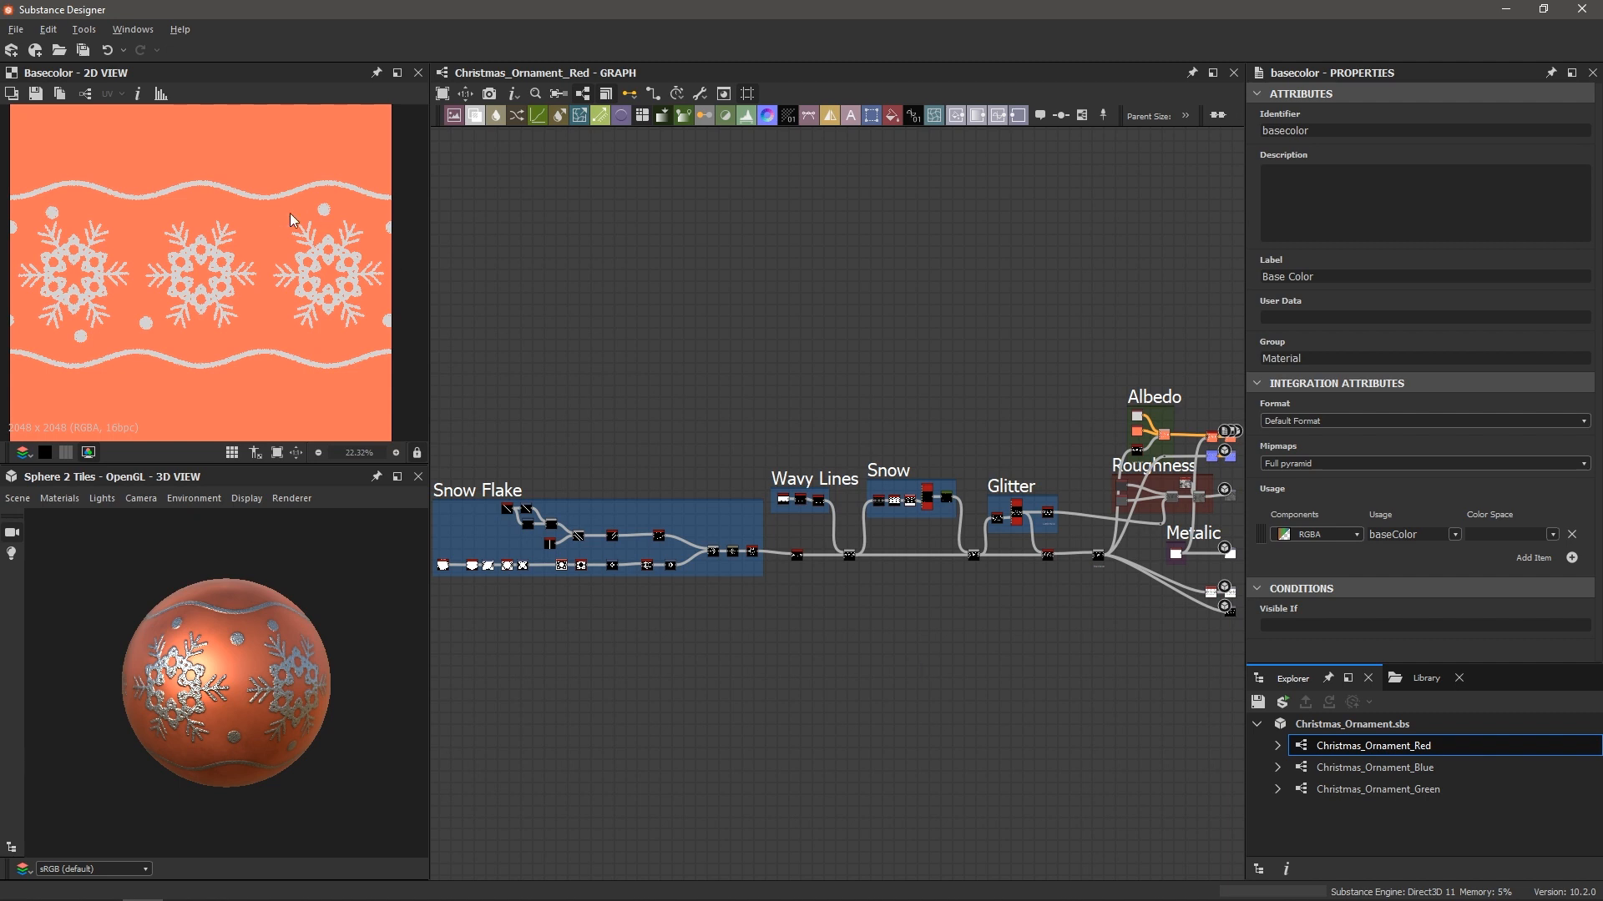
Create a new PBR (Metallic/Roughness) graph named Holiday_Ornament at 2048 x 2048 px
click(14, 31)
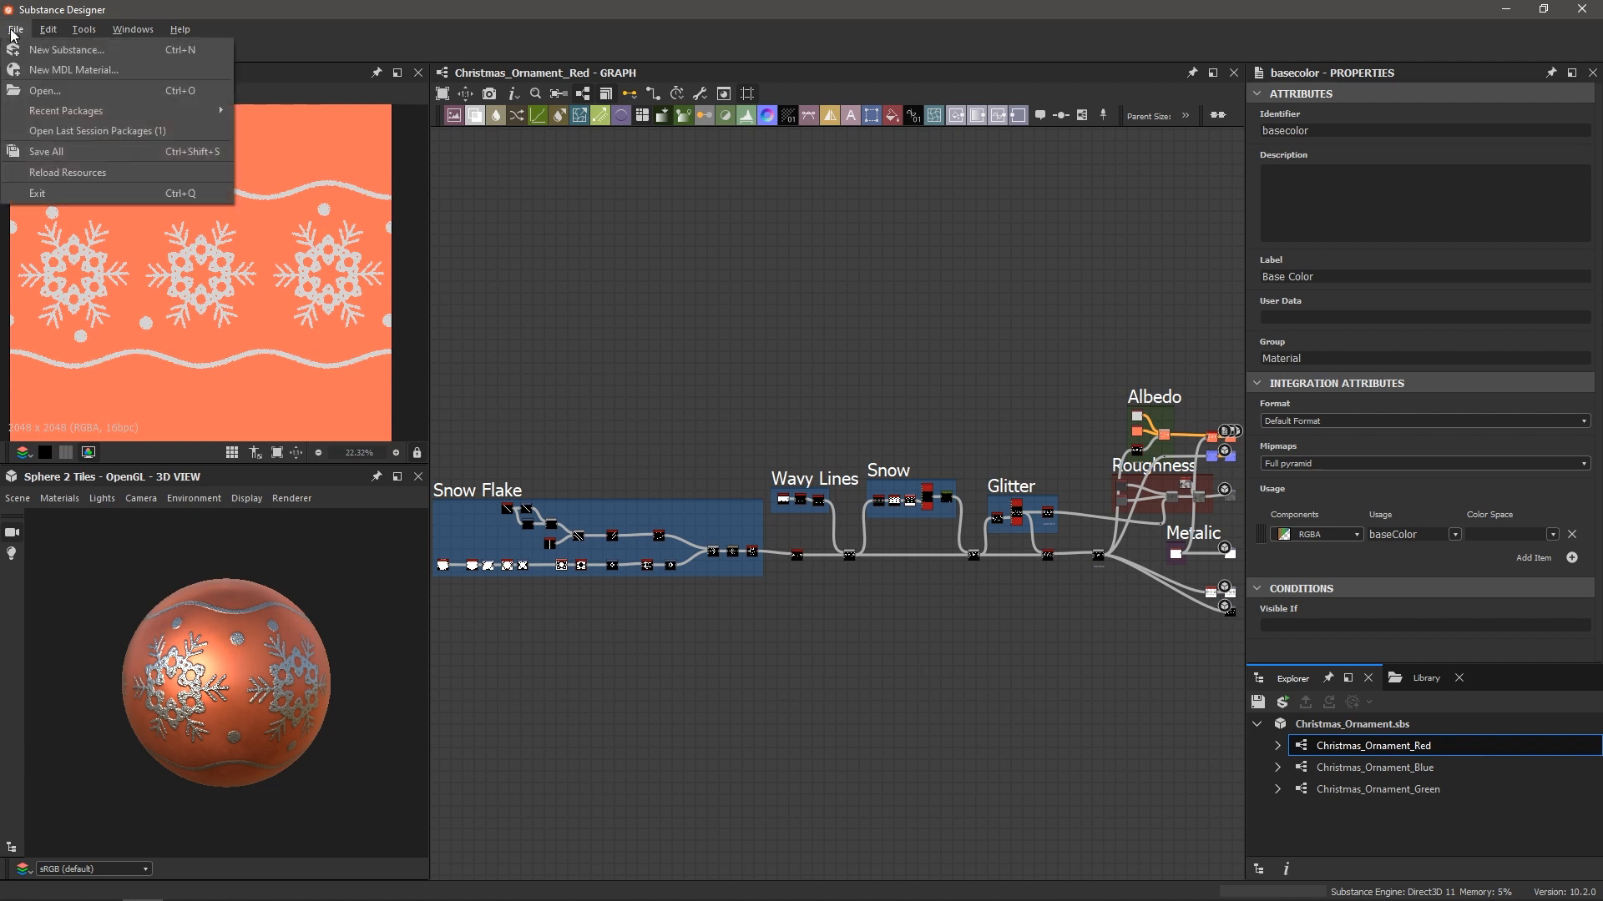
click(59, 50)
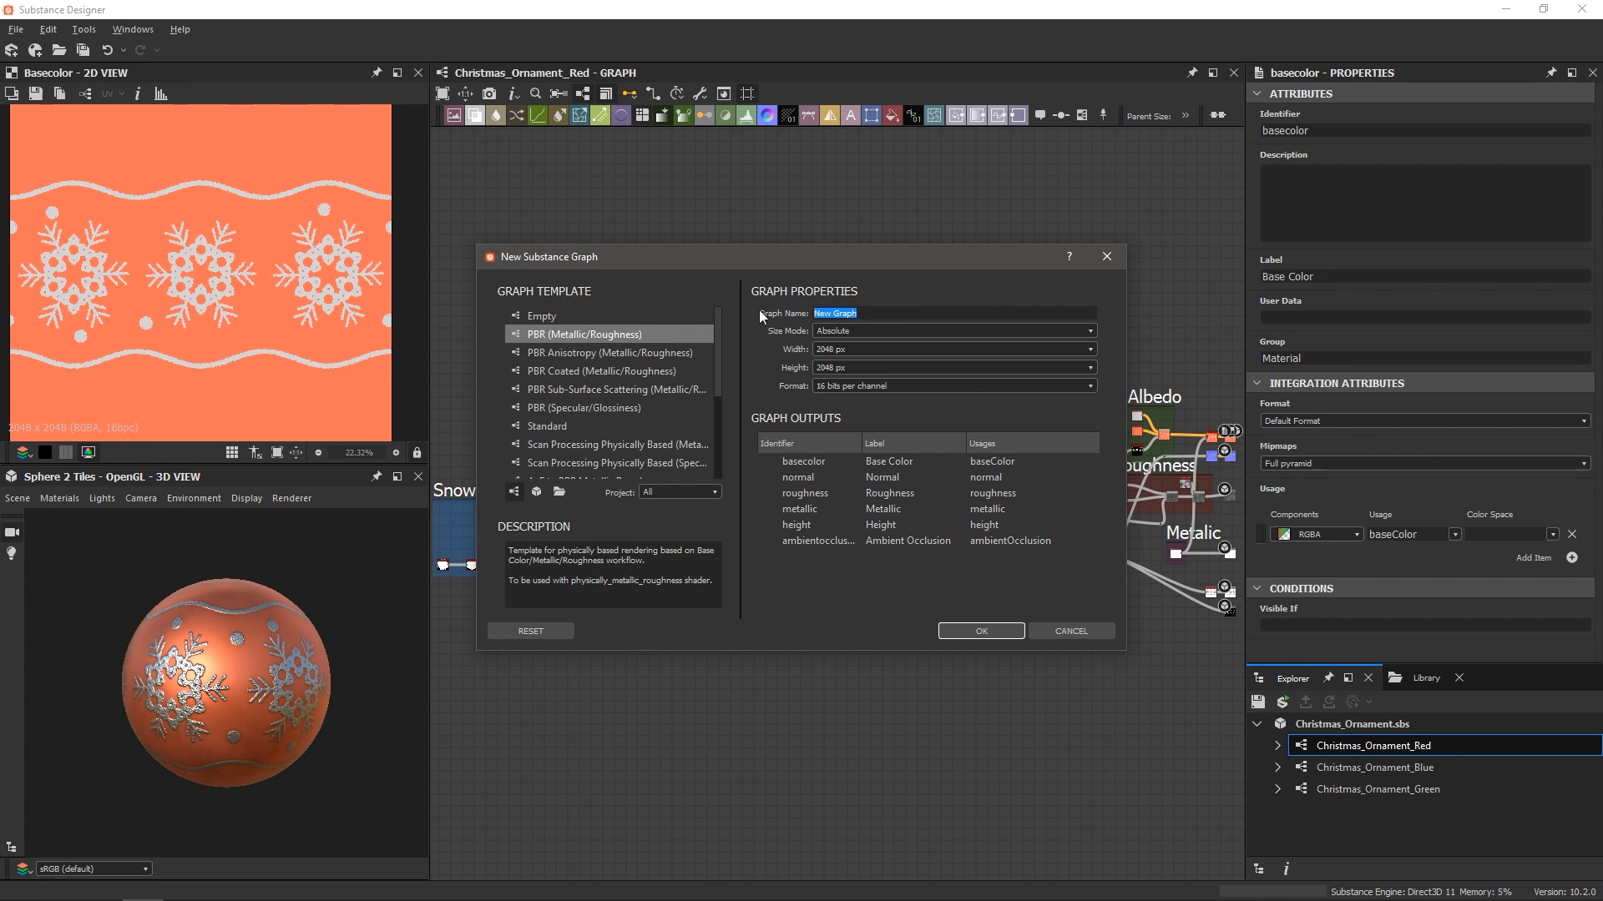
text(Holiday Ornament)
click(854, 369)
click(989, 635)
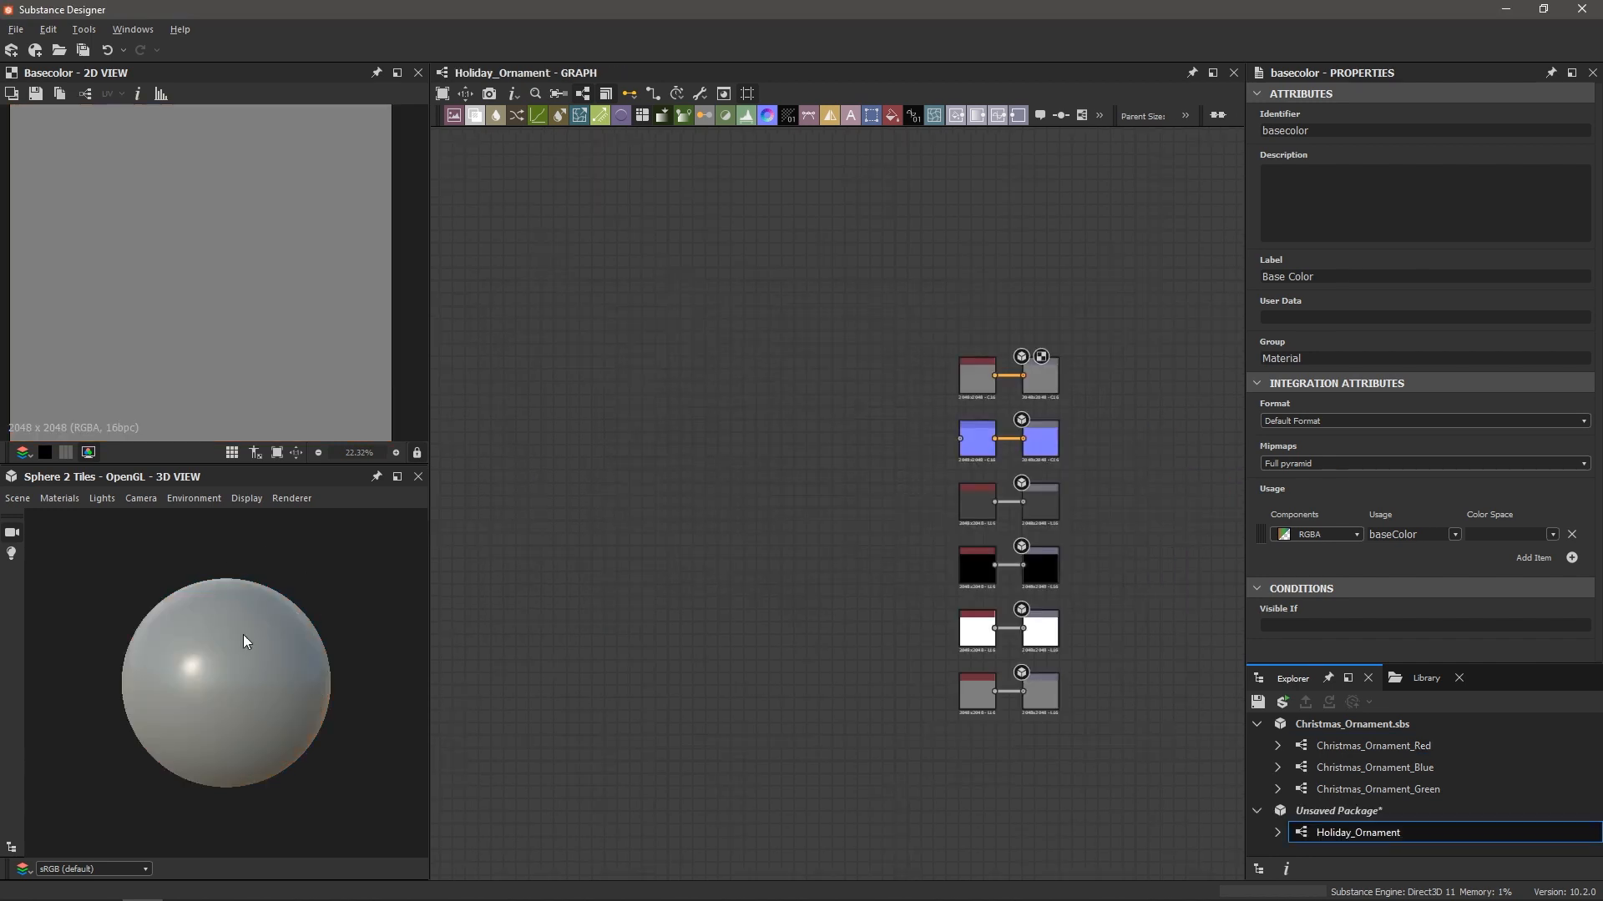
click(17, 500)
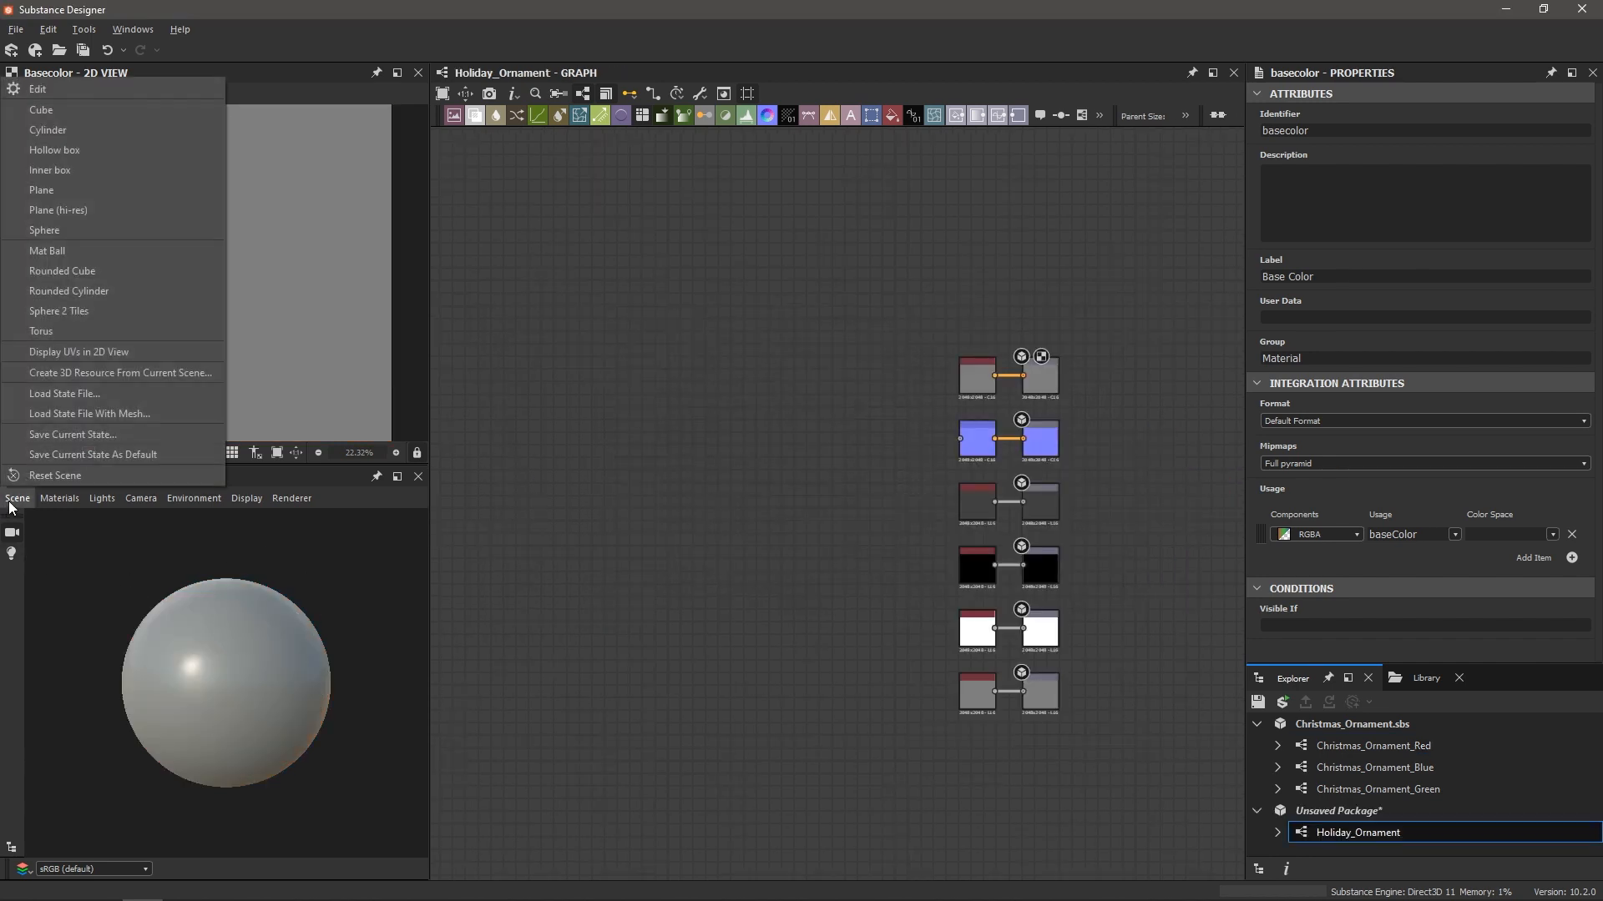
click(62, 310)
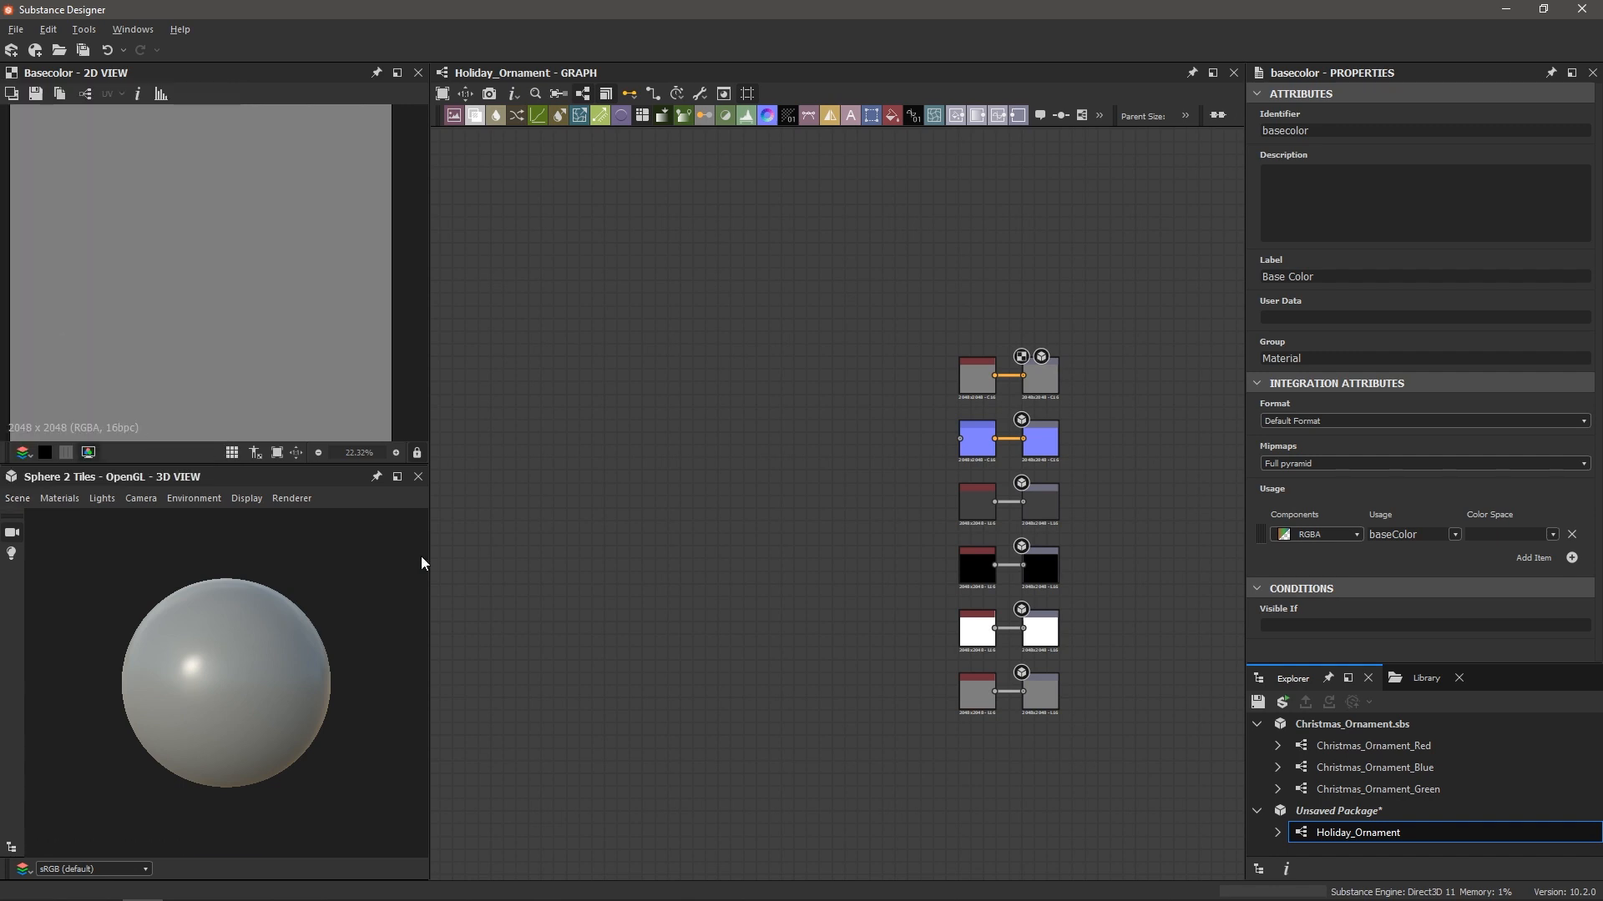
middle_drag(812, 558, 883, 558)
scroll(975, 553, up, 2)
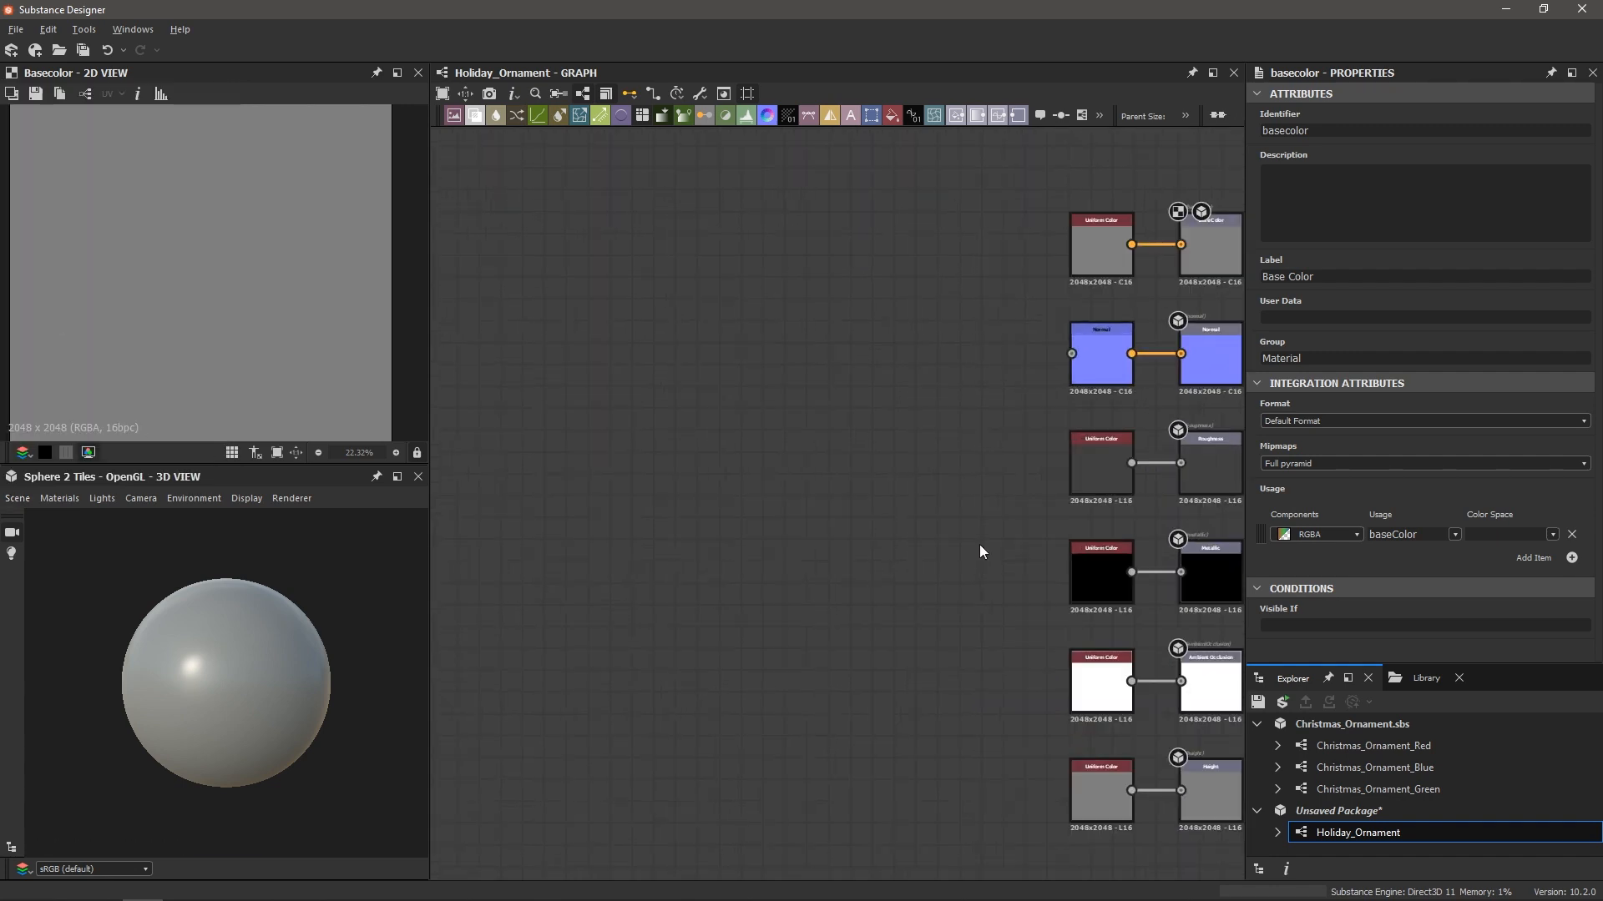
middle_drag(979, 547, 916, 528)
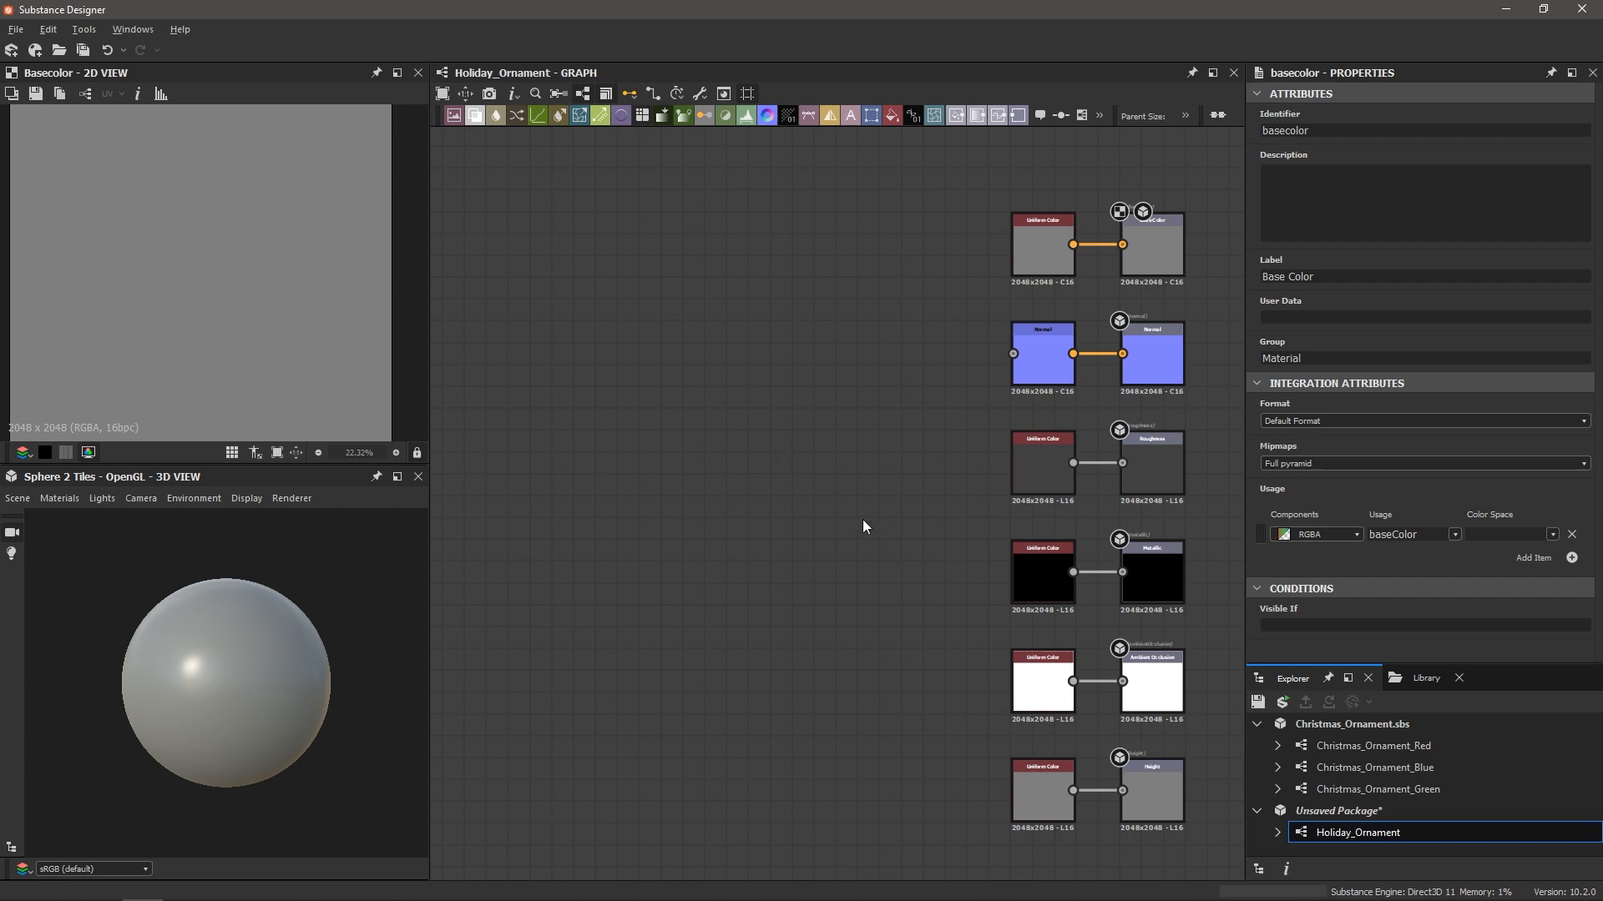
Add a Blend node and connect its output to the Normal node
key(space)
text(blend)
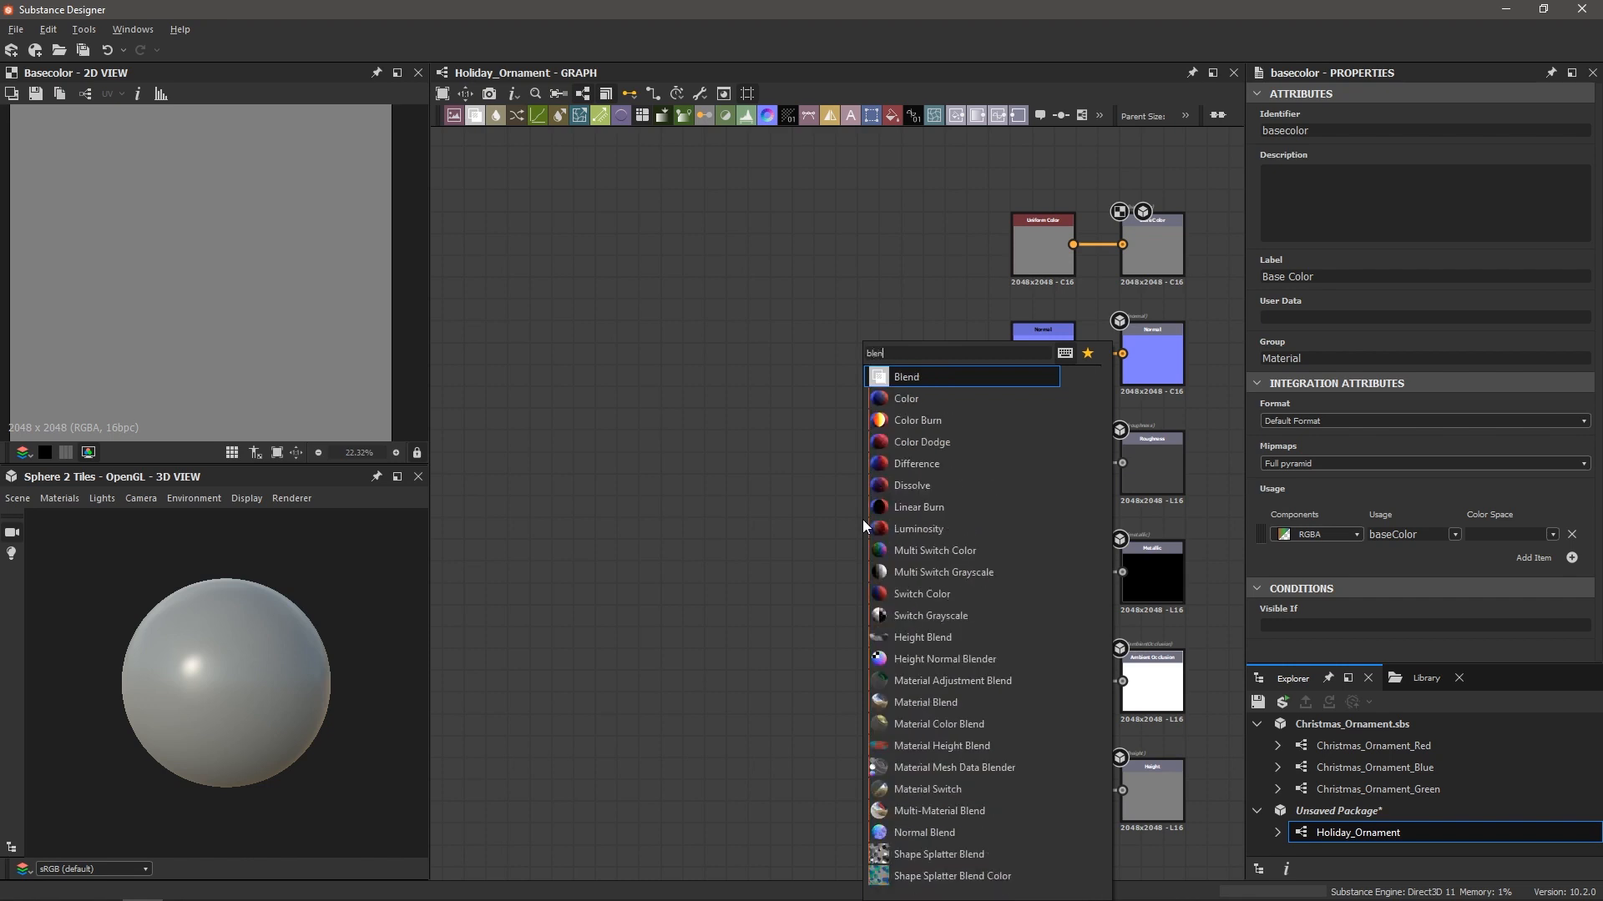
key(Return)
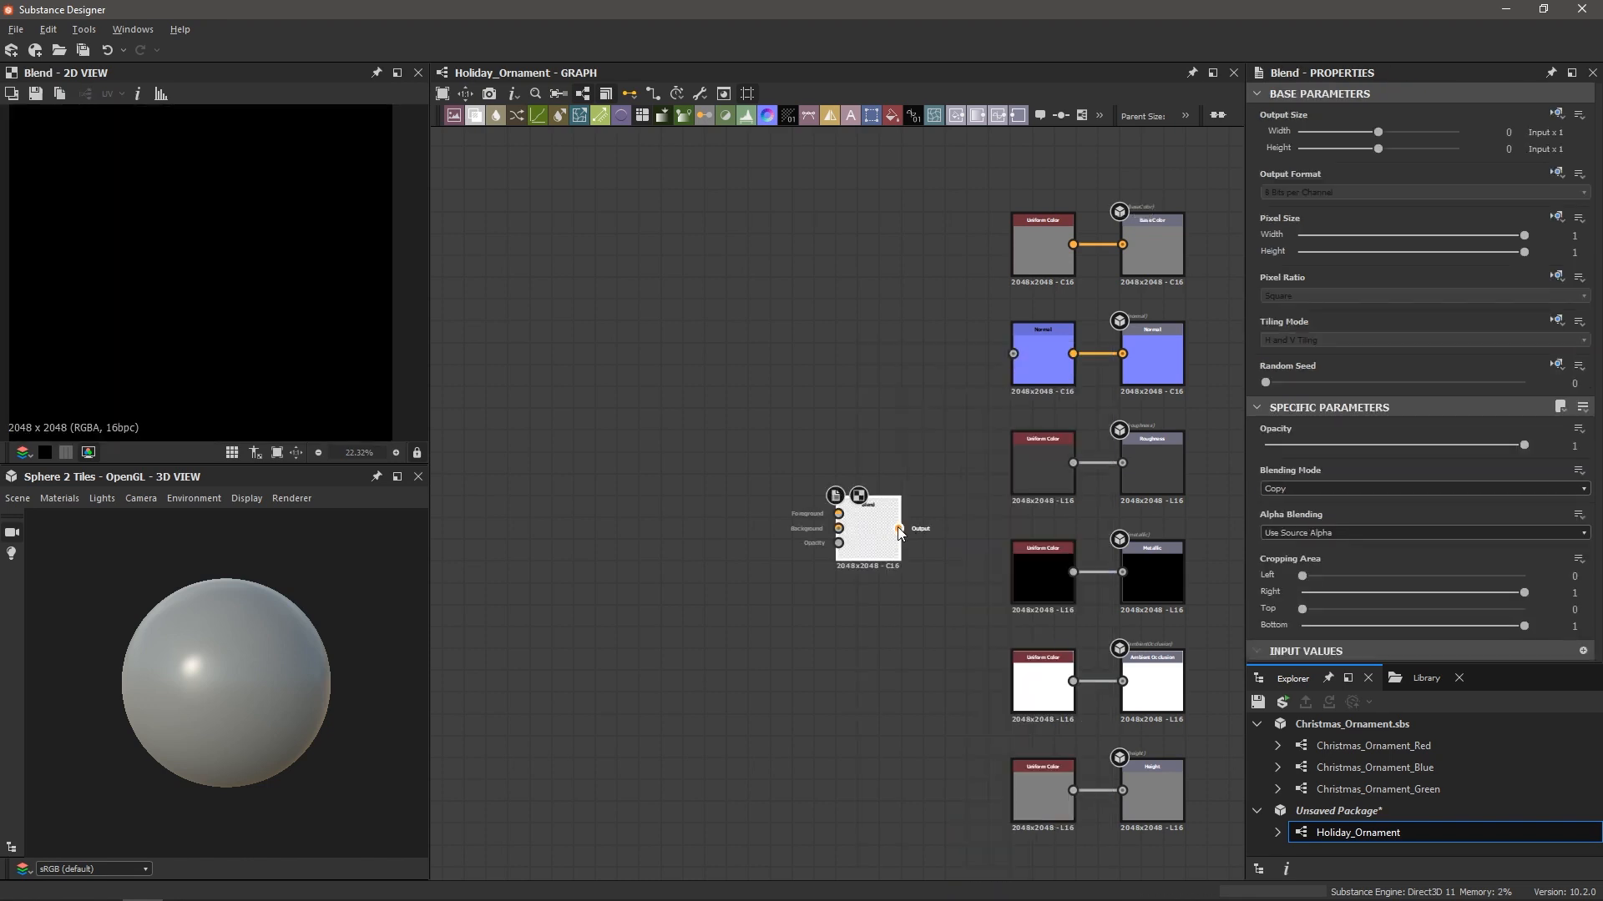
drag(898, 529, 1010, 355)
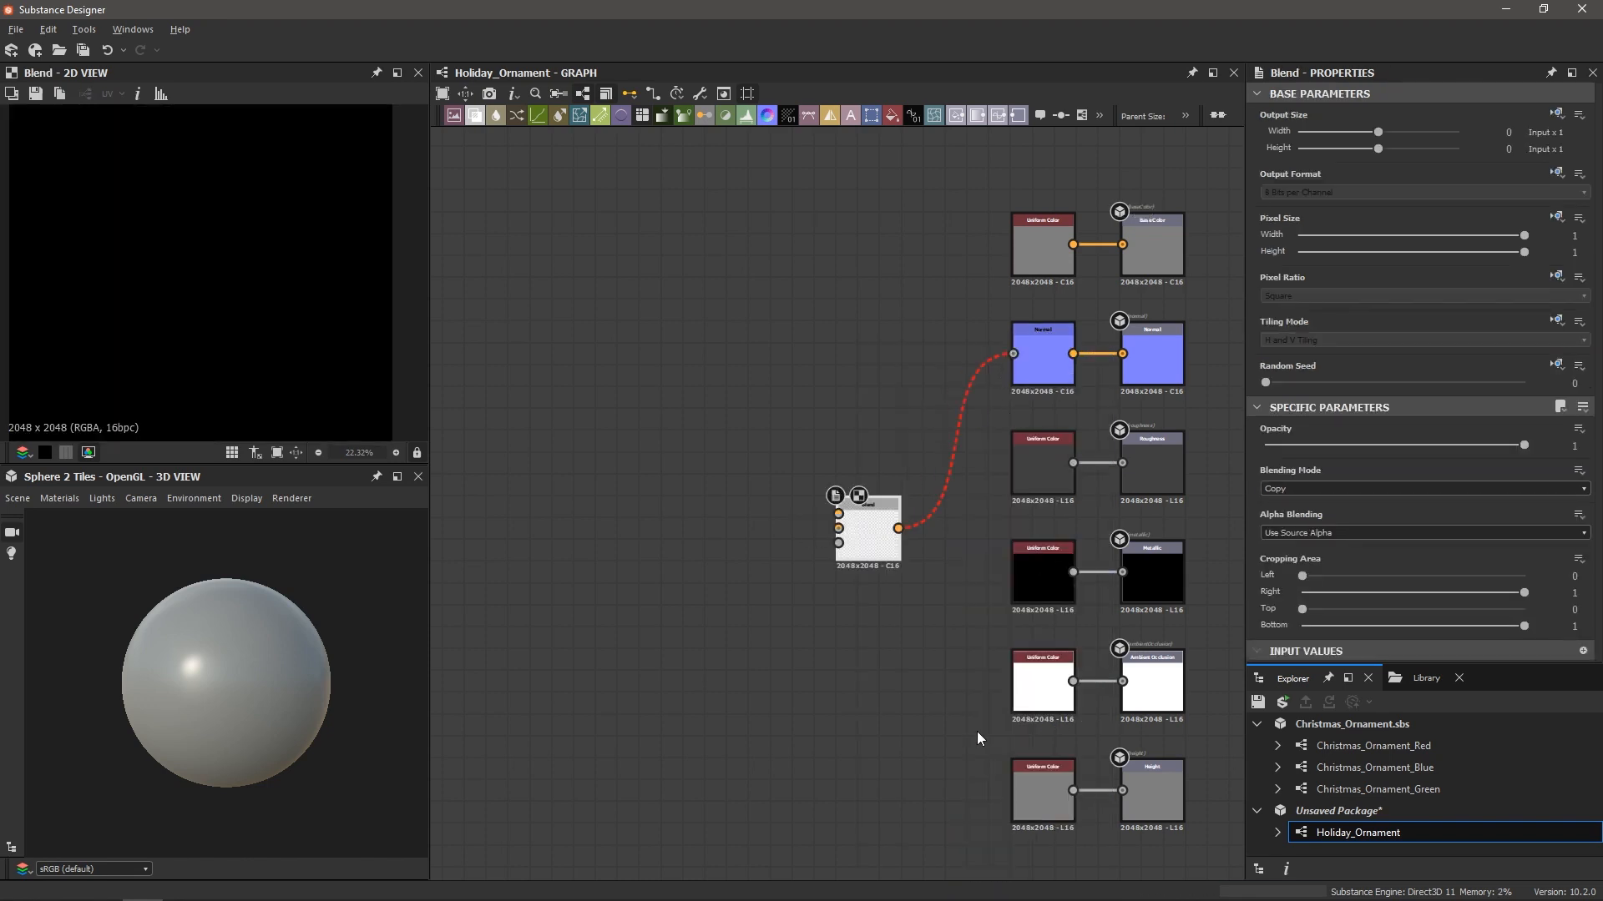
Delete the two lower Uniform Color nodes and wire the Blend output into the Height output
drag(959, 705, 1060, 815)
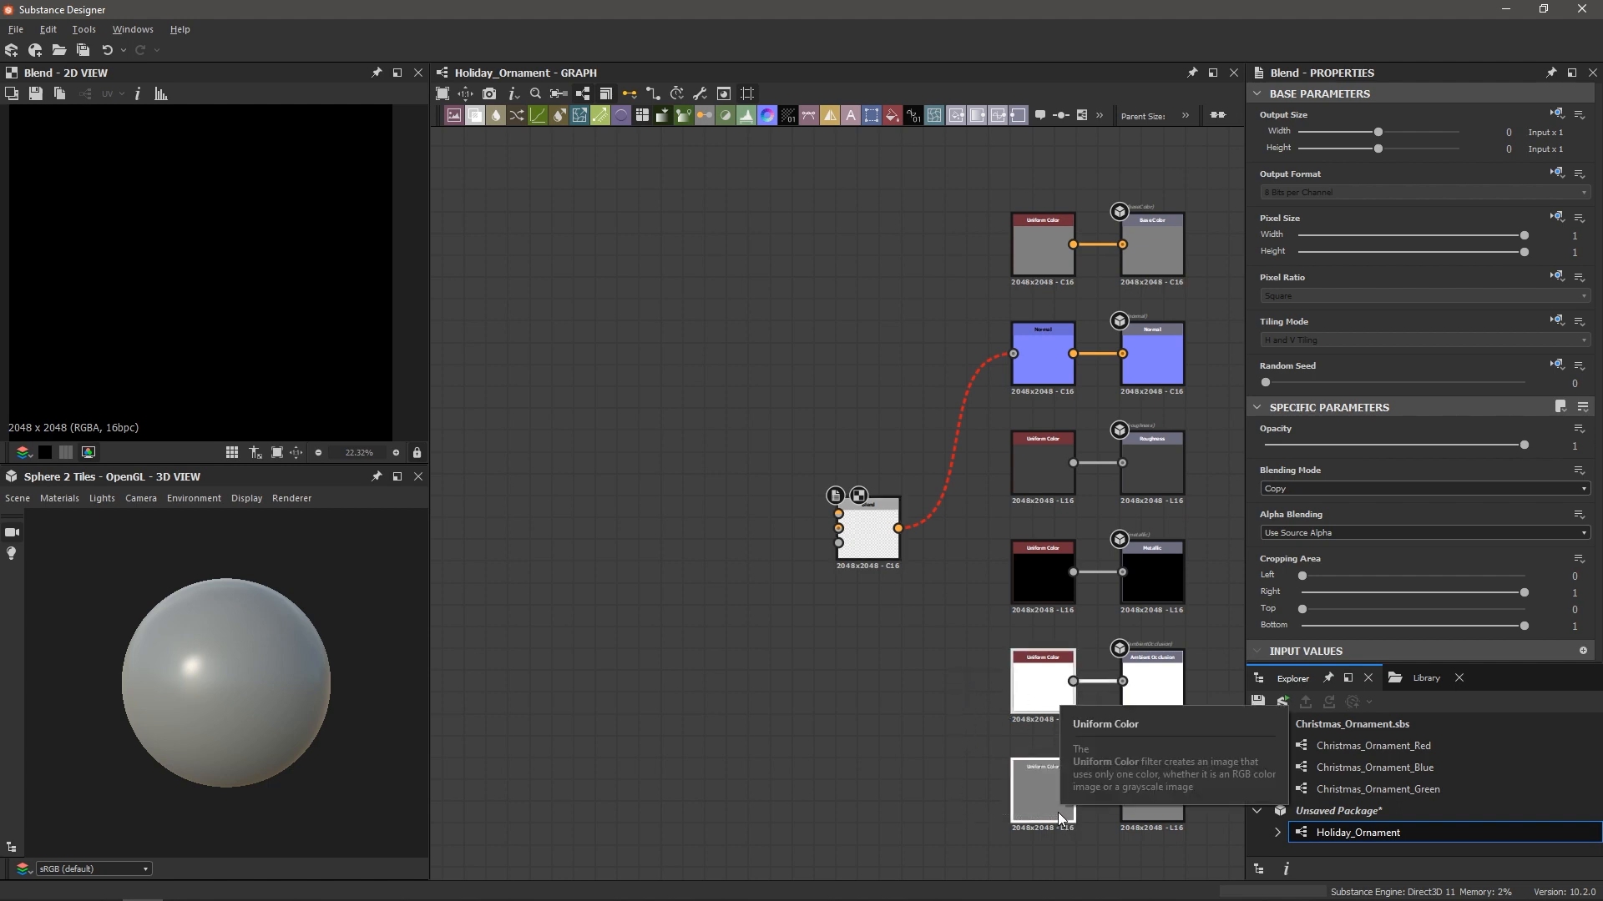
key(Delete)
scroll(1174, 683, up, 2)
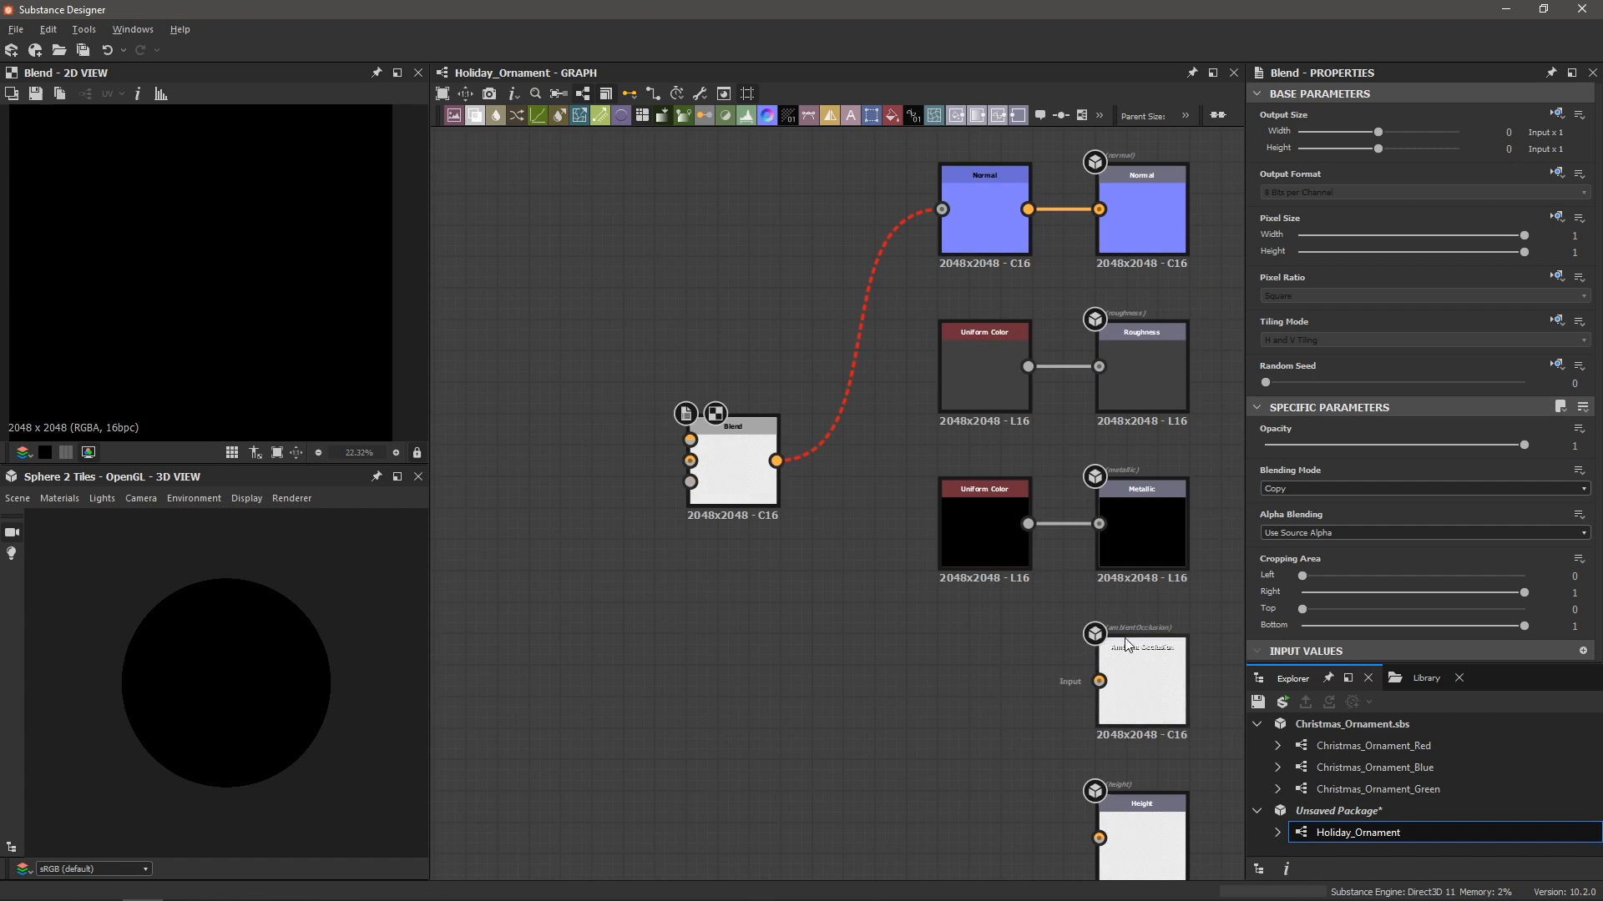
middle_drag(1128, 681, 1095, 553)
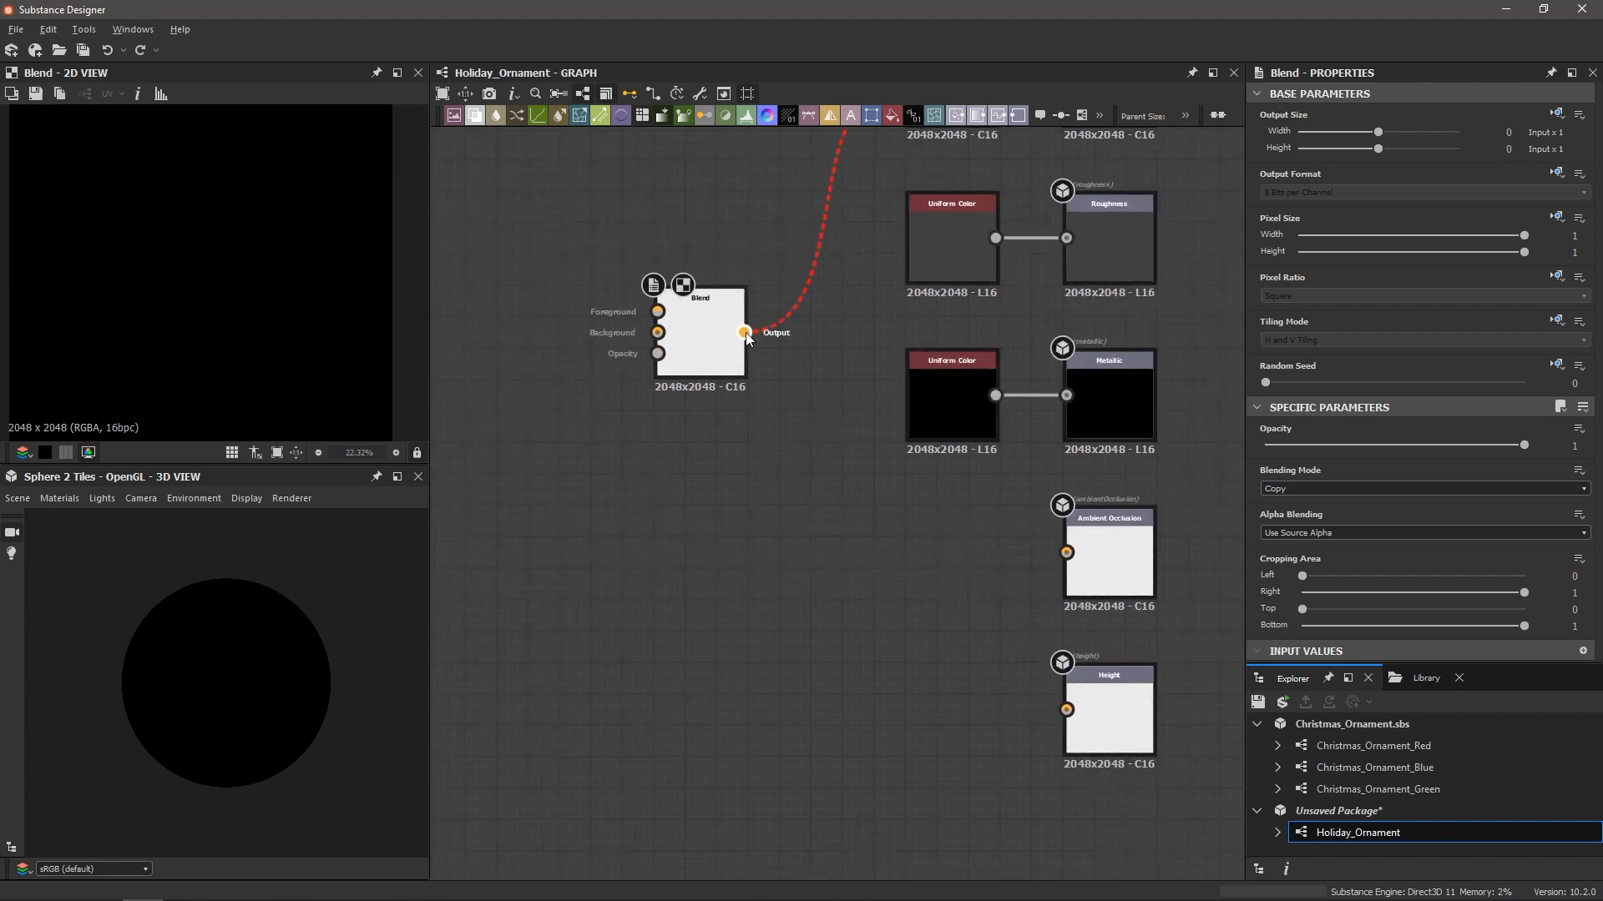
drag(743, 333, 1073, 716)
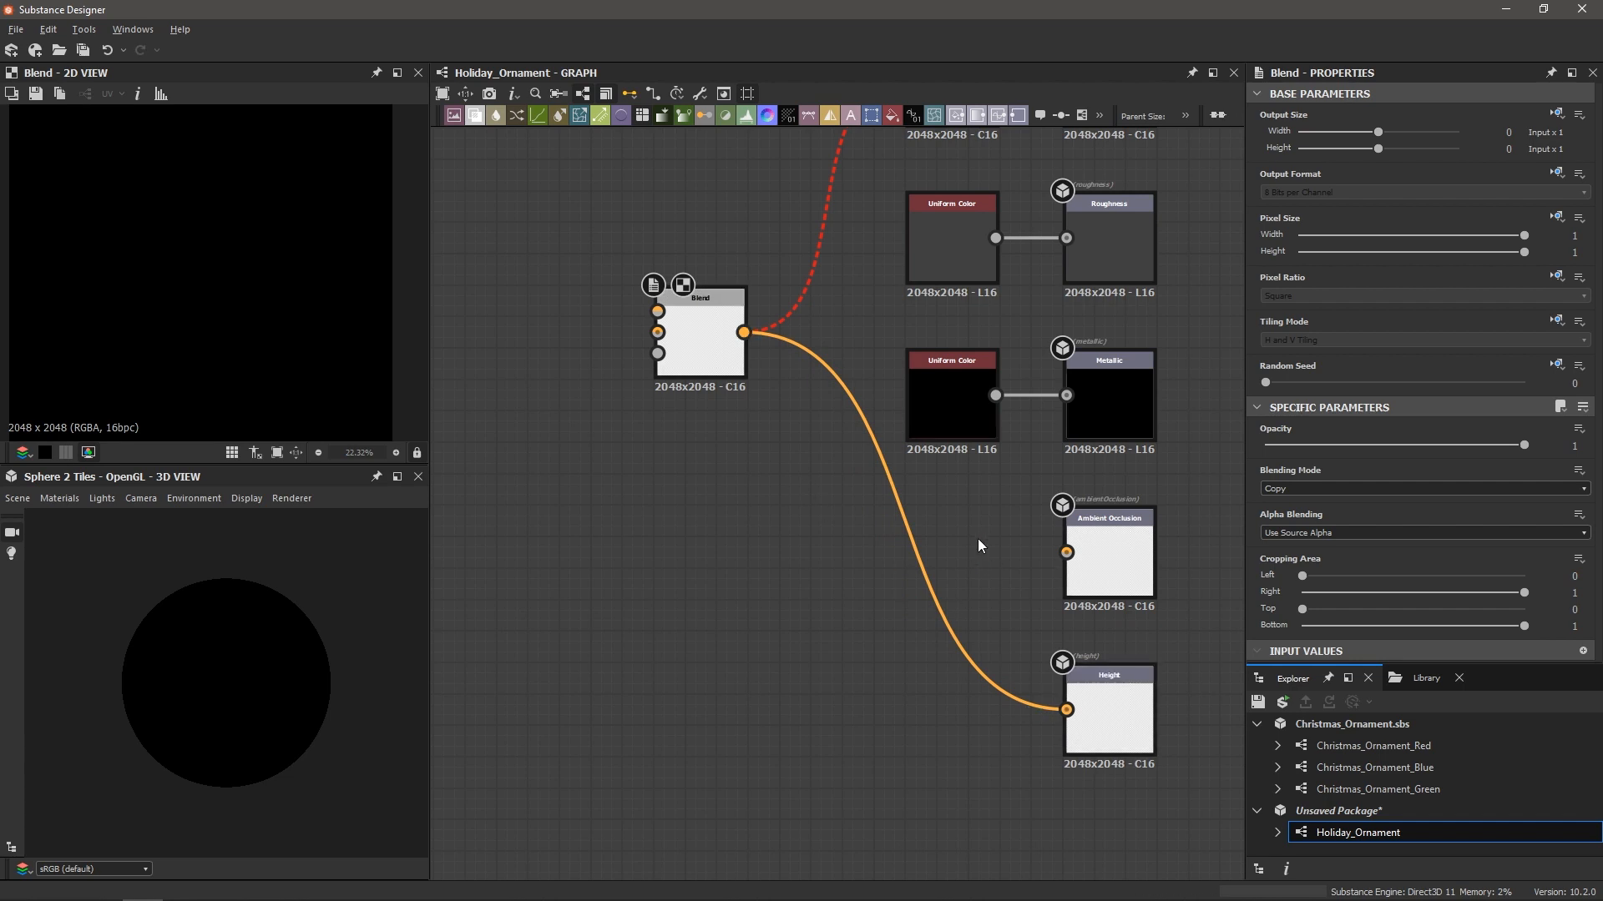
Add an Ambient Occlusion (HBAO) node feeding the Ambient Occlusion output, driven by the Blend output
key(space)
text(amb)
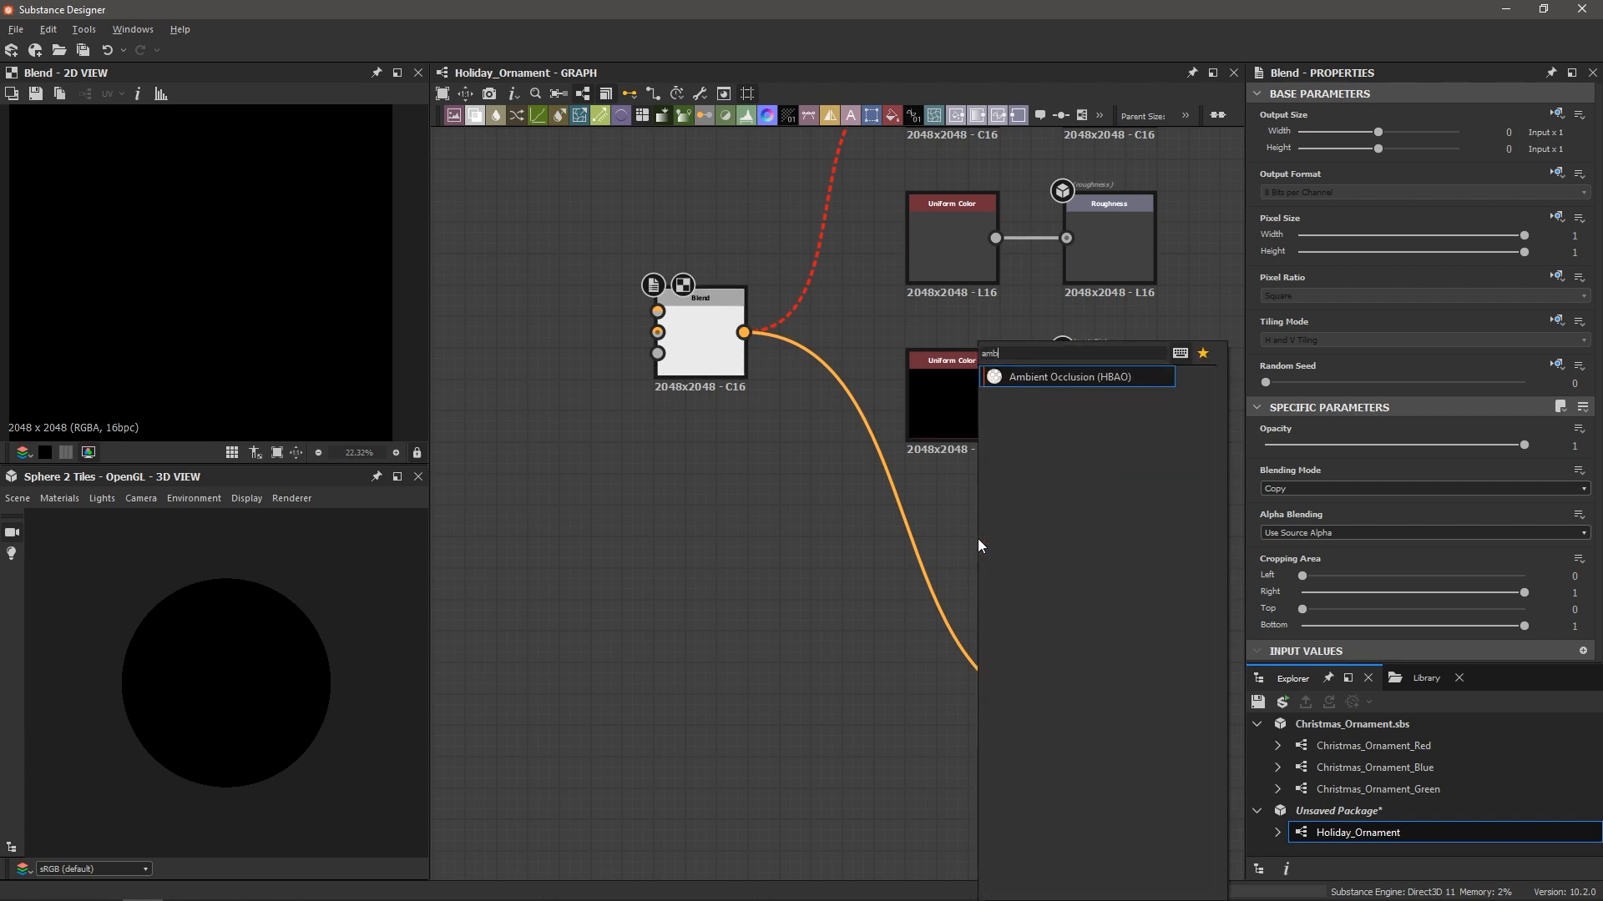
key(Return)
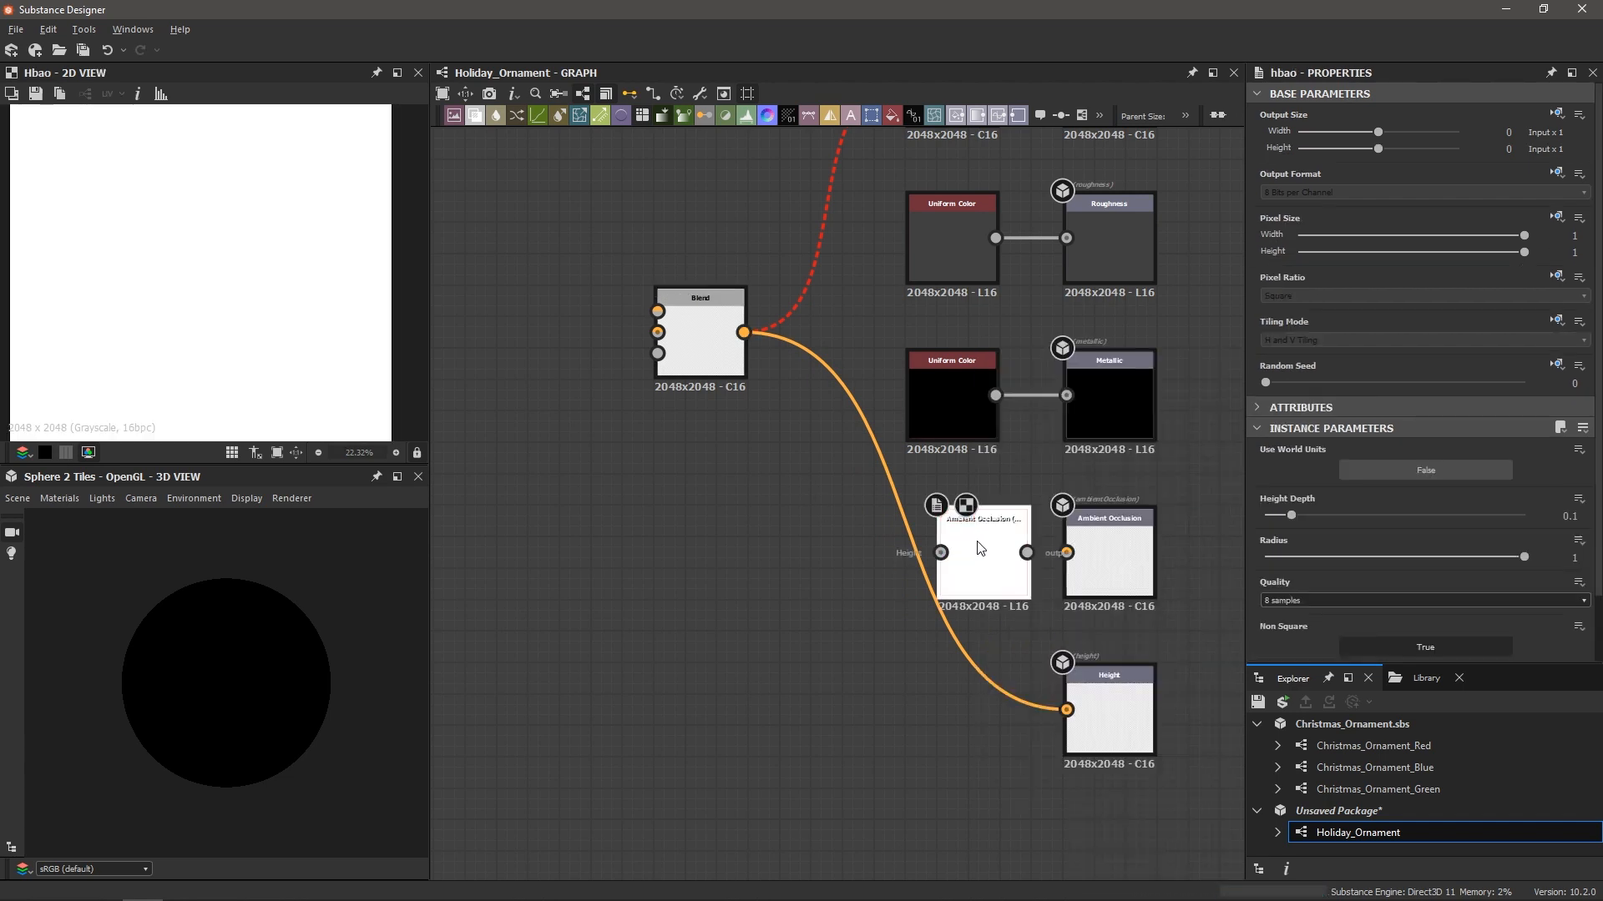
drag(963, 552, 1067, 553)
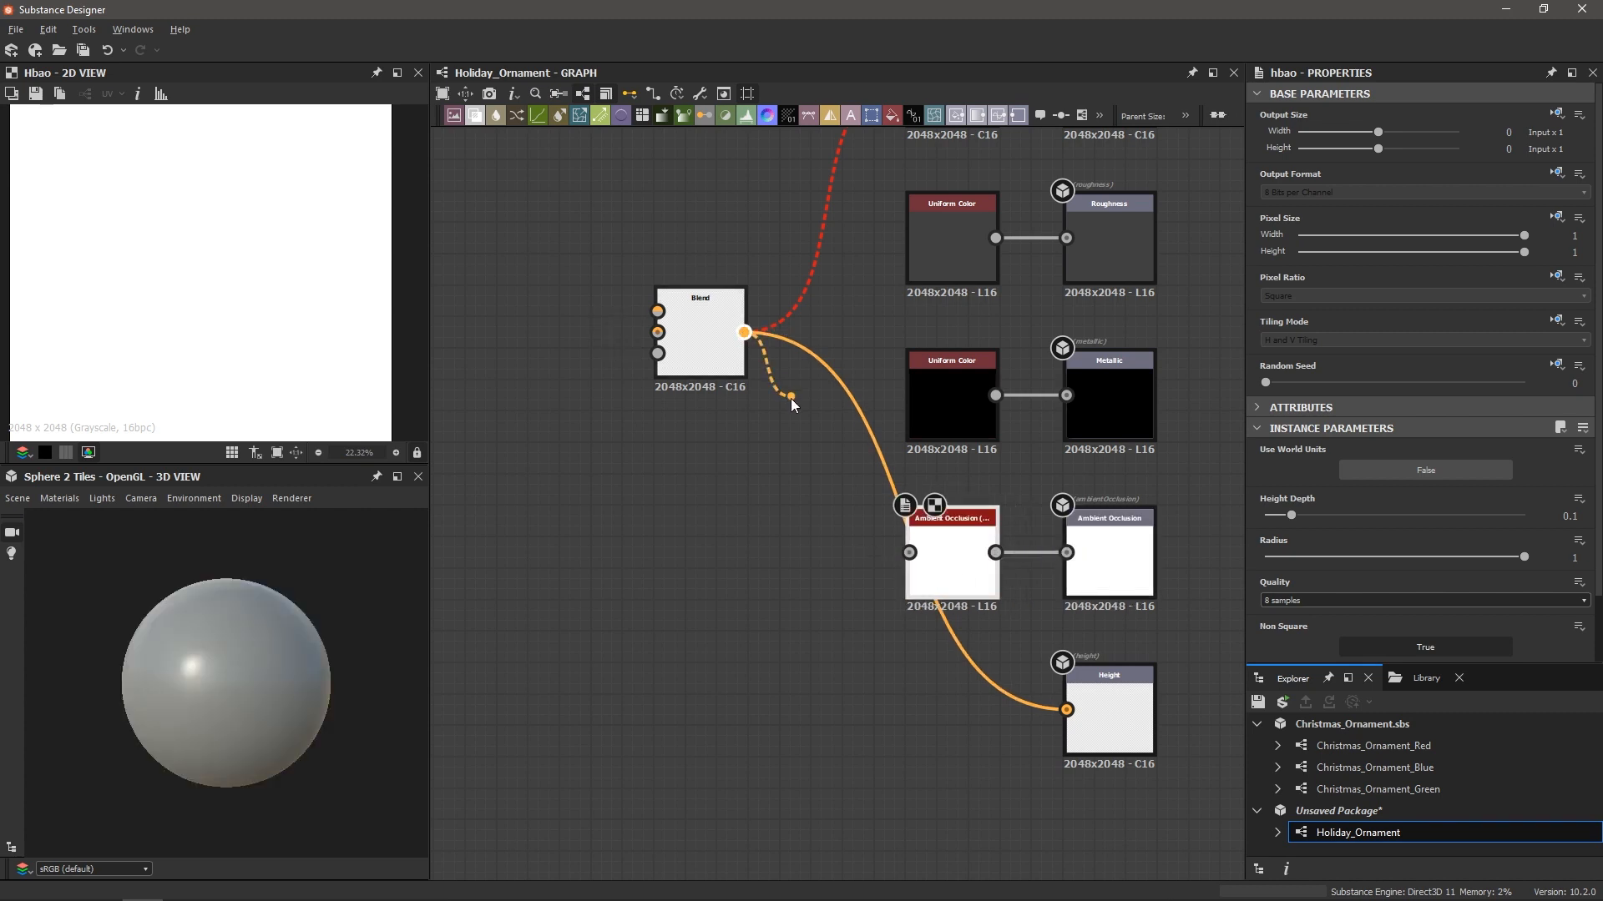
drag(743, 332, 910, 553)
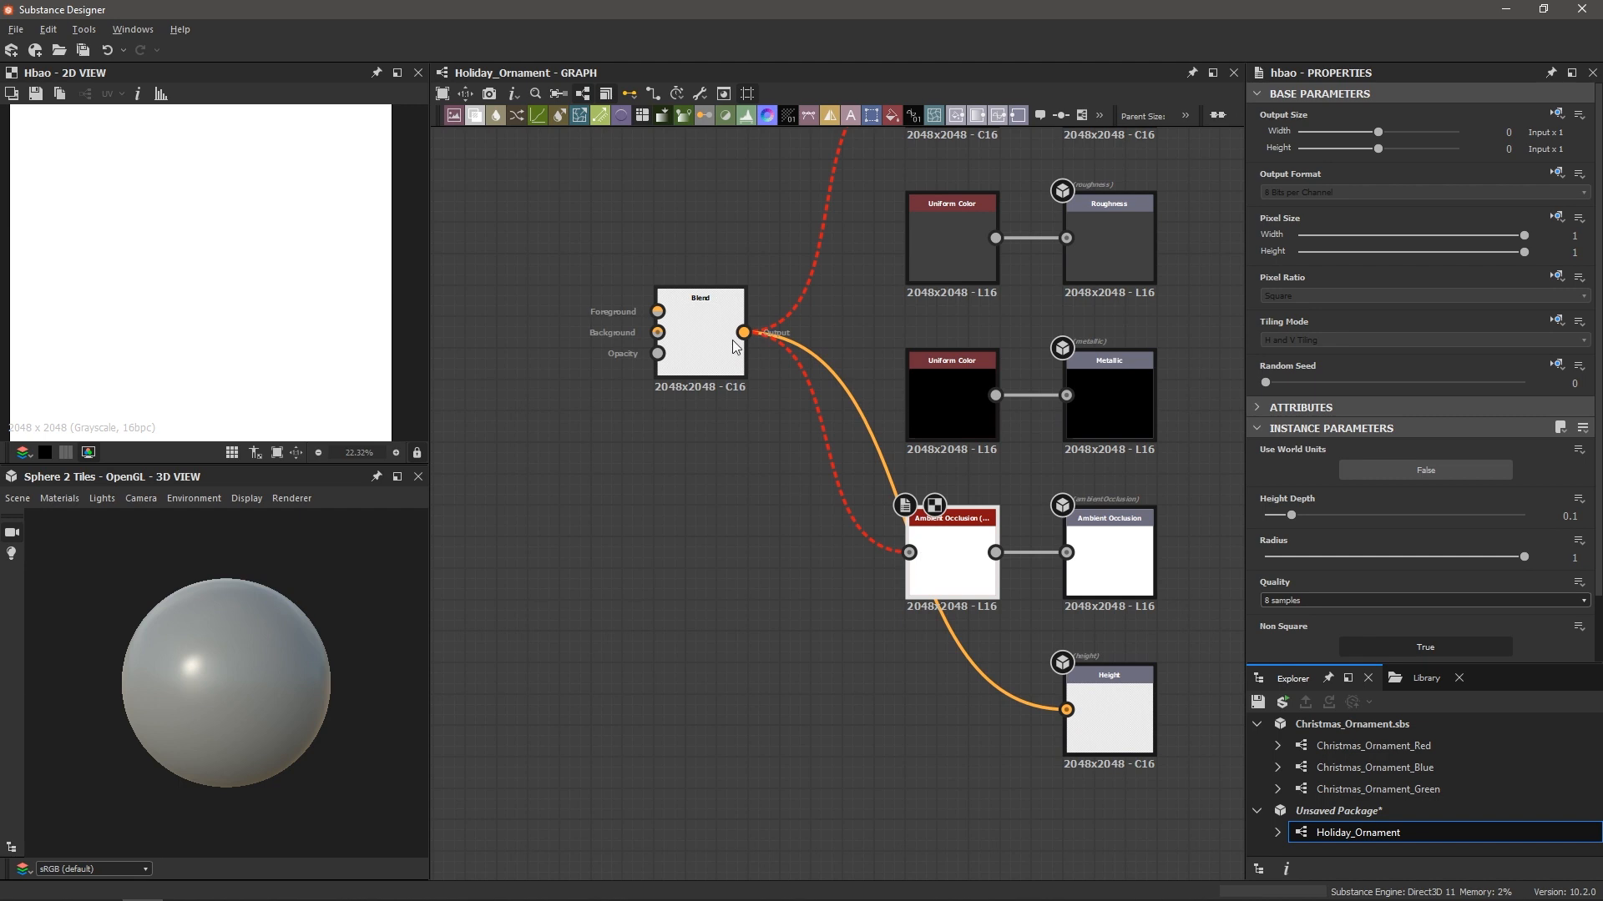
scroll(951, 551, up, 1)
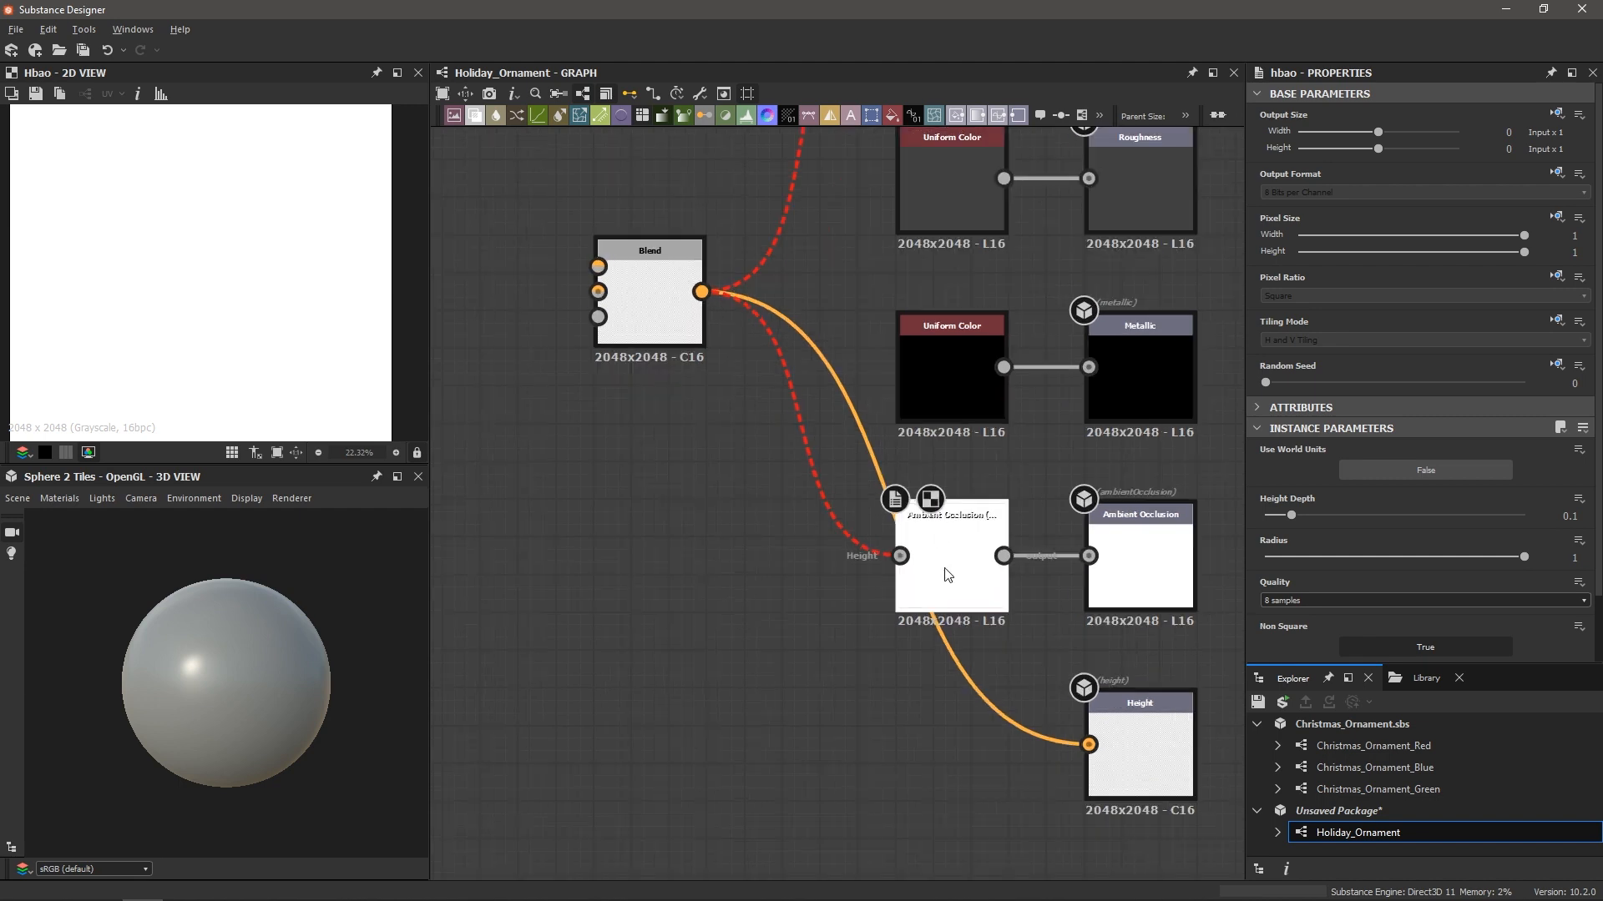
scroll(947, 558, down, 1)
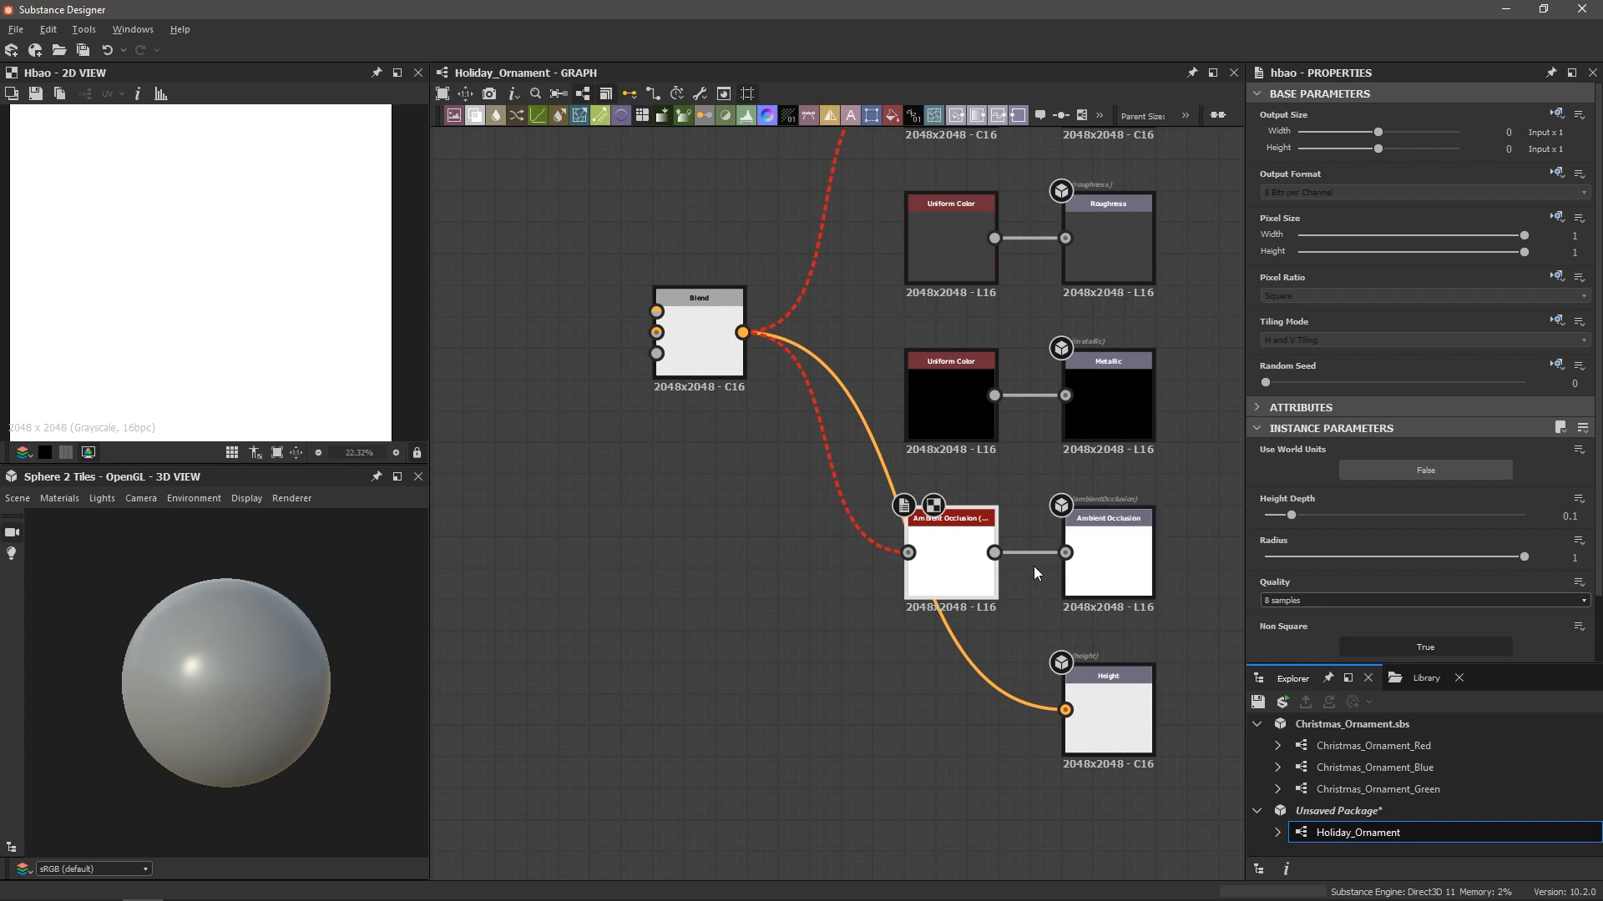
scroll(738, 584, down, 2)
middle_drag(742, 560, 763, 578)
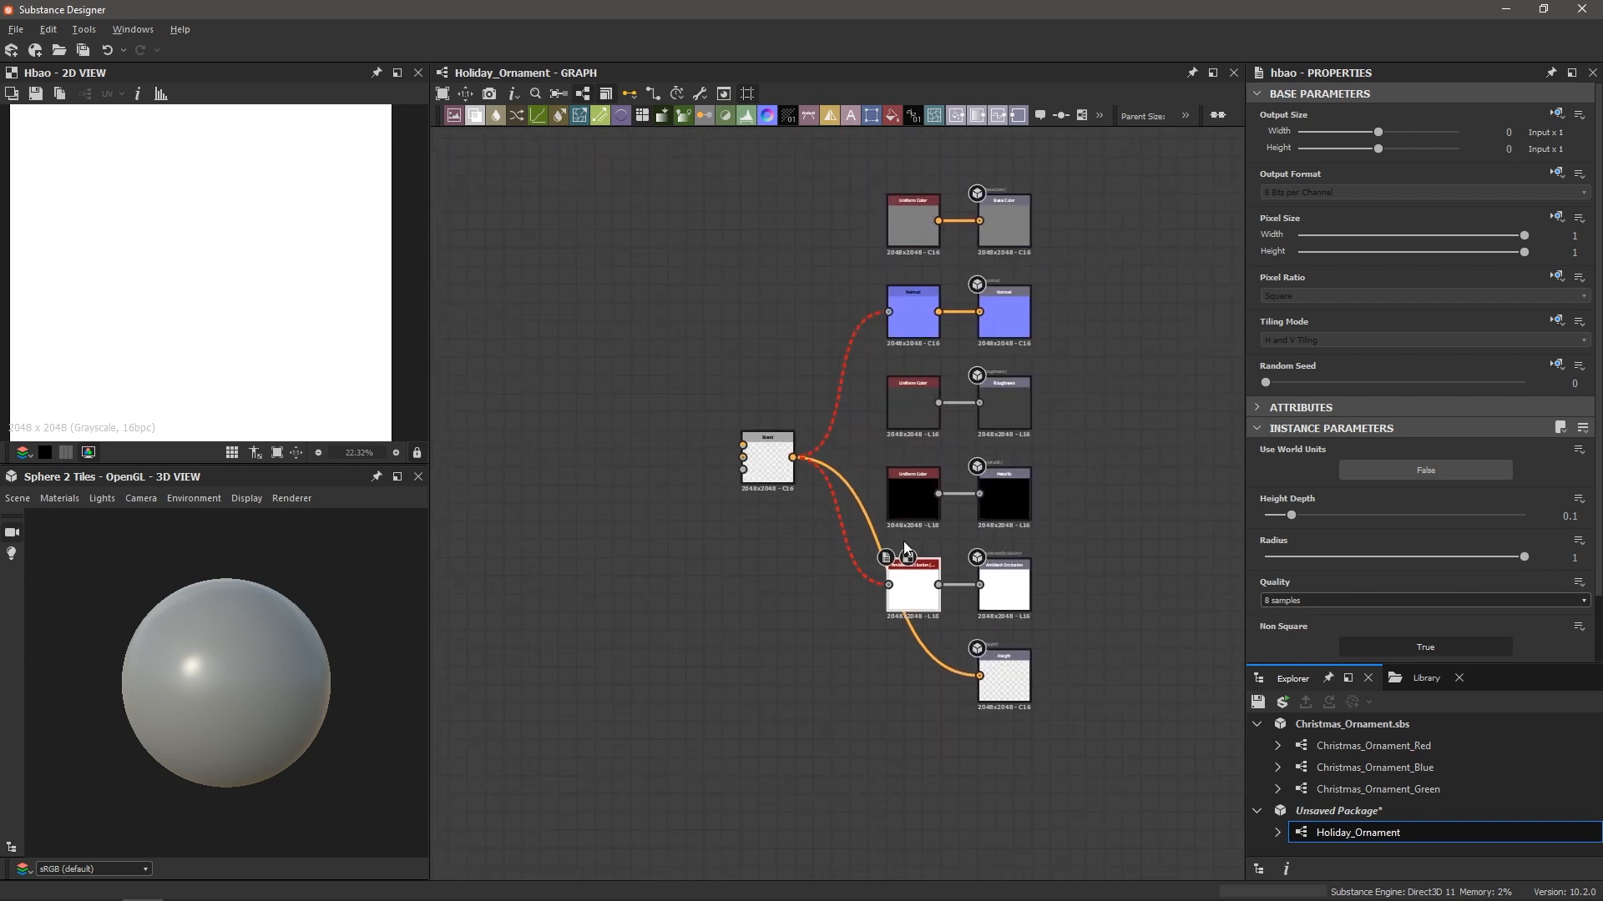
click(761, 458)
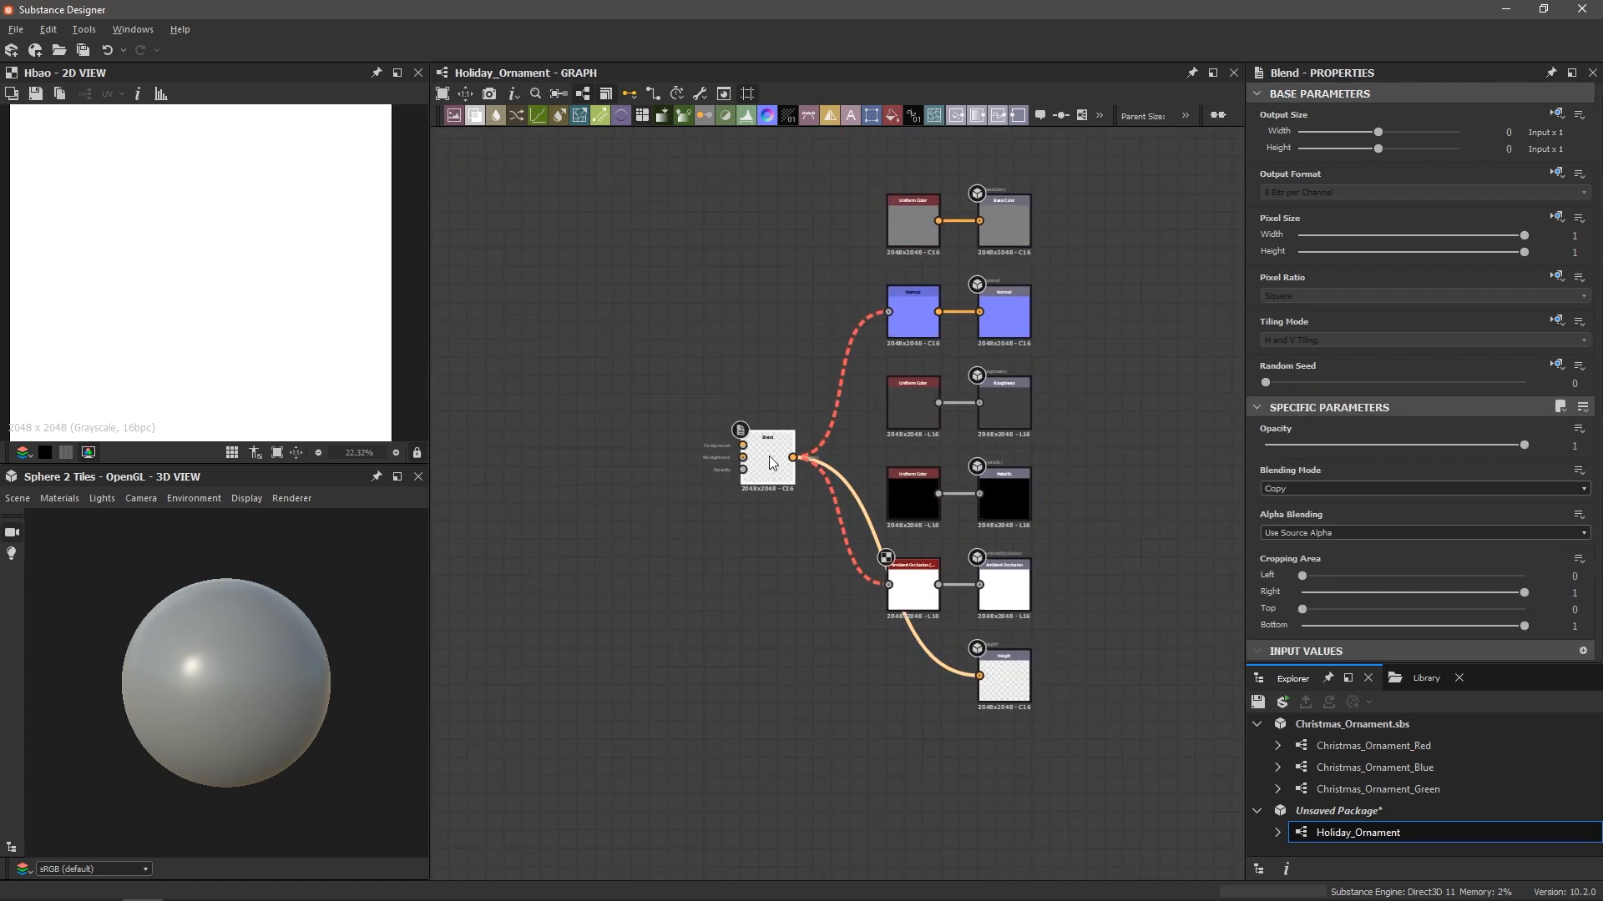
Attach a comment to the Blend node with the description 'Final Blend'
right_click(769, 456)
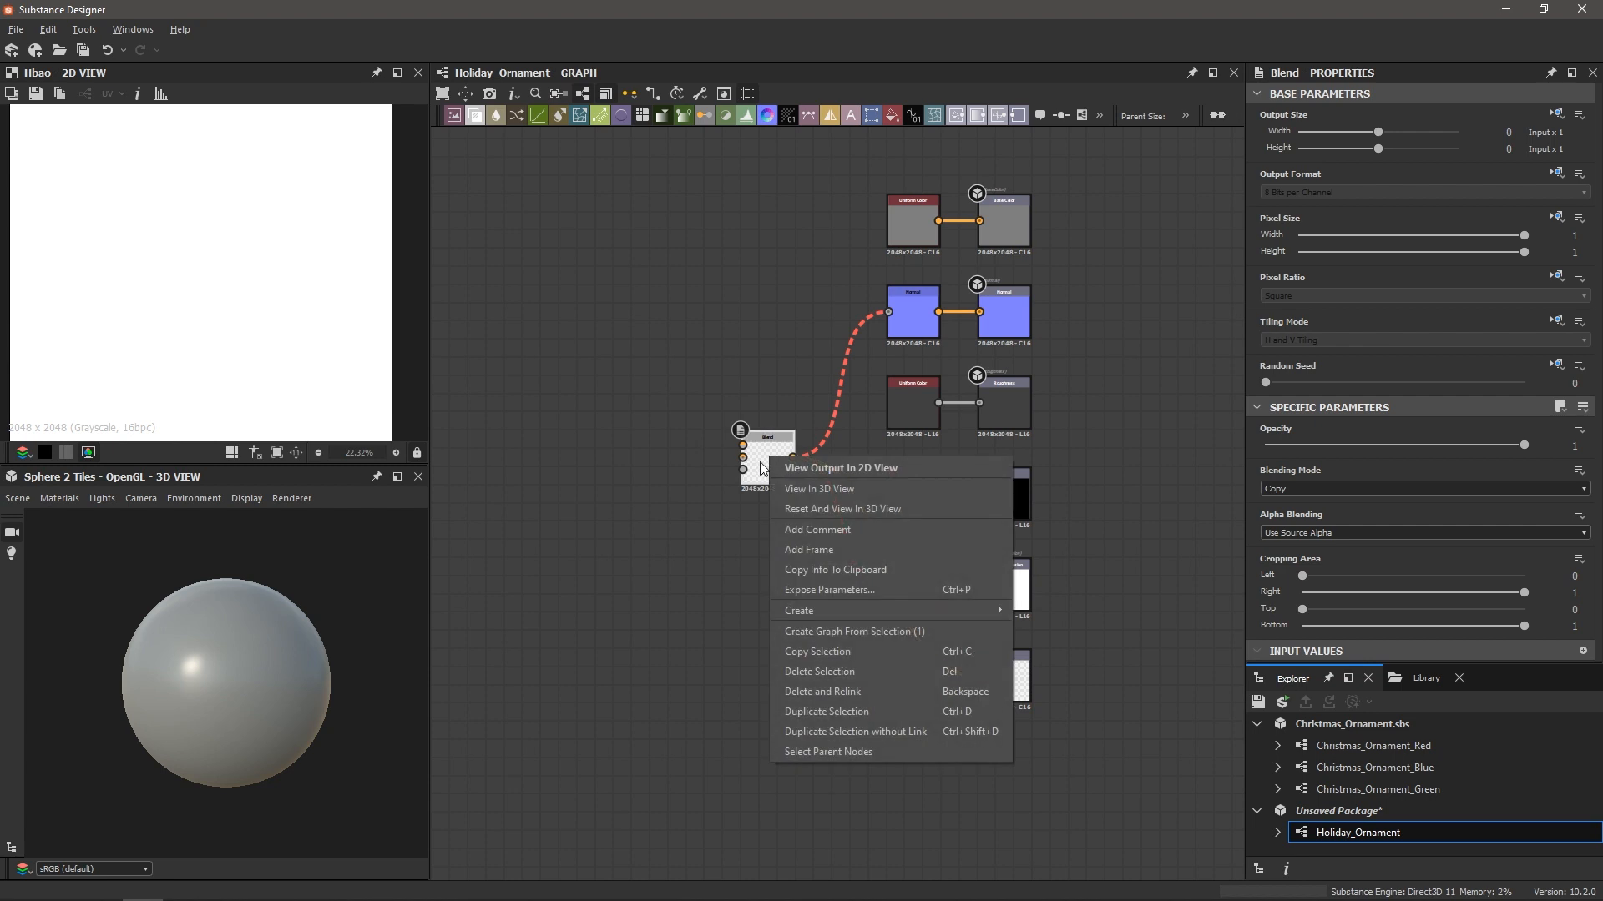
click(834, 531)
double_click(1367, 147)
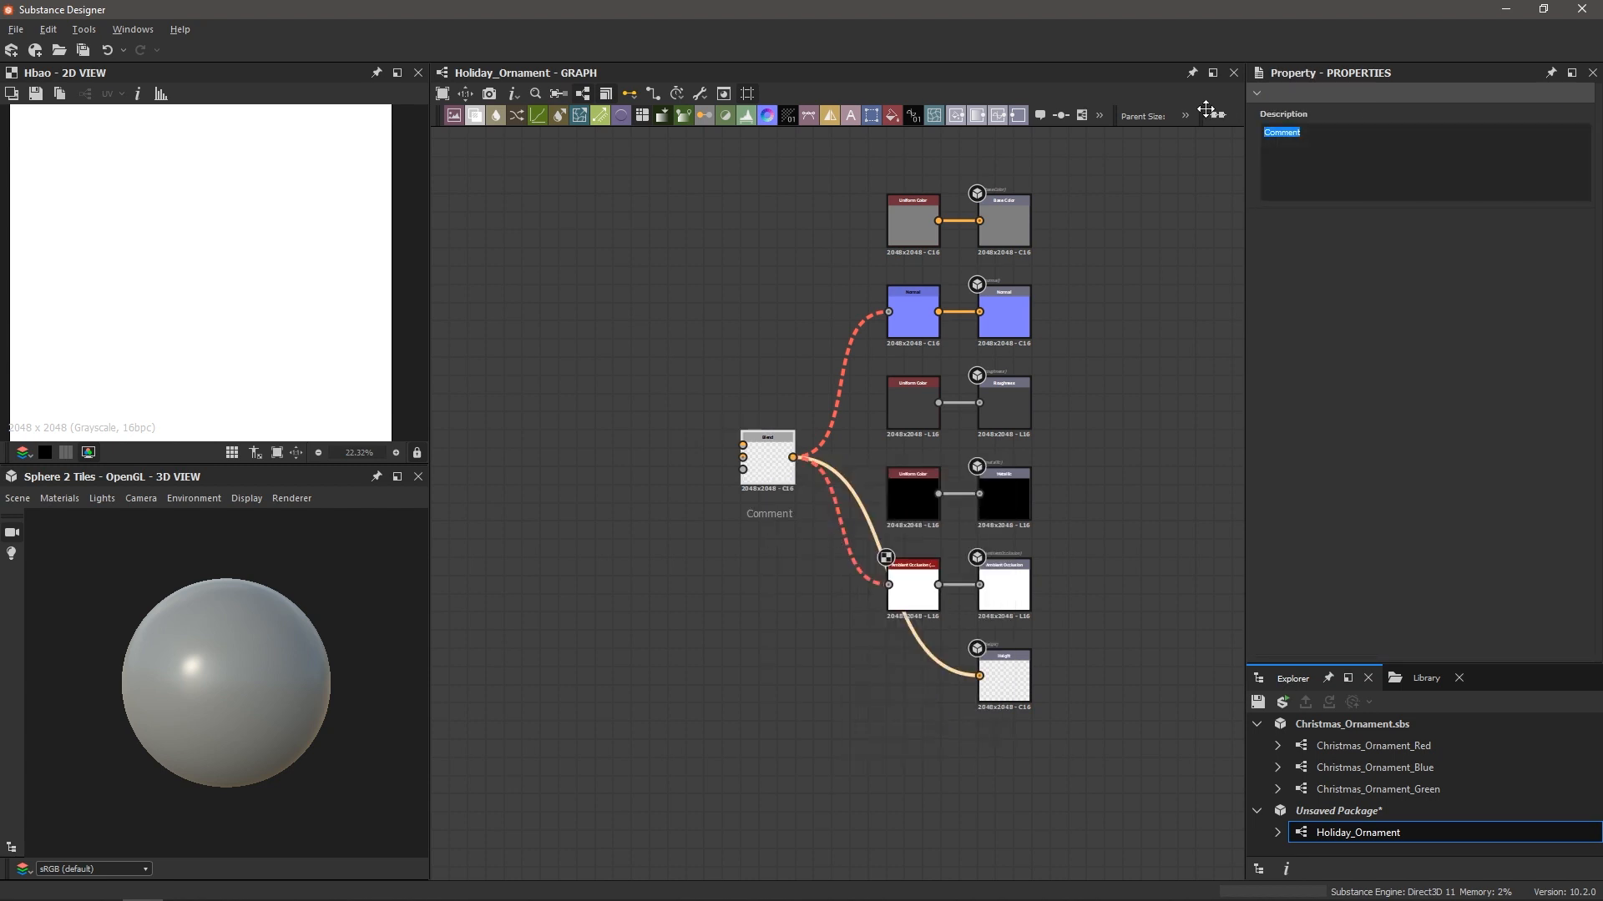
text(Final Blend)
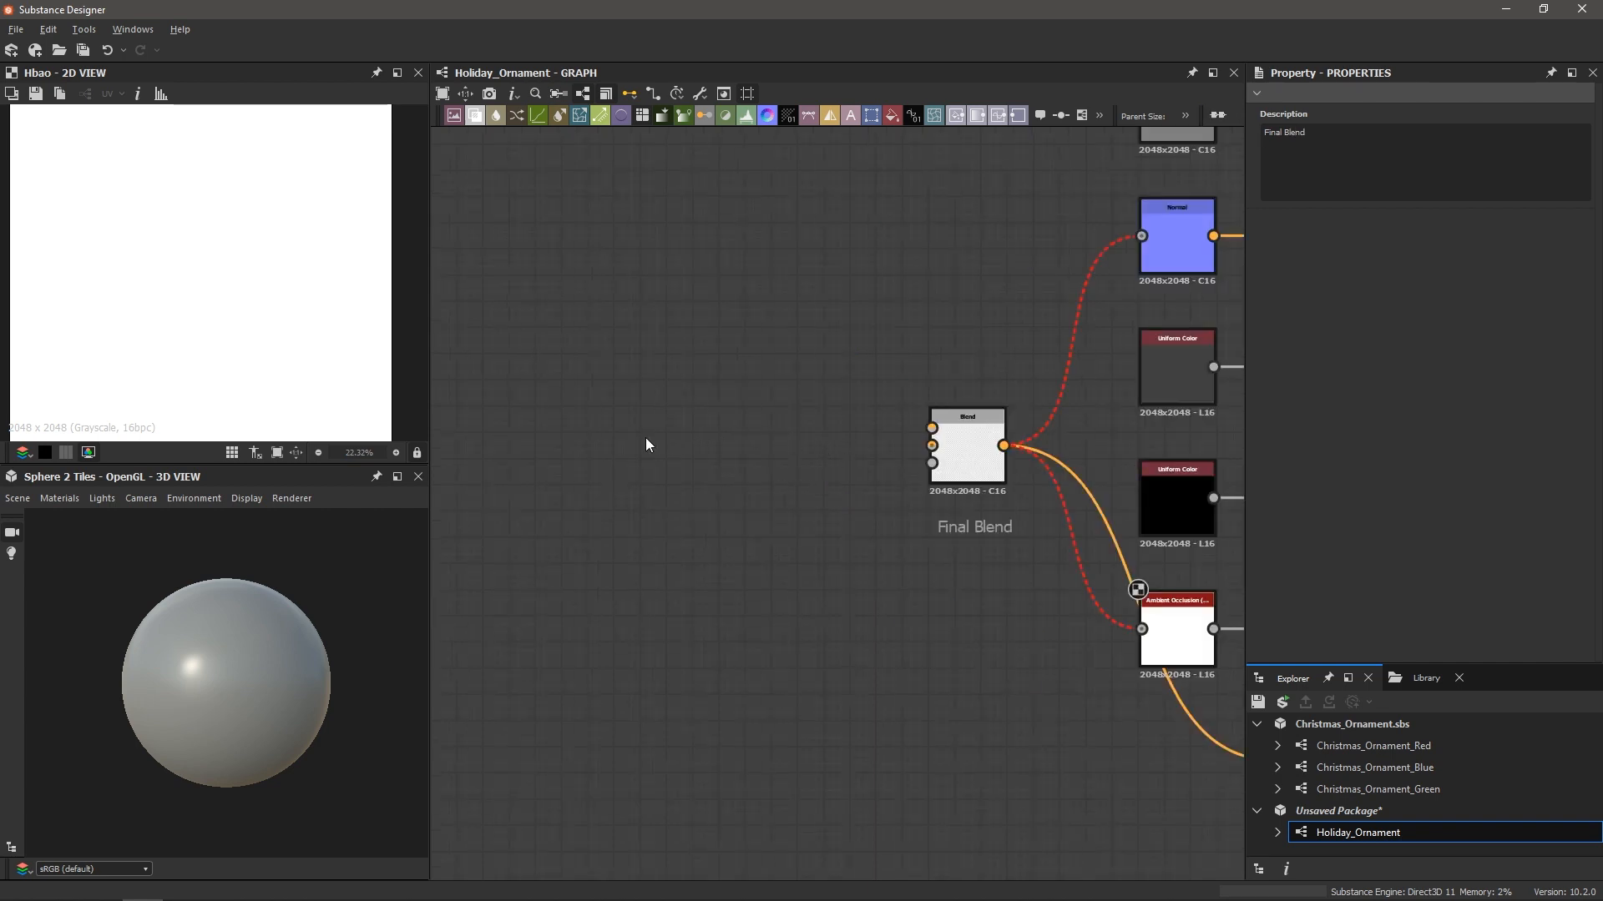
scroll(880, 435, up, 2)
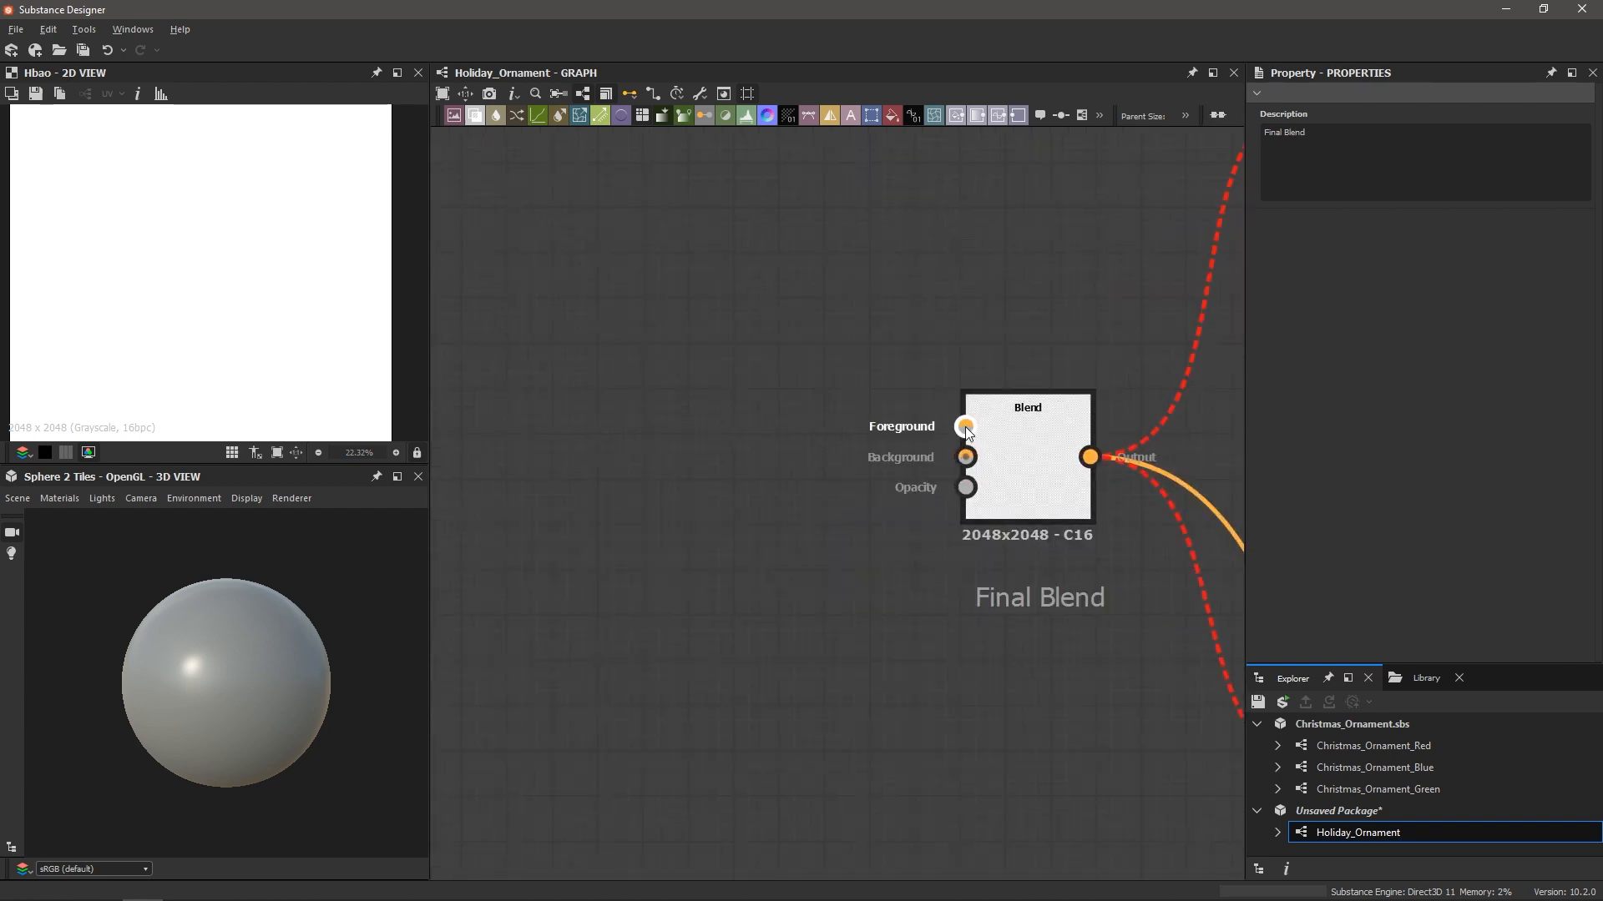
scroll(943, 423, down, 3)
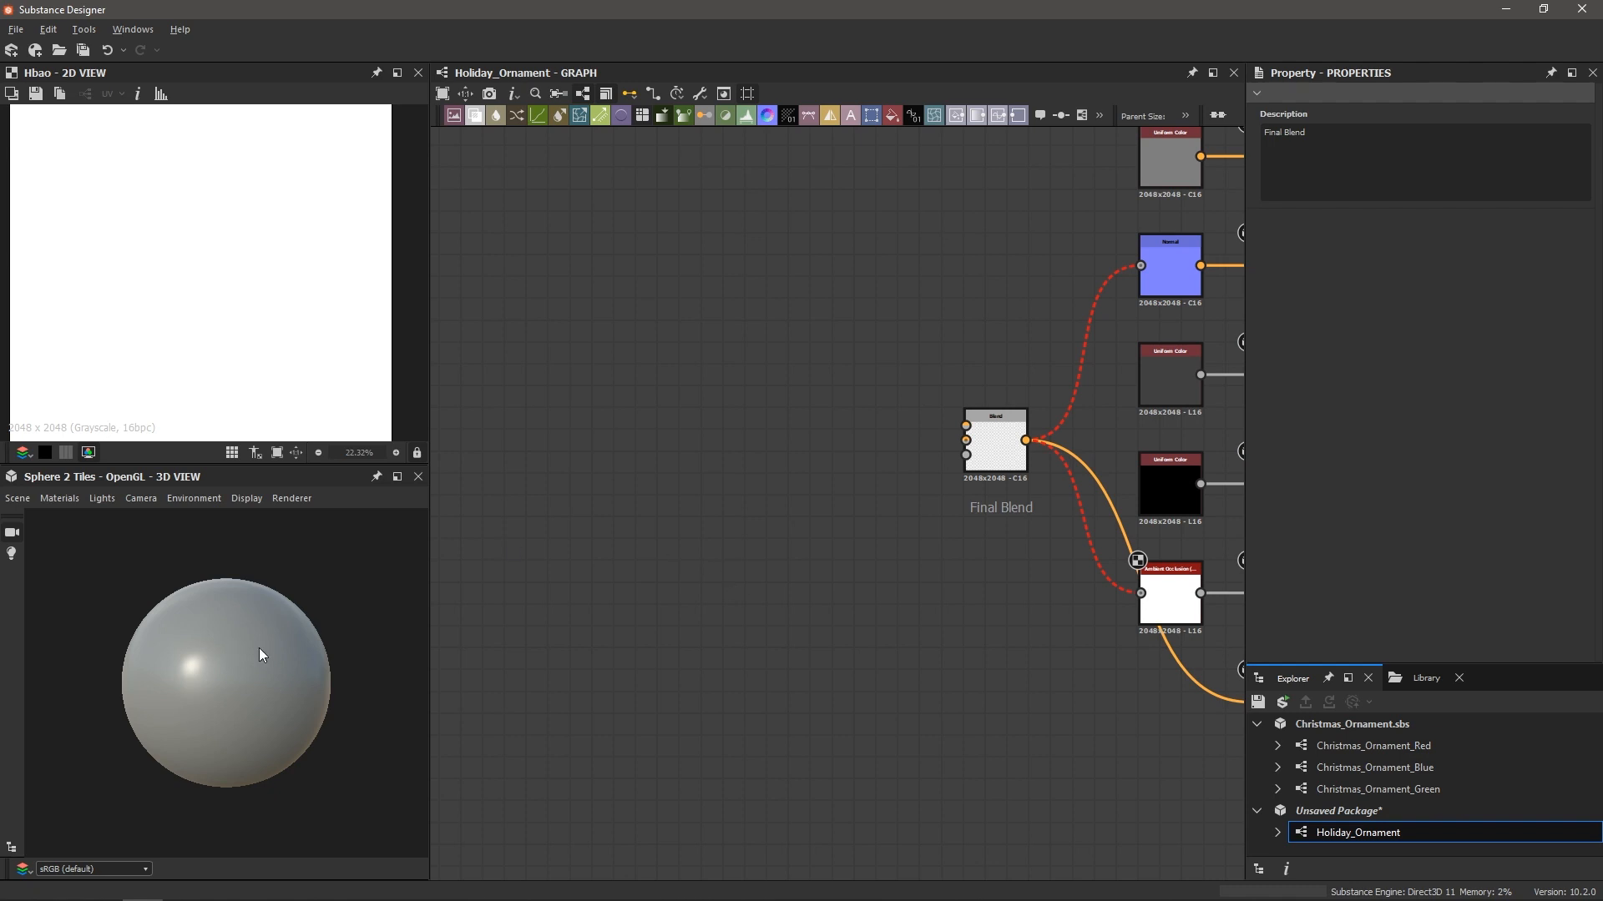
scroll(759, 592, down, 2)
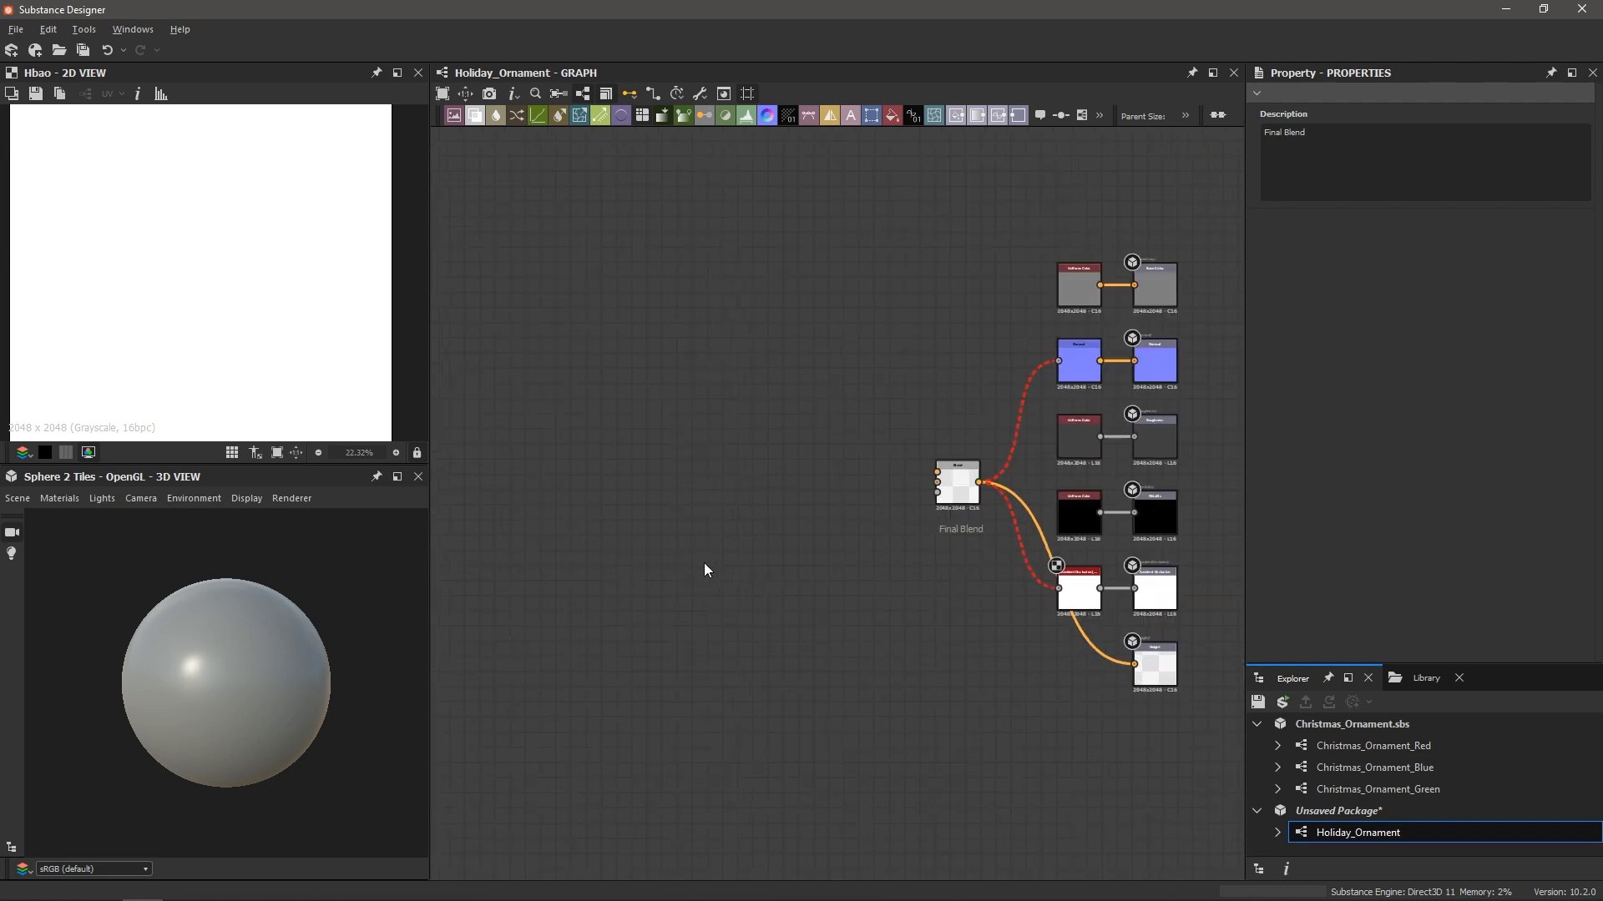
middle_drag(629, 454, 784, 483)
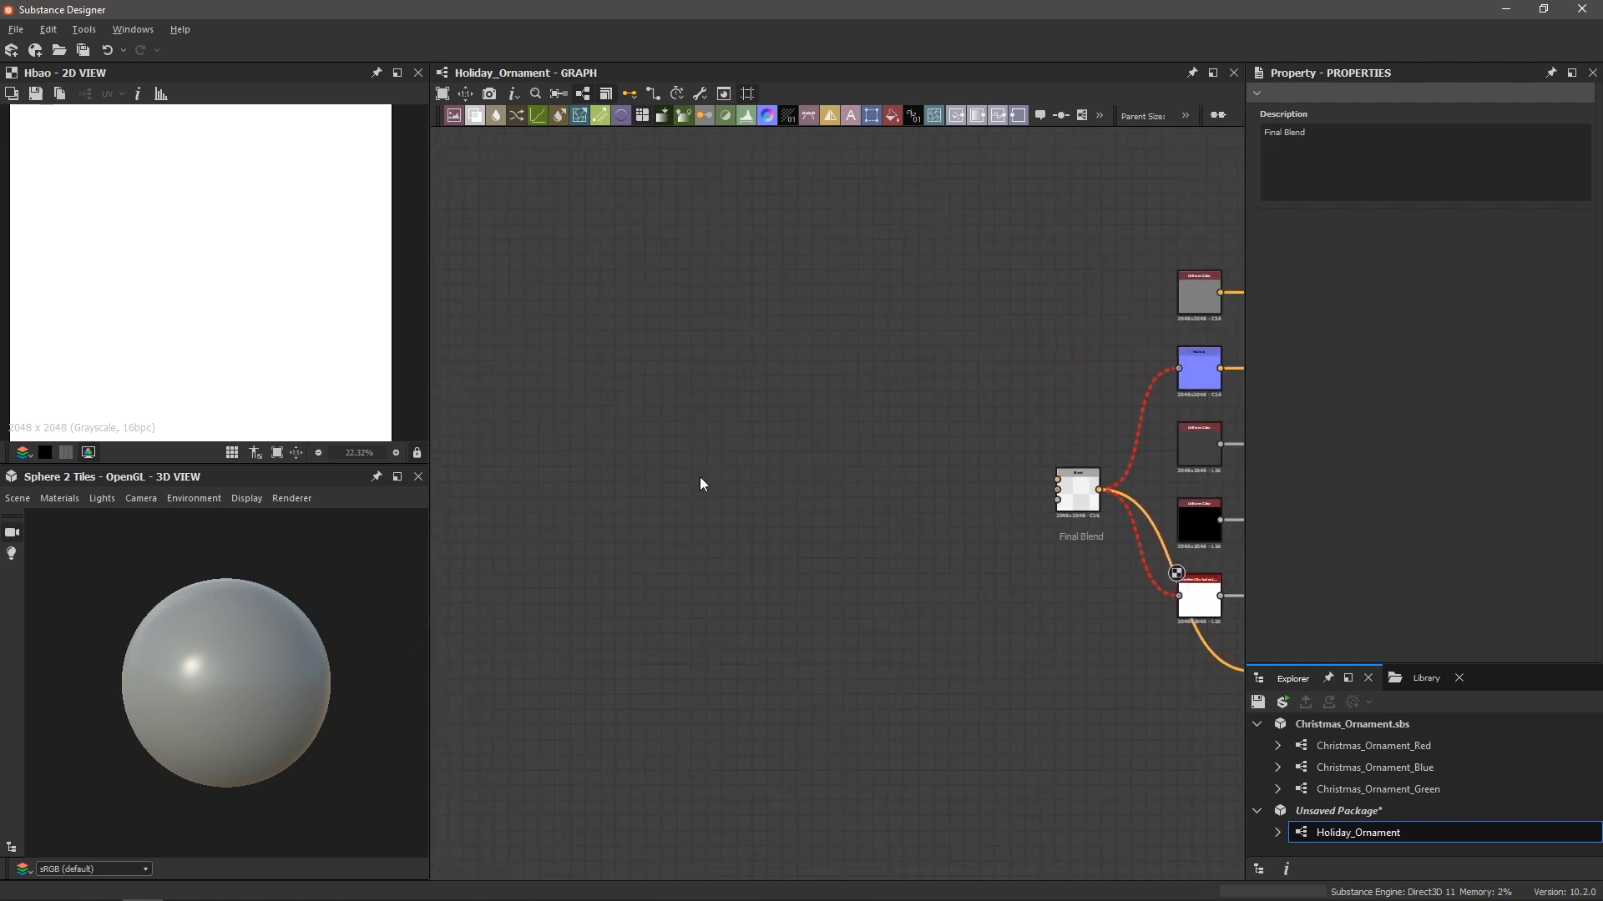
Add a Shape node and shrink its square to 0.87 scale
key(space)
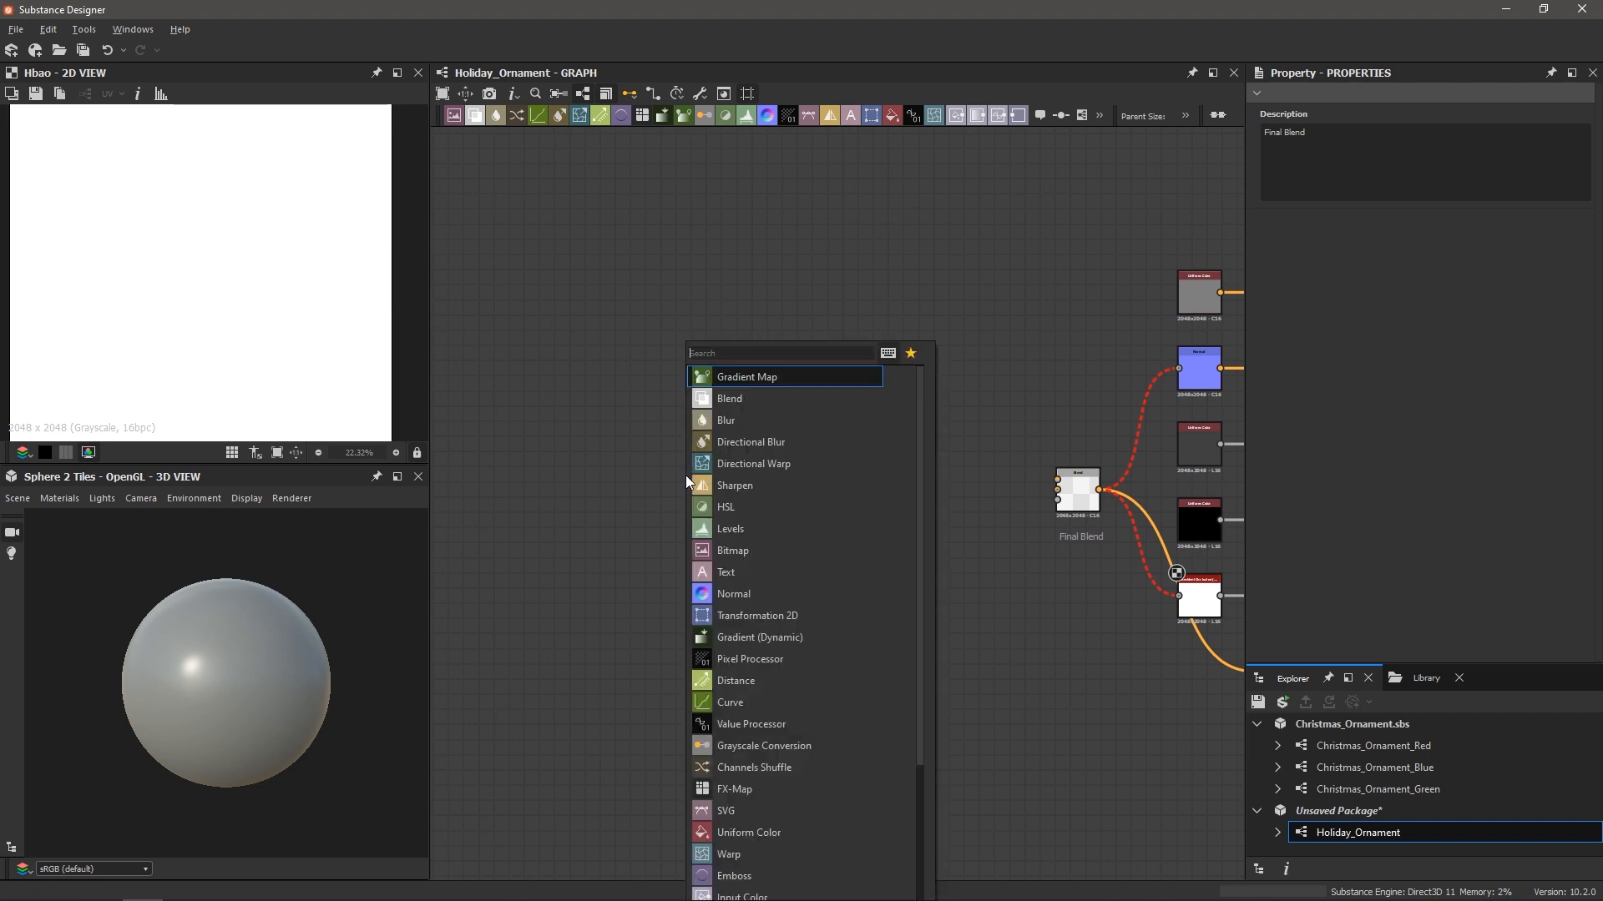
text(shape)
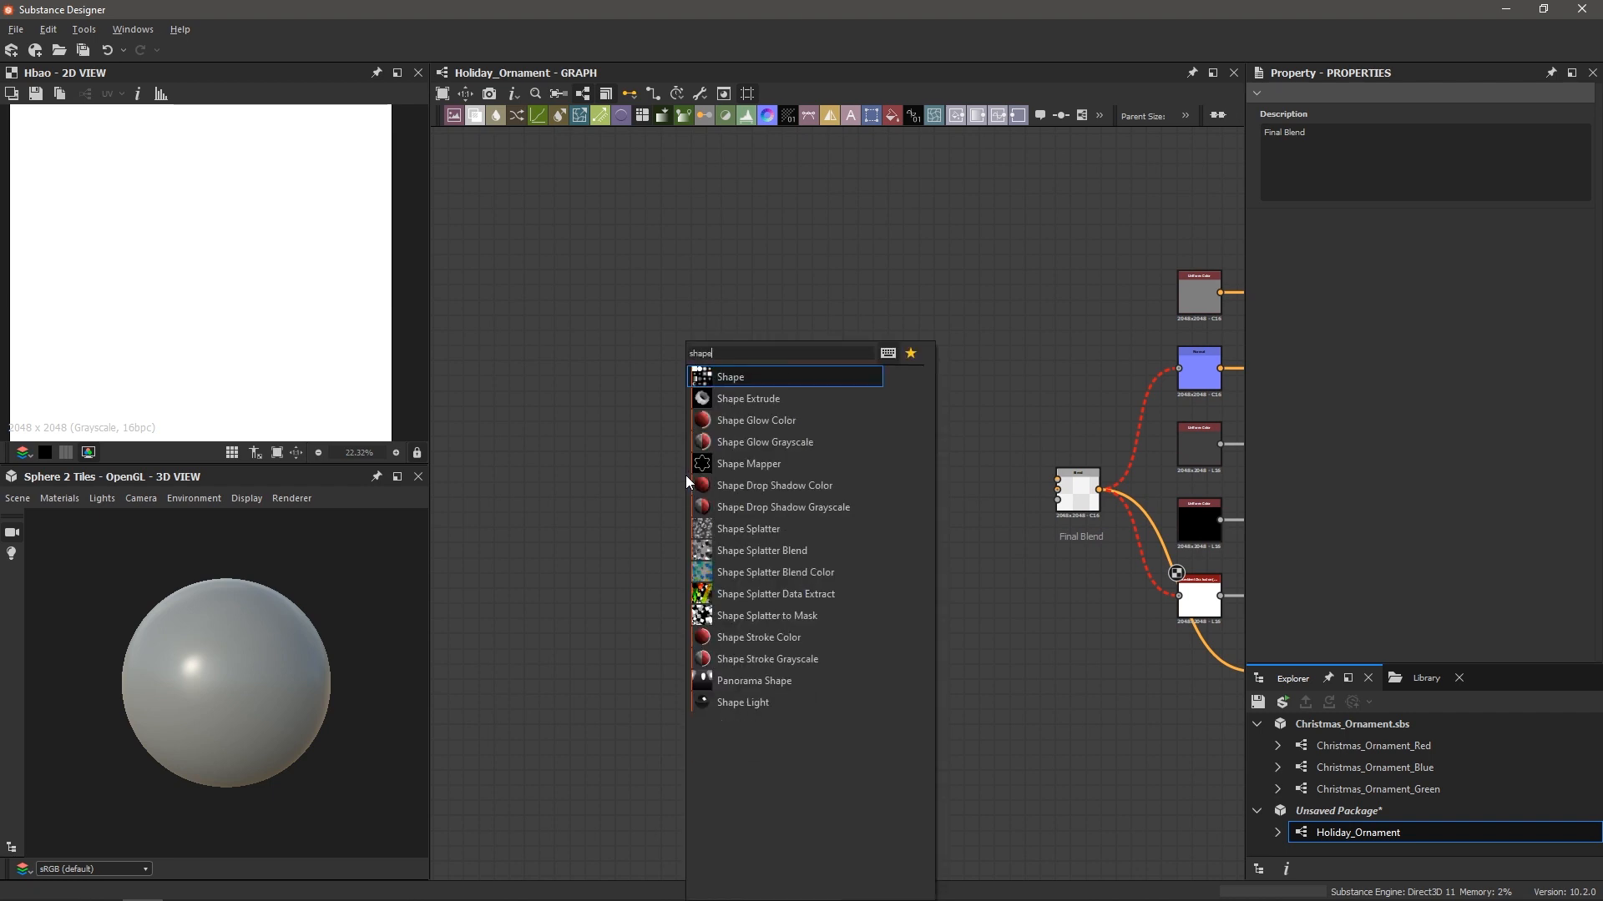
key(Return)
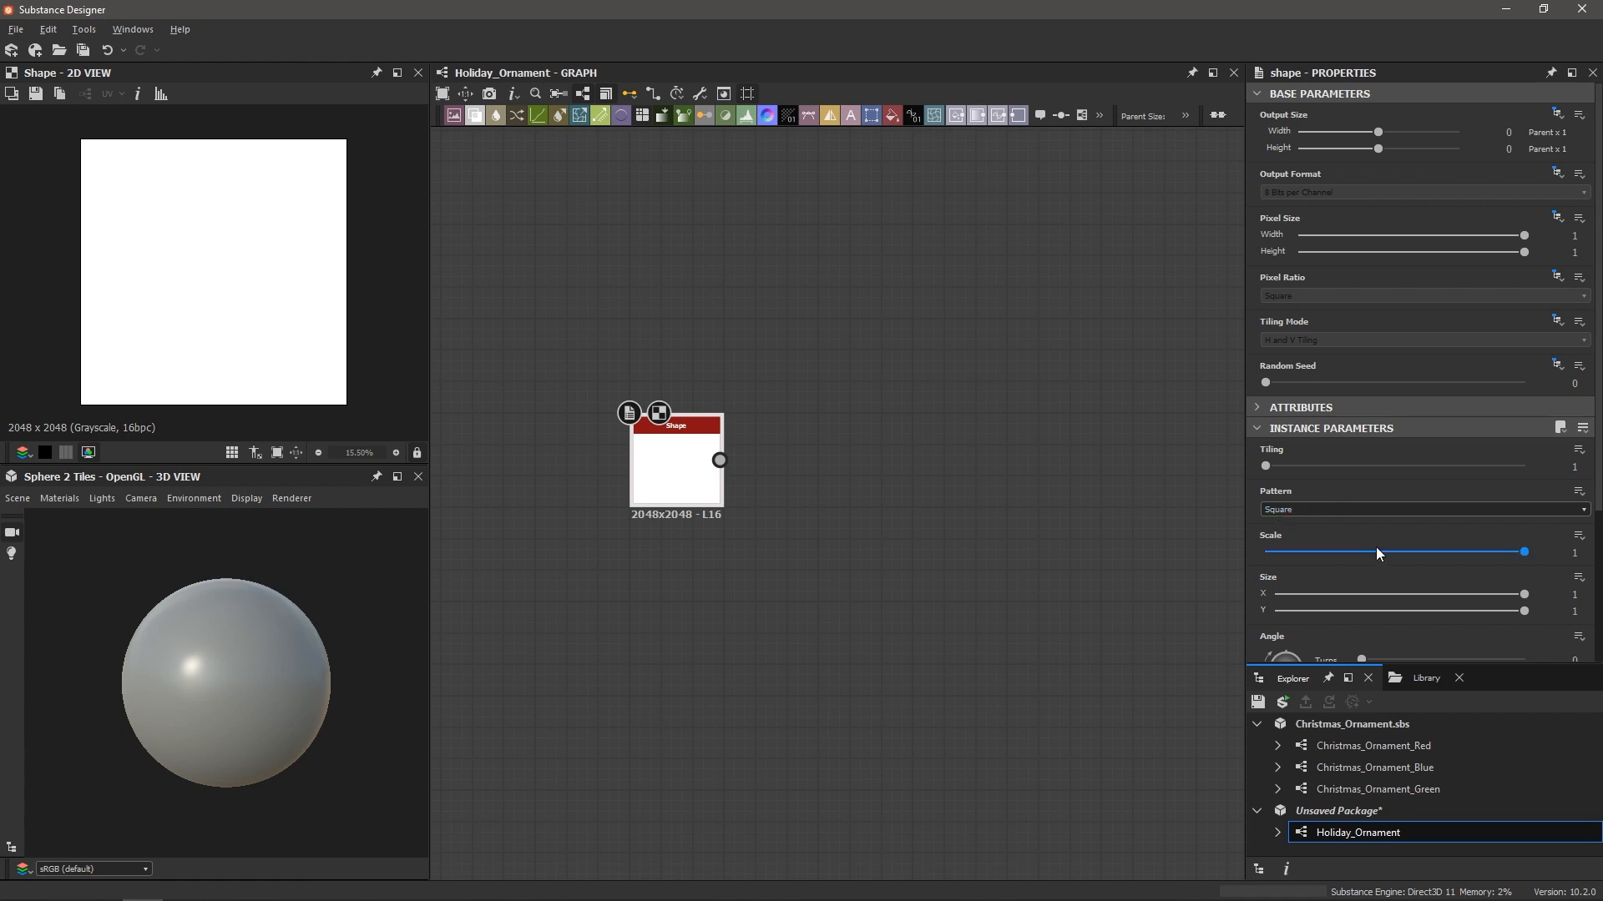
click(1505, 553)
drag(1506, 553, 1493, 558)
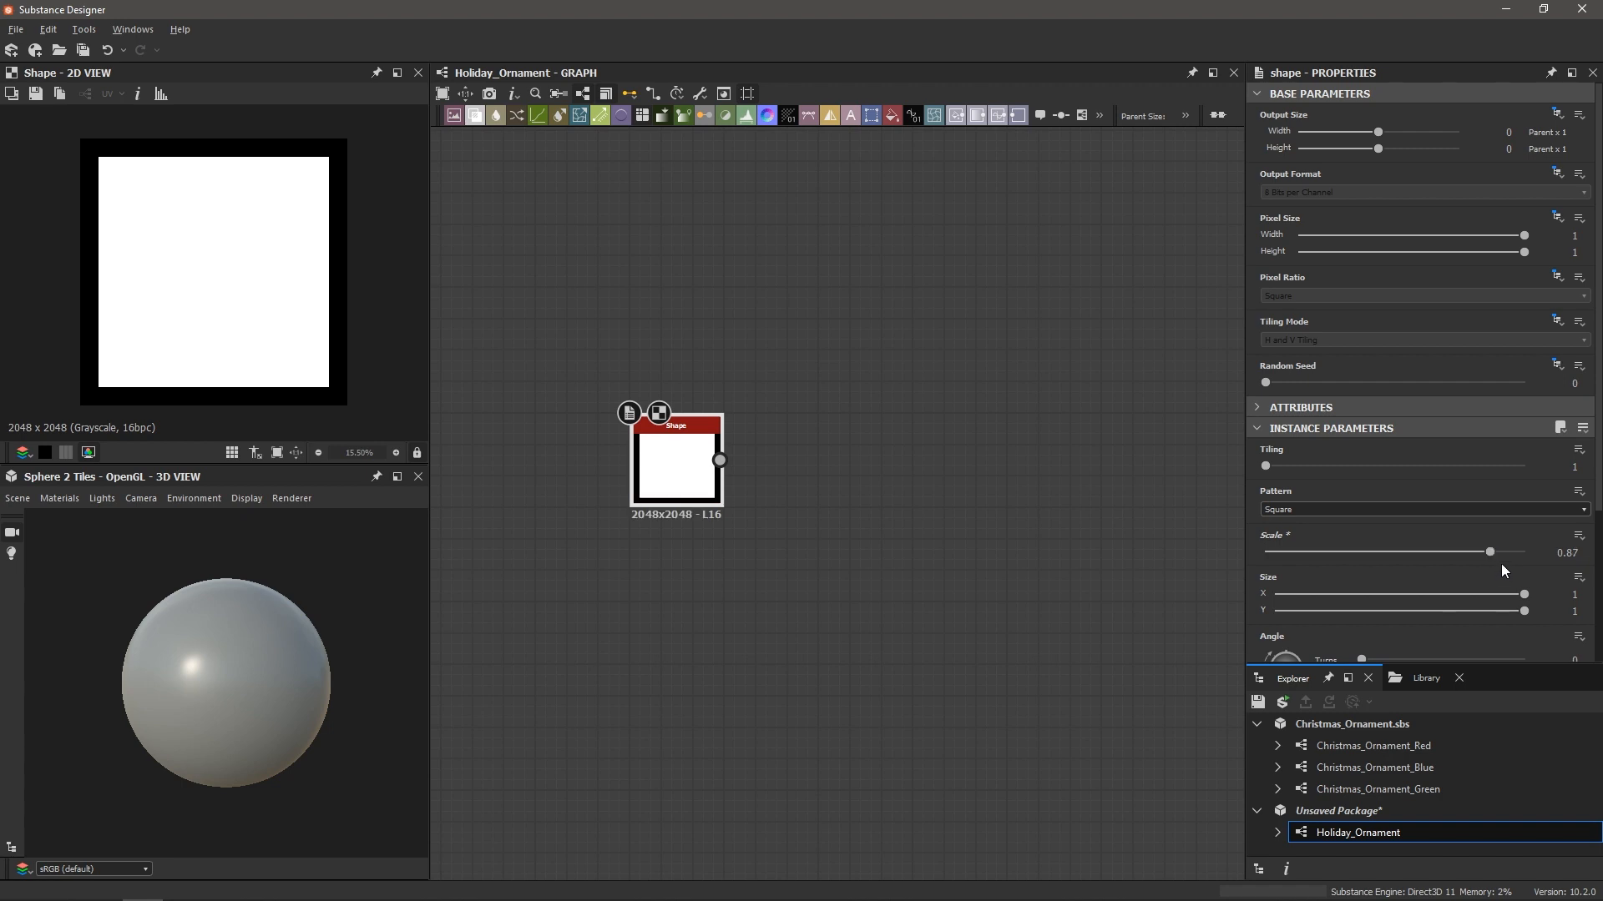
Rotate the square to an angle of about 66 degrees, checking it tiled
scroll(1320, 550, down, 2)
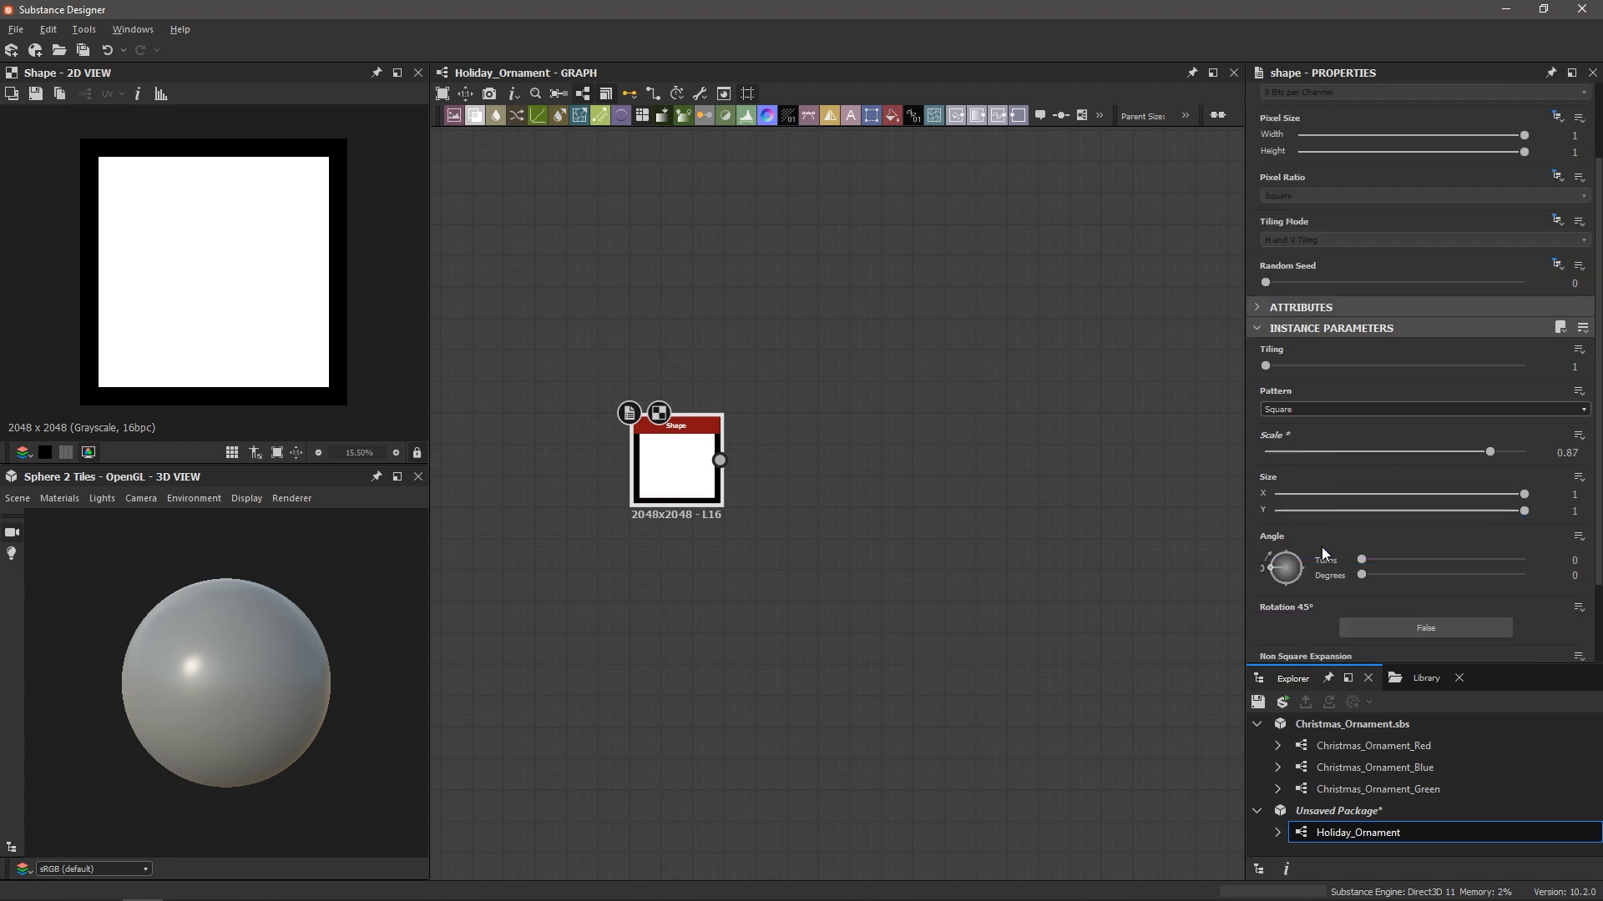
drag(1272, 567, 1275, 565)
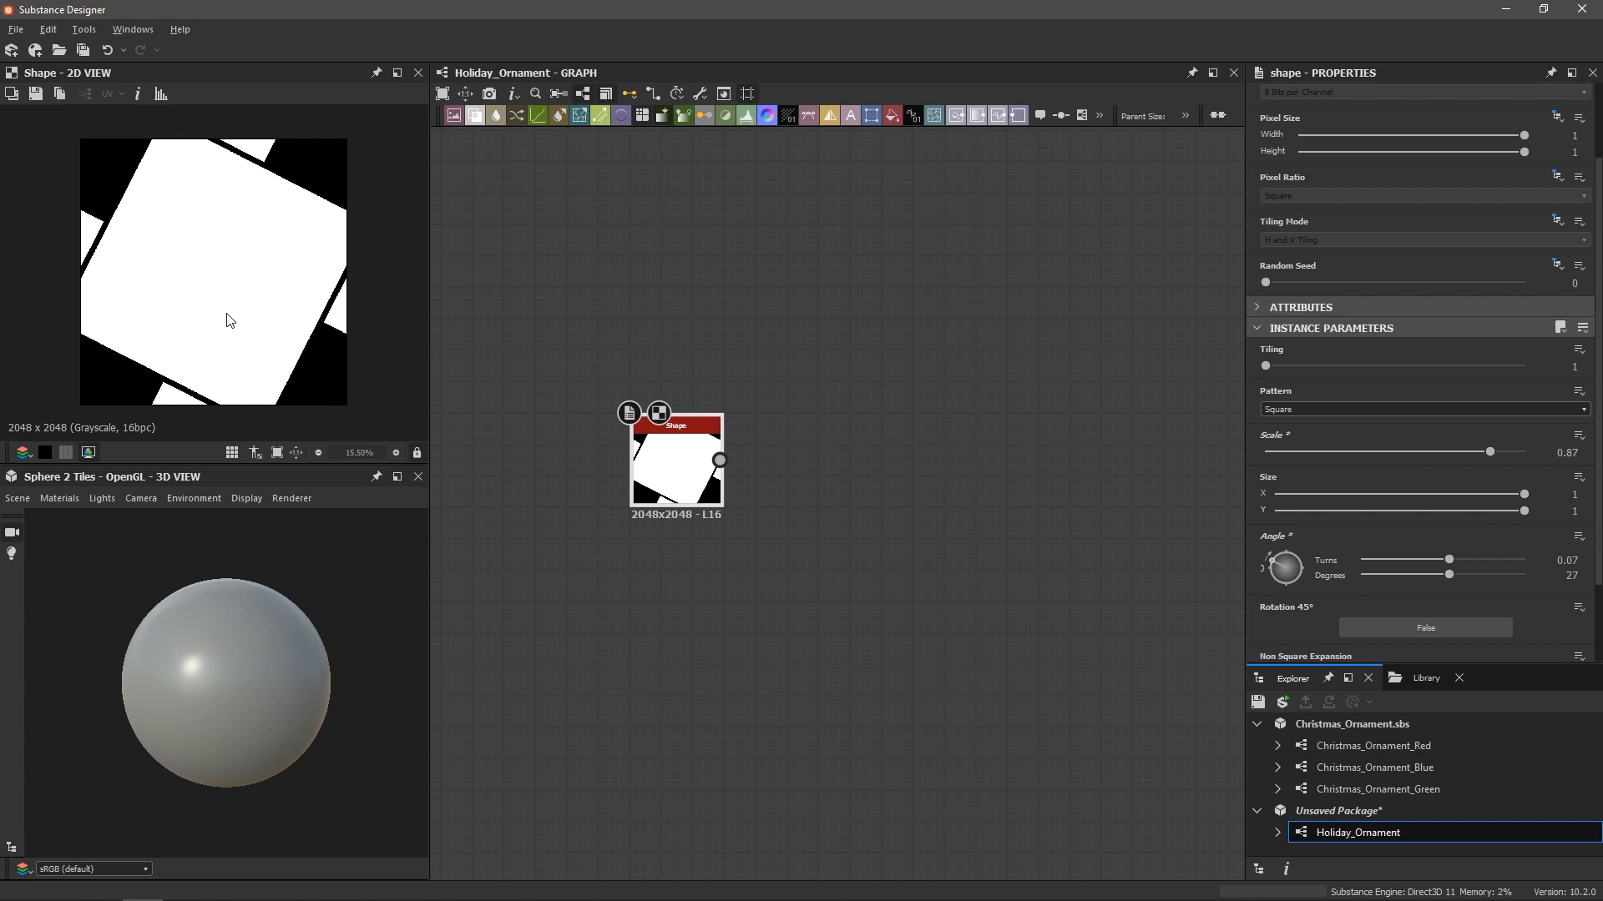
key(space)
scroll(233, 315, down, 8)
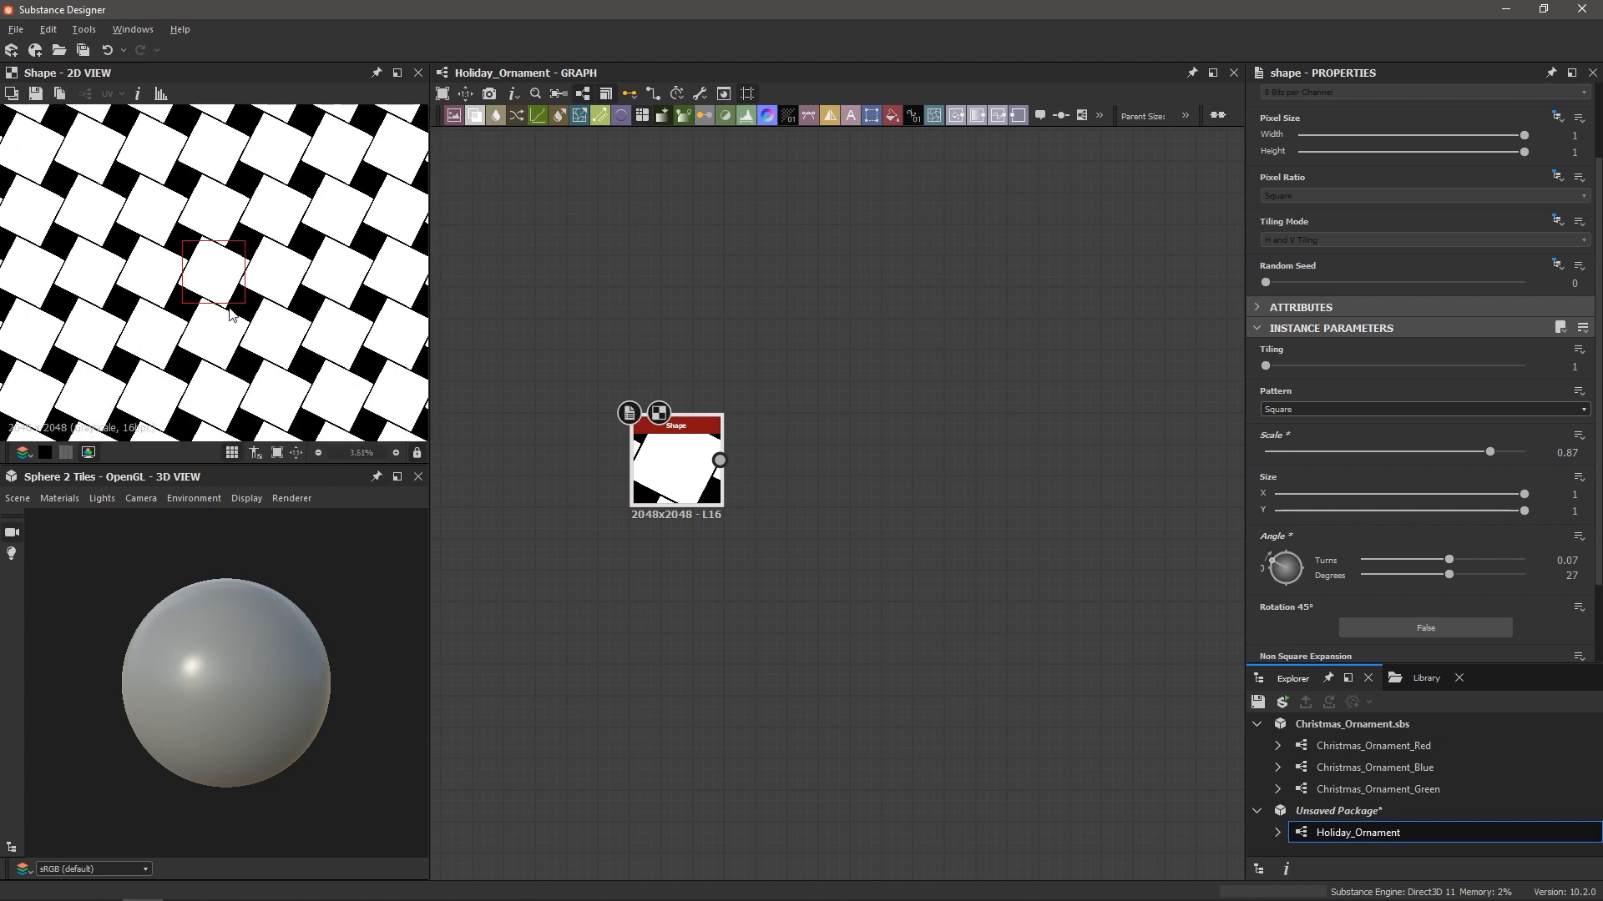
scroll(232, 315, up, 3)
scroll(233, 315, up, 3)
key(space)
drag(1274, 566, 1284, 563)
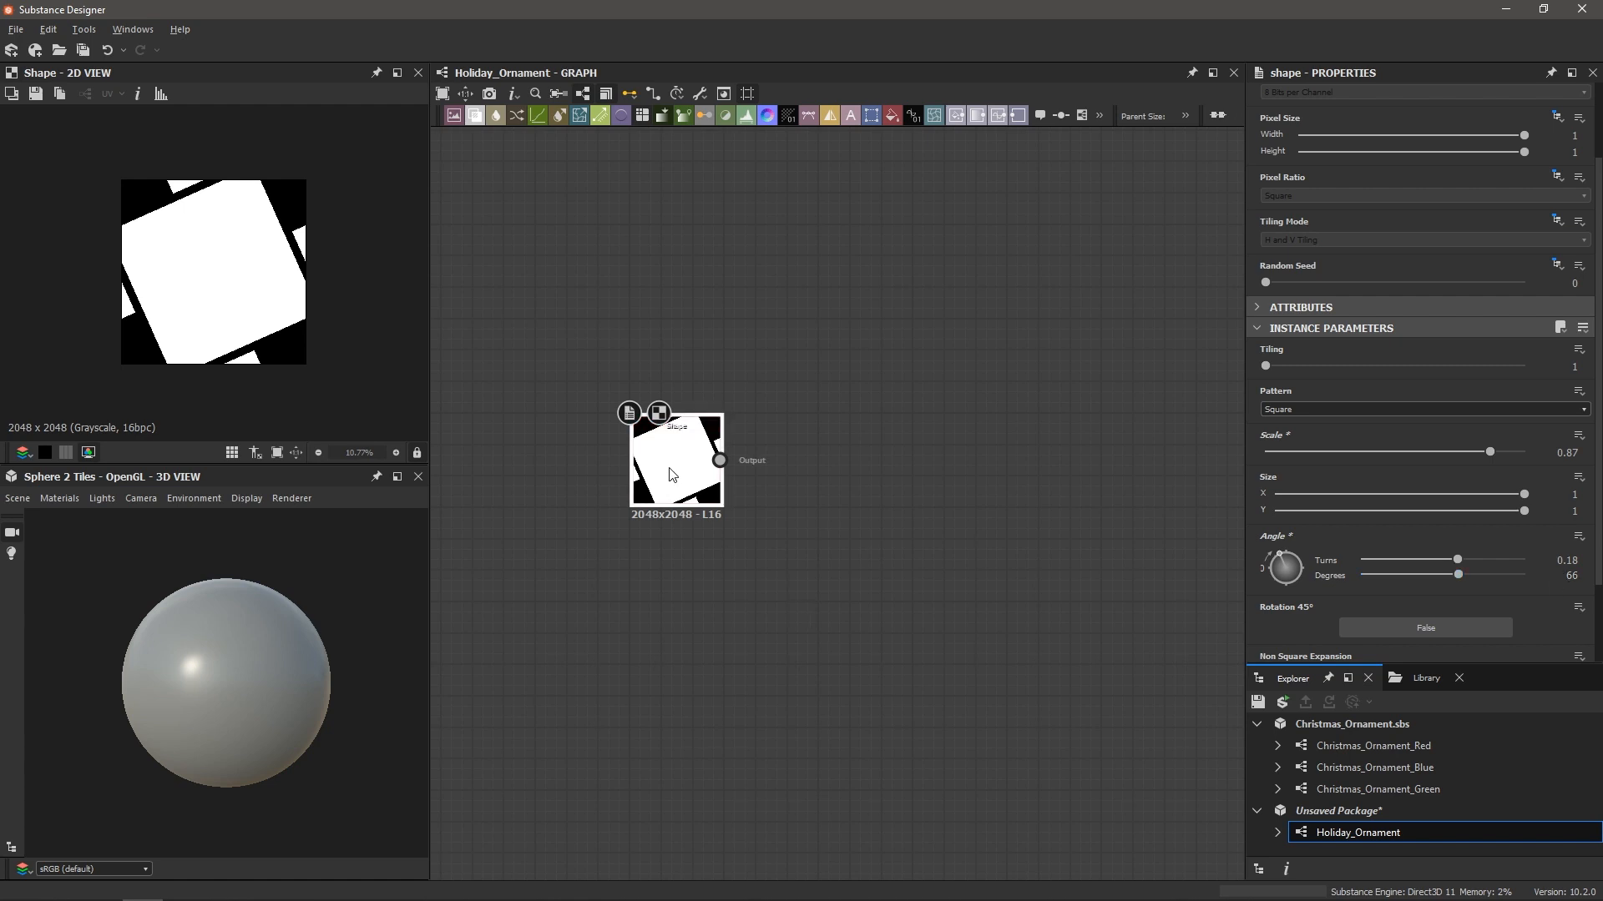
Add a Mirror Grayscale node after the Shape and set its mode to Mirror Corner
key(space)
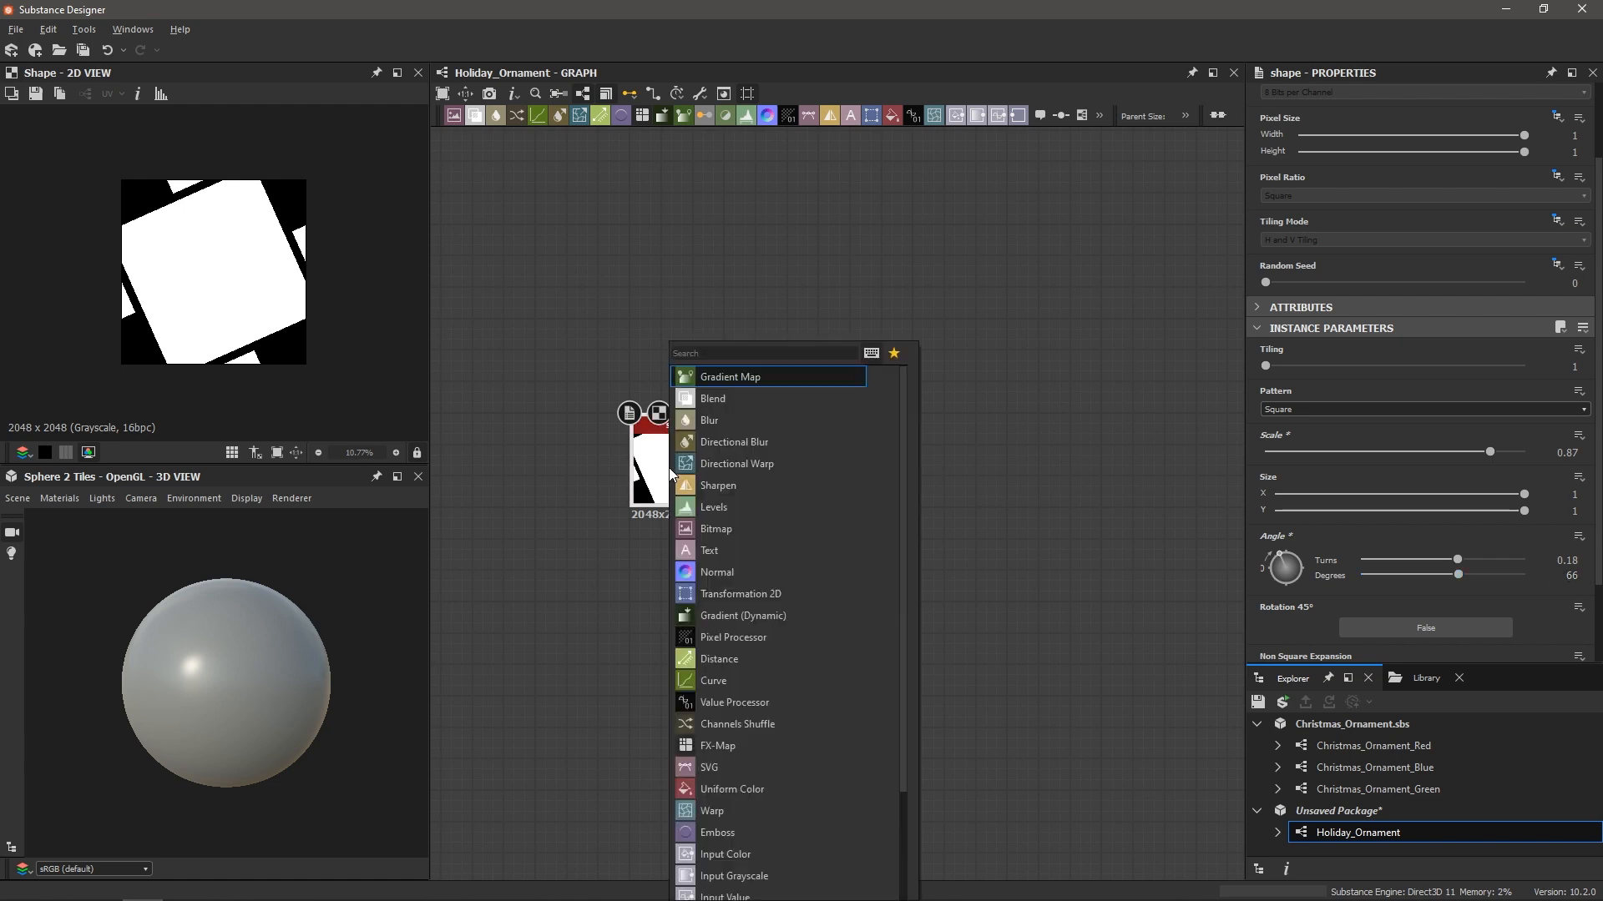
text(mirro)
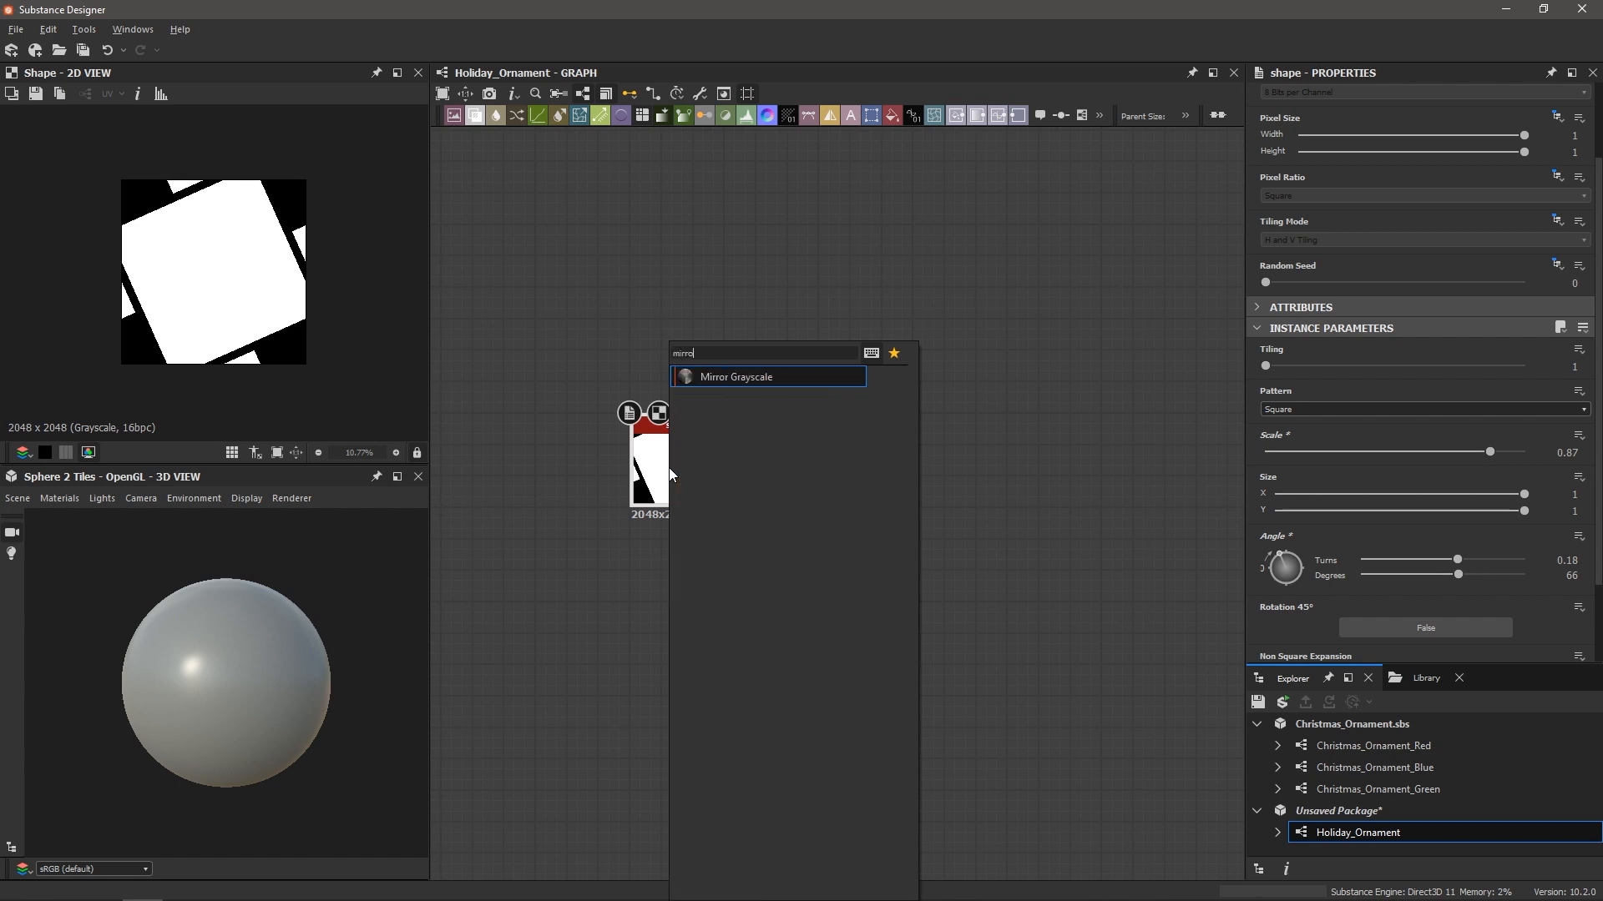
key(Return)
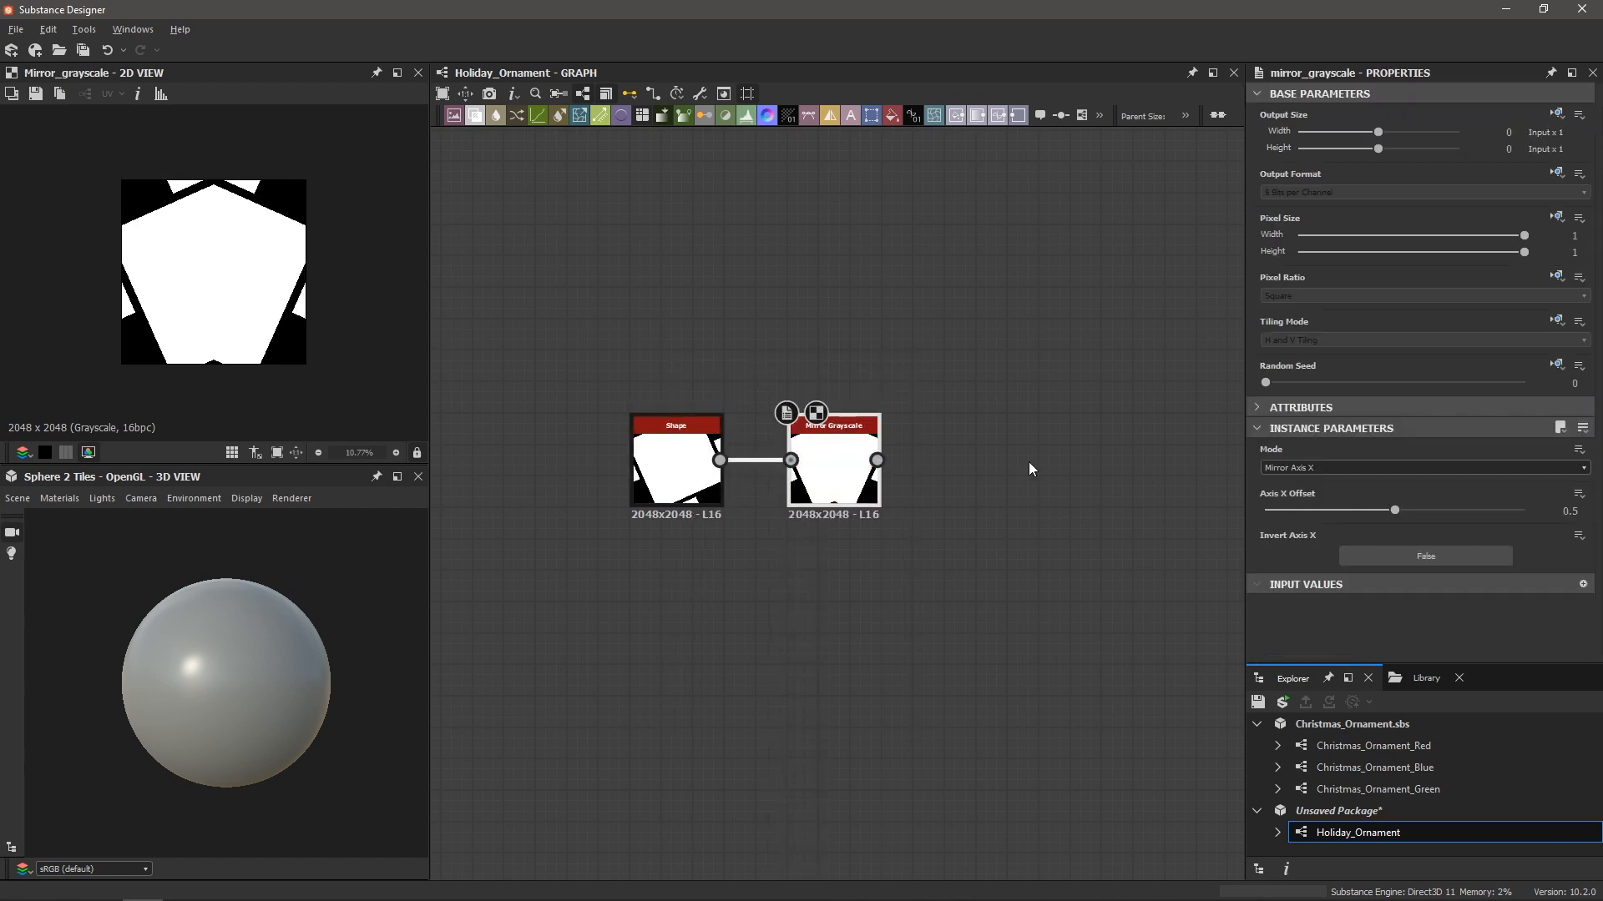
click(1281, 463)
click(1289, 508)
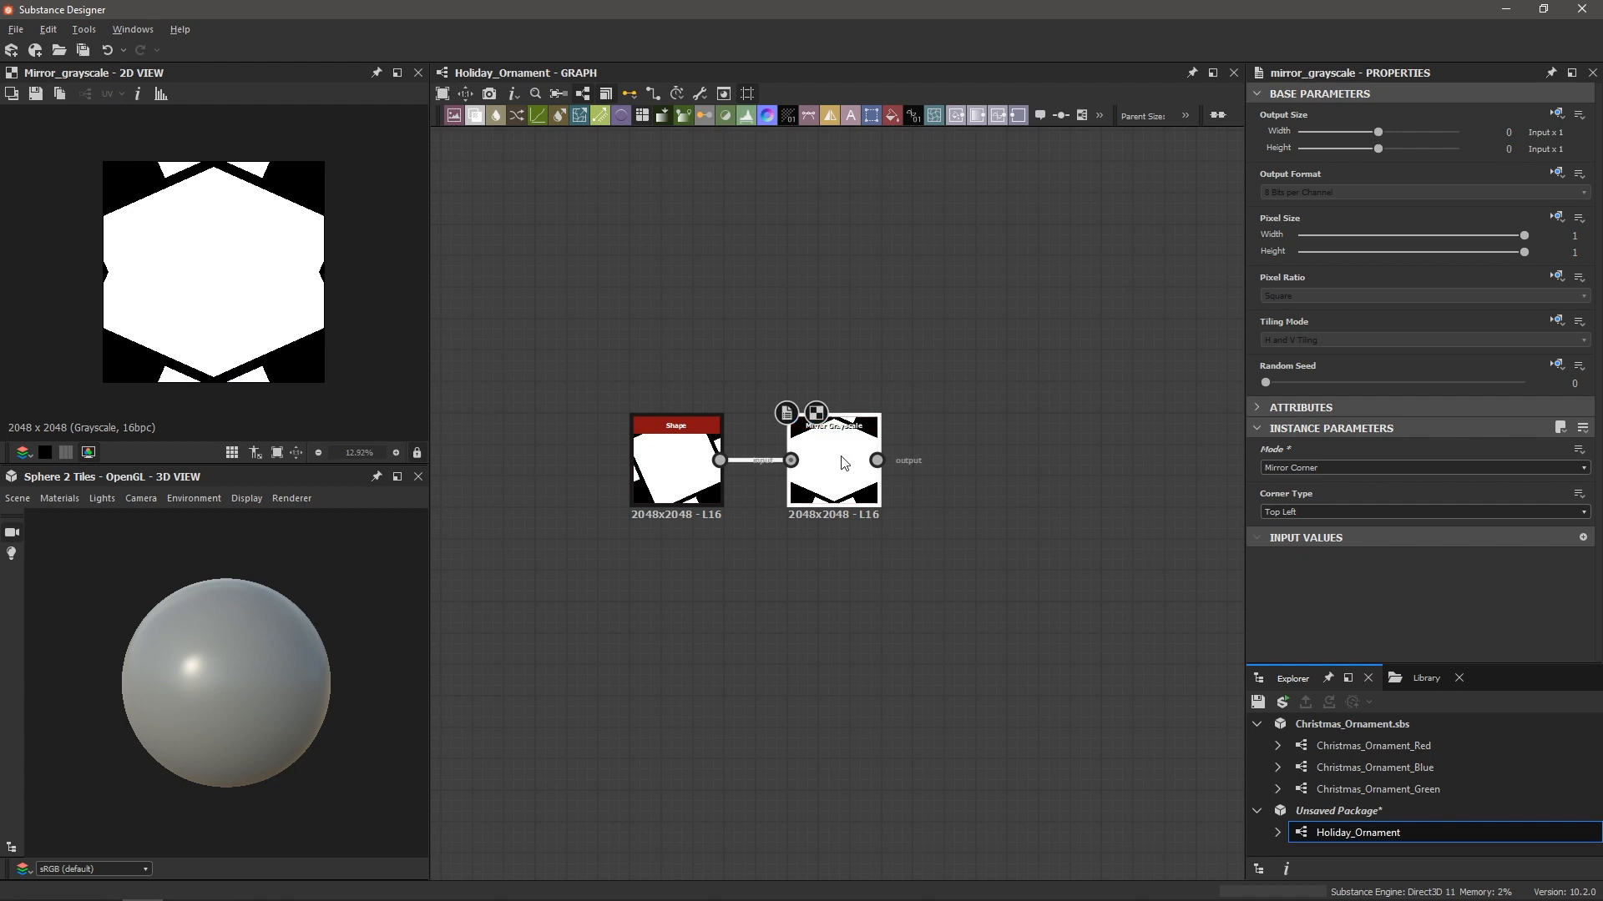
key(space)
Add a Transformation 2D node after the mirror, rotating and enlarging the mirrored shape
text(tra)
key(Return)
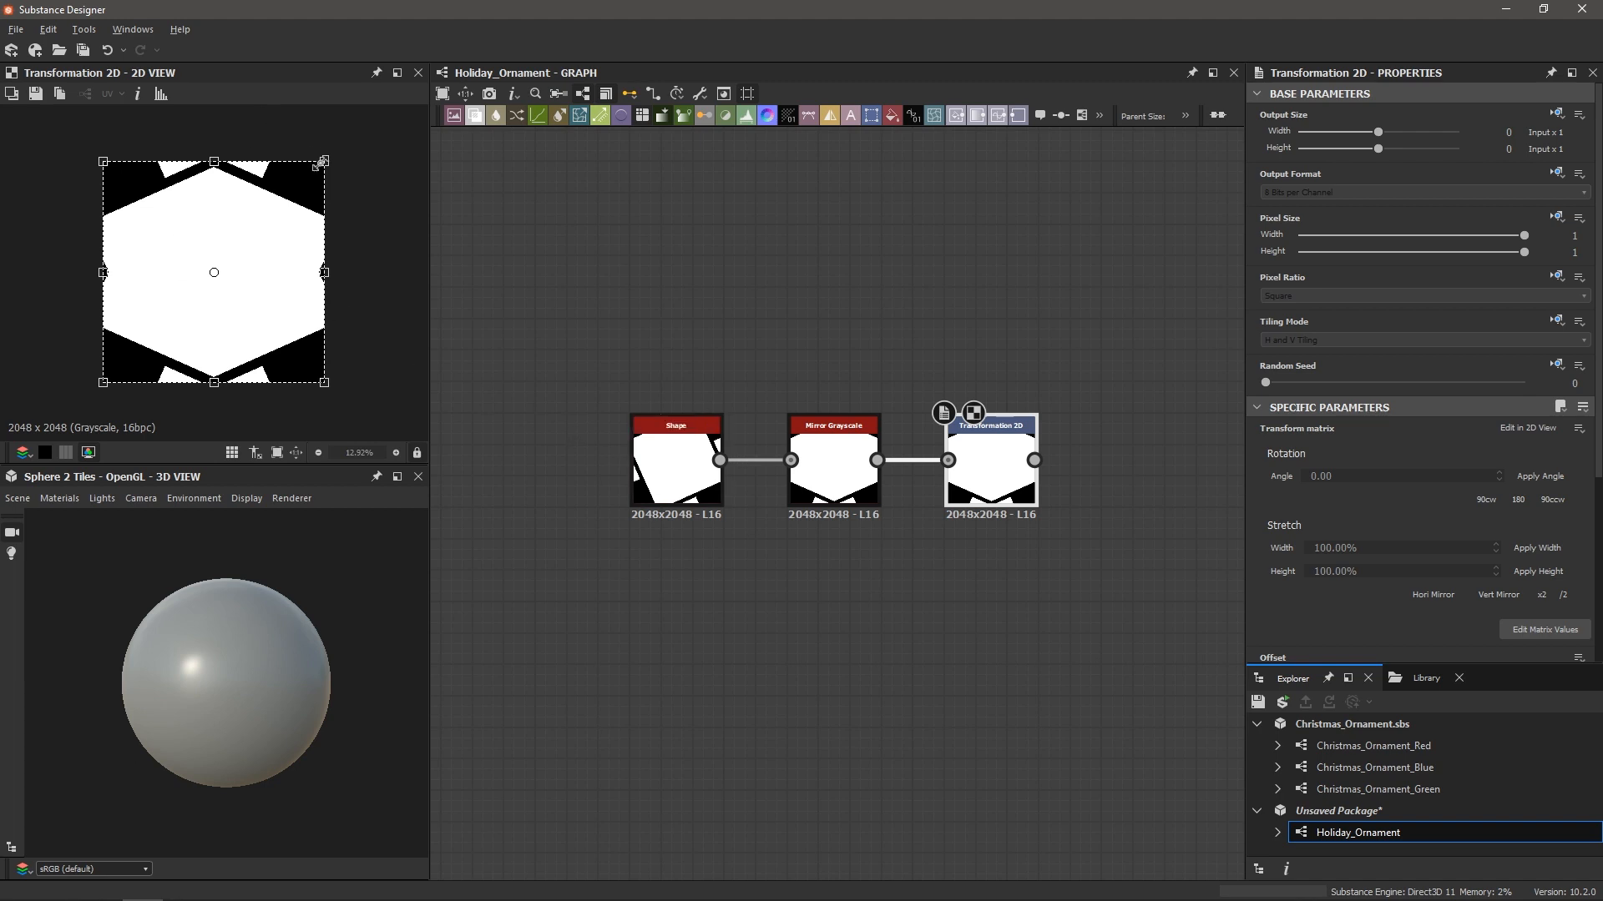
drag(322, 143, 300, 211)
key(space)
scroll(263, 206, down, 3)
key(space)
scroll(301, 210, up, 4)
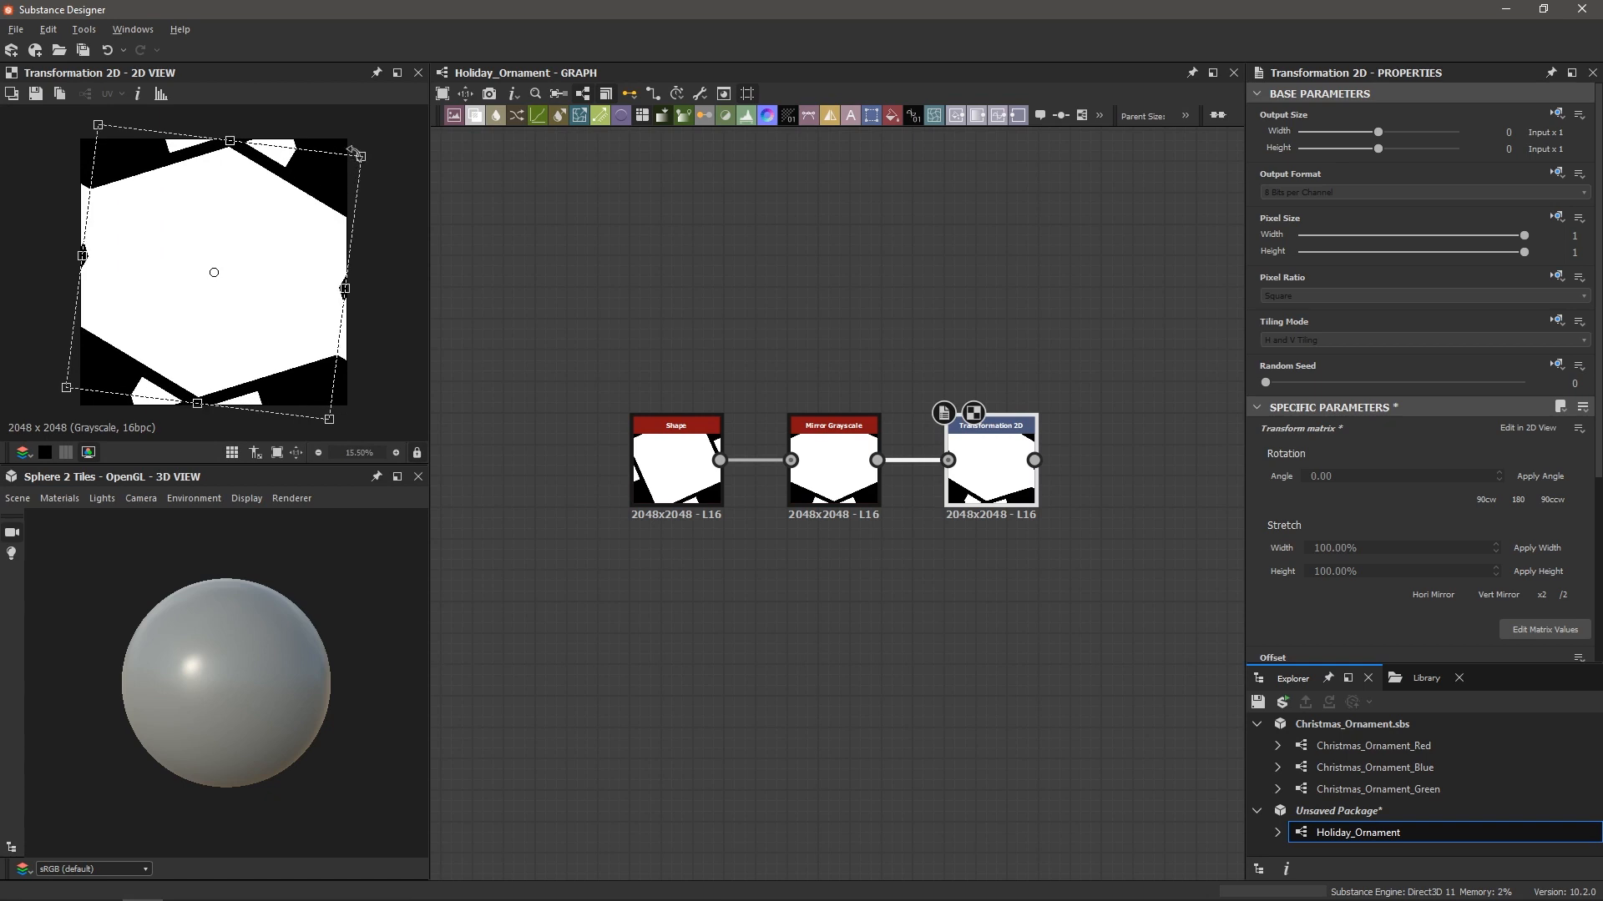
drag(355, 154, 231, 115)
key(ctrl+z)
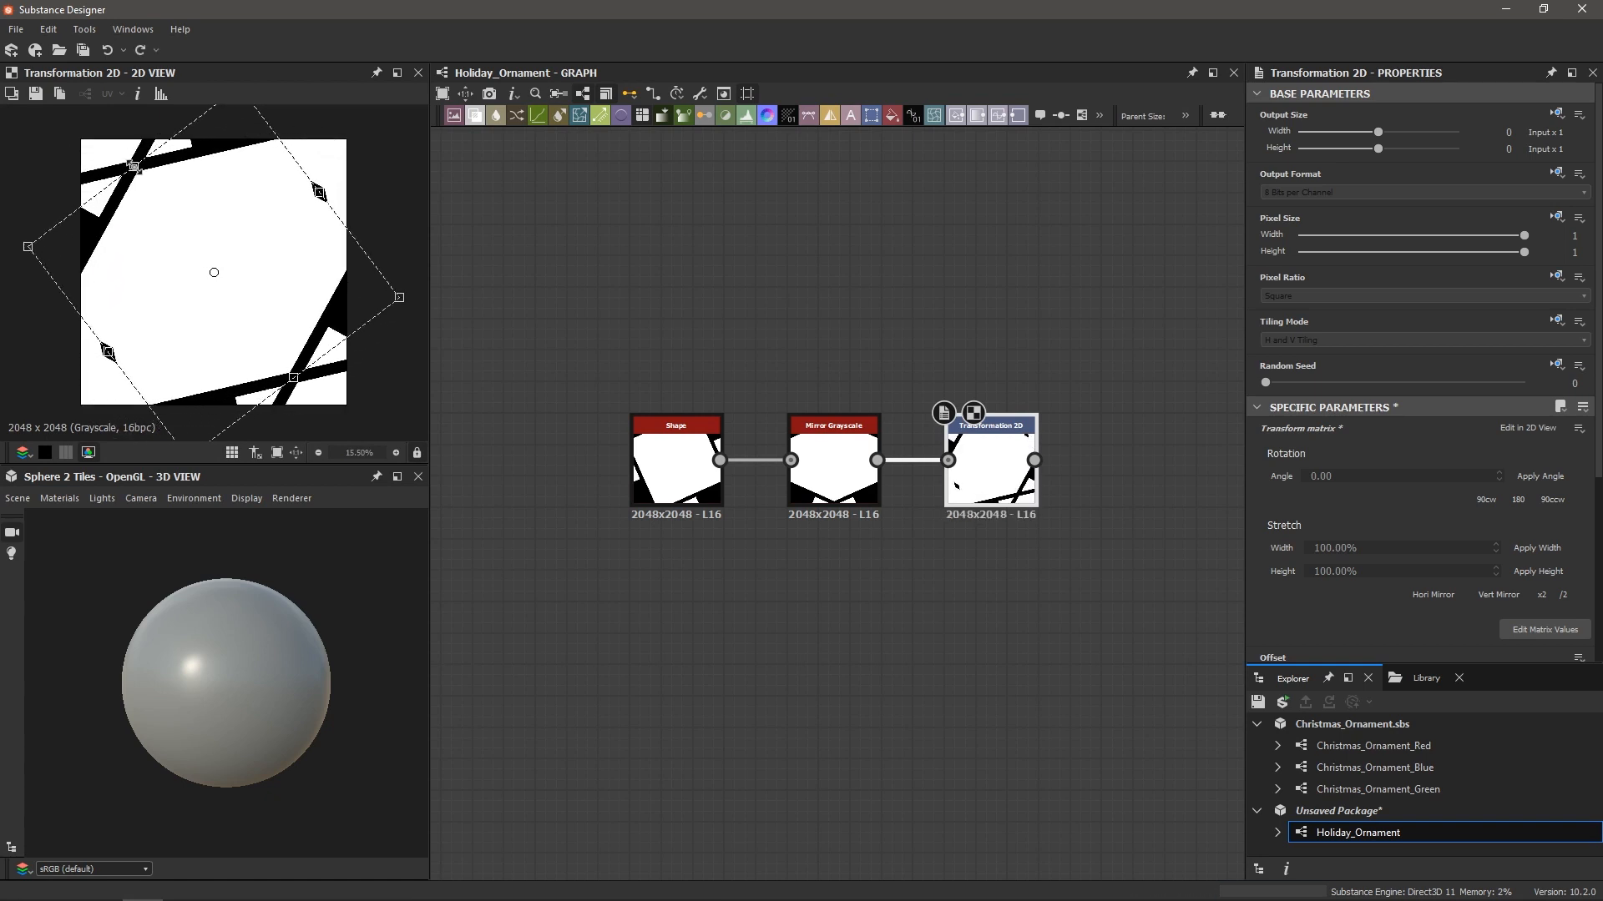
drag(133, 166, 133, 203)
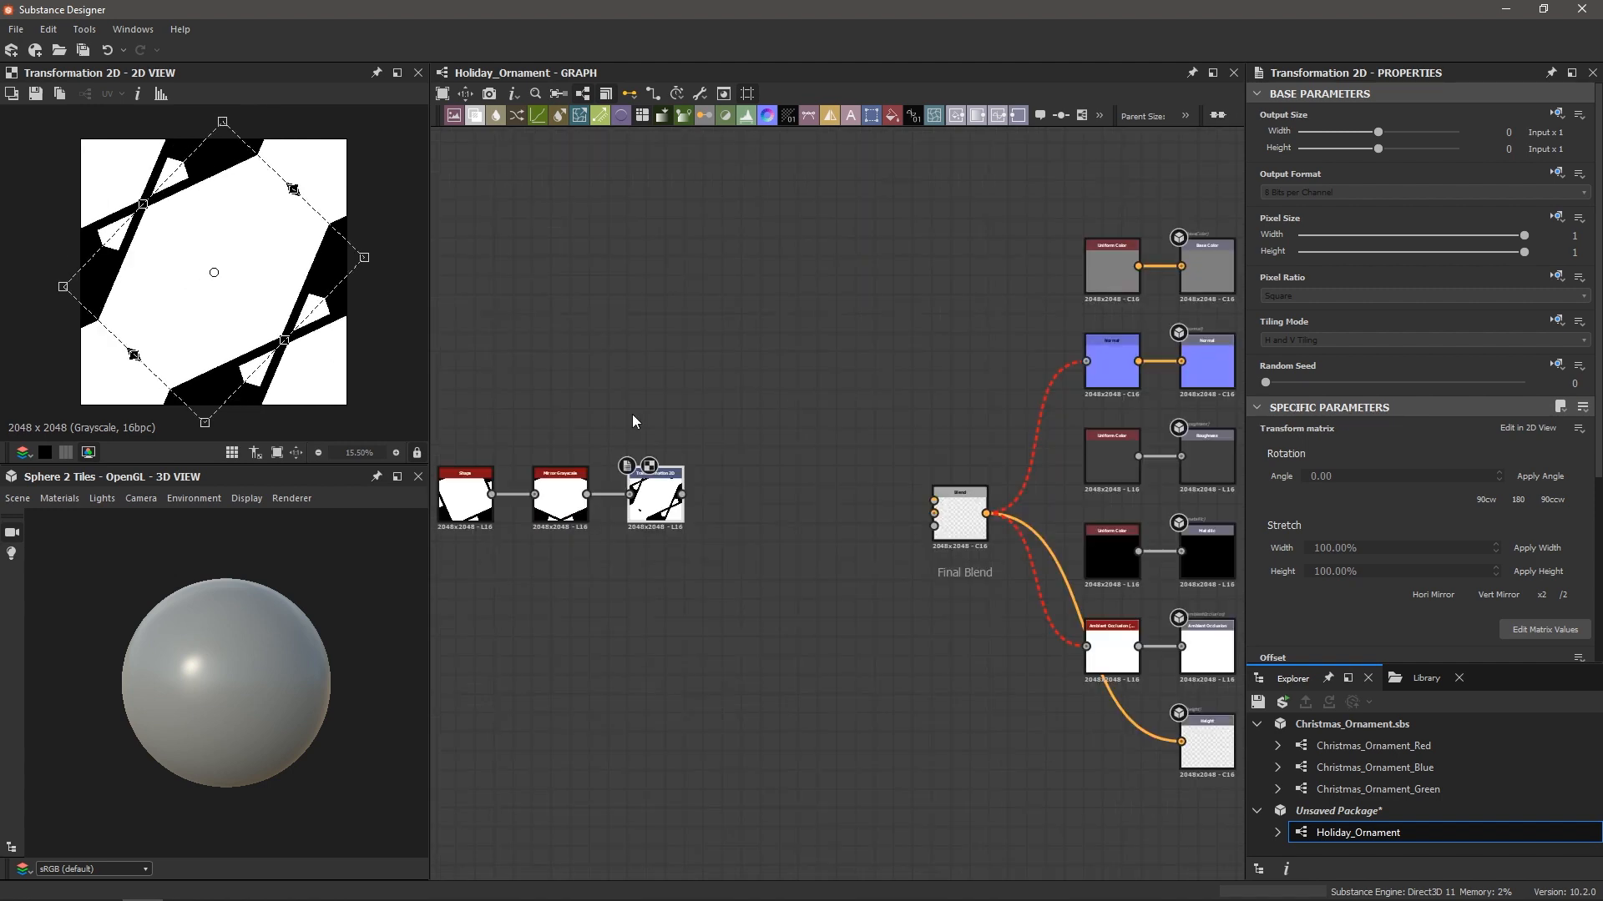
Move the Shape, Mirror and Transformation 2D nodes left of Final Blend
middle_drag(616, 607, 801, 608)
drag(536, 378, 659, 501)
middle_drag(794, 503, 830, 504)
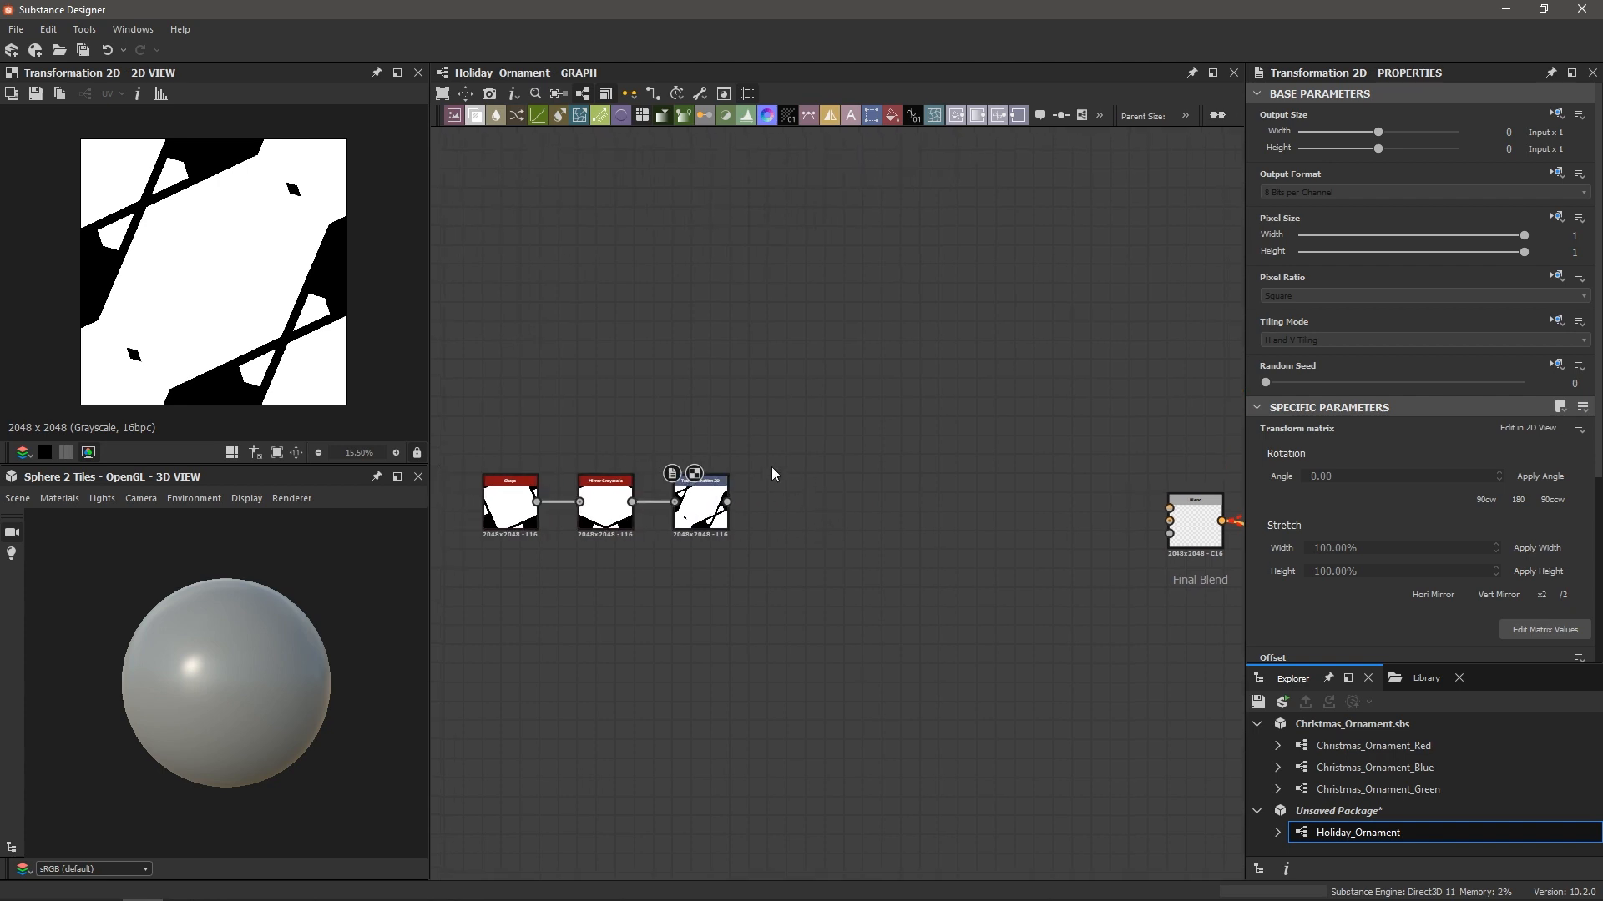
scroll(771, 472, up, 2)
click(677, 512)
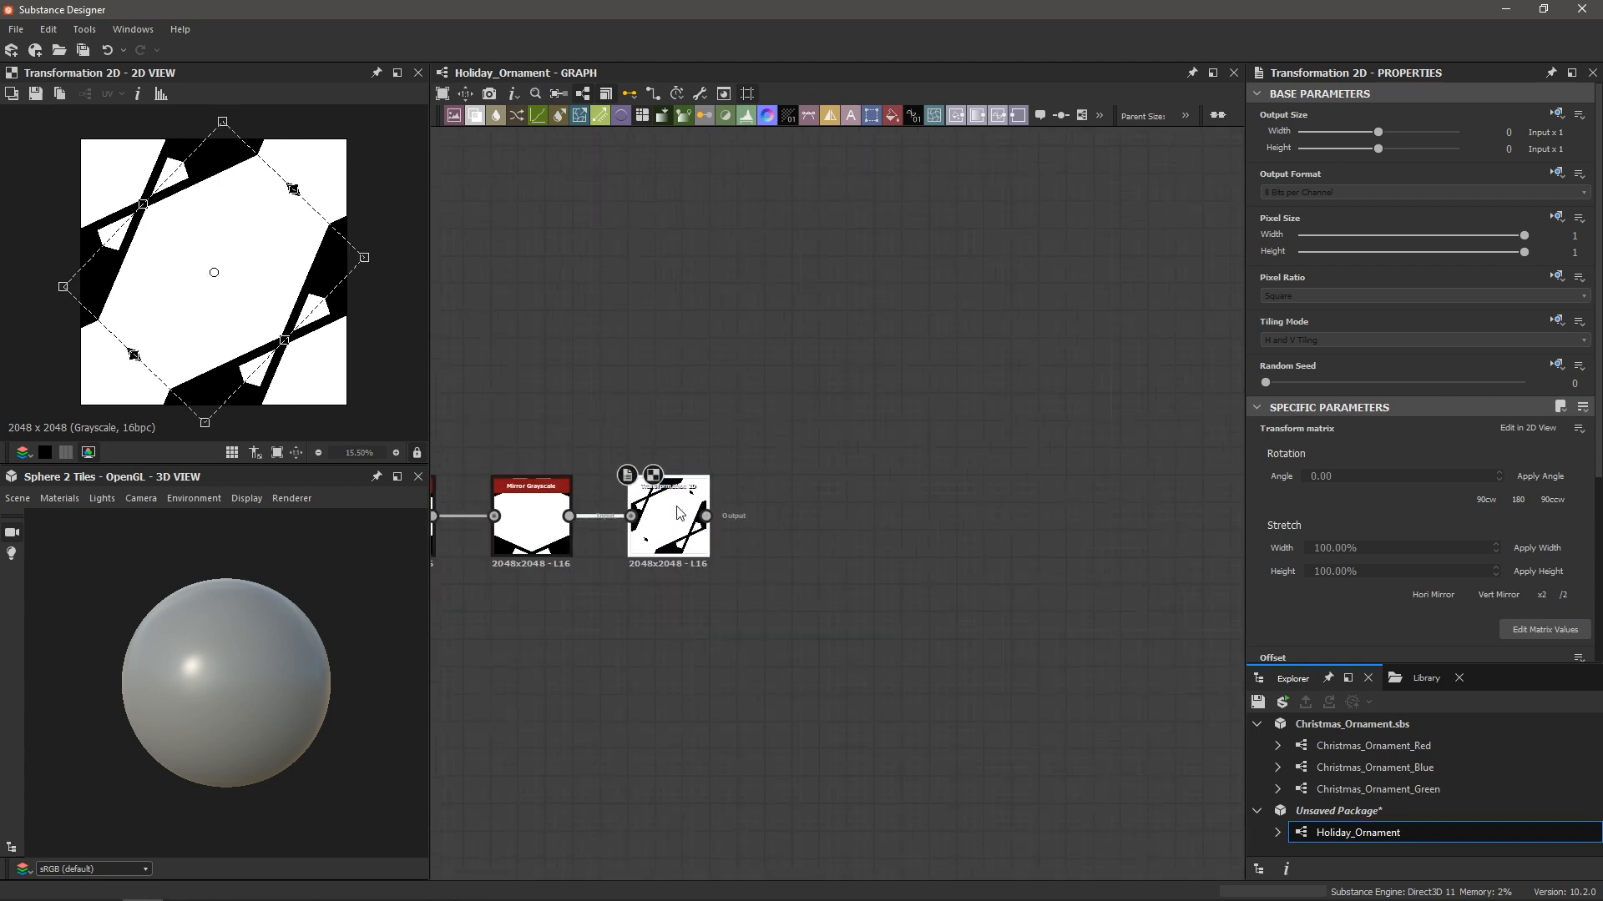
Add a second Mirror Grayscale node after Transformation 2D, set to Mirror Corner
key(space)
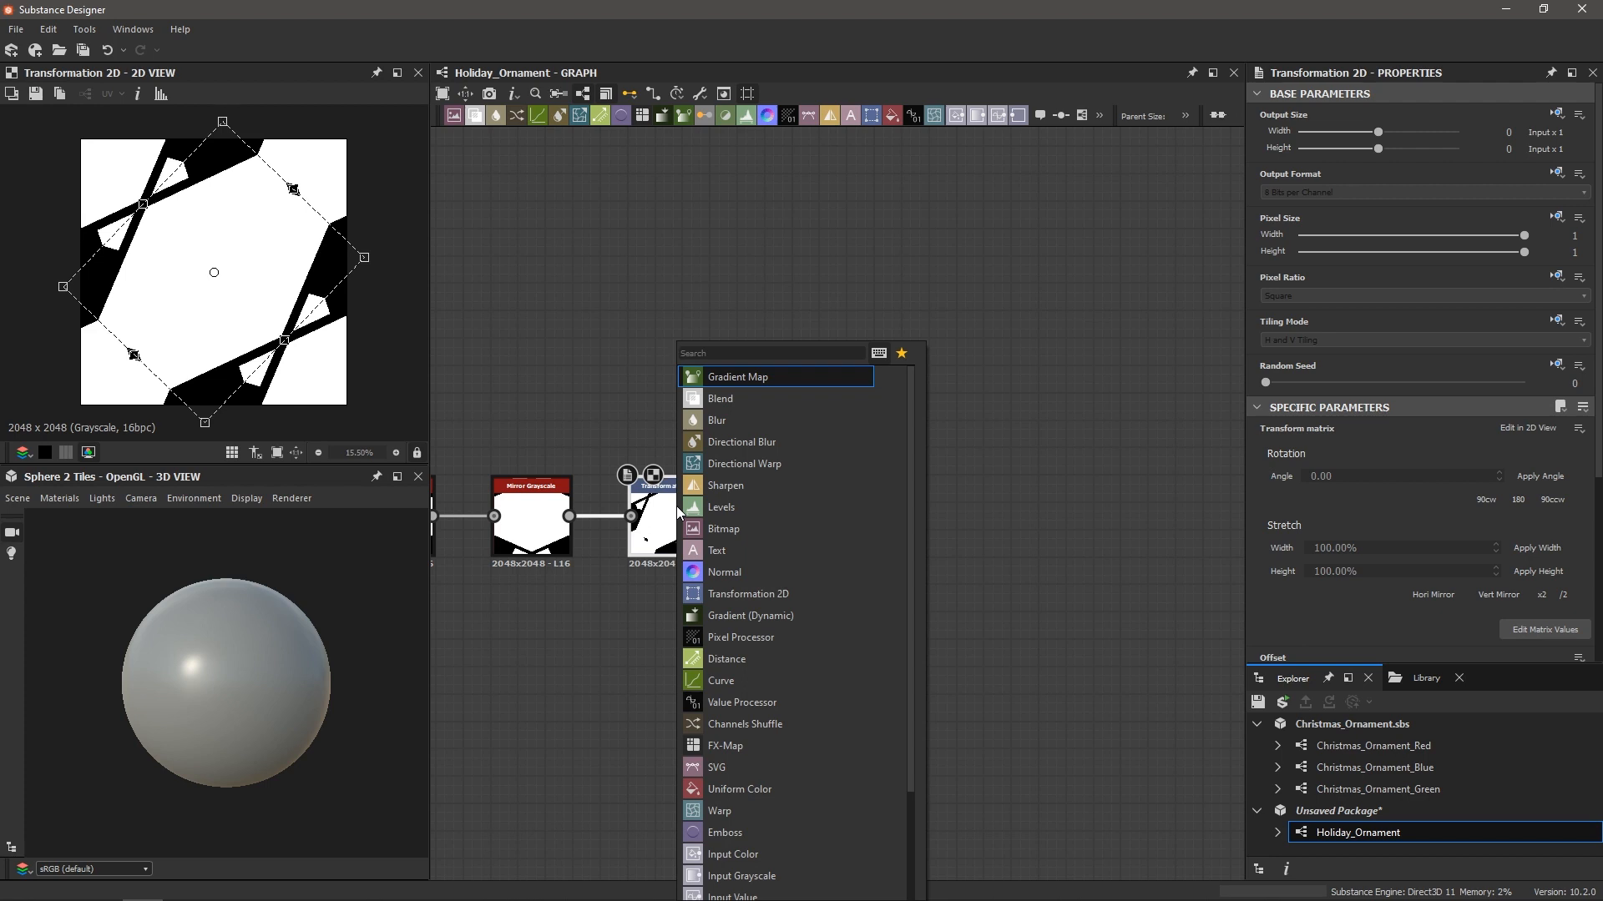
text(mirr)
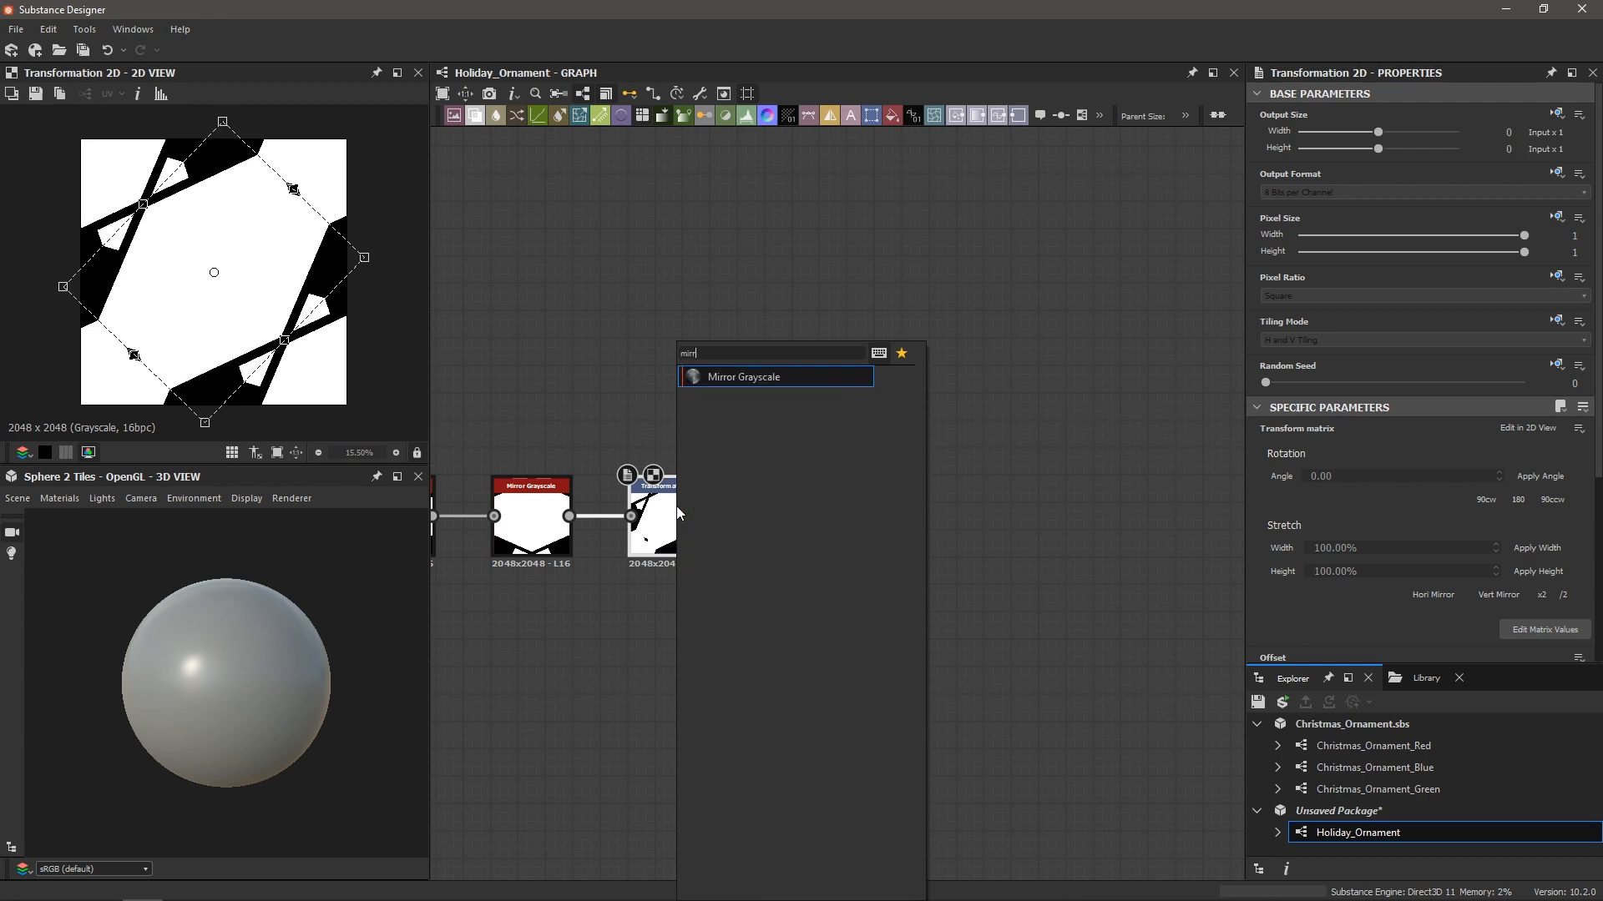
key(Return)
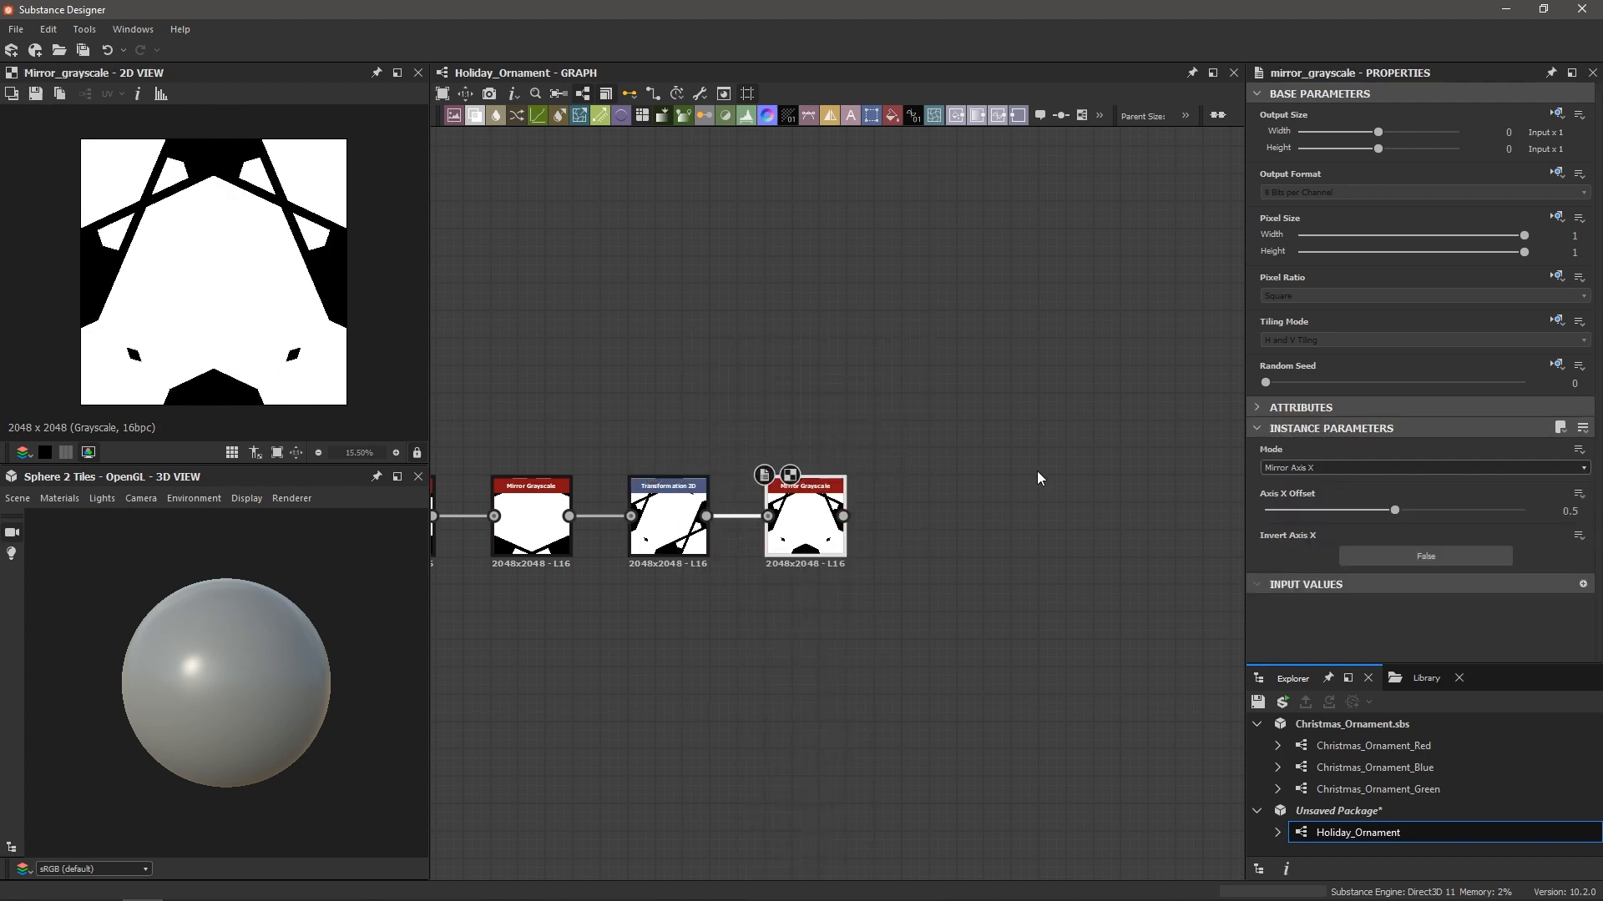
click(1290, 467)
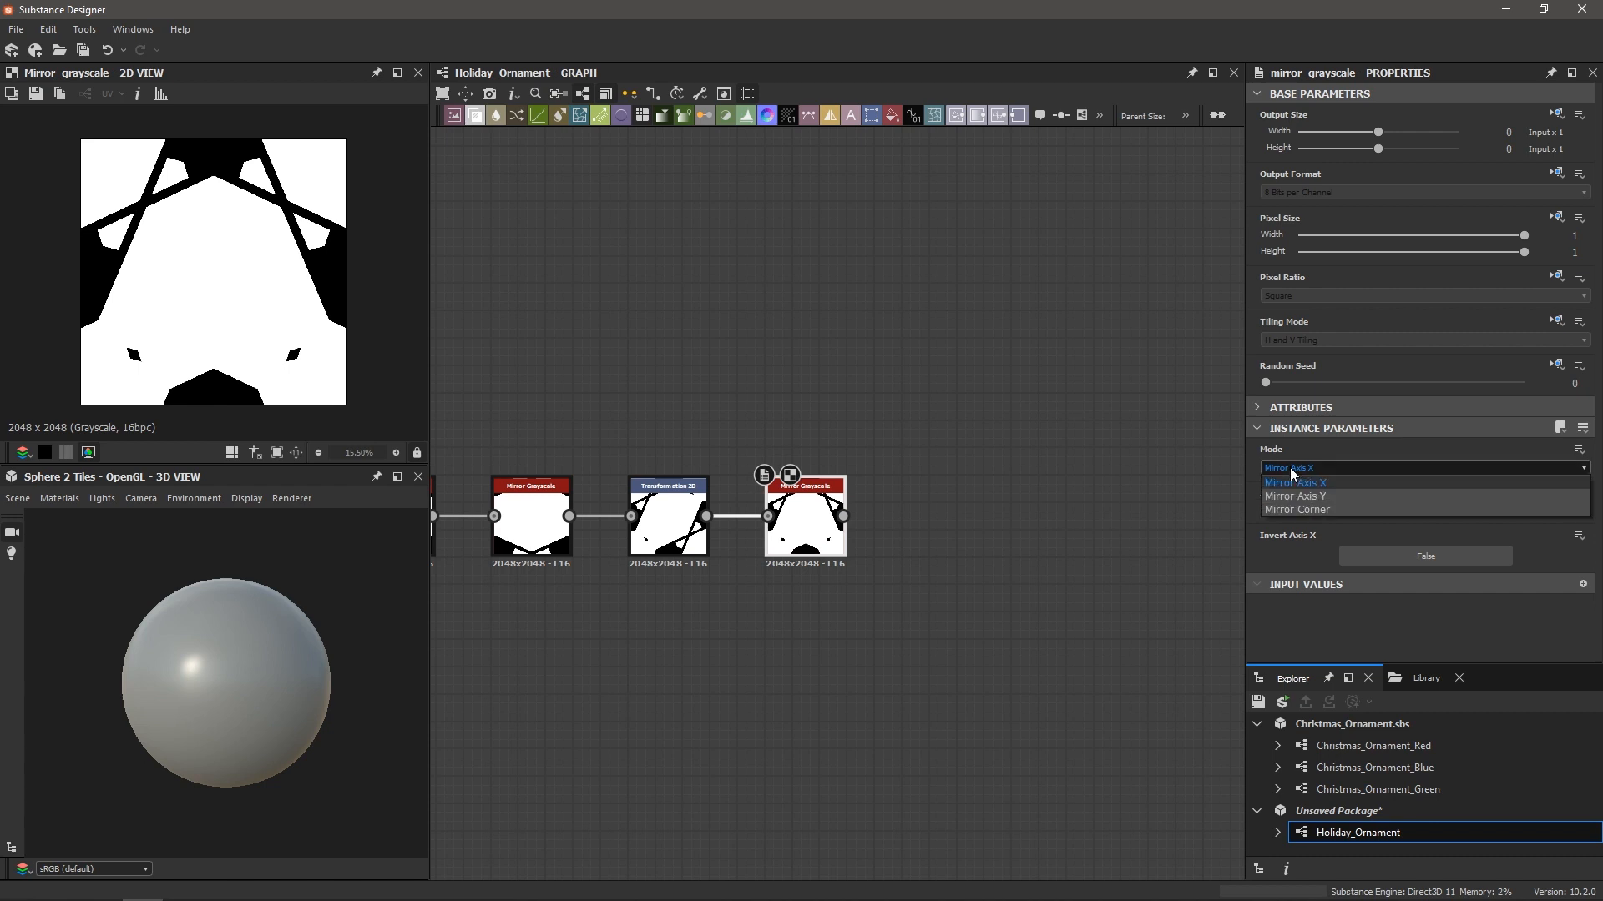
click(1294, 511)
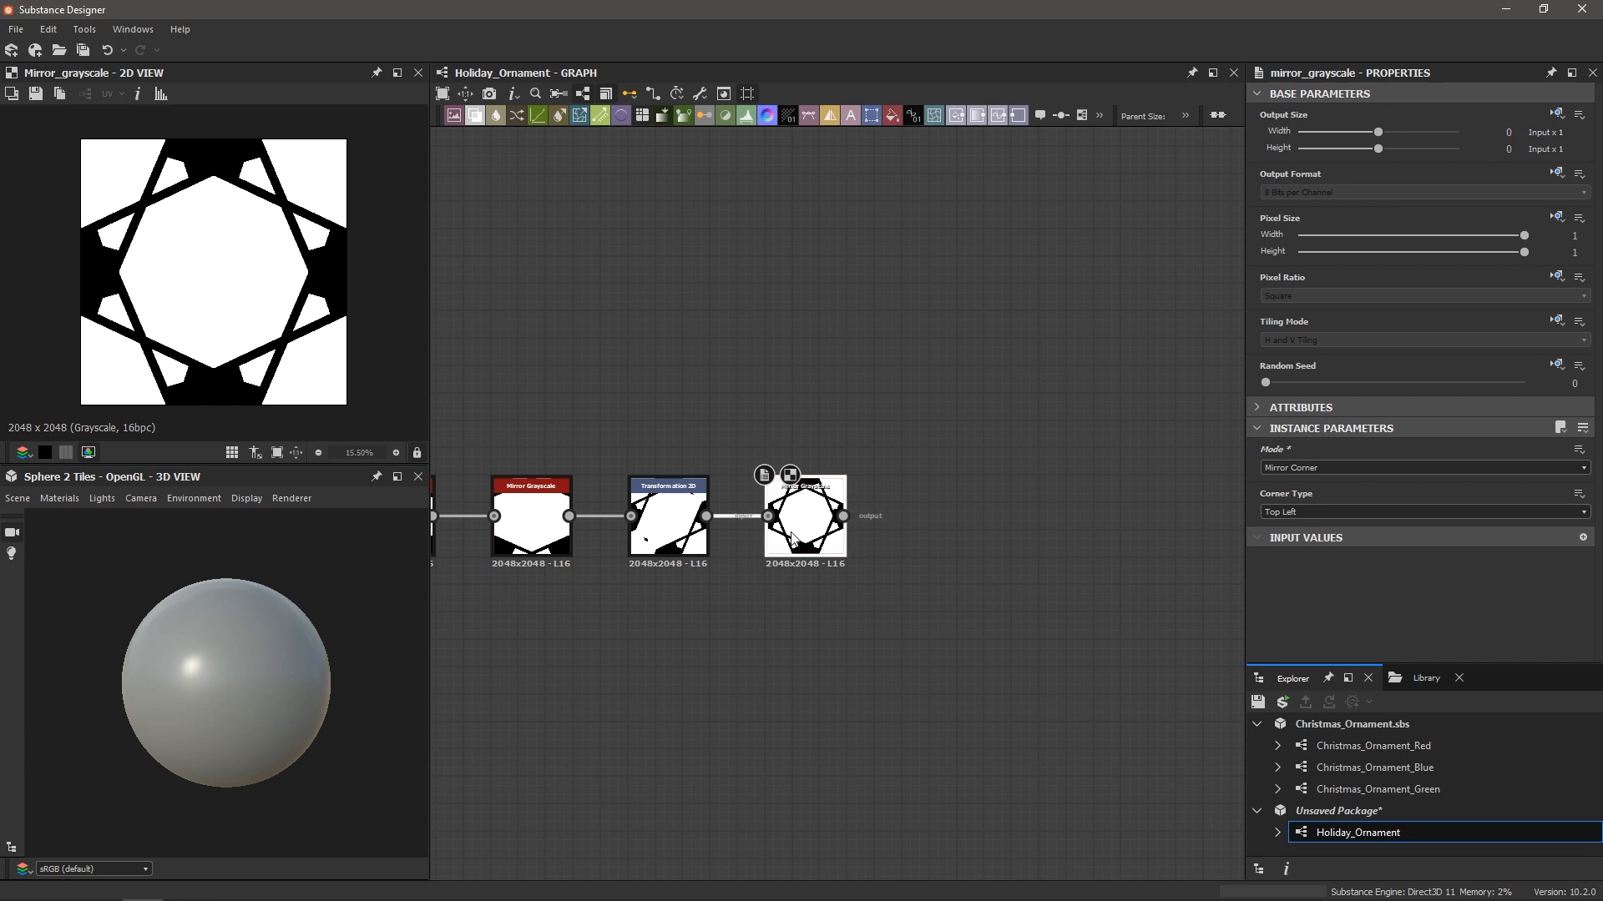
Add another Transformation 2D after the second mirror and shrink the star pattern
key(space)
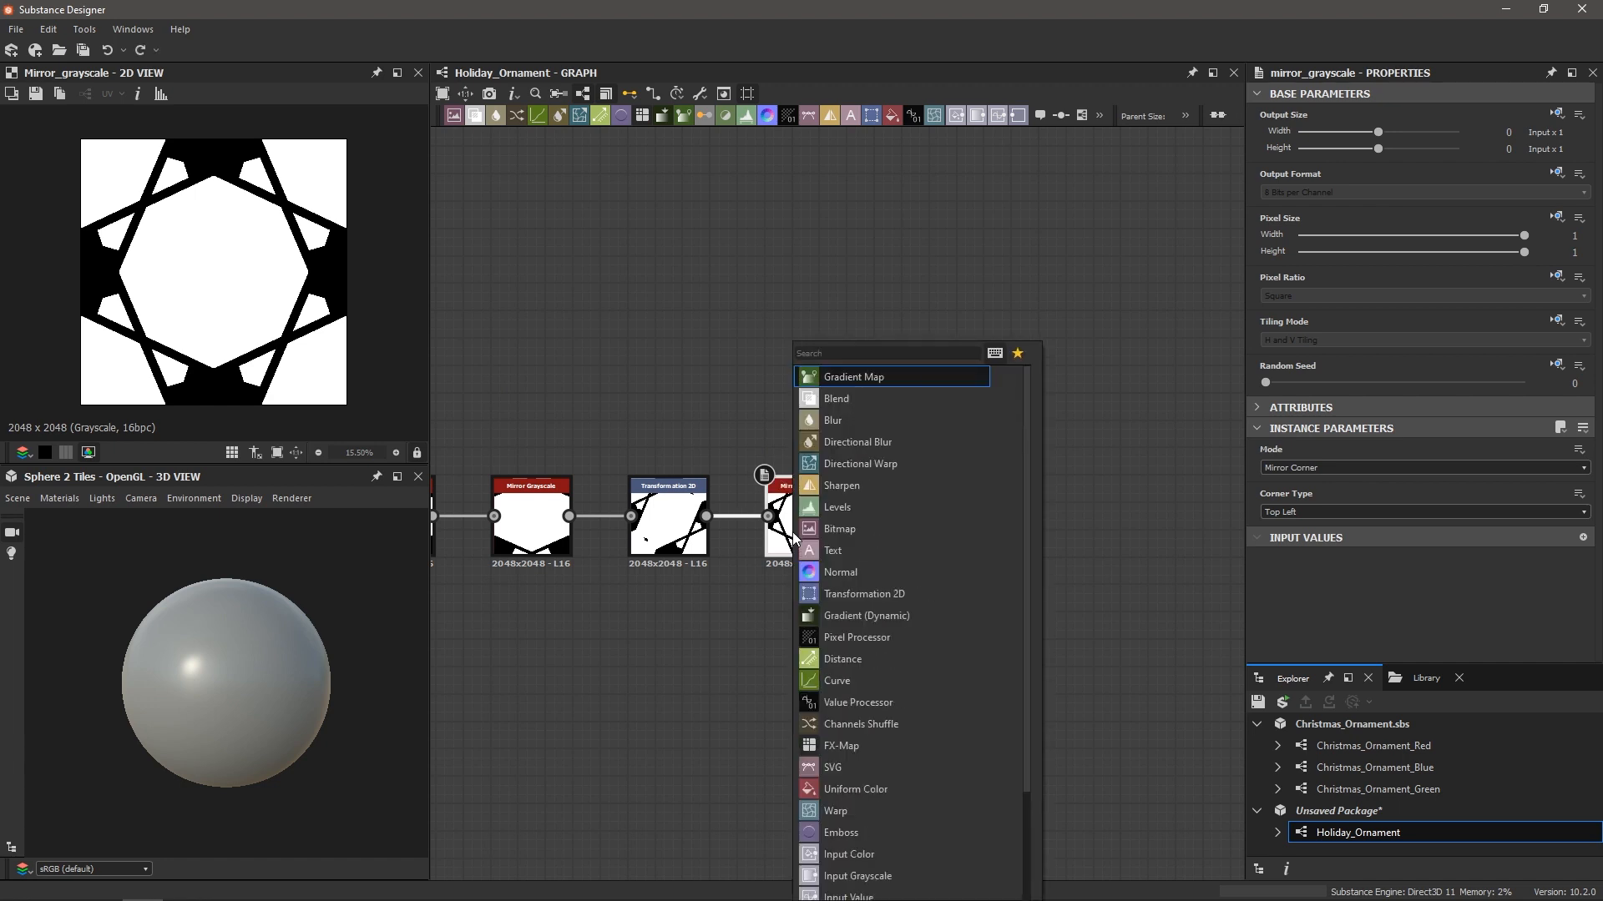
text(tra)
key(Return)
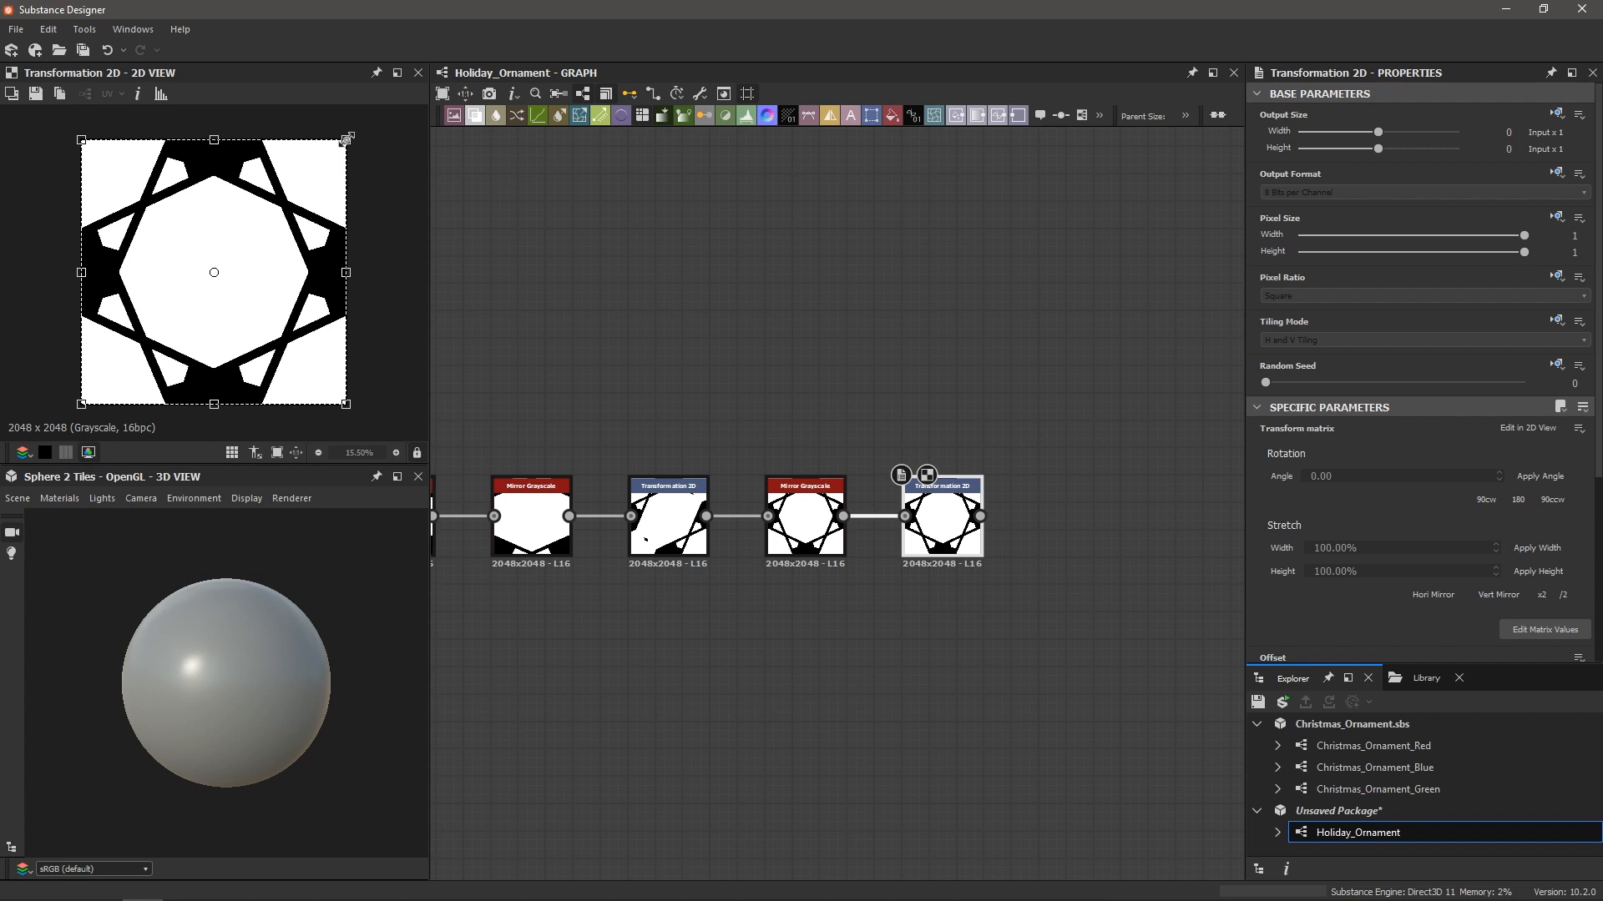
mouse_move(345, 138)
mouse_down()
mouse_move(337, 165)
mouse_move(238, 209)
mouse_move(334, 142)
mouse_move(303, 177)
mouse_move(331, 155)
mouse_up()
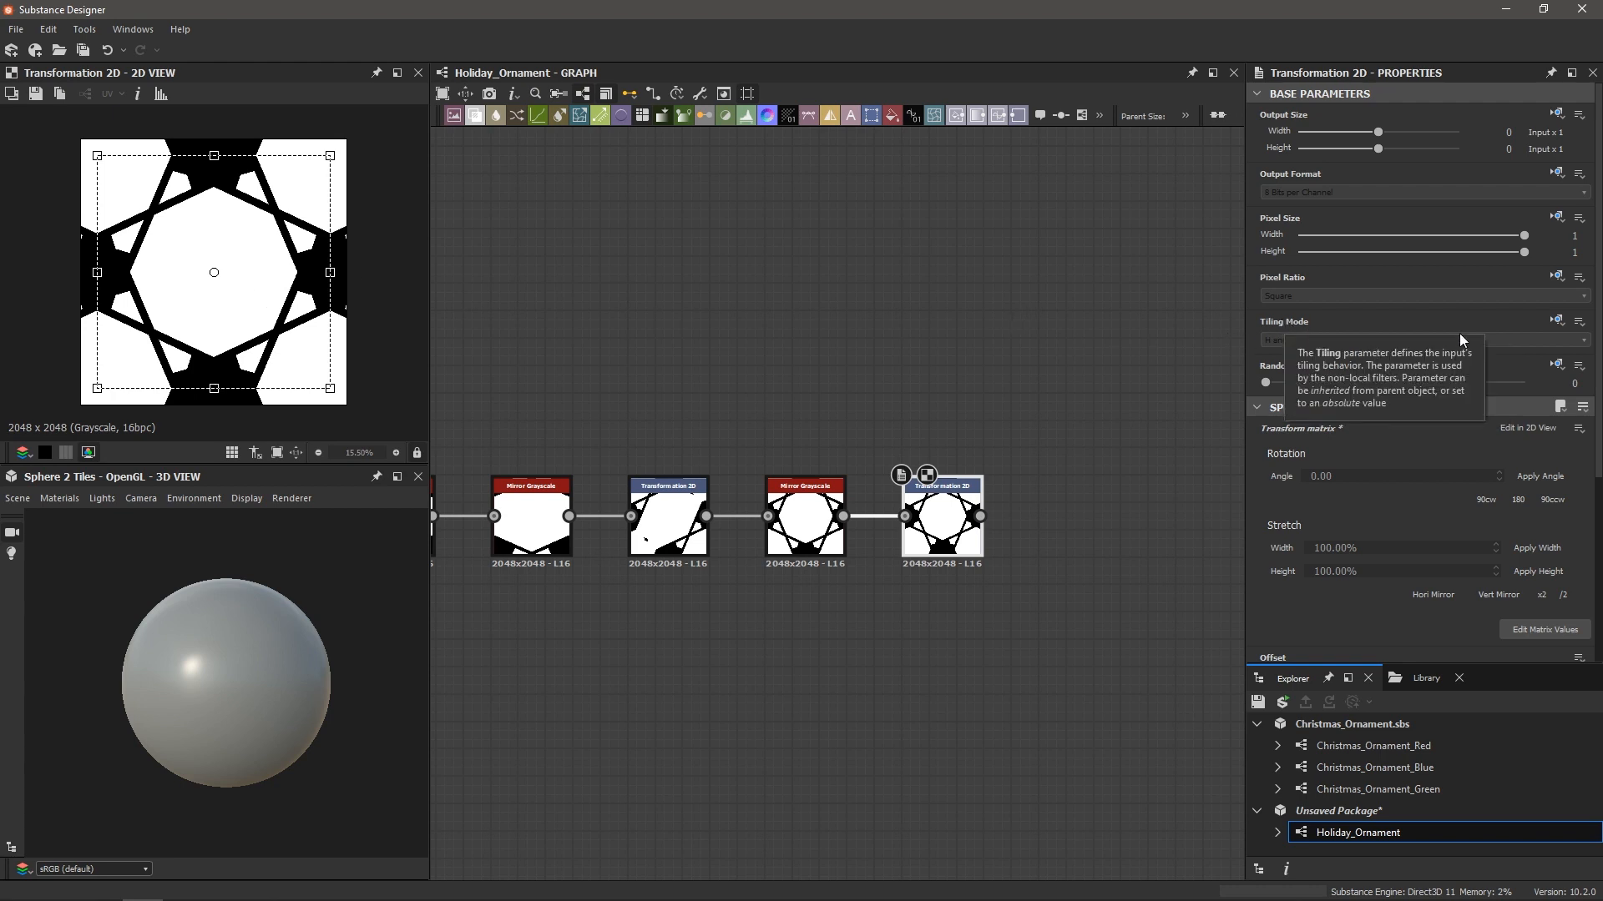
Set its tiling to Absolute with No Tiling and shrink the star inside a black border
click(1558, 322)
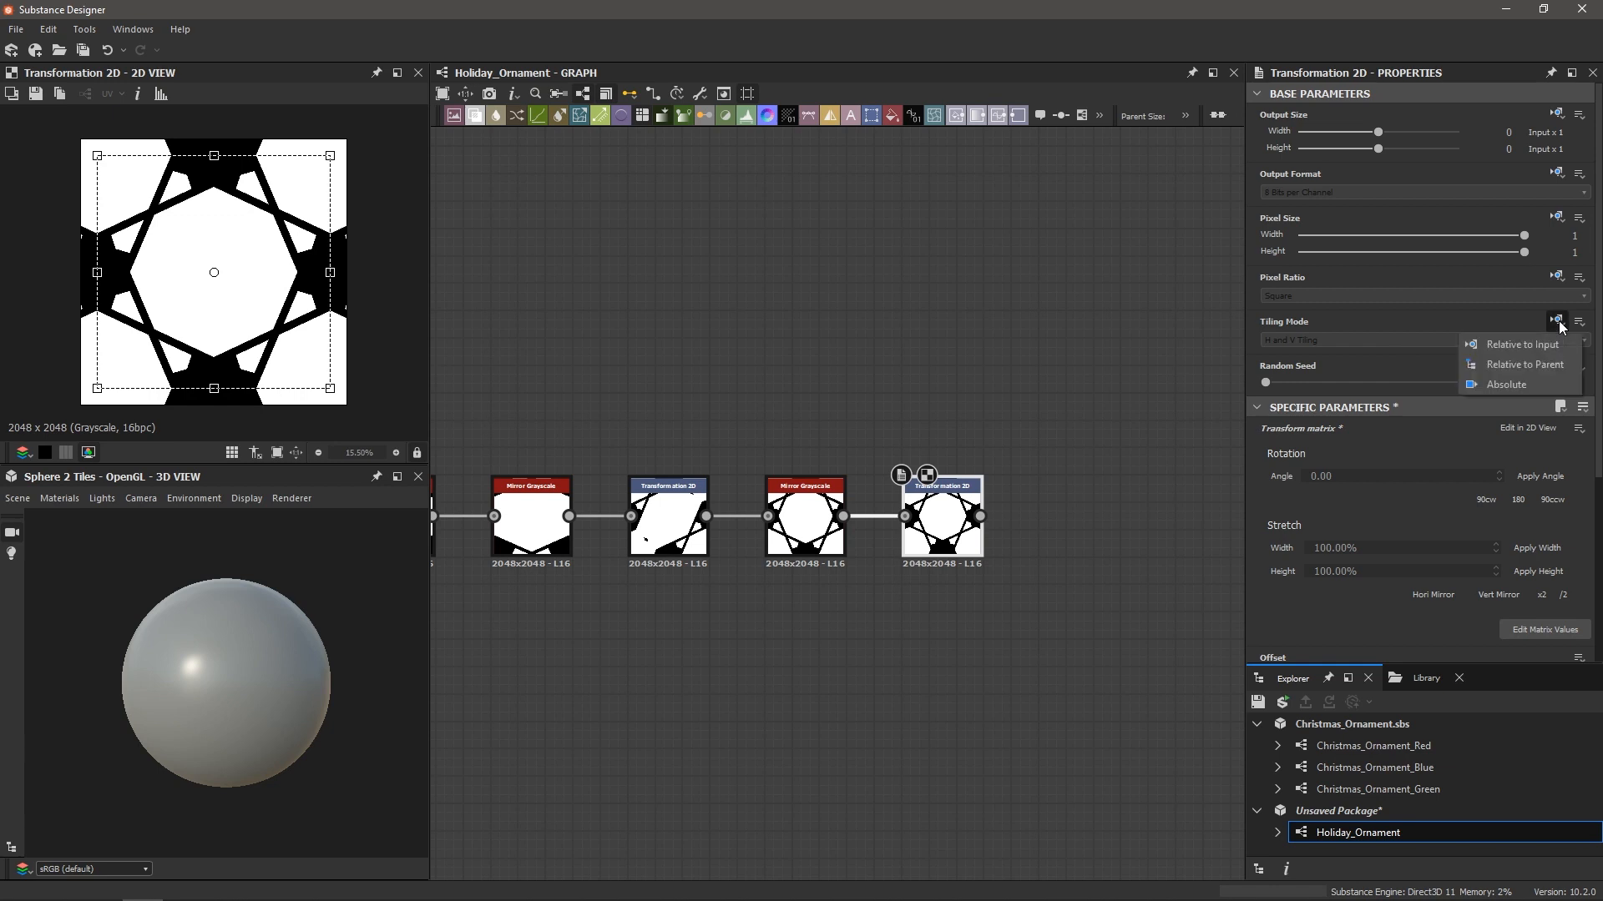
click(1498, 384)
click(1272, 341)
click(1275, 359)
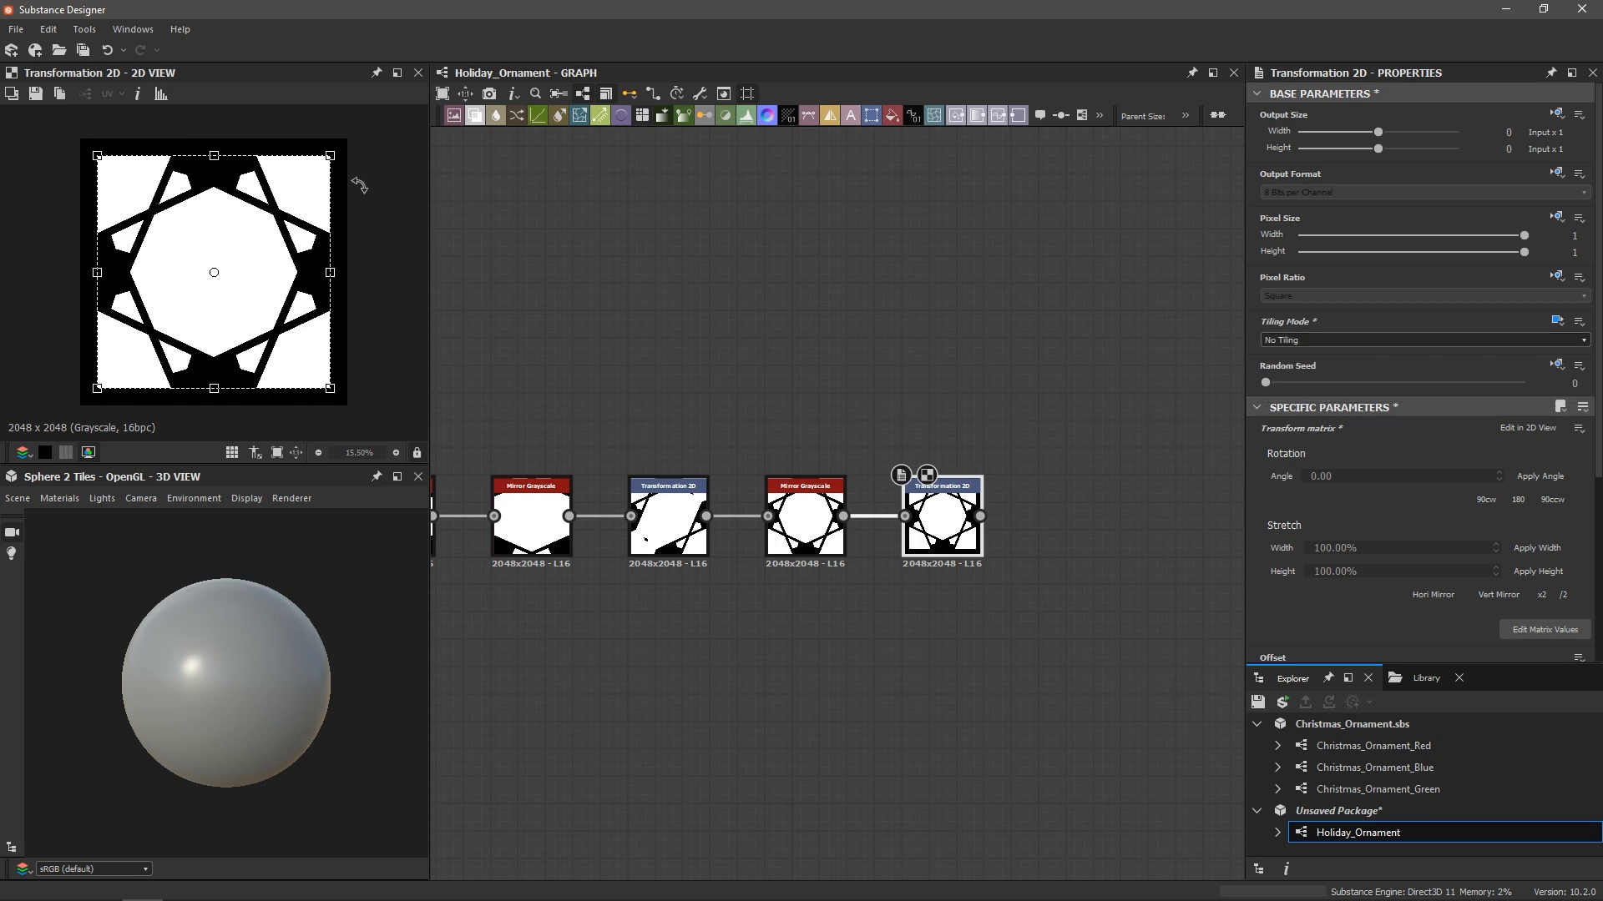
click(753, 346)
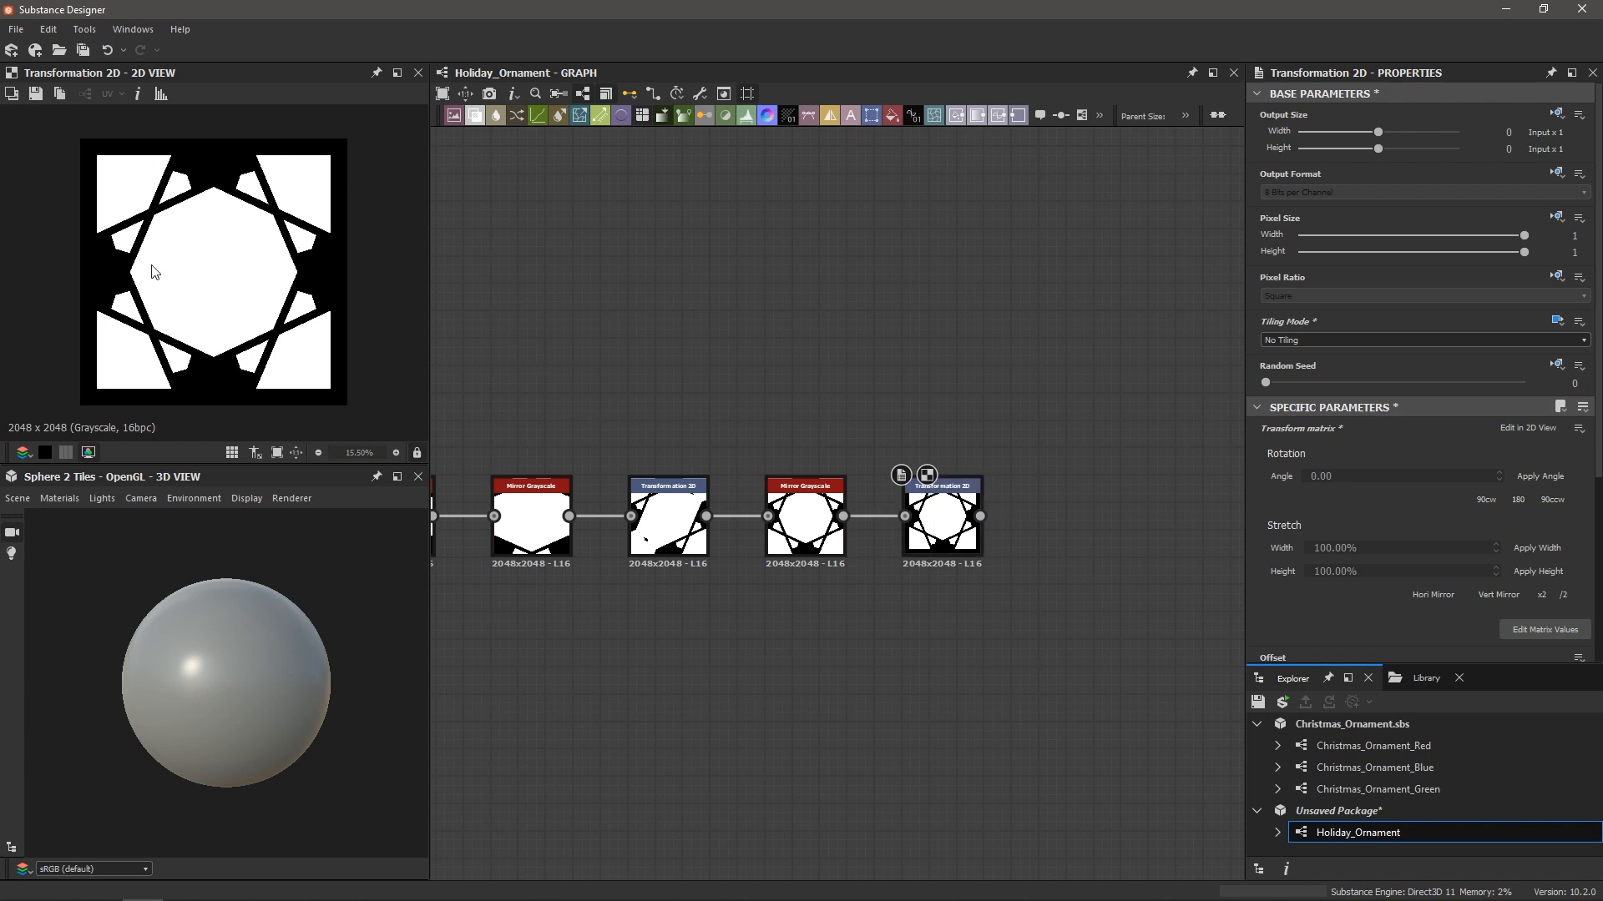
click(202, 260)
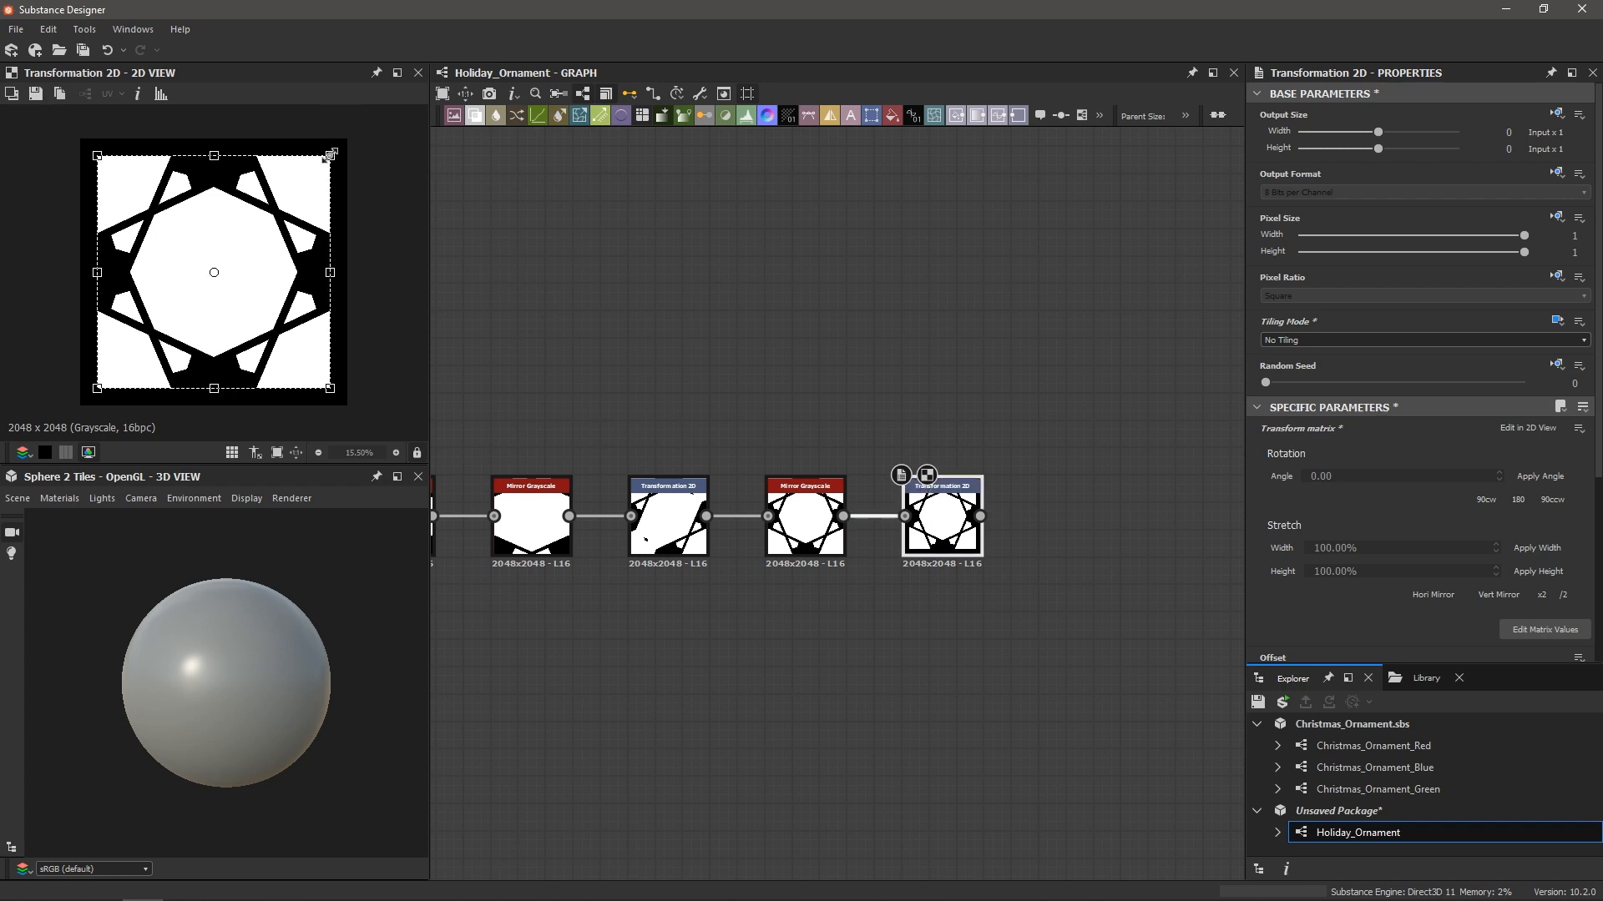
mouse_move(330, 156)
mouse_down()
mouse_move(302, 175)
mouse_move(315, 167)
mouse_up()
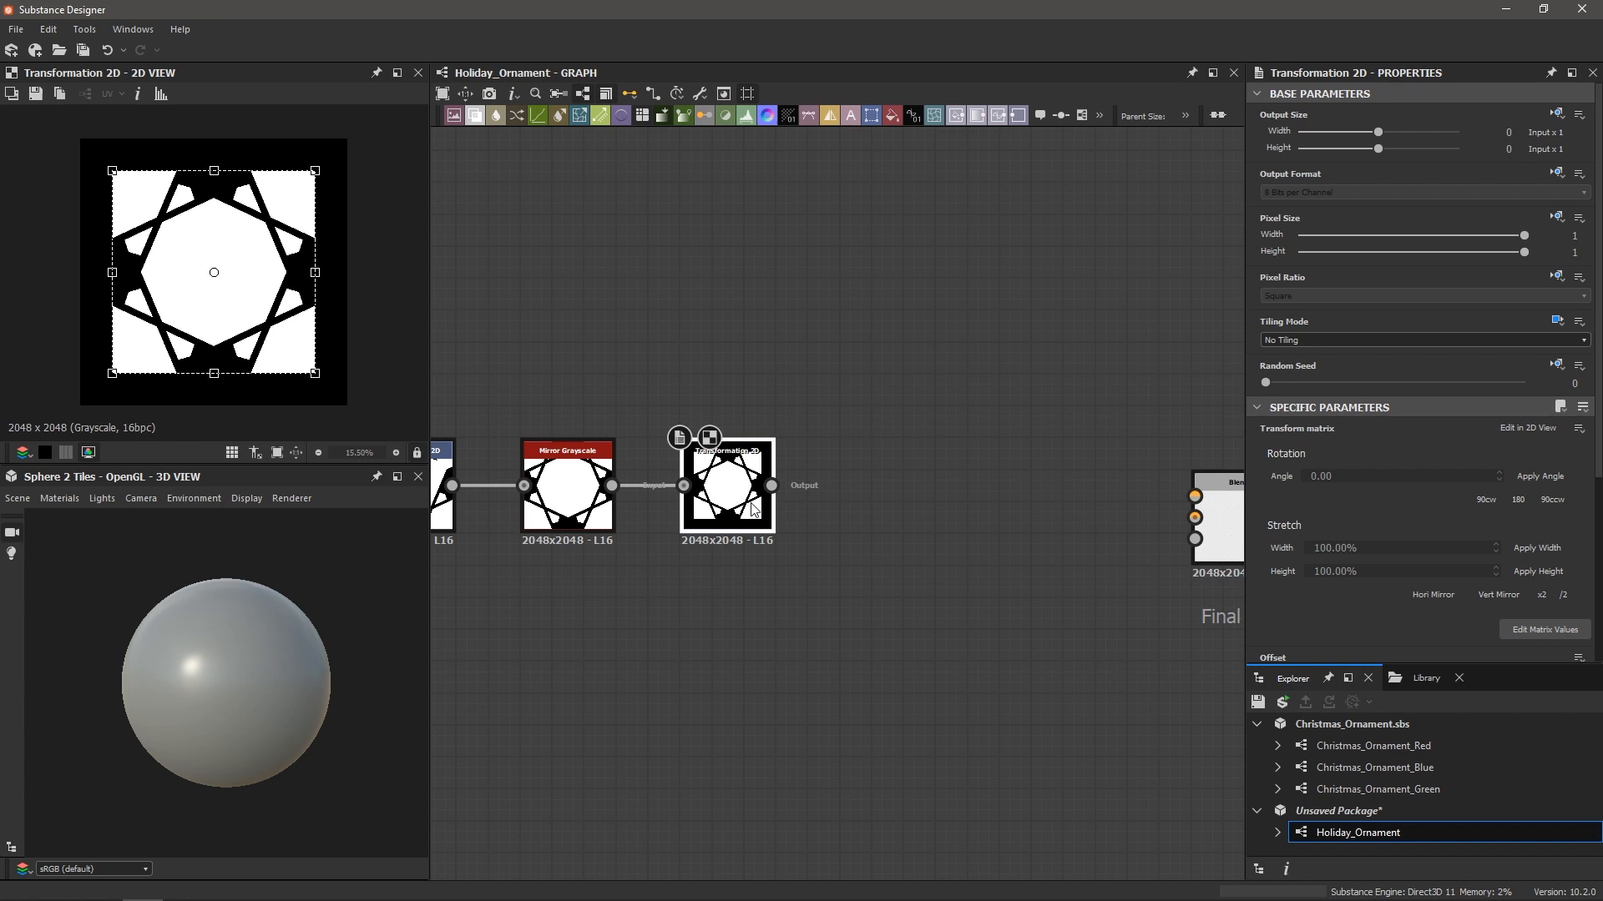
Add an Edge Detect node after Transformation 2D with Edge Width 9.53 and Edge Roundness 7.58
key(space)
text(edge)
key(Return)
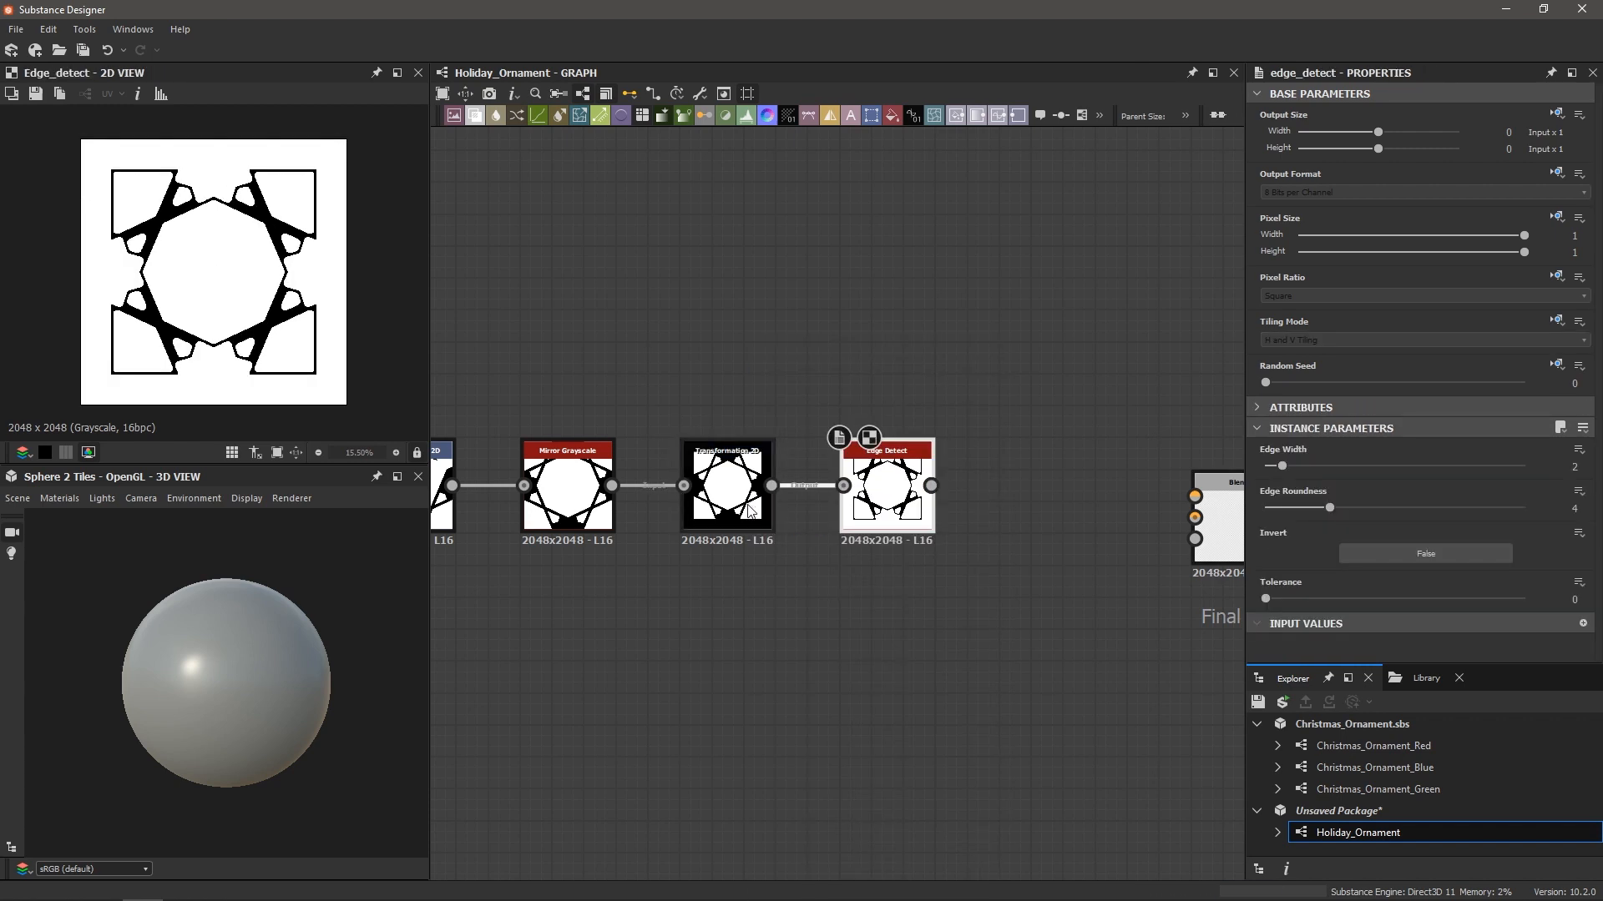
mouse_move(1292, 472)
mouse_down()
mouse_move(1361, 473)
mouse_move(1282, 469)
mouse_up()
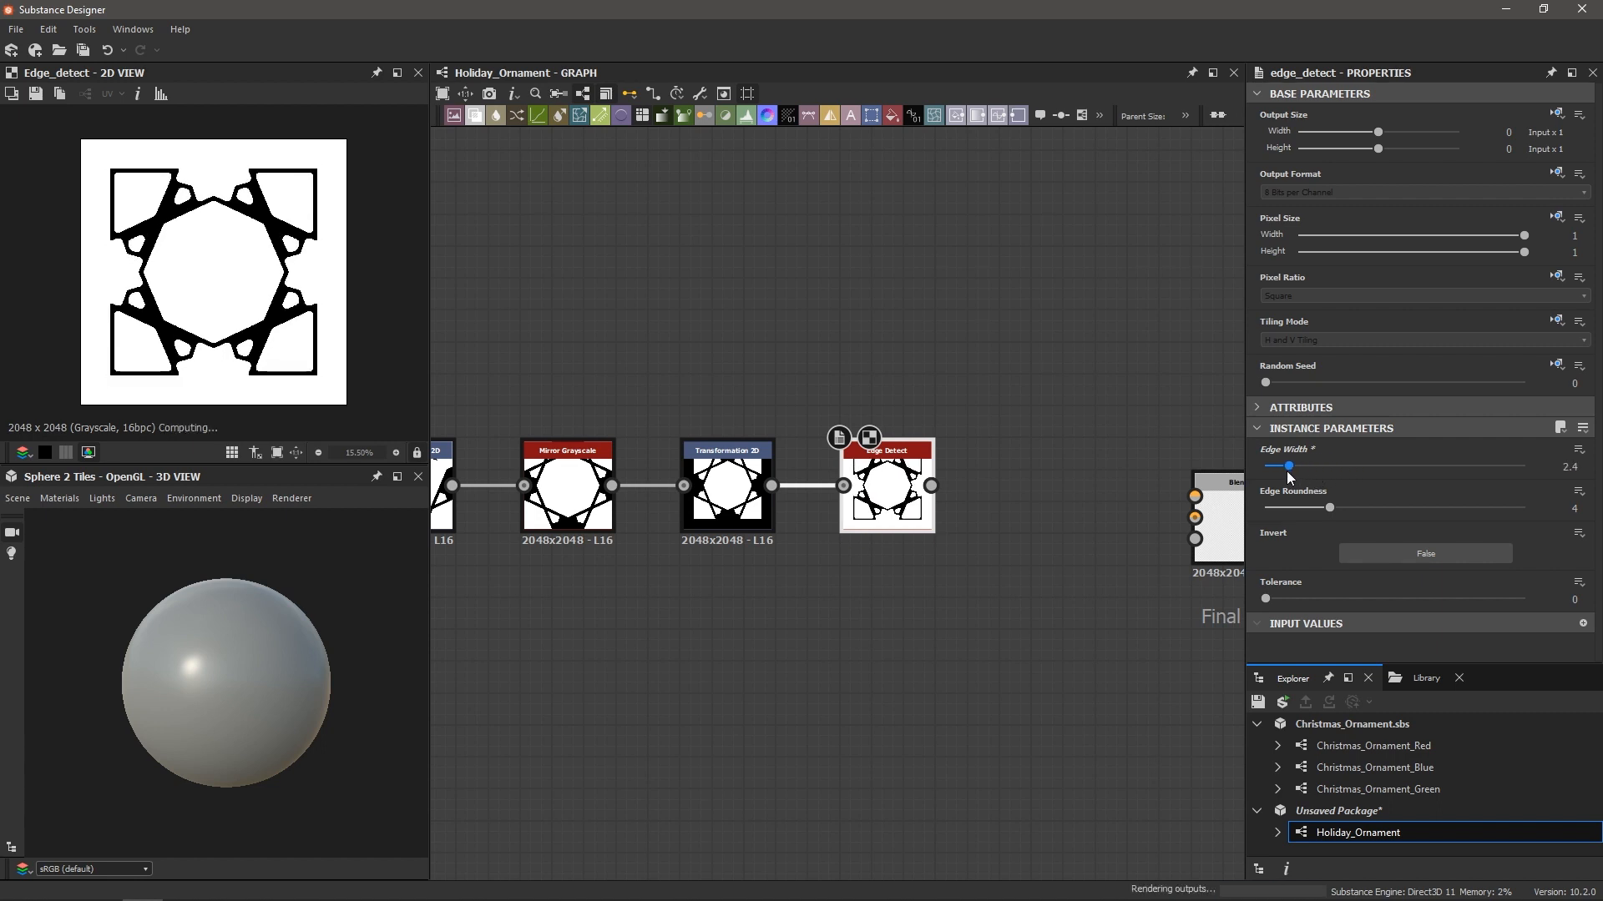
double_click(701, 483)
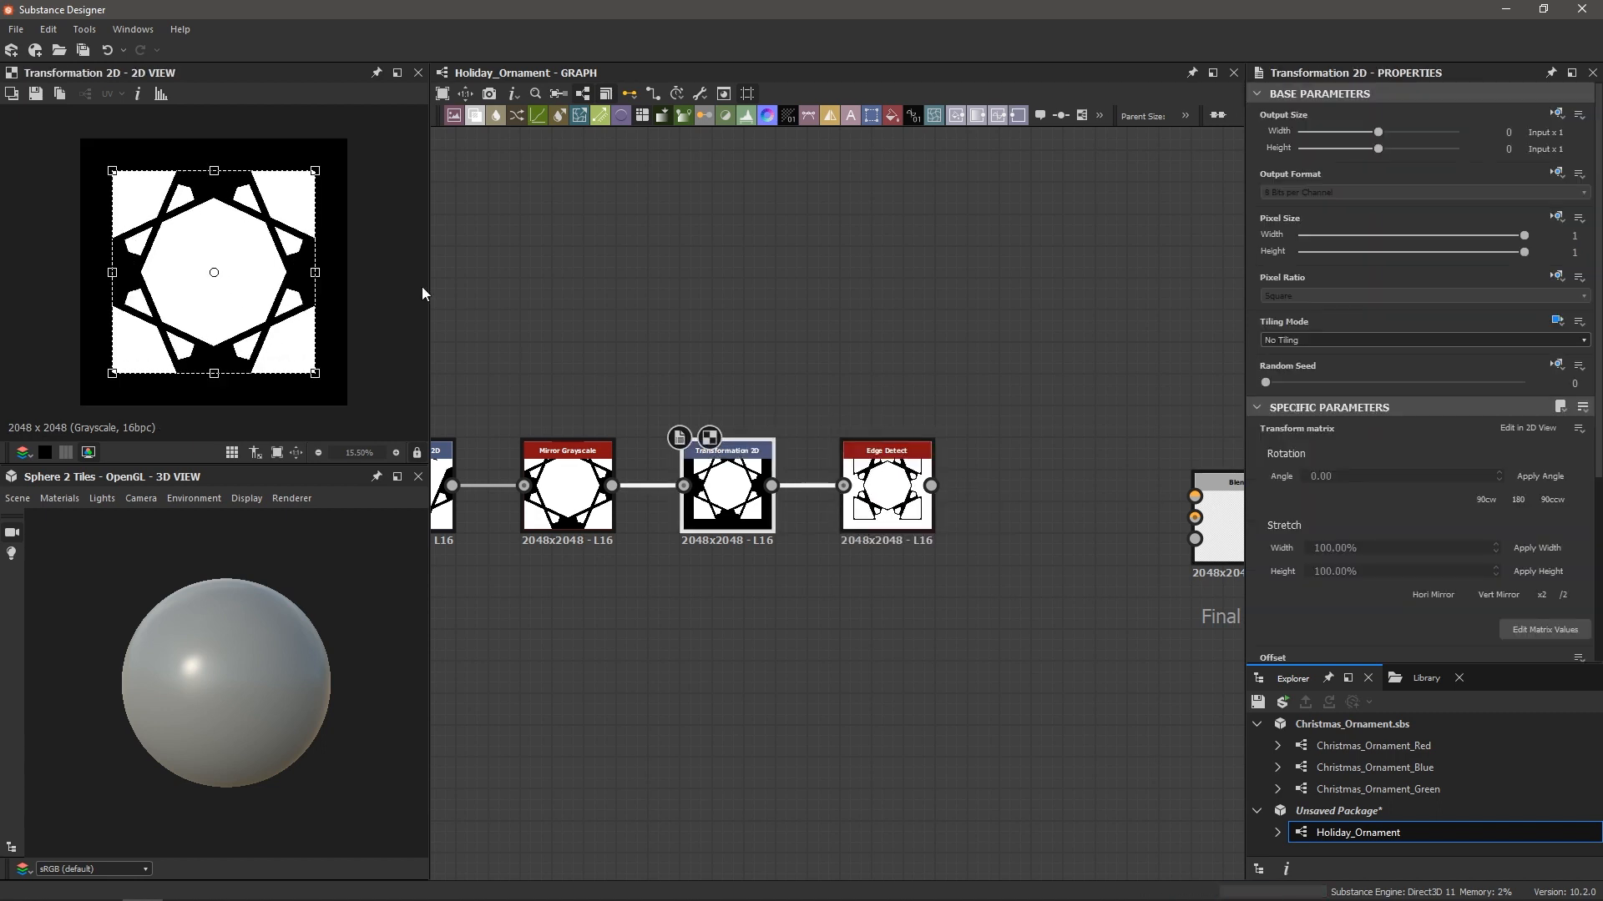
scroll(279, 209, up, 5)
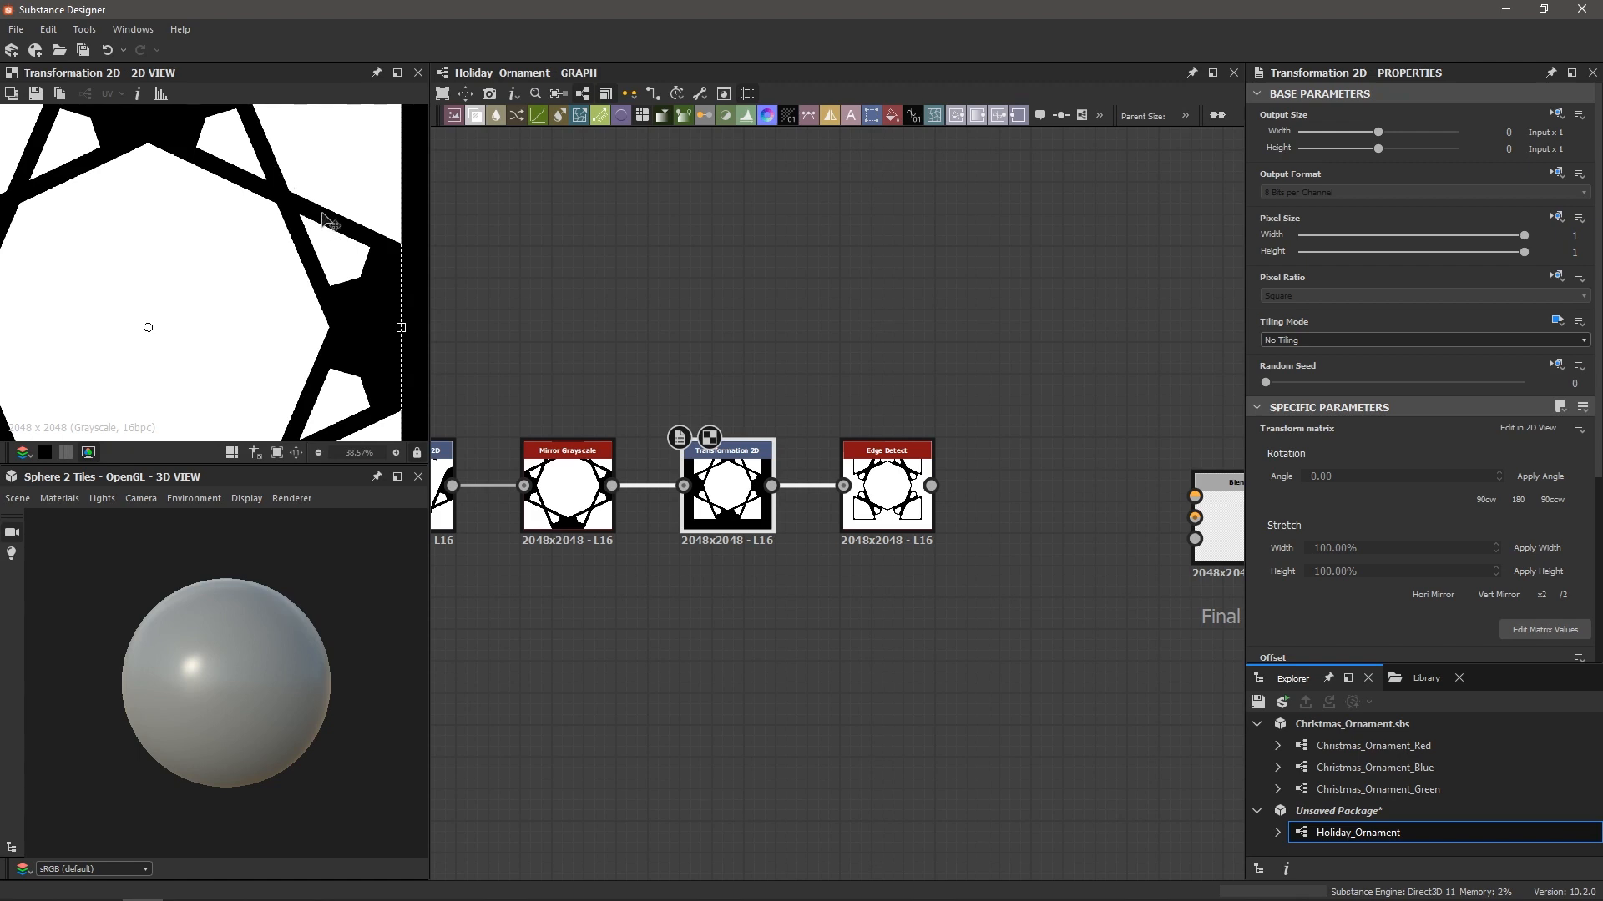
scroll(296, 193, down, 5)
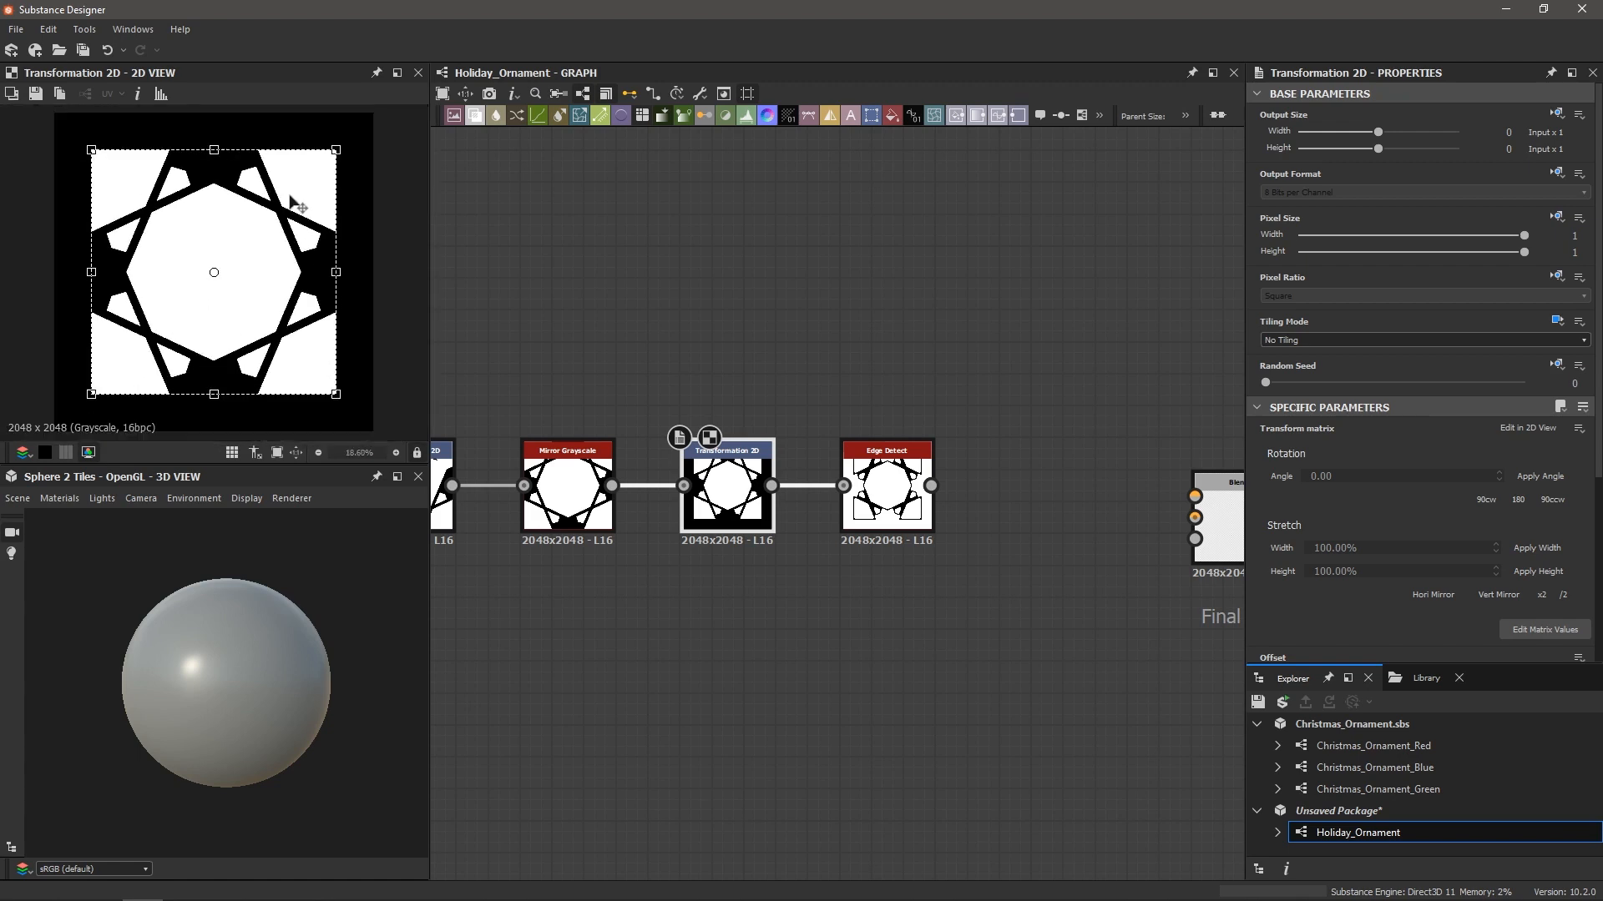
double_click(890, 481)
drag(1323, 508, 1414, 472)
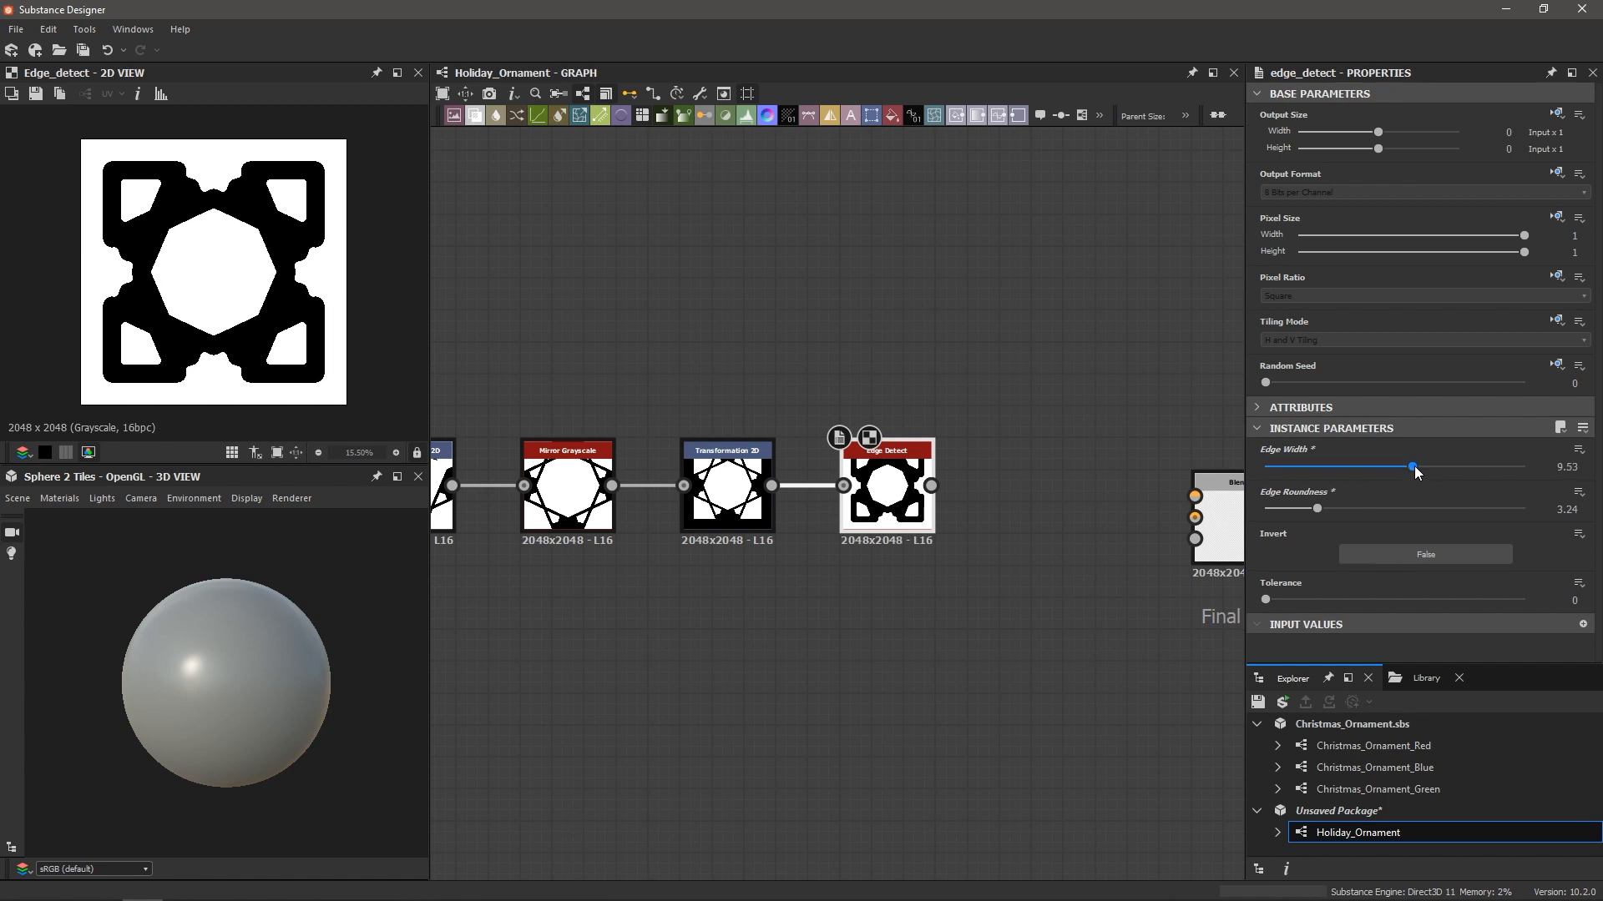
drag(1317, 508, 1387, 510)
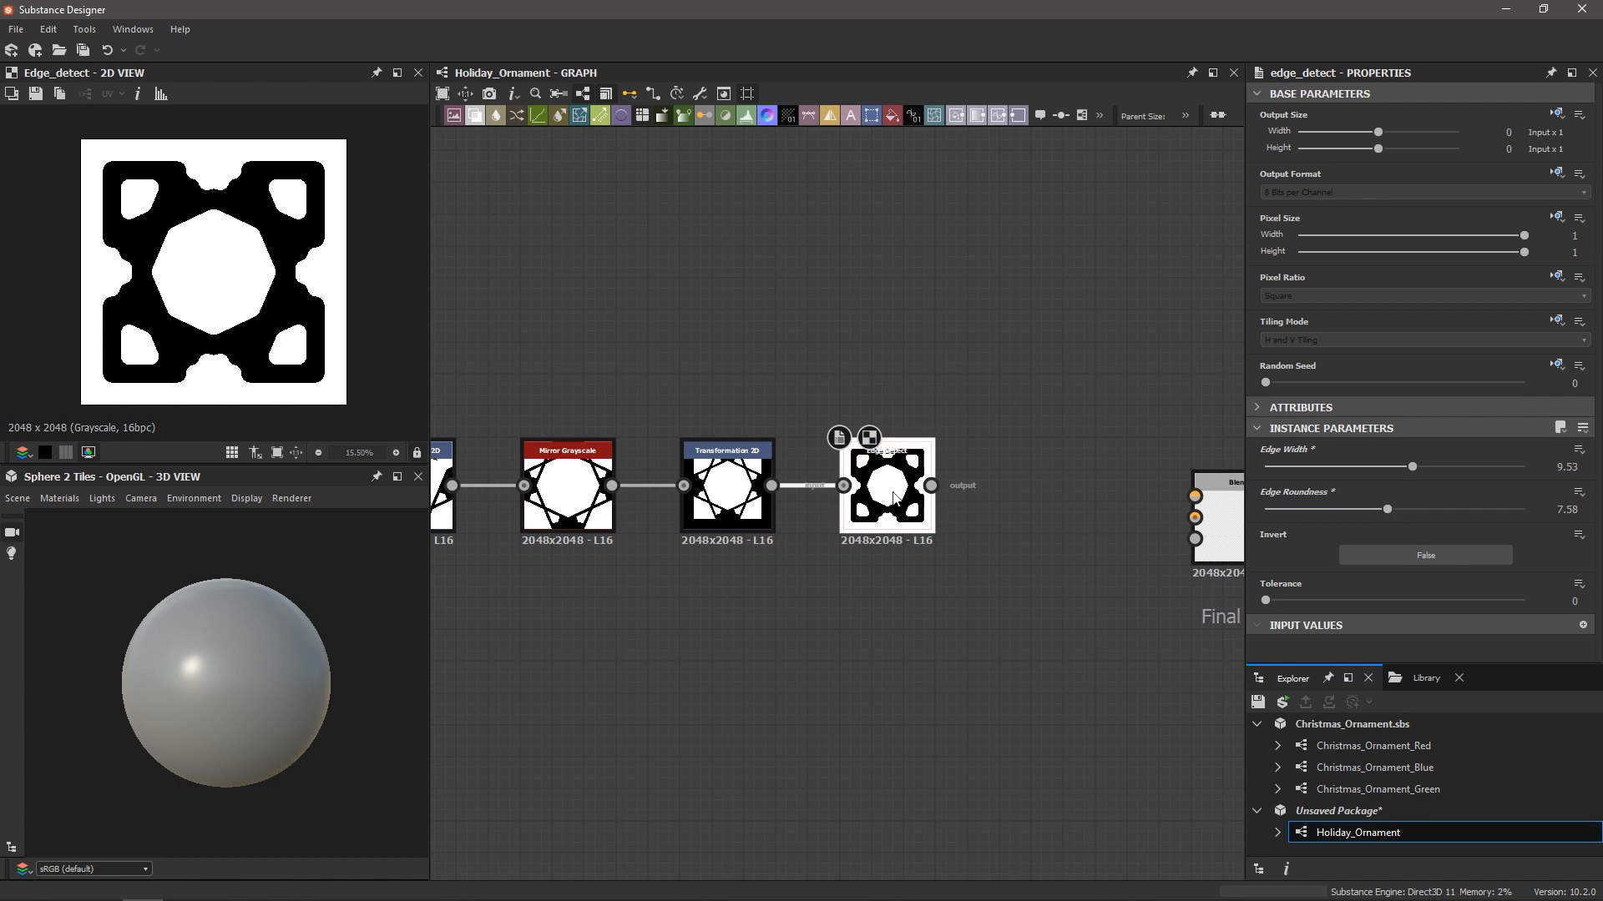
Add an Invert Grayscale node after Edge Detect to make the outline white on black
key(space)
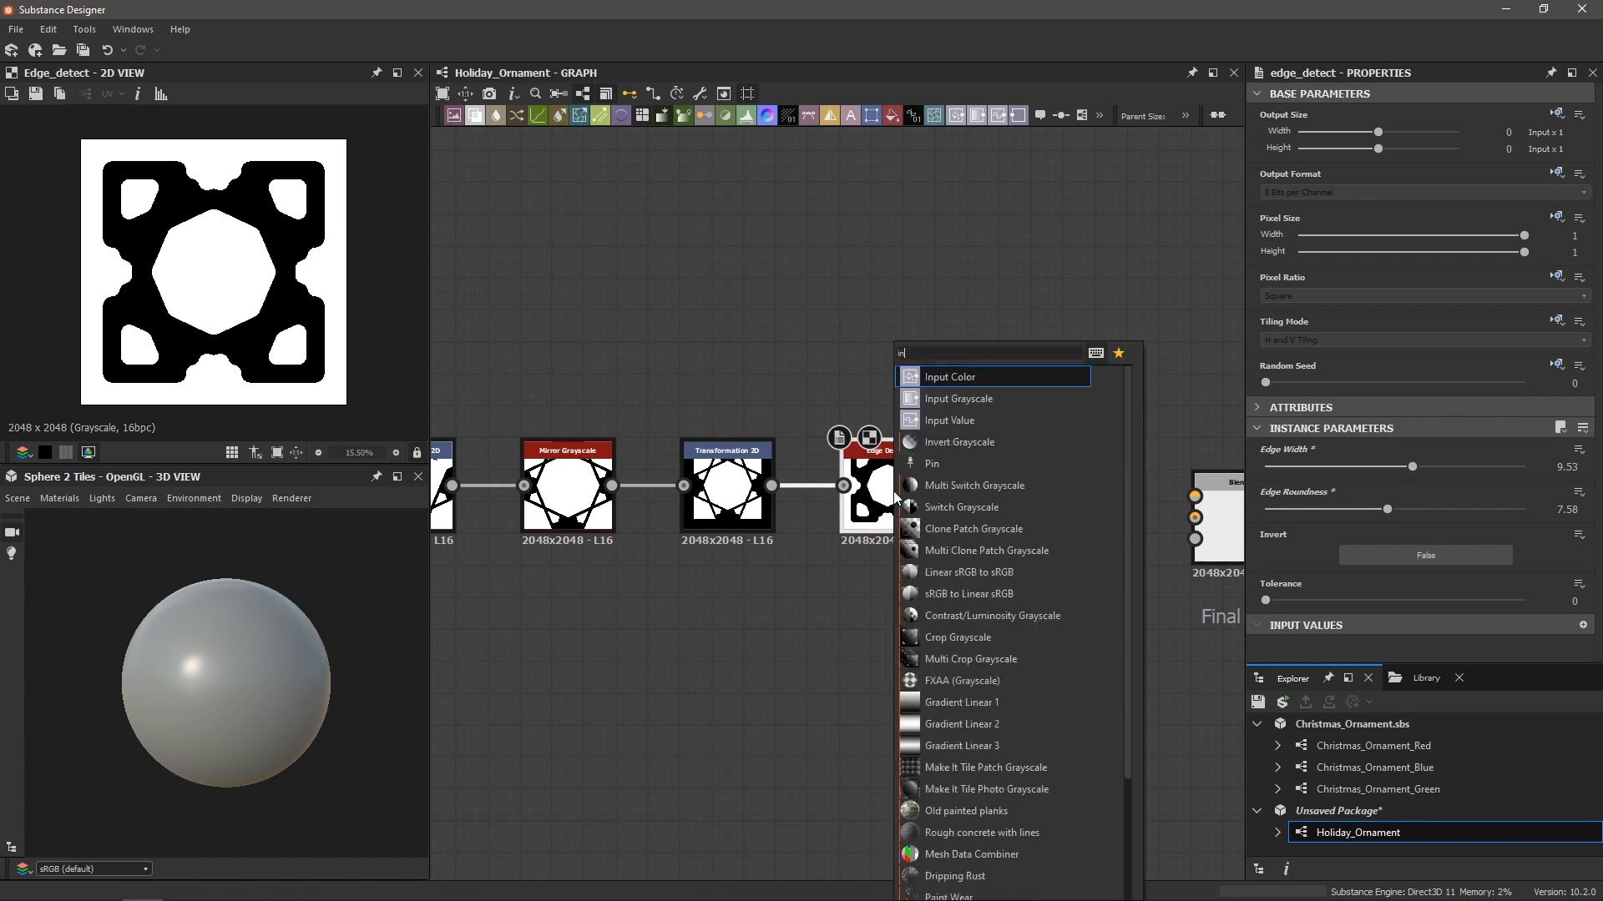
text(invert gr)
key(Return)
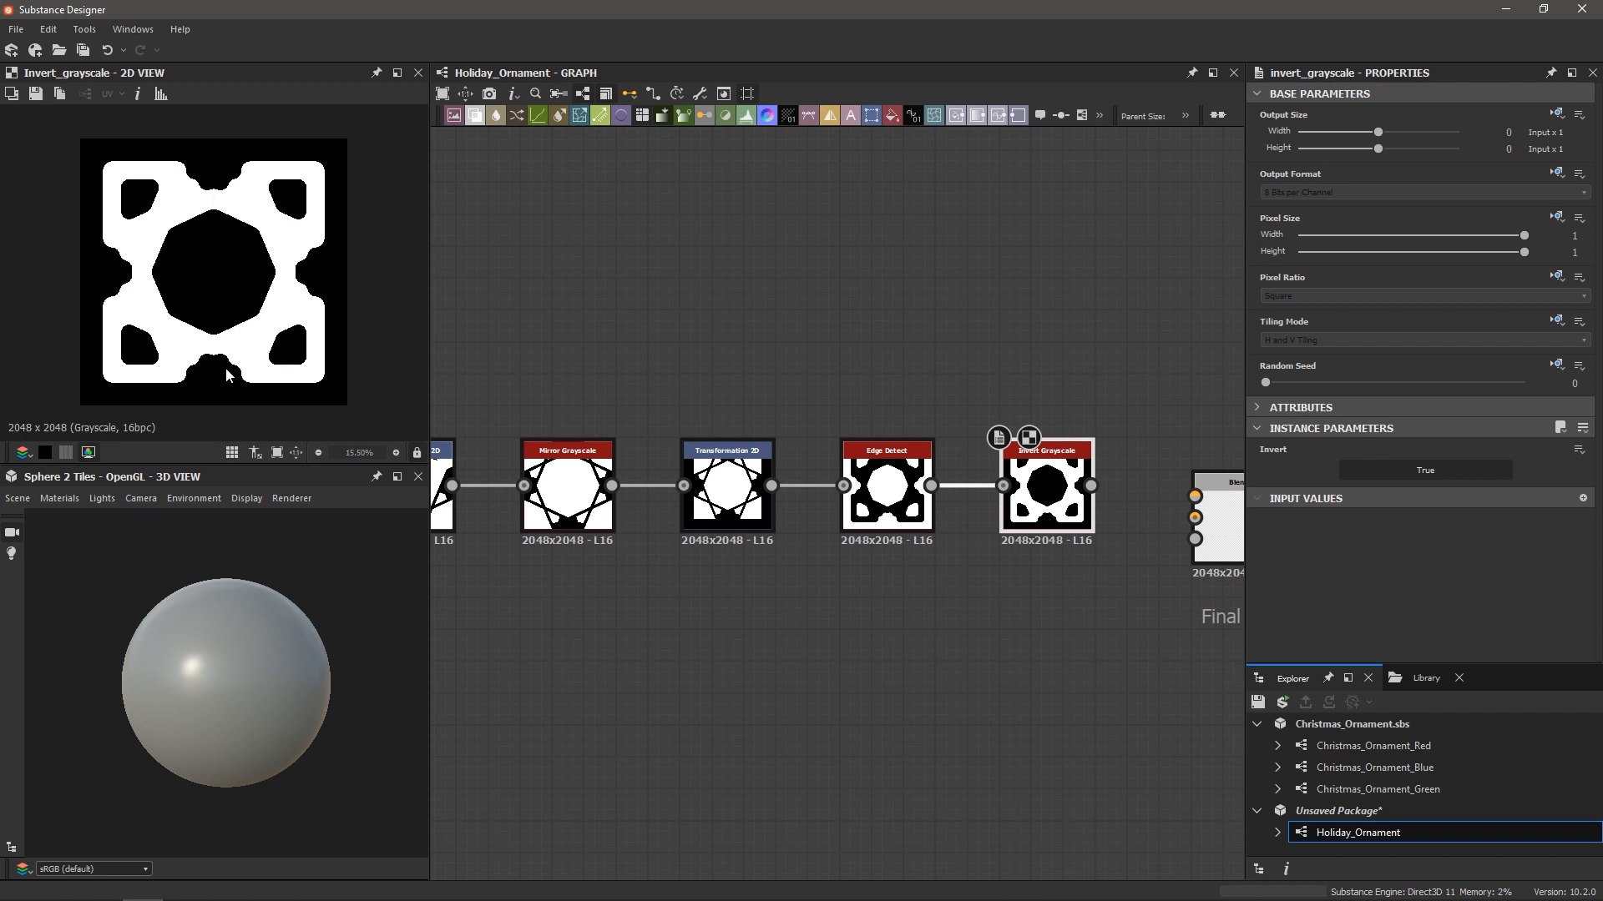
scroll(248, 338, down, 1)
scroll(626, 644, down, 5)
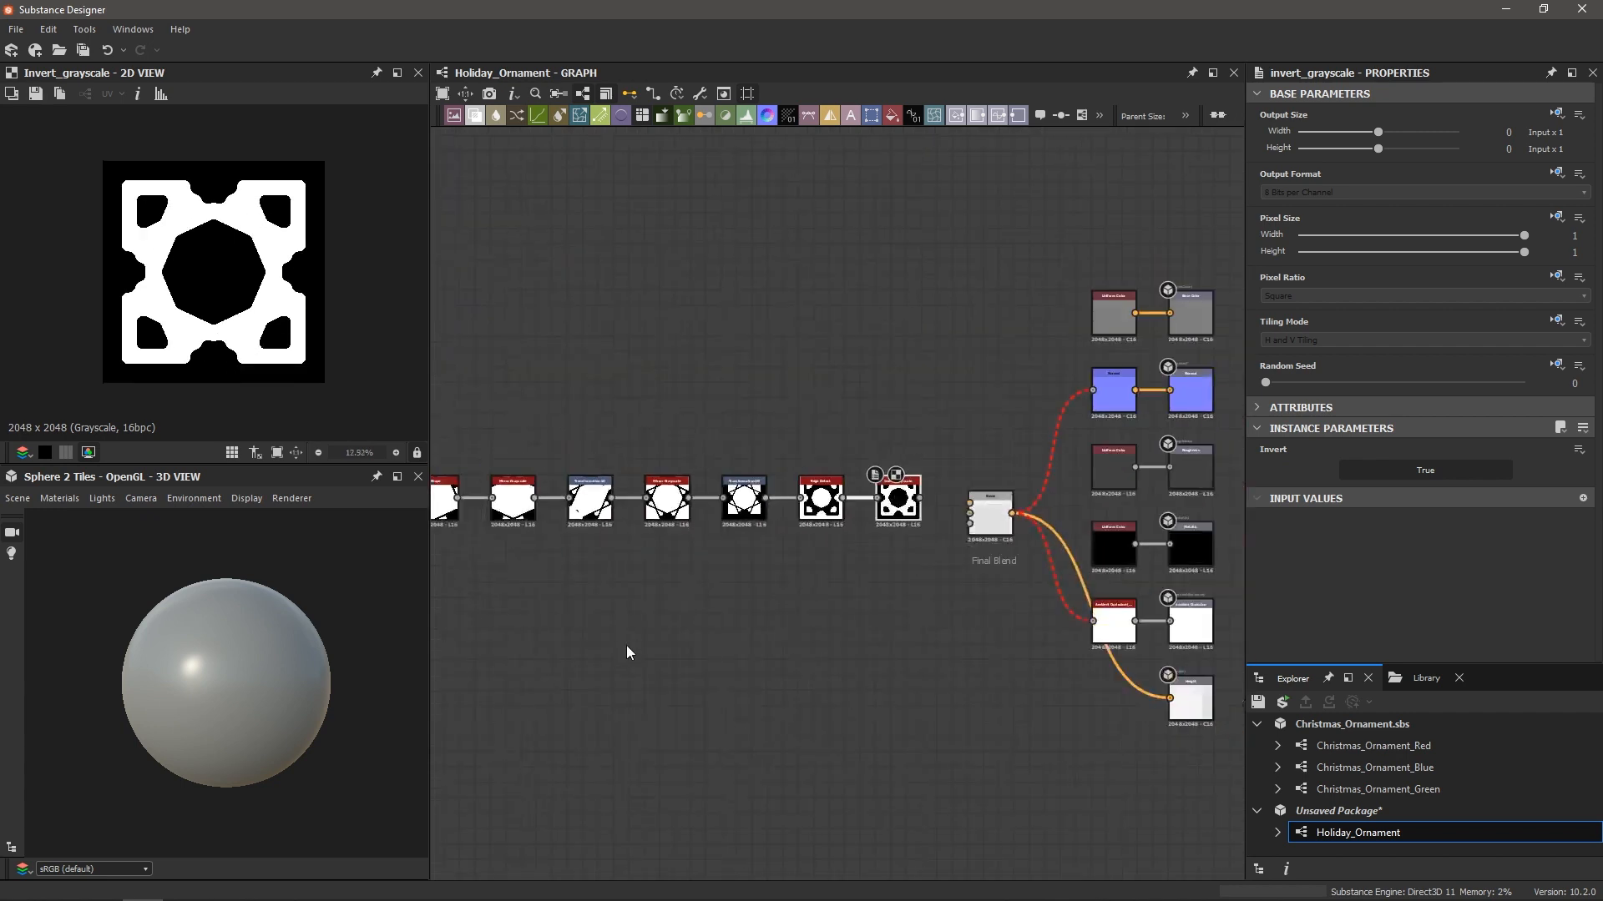
Select the snowflake node chain and move it further left
middle_drag(613, 639, 772, 639)
drag(571, 428, 921, 609)
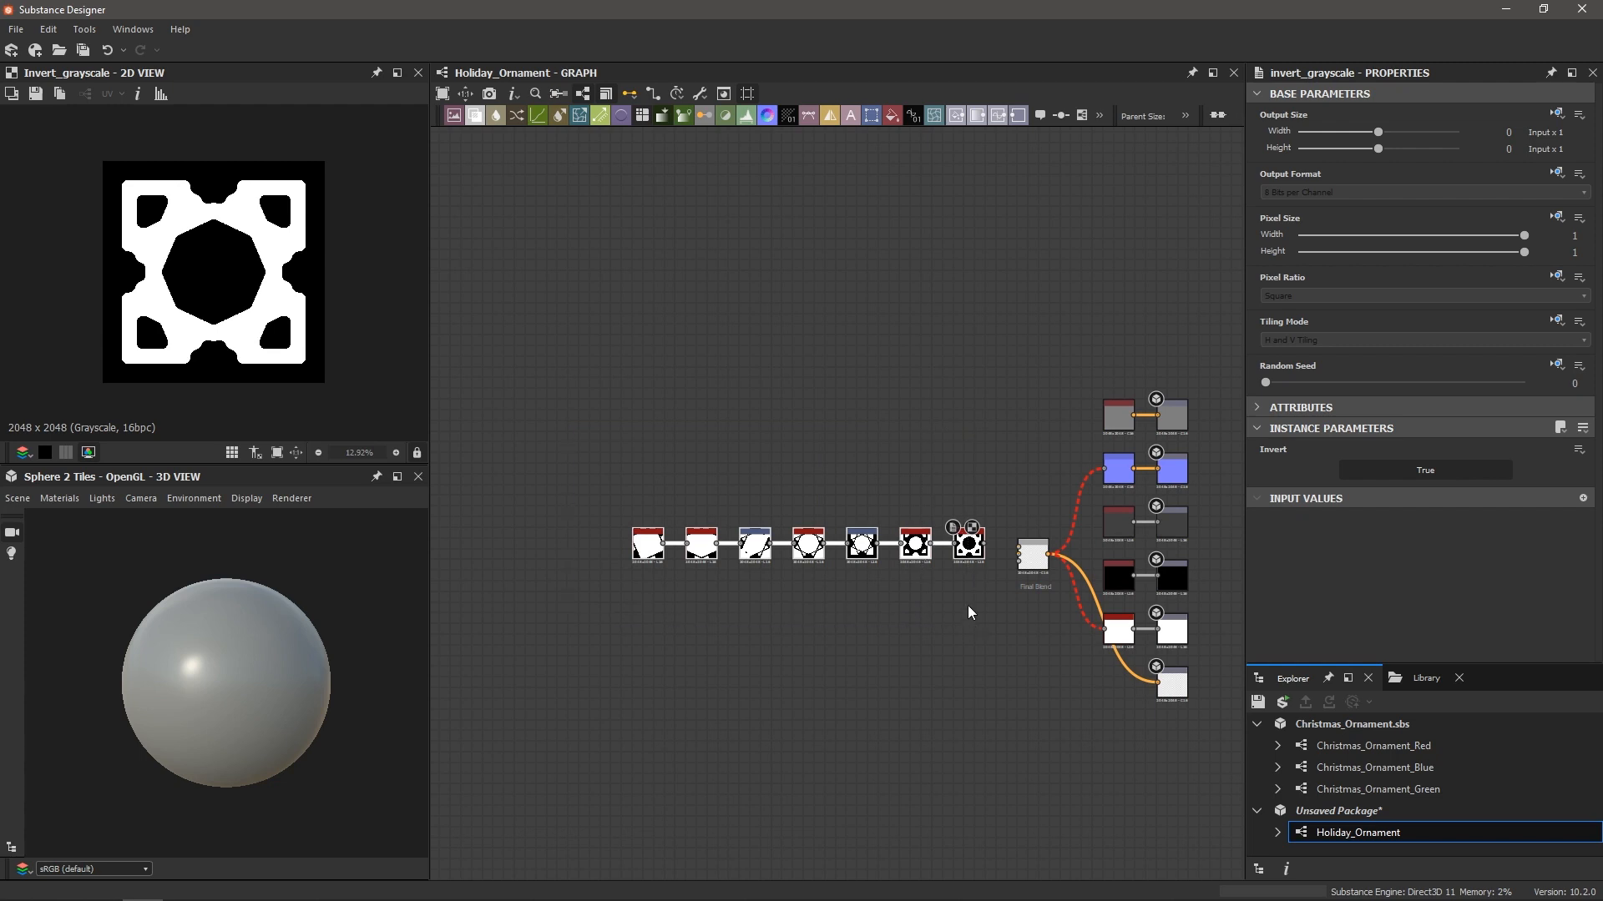
shift+click(968, 544)
drag(968, 545, 641, 553)
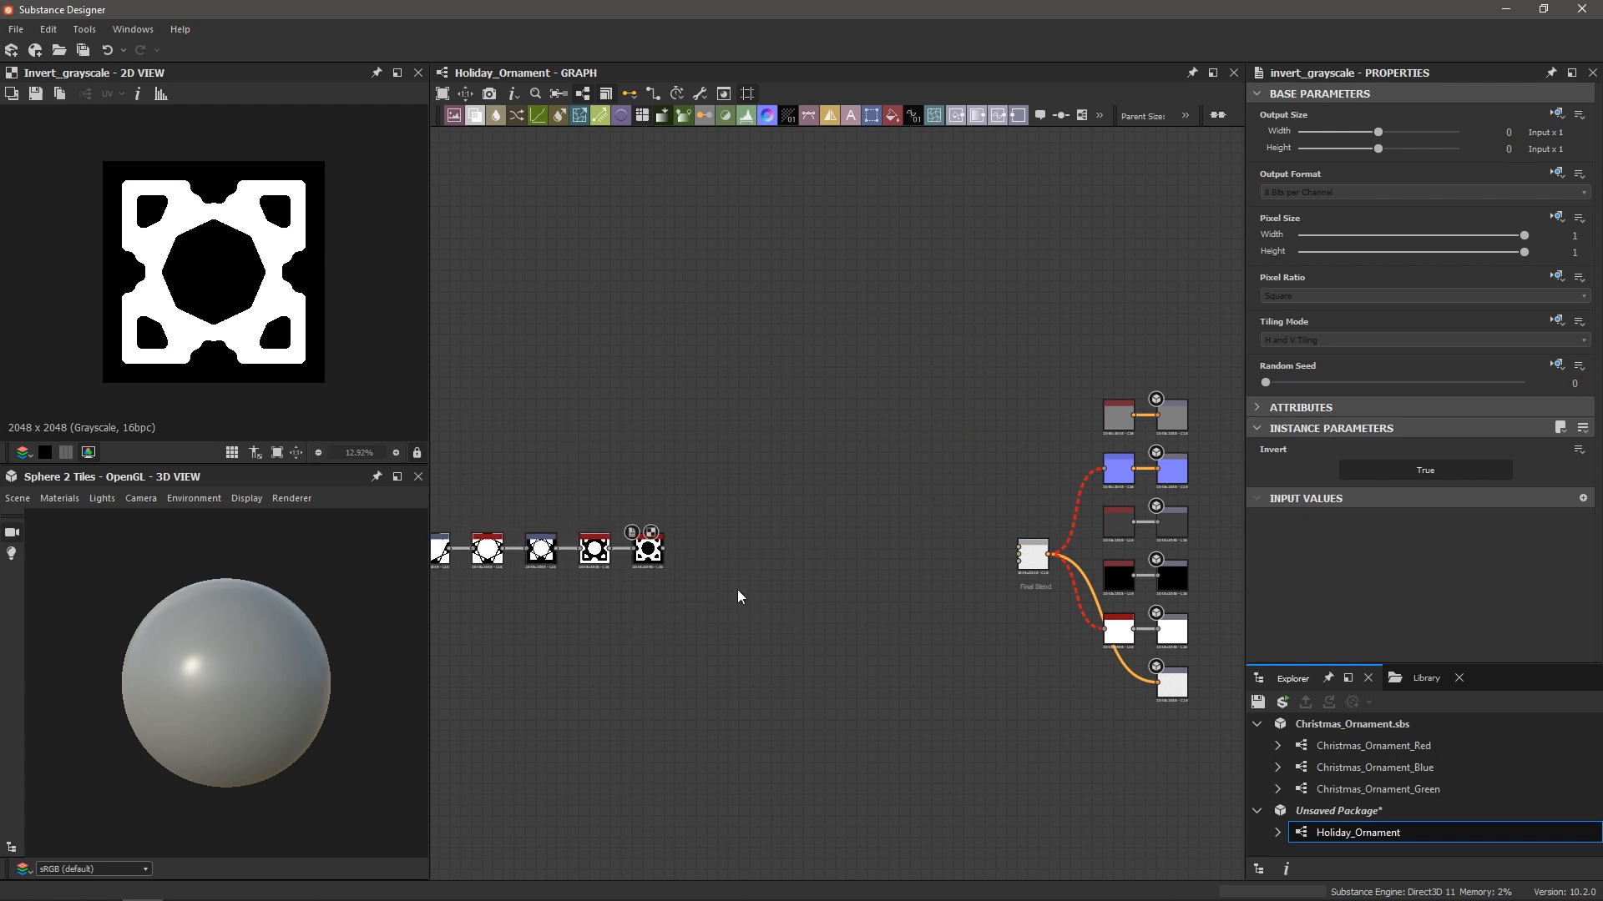
scroll(684, 570, up, 3)
scroll(734, 555, up, 4)
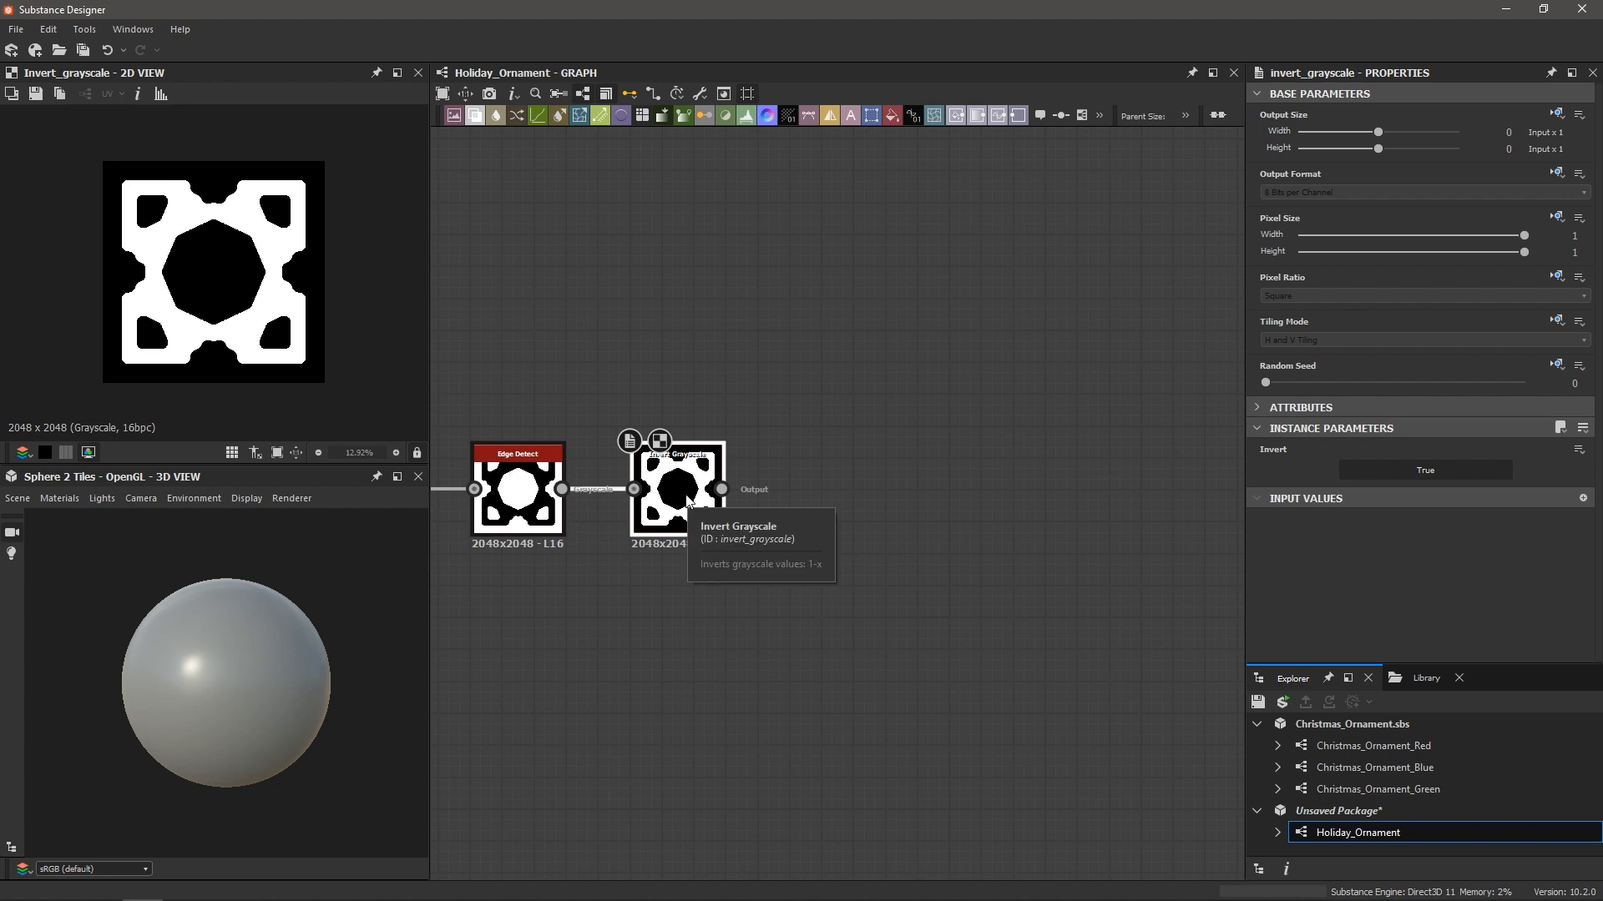
Add a Transformation 2D after Invert Grayscale, rotating the snowflake 45° and scaling it down
key(space)
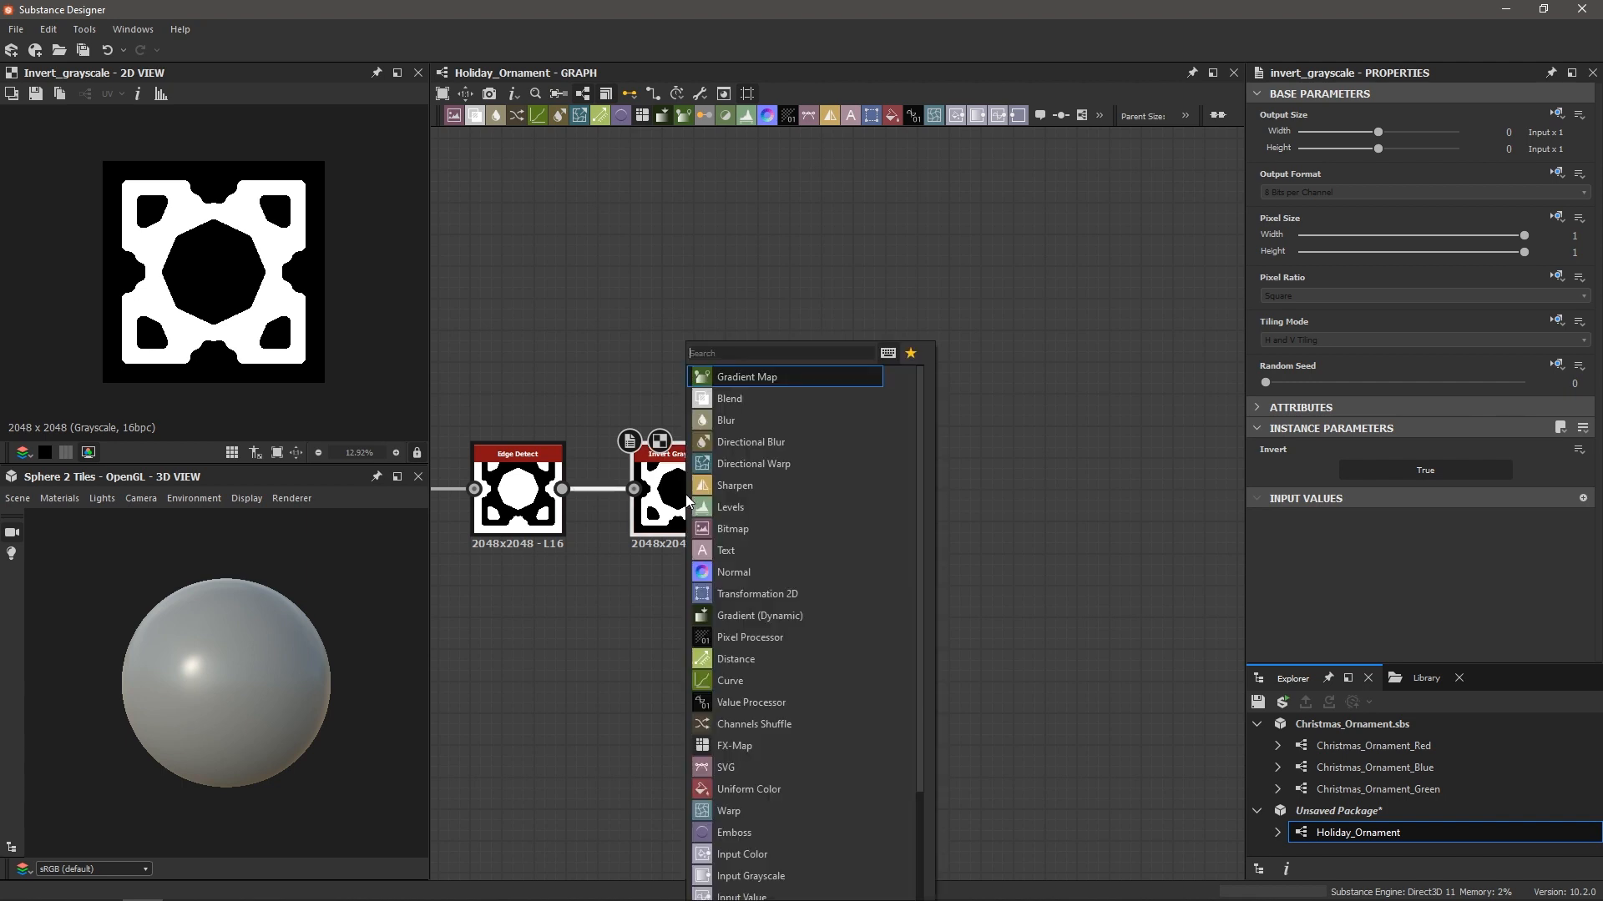
text(transf)
key(Return)
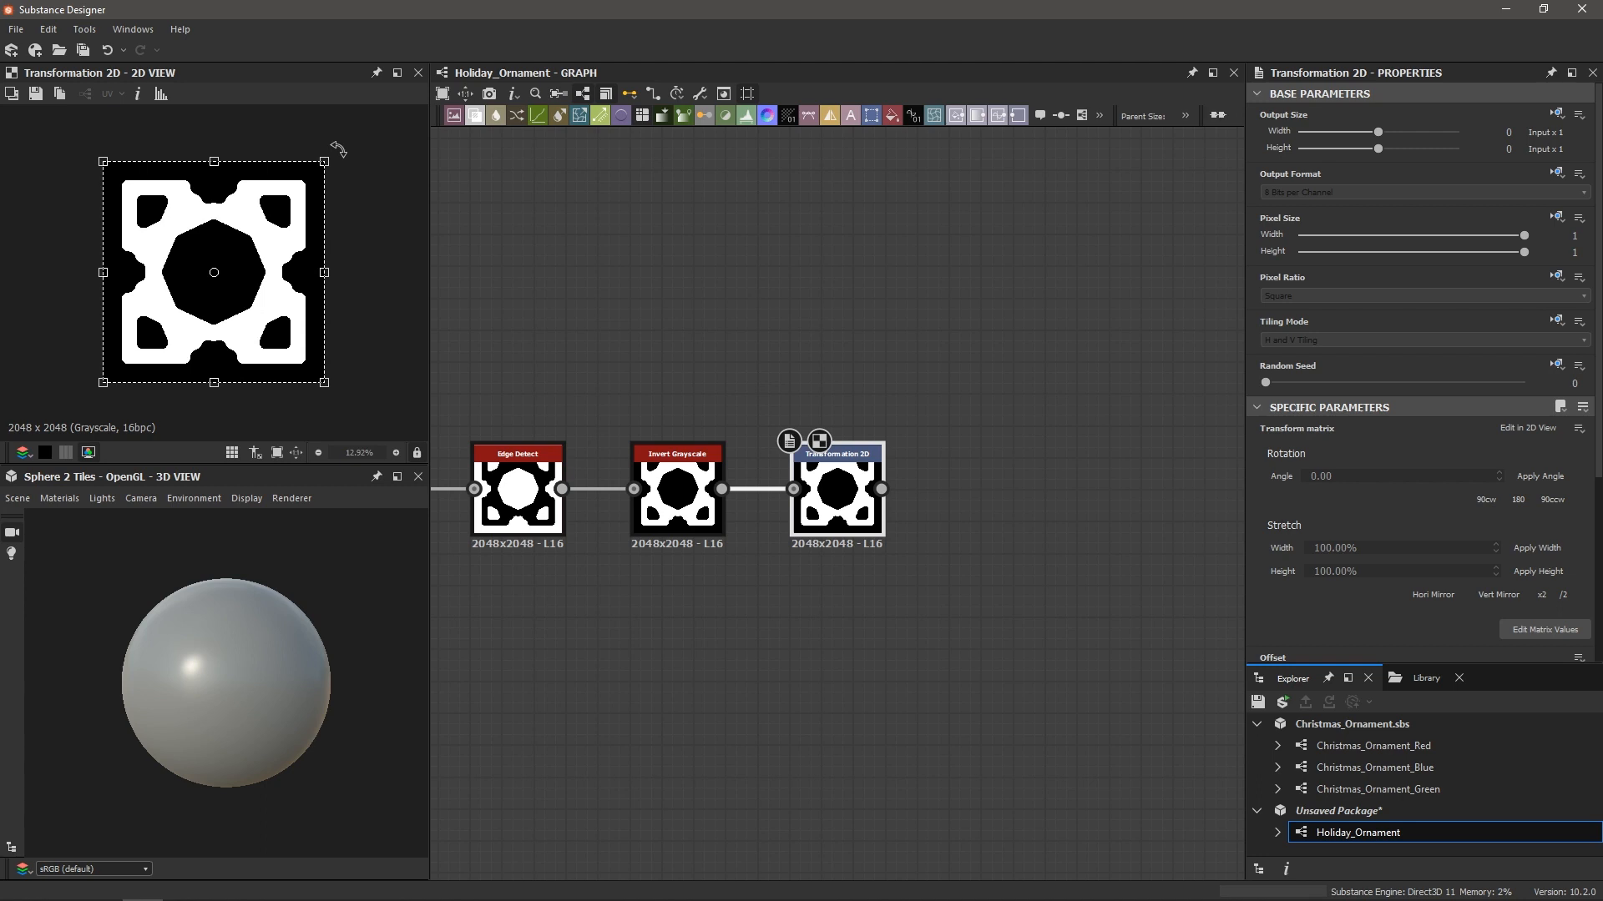
drag(338, 149, 244, 128)
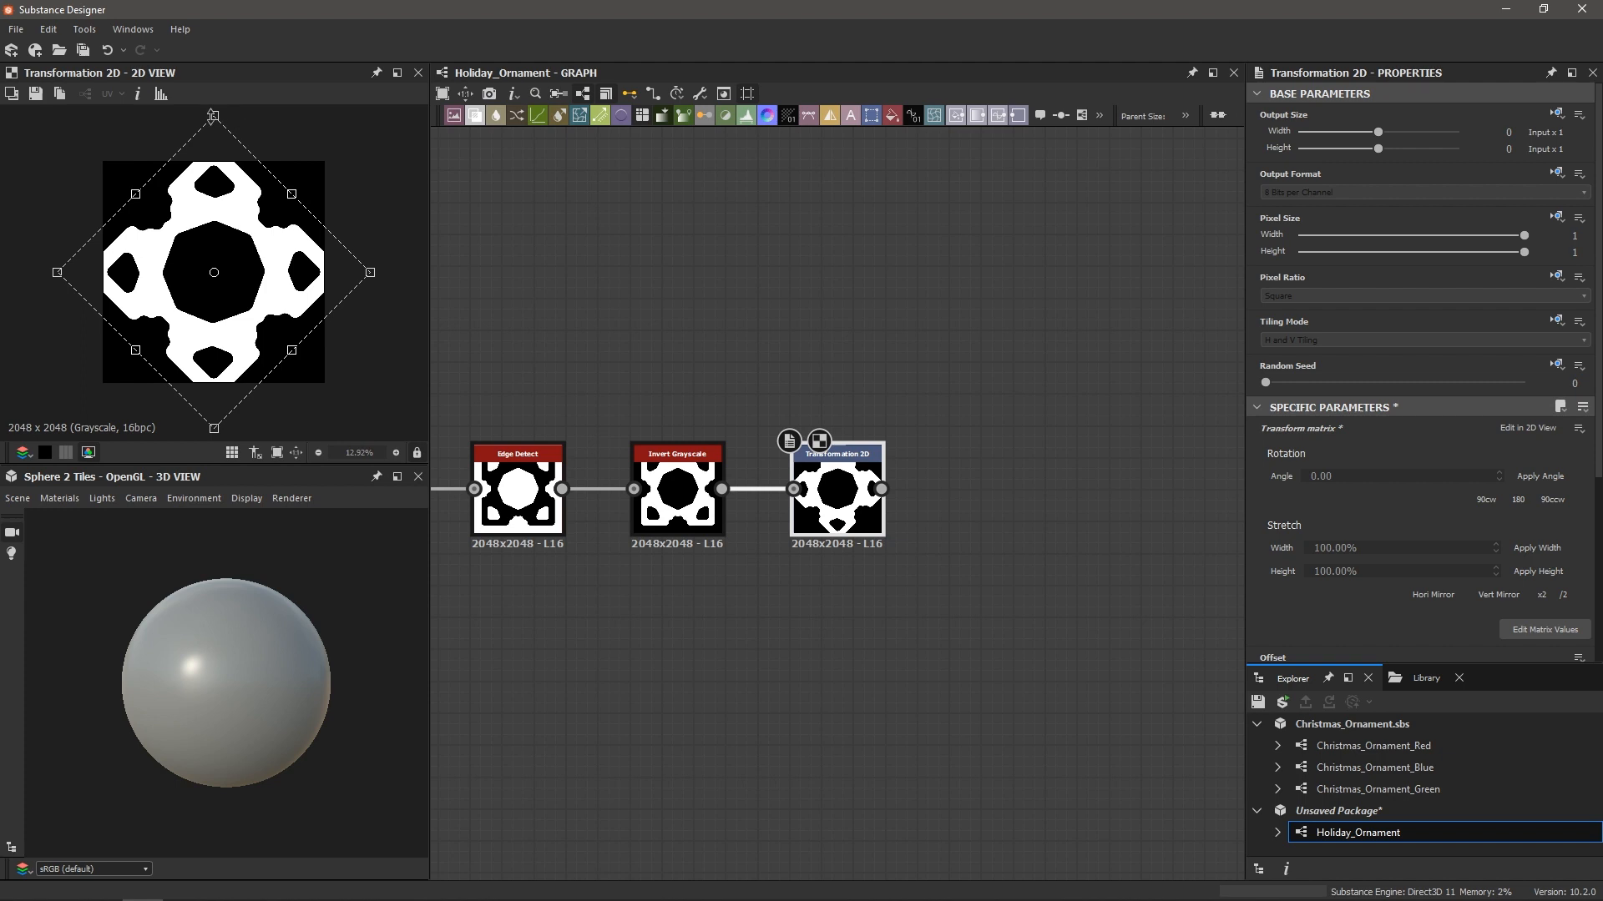
drag(213, 115, 201, 210)
Preview the Edge Detect result and the new Transformation 2D output, then clear the selection
scroll(769, 422, down, 8)
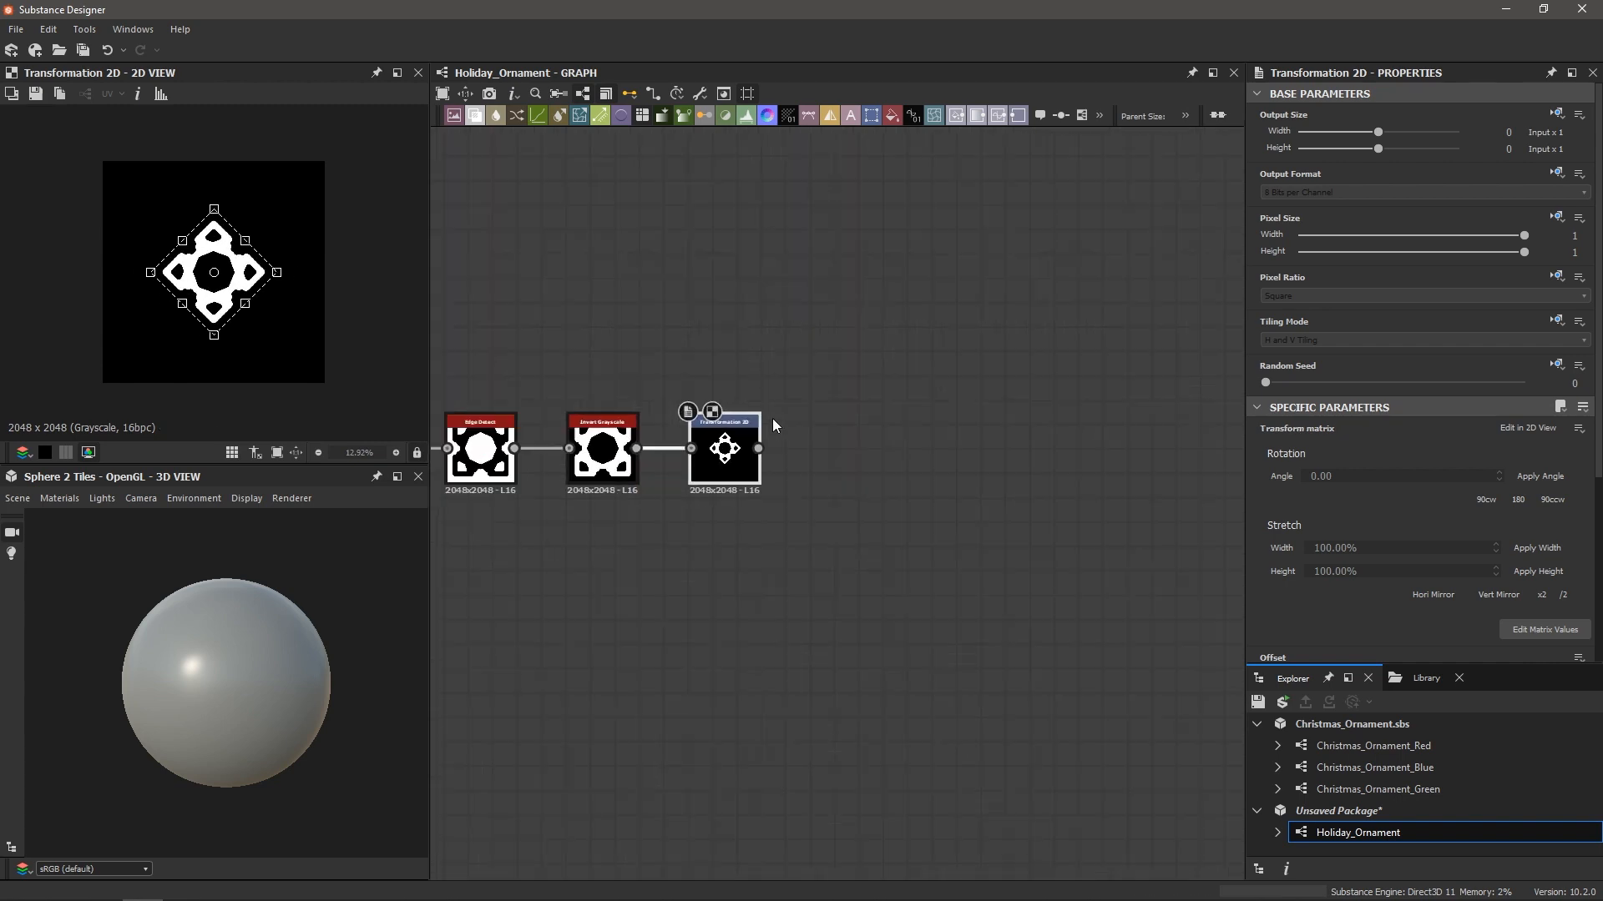
scroll(761, 499, up, 6)
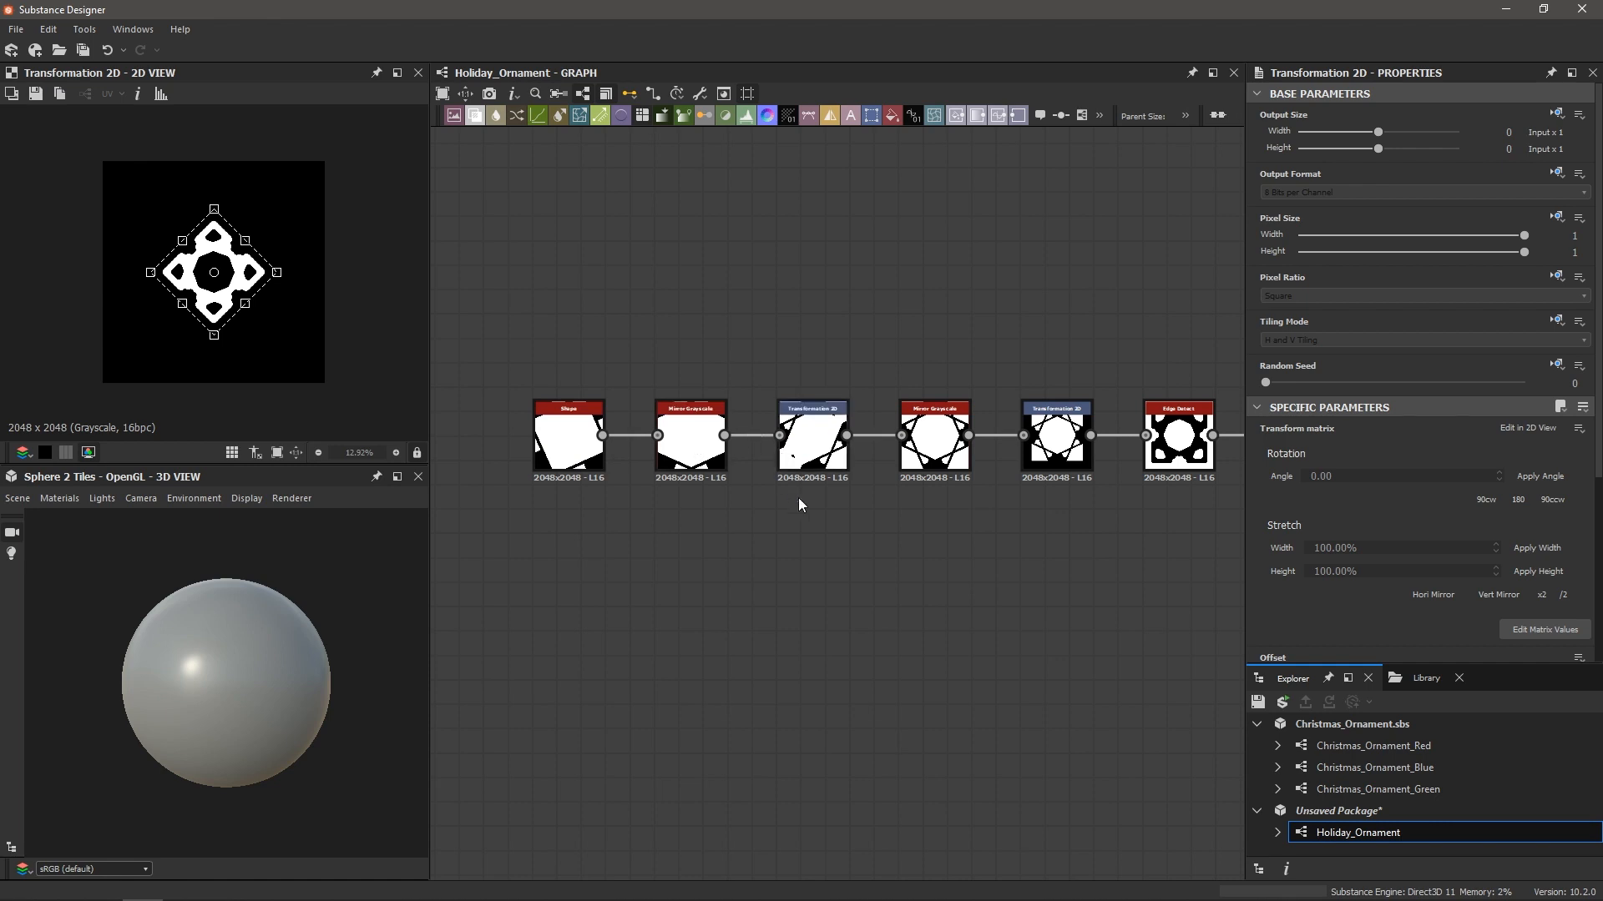
middle_drag(897, 504, 840, 517)
middle_drag(997, 548, 764, 566)
scroll(813, 520, up, 3)
scroll(815, 520, down, 1)
click(941, 455)
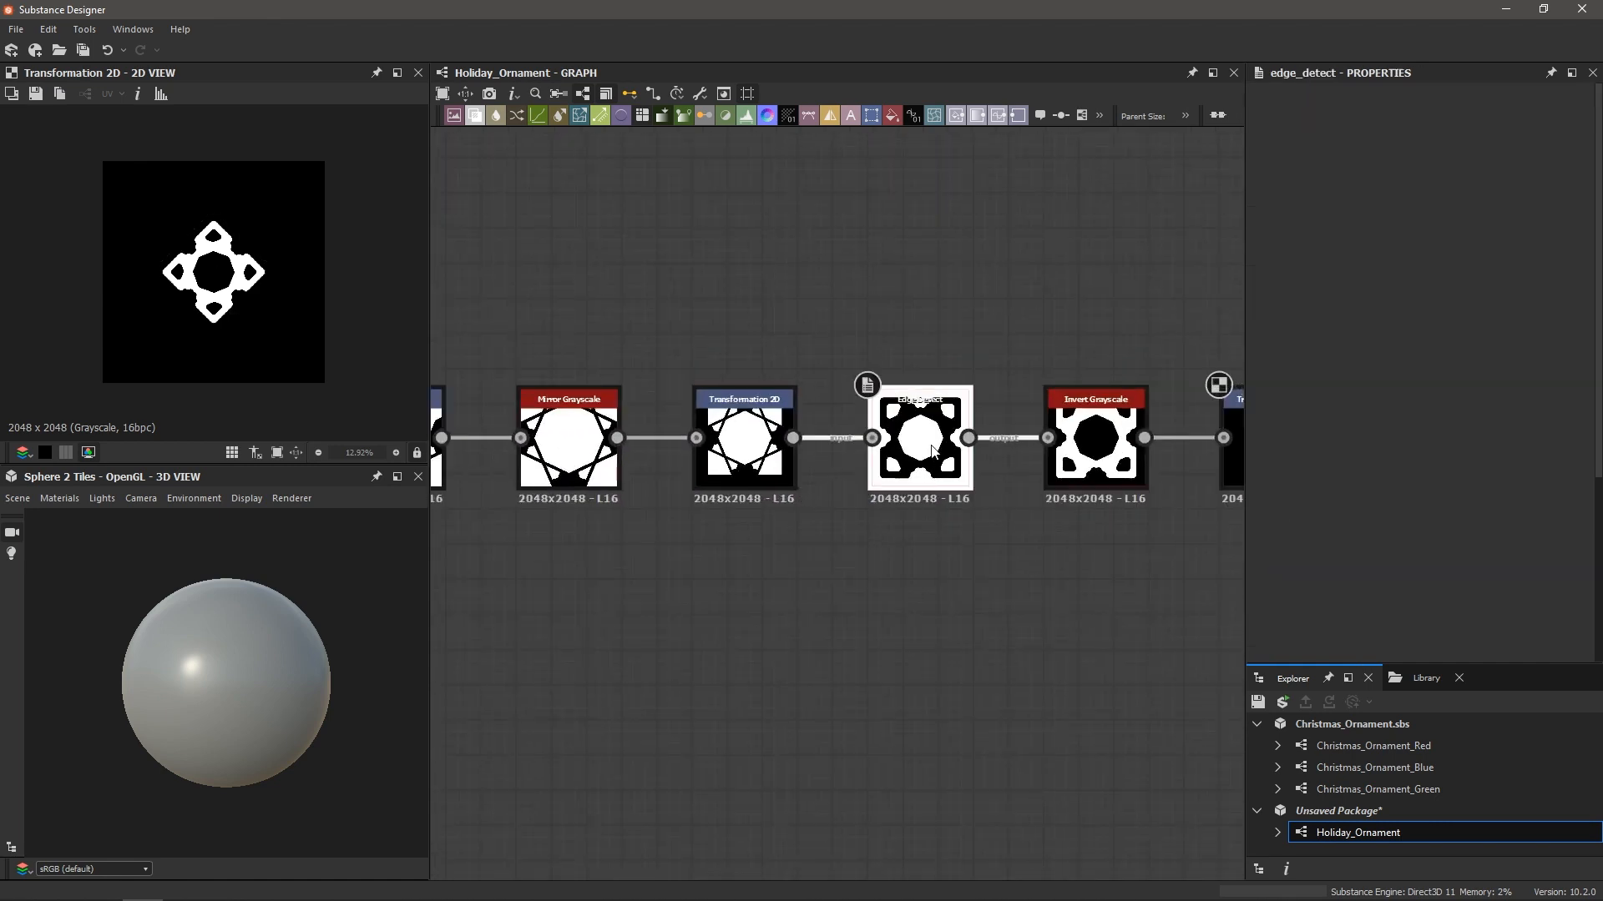
middle_drag(1090, 434, 894, 452)
click(1099, 469)
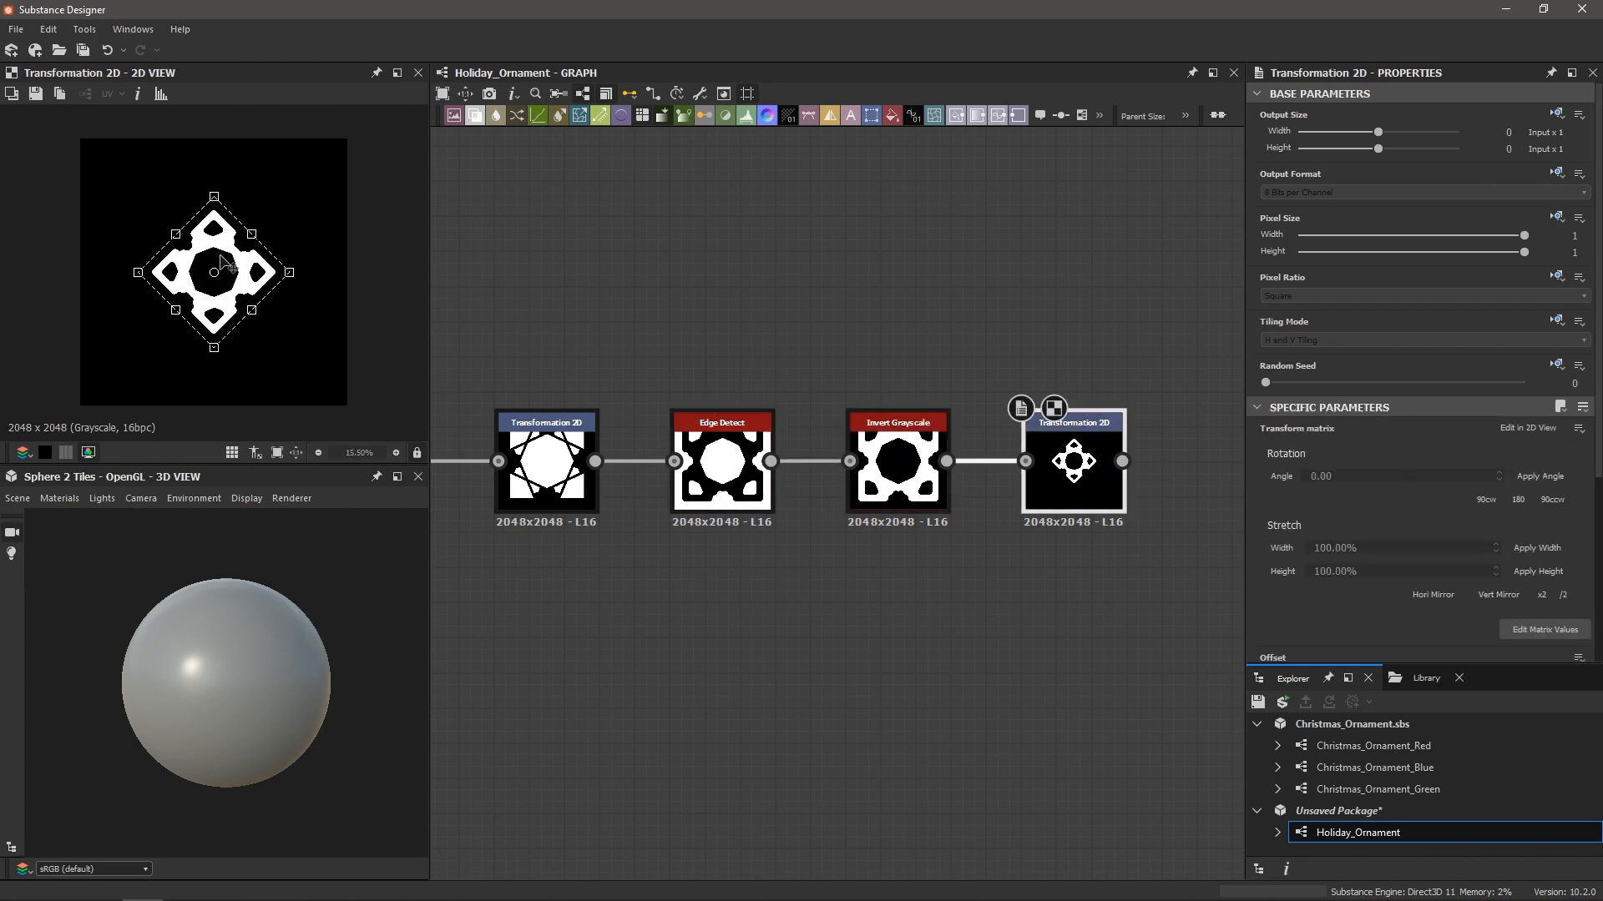
click(755, 689)
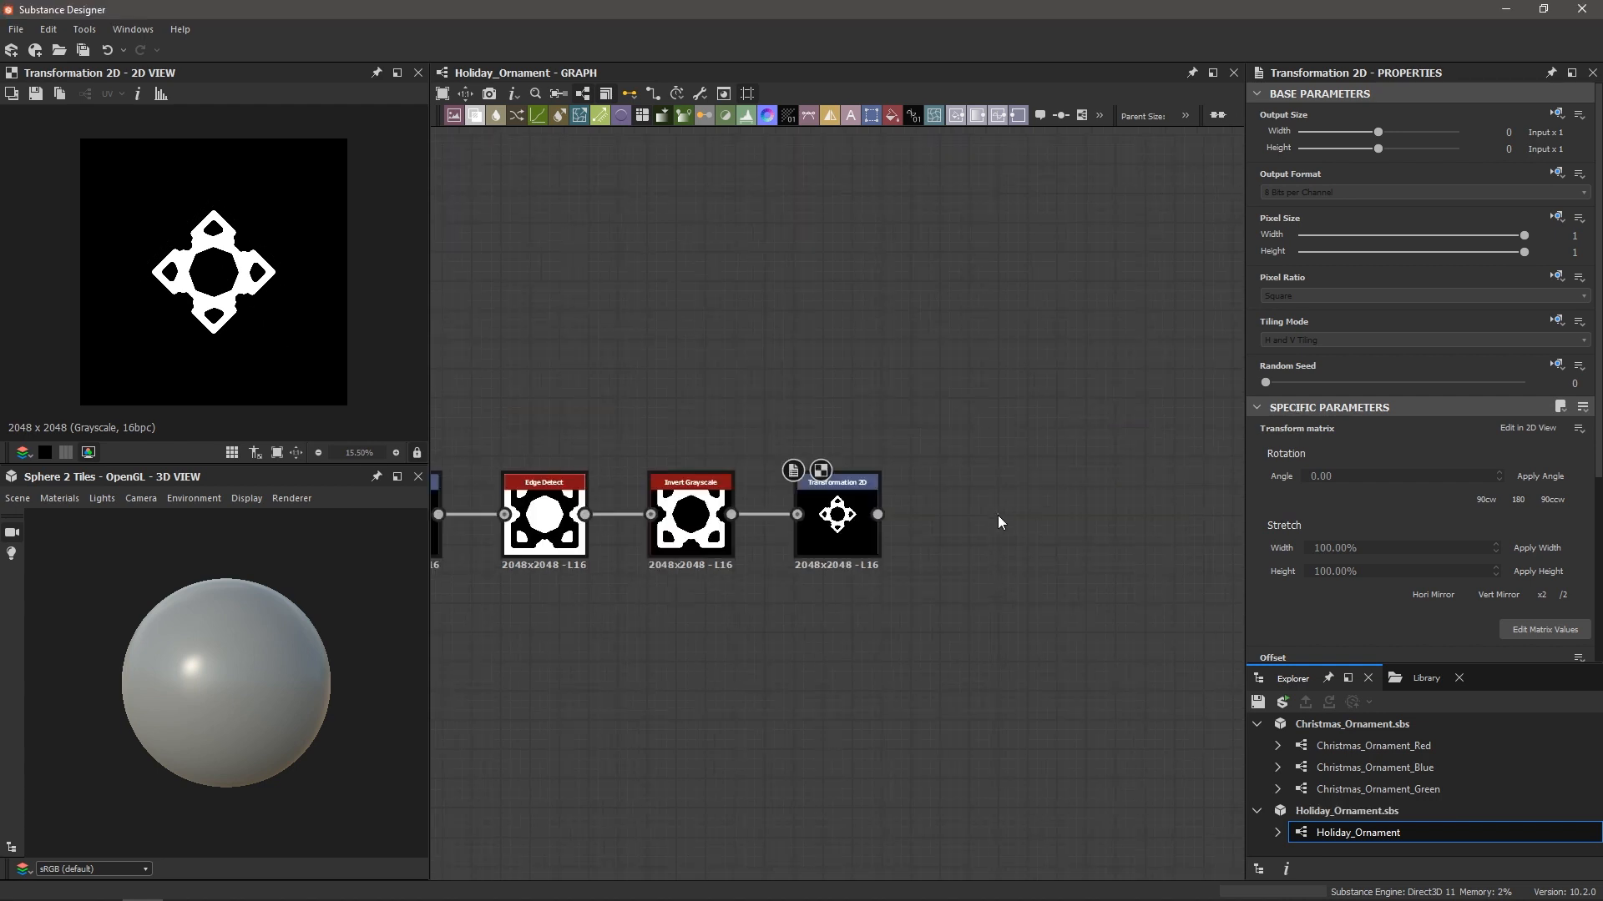
Add a Splatter Circular node fed by the snowflake, with its pattern set to Image Input
key(space)
text(spla)
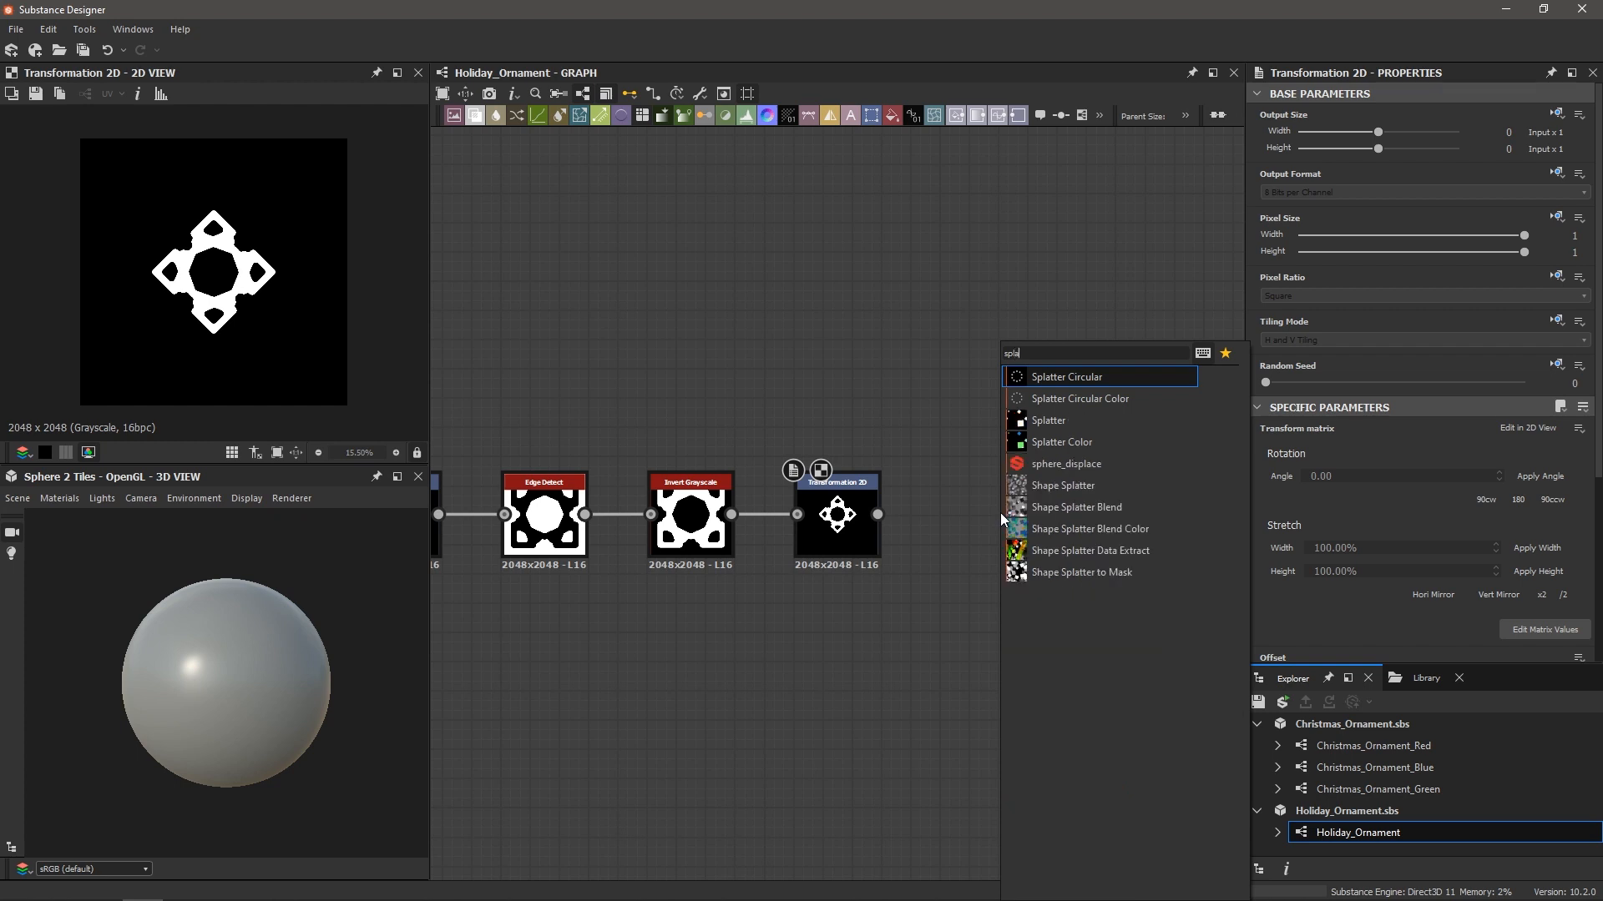
key(Return)
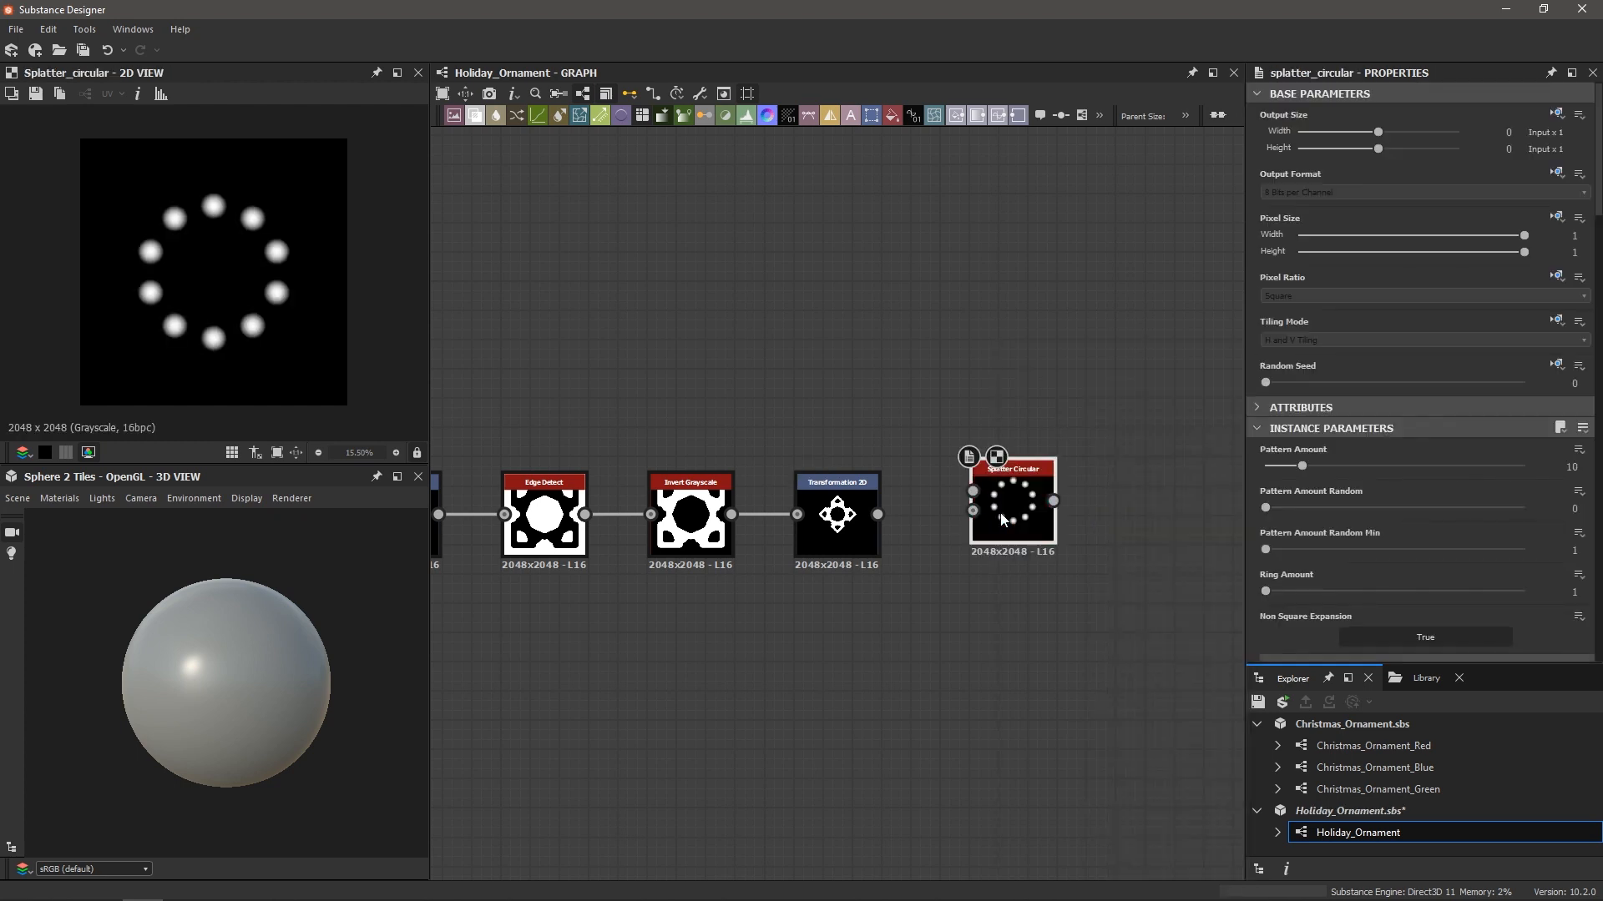
scroll(893, 514, up, 2)
drag(870, 512, 1009, 501)
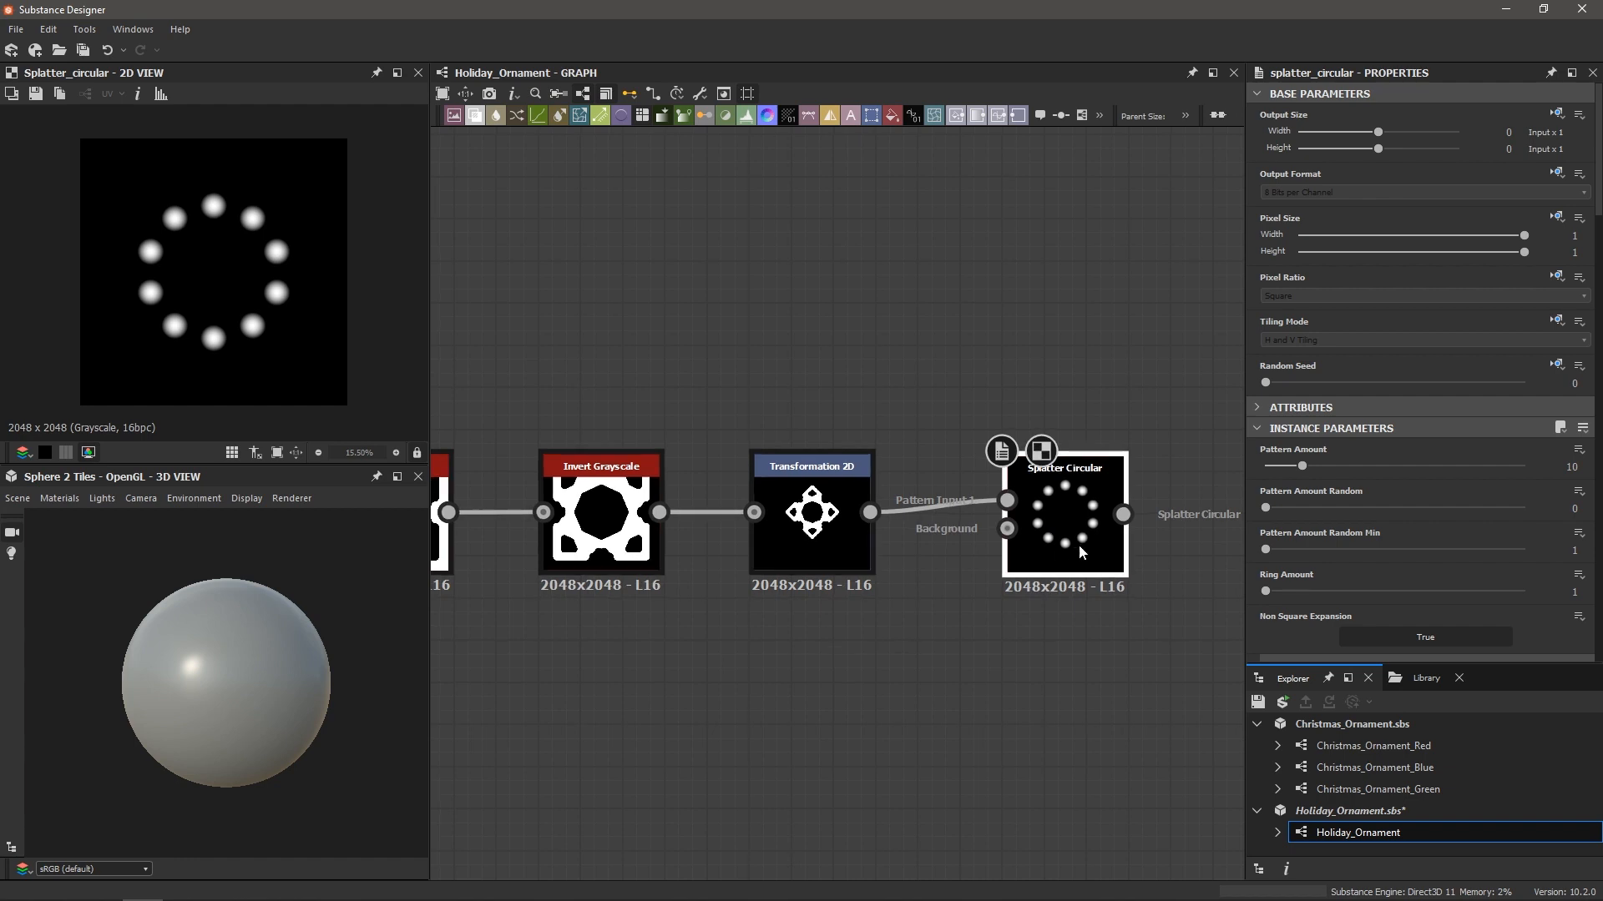
scroll(1473, 460, down, 3)
scroll(1473, 460, down, 2)
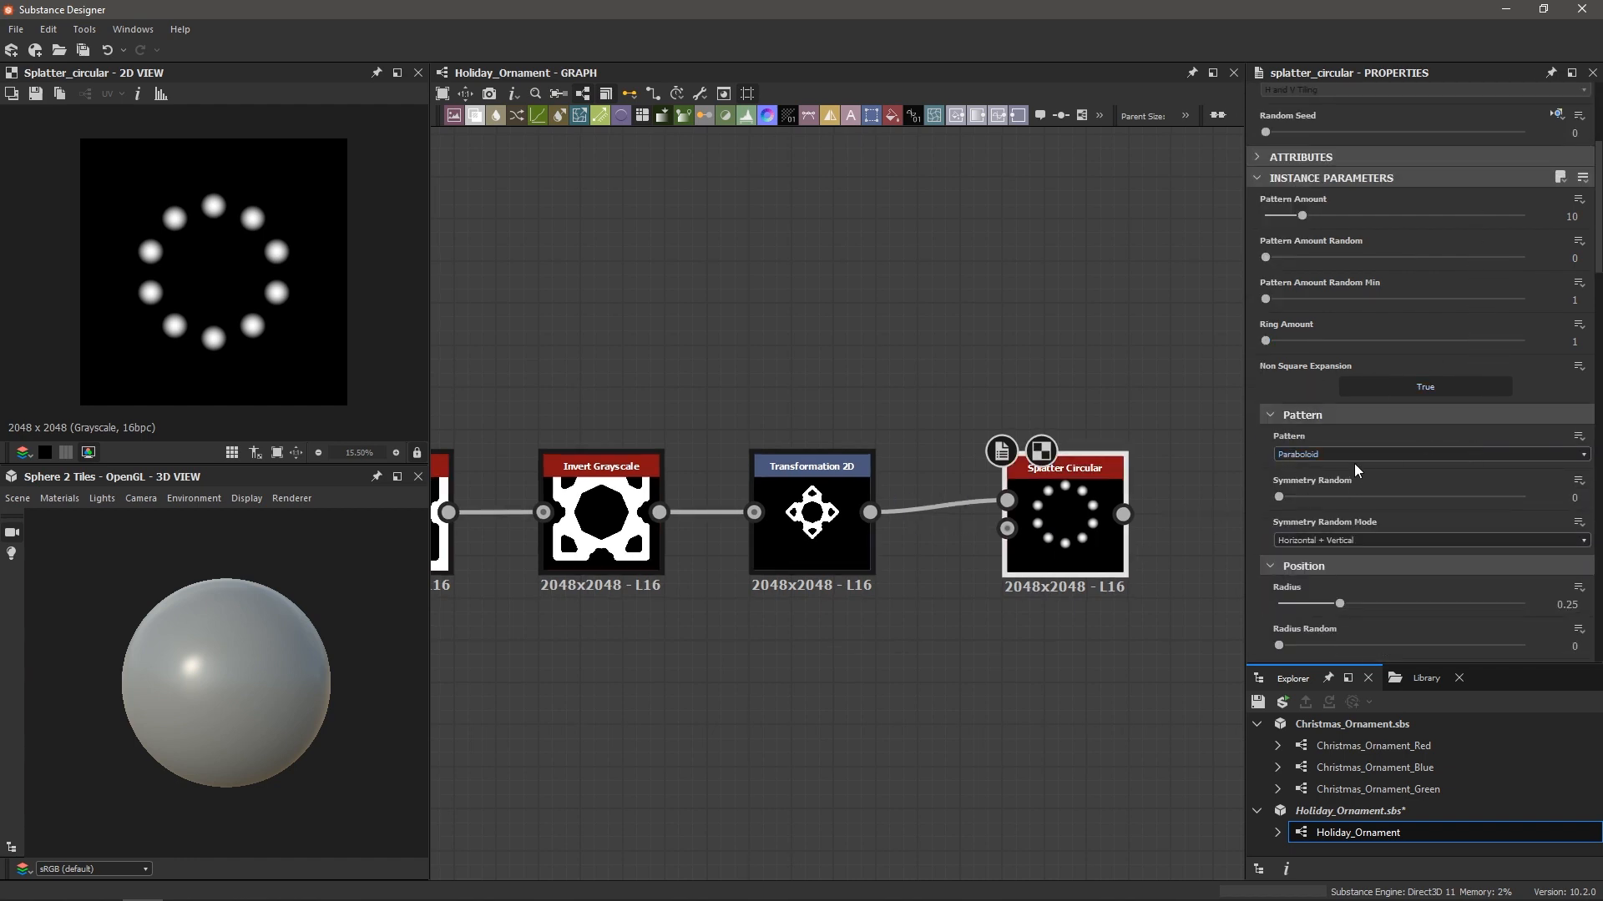
click(1303, 454)
click(1316, 470)
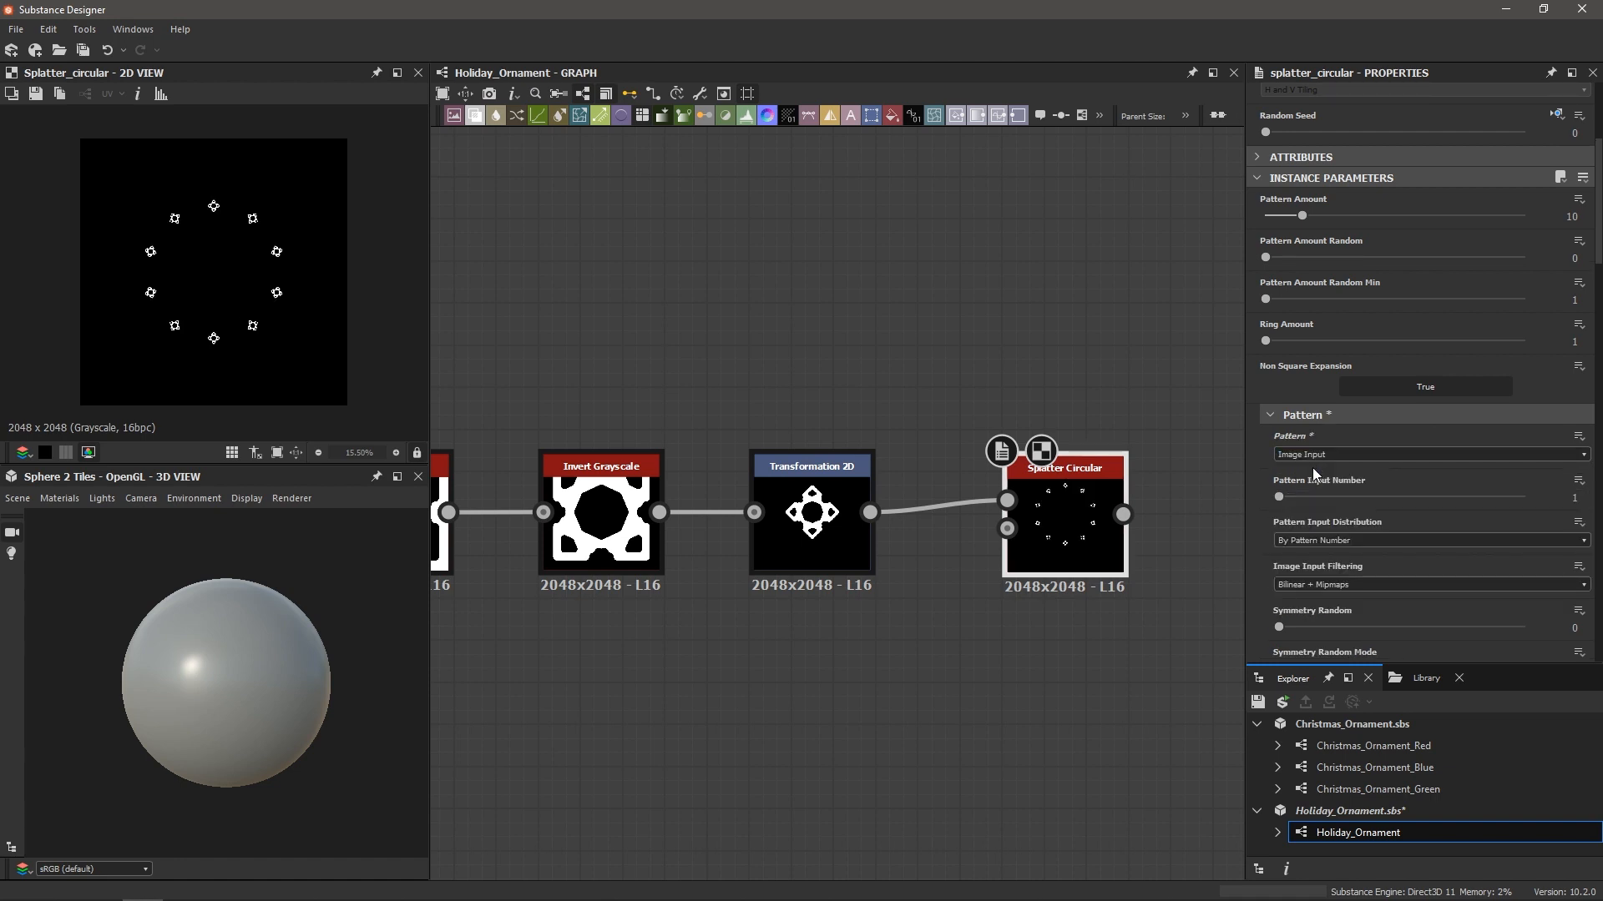
Raise the Splatter Circular pattern Scale via 1.3 and 7, settling at about 4.37
scroll(267, 308, up, 3)
scroll(267, 308, down, 1)
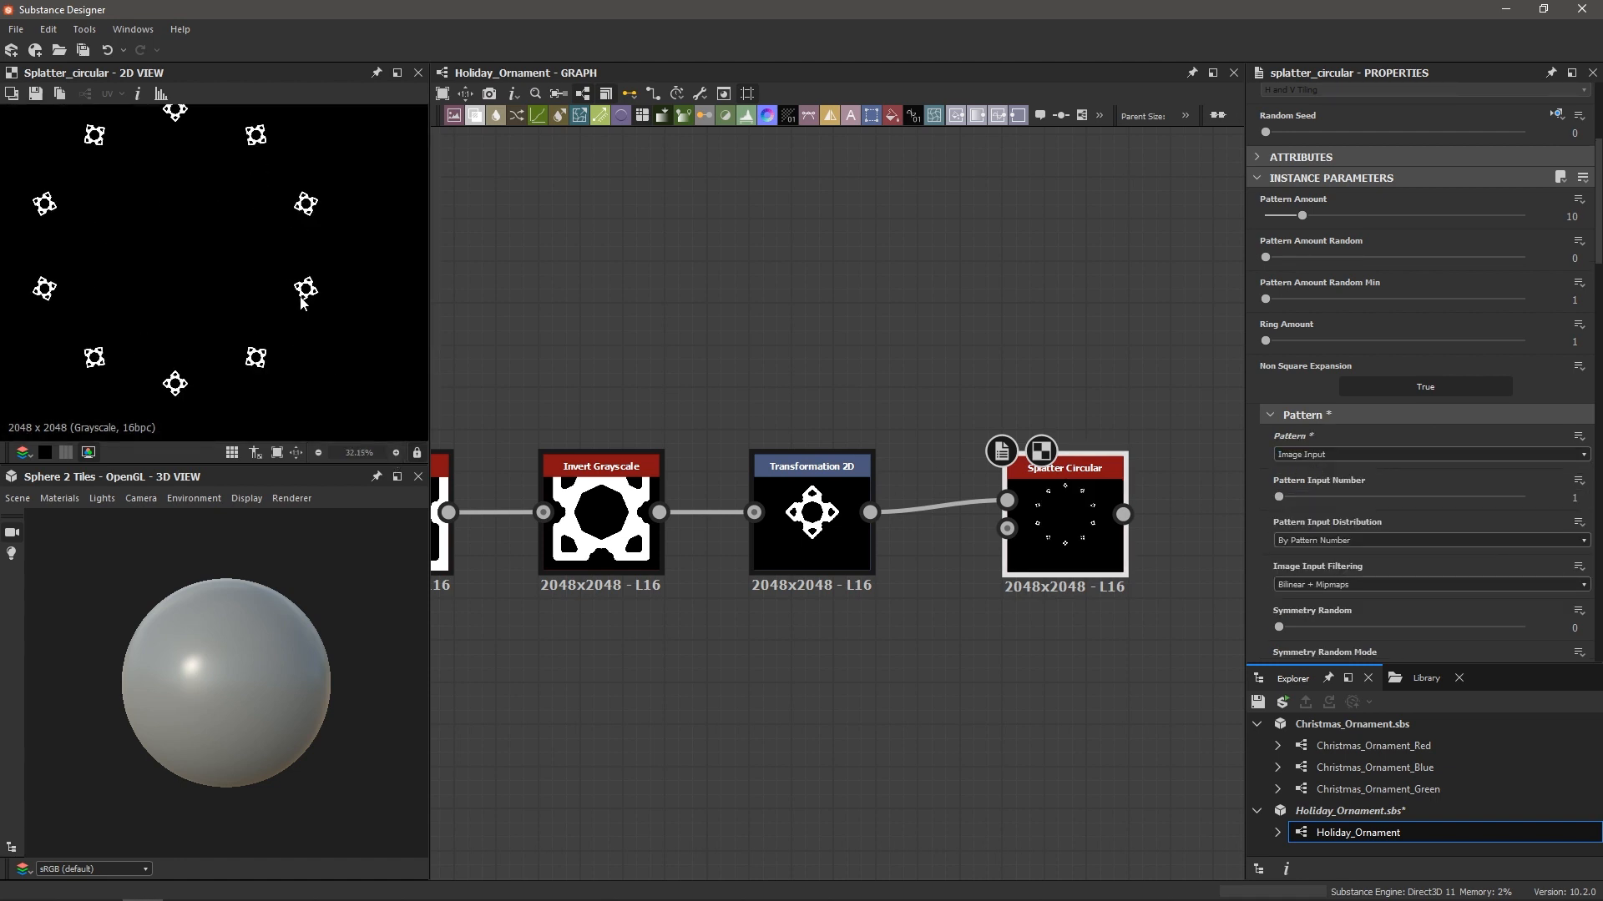
scroll(1313, 426, down, 8)
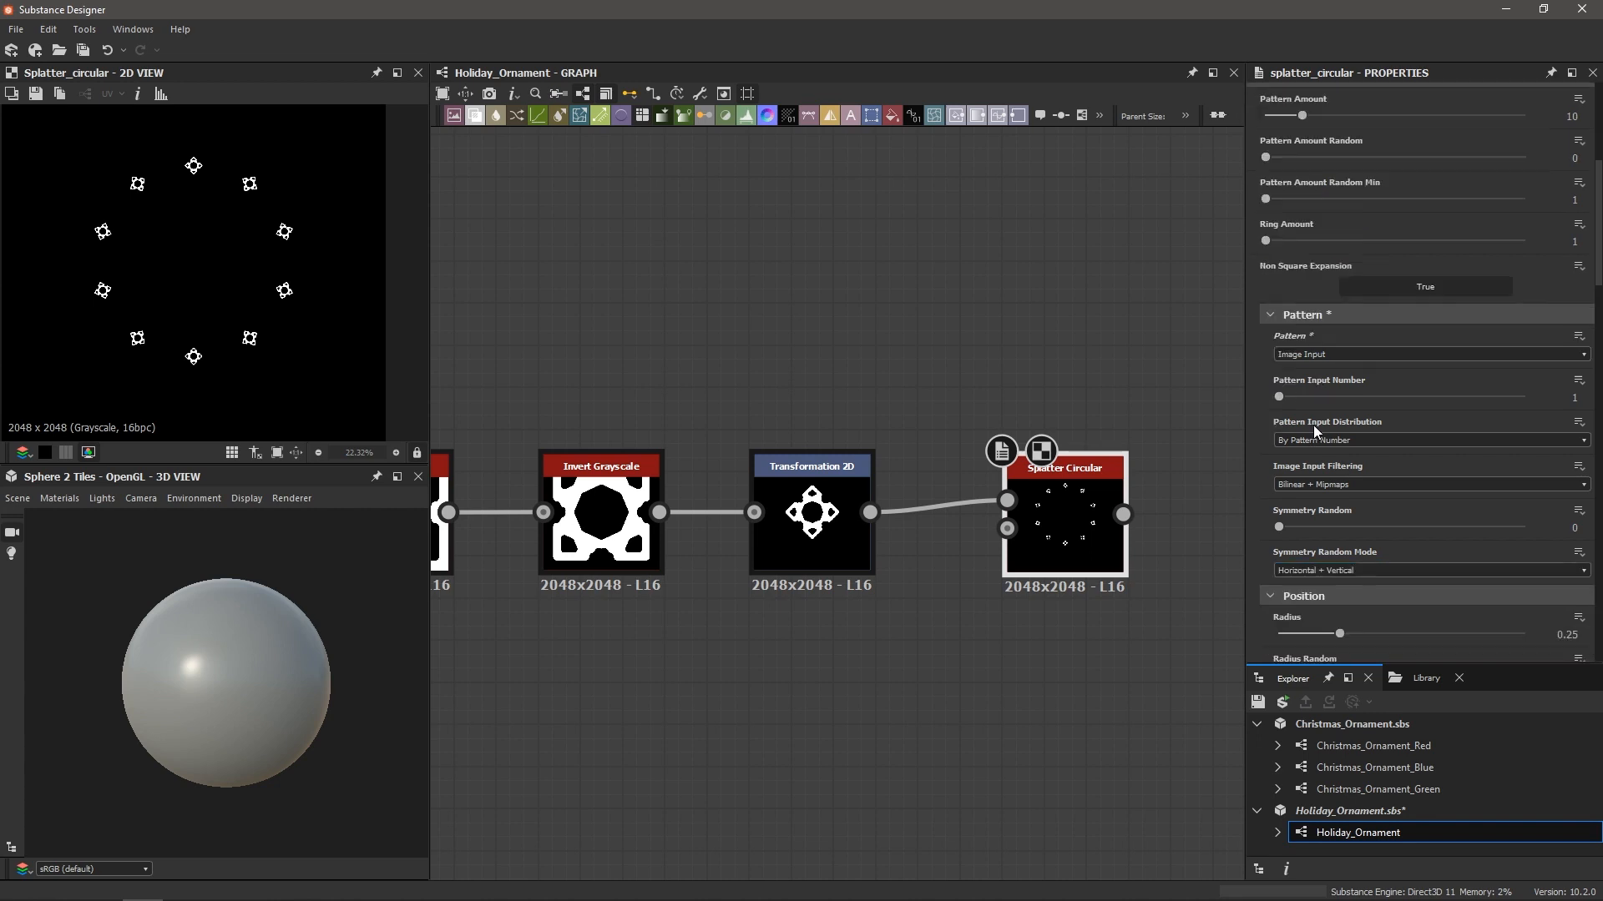
scroll(1335, 434, down, 5)
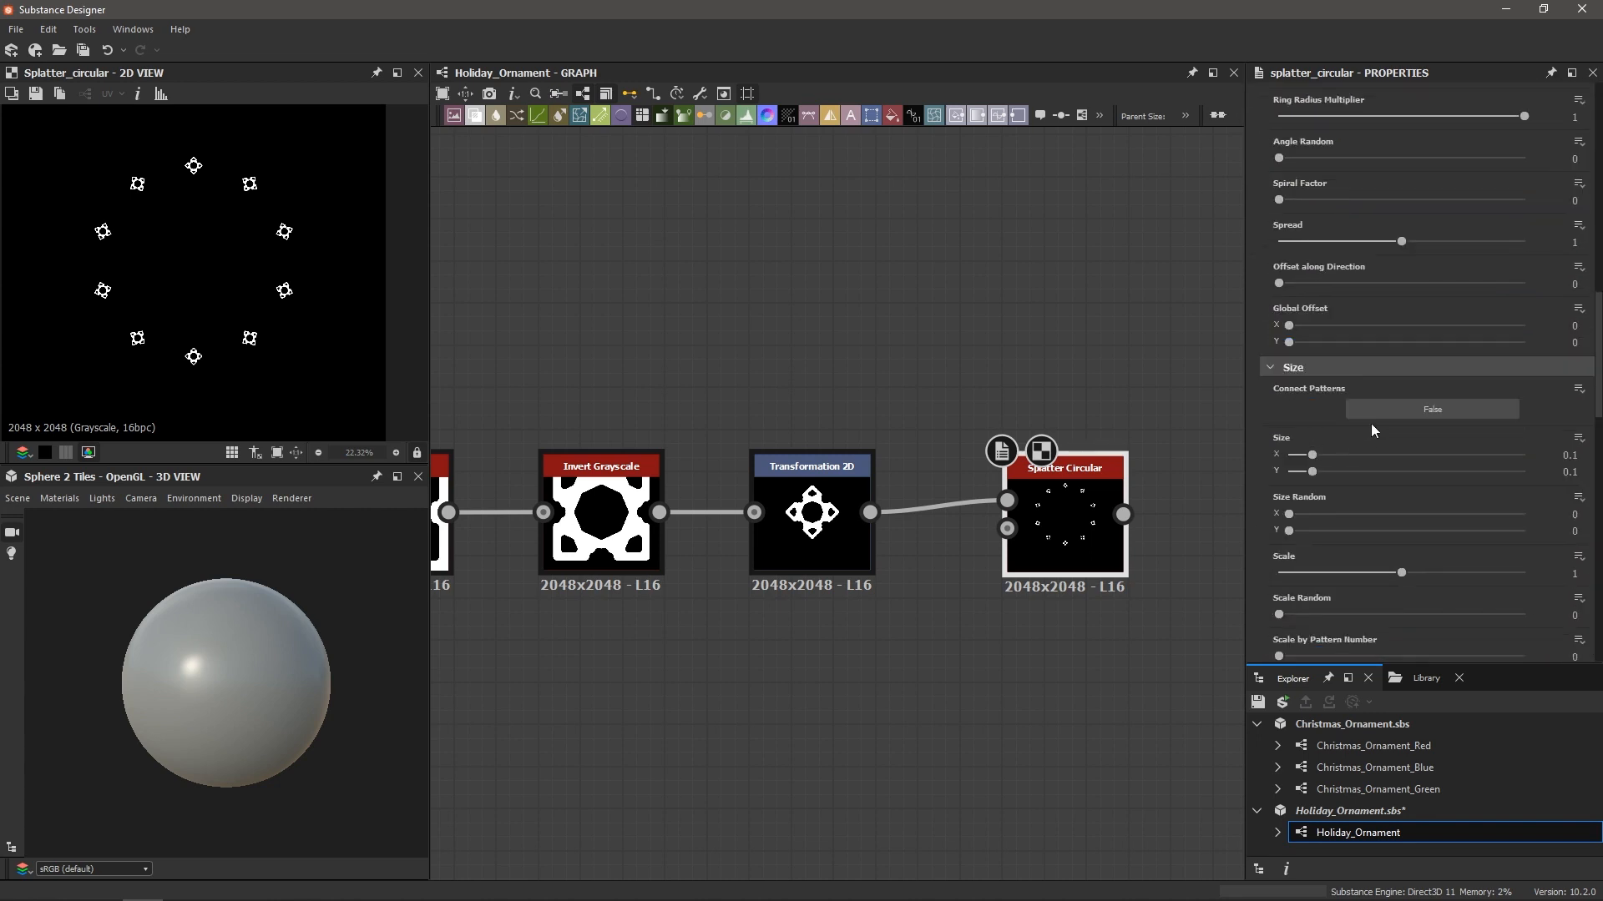
drag(1401, 472, 1549, 483)
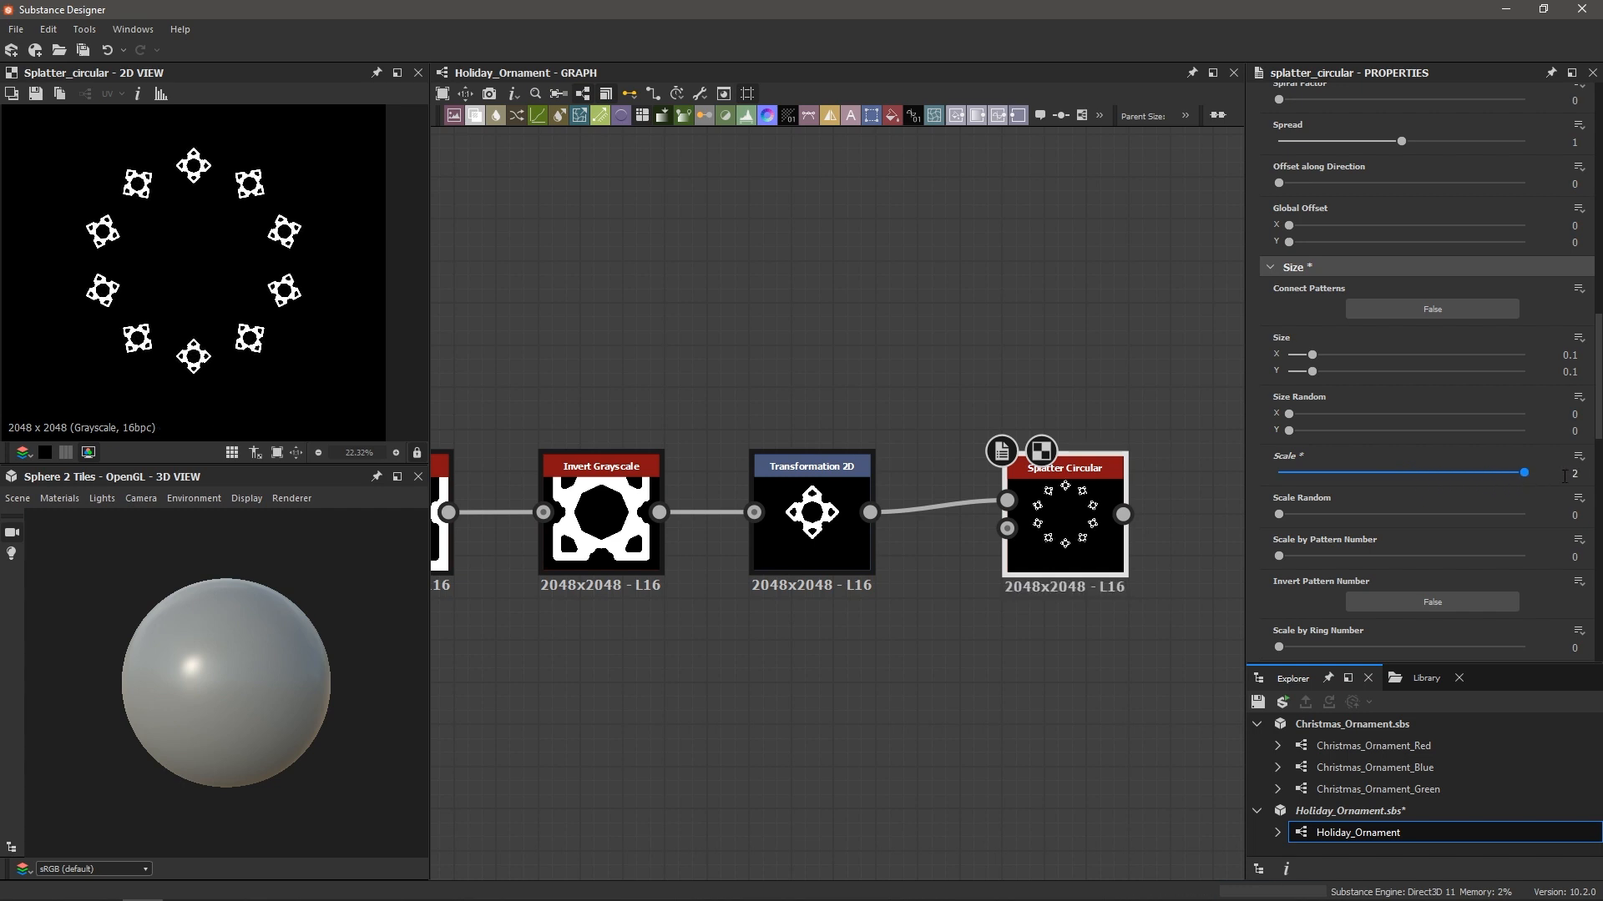
click(1564, 475)
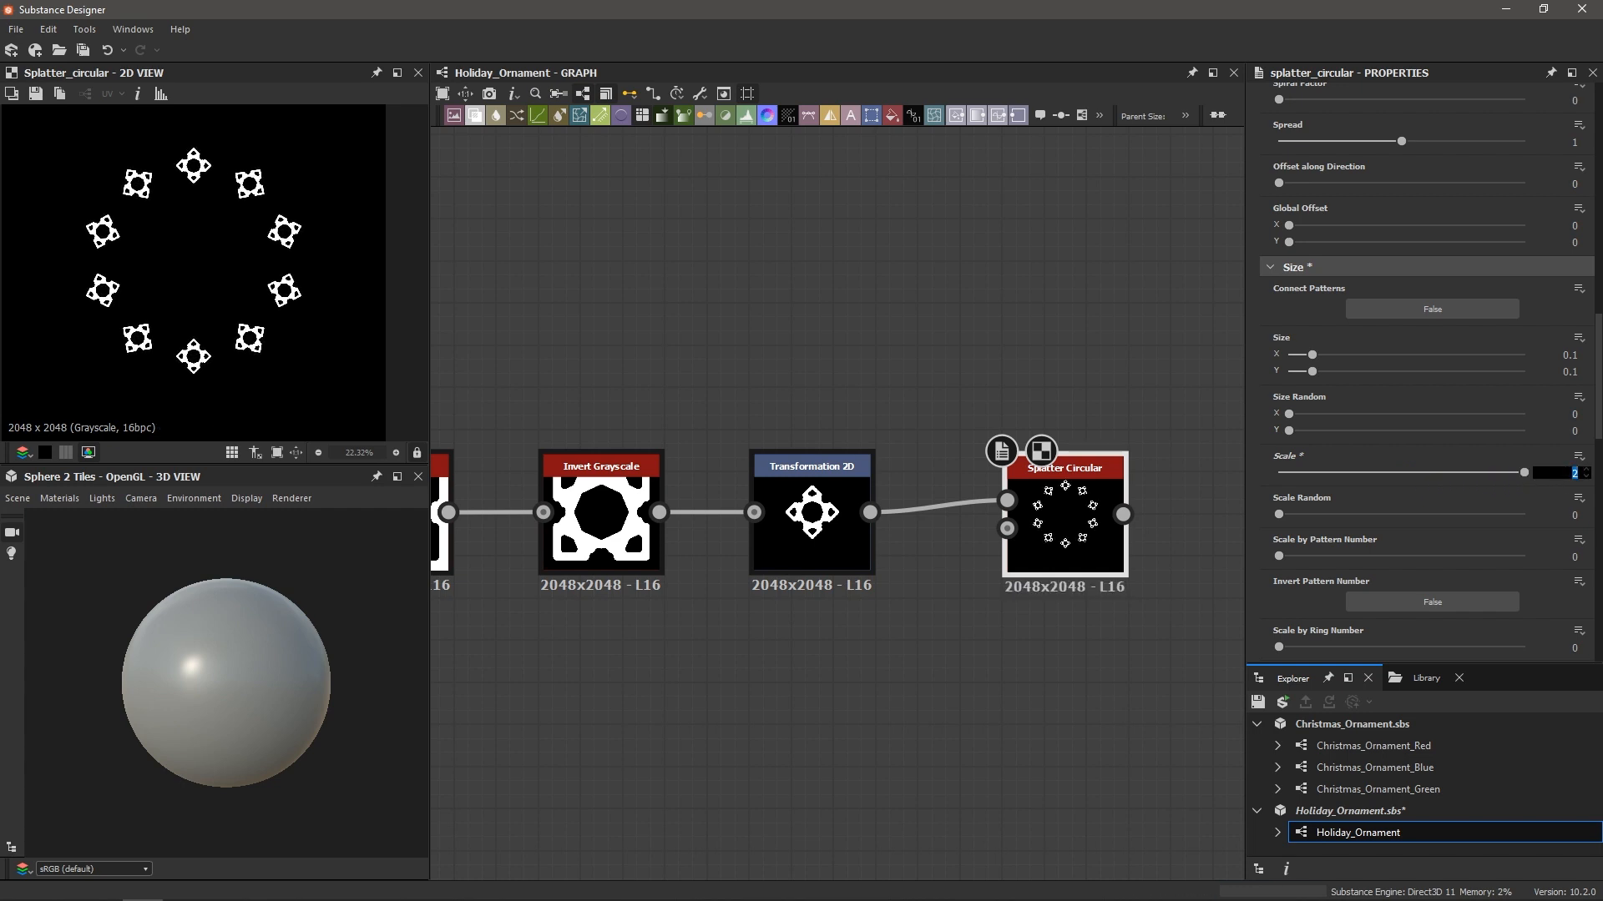
key(Return)
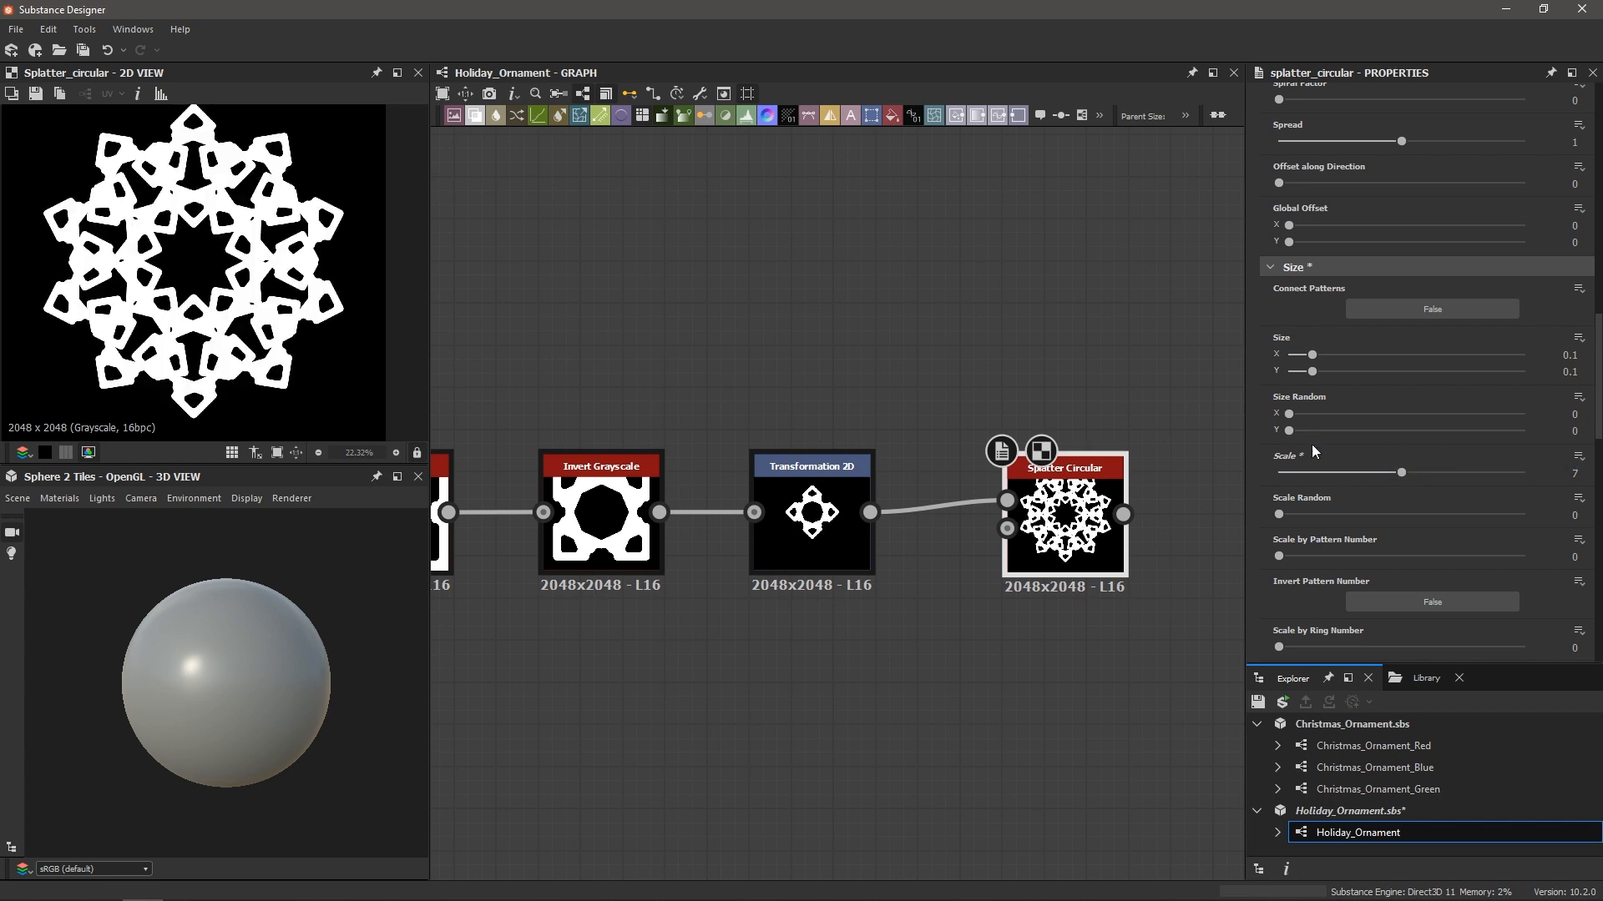
scroll(237, 309, down, 2)
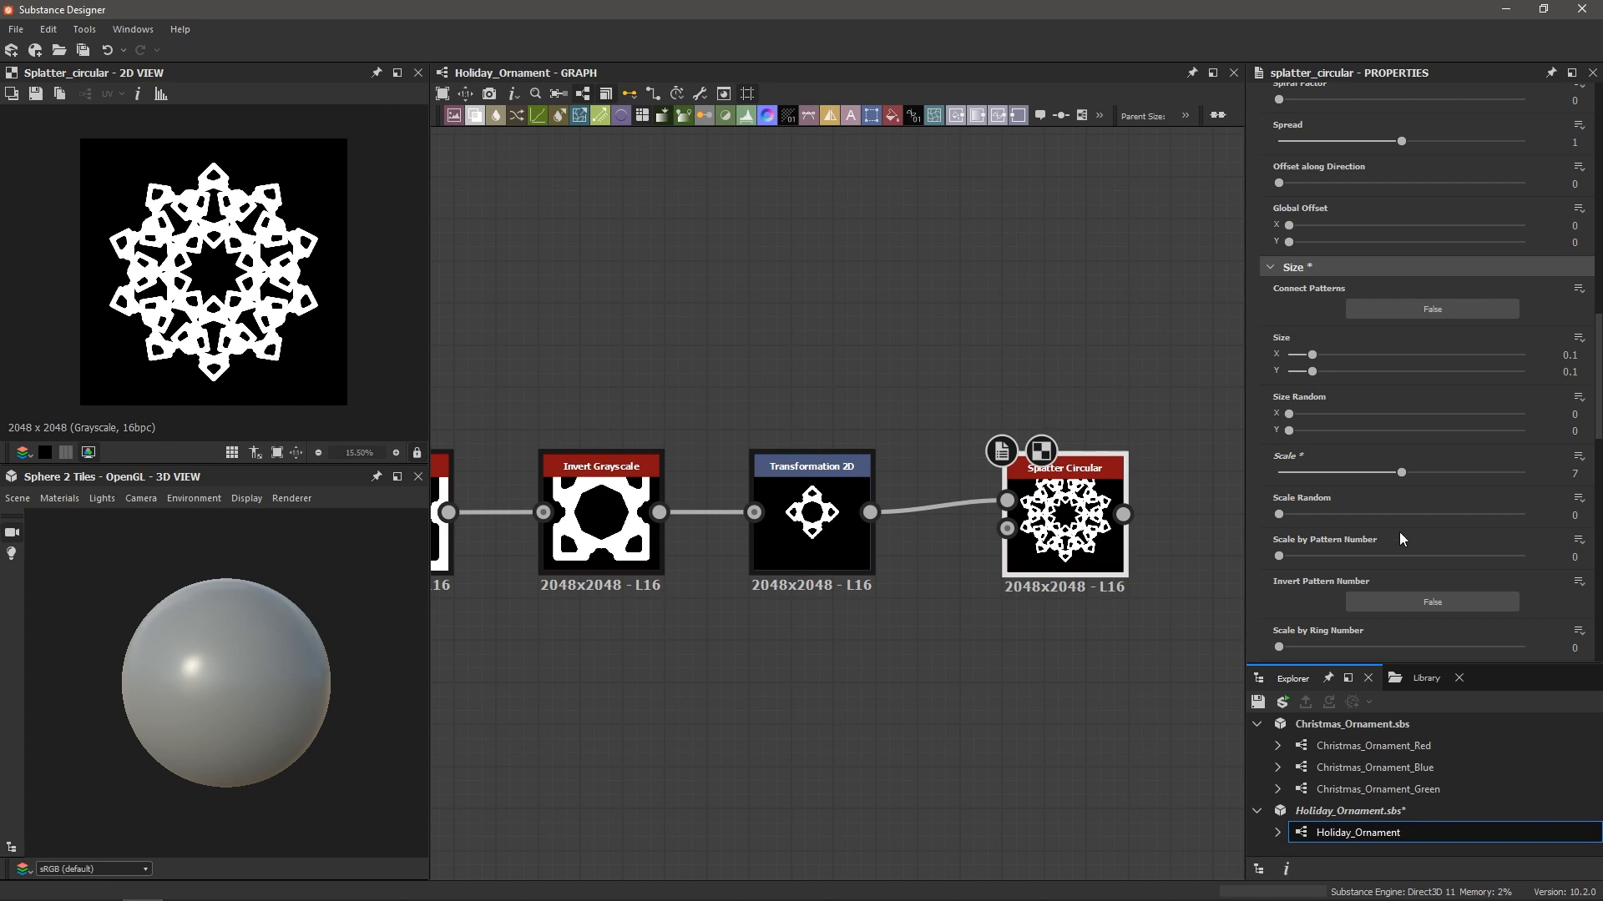
mouse_move(1399, 479)
mouse_down()
mouse_move(1356, 472)
mouse_move(1357, 489)
mouse_move(1473, 487)
mouse_move(1357, 492)
mouse_move(1411, 487)
mouse_move(1385, 489)
mouse_up()
scroll(1380, 524, up, 15)
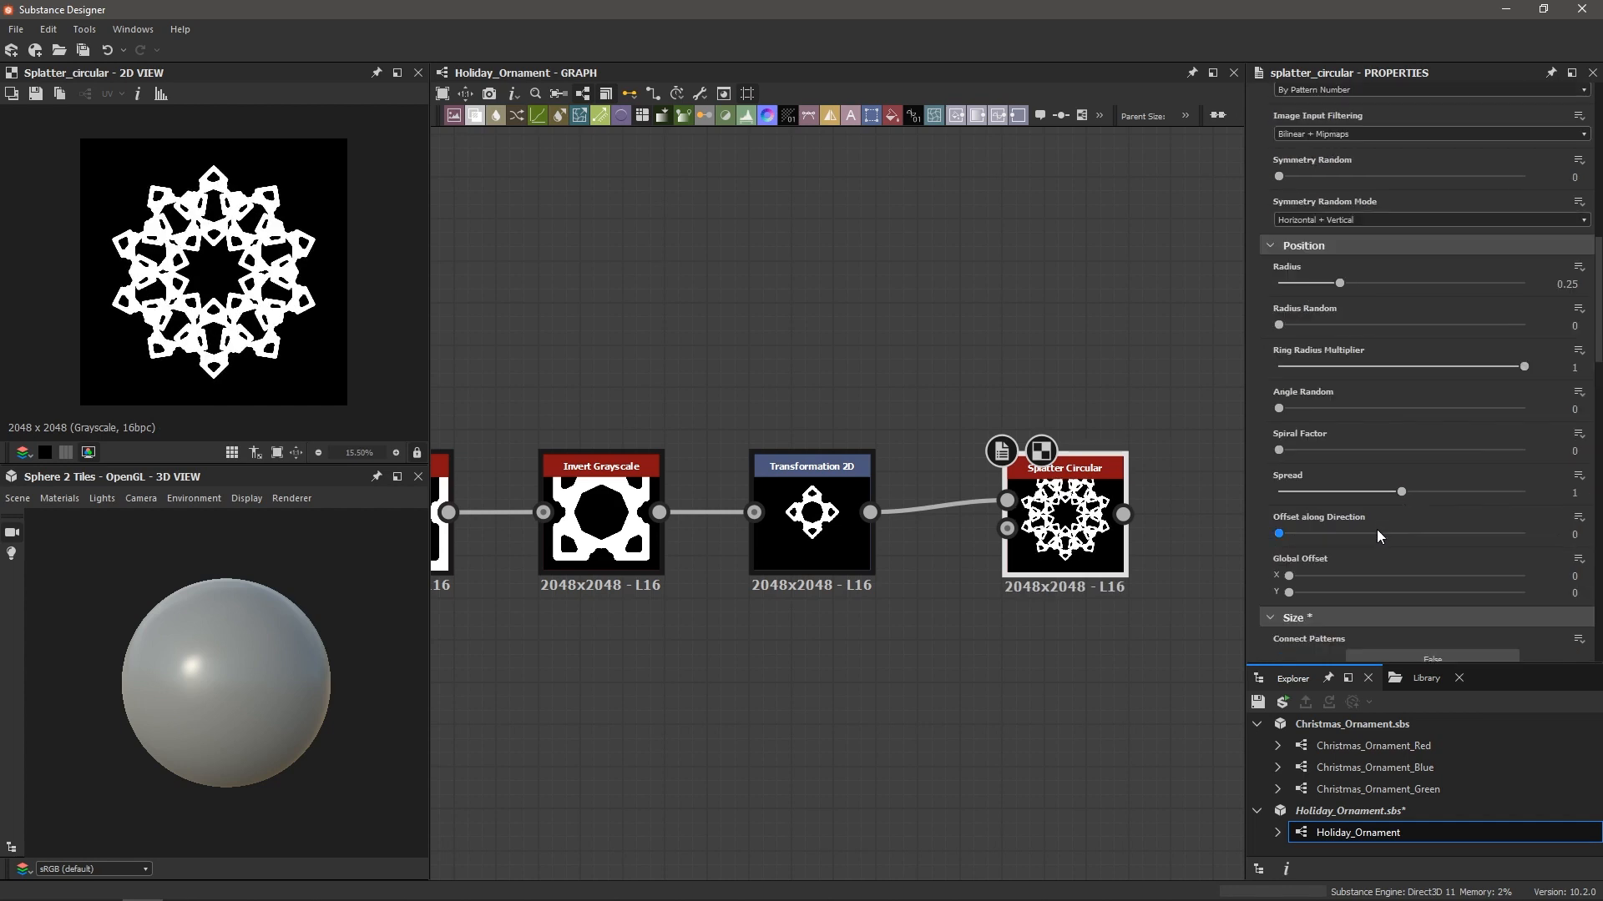
scroll(1375, 529, up, 3)
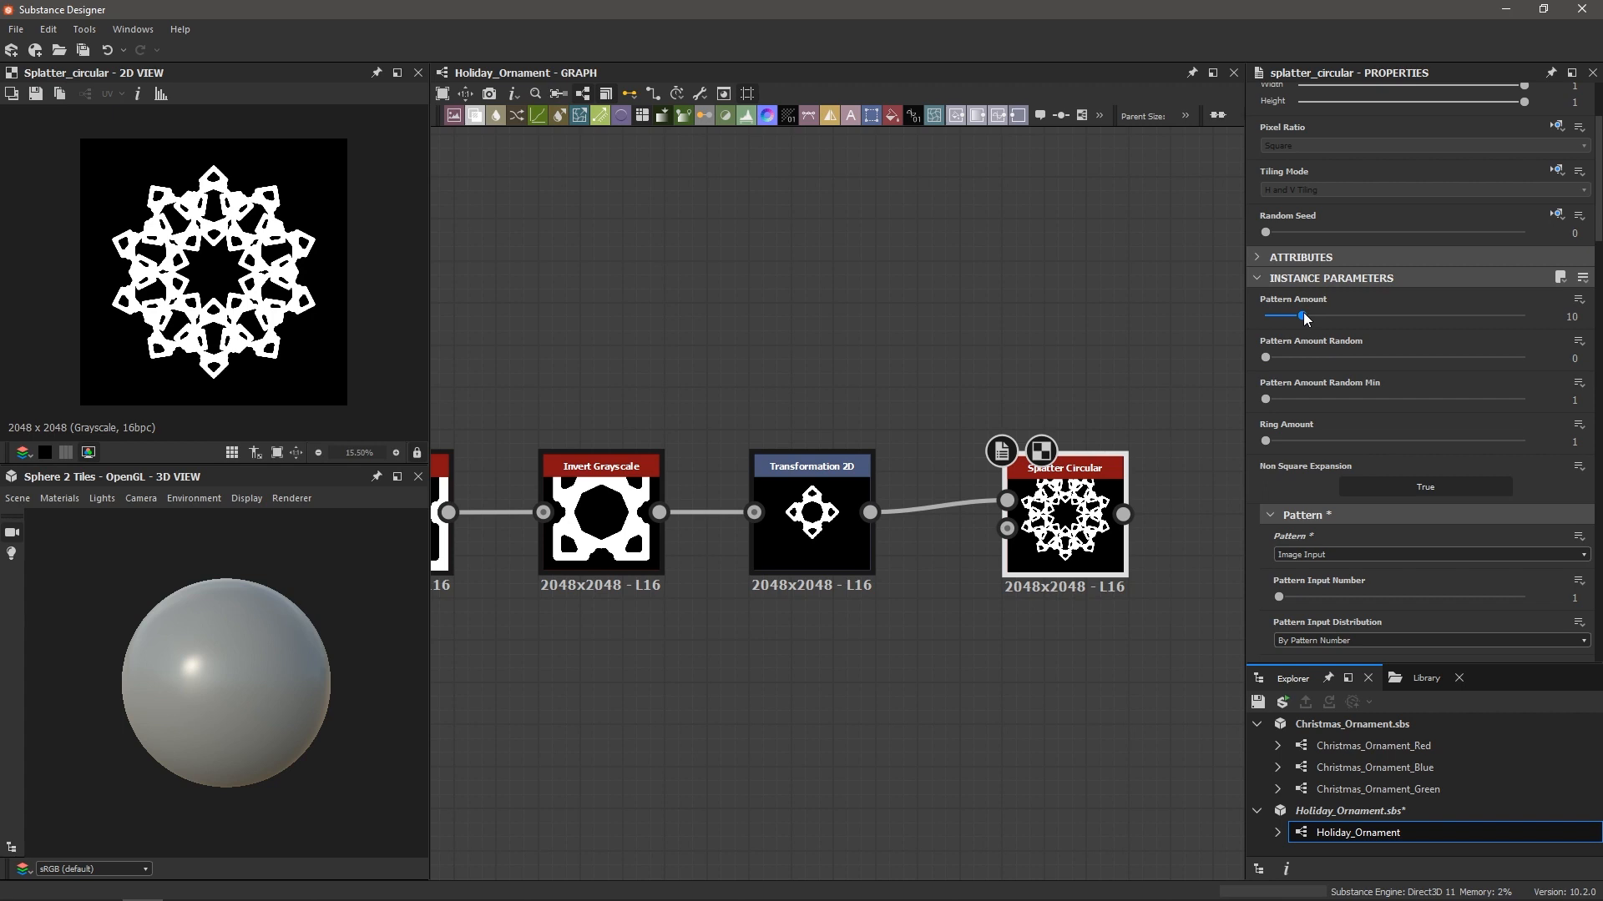
Lower Pattern Amount to 6, undo a Radius change to keep 0.25, and save Holiday_Ornament.sbs
mouse_move(1304, 323)
mouse_down()
mouse_move(1330, 323)
mouse_move(1286, 333)
mouse_up()
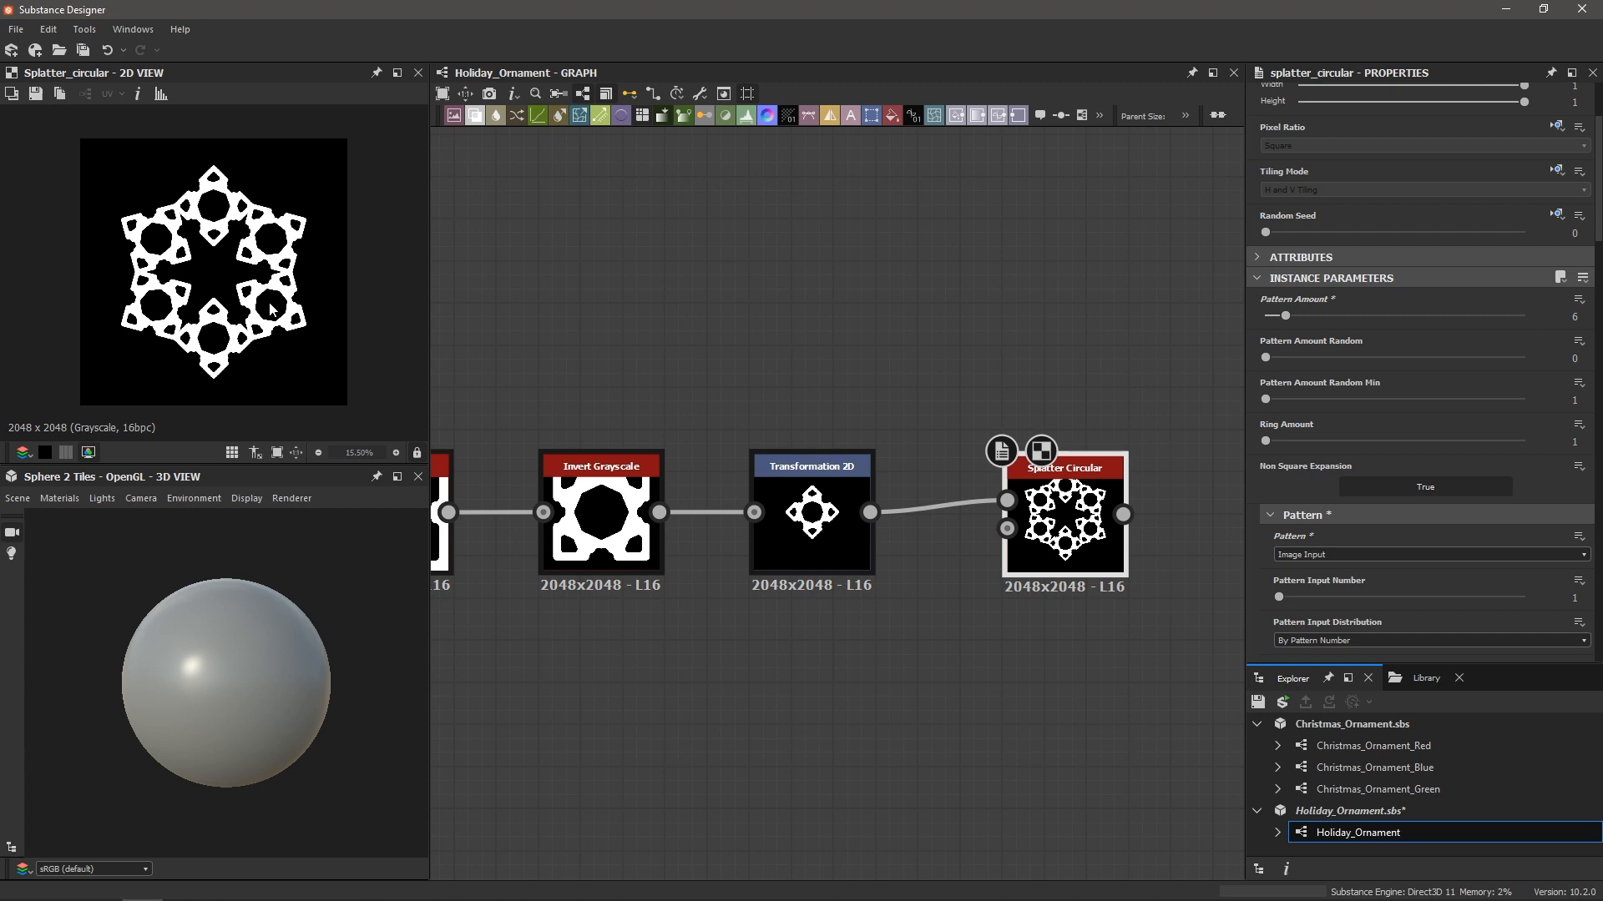
scroll(1339, 295, down, 10)
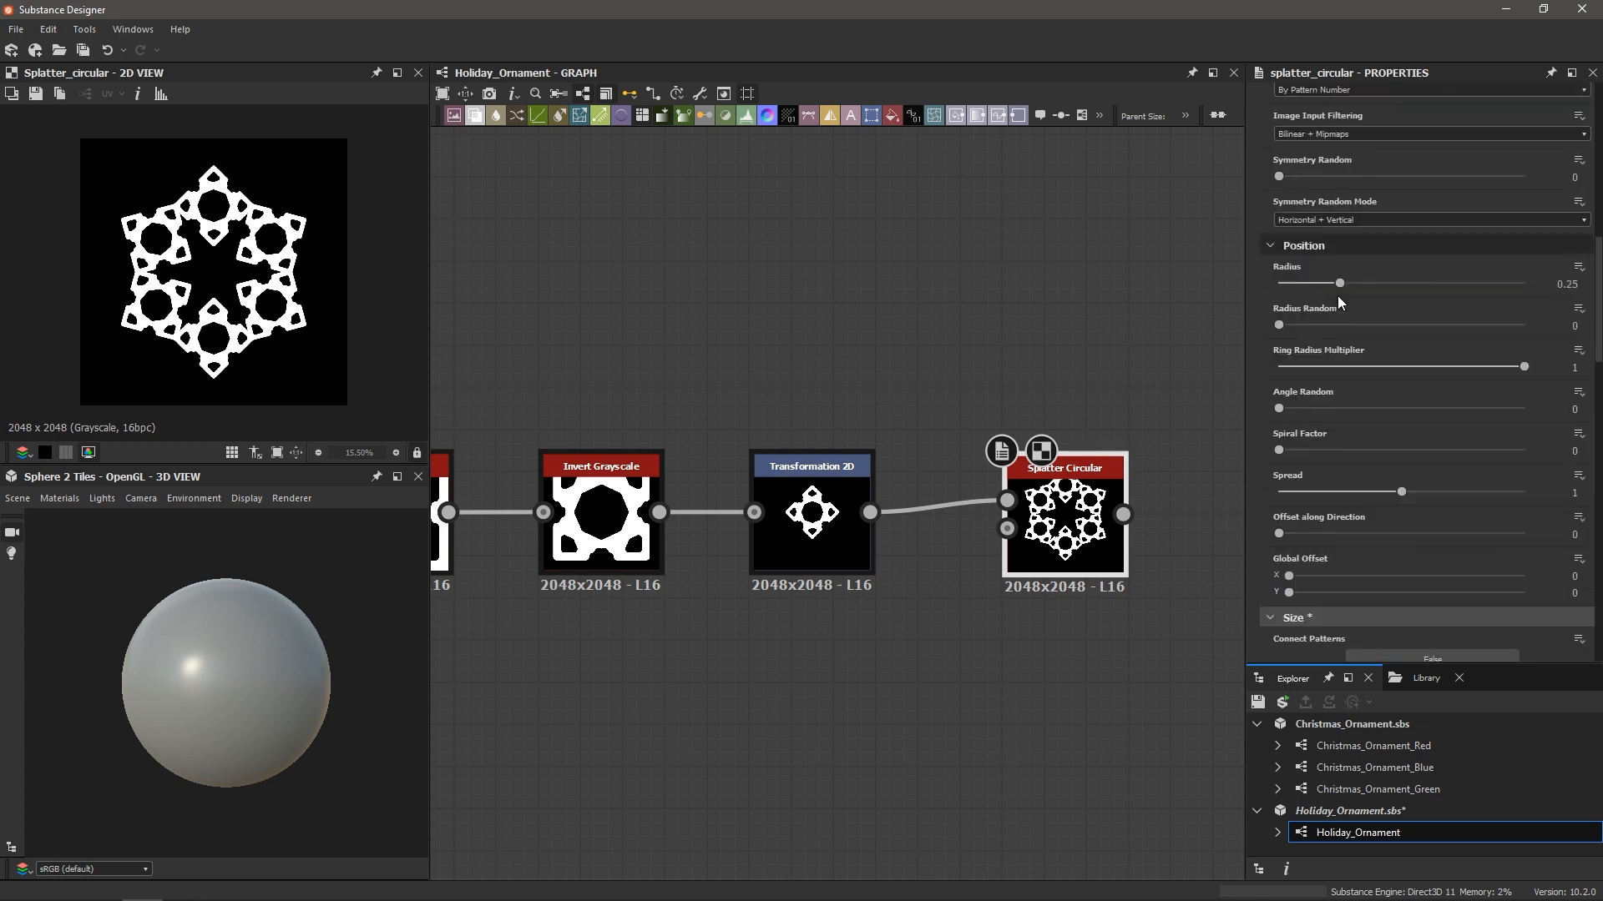
mouse_move(1341, 287)
mouse_down()
mouse_move(1308, 297)
mouse_move(1335, 299)
mouse_up()
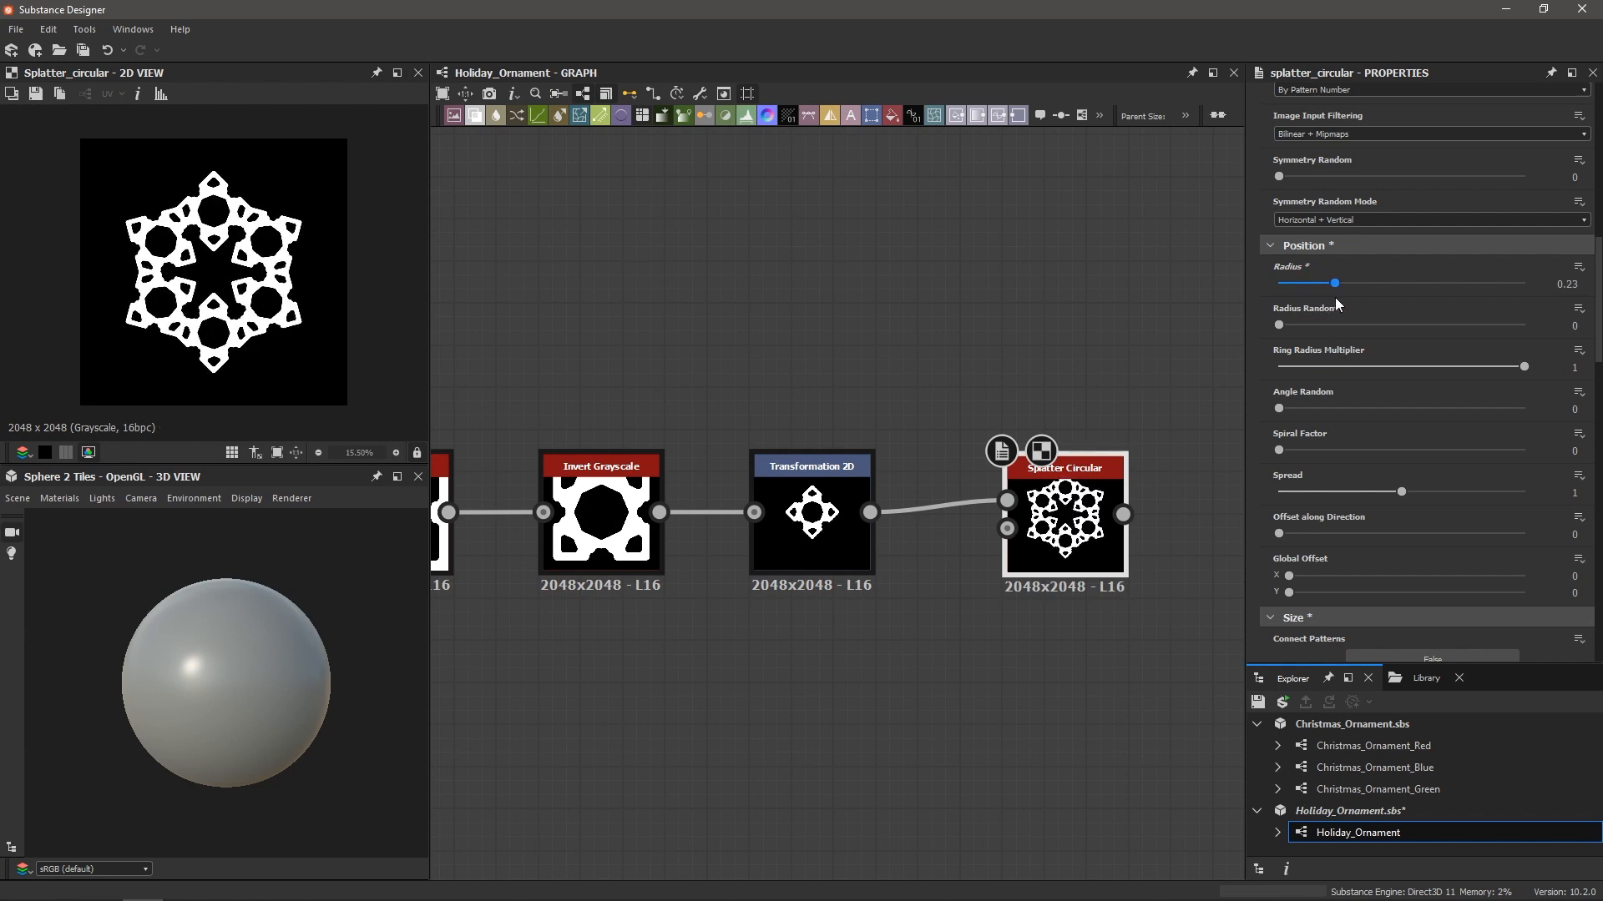
key(ctrl+z)
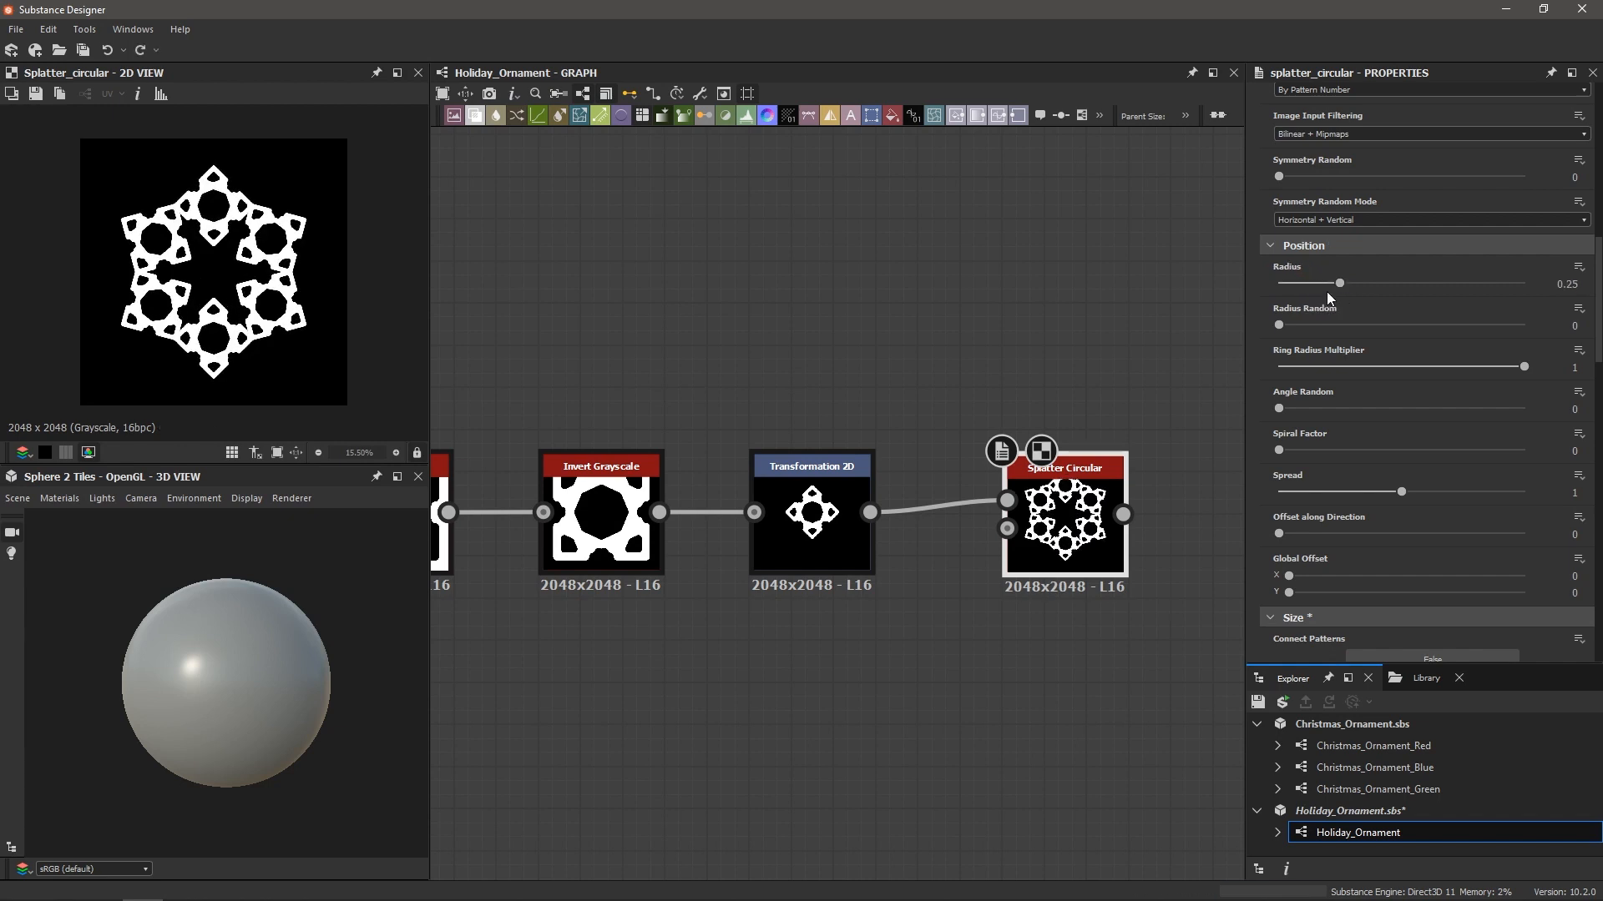
key(ctrl+s)
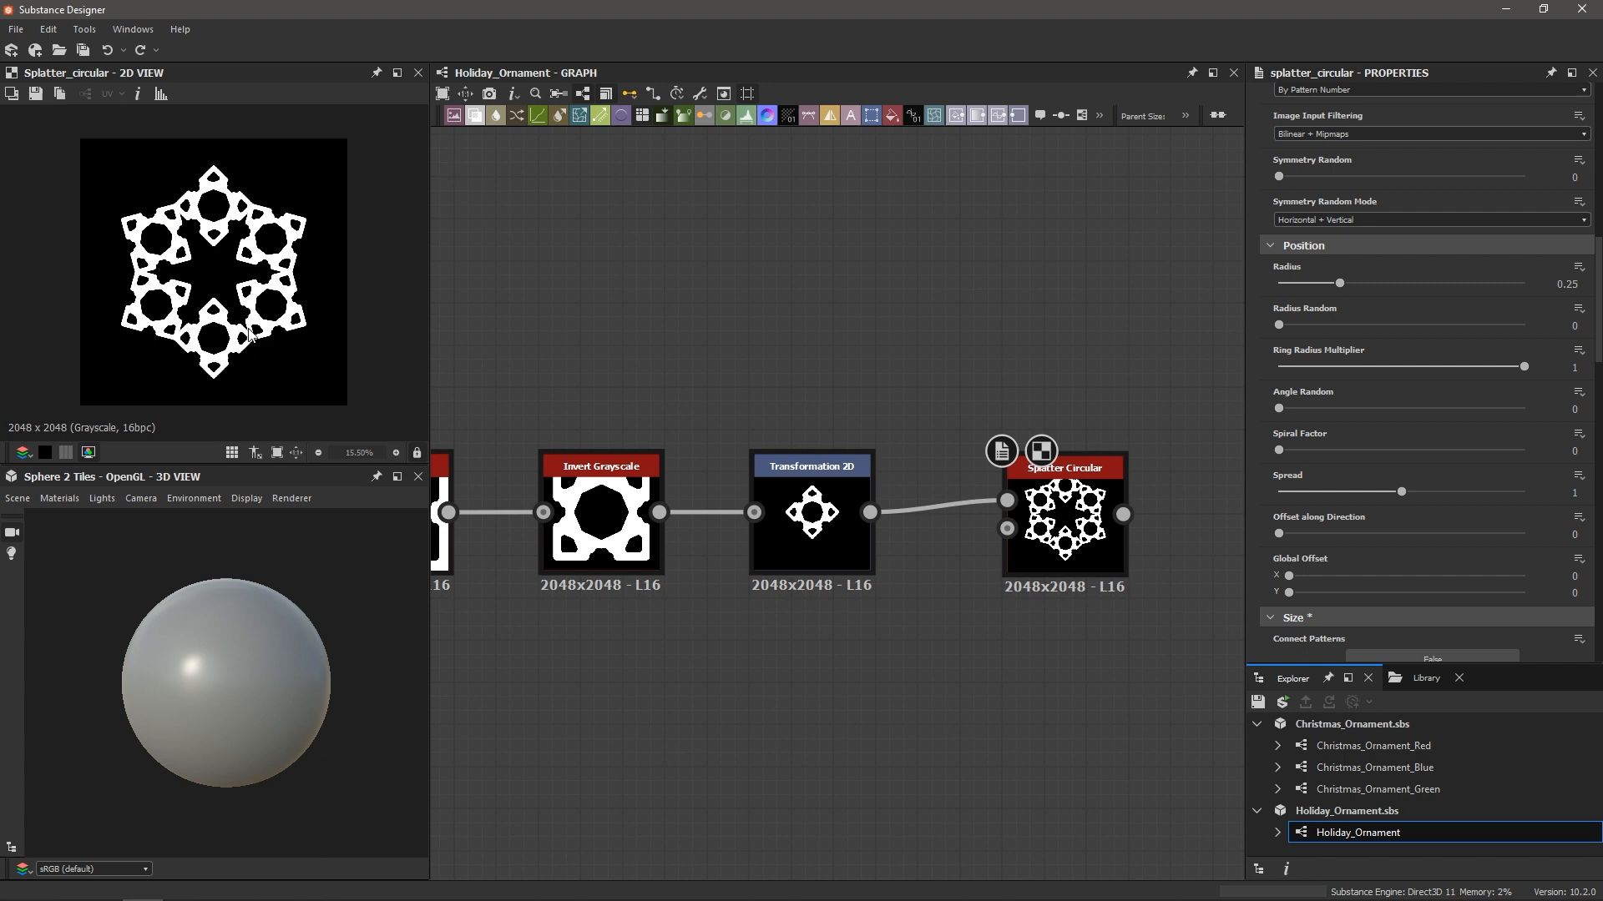
Add a new Shape node above the snowflake chain
scroll(703, 409, down, 6)
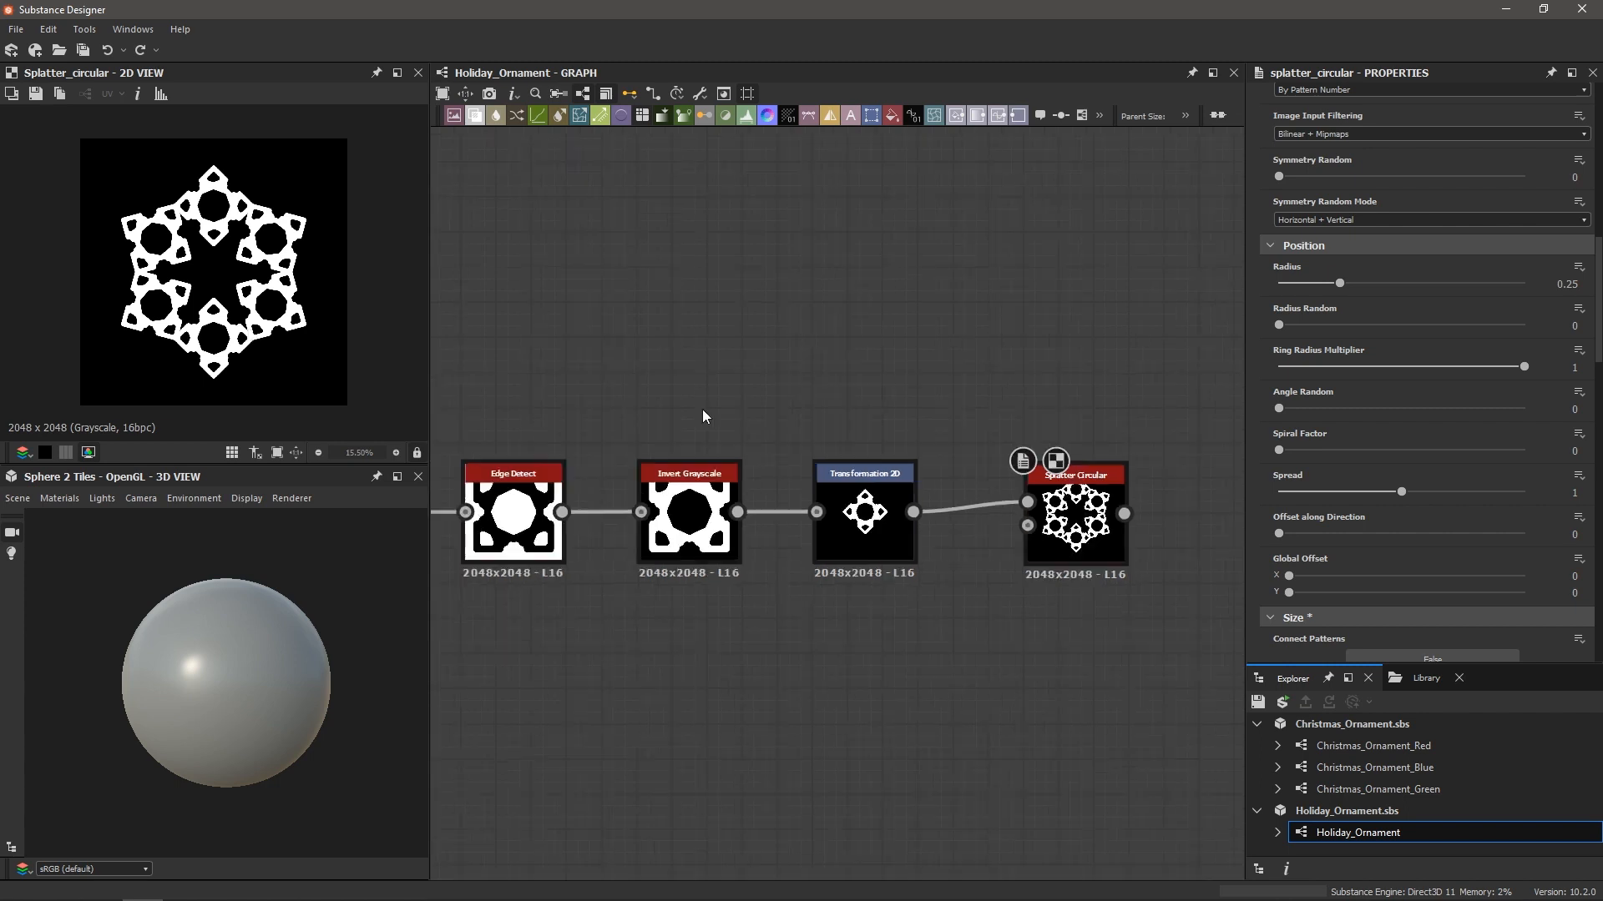
middle_drag(732, 344, 737, 361)
key(space)
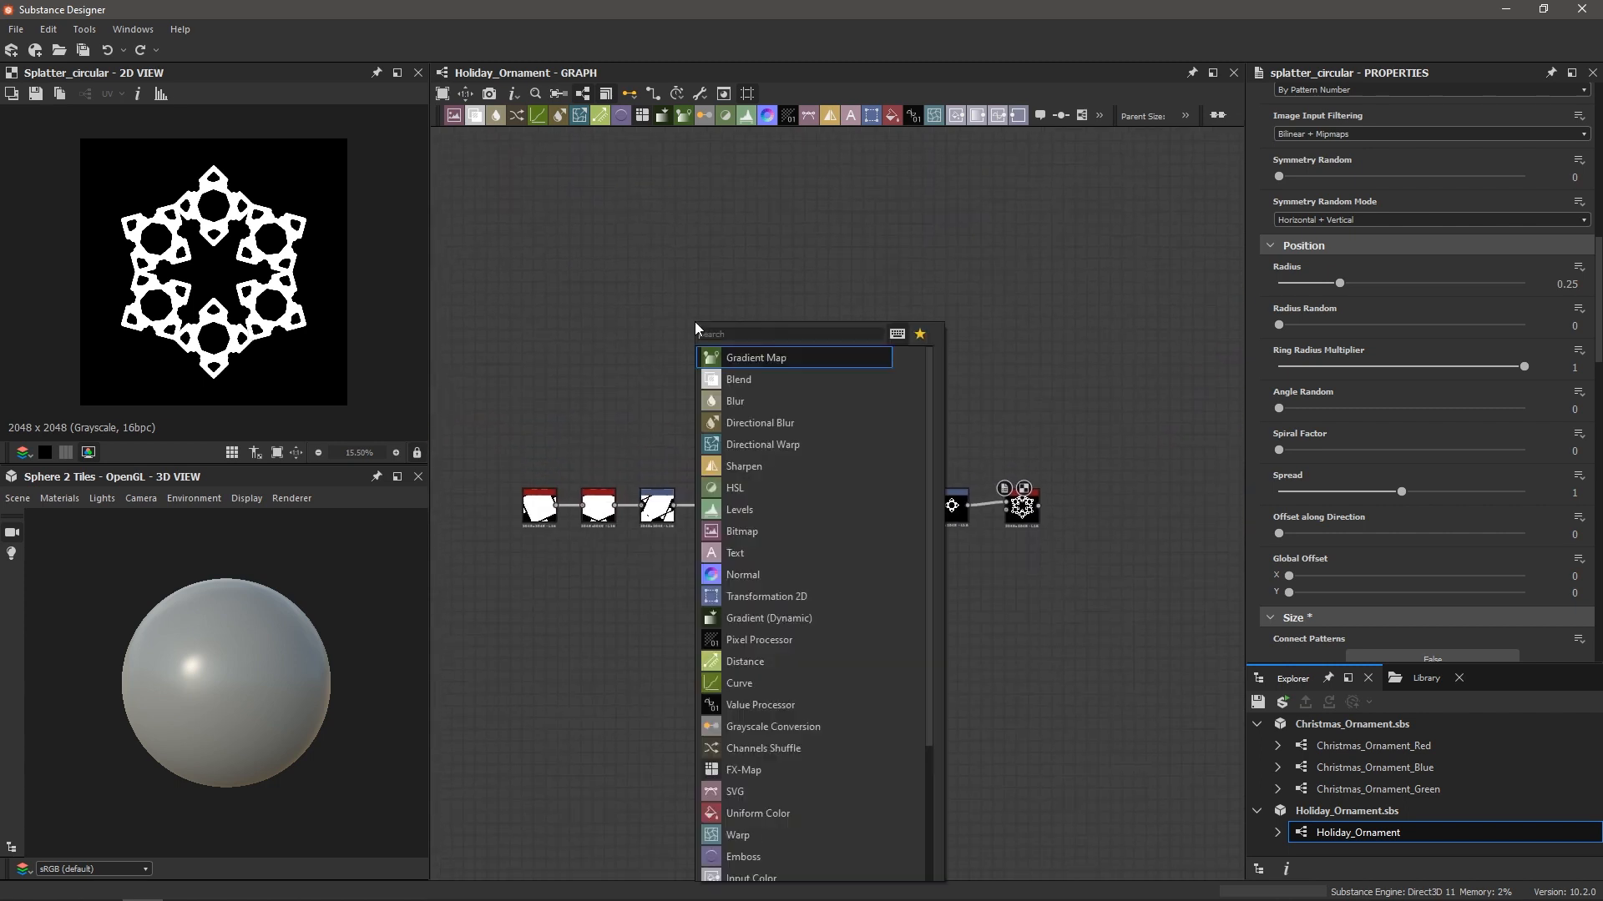
text(shape)
key(Return)
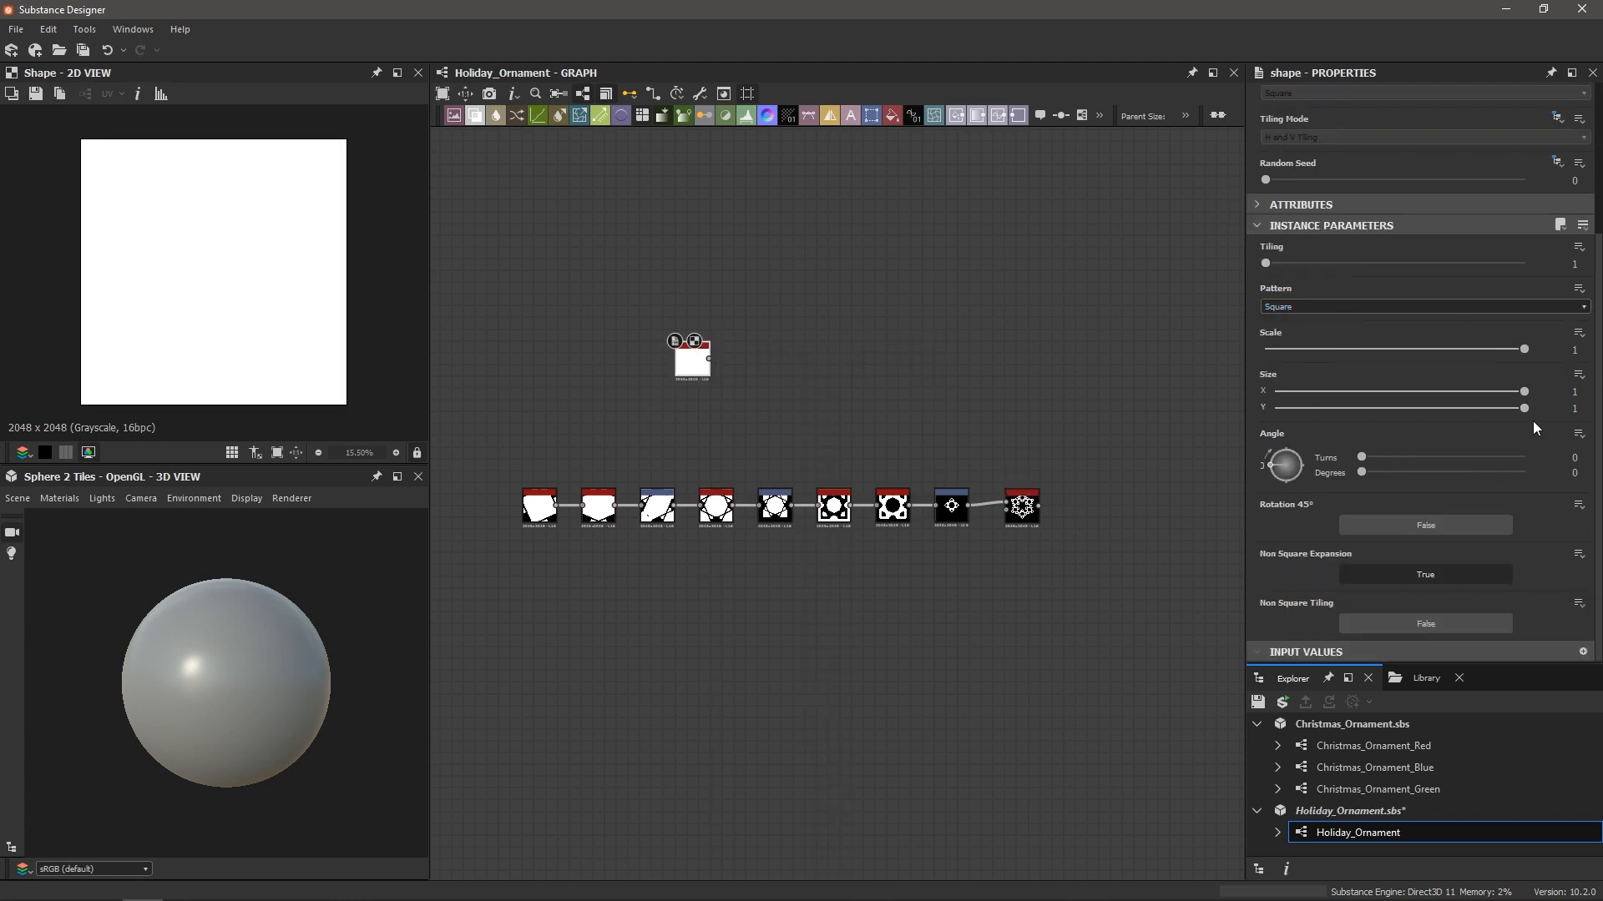
Make the Shape a thin diagonal bar: Size X 0.04, tilted Angle, Size Y about 1.11
drag(1524, 391, 1288, 404)
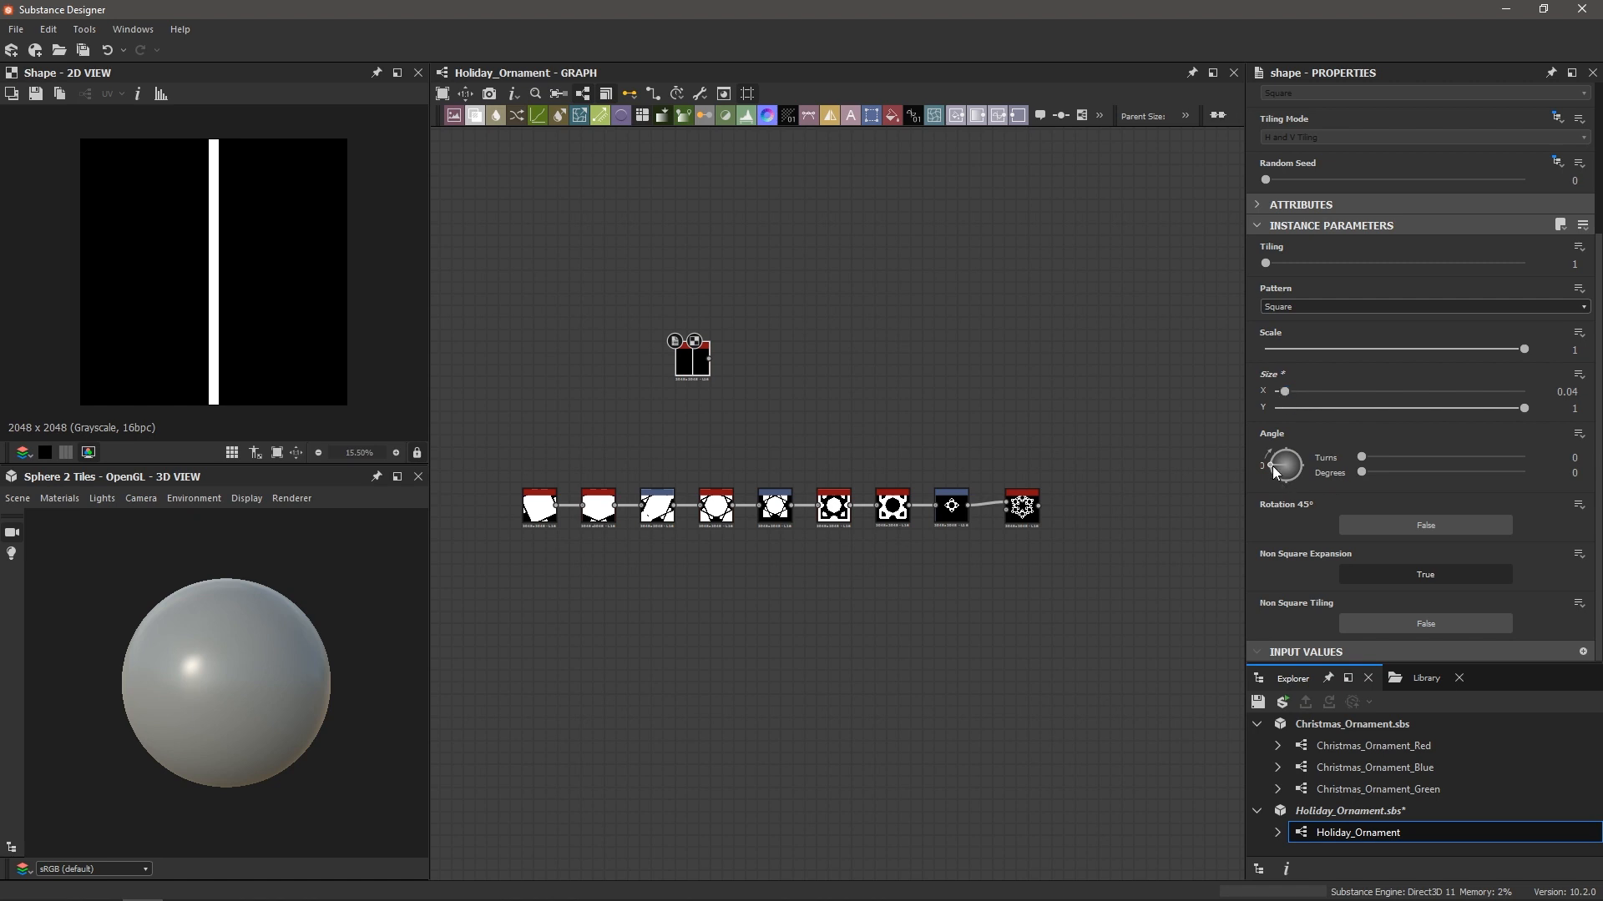
drag(1271, 469, 1306, 451)
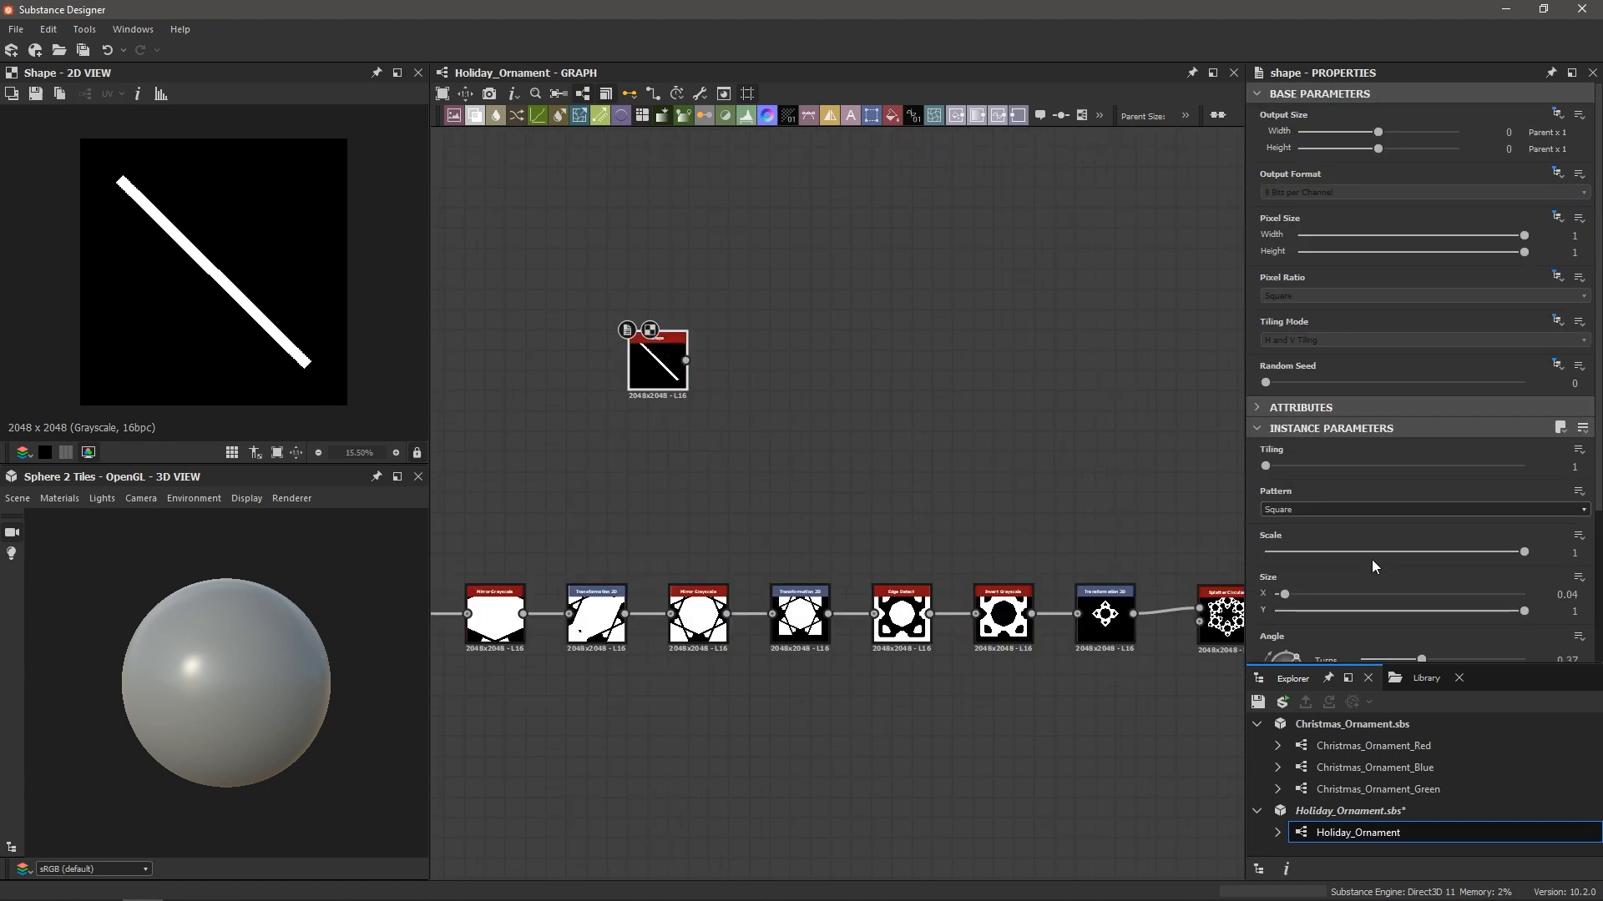
click(1550, 611)
key(Return)
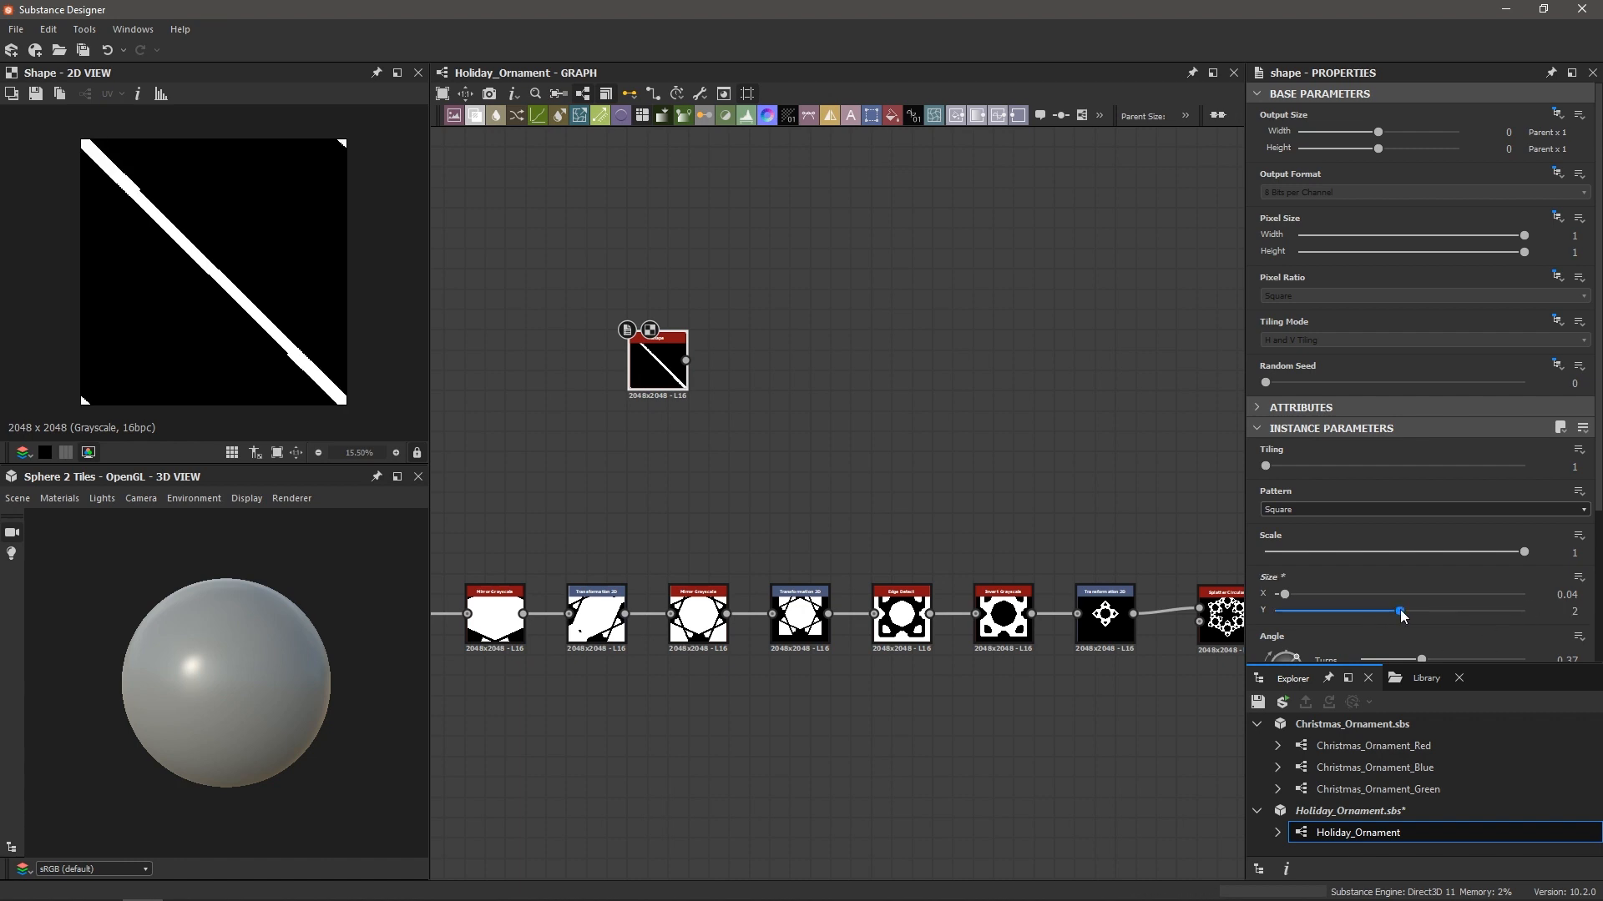
drag(1400, 611, 1343, 620)
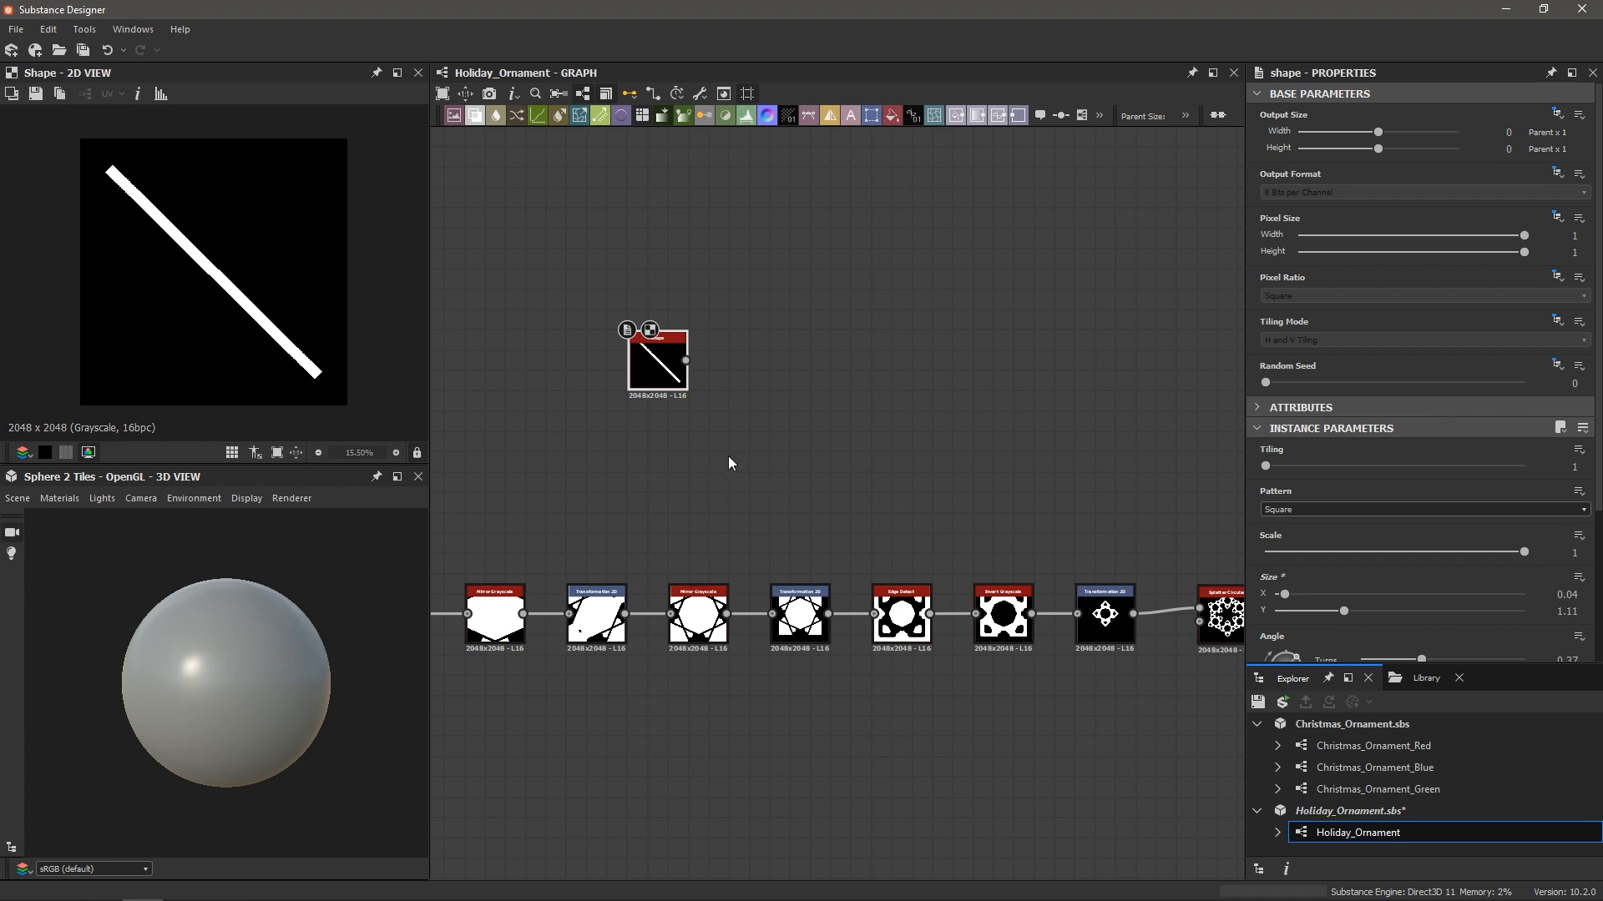
key(space)
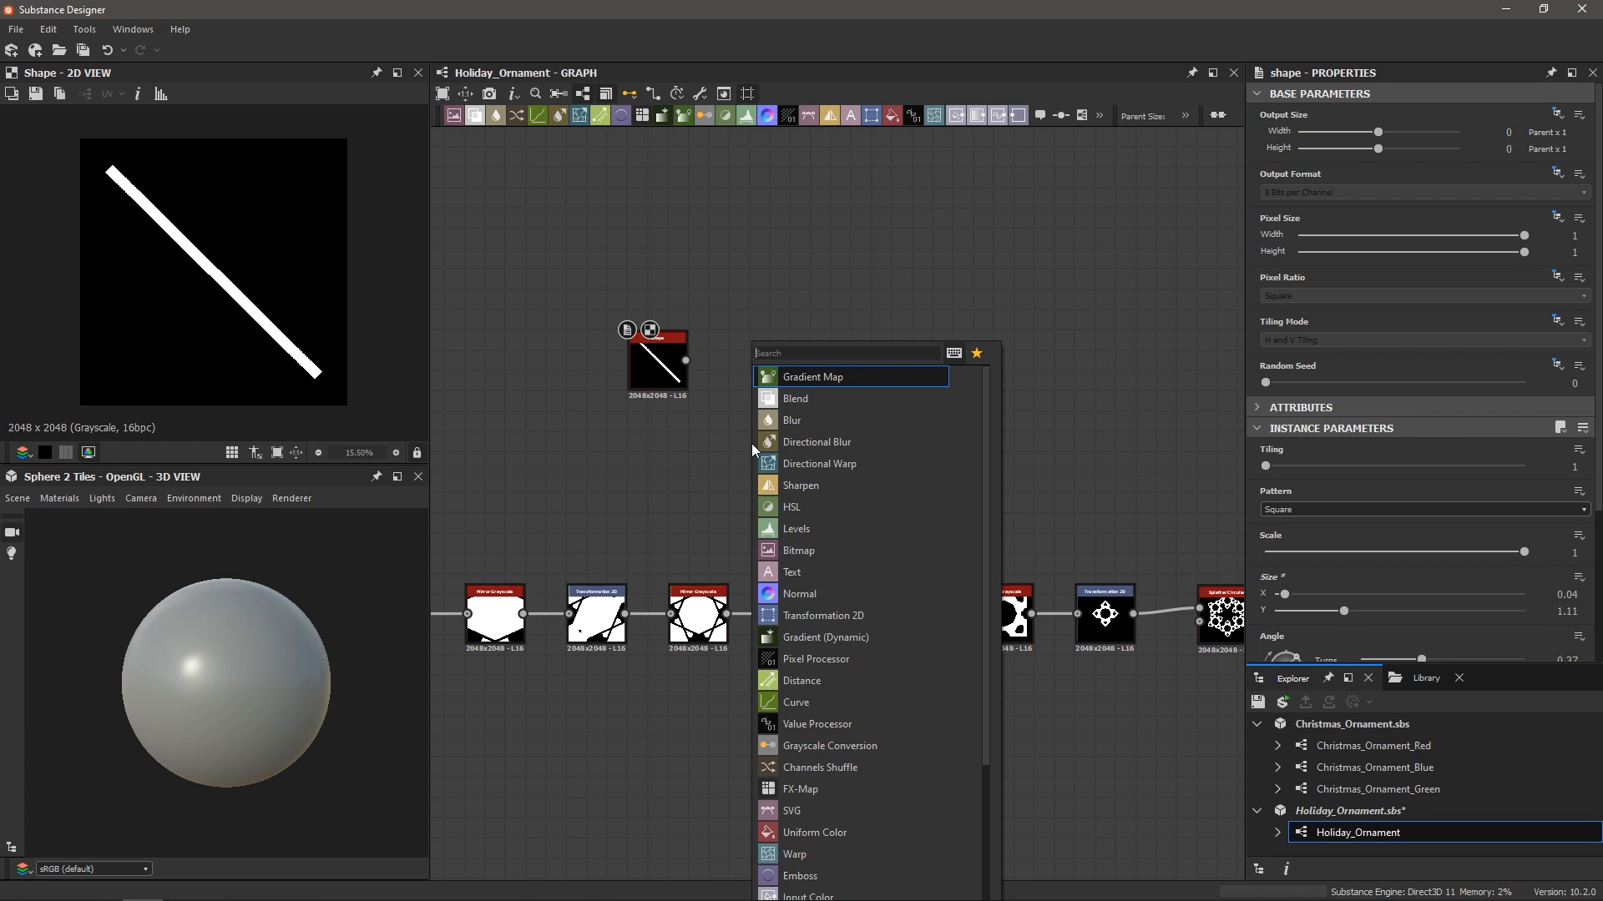
Add a second Shape node narrowed into a thin vertical bar
text(shape)
key(Return)
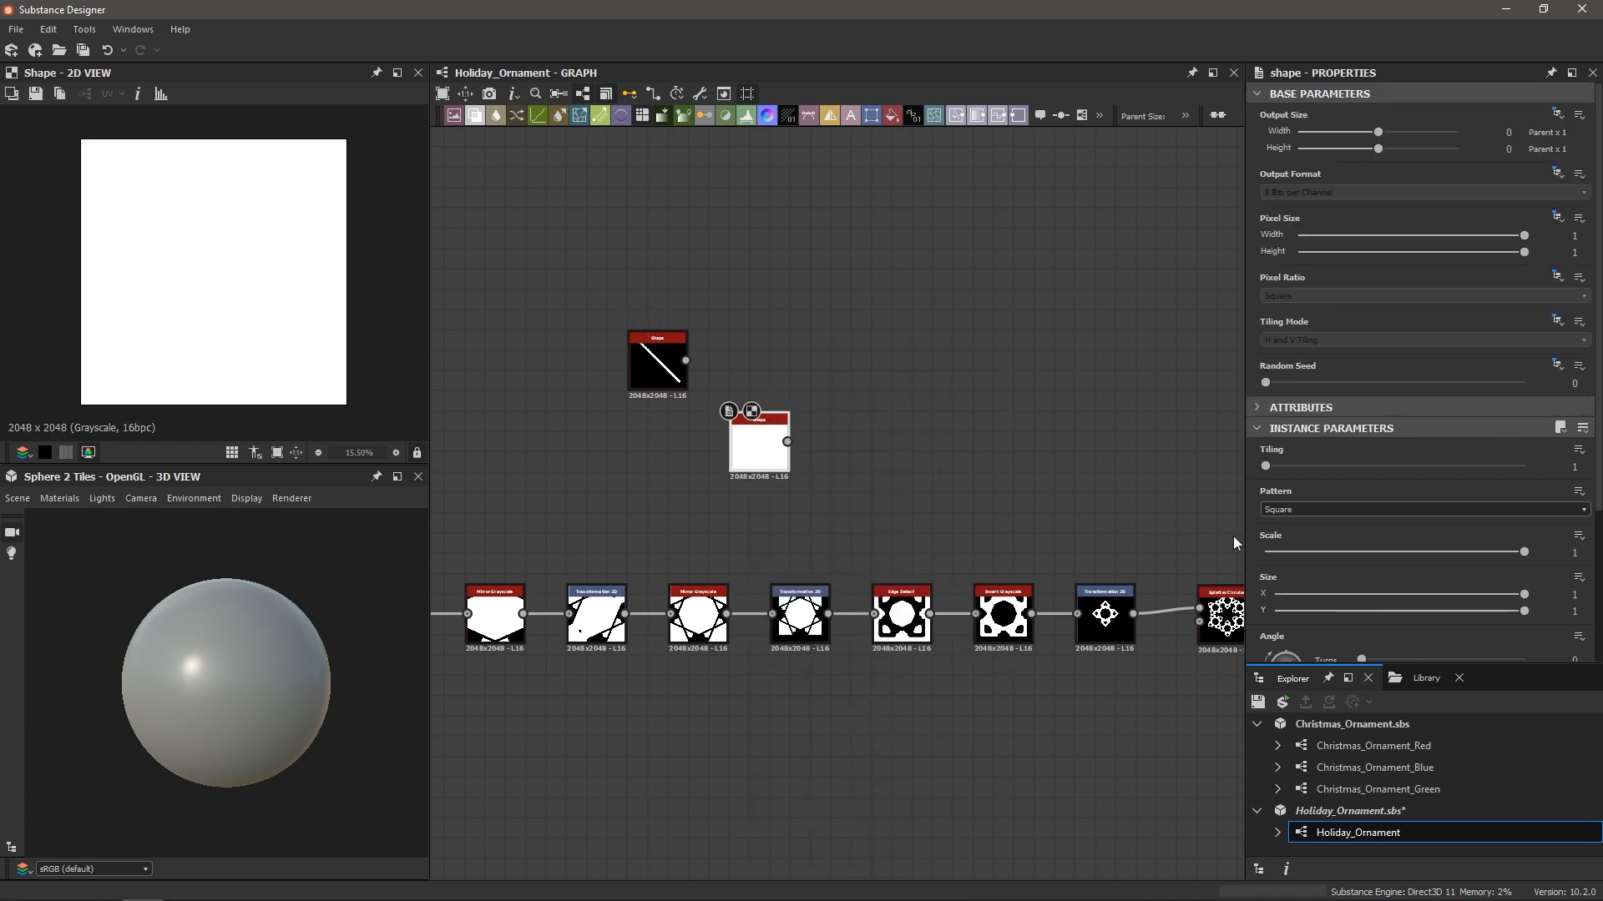
drag(1524, 594, 1285, 597)
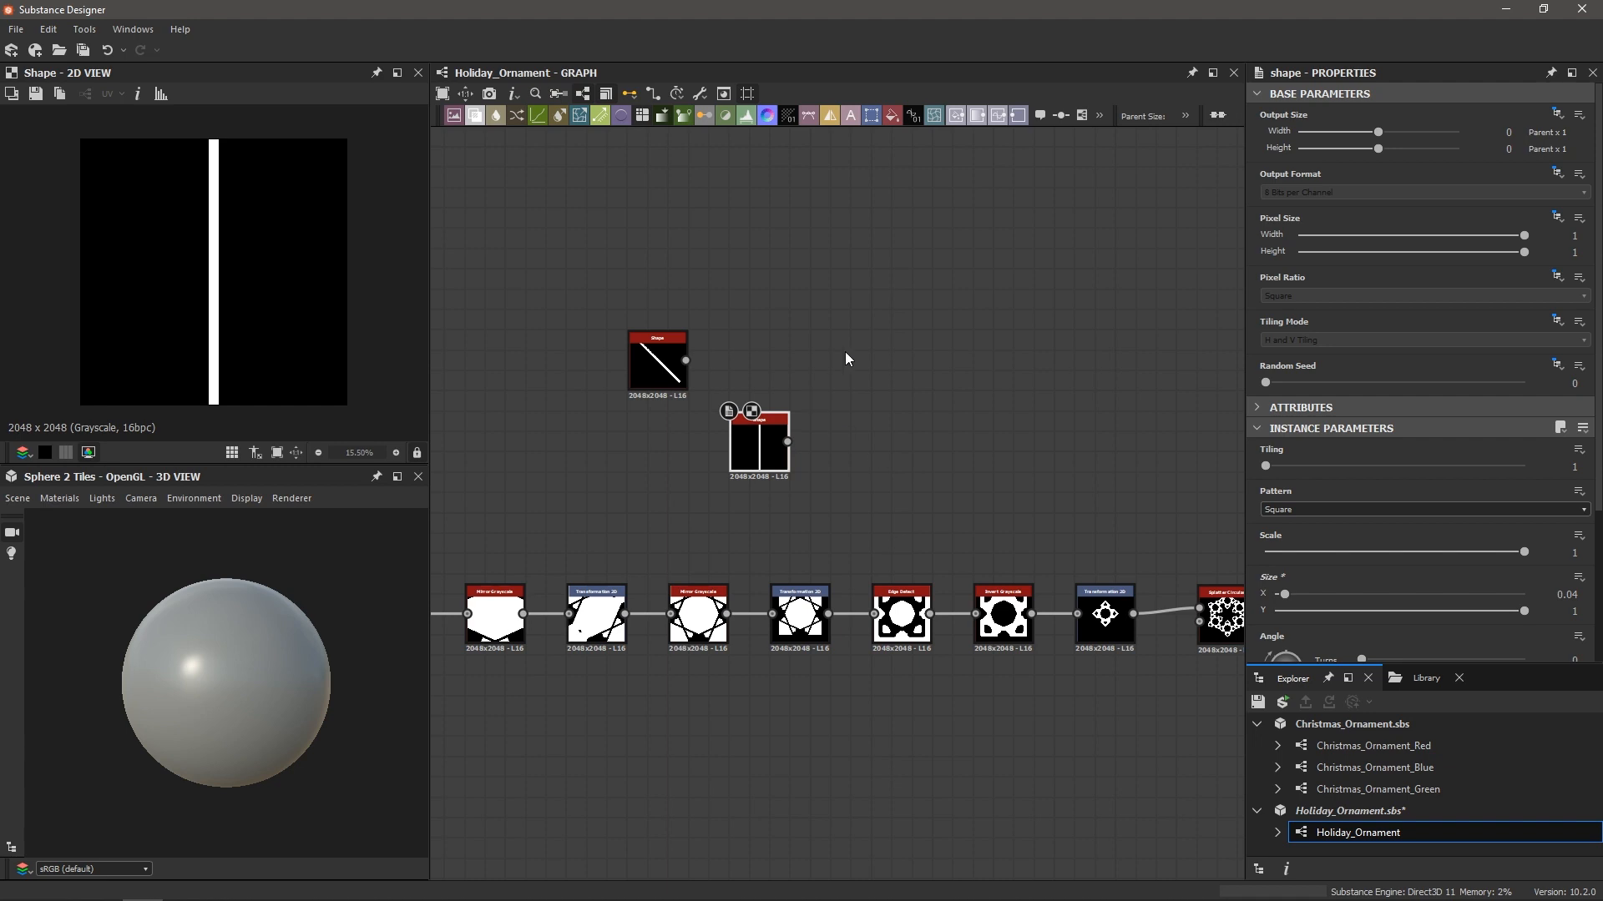
Combine the diagonal and vertical bars in a Blend node using Add (Linear Dodge)
click(828, 318)
key(space)
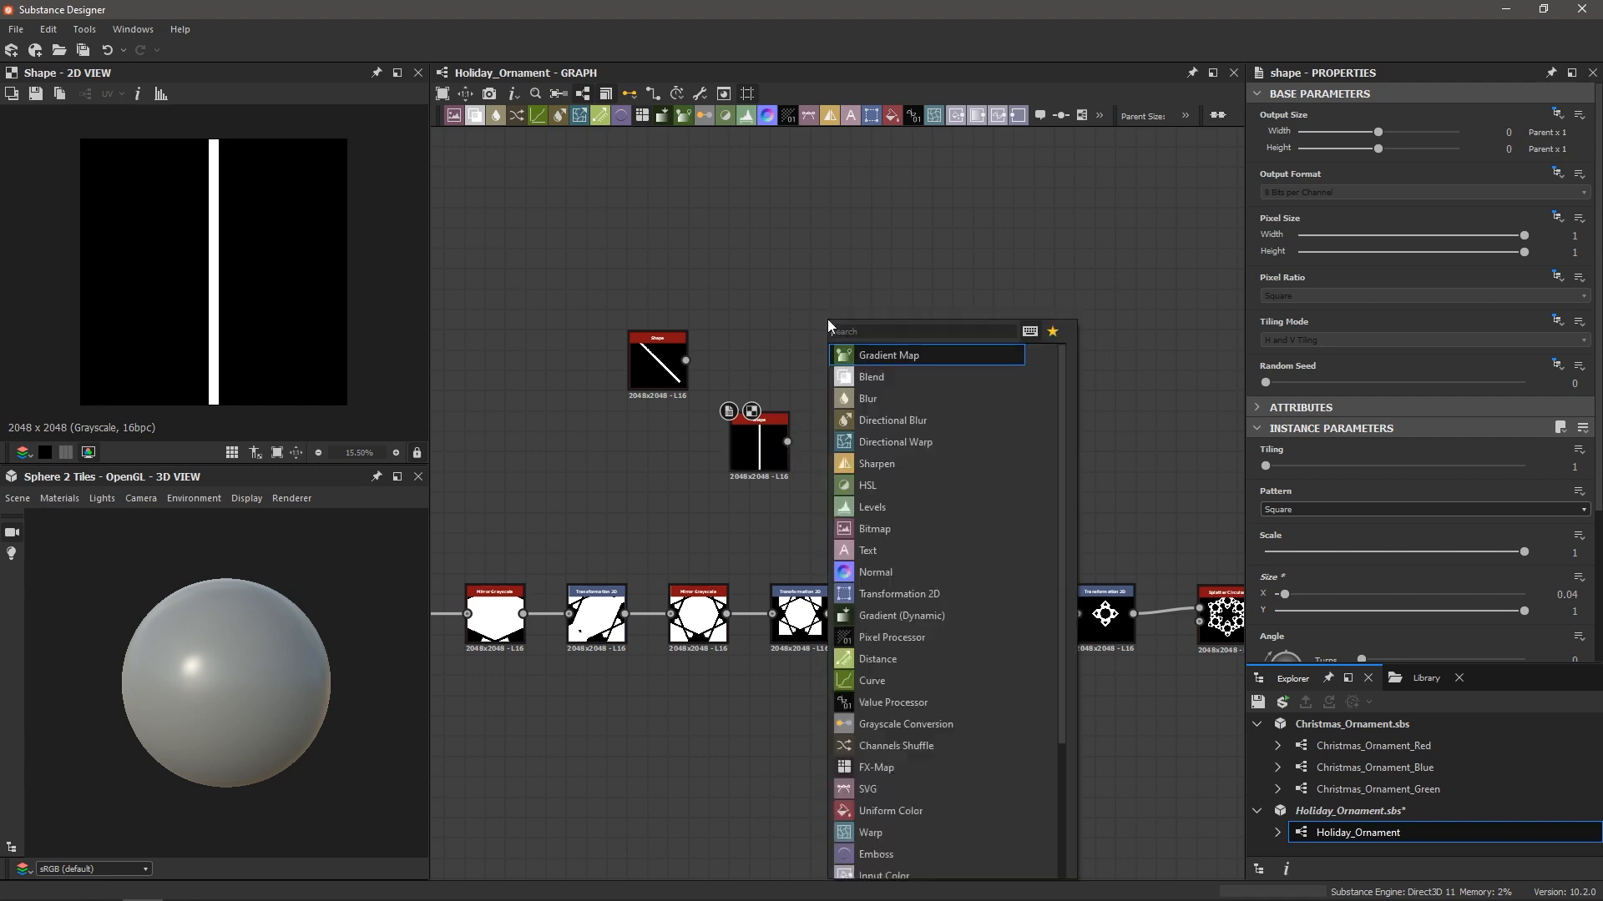
text(blend)
key(Return)
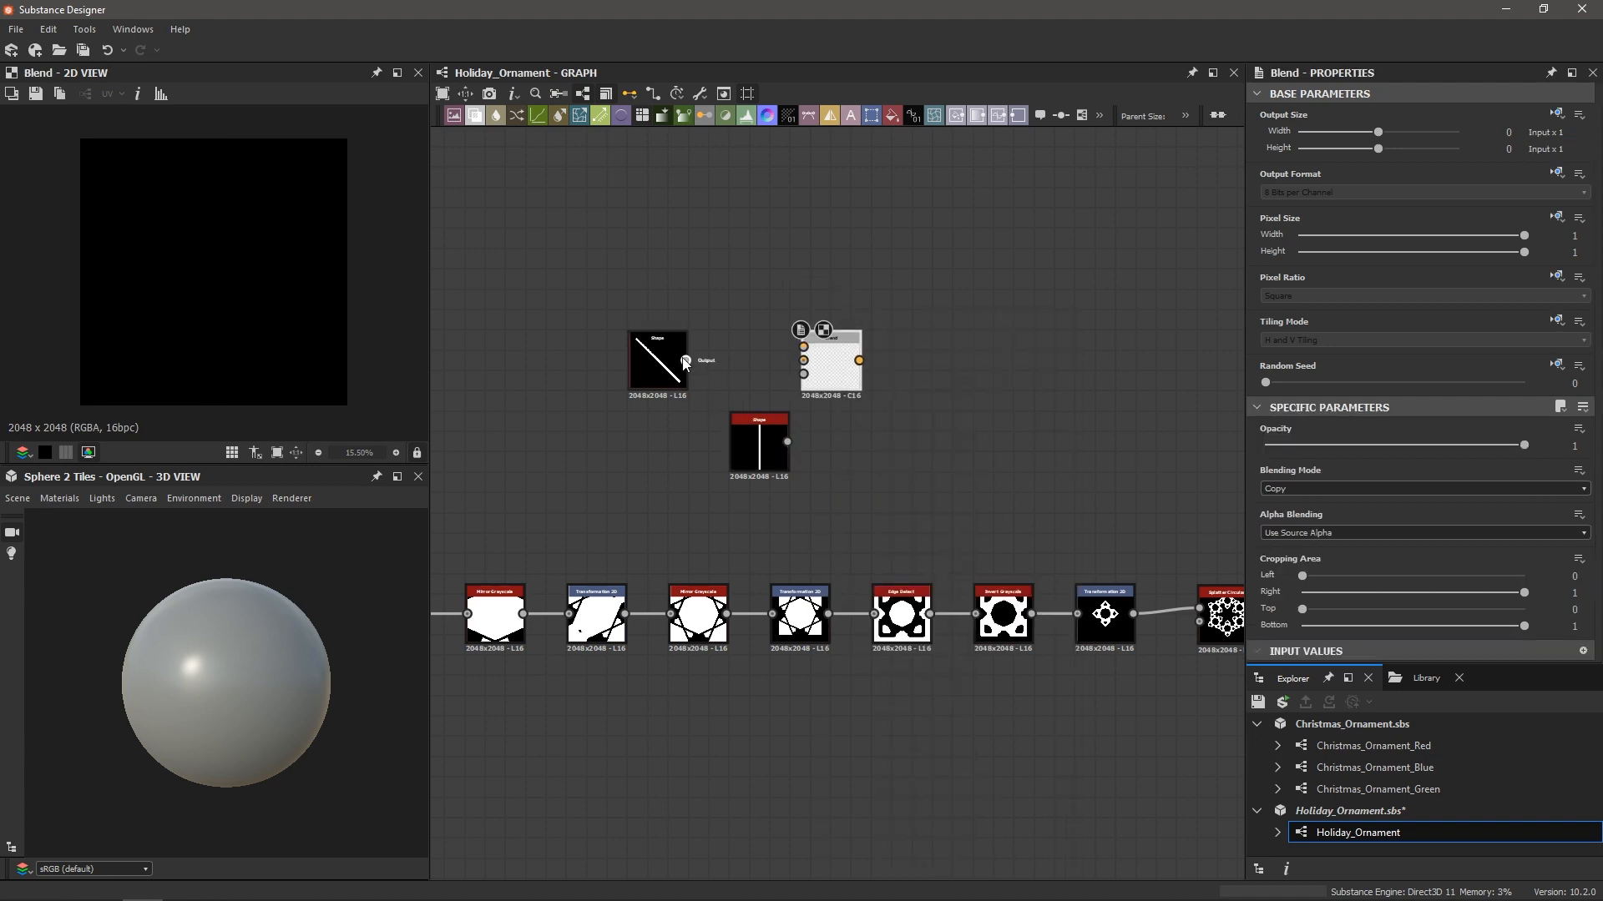
drag(685, 361, 803, 347)
scroll(826, 343, up, 2)
drag(780, 480, 805, 364)
click(829, 368)
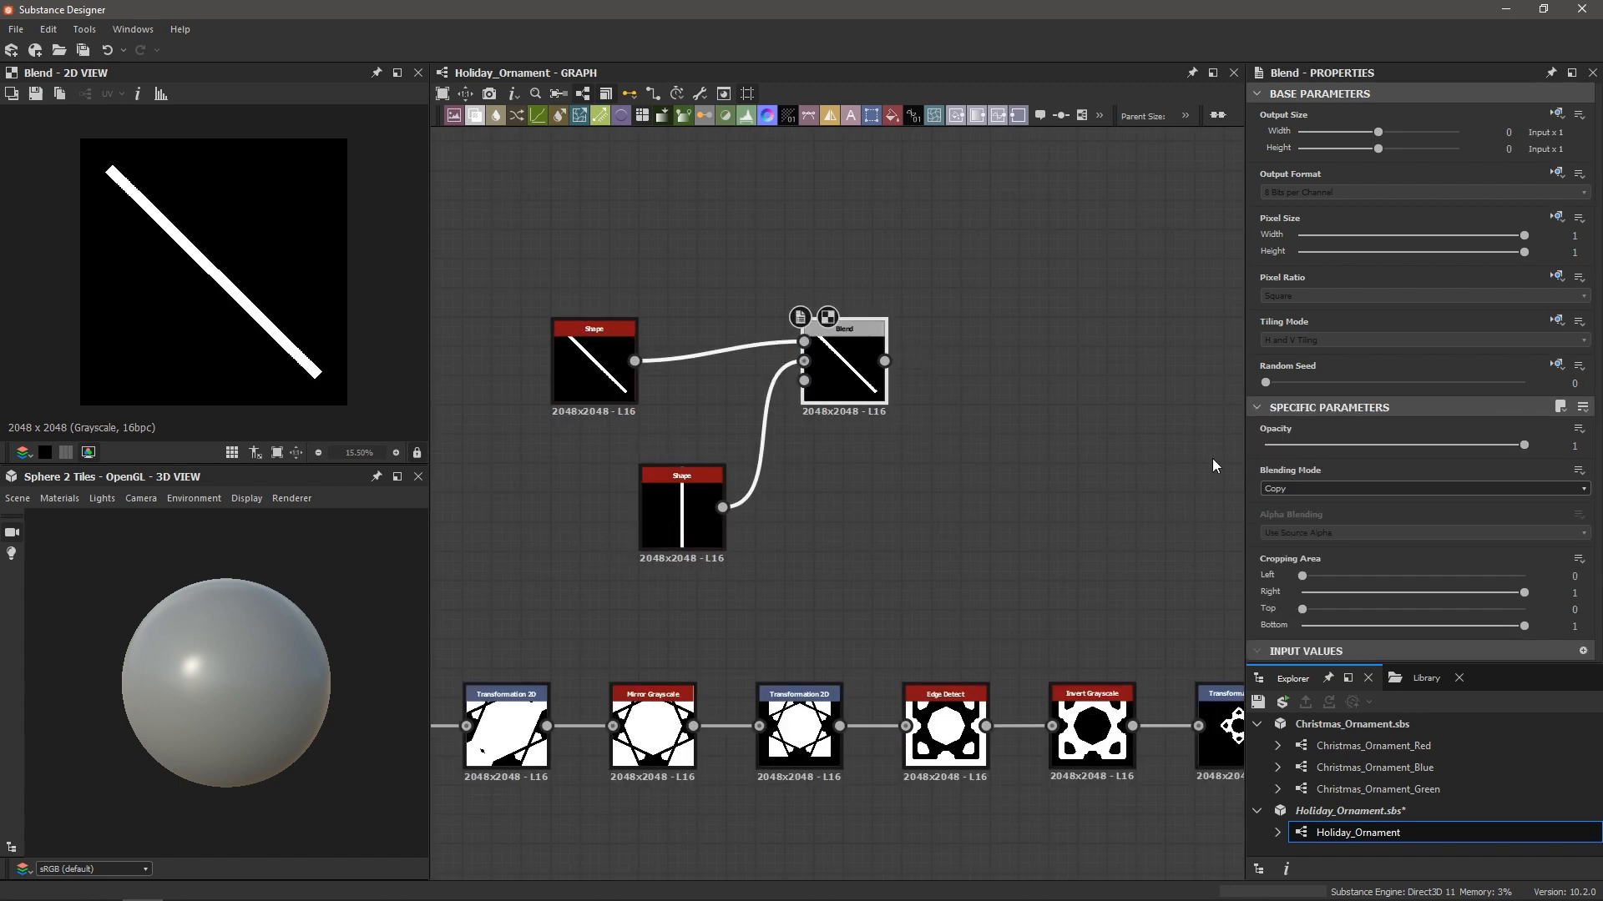
click(1295, 491)
click(1296, 520)
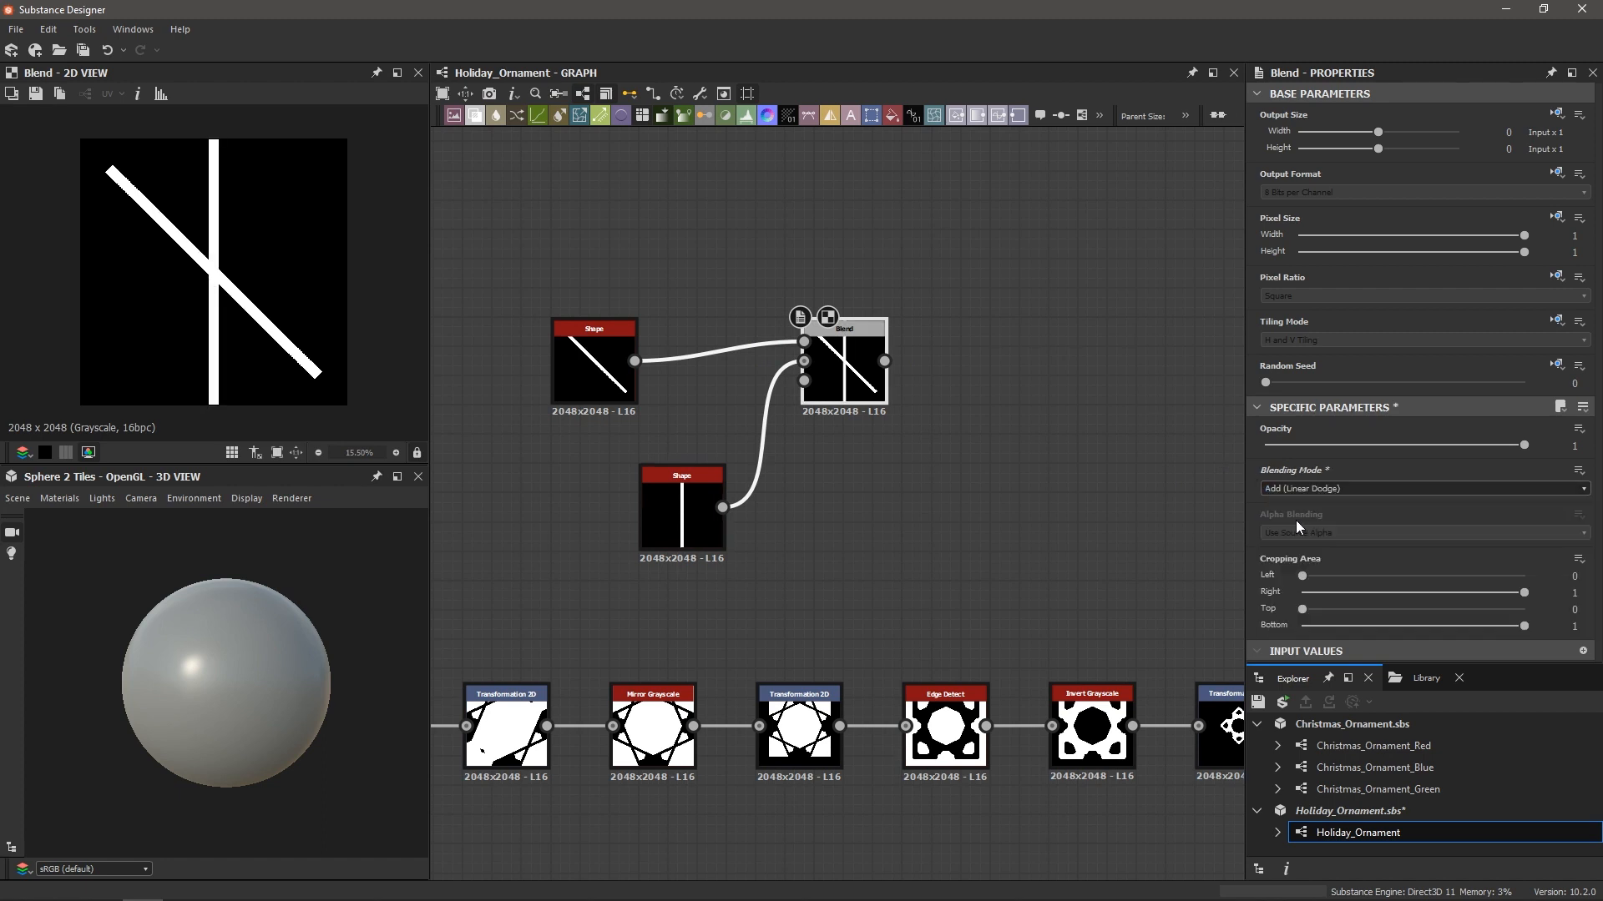
scroll(251, 313, down, 2)
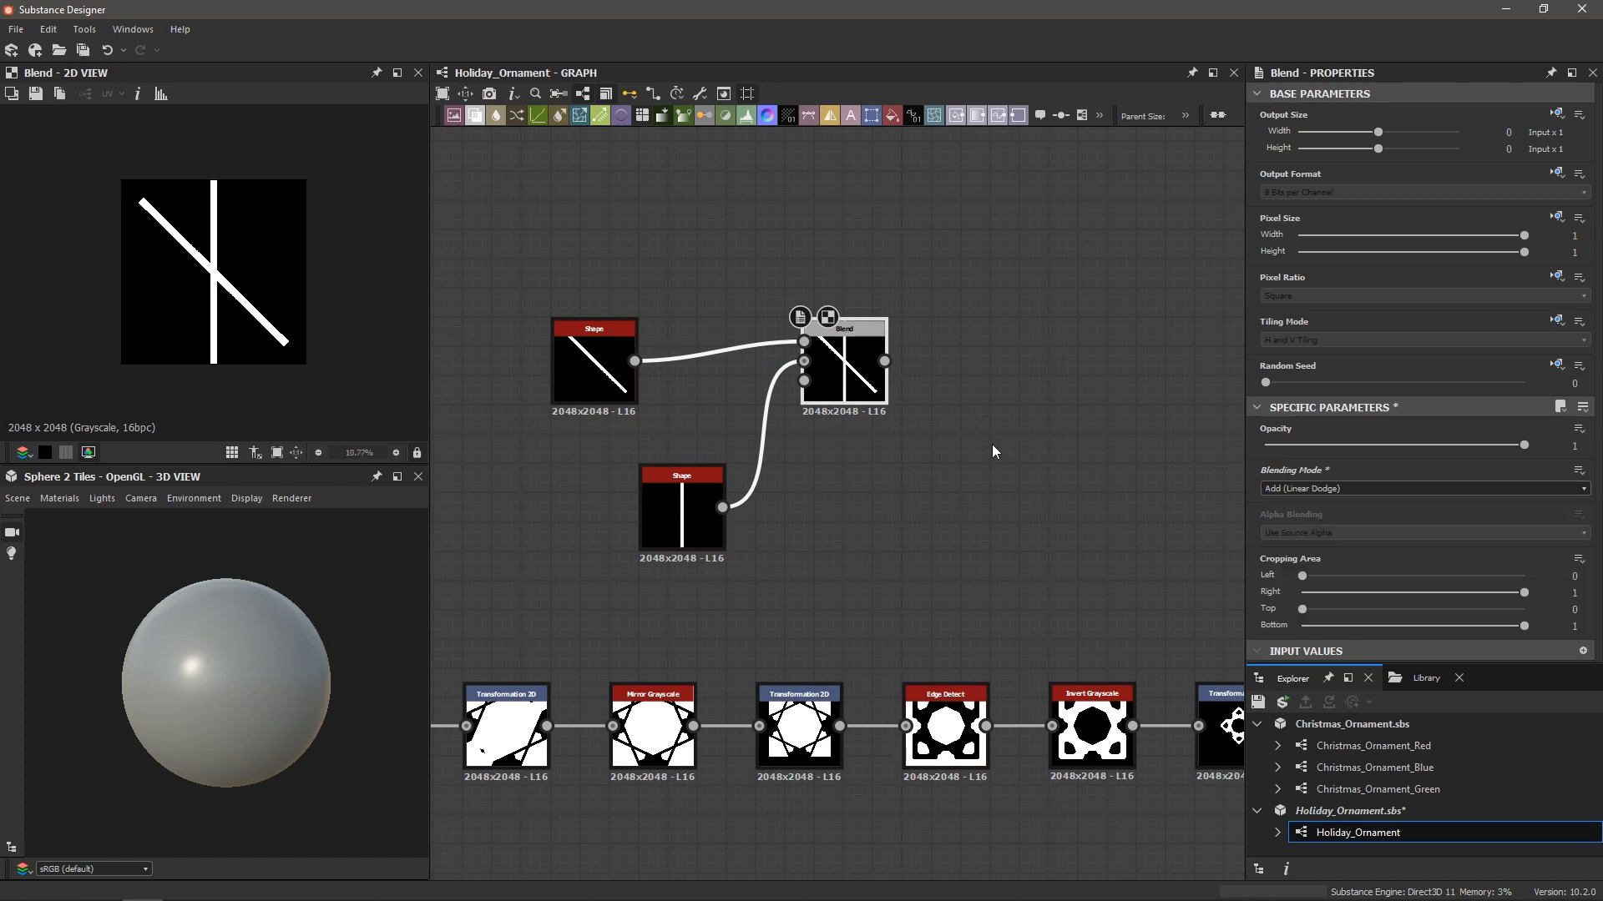
Add a Mirror Grayscale after the Blend to get the Y-shaped branch, and tidy the nodes
key(space)
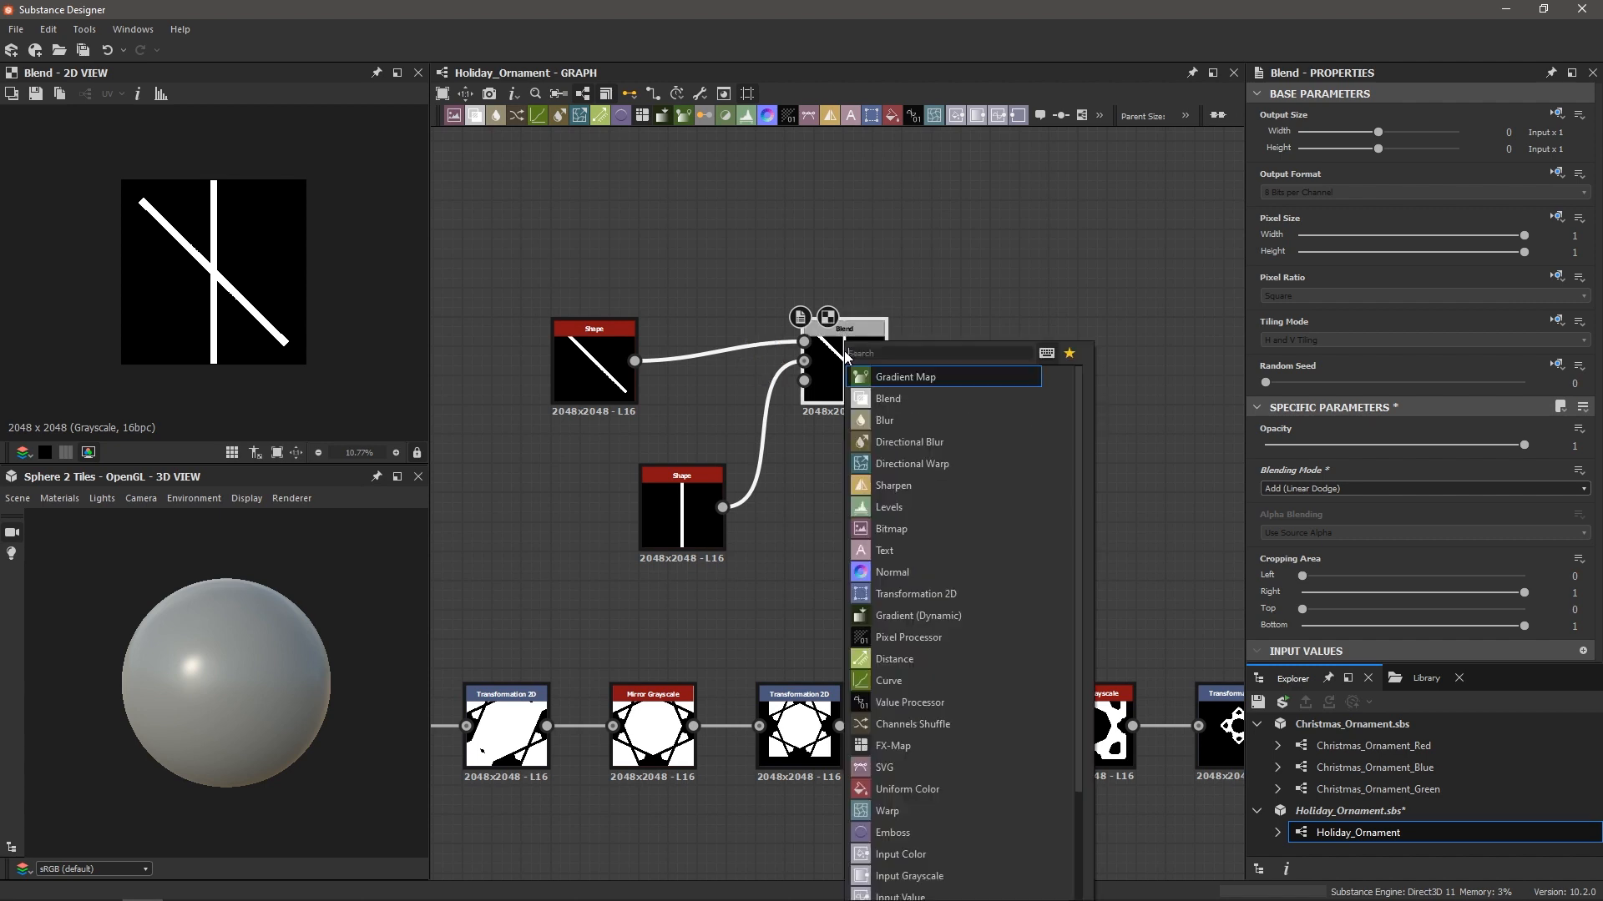
text(mir)
key(Return)
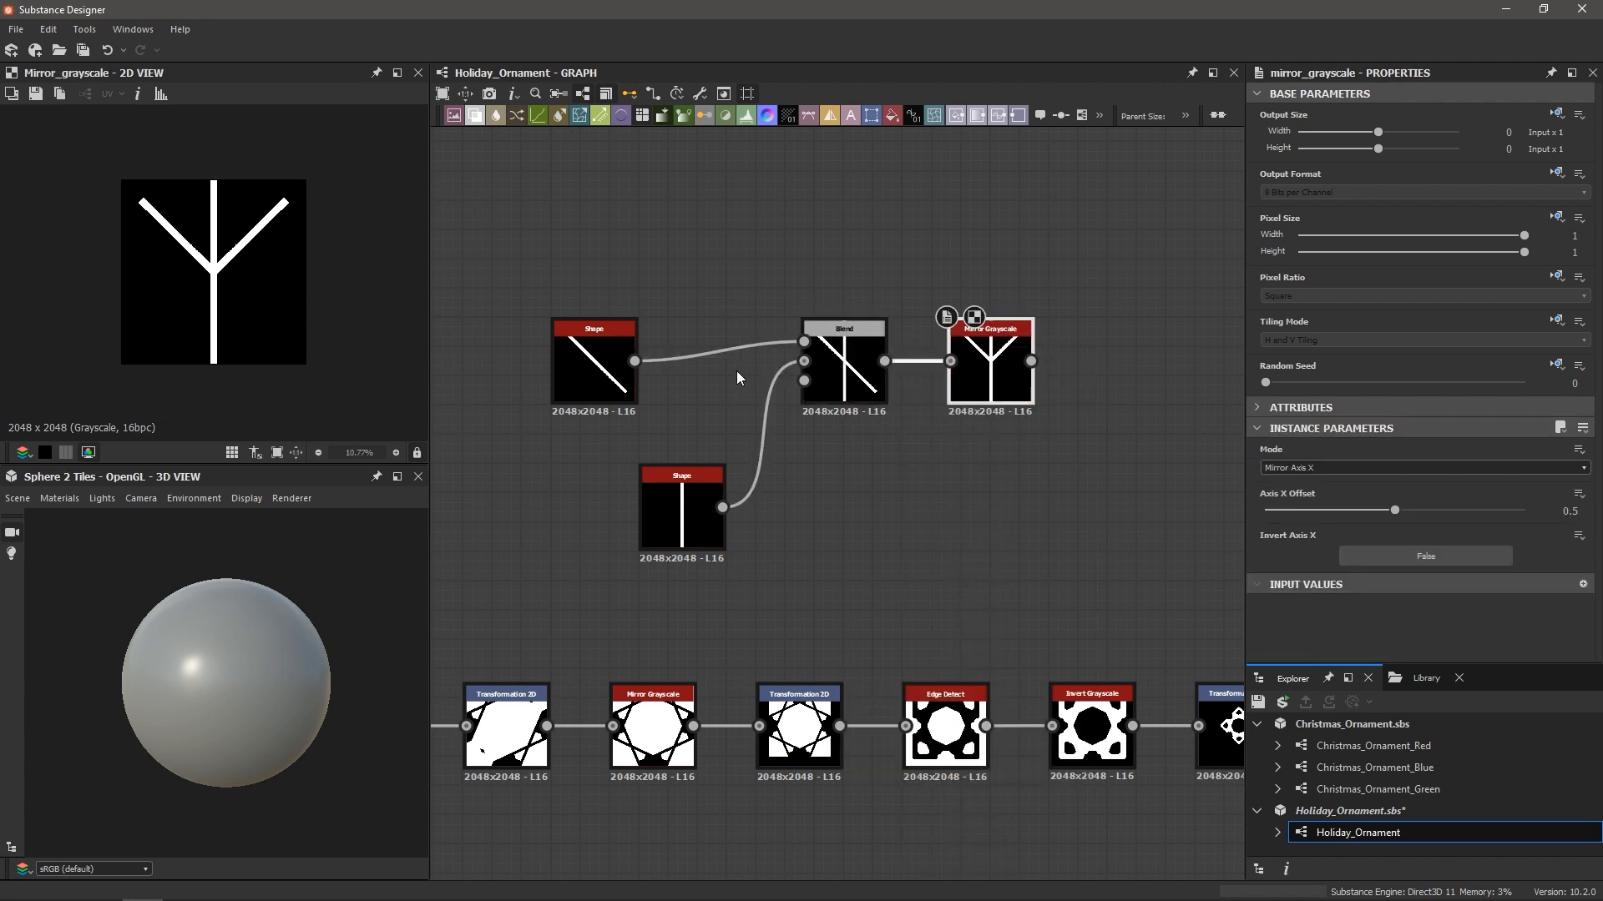
click(845, 367)
click(979, 382)
scroll(750, 413, down, 2)
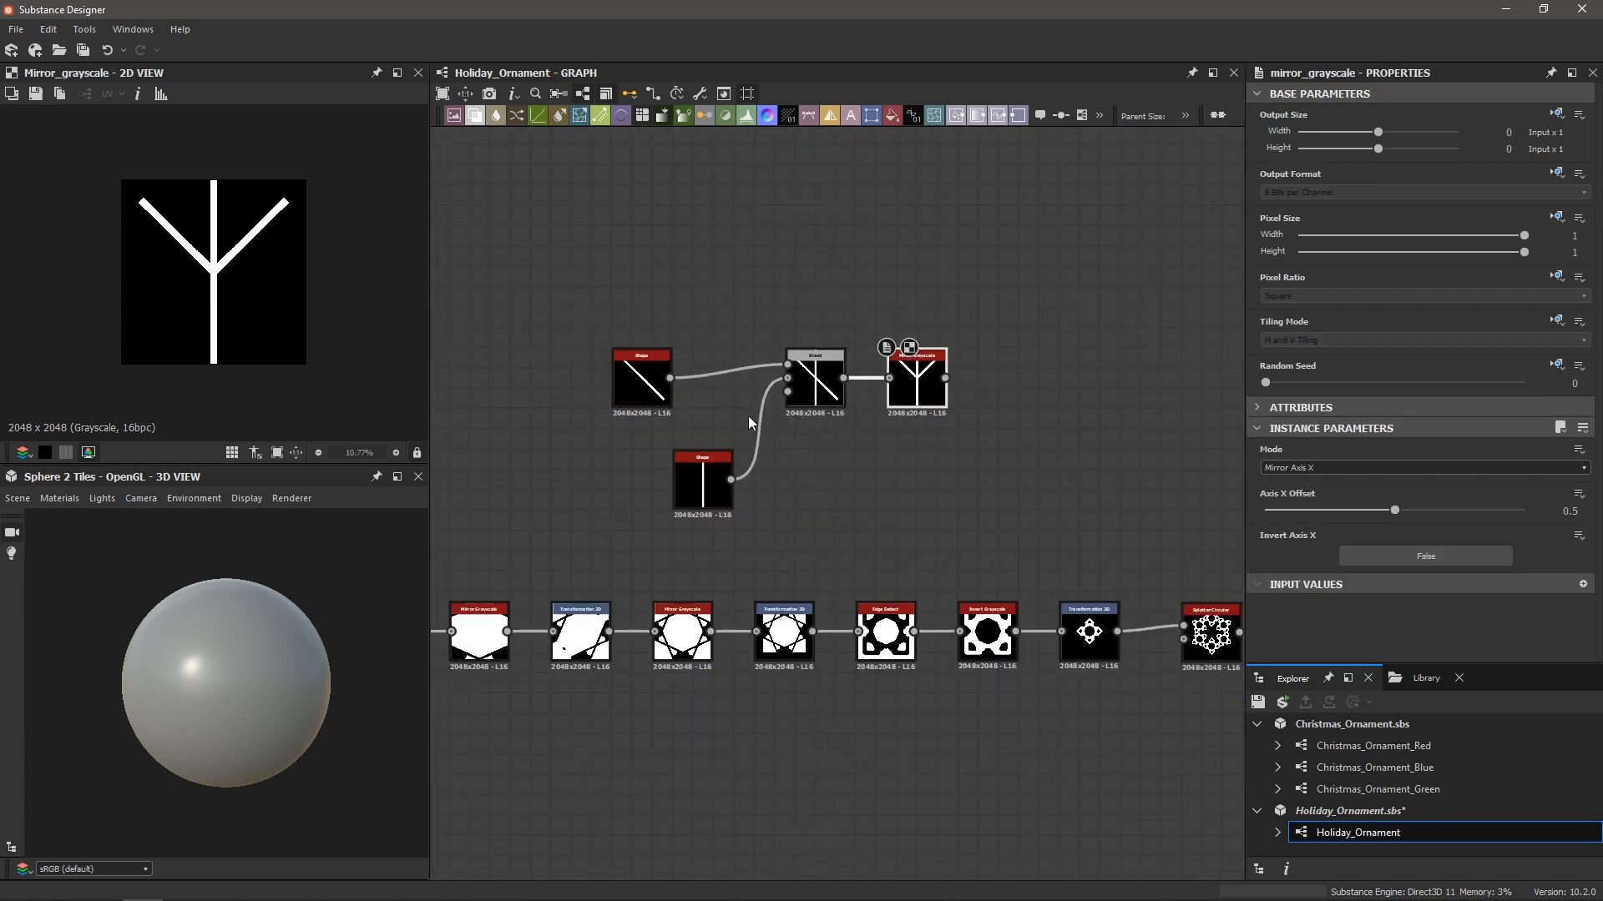
drag(647, 383, 582, 332)
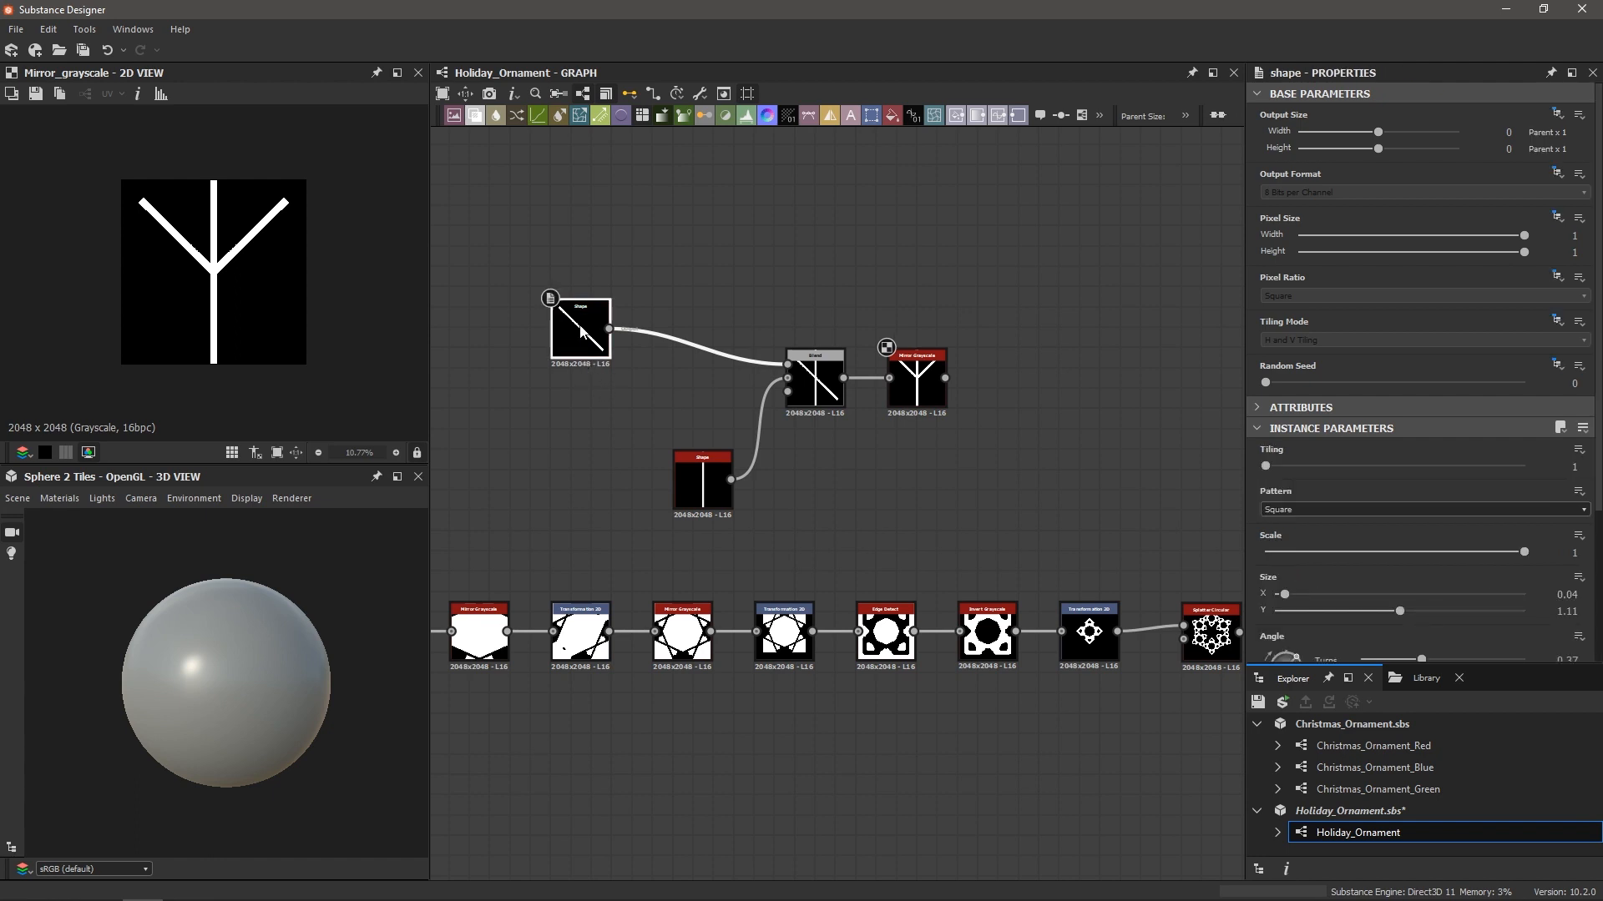
scroll(570, 327, up, 2)
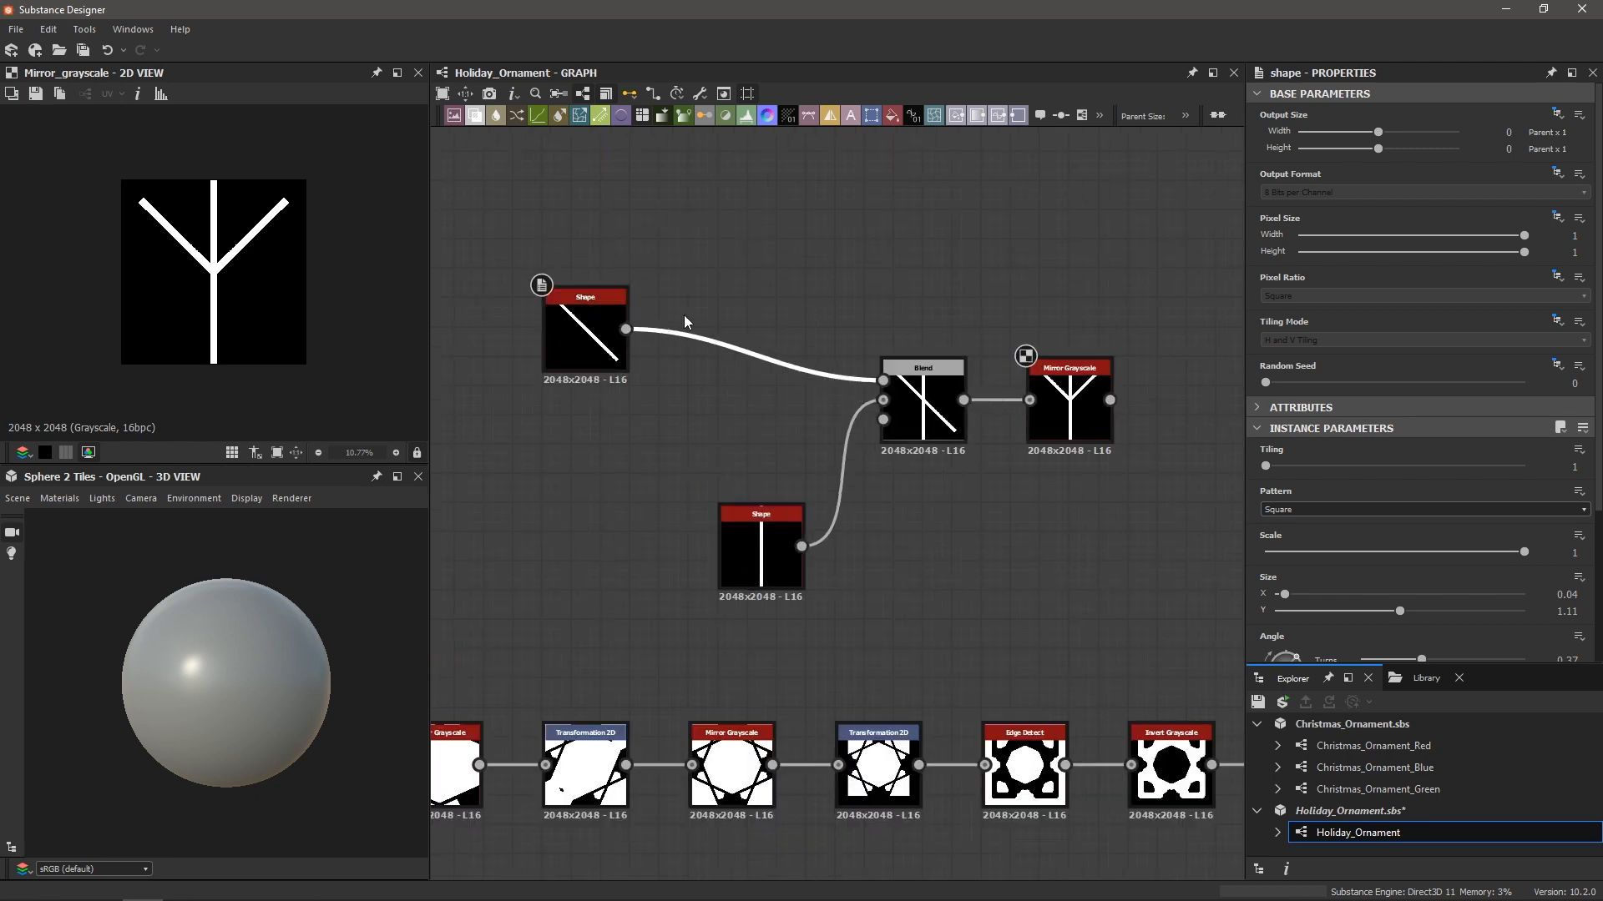
Insert a Transformation 2D after the diagonal Shape and shift the line slightly
key(space)
text(trans)
key(Return)
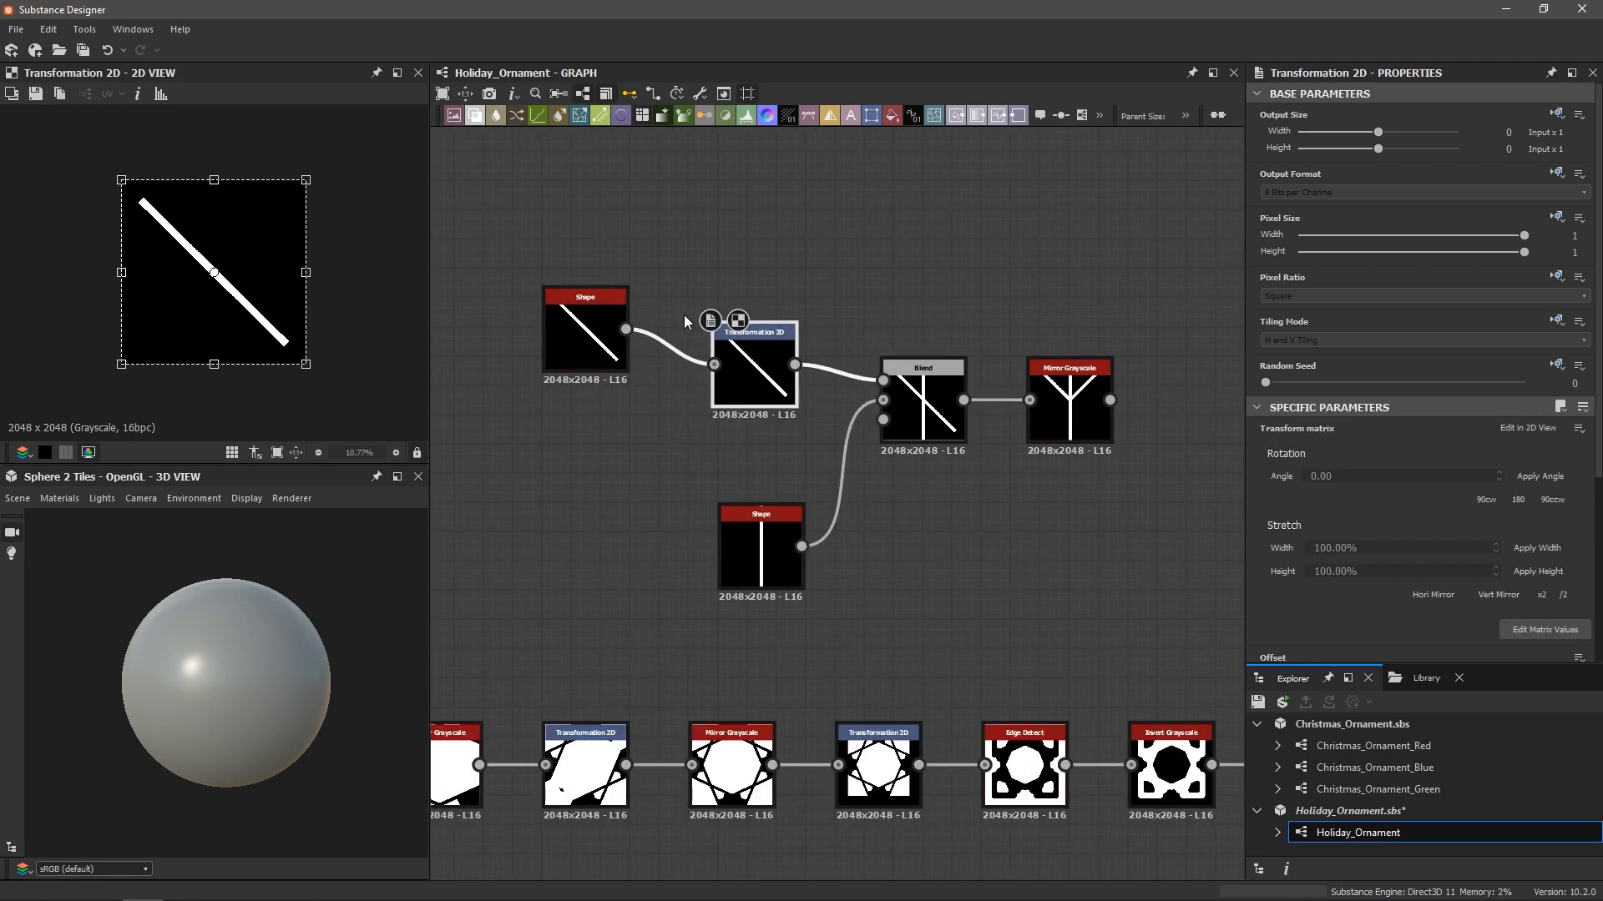
double_click(931, 414)
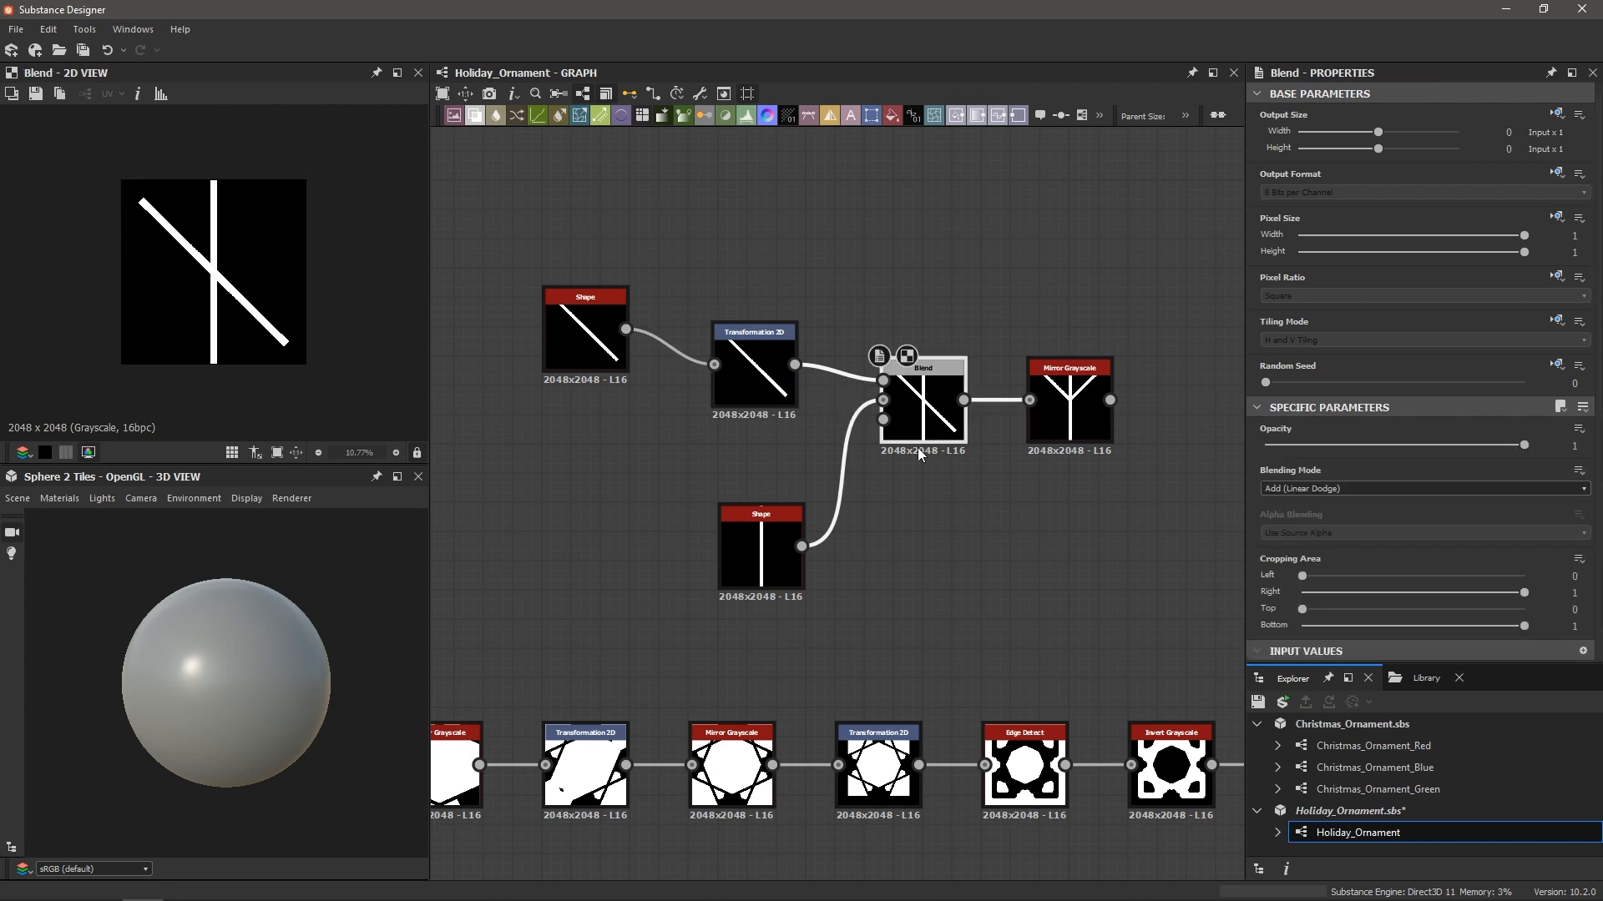
click(767, 367)
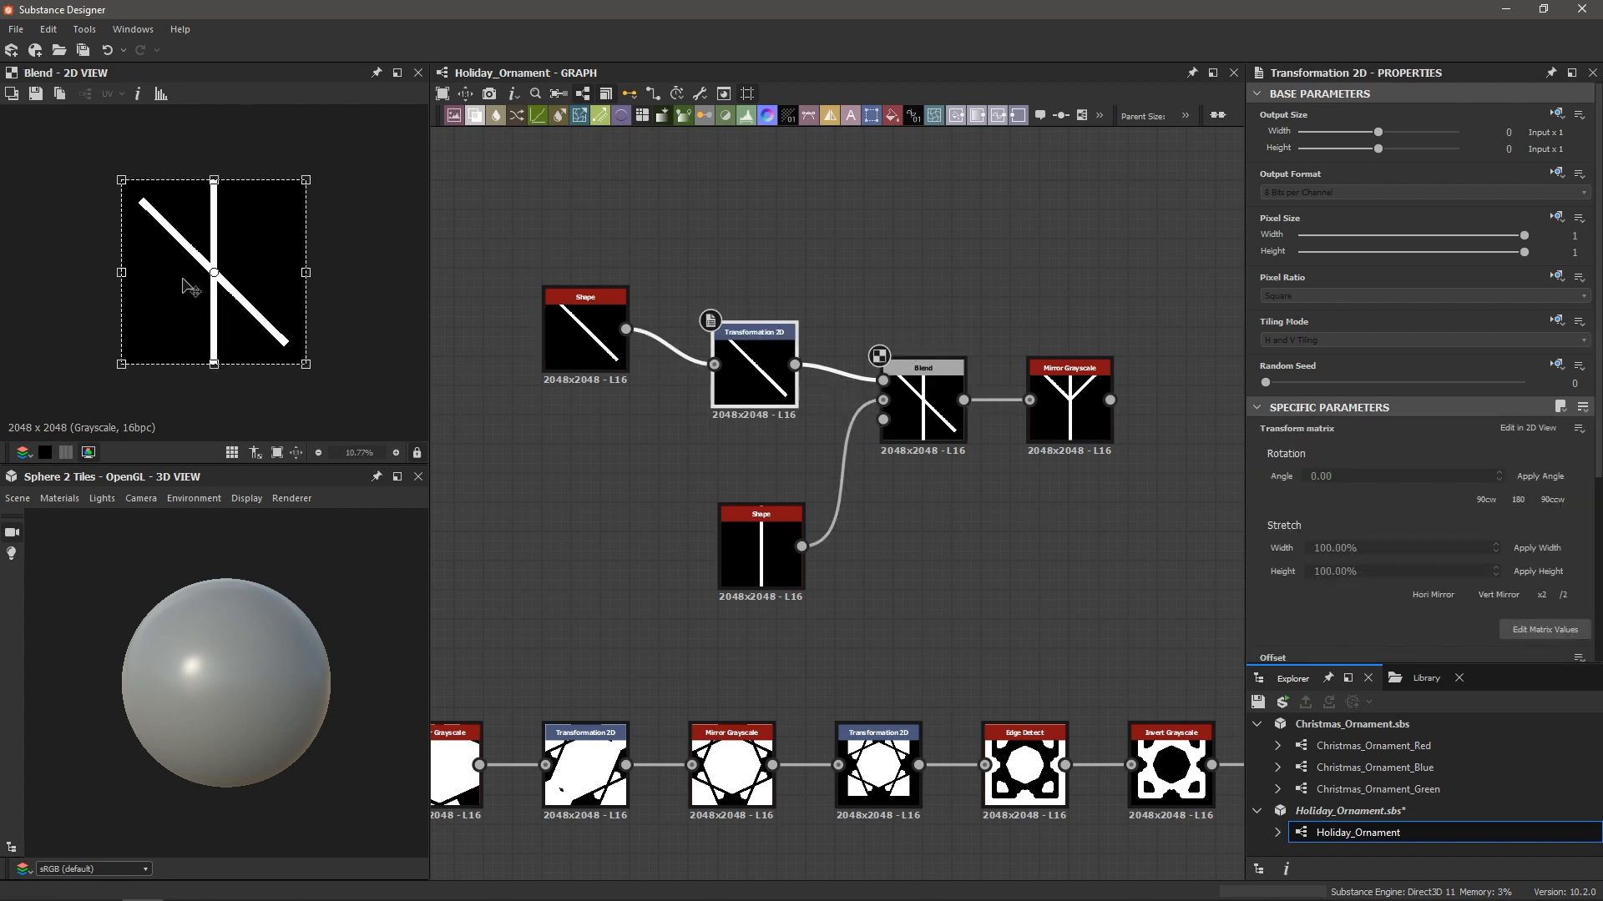
mouse_move(188, 297)
mouse_down()
mouse_move(187, 244)
mouse_move(186, 336)
mouse_move(179, 308)
mouse_up()
drag(773, 369, 725, 406)
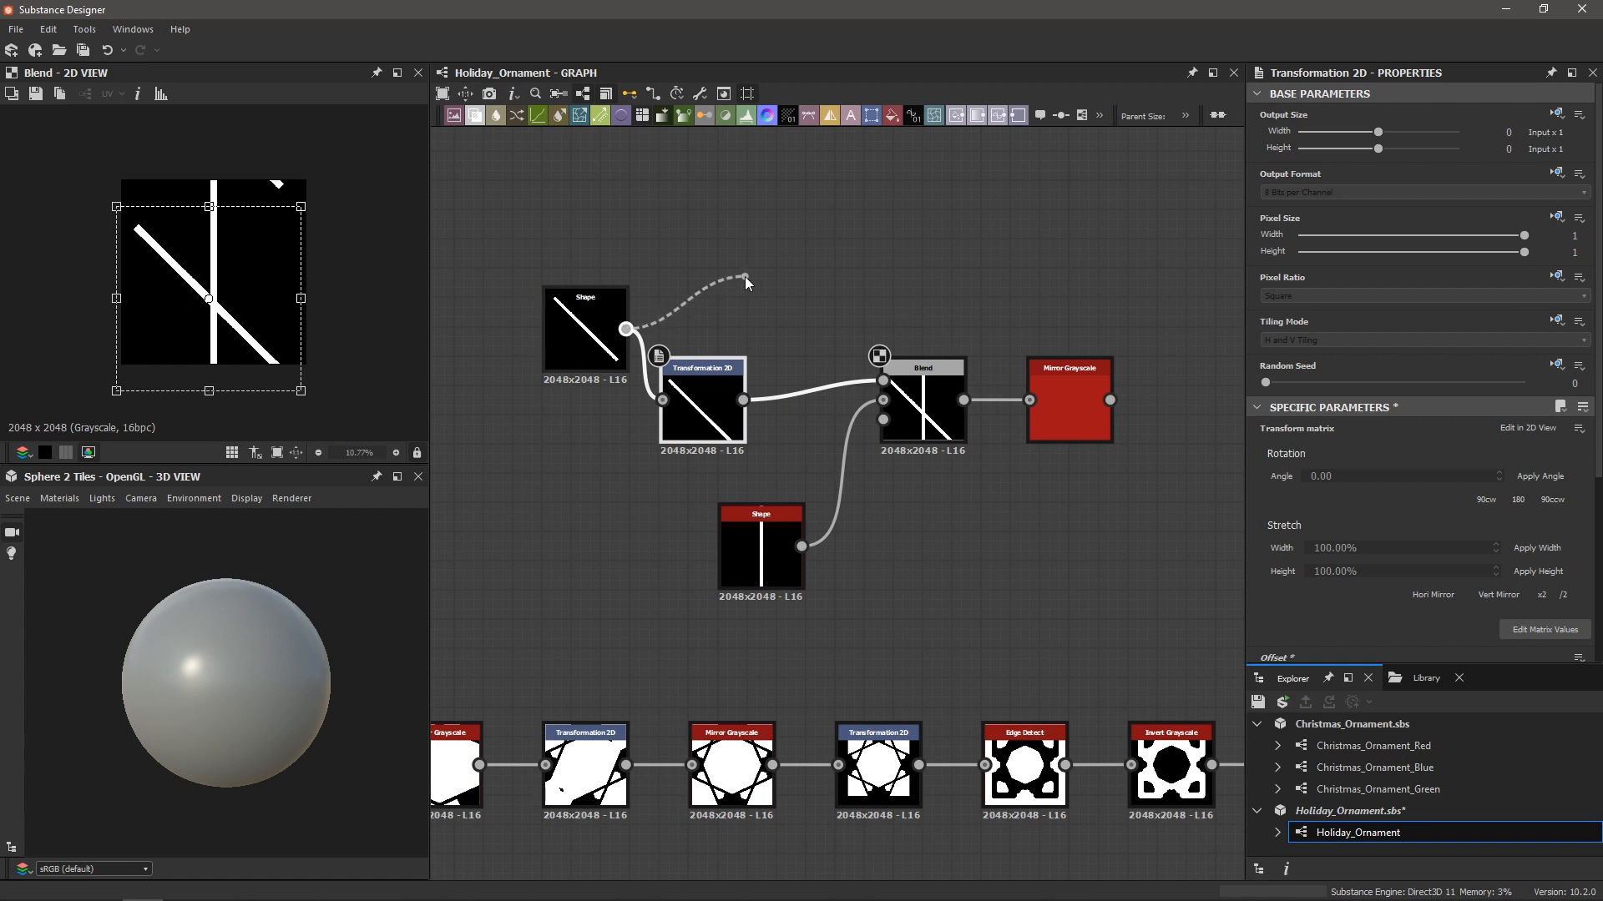
Add a second Transformation 2D of the diagonal bar and merge both in an Add (Linear Dodge) Blend
drag(745, 278, 658, 283)
text(trans)
key(Return)
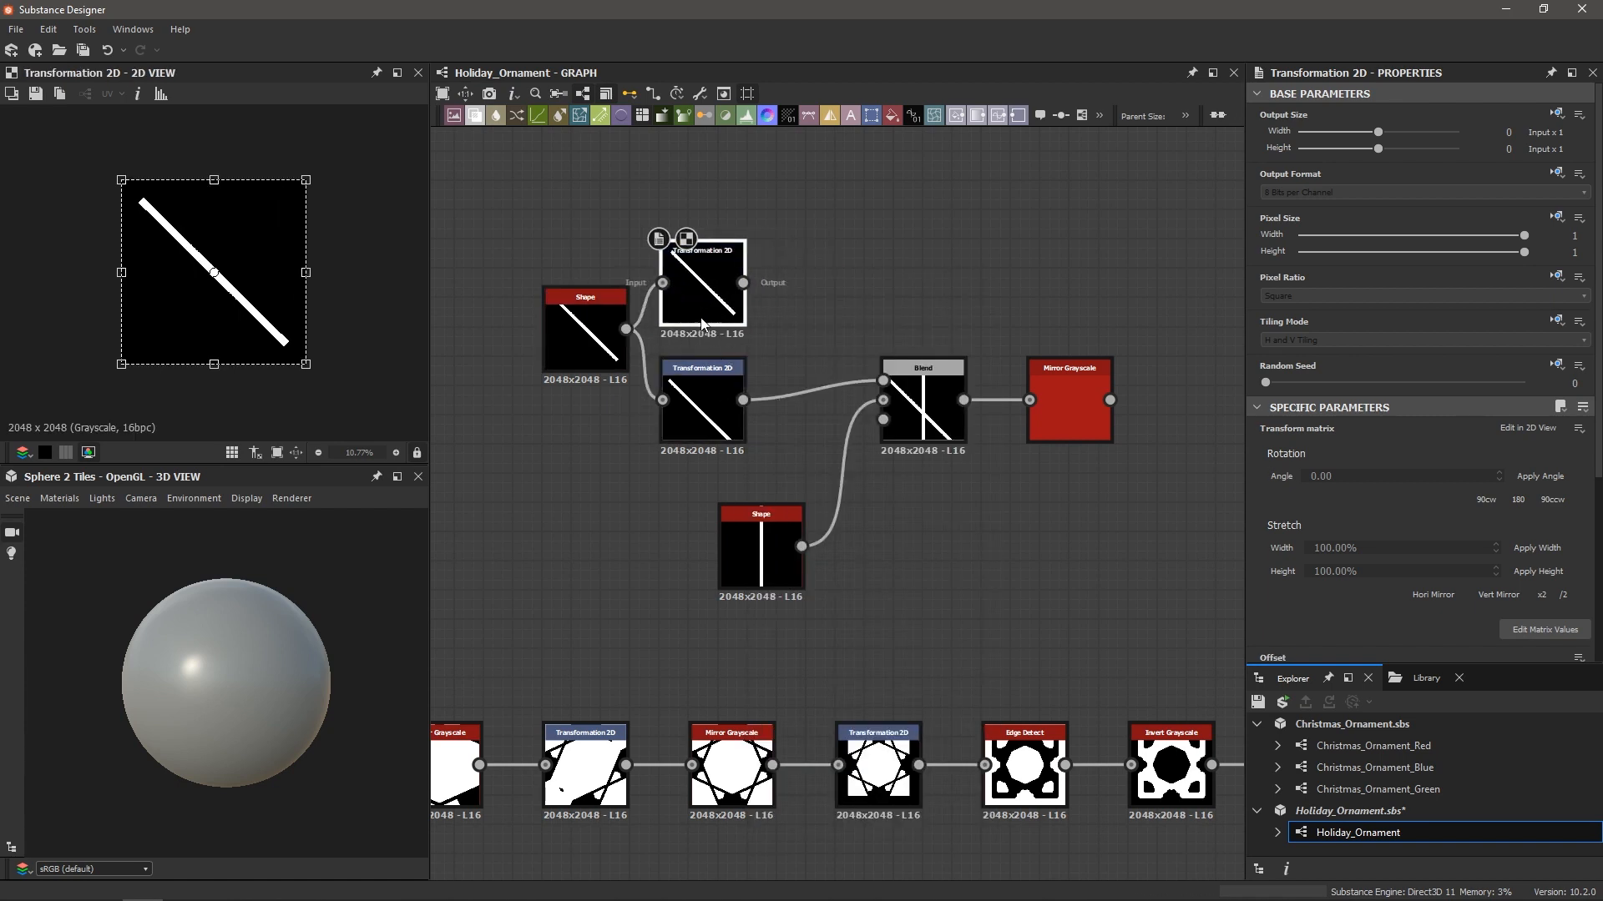
click(835, 294)
right_click(835, 294)
key(Escape)
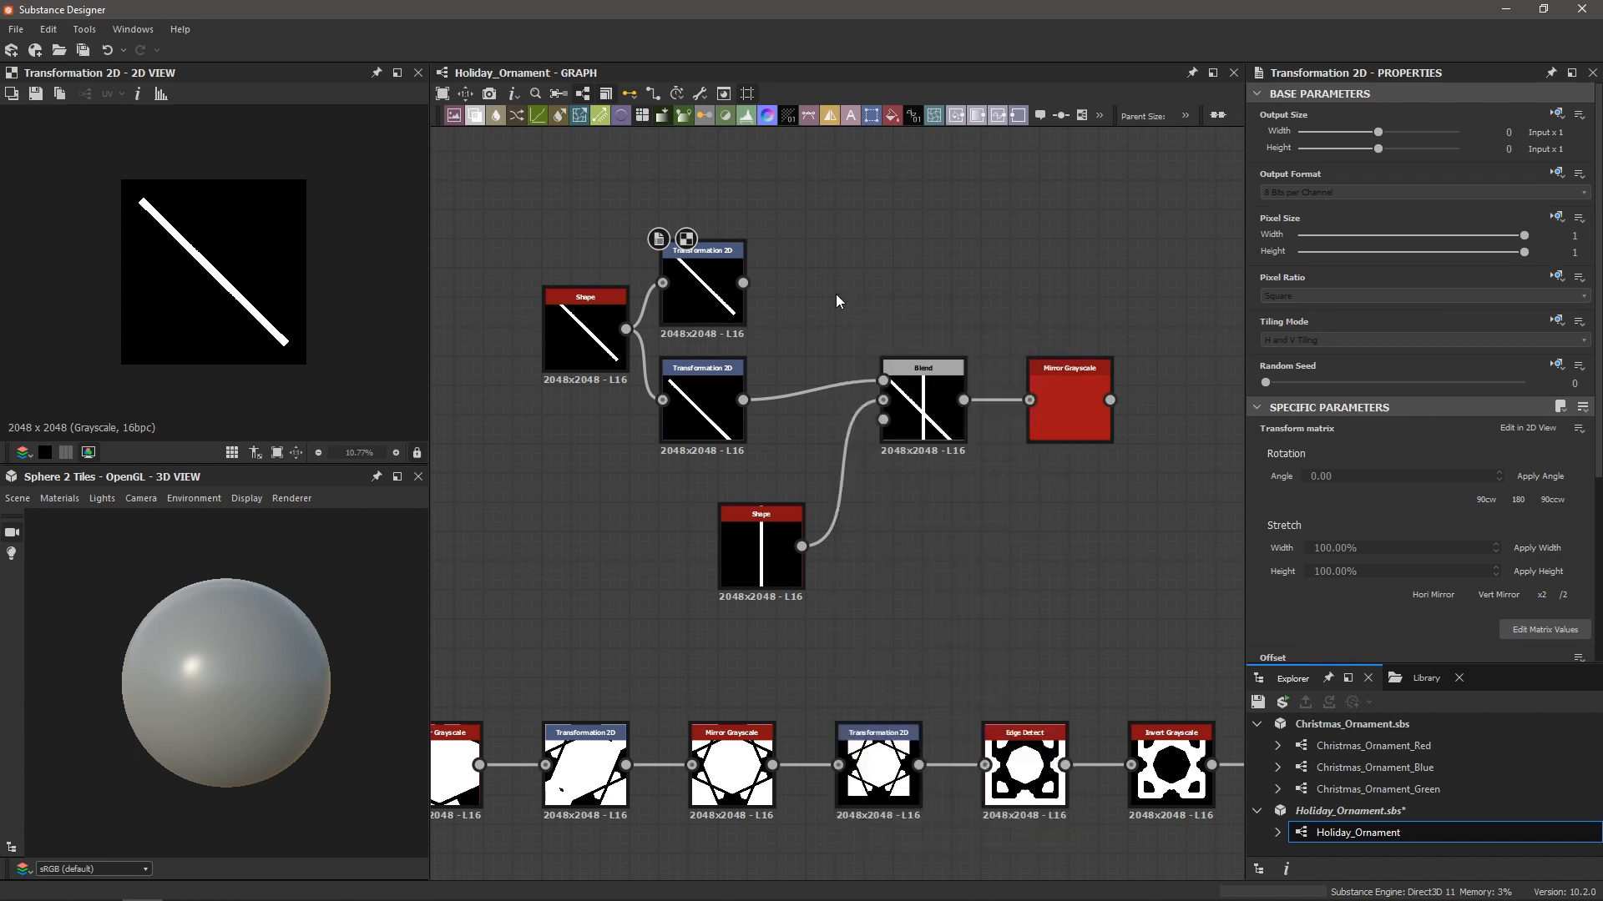
drag(799, 272, 809, 282)
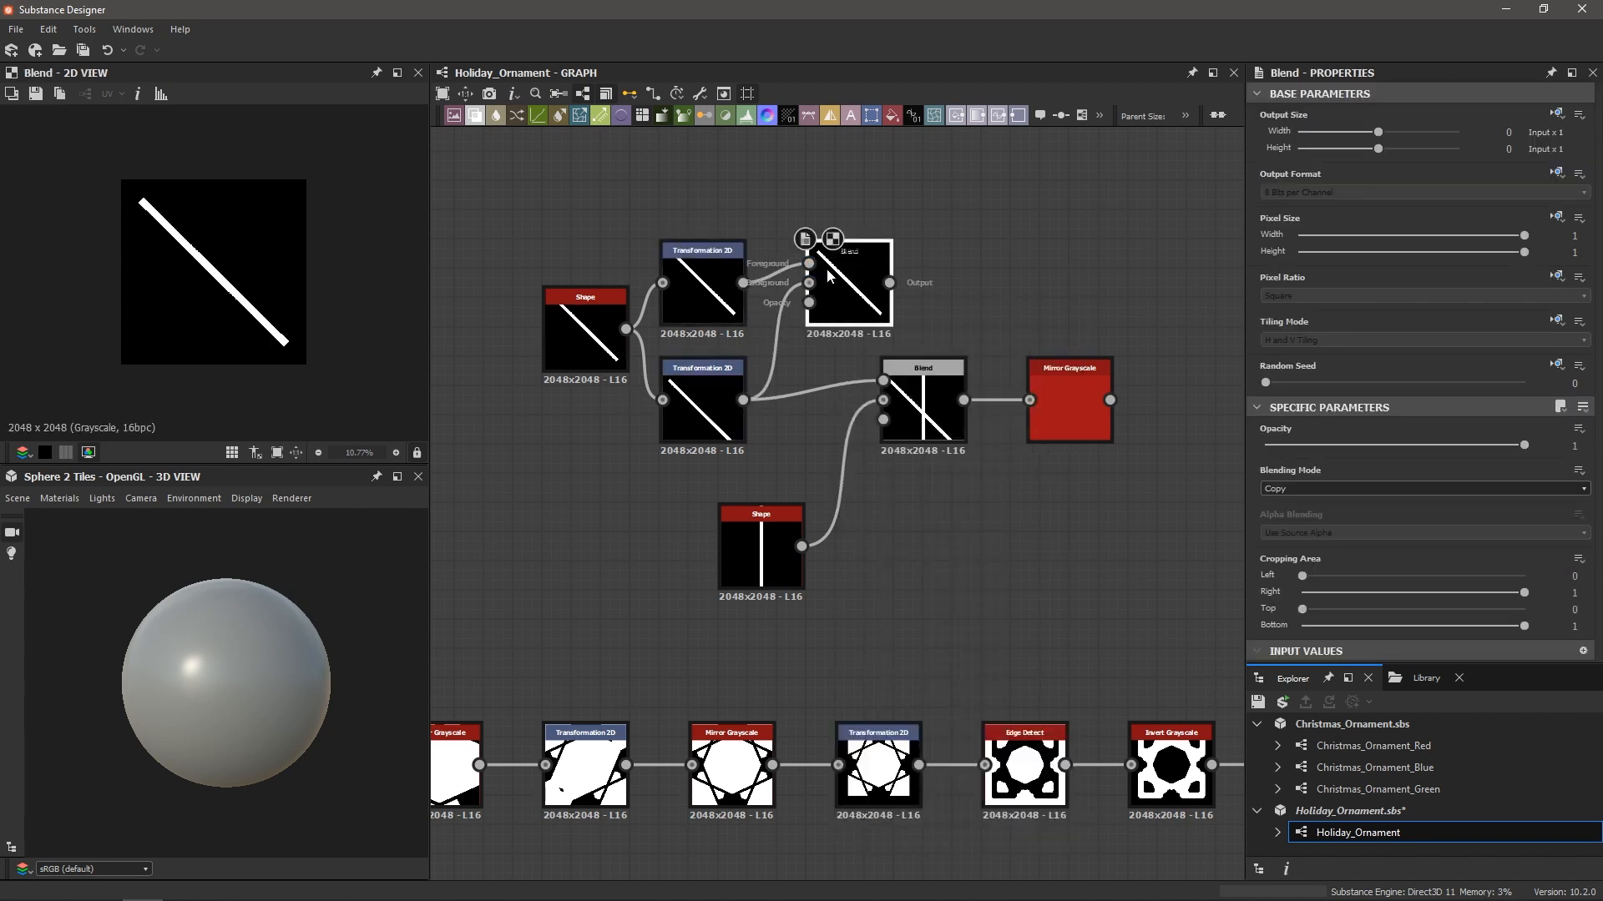
click(1284, 494)
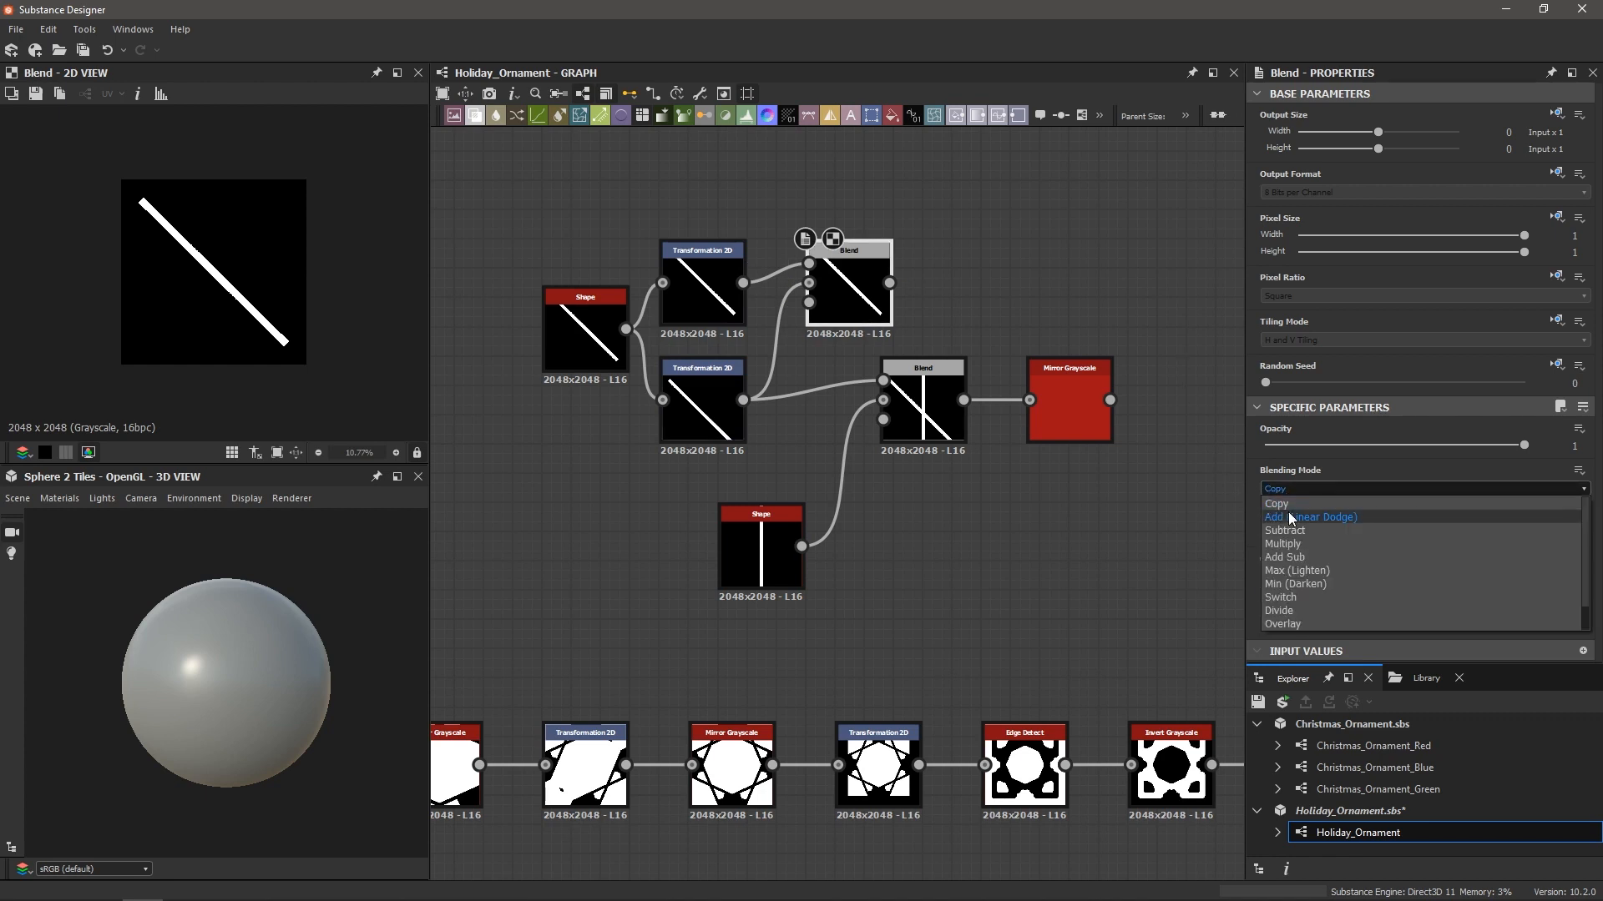
click(1293, 519)
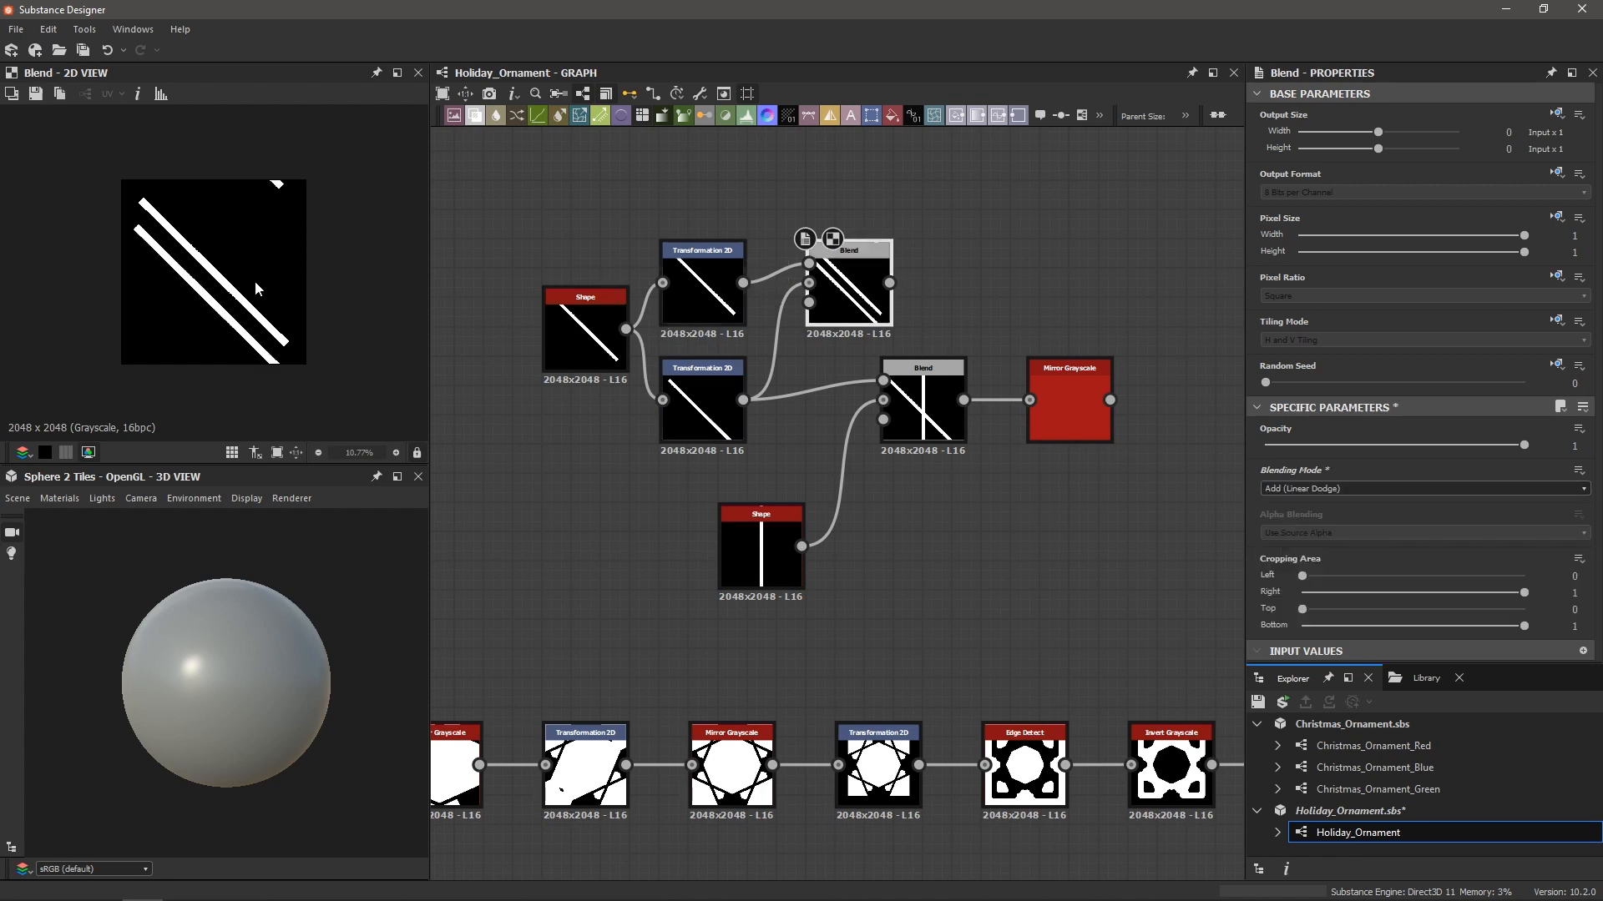
drag(926, 519, 1190, 399)
drag(760, 551, 878, 580)
drag(842, 294, 841, 336)
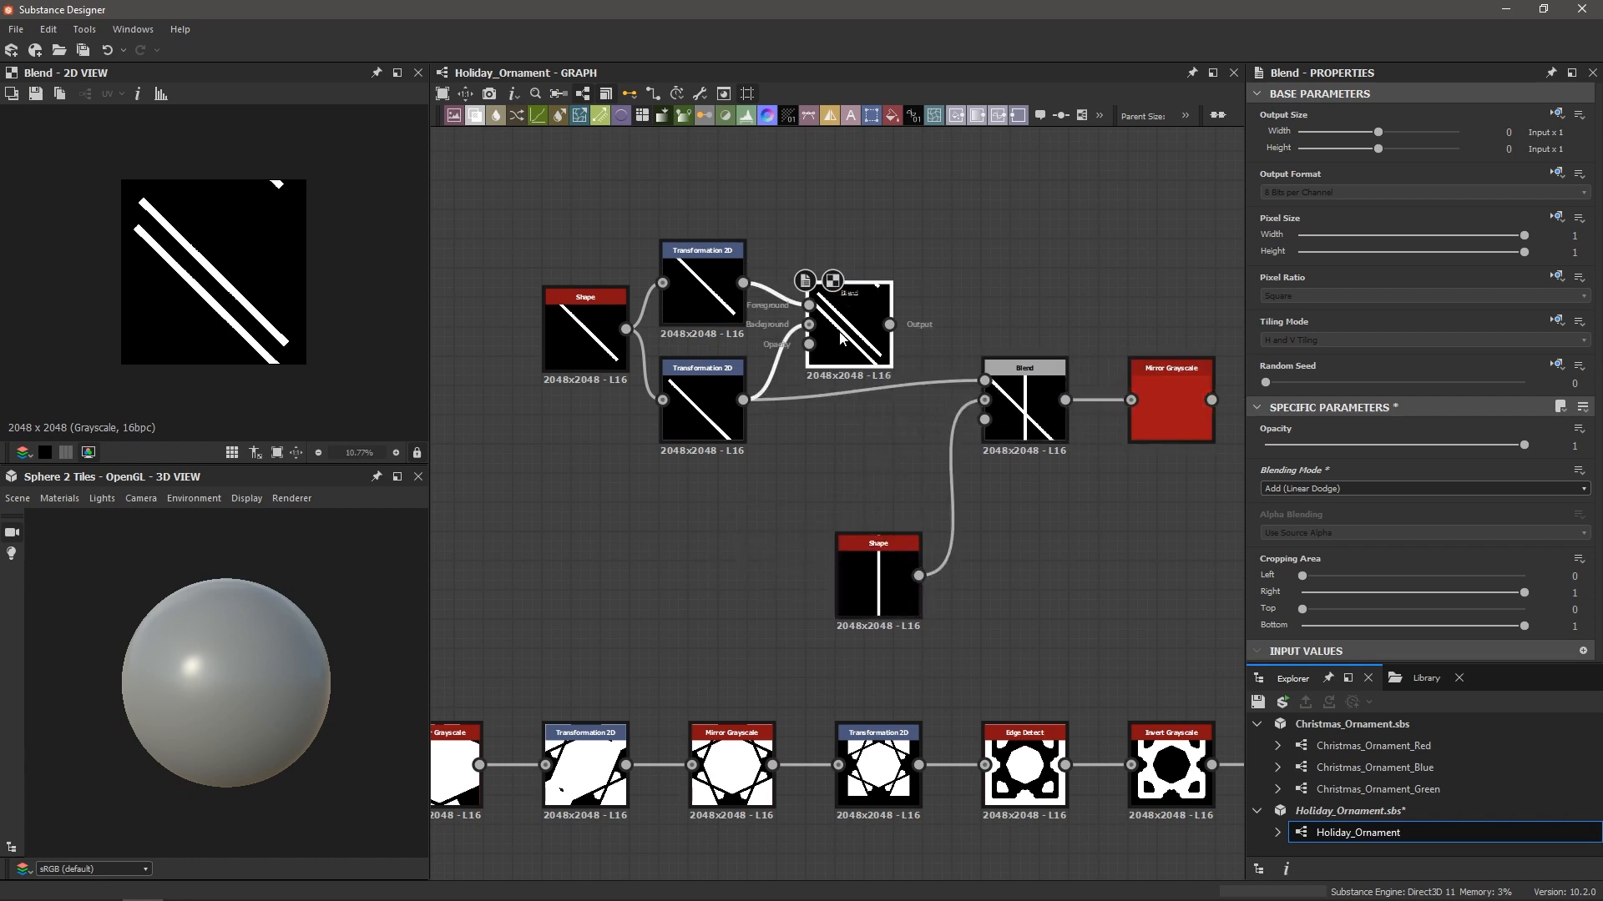
Offset the upper diagonal line up and left, with Tiling Mode set to No Tiling
click(701, 288)
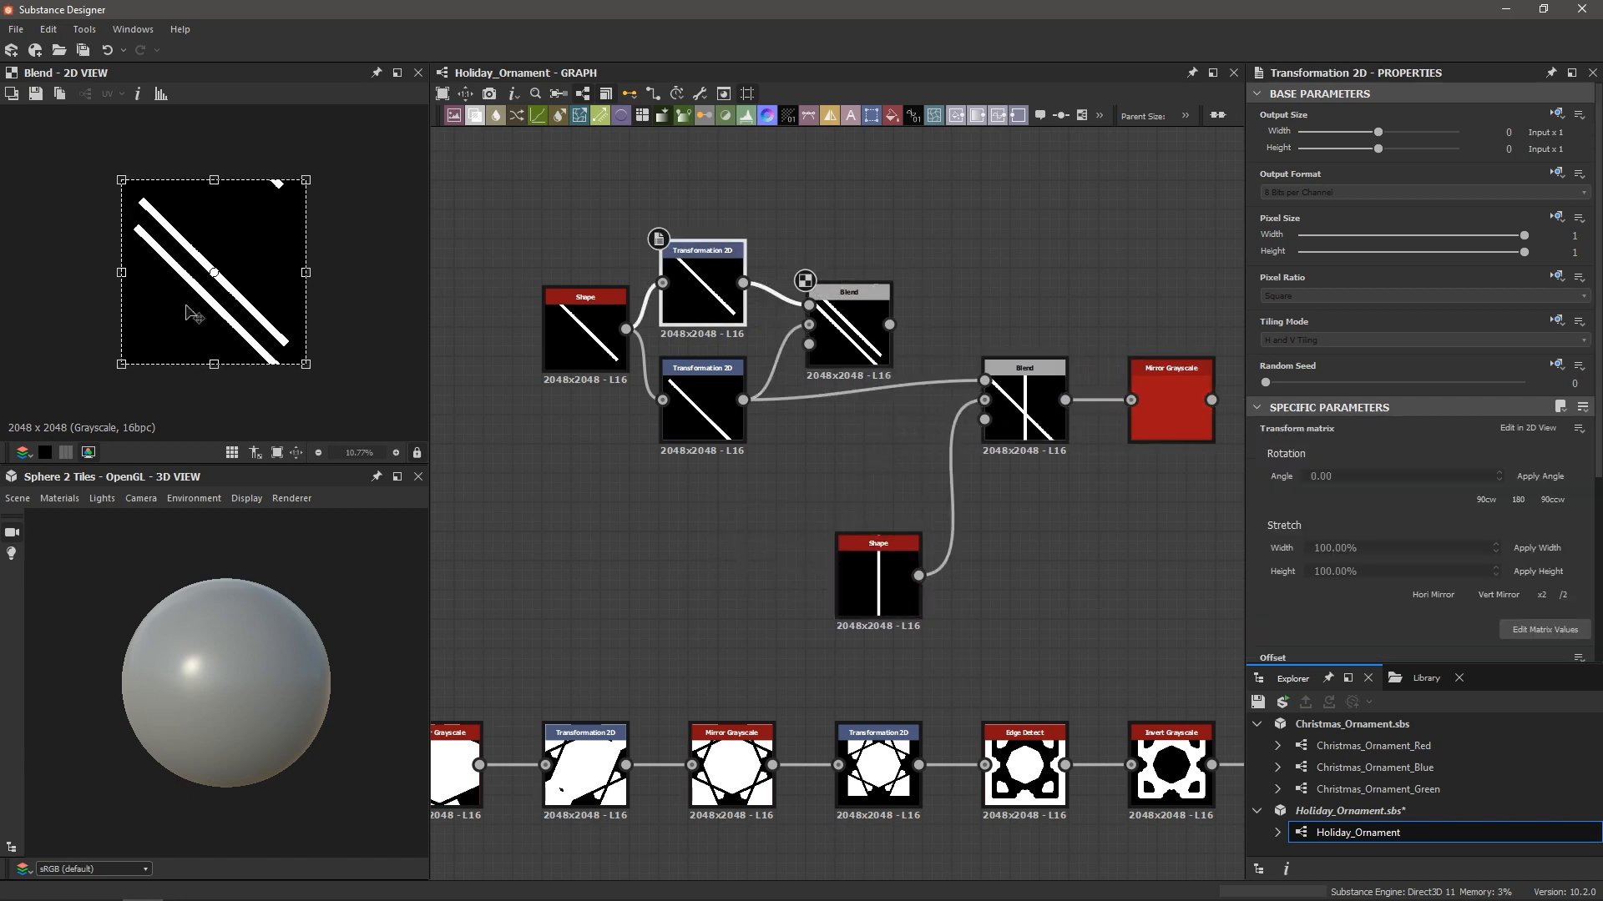
drag(225, 313, 222, 290)
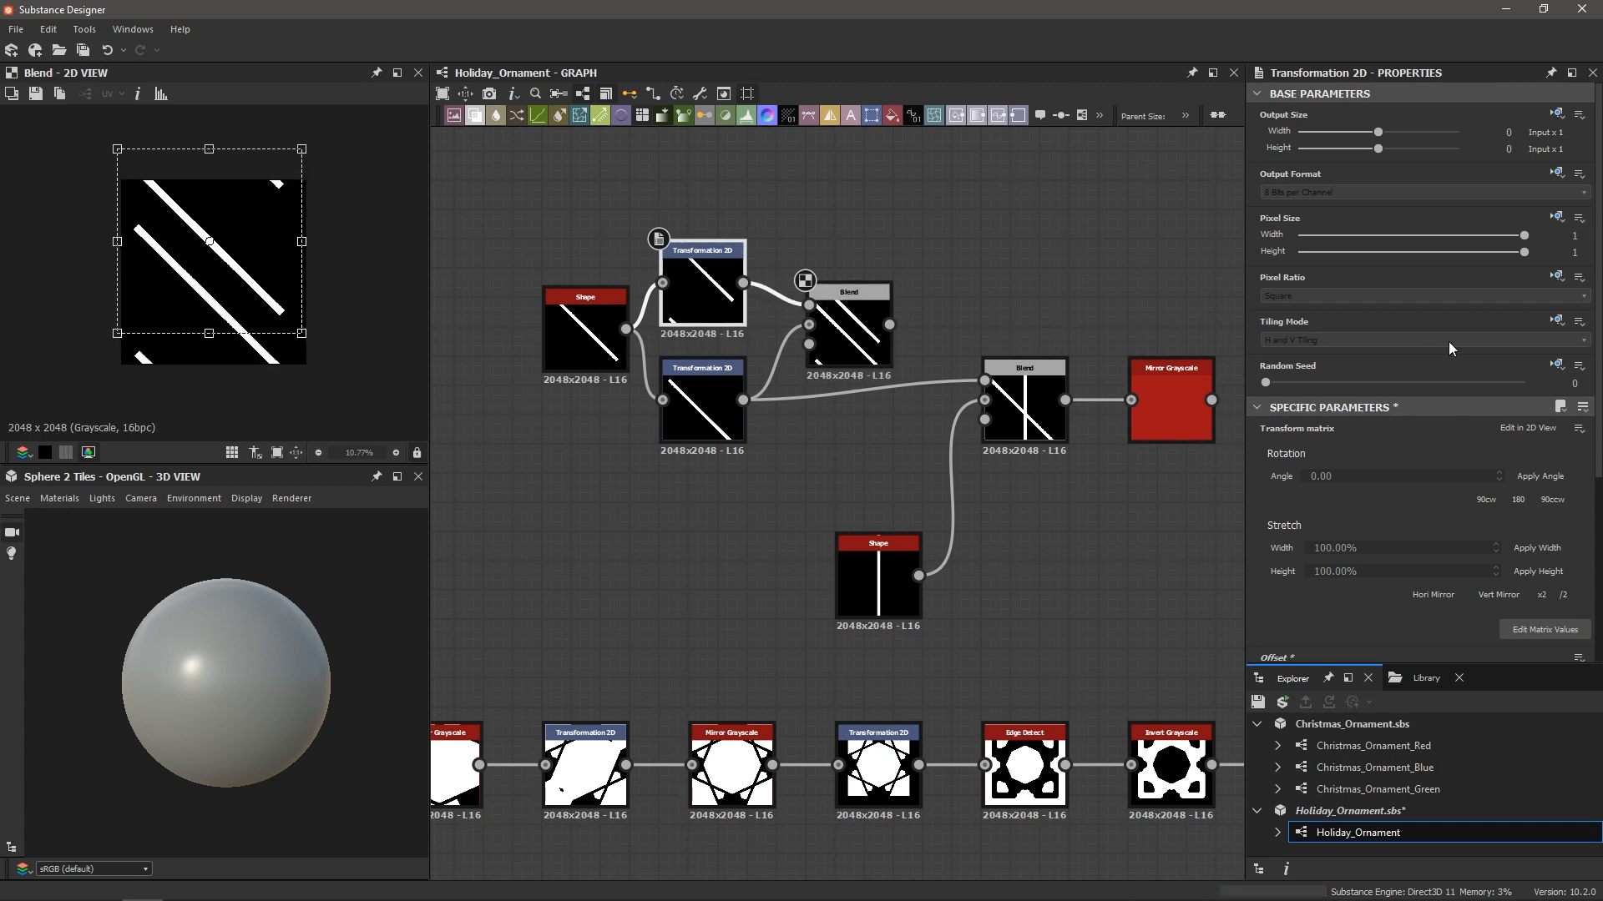
click(1554, 324)
click(1461, 384)
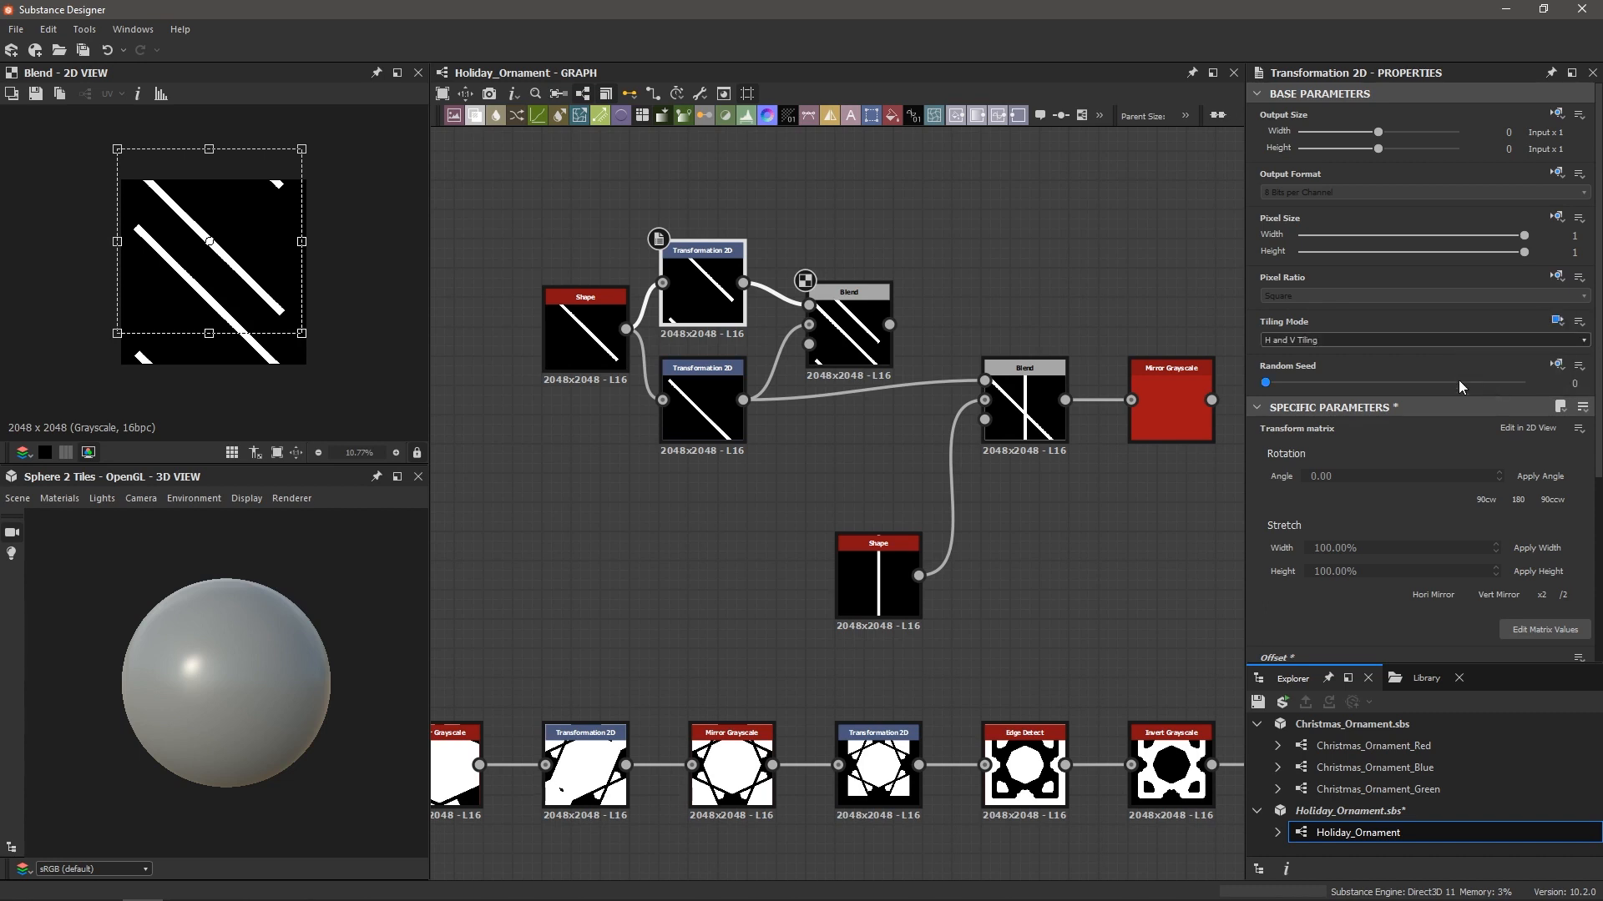
click(1313, 341)
click(1307, 354)
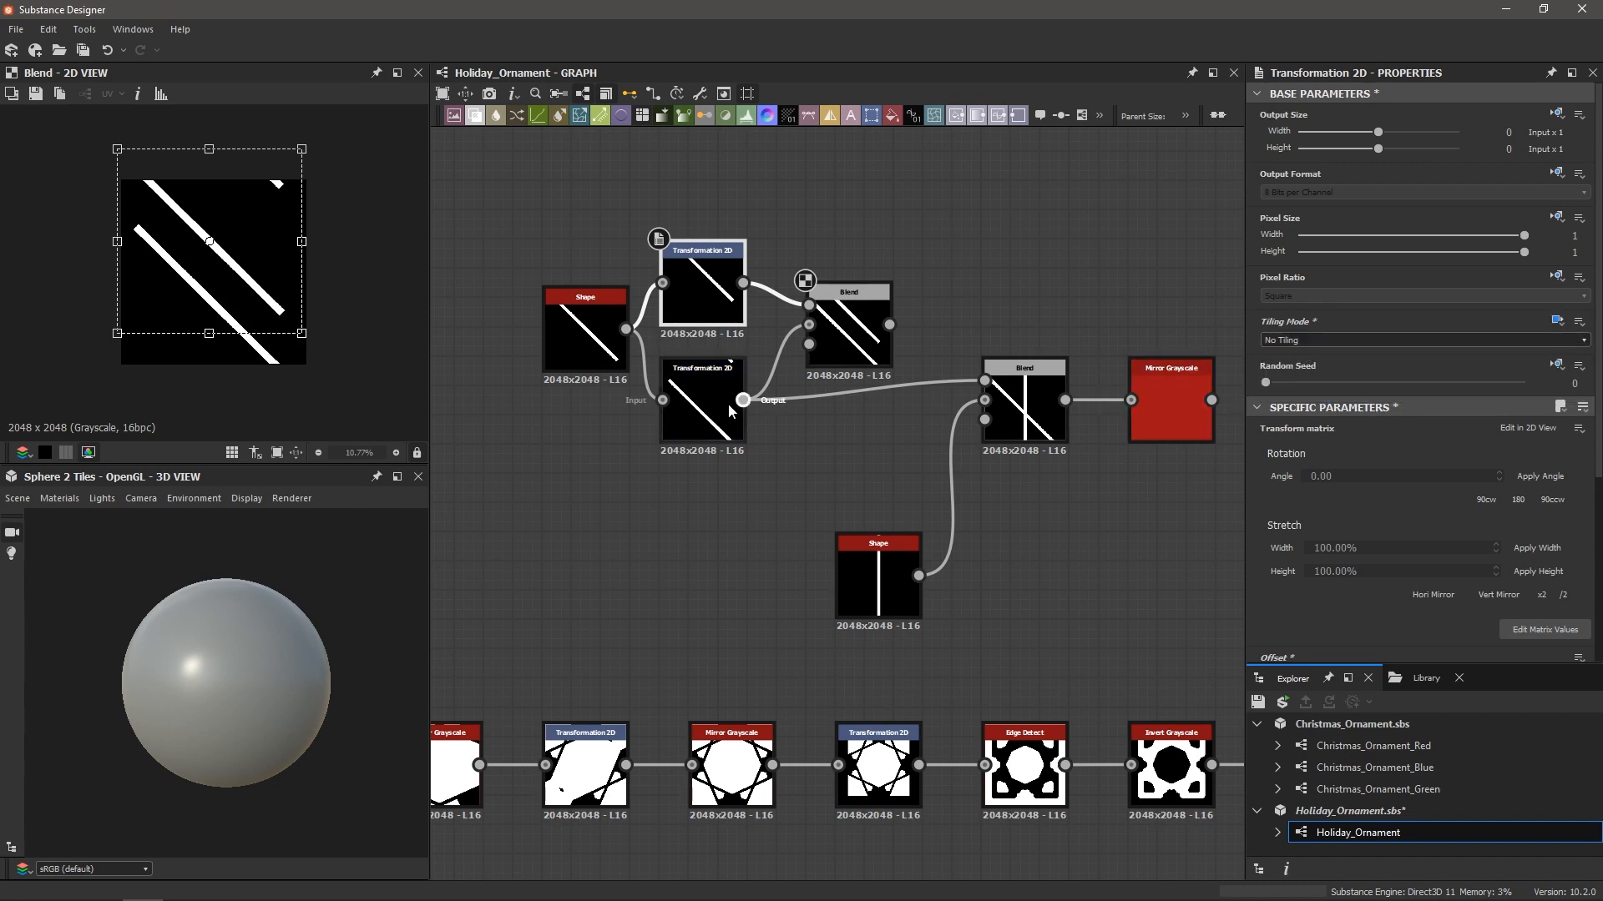
Set the lower Transformation 2D's Tiling Mode to No Tiling as well
double_click(697, 407)
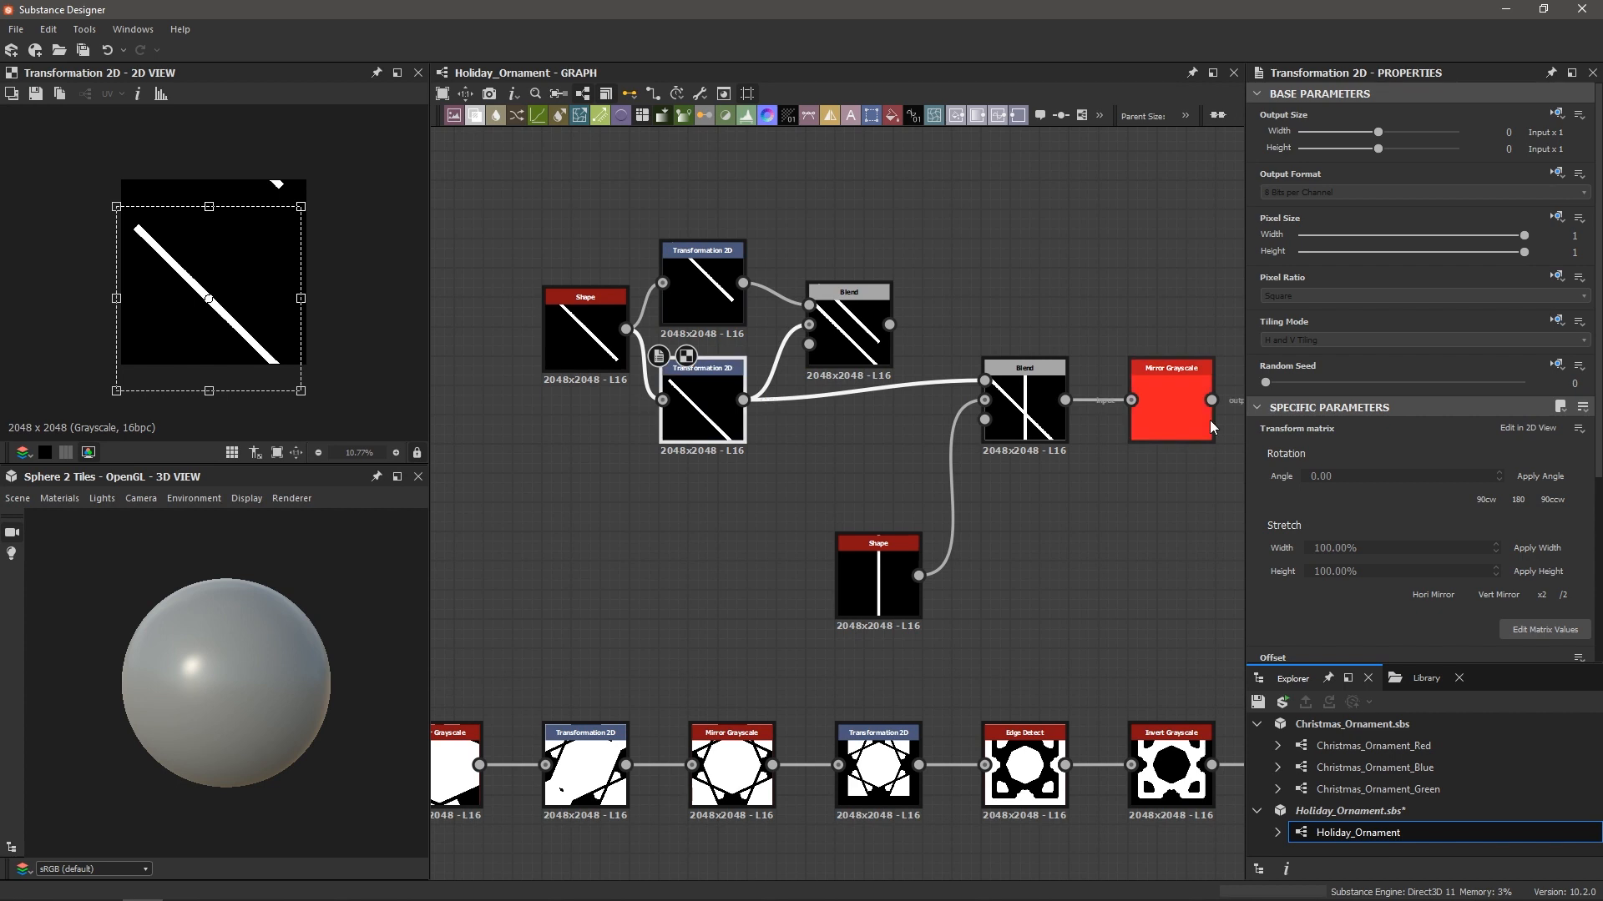
click(1556, 320)
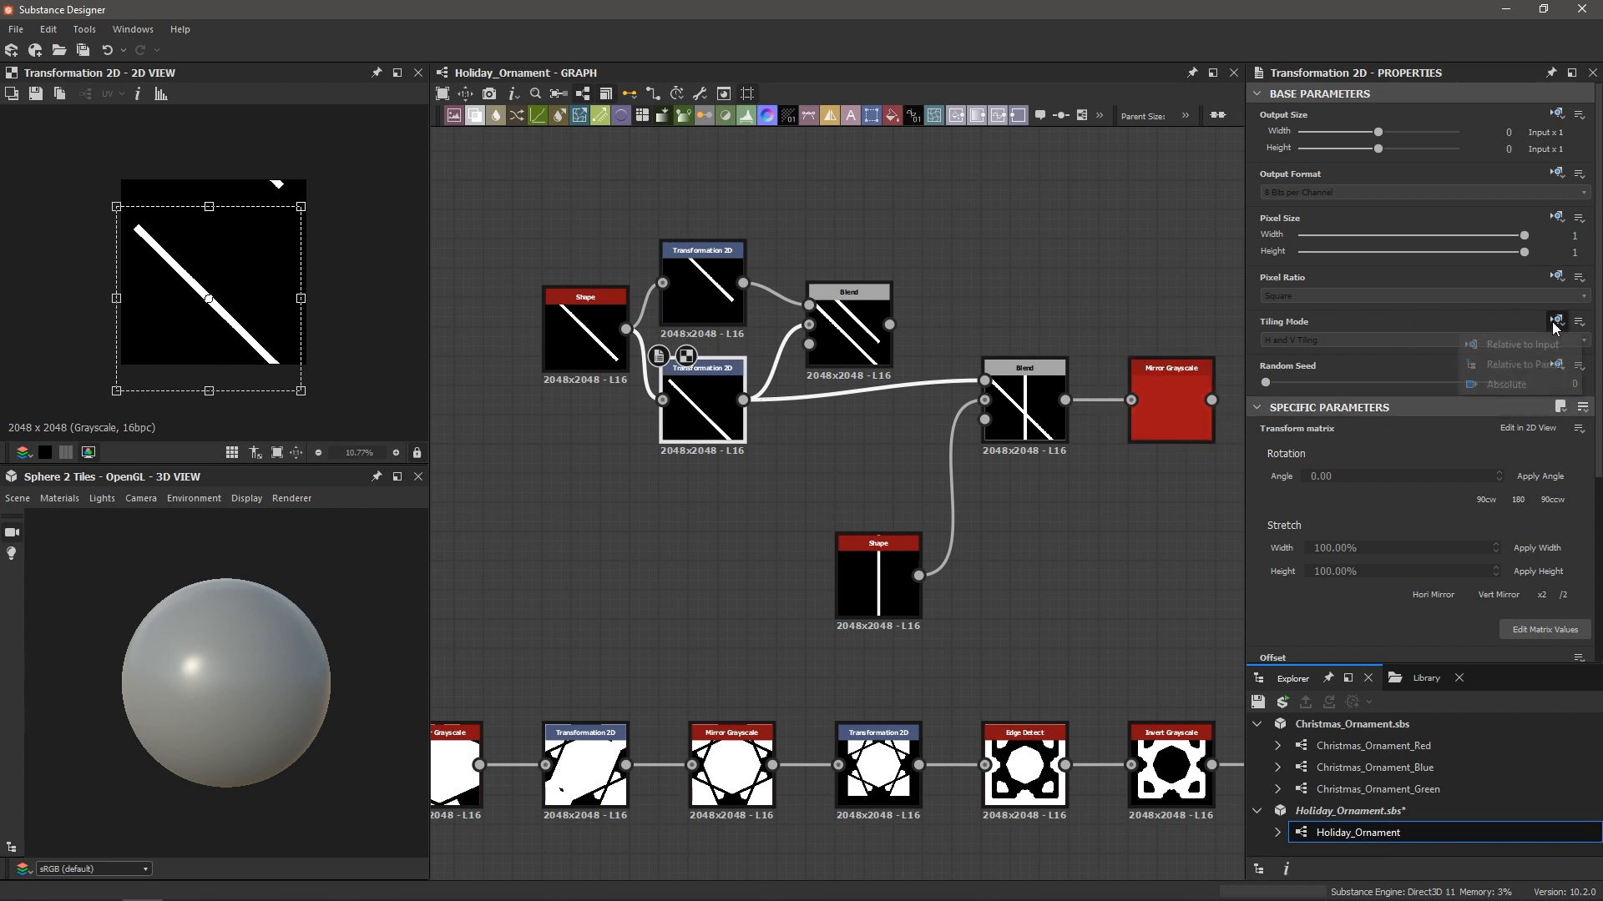
click(1543, 371)
click(1335, 340)
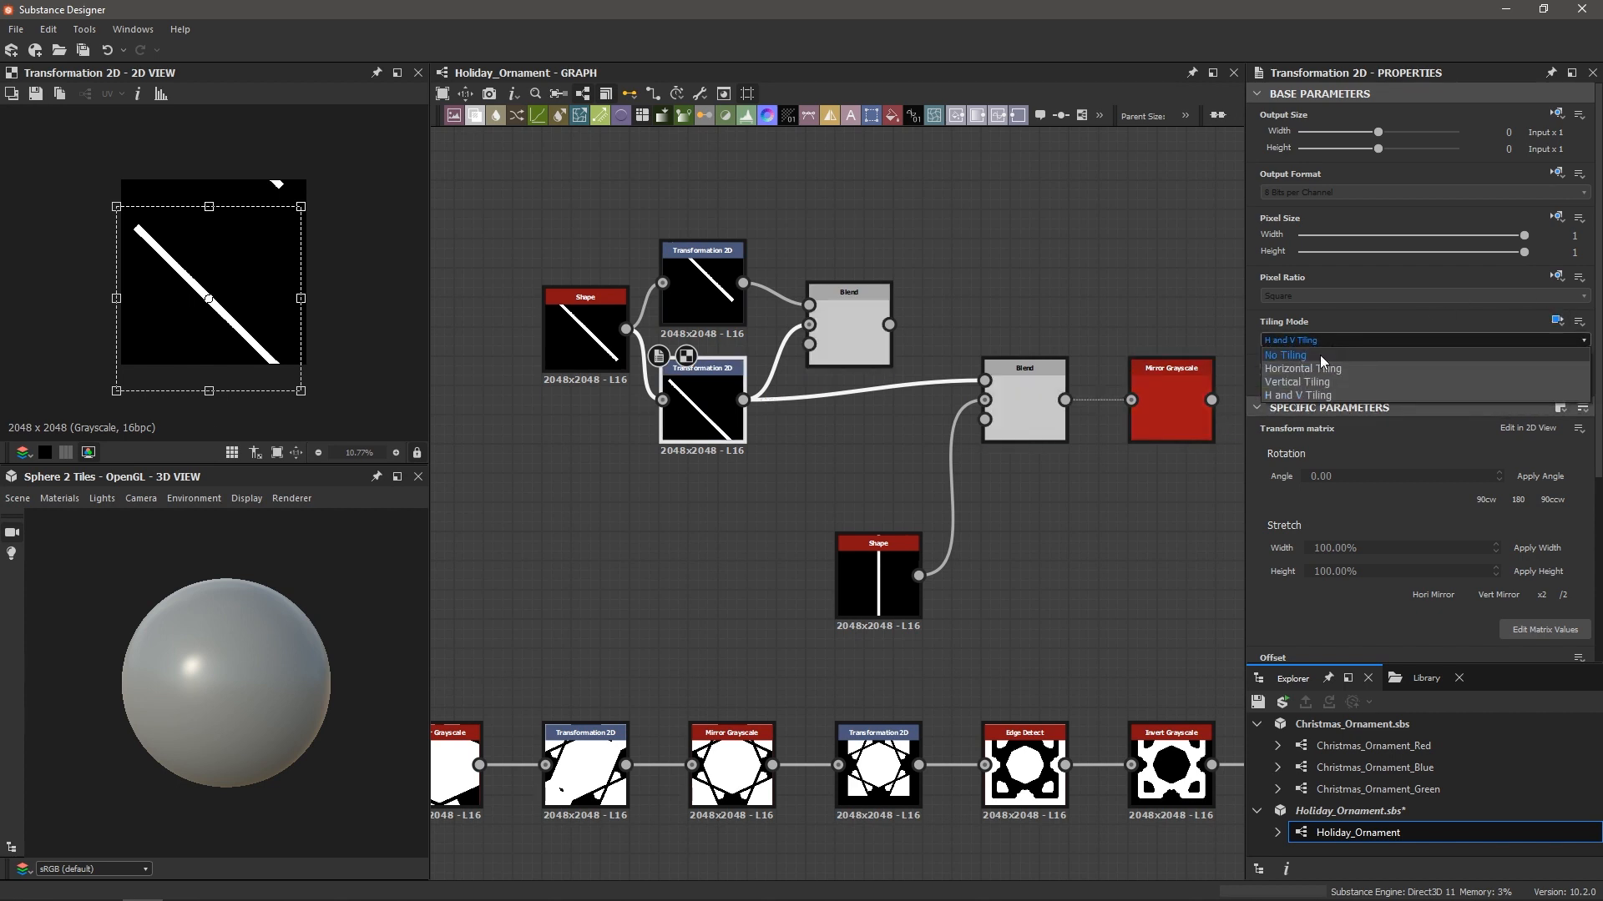
click(1320, 354)
Wire the two-line Blend into the vertical-bar Blend and preview the mirrored branch
click(845, 332)
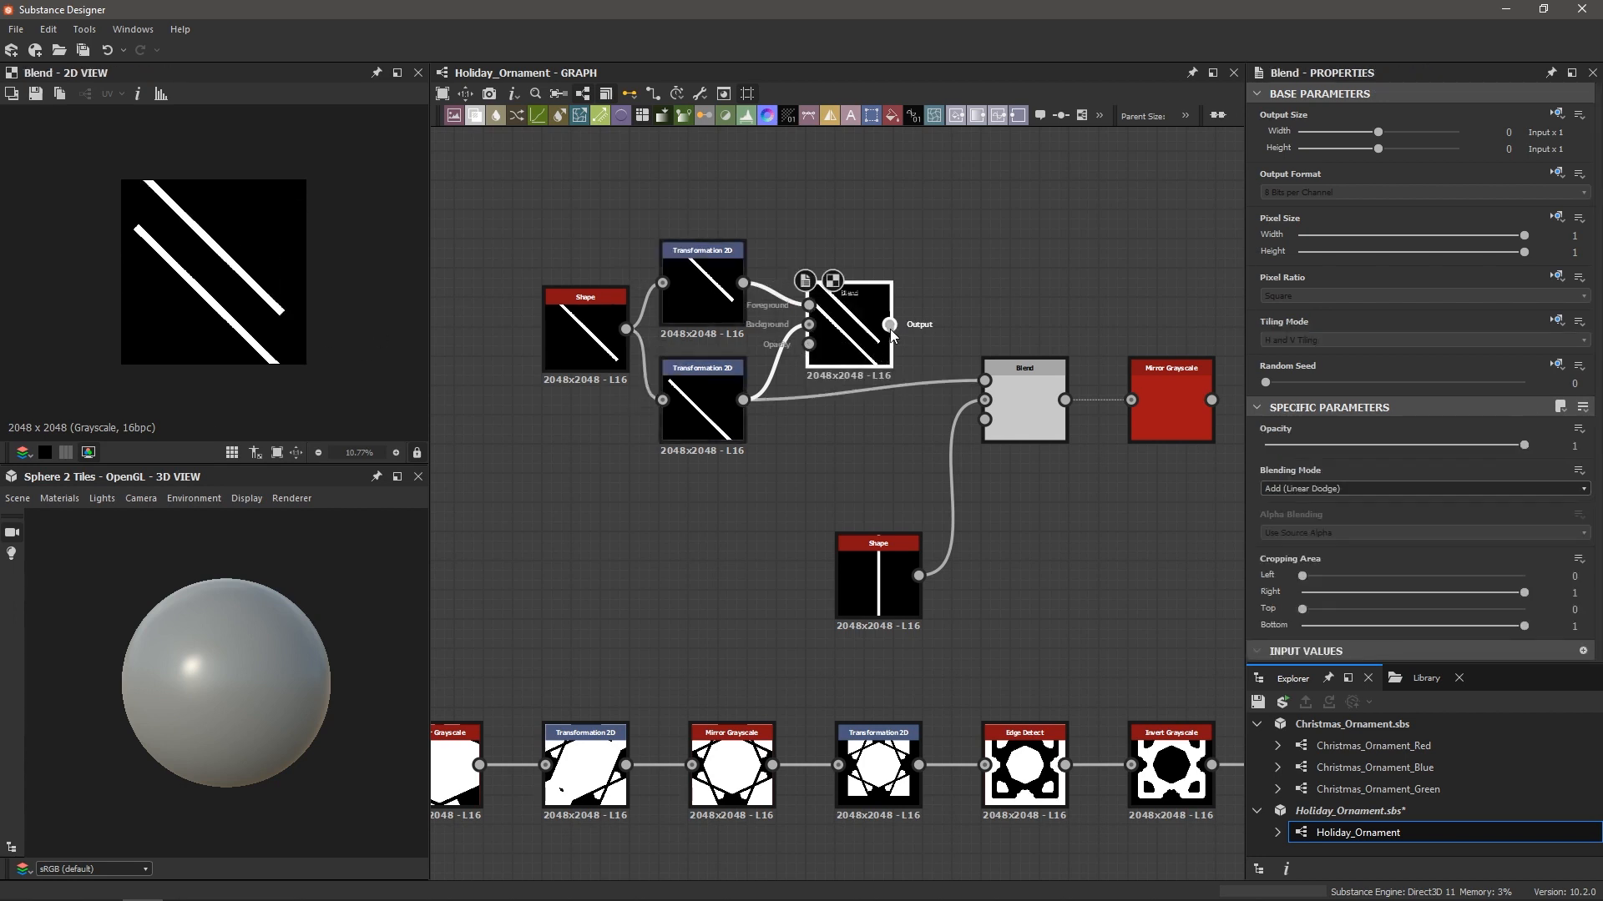
drag(890, 324, 986, 380)
click(1032, 409)
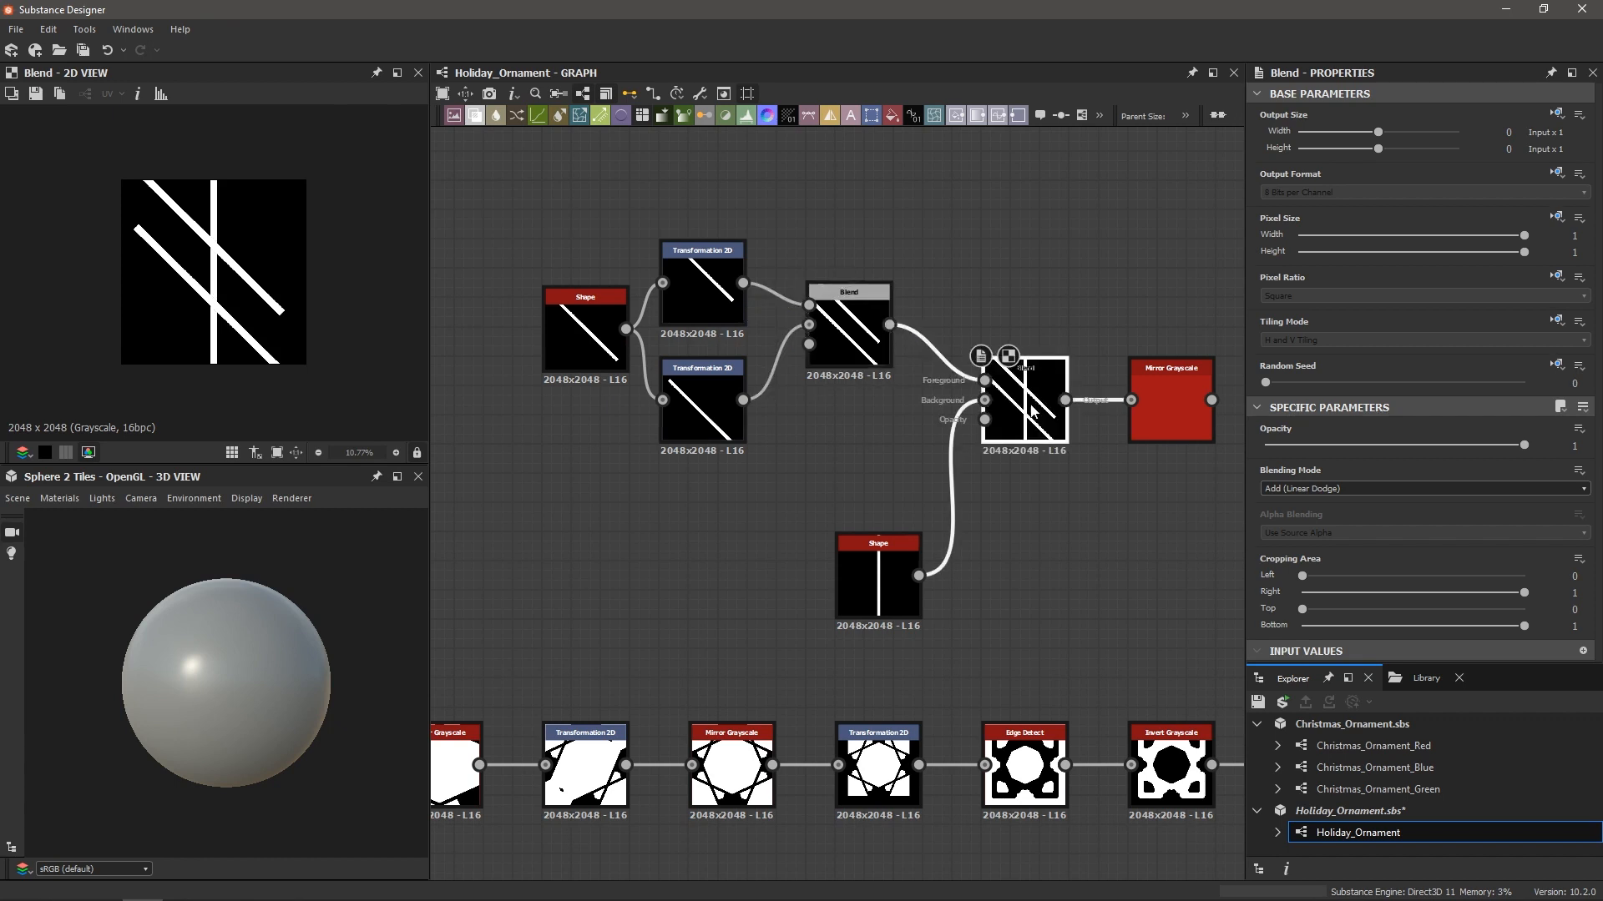
scroll(883, 576, up, 2)
scroll(883, 576, down, 1)
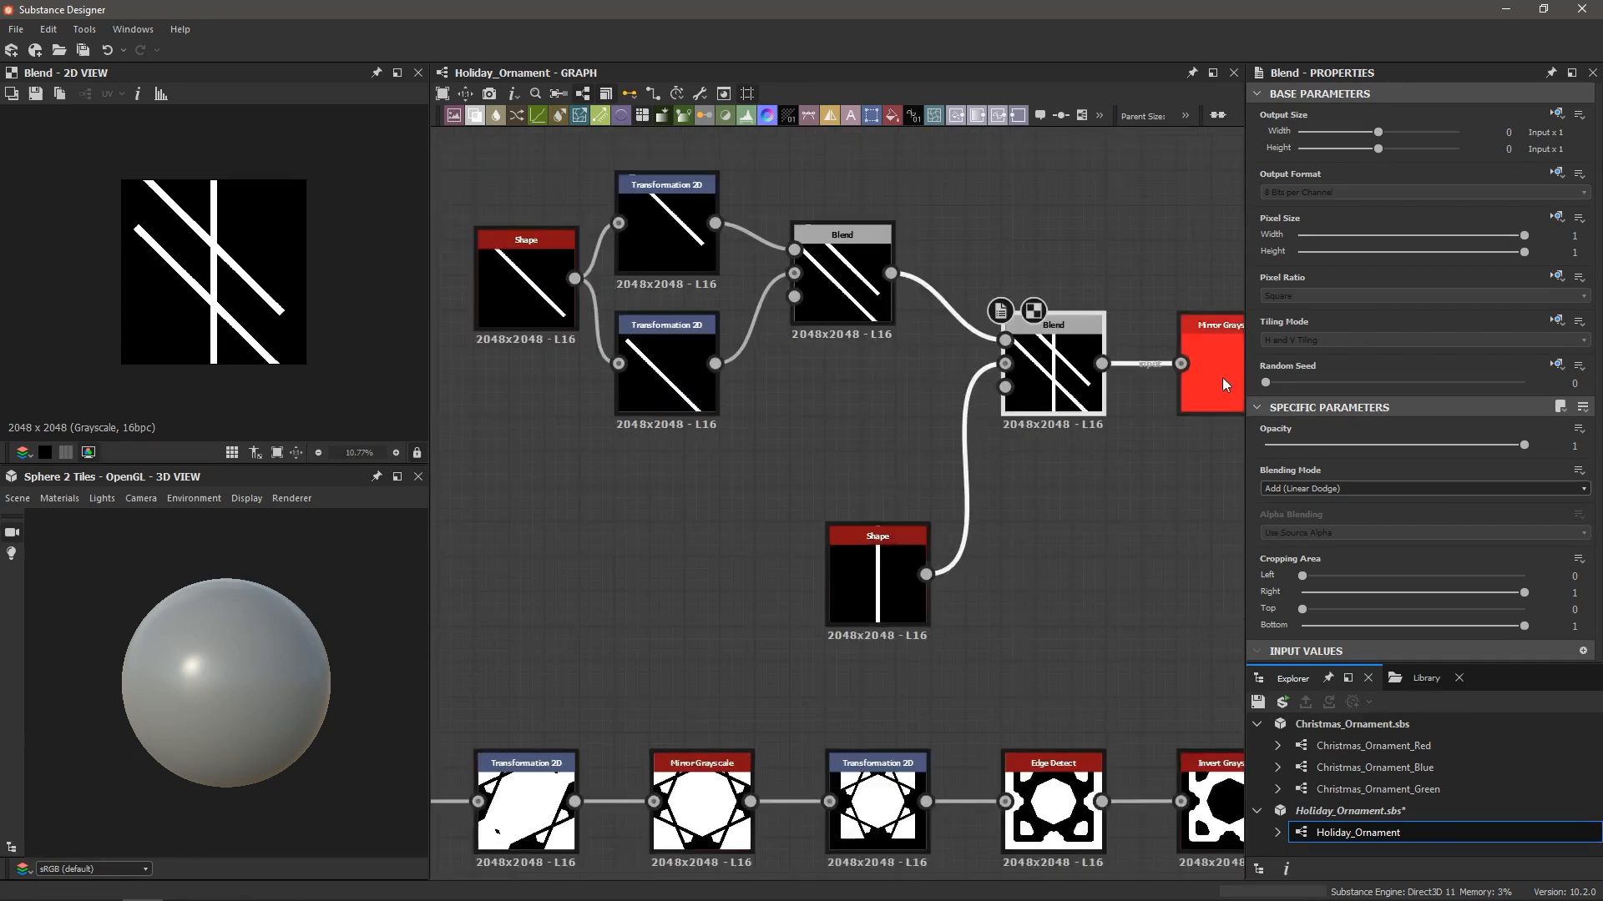
double_click(1223, 373)
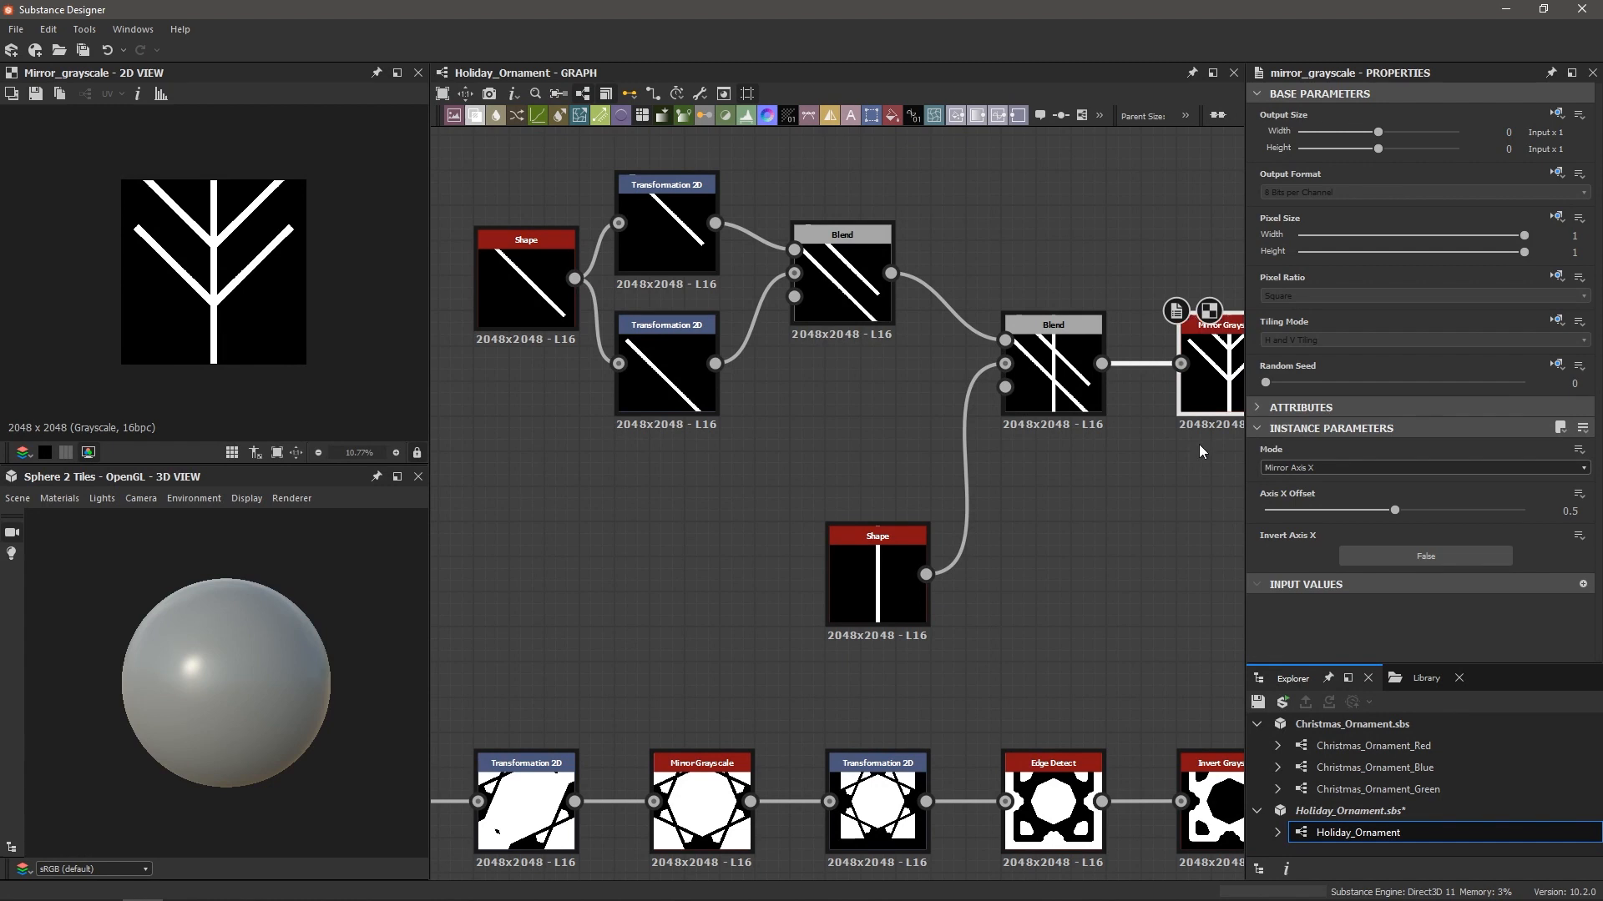
middle_drag(1199, 446, 1143, 473)
scroll(1143, 472, down, 2)
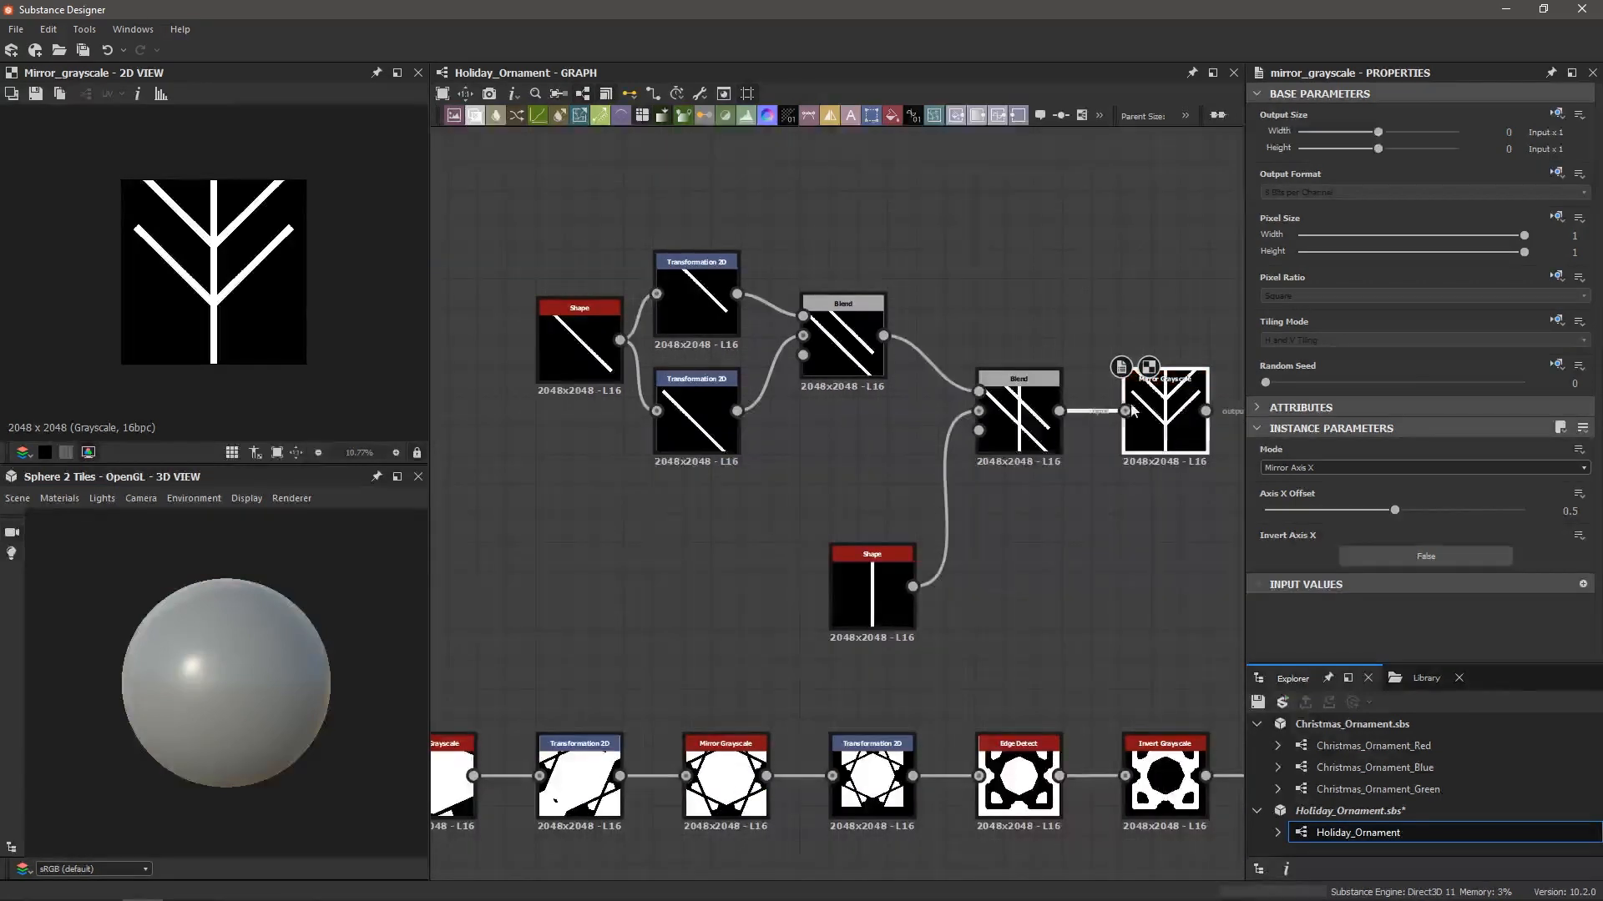
Nudge both transformed diagonal lines slightly left and down
click(718, 303)
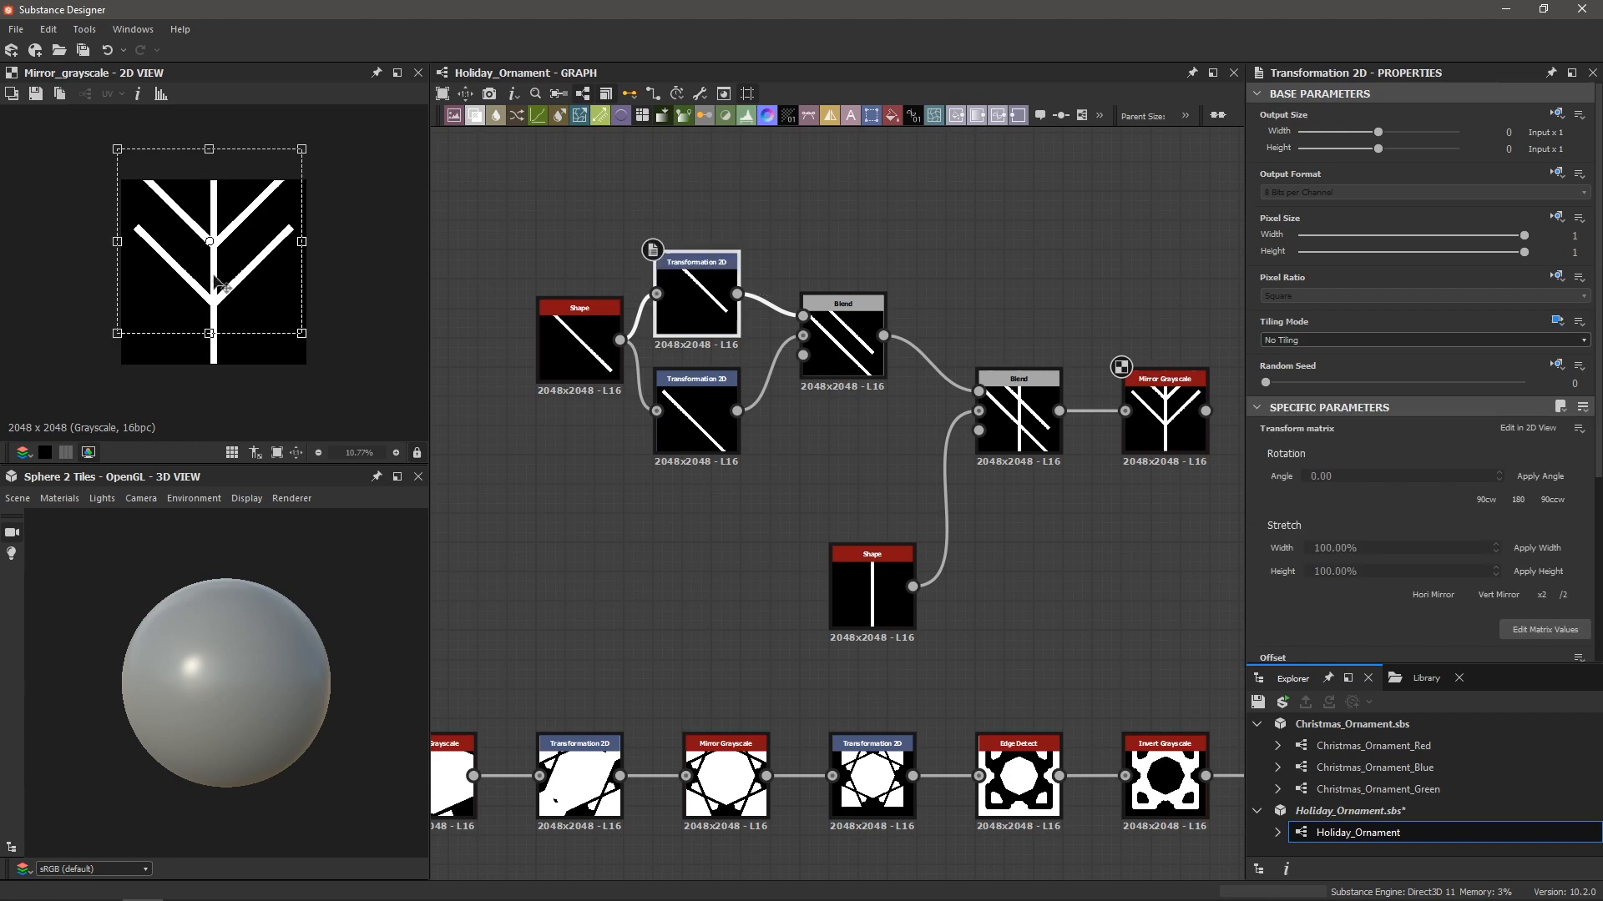
drag(213, 292, 212, 299)
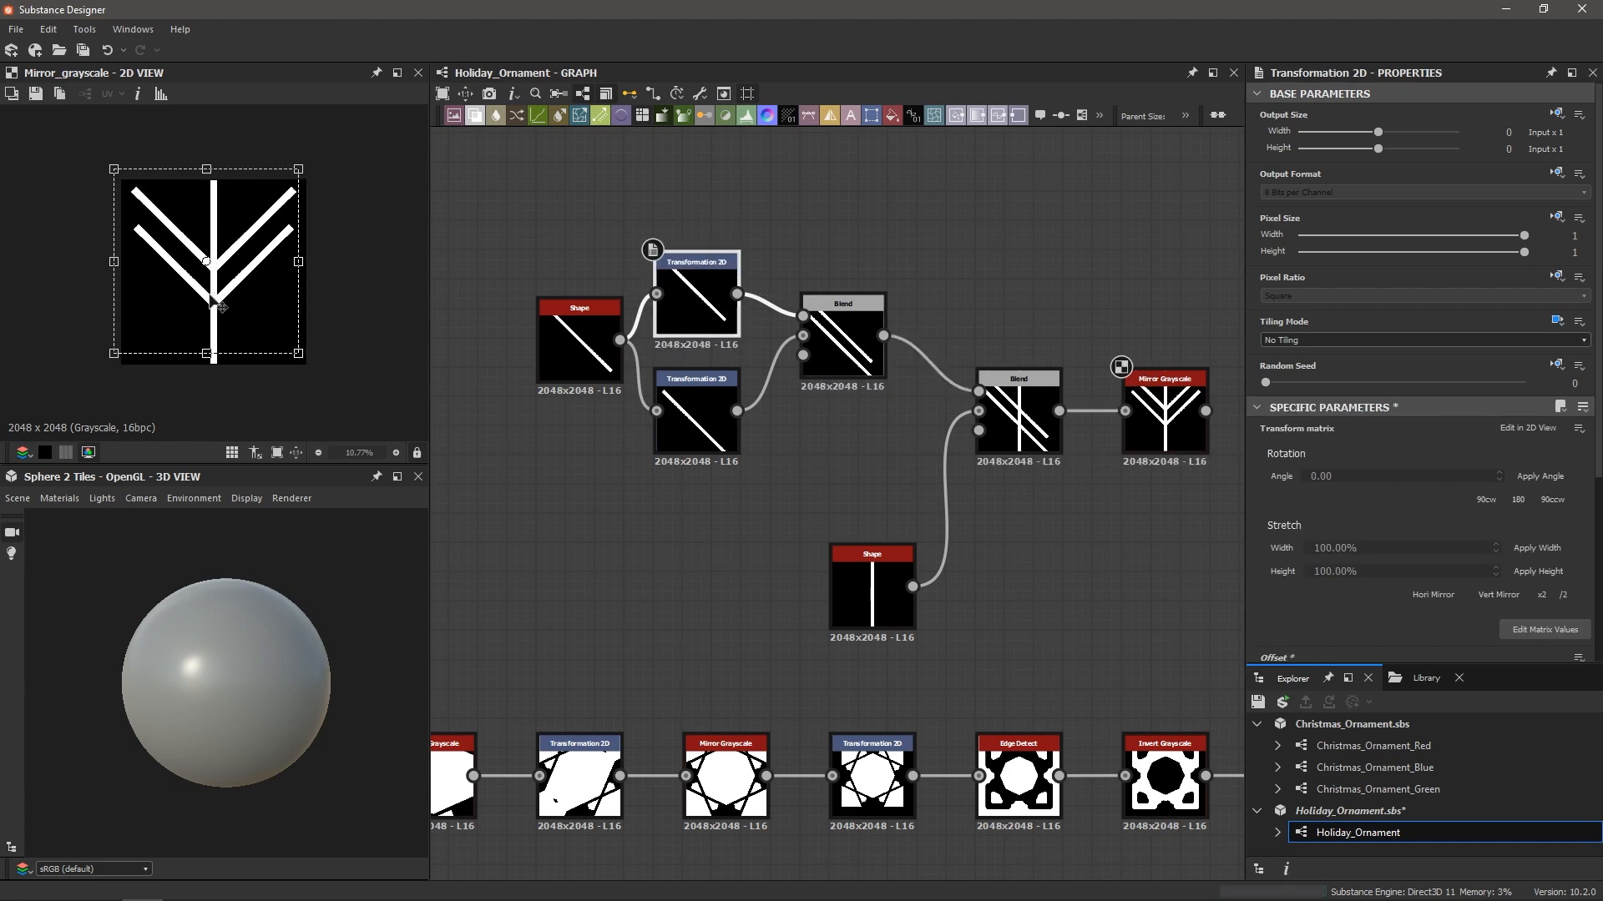
click(689, 434)
drag(242, 327, 239, 332)
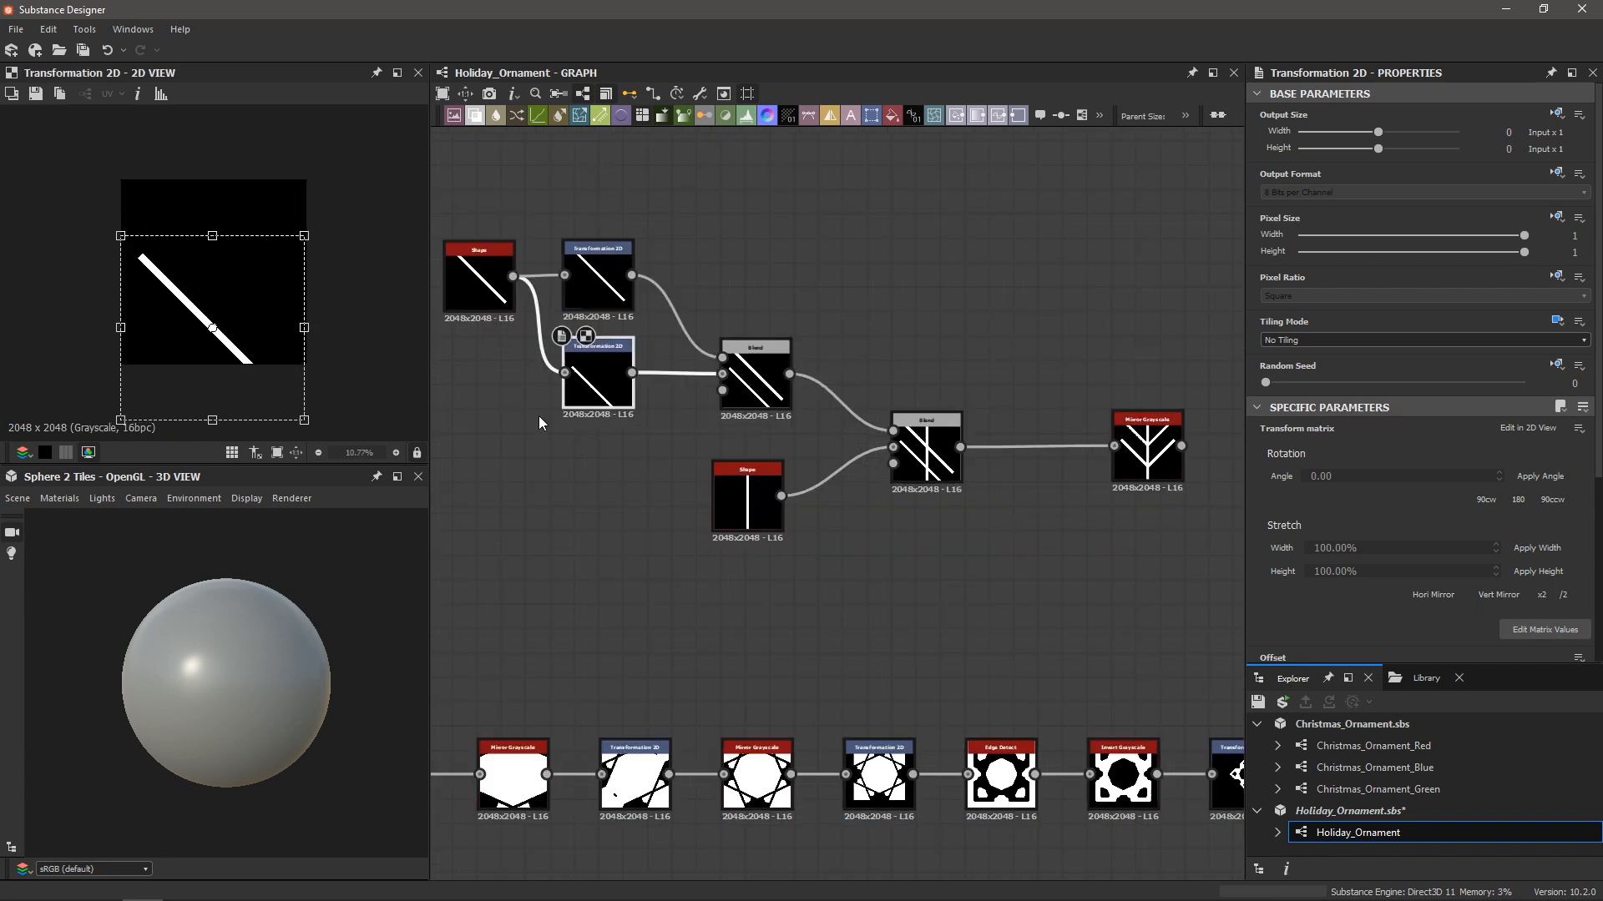
Rearrange the branch nodes and preview the Blend and Mirror Grayscale outputs
middle_drag(539, 415, 581, 451)
drag(527, 294, 499, 292)
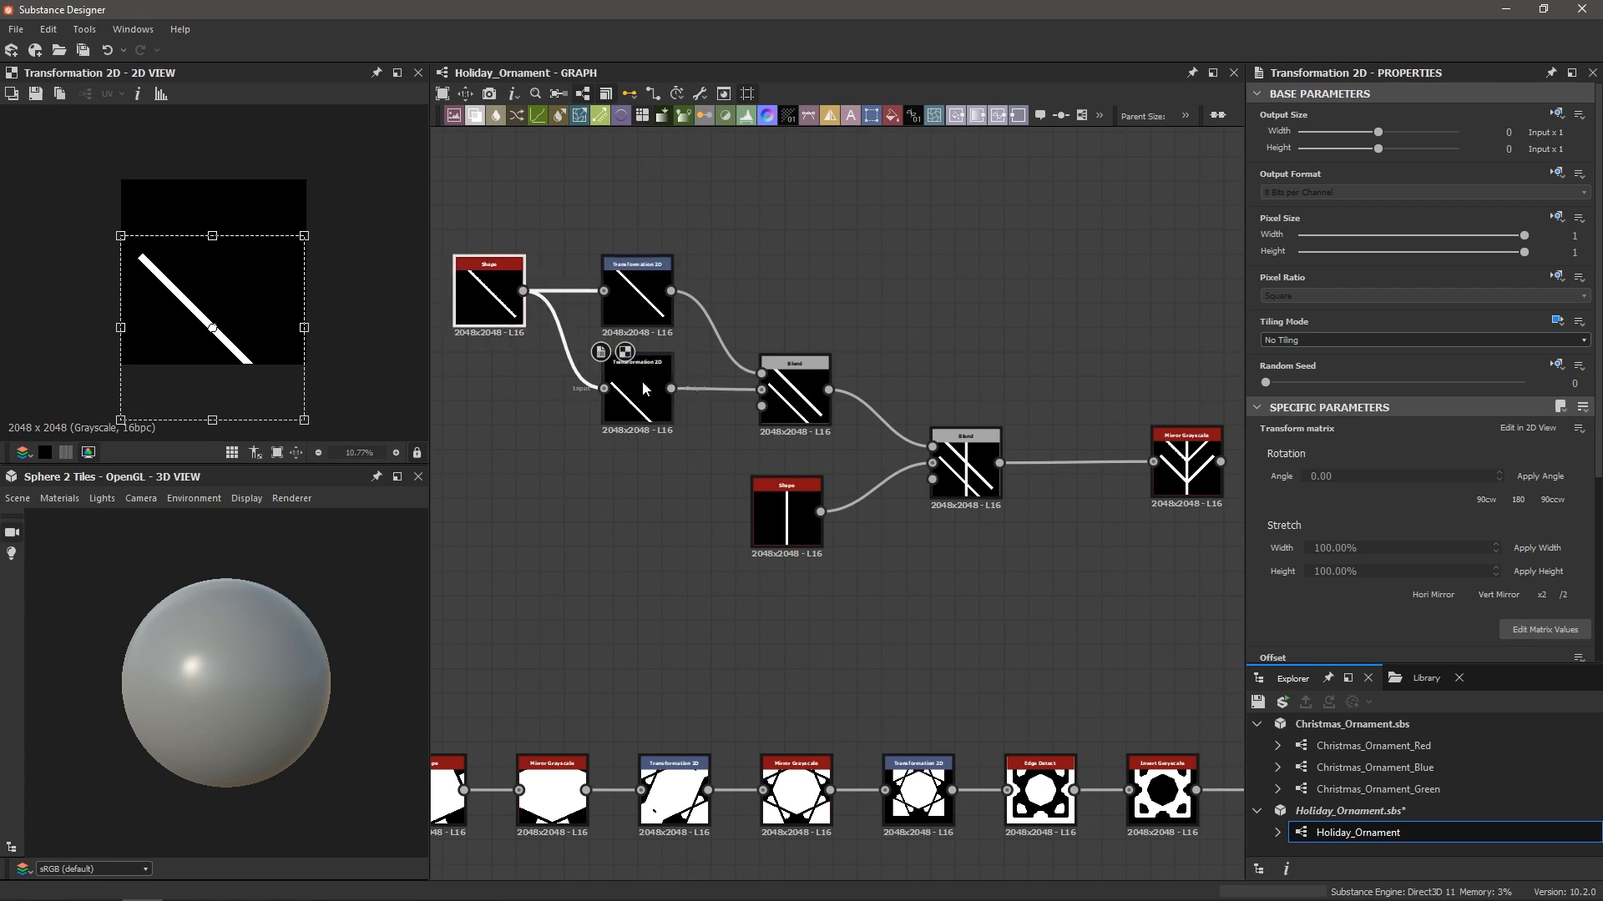
click(804, 393)
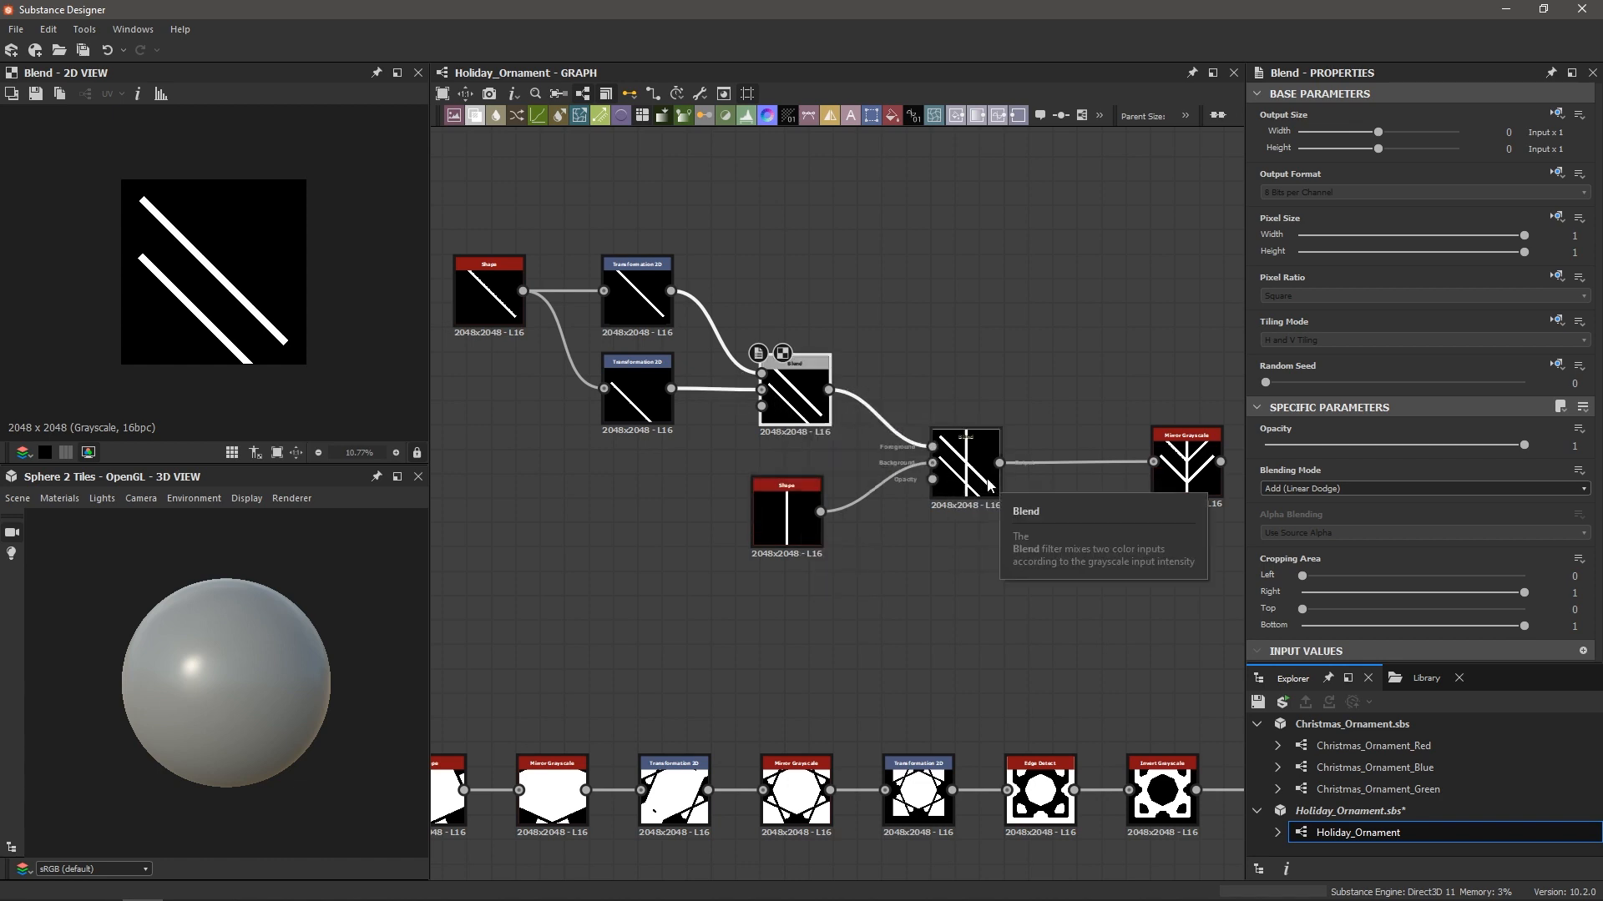
click(989, 486)
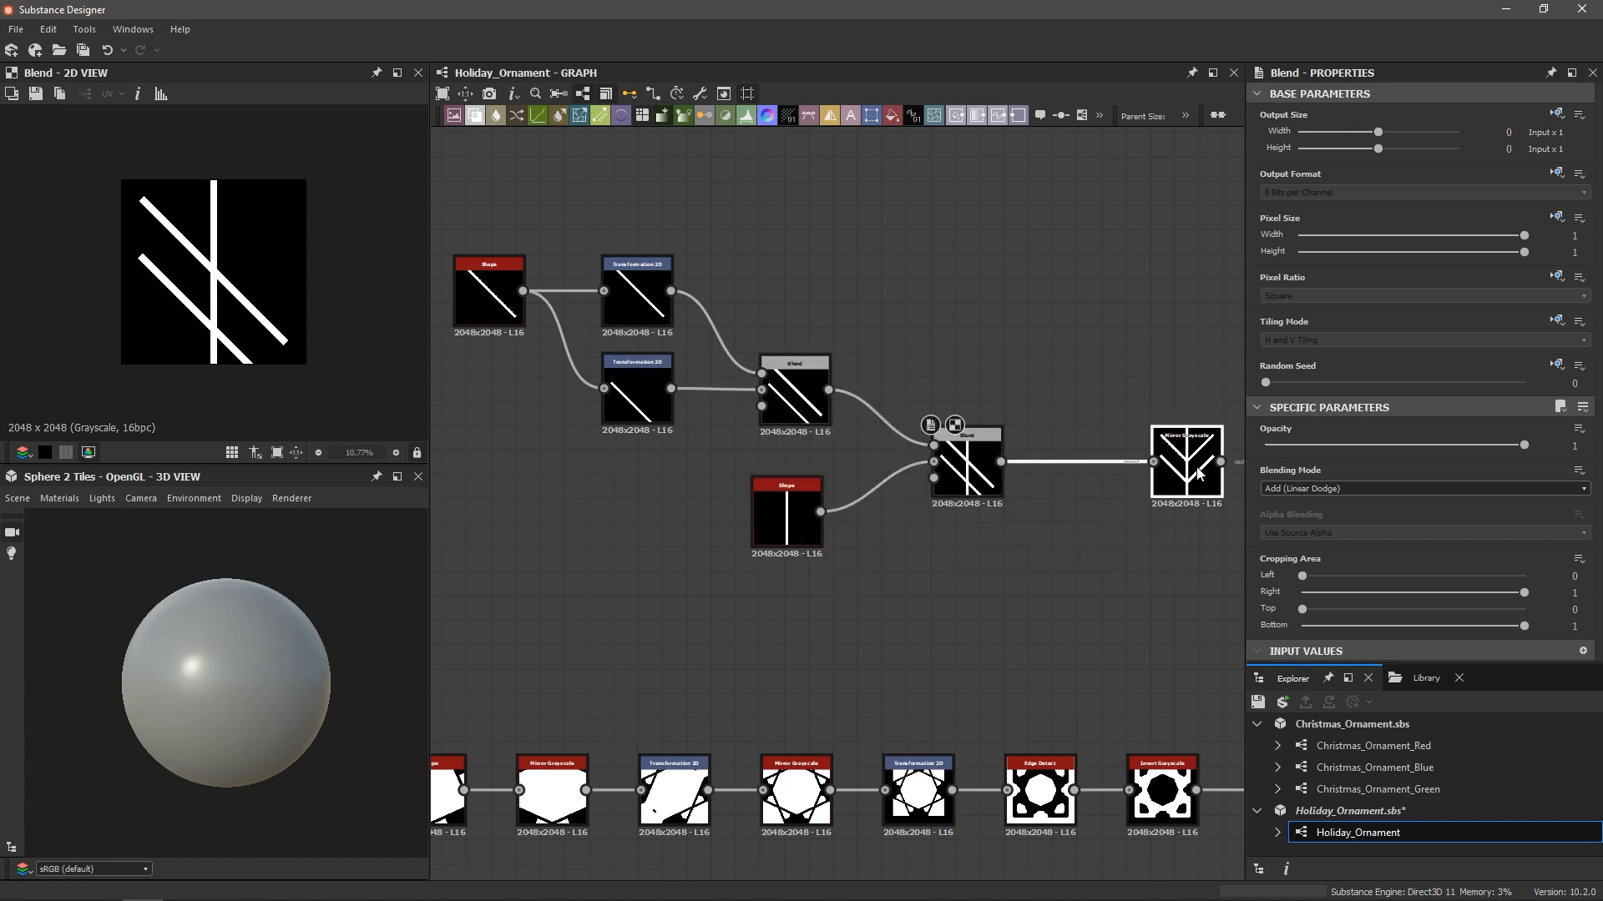
drag(1198, 474, 1150, 475)
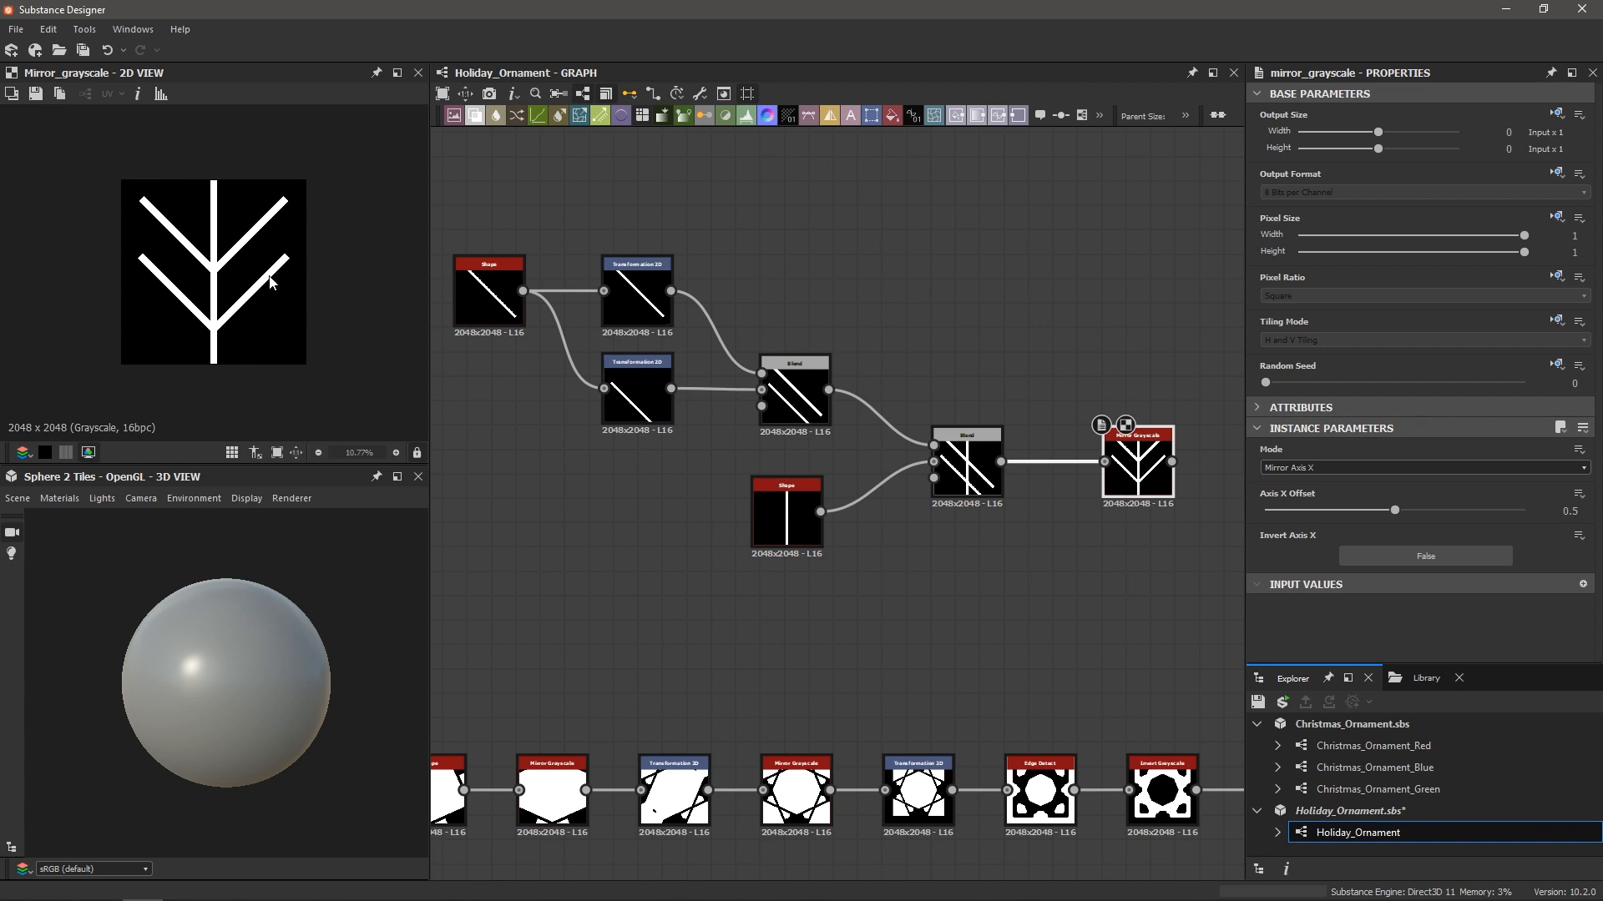
middle_drag(1227, 561, 907, 553)
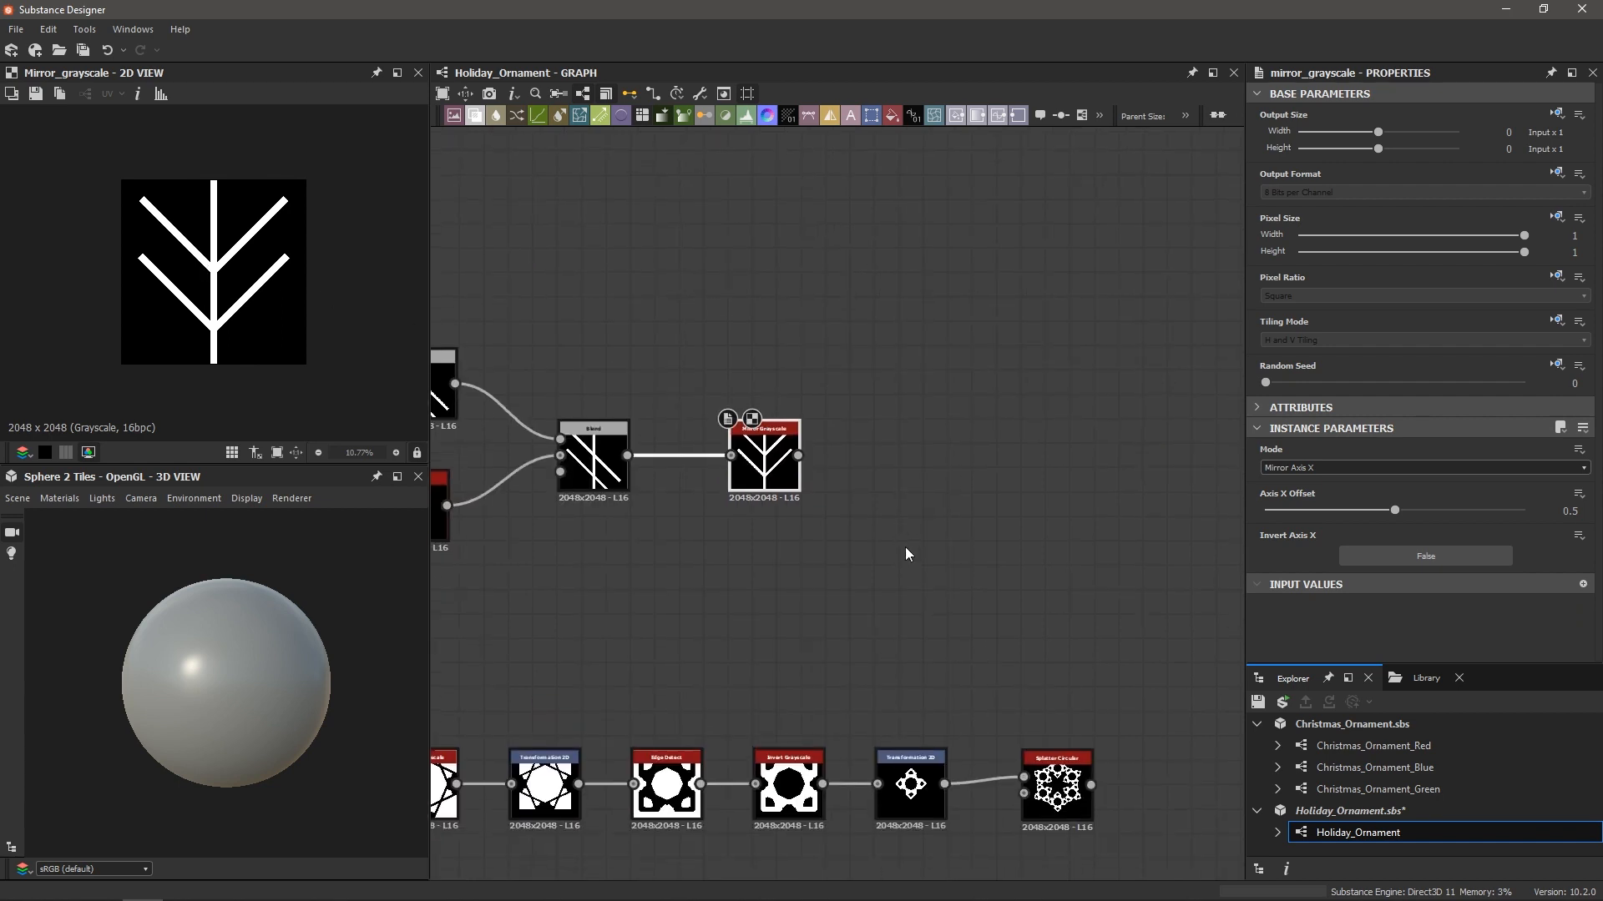
scroll(853, 455, up, 2)
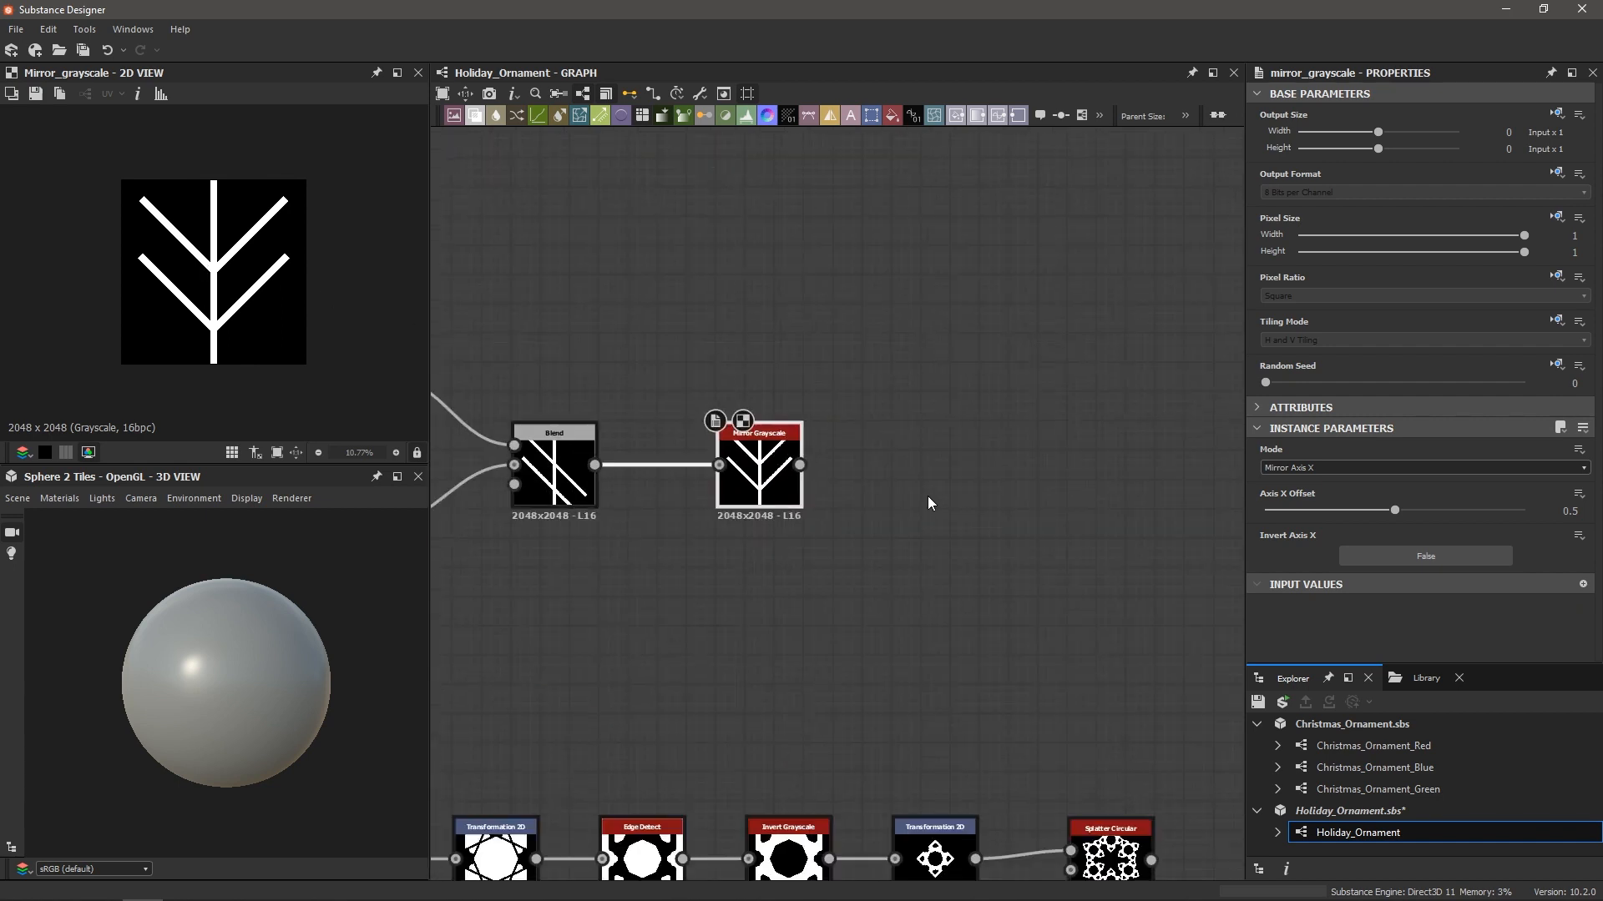
Add a Splatter Circular fed by Mirror Grayscale, with Pattern set to Image Input
key(space)
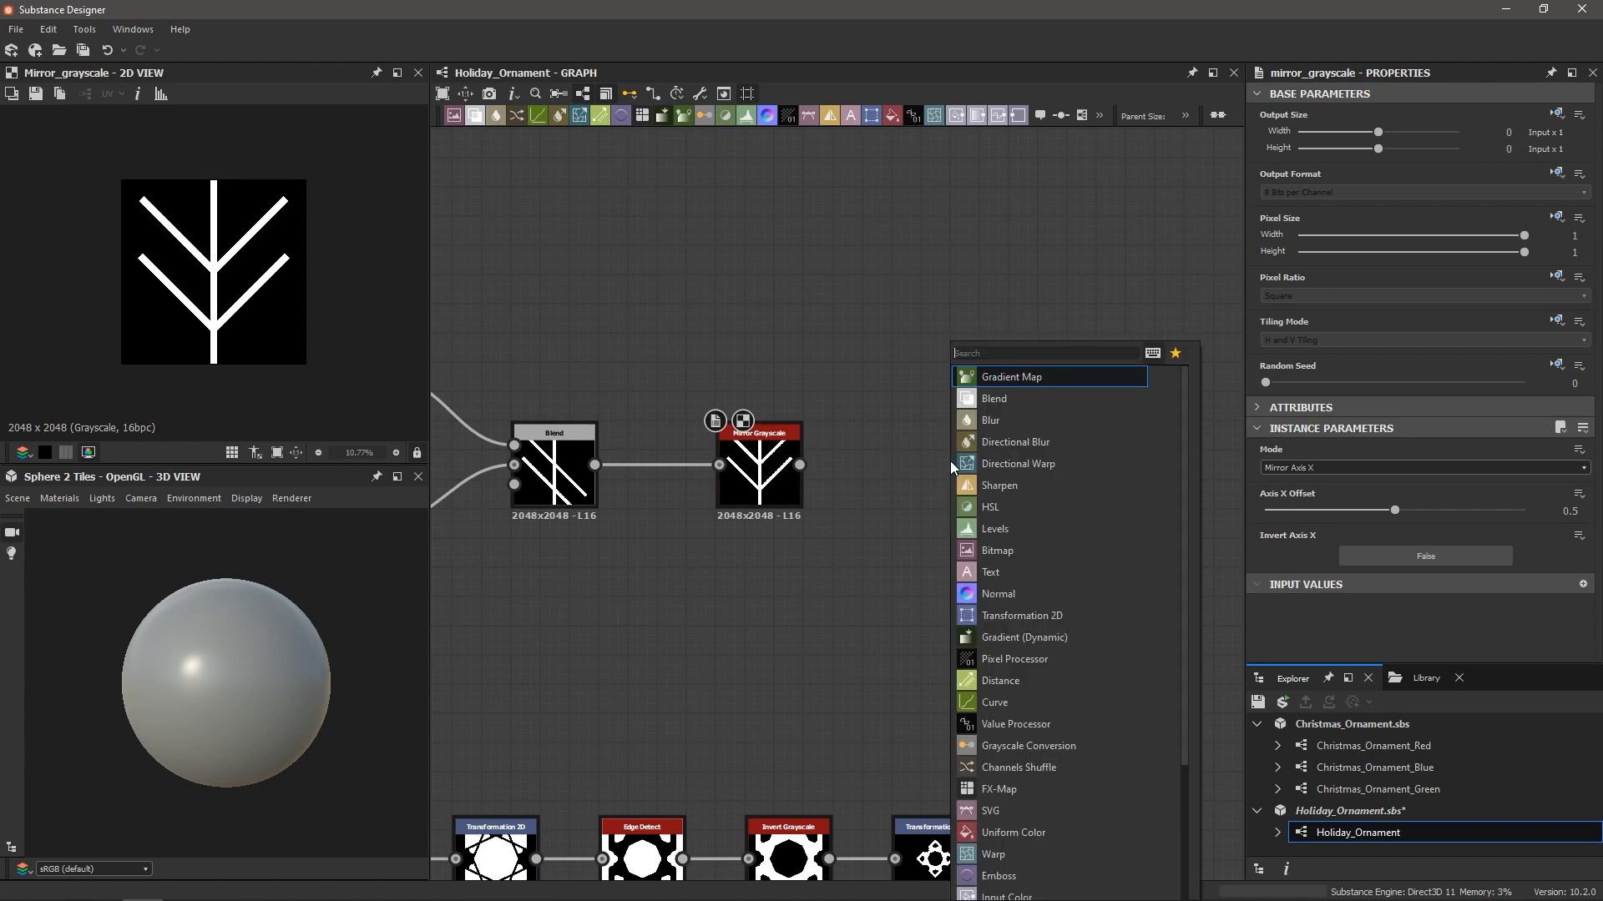
text(spl)
key(Return)
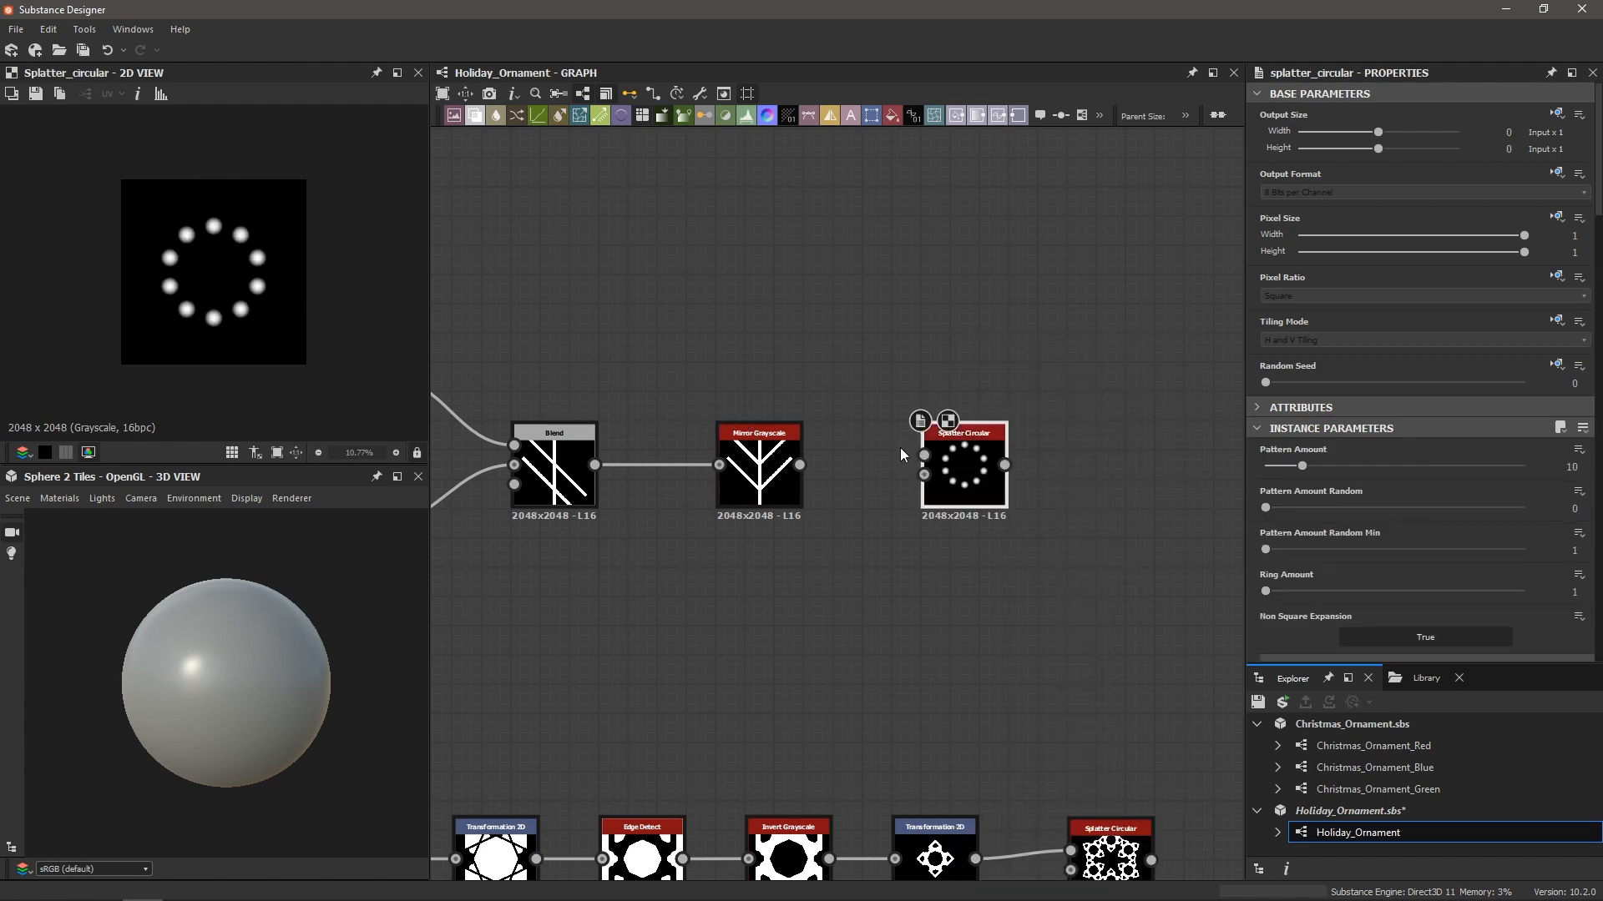
drag(801, 464, 923, 456)
scroll(919, 454, up, 2)
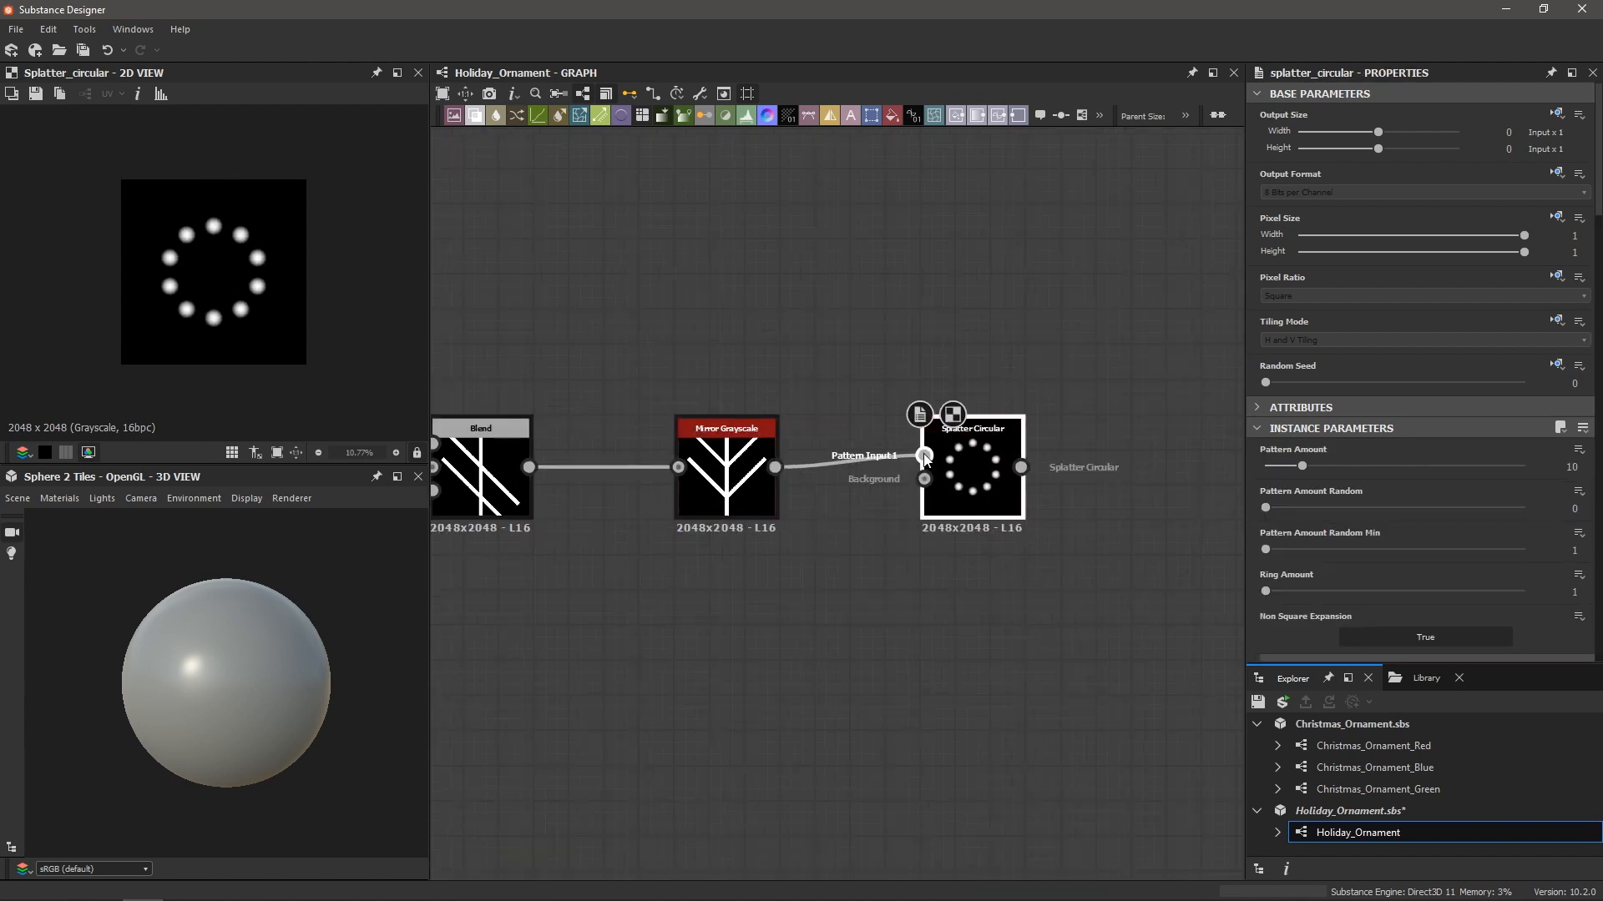
scroll(1385, 473, down, 4)
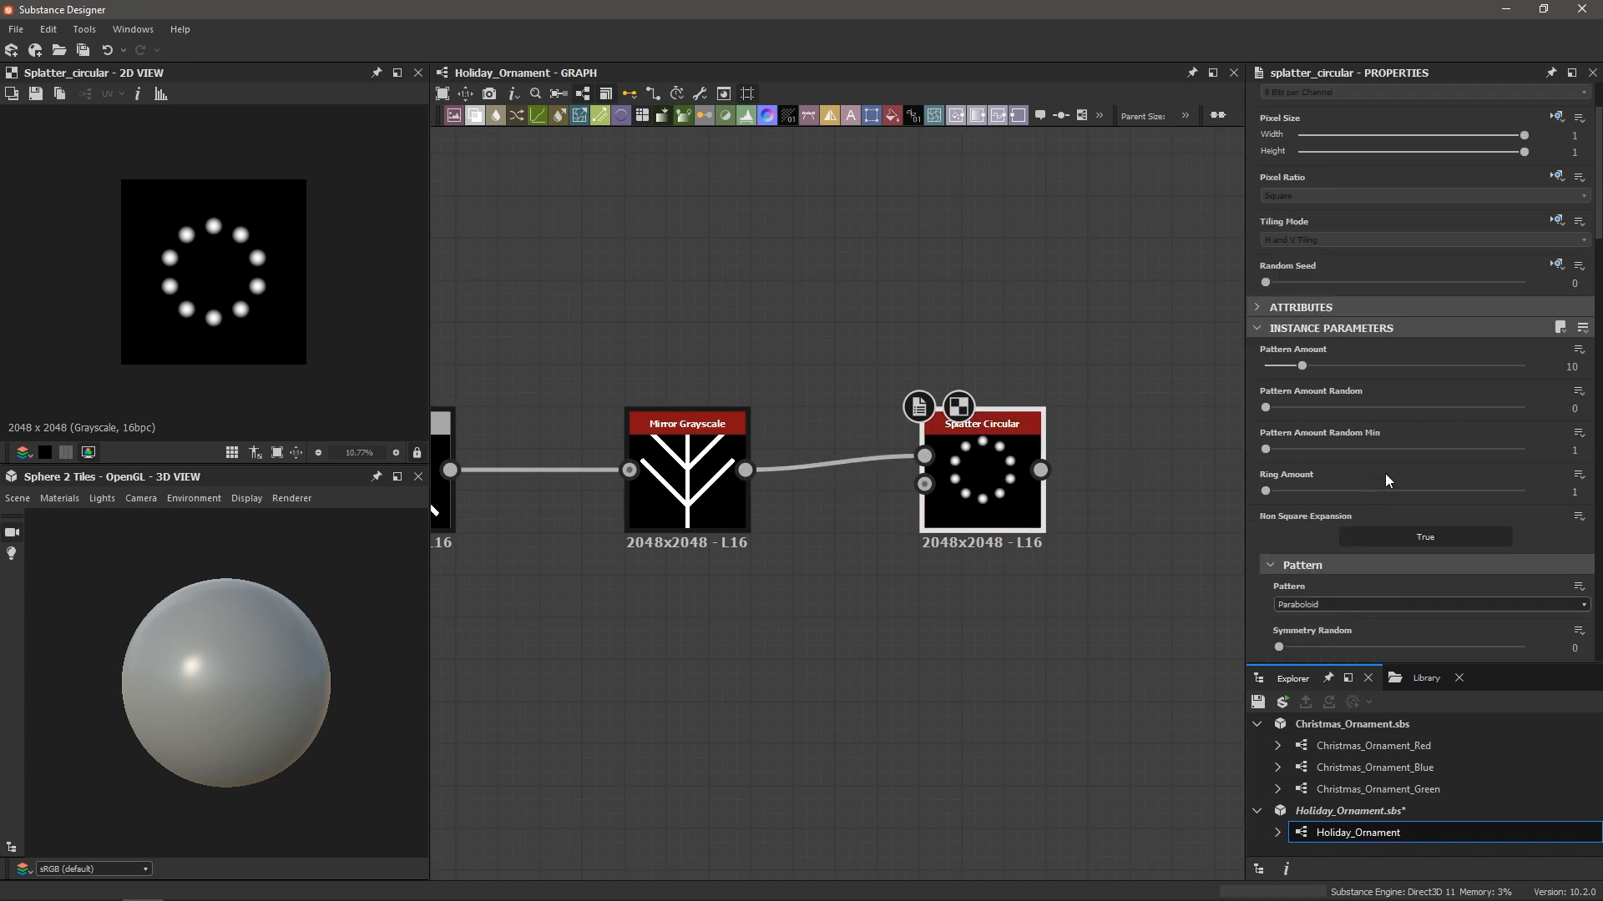
click(1307, 504)
click(1307, 520)
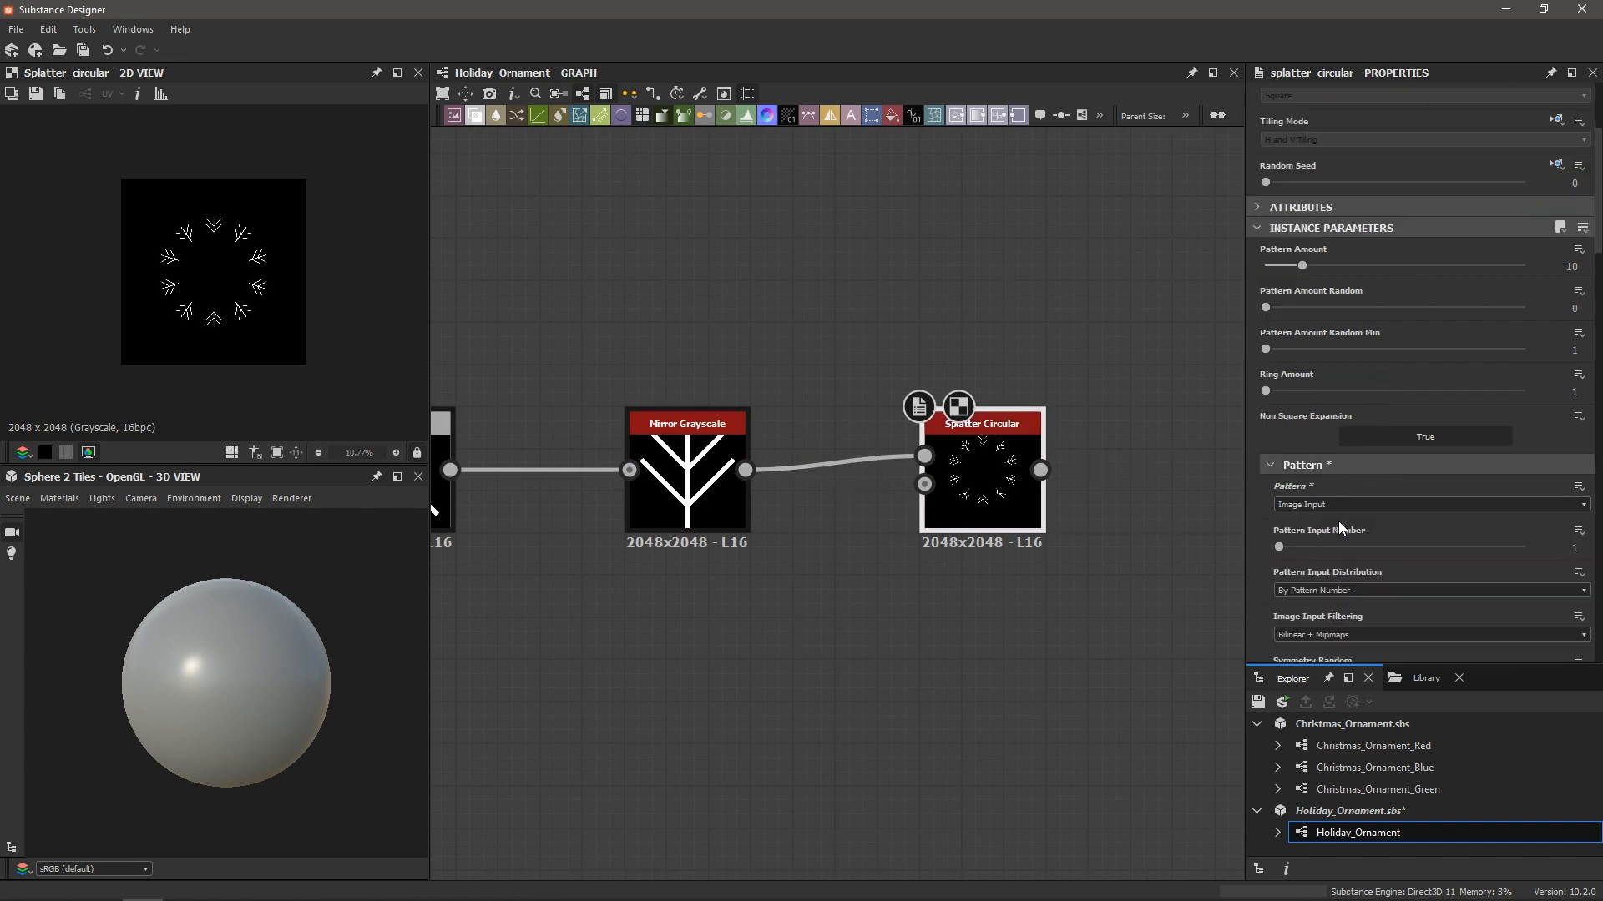
scroll(1030, 513, down, 2)
scroll(1096, 628, down, 2)
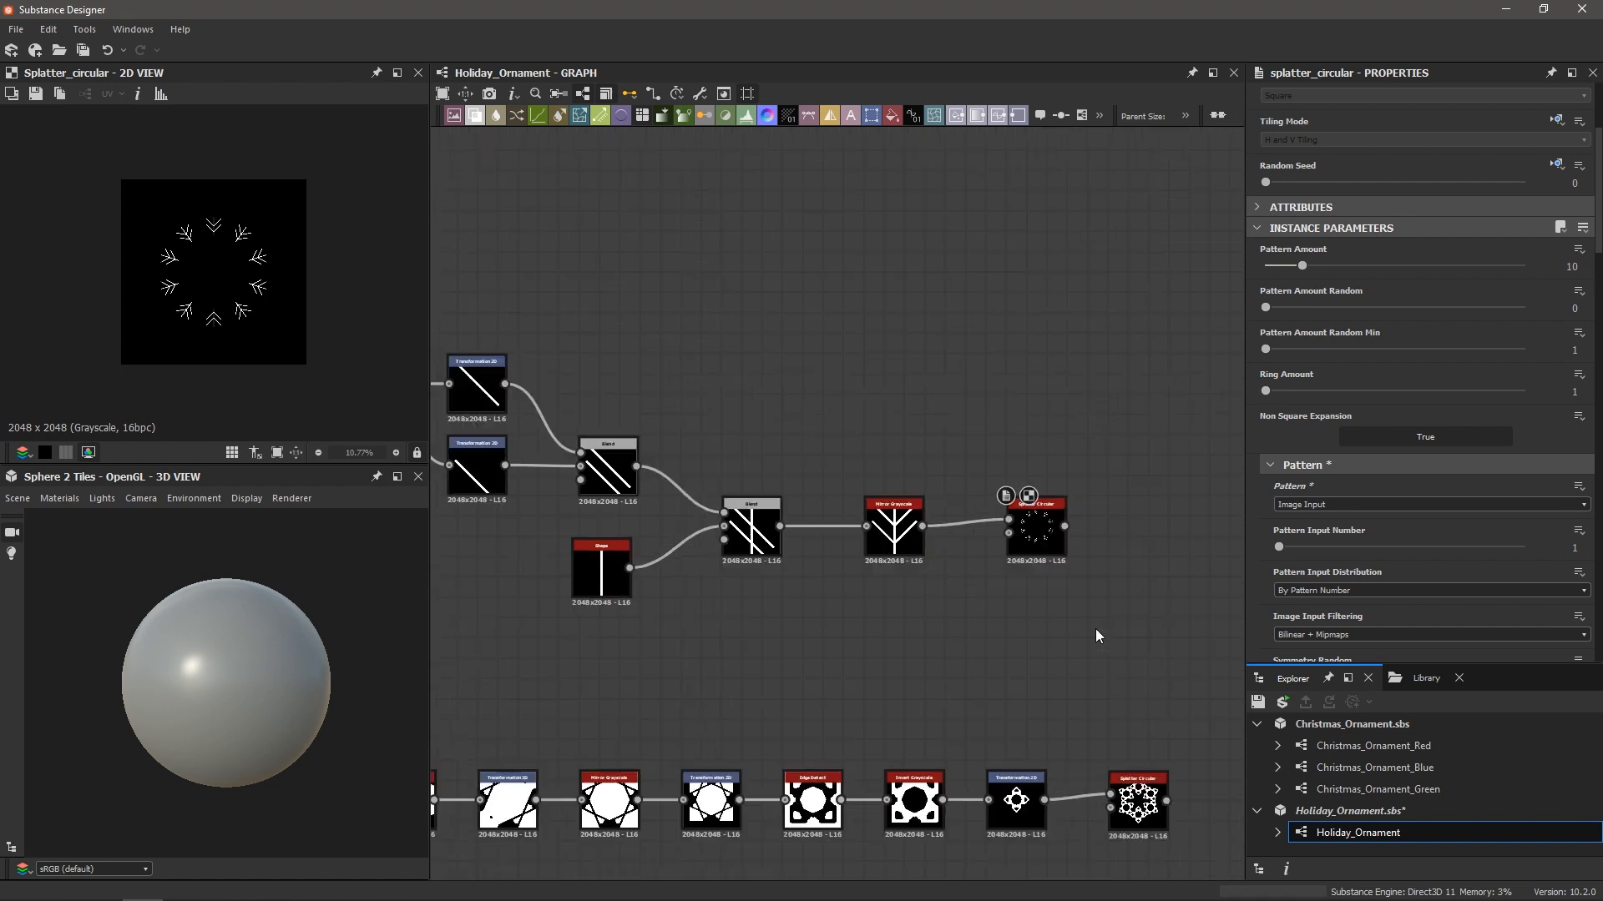
middle_drag(1095, 629, 921, 592)
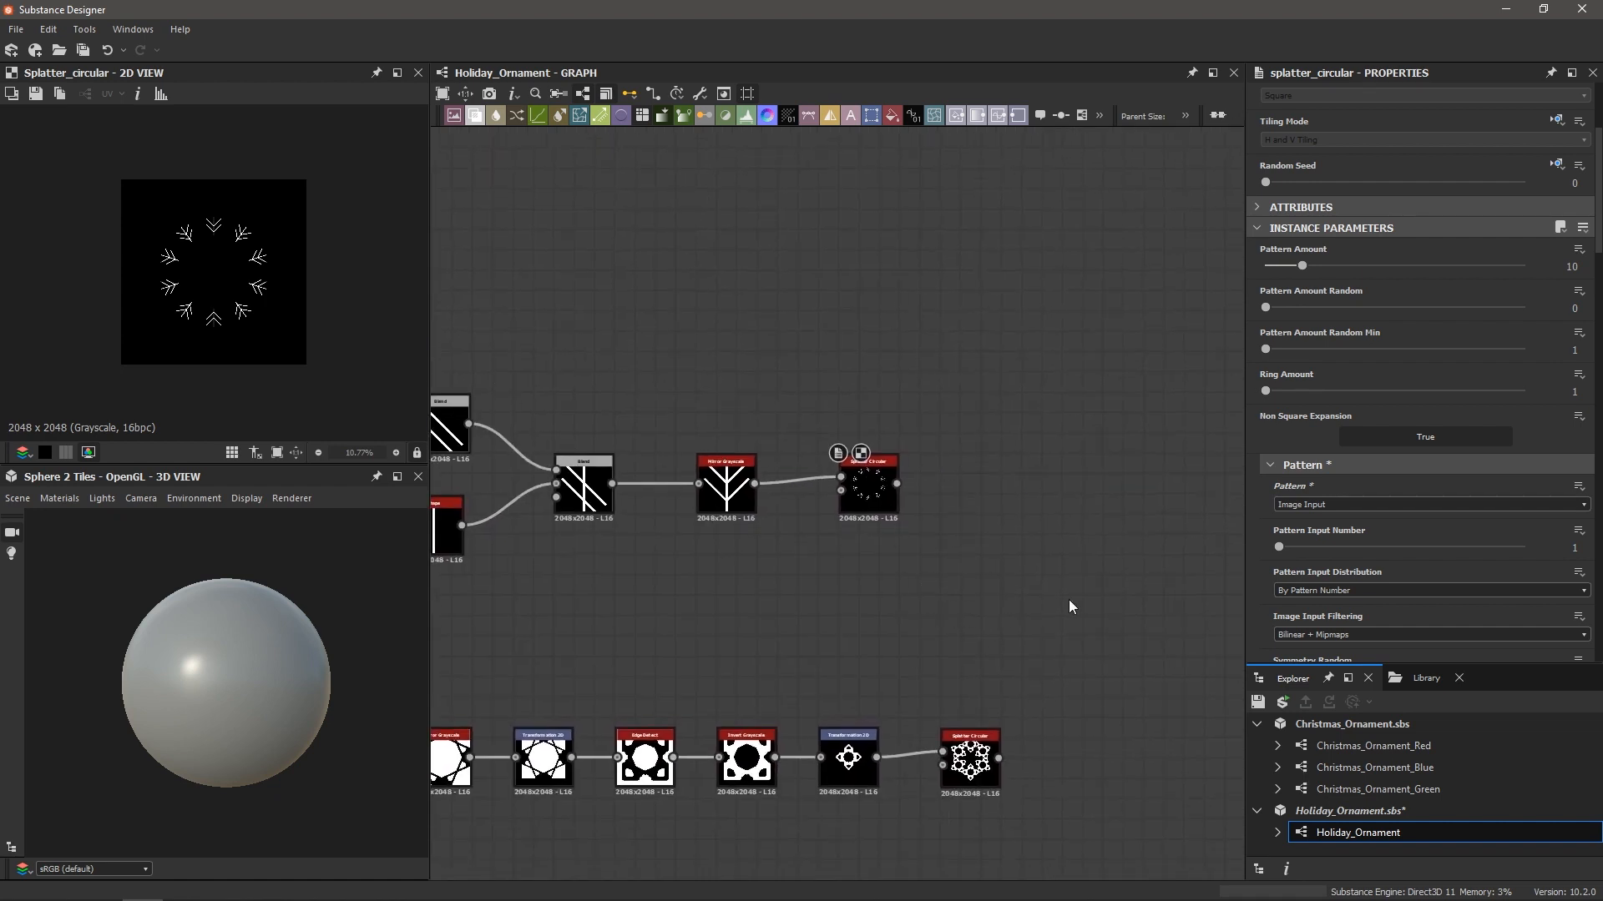
Add a Blend node with the branch ring as Foreground, lower snowflake as Background, in Add (Linear Dodge)
key(space)
text(blend)
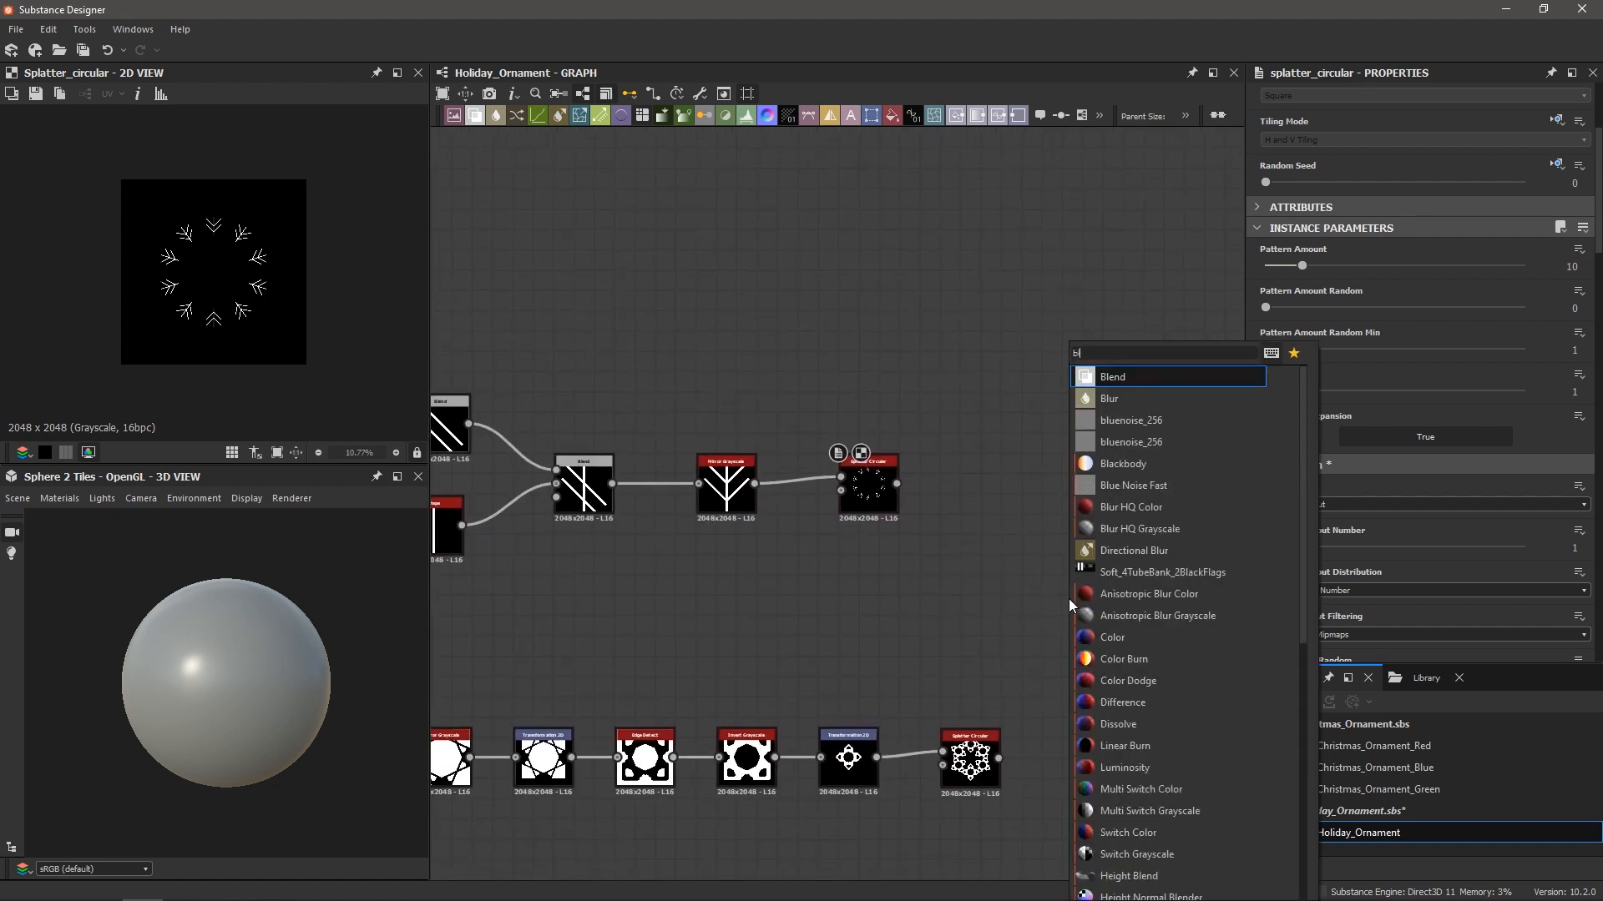
key(Return)
drag(1072, 606, 1091, 615)
drag(897, 484, 1065, 601)
scroll(992, 721, up, 3)
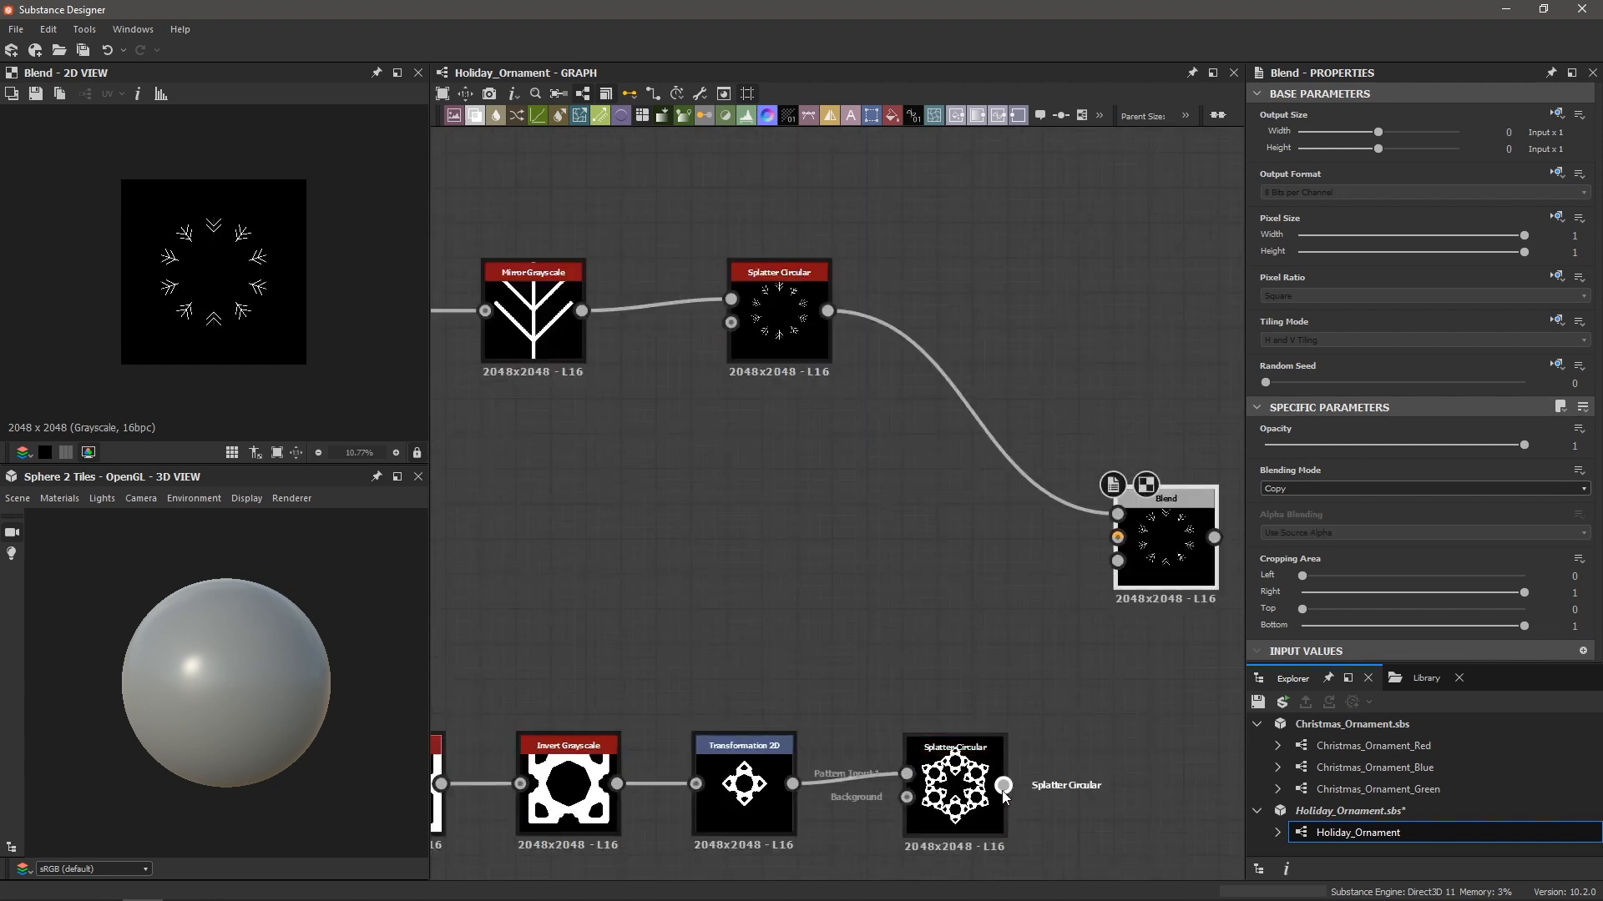
drag(1003, 788, 1116, 540)
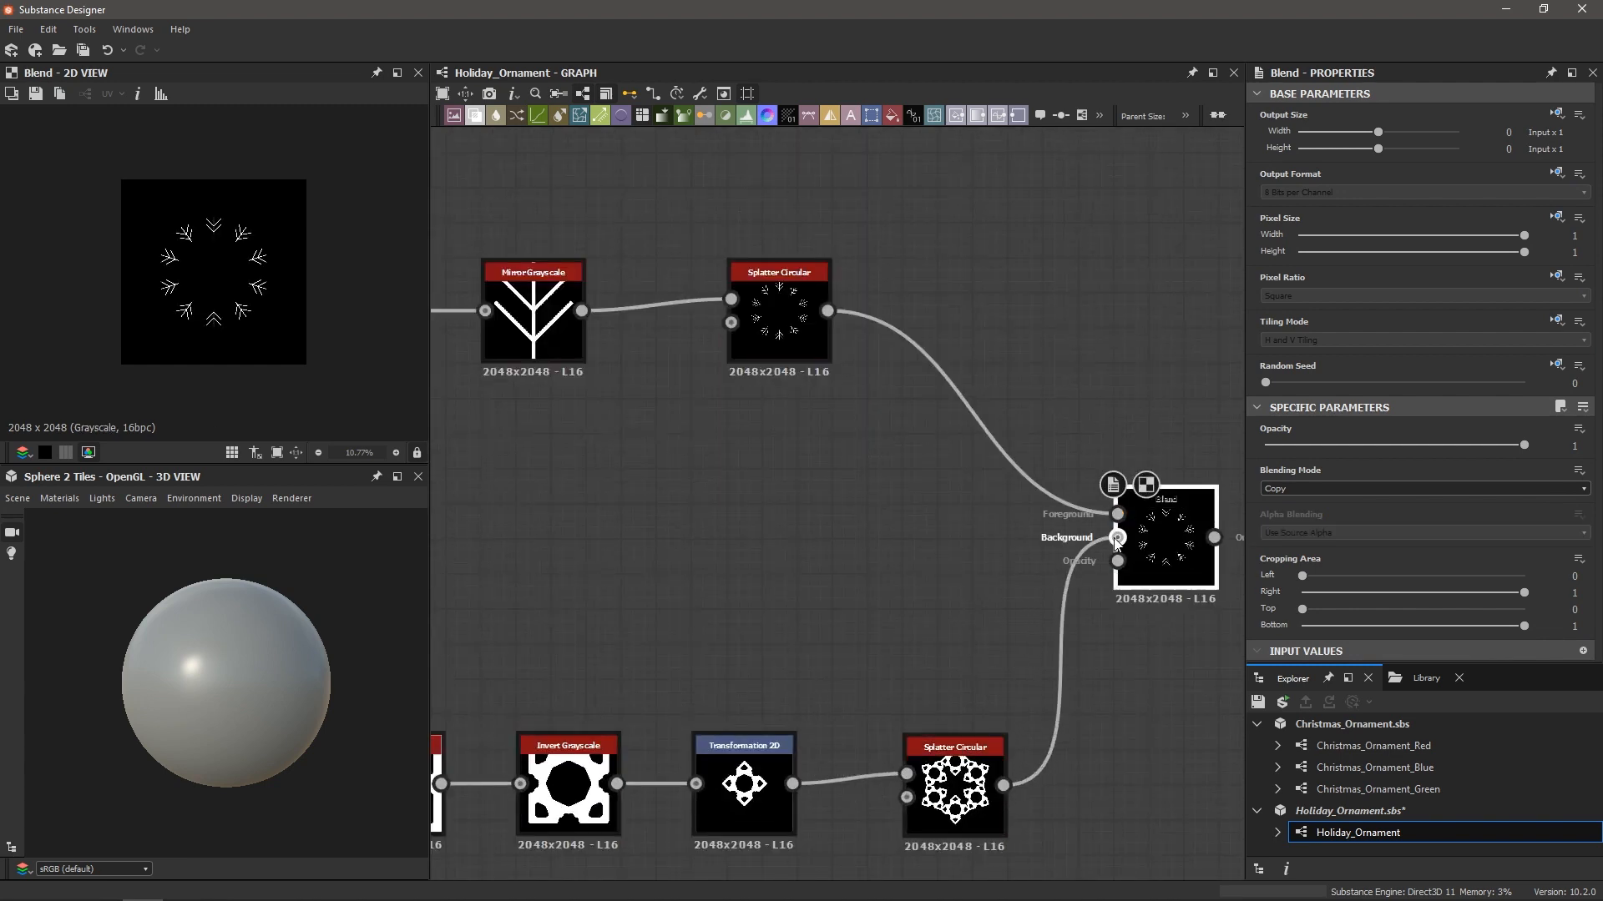
click(1315, 489)
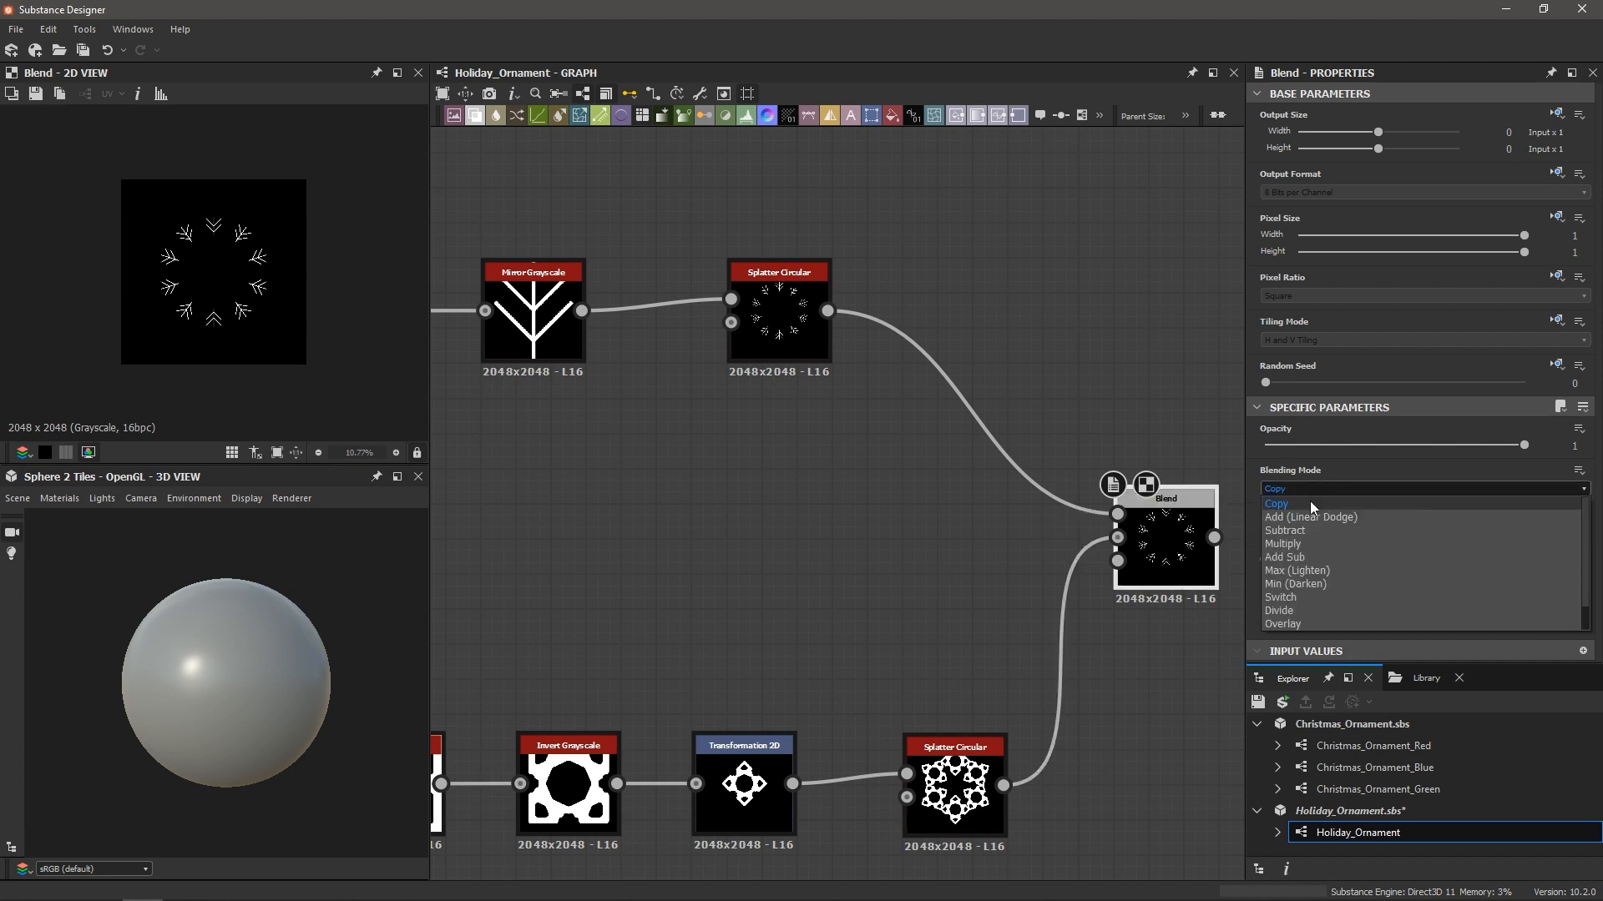
click(1305, 516)
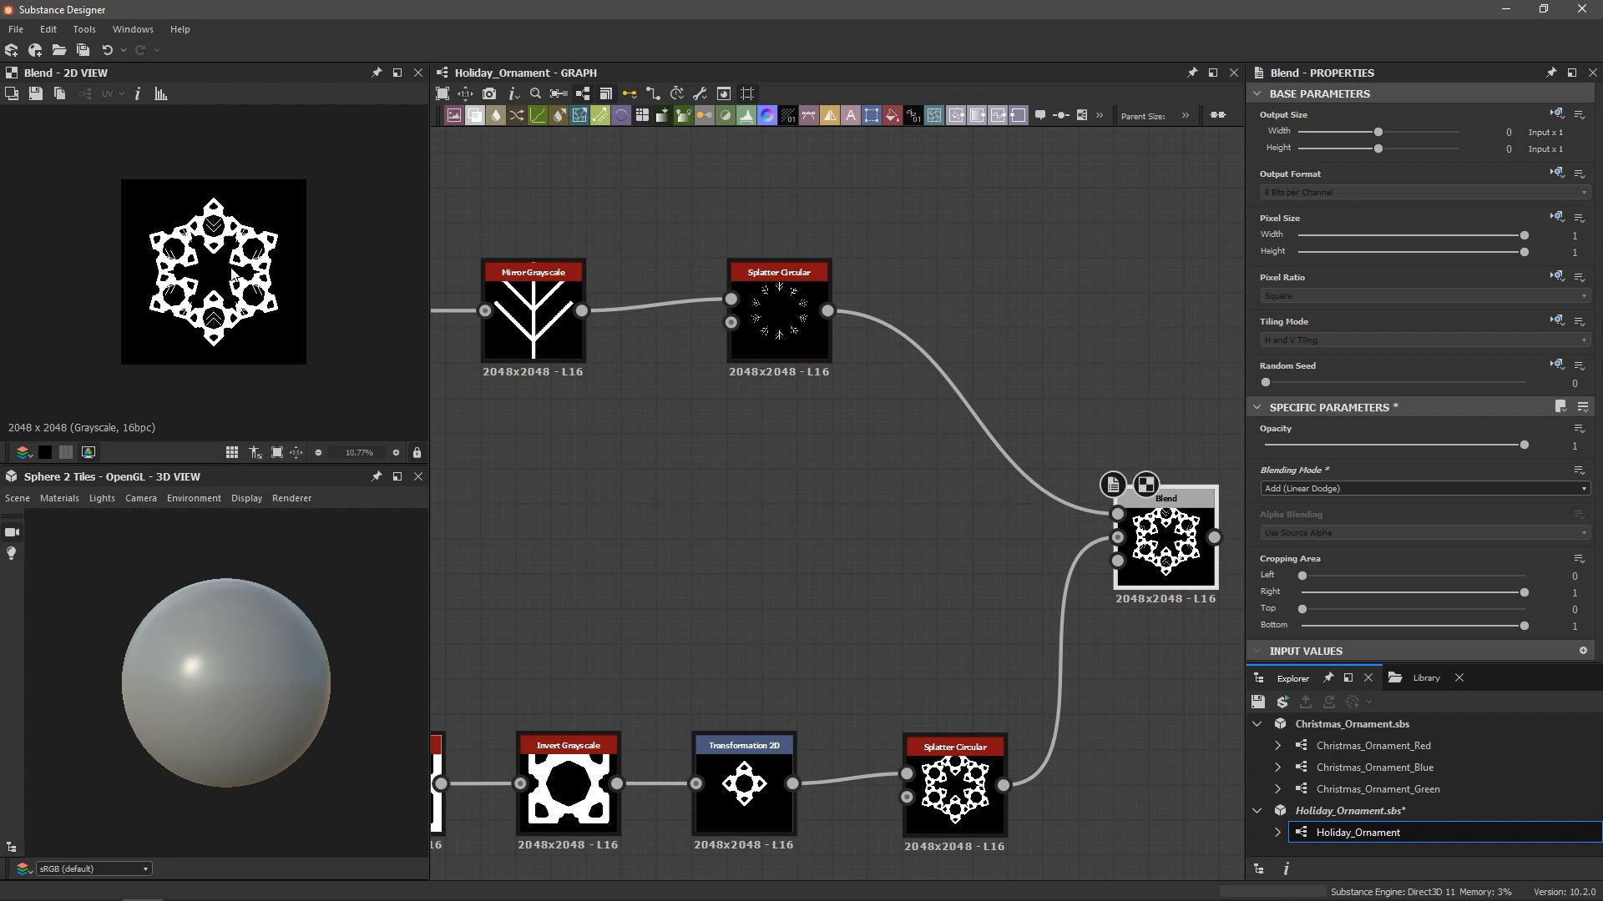
Compare the branch ring Splatter Circular output with the combined Blend result in the 2D view
scroll(240, 306, up, 2)
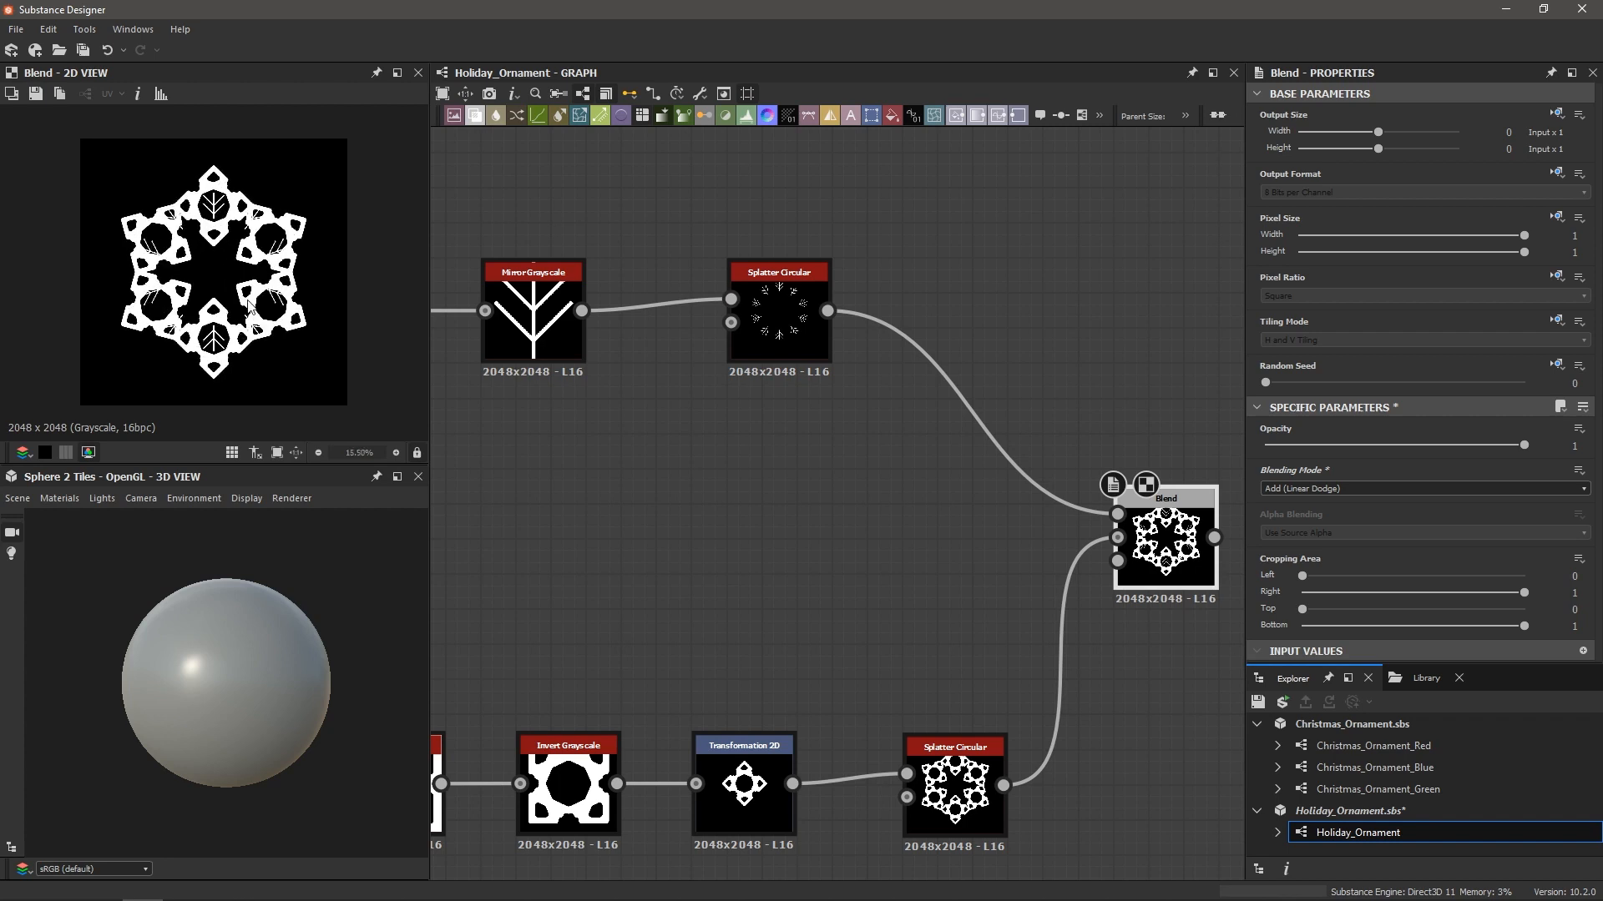
scroll(215, 283, down, 1)
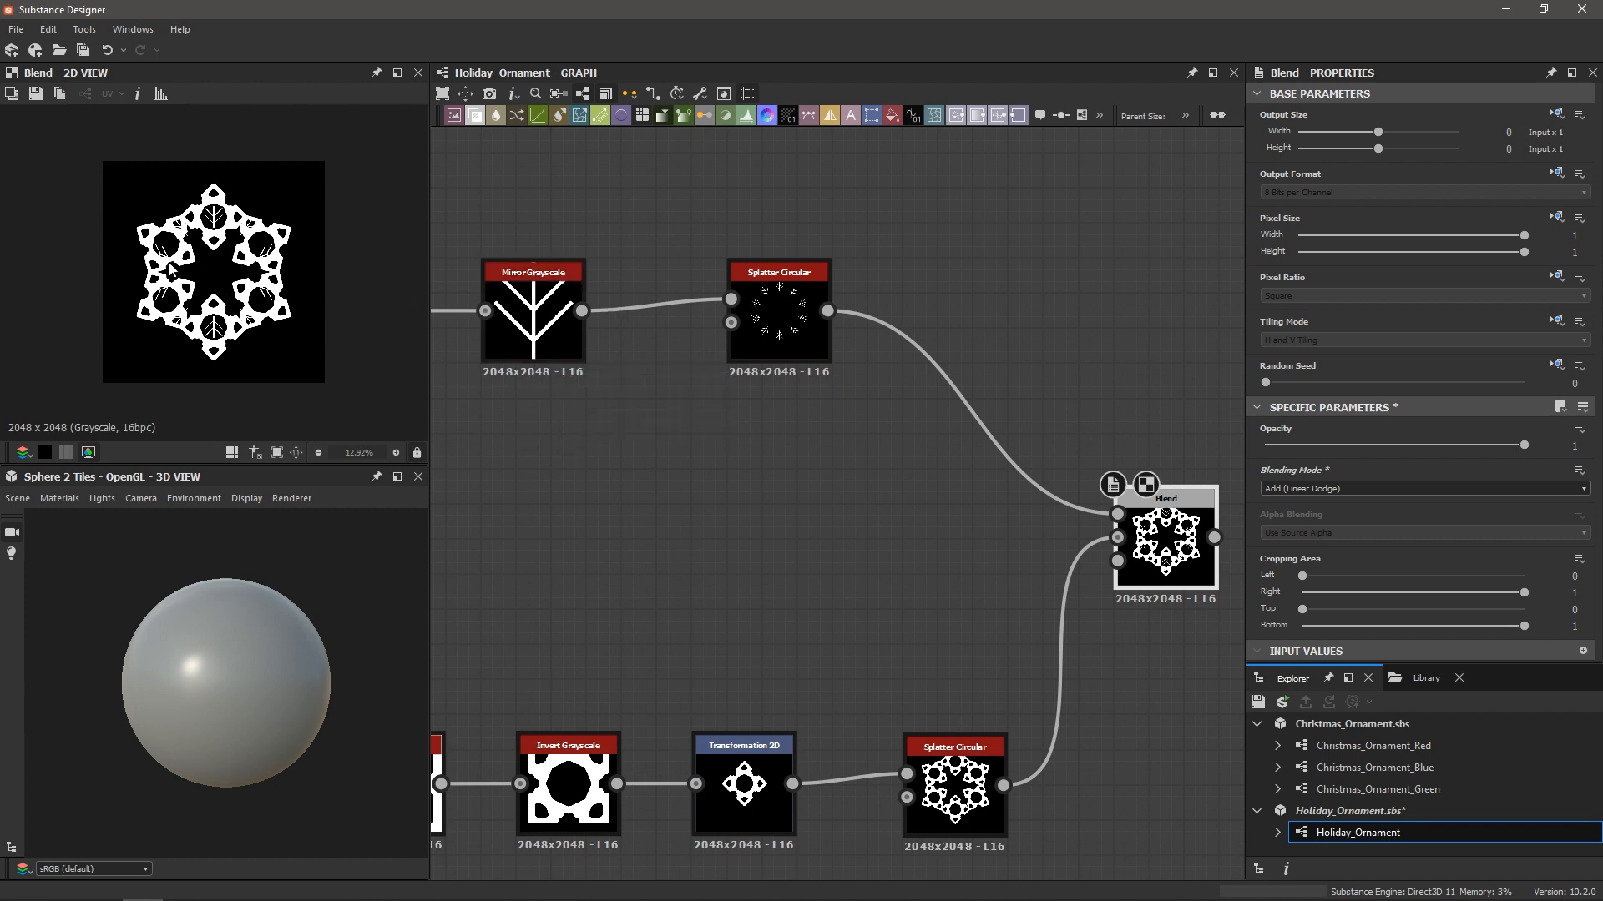
scroll(214, 272, up, 1)
double_click(772, 322)
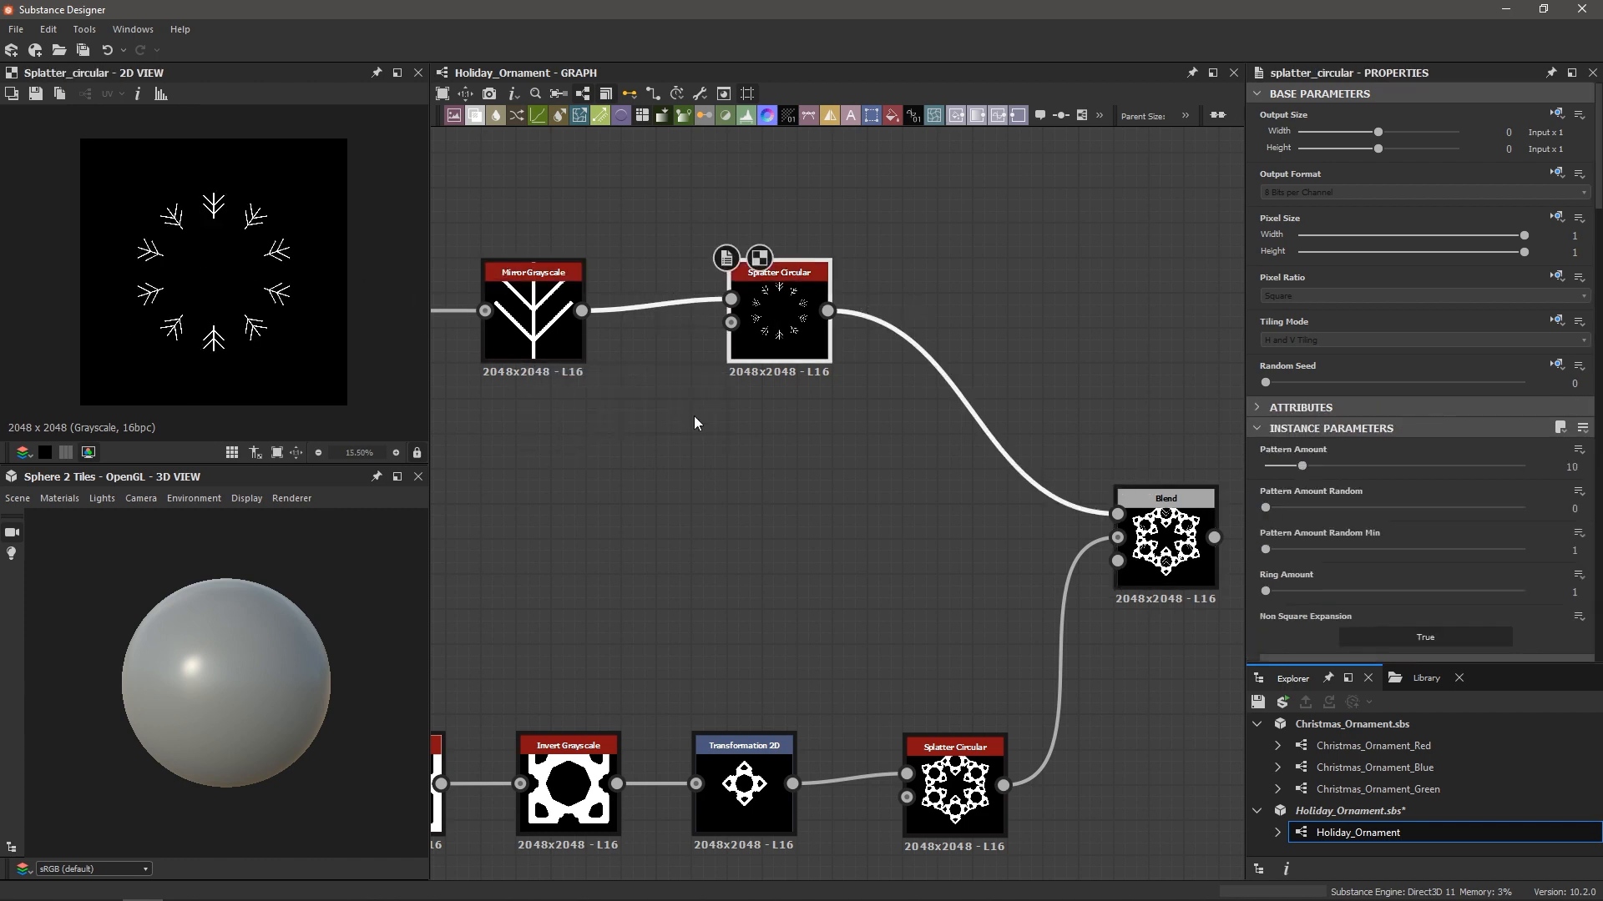
scroll(759, 458, down, 2)
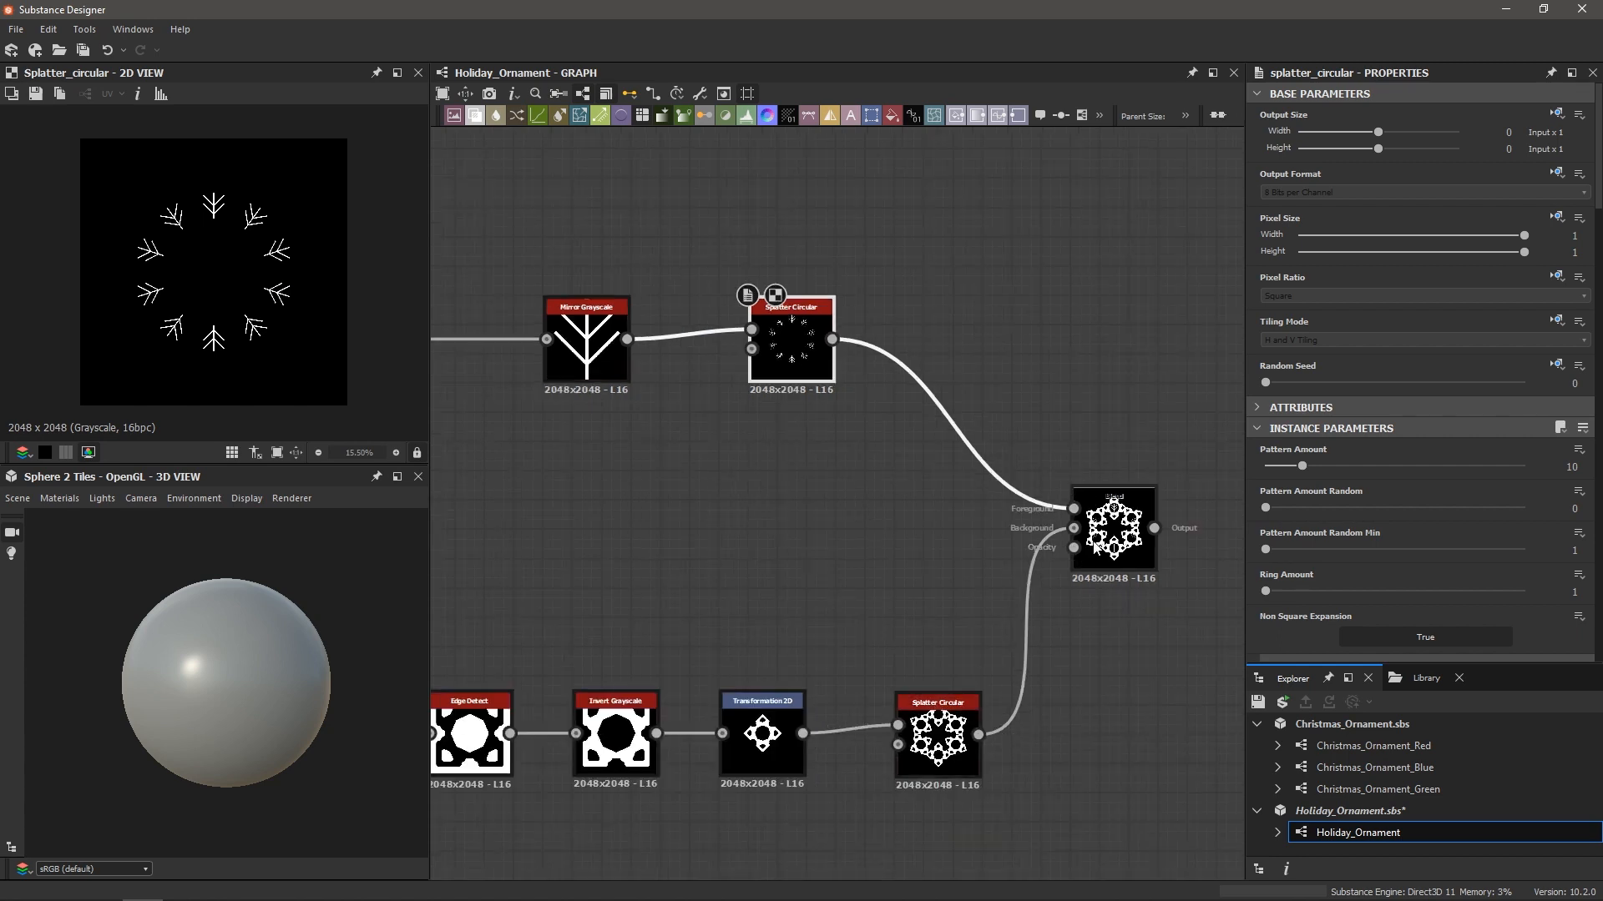
double_click(1113, 534)
scroll(924, 753, up, 2)
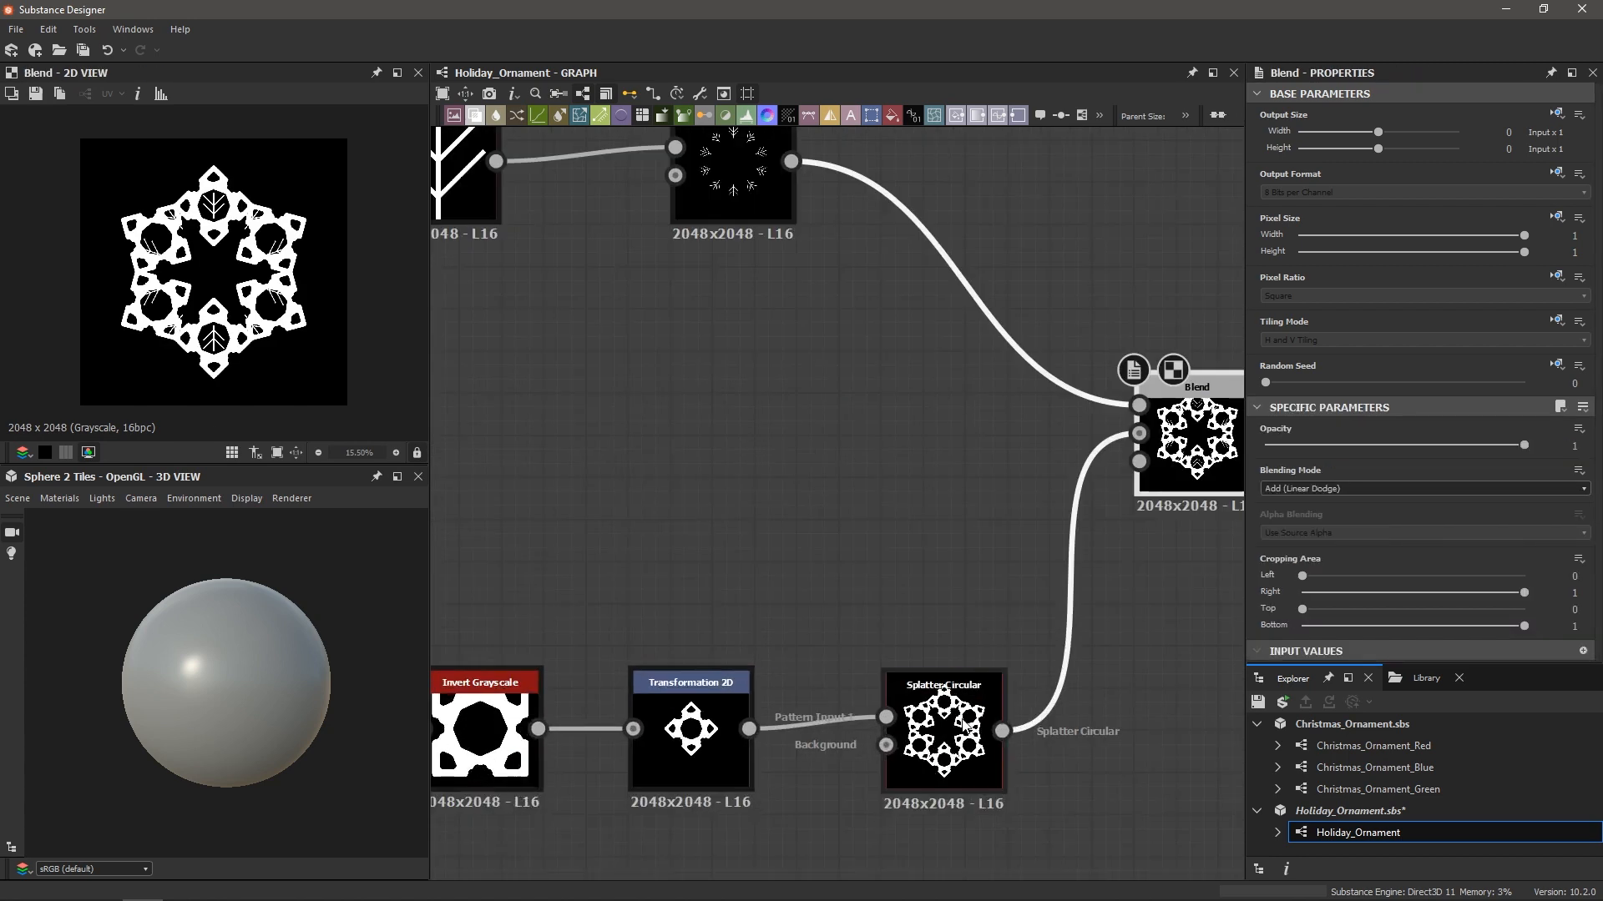
scroll(962, 723, down, 2)
Move the Blend node right and select the link from the lower Splatter Circular into it
middle_drag(962, 635, 853, 648)
drag(1011, 547, 1127, 505)
click(933, 608)
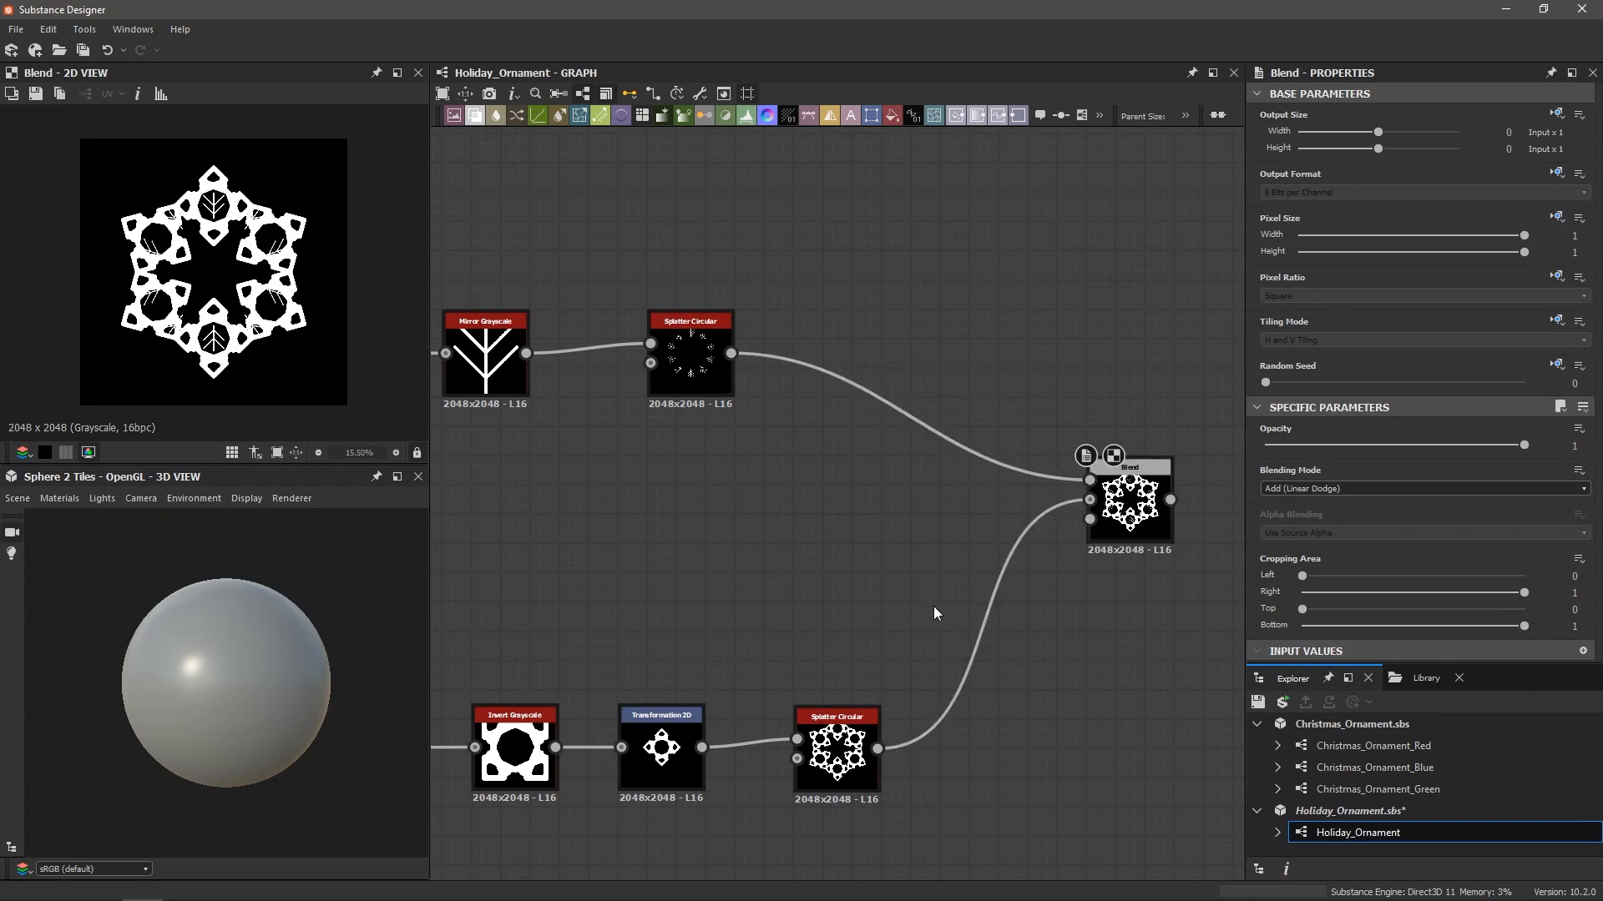
drag(933, 607, 1028, 681)
Insert a Transformation 2D on the link to shrink the lower snowflake, with Tiling Mode set to No Tiling
key(space)
text(tra)
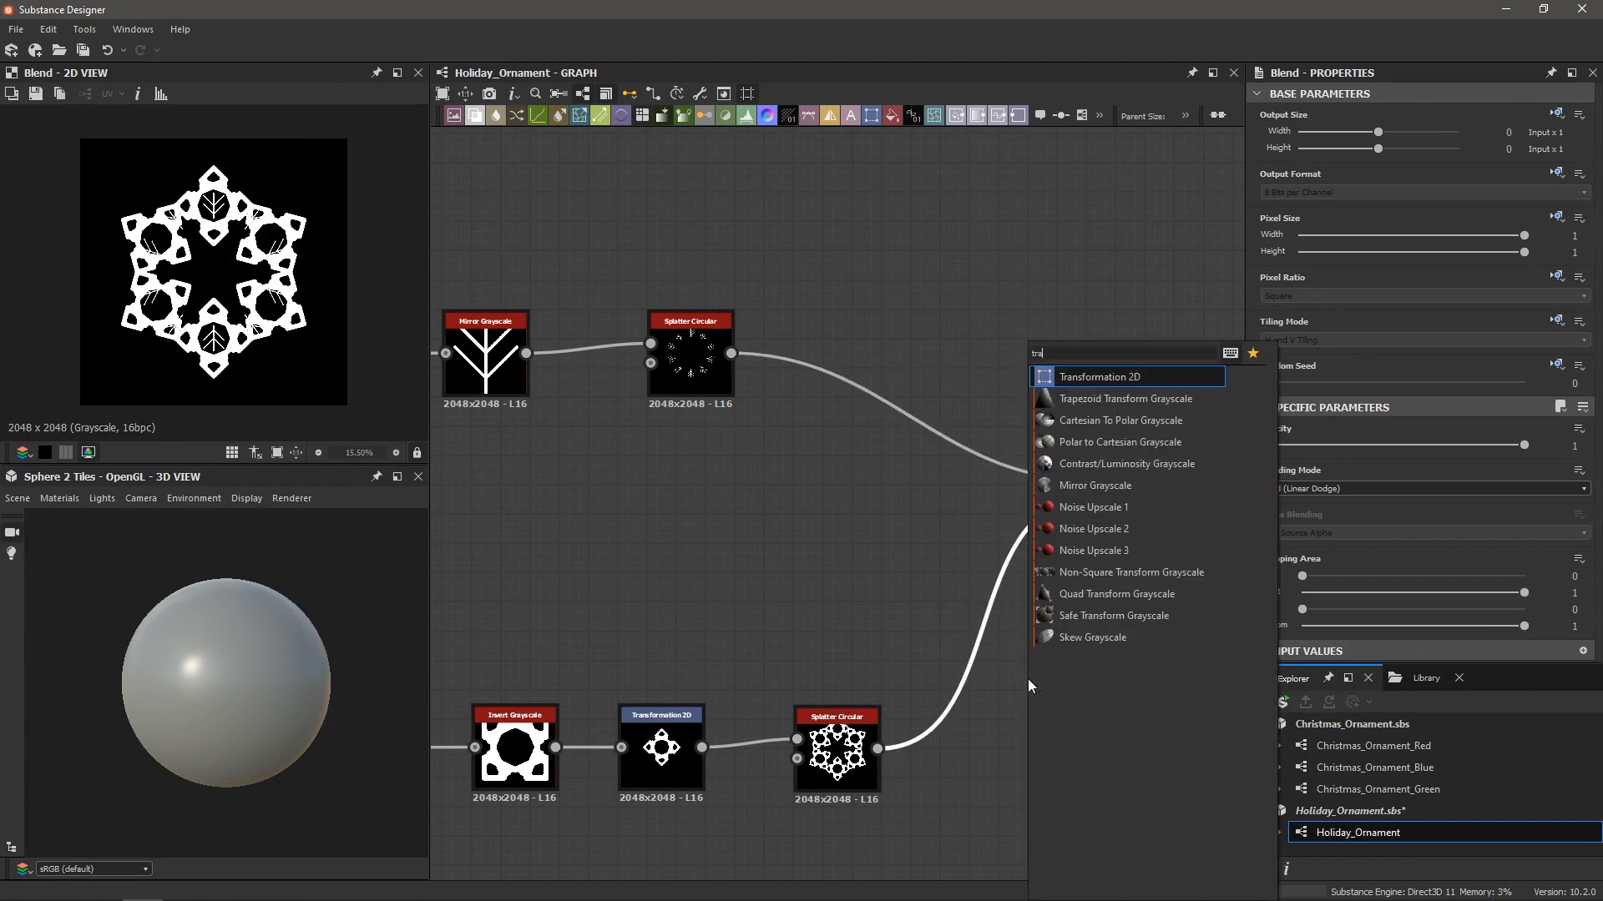
key(Return)
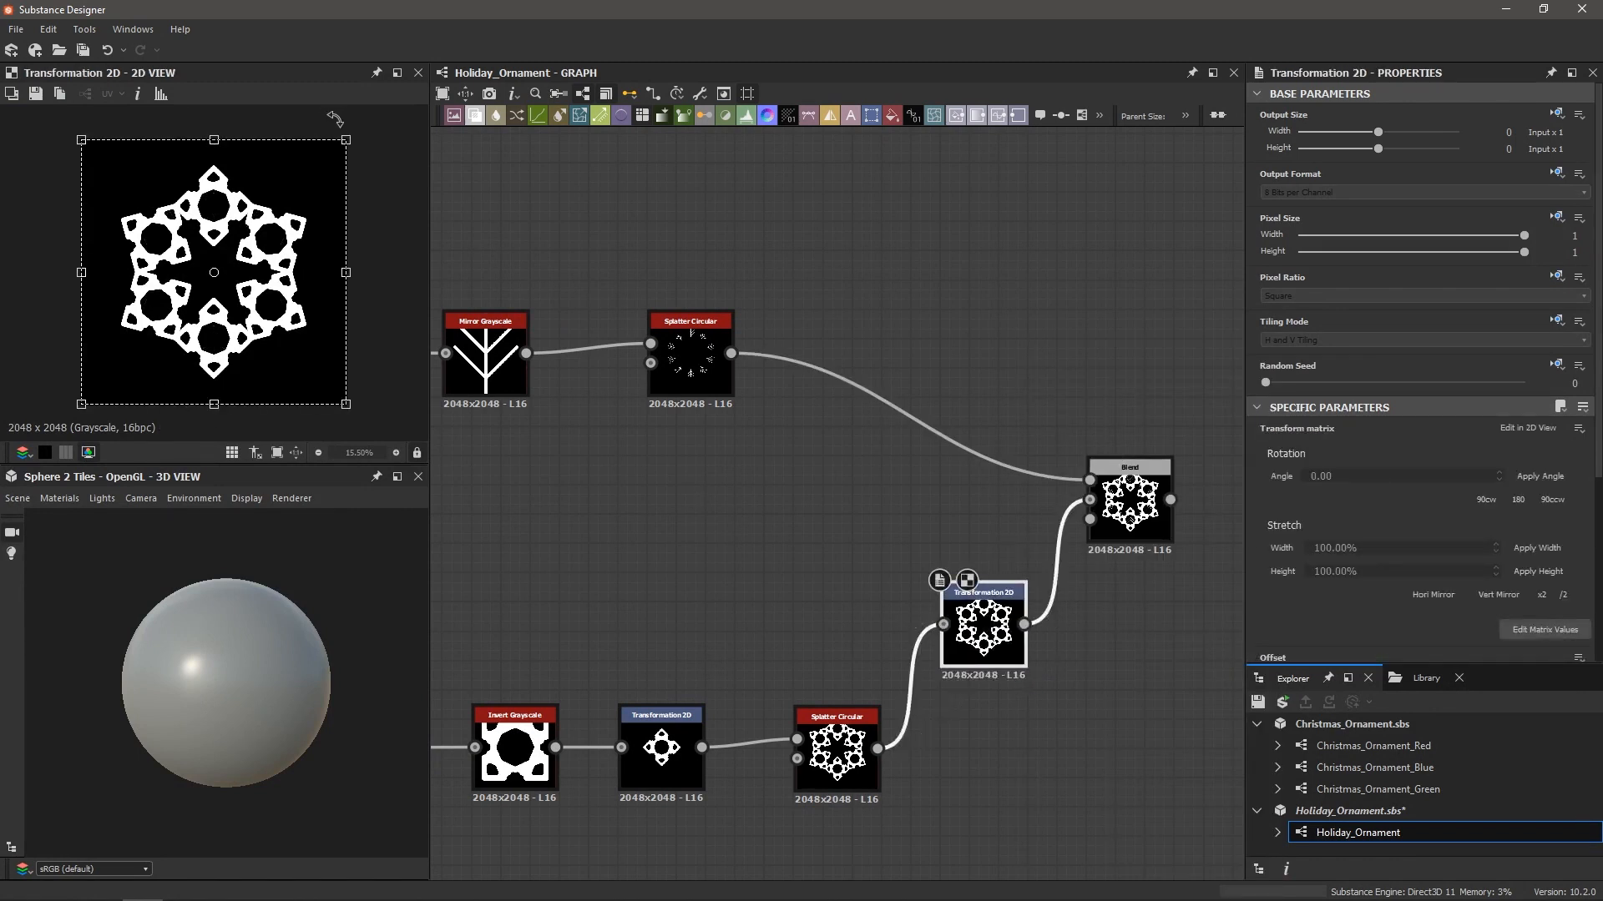
drag(345, 138, 277, 179)
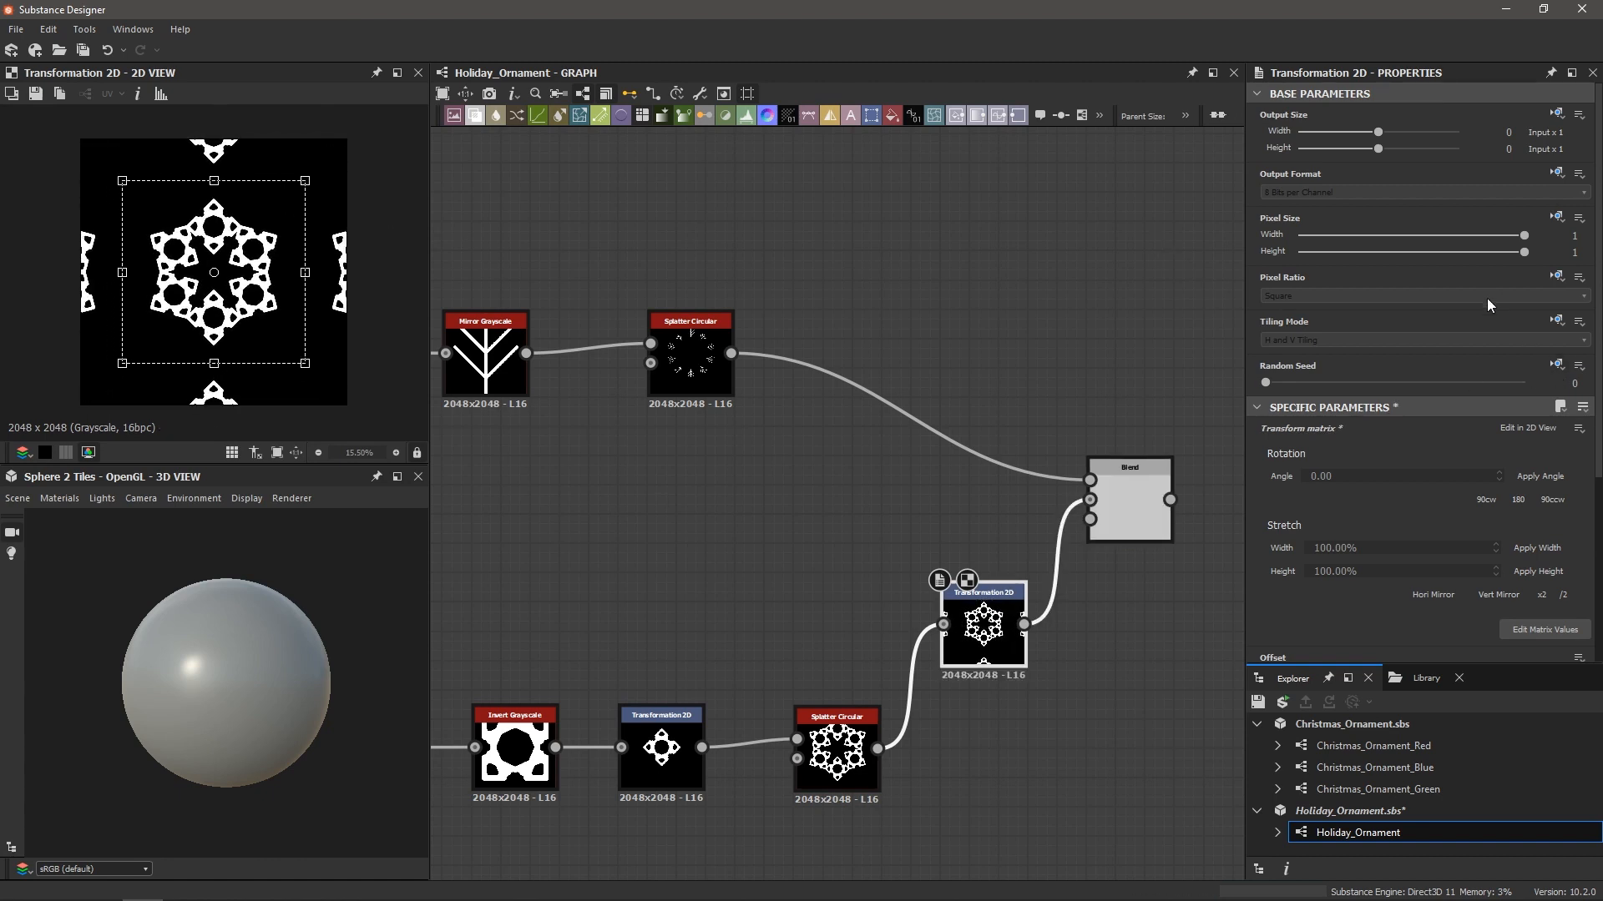
click(1511, 340)
click(1535, 358)
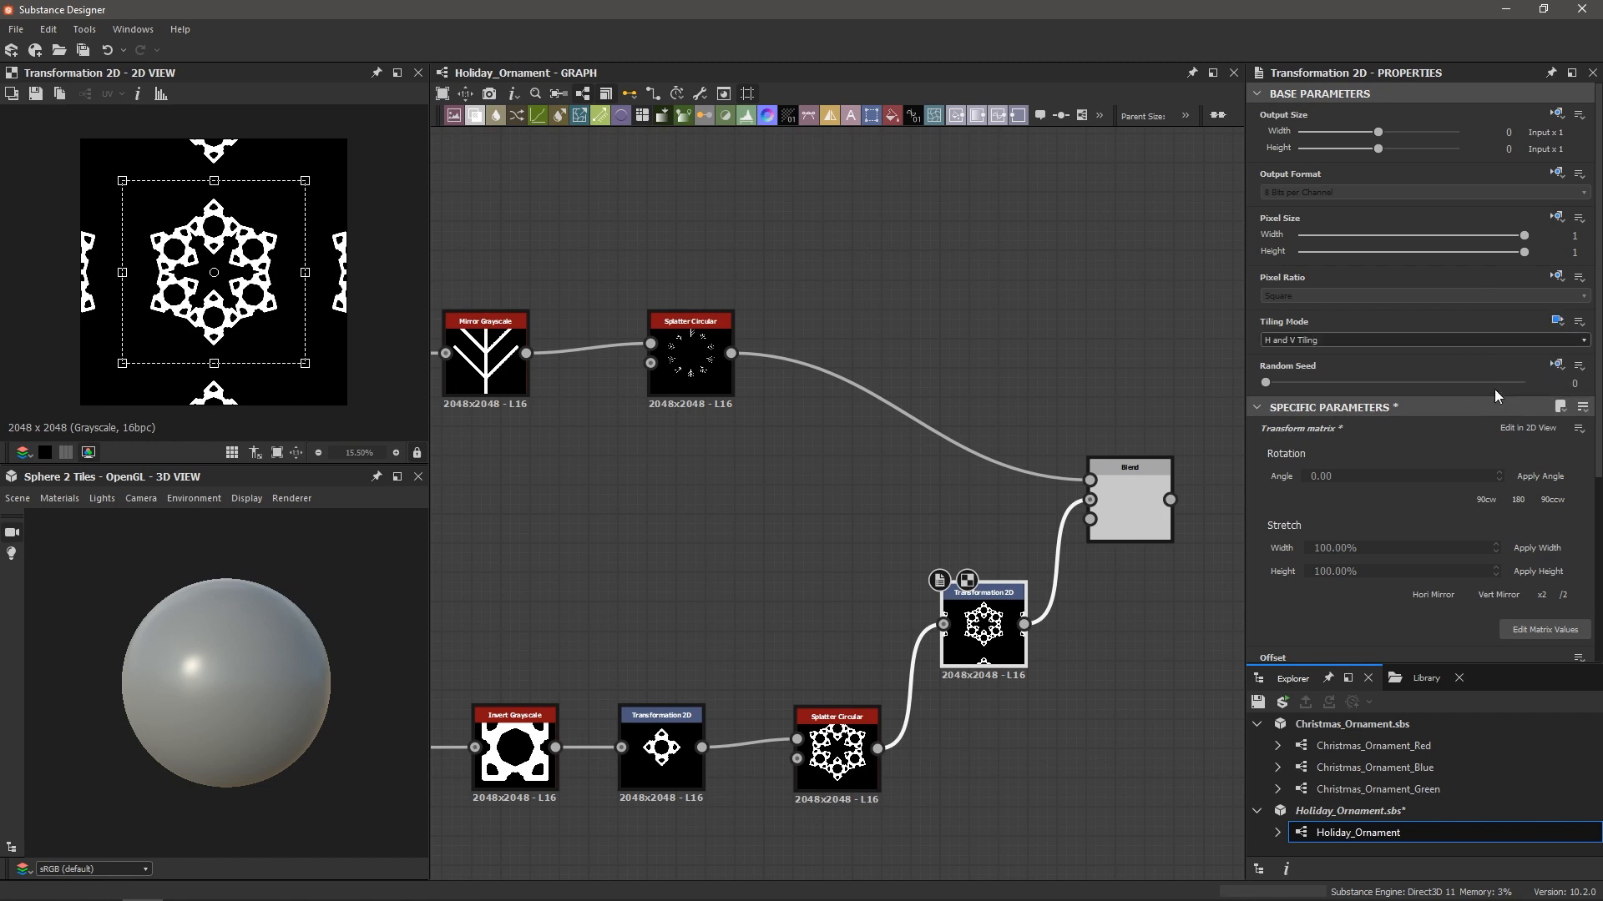
click(1327, 343)
click(1306, 352)
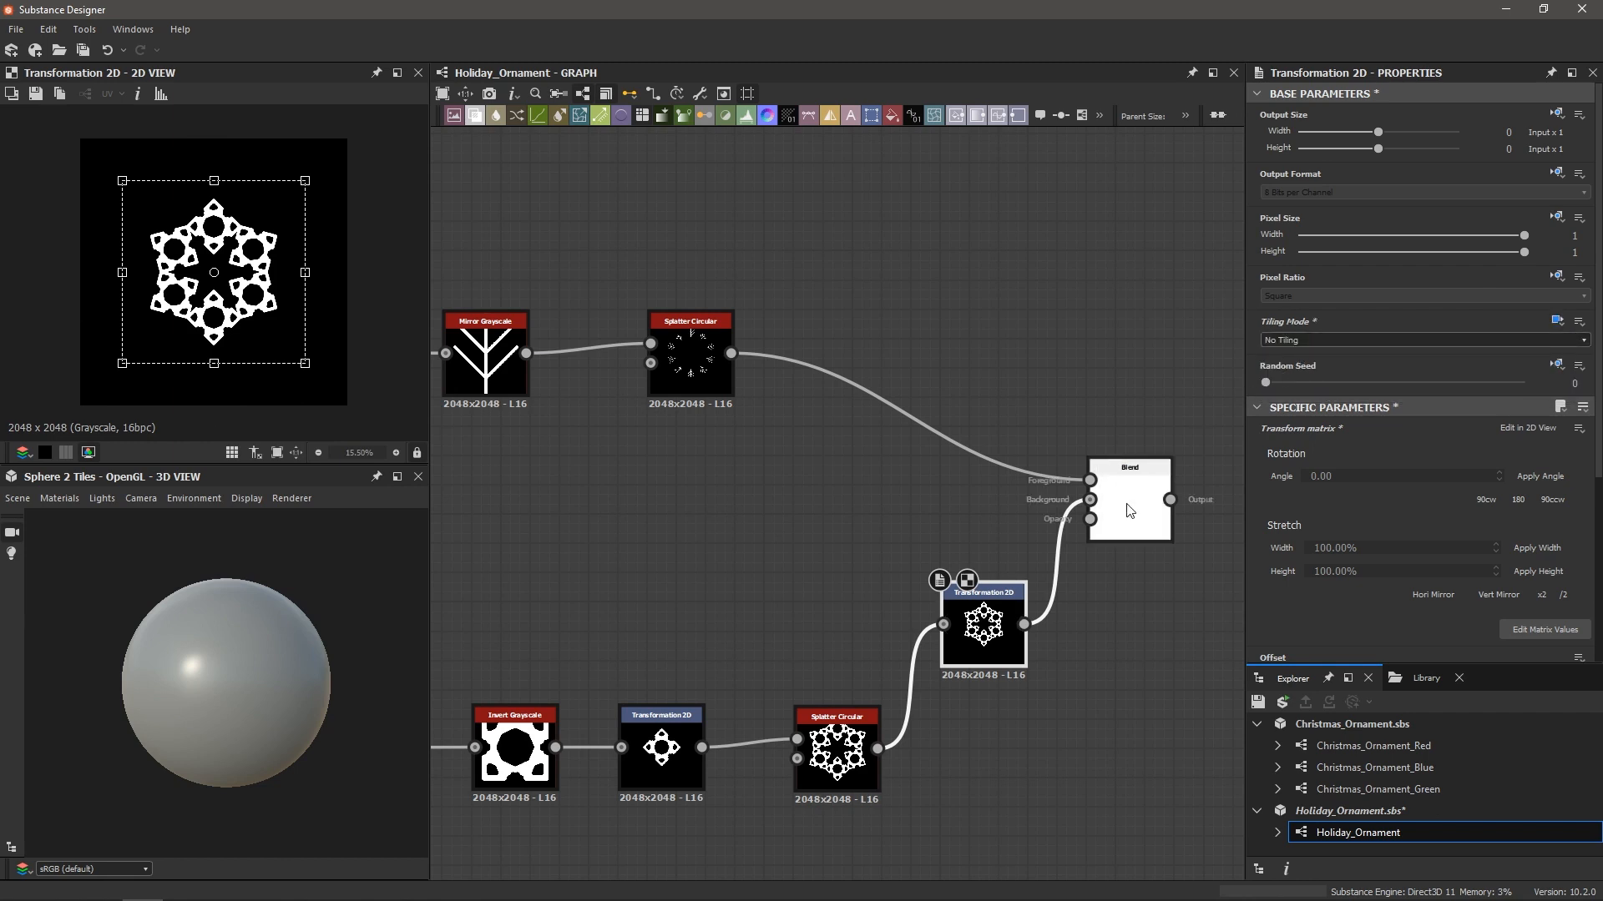
double_click(1130, 503)
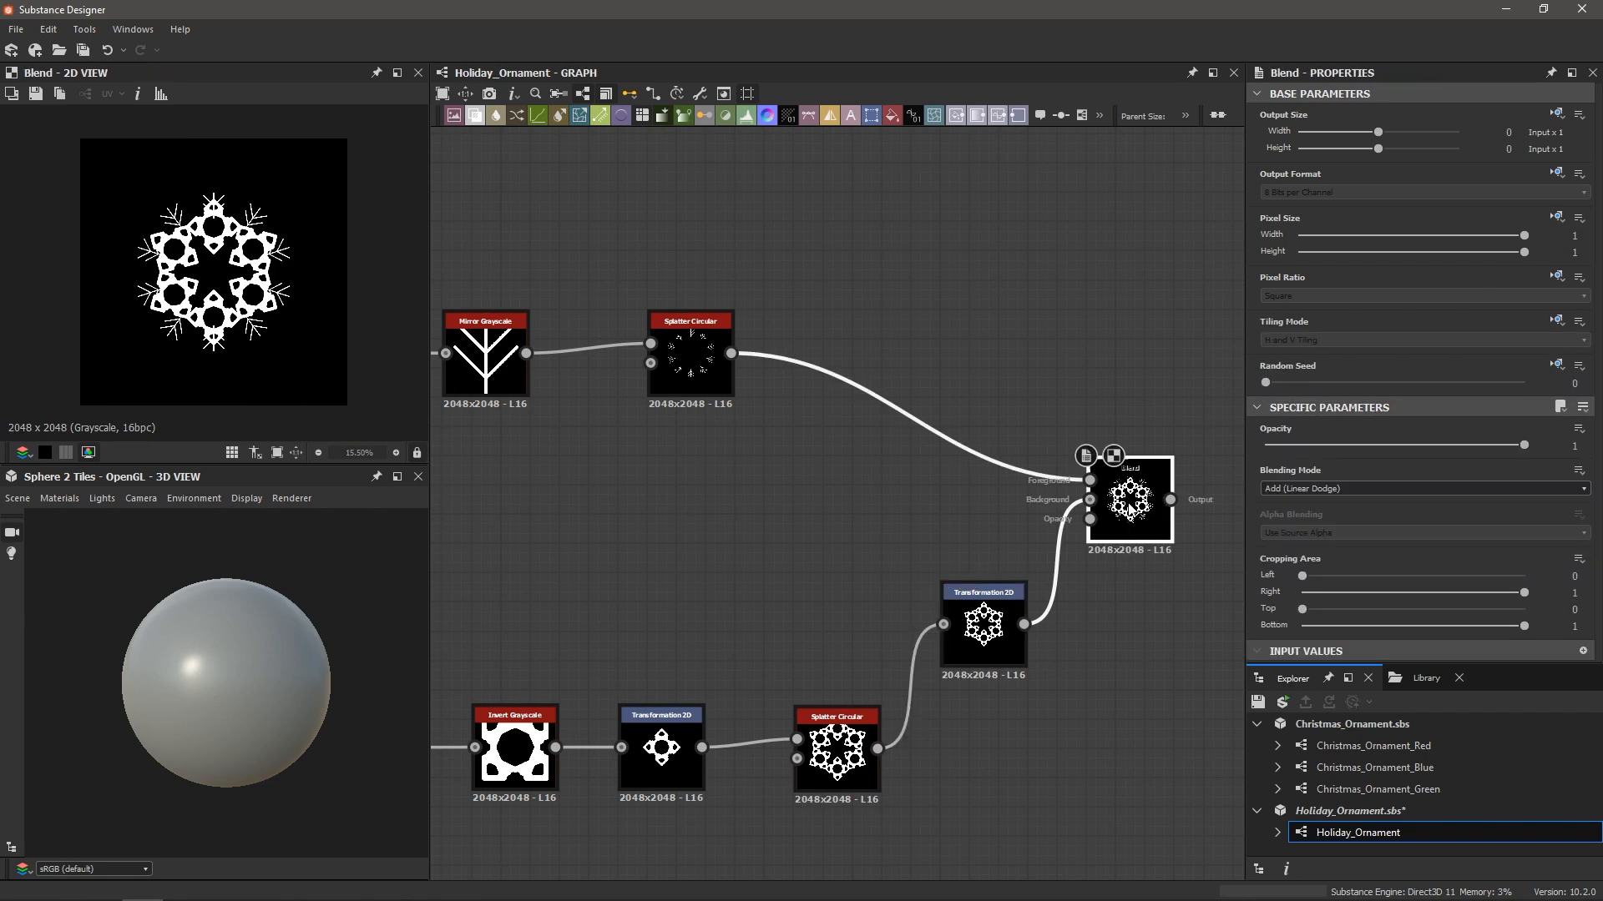
click(970, 627)
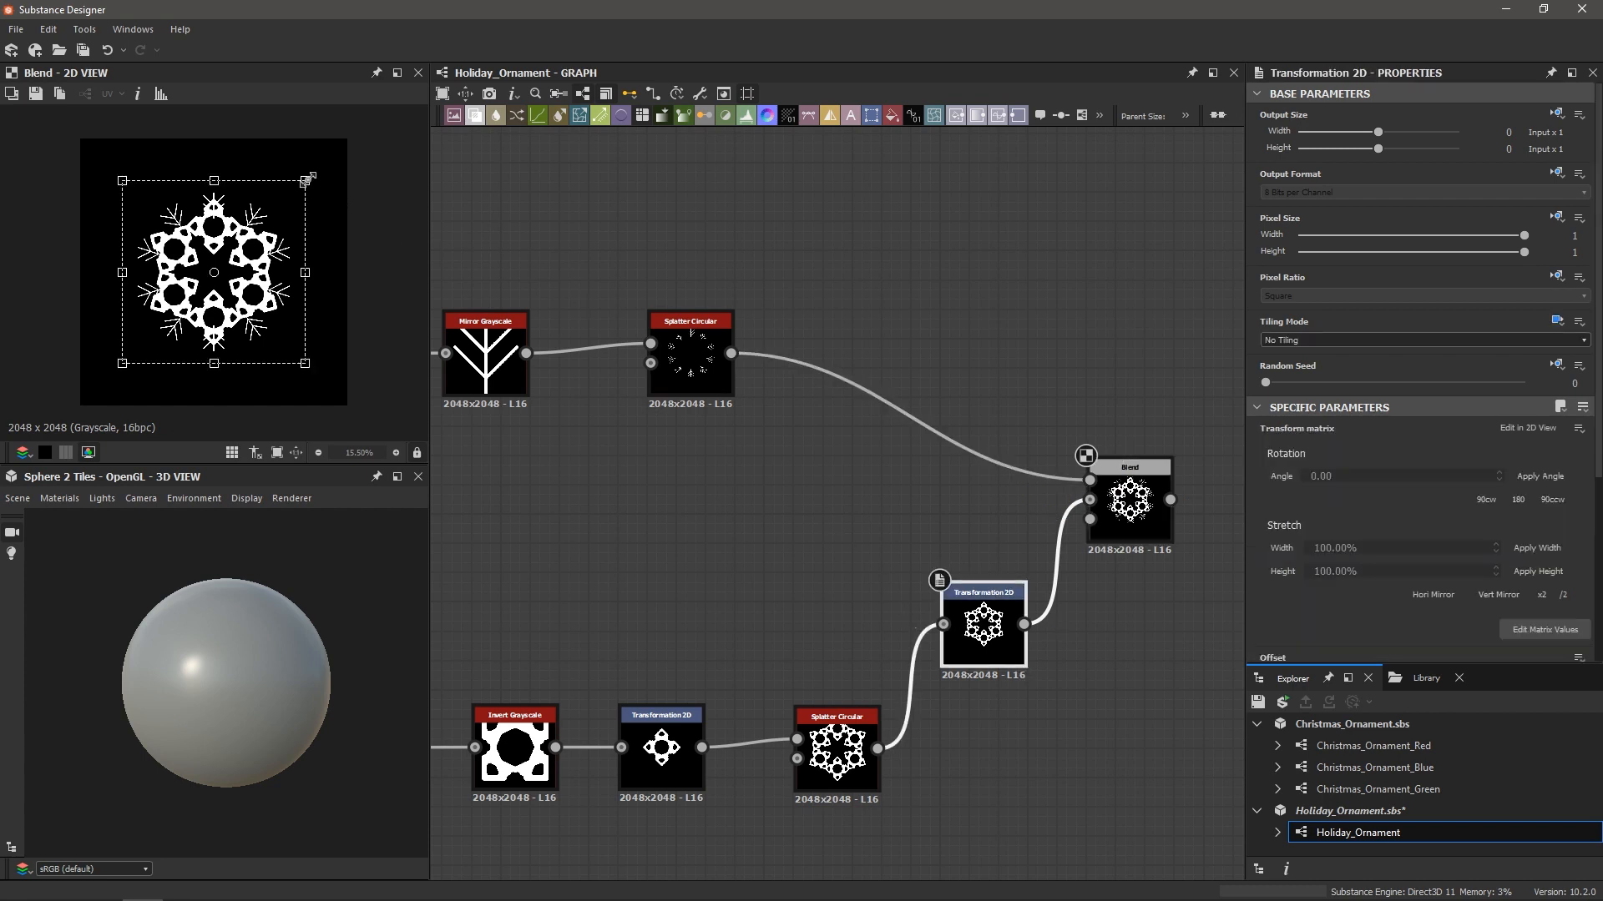
mouse_move(308, 178)
mouse_down()
mouse_move(284, 202)
mouse_move(311, 185)
mouse_move(298, 197)
mouse_up()
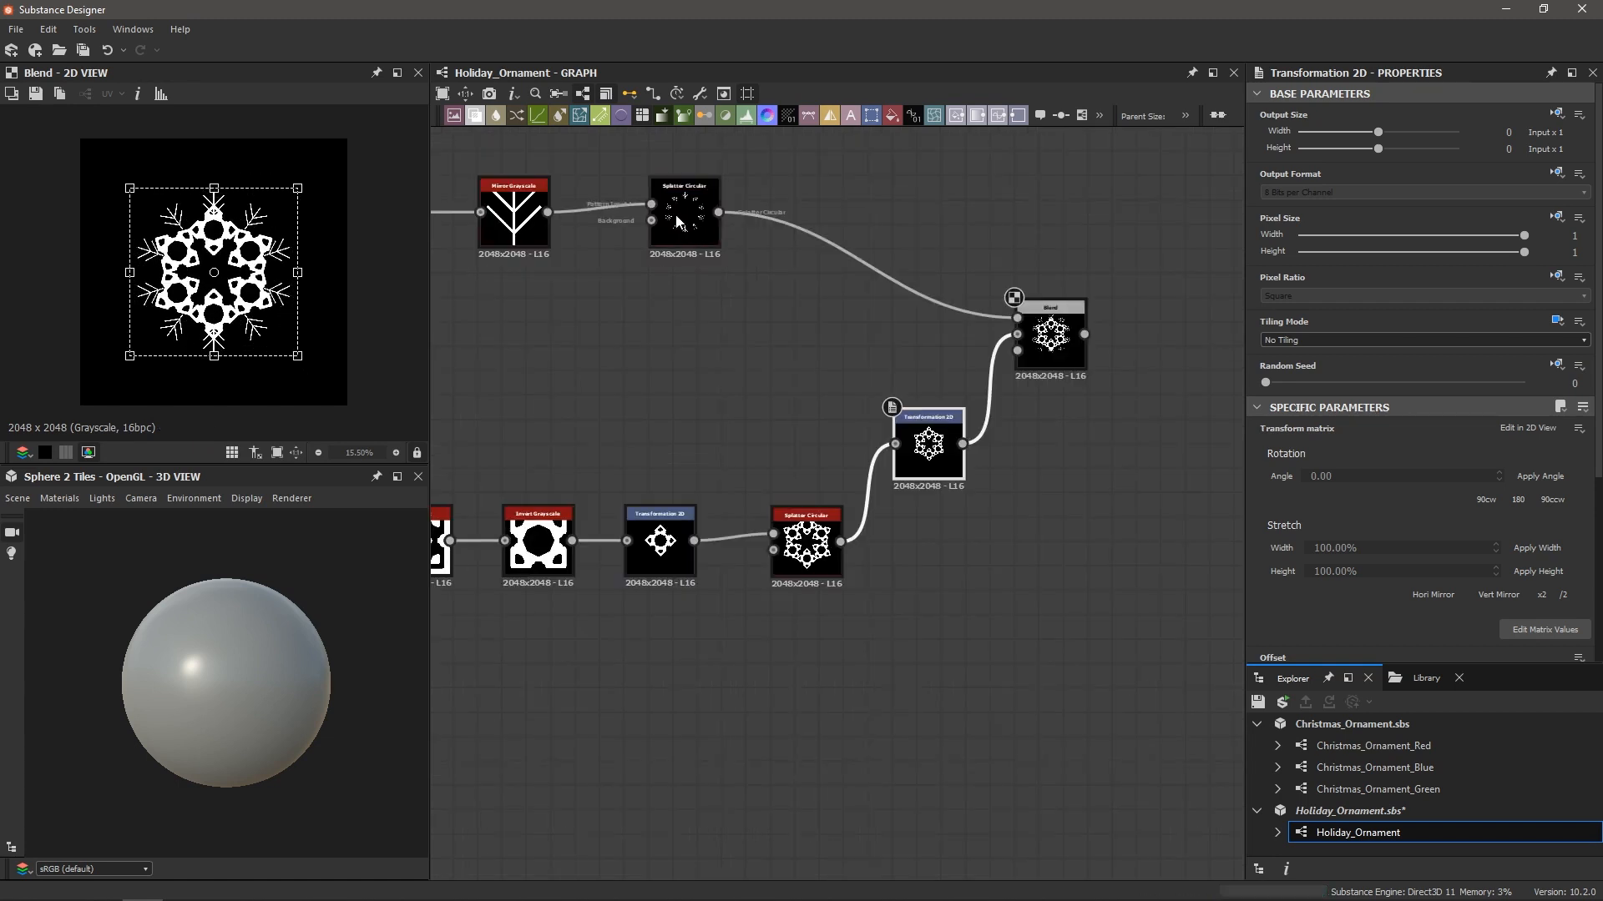
Lower the branch ring Splatter Circular's Pattern Amount from 10 to 9
click(681, 218)
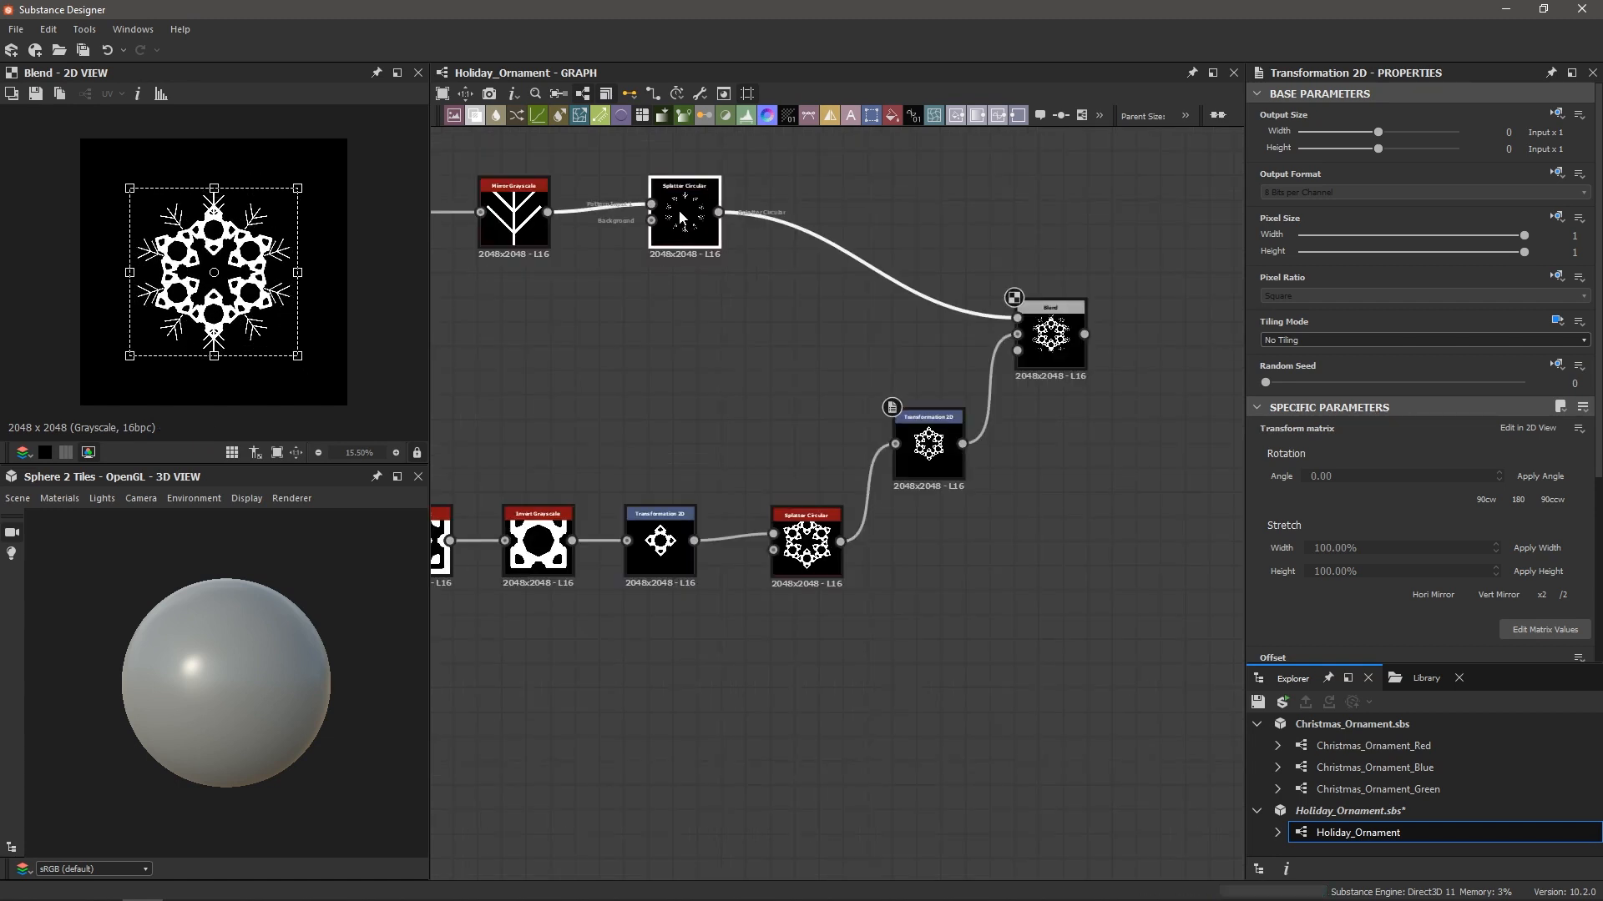
double_click(685, 215)
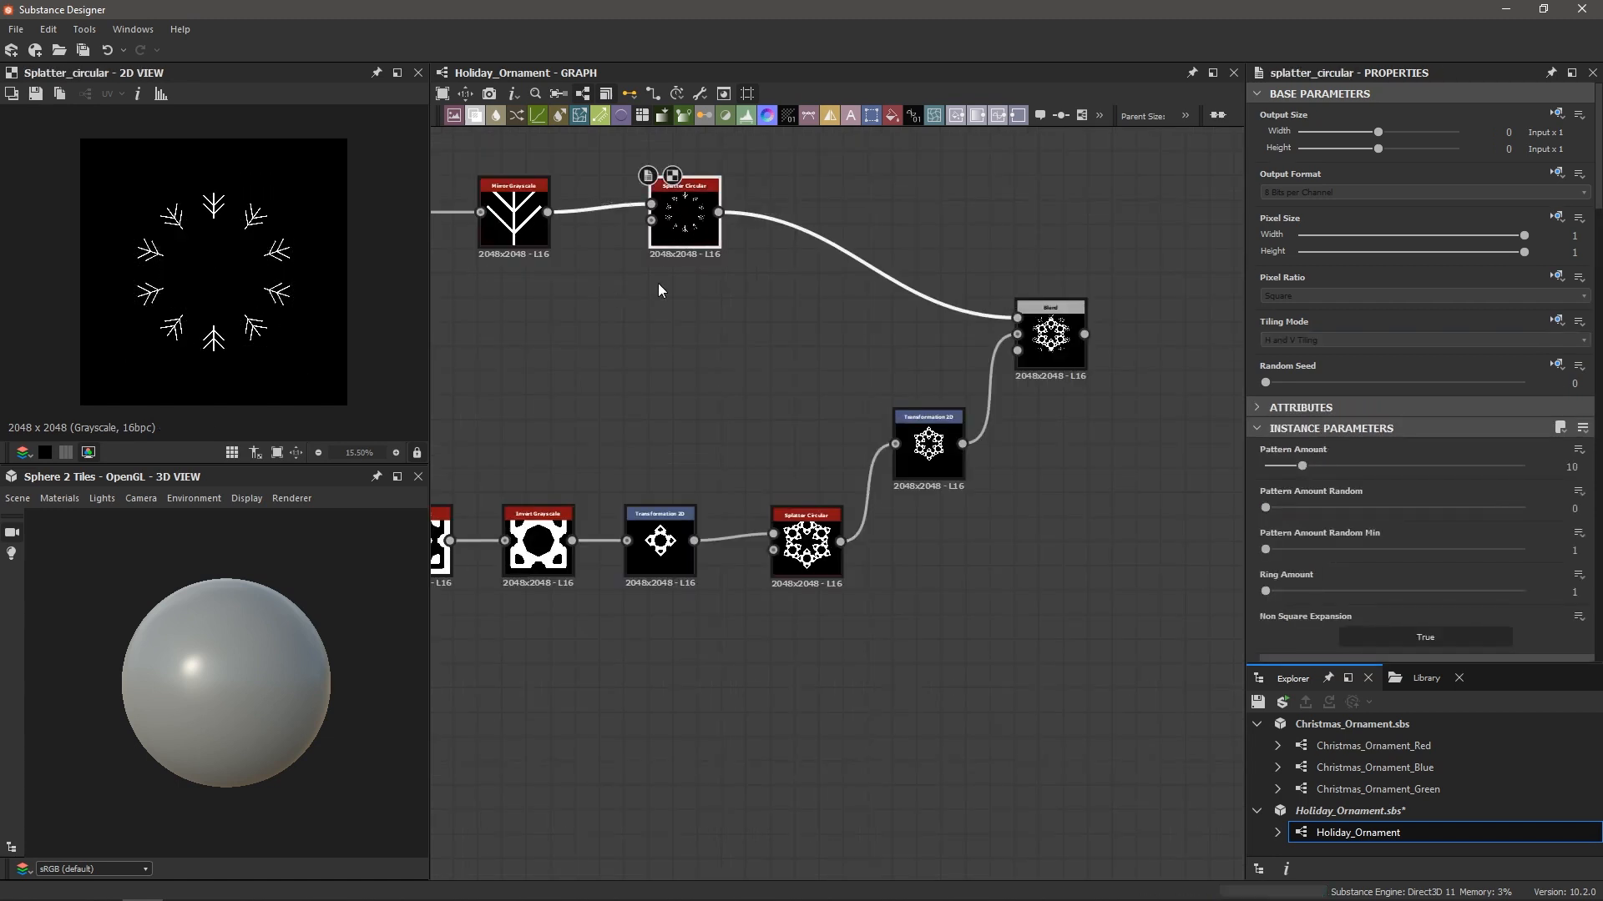
double_click(1053, 341)
click(685, 215)
drag(1303, 466, 1288, 466)
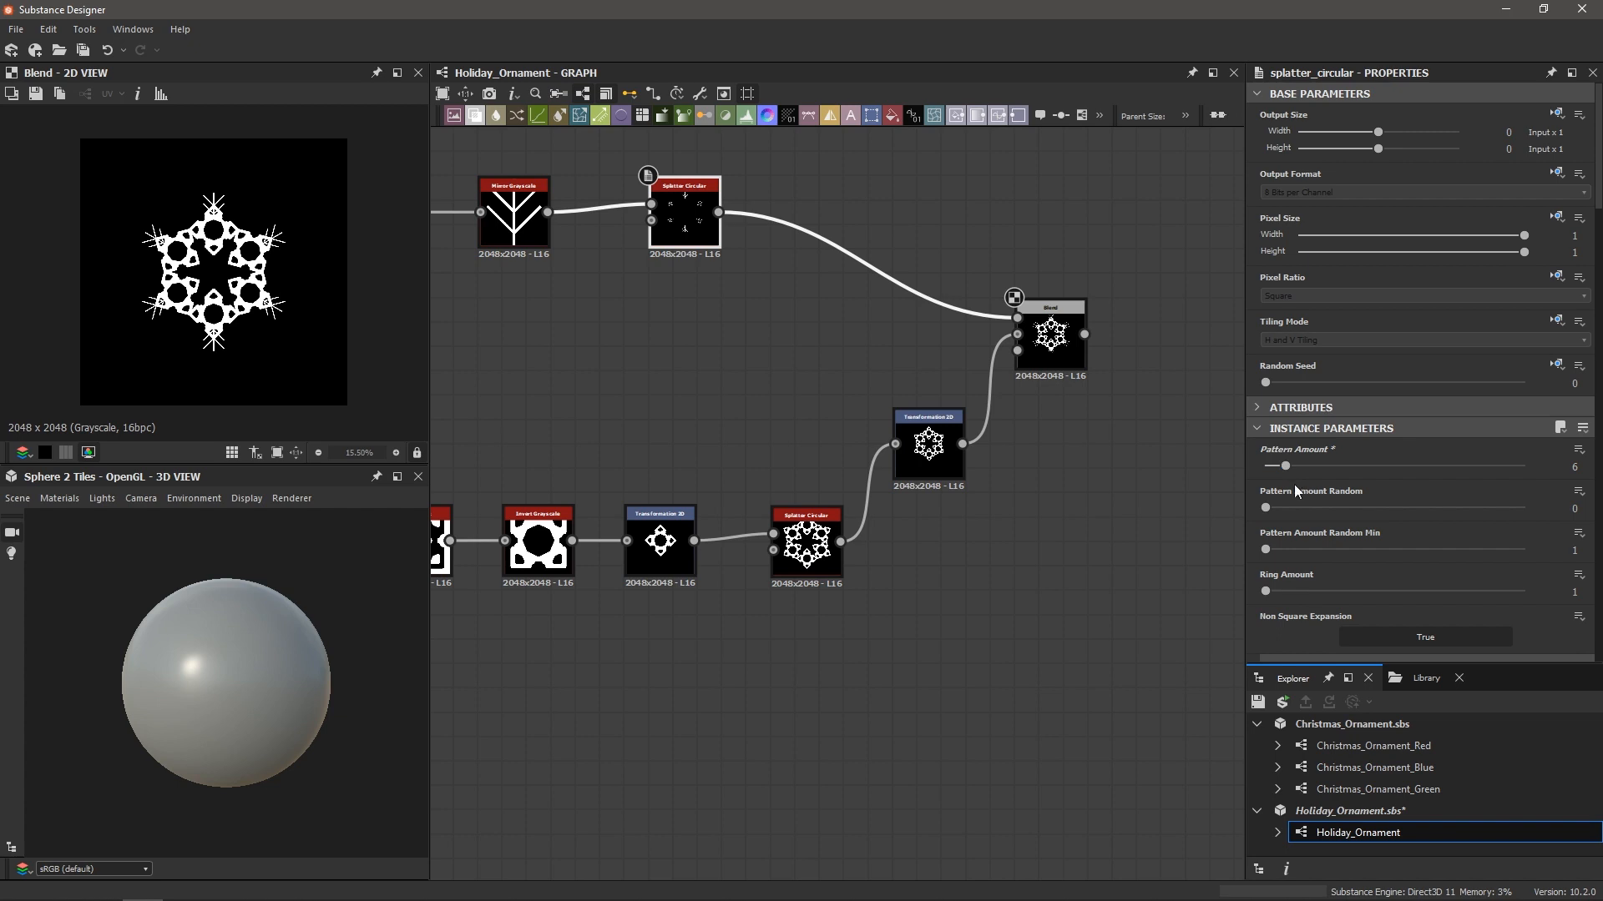
Set the branch Splatter Circular Radius to about 0.28, Ring Rotation to 0.08 turns, and Scale to 1.86
scroll(1294, 481, down, 6)
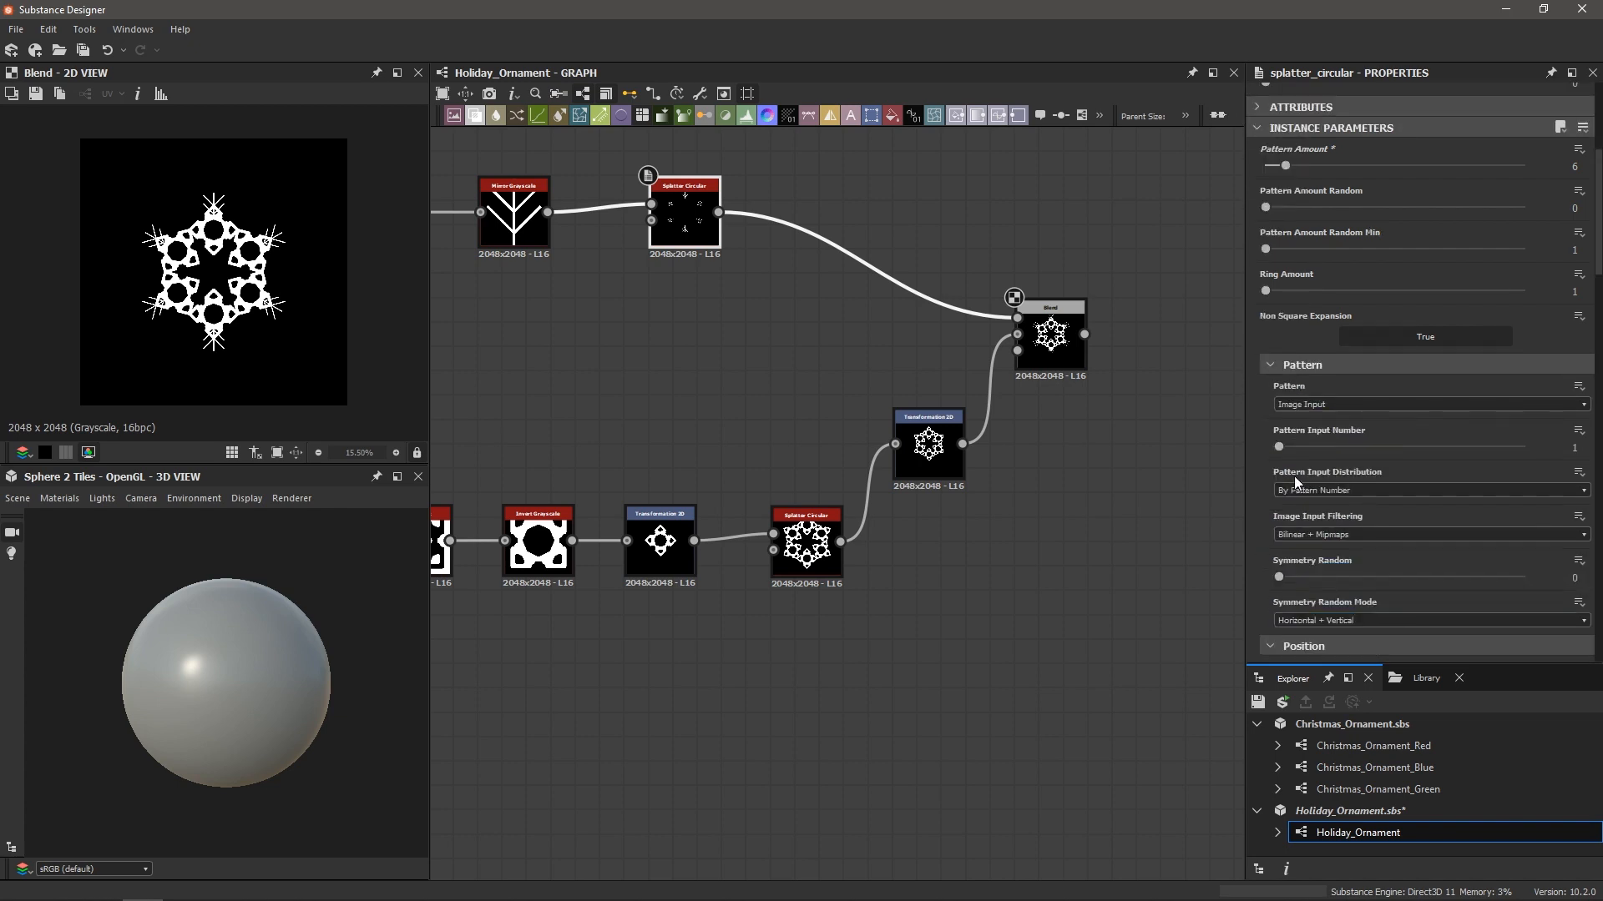
scroll(1294, 482, down, 5)
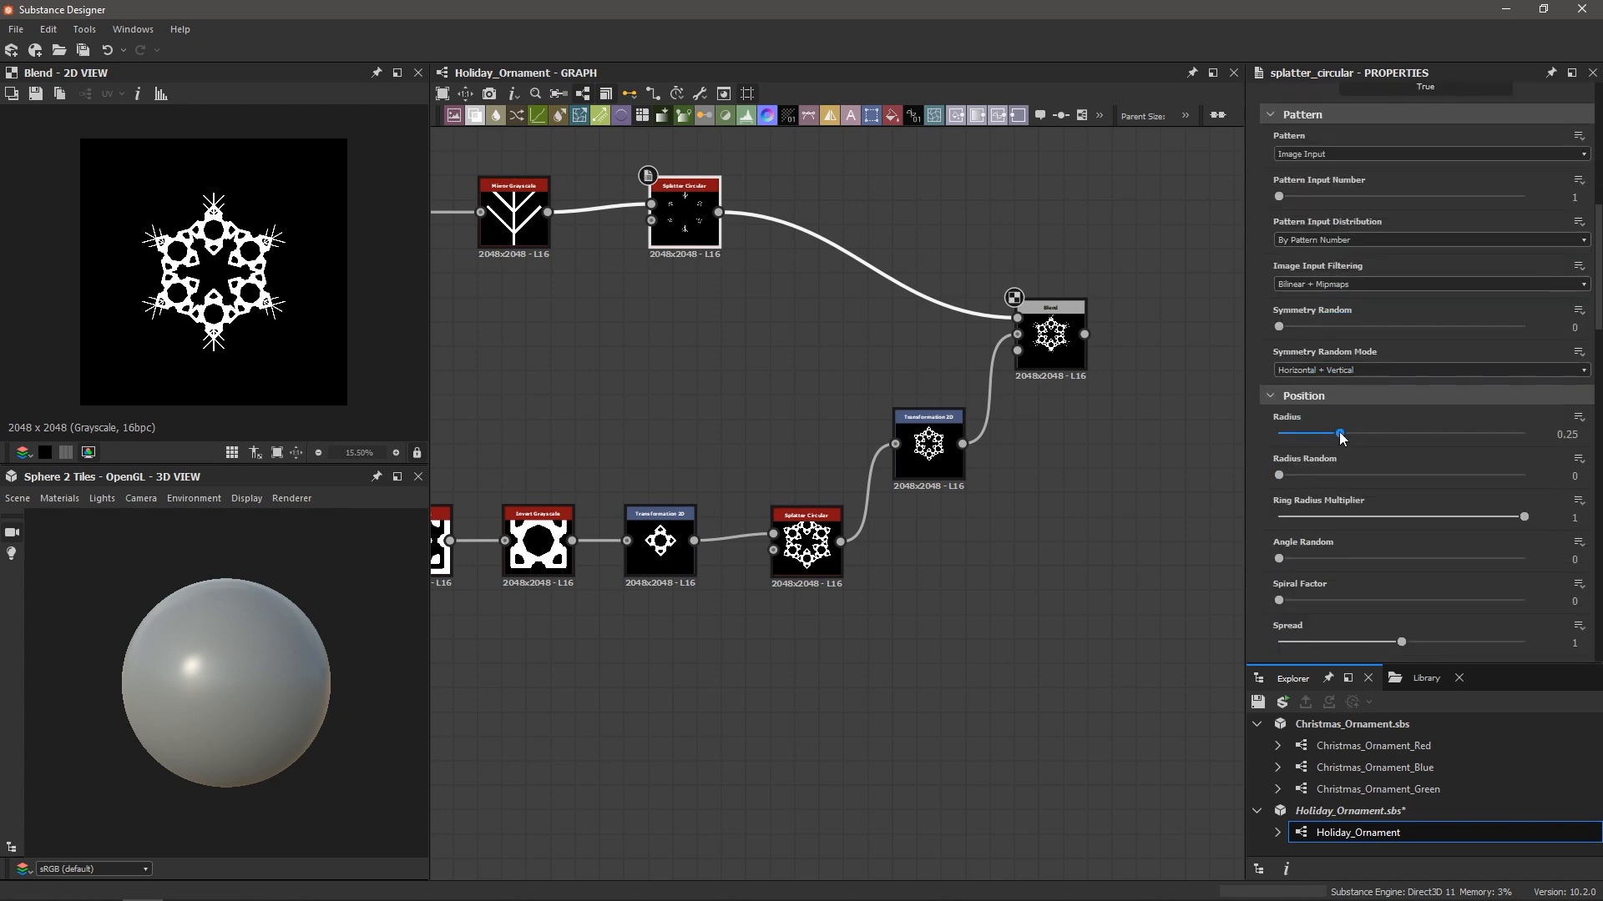
drag(1340, 434, 1354, 435)
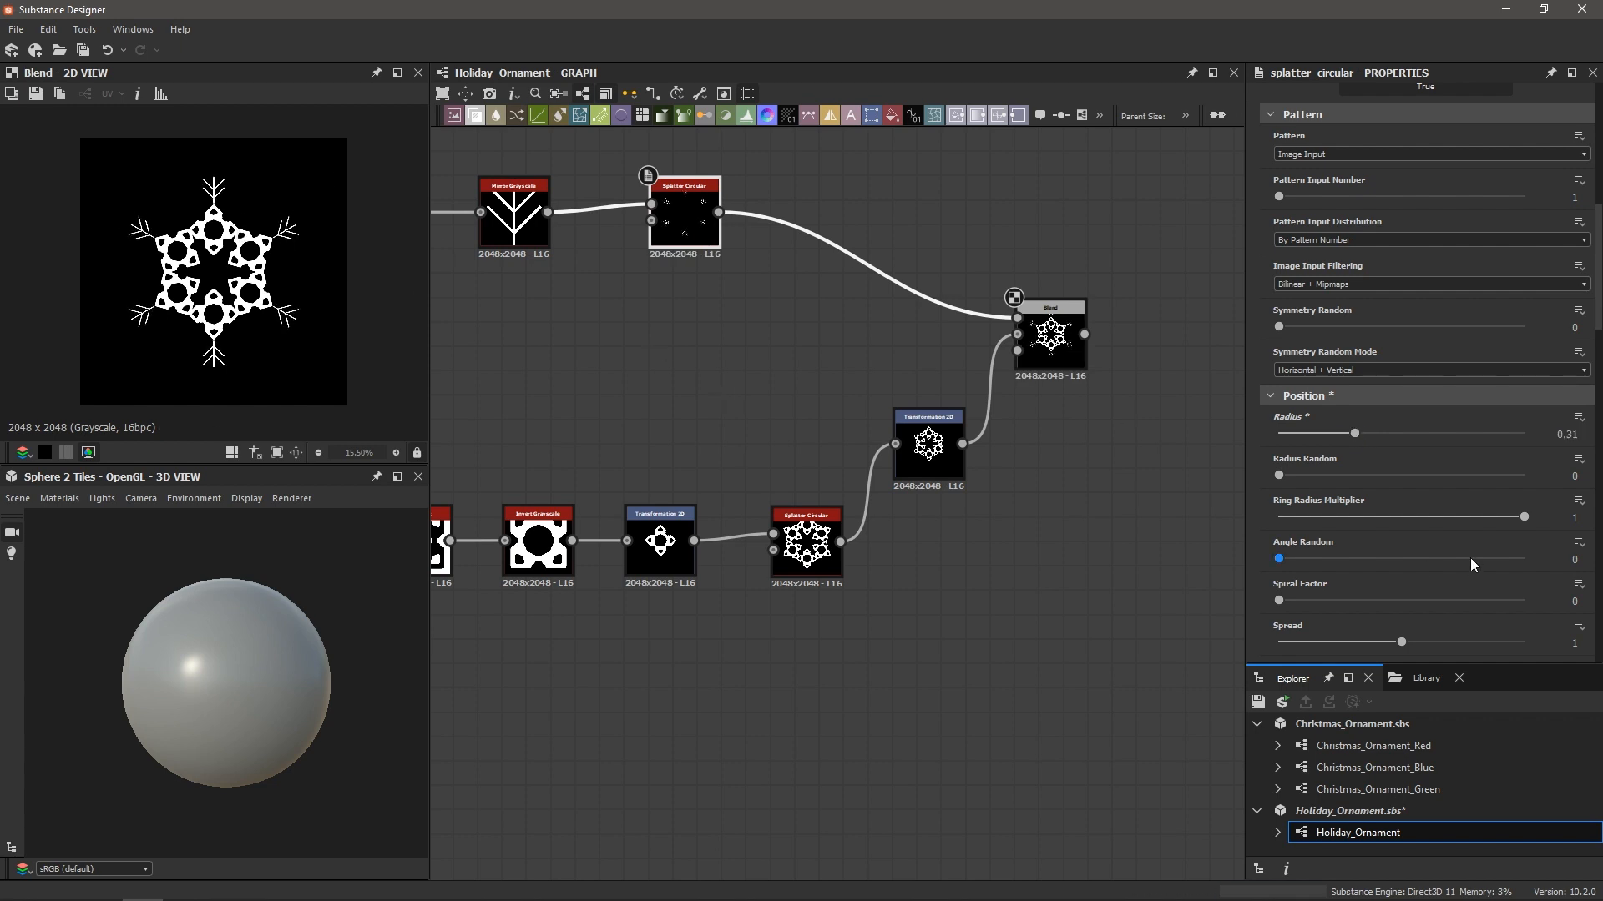
scroll(1322, 497, down, 12)
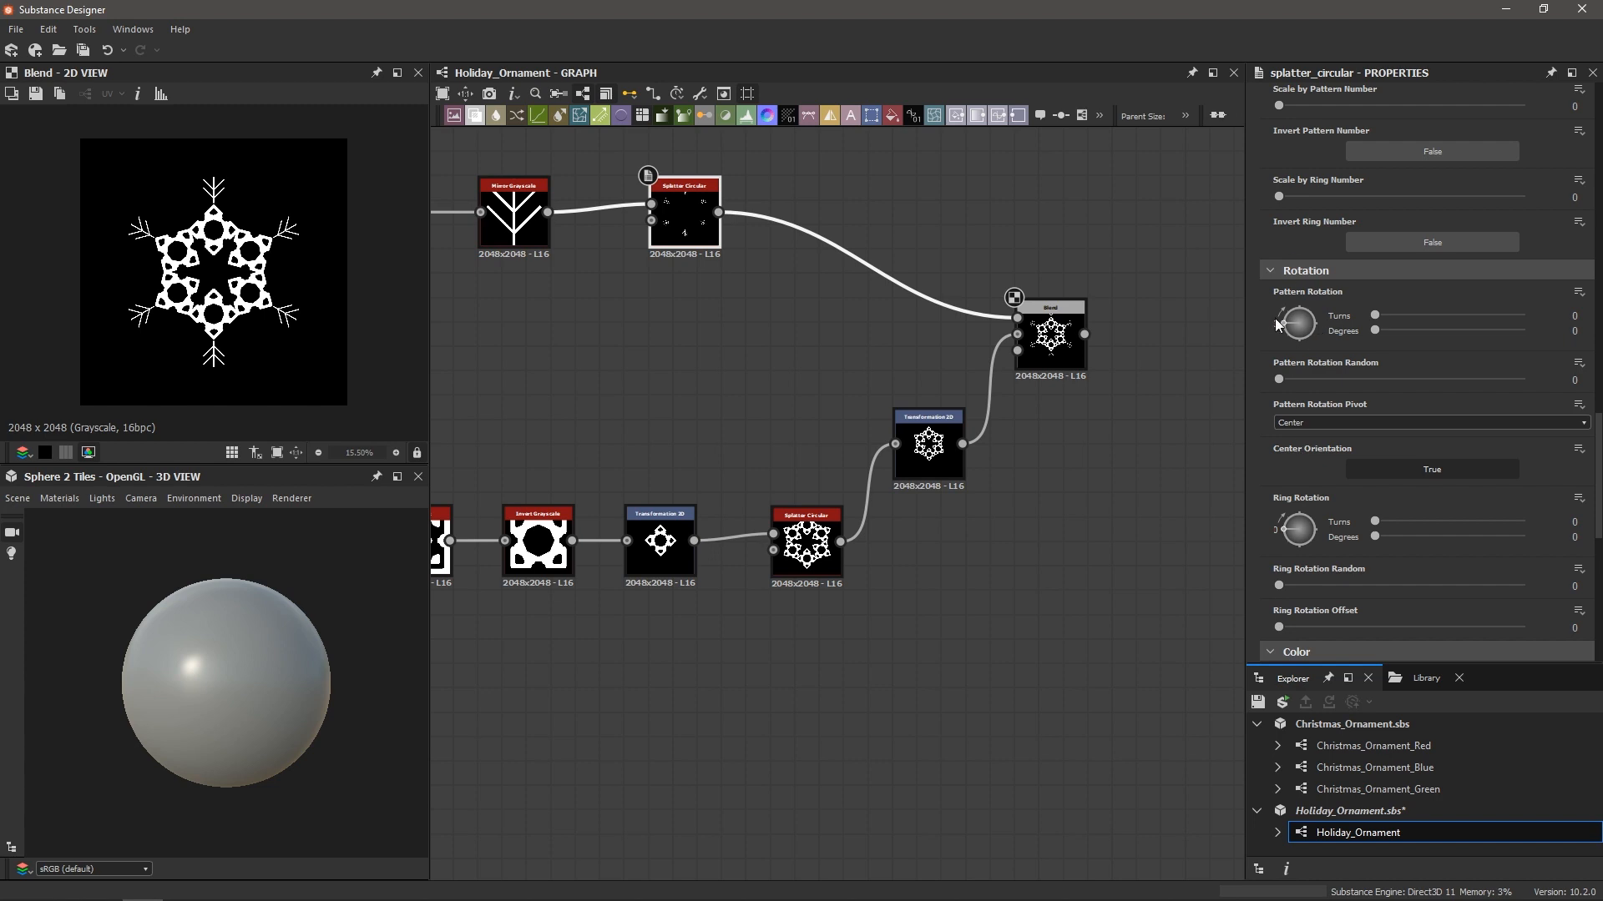
drag(1290, 316, 1288, 315)
key(ctrl+z)
drag(1286, 531, 1284, 525)
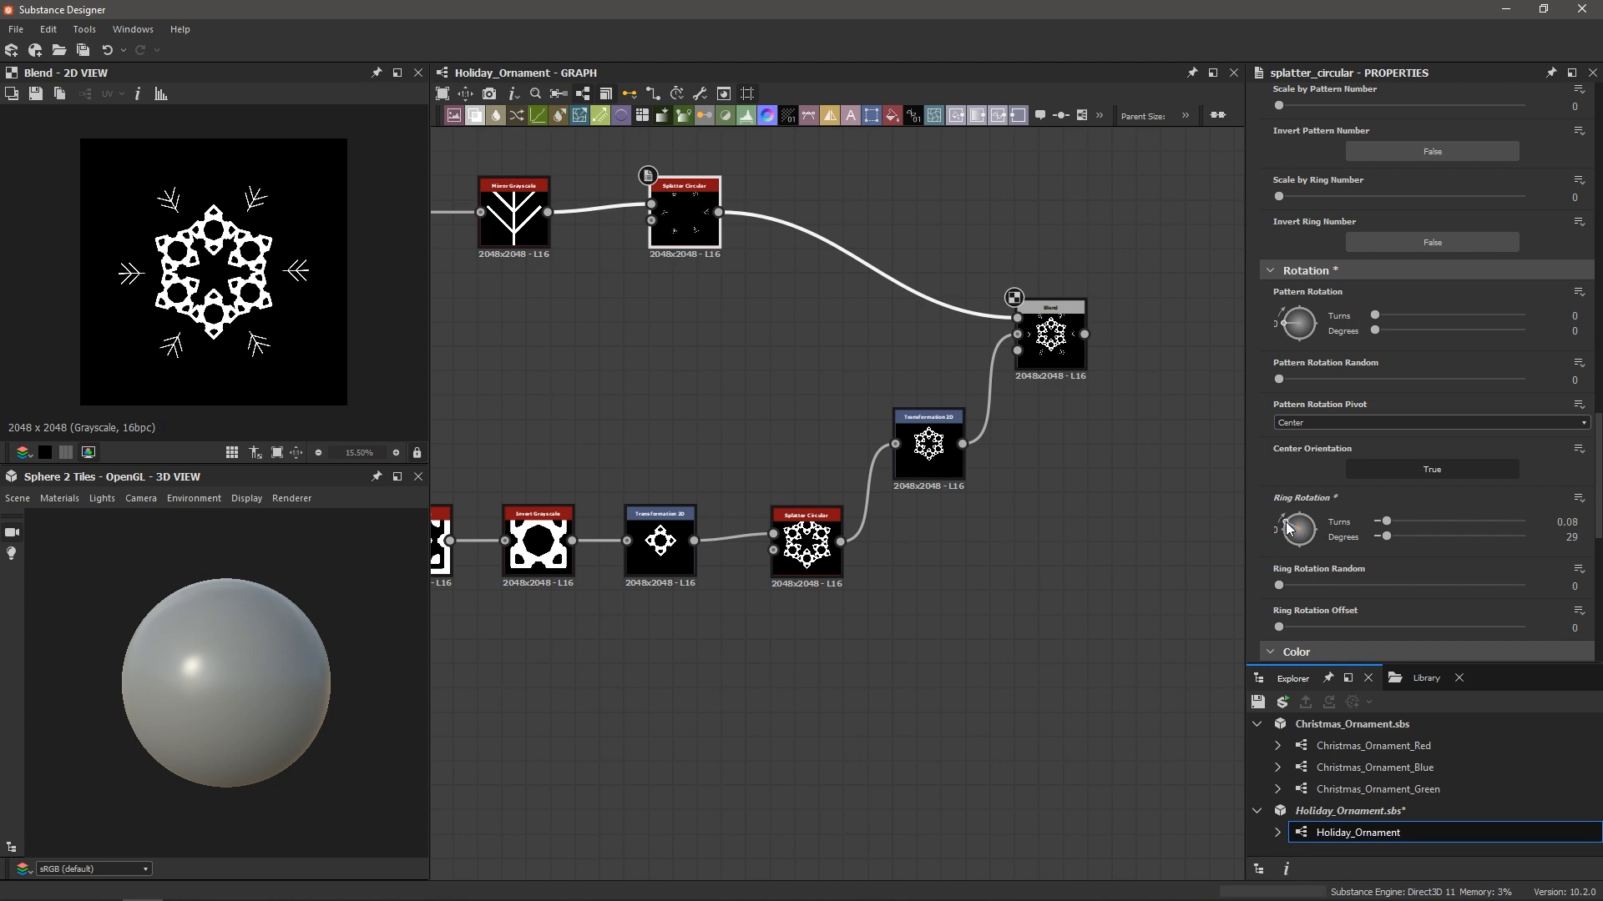
scroll(1351, 357, up, 5)
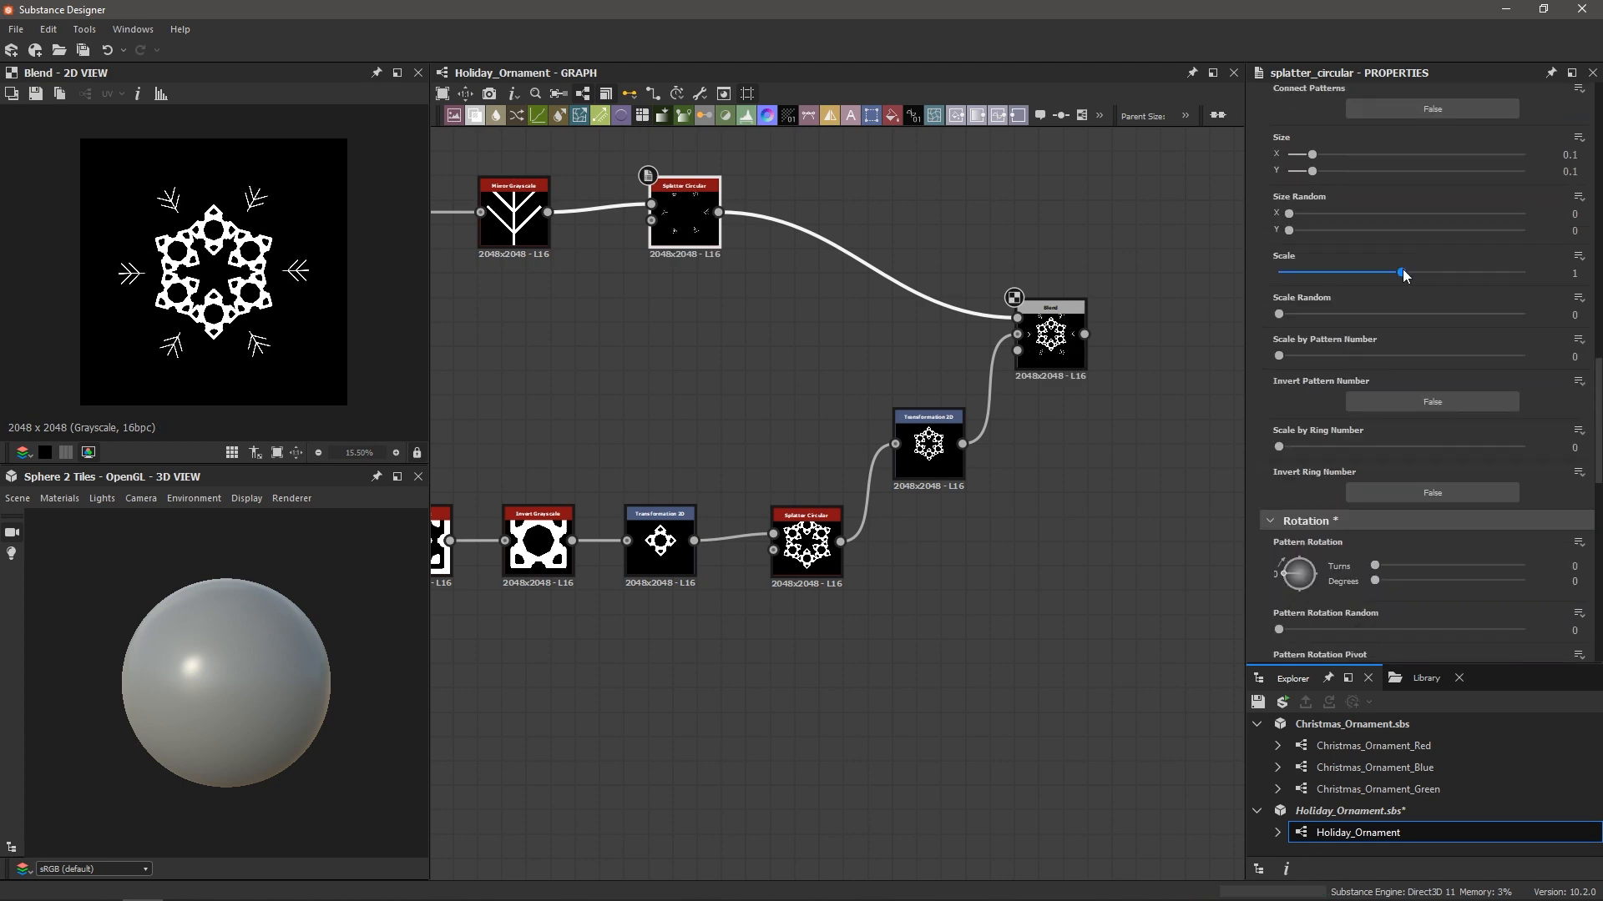
drag(1402, 272, 1509, 279)
scroll(1359, 294, up, 5)
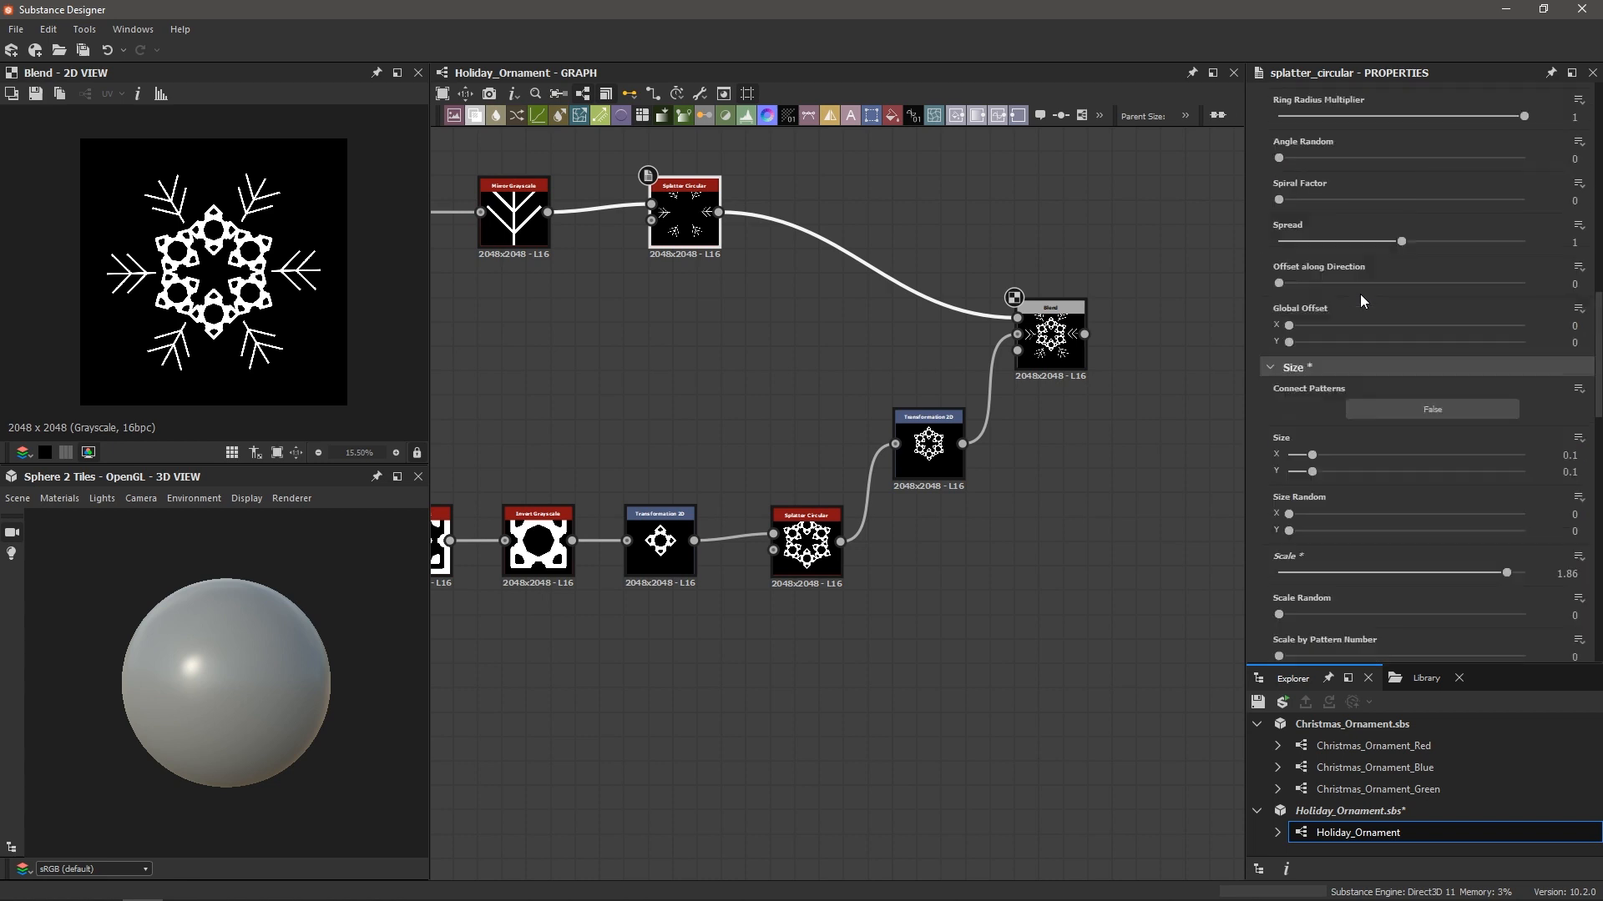
drag(1360, 235, 1348, 242)
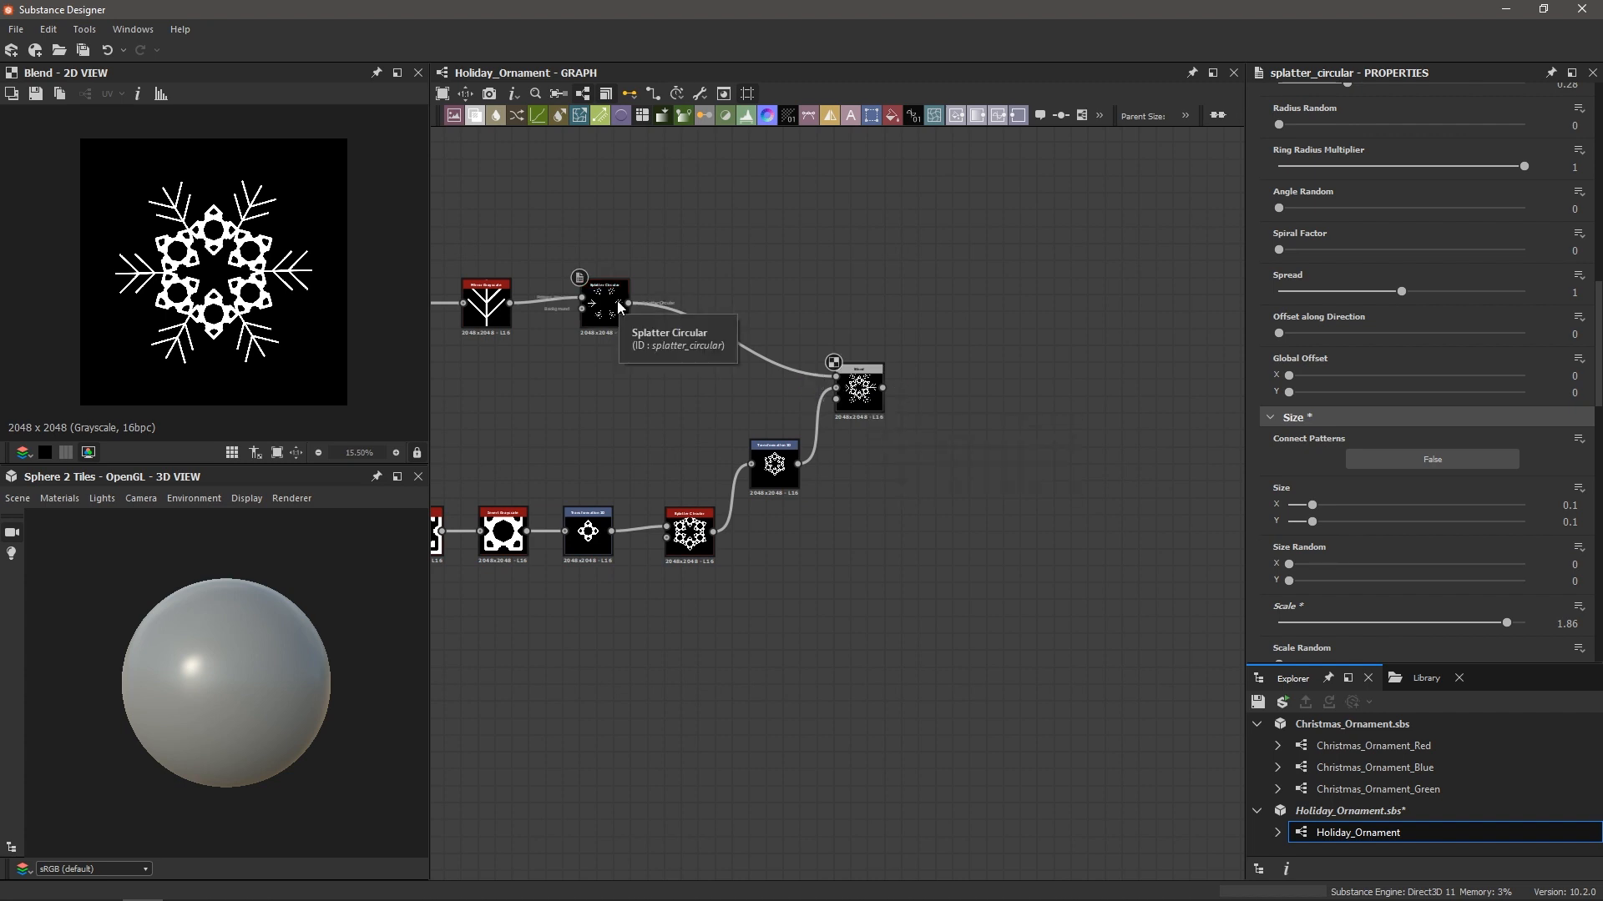
Zoom the 2D view in on the combined snowflake and select the Blend node to view its settings
scroll(225, 243, up, 2)
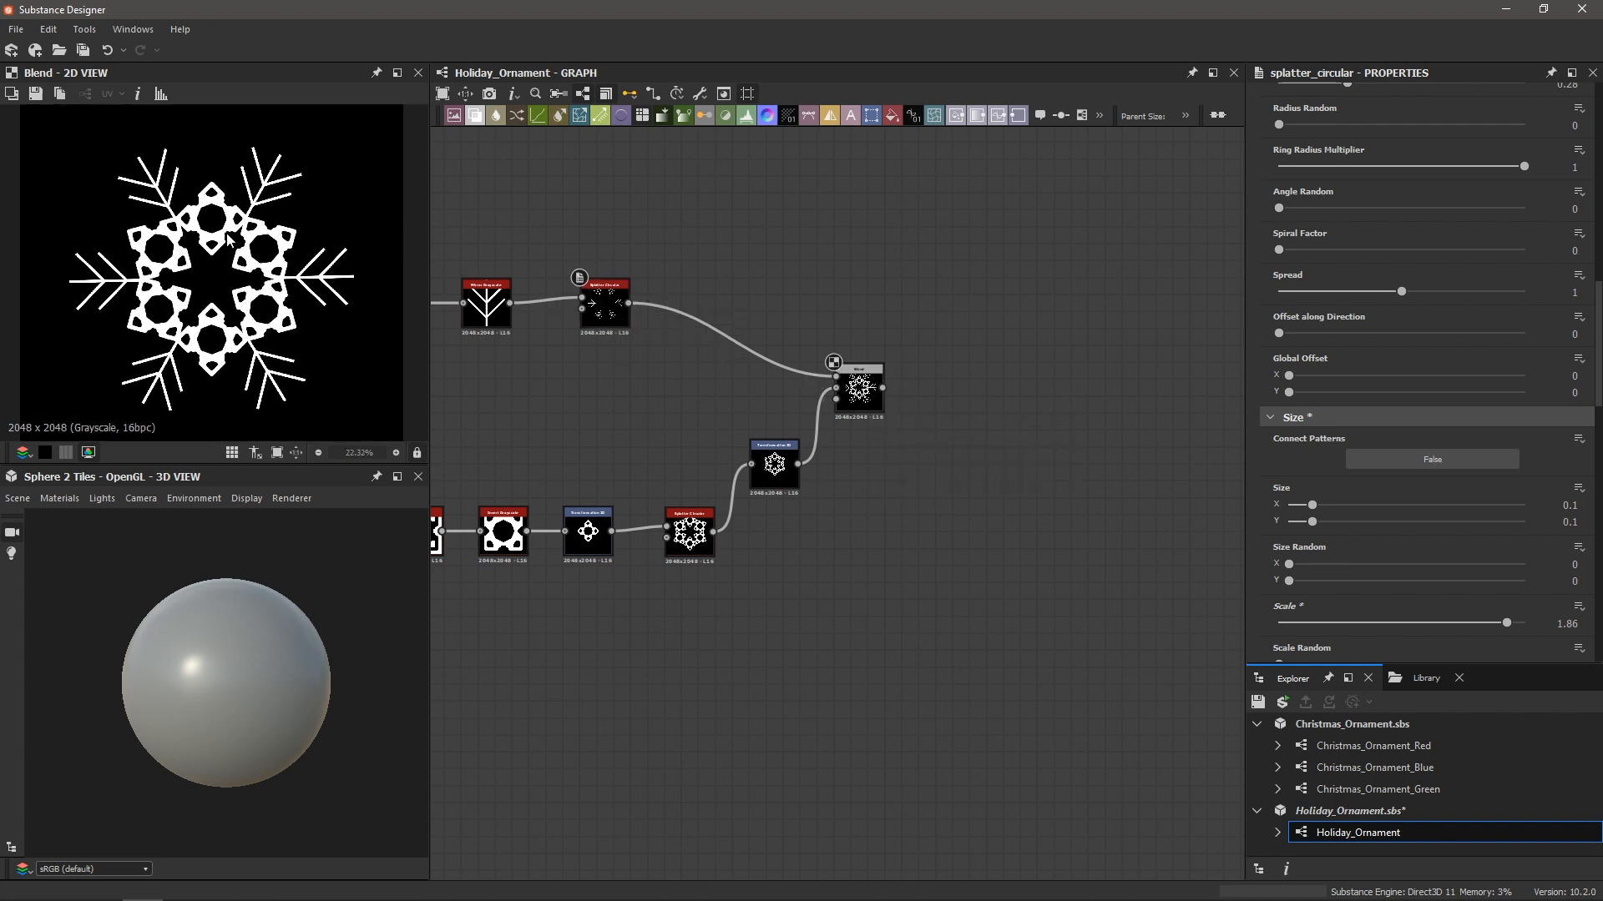
scroll(229, 241, up, 1)
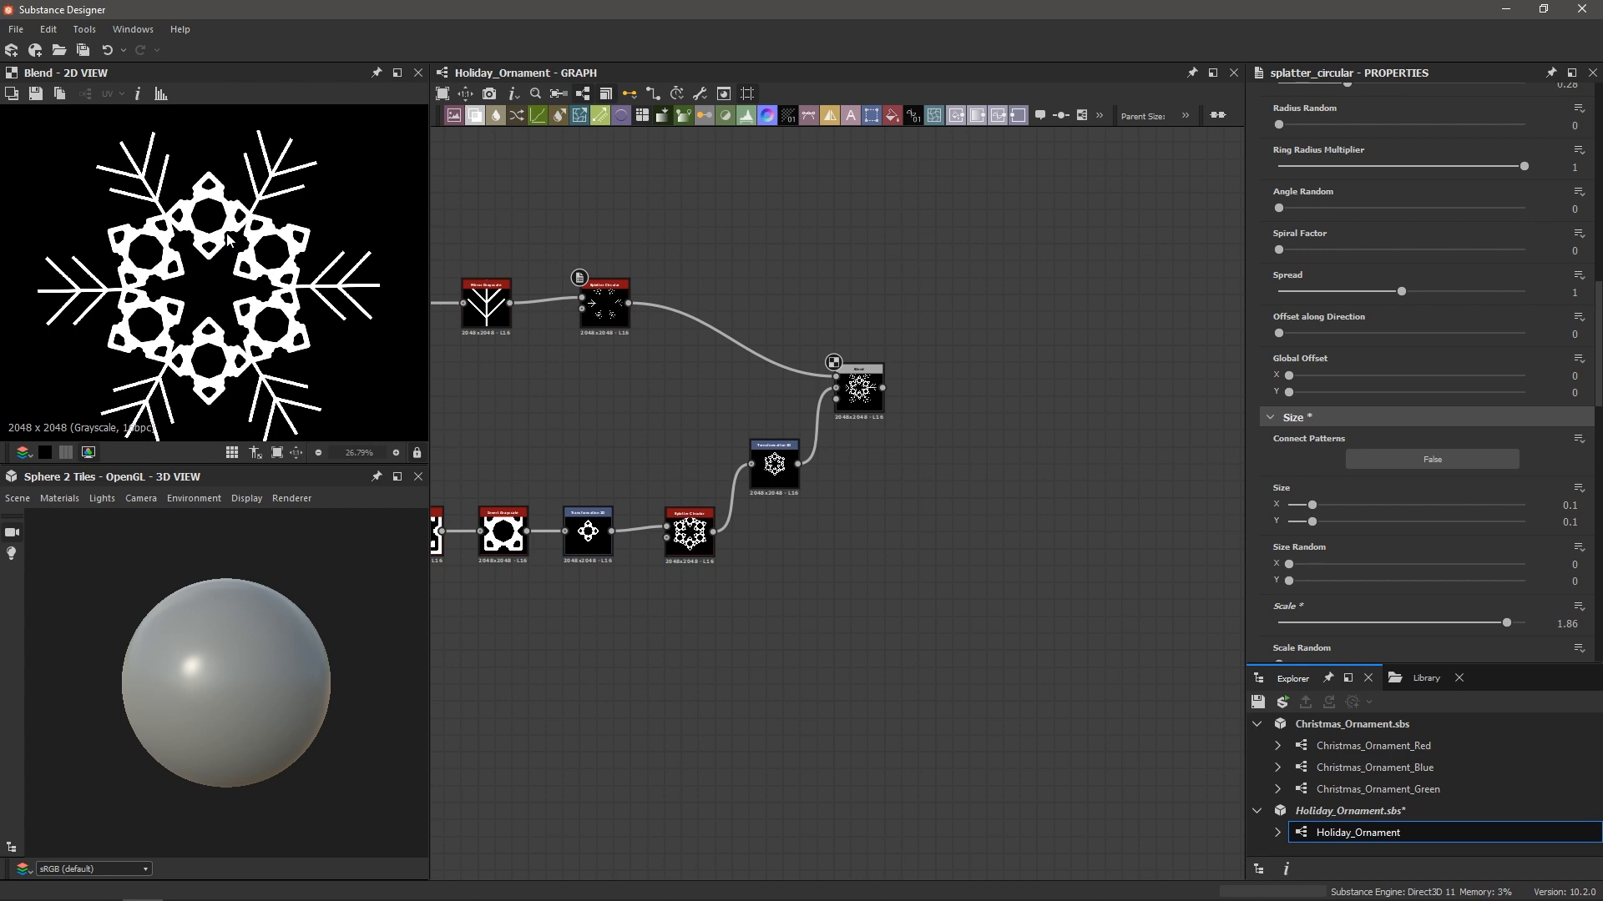
scroll(225, 250, up, 6)
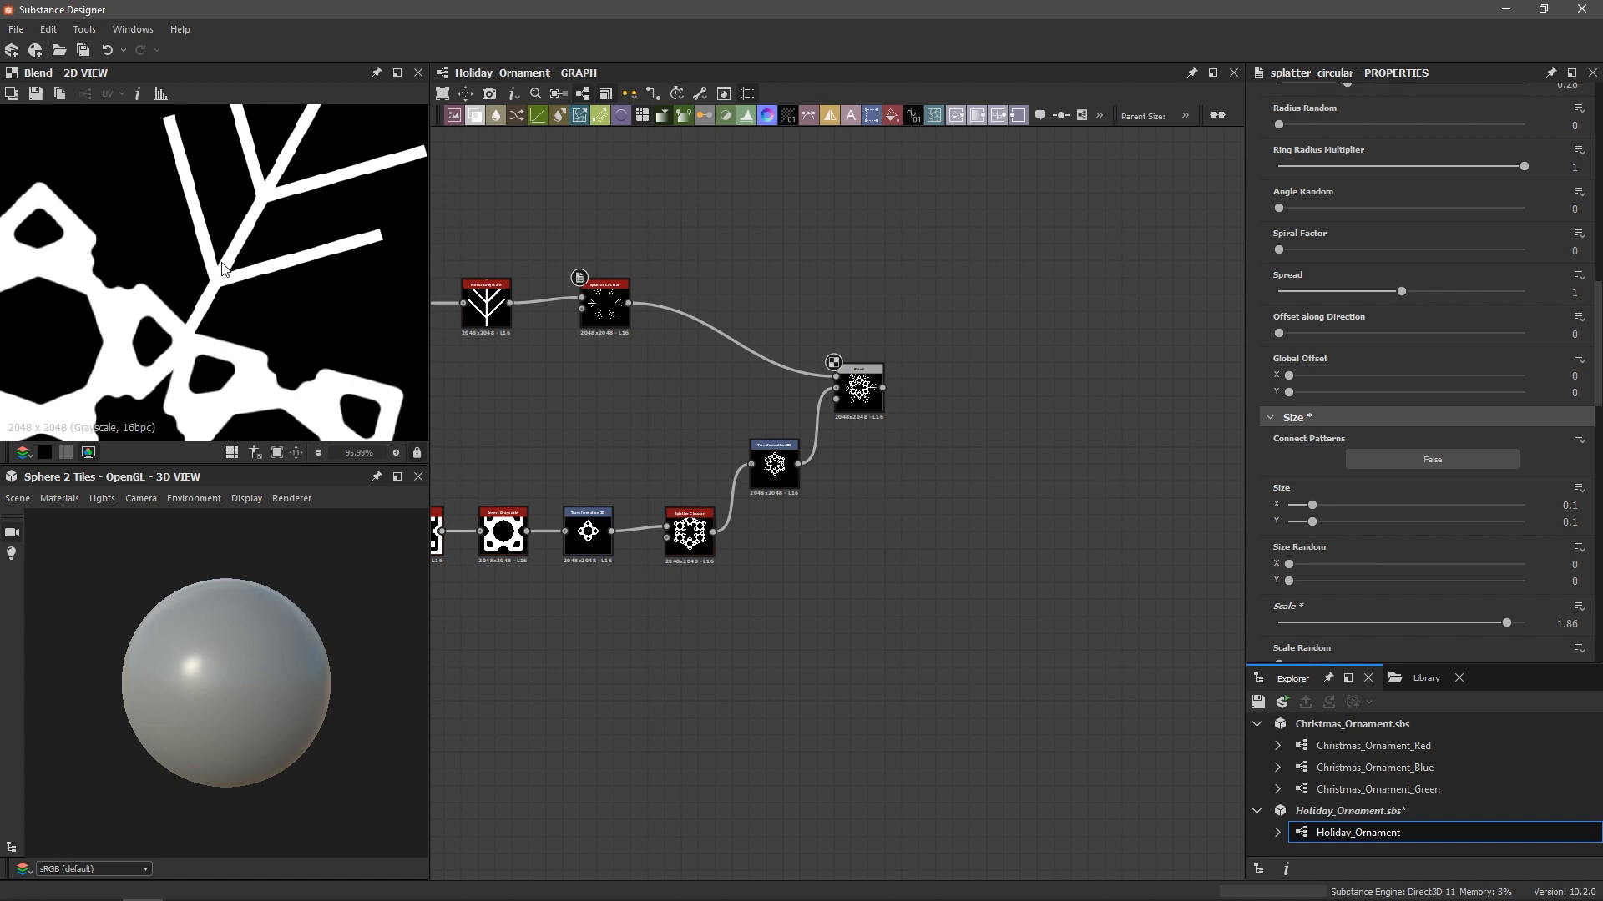
scroll(222, 267, down, 3)
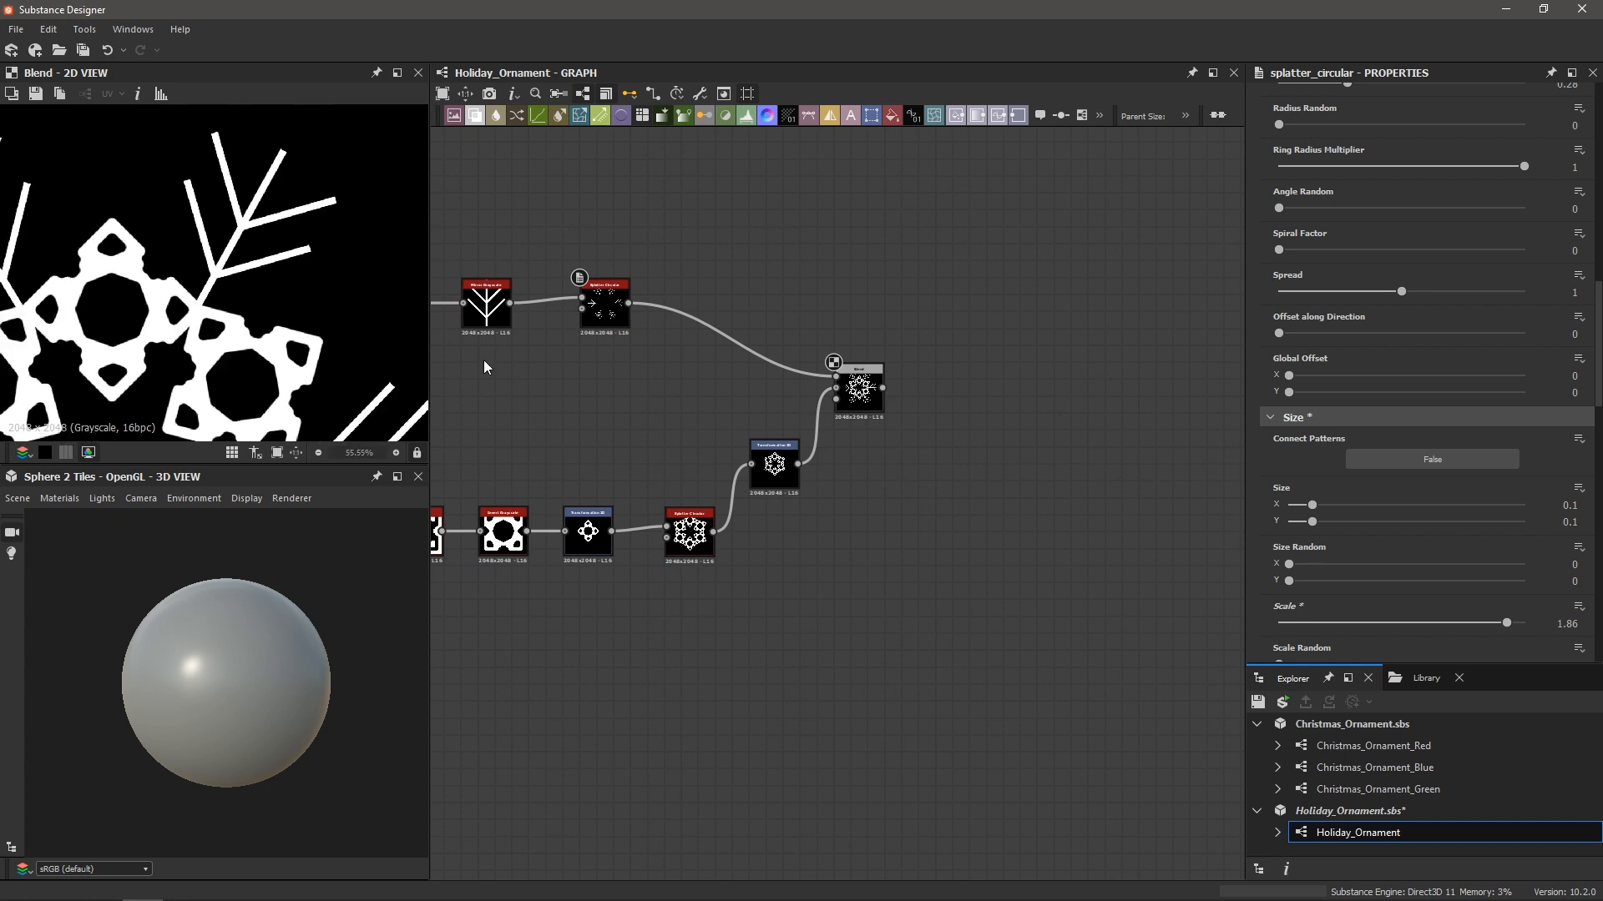
scroll(935, 387, up, 5)
click(745, 386)
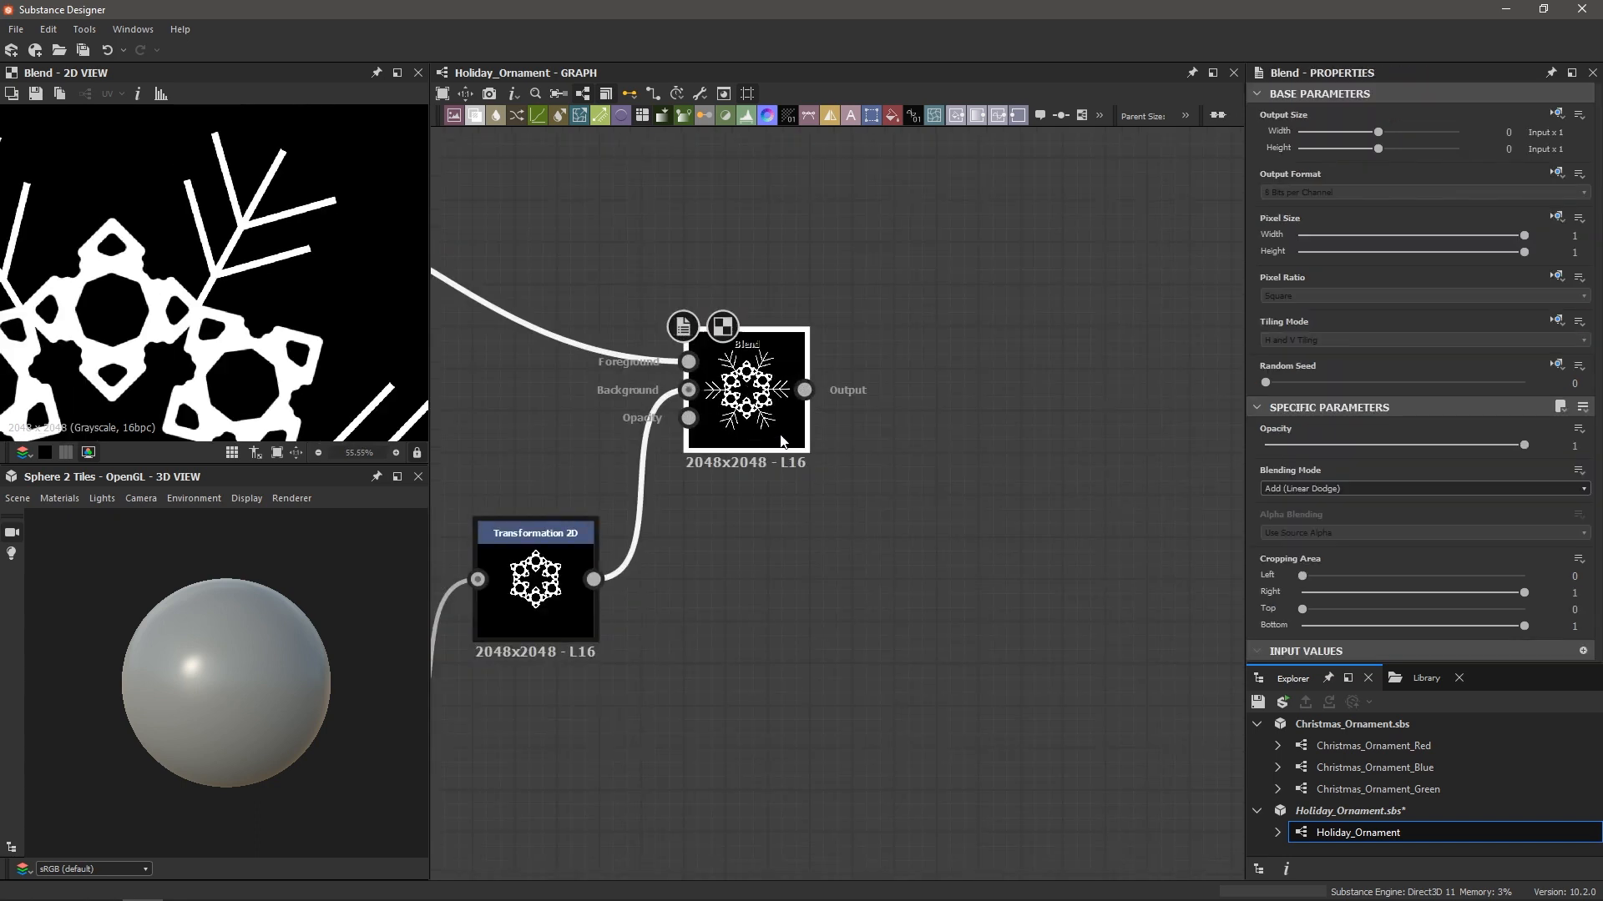
scroll(809, 431, down, 5)
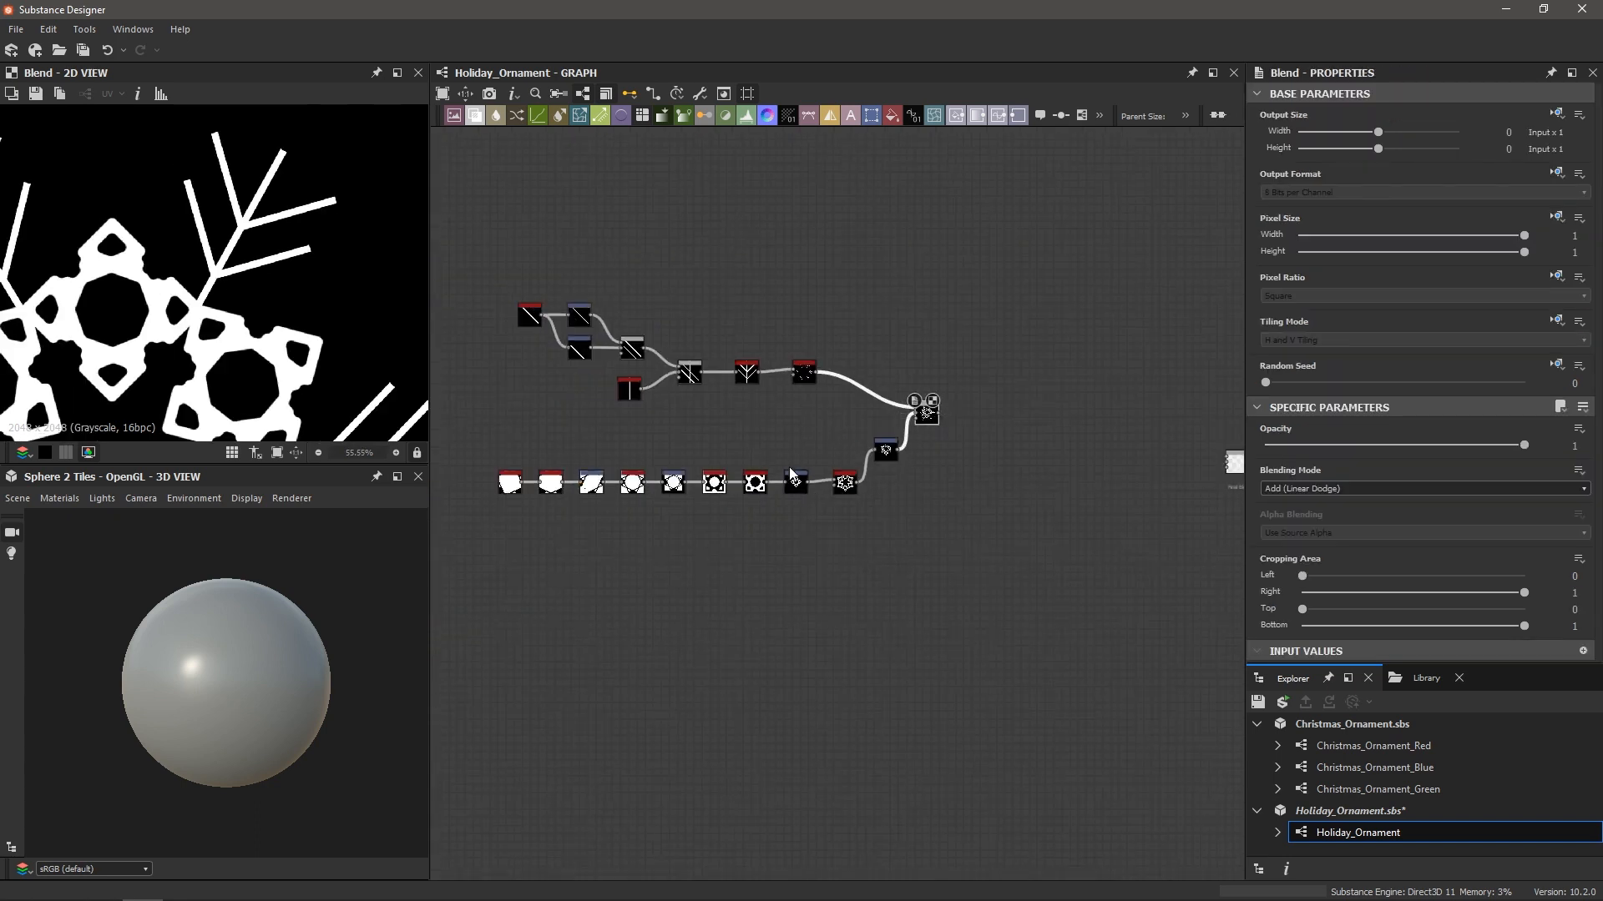
scroll(960, 413, up, 5)
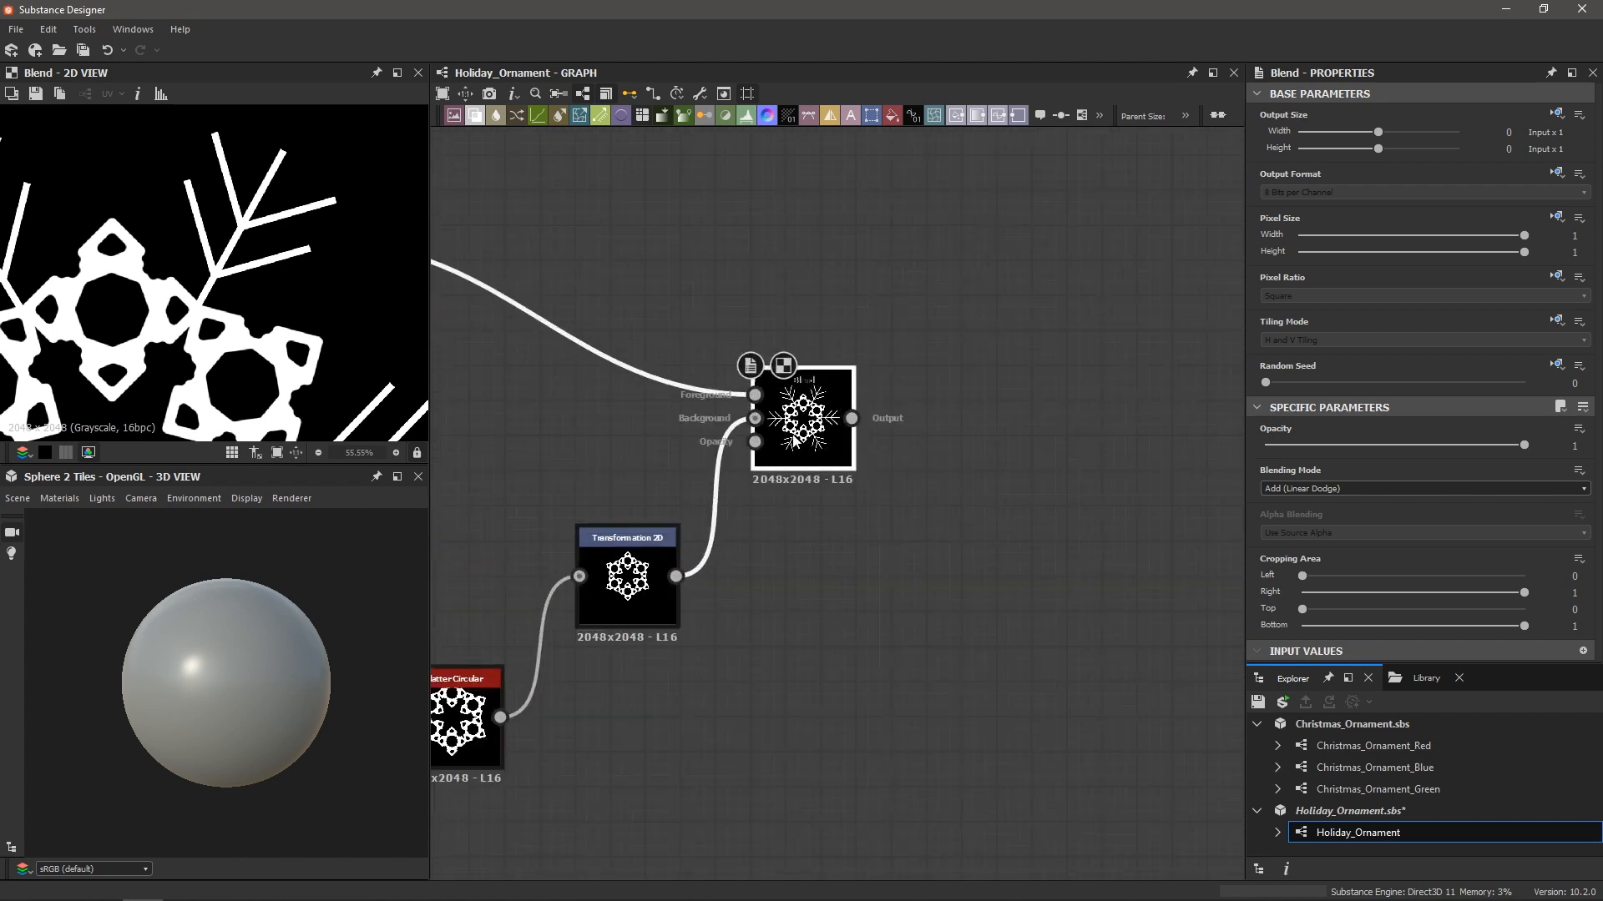
Add a Blur node after the Blend and lower its Intensity to 2.09
key(space)
text(blu)
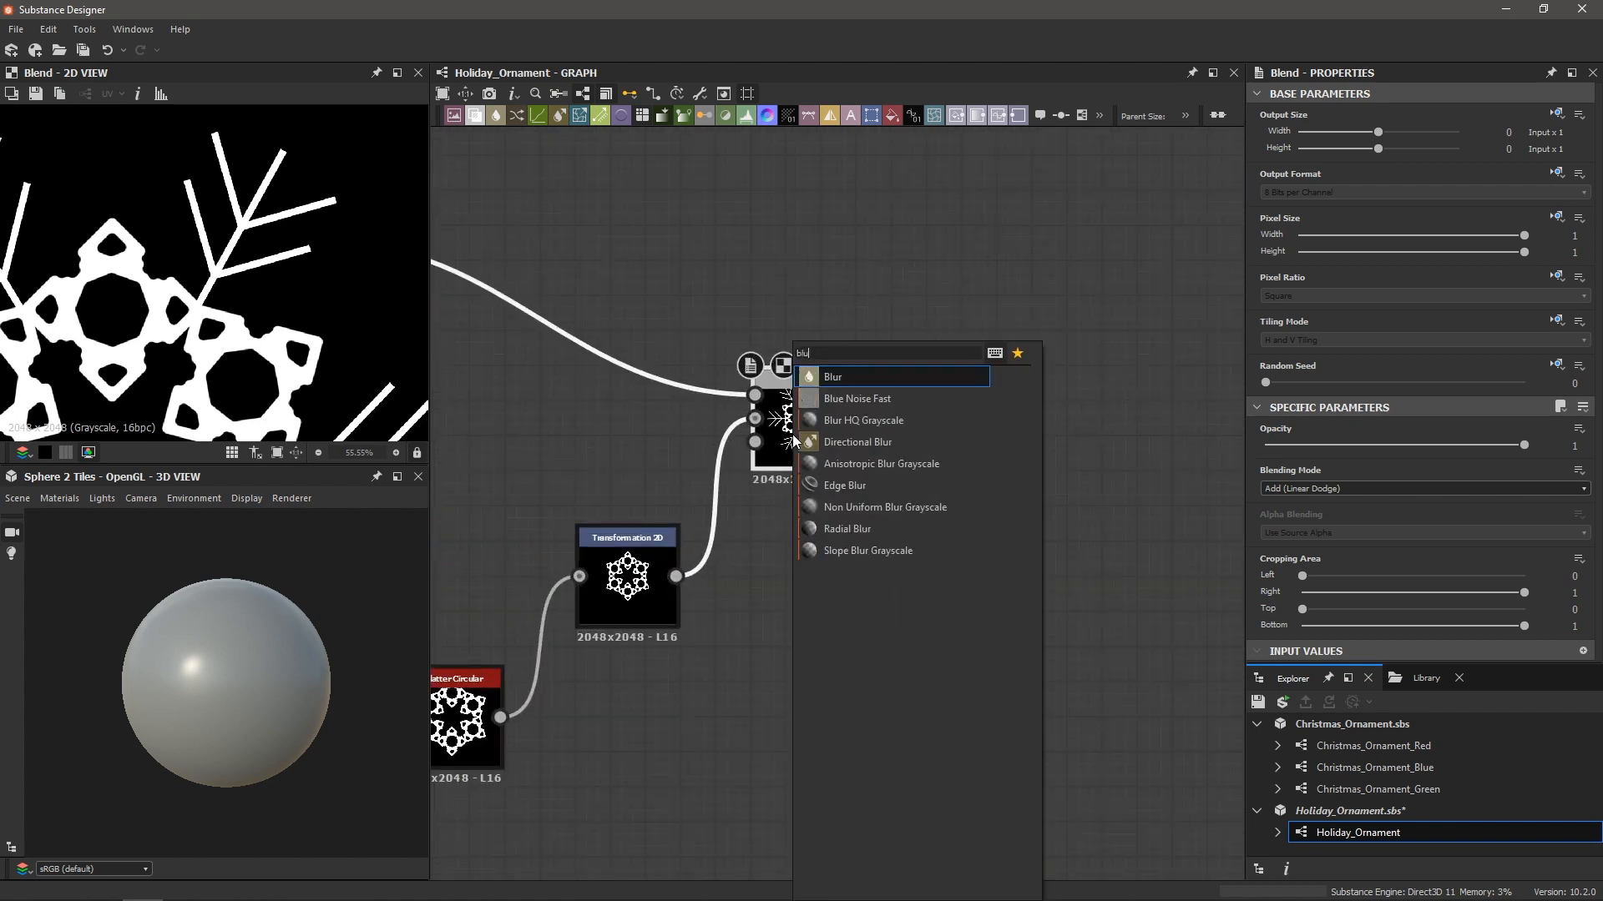
key(Return)
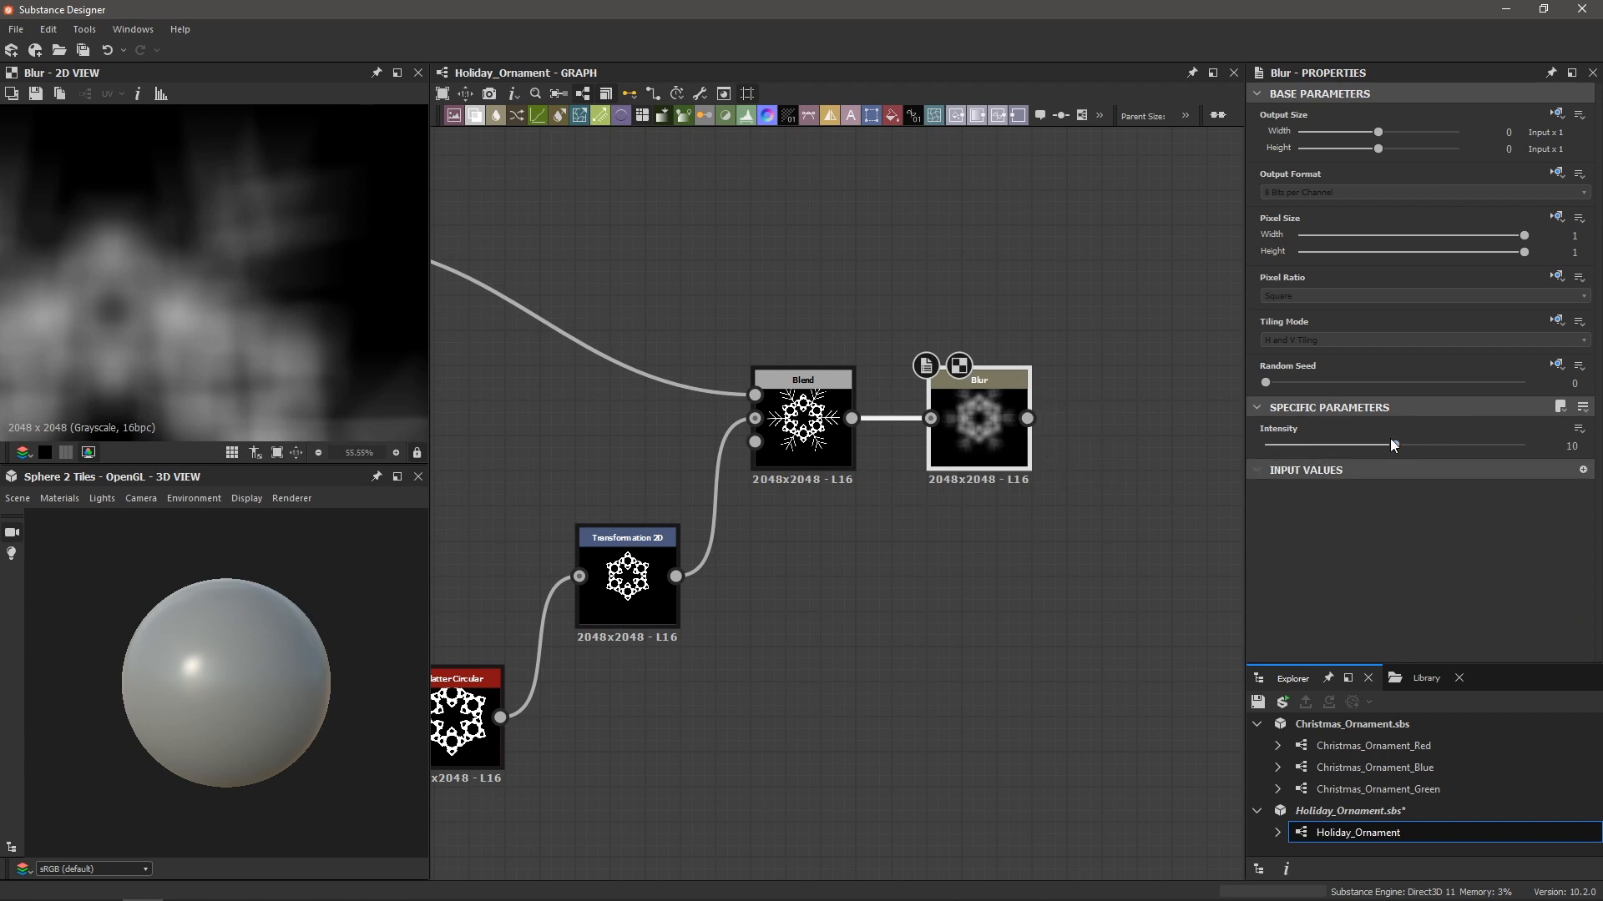
drag(1394, 445, 1292, 447)
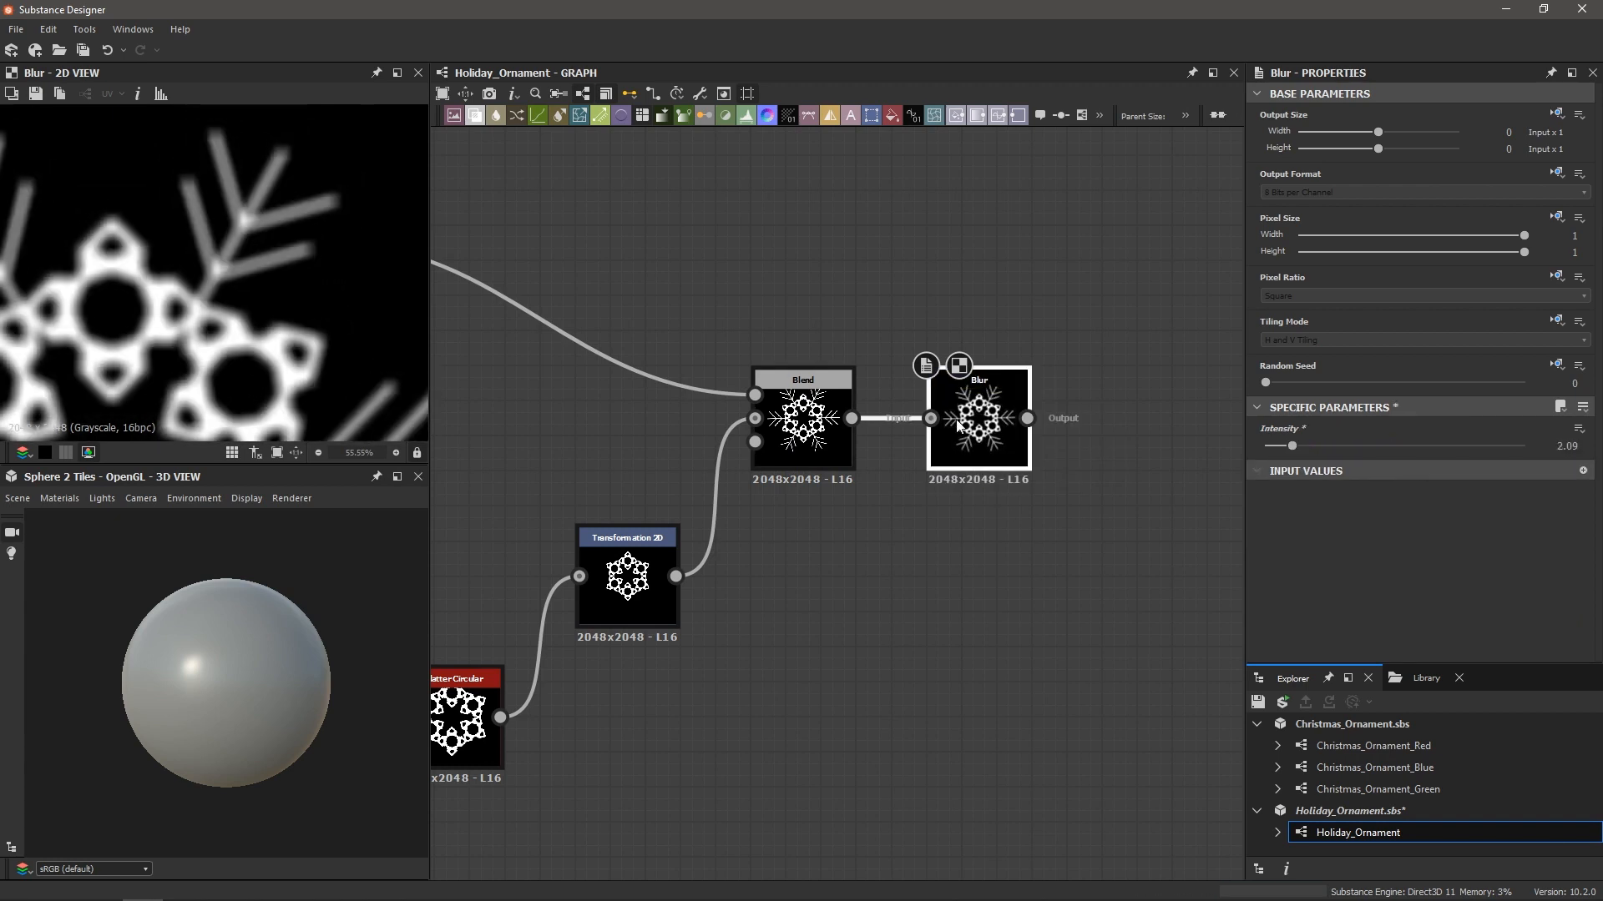
key(space)
Add a Histogram Scan after the Blur with Position 0.64 and Contrast 0.8
text(hist)
key(Down)
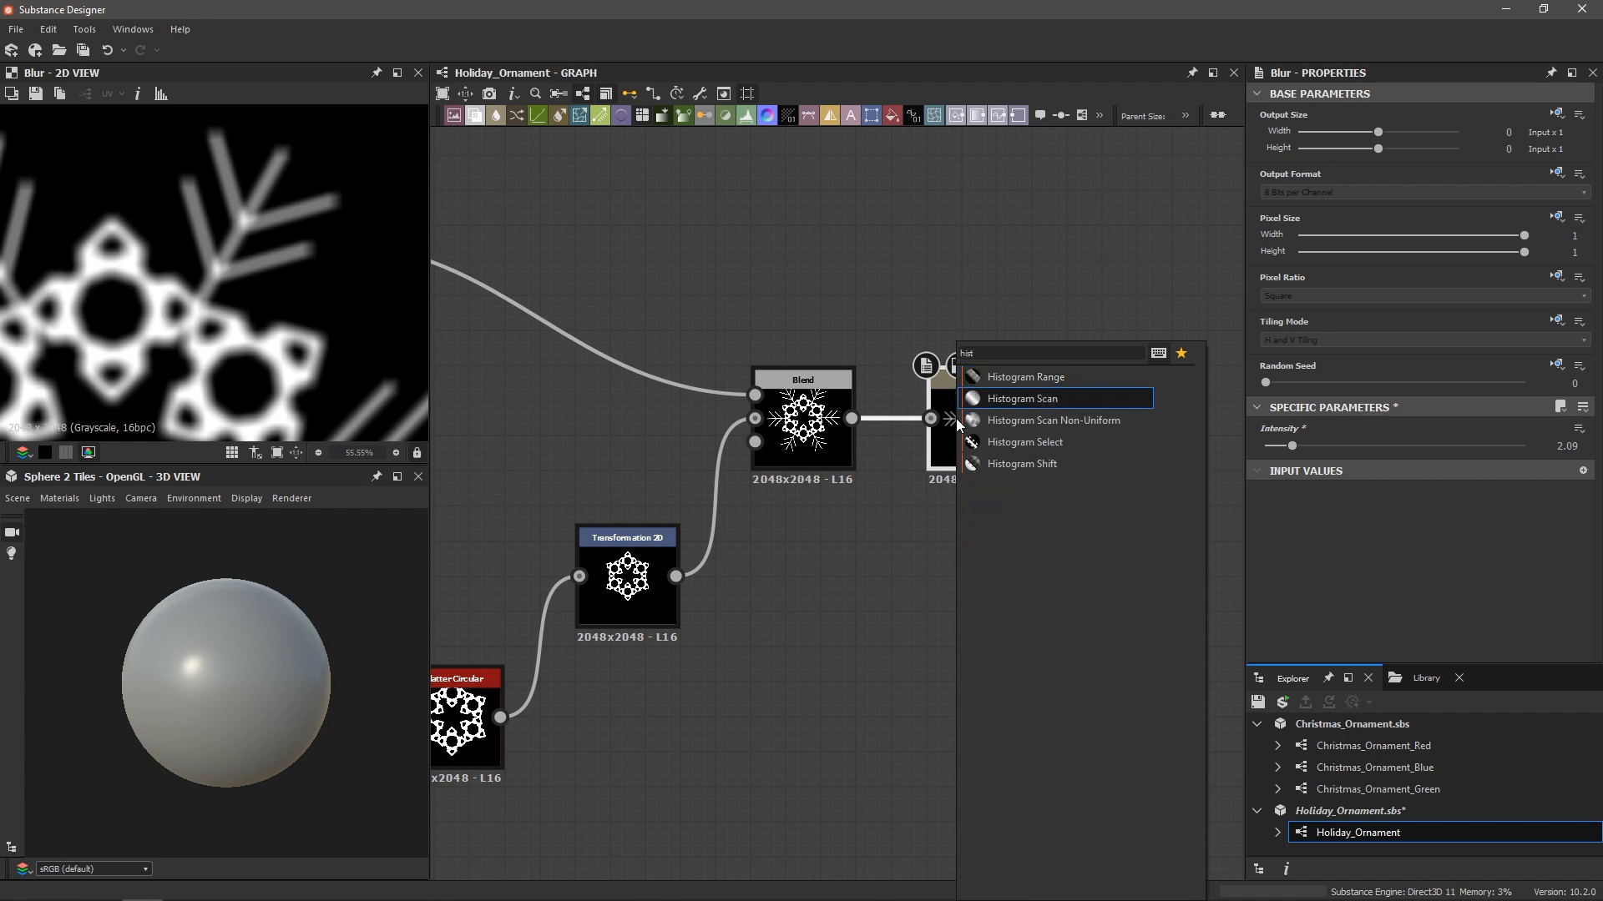
key(Return)
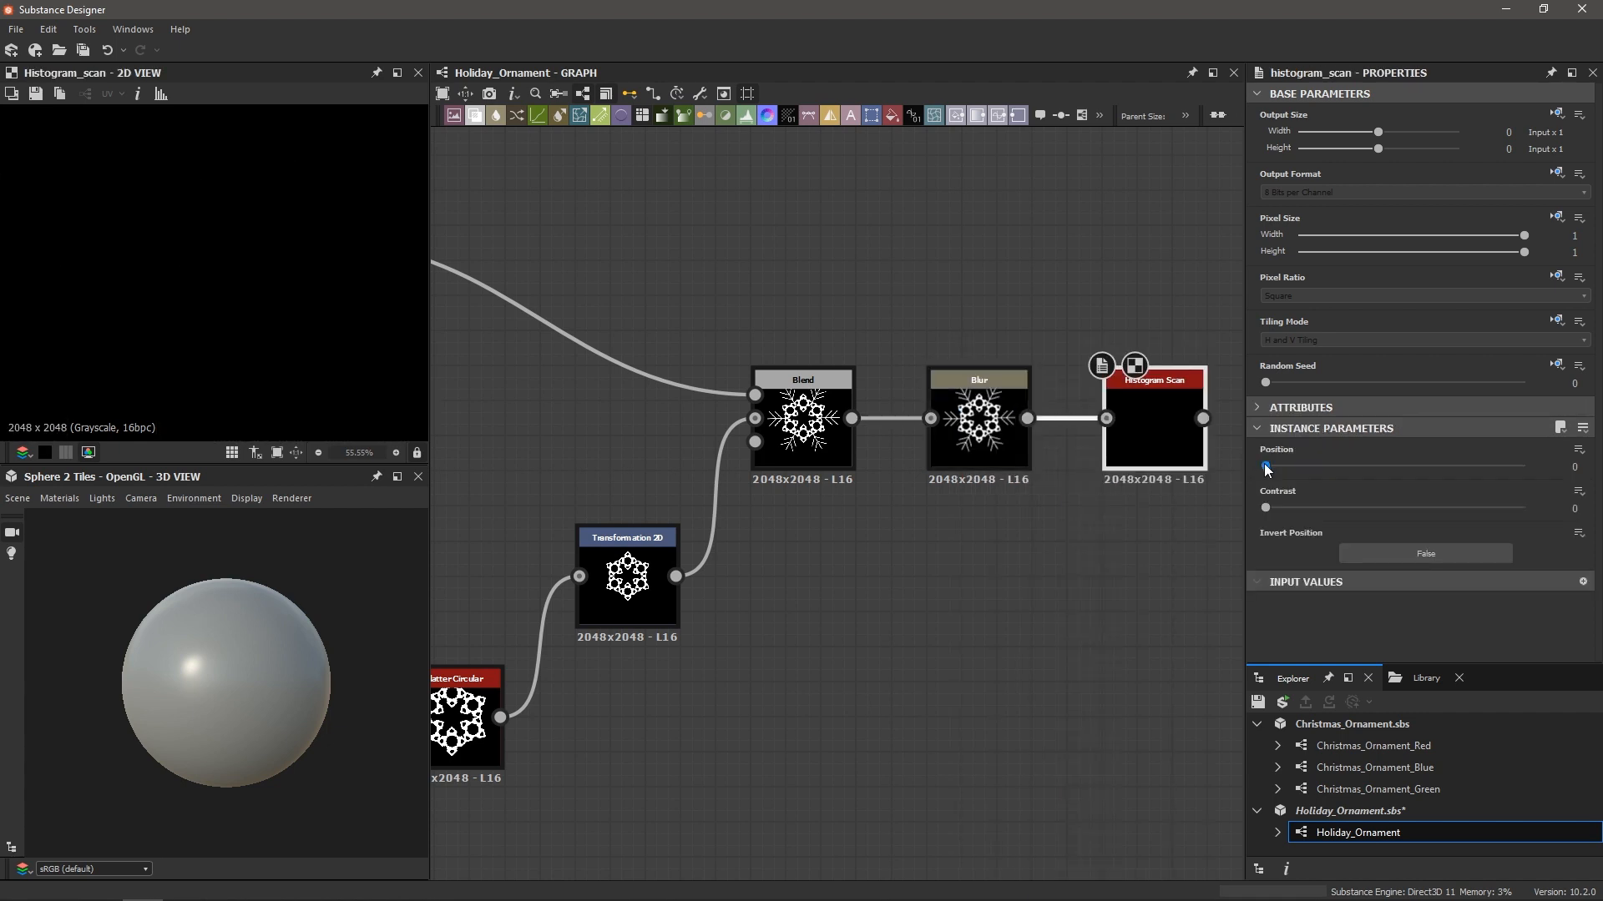
drag(1266, 467, 1398, 467)
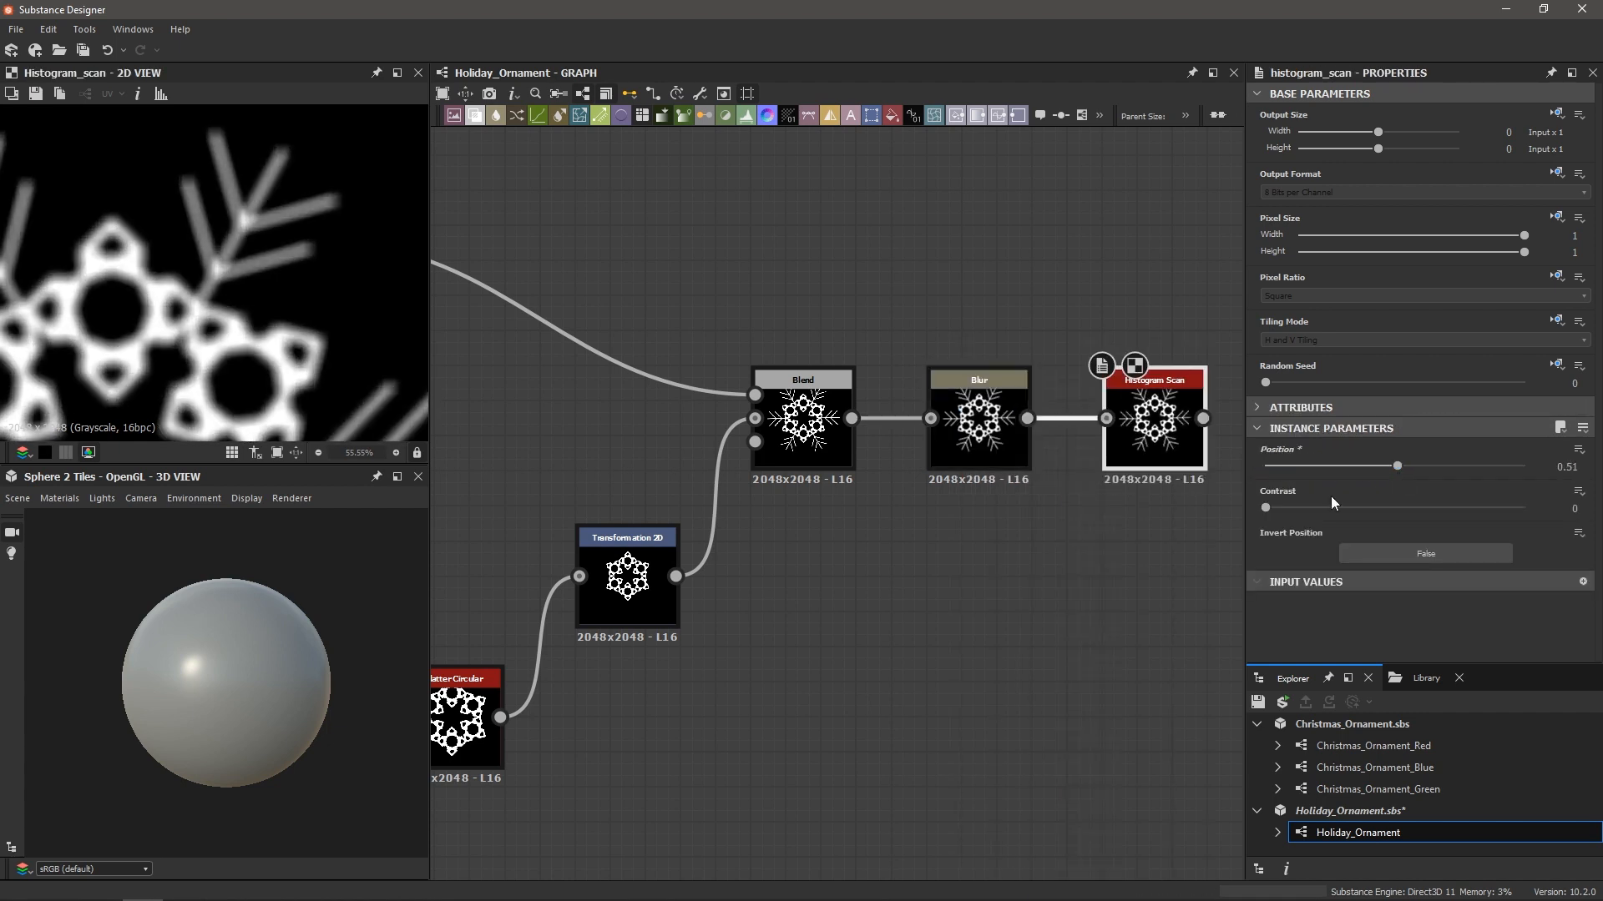
drag(1265, 513, 1473, 522)
drag(1397, 465, 1432, 470)
scroll(178, 172, up, 4)
middle_drag(226, 204, 224, 258)
Compare the Histogram Scan result against the unblurred Blend output in the 2D preview
click(799, 432)
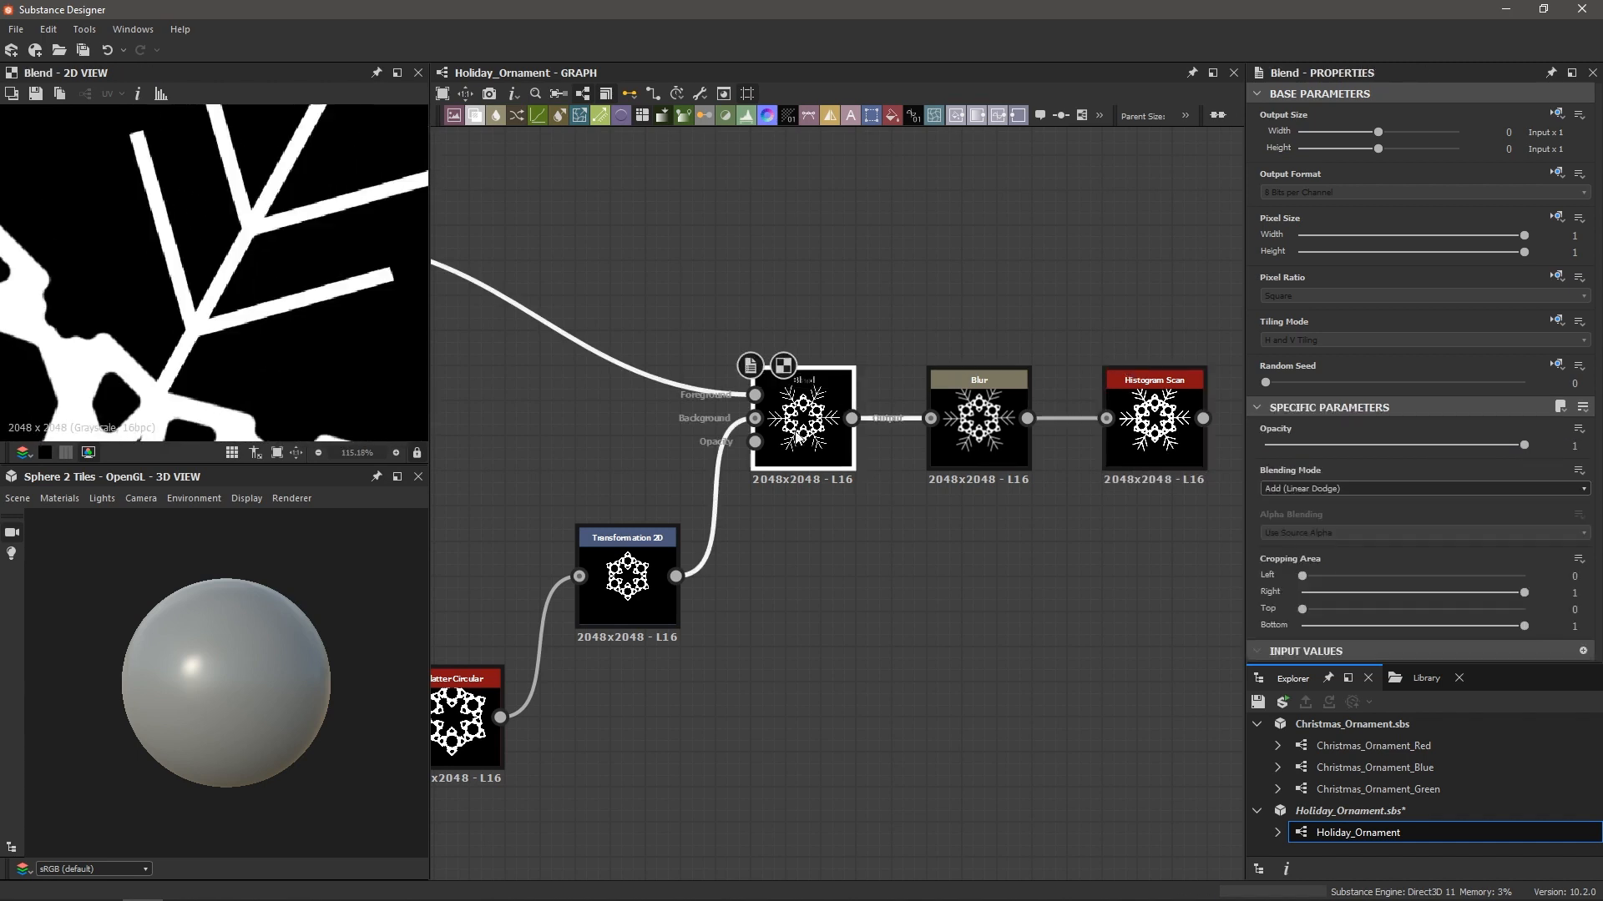
click(1152, 428)
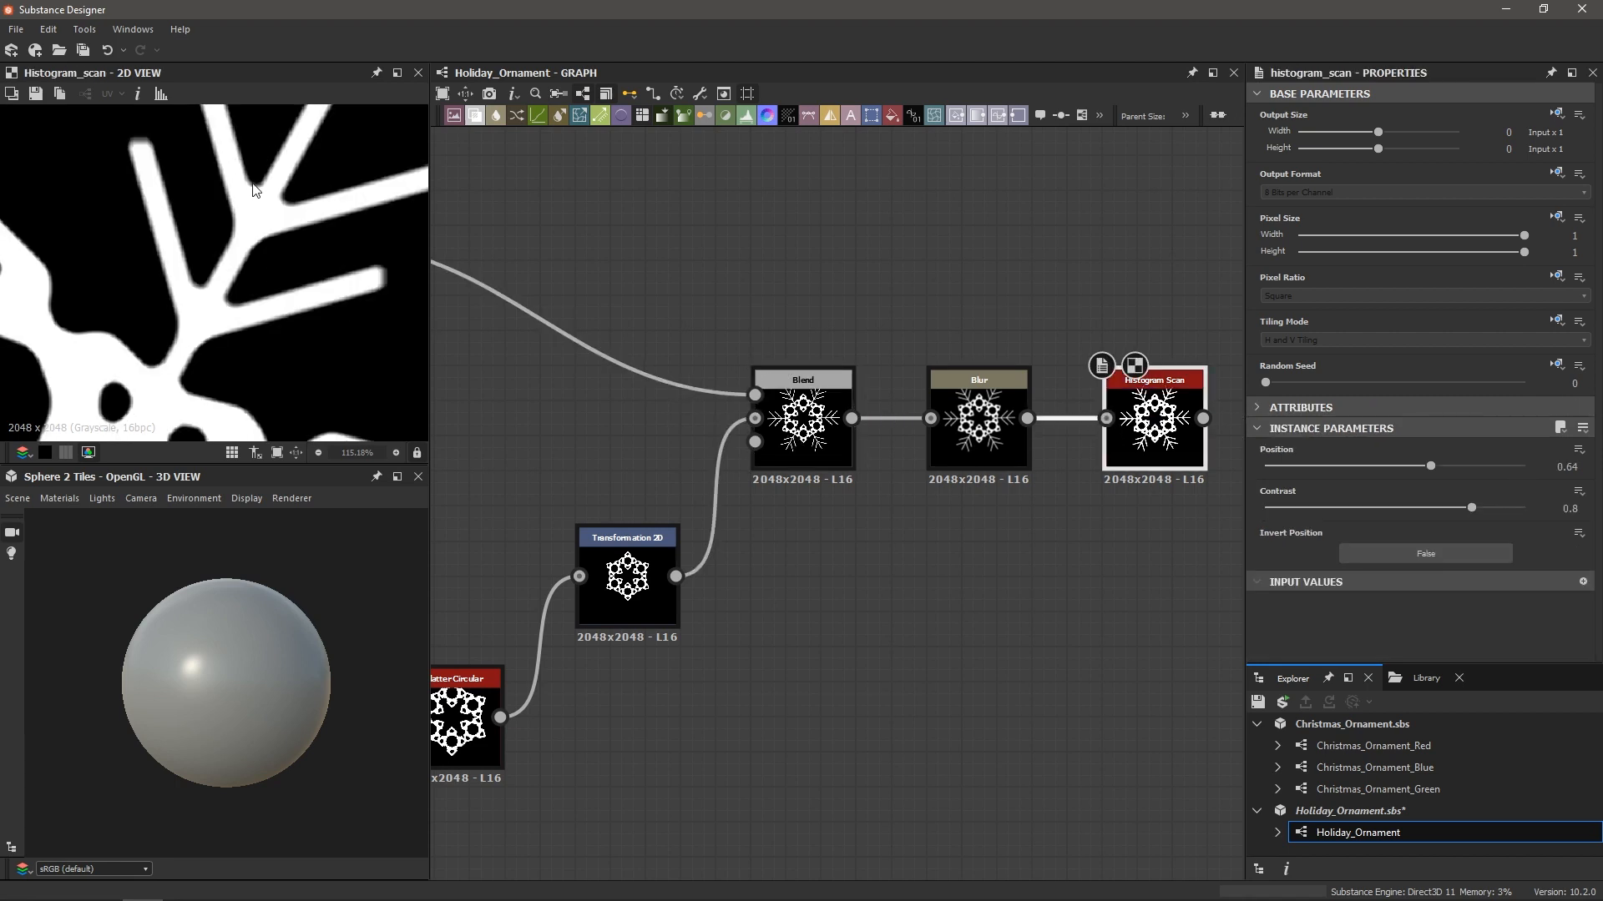
scroll(225, 259, down, 3)
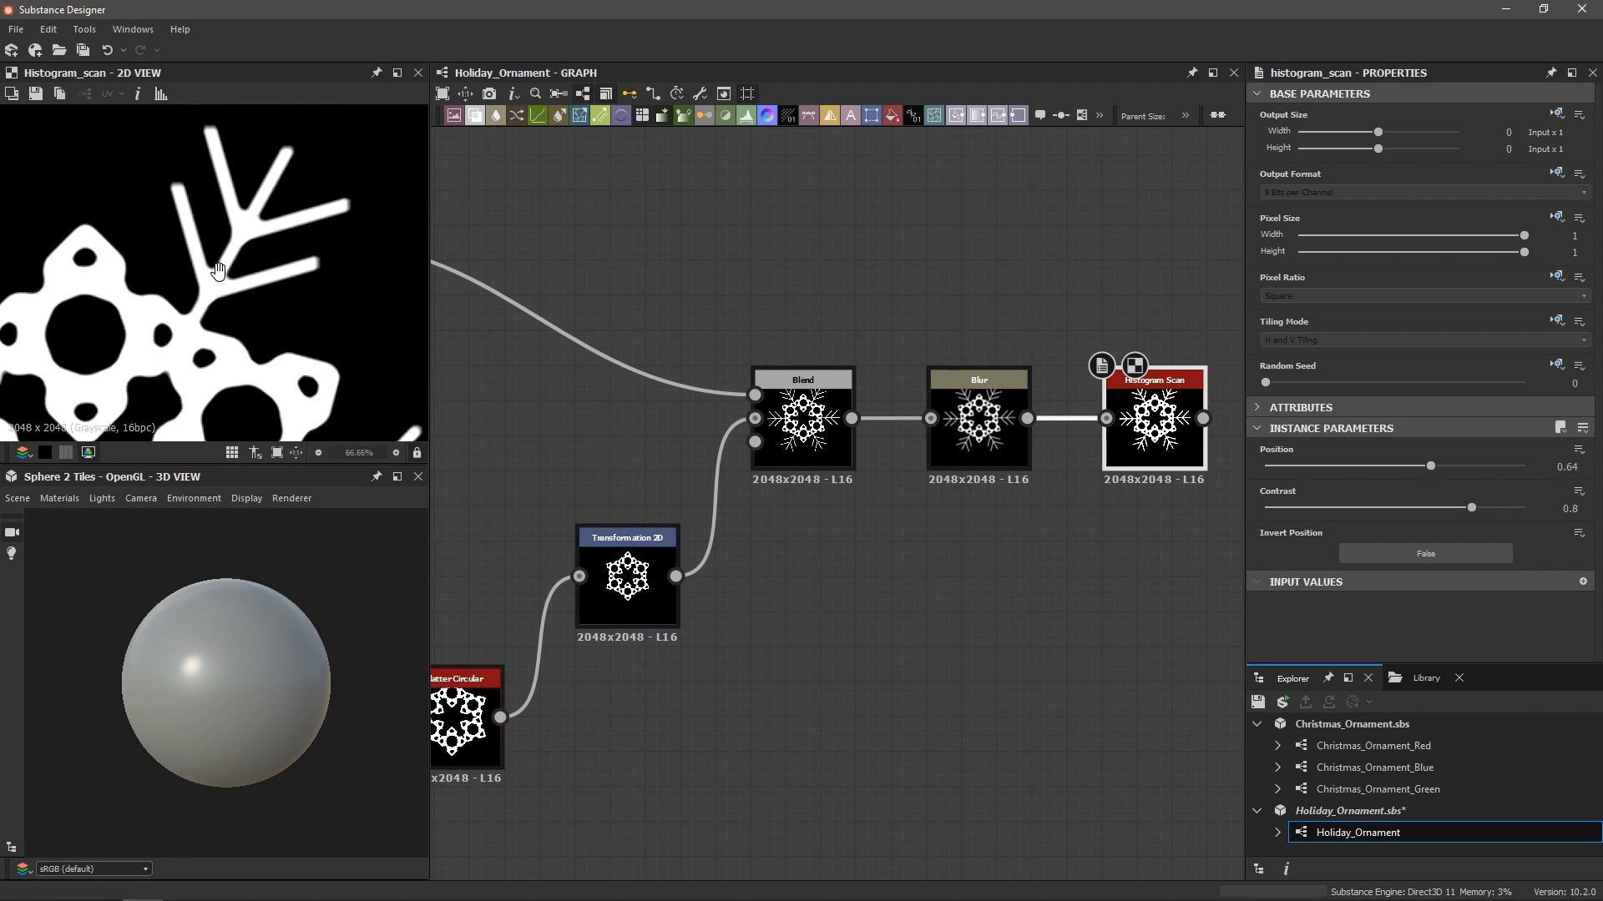
middle_drag(218, 271, 206, 310)
scroll(206, 312, up, 2)
double_click(820, 437)
double_click(1154, 434)
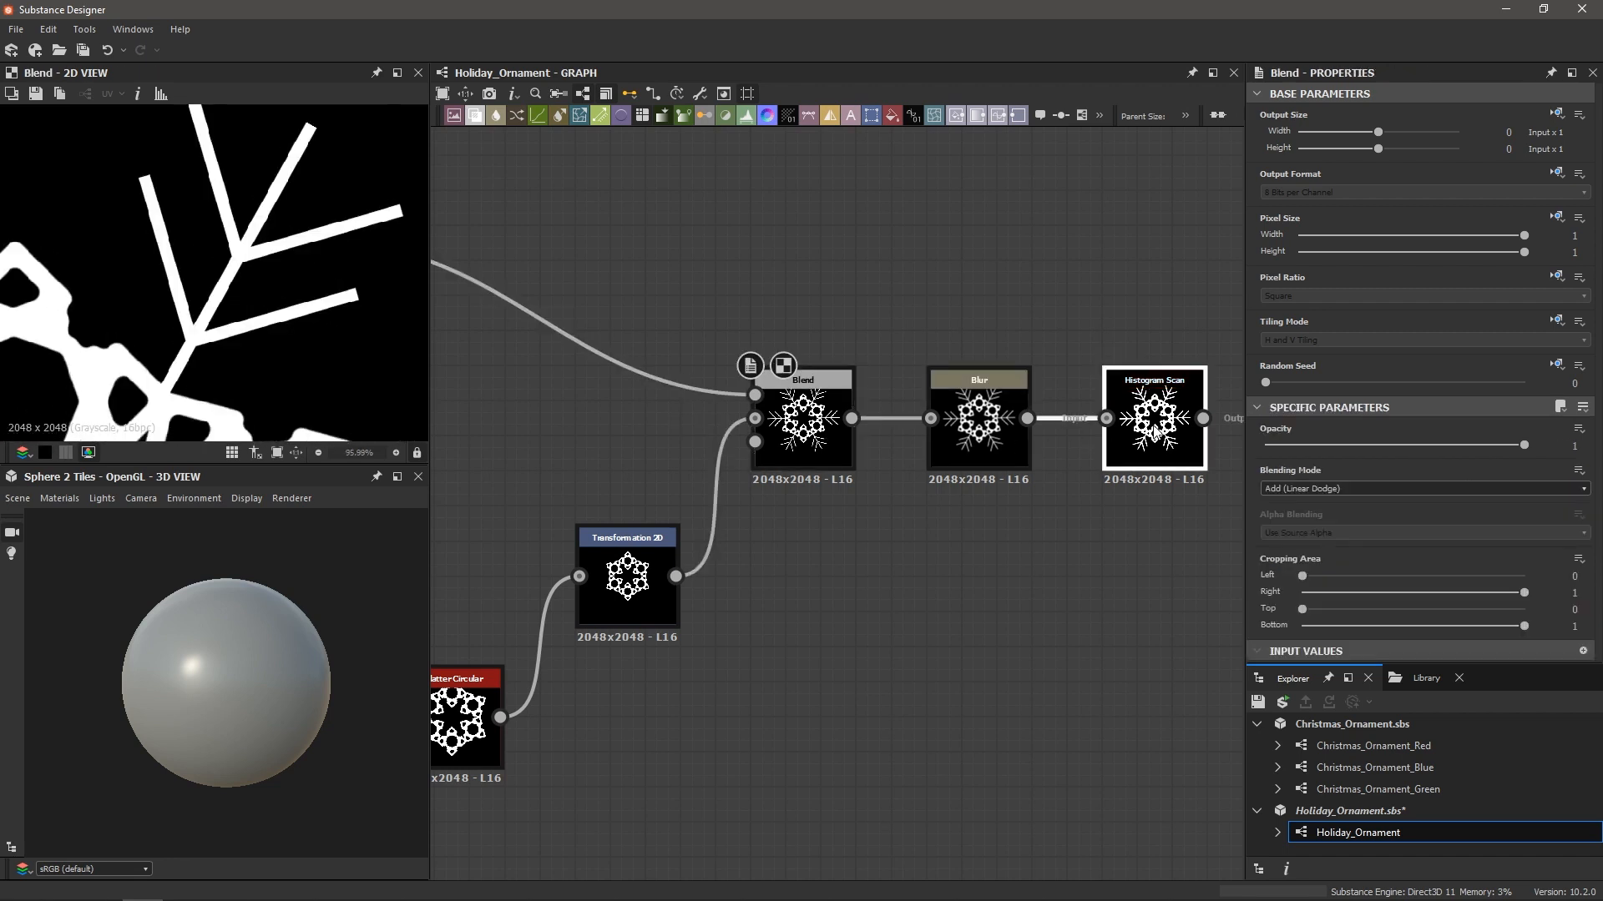
double_click(811, 430)
double_click(1128, 438)
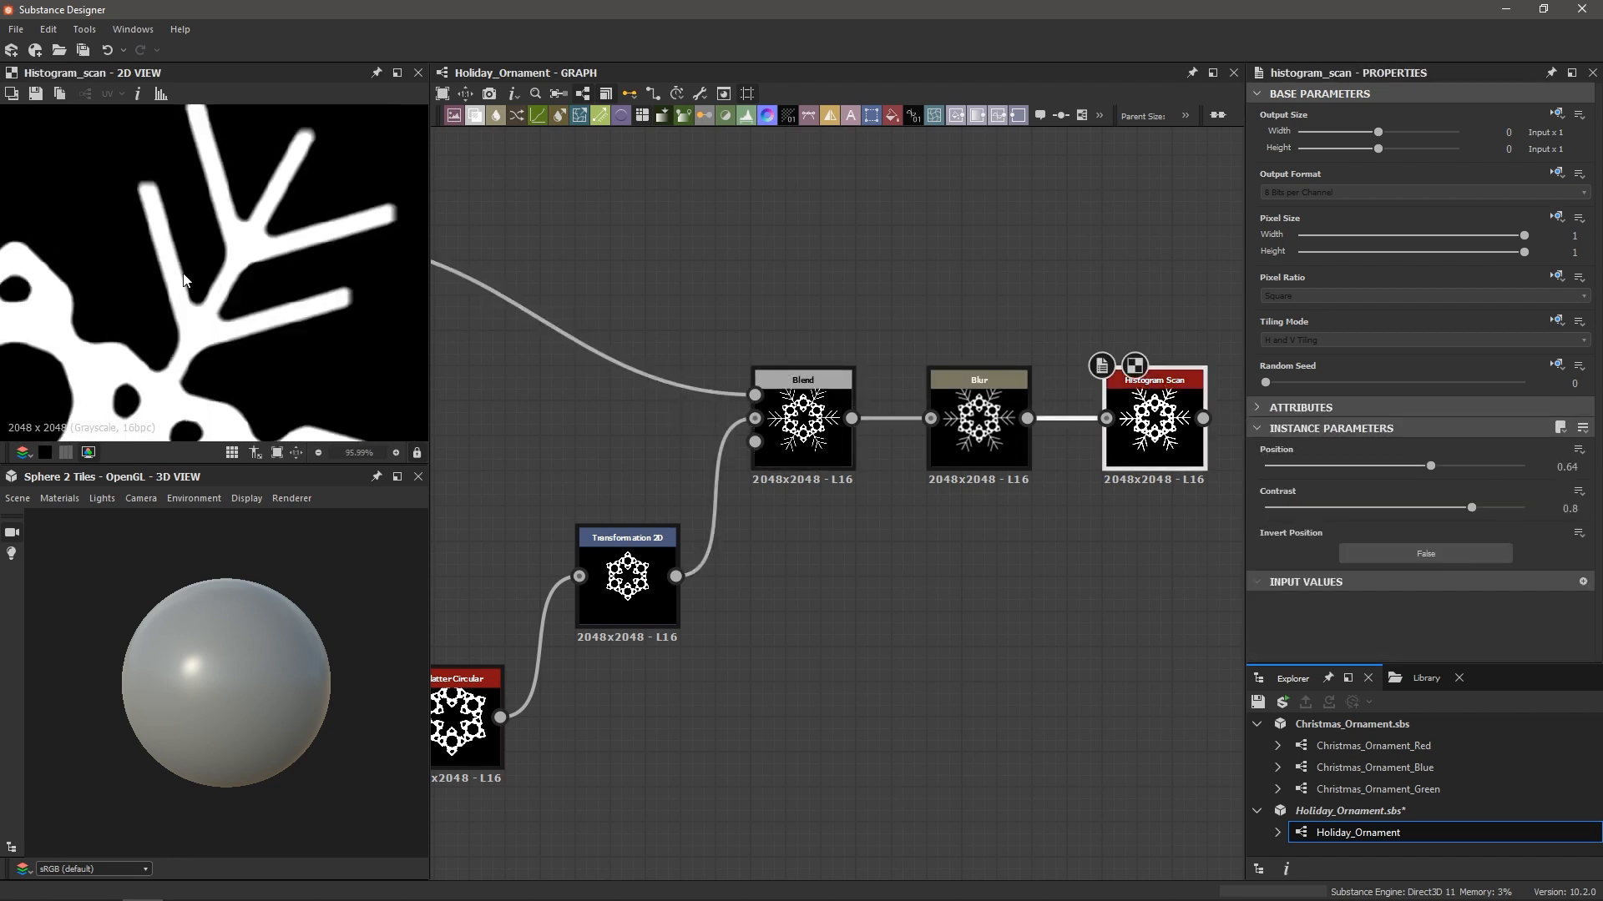
scroll(185, 280, down, 8)
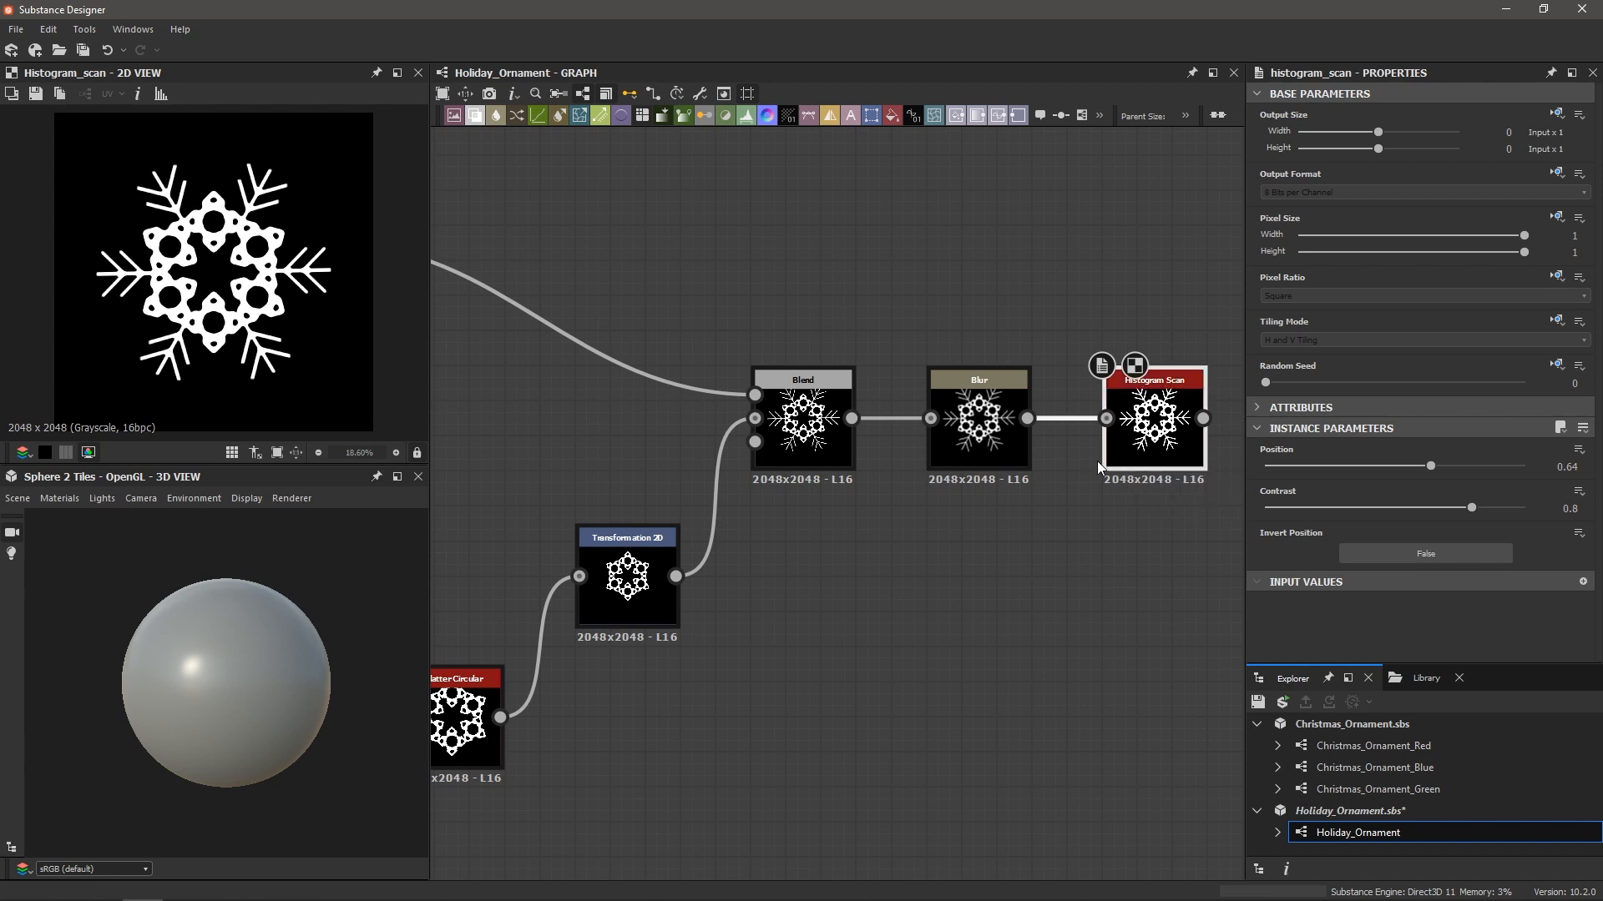
scroll(1096, 461, down, 3)
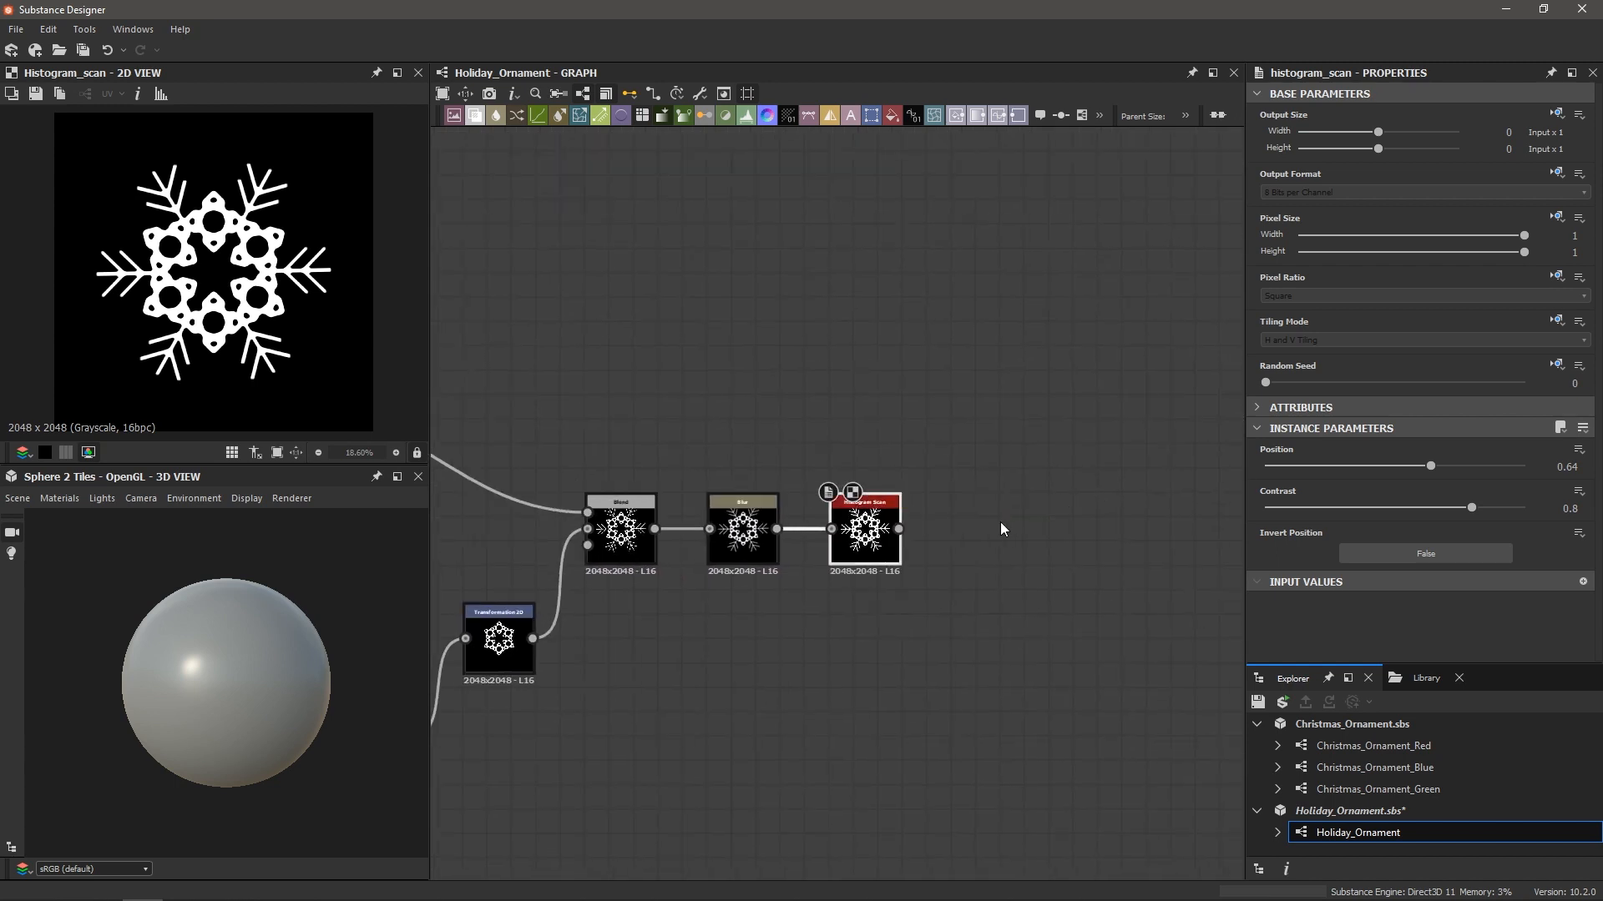
Add a Tile Generator with X Amount 3 and Image Input pattern, fed by the Histogram Scan
click(1043, 517)
key(space)
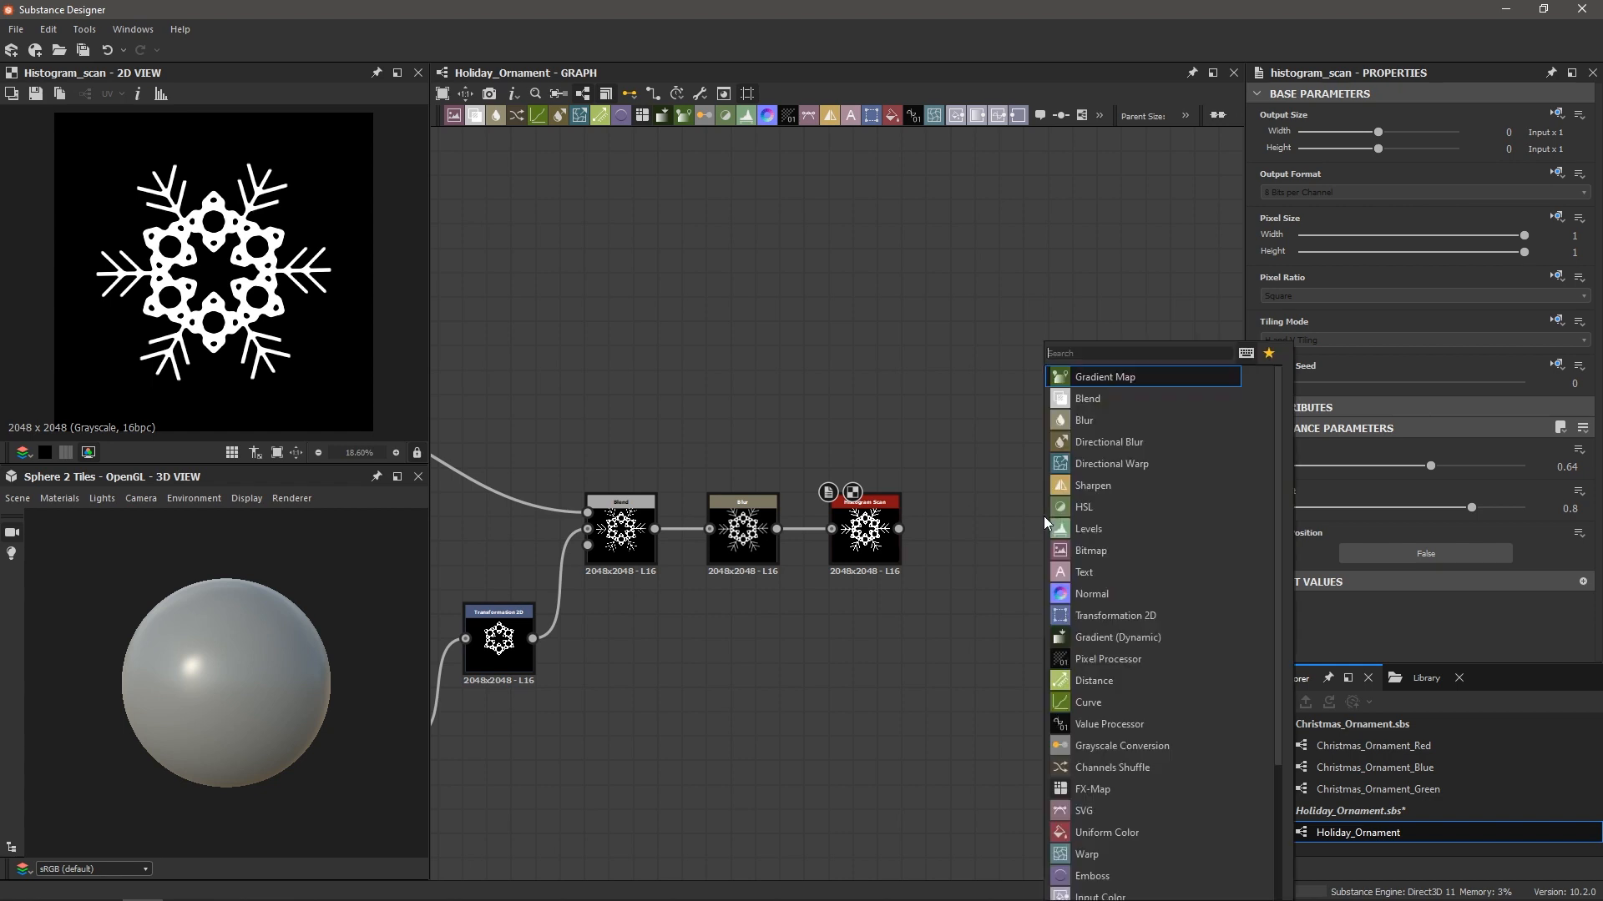
text(tile g)
key(Return)
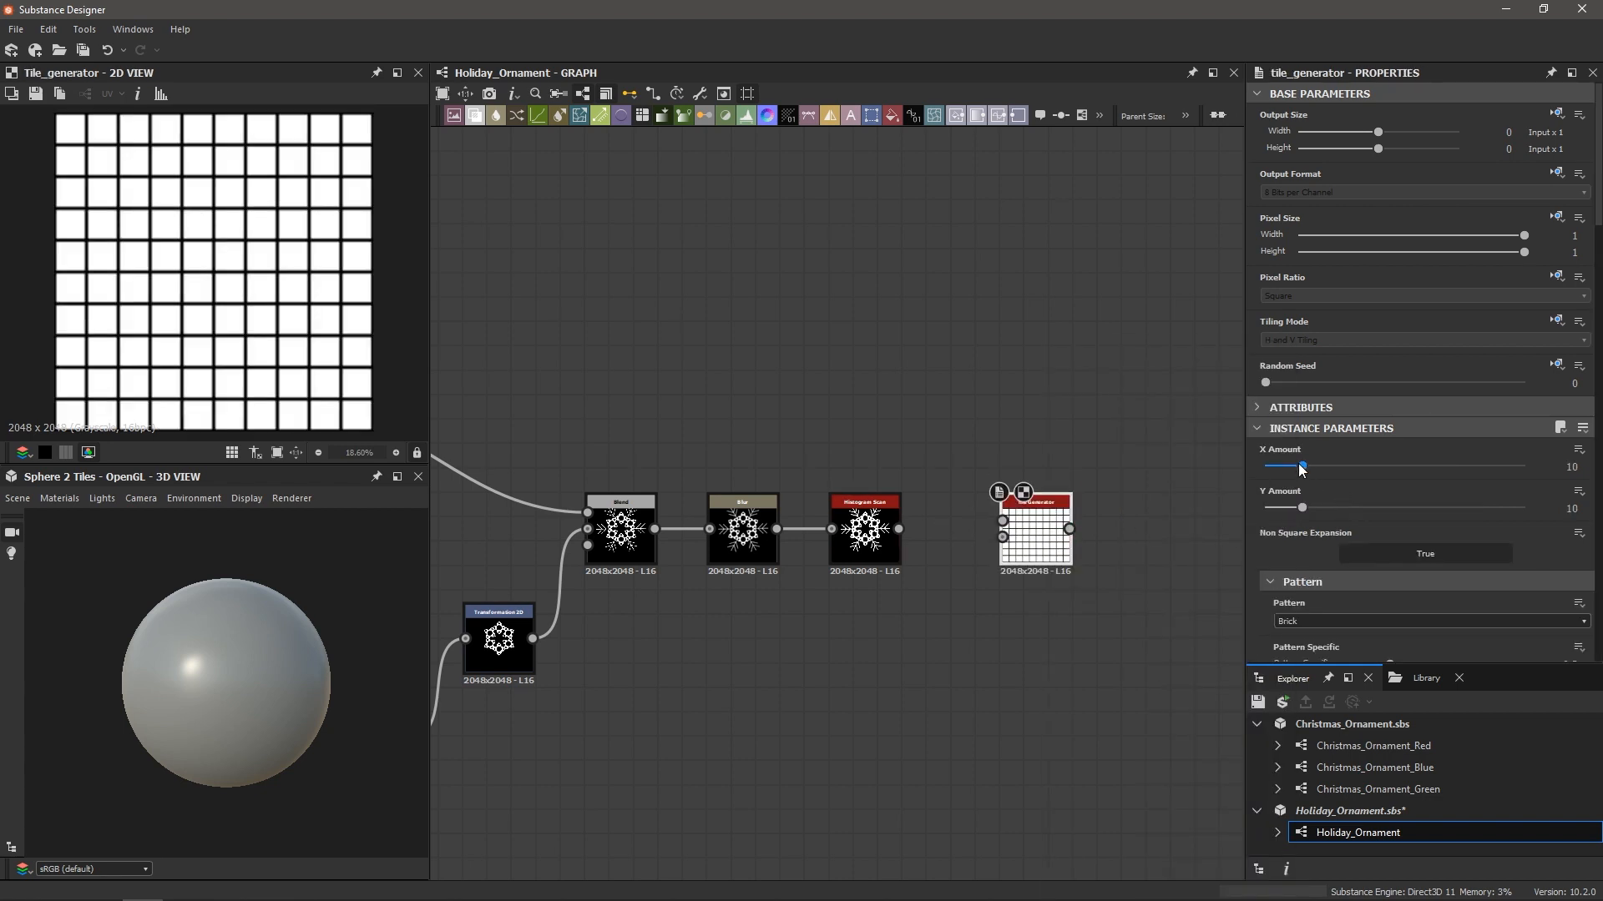
drag(1299, 463, 1222, 508)
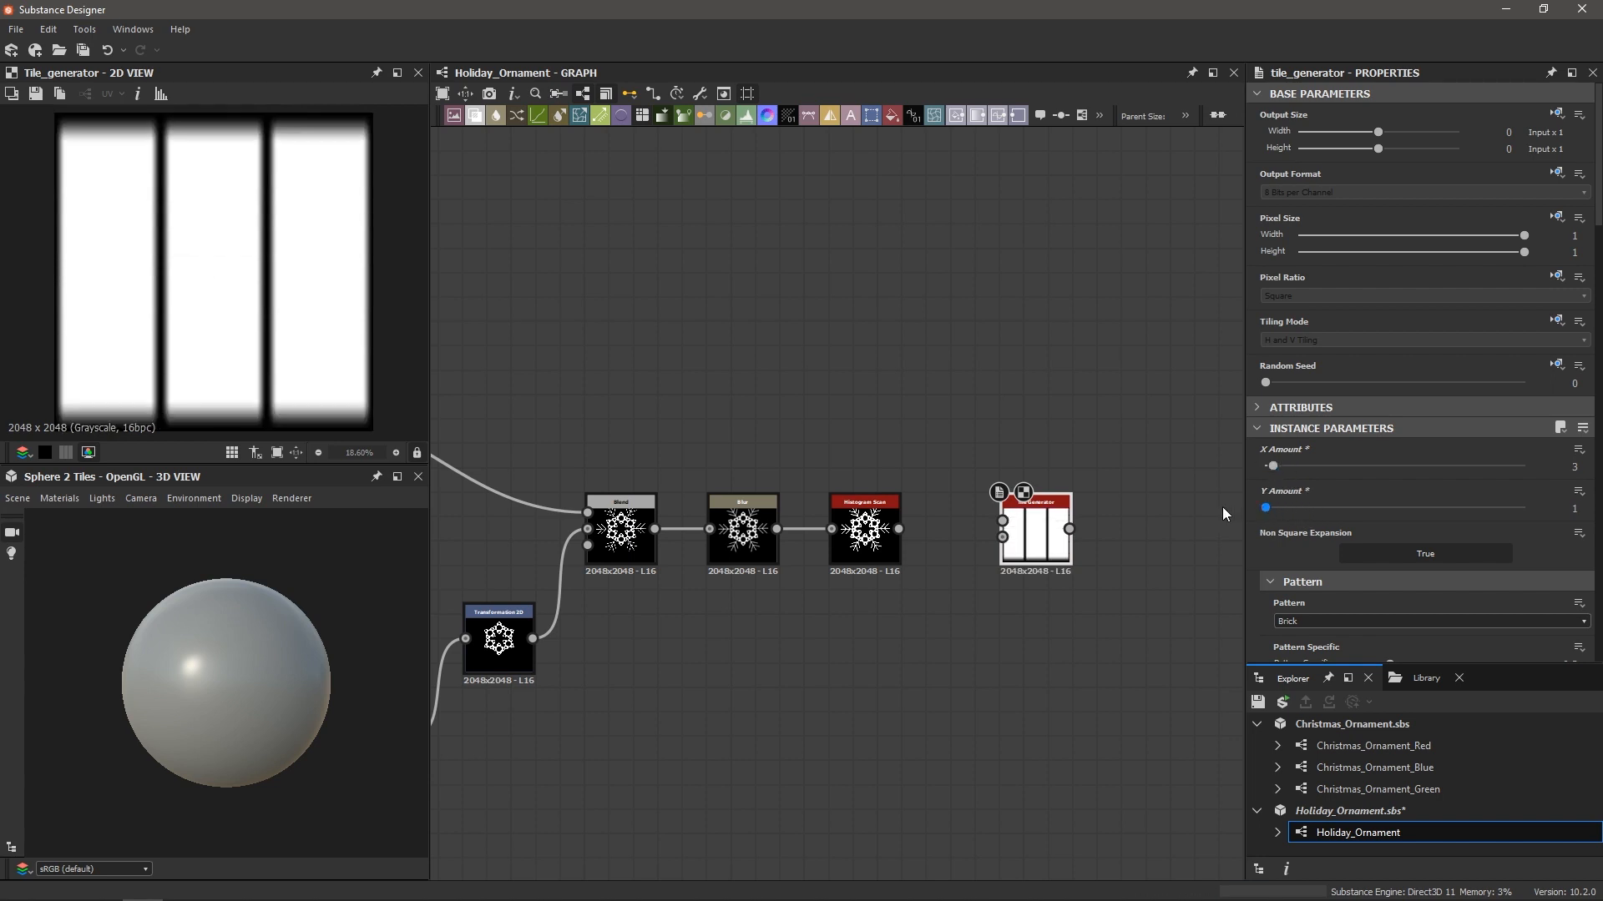
scroll(1014, 529, up, 2)
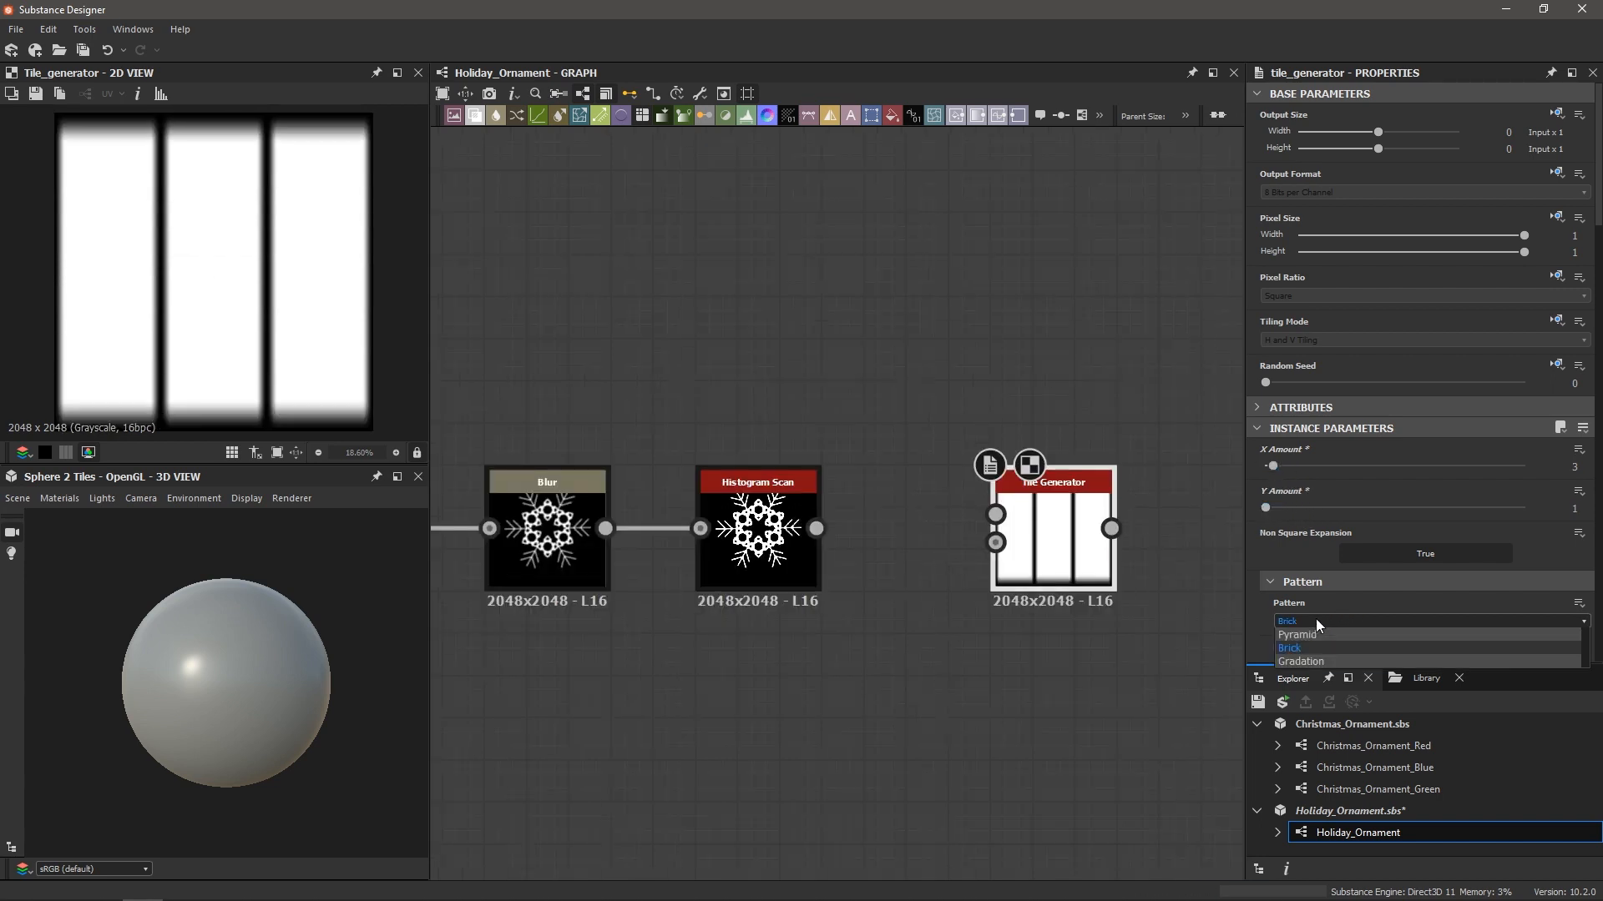
click(1309, 621)
click(1307, 636)
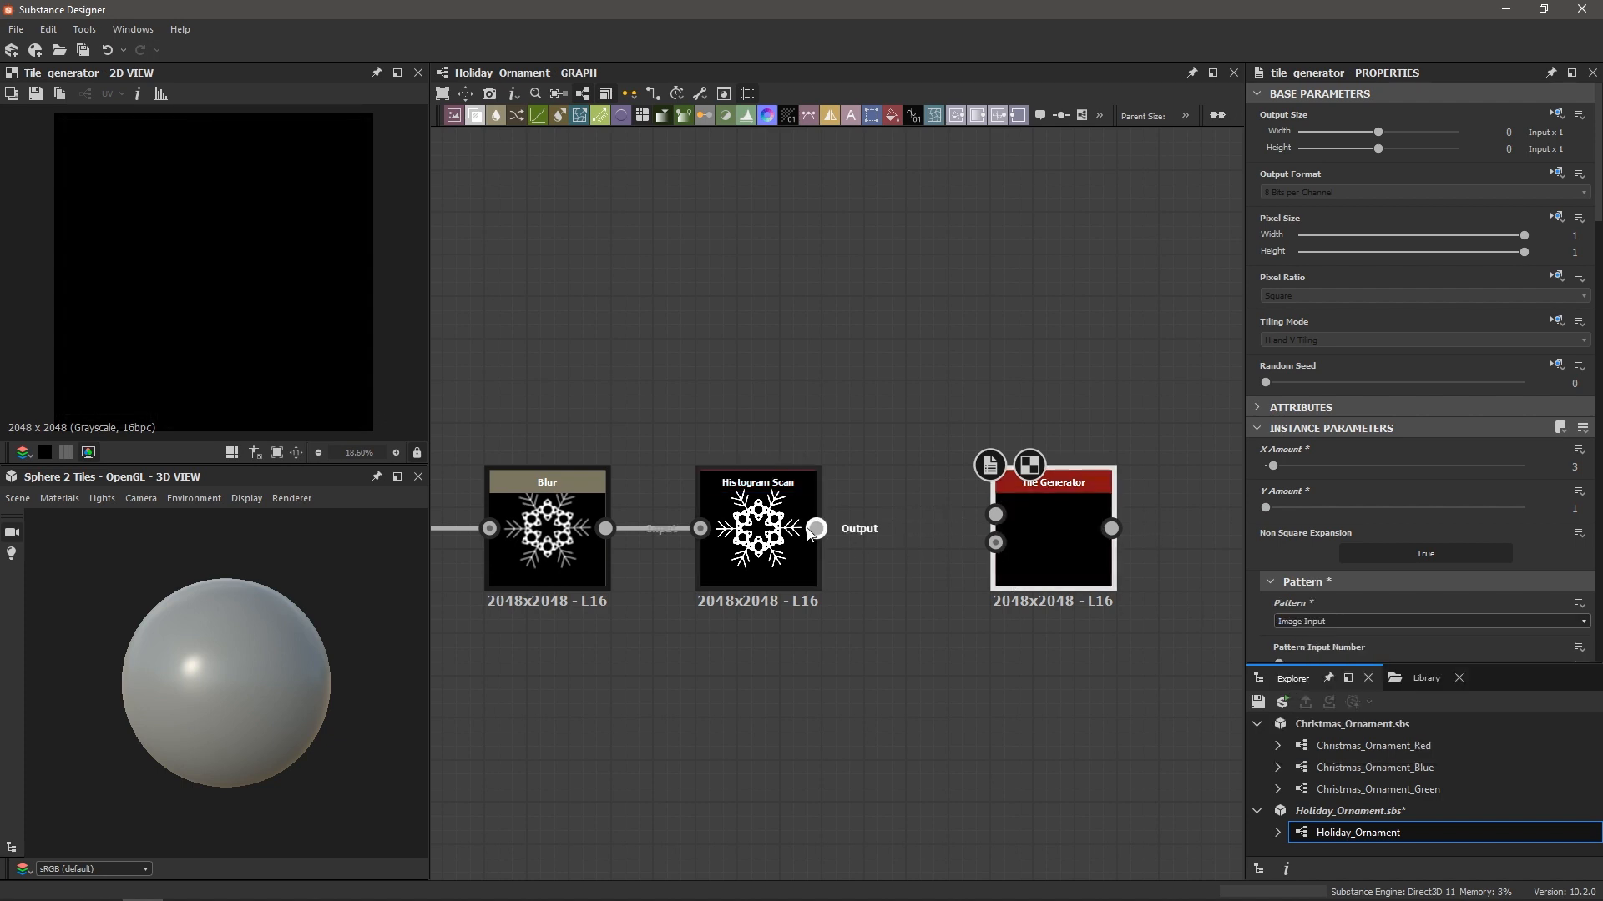
drag(889, 513, 995, 515)
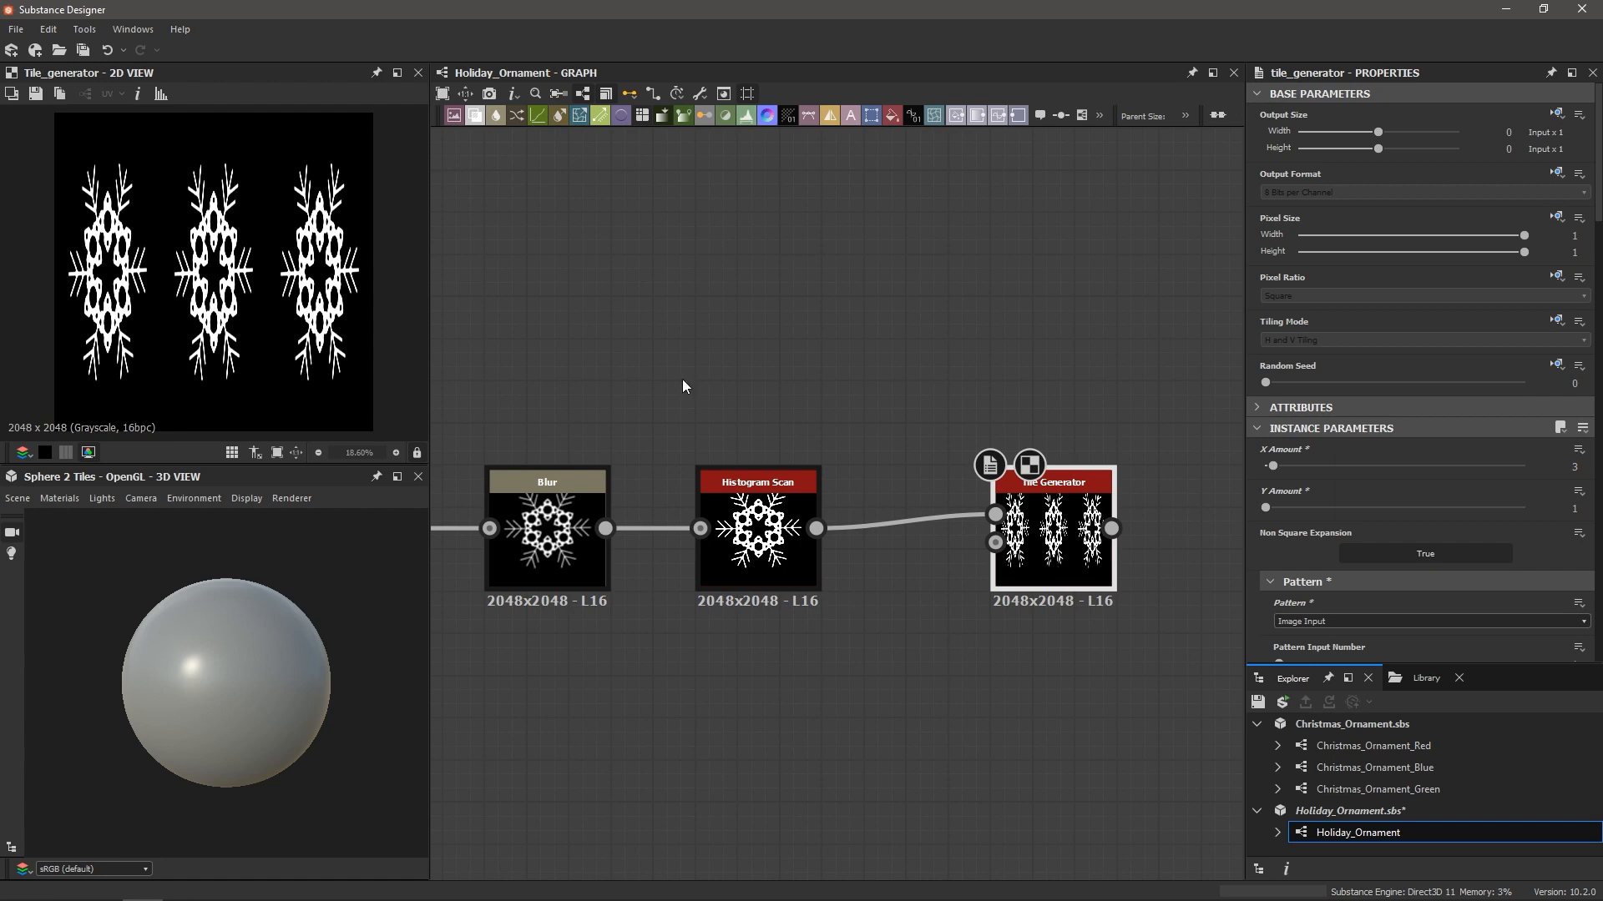
Set the Tile Generator's Interstice Y to 0.65 and Scale to 1.17
scroll(1410, 534, down, 2)
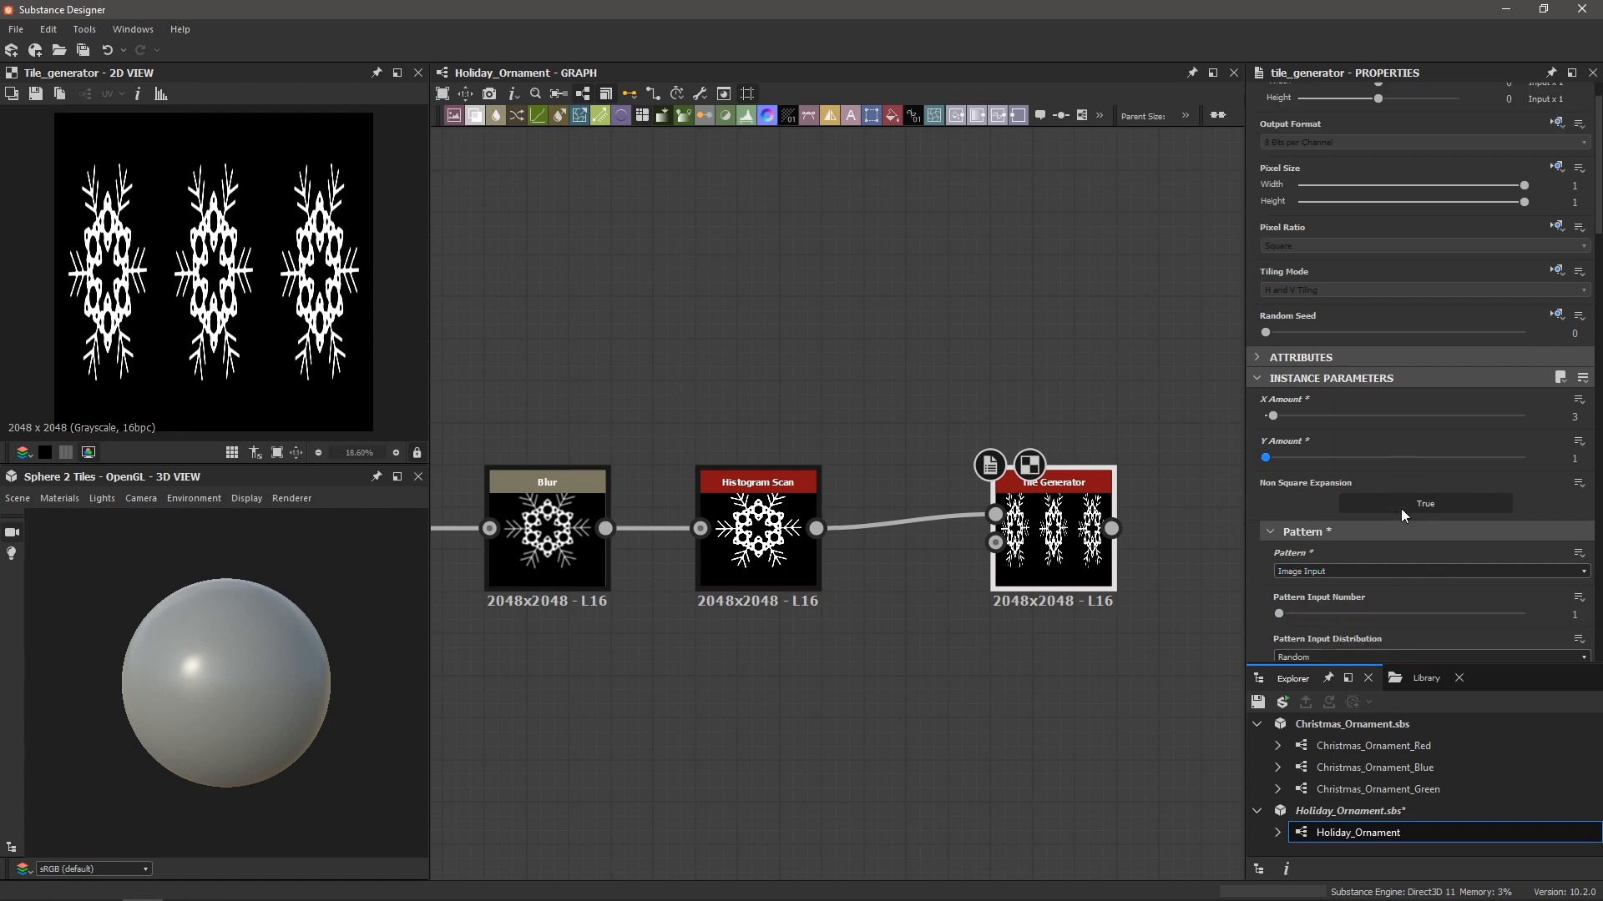
scroll(1400, 506, down, 15)
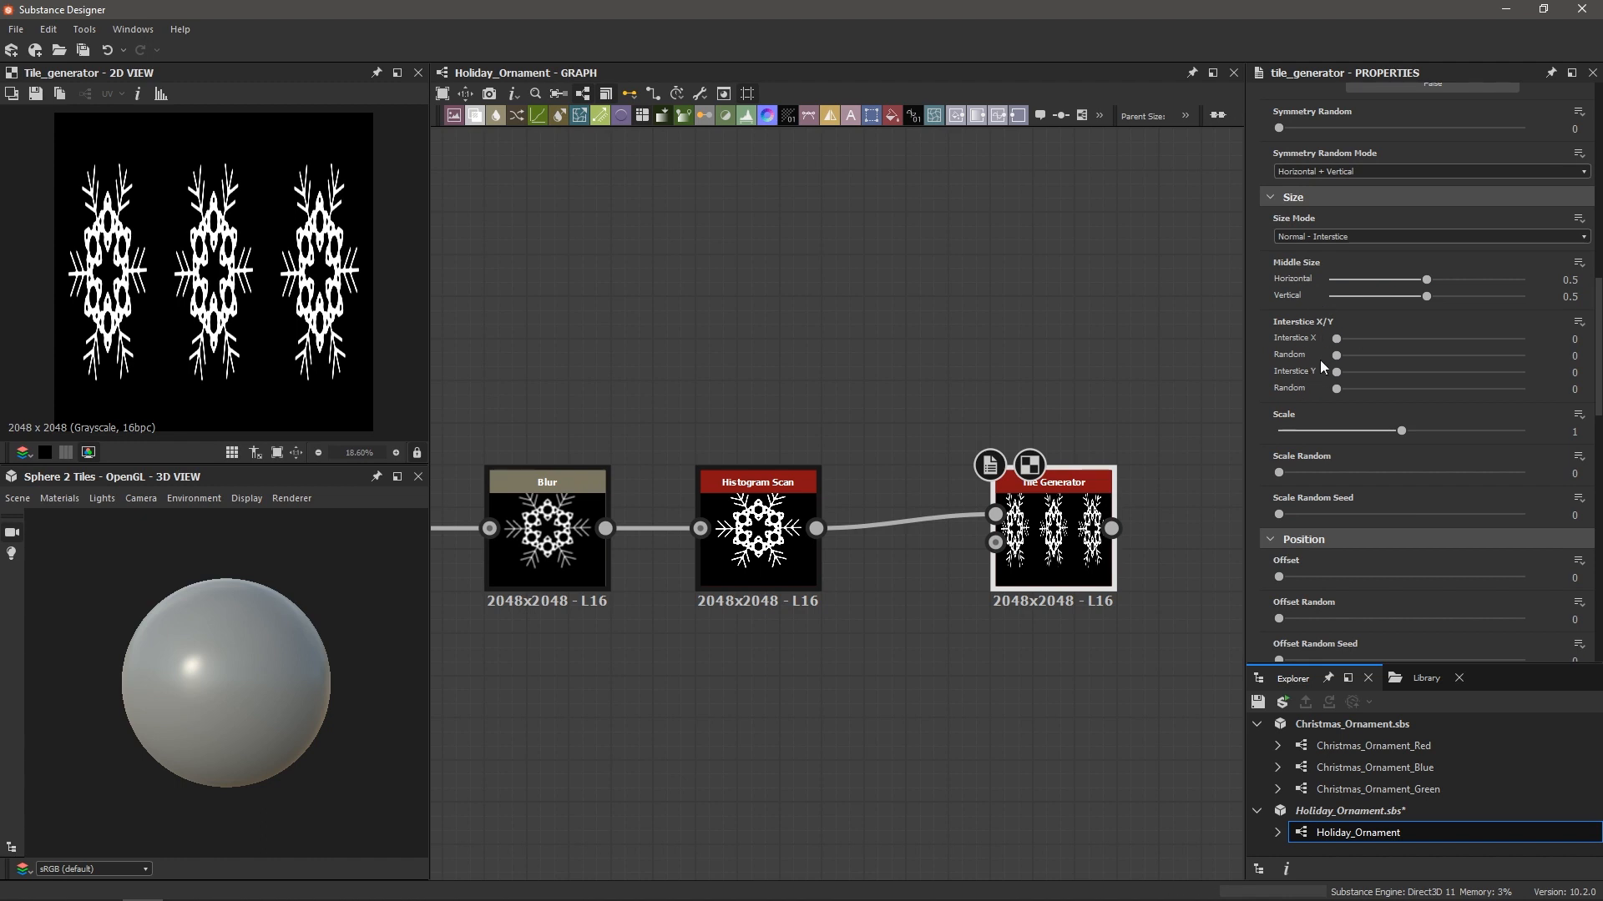
drag(1339, 374, 1400, 380)
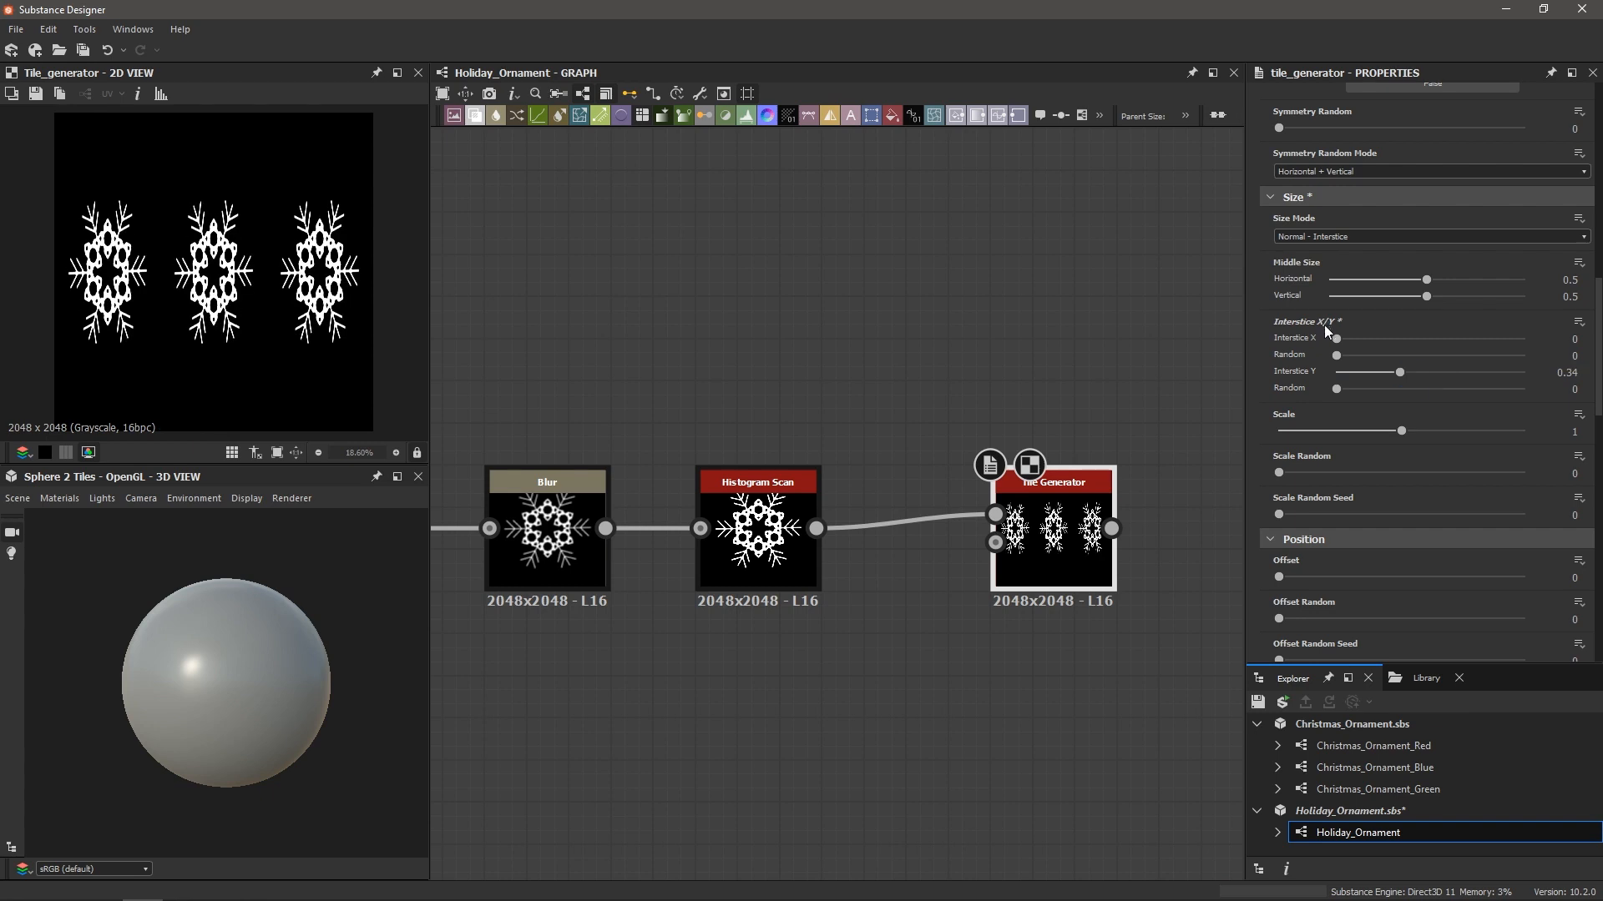
mouse_move(1337, 339)
mouse_down()
mouse_move(1370, 338)
mouse_move(1307, 337)
mouse_up()
drag(1405, 374, 1462, 386)
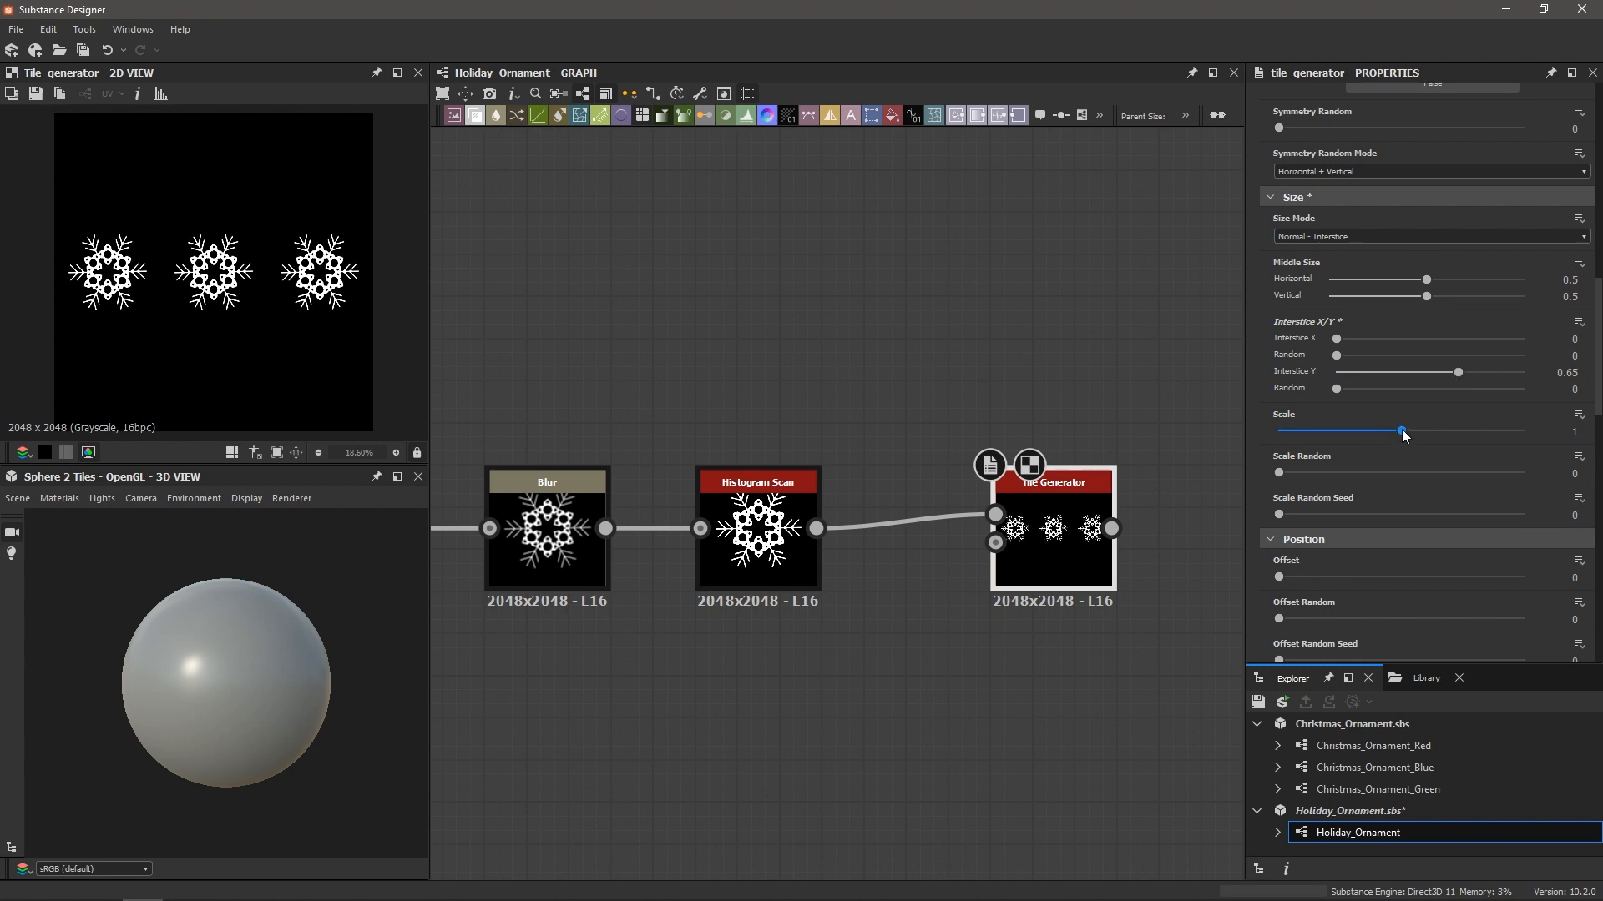
drag(1400, 429, 1421, 432)
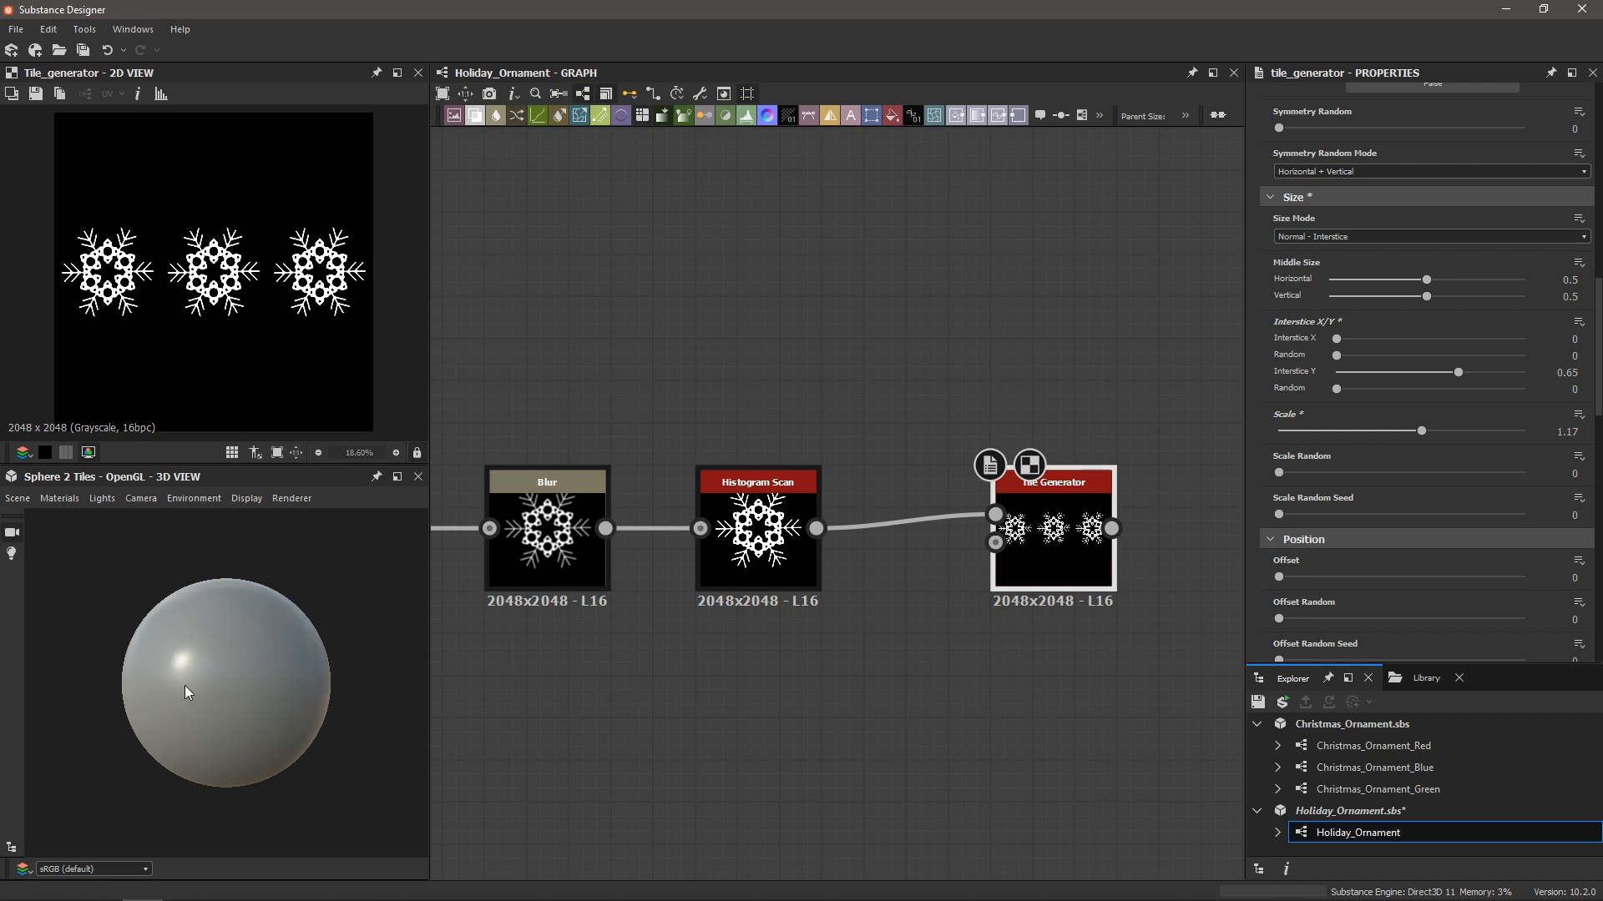
scroll(793, 584, down, 4)
Connect the Tile Generator output to the Final Blend foreground input
middle_drag(925, 590, 662, 595)
scroll(745, 586, down, 1)
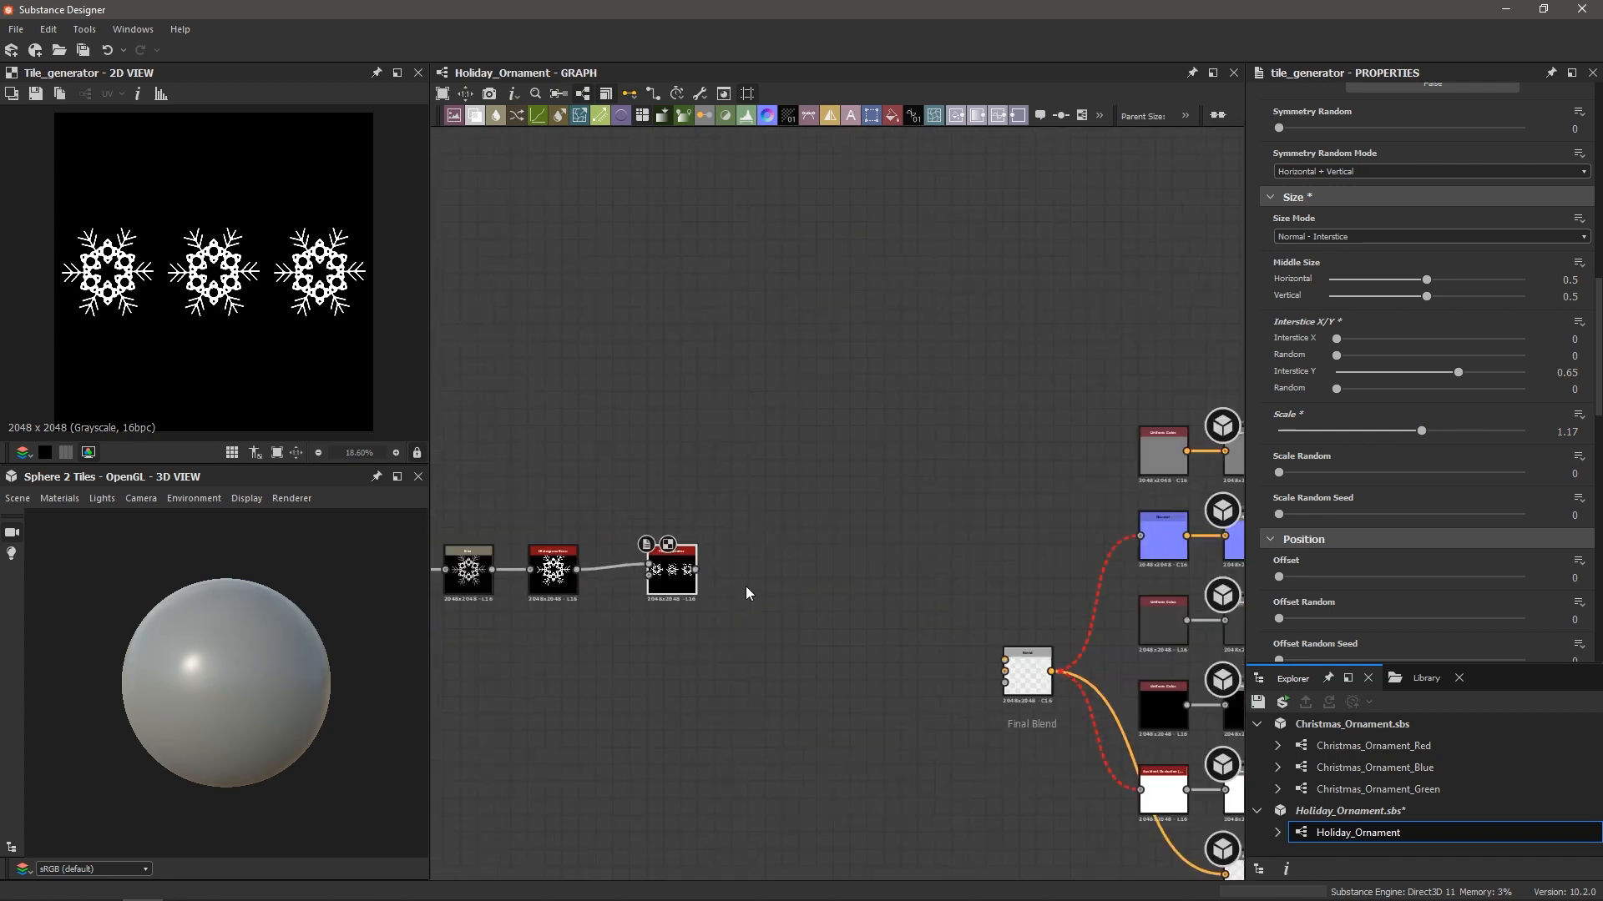
middle_drag(1066, 761, 1006, 729)
scroll(1007, 729, up, 2)
middle_drag(825, 649, 743, 648)
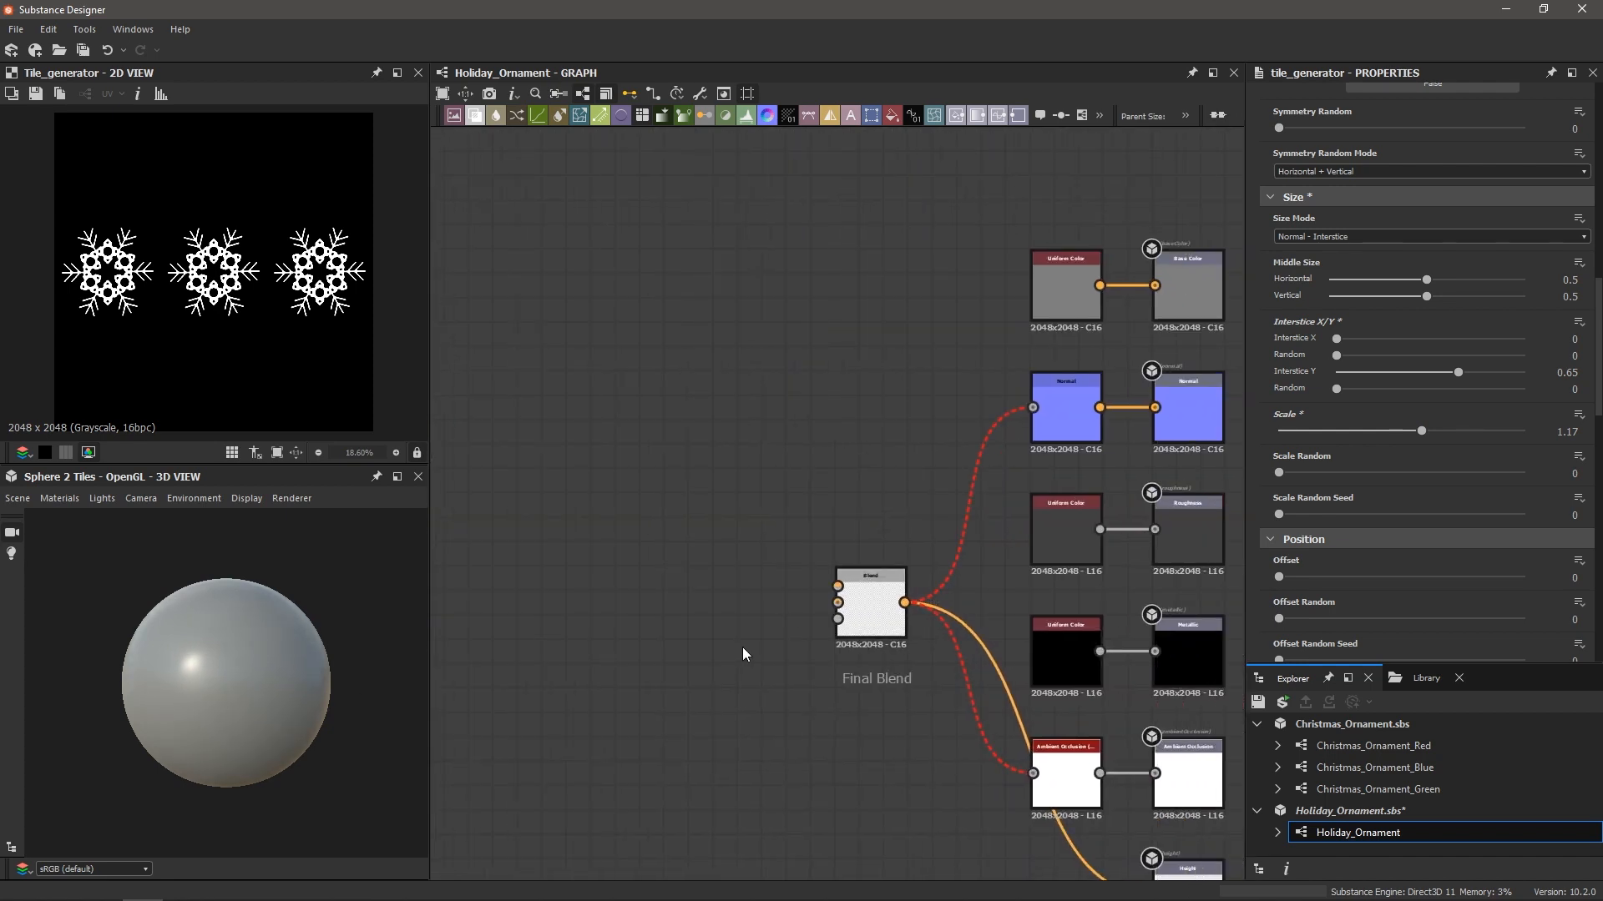
scroll(952, 697, down, 2)
middle_drag(901, 662, 892, 622)
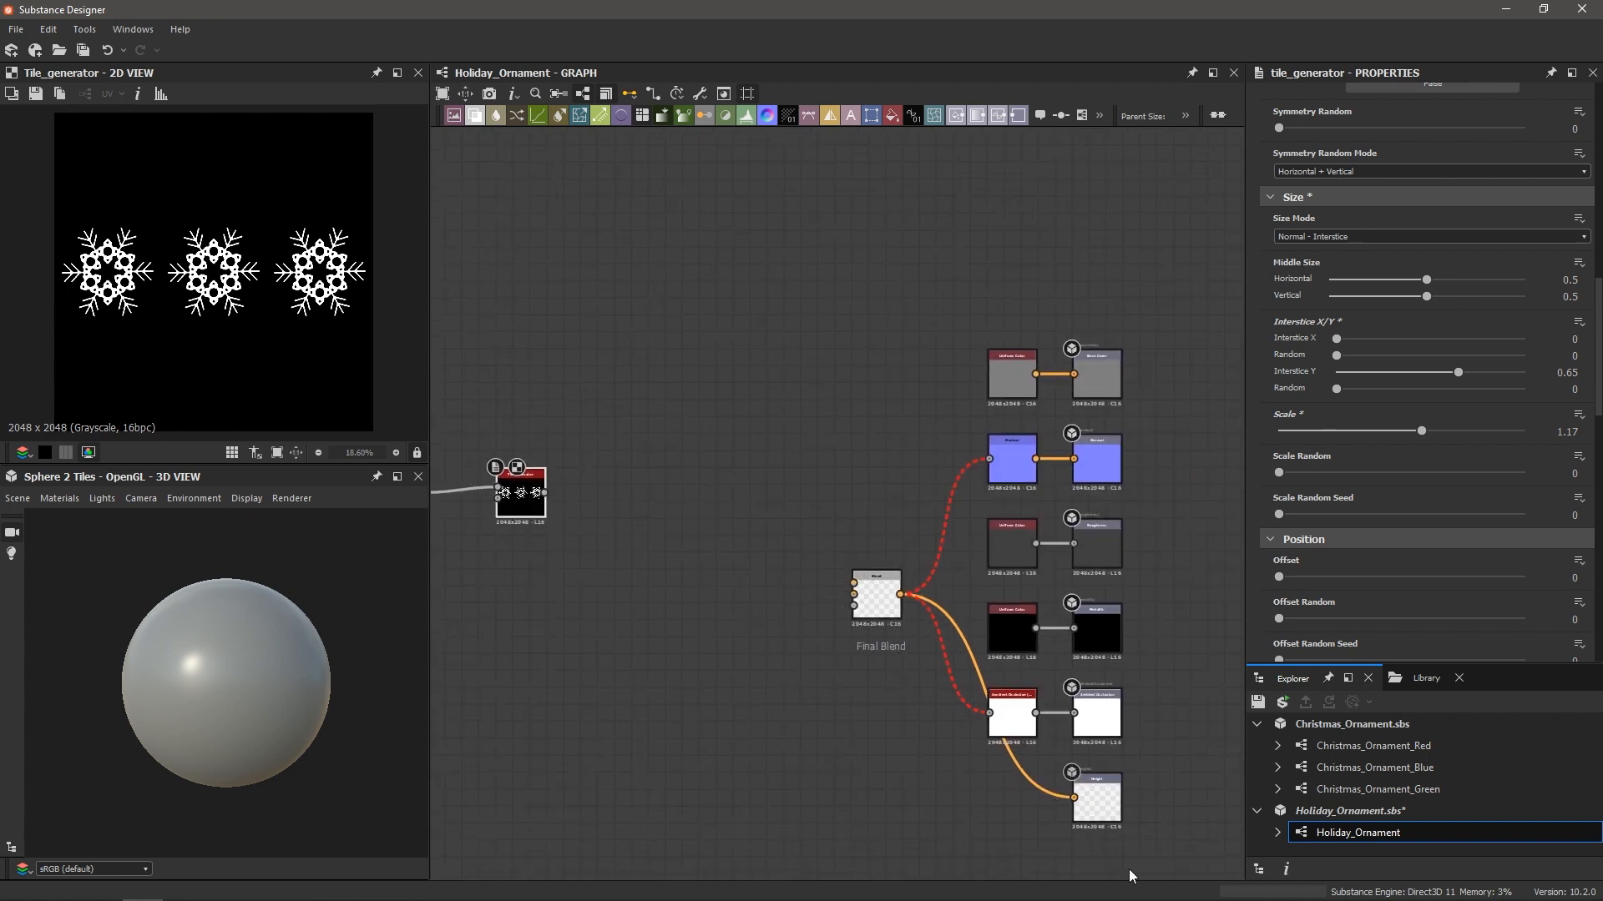
middle_drag(571, 444, 682, 455)
scroll(682, 455, up, 3)
drag(637, 532, 1171, 688)
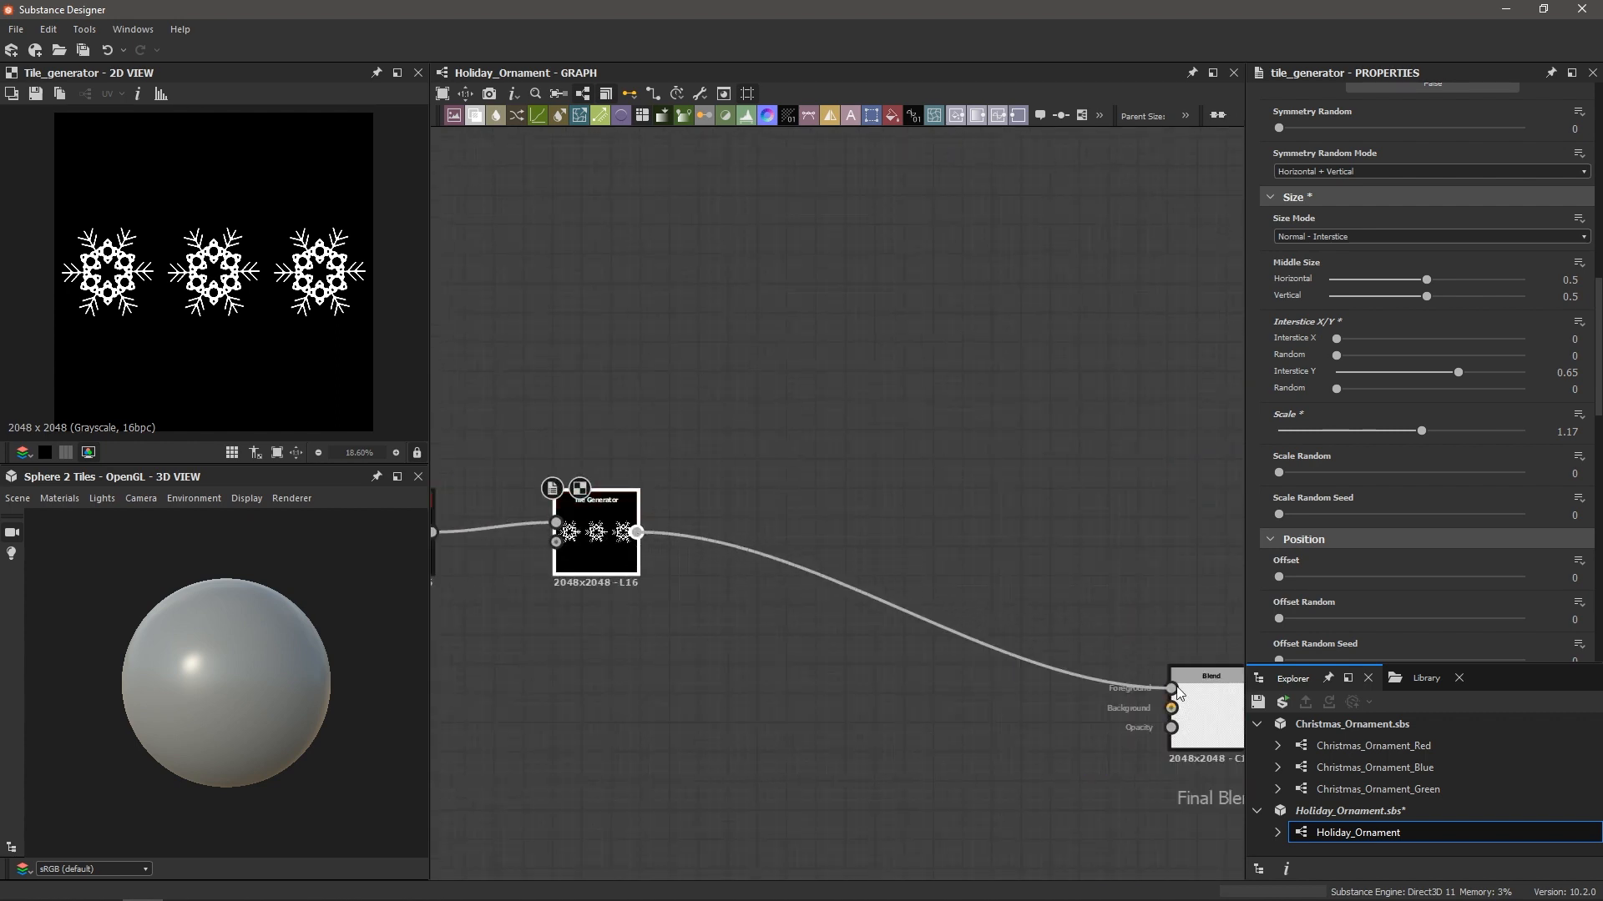
Orbit the 3D sphere to centre an embossed snowflake, then return to the output nodes
mouse_move(254, 676)
mouse_down()
mouse_move(217, 697)
mouse_move(152, 695)
mouse_move(364, 697)
mouse_move(268, 688)
mouse_move(284, 684)
mouse_up()
scroll(242, 651, up, 2)
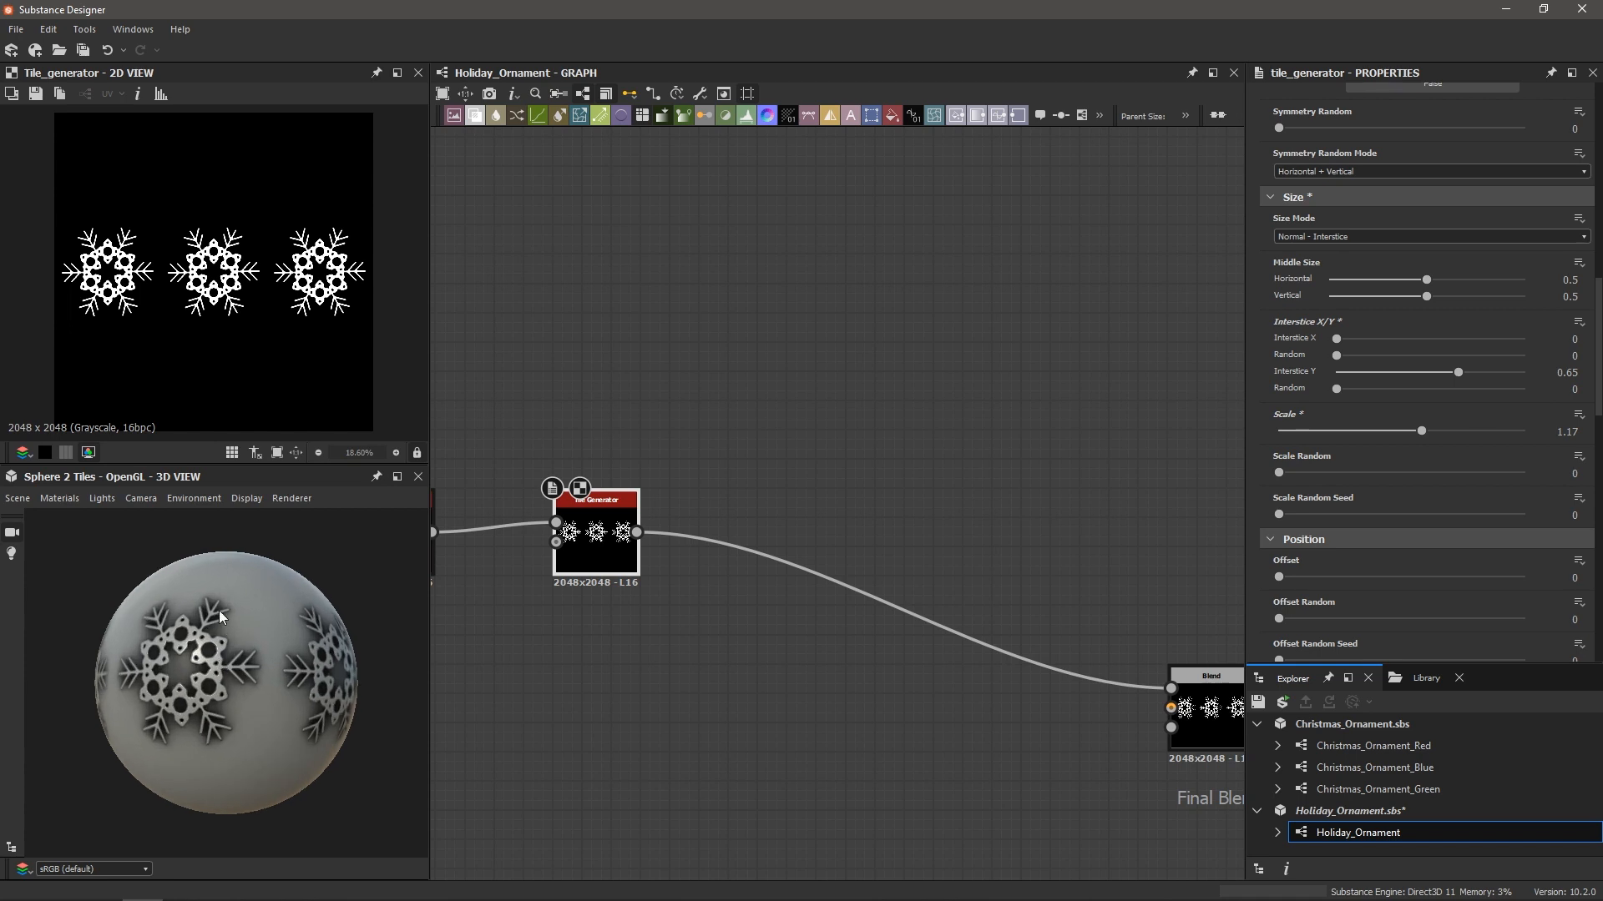
drag(190, 662, 223, 652)
scroll(224, 652, down, 2)
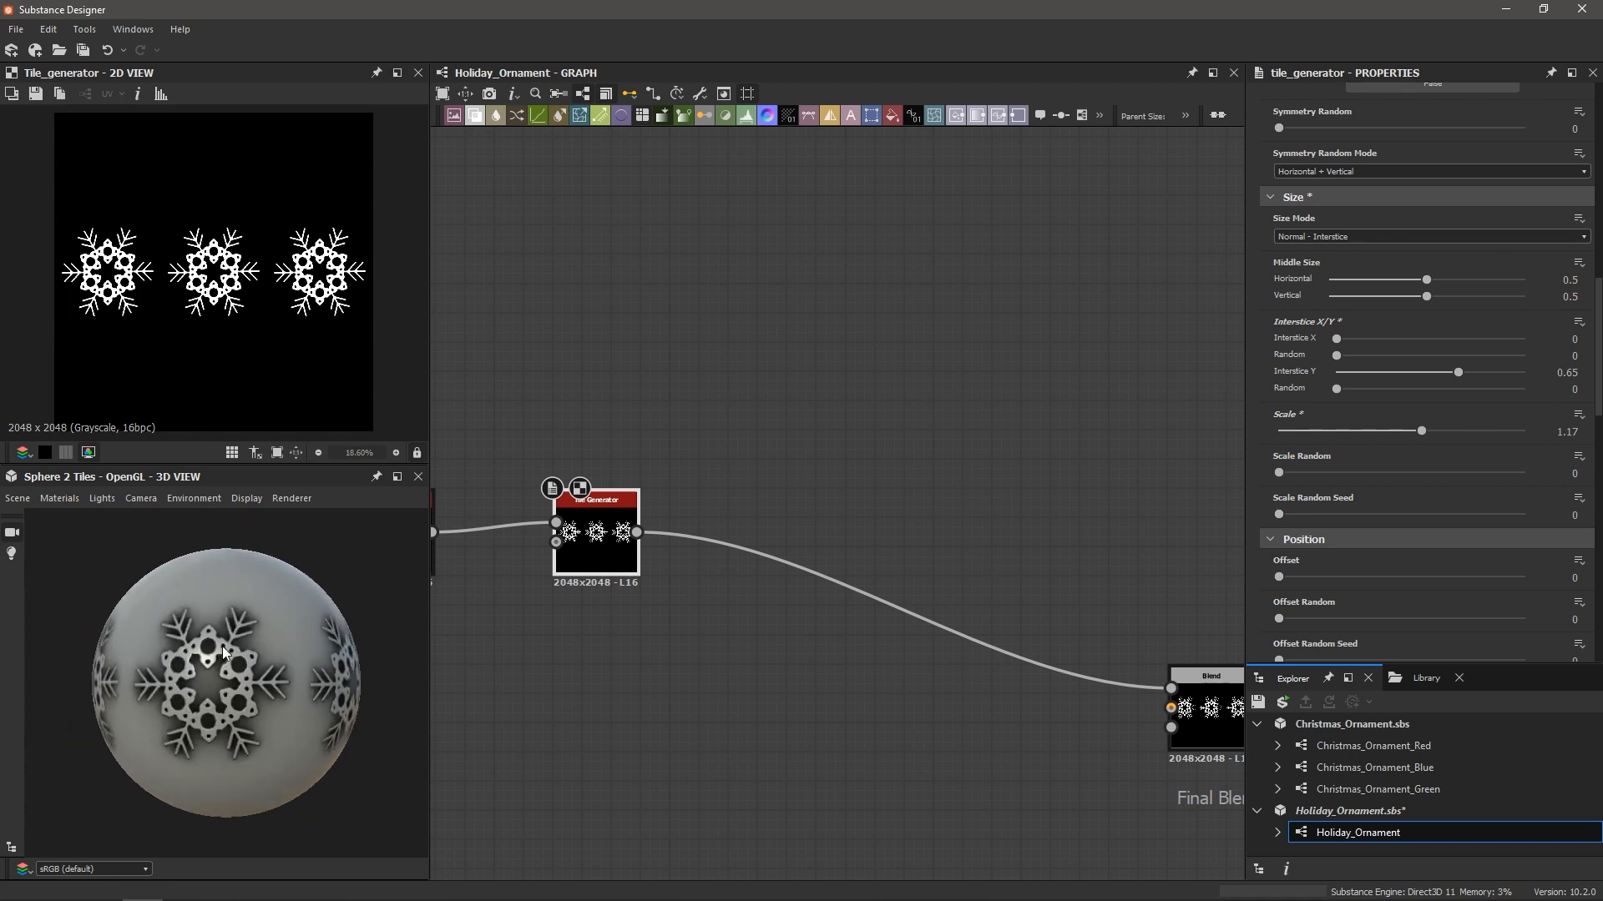
middle_drag(800, 693, 591, 645)
scroll(591, 646, down, 2)
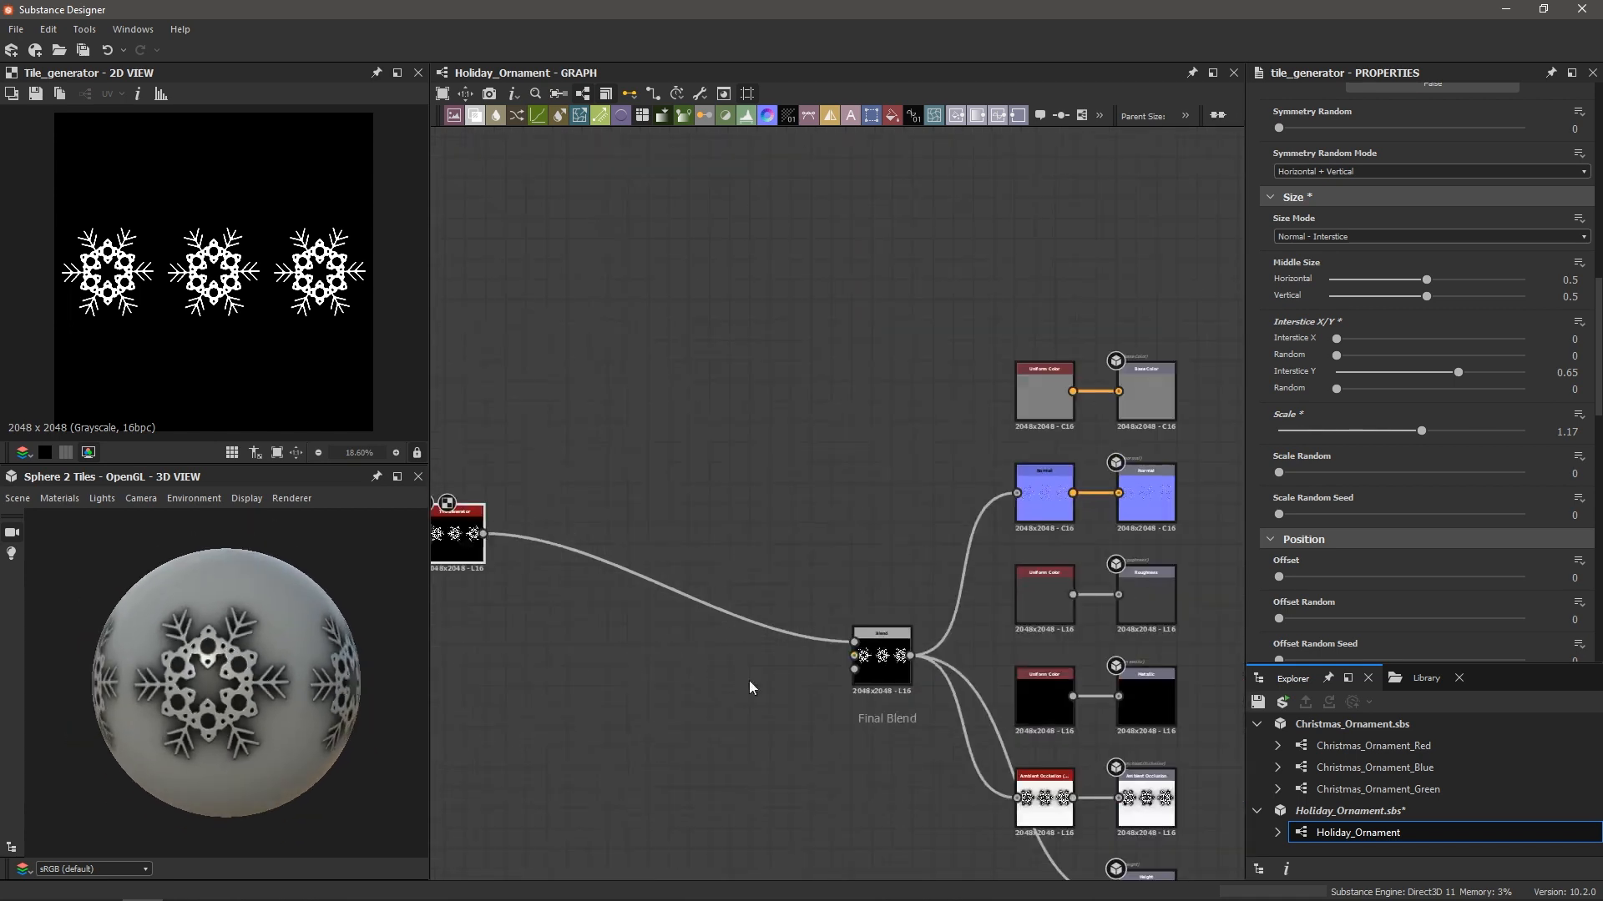
middle_drag(900, 744, 804, 623)
scroll(834, 632, up, 3)
click(1050, 728)
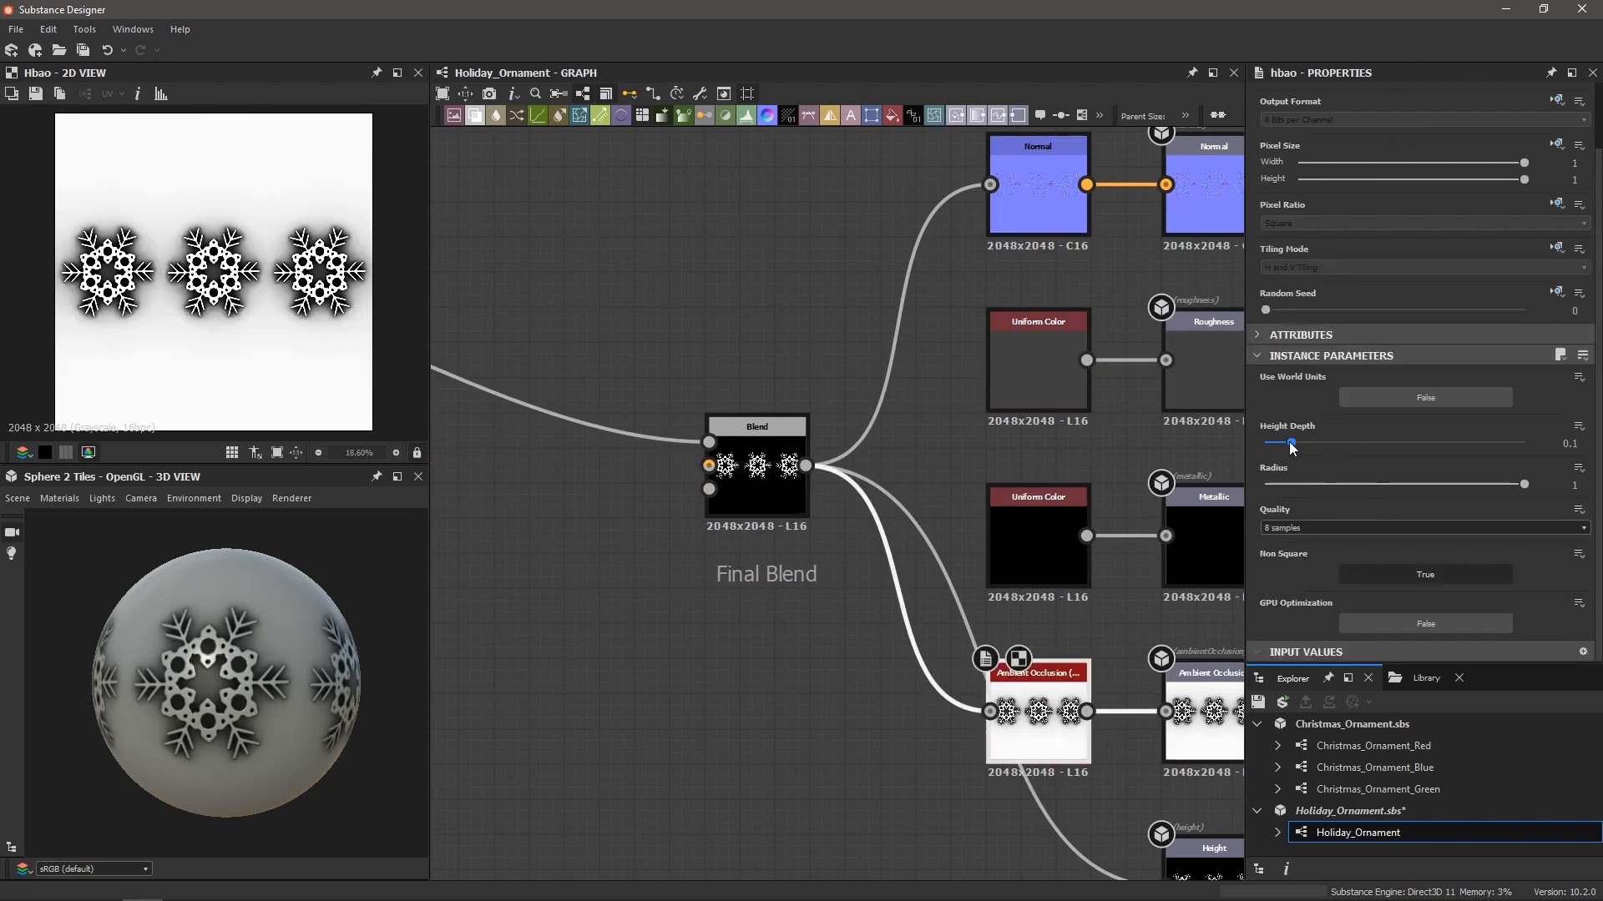
Set the HBAO Ambient Occlusion Height Depth to 0.005
drag(1291, 444, 1271, 448)
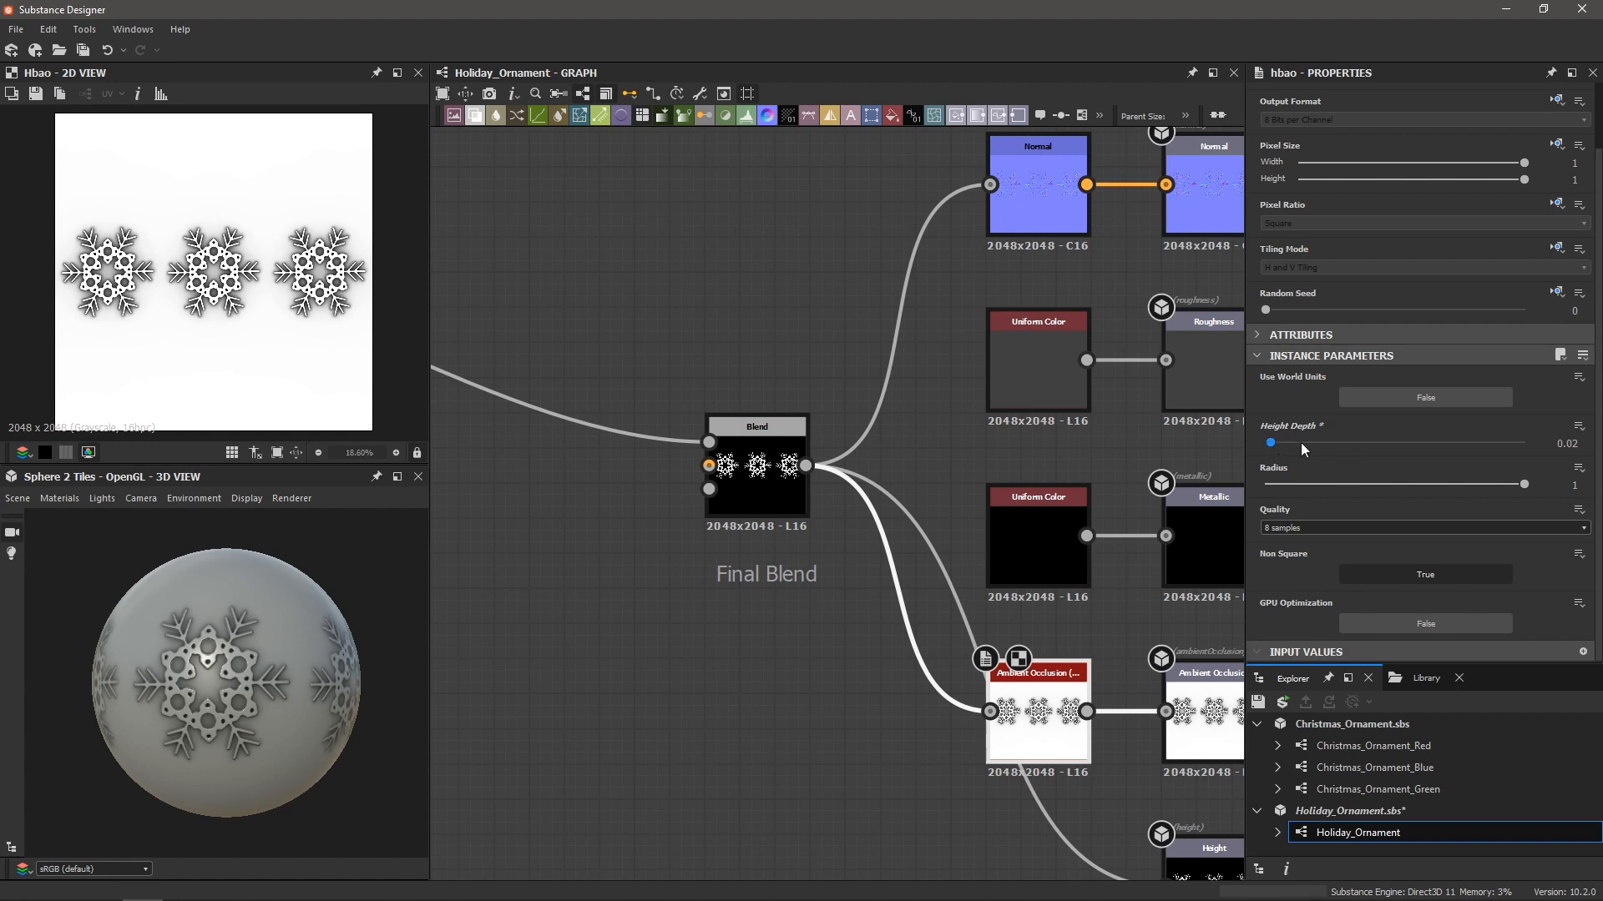
click(1575, 443)
key(BackSpace)
text(.005)
key(Return)
scroll(240, 679, up, 5)
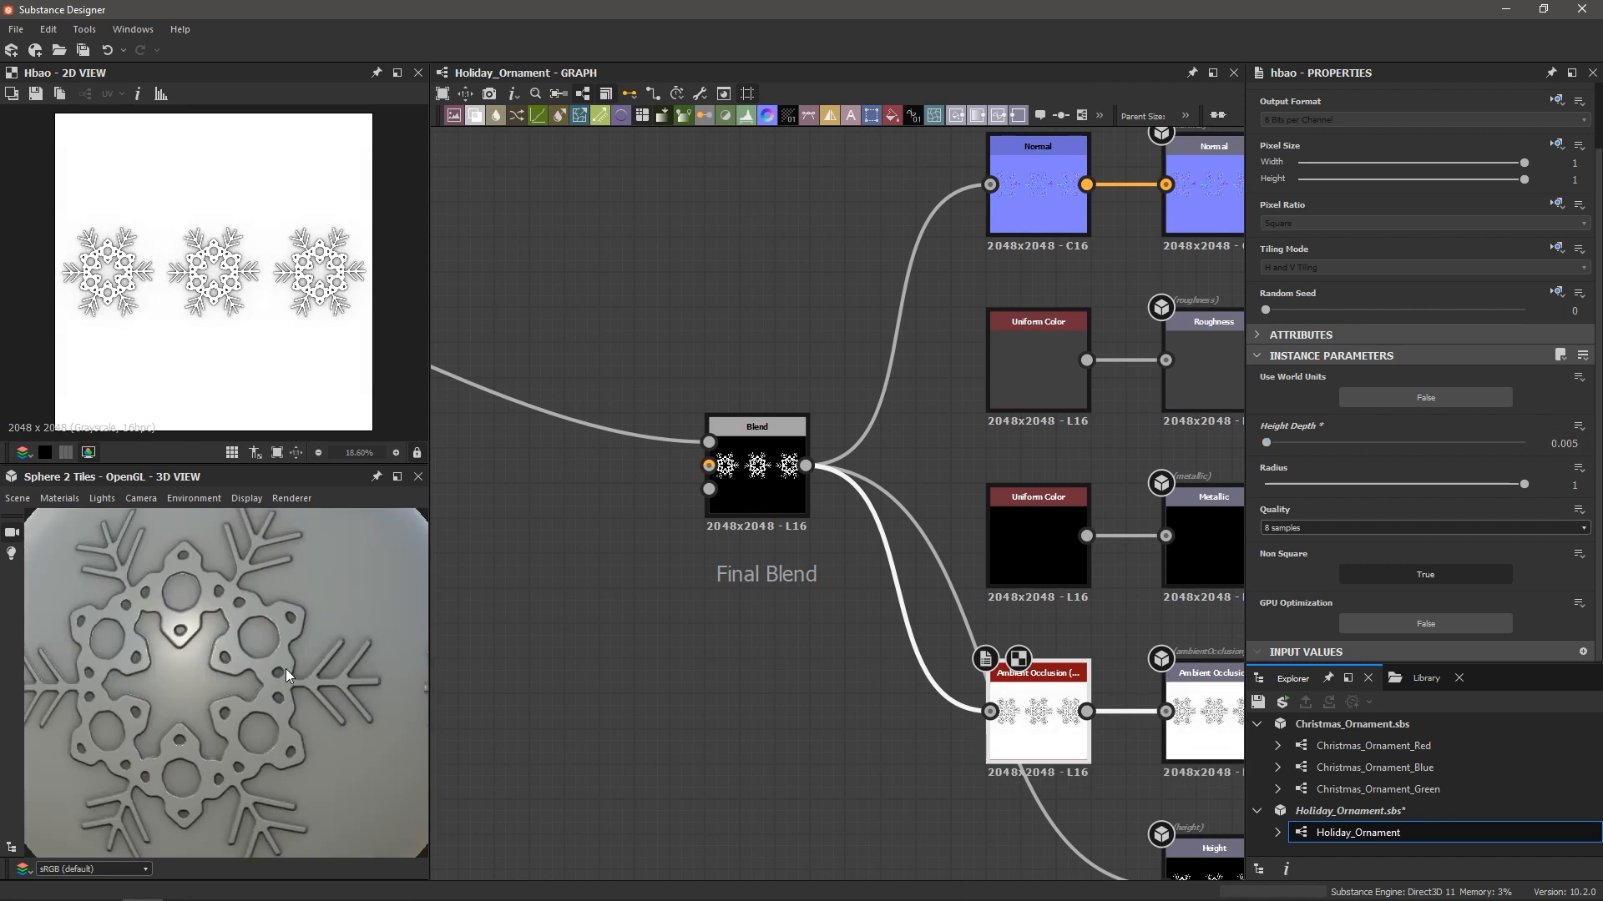
scroll(278, 668, down, 5)
scroll(679, 587, down, 4)
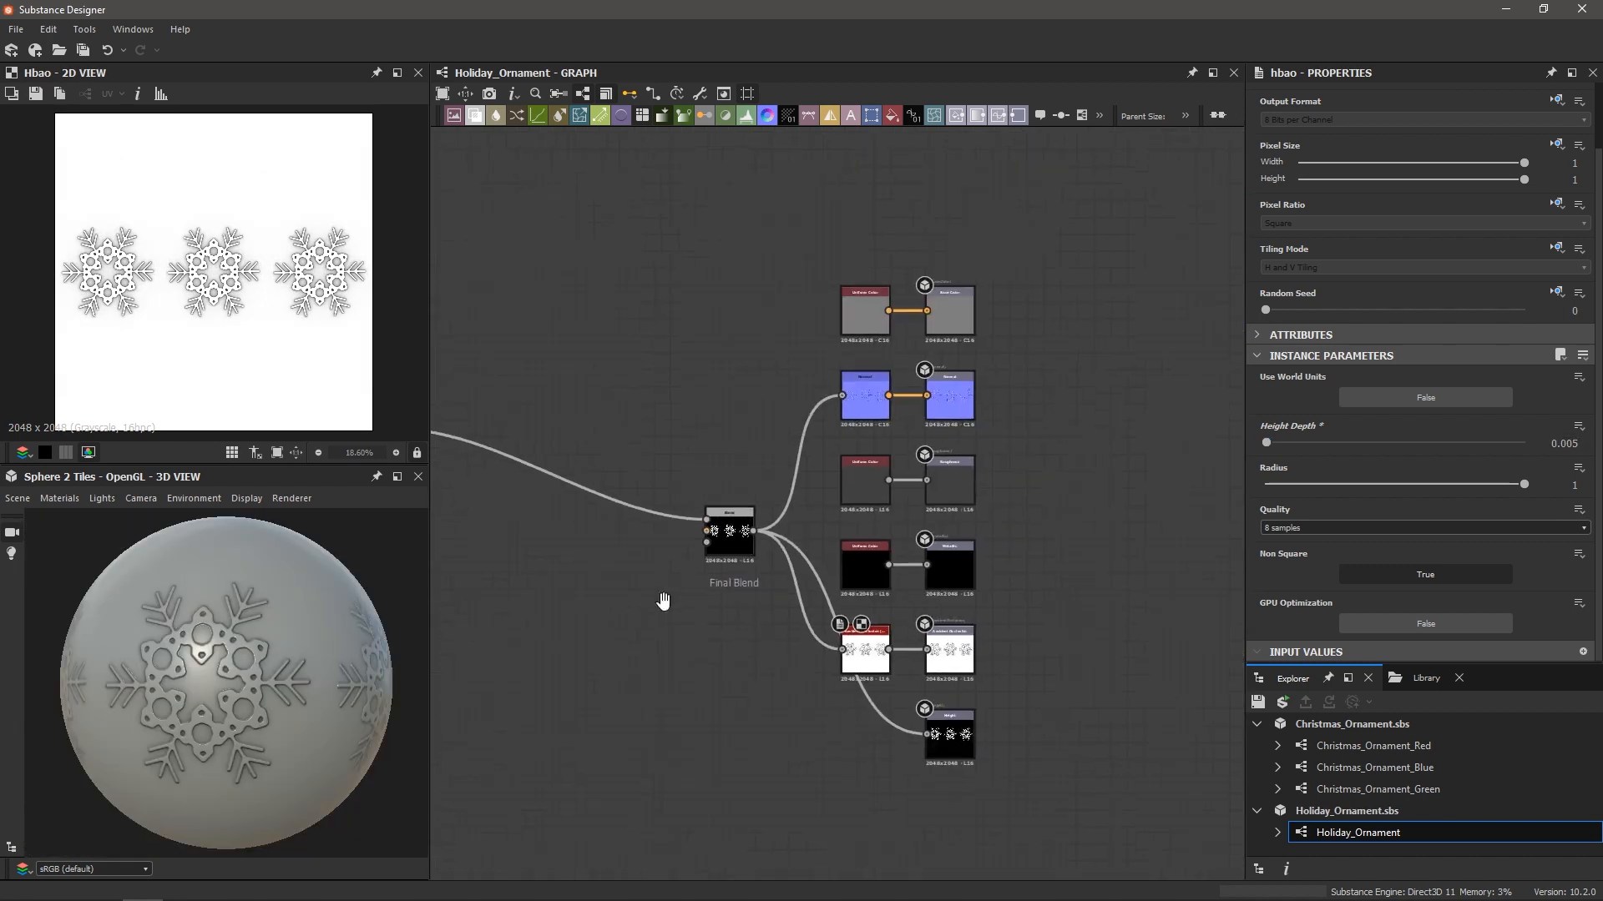
Nudge the lower snowflake node chain up and left to align it with the upper chain
scroll(932, 595, down, 1)
middle_drag(663, 601, 1119, 573)
scroll(651, 580, down, 1)
scroll(1117, 584, down, 2)
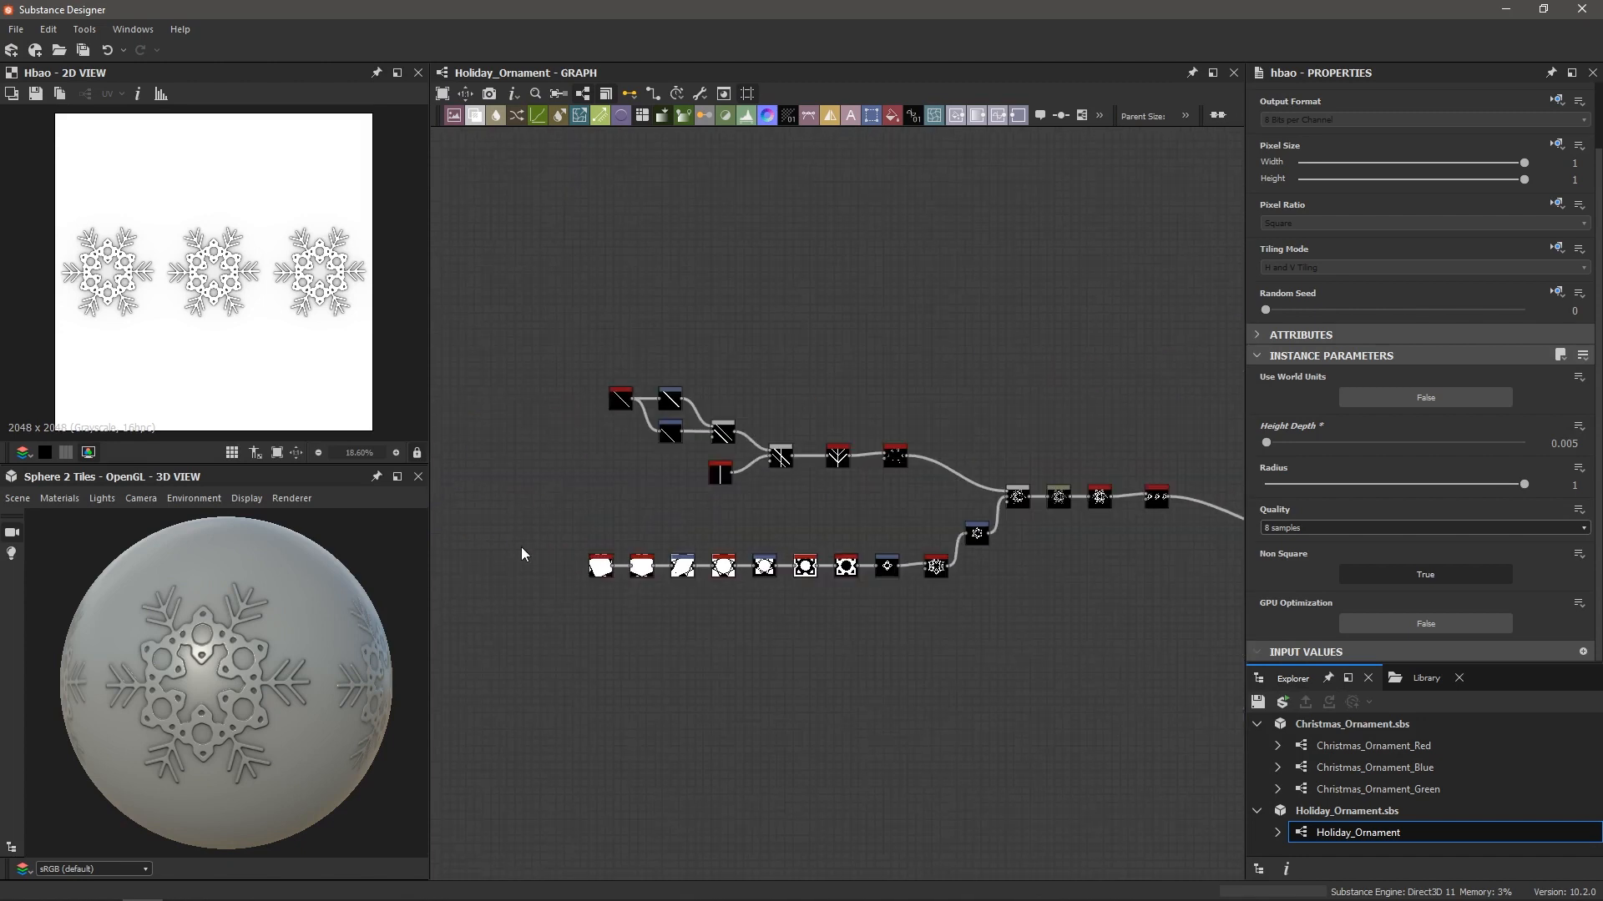
drag(524, 530, 934, 664)
drag(936, 568, 927, 532)
click(995, 613)
middle_drag(996, 614, 896, 622)
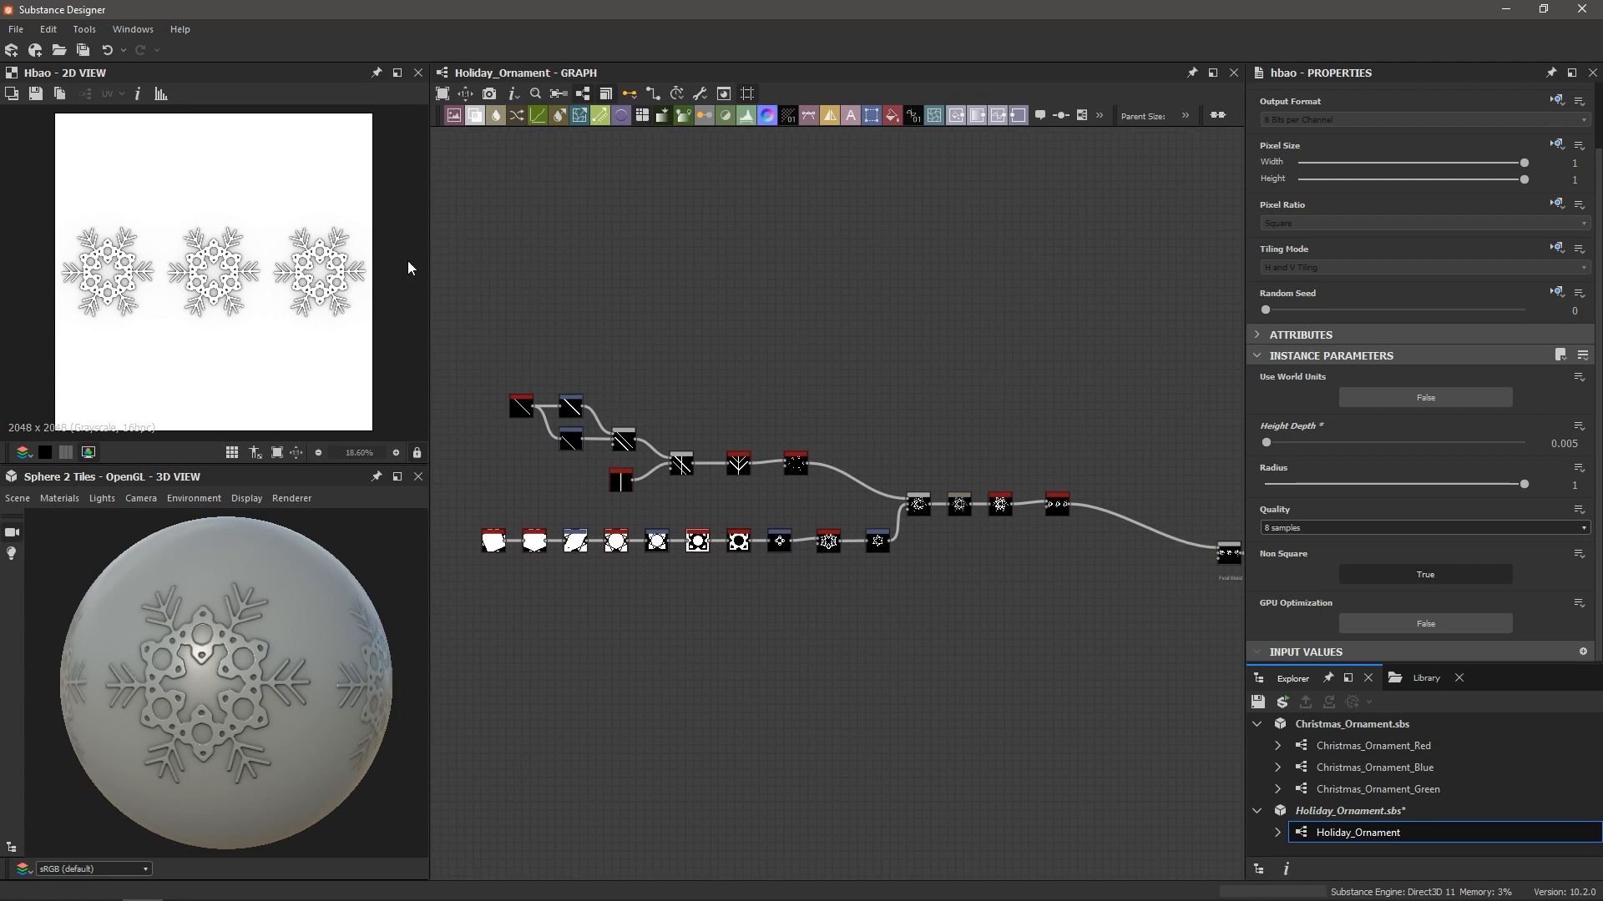
Select both snowflake node chains and wrap them in a new frame
drag(434, 289, 1074, 635)
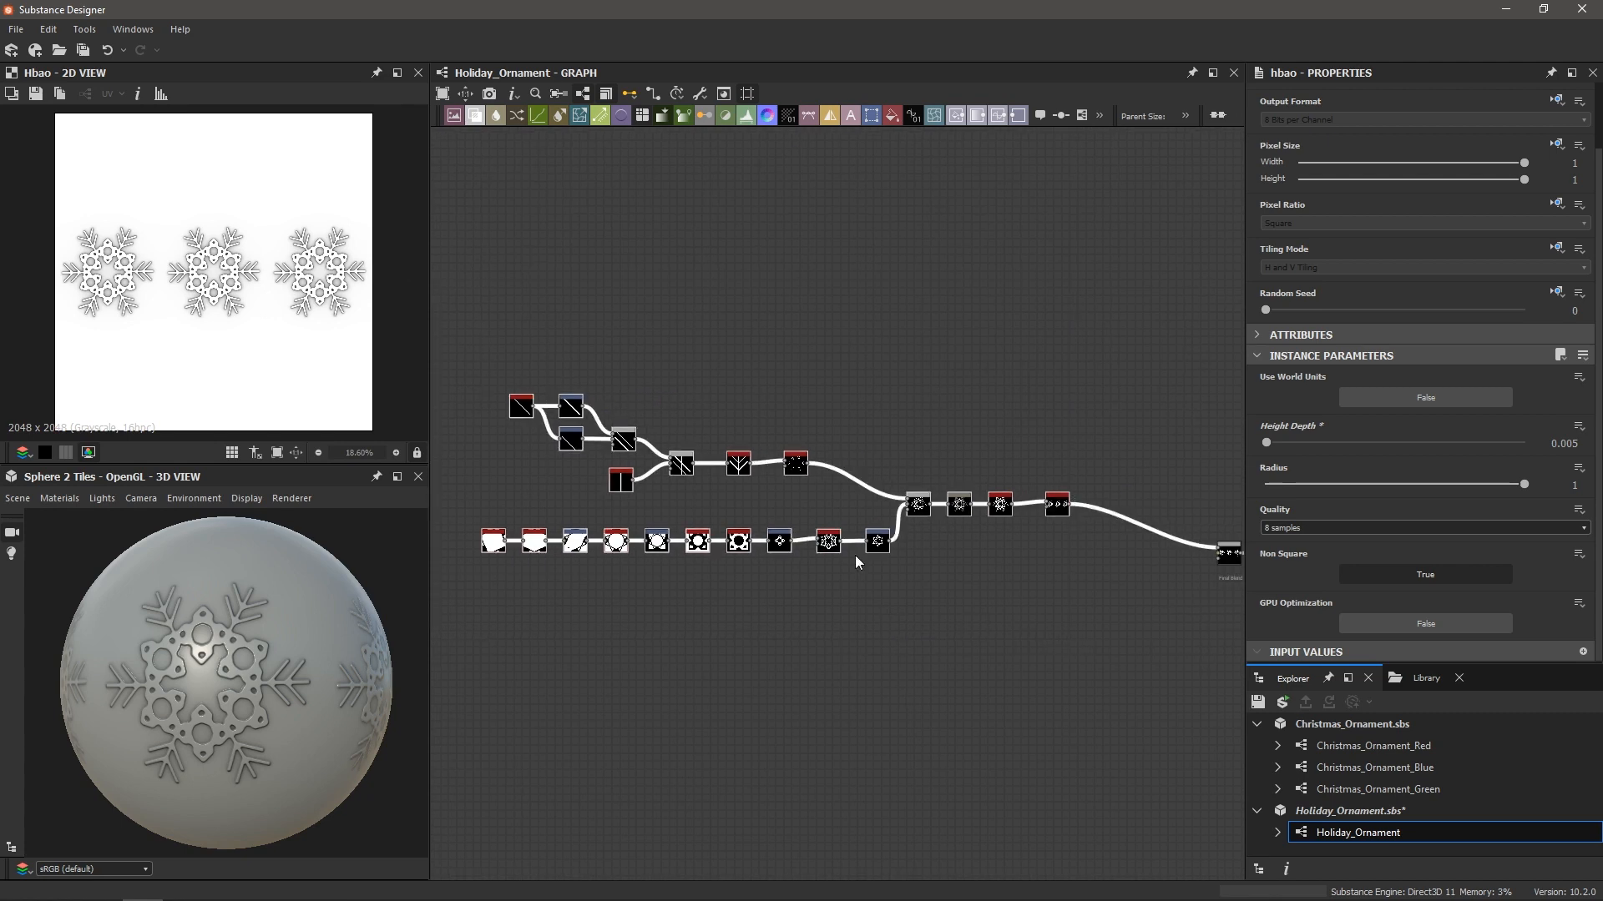
scroll(996, 478, up, 5)
middle_drag(1100, 420, 950, 413)
scroll(1000, 519, up, 1)
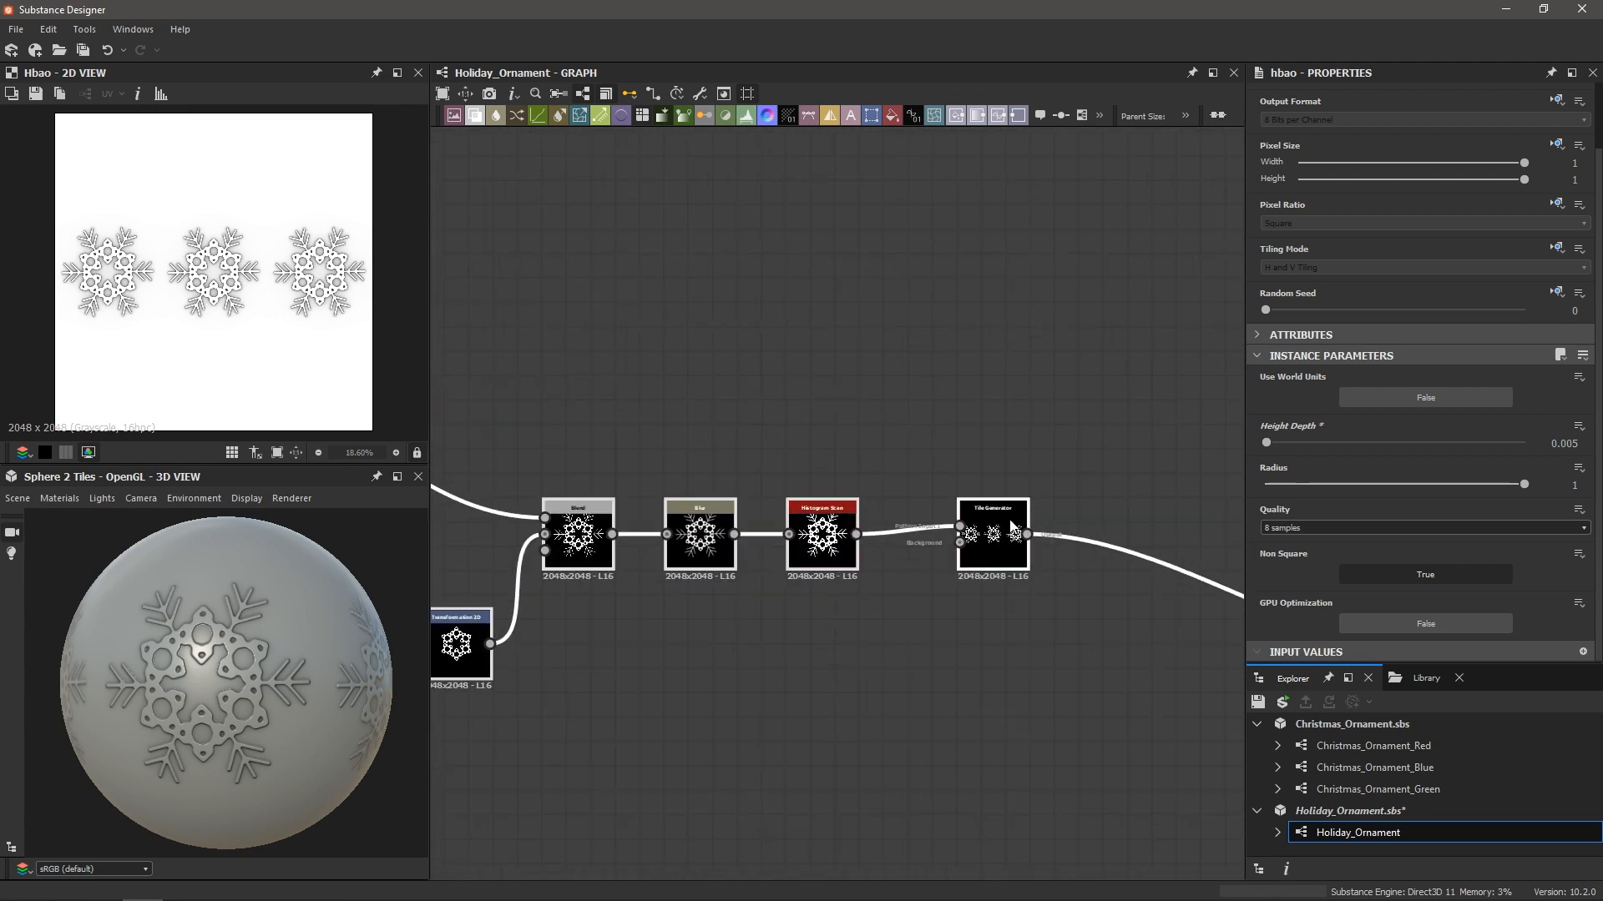
scroll(985, 520, down, 7)
scroll(754, 472, down, 1)
key(space)
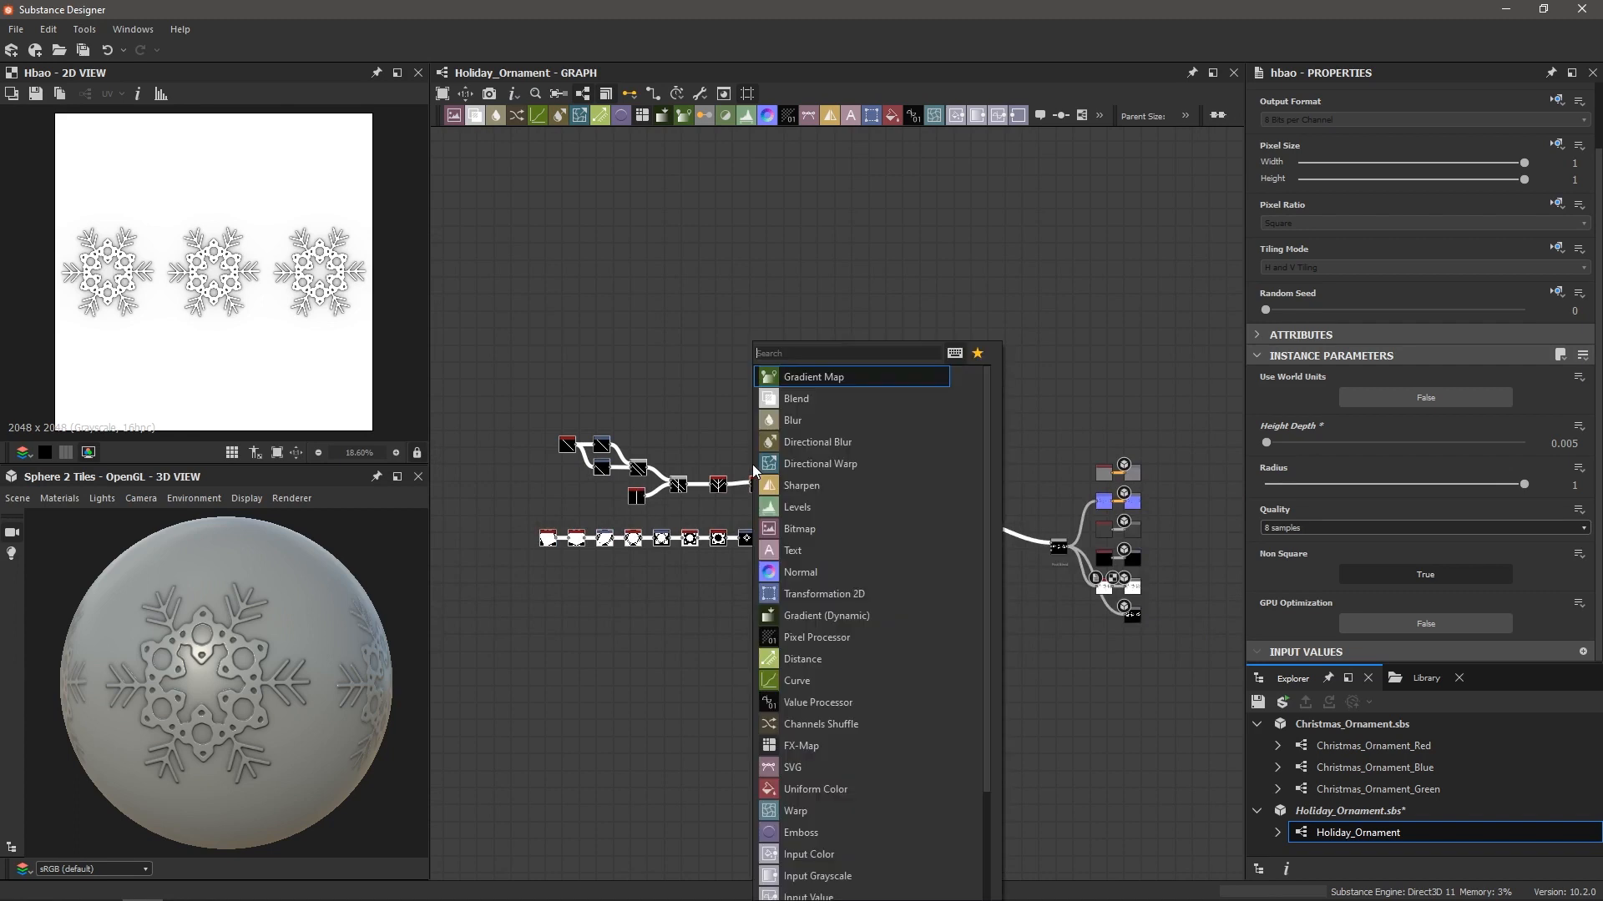
text(frame)
key(Return)
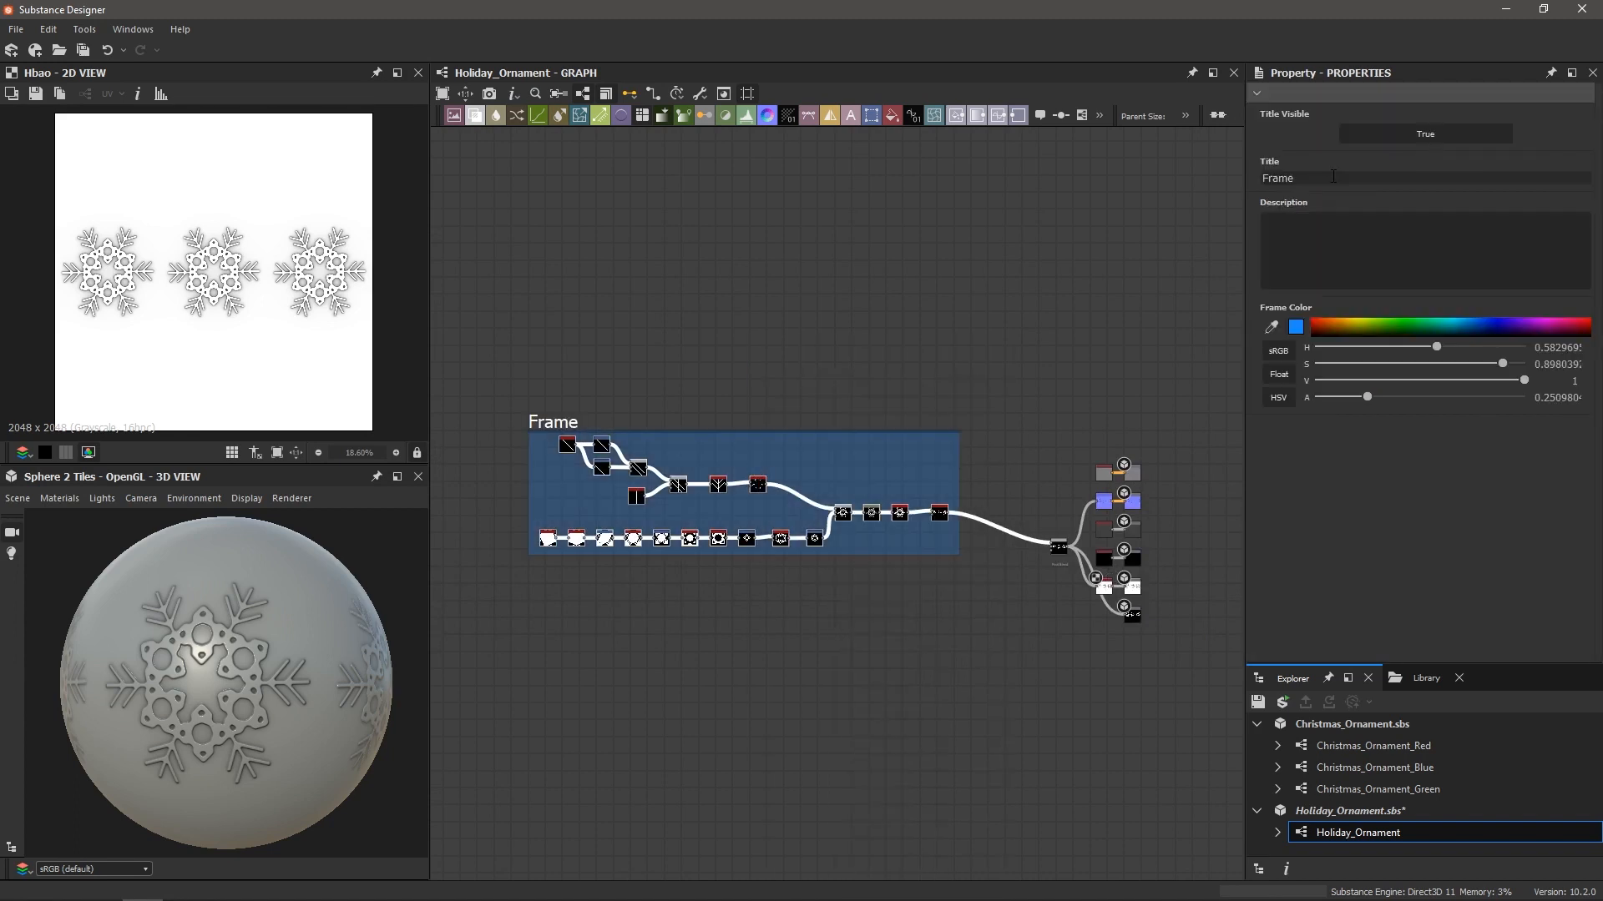
Title the frame 'Snowflake' and move it to the graph's left edge
drag(1333, 176, 1209, 178)
text(Snowflake)
key(Return)
drag(575, 414, 469, 439)
scroll(226, 611, down, 2)
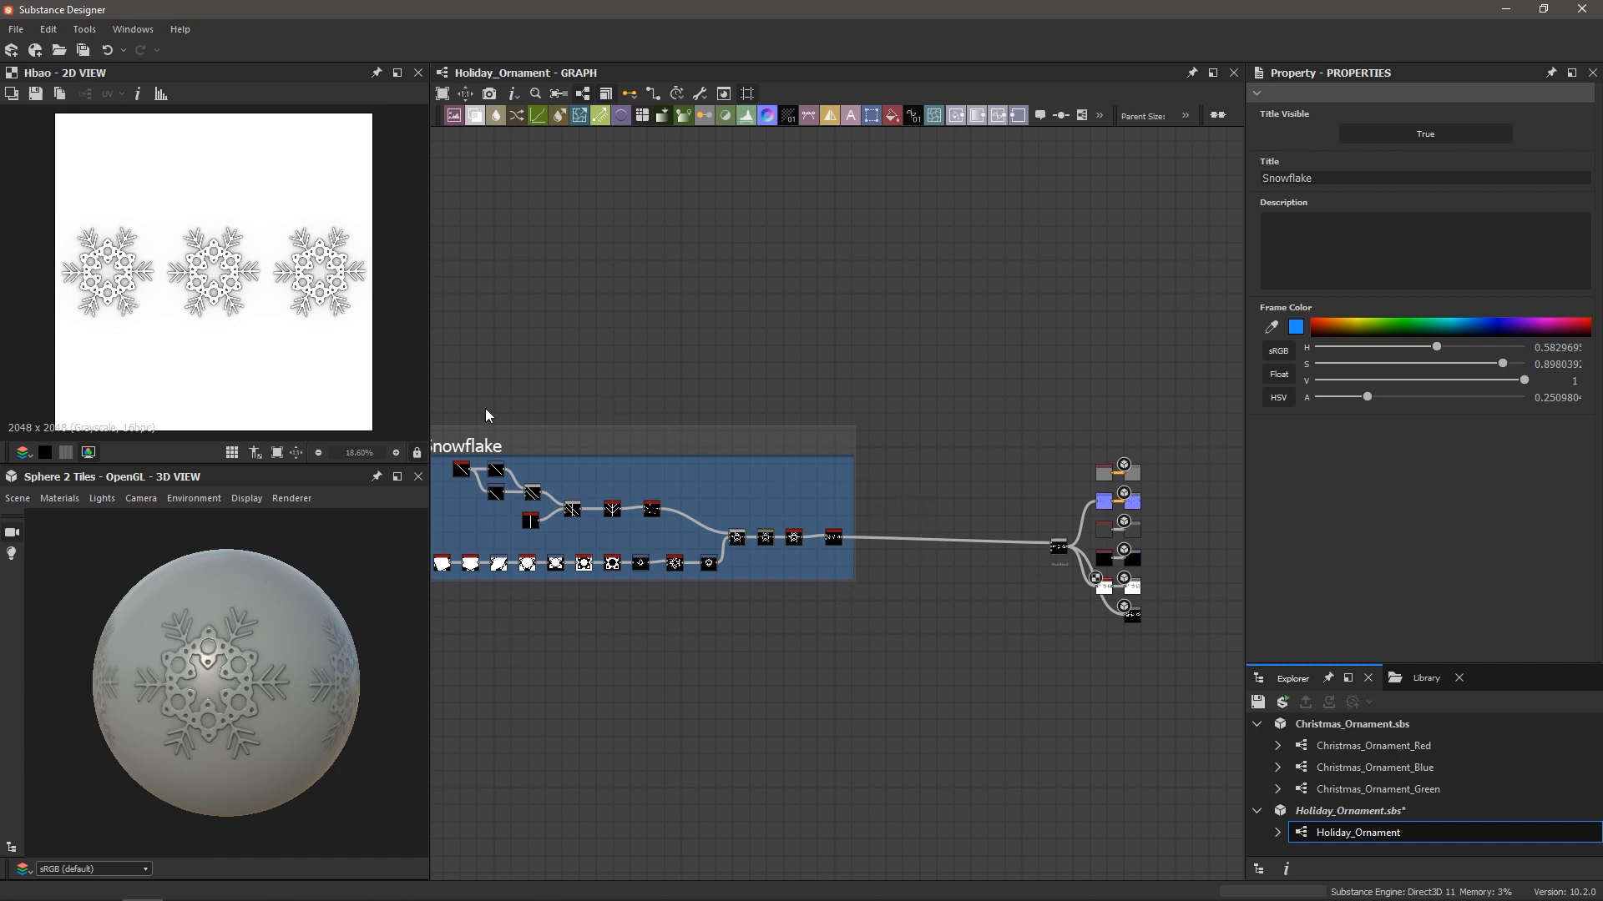
mouse_move(465, 443)
mouse_down()
mouse_move(432, 443)
mouse_move(463, 451)
mouse_up()
Add a Waveform node in the empty space beside the Snowflake frame
scroll(906, 504, up, 2)
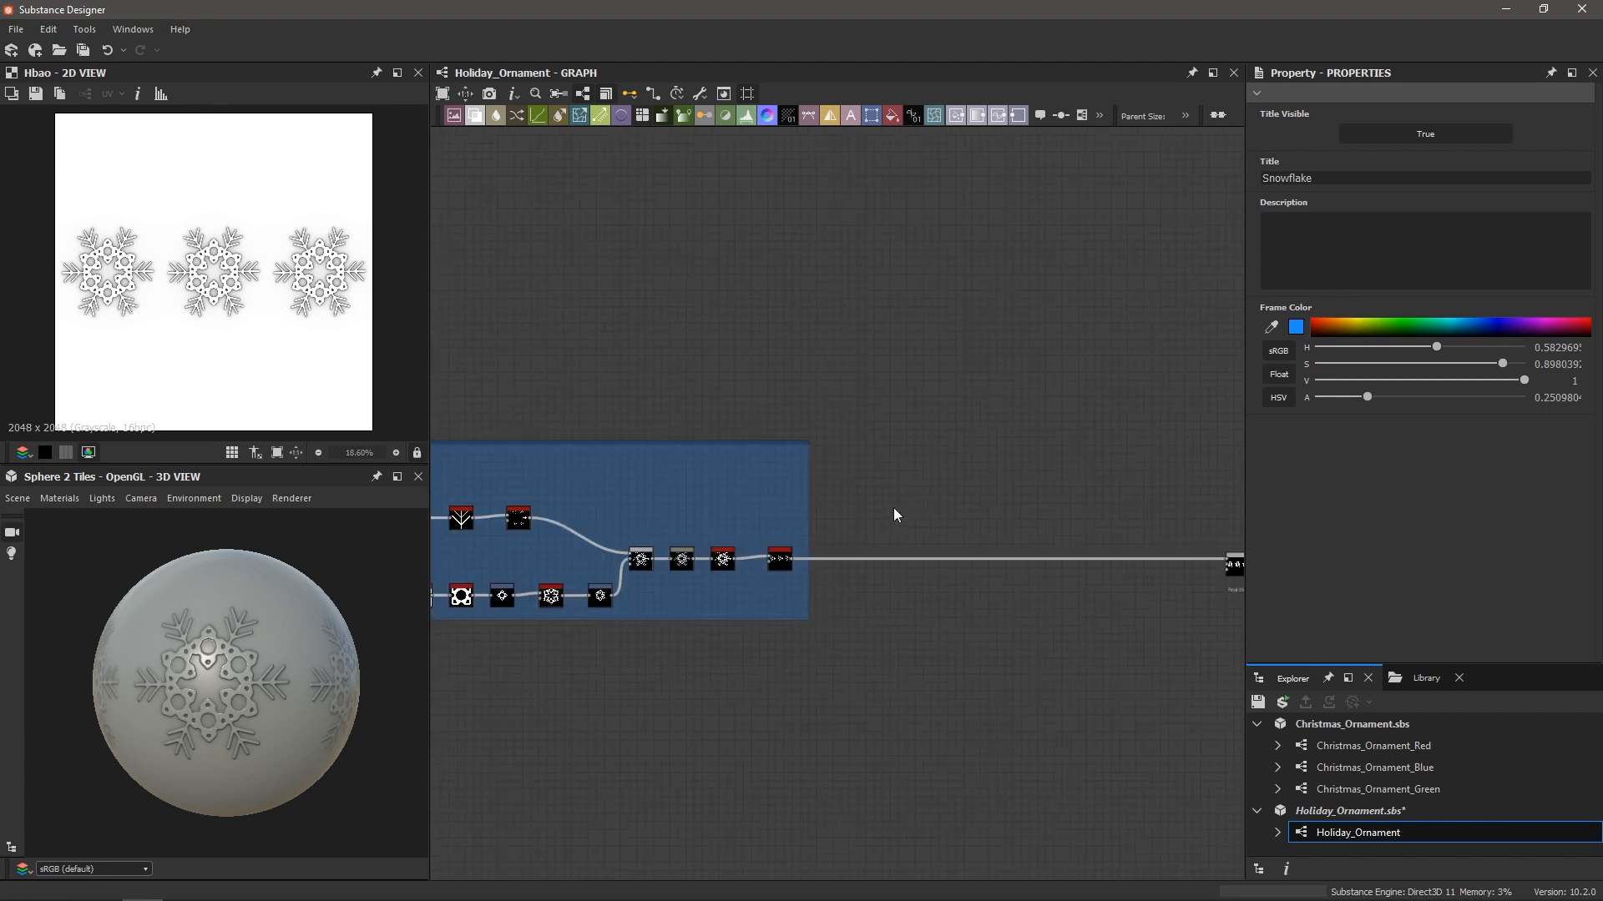
middle_drag(923, 491, 813, 490)
key(space)
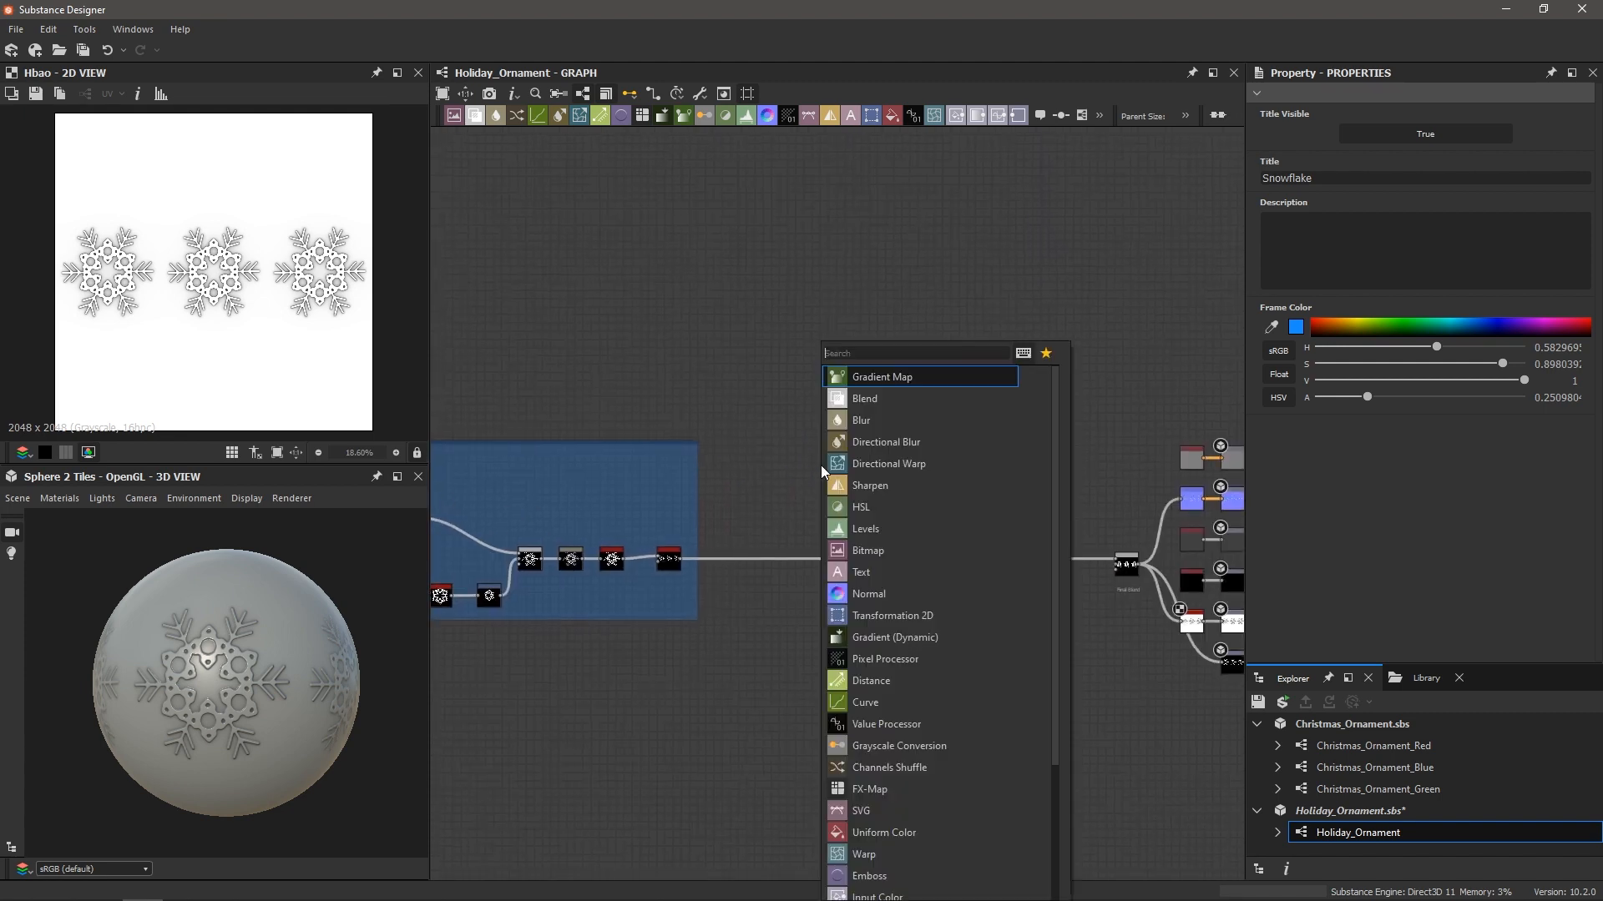
text(wave)
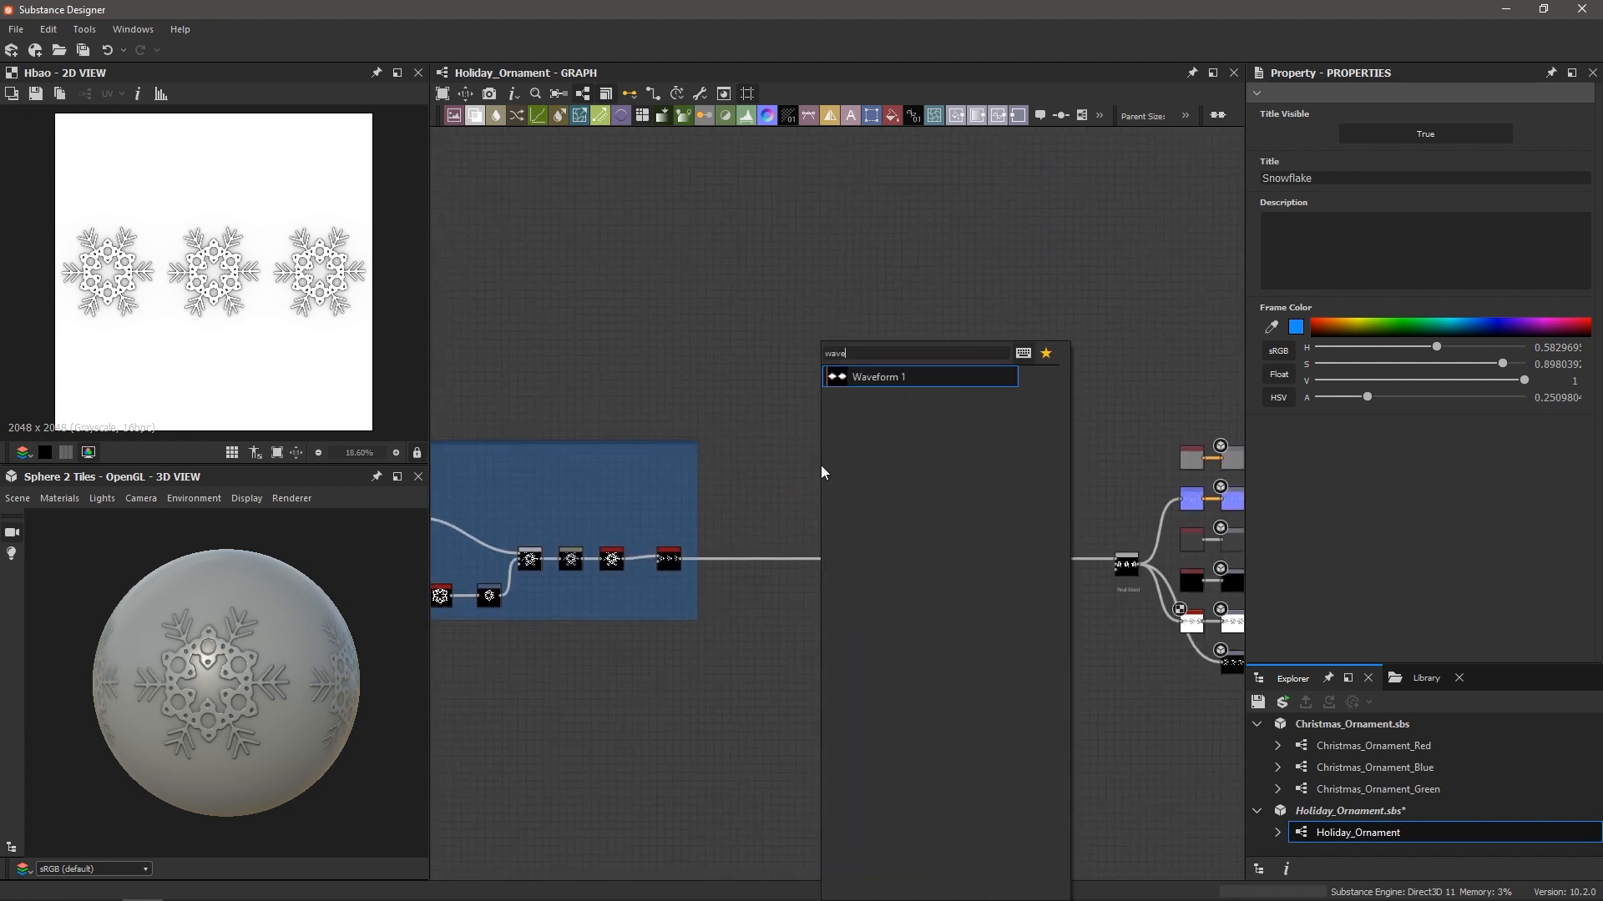
key(Return)
Set the Waveform's Pattern to 2, Samples to 1024 and Noise to 0
scroll(824, 470, up, 4)
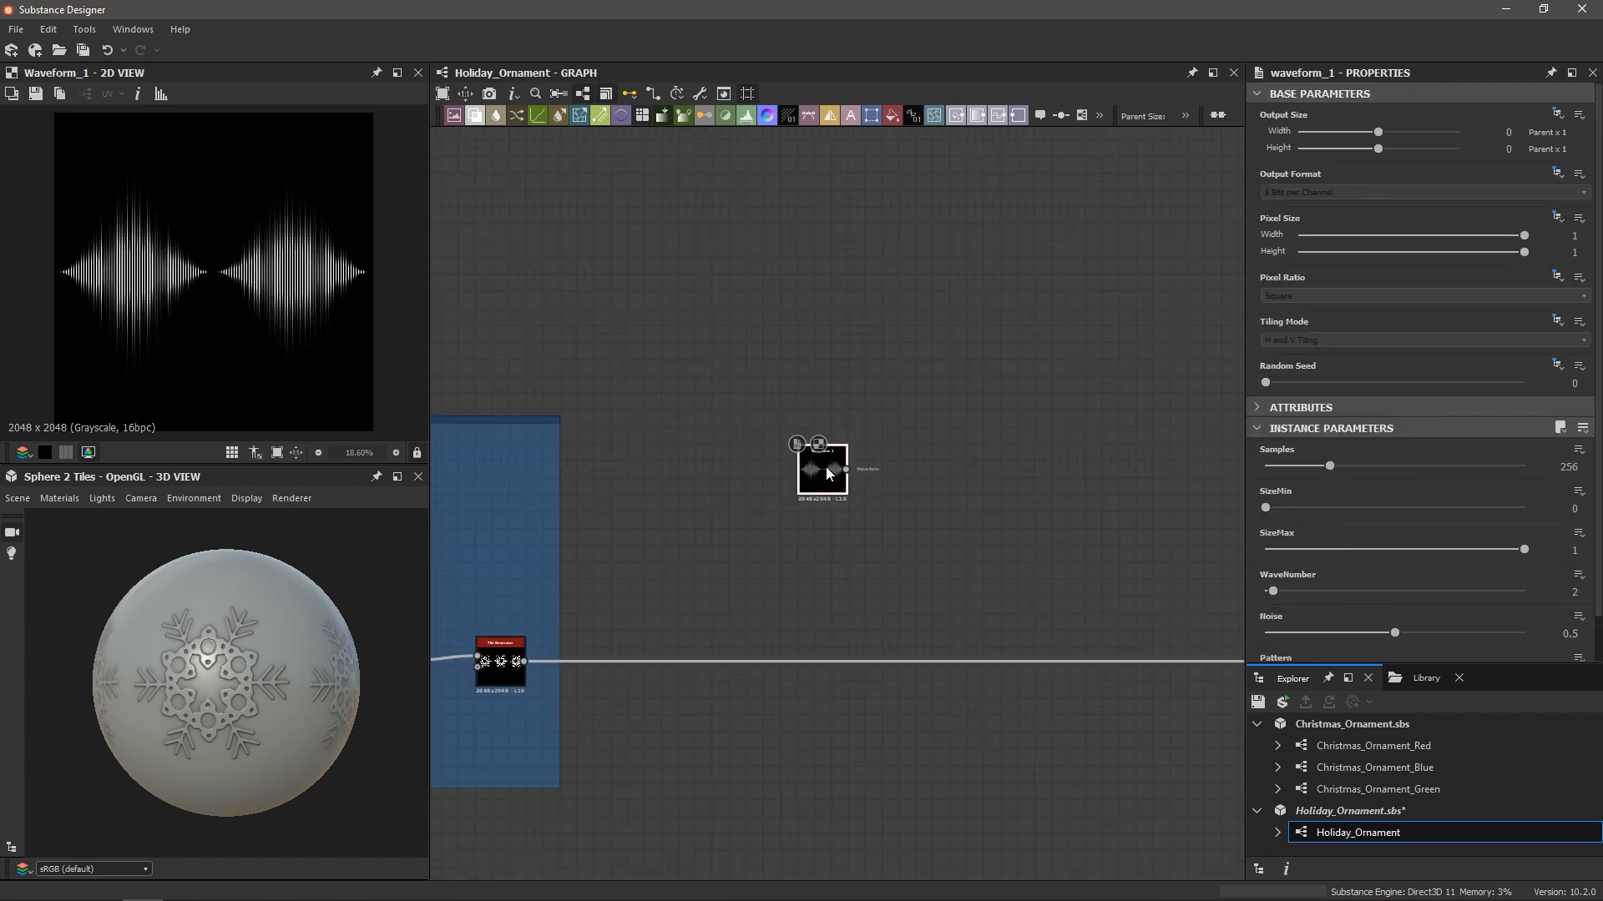
scroll(1299, 488, down, 2)
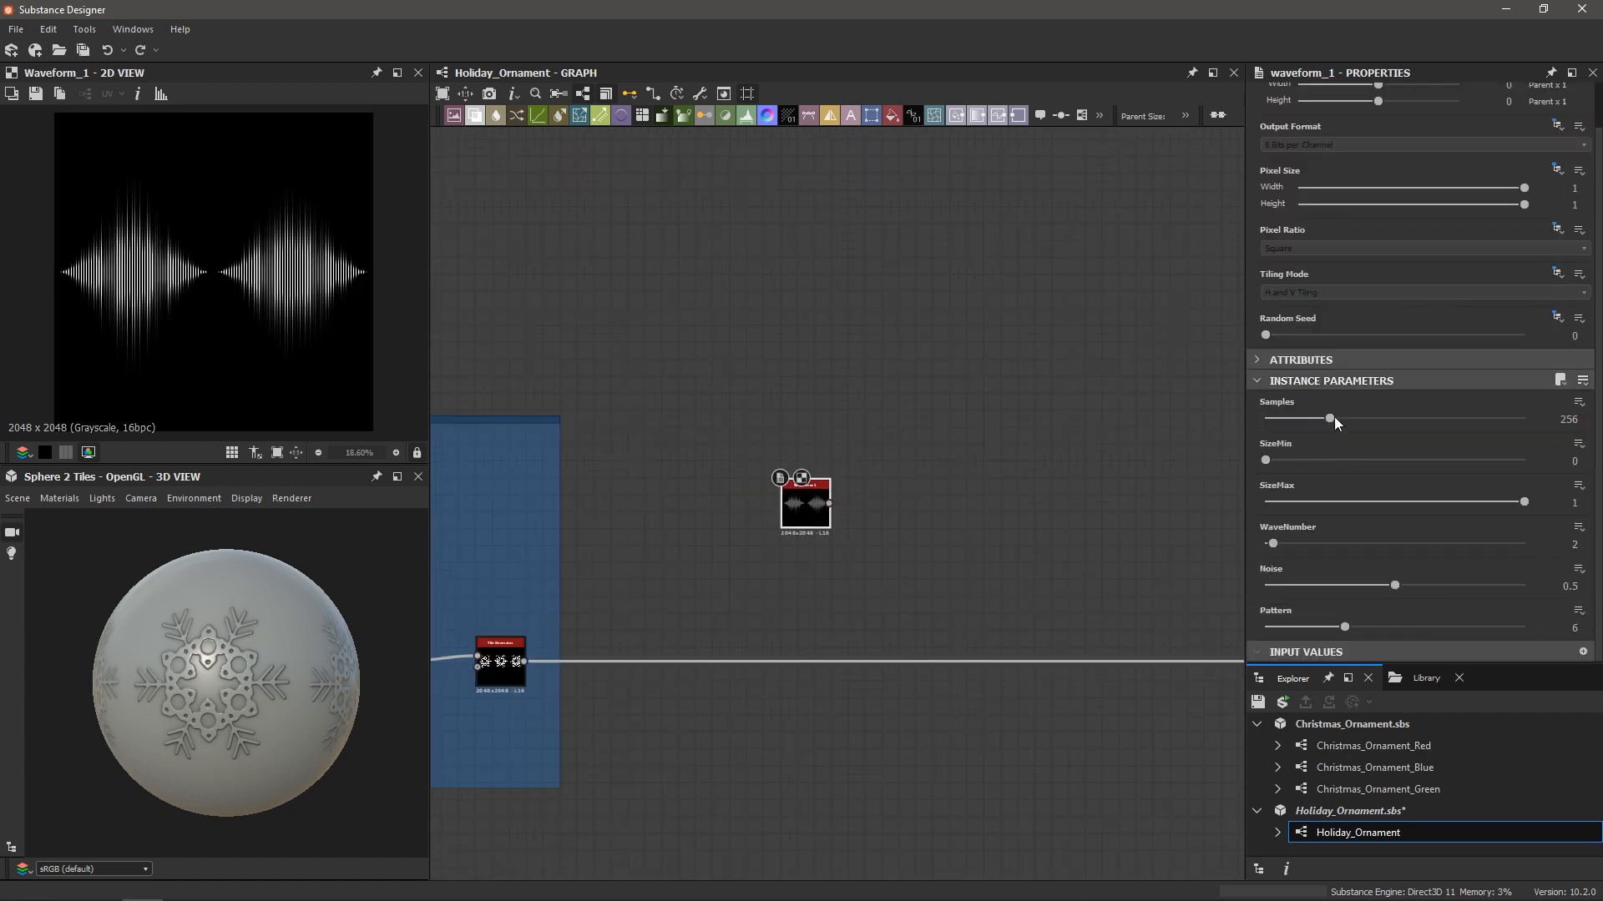
drag(1344, 628, 1235, 631)
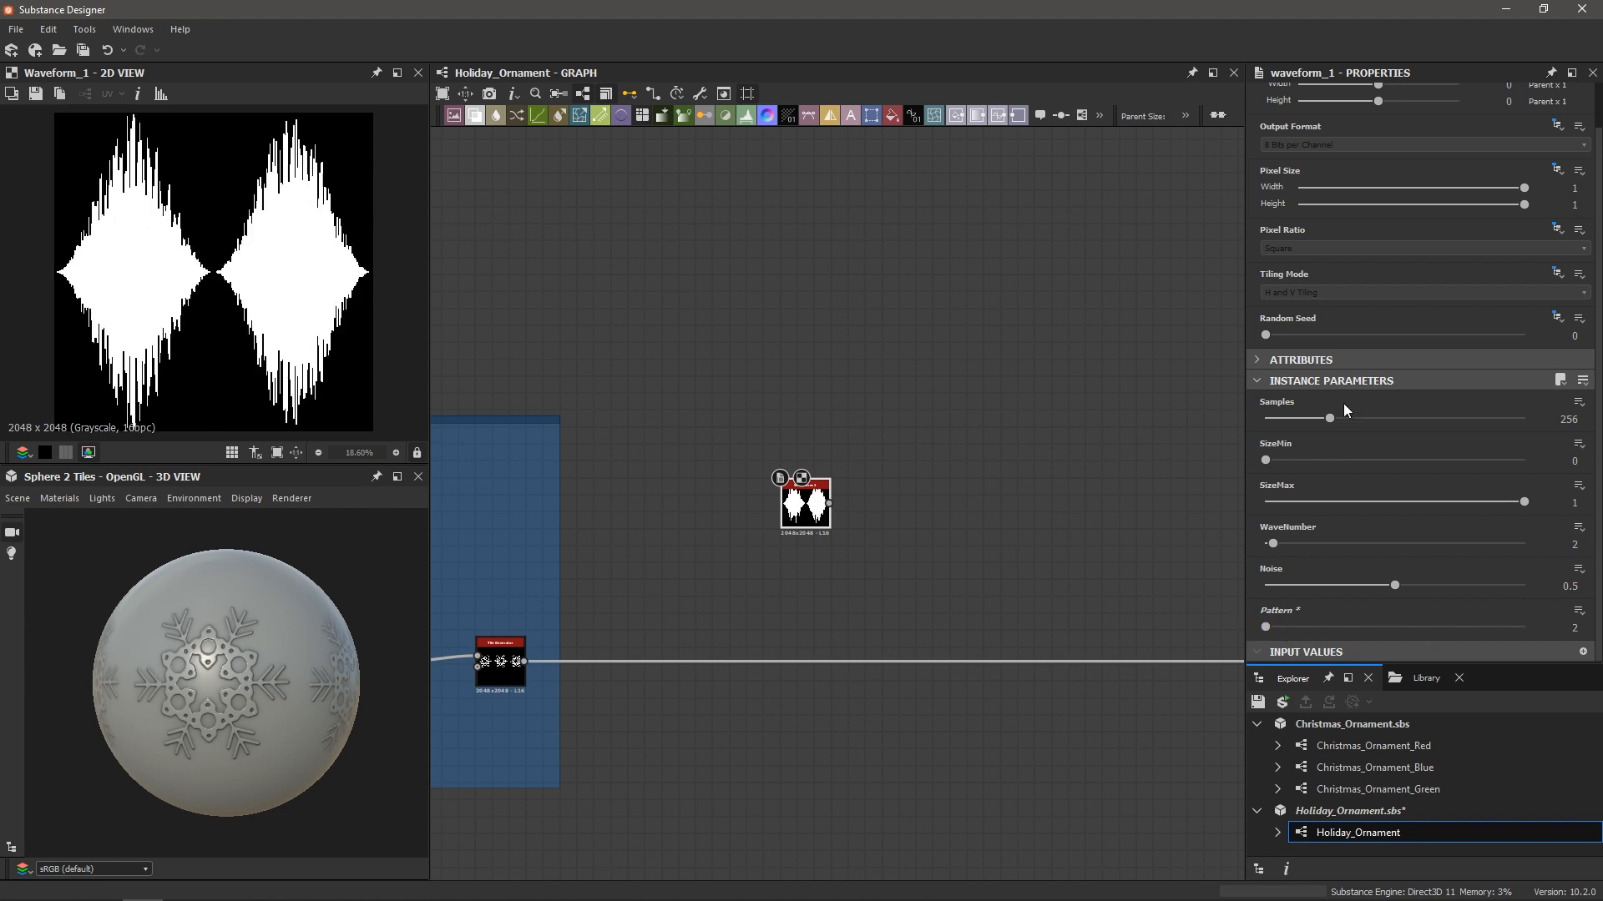
drag(1332, 417, 1525, 419)
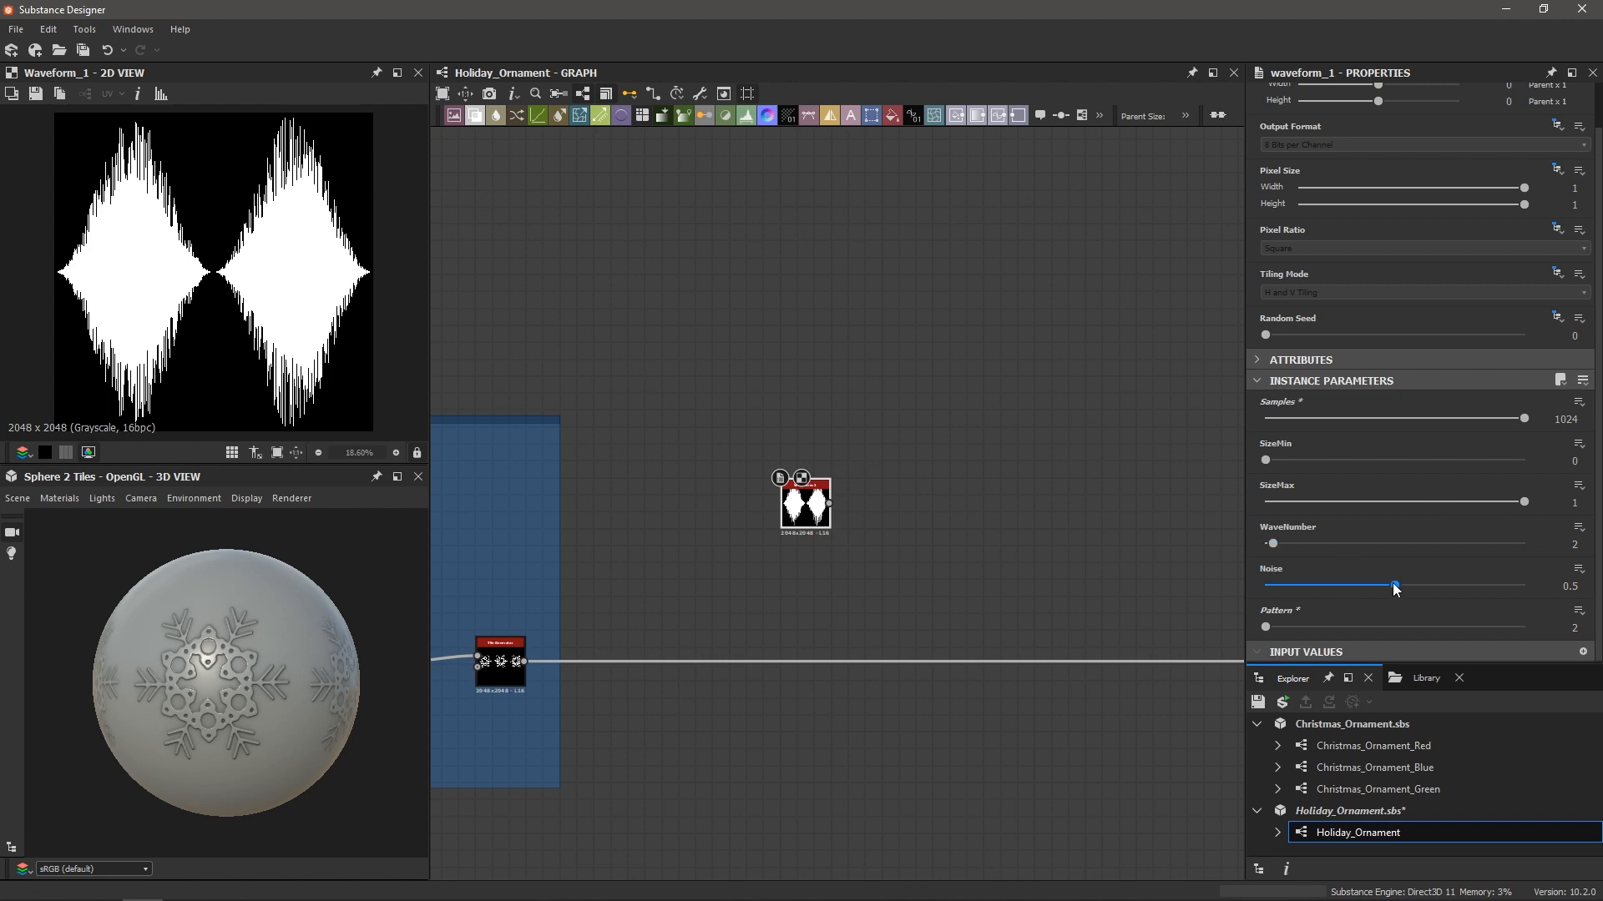
drag(1394, 586, 1228, 589)
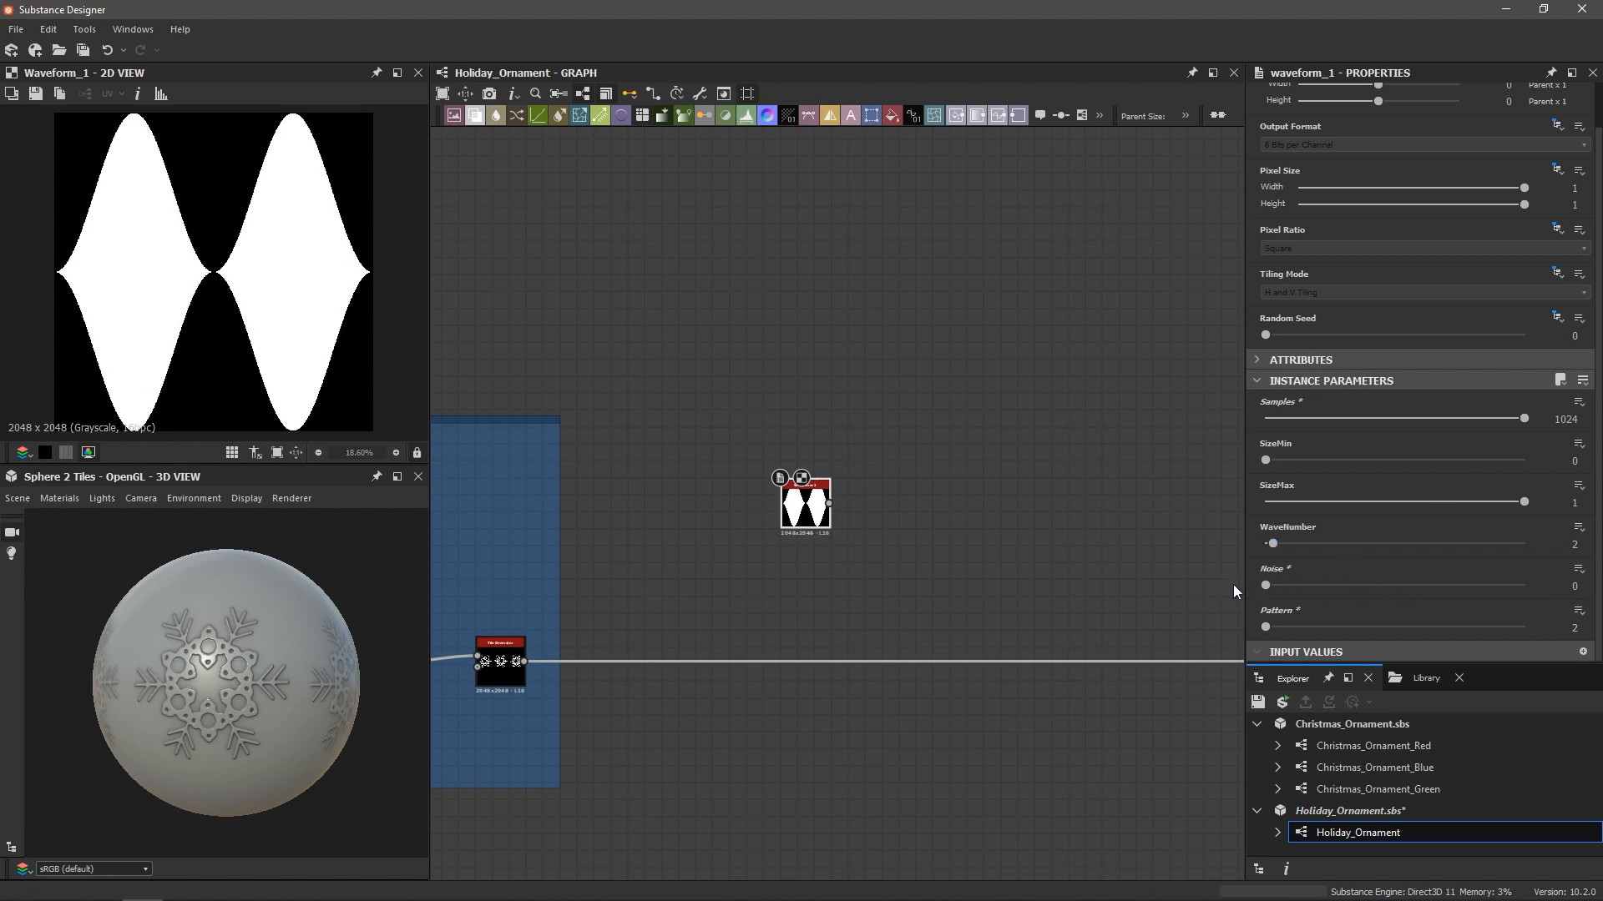
Set SizeMin 0.84, SizeMax 0.48 and WaveNumber 3 for a wide wavy band
drag(1513, 501, 1402, 502)
drag(1266, 460, 1484, 470)
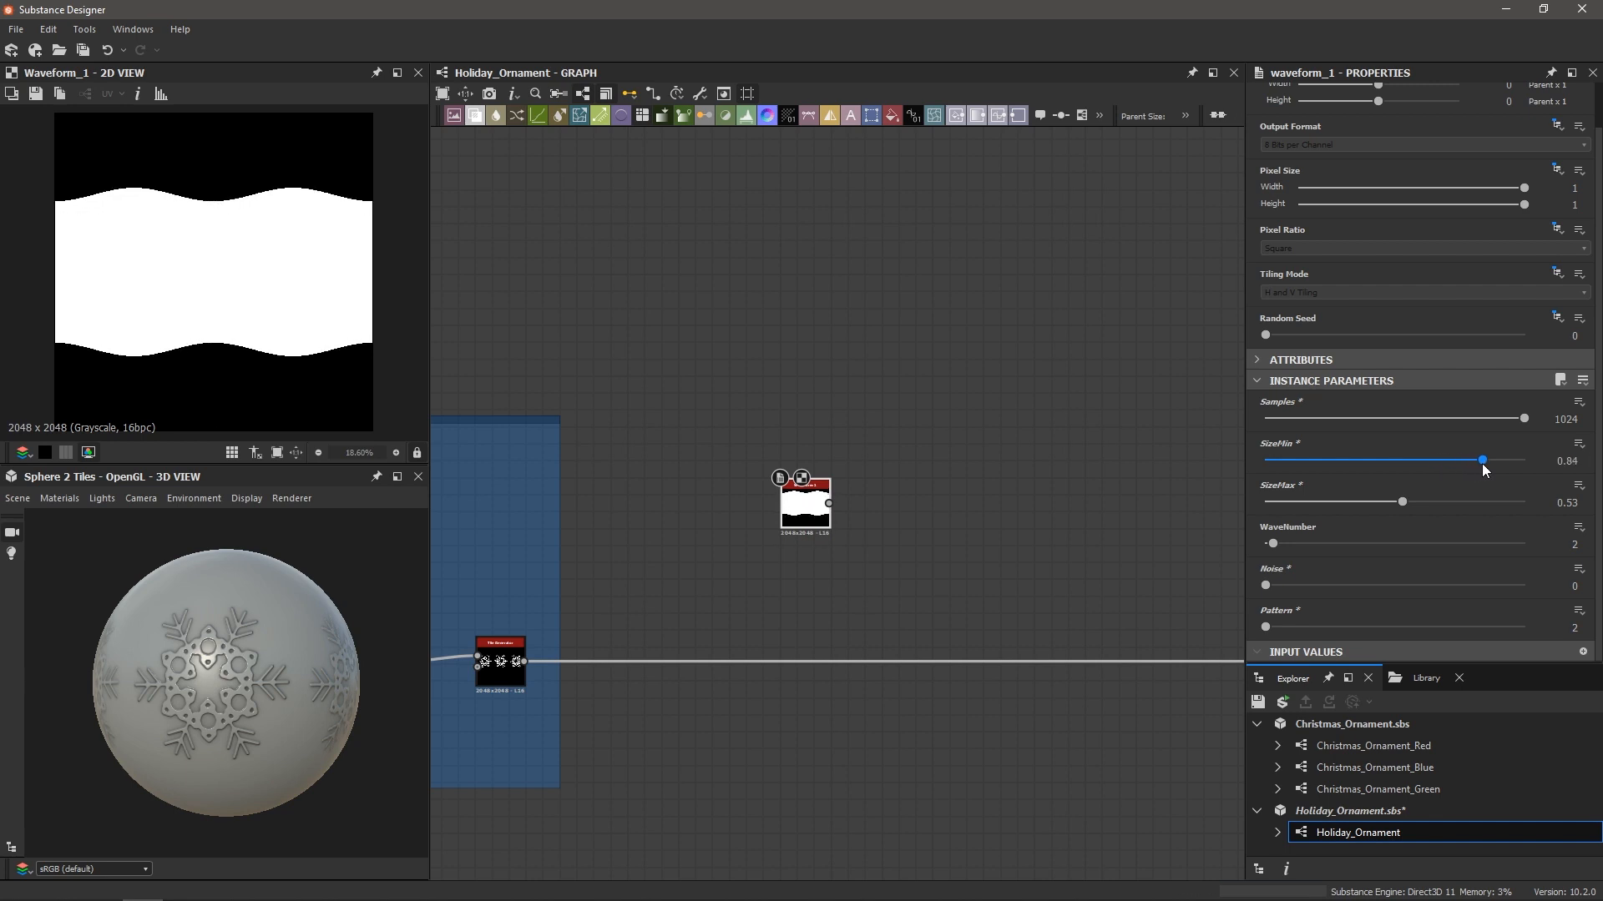
drag(1402, 501, 1390, 509)
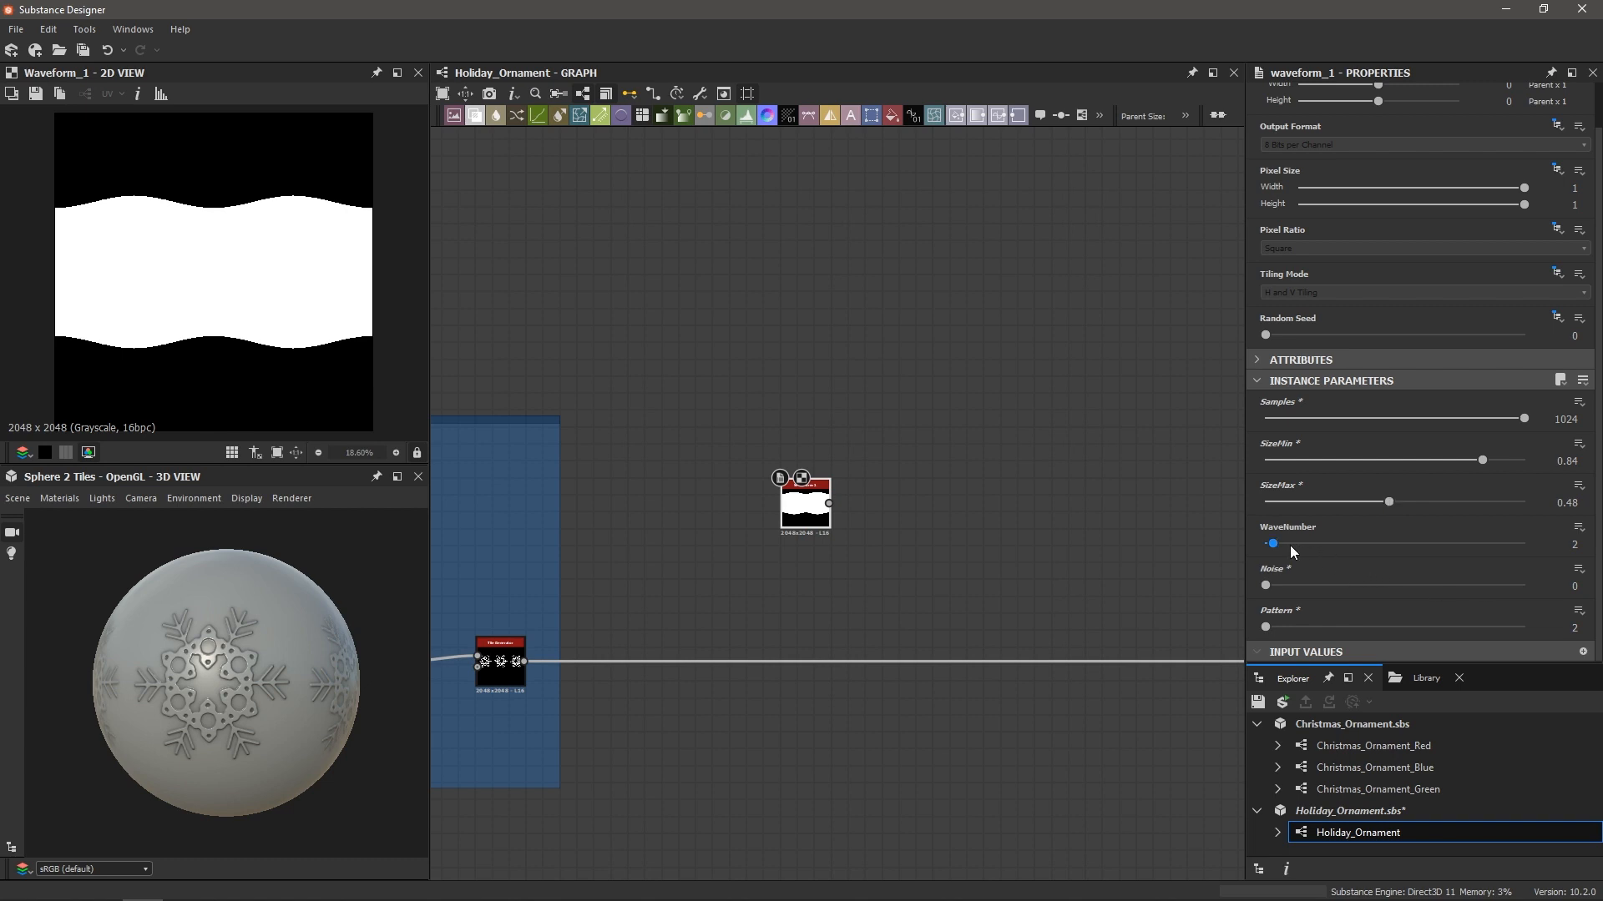
drag(1276, 542, 1278, 543)
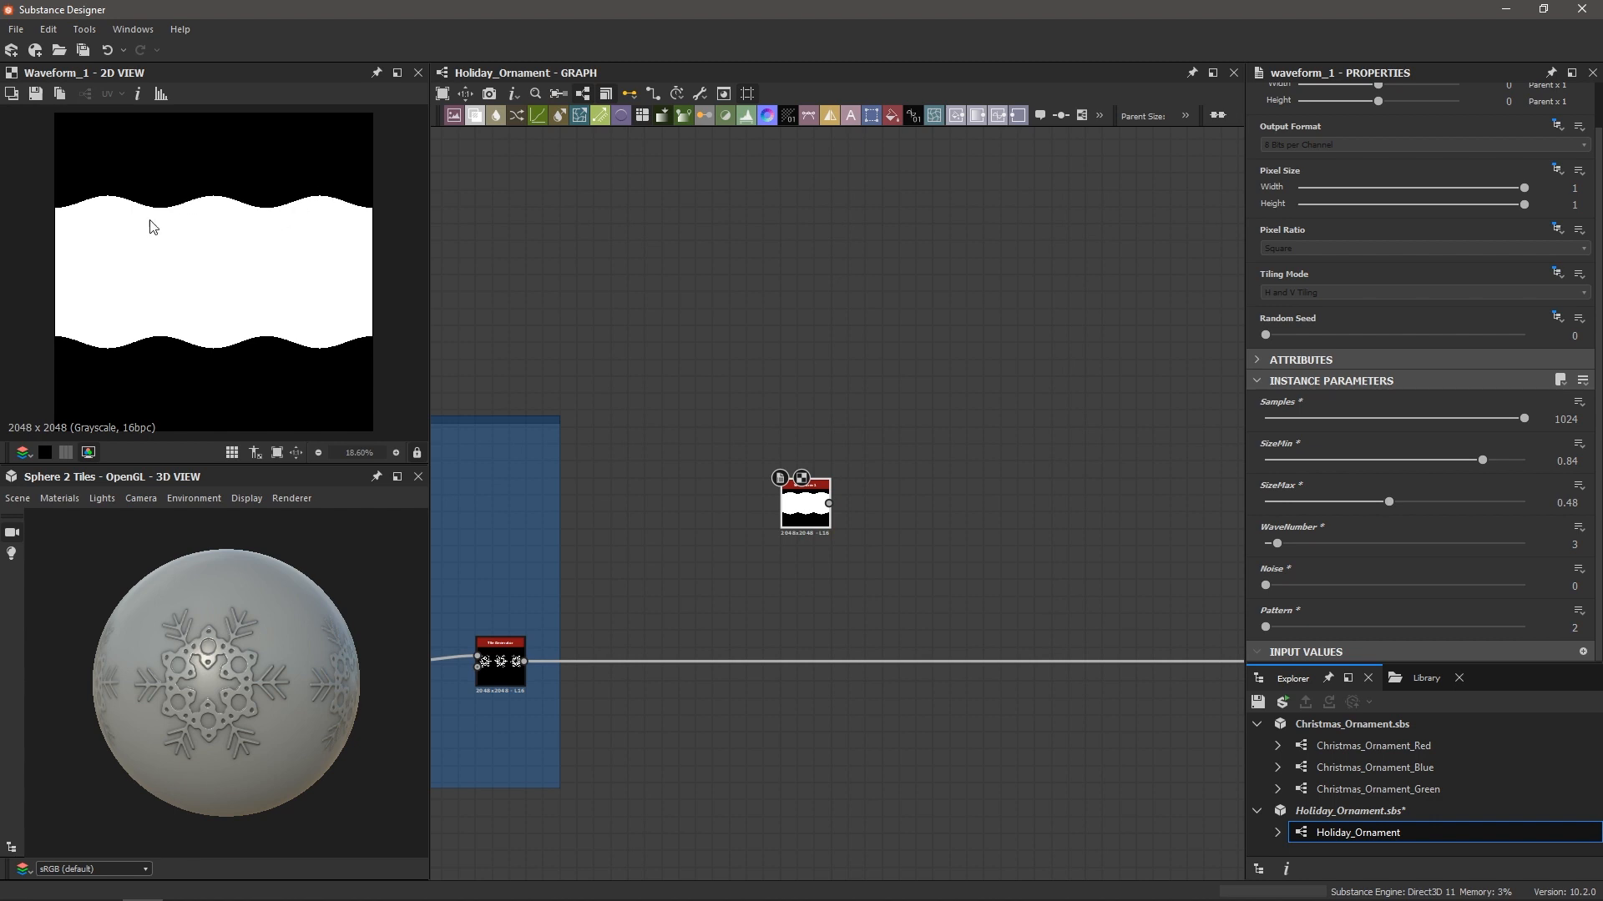
scroll(92, 210, up, 1)
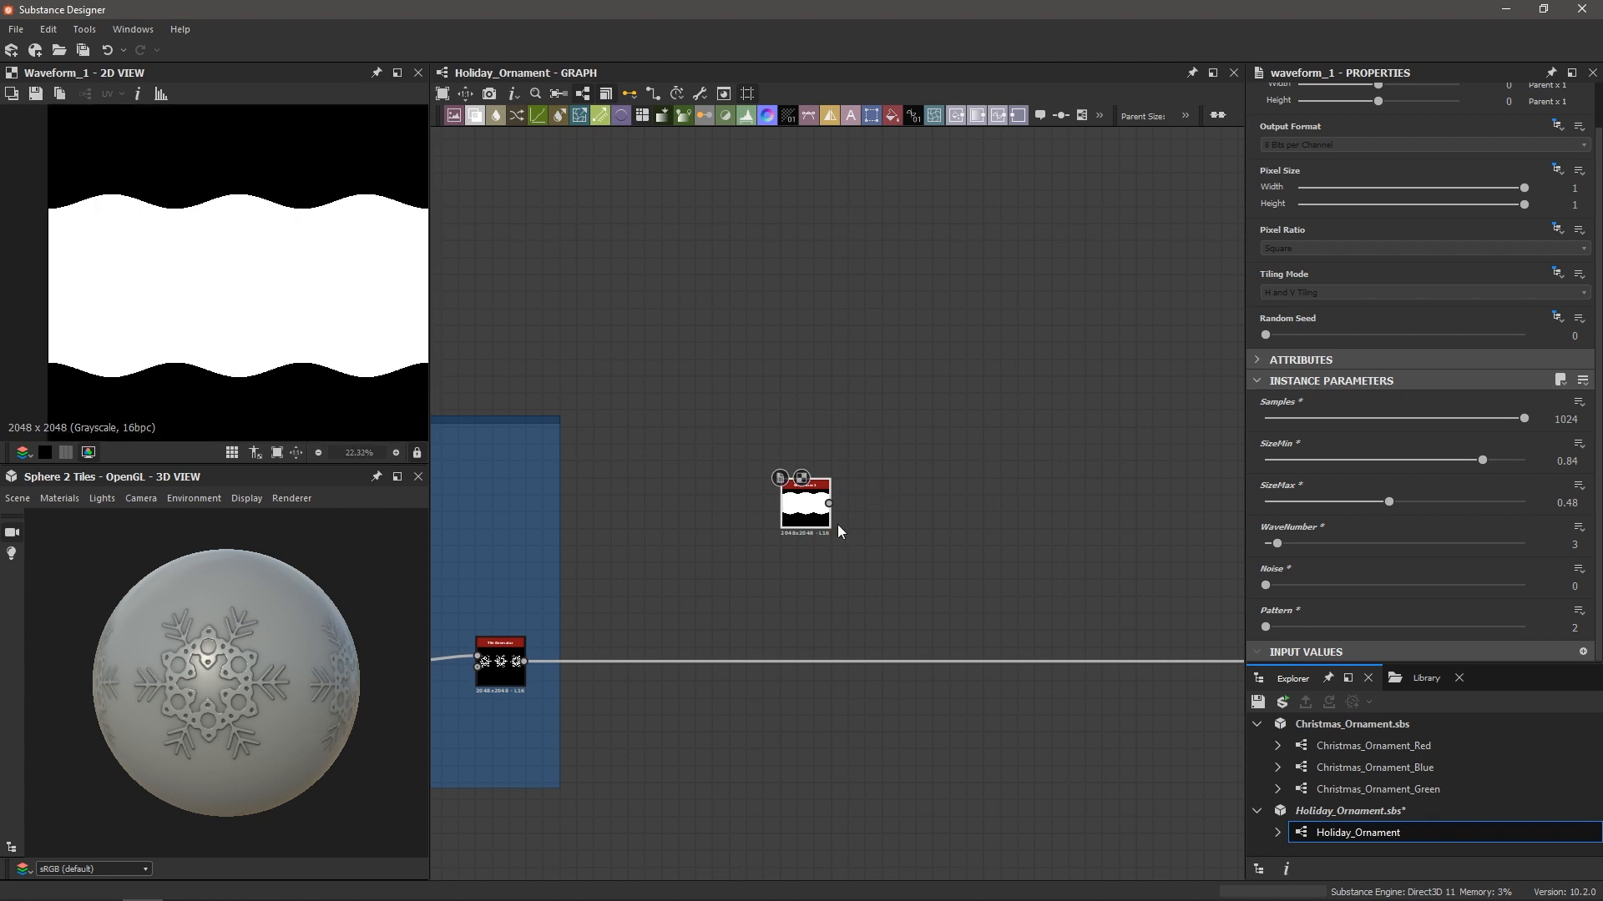
scroll(870, 511, up, 3)
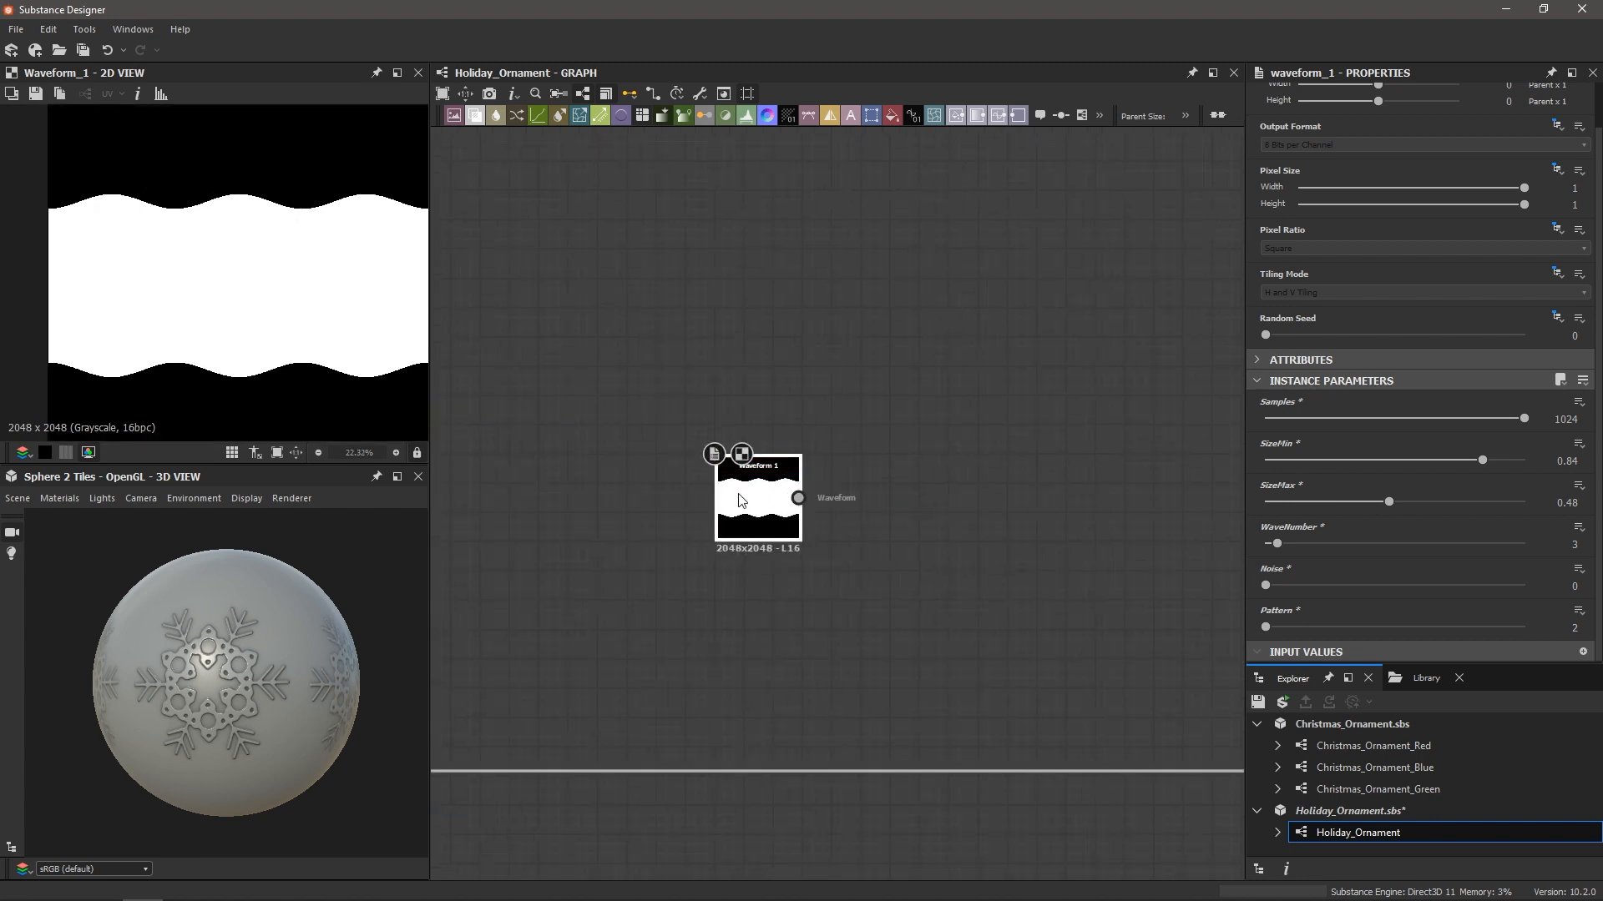
Add an Edge Detect node after Waveform 1 with Invert set to True
key(space)
text(edge)
key(Return)
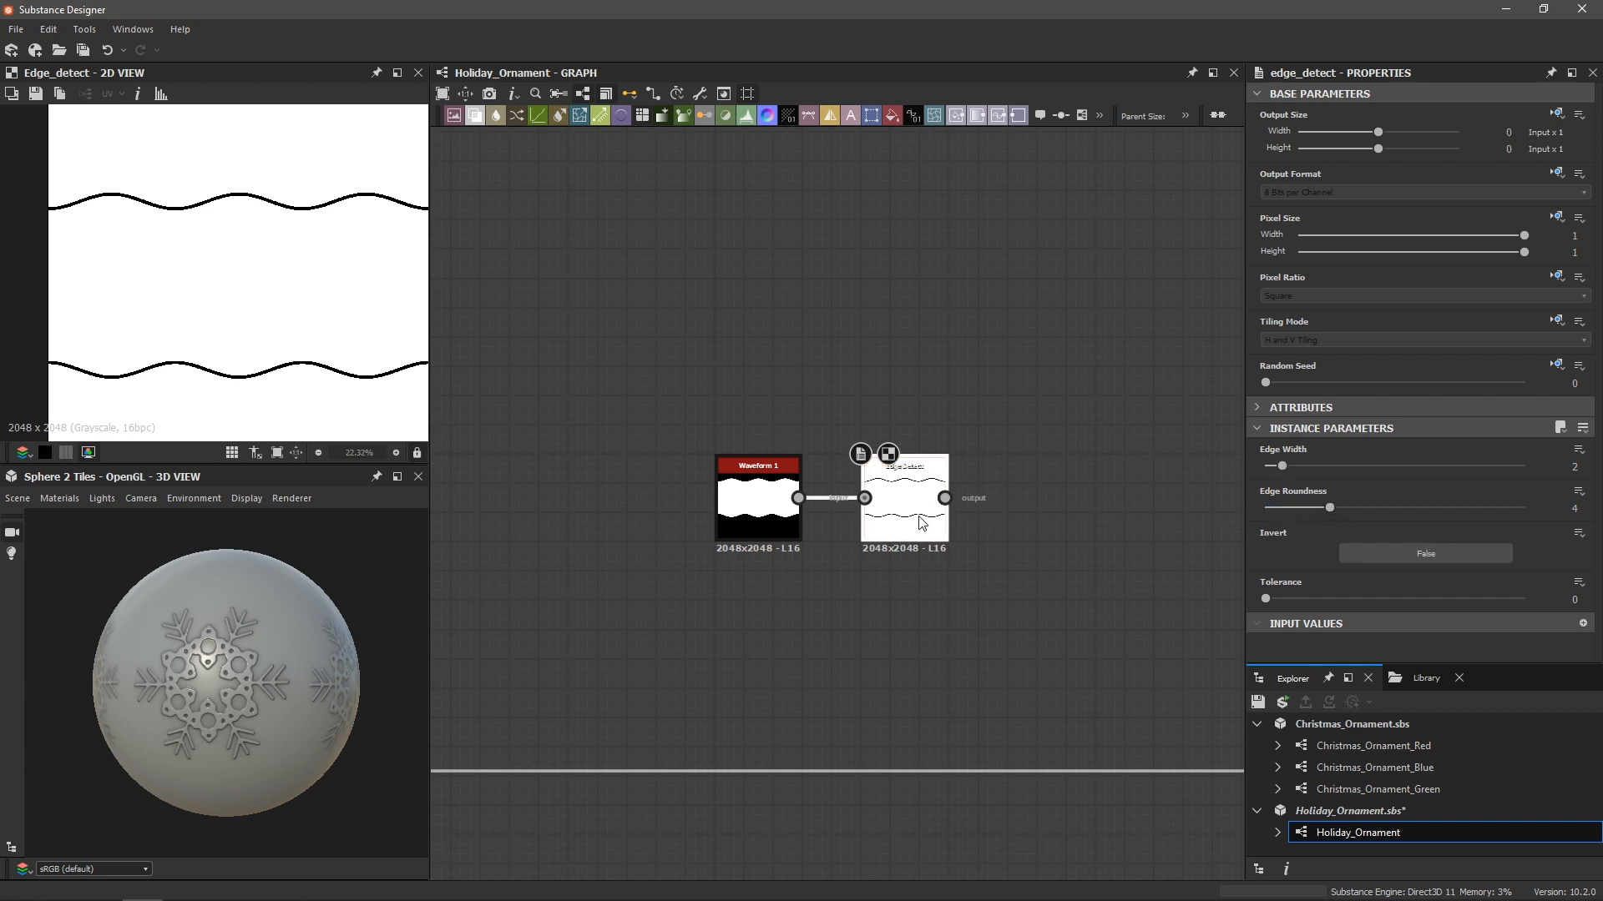
click(1424, 555)
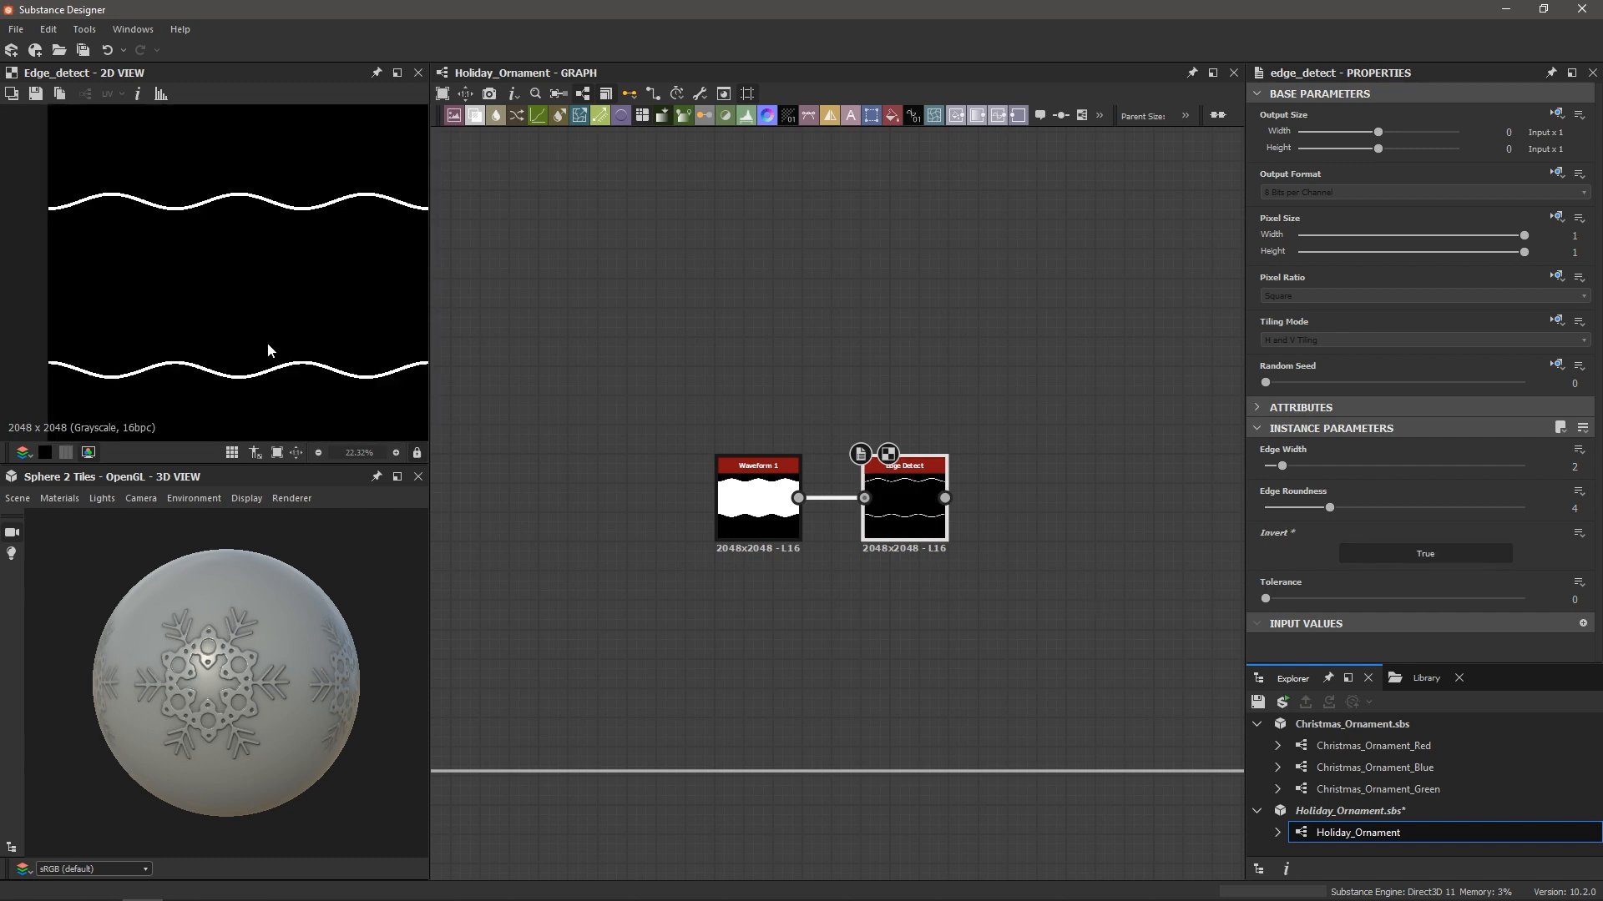
scroll(261, 377, up, 4)
scroll(262, 377, up, 2)
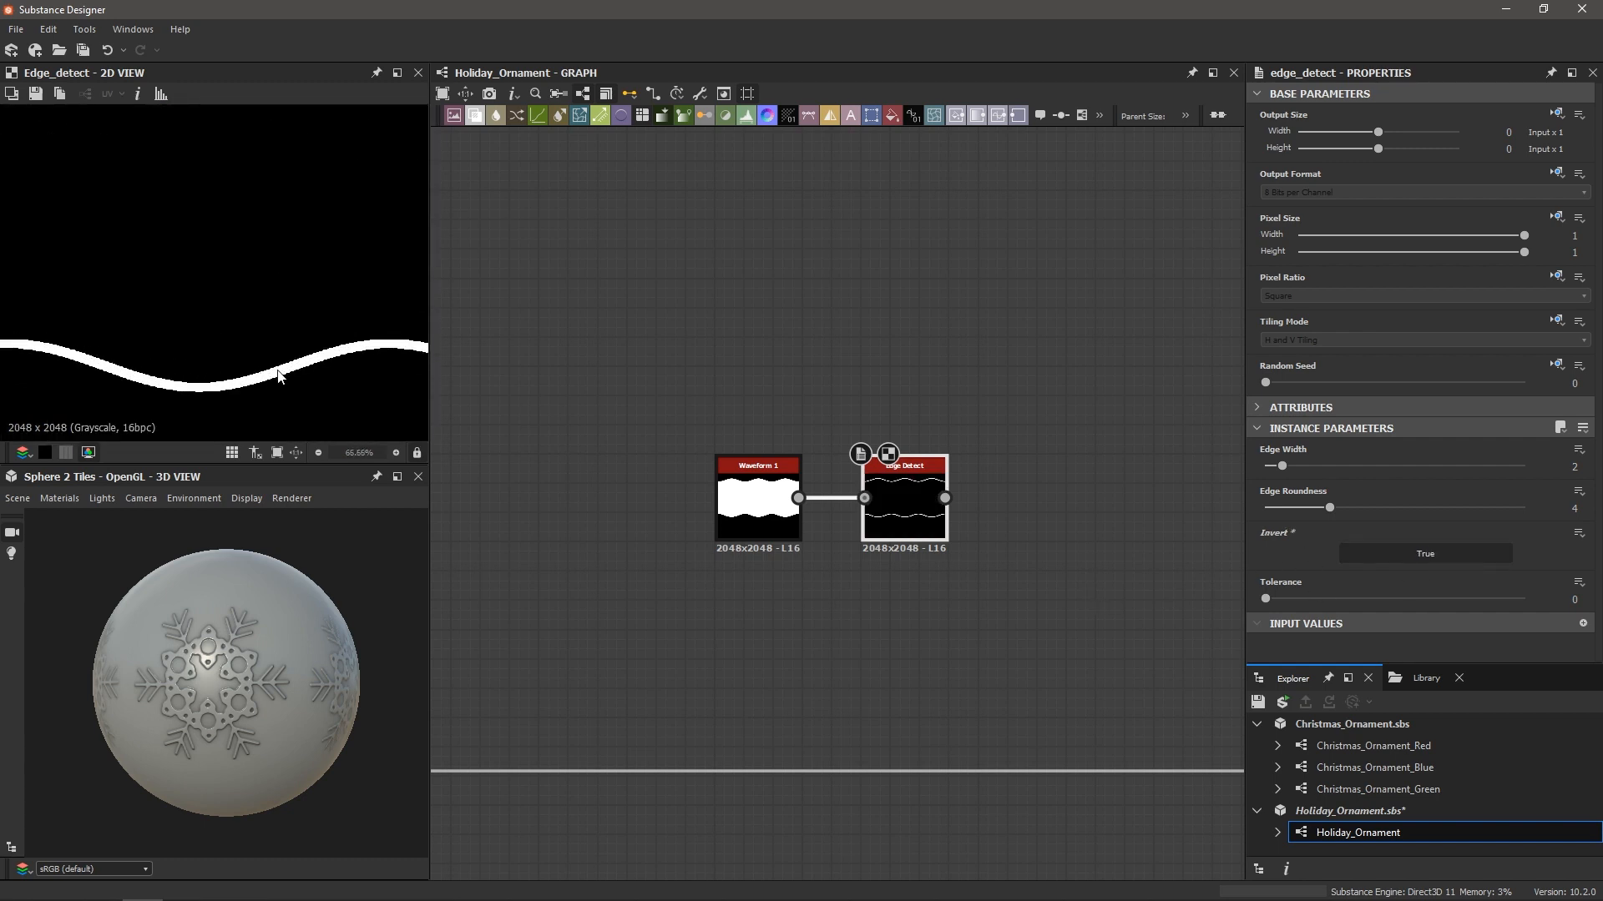
scroll(265, 366, up, 6)
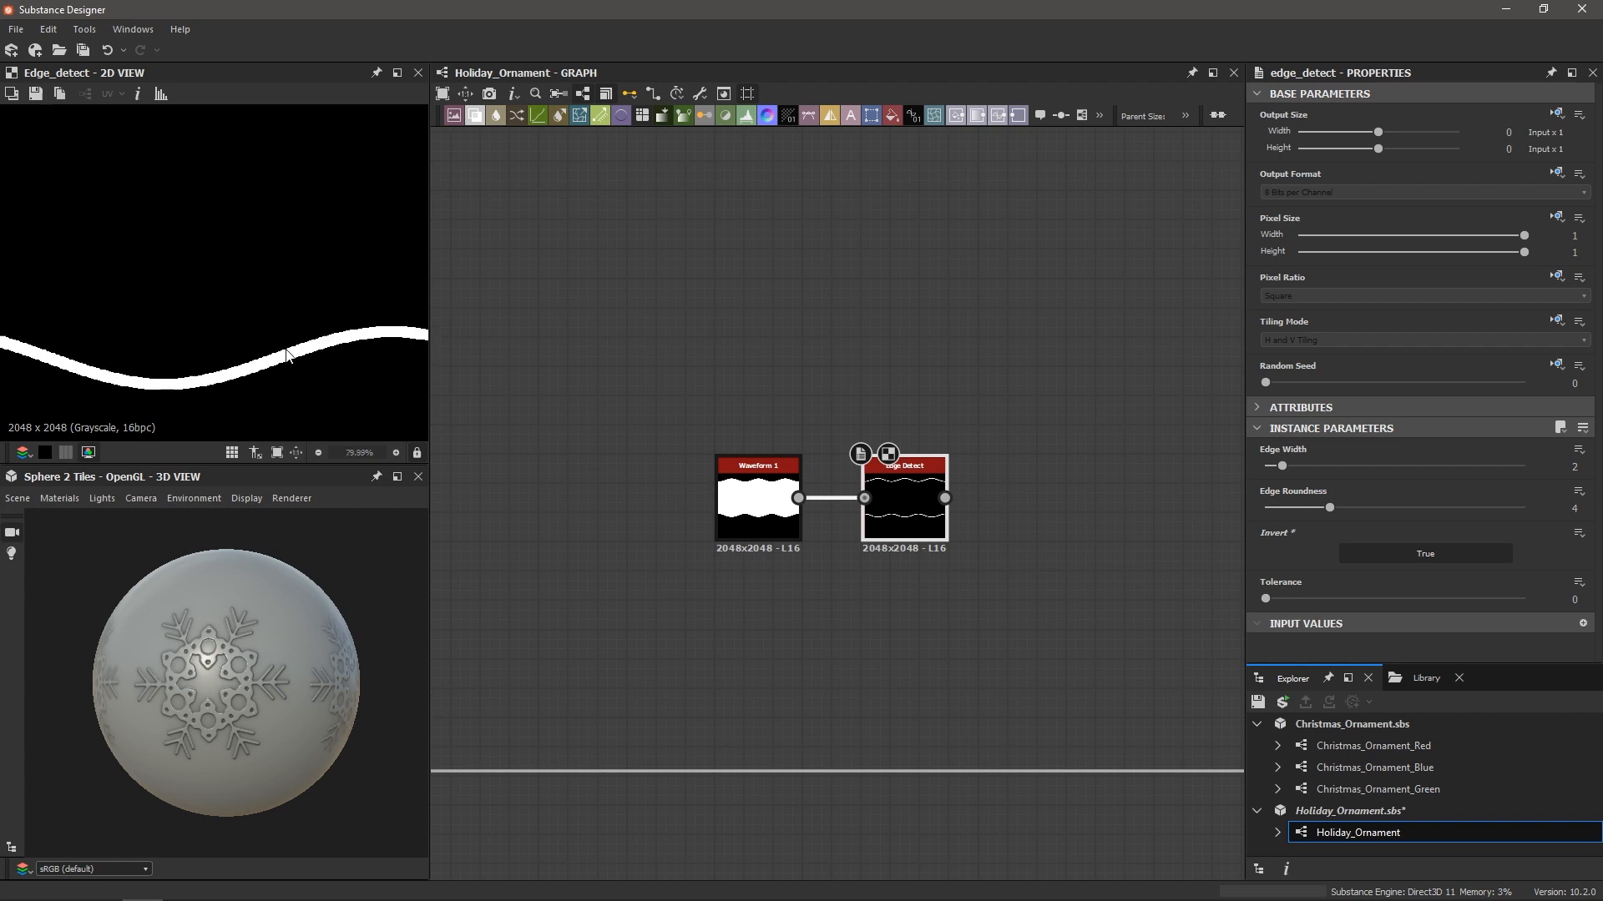
scroll(310, 353, up, 2)
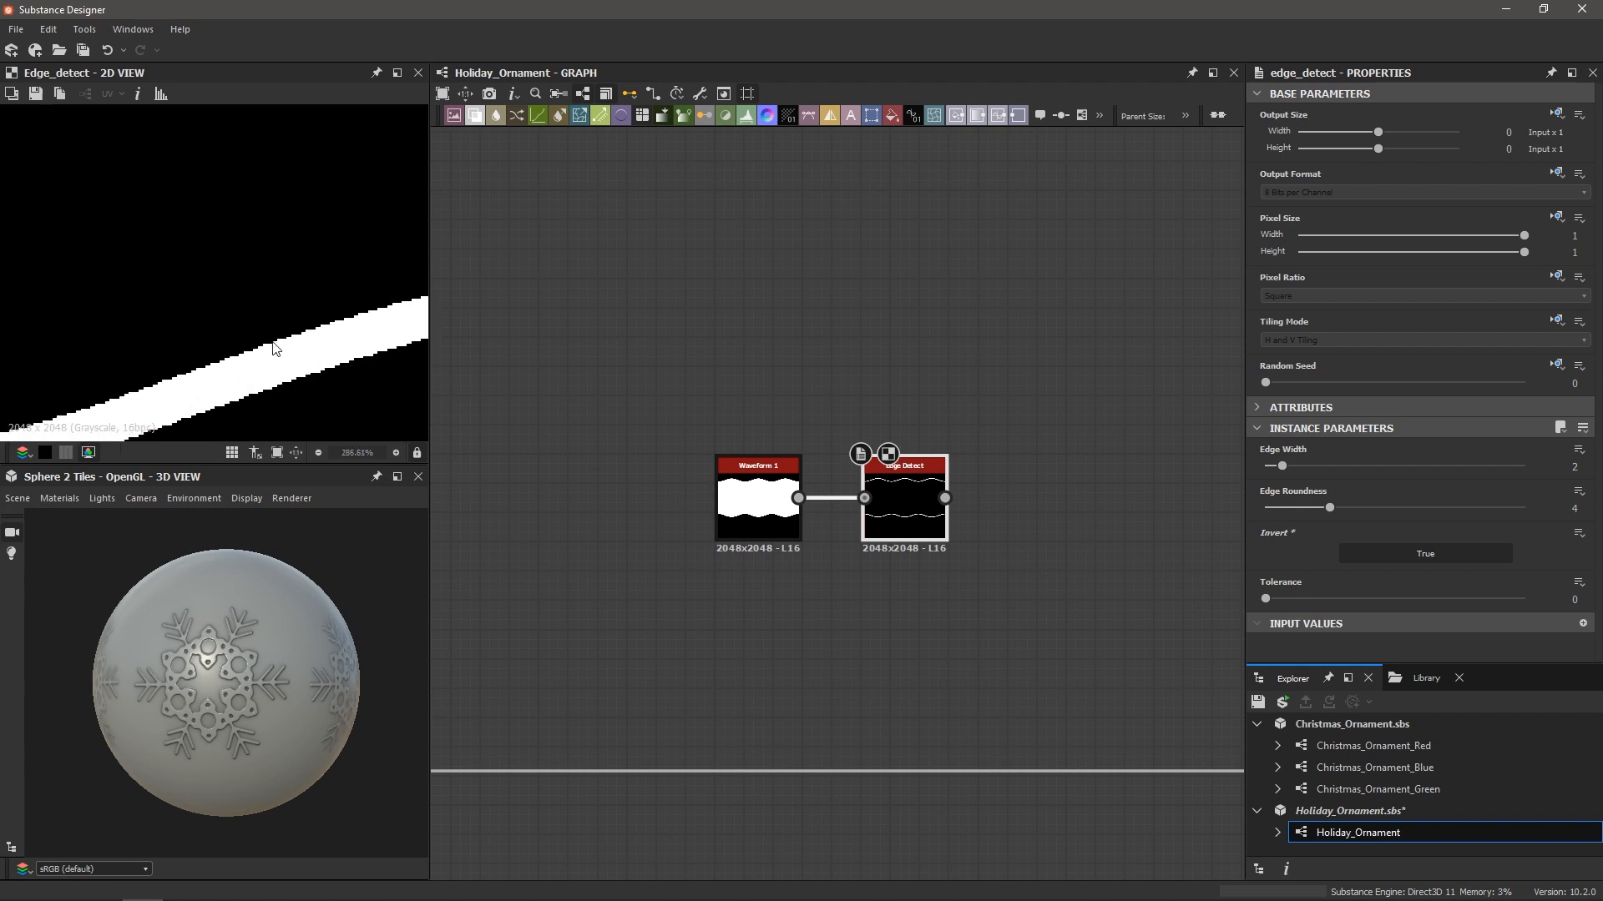
scroll(168, 381, down, 8)
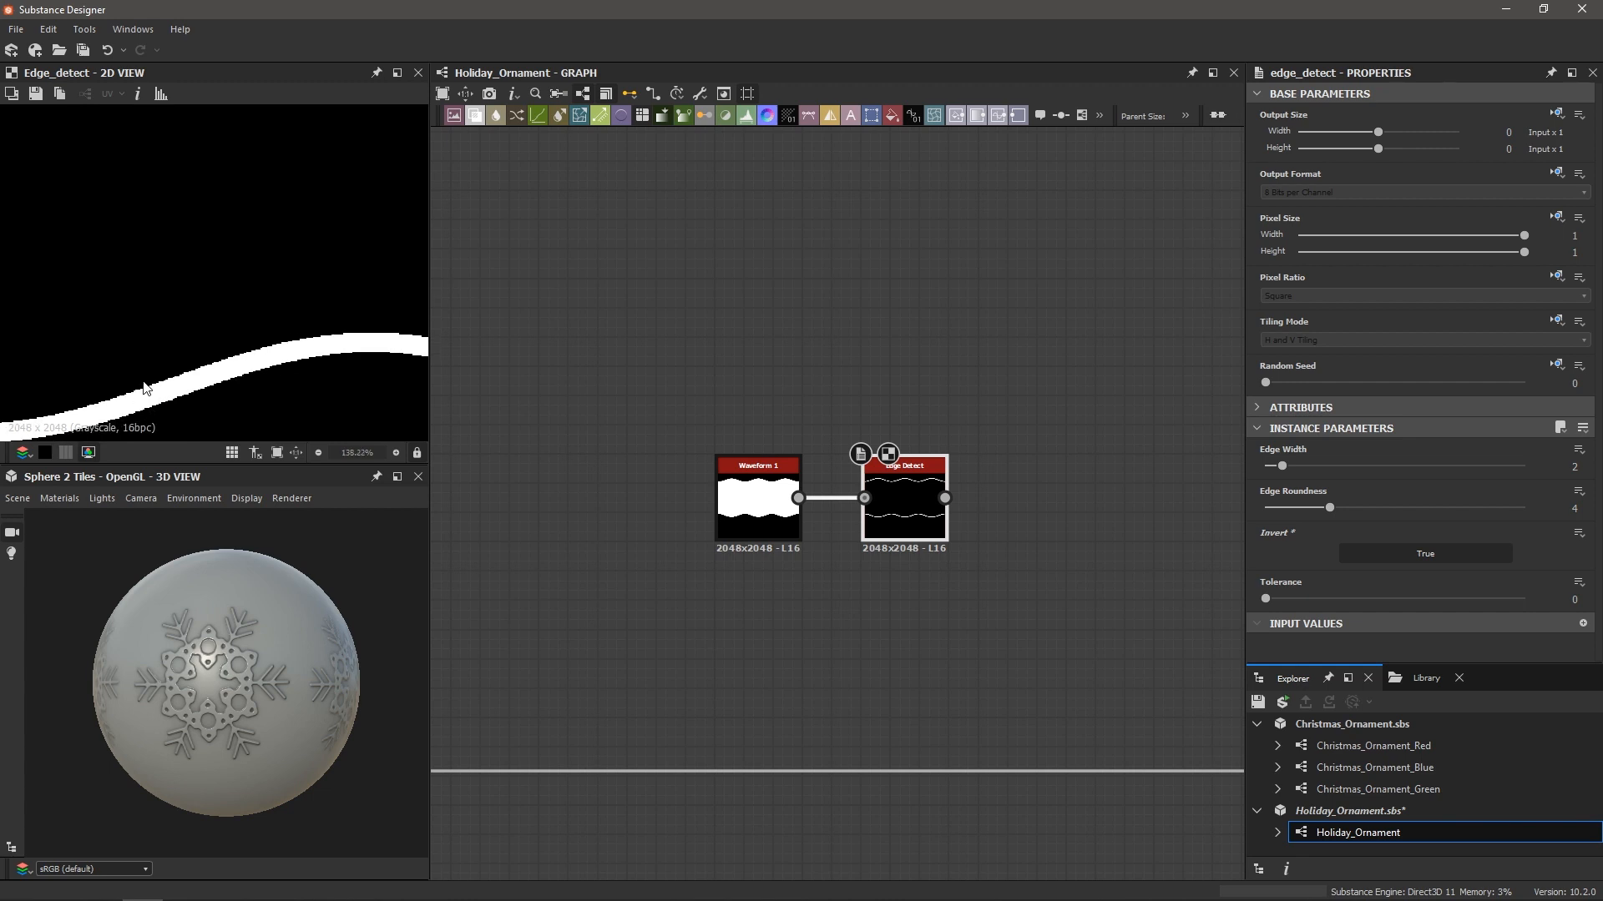
scroll(167, 379, up, 4)
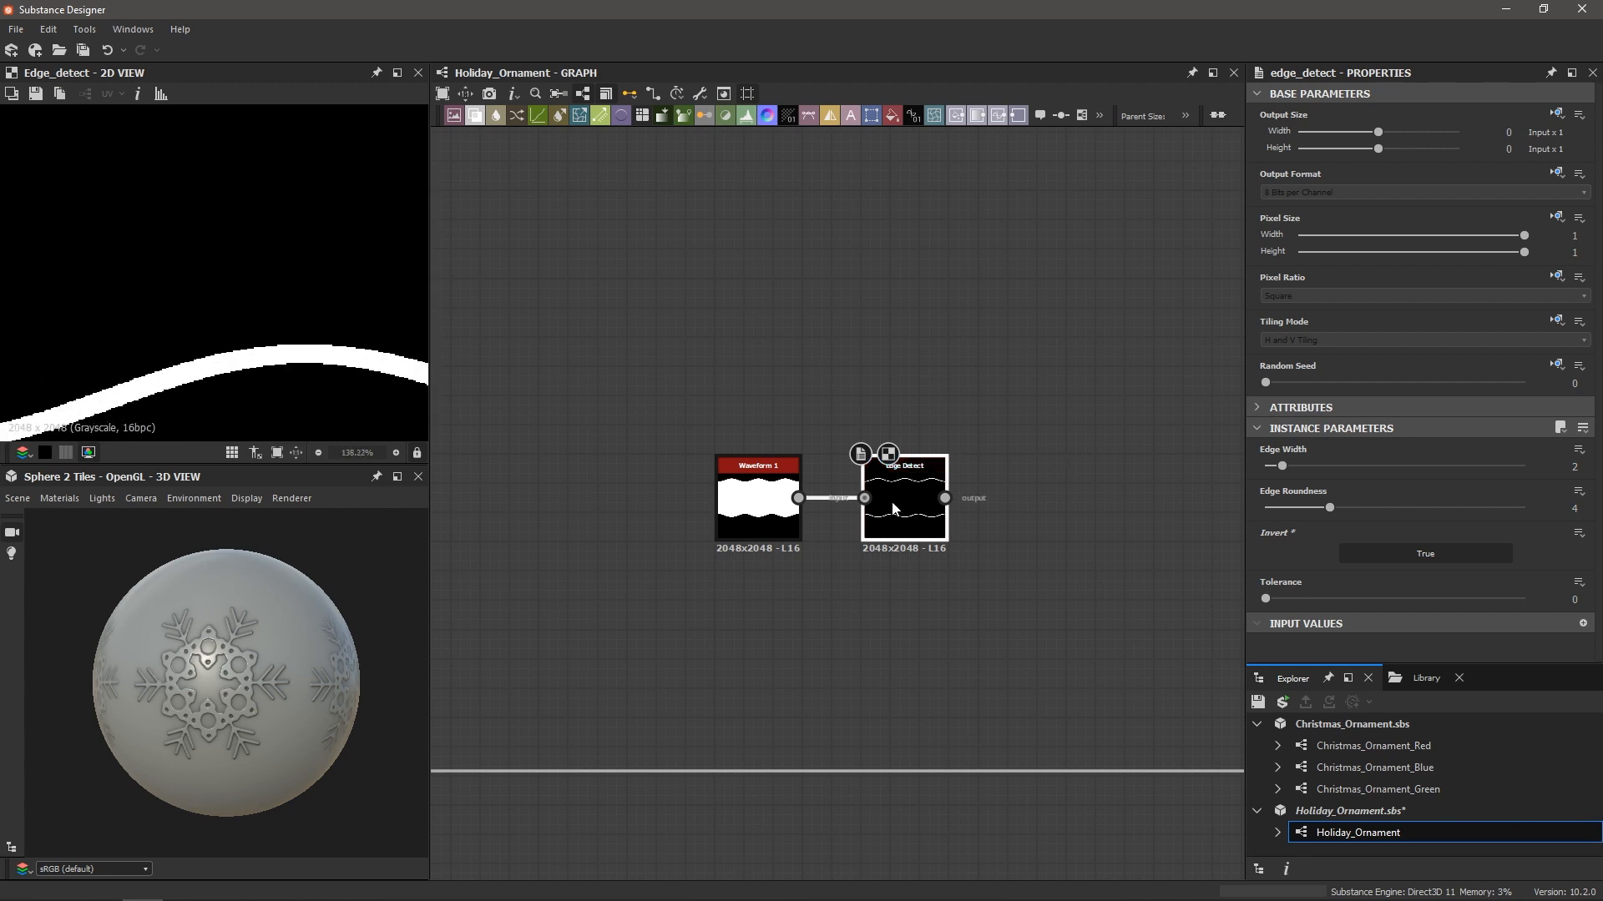
Add Blur HQ Grayscale after Edge Detect at Intensity 0.31, then zoom out the graph
key(space)
text(bl)
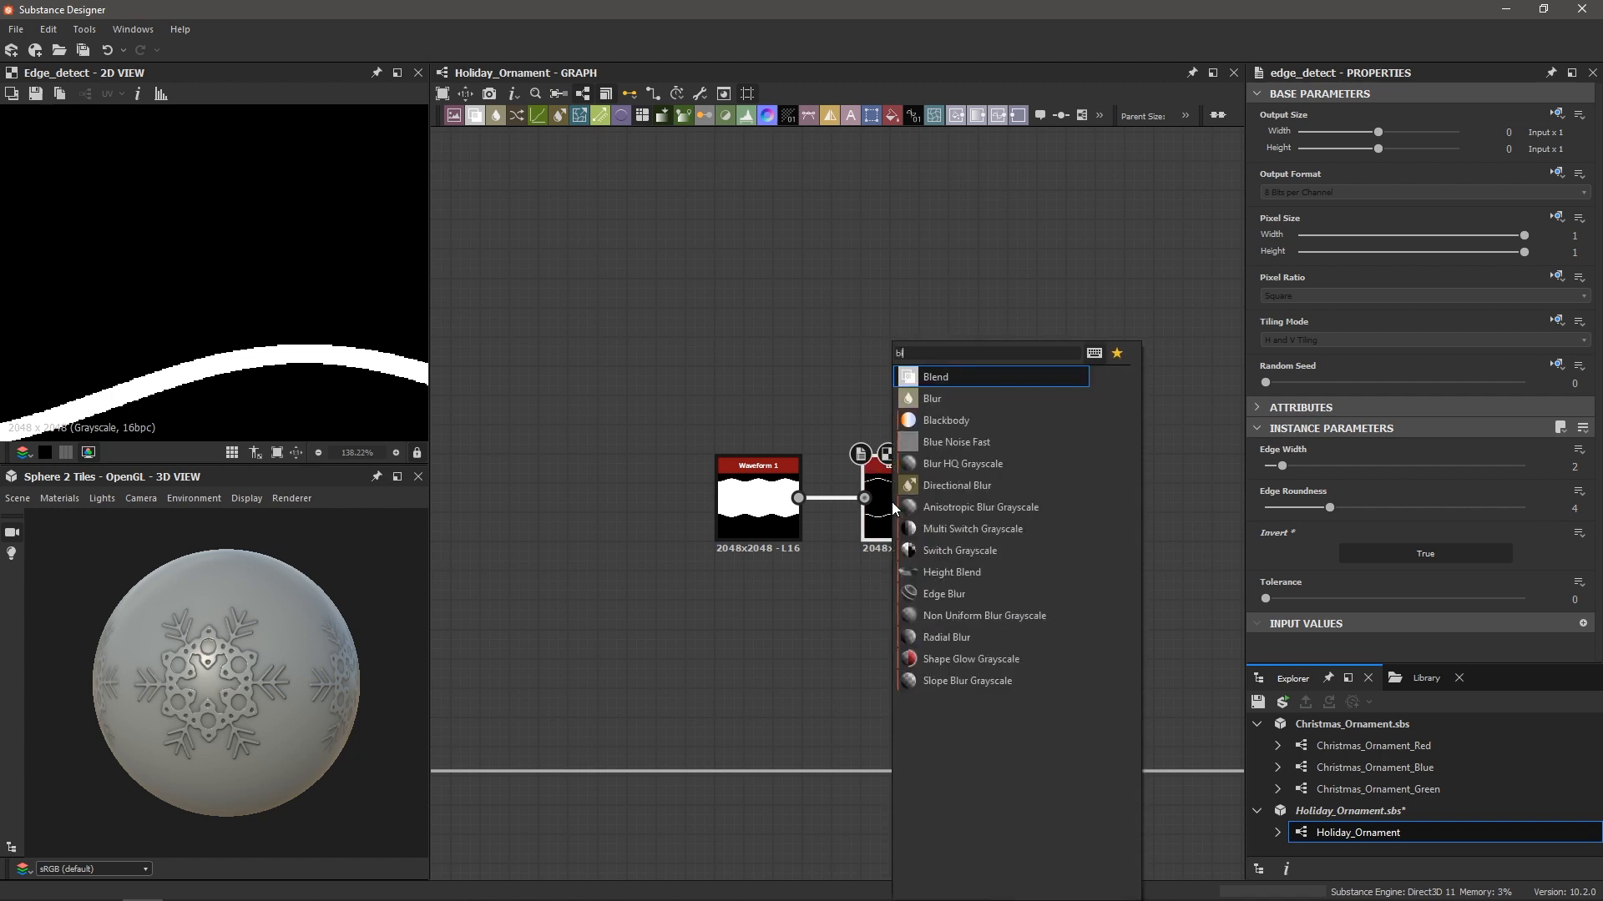
text(ur h)
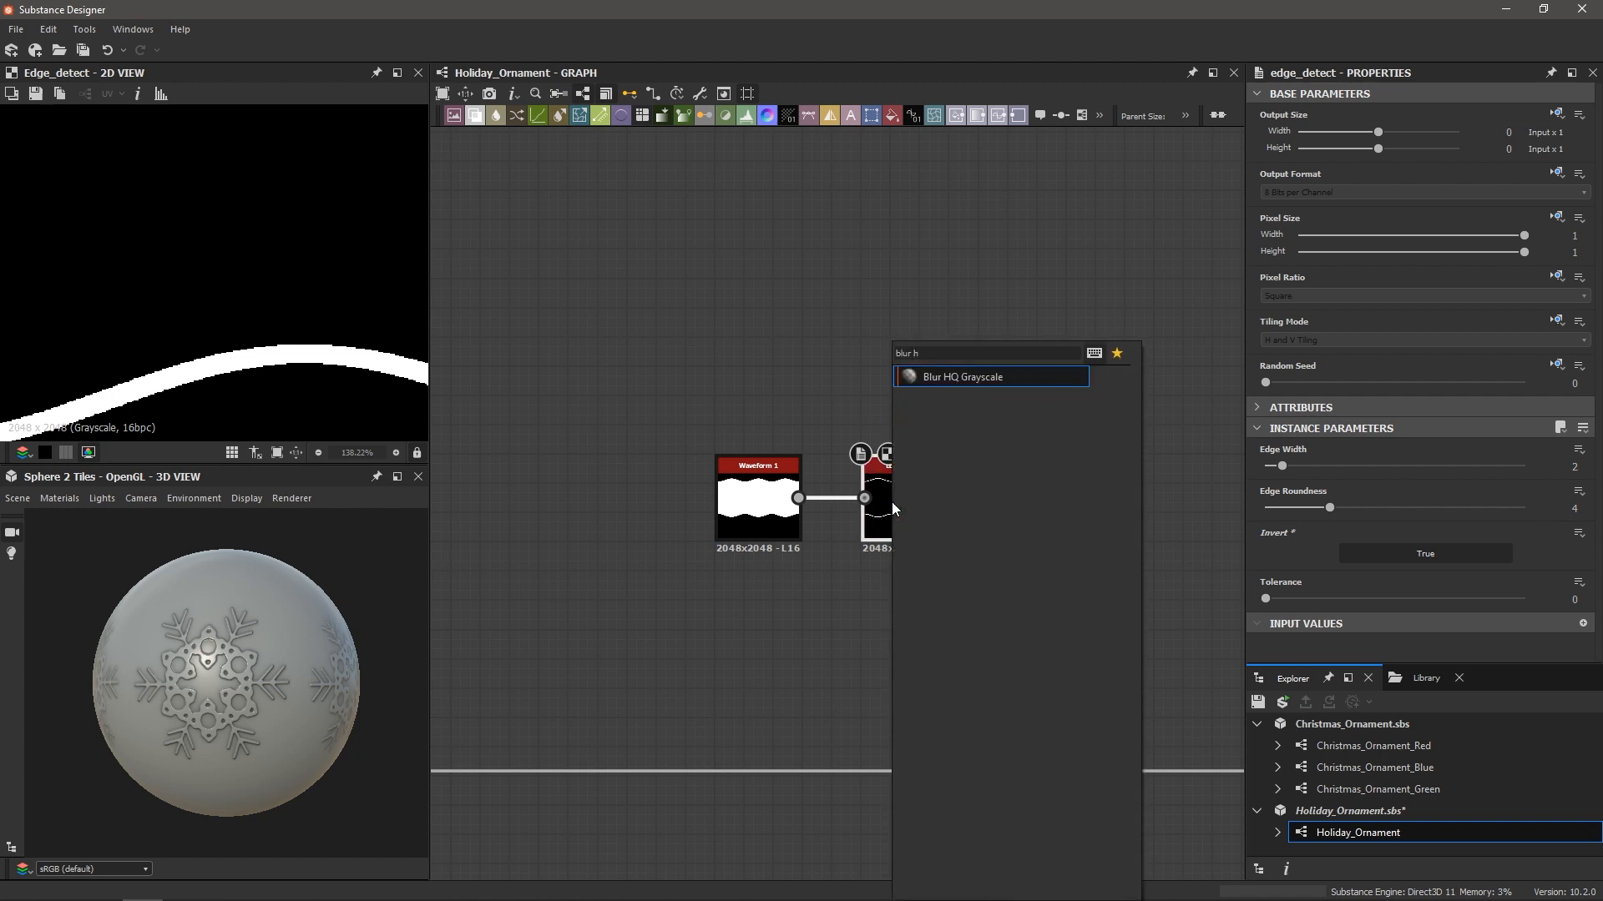
key(Return)
drag(1429, 465, 1270, 474)
scroll(234, 334, down, 10)
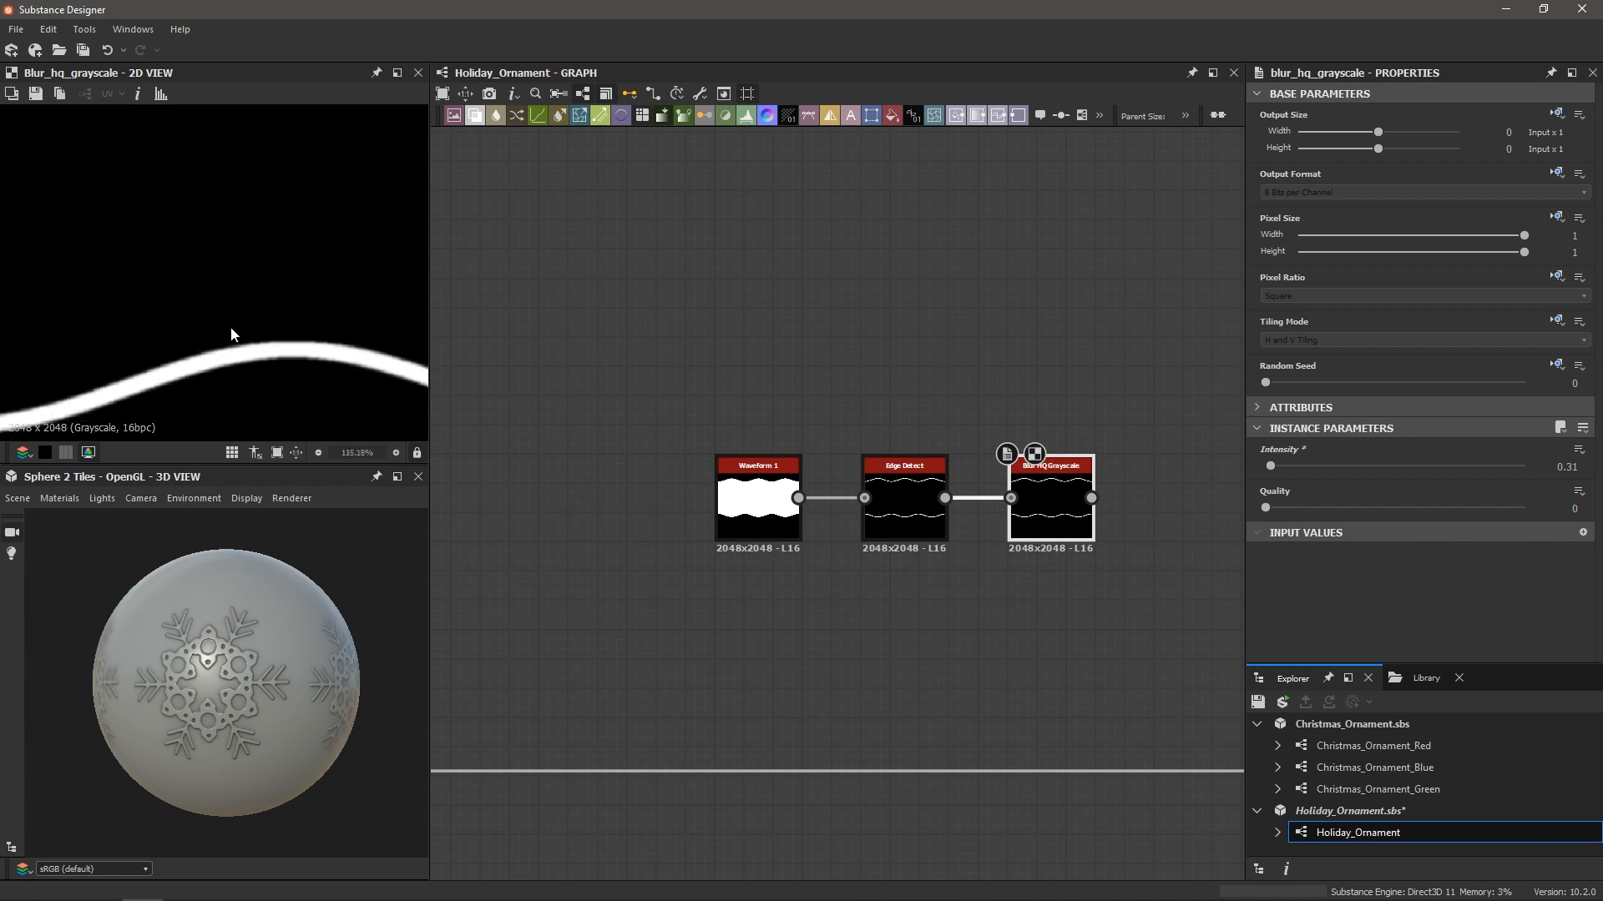
scroll(235, 335, up, 9)
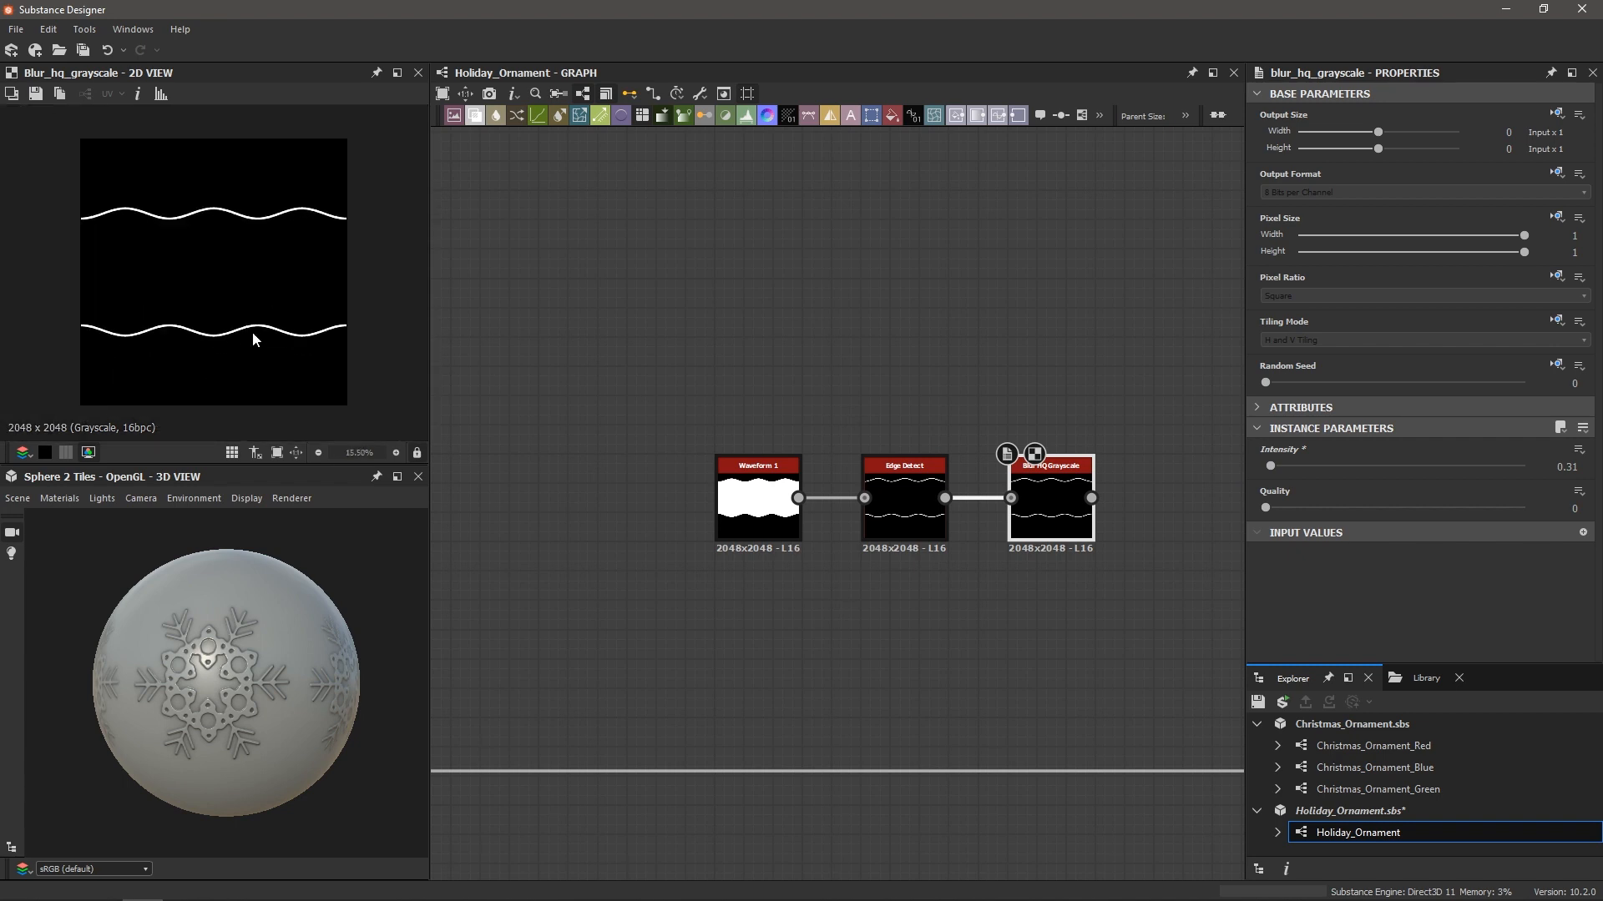
scroll(284, 367, down, 2)
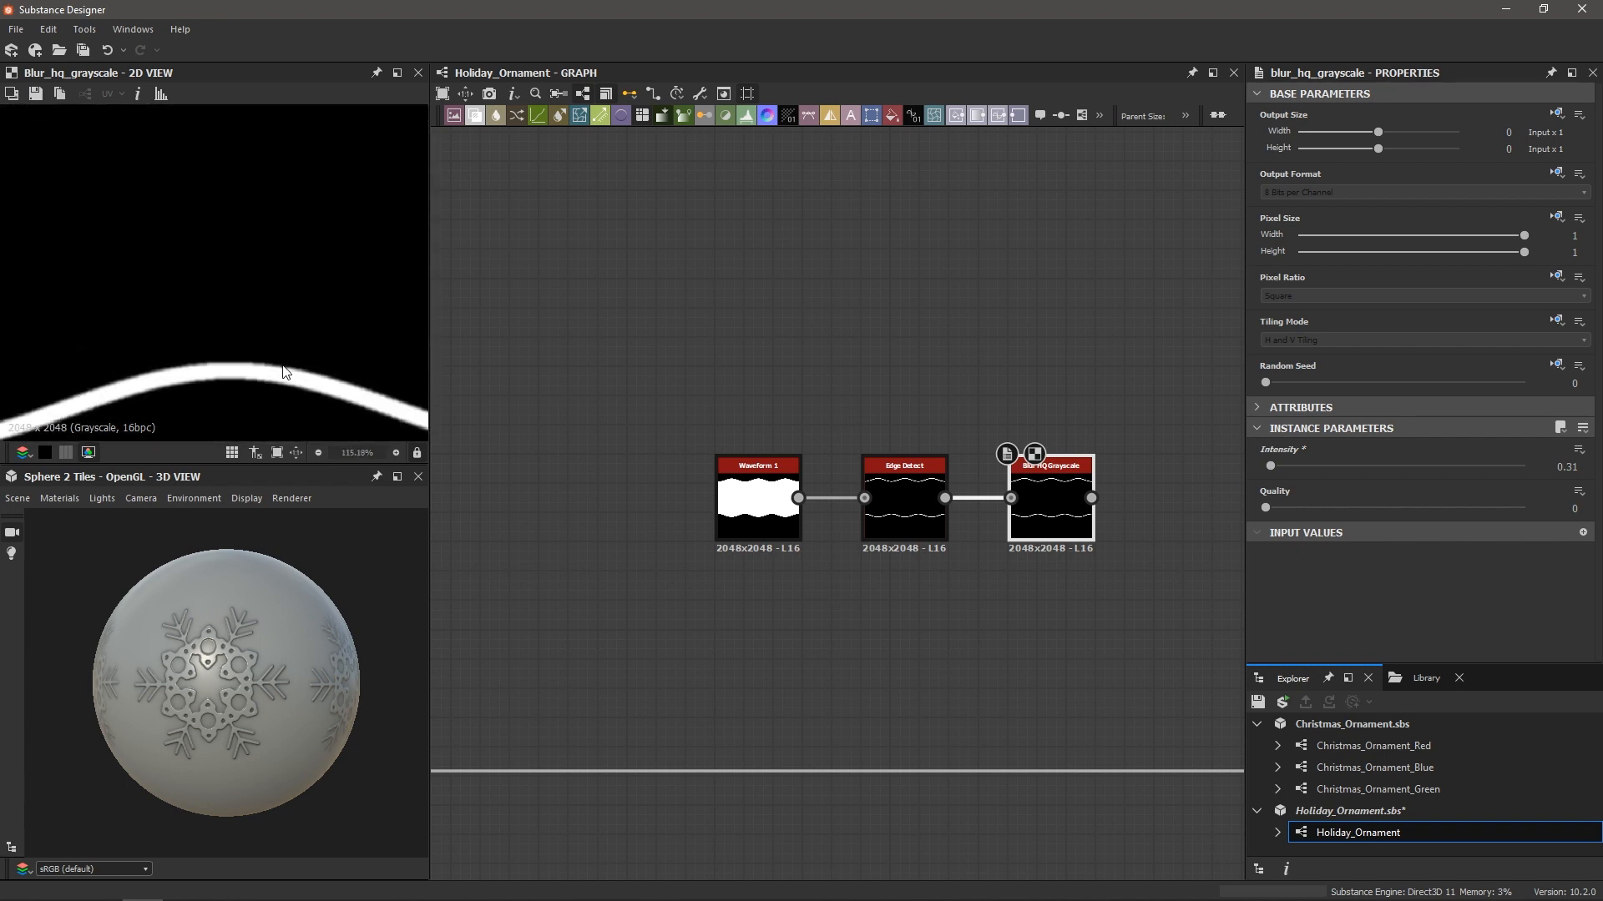
scroll(292, 372, down, 5)
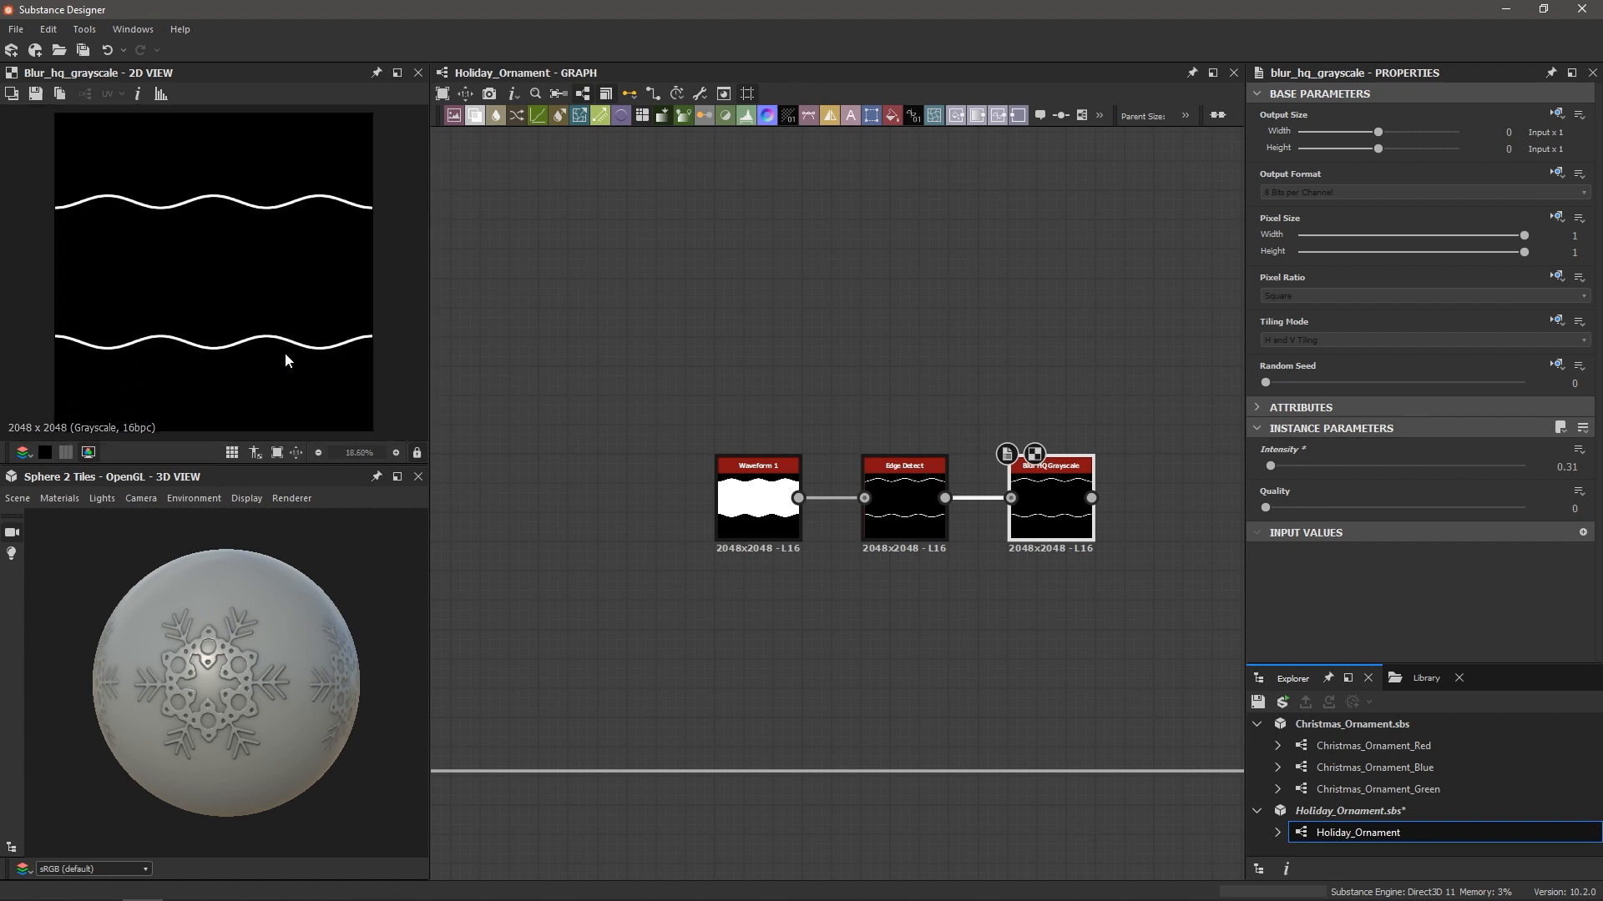
scroll(877, 660, down, 5)
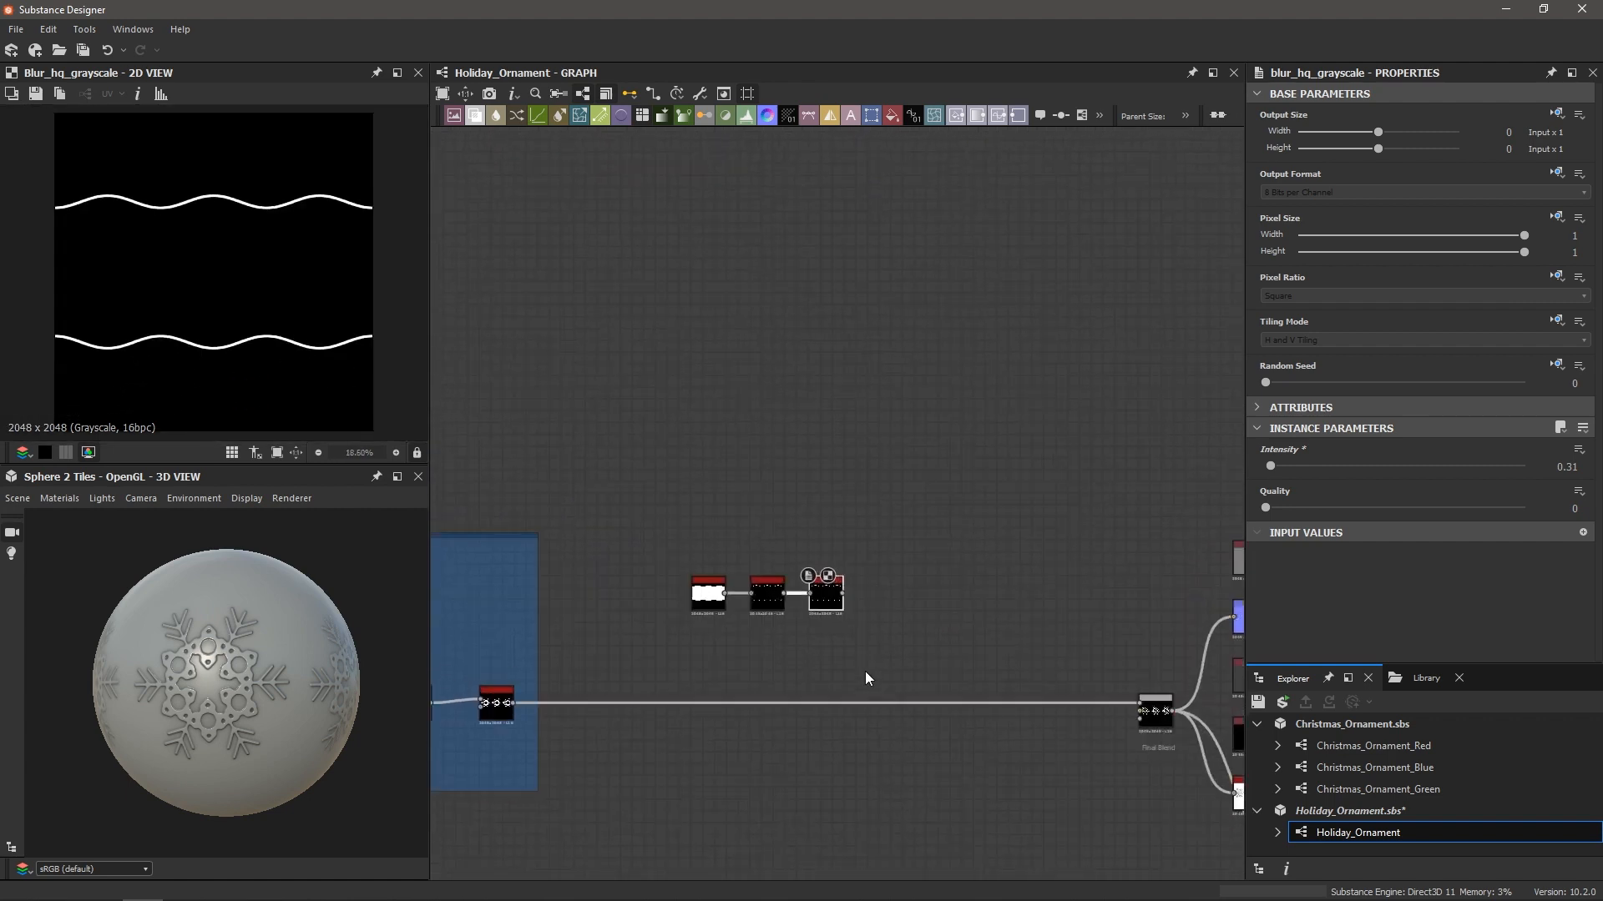
scroll(960, 688, up, 1)
scroll(952, 686, down, 1)
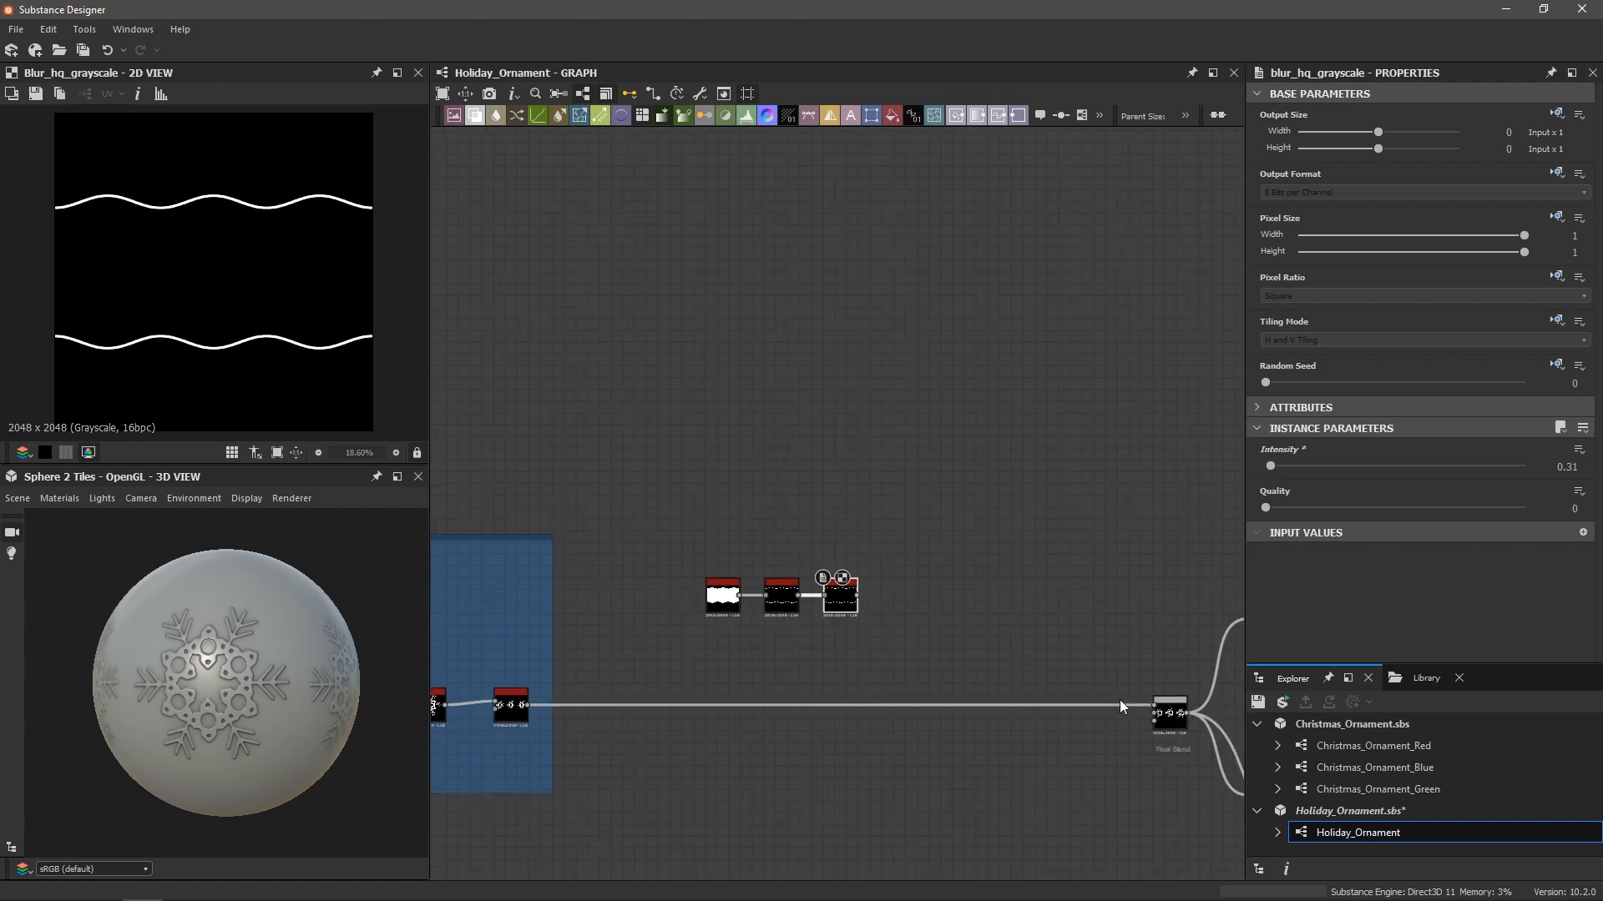
scroll(776, 698, down, 1)
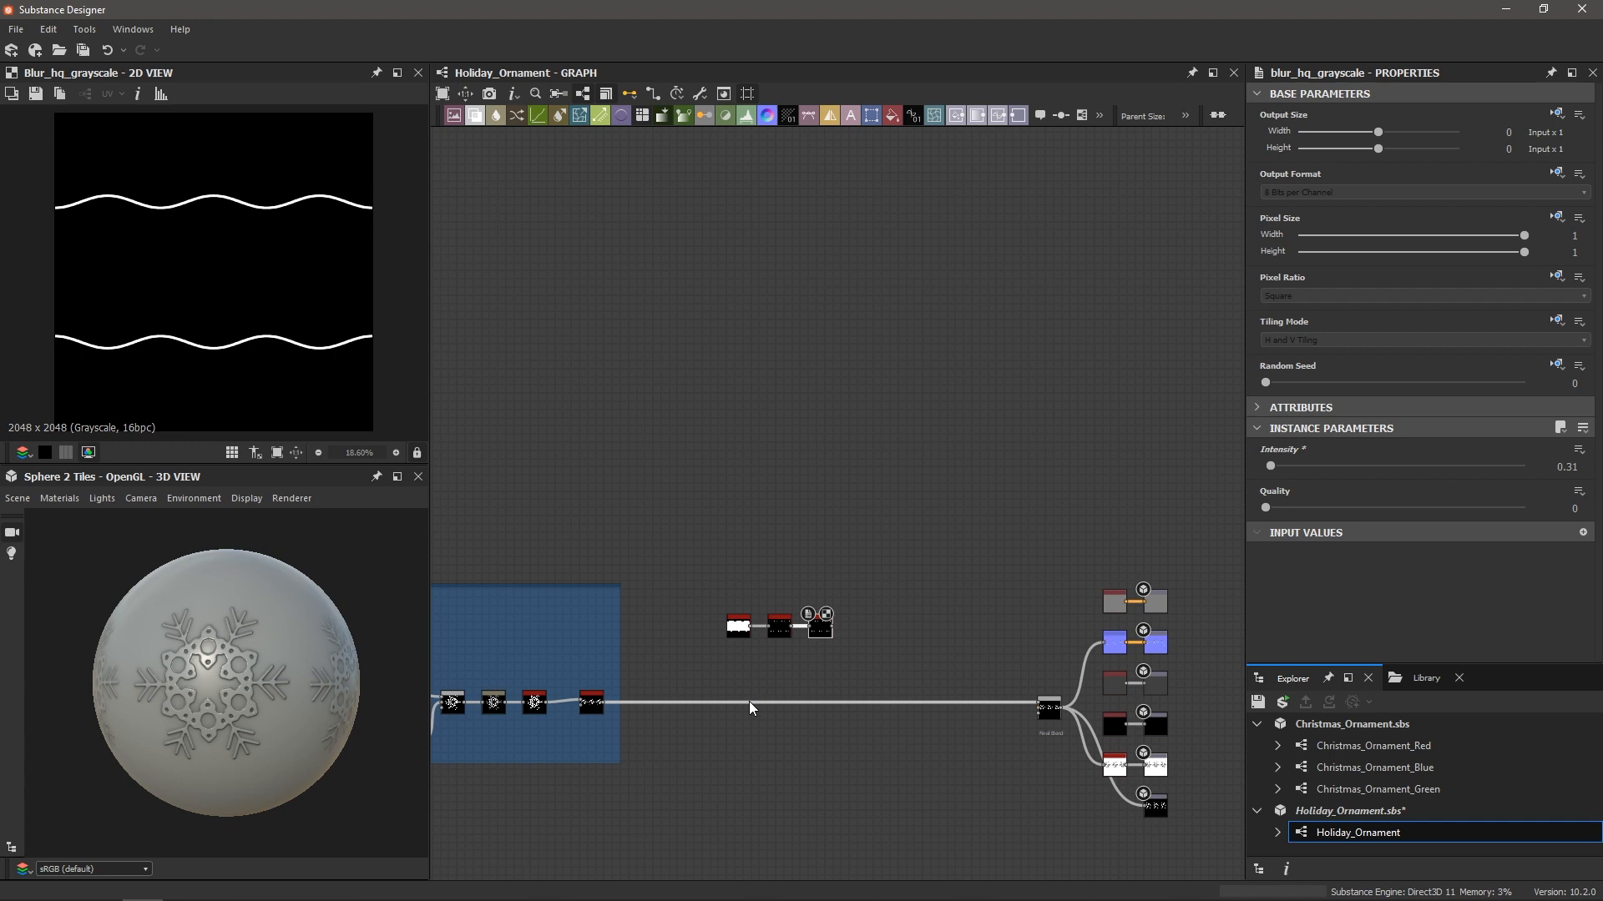
Insert a Blend node onto the main link
scroll(749, 701, up, 3)
scroll(763, 711, down, 2)
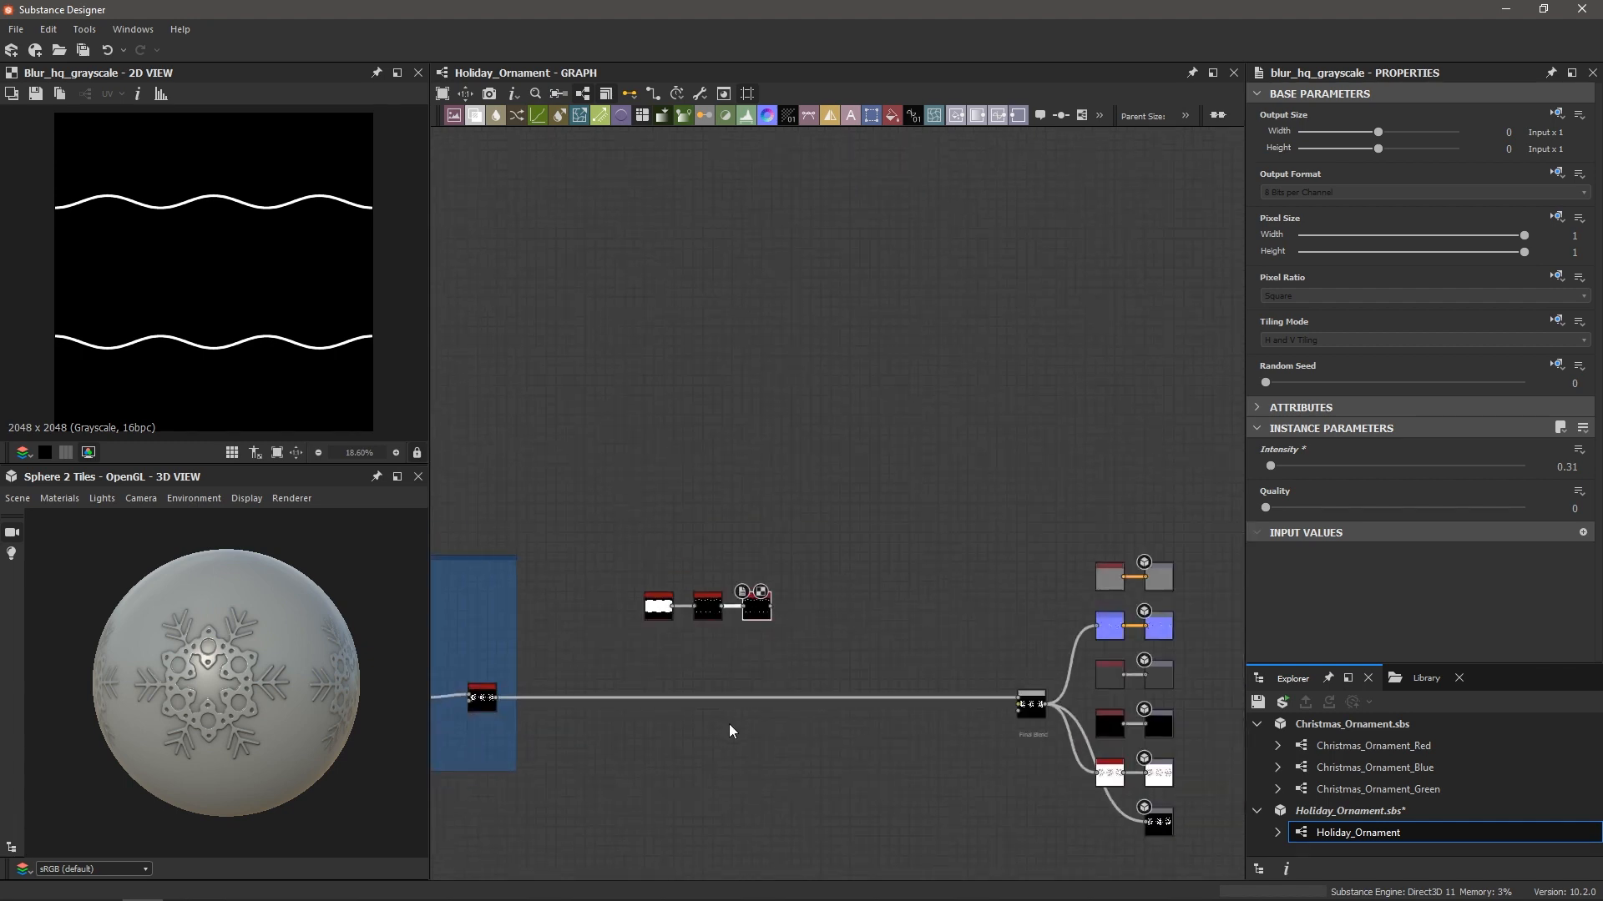
middle_drag(579, 702, 694, 702)
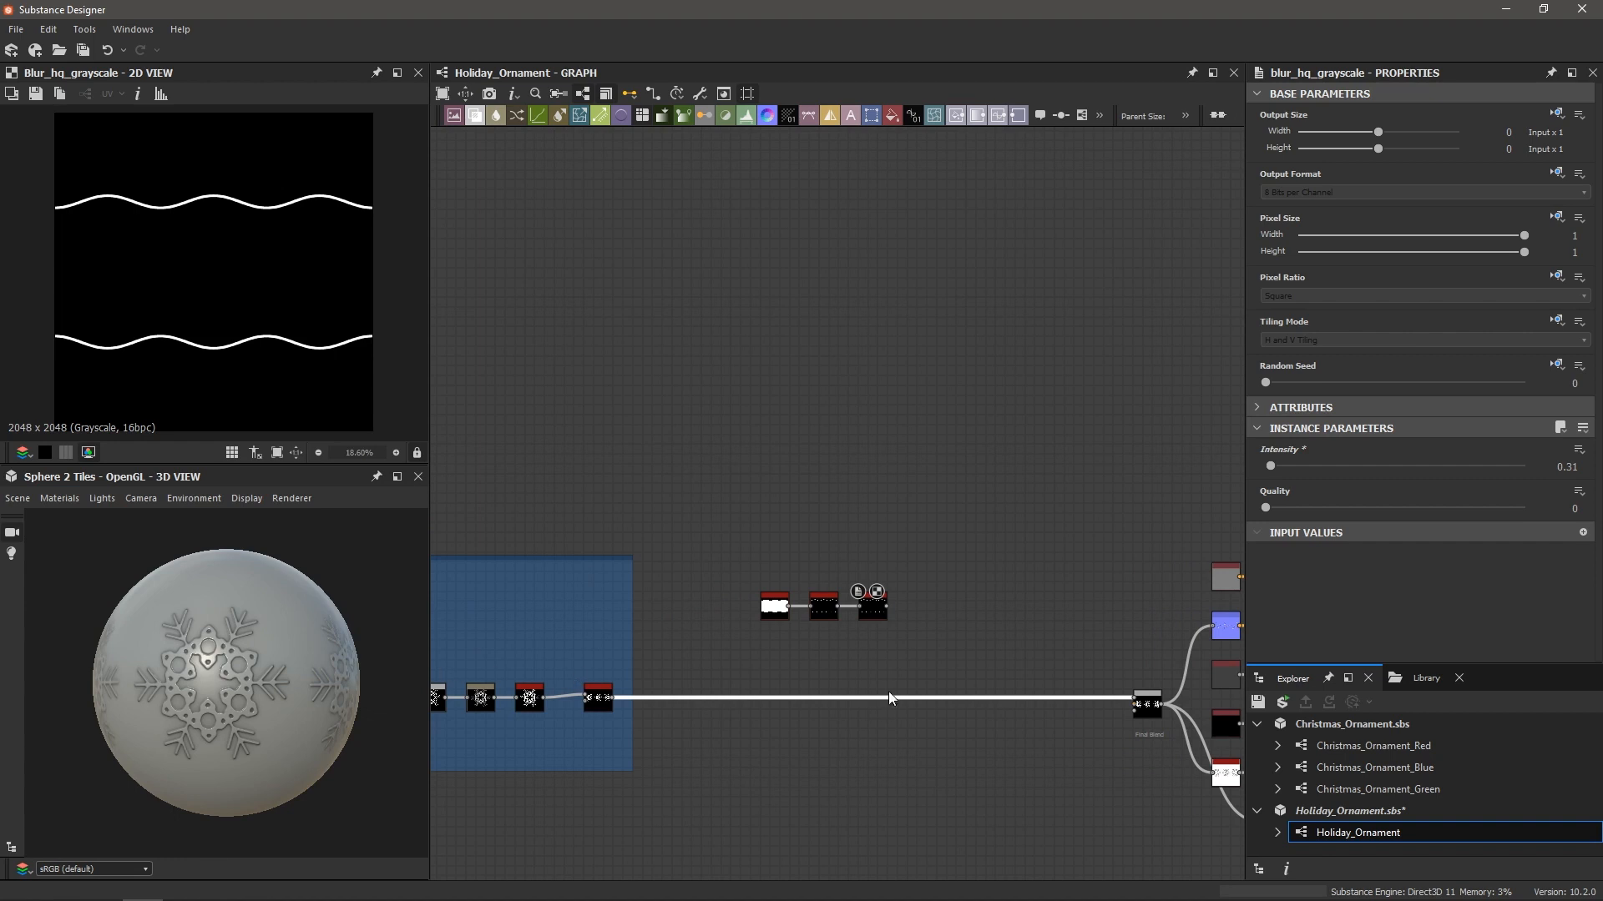
key(space)
text(blend)
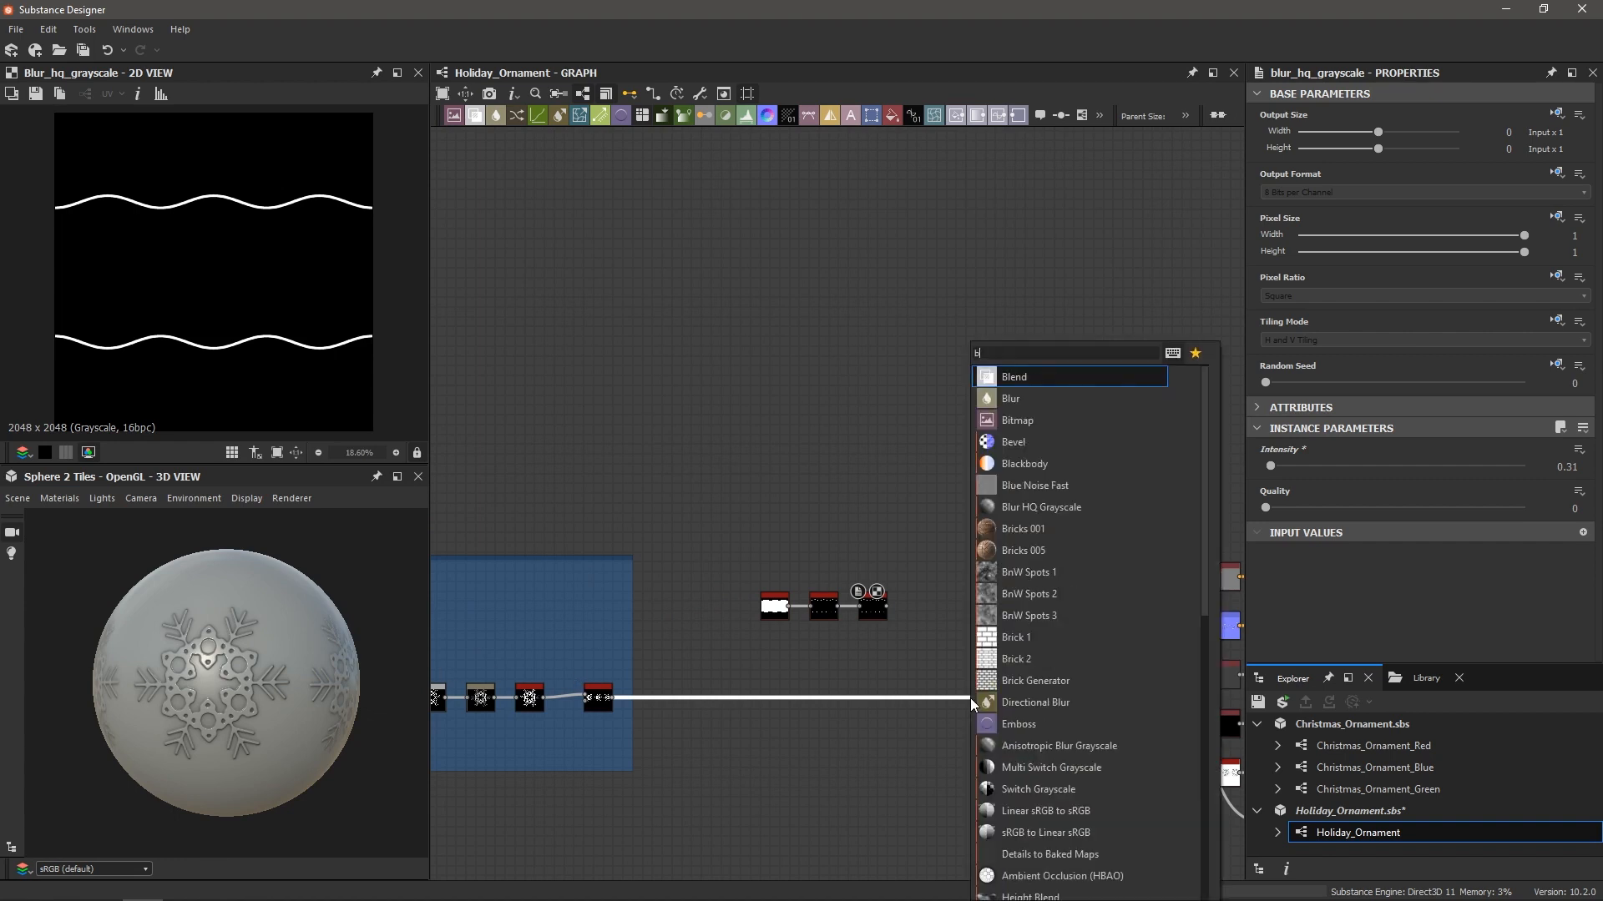
key(Return)
Move the Waveform, Edge Detect and Blur HQ Grayscale nodes to the left of the new Blend
scroll(945, 697, up, 3)
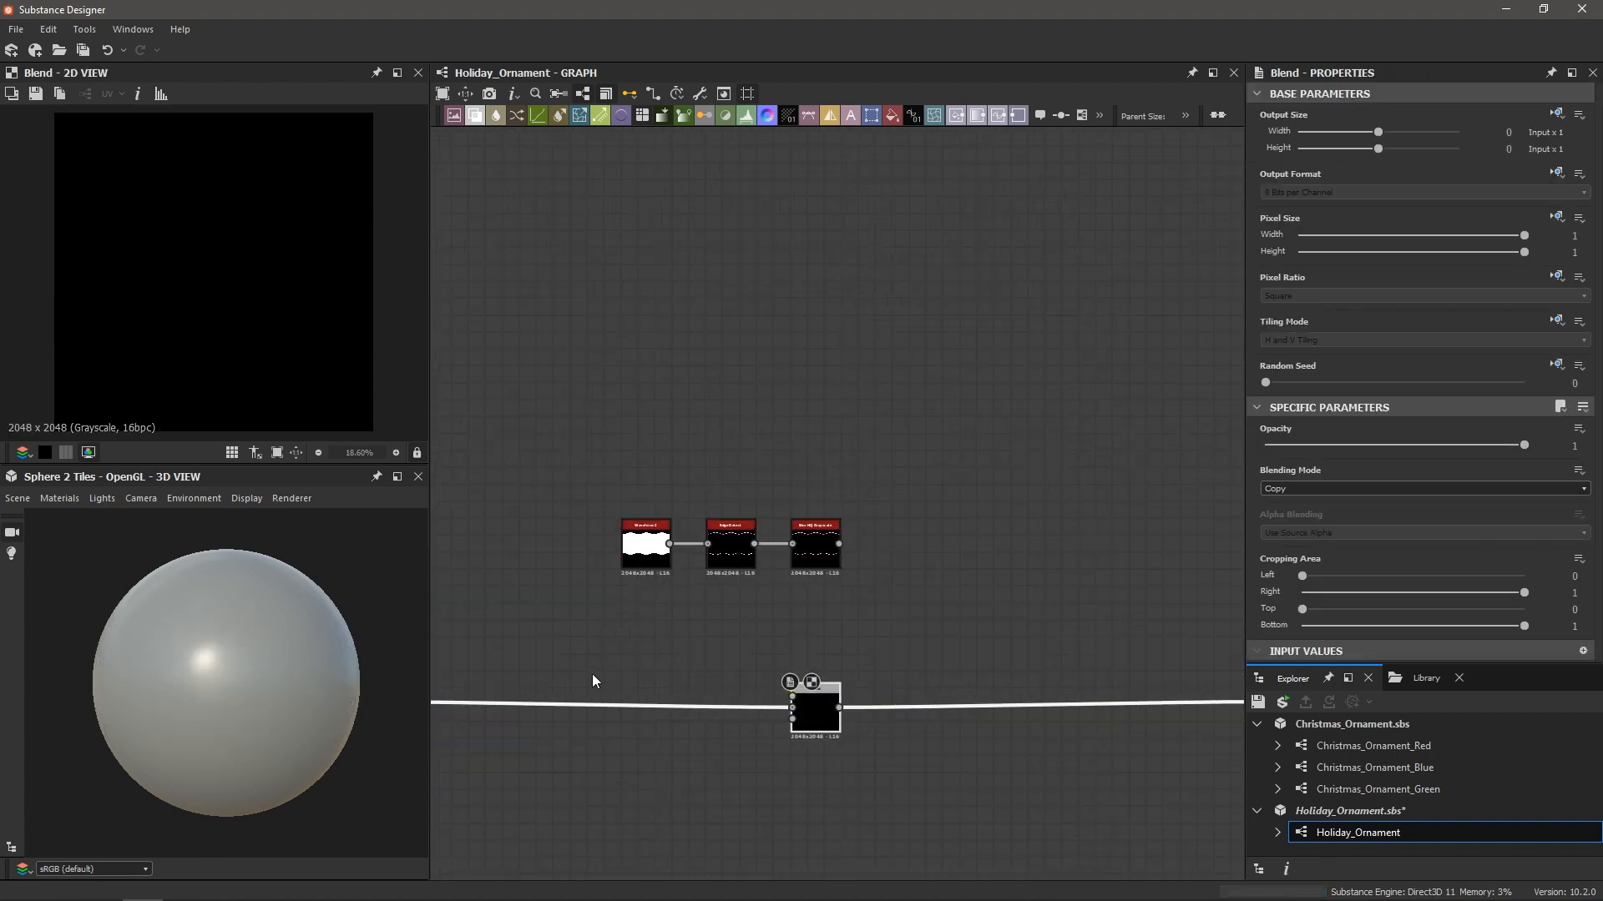
scroll(595, 680, down, 2)
middle_drag(579, 665, 789, 650)
scroll(803, 675, up, 3)
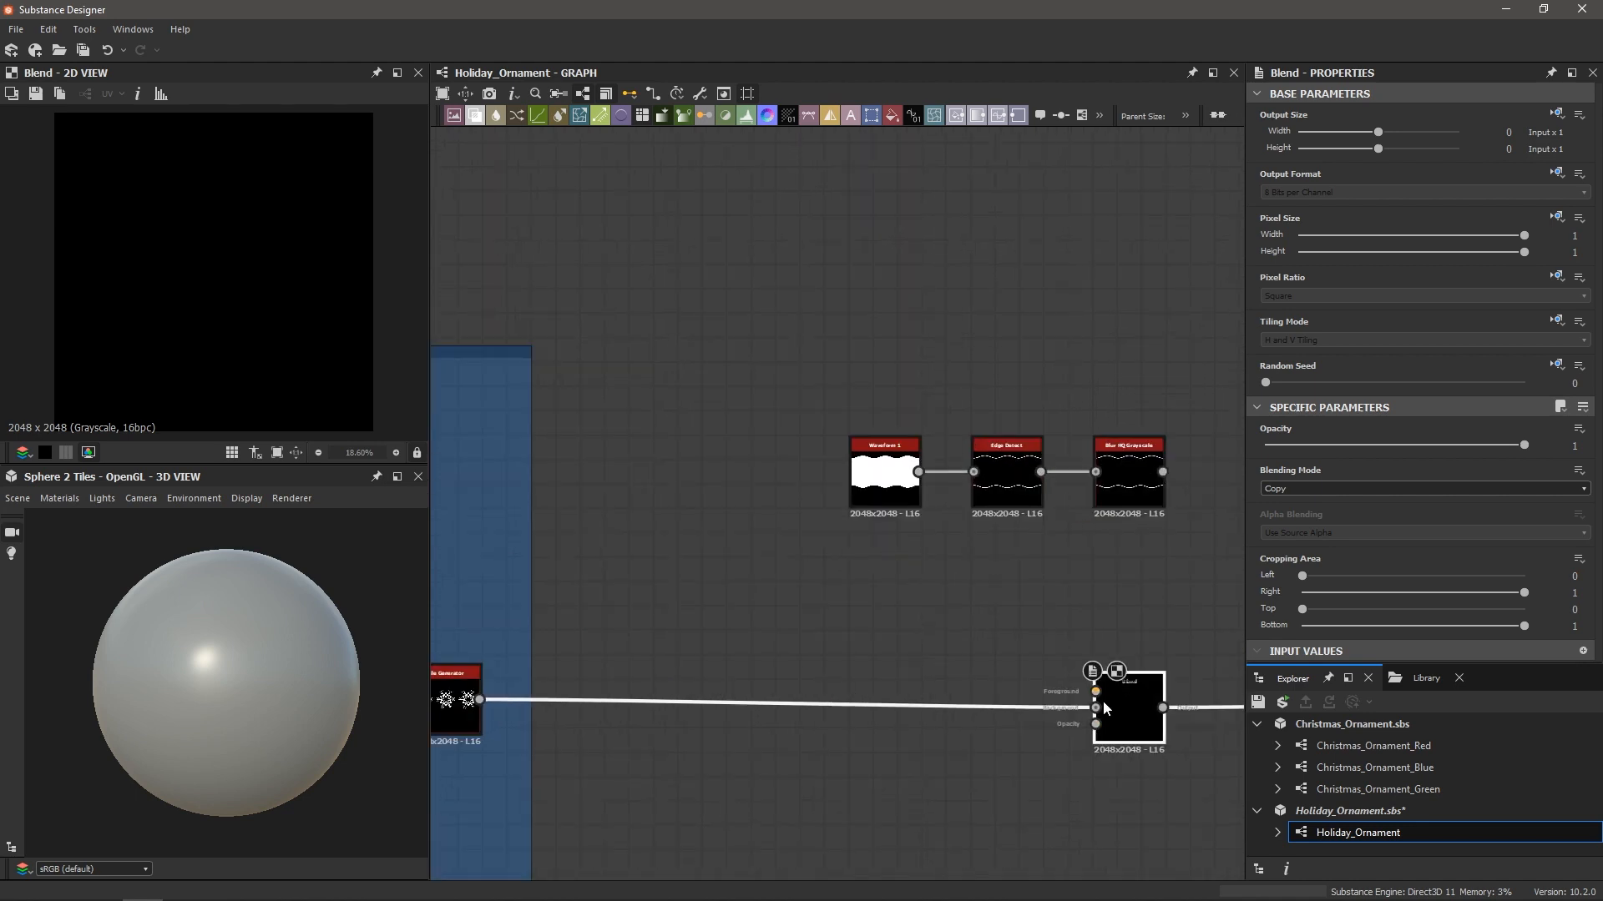
middle_drag(1037, 645, 975, 650)
mouse_move(748, 402)
mouse_down()
mouse_move(898, 518)
mouse_move(1102, 526)
mouse_move(828, 464)
mouse_move(1053, 703)
mouse_up()
Set the Blend to Add (Linear Dodge) and check the waves and snowflakes on the preview sphere
click(1289, 488)
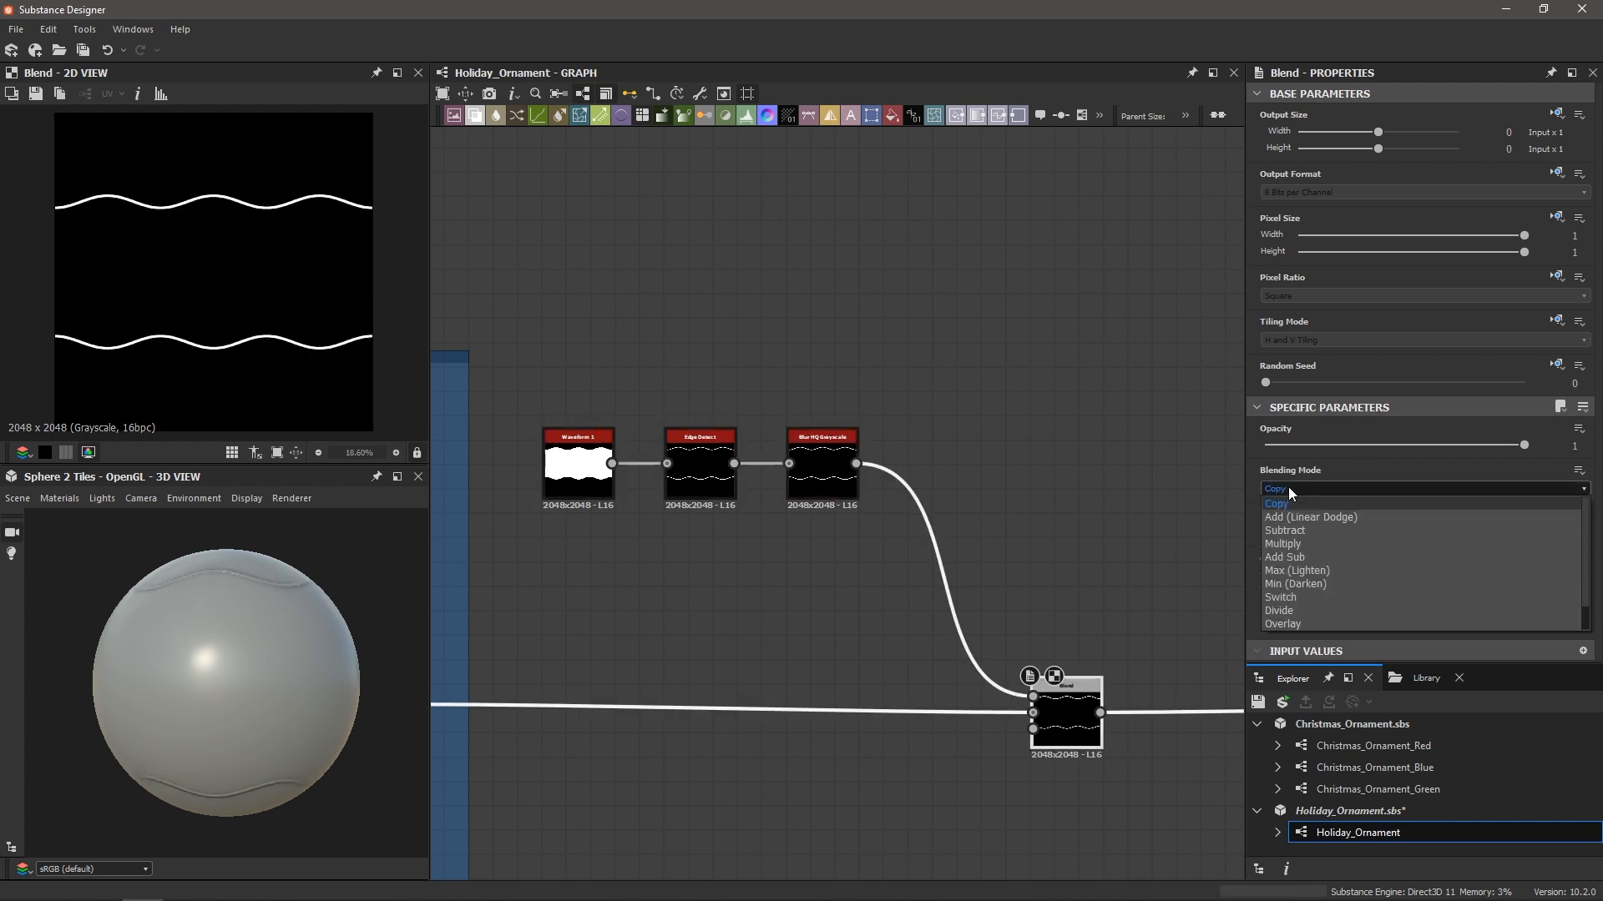
click(1294, 518)
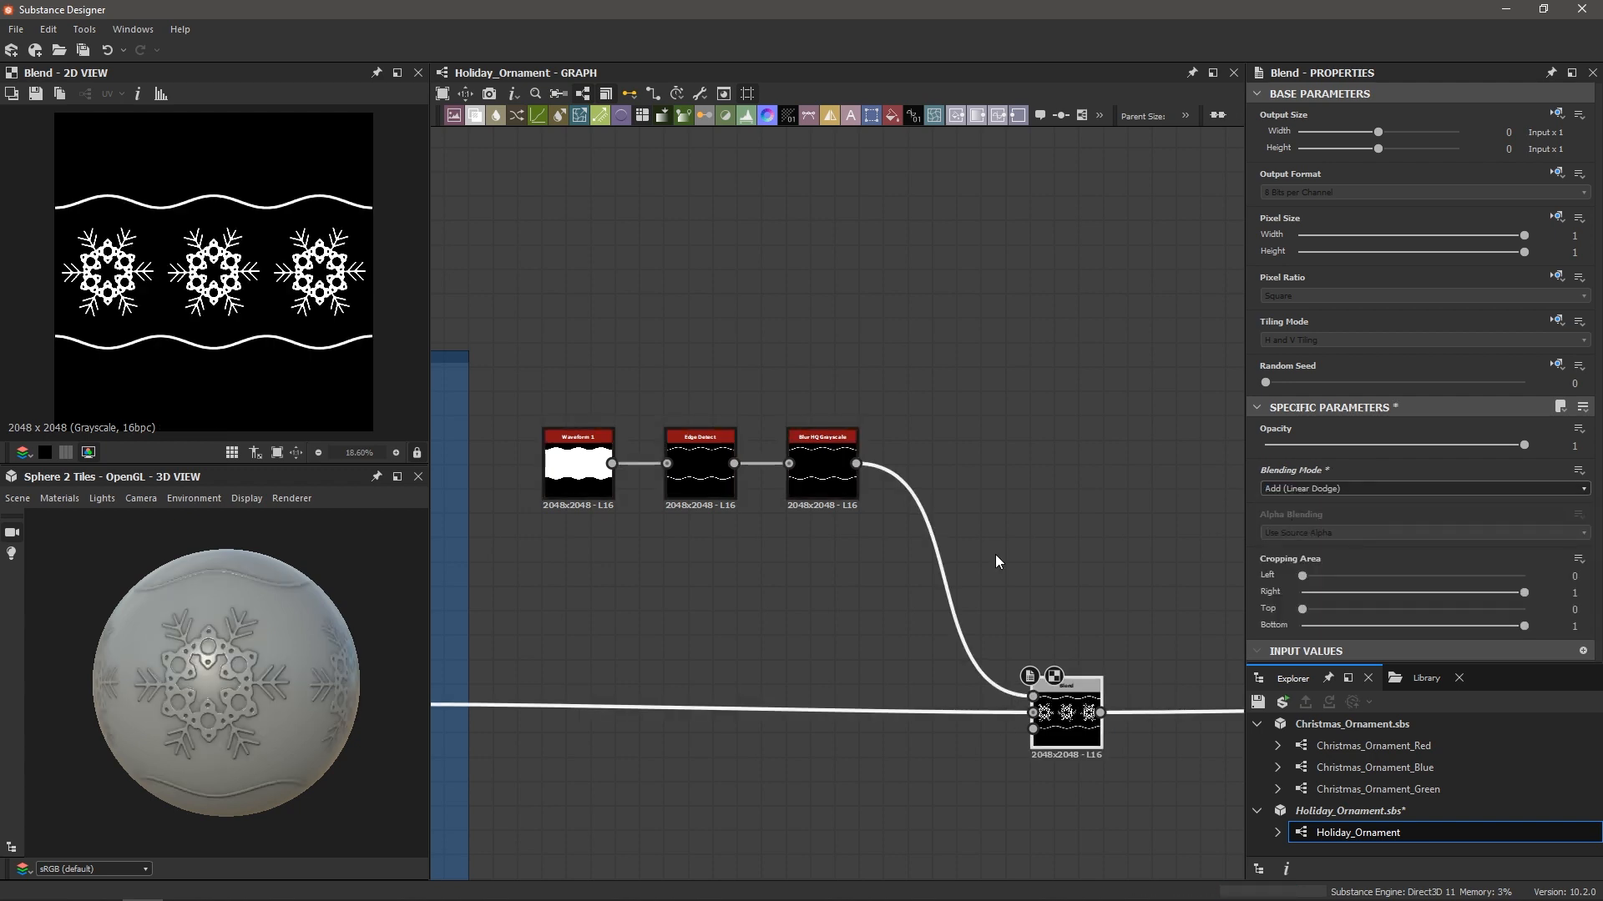
drag(243, 664, 208, 642)
scroll(192, 638, up, 3)
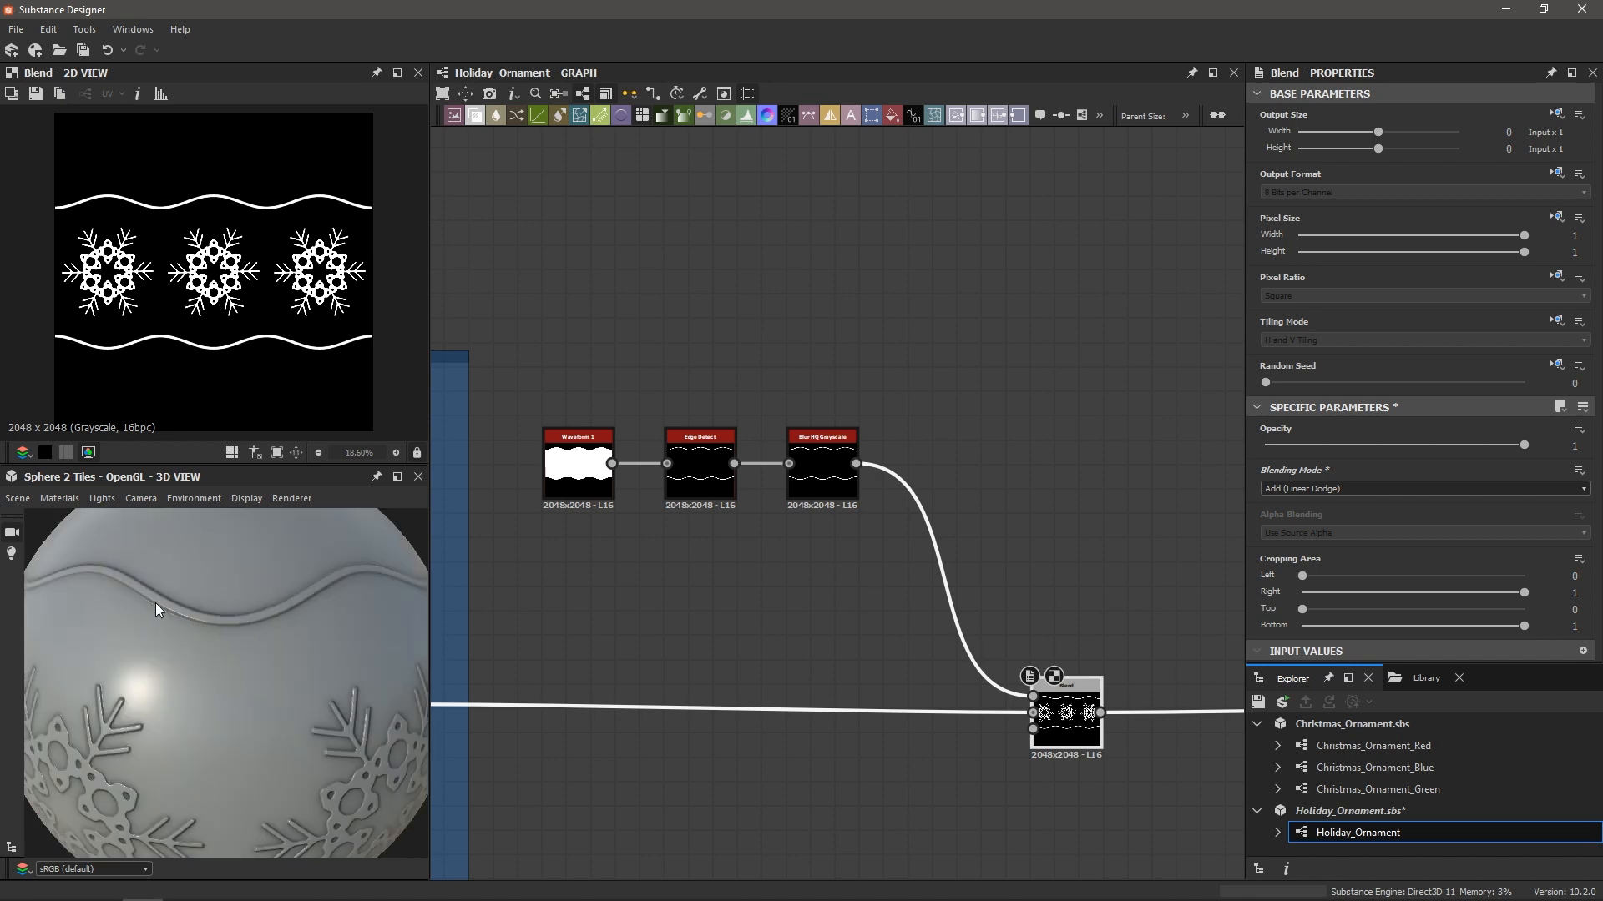
scroll(228, 636, down, 3)
drag(252, 624, 221, 684)
scroll(220, 682, down, 2)
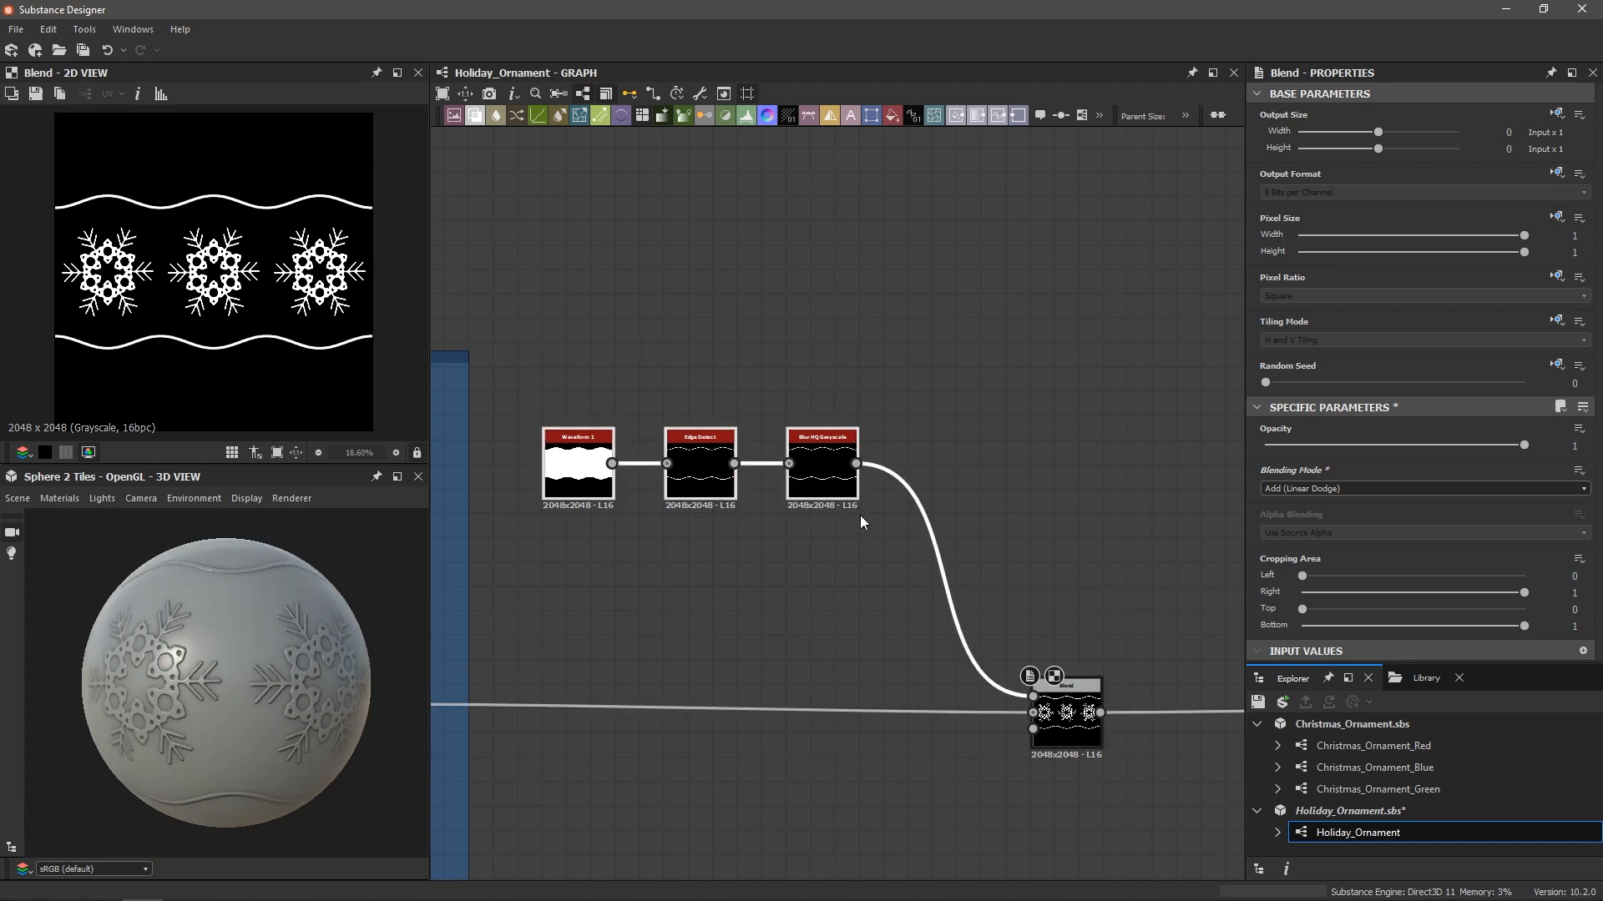
Wrap the three wavy-line nodes in a frame titled 'Wavy Lines'
key(space)
text(frame)
key(Return)
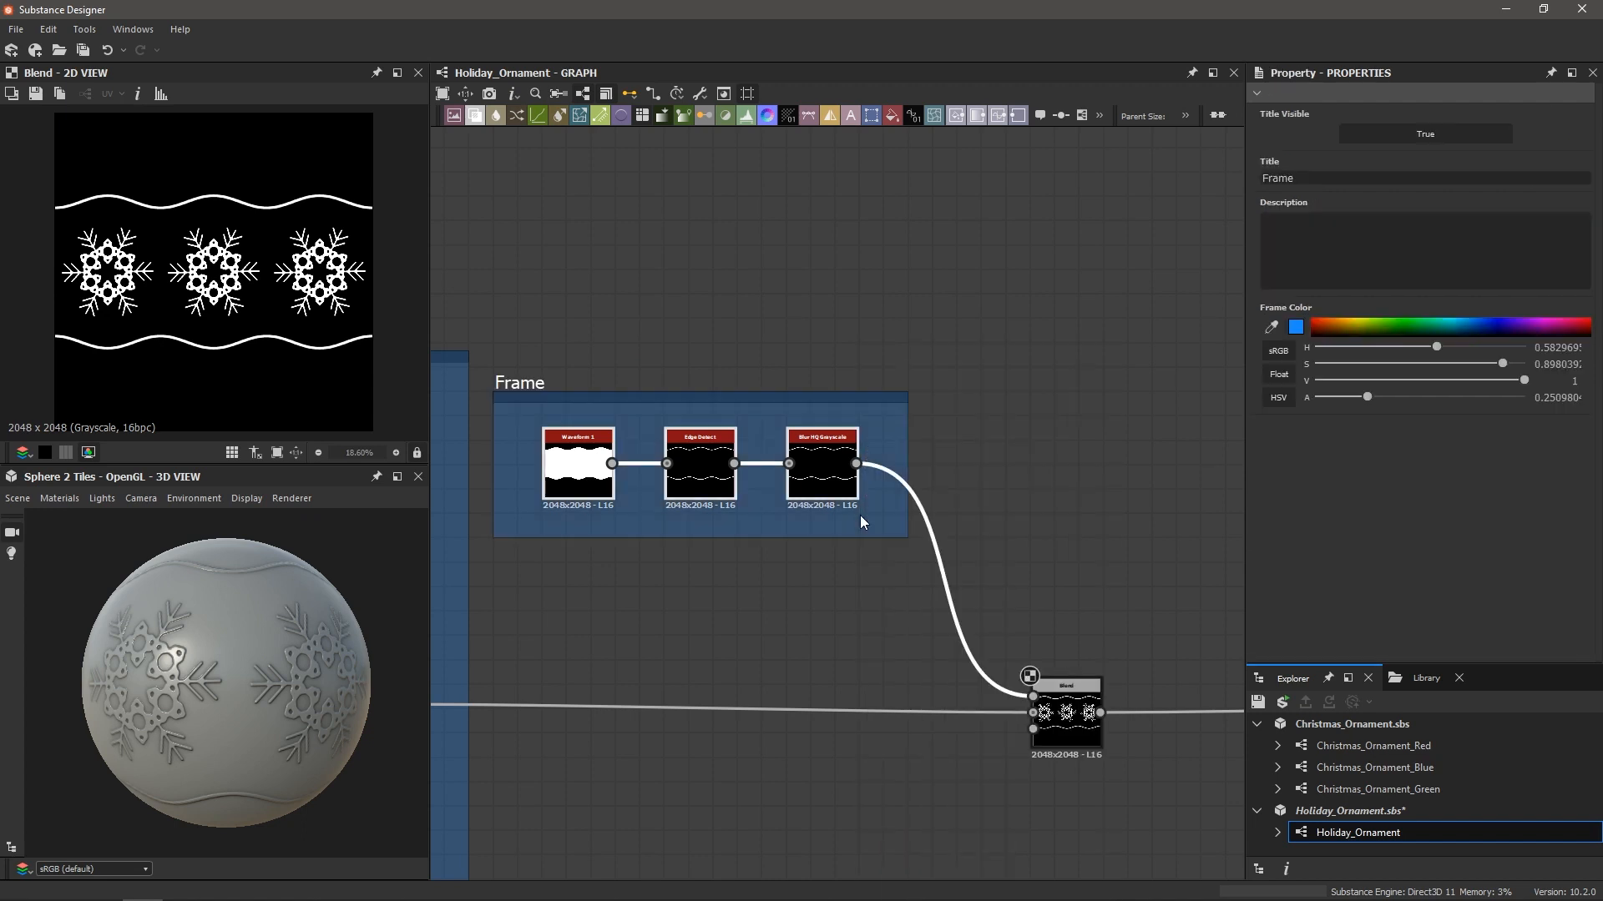
double_click(1264, 178)
text(Wavy Lines)
key(Return)
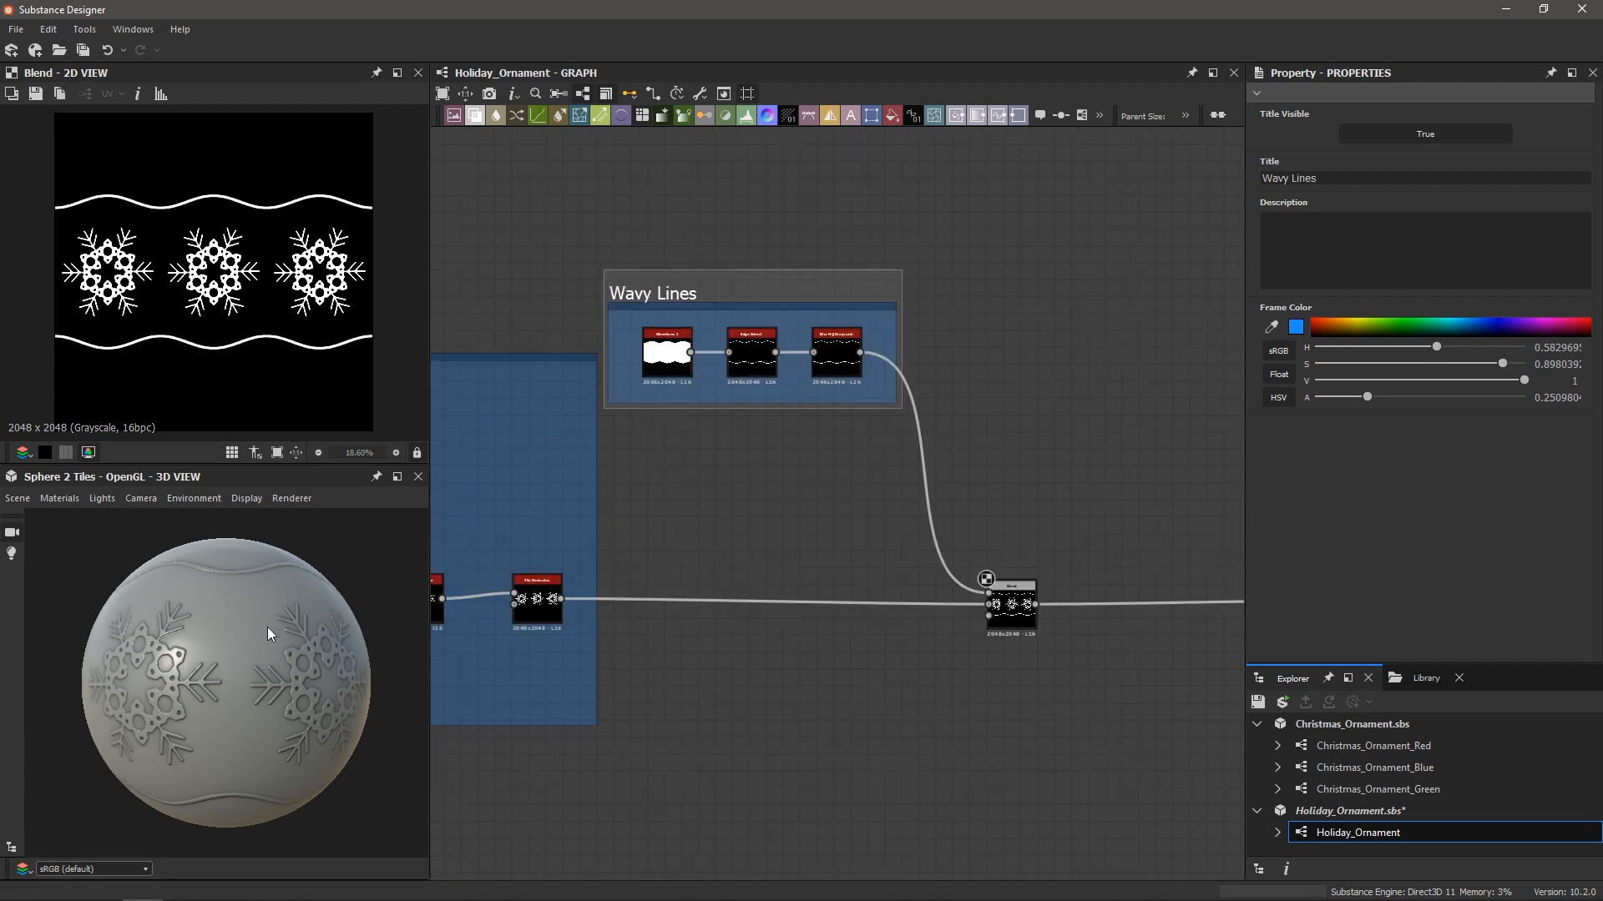
Check the result on the preview sphere and pull a new connection from the Blend output
mouse_move(267, 628)
mouse_down()
mouse_move(192, 649)
mouse_move(263, 634)
mouse_move(248, 635)
mouse_move(262, 596)
mouse_move(248, 634)
mouse_move(206, 647)
mouse_move(309, 624)
mouse_up()
scroll(218, 620, down, 2)
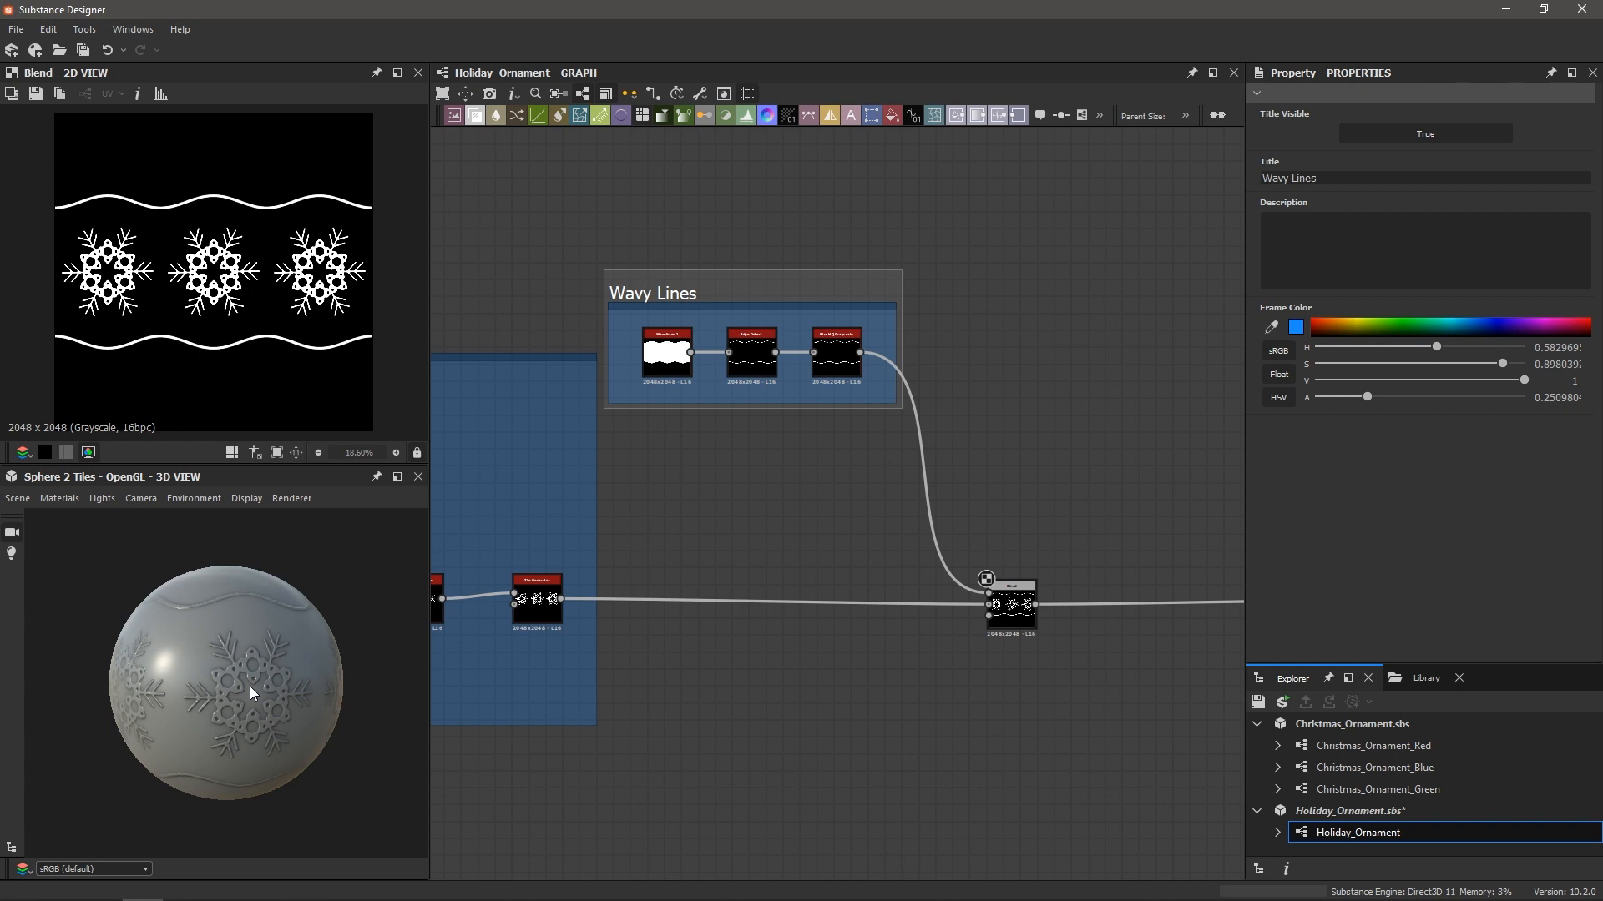
scroll(865, 513, down, 3)
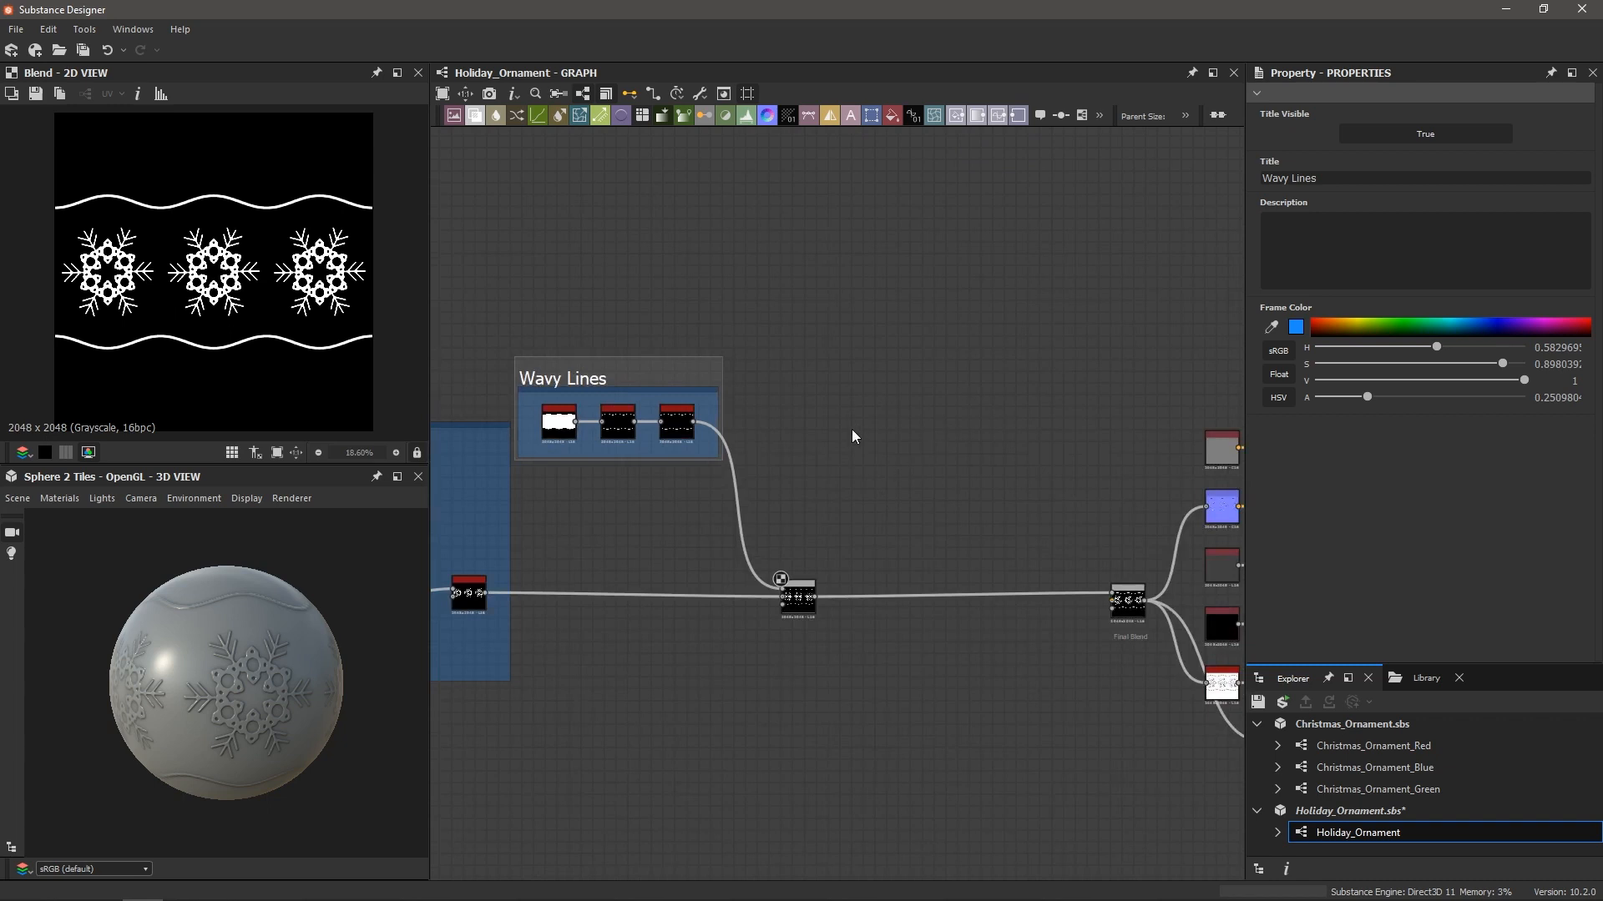
scroll(852, 429, up, 1)
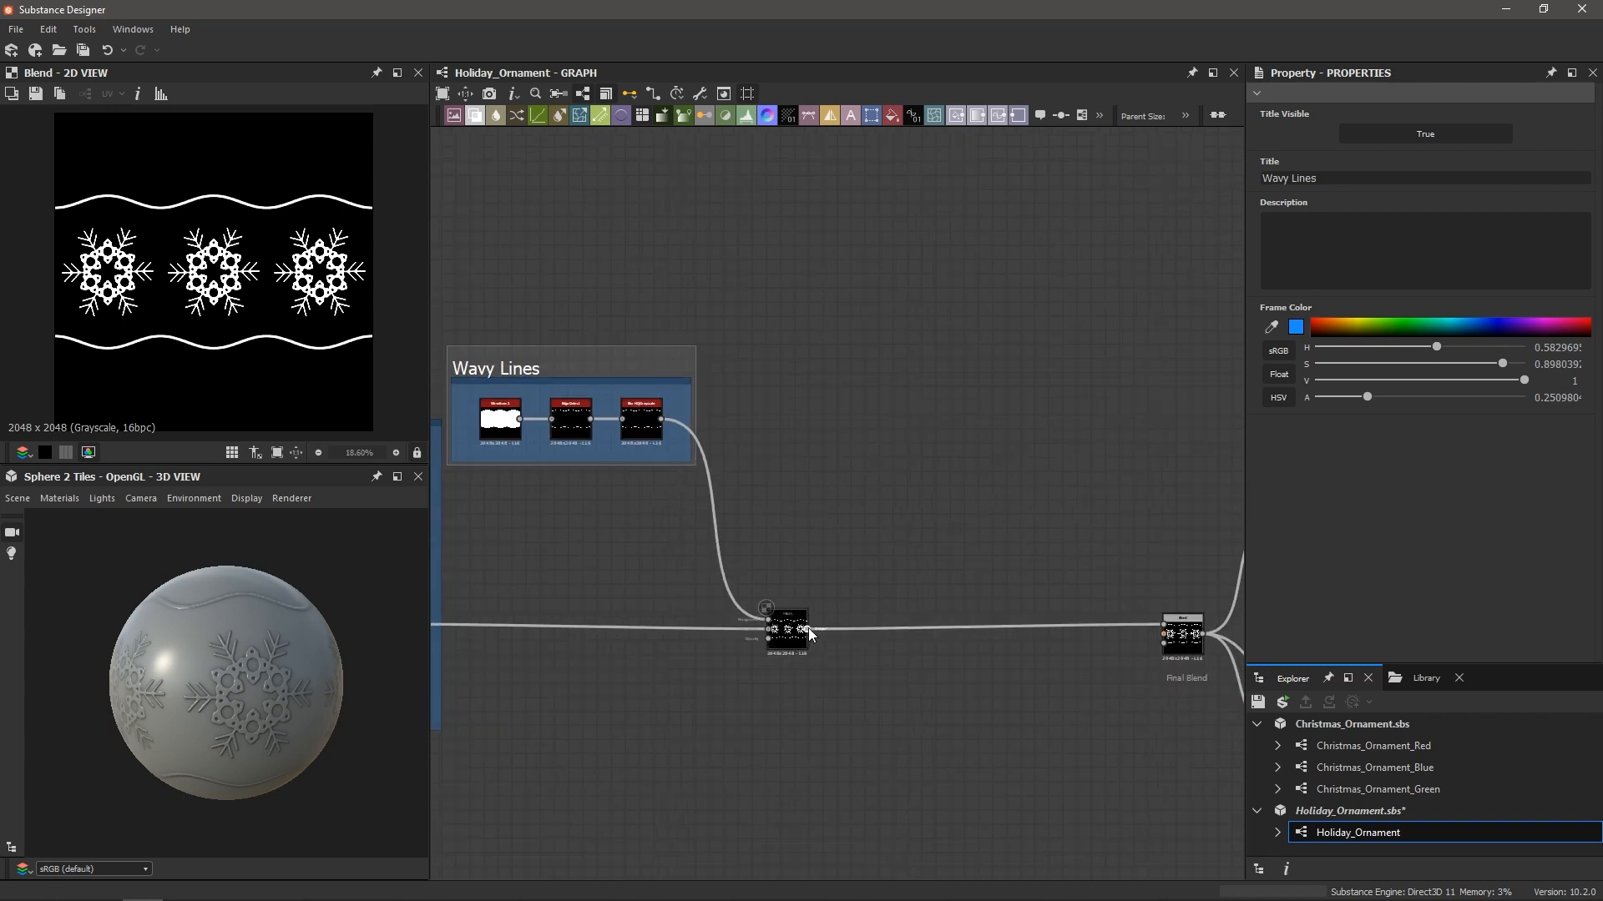
drag(812, 566, 859, 399)
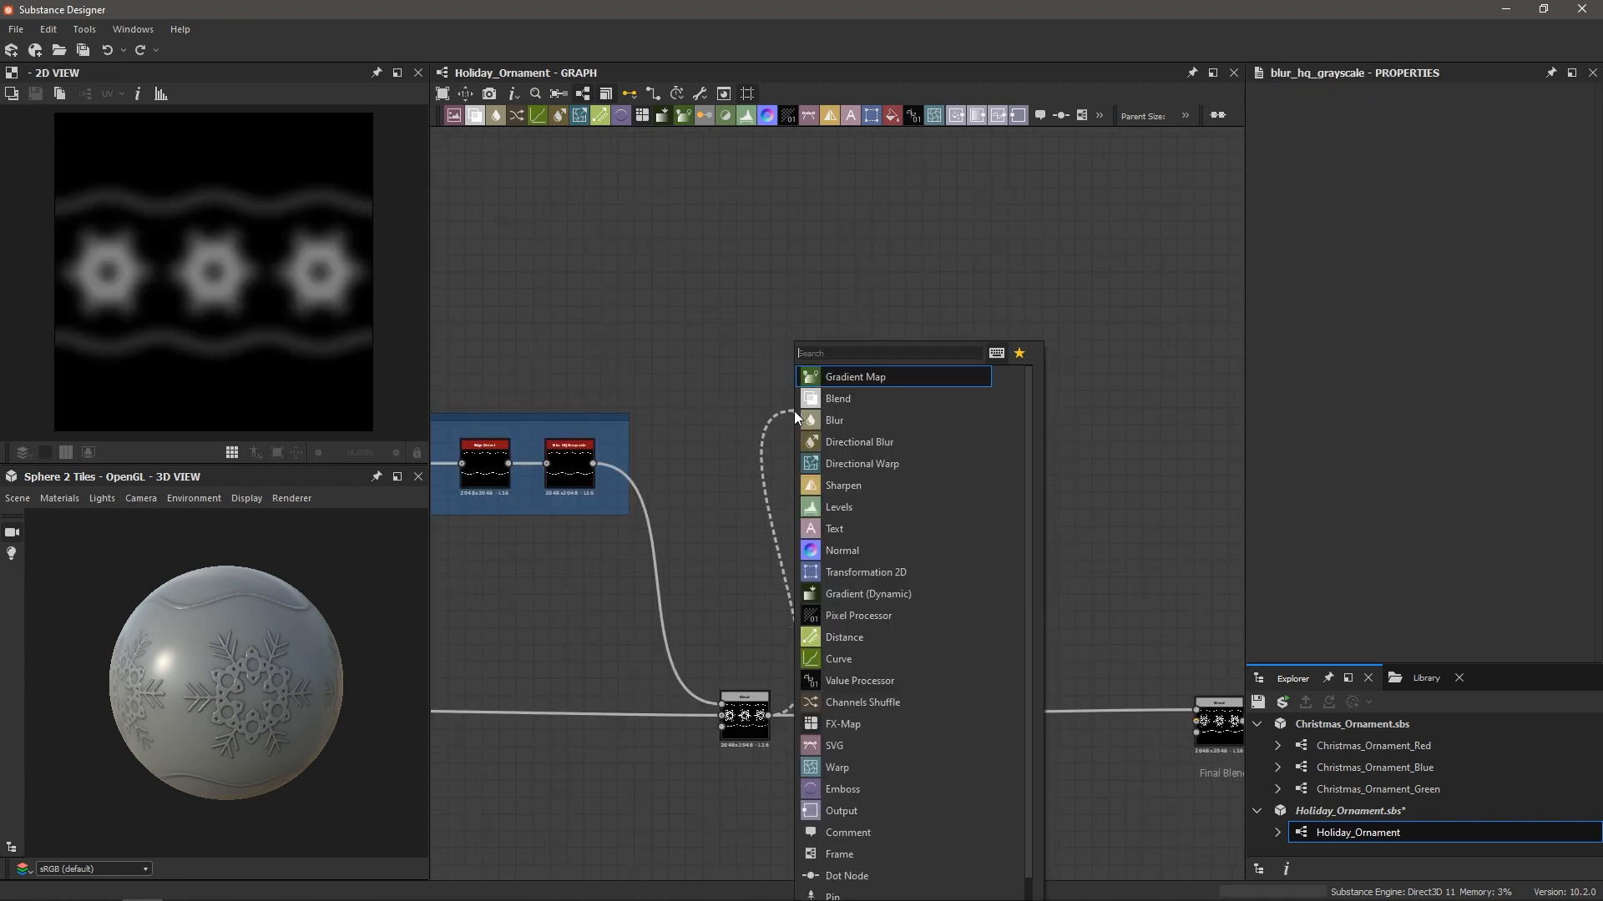
Add a Blur HQ Grayscale node fed by the Blend output
text(blur)
key(Down)
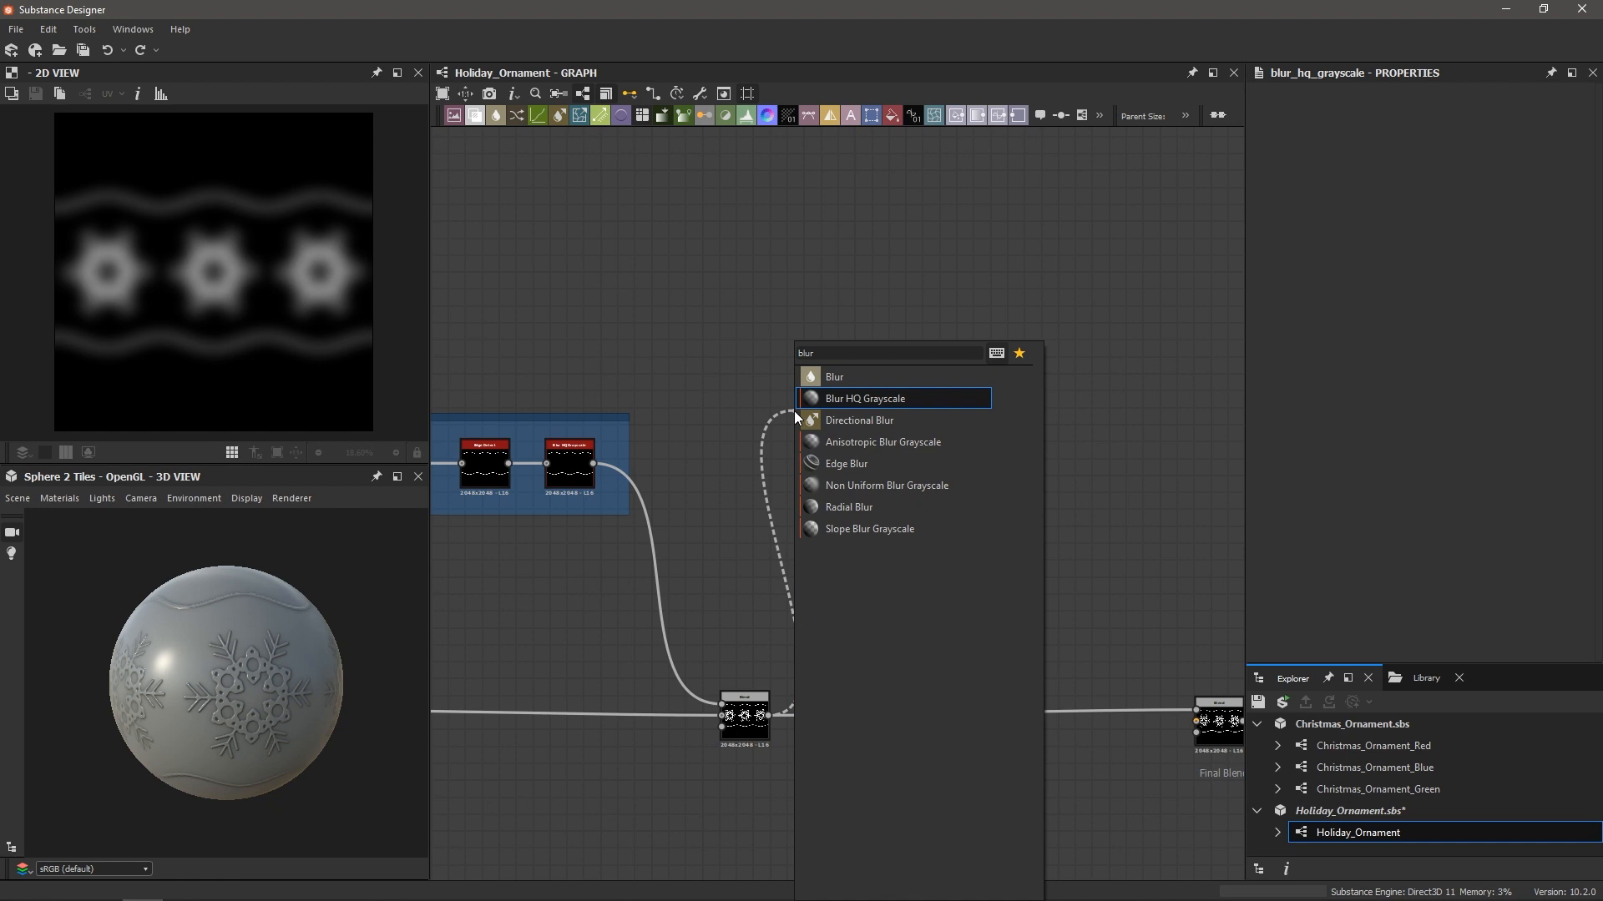
key(Return)
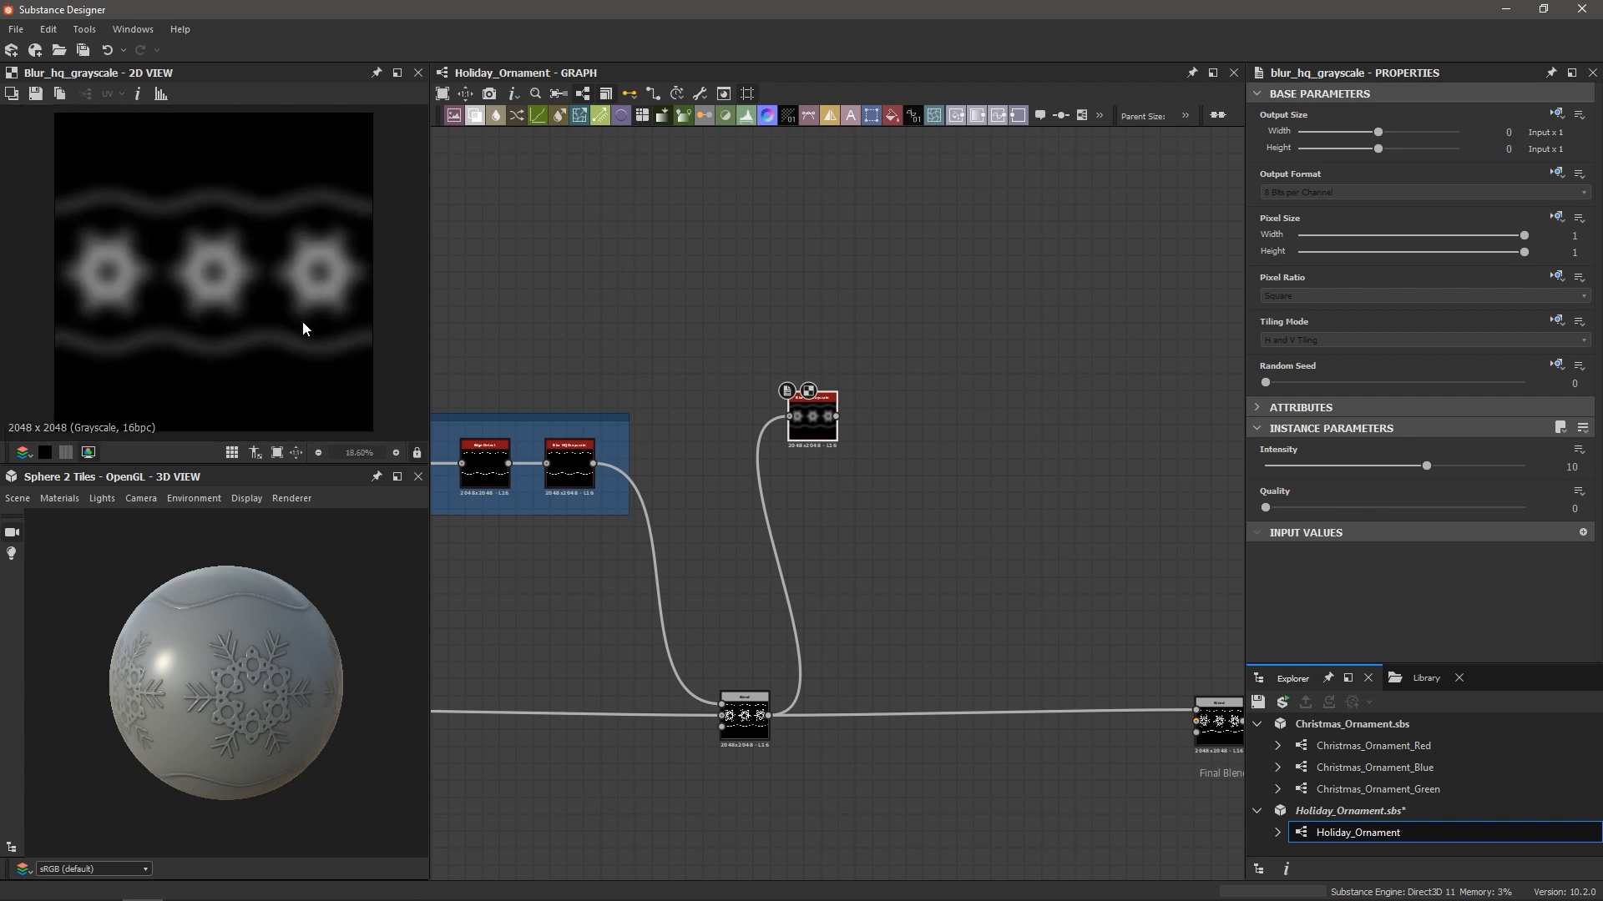
scroll(872, 441, up, 3)
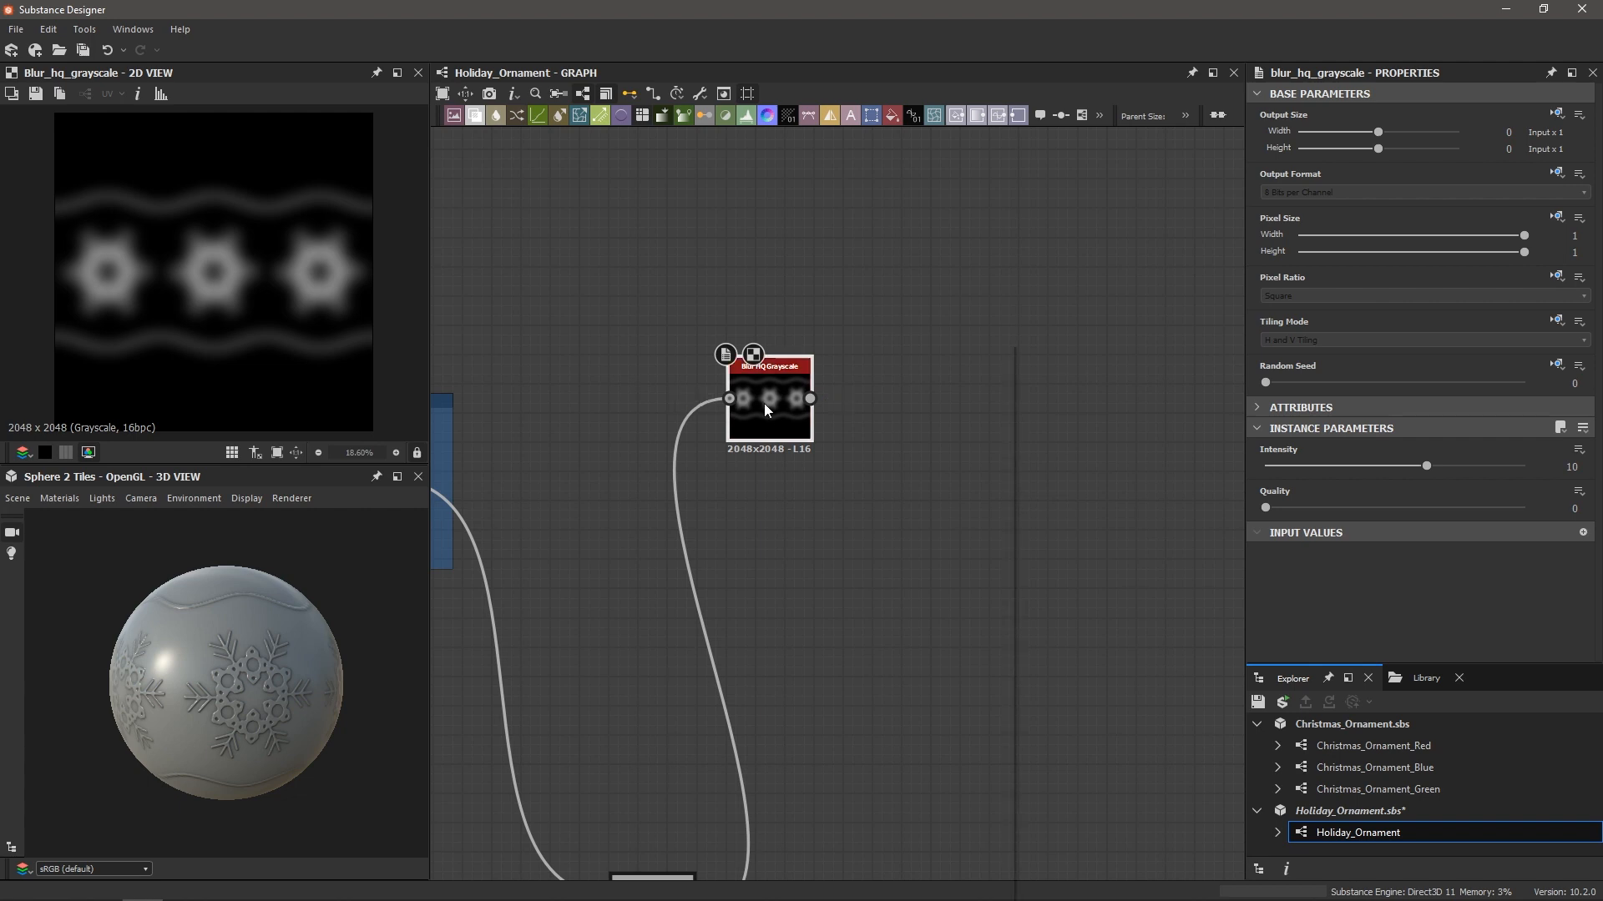
Add a Histogram Scan after the blur with Contrast 1 and Position 0.97
key(space)
text(hist)
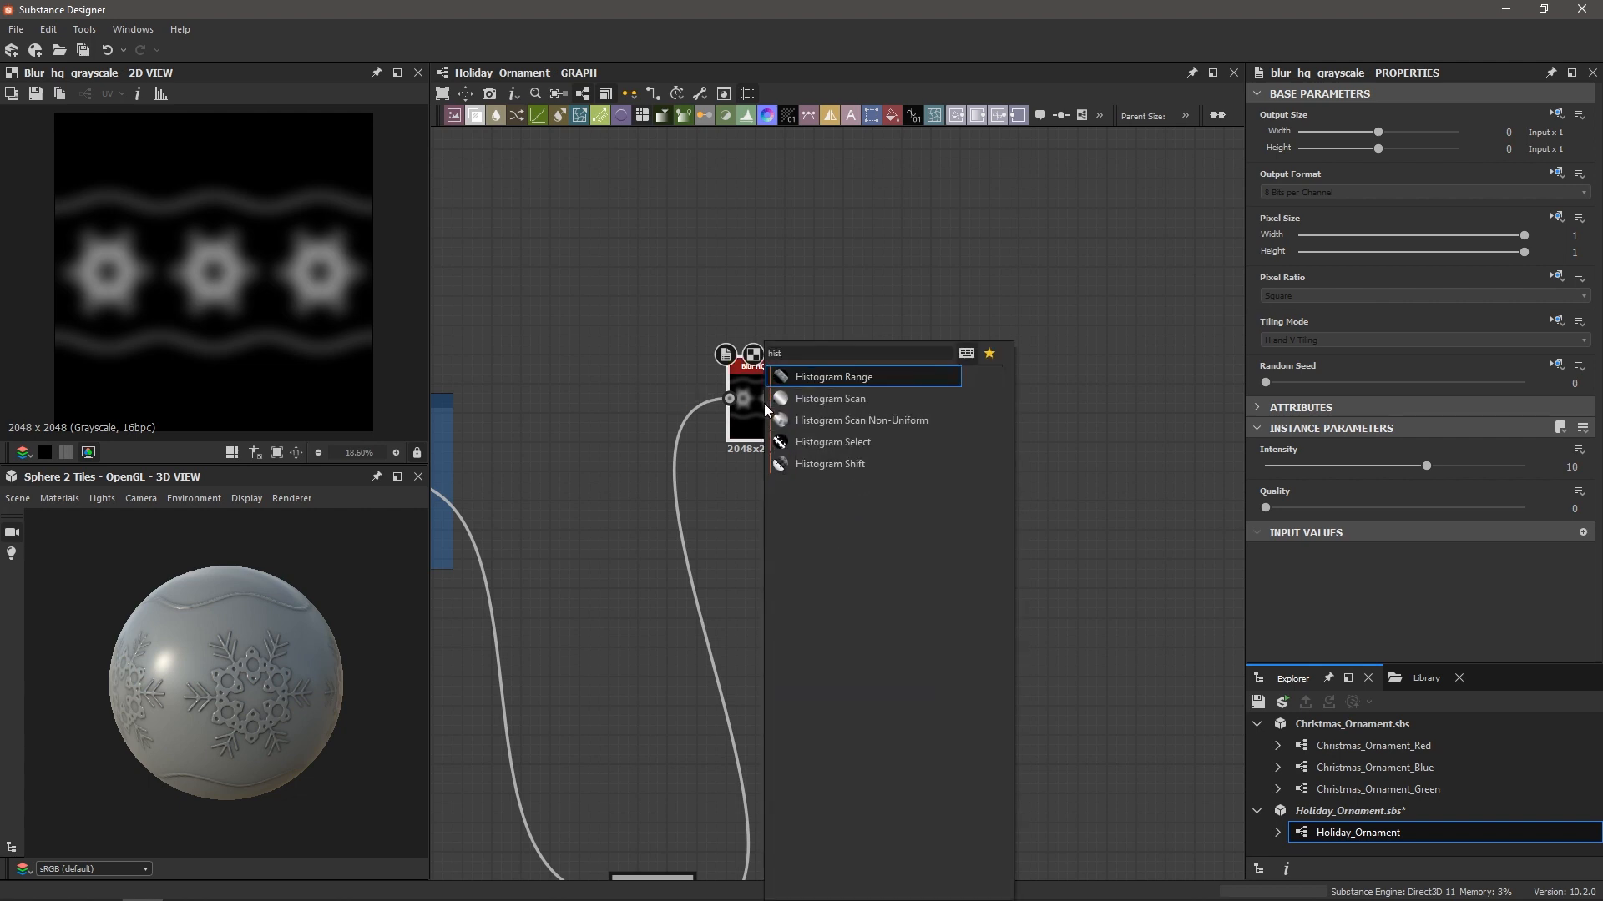
key(Down)
key(Return)
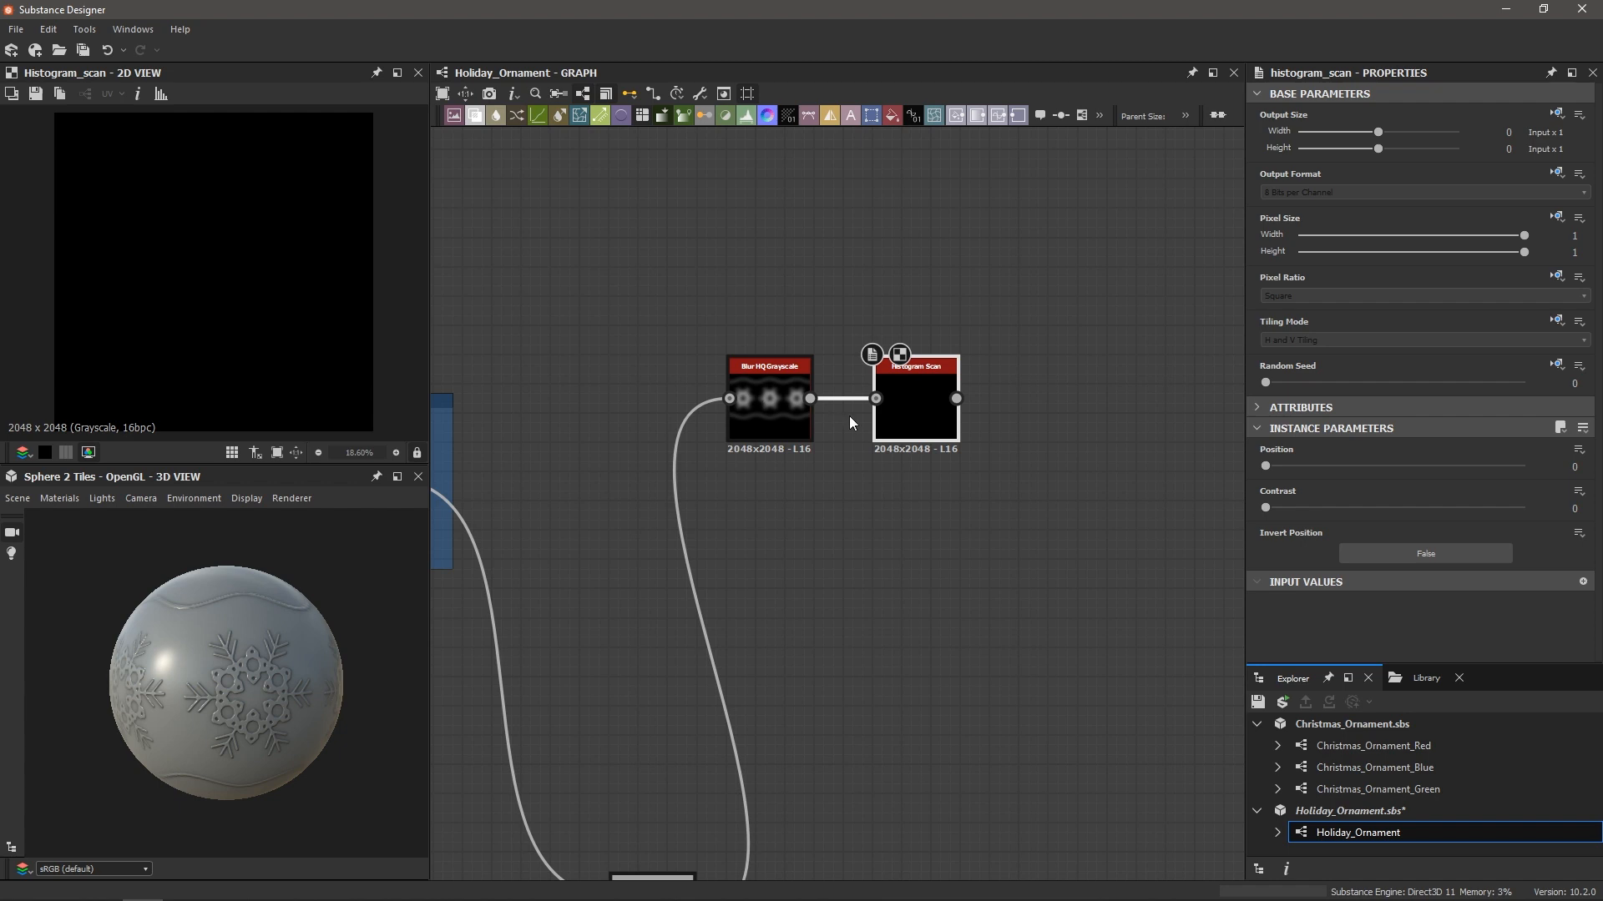
drag(1265, 511, 1524, 509)
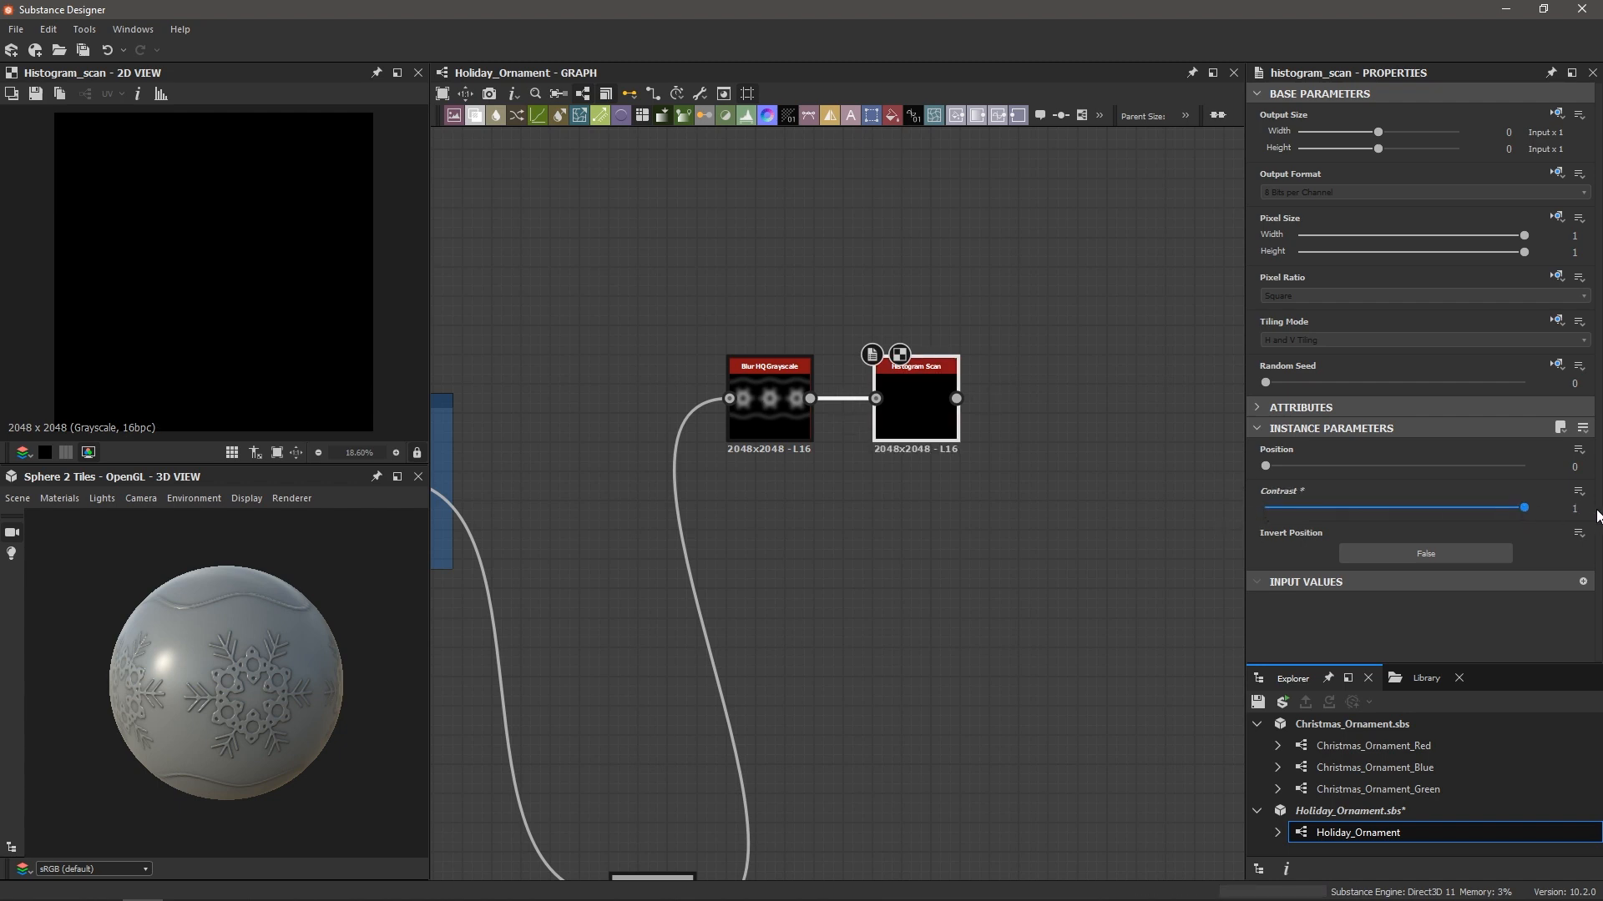
drag(1266, 466, 1507, 473)
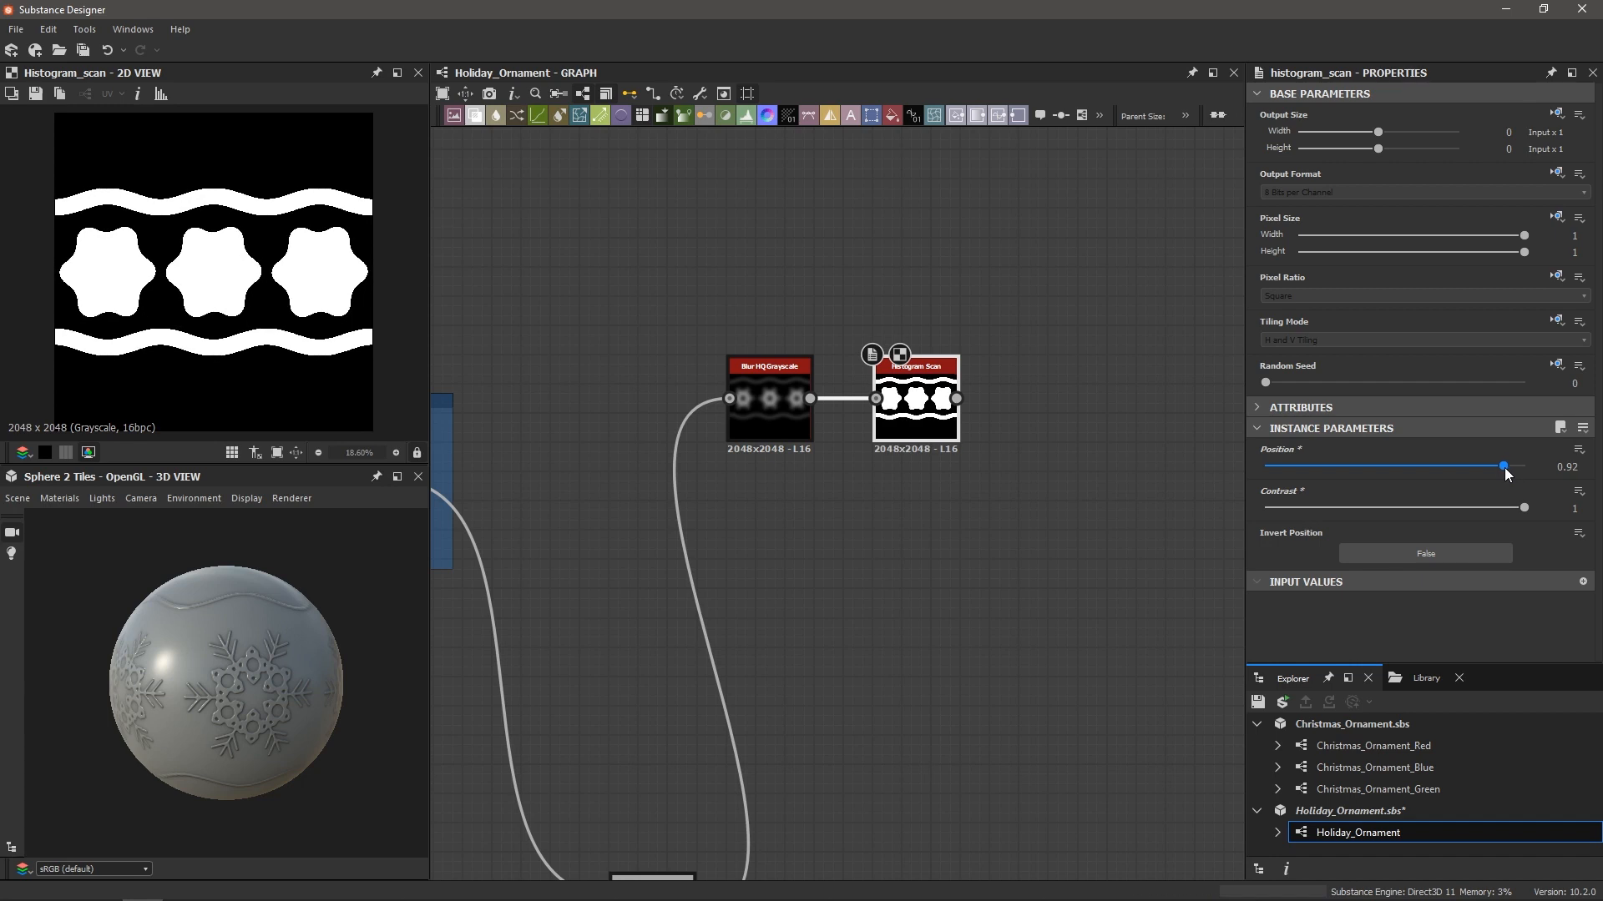
drag(1507, 473, 1514, 473)
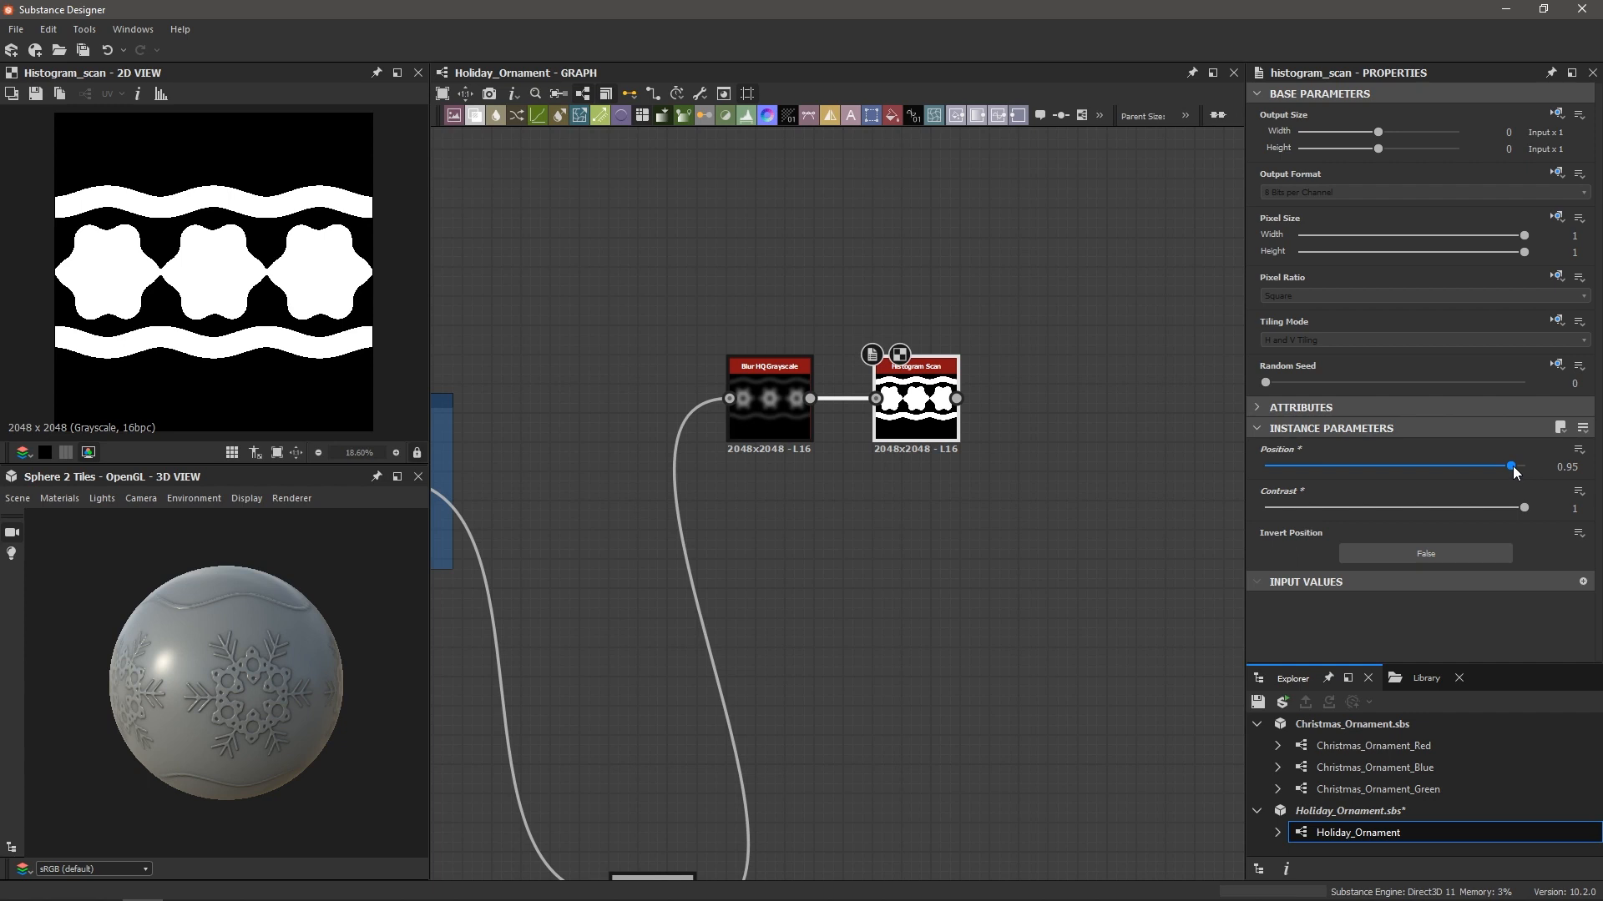
drag(1514, 467, 1519, 468)
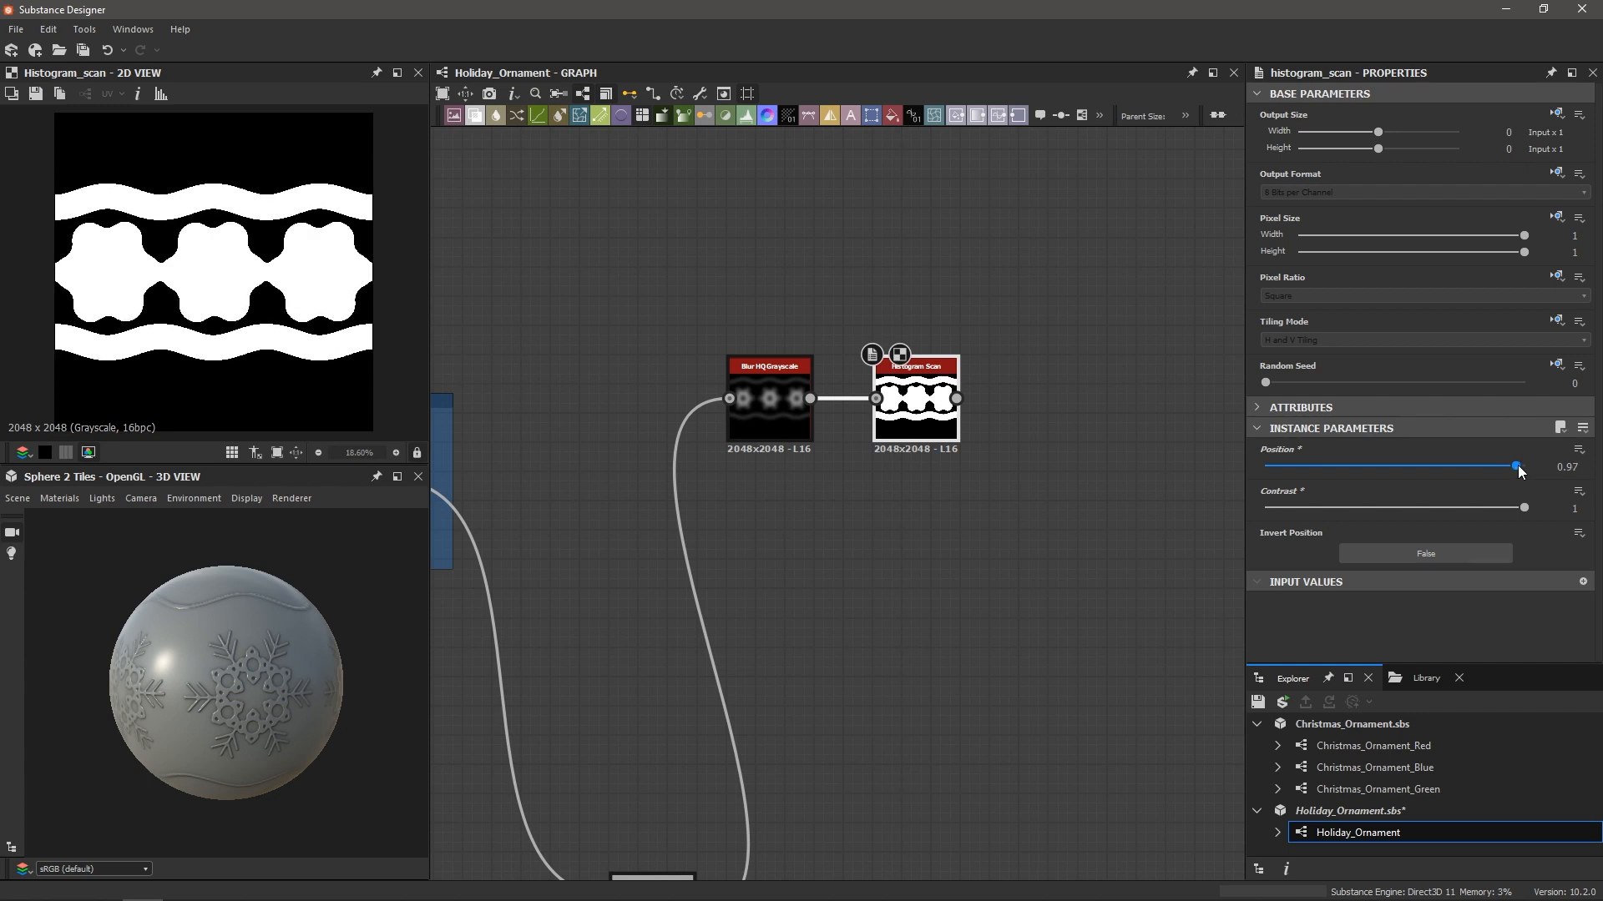
Adjust the Blur HQ Grayscale intensity to about 11.19
click(754, 384)
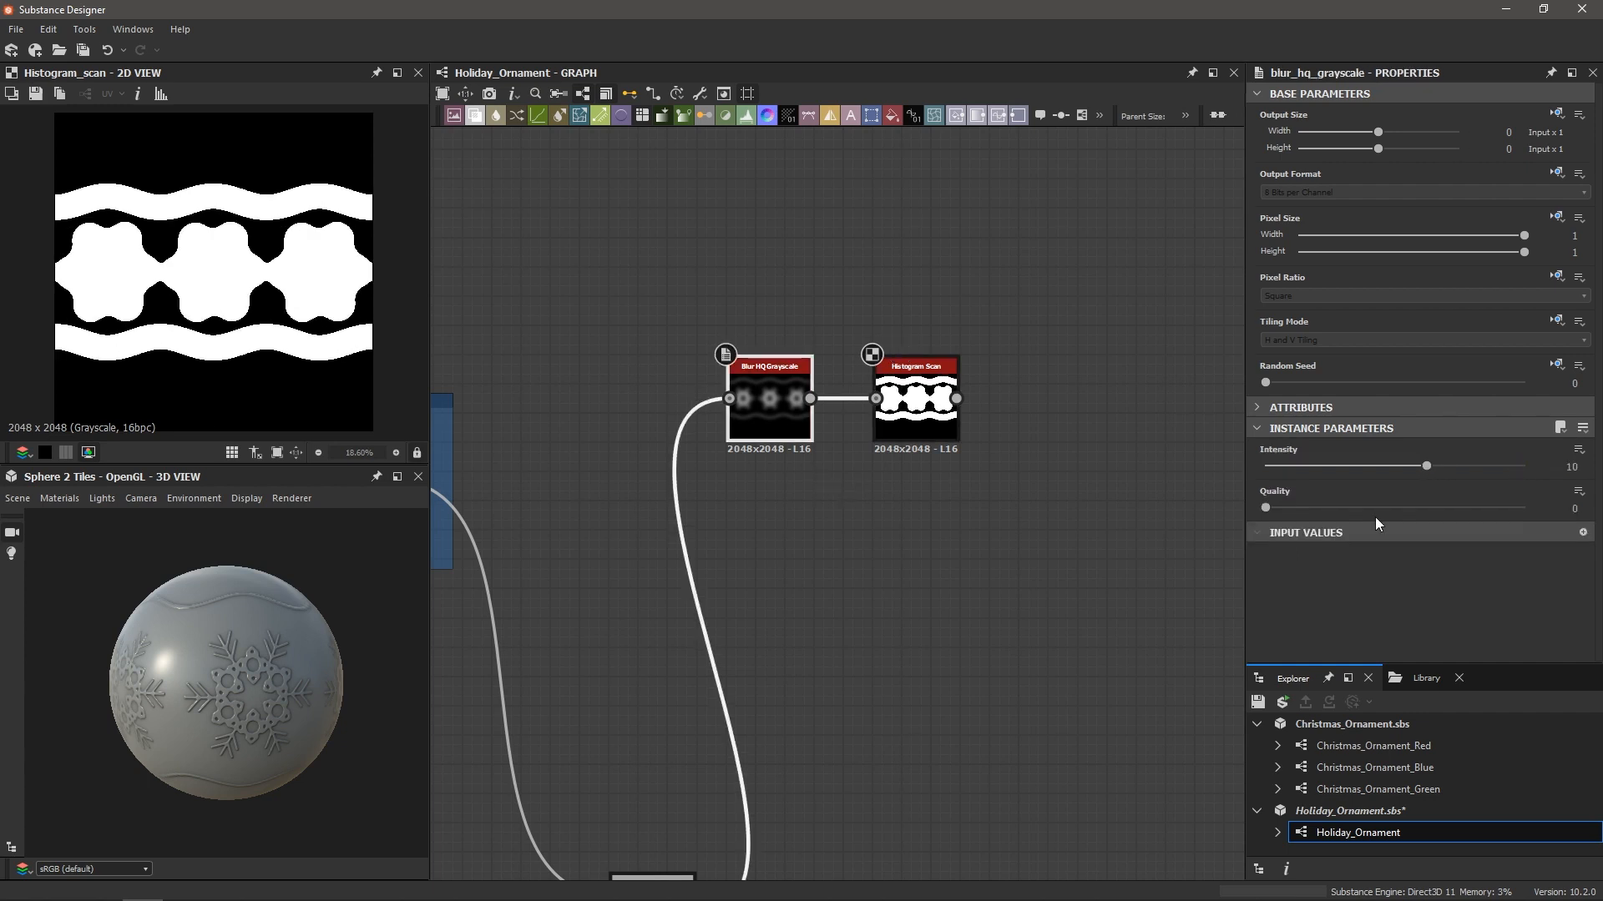
drag(1426, 466, 1314, 490)
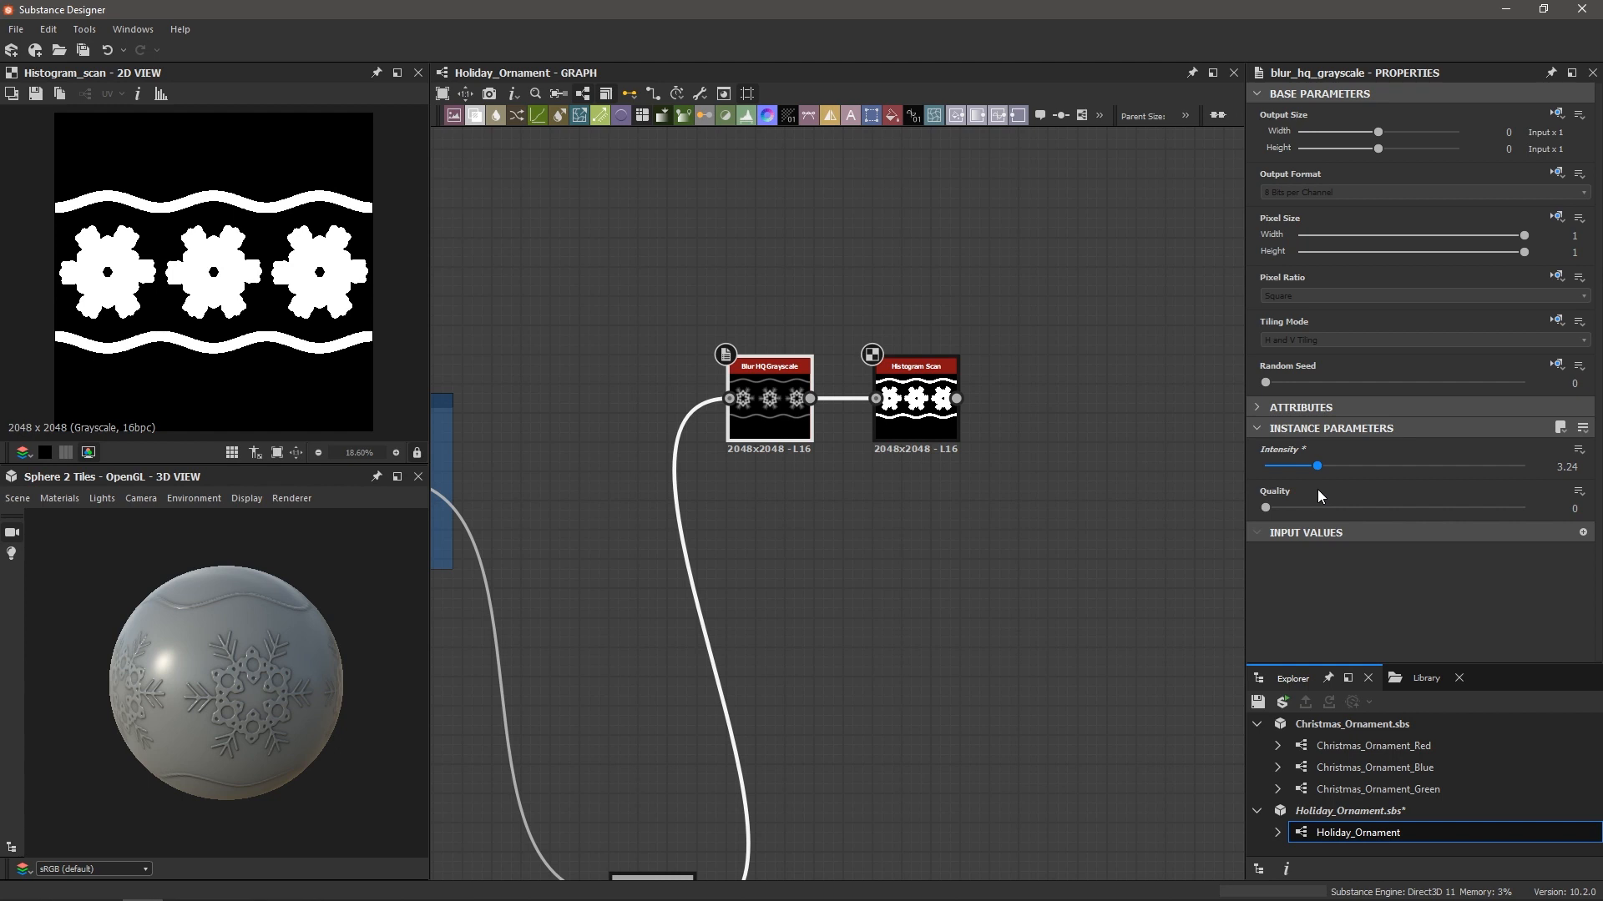
drag(1317, 489, 1447, 470)
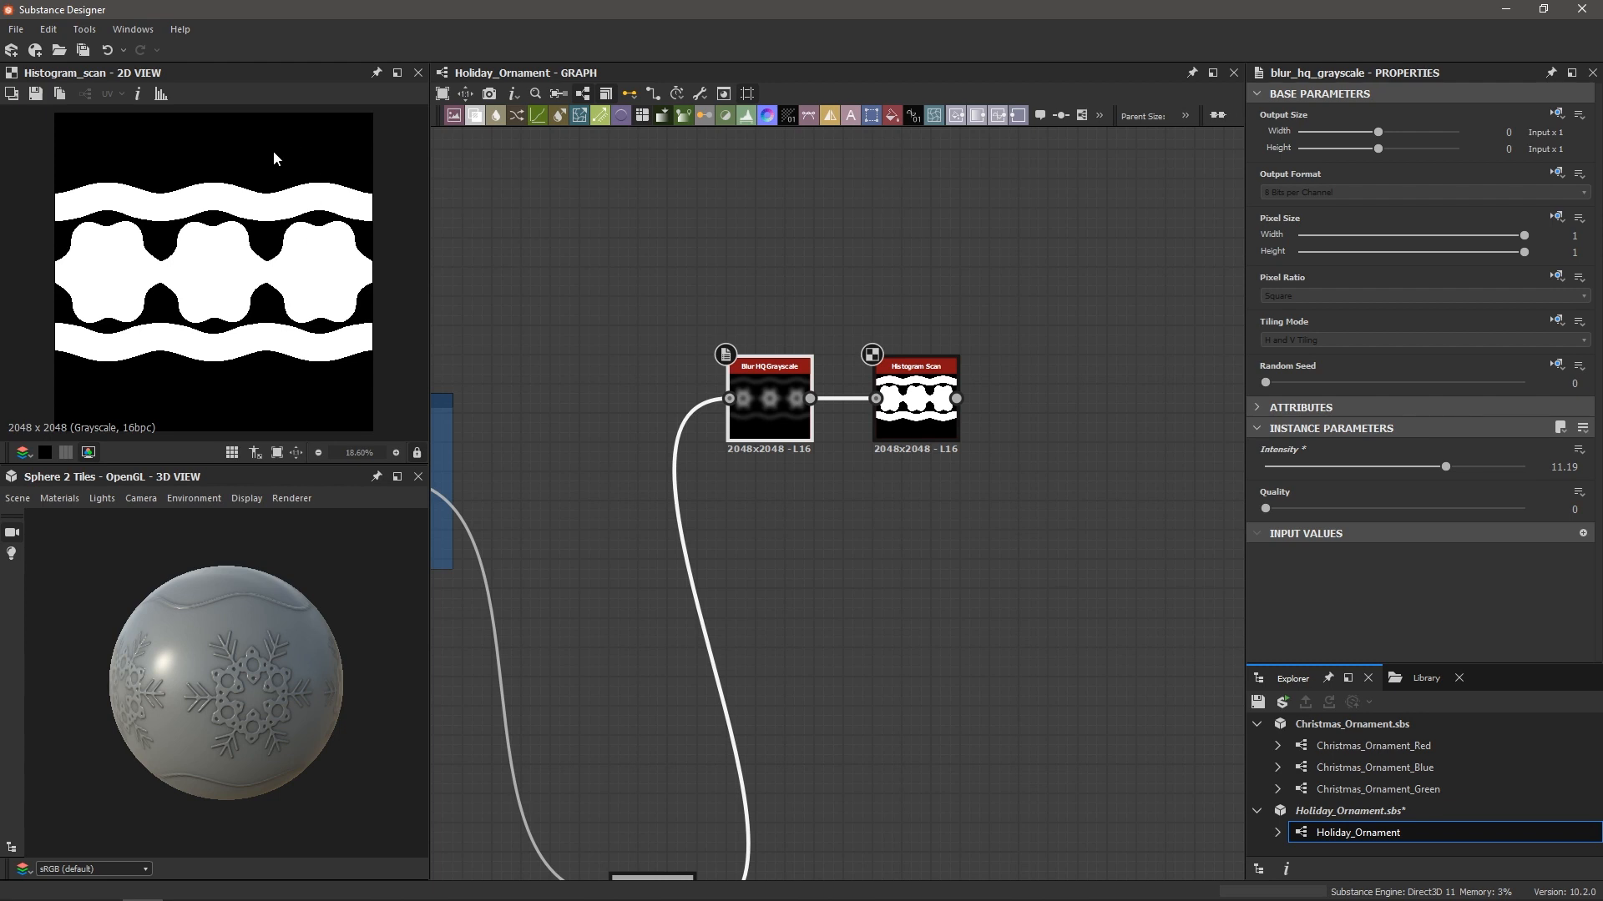
click(924, 403)
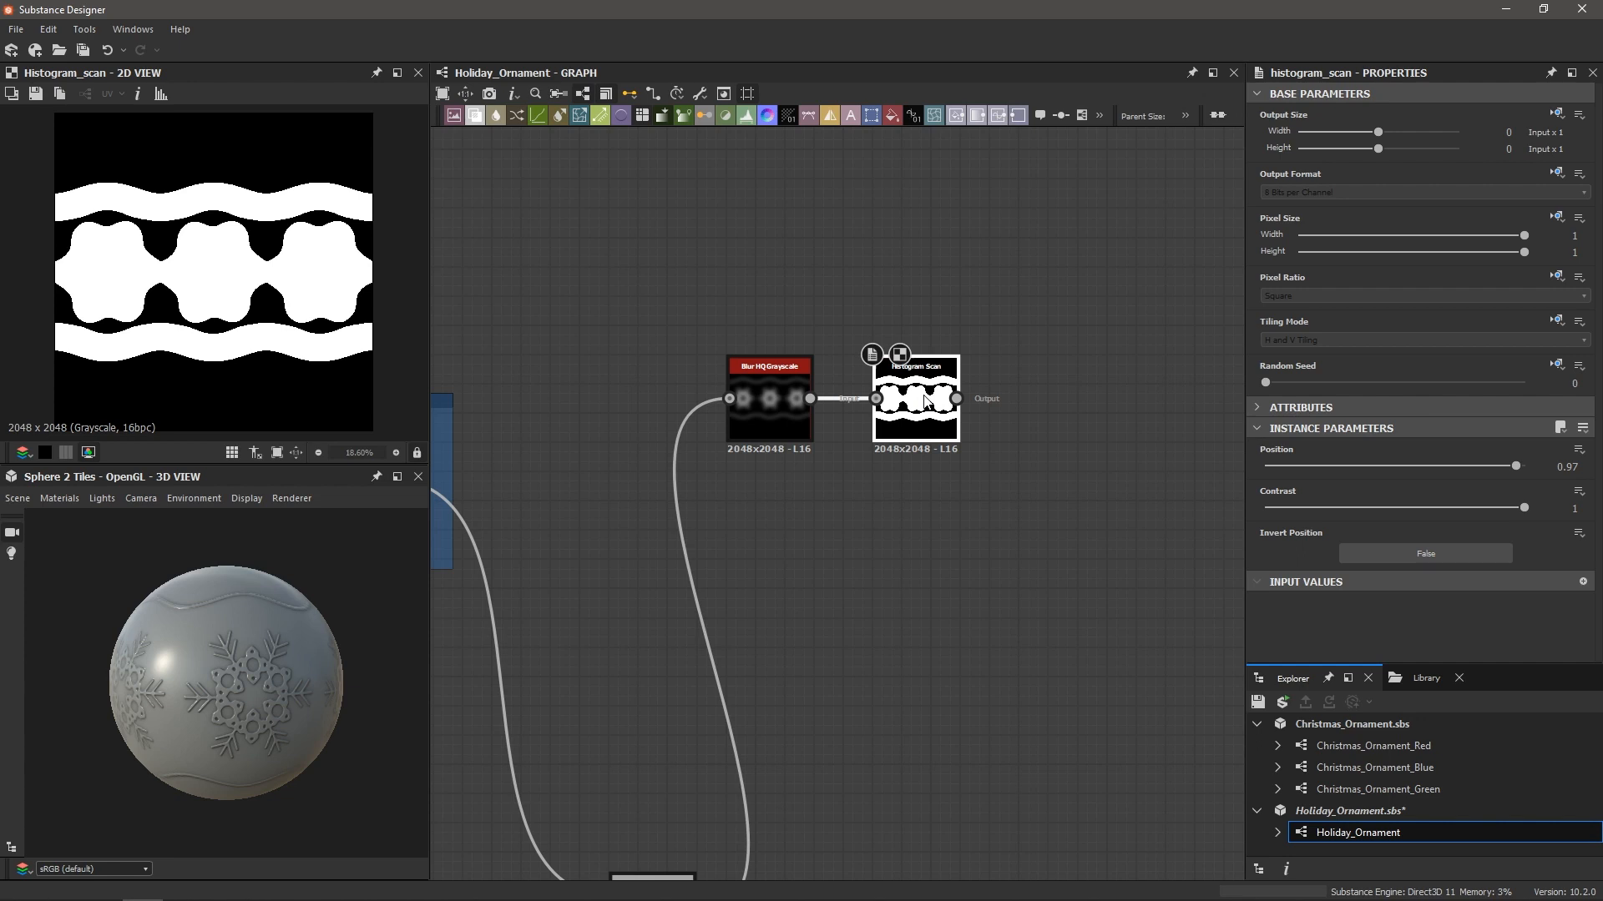
Add an Invert Grayscale node after the Histogram Scan
key(space)
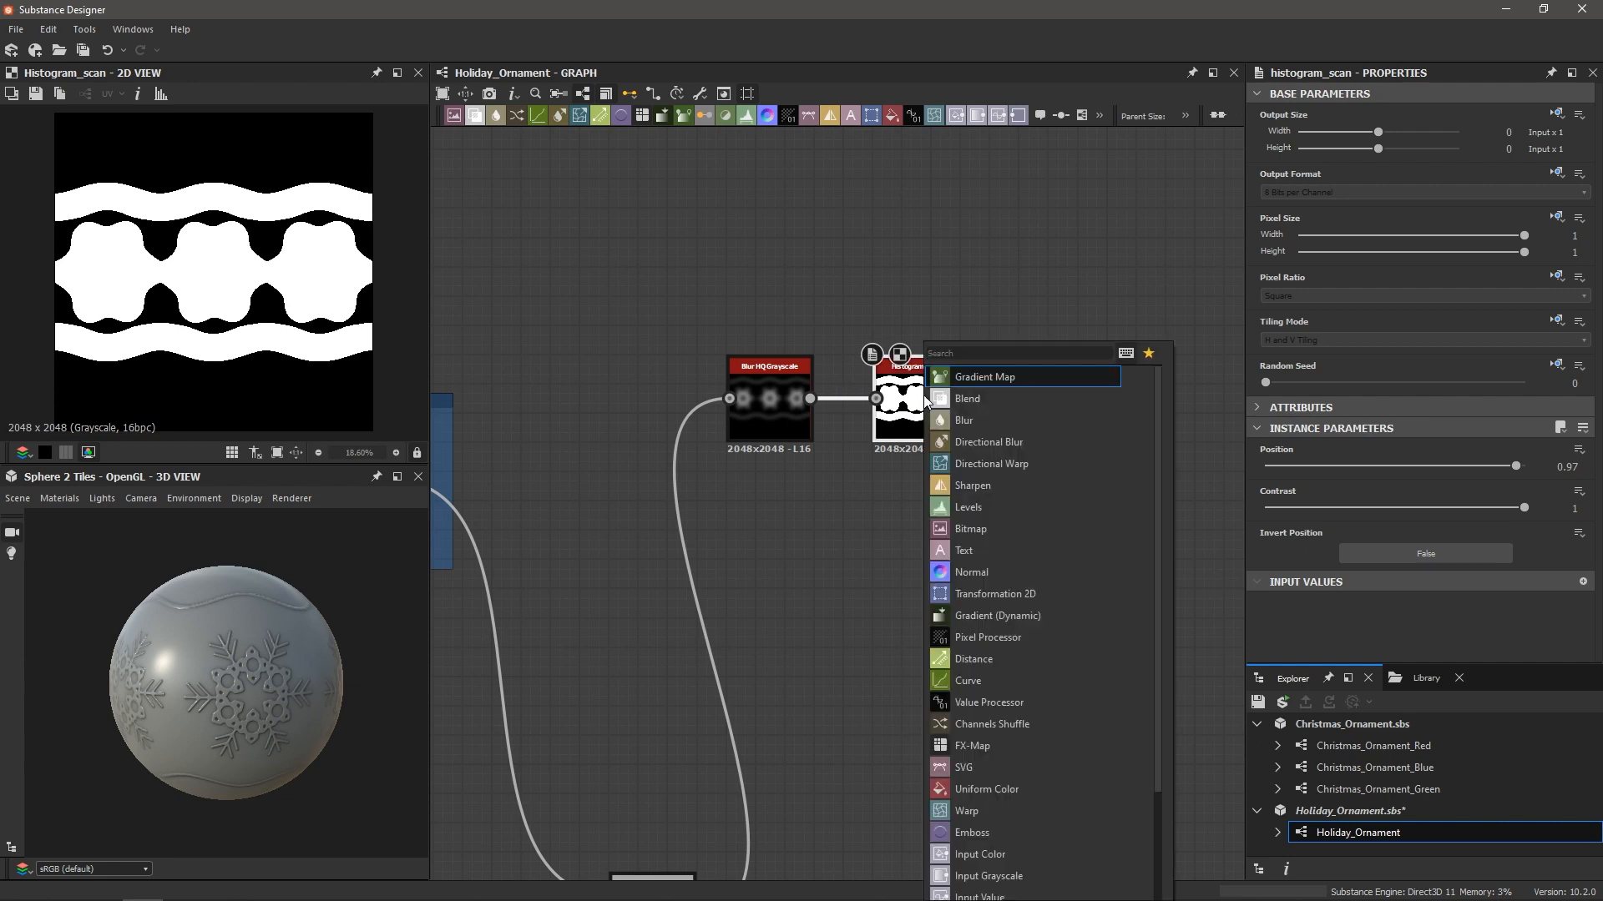
text(invert)
key(Return)
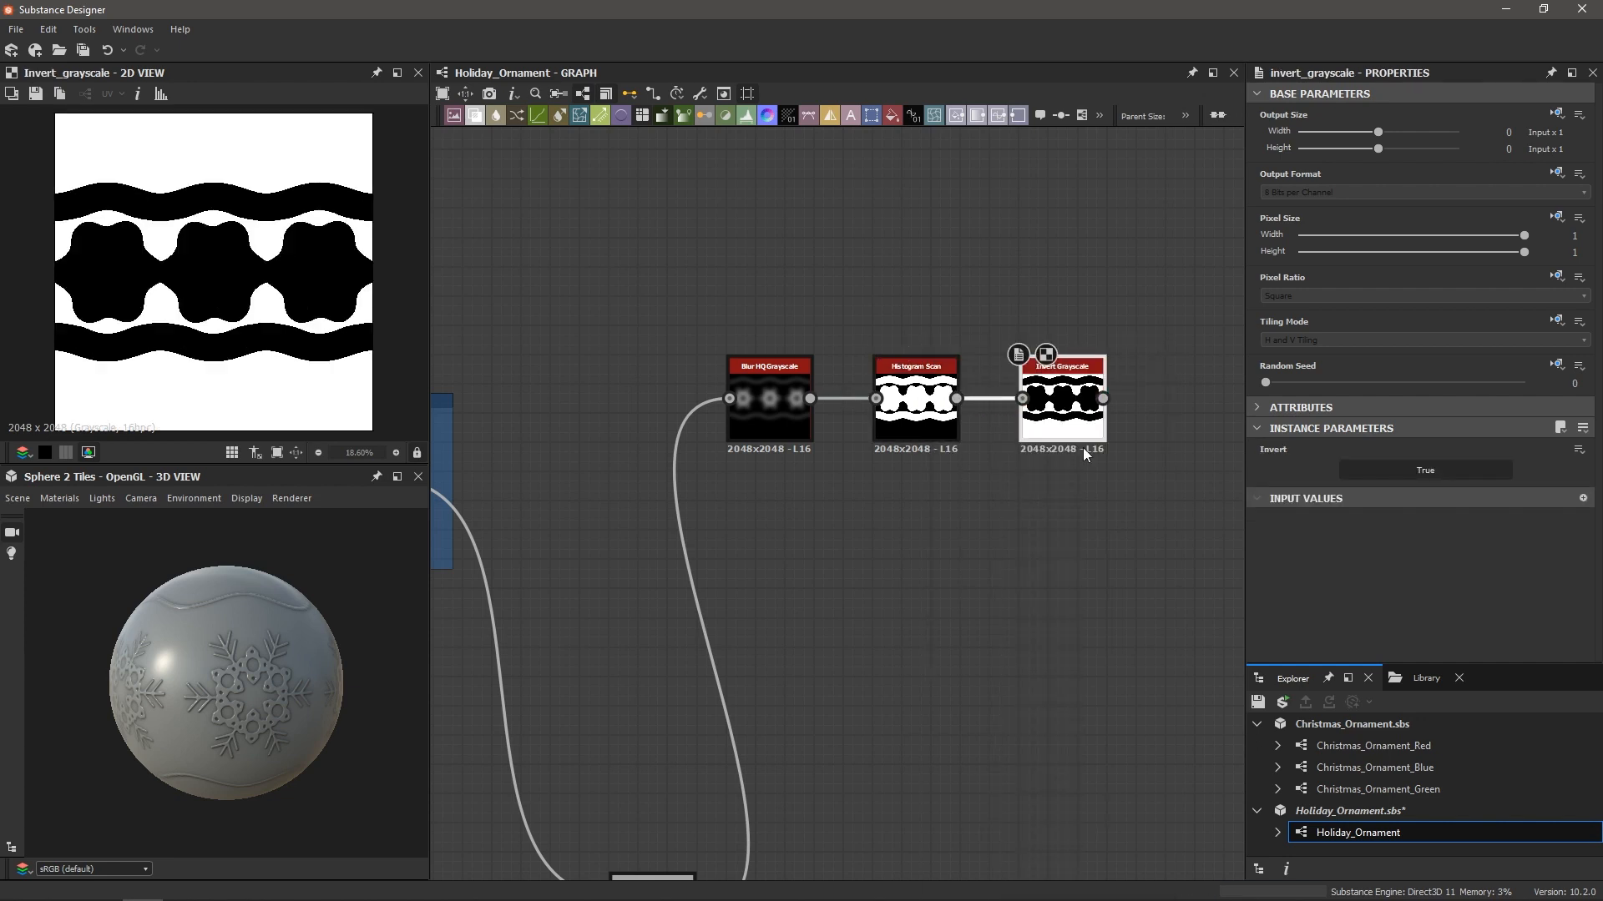
scroll(1077, 438, down, 2)
middle_drag(1072, 432, 946, 453)
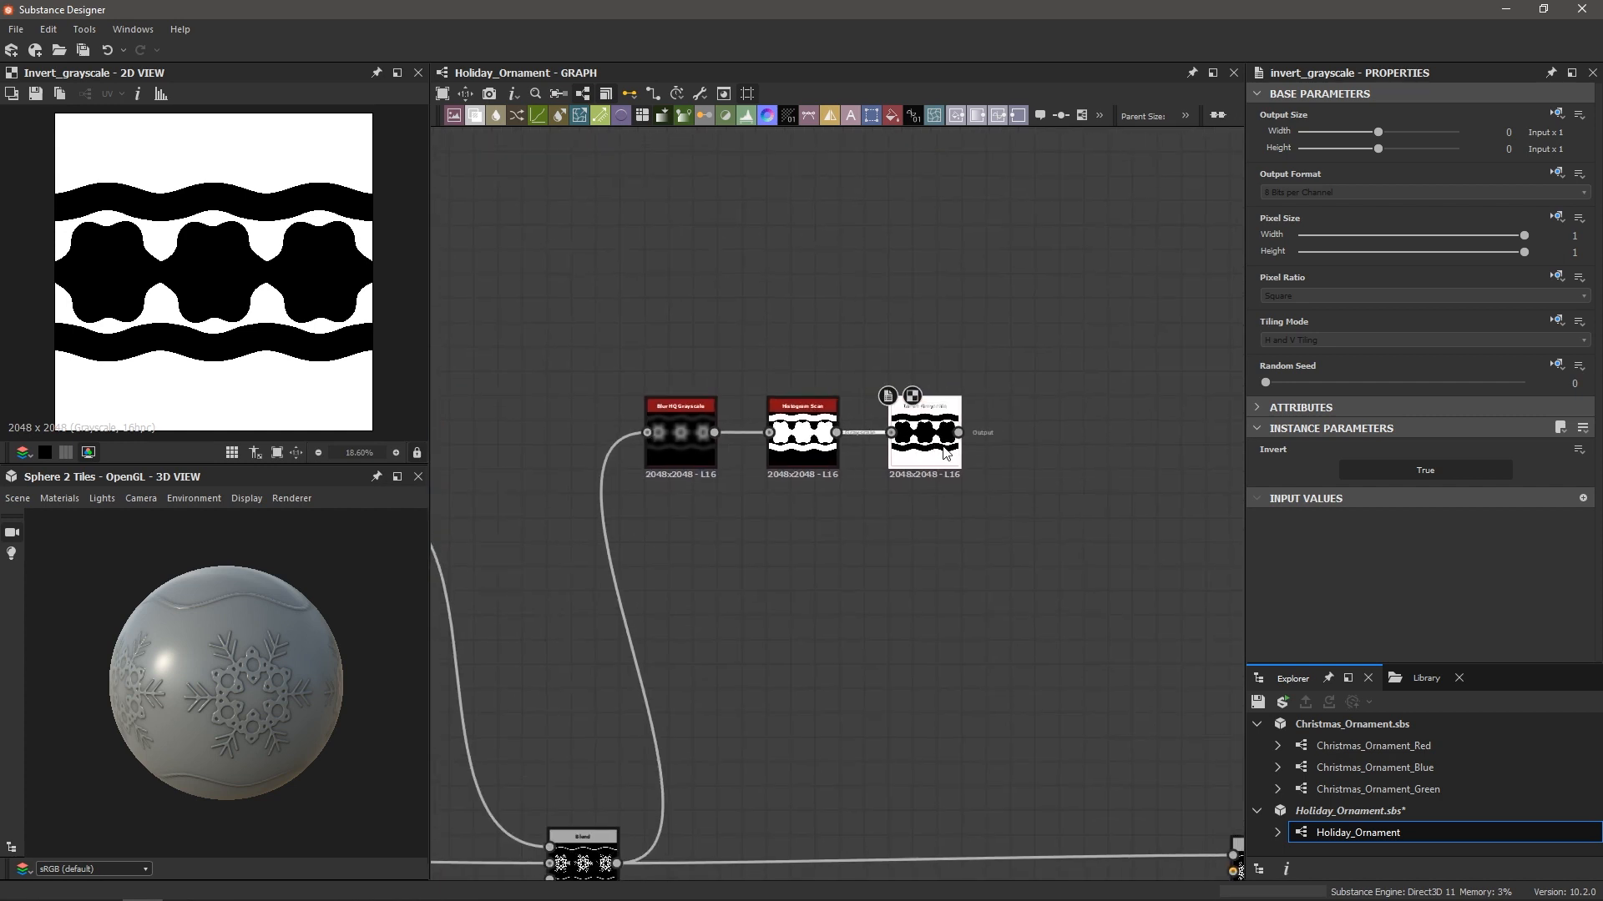
Add a Tile Sampler and feed Invert Grayscale into its Mask Map Input
key(space)
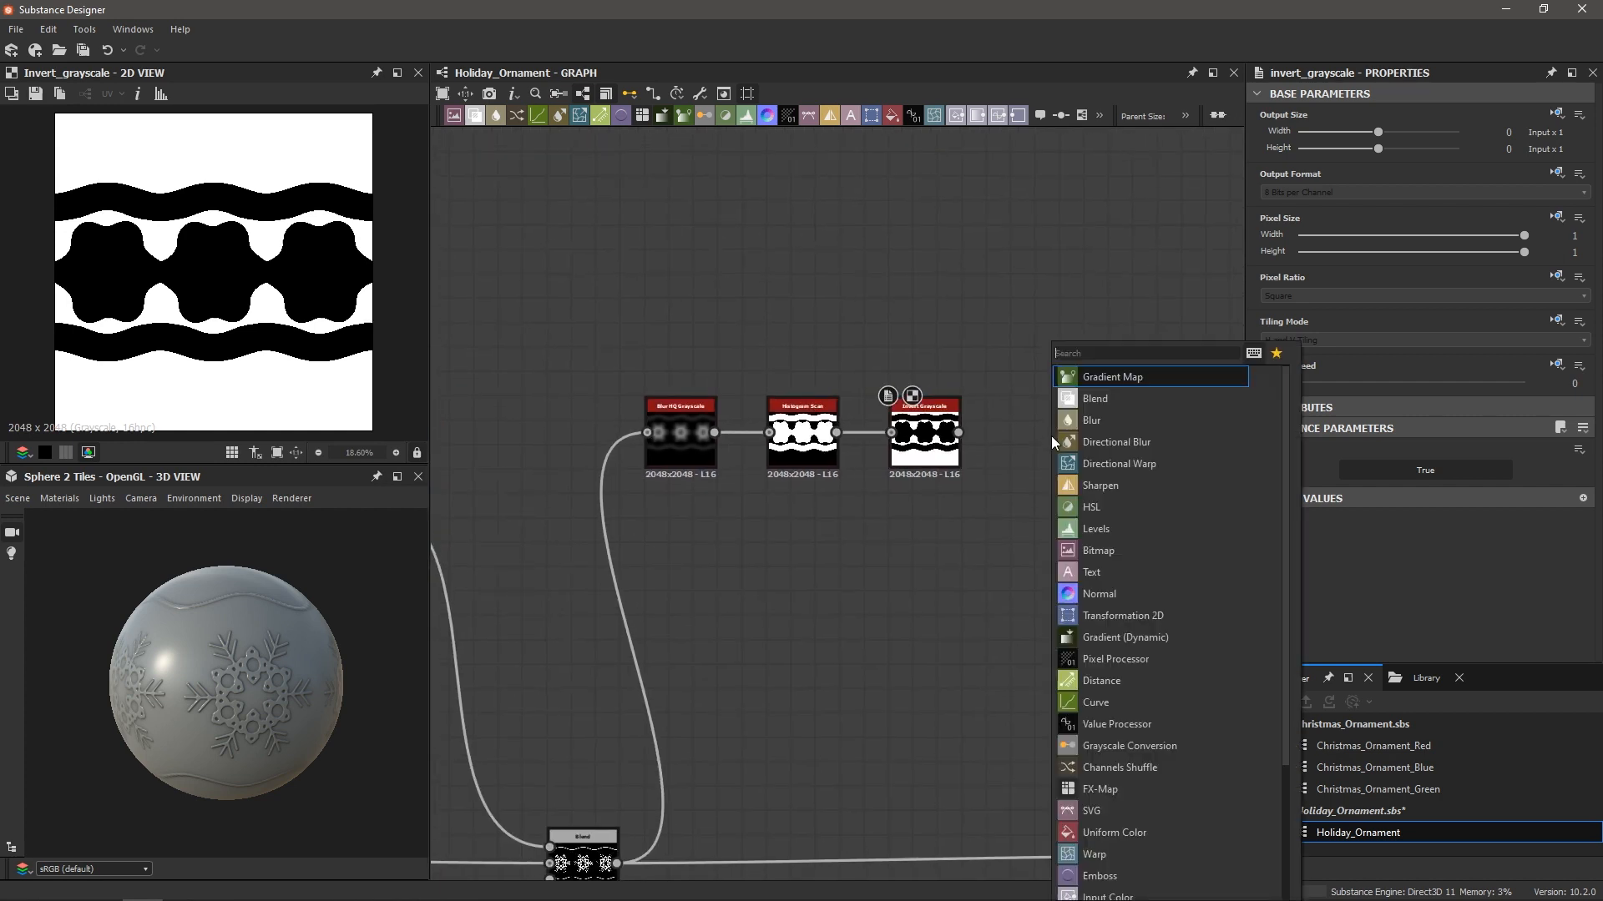
text(tile sam)
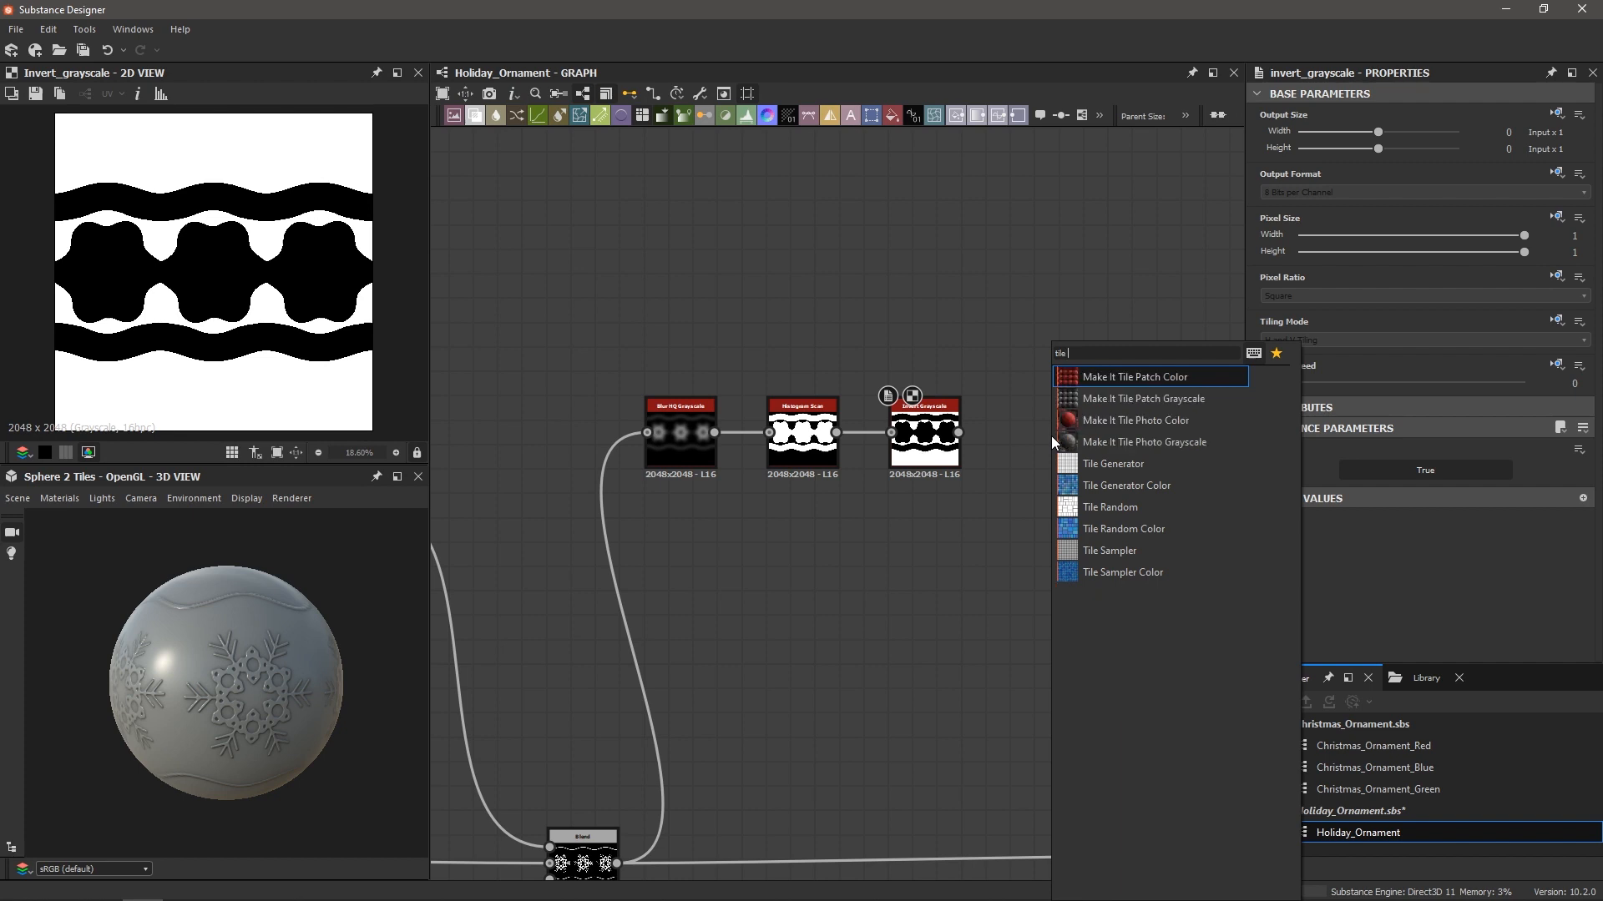
key(Return)
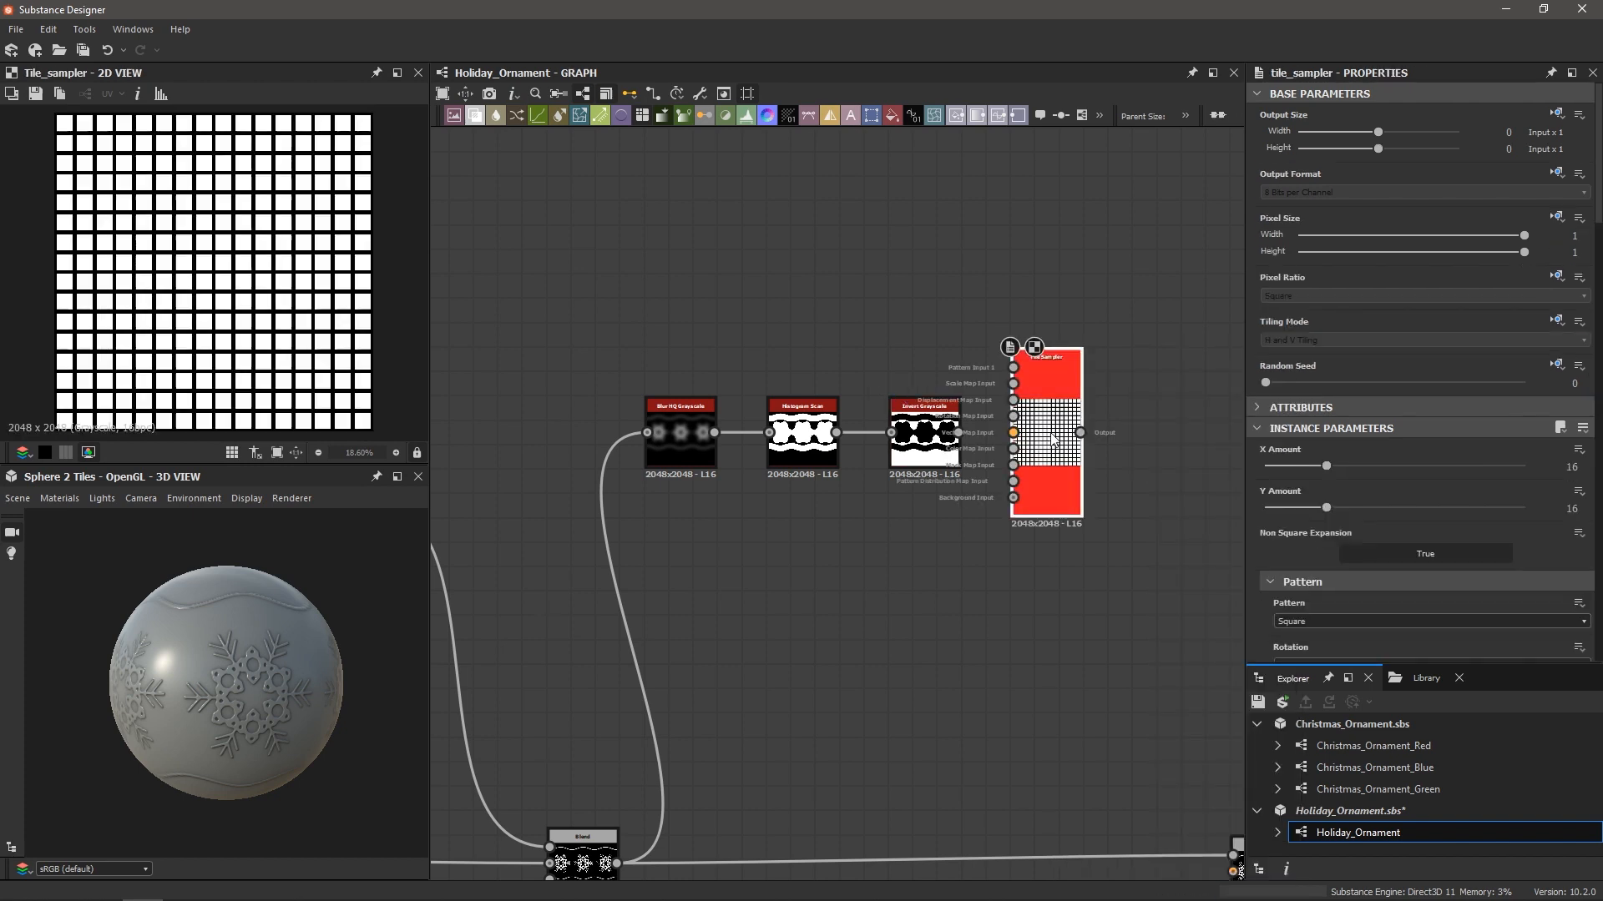
scroll(1066, 472, up, 2)
scroll(1066, 431, down, 4)
scroll(962, 442, up, 4)
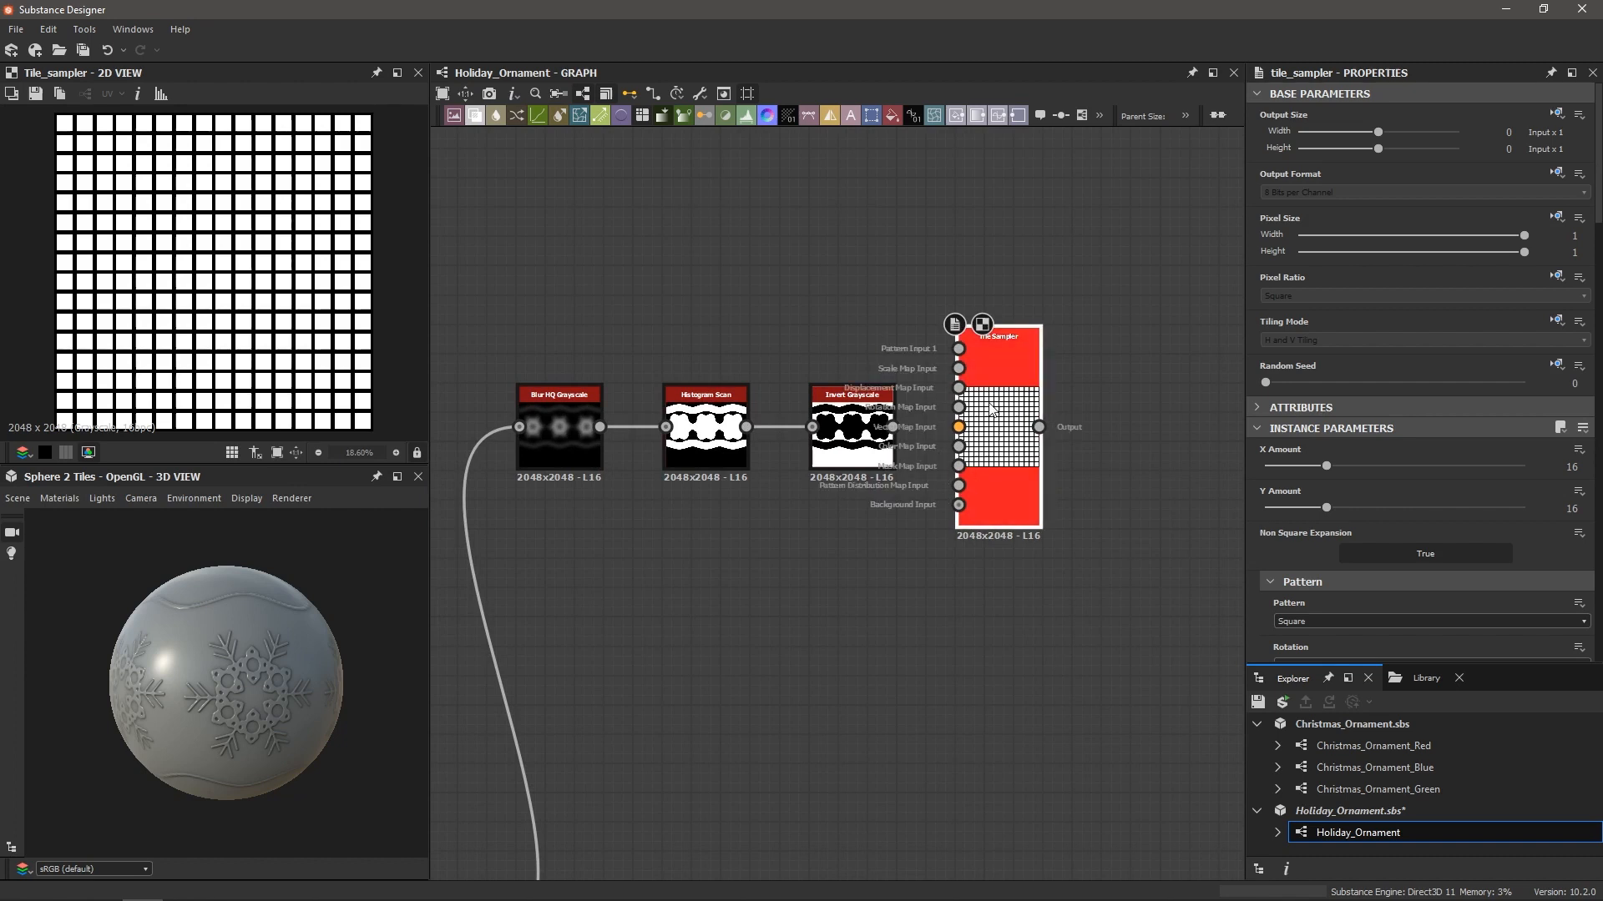
scroll(962, 444, up, 2)
scroll(954, 453, up, 2)
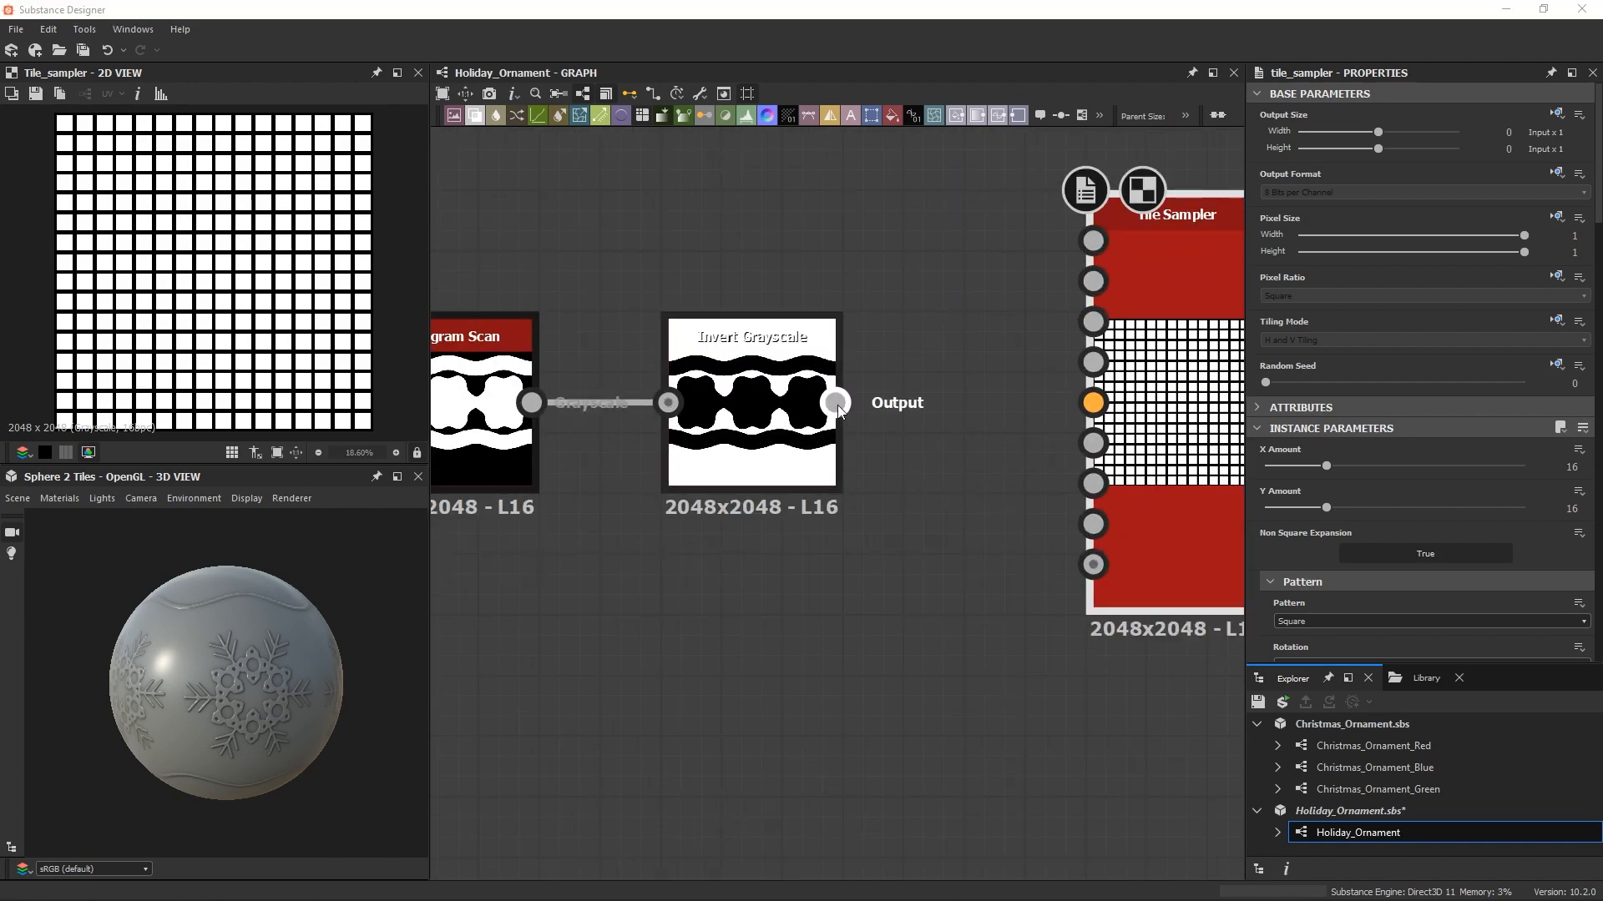
drag(836, 403, 1091, 485)
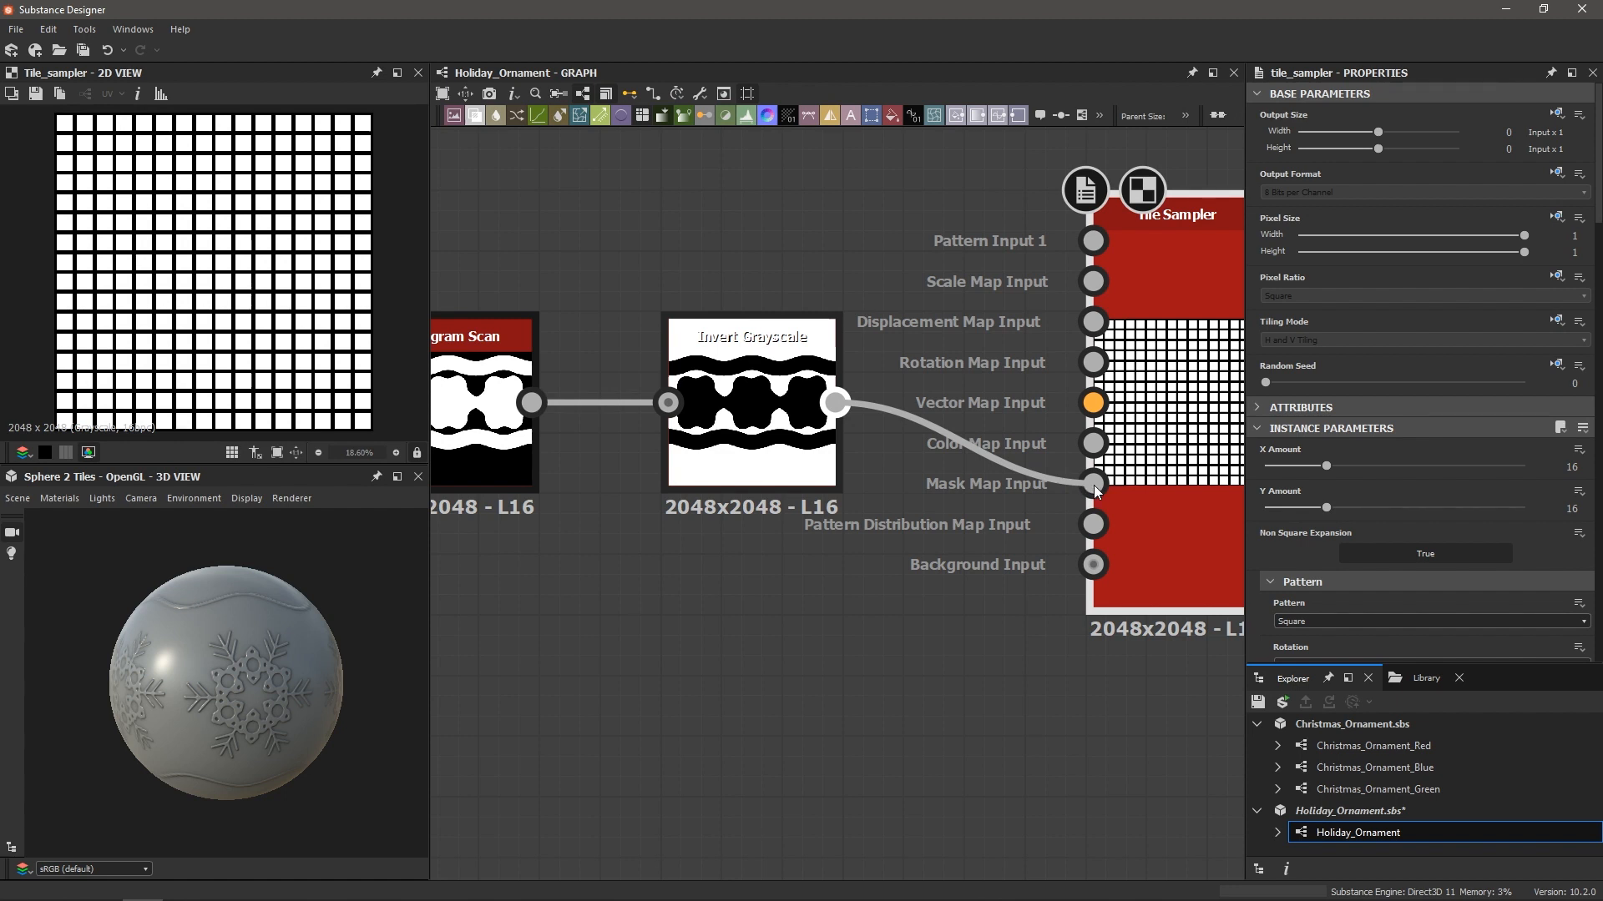
scroll(1060, 482, down, 2)
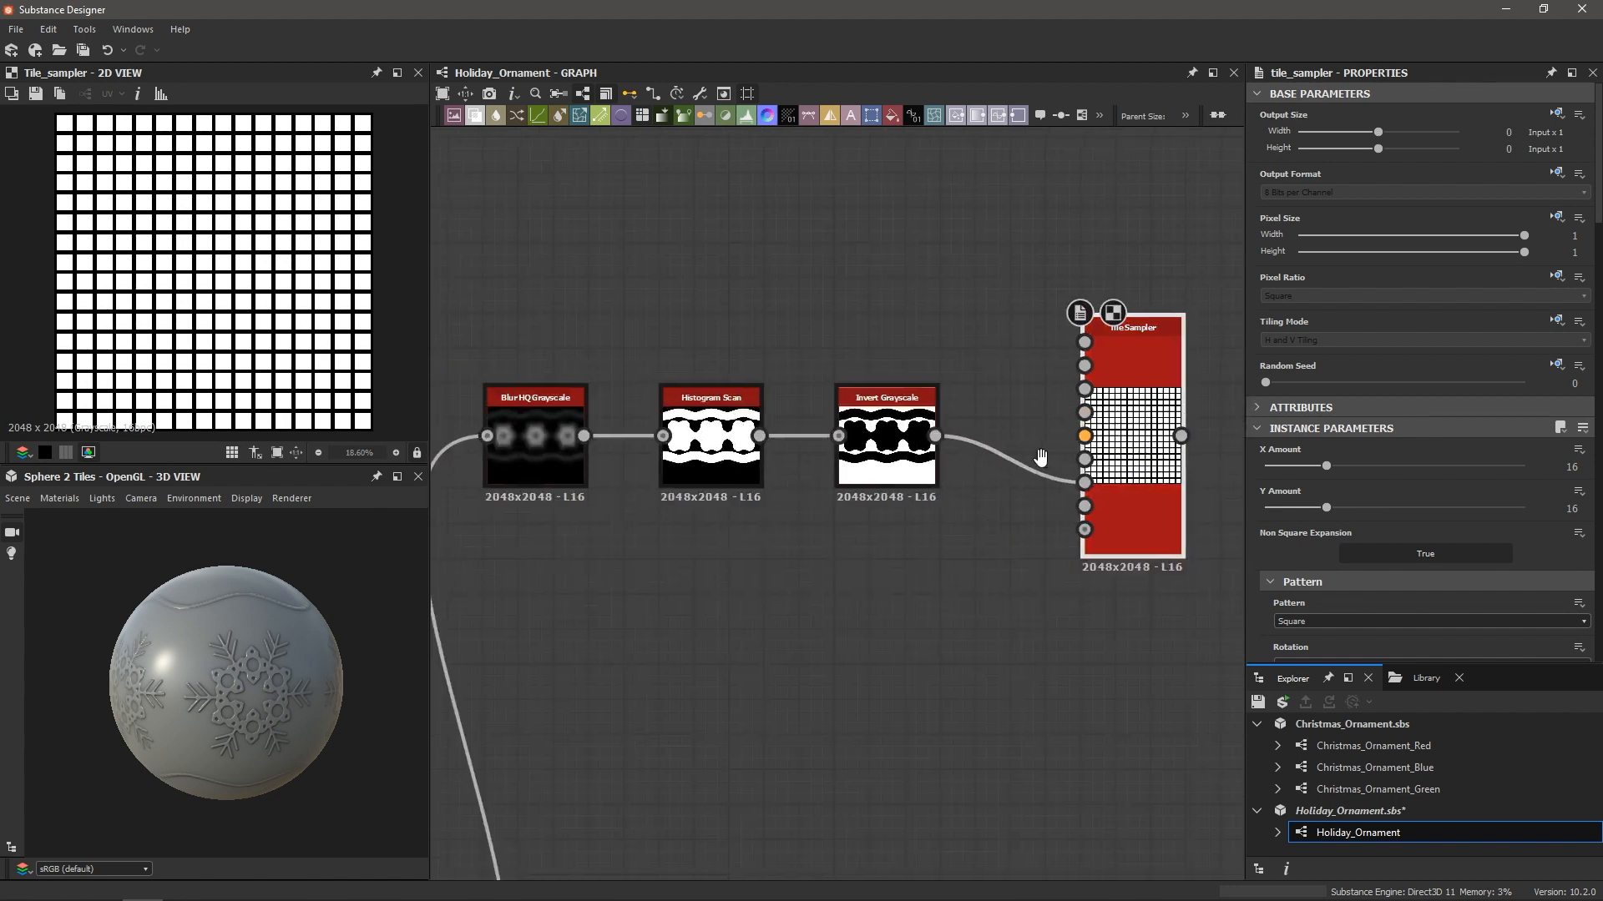
middle_drag(1040, 458, 953, 473)
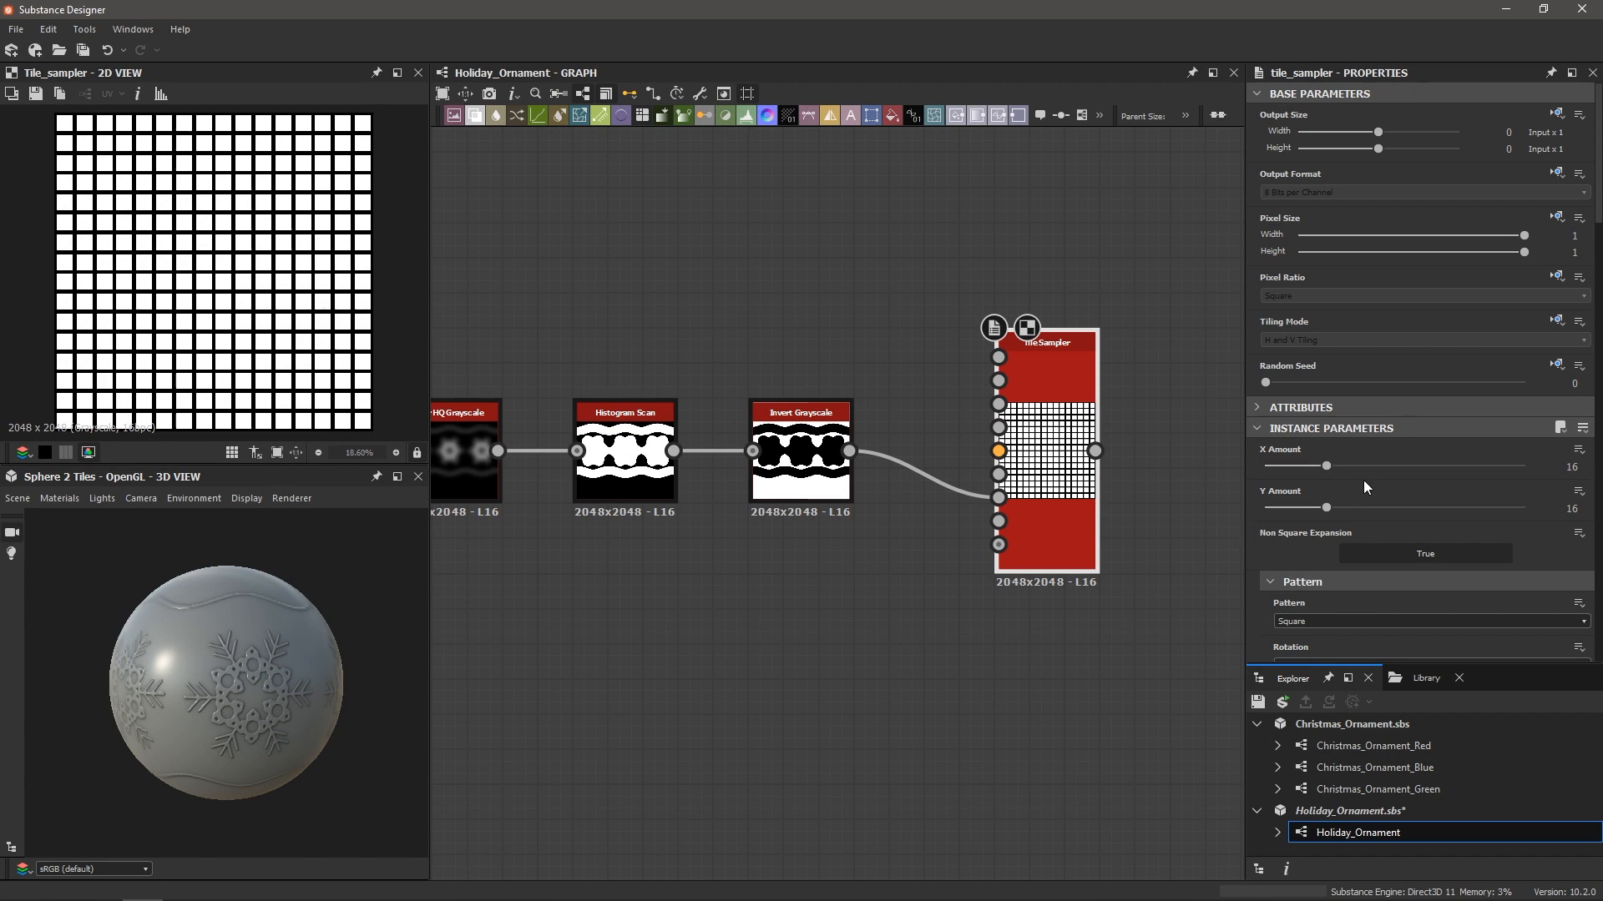
Set the Tile Sampler pattern to Bell at Scale 0.55
scroll(1364, 481, down, 3)
click(1310, 419)
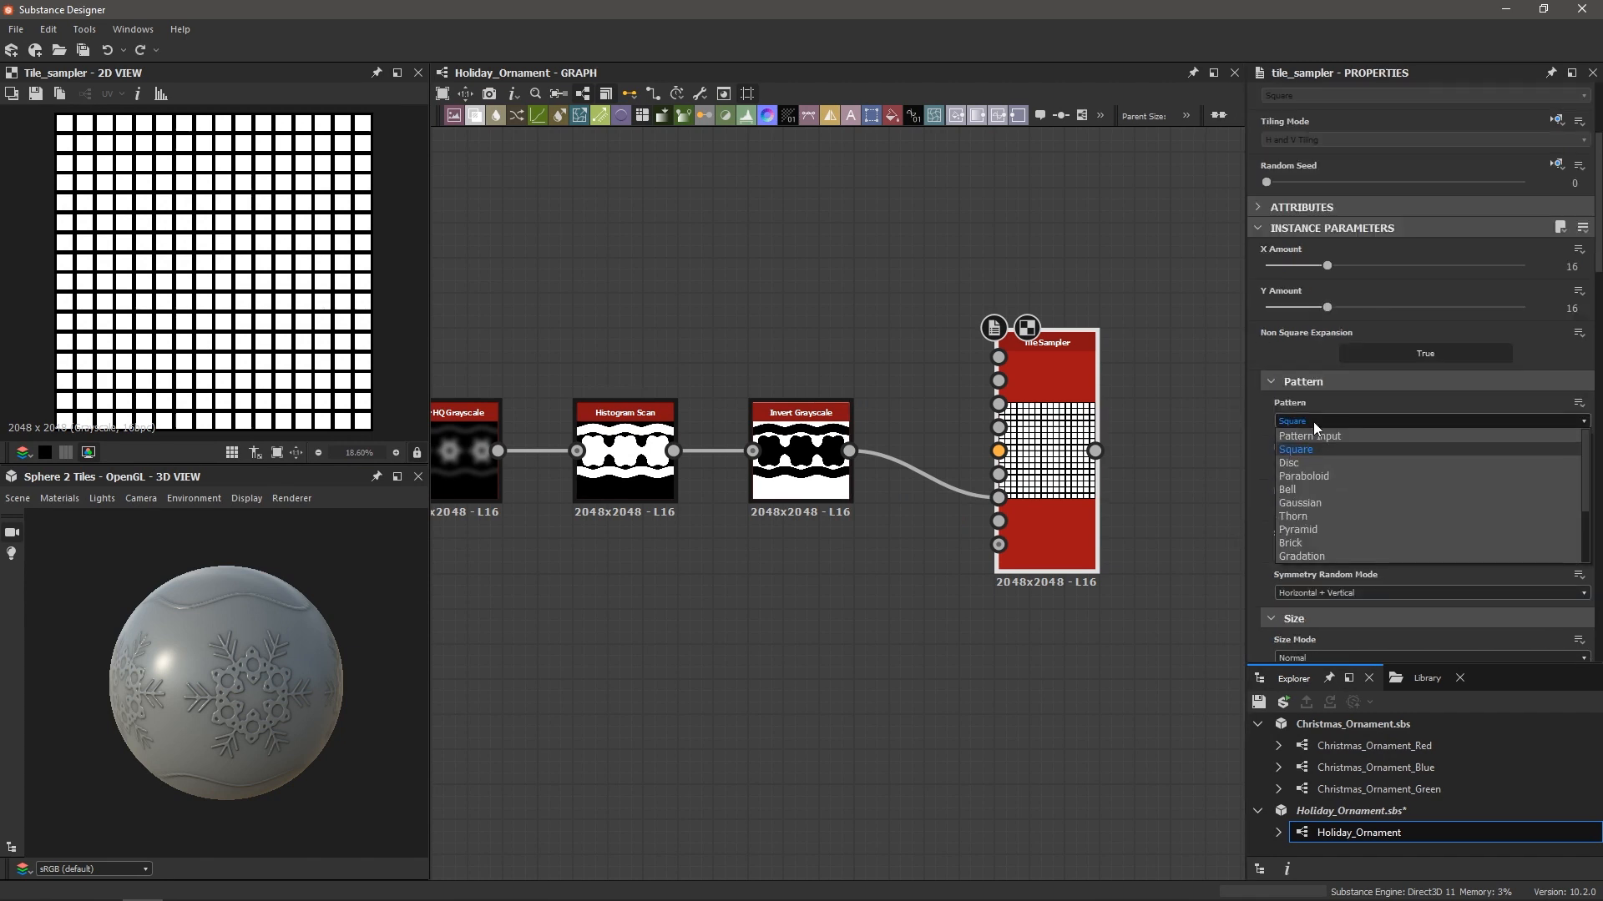
click(1296, 489)
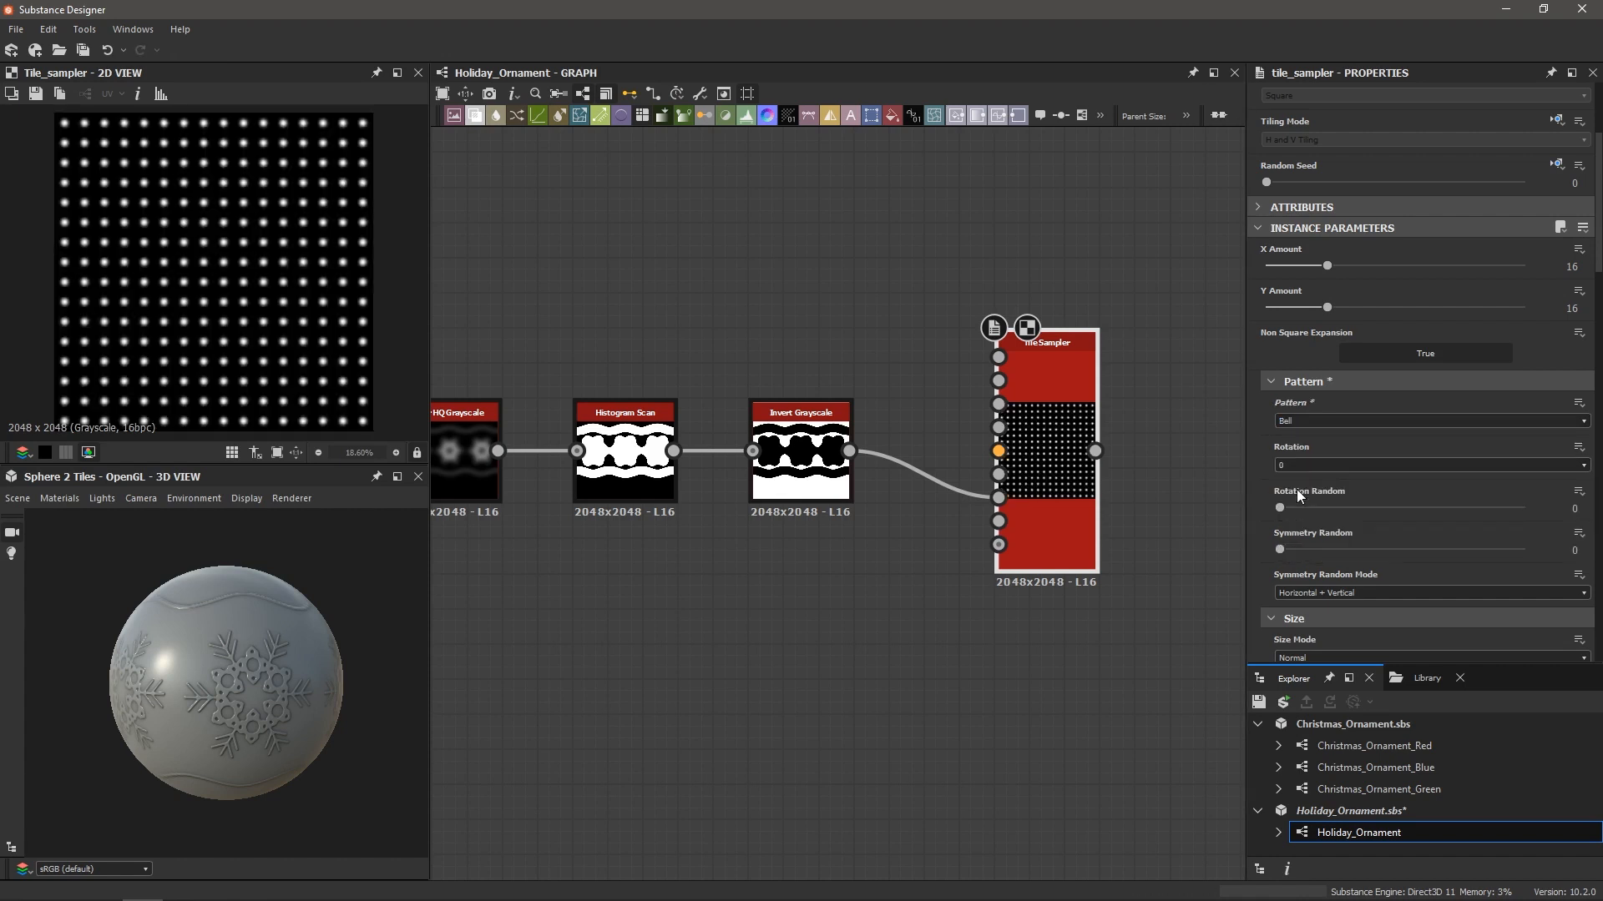
scroll(1301, 500, down, 3)
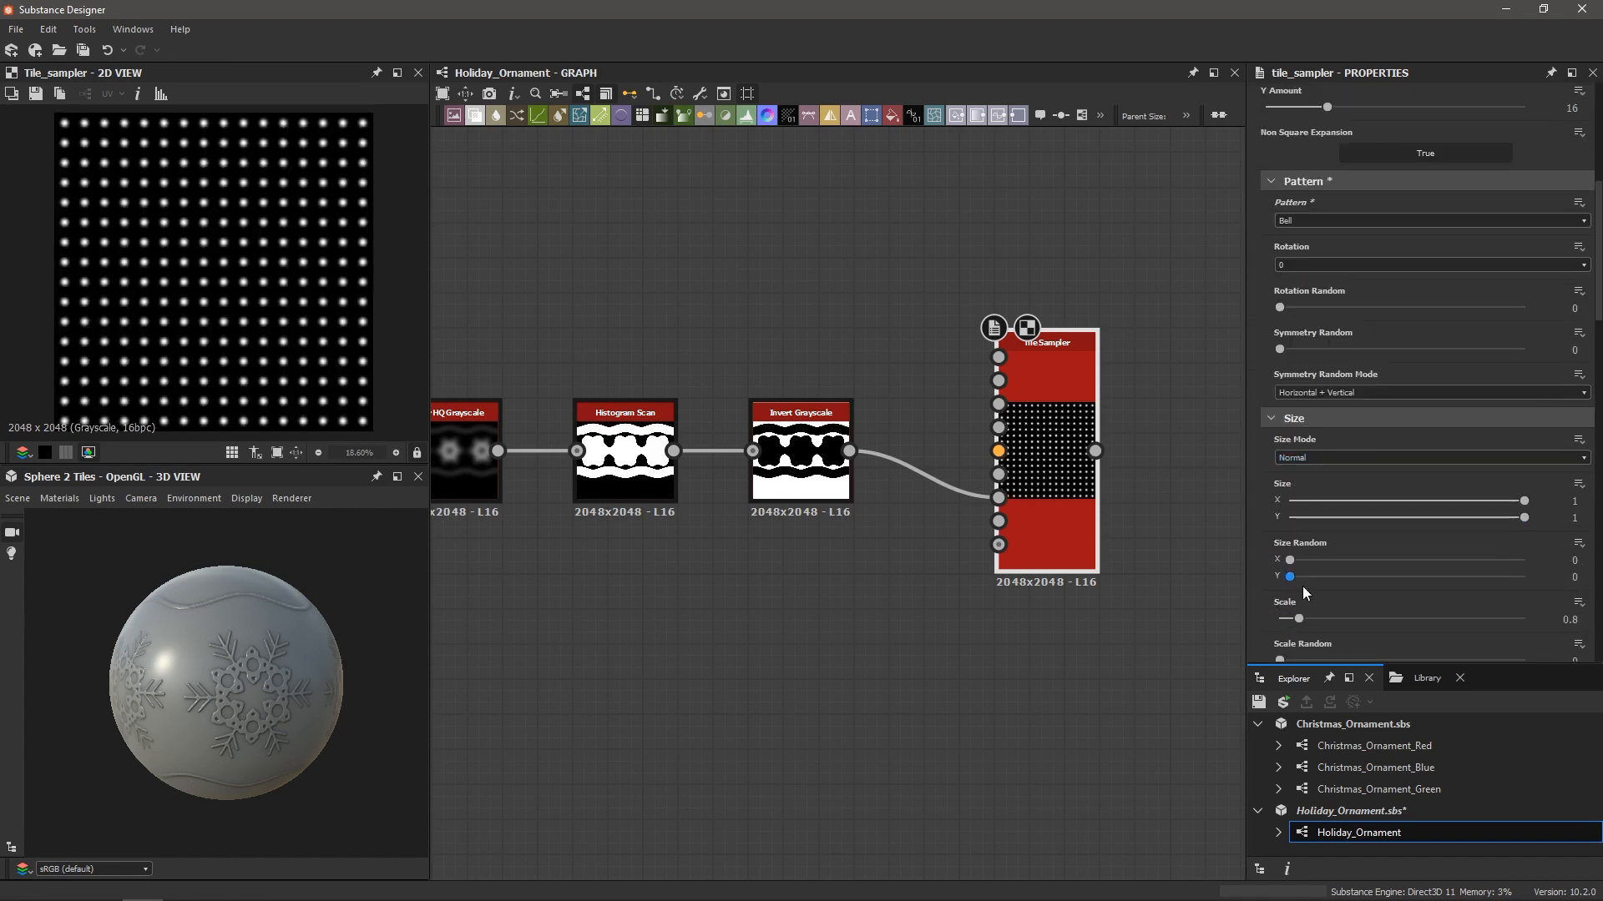
drag(1303, 628, 1296, 626)
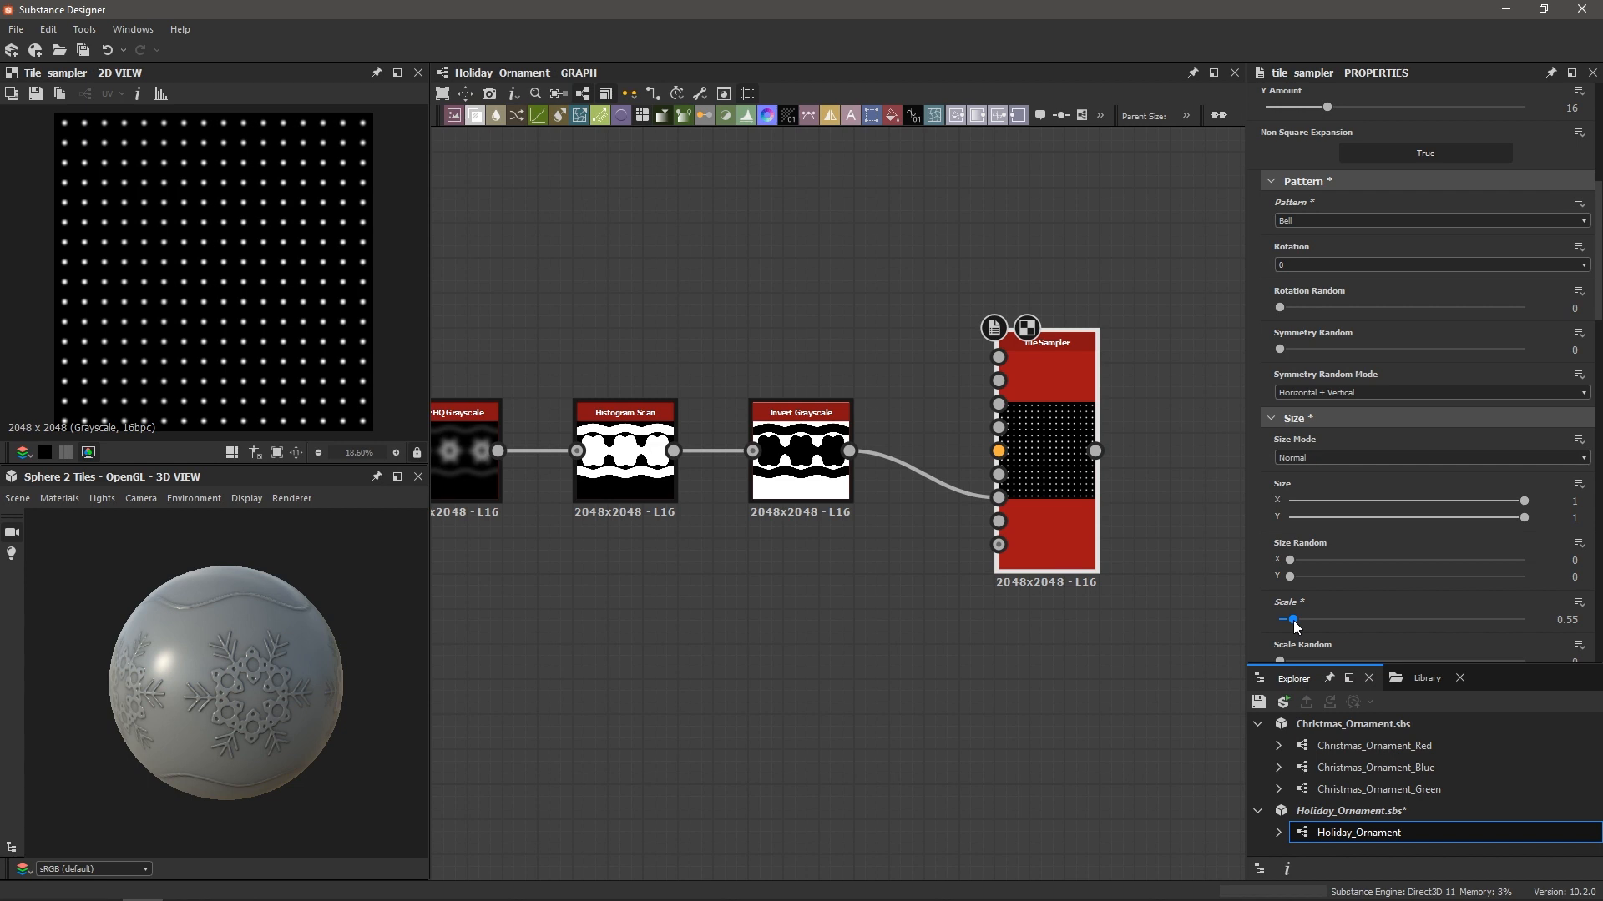
scroll(1267, 538, down, 10)
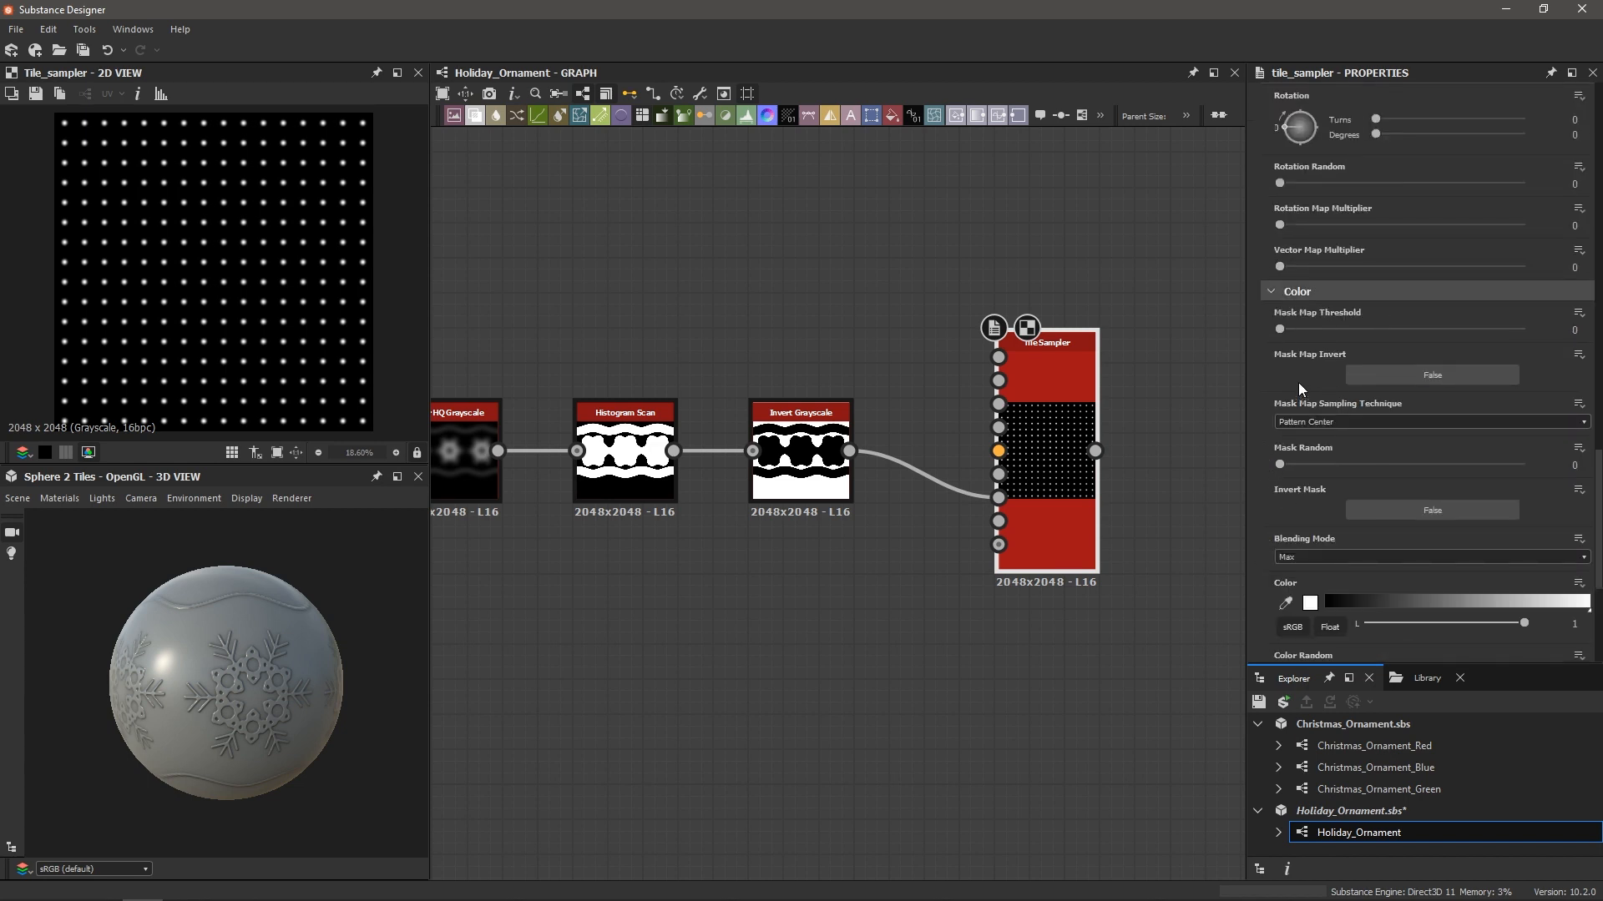
Raise the Mask Map Threshold to 1 and set Position Random to about 1.55
drag(1283, 334, 1526, 334)
scroll(1014, 479, up, 2)
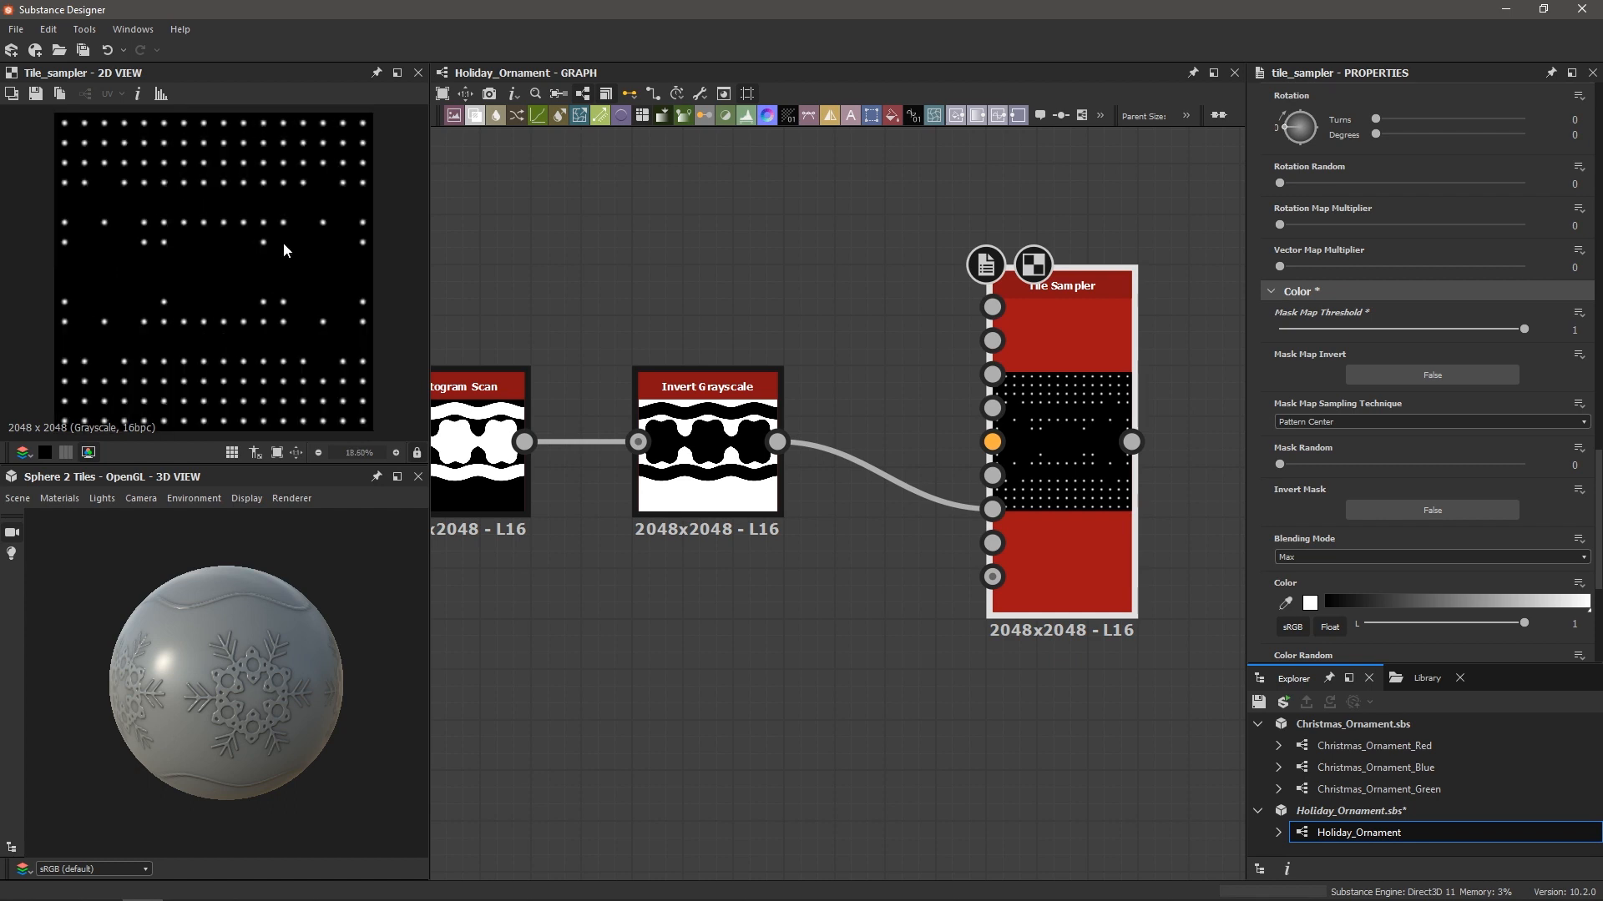
scroll(1318, 438, up, 6)
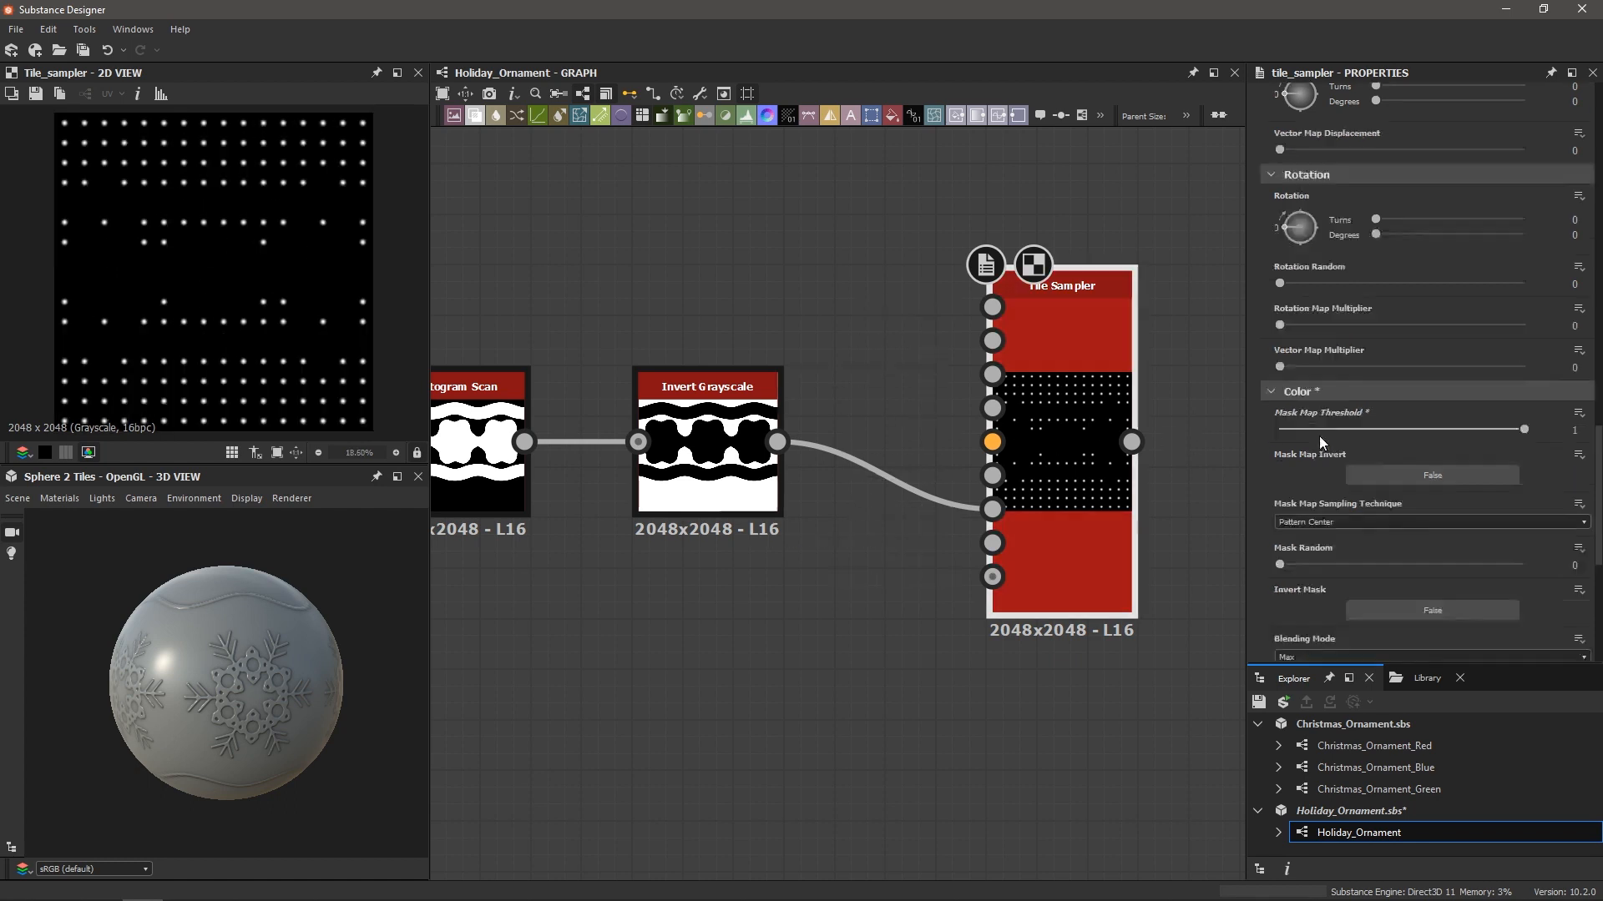
scroll(1315, 435, up, 3)
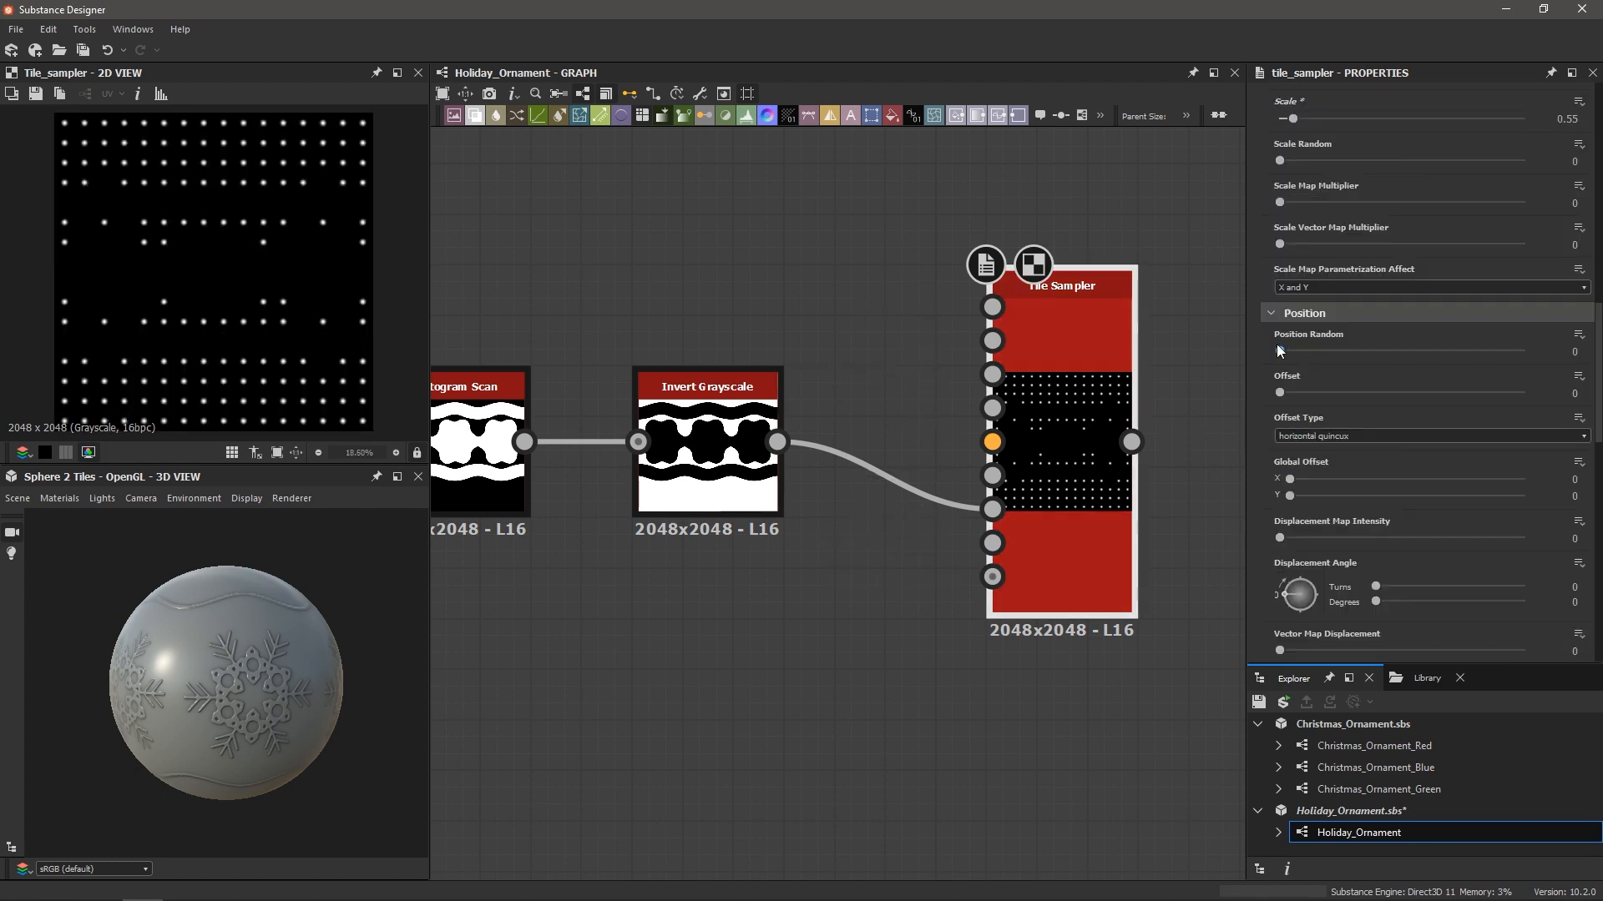
drag(1283, 353, 1348, 361)
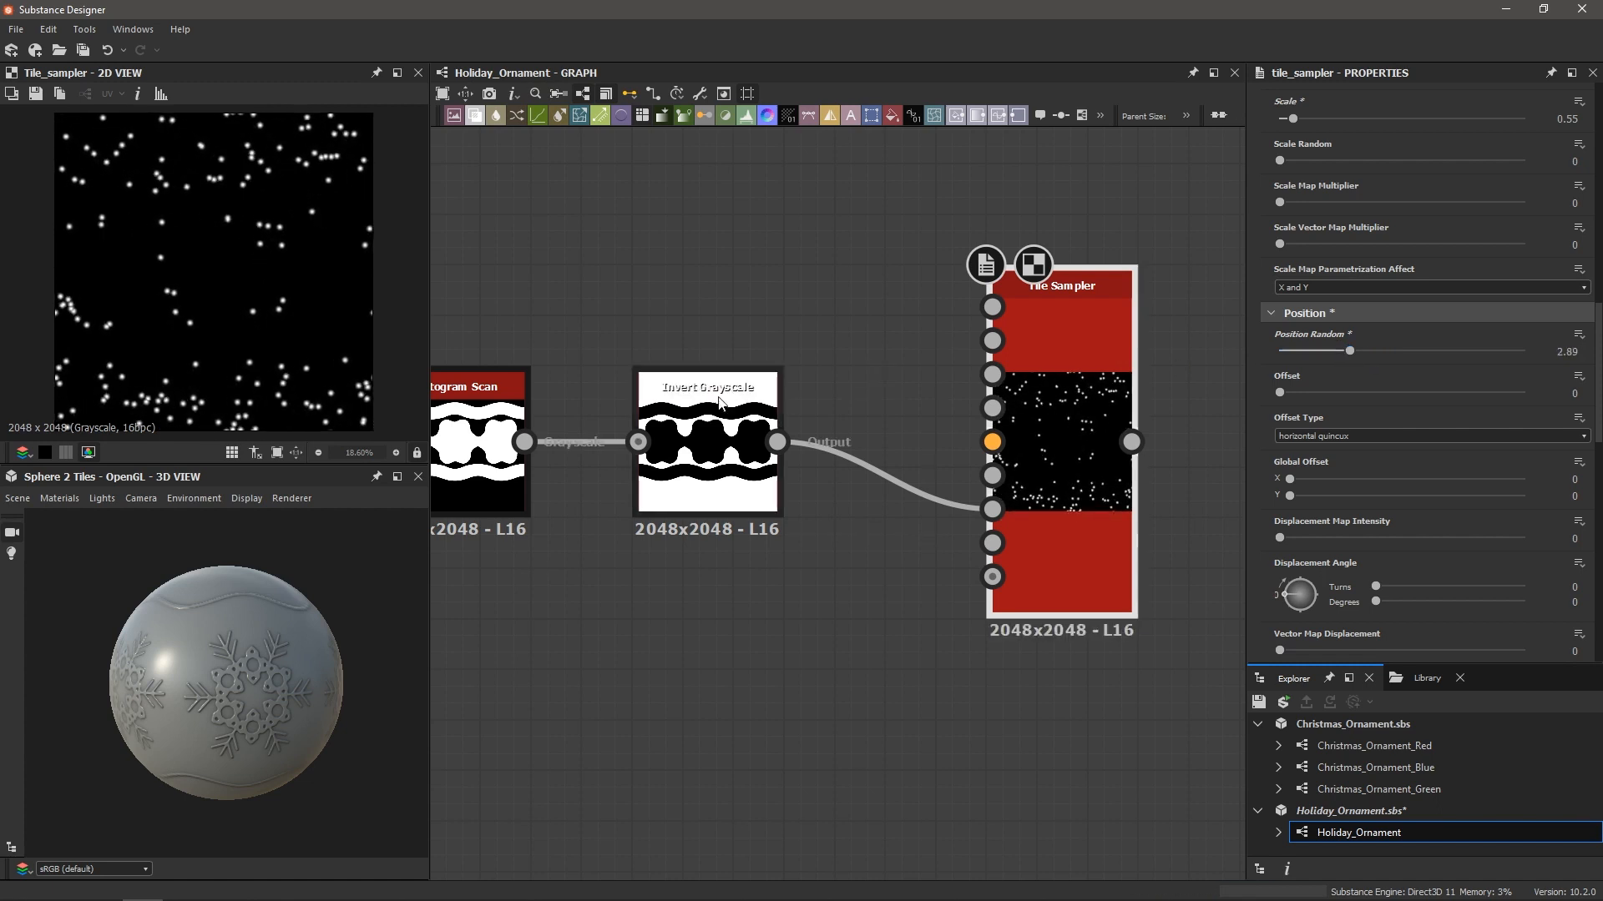
double_click(707, 451)
double_click(1094, 445)
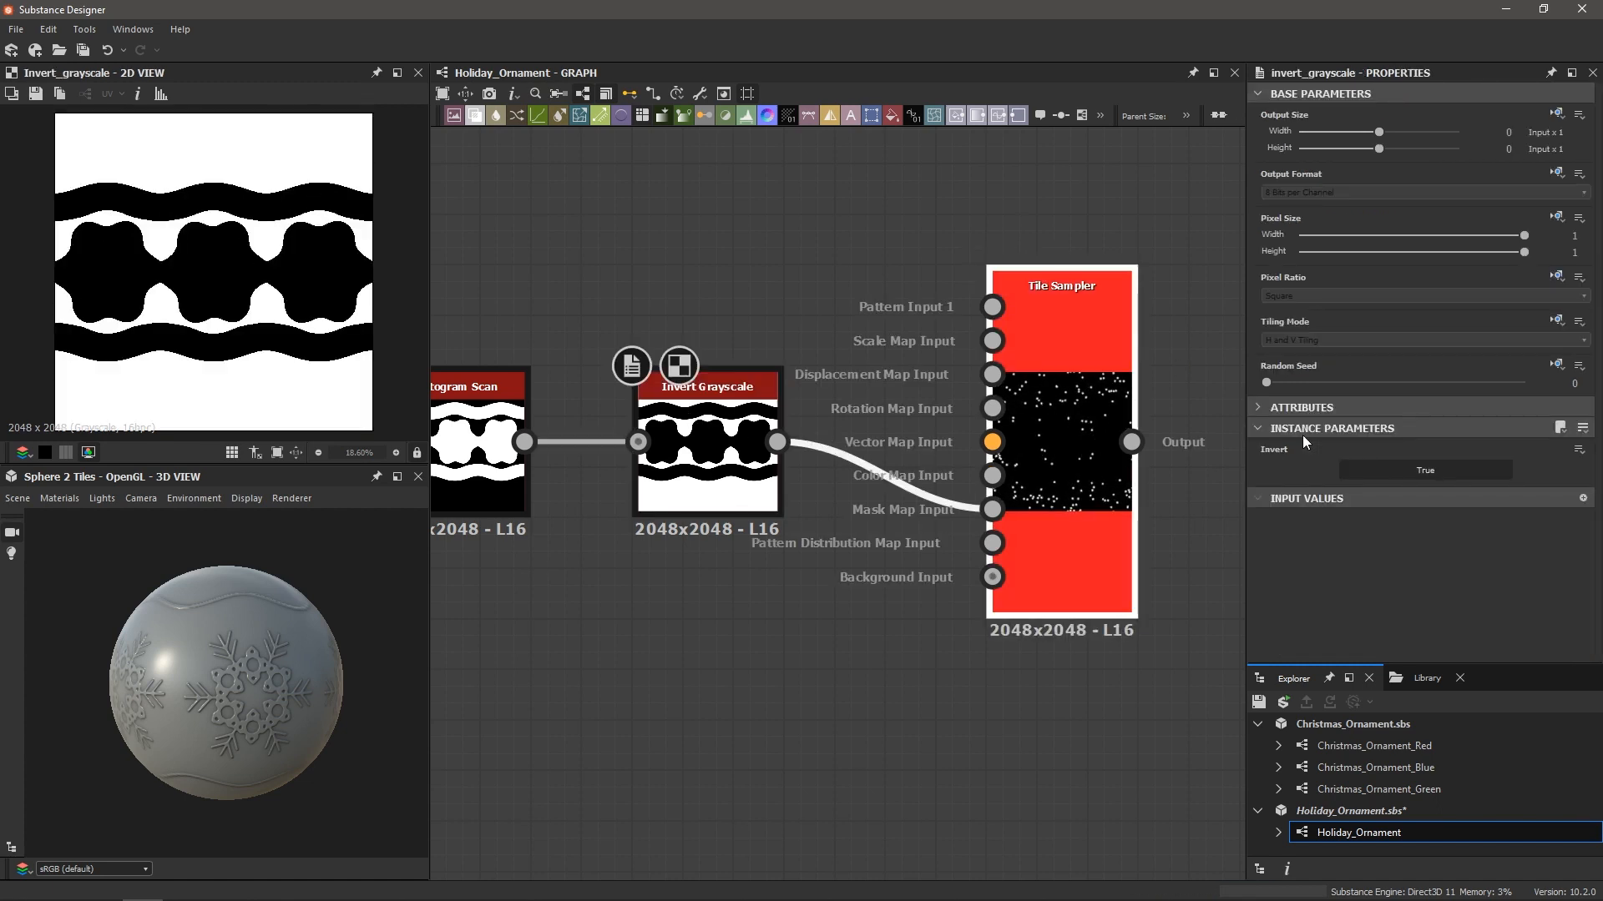
drag(1315, 401, 1320, 408)
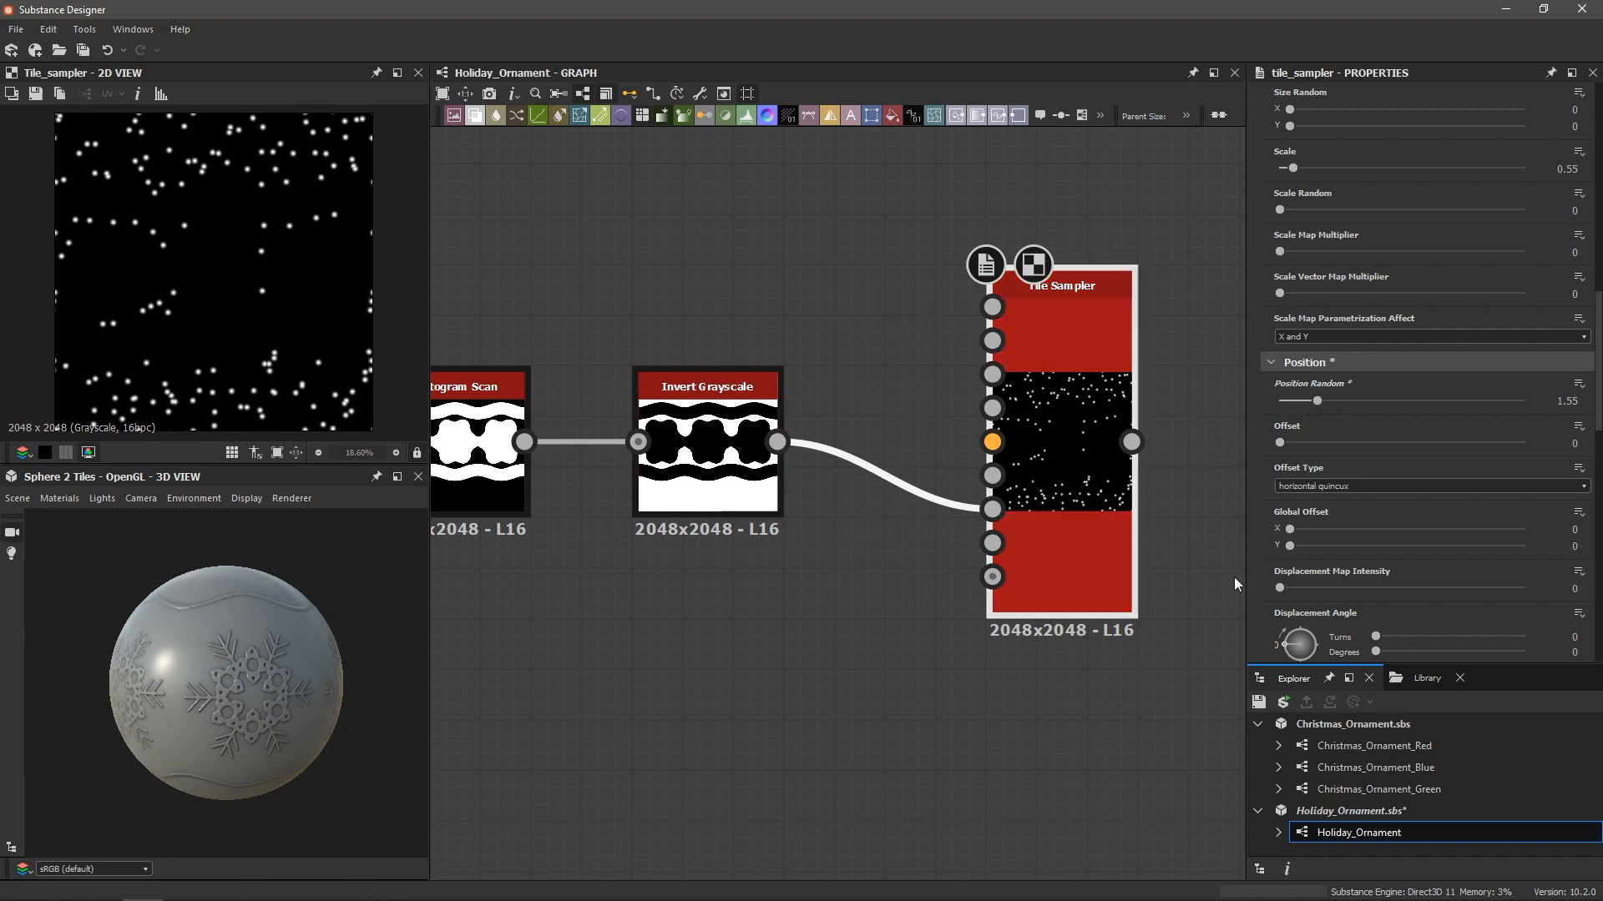
Set the Tile Sampler's Mask Random to 0.66 and inspect the thinned dots in the 2D view
scroll(1352, 511, down, 10)
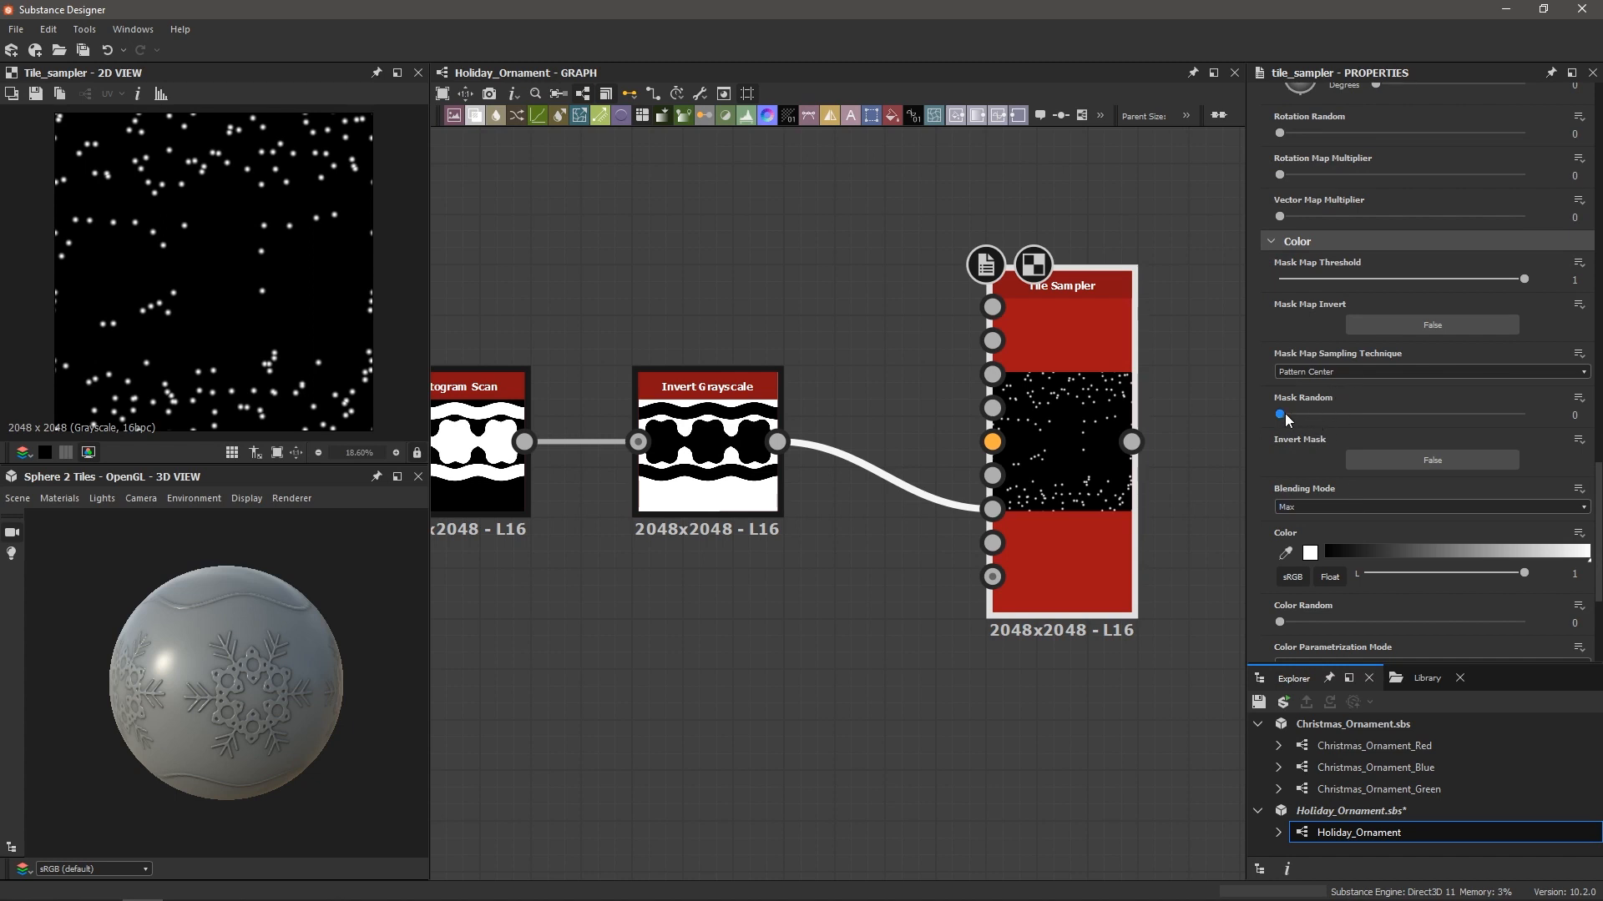
drag(1280, 415, 1436, 422)
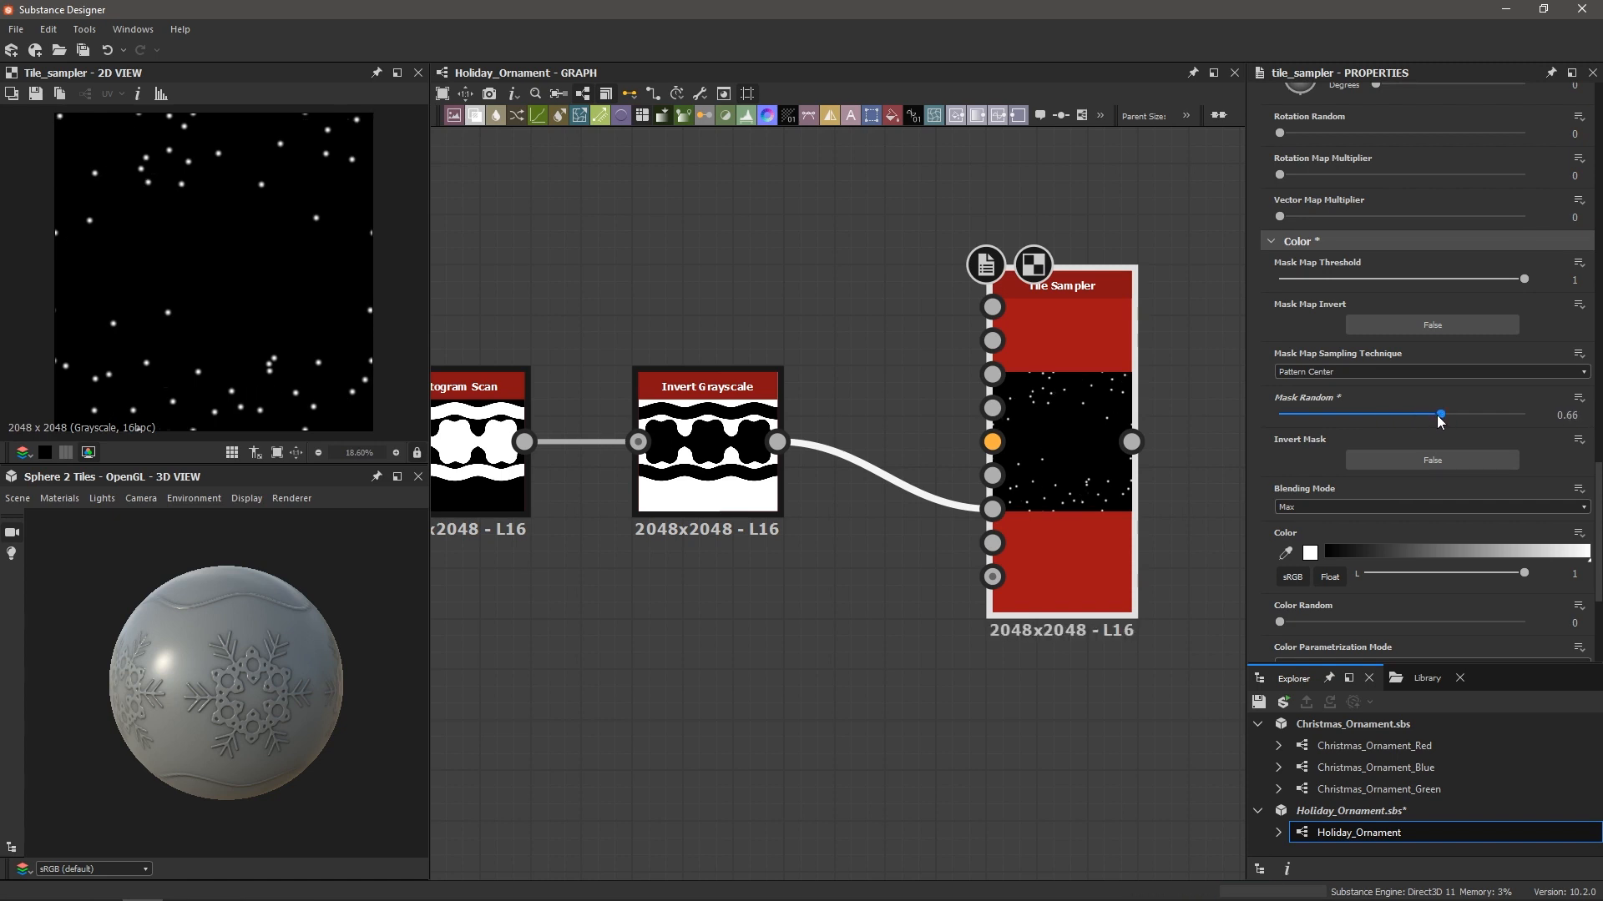
scroll(298, 357, up, 6)
scroll(234, 372, down, 3)
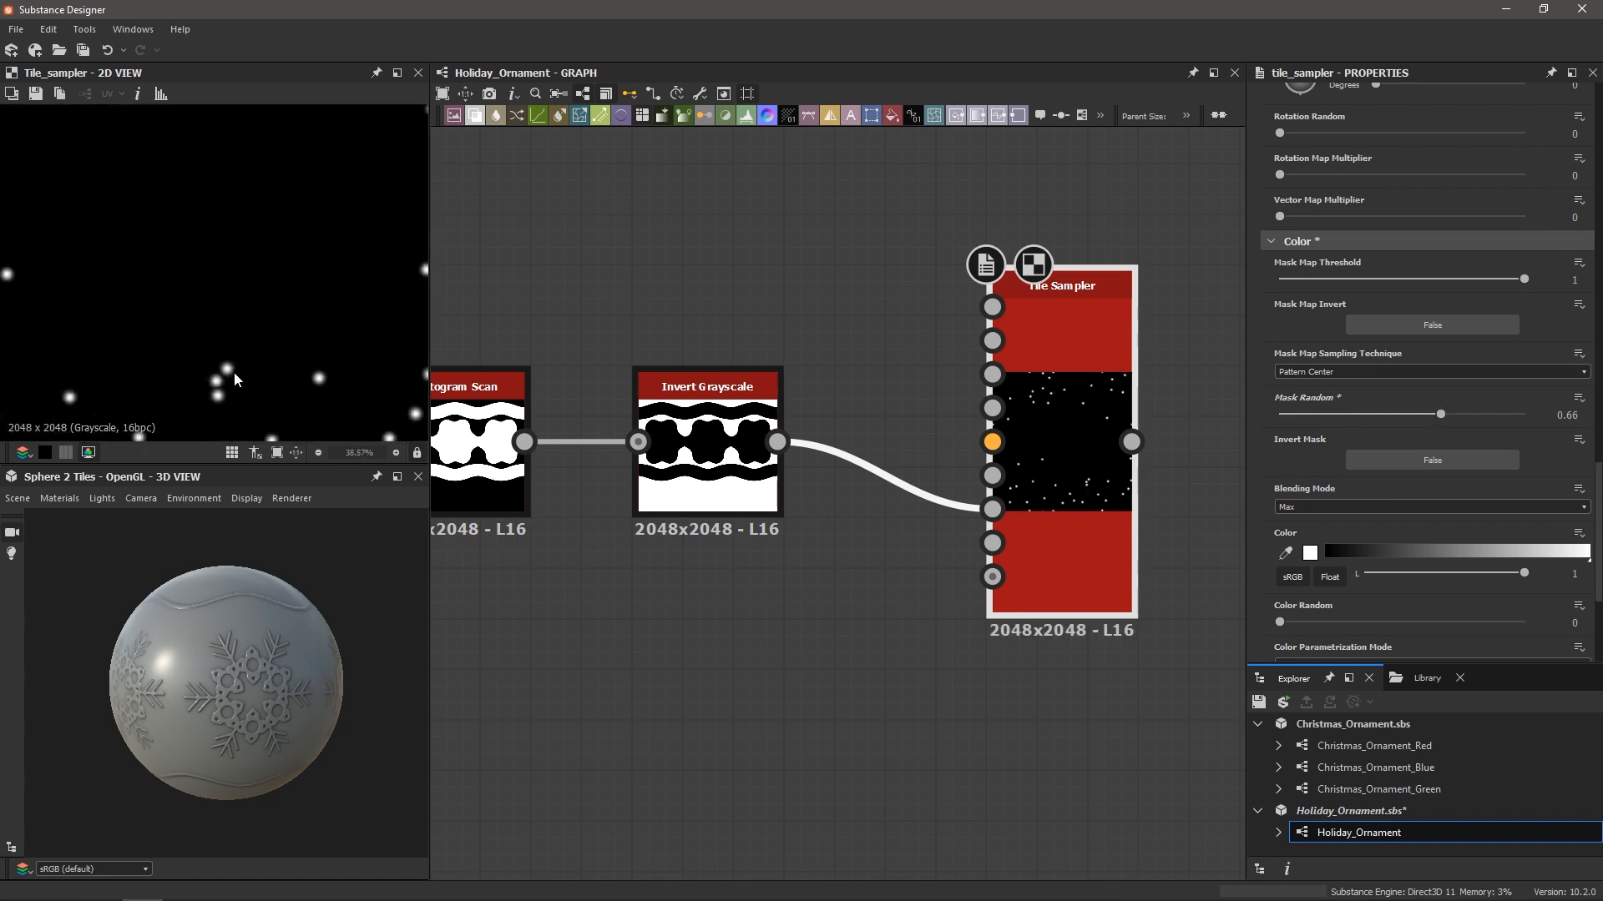
middle_drag(234, 369, 249, 318)
scroll(269, 343, up, 4)
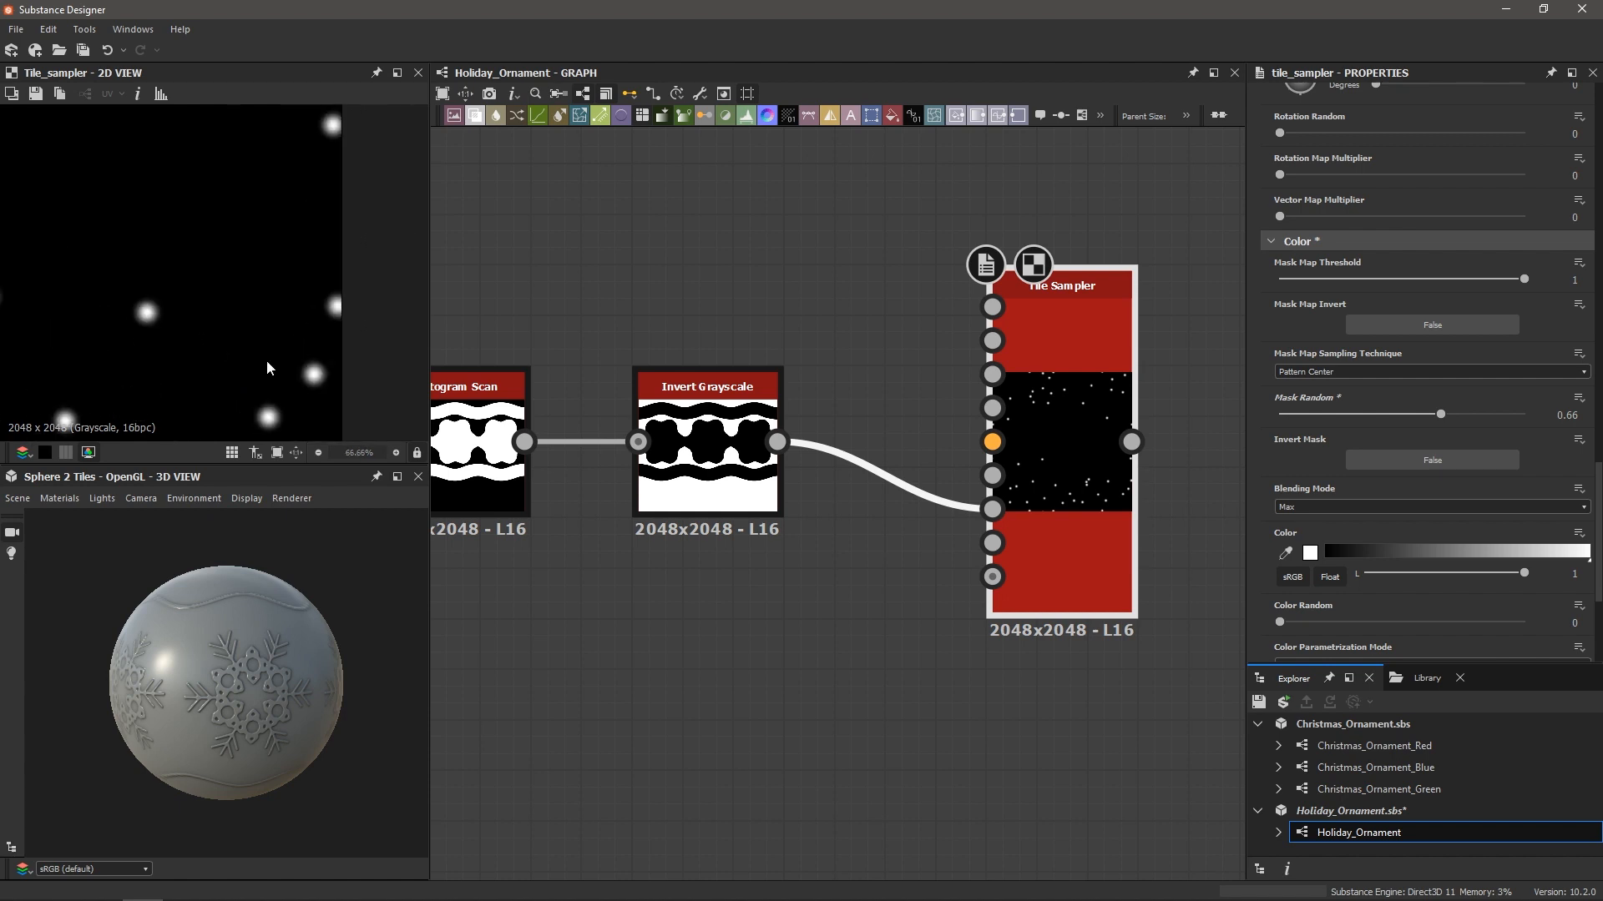
scroll(276, 389, down, 2)
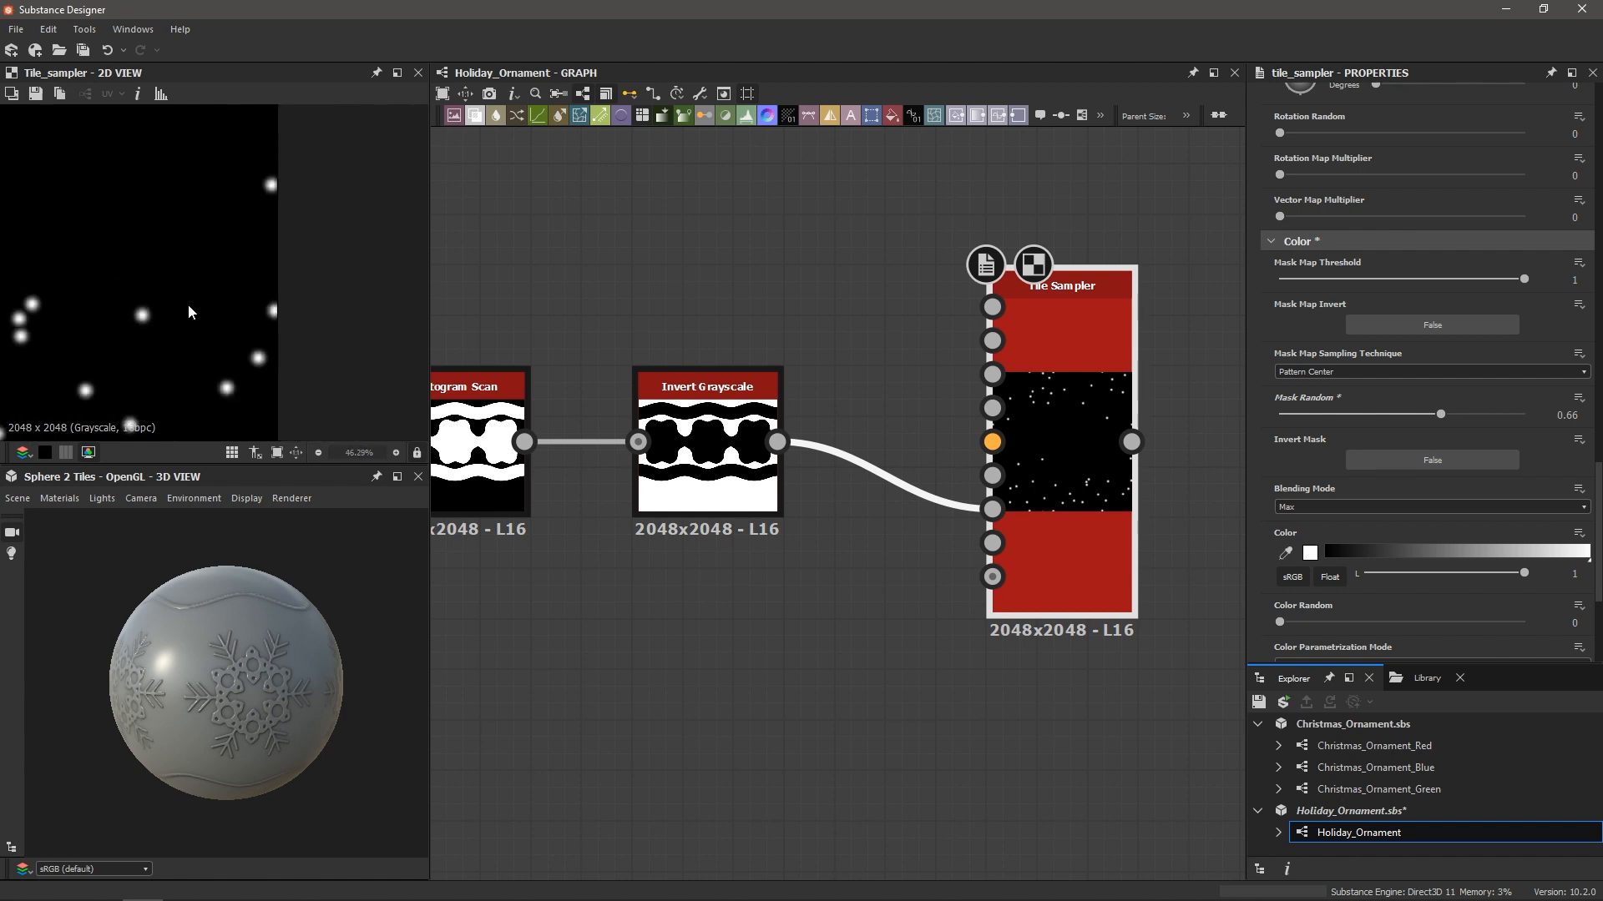
scroll(184, 299, down, 4)
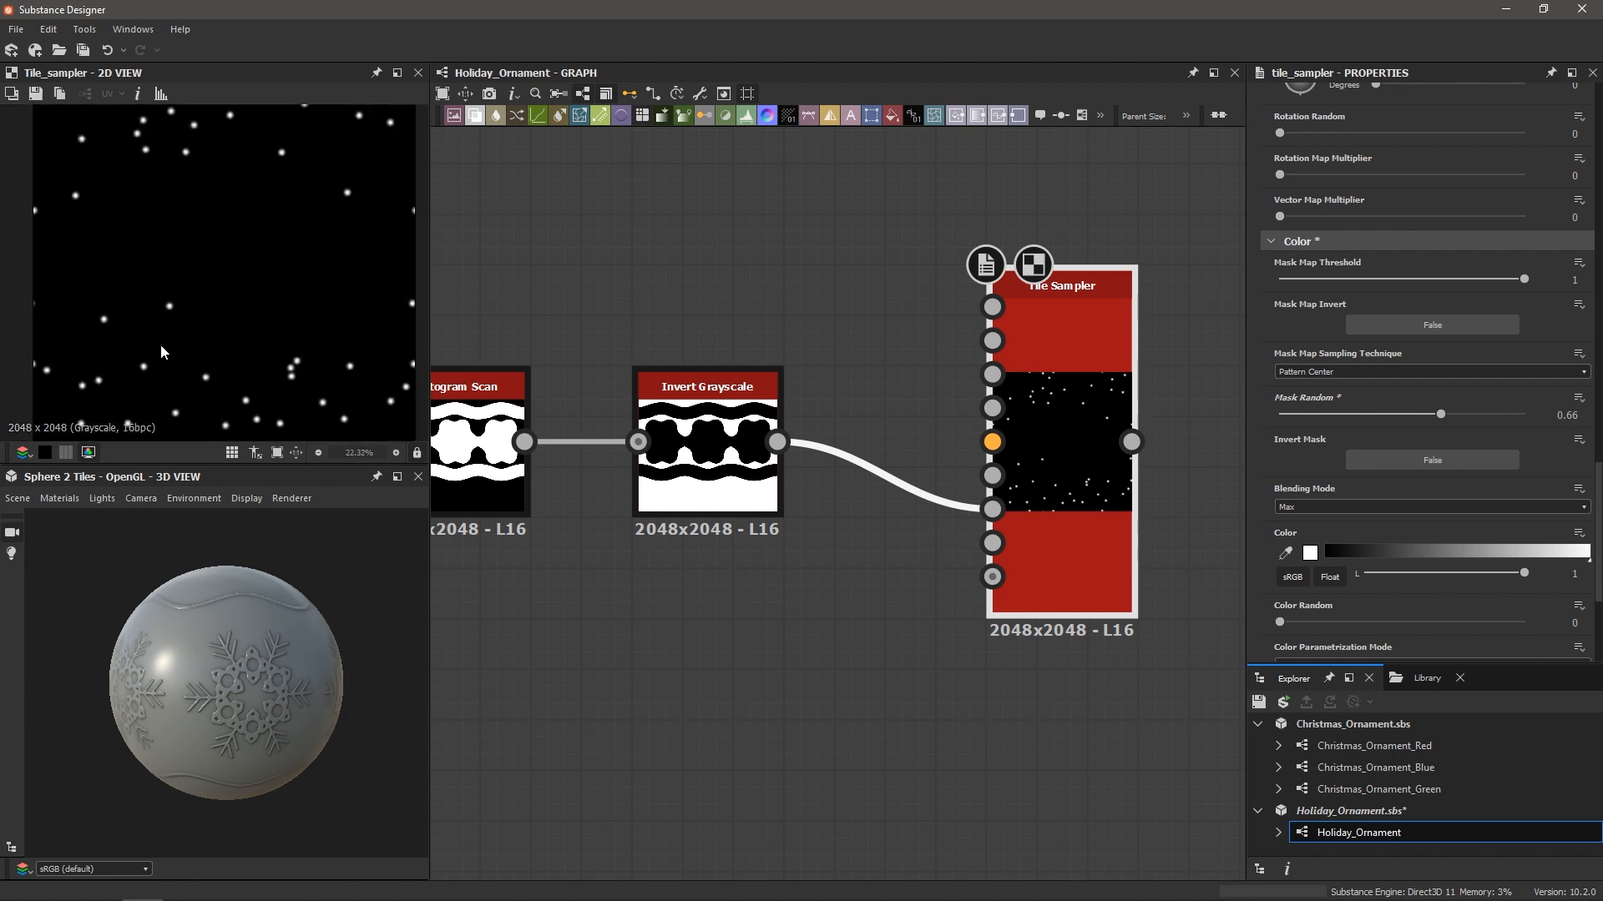
scroll(286, 370, up, 6)
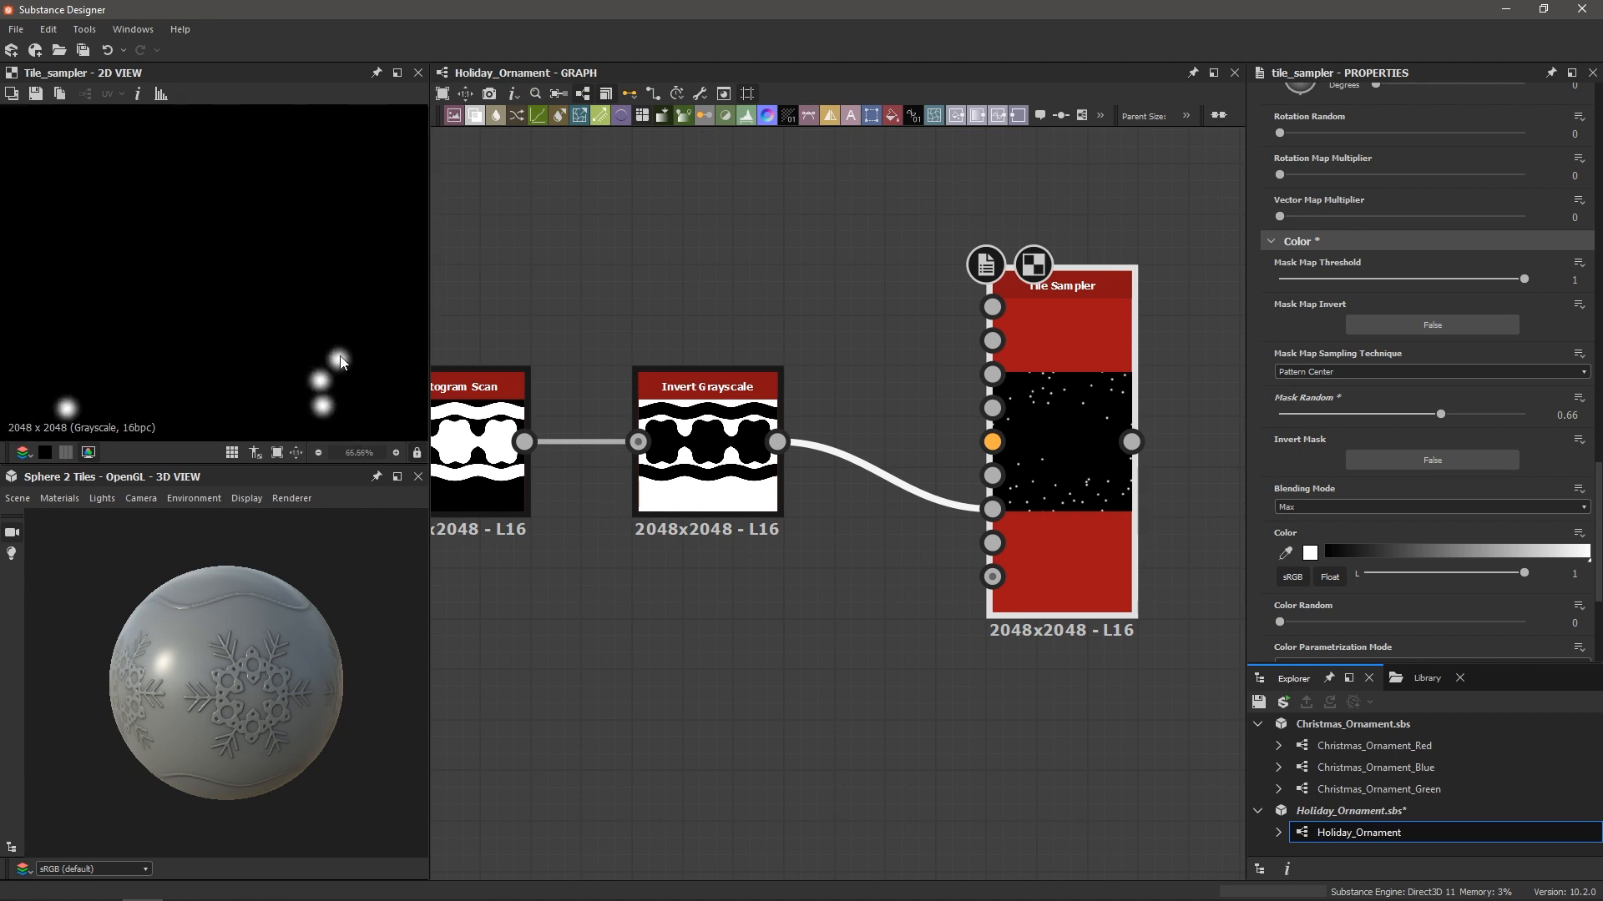
scroll(303, 351, down, 8)
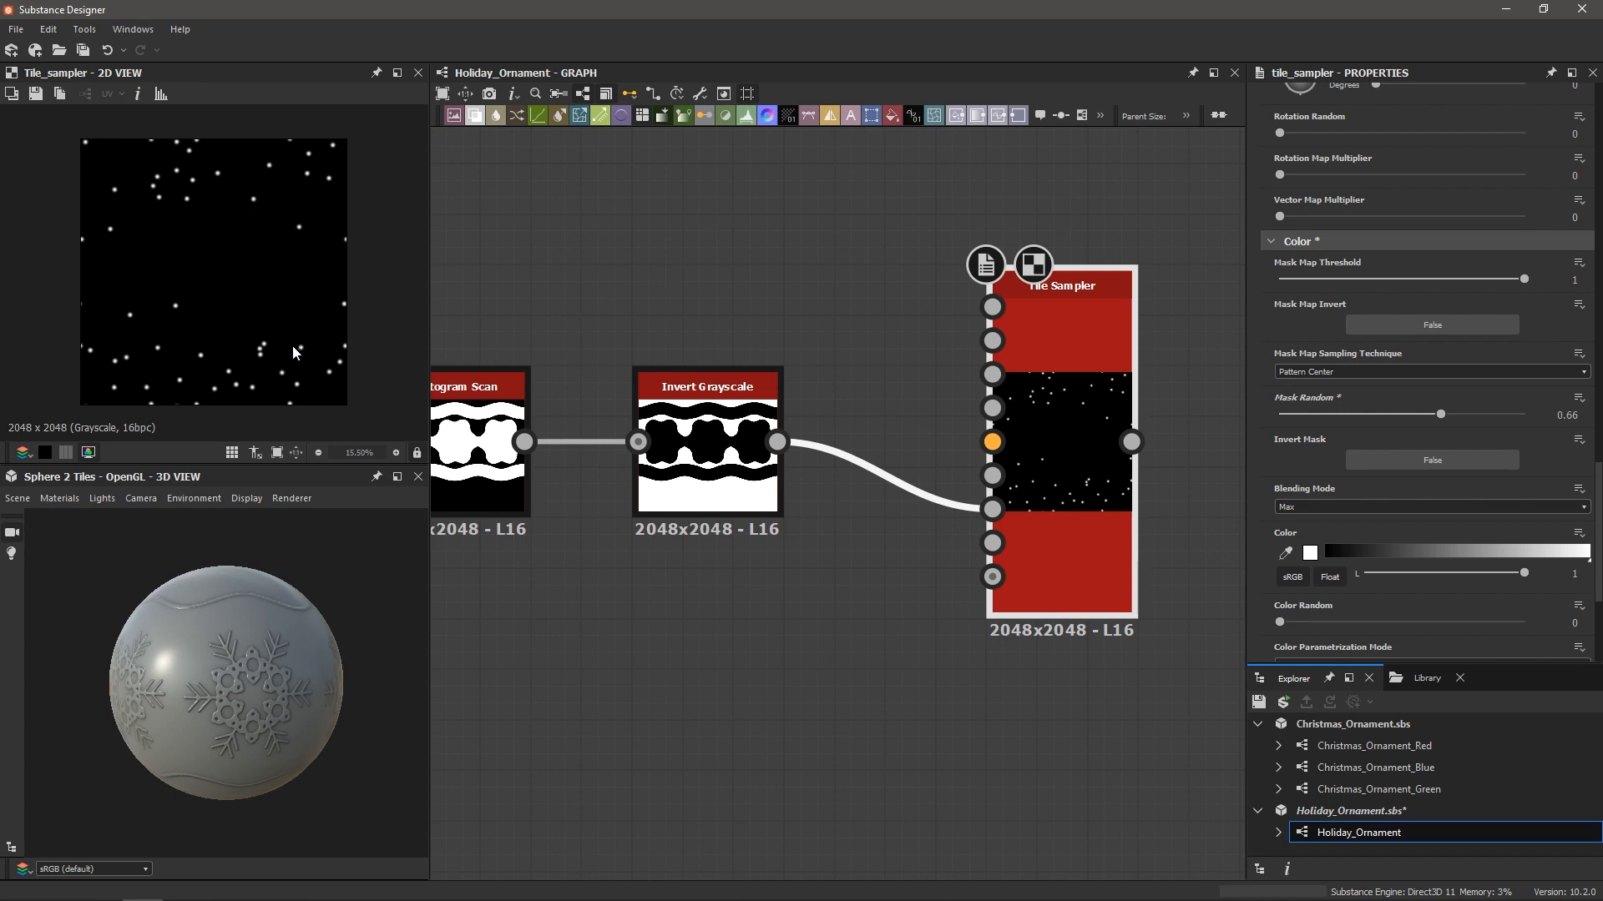
middle_drag(1090, 504, 797, 532)
scroll(979, 499, down, 1)
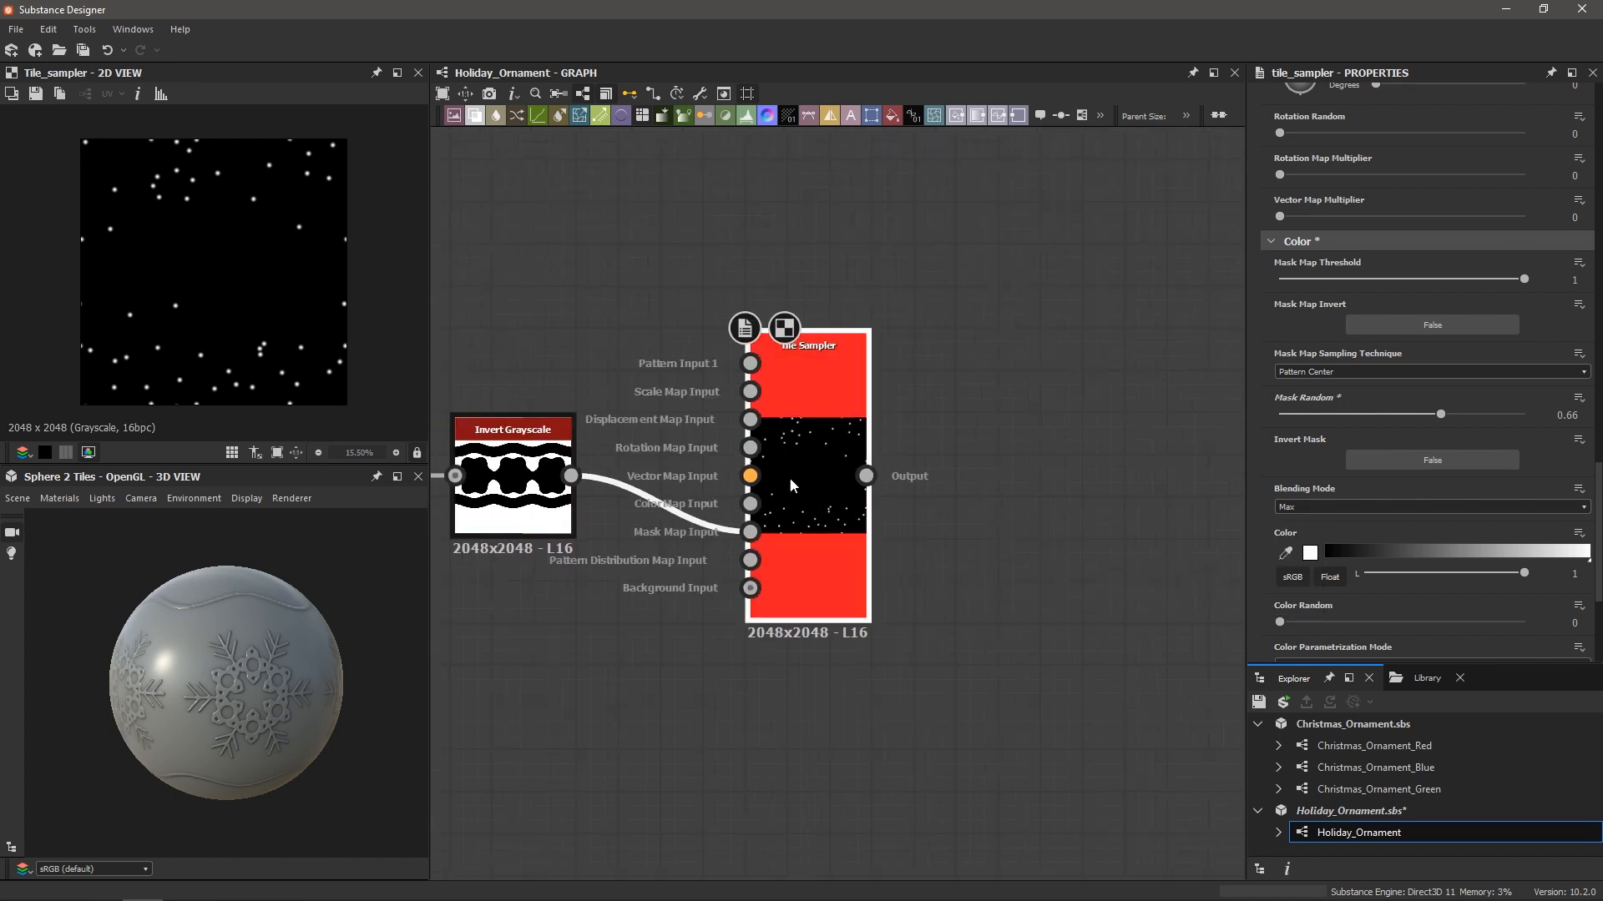
Add a Curve node after the Tile Sampler
key(space)
text(c)
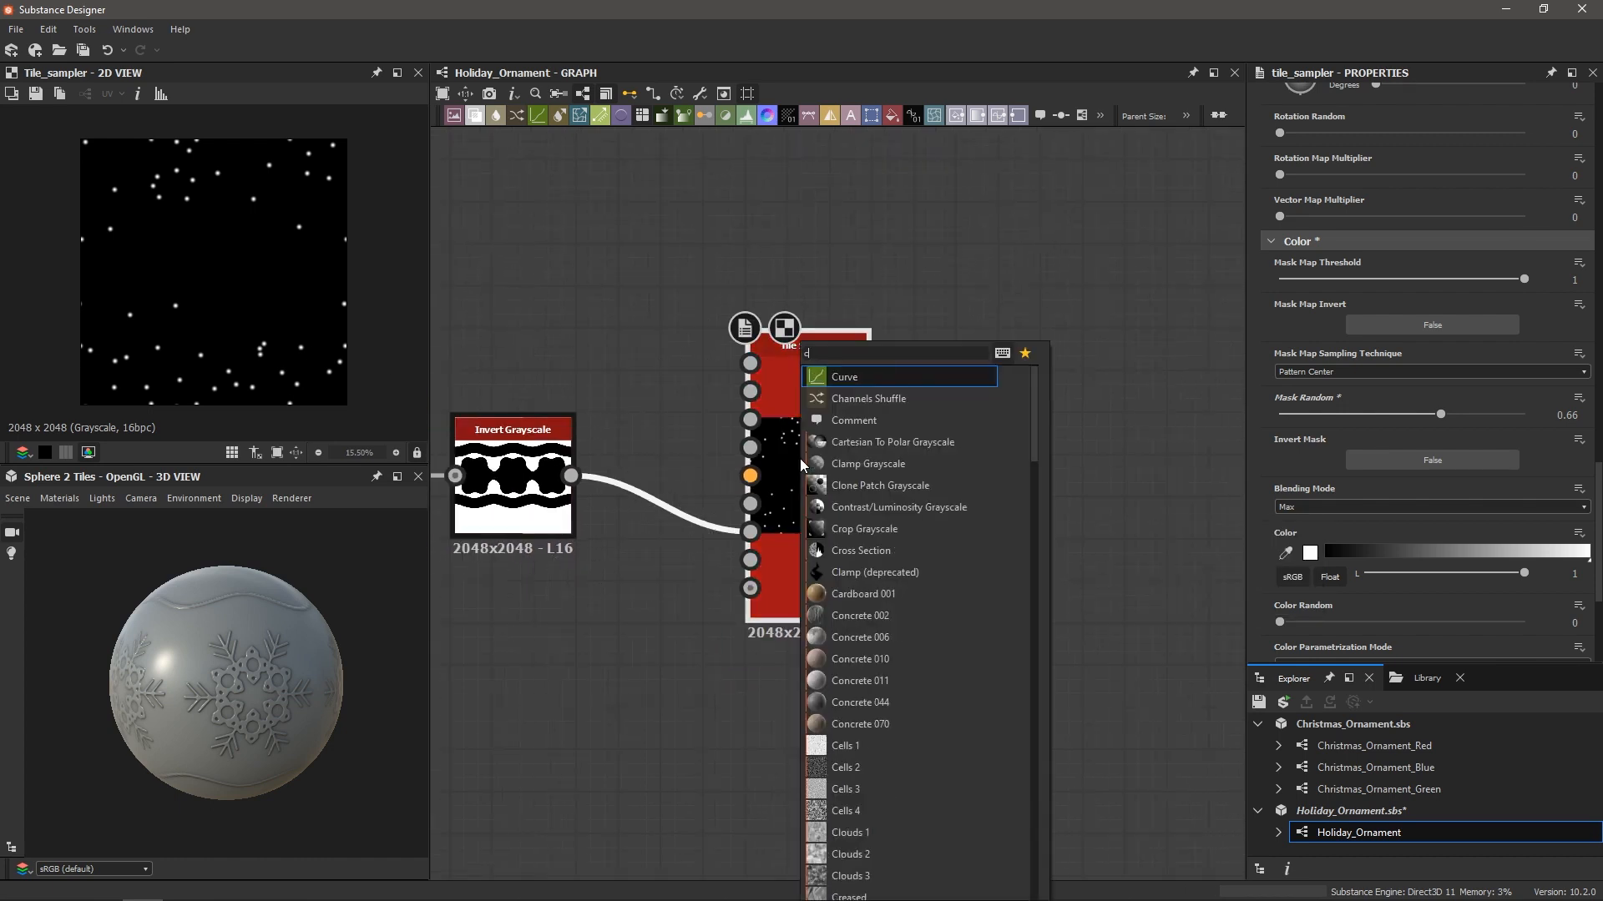
key(Return)
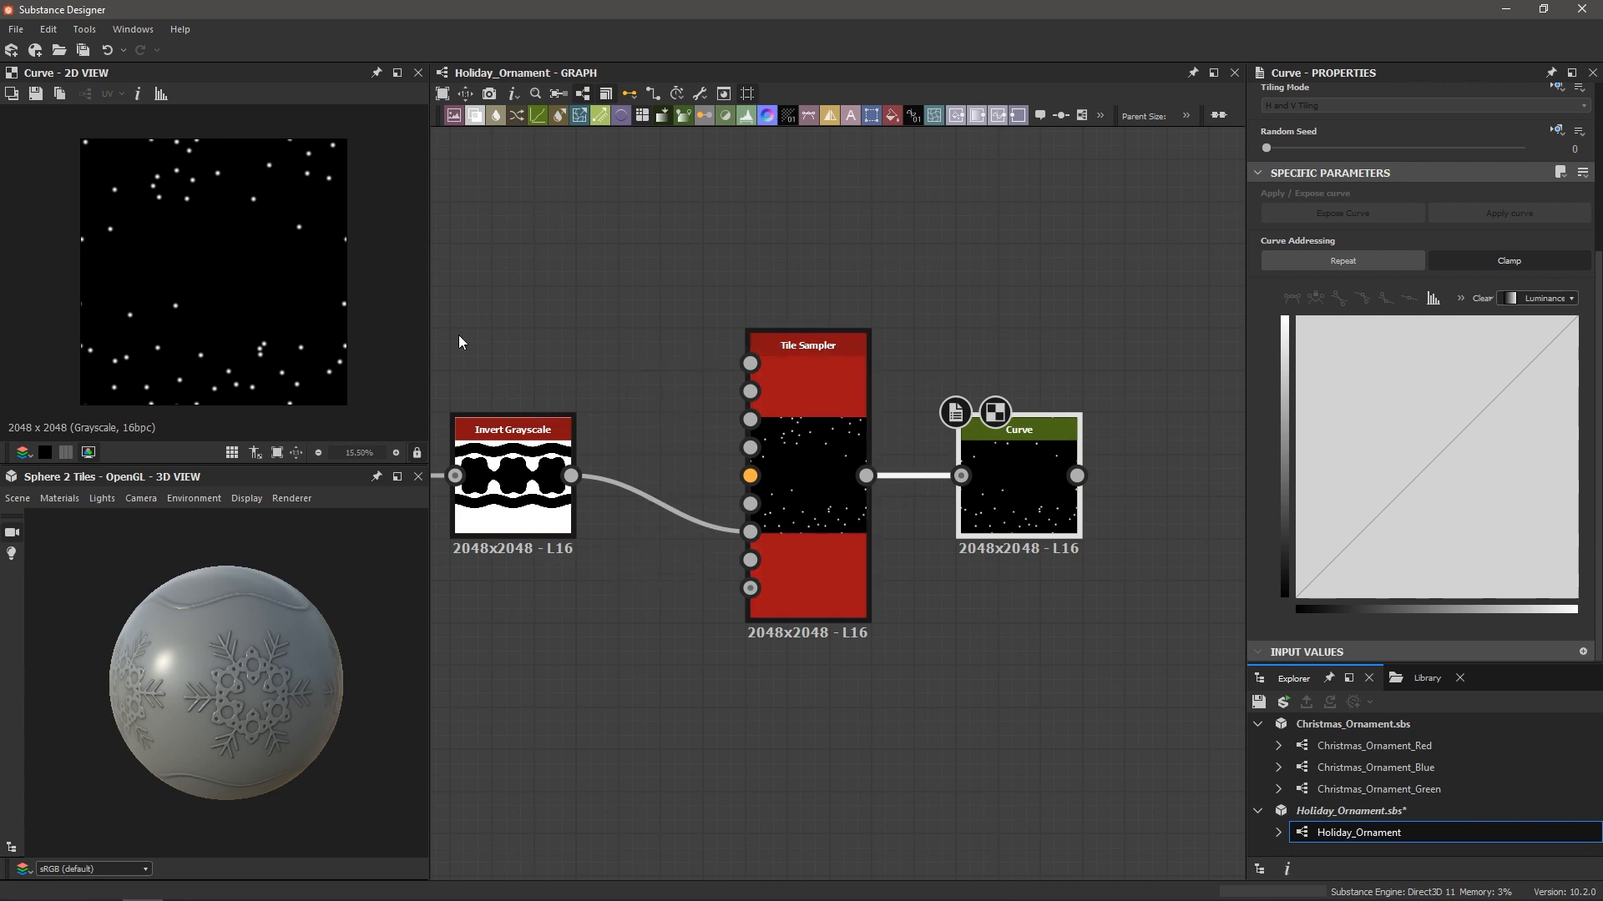
scroll(293, 337, up, 10)
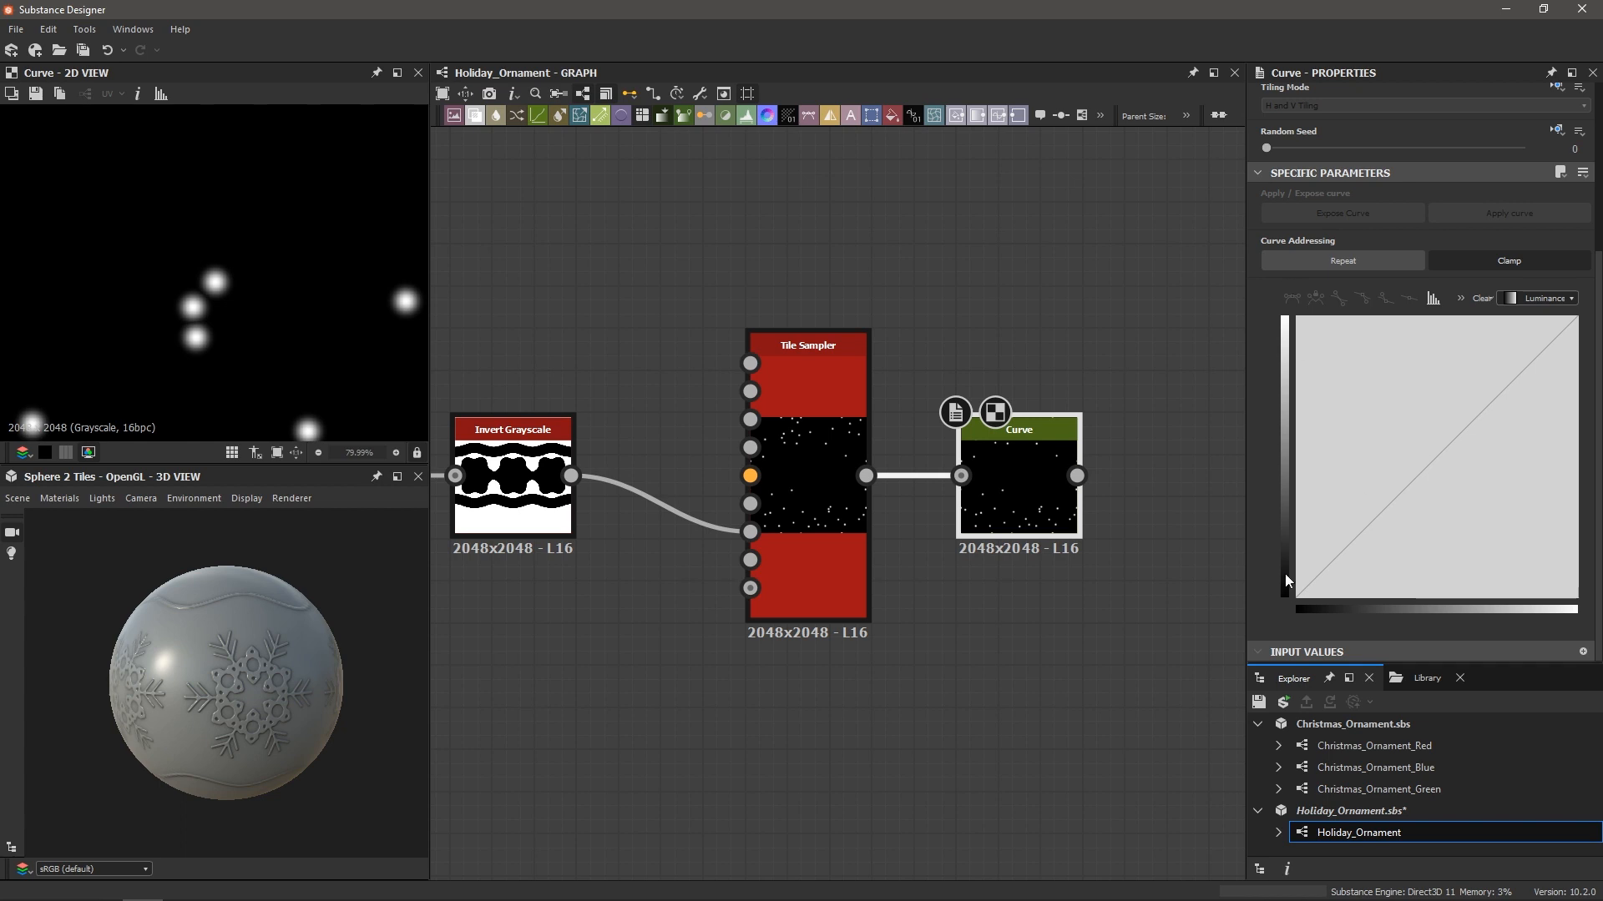
Add a mid-curve point and bow it upward to brighten the dots toward full white
click(1429, 464)
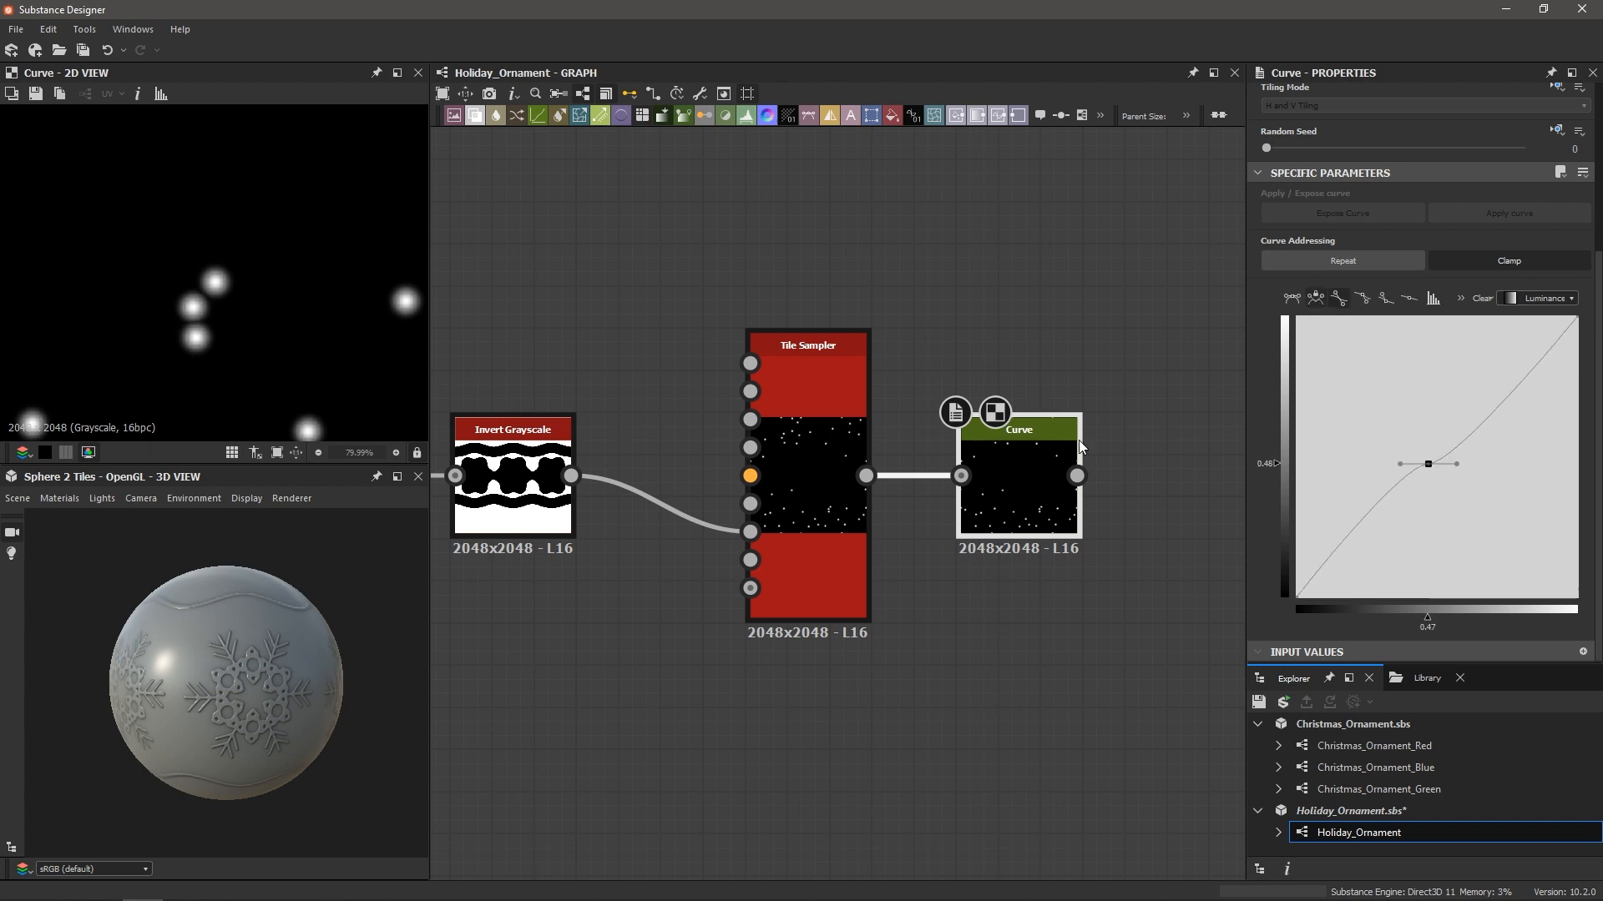
scroll(222, 276, up, 3)
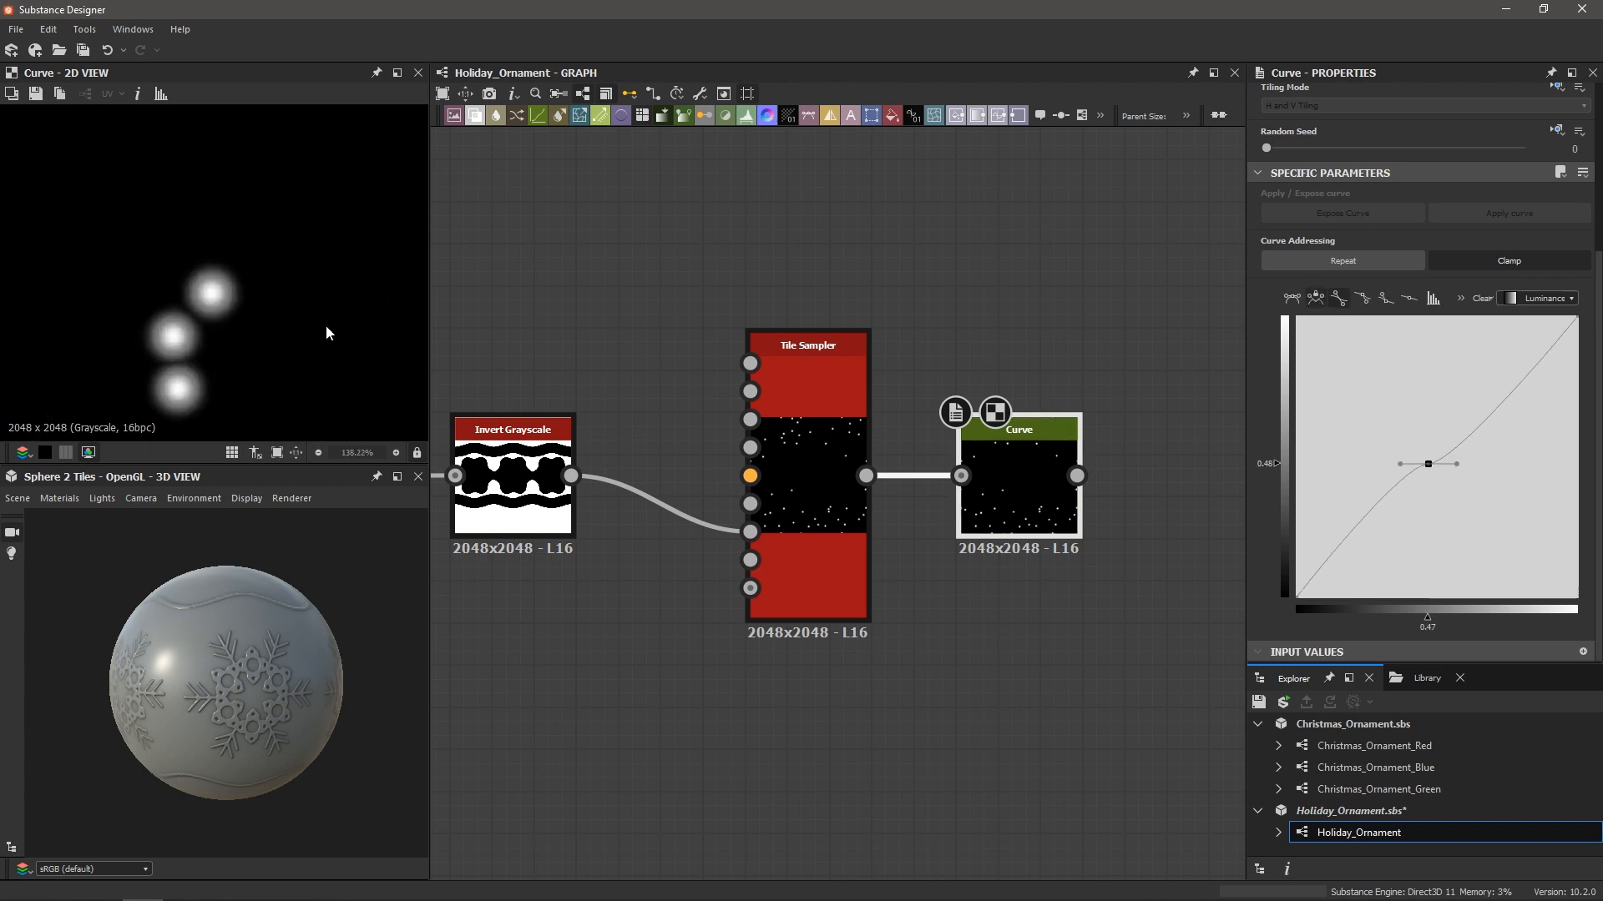
drag(1428, 465, 1461, 314)
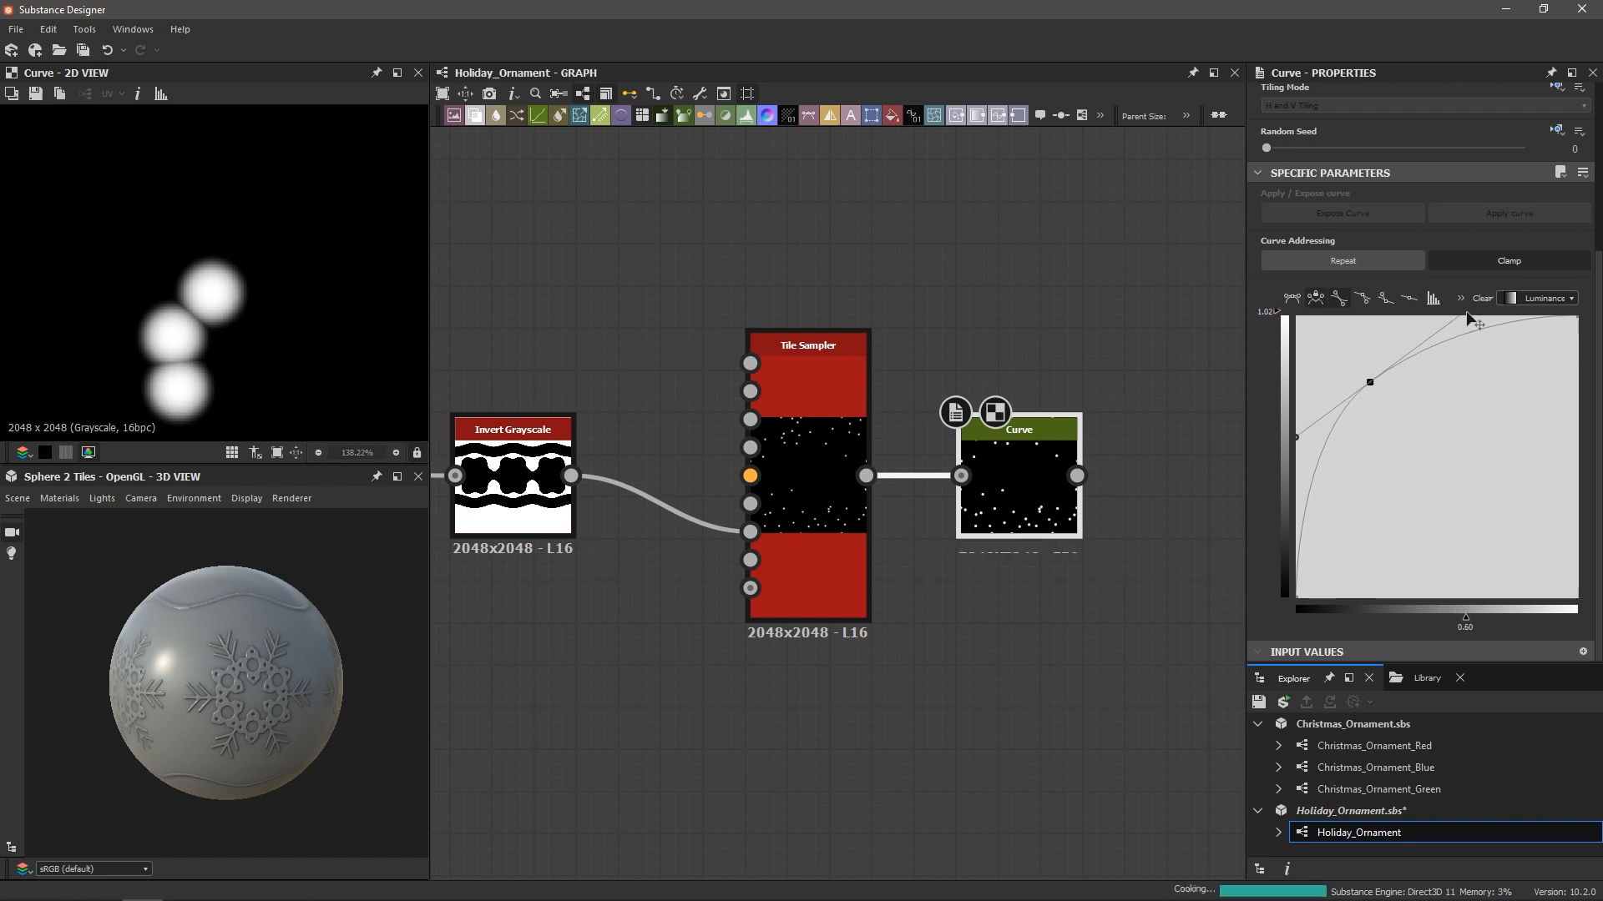
mouse_move(1370, 383)
mouse_down()
mouse_move(1360, 351)
mouse_move(1352, 393)
mouse_up()
mouse_move(1452, 332)
mouse_down()
mouse_move(1495, 379)
mouse_move(1451, 310)
mouse_up()
scroll(172, 263, down, 4)
scroll(258, 284, up, 5)
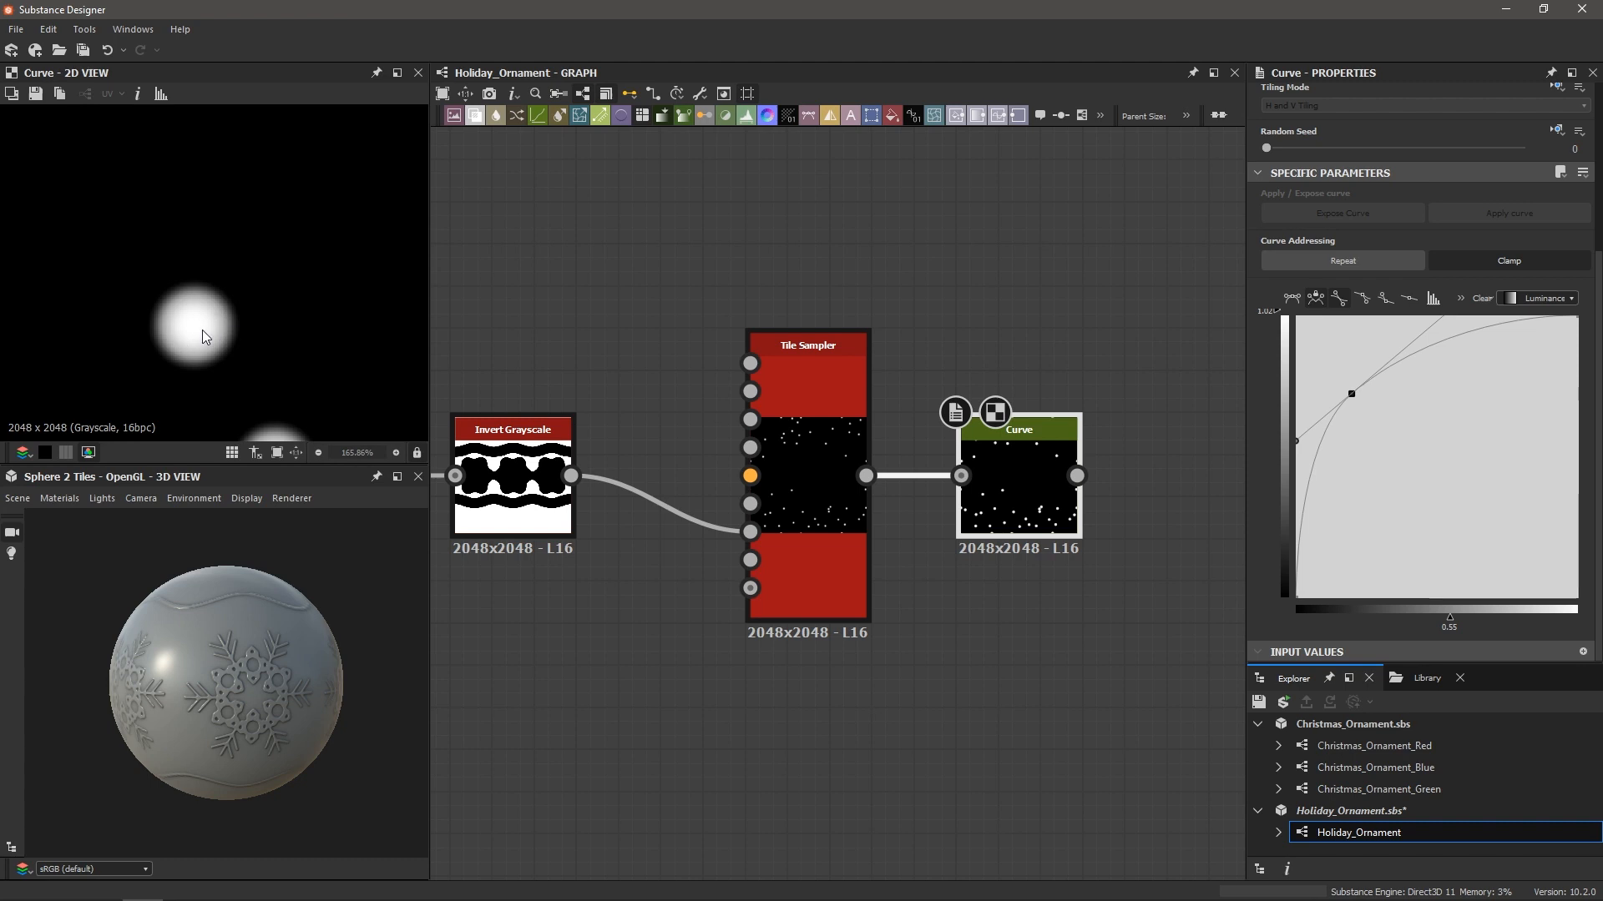
drag(1353, 395, 1353, 397)
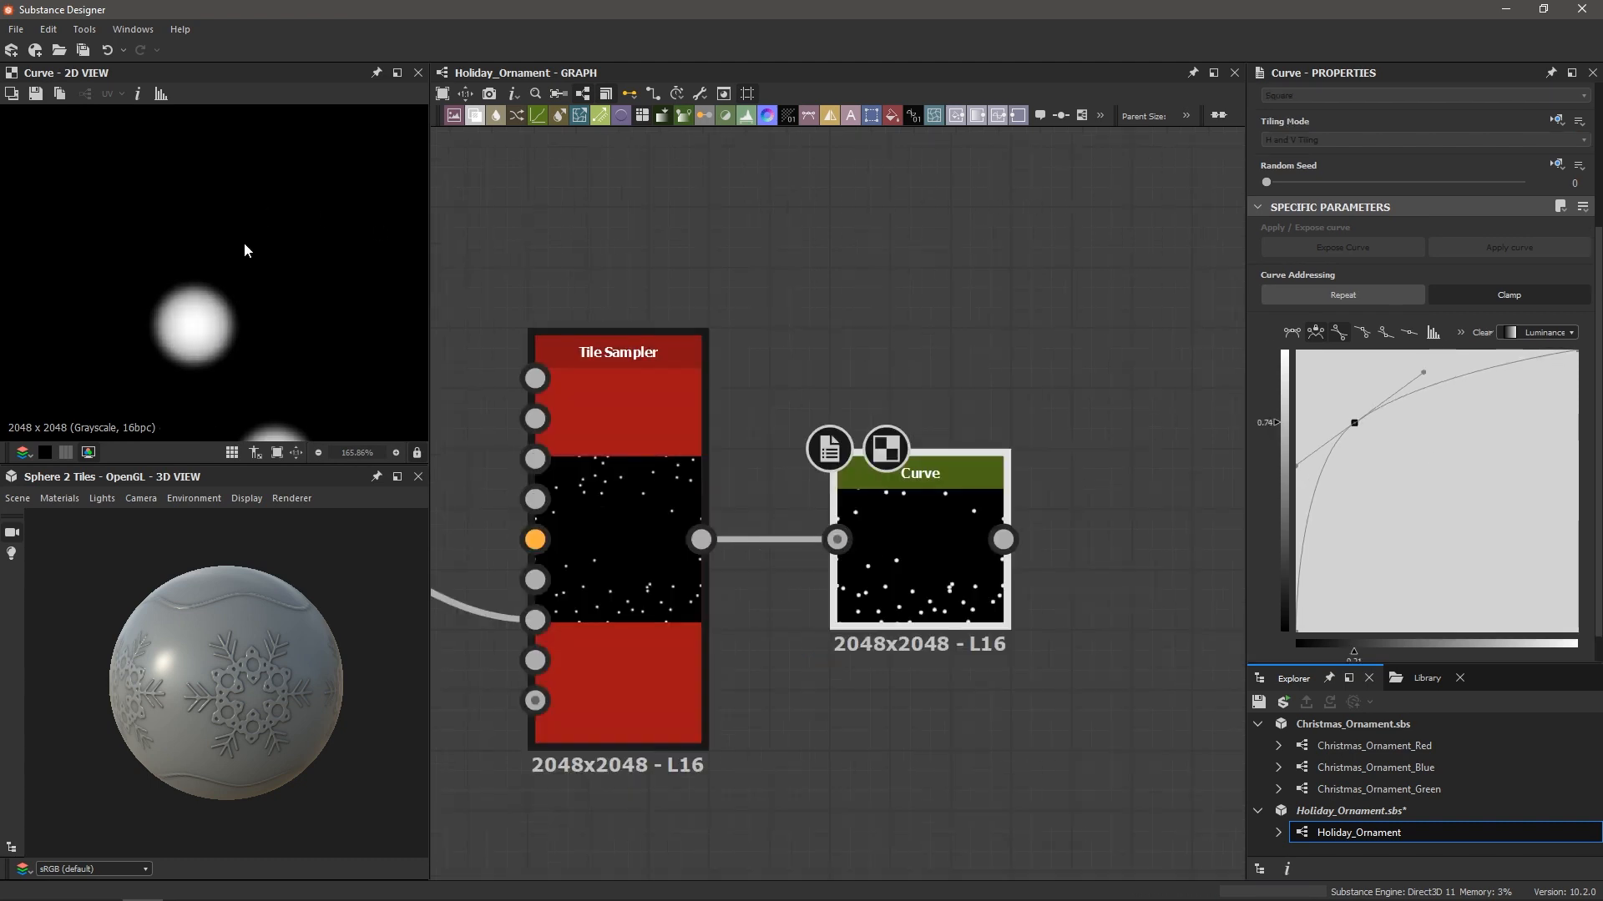
scroll(245, 249, down, 1)
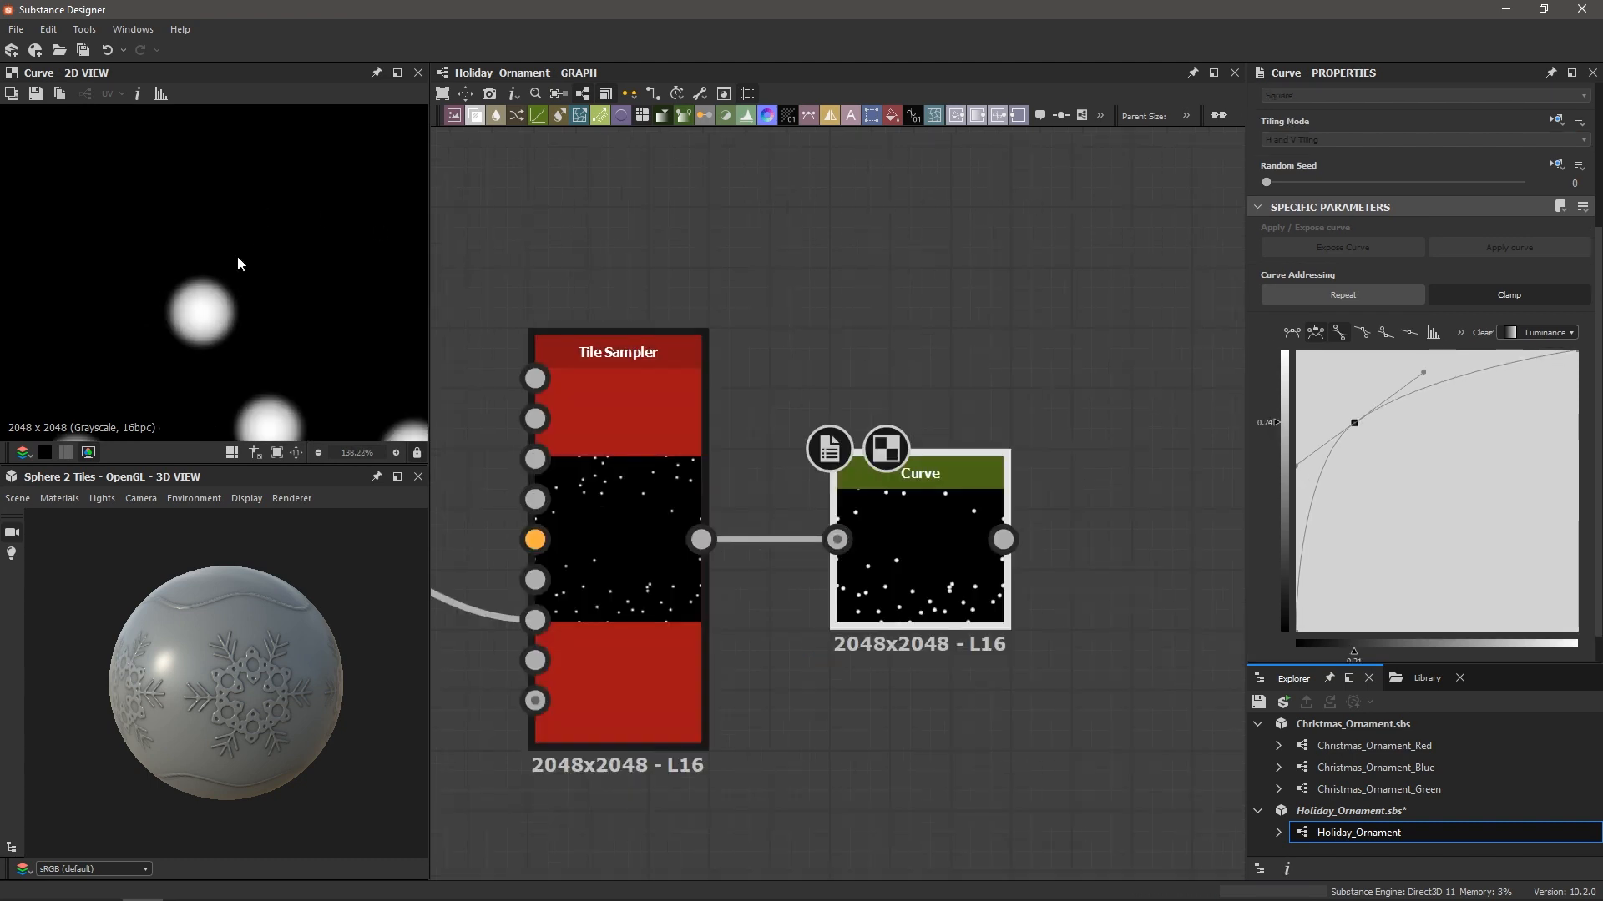
scroll(233, 254, down, 2)
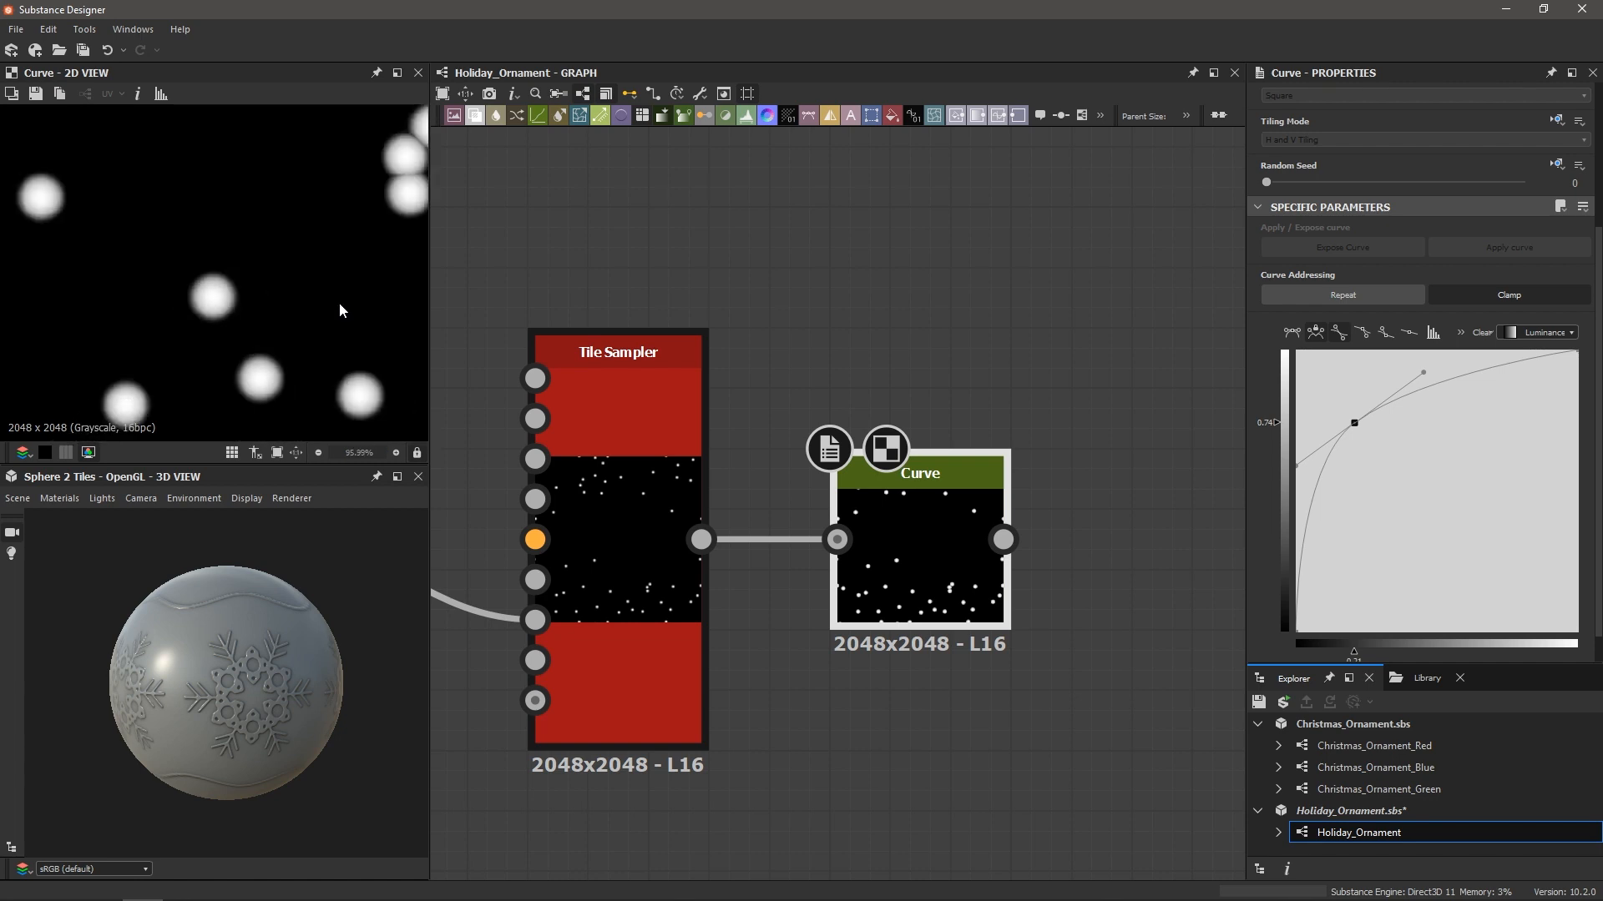
Move Final Blend and the outputs right to make room before Final Blend
scroll(860, 684, down, 5)
middle_drag(900, 733, 914, 508)
scroll(848, 533, down, 2)
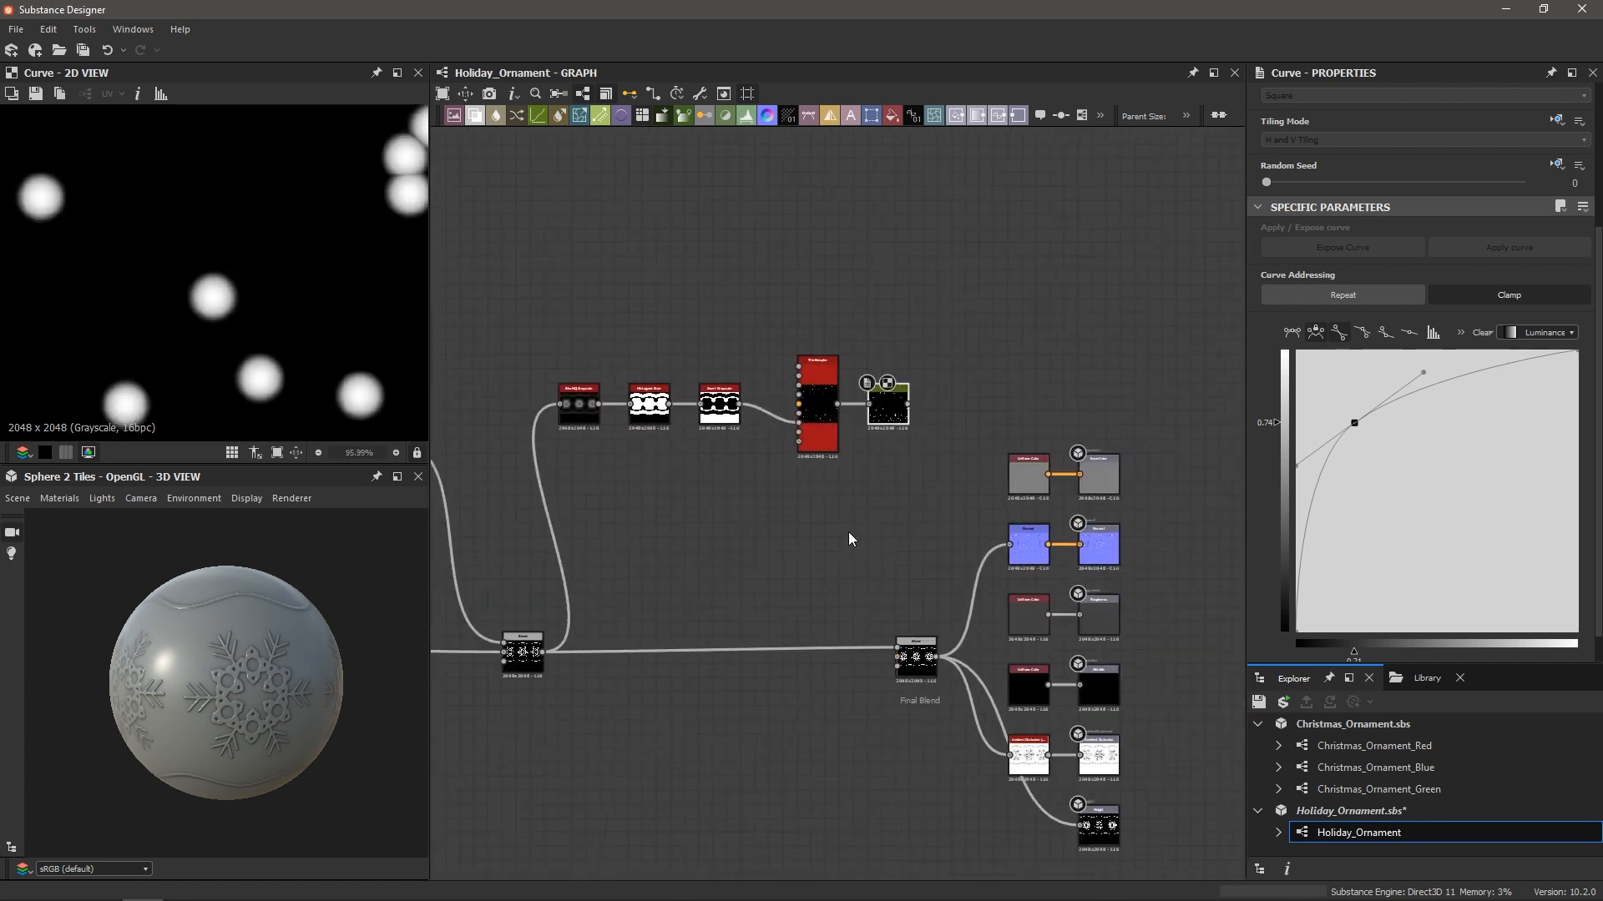
drag(792, 398, 866, 404)
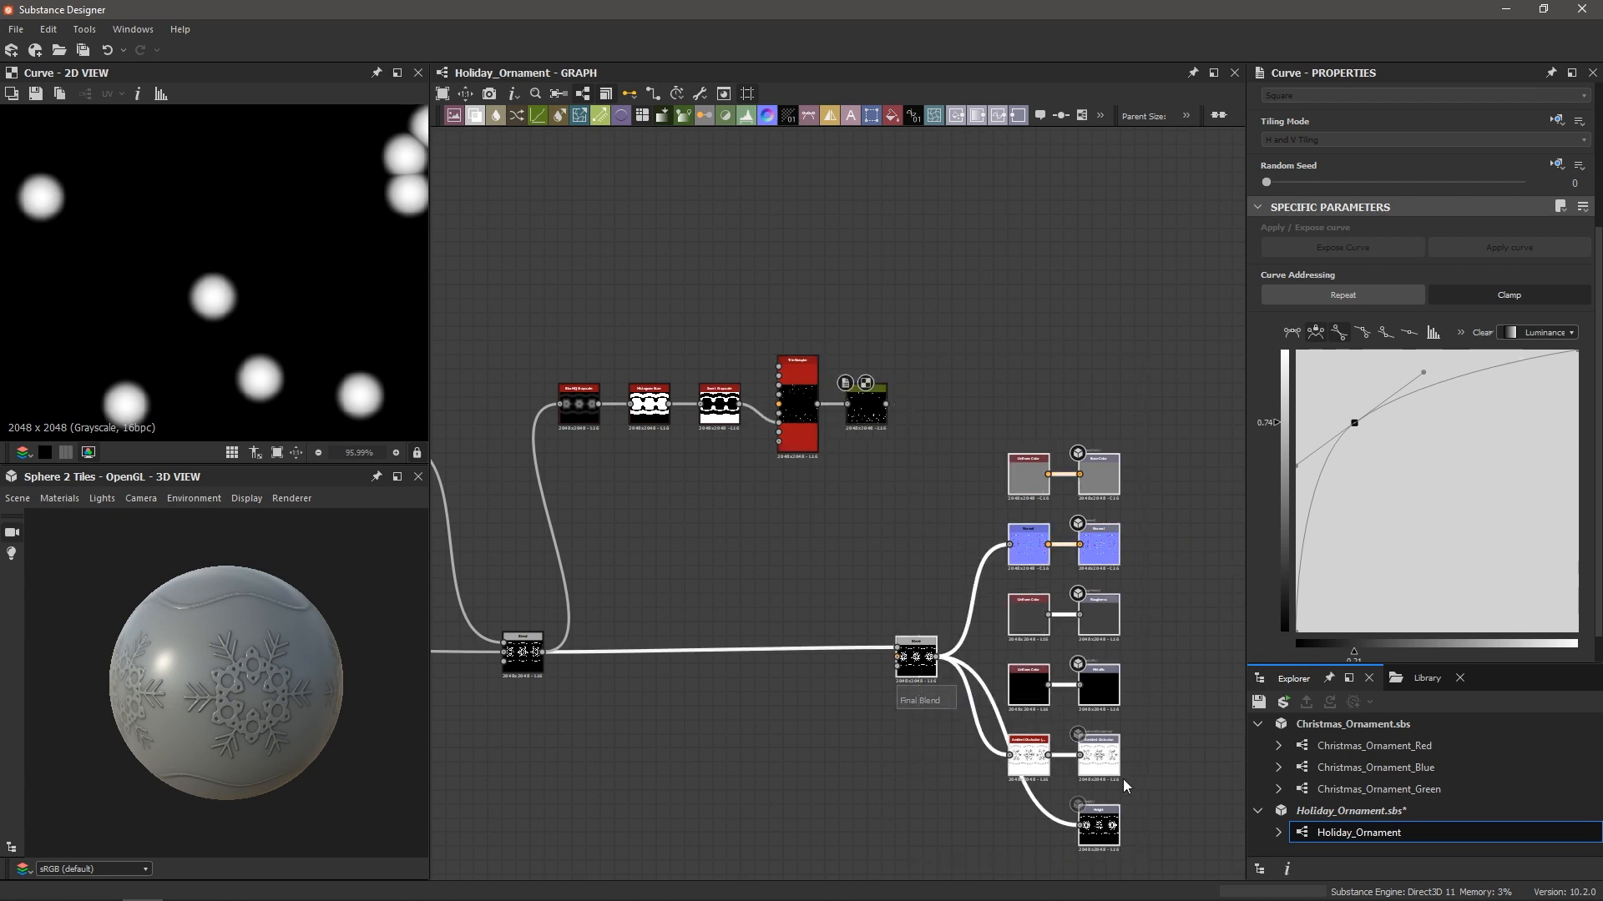
scroll(1124, 780, down, 3)
drag(1166, 804, 1241, 808)
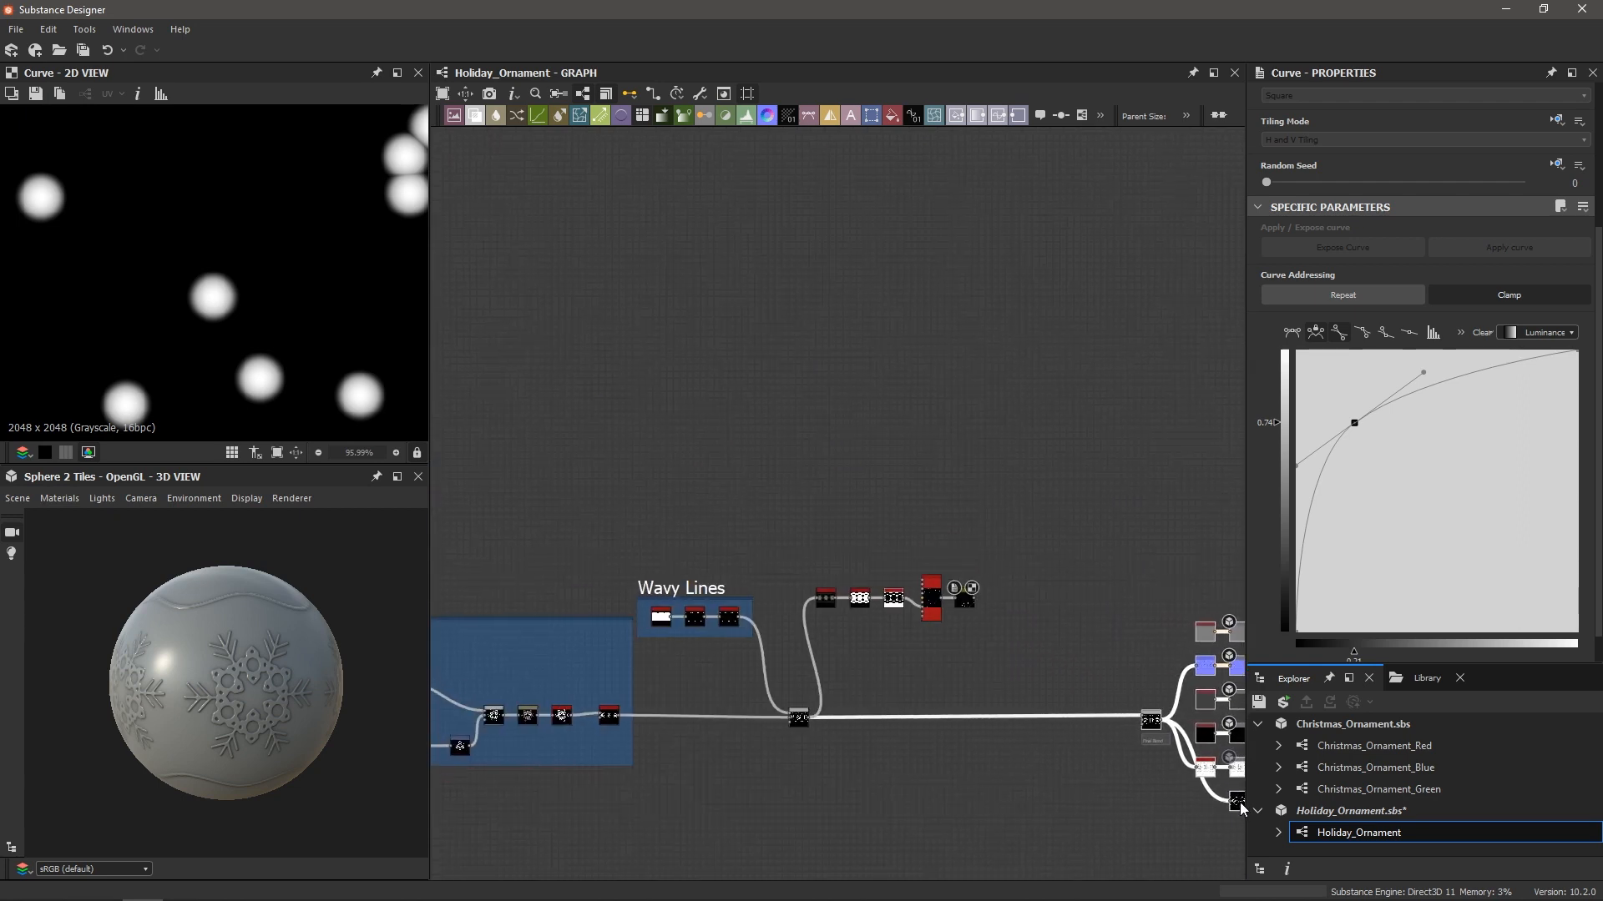
scroll(922, 709, up, 2)
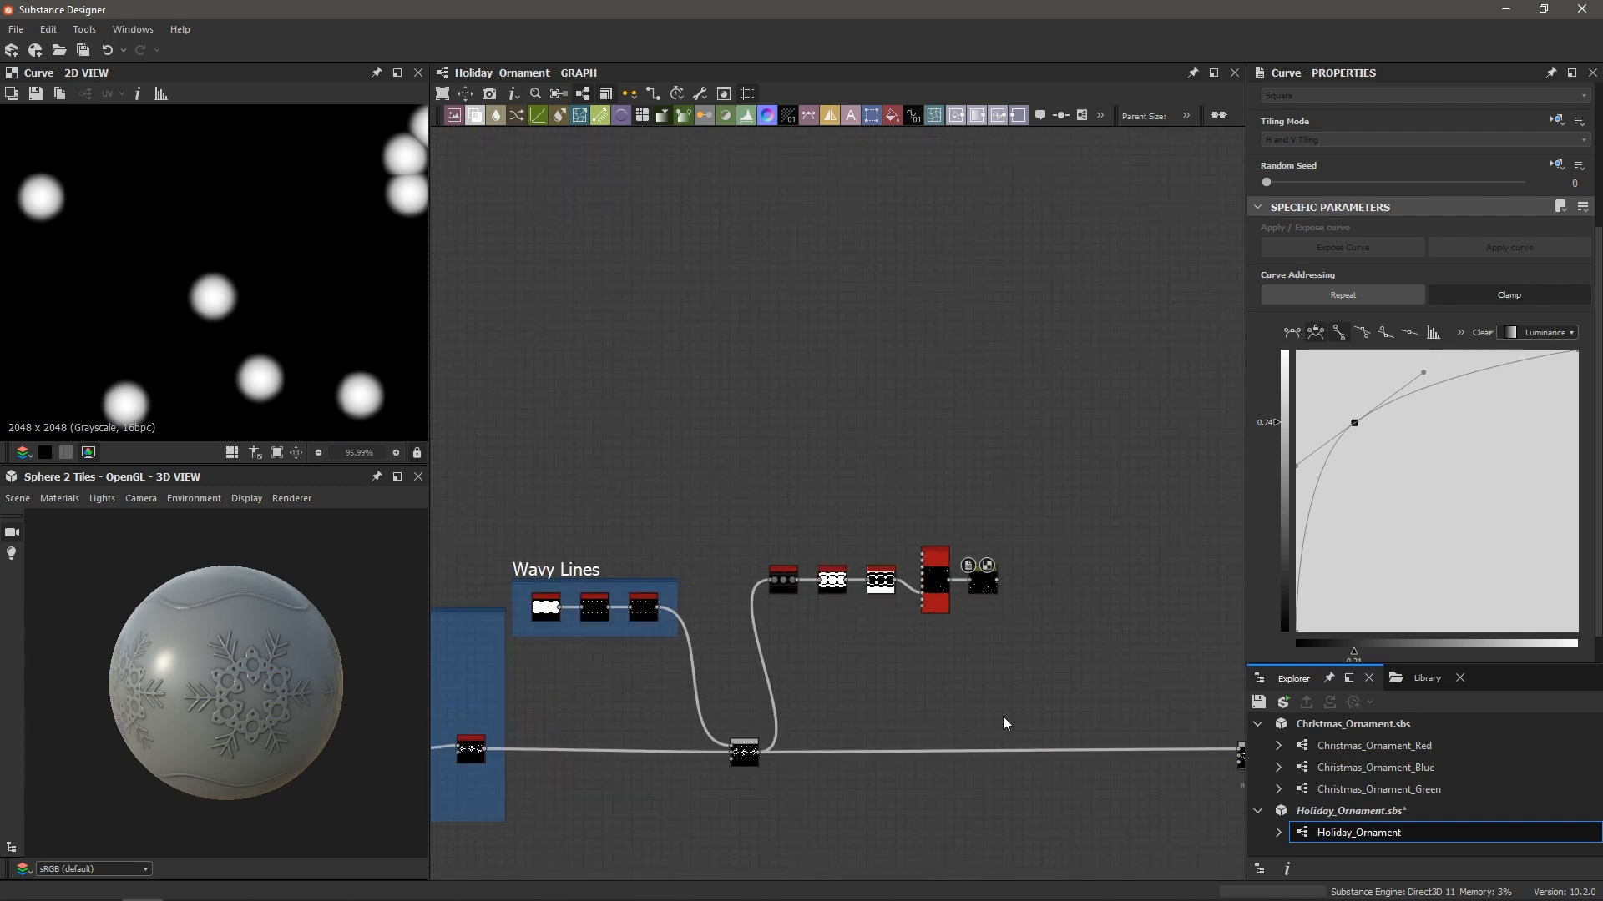
middle_drag(1004, 724, 962, 658)
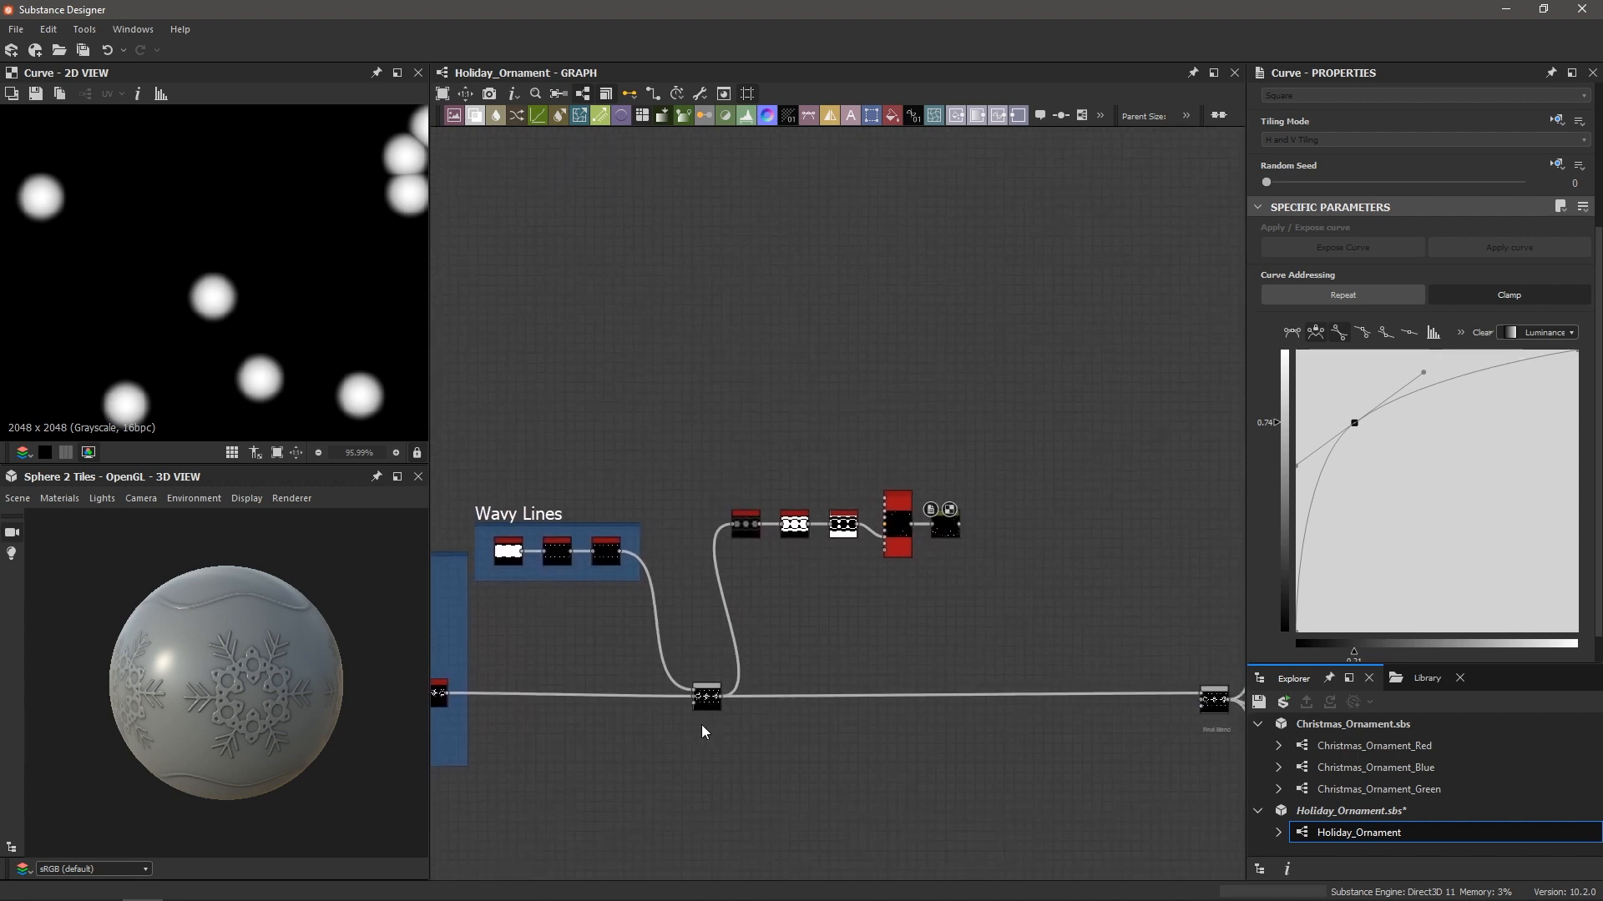
scroll(703, 724, up, 3)
scroll(709, 671, down, 3)
middle_drag(977, 637, 762, 665)
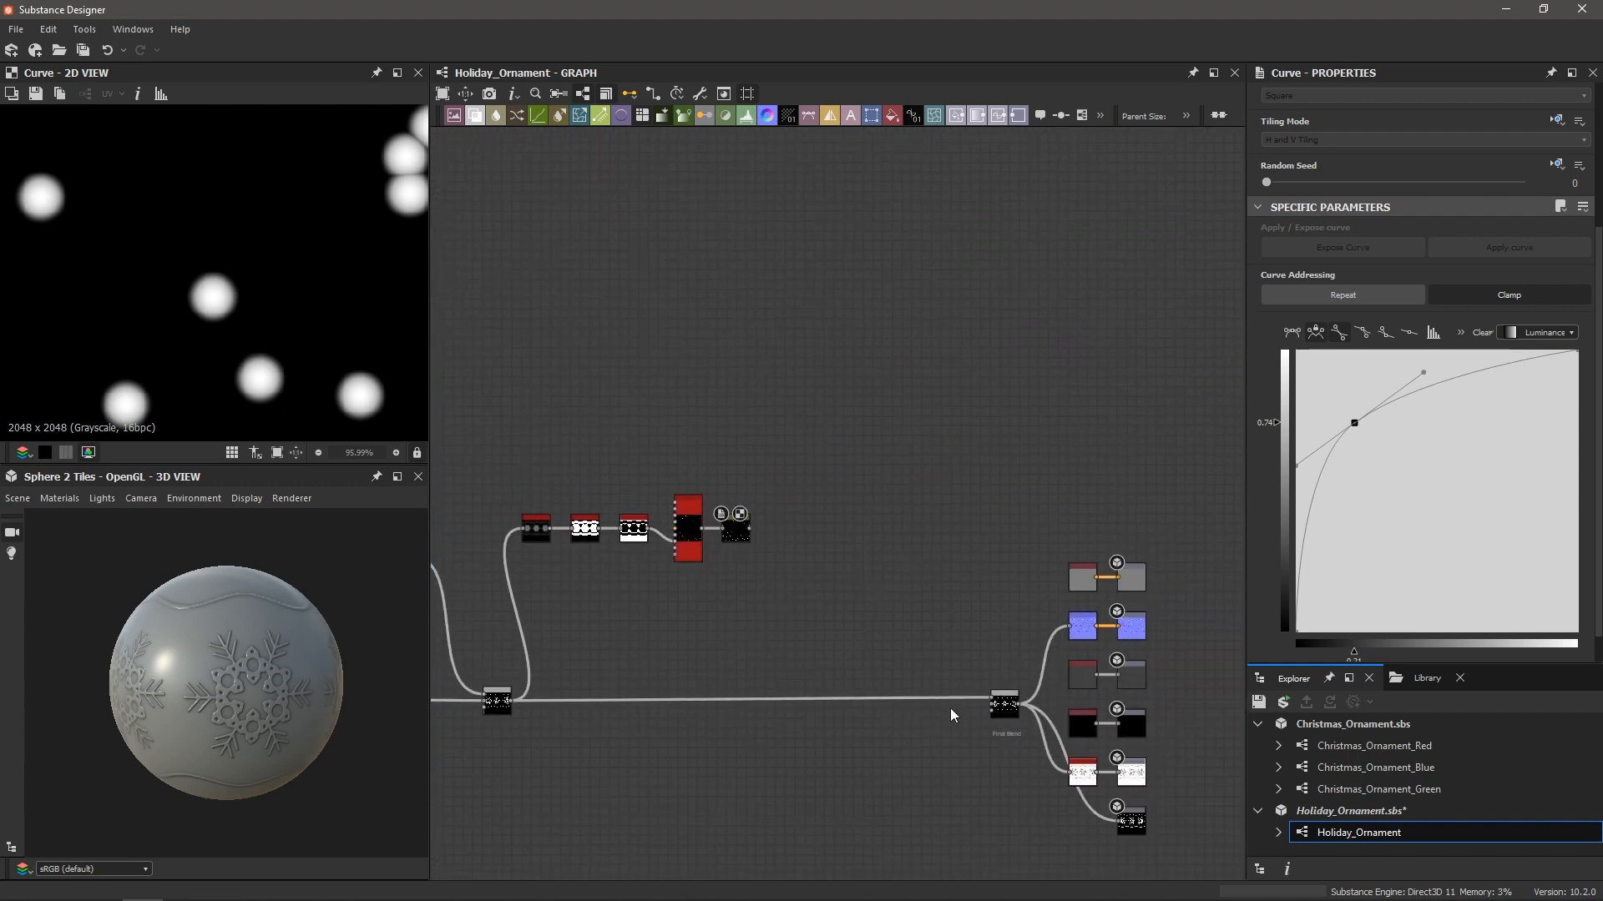
scroll(778, 725, up, 2)
Insert an Add (Linear Dodge) Blend on the main wire, fed by the Curve output
key(space)
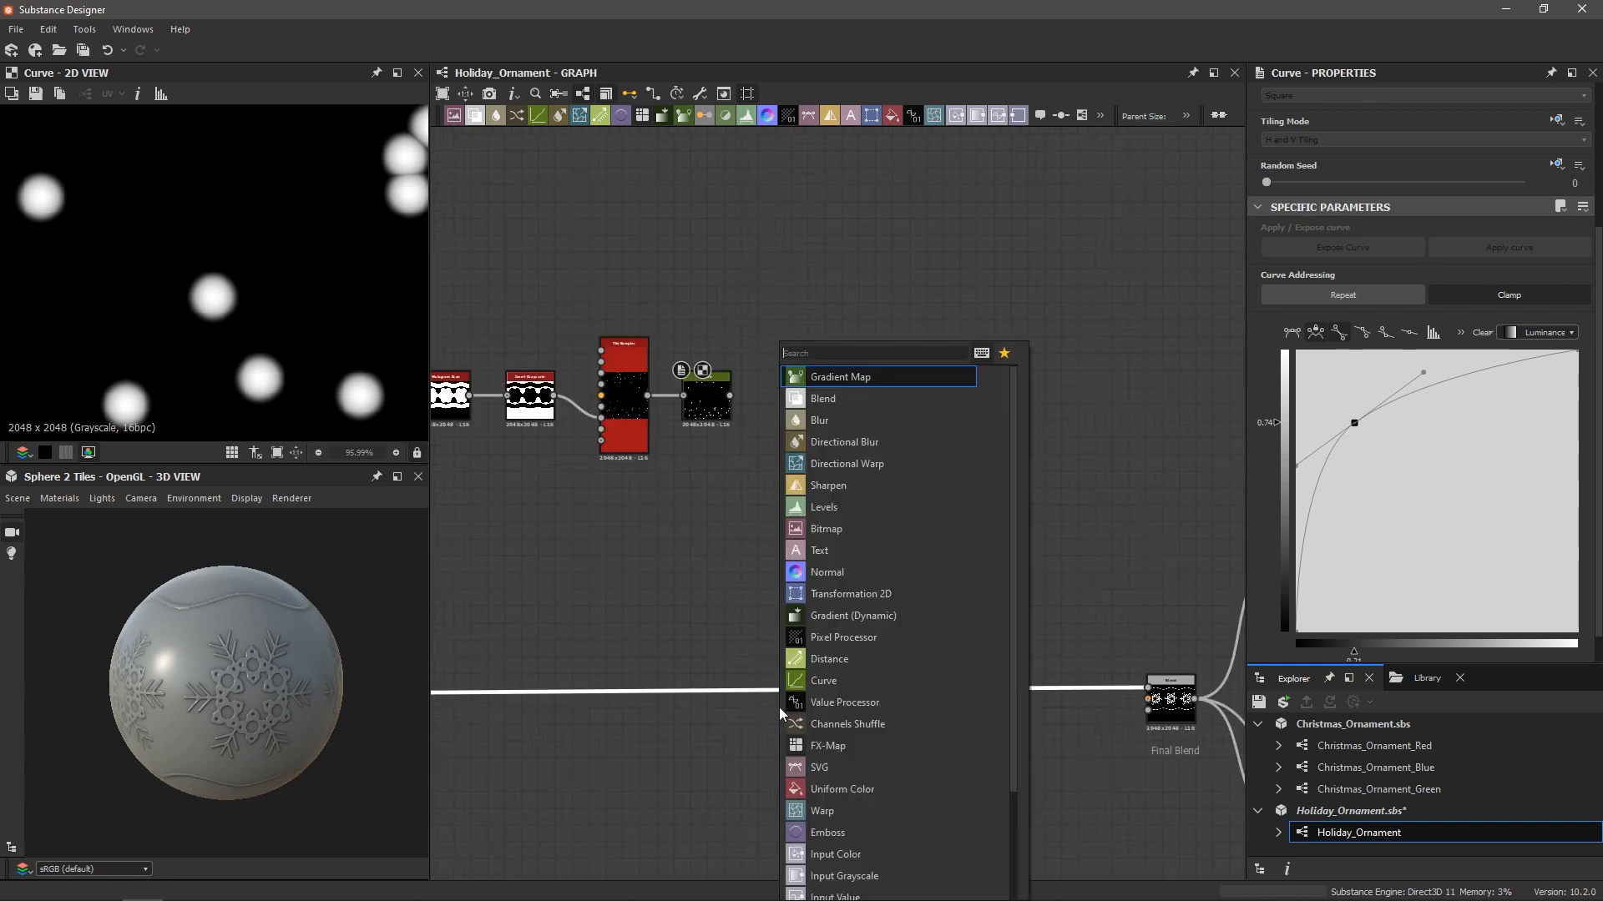
text(blend)
key(Return)
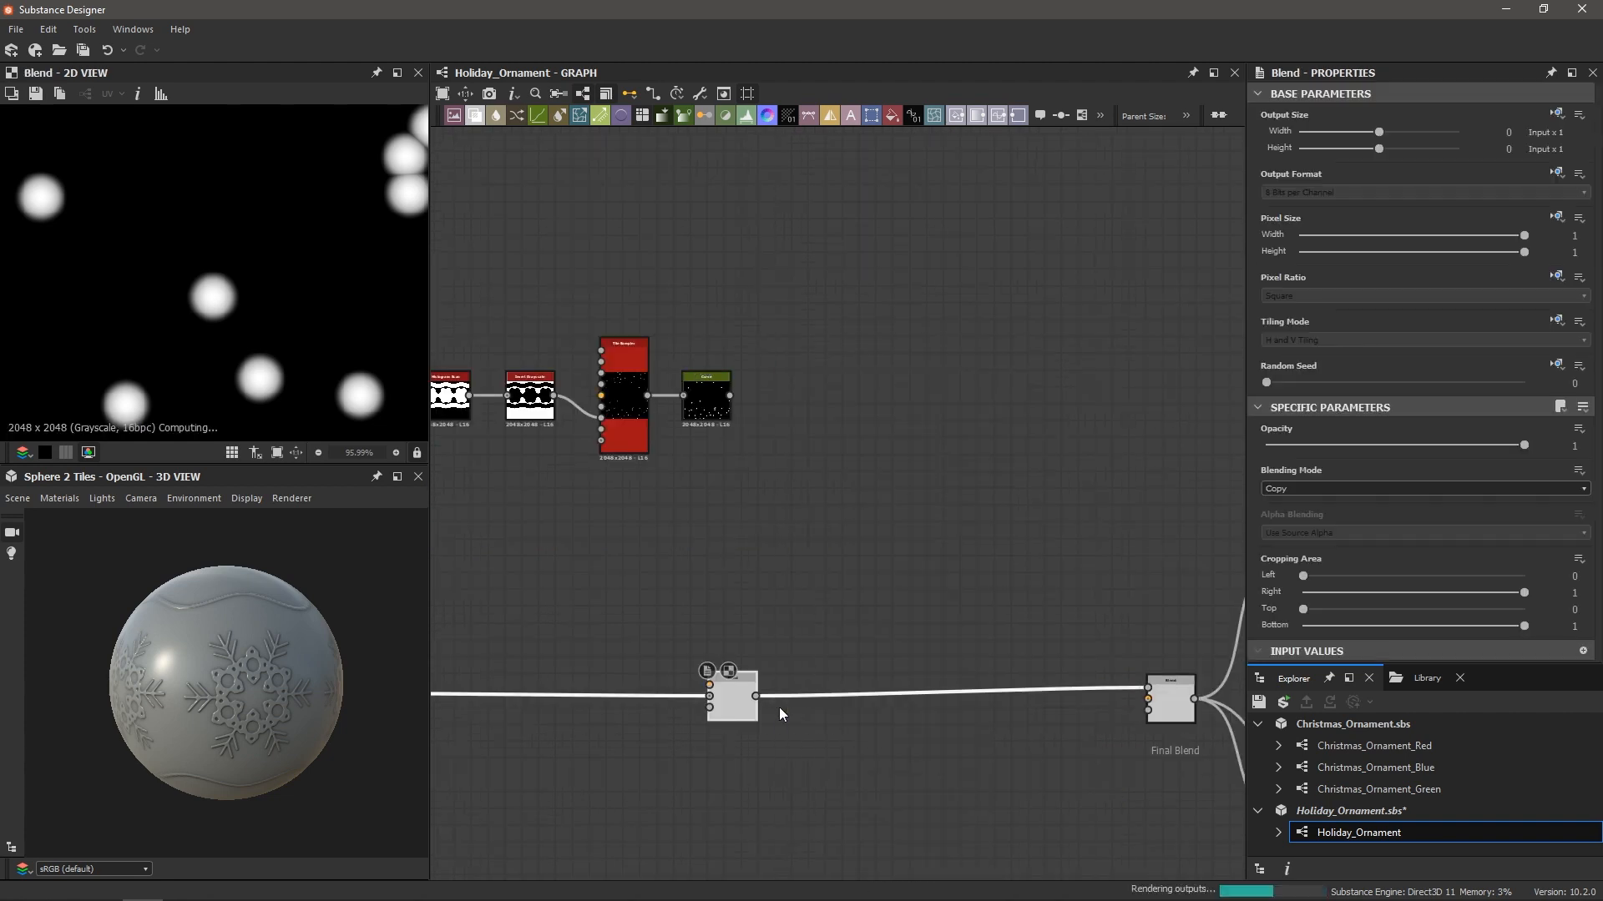
click(1309, 488)
click(1299, 518)
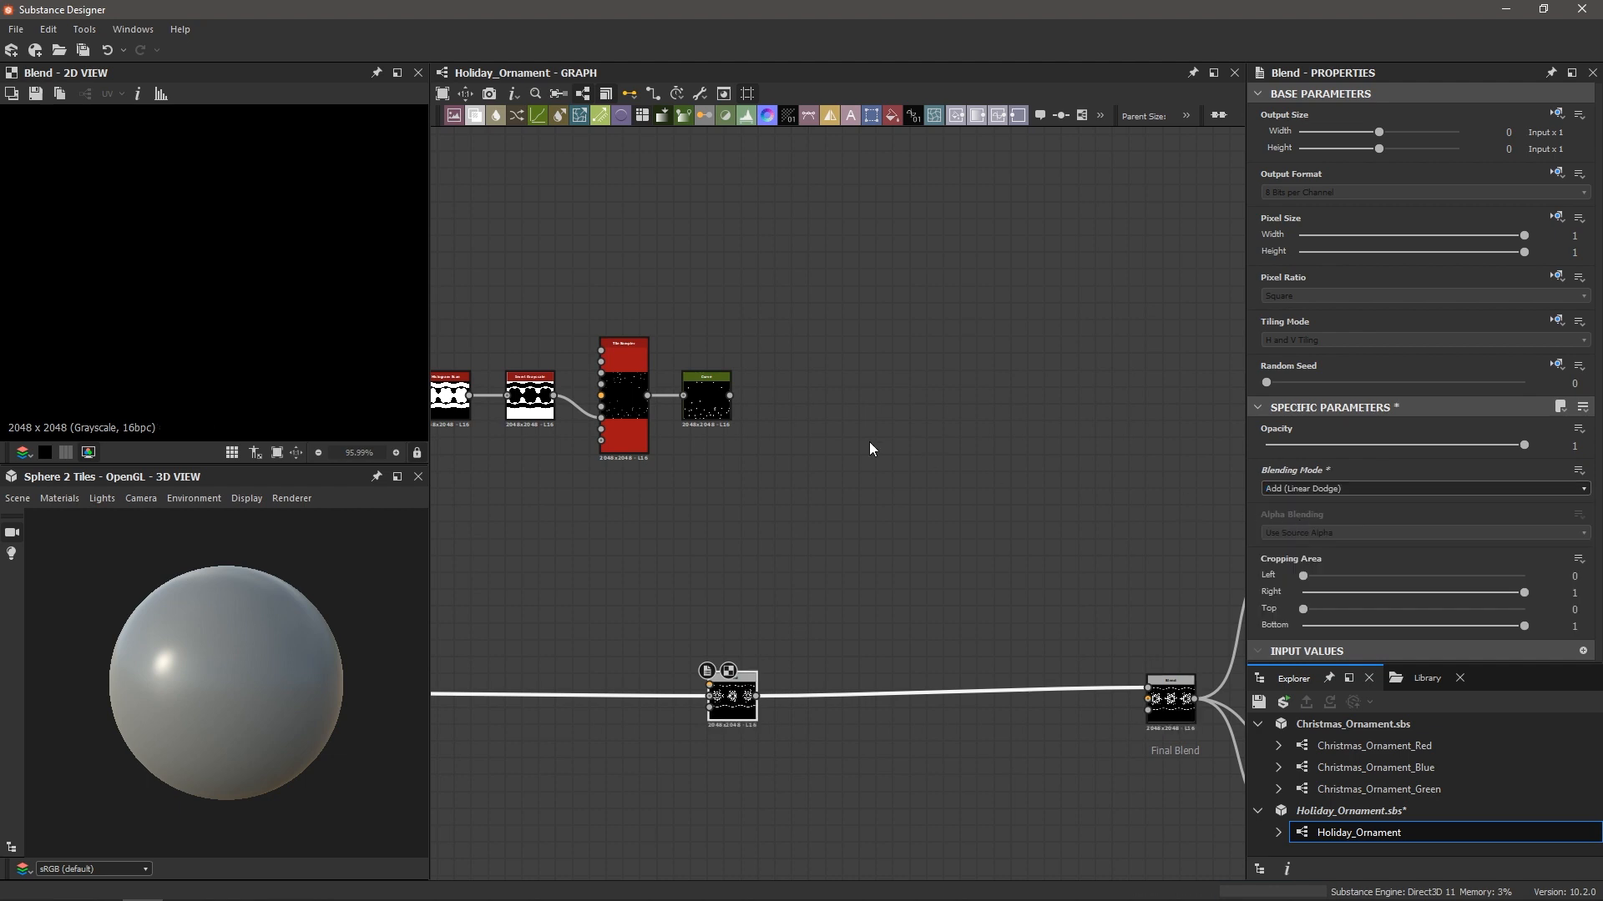
drag(731, 395, 711, 687)
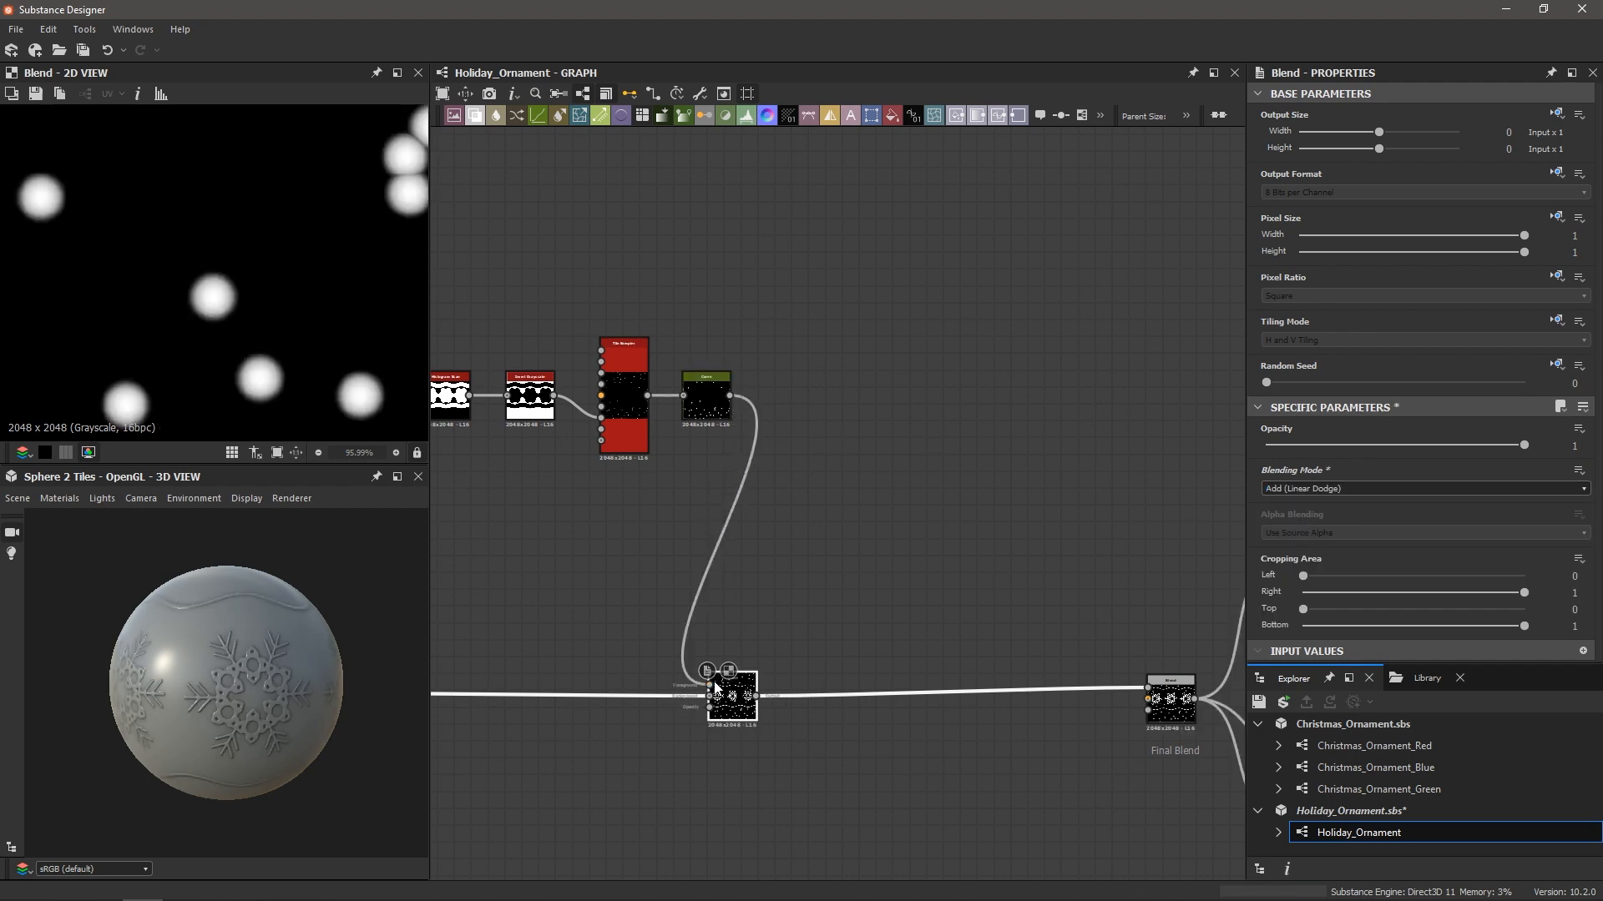
Inspect the raised dots on the ornament and select the five snow-pattern nodes
scroll(223, 655, up, 5)
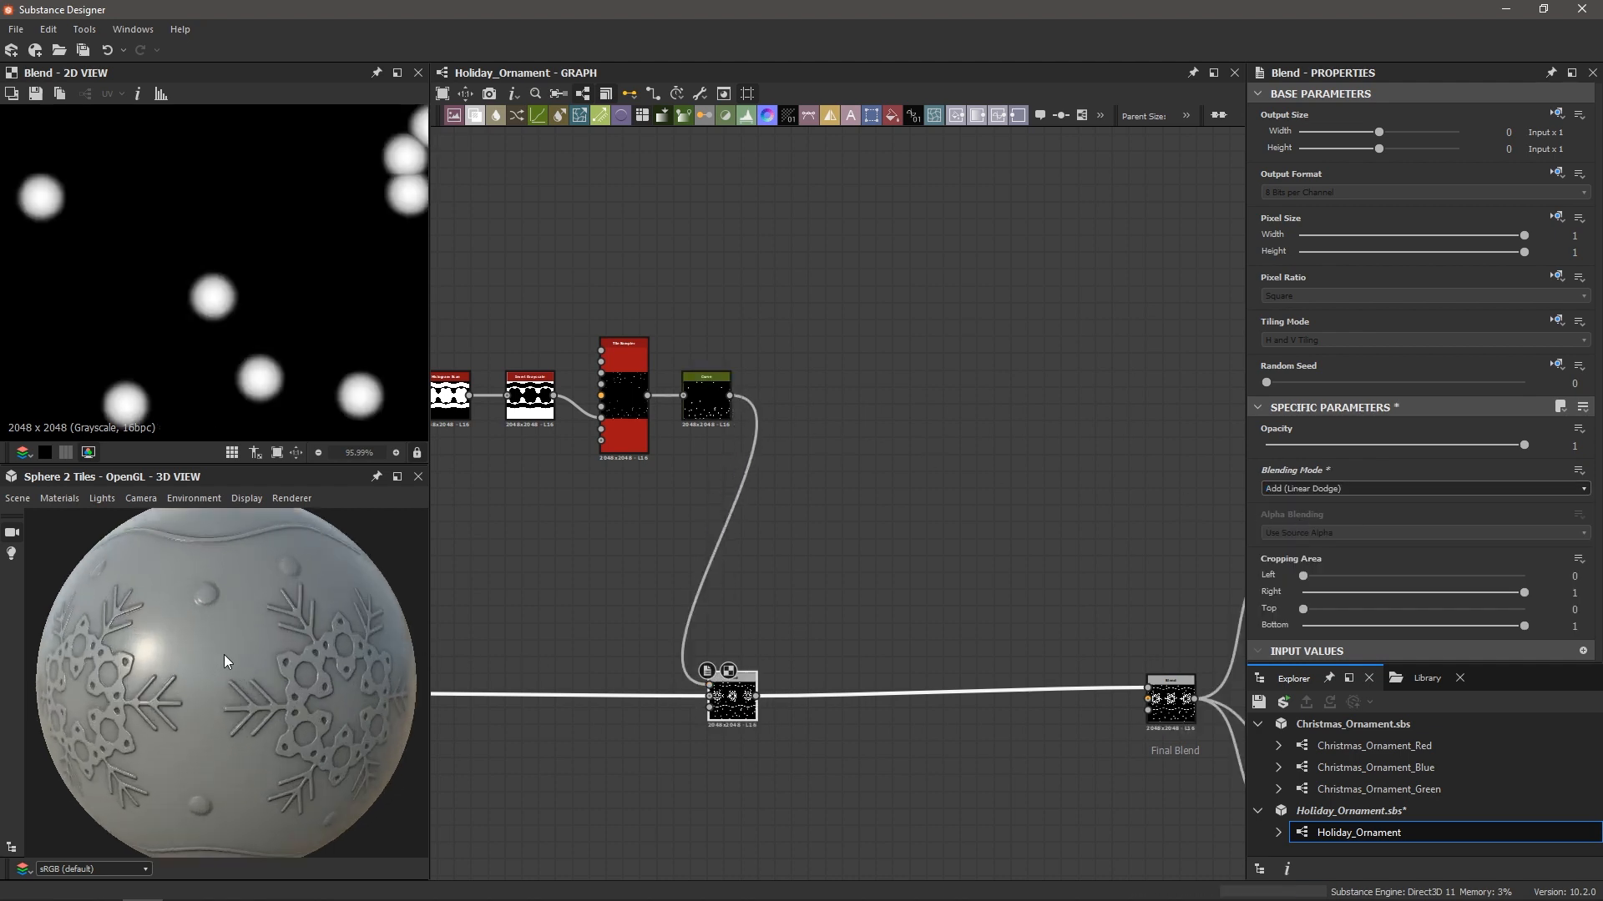
scroll(224, 602, up, 5)
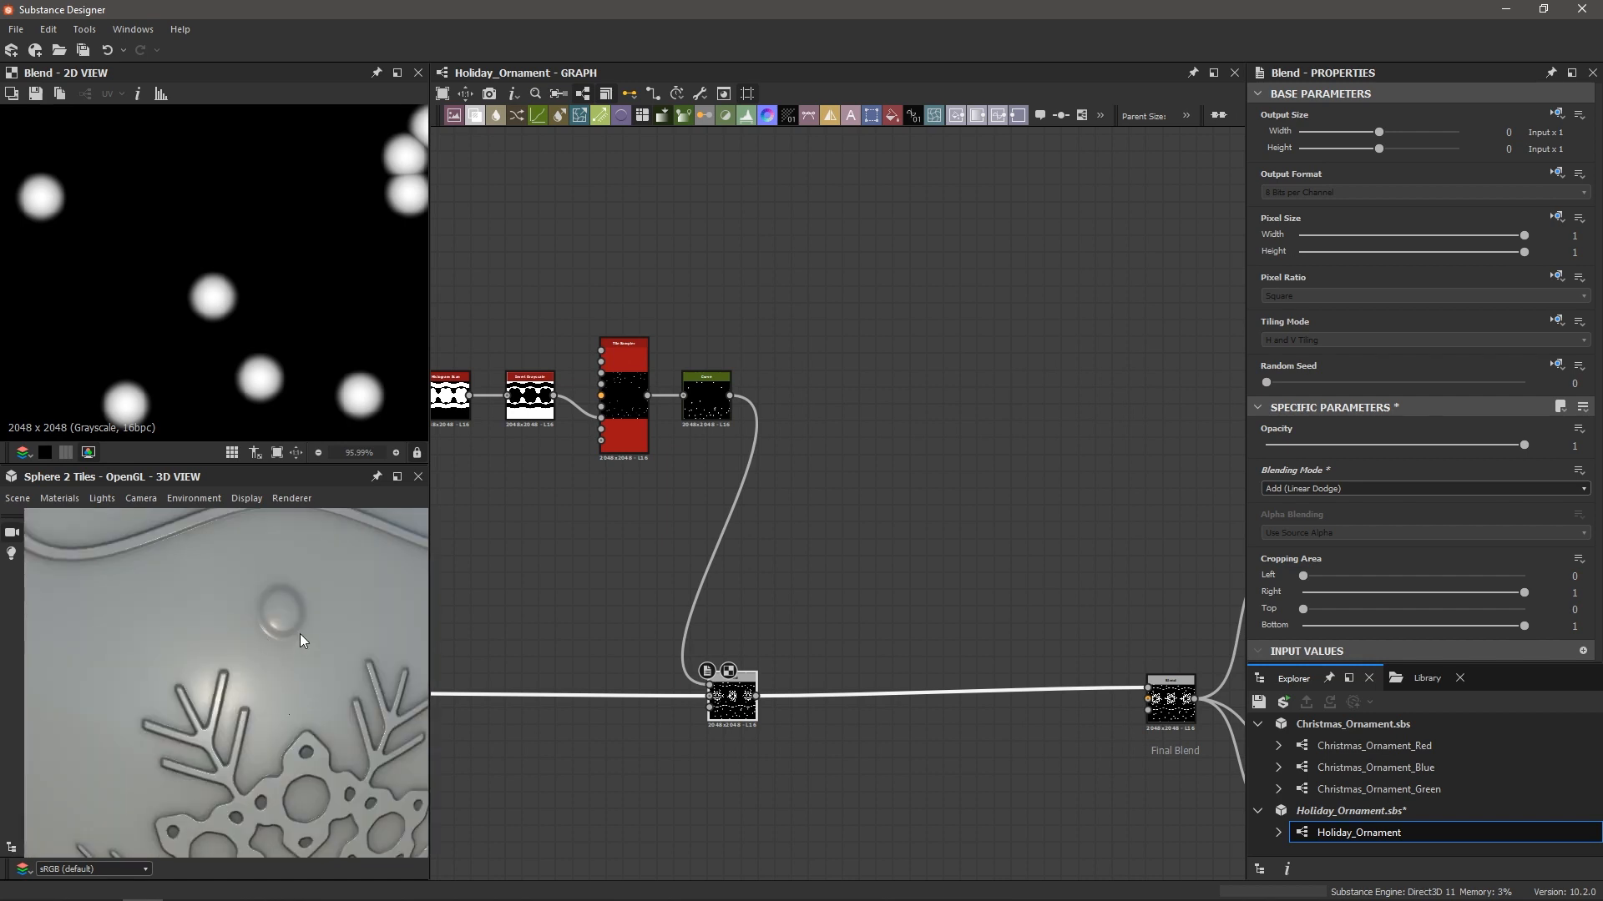
scroll(256, 635, up, 2)
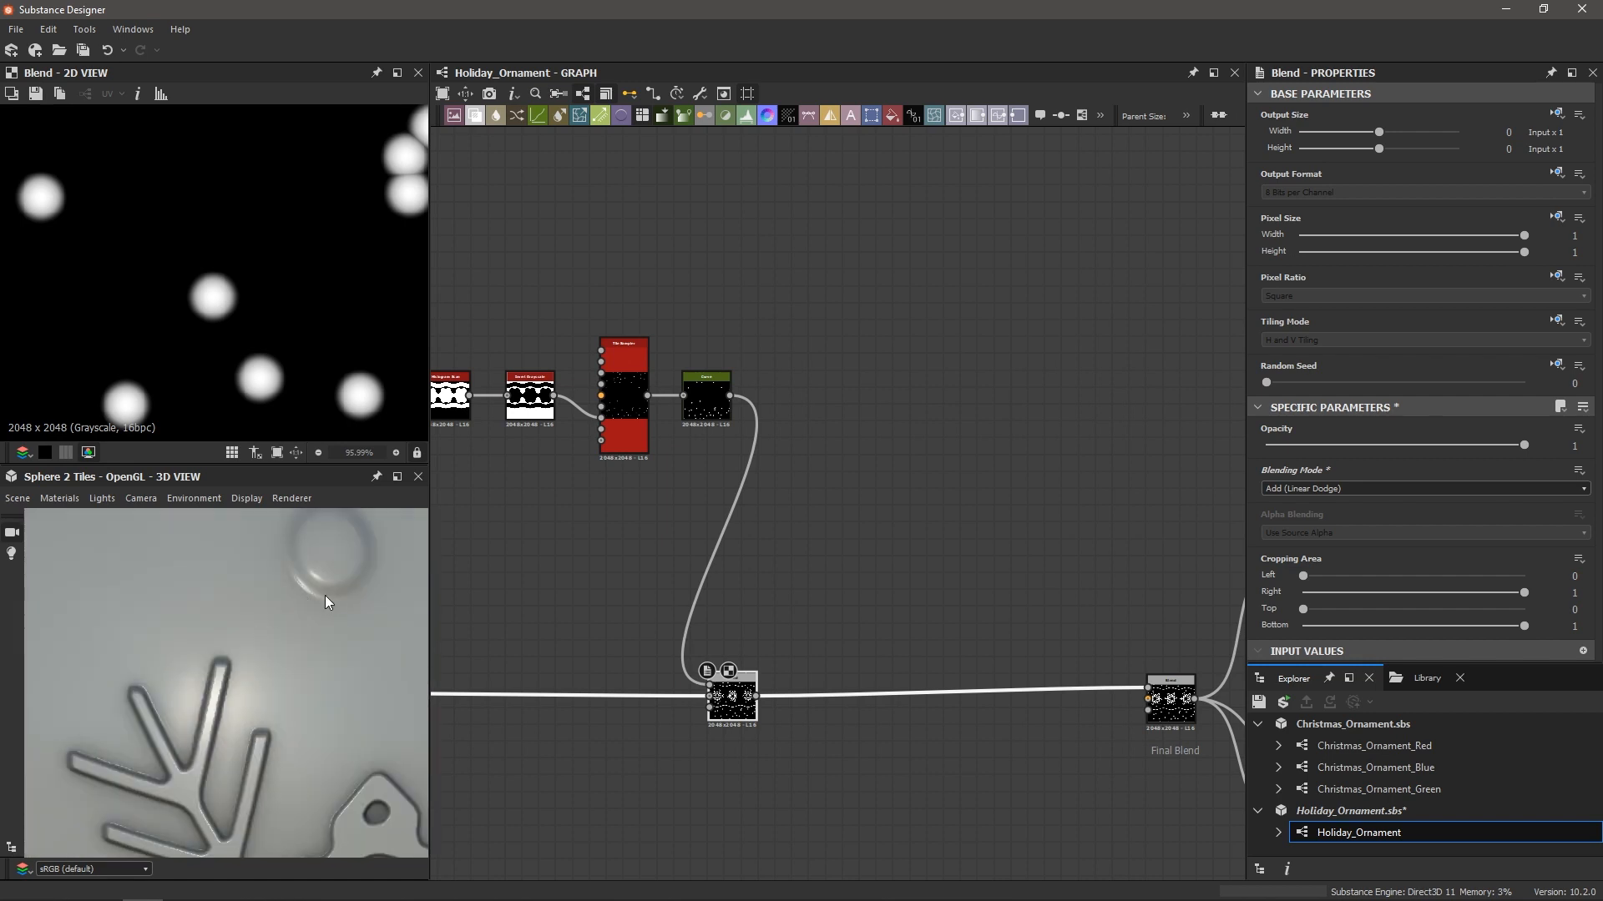
scroll(318, 599, down, 2)
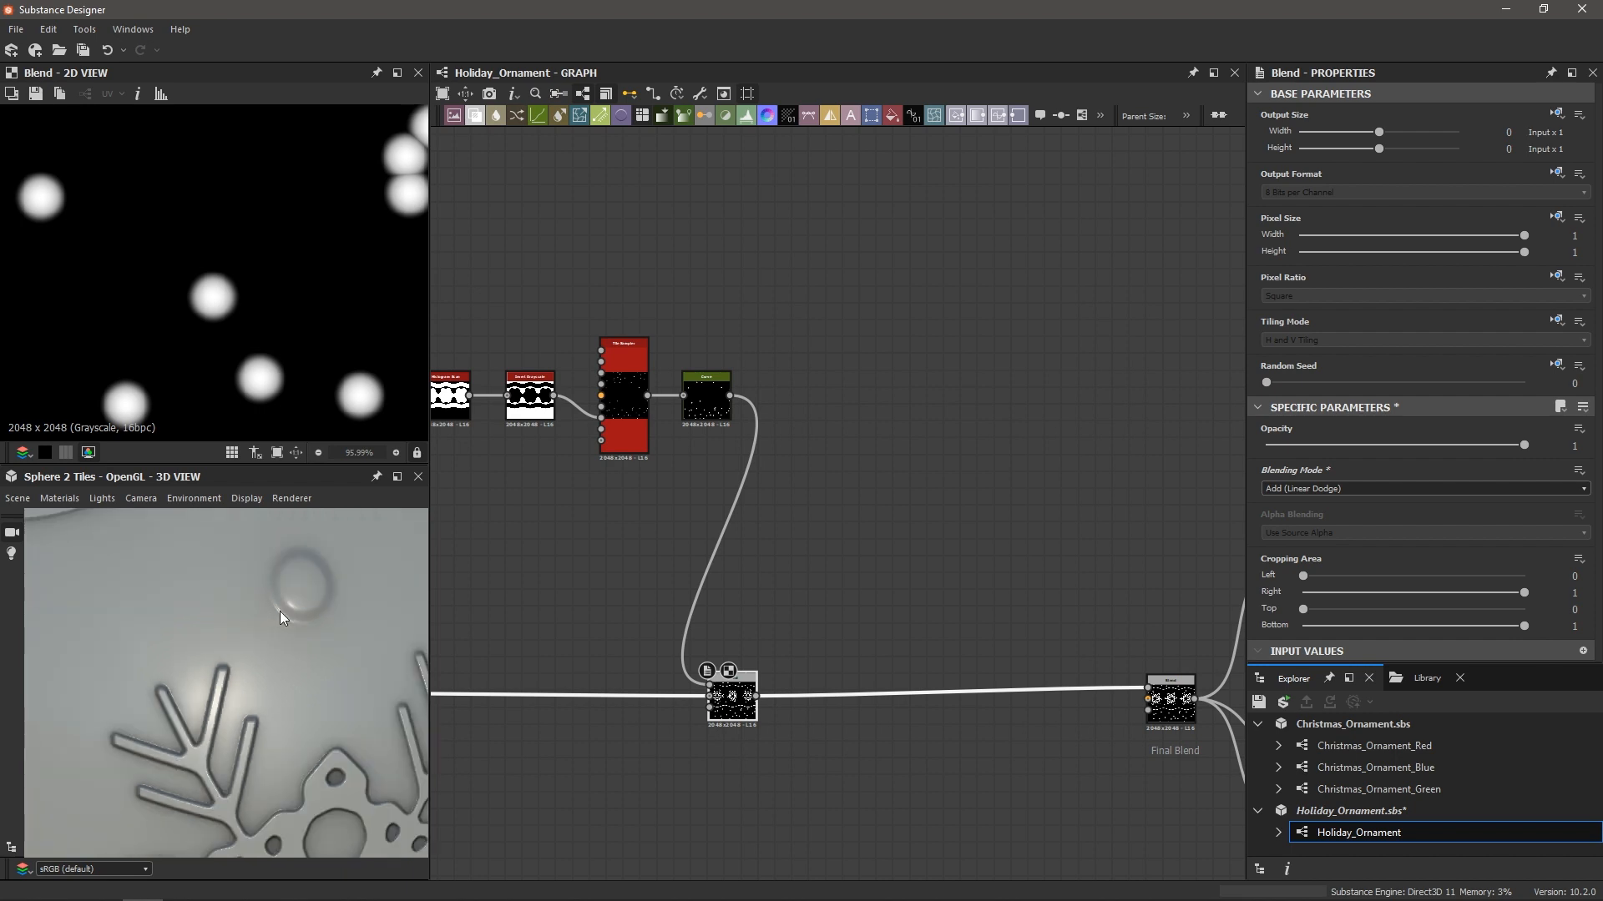
scroll(282, 619, down, 2)
scroll(267, 622, up, 4)
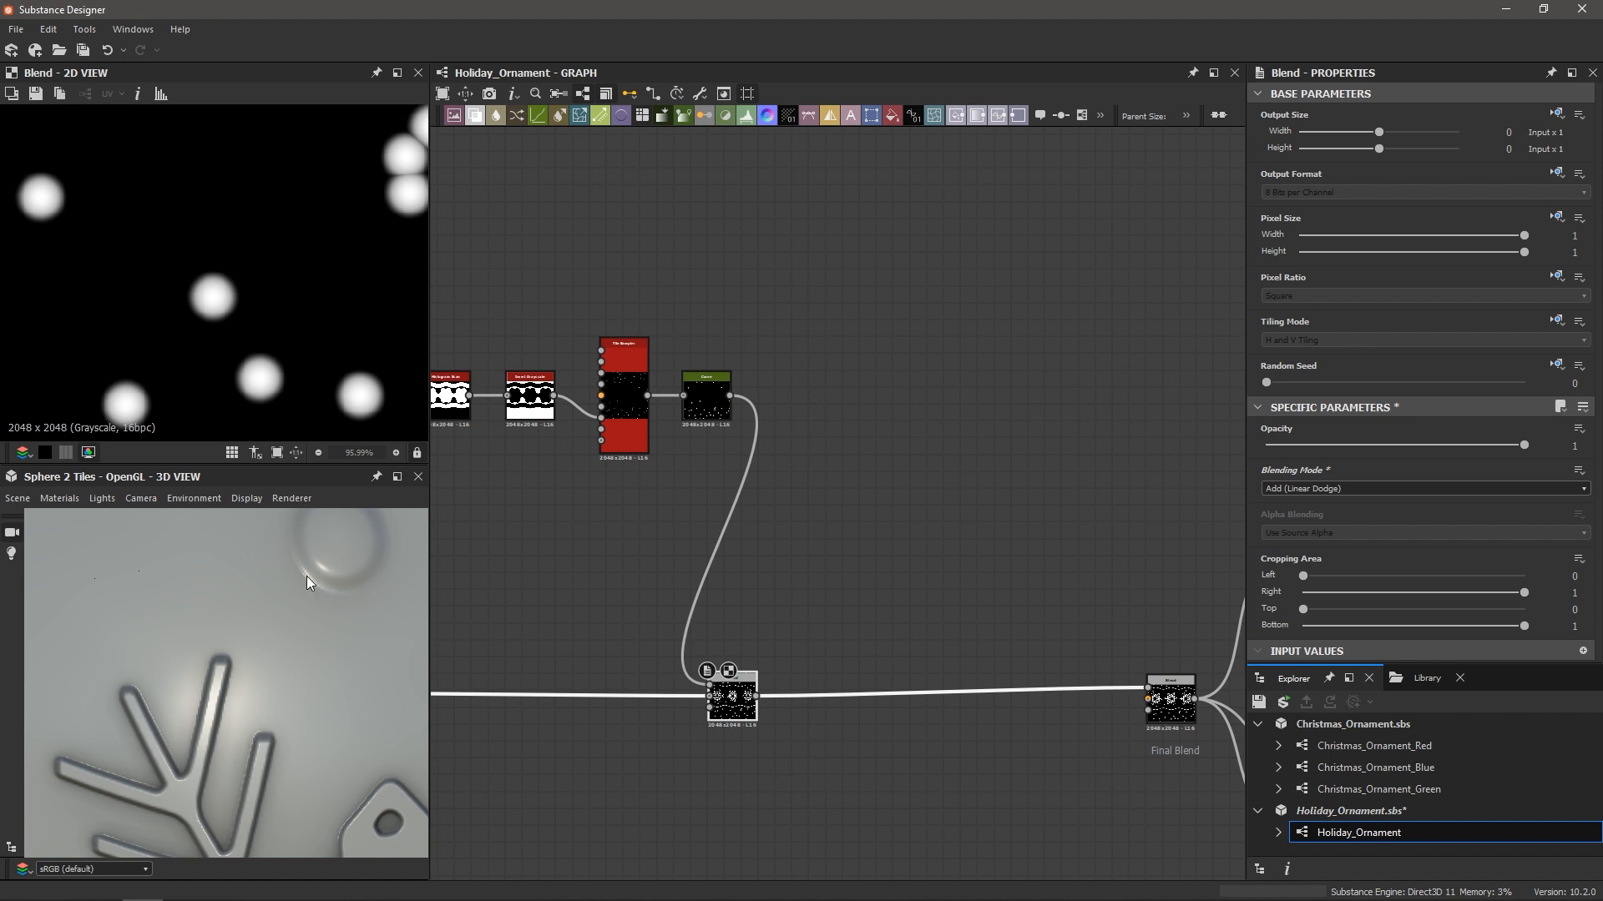
scroll(309, 580, down, 5)
drag(324, 604, 272, 632)
scroll(247, 649, down, 3)
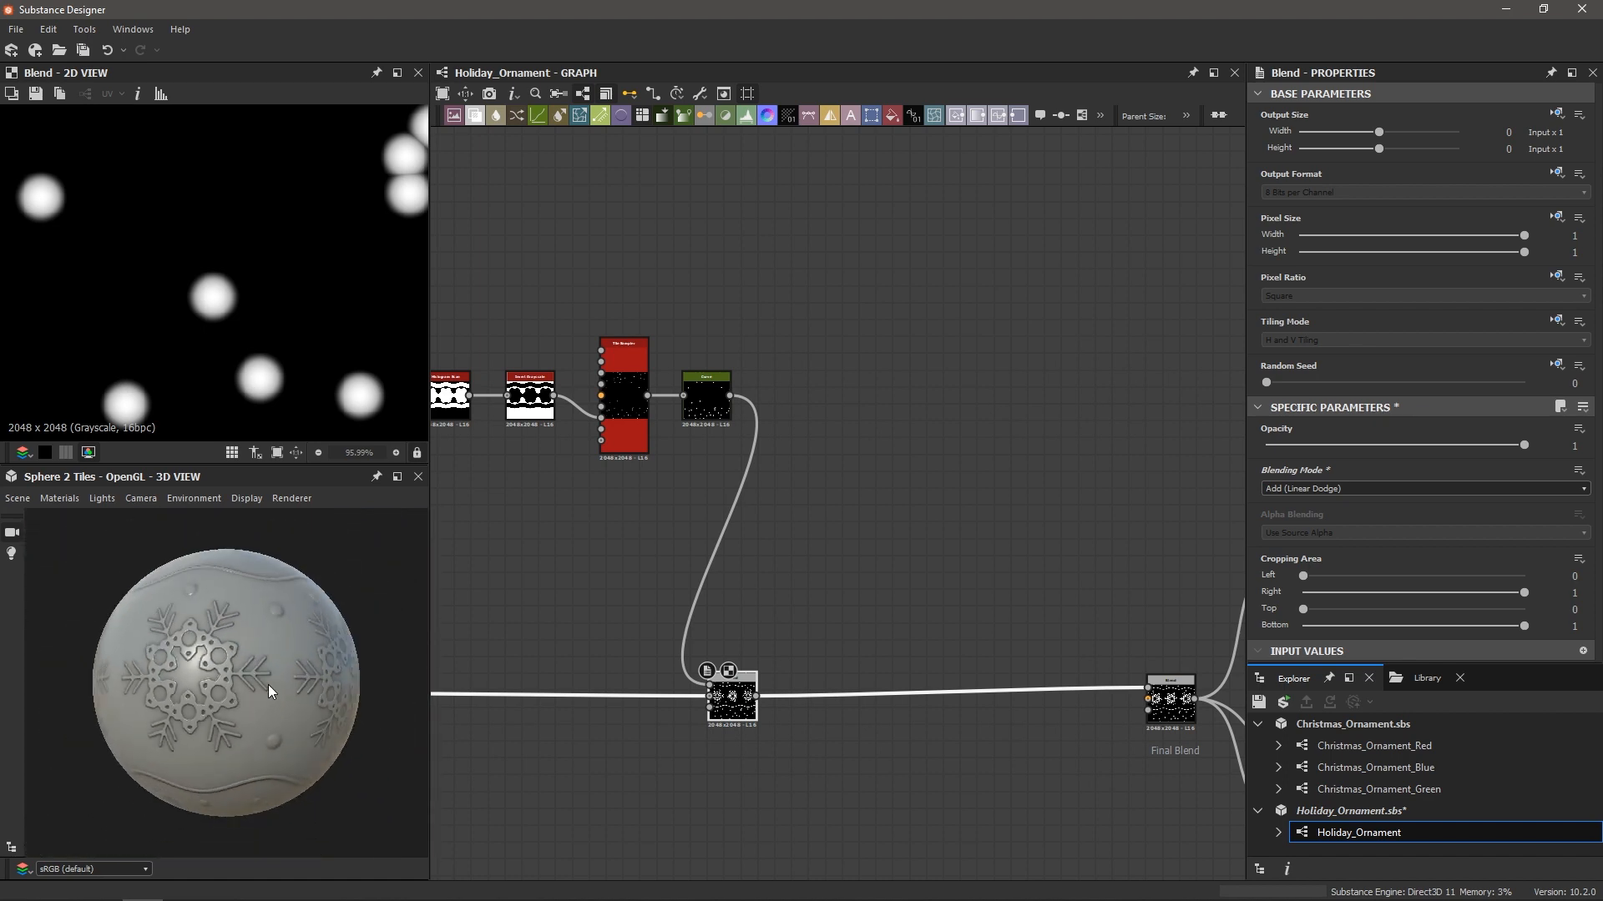
scroll(558, 561, down, 3)
middle_drag(557, 557, 675, 555)
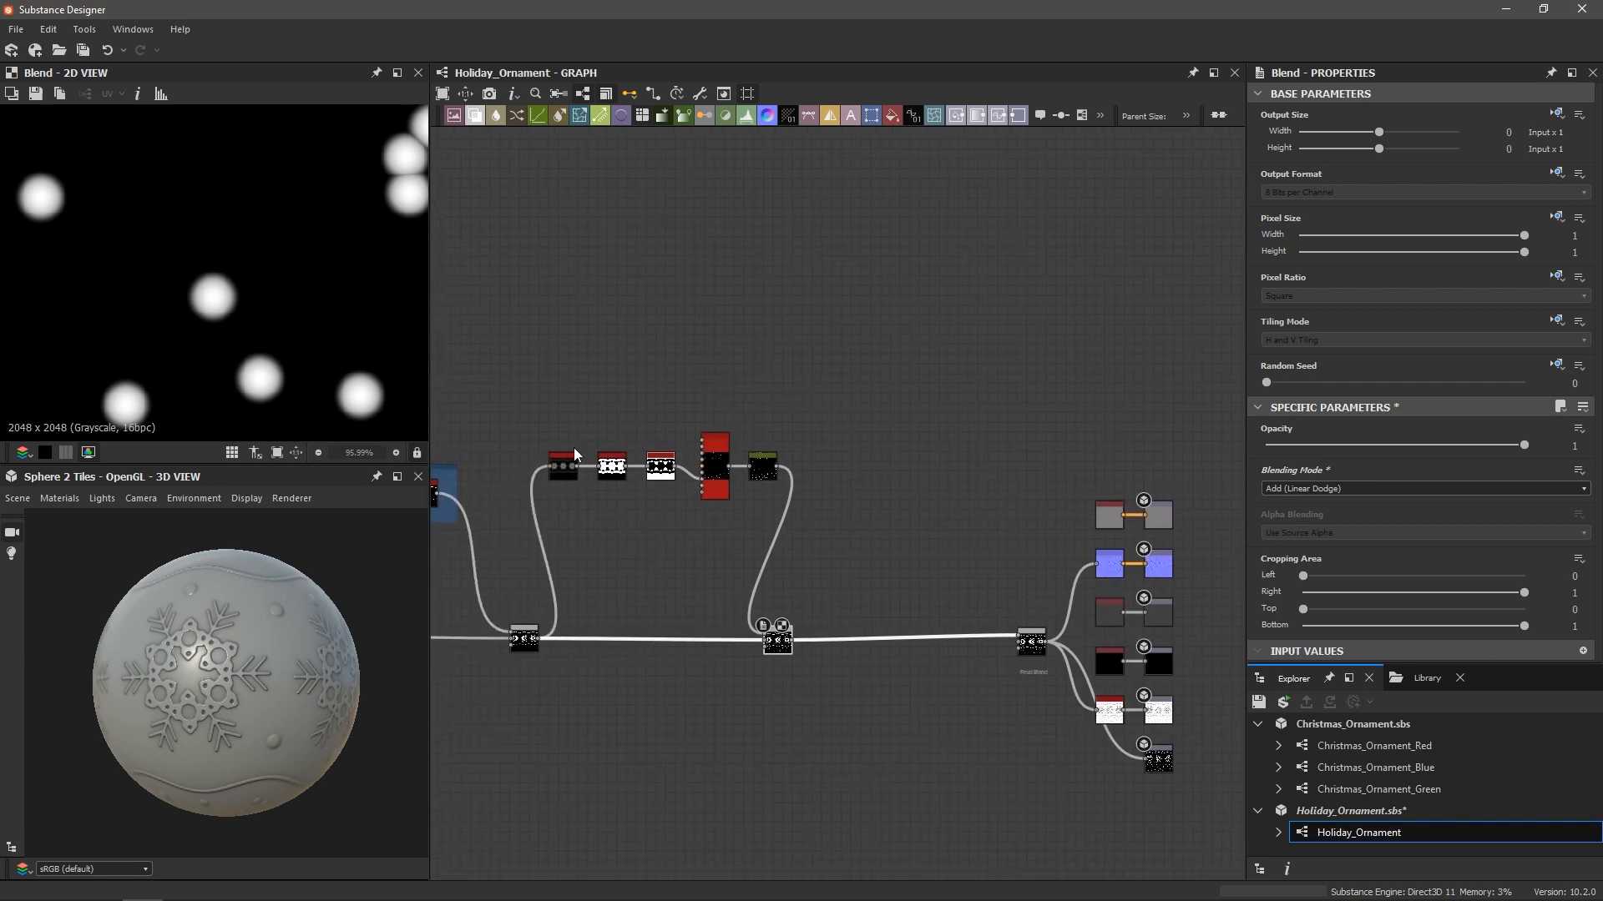
drag(542, 410, 835, 515)
Wrap the five selected snow-pattern nodes in a frame titled 'Snow'
key(space)
text(fra)
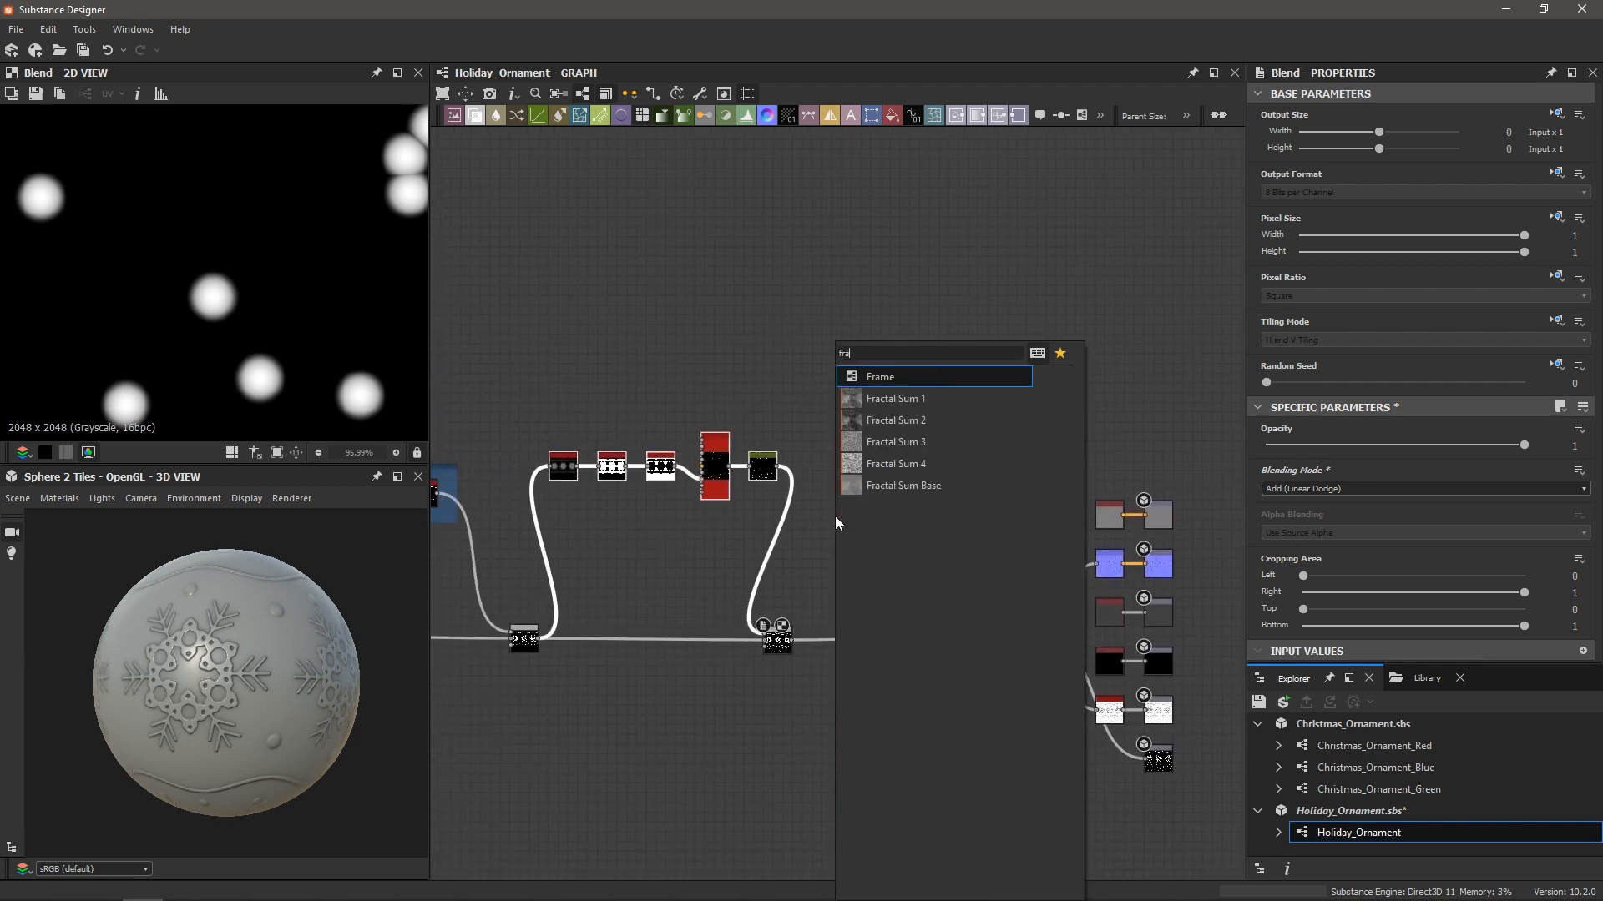
key(Return)
double_click(1311, 176)
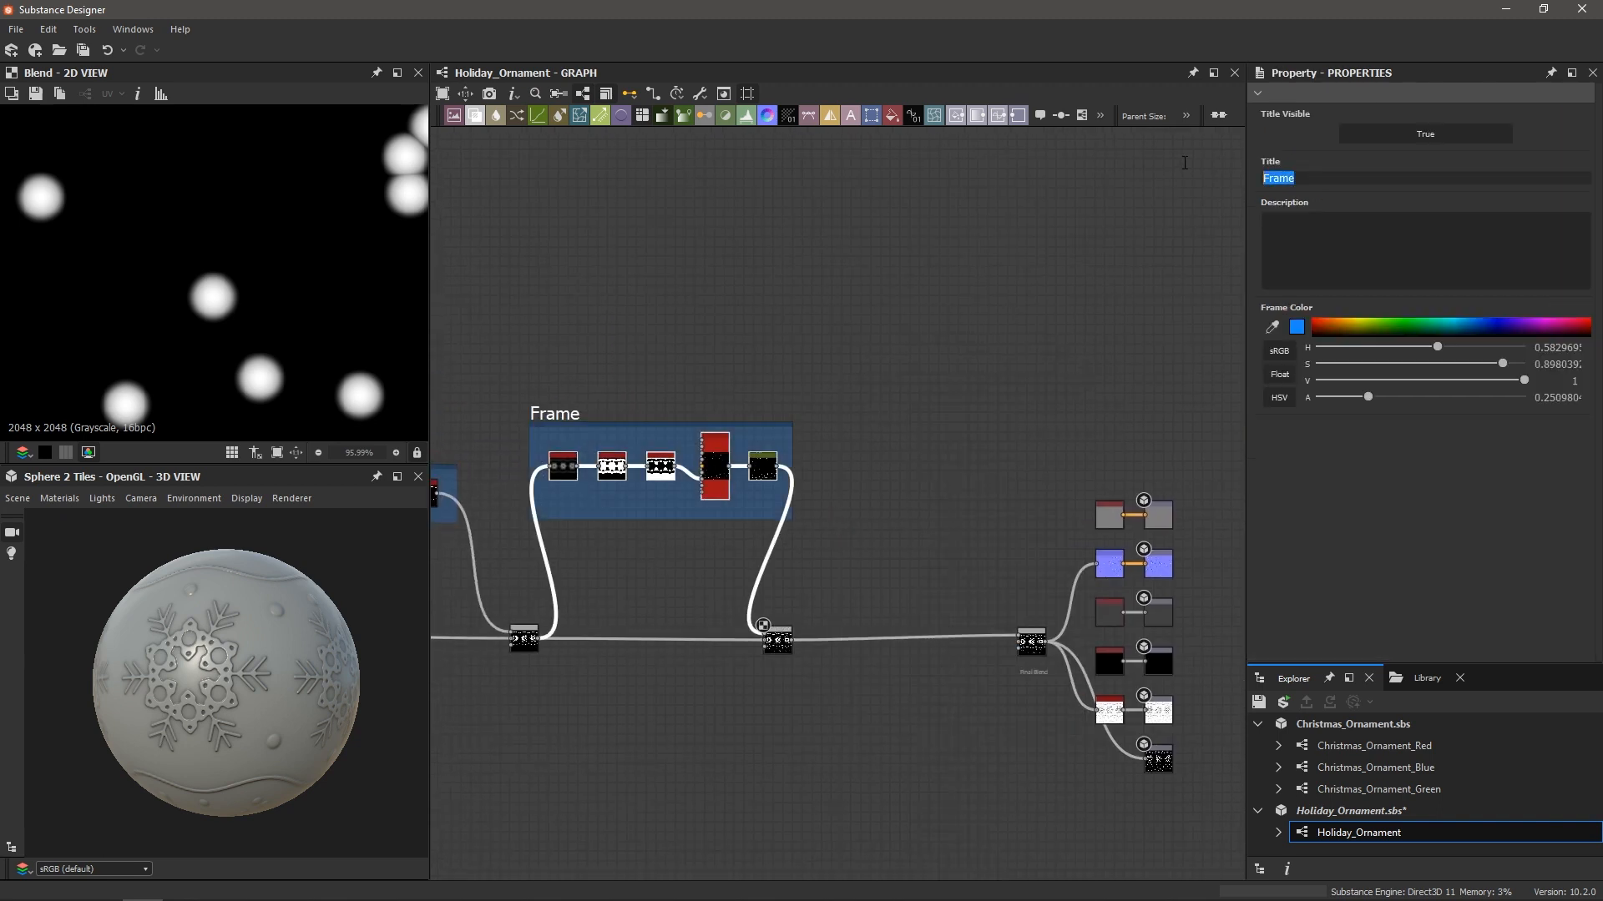
text(Snow)
key(Return)
scroll(775, 511, down, 3)
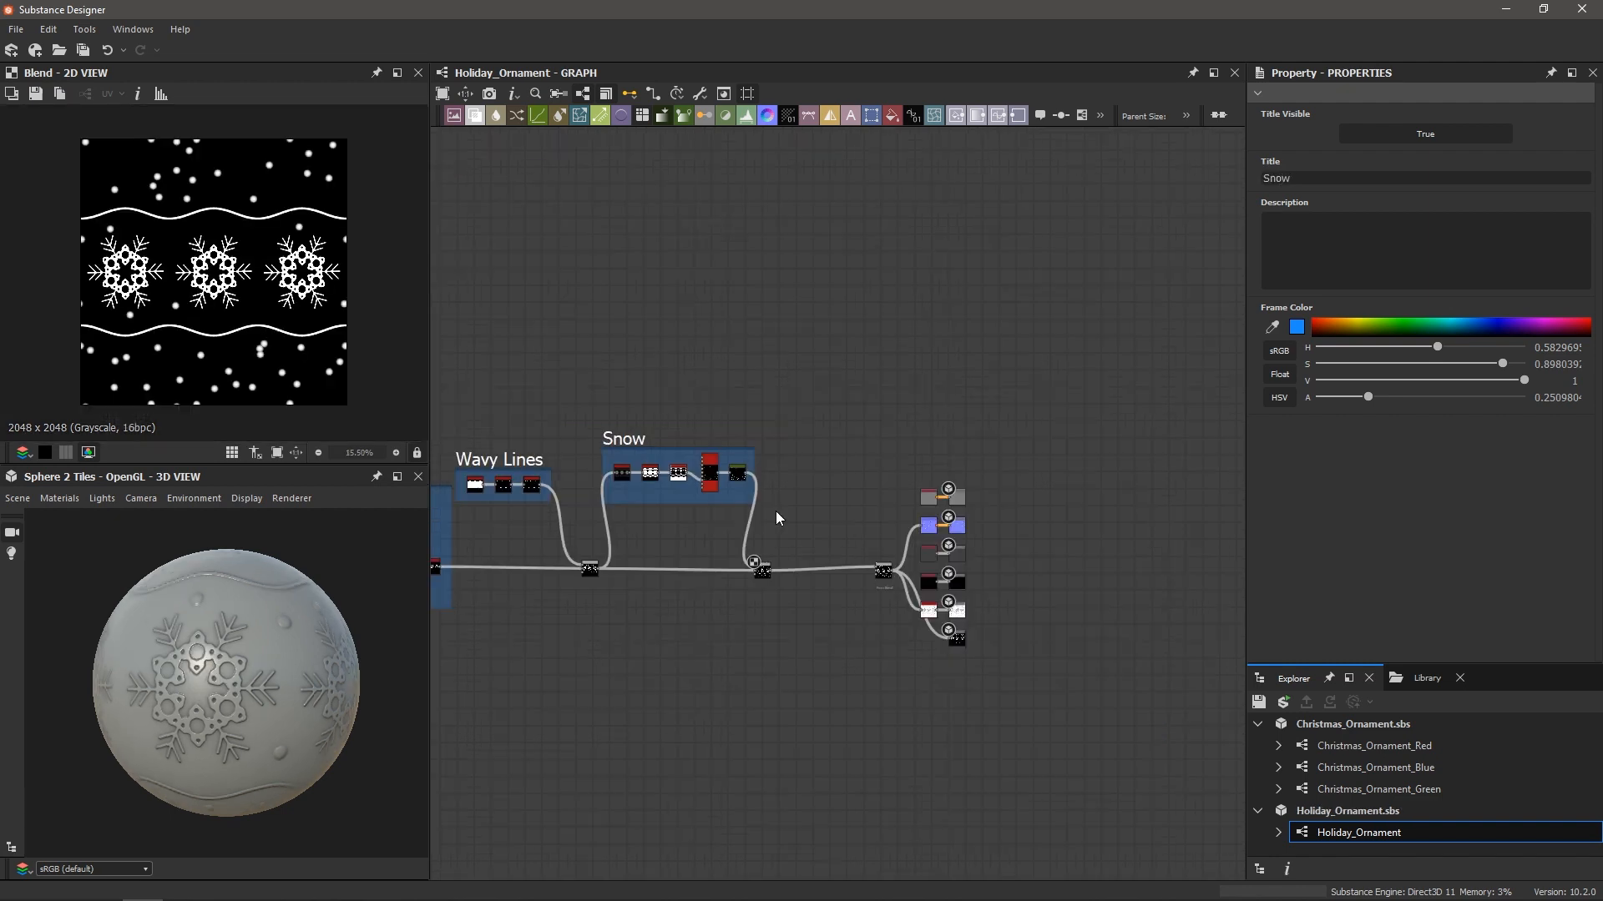
scroll(815, 533, up, 6)
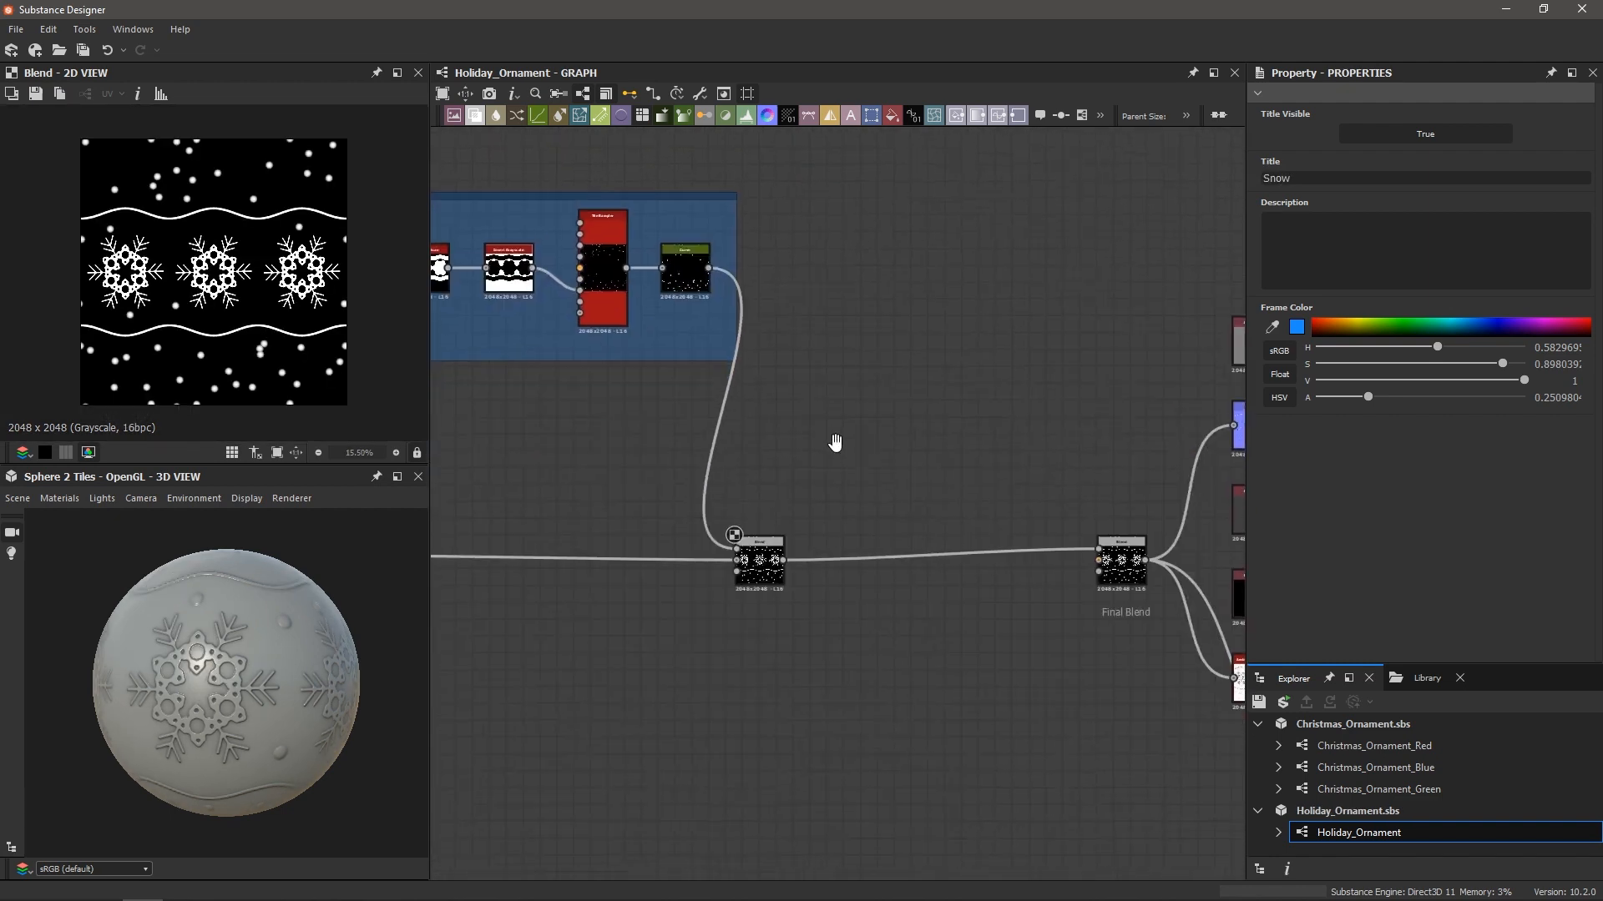
Crop the snow Blend to Cropping Area Top 0.24 and Bottom 0.74, checking the ornament preview
click(723, 618)
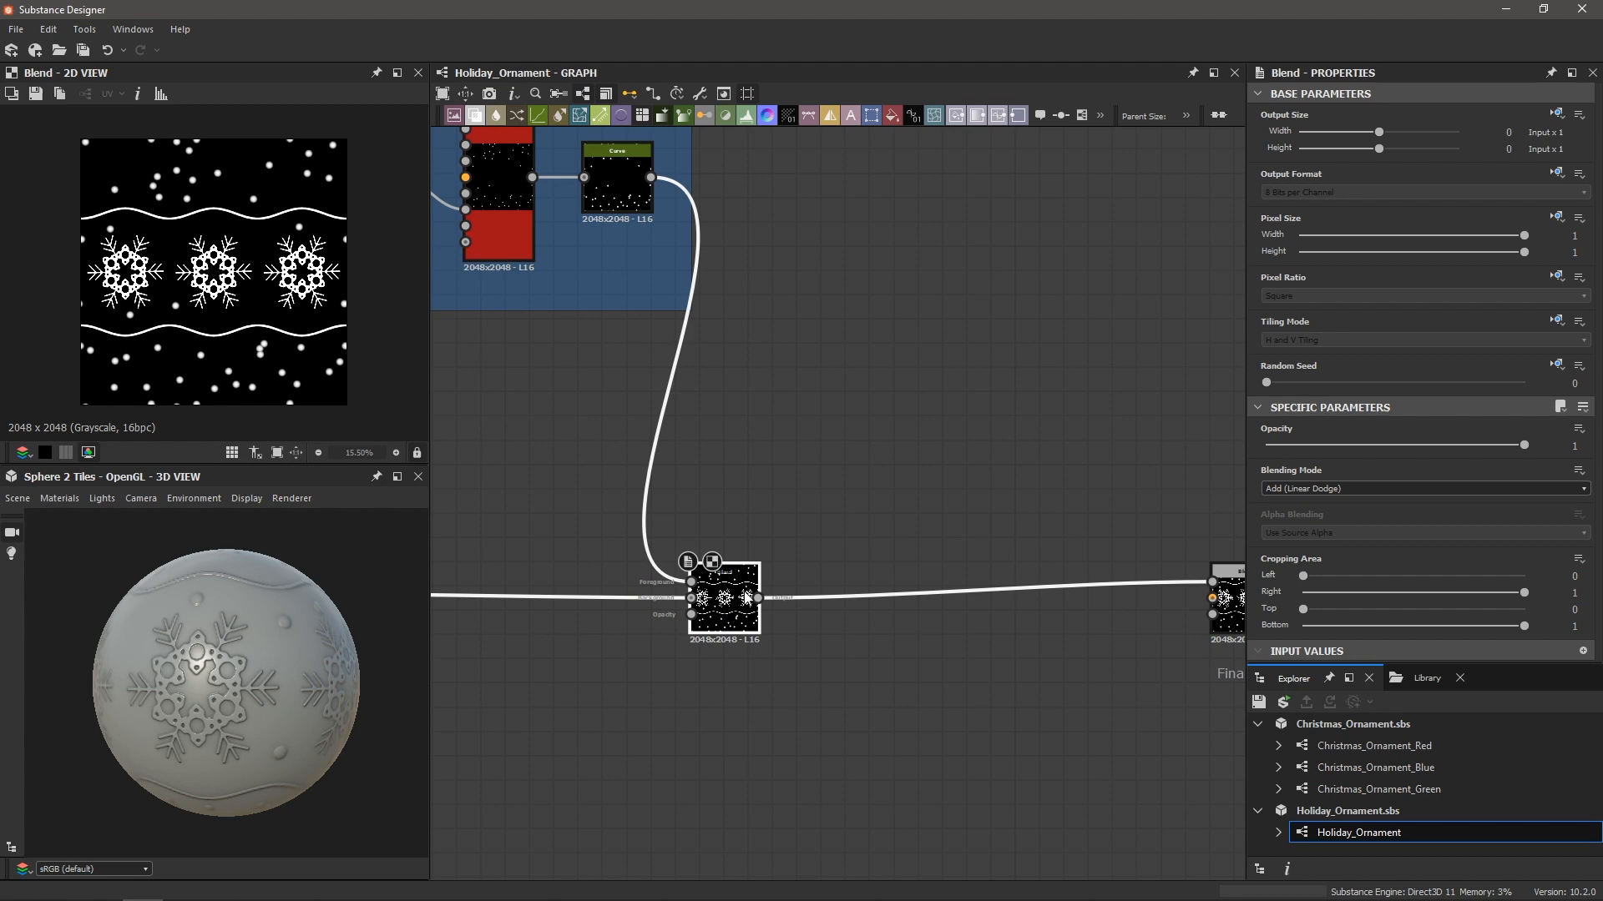
scroll(754, 598, down, 2)
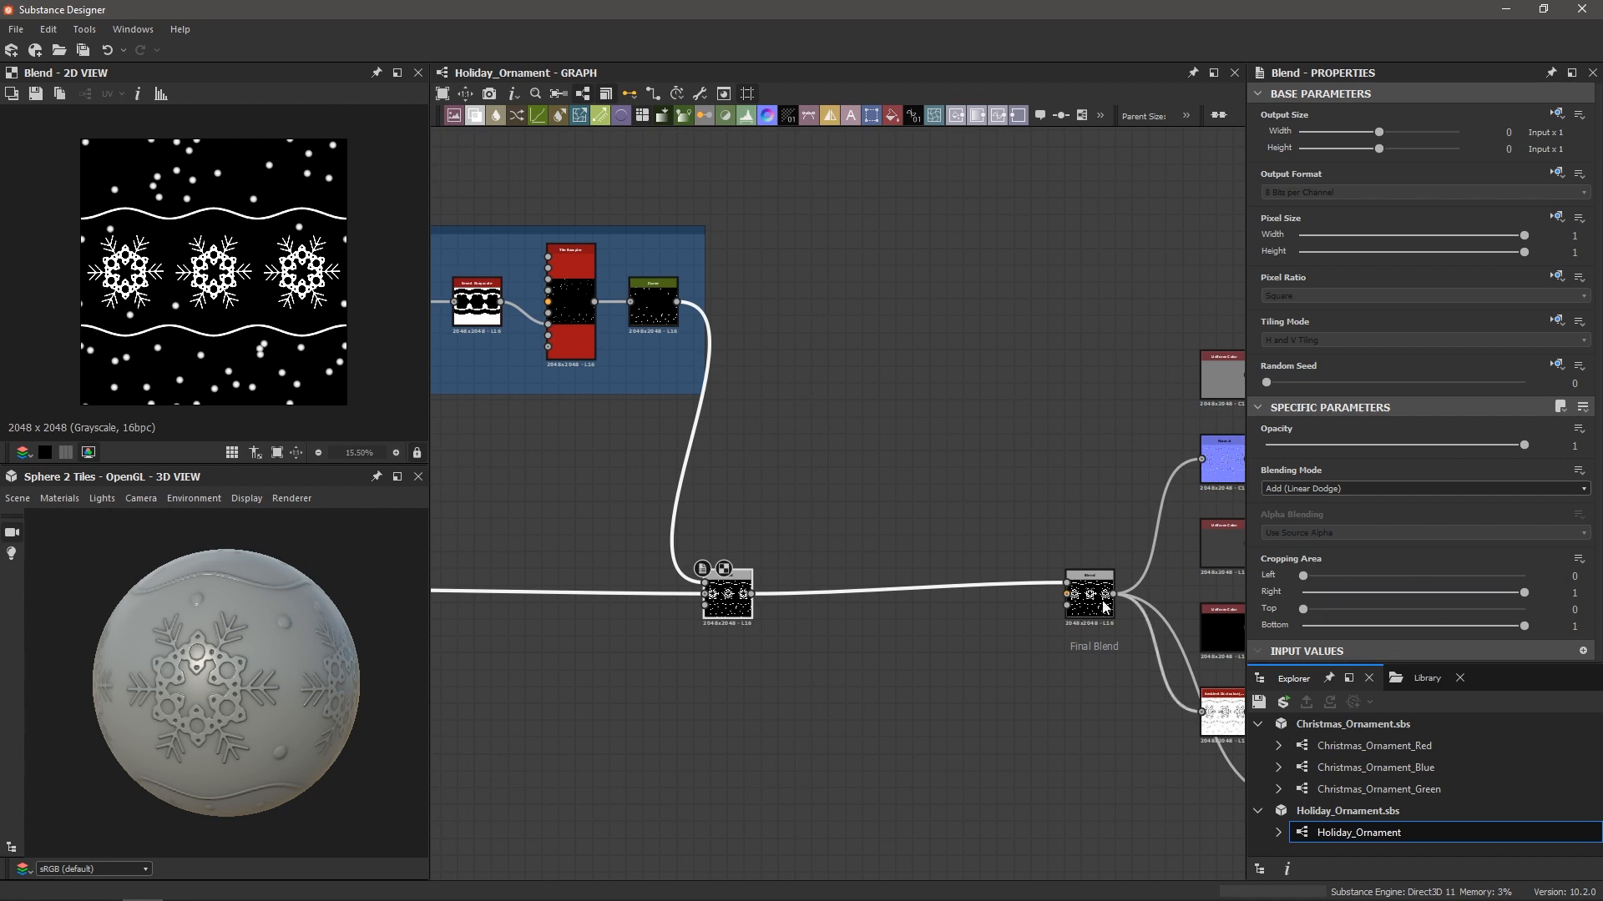
drag(278, 619, 212, 652)
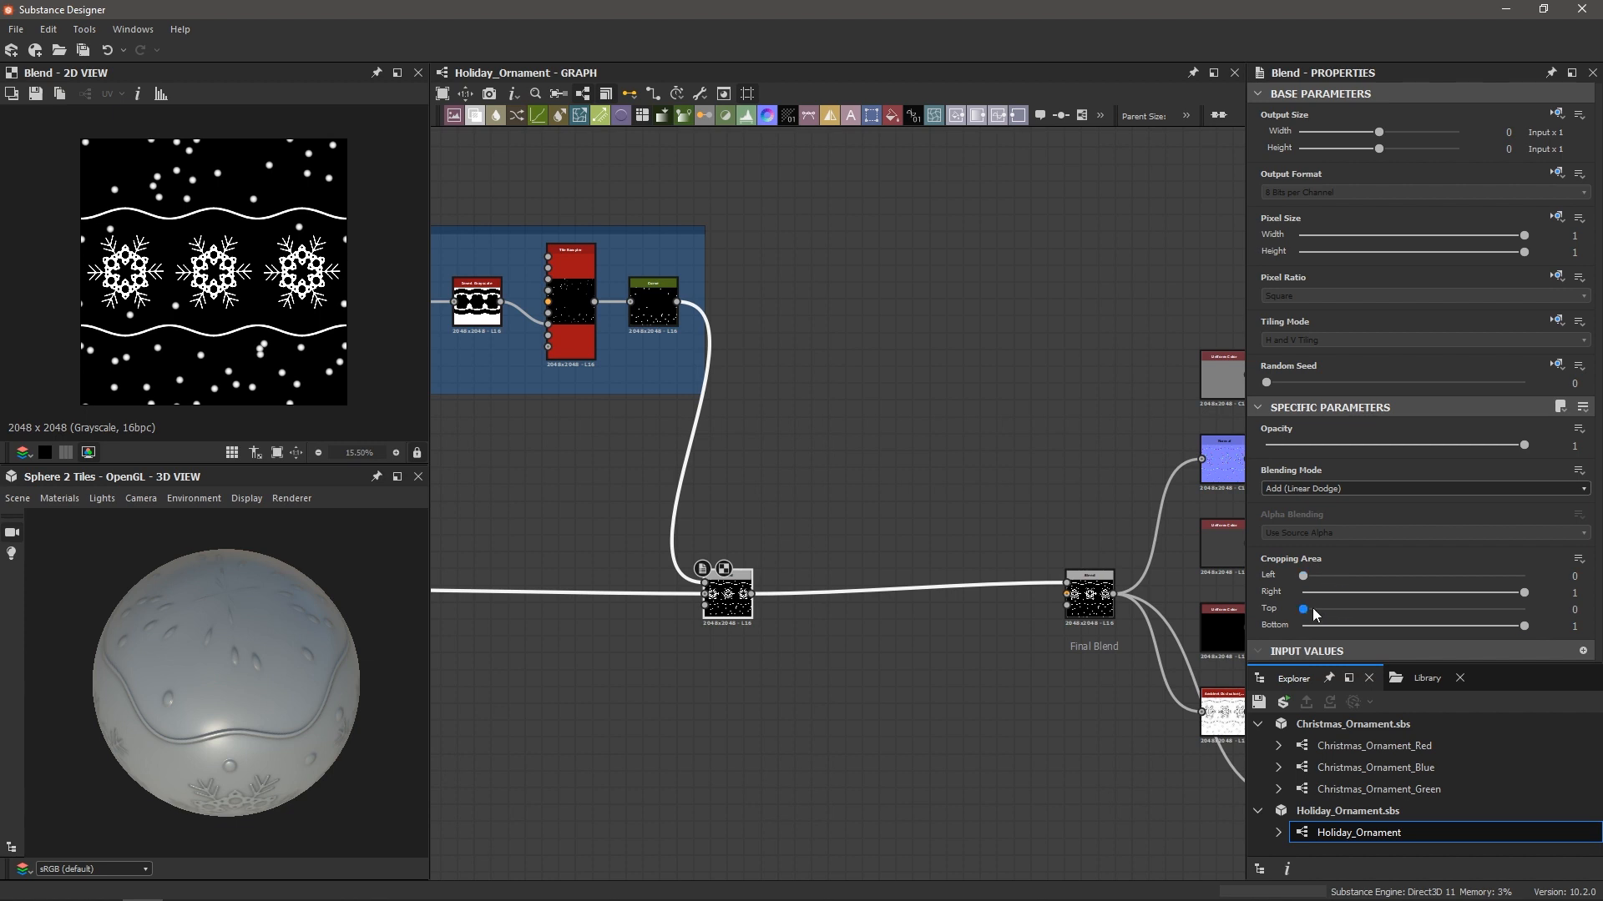
drag(1305, 609, 1356, 616)
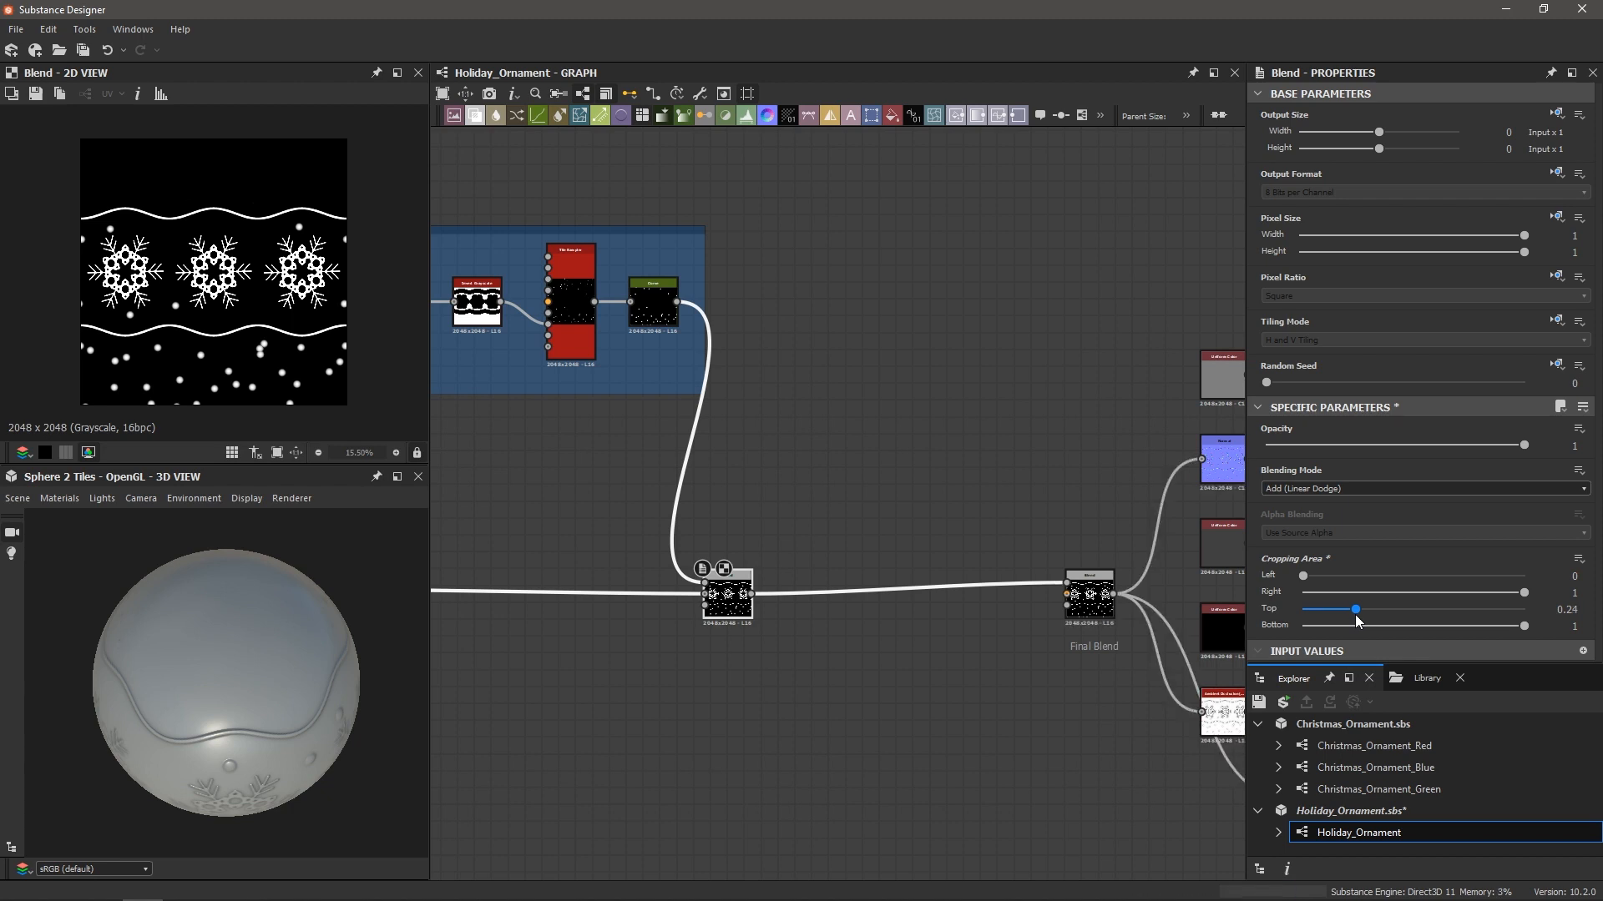
drag(233, 696, 220, 576)
drag(1525, 627, 1466, 639)
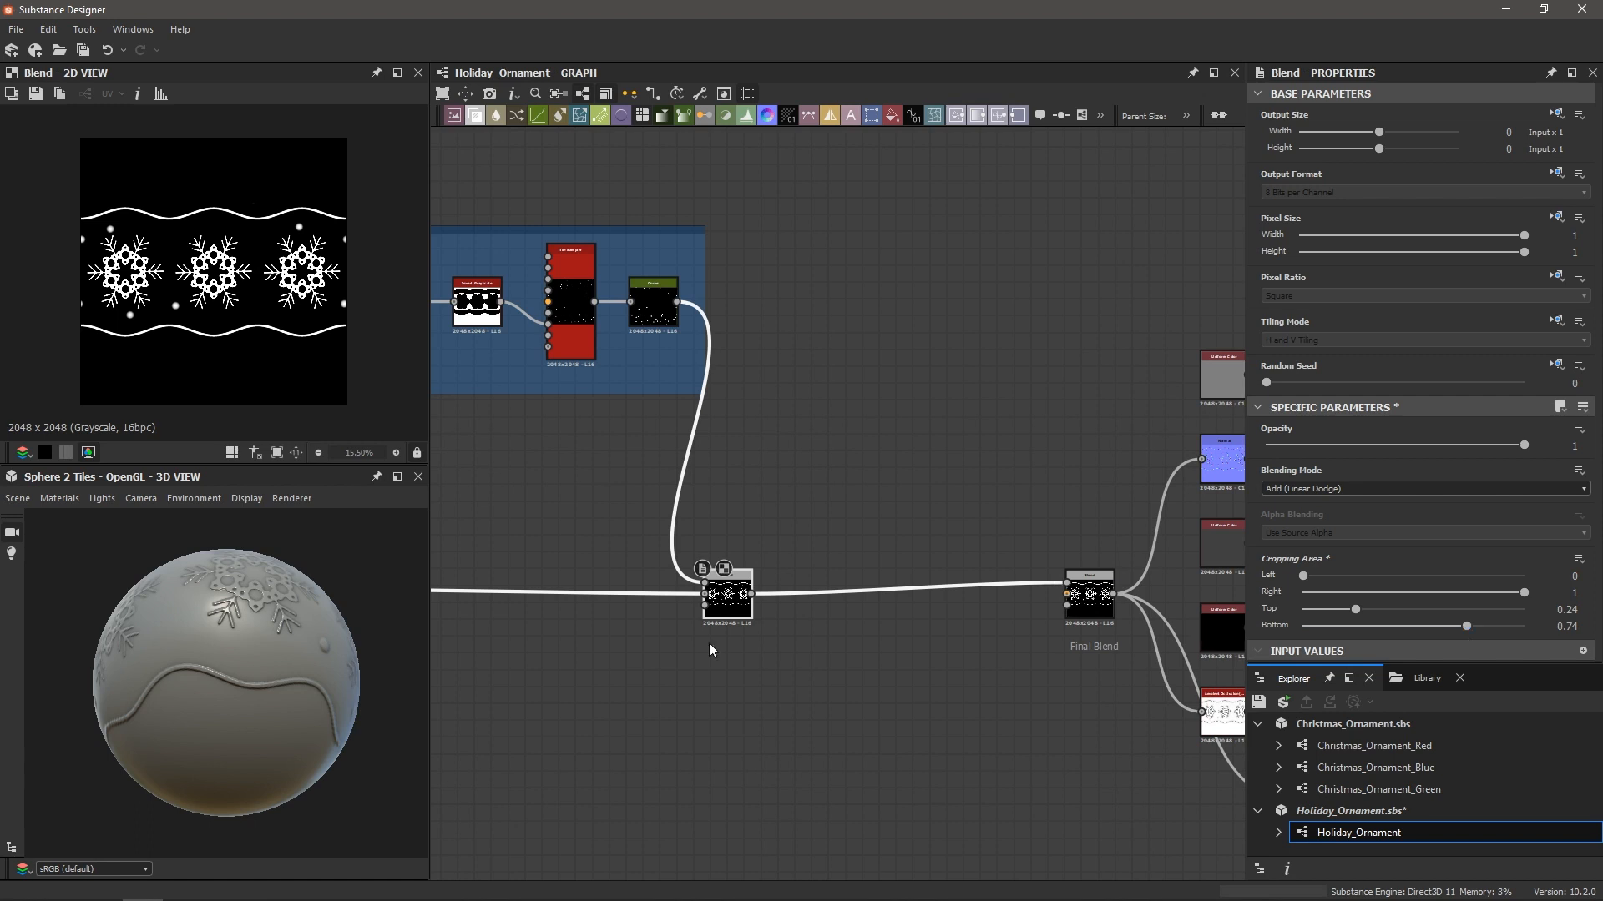
mouse_move(278, 664)
mouse_down()
mouse_move(255, 655)
mouse_move(253, 683)
mouse_move(281, 629)
mouse_move(256, 680)
mouse_move(258, 648)
mouse_move(242, 646)
mouse_up()
scroll(769, 596, up, 3)
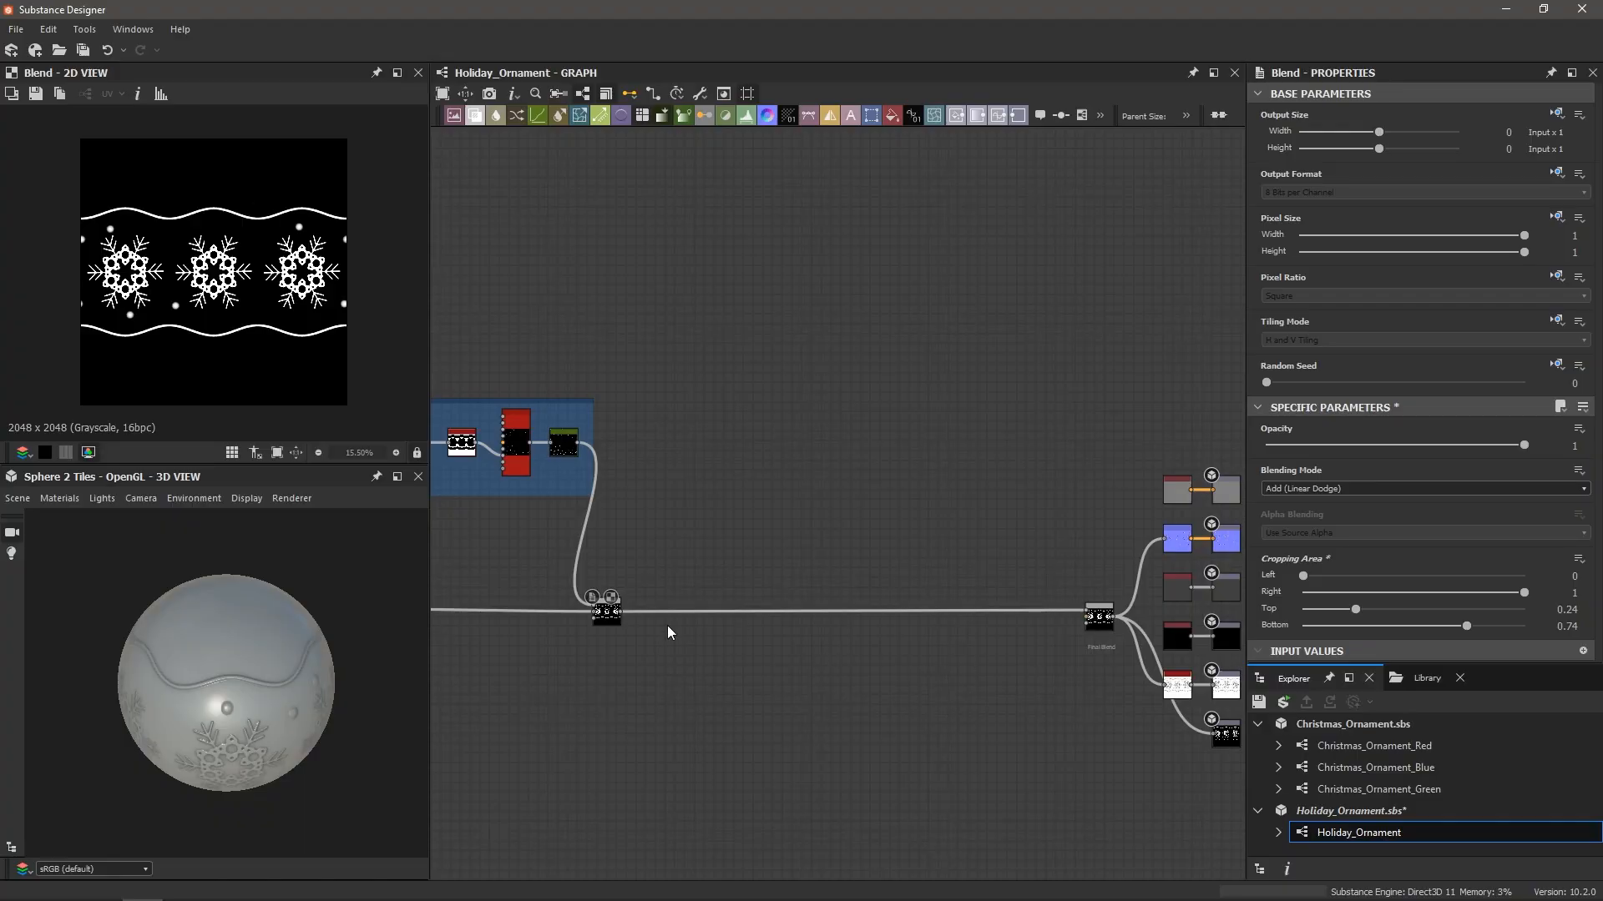
scroll(665, 592, up, 4)
Add a Histogram Scan fed by the snow Blend, with Position and Contrast both at 1
scroll(653, 593, up, 2)
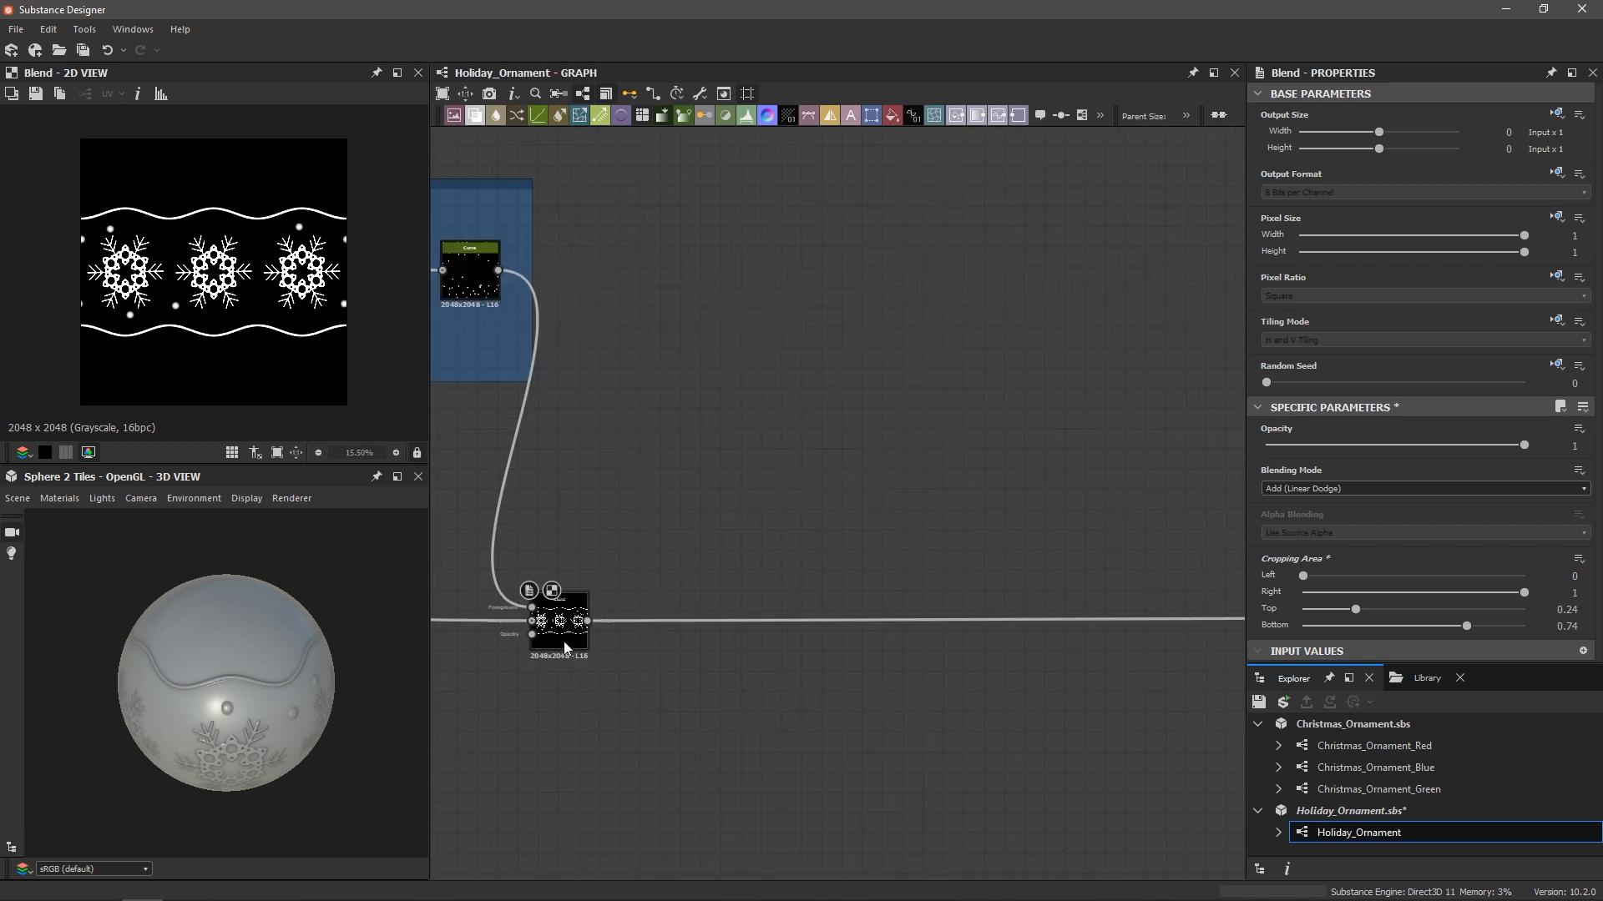
drag(588, 621, 757, 254)
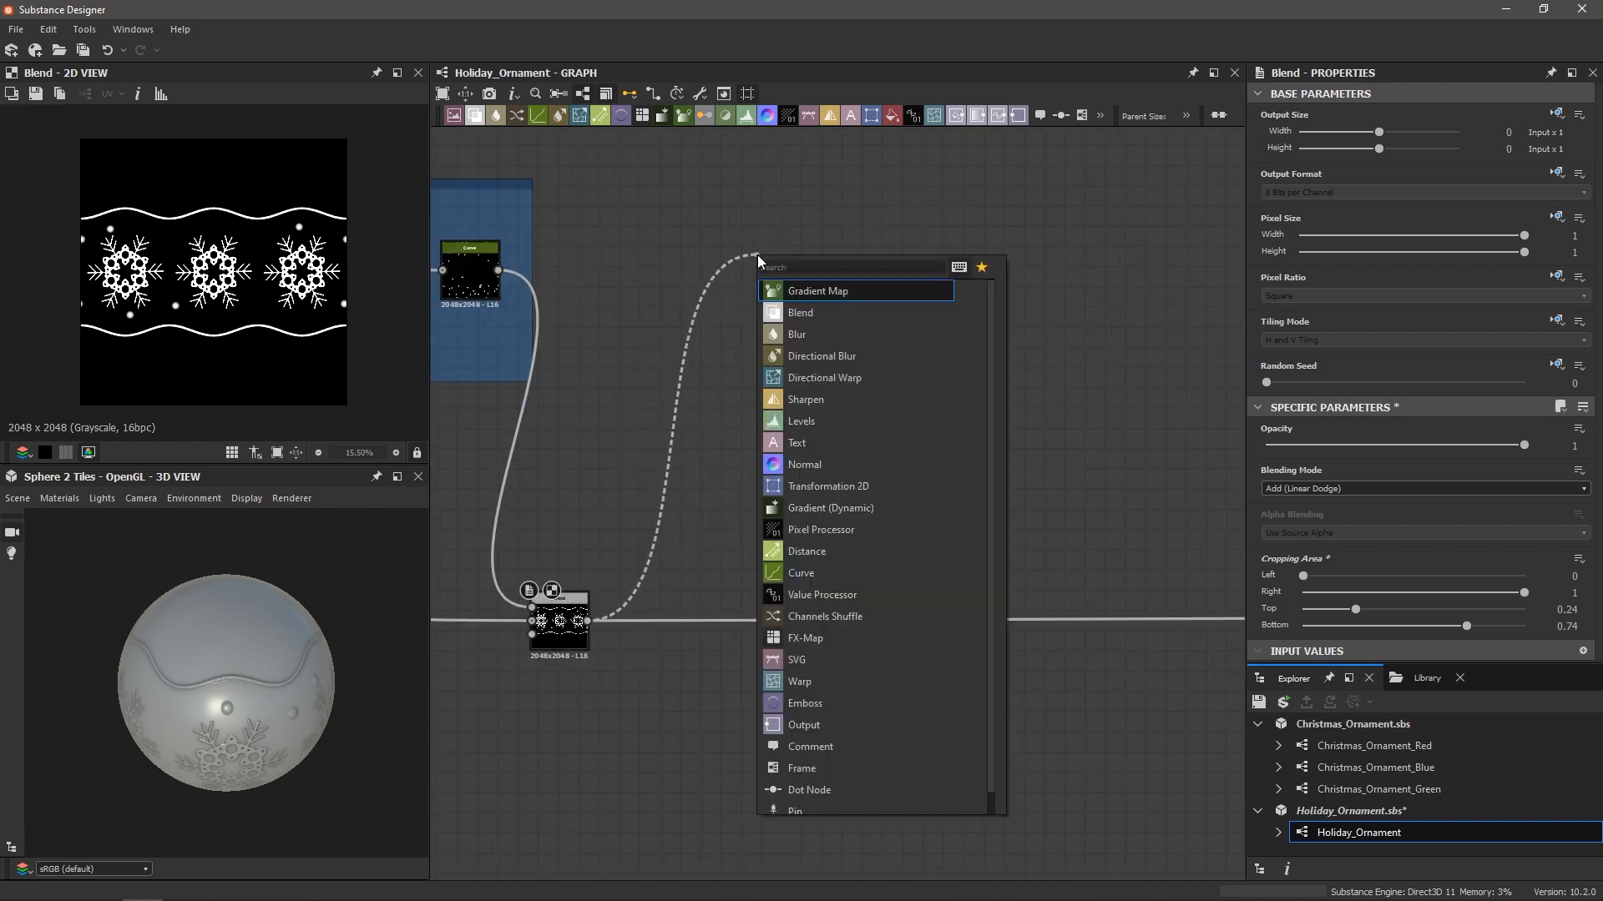
text(his)
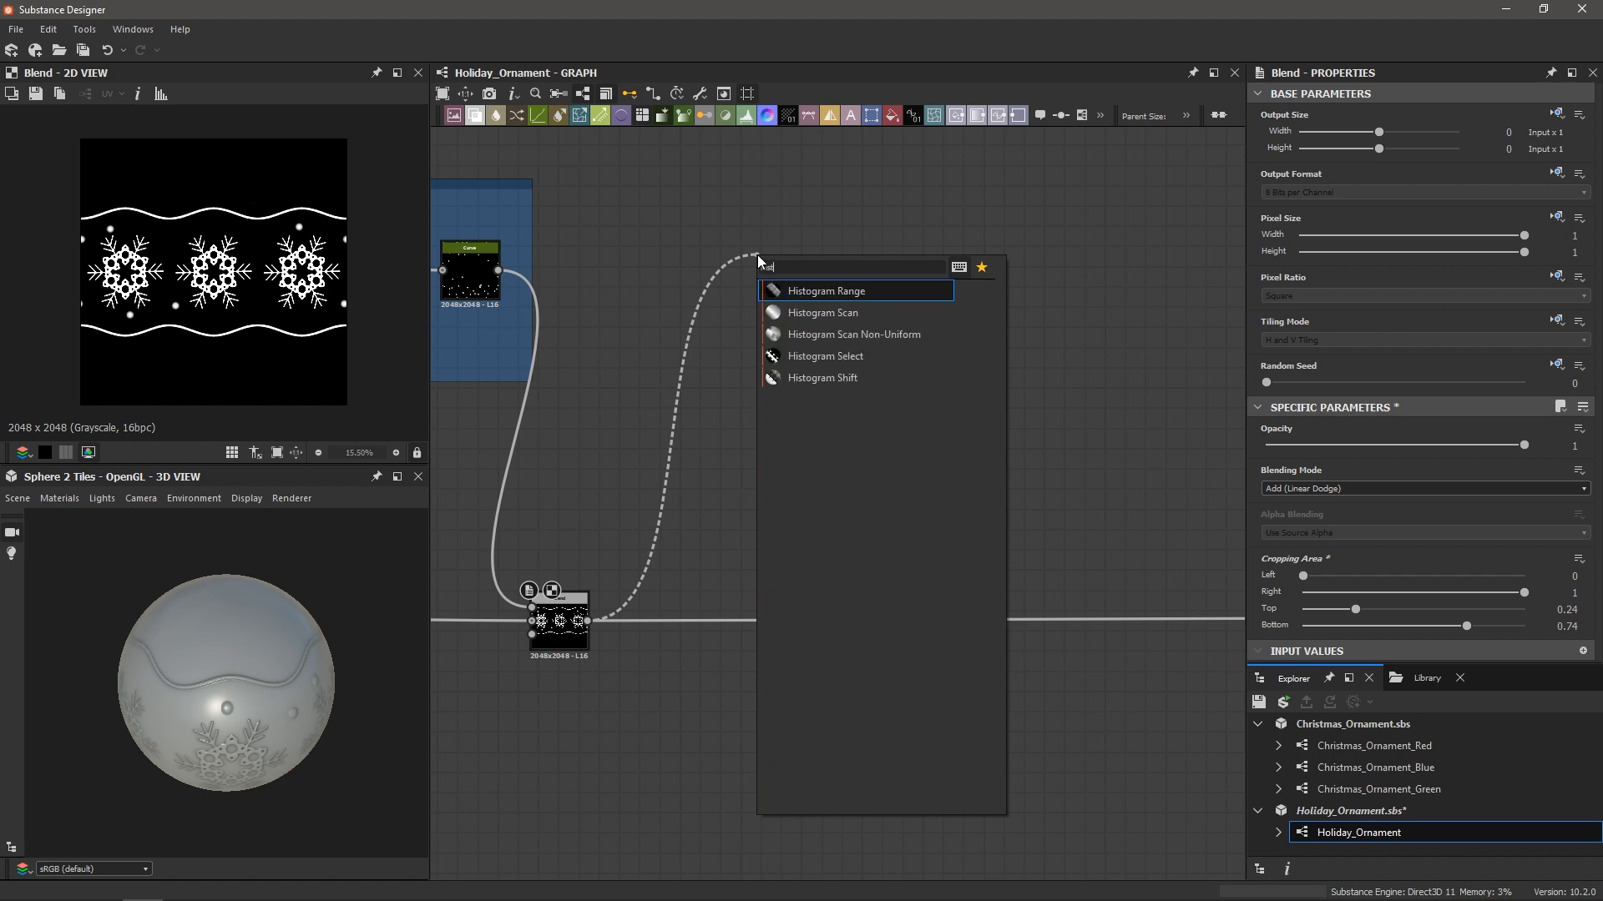
key(Down)
key(Return)
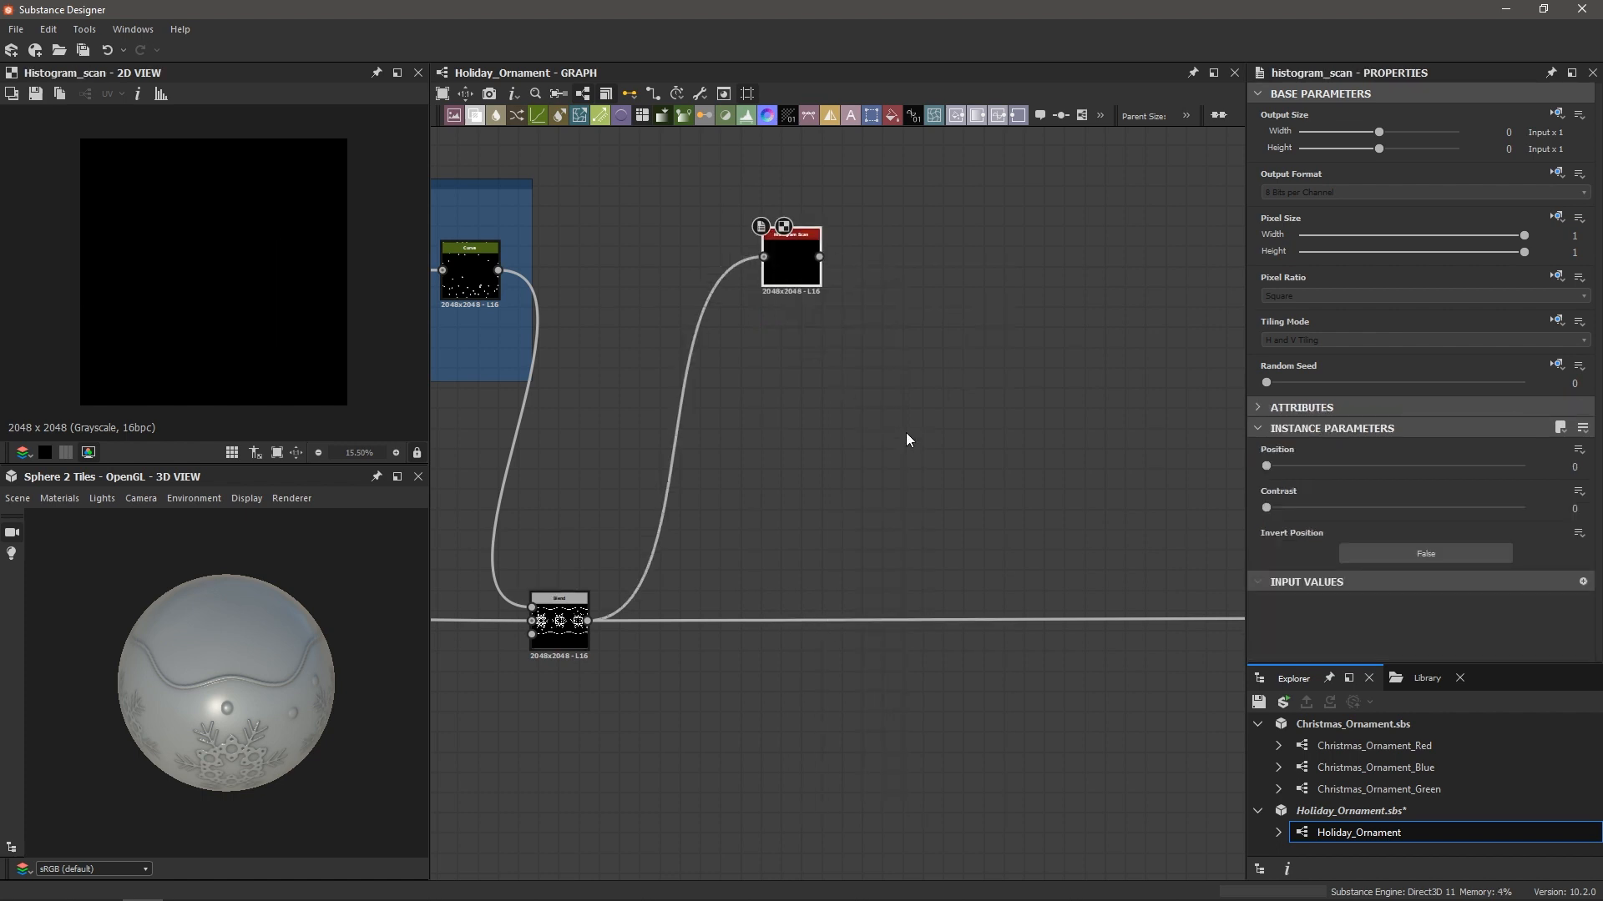
drag(1267, 507, 1525, 507)
drag(1266, 466, 1544, 469)
scroll(299, 252, up, 4)
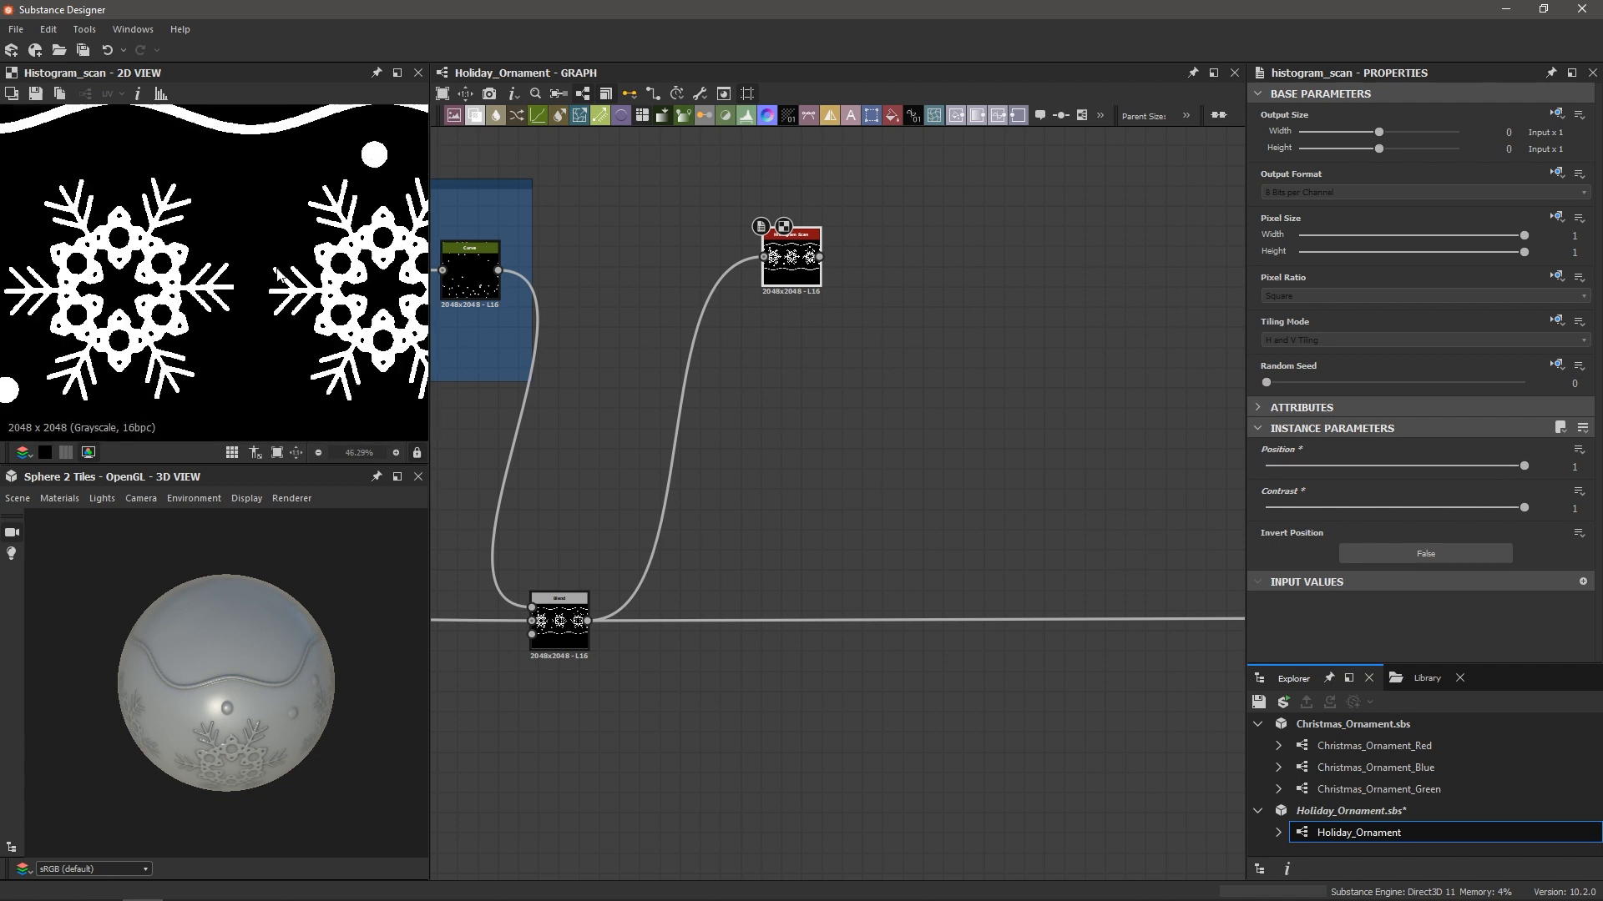
scroll(279, 275, down, 1)
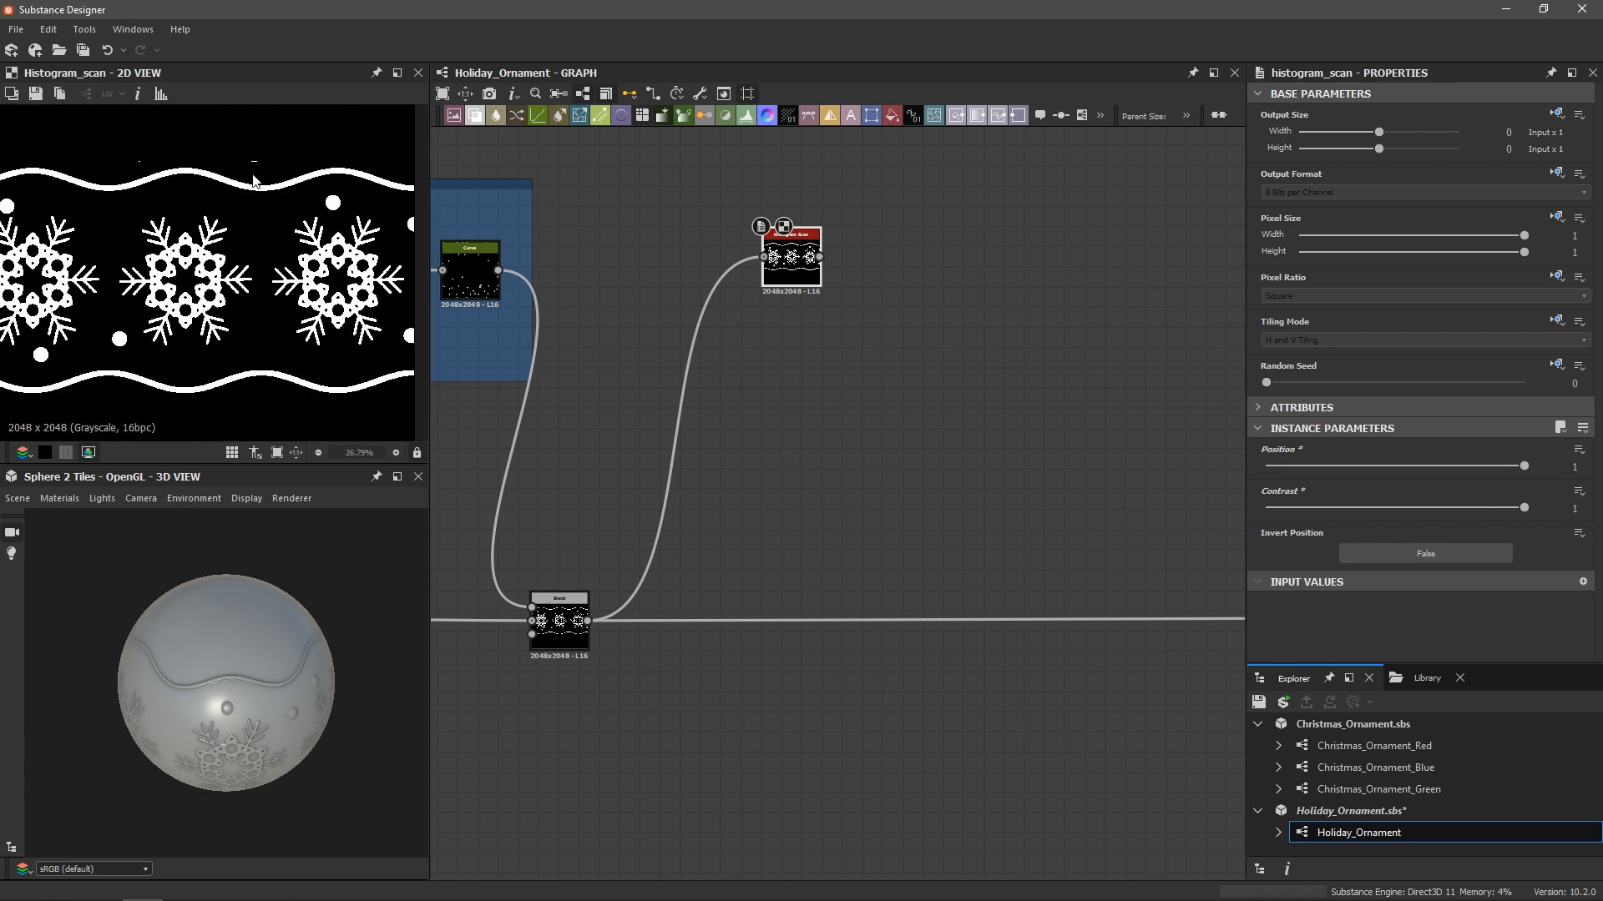
scroll(255, 182, up, 5)
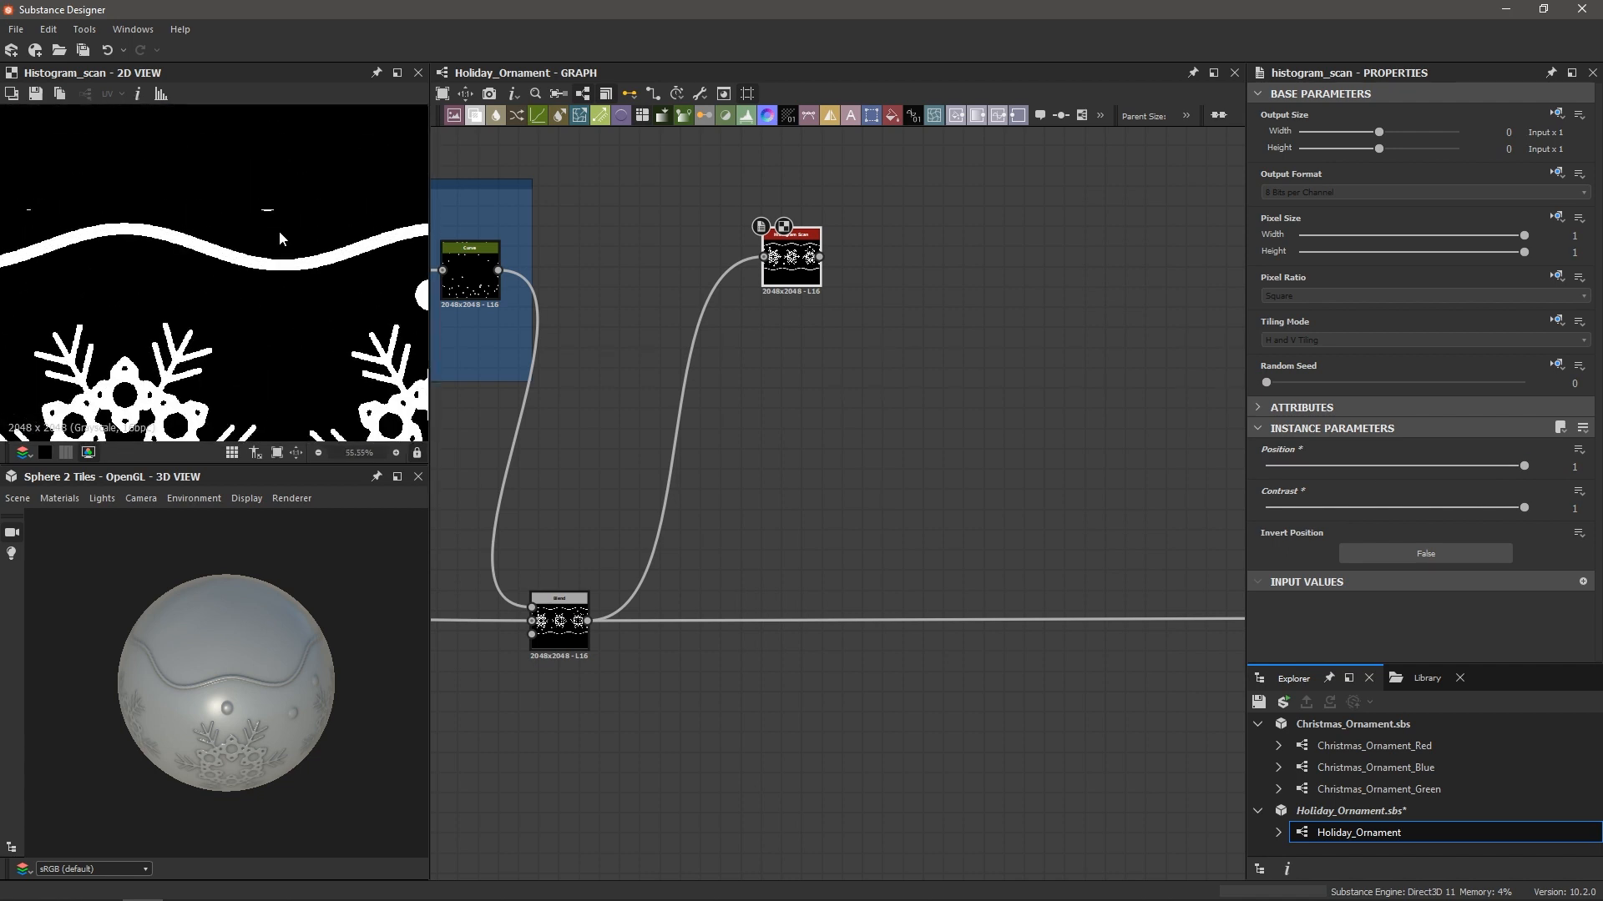
scroll(313, 296, down, 3)
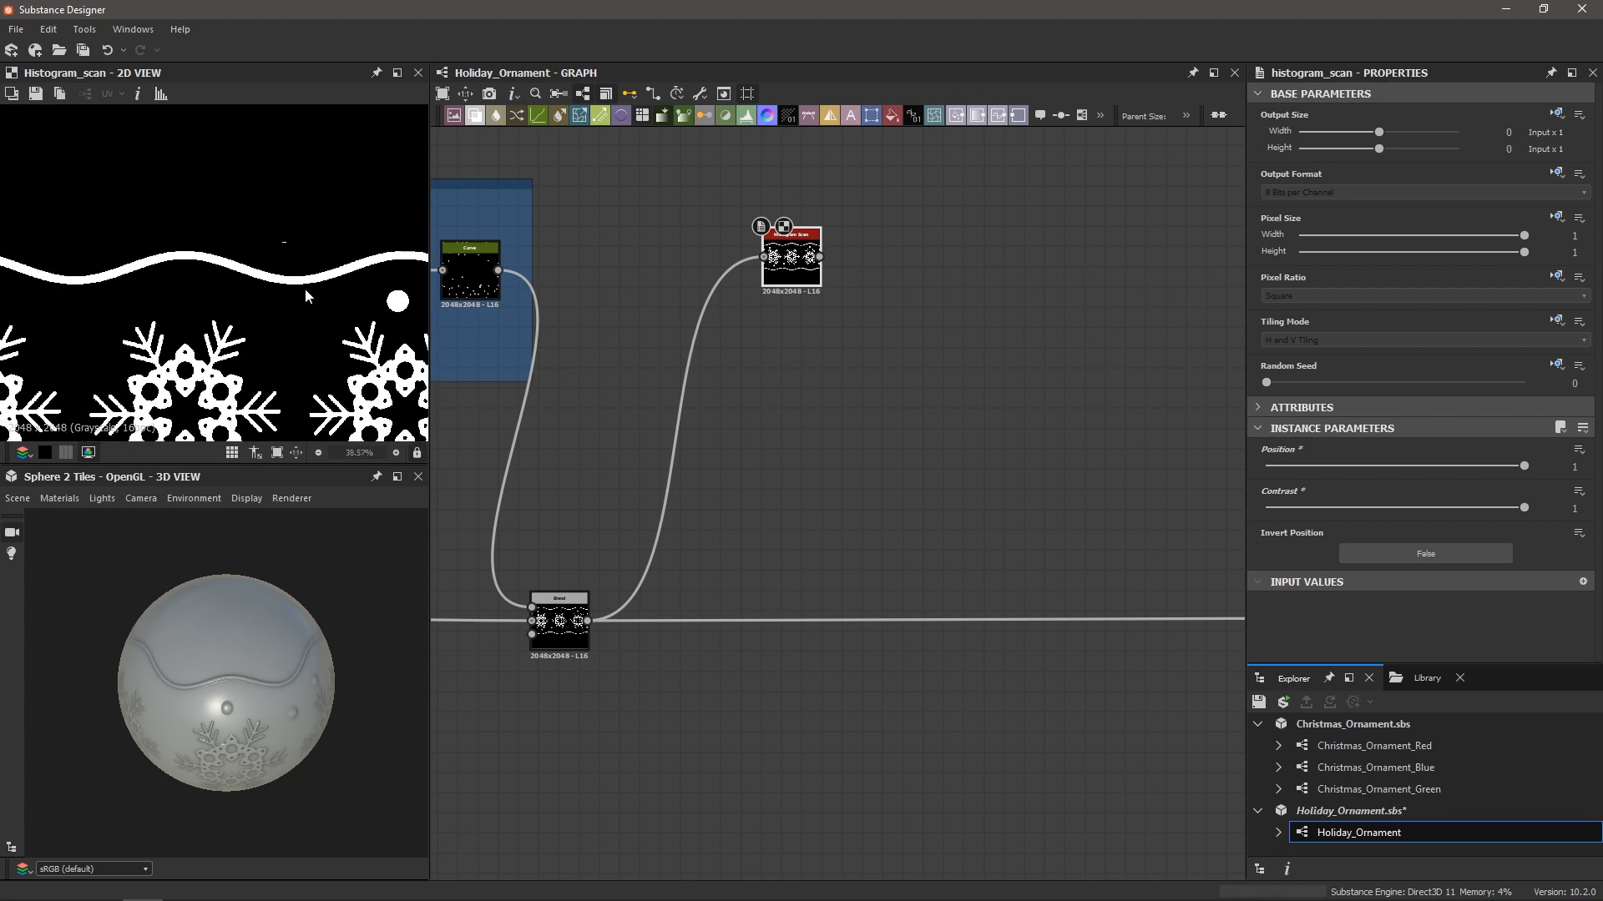
scroll(305, 289, up, 3)
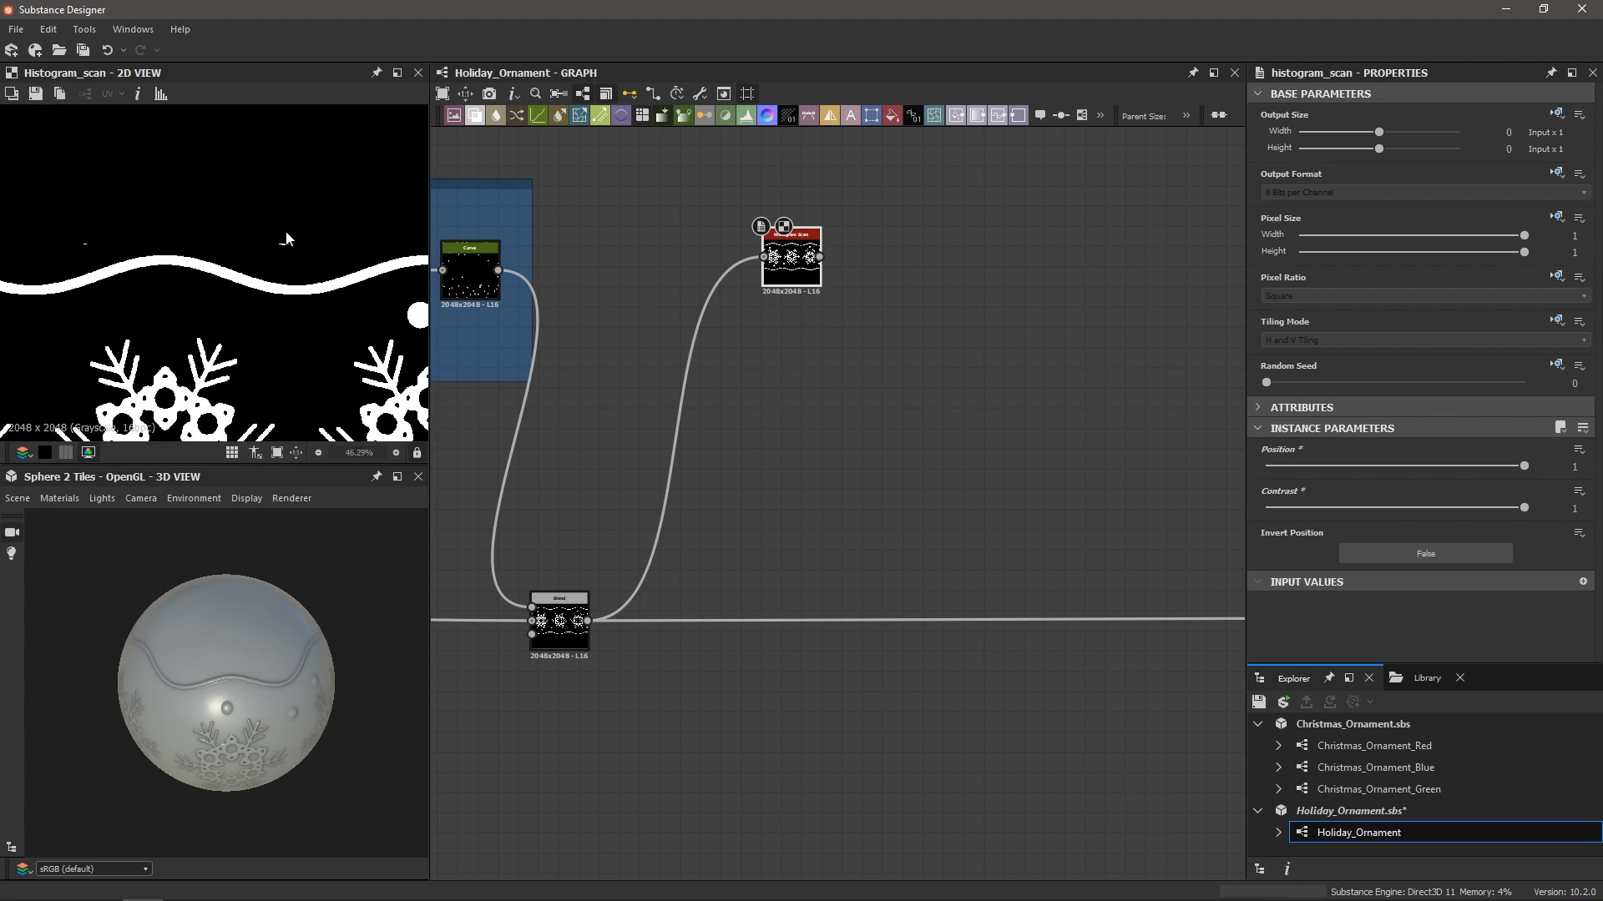
Nudge the snow Blend's Cropping Top to 0.25 and recentre the graph on the nodes
double_click(564, 650)
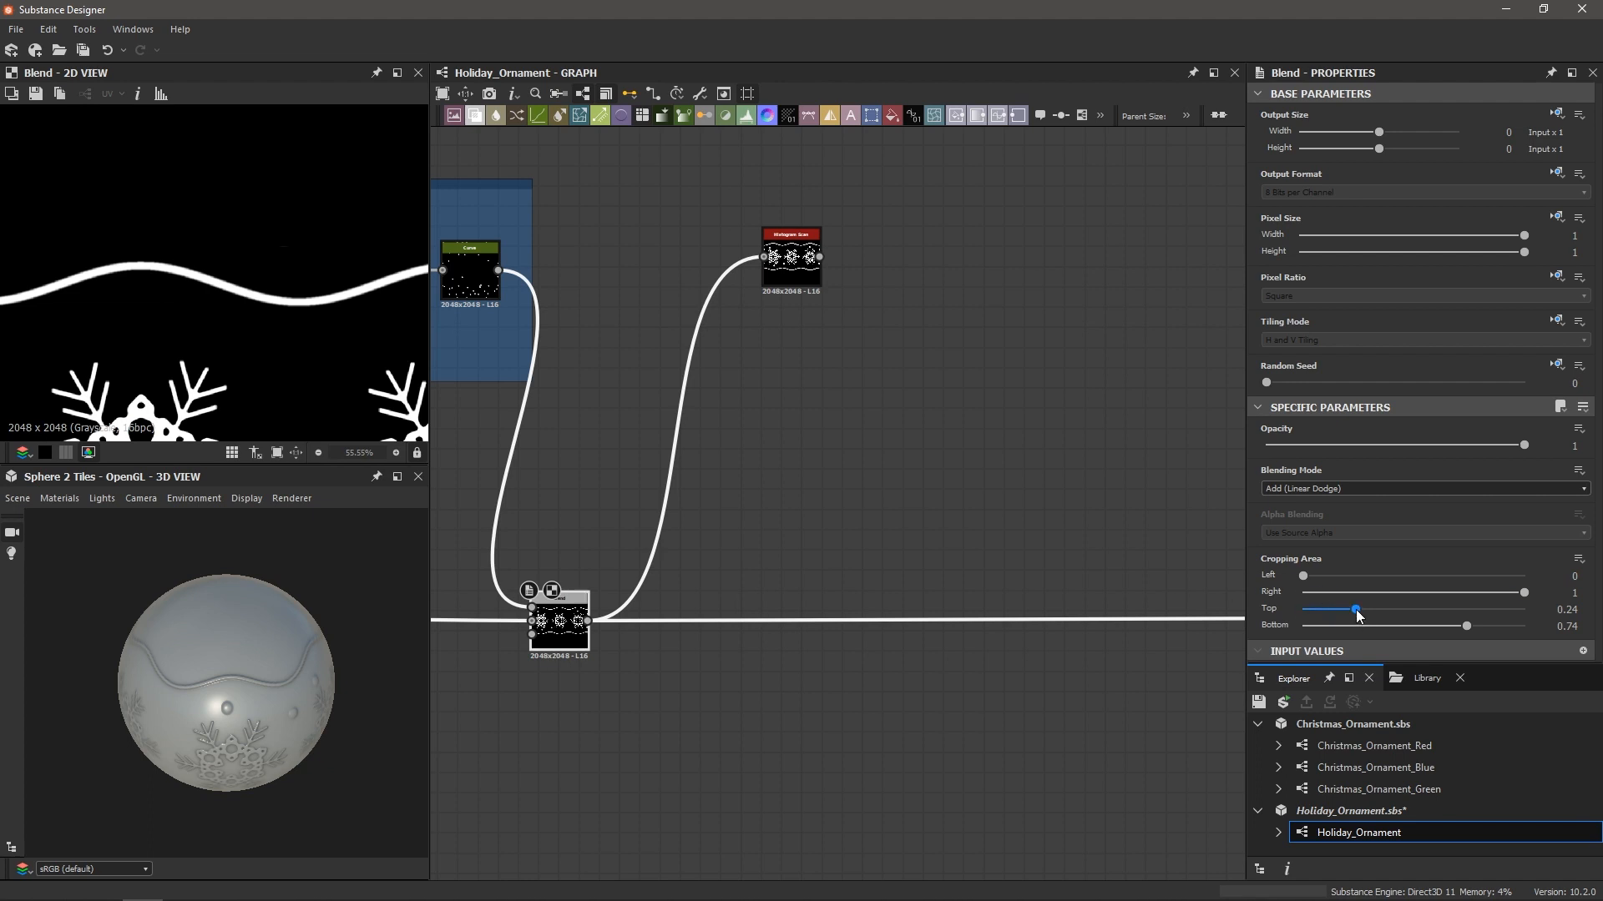
drag(1356, 609, 1358, 609)
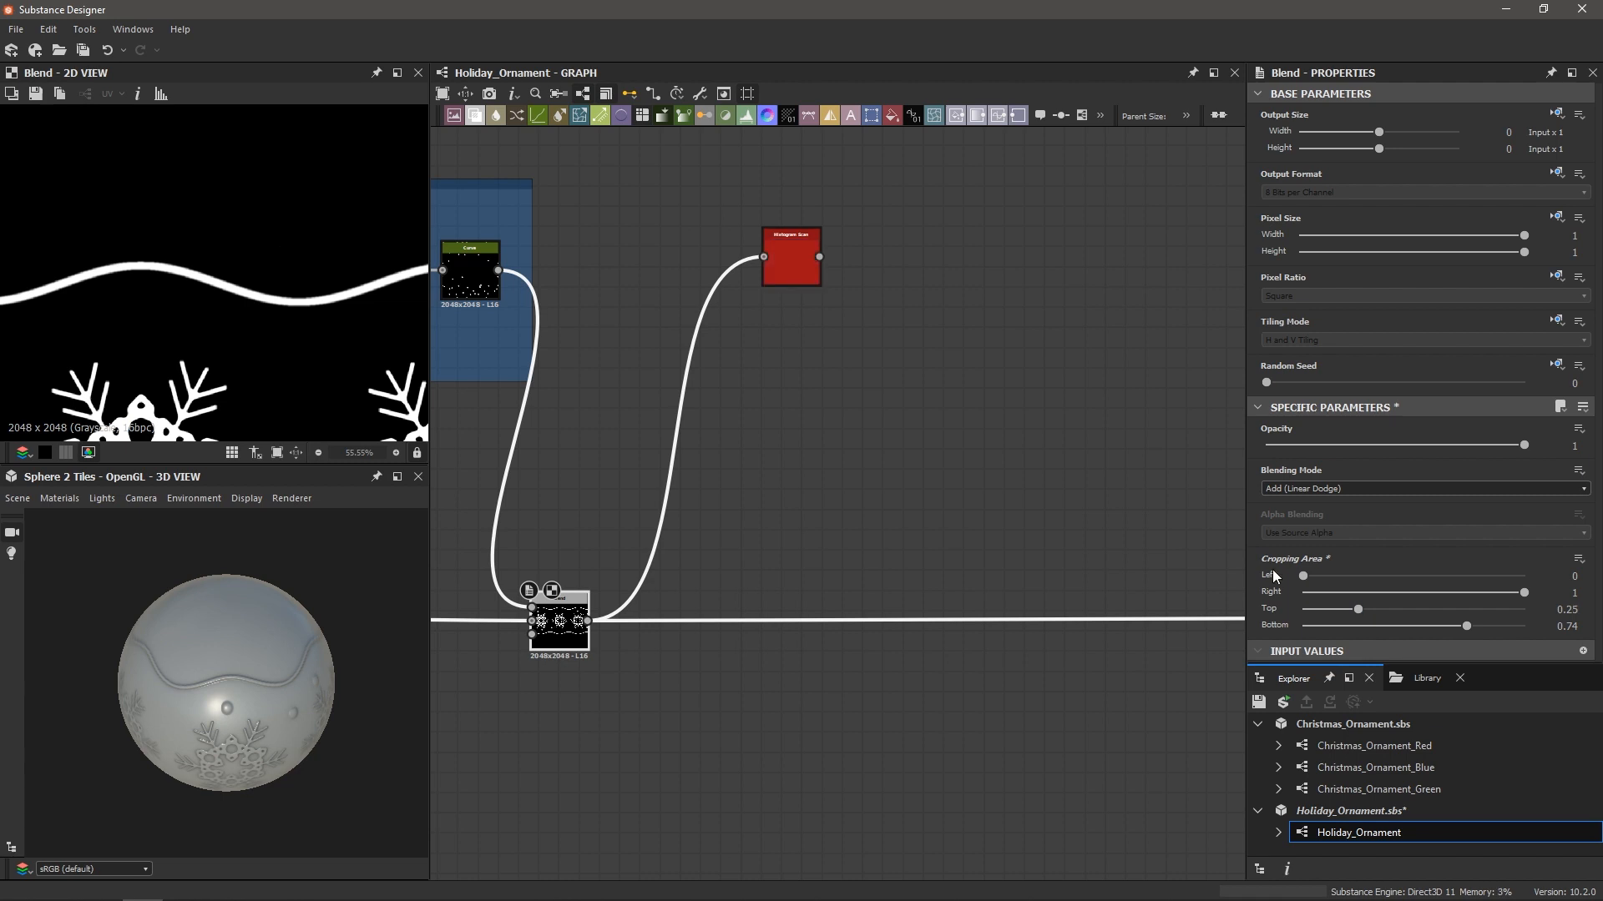
click(794, 244)
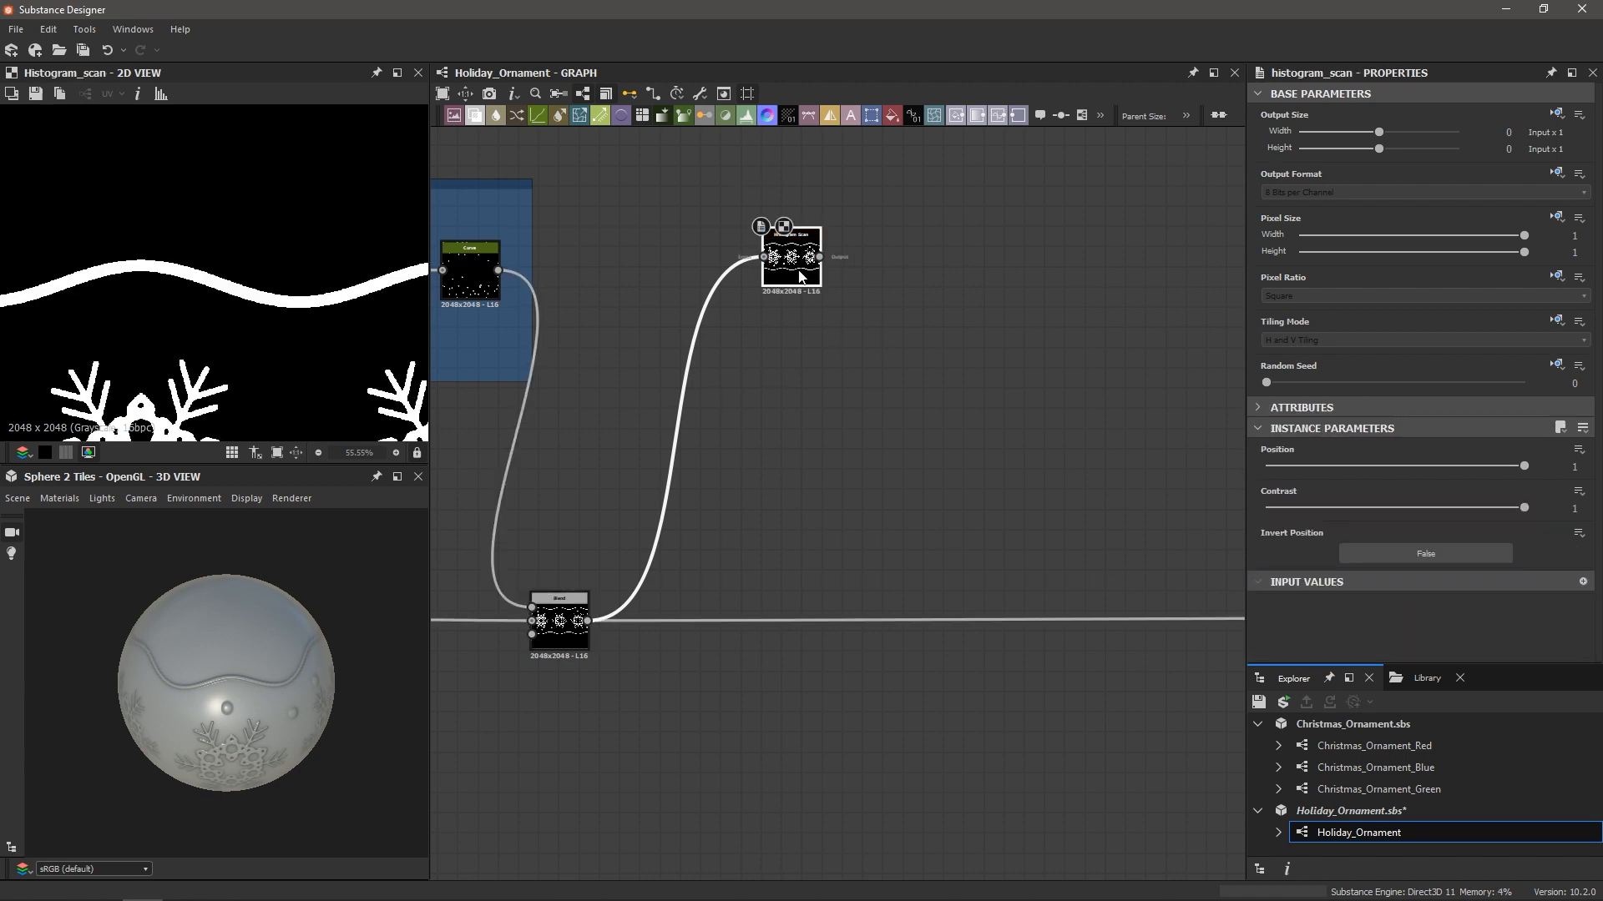
scroll(277, 280, down, 3)
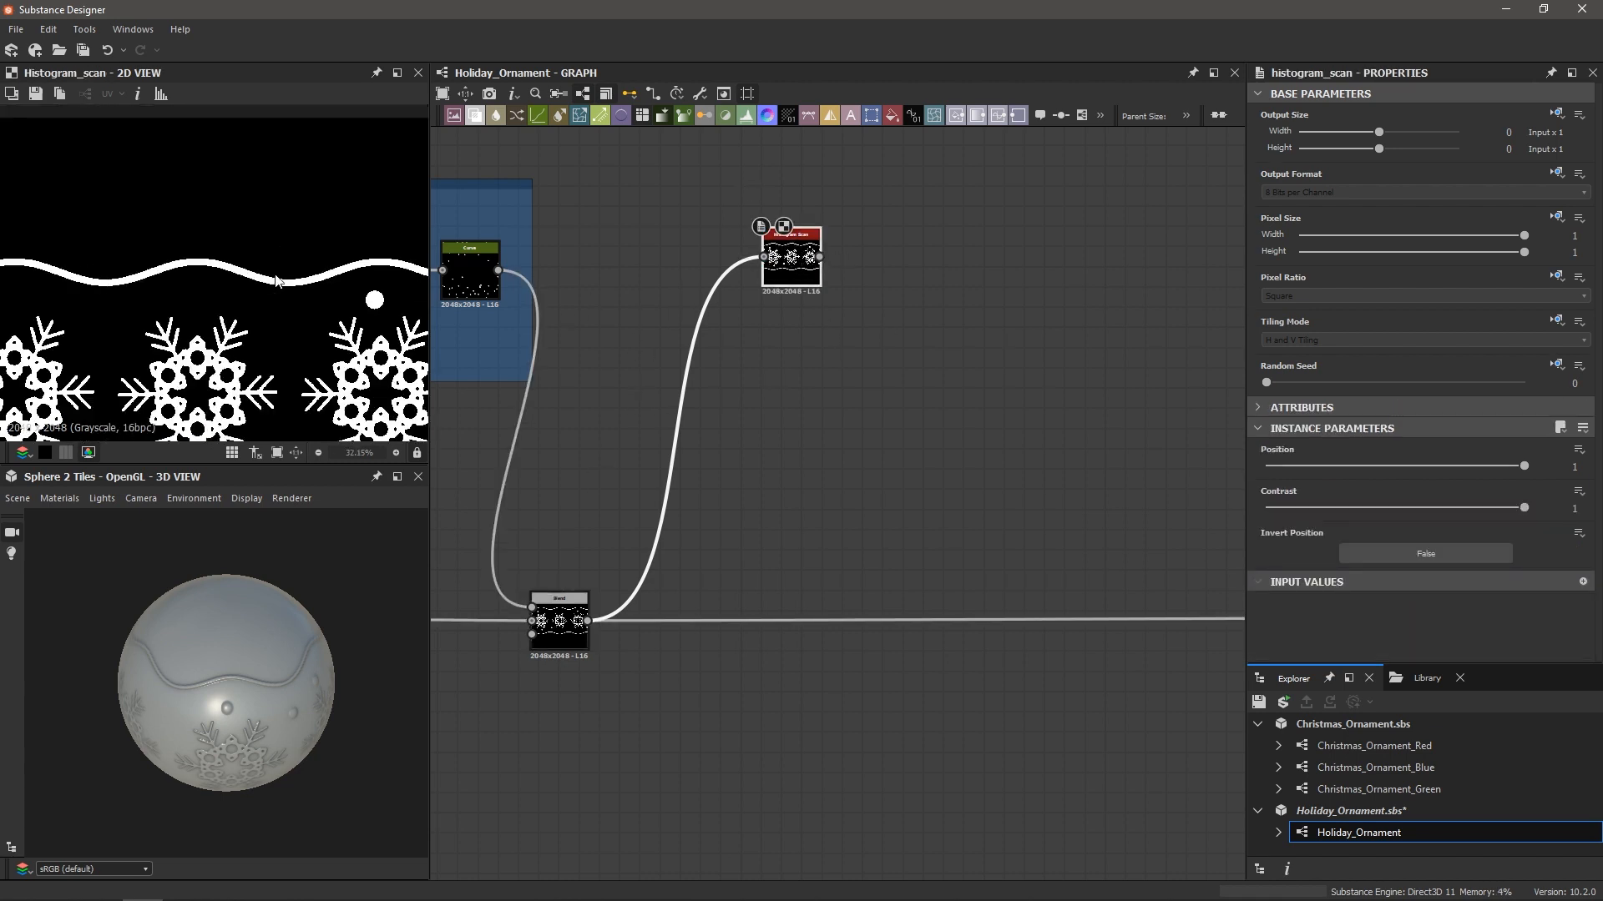
scroll(277, 280, up, 3)
scroll(257, 280, down, 3)
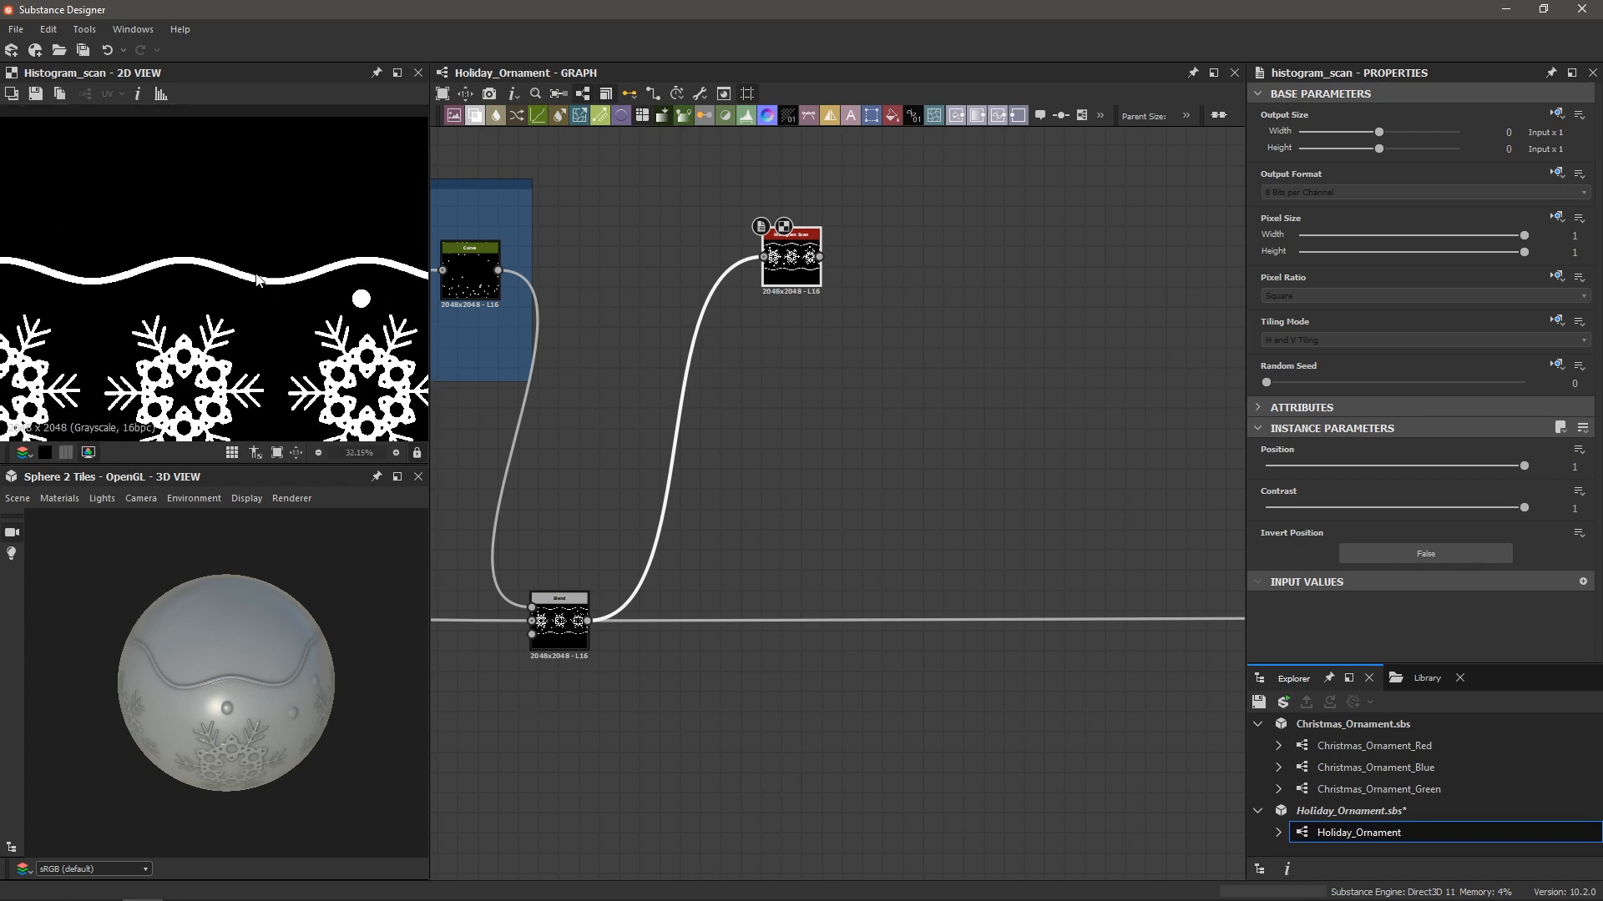
middle_drag(637, 359, 839, 368)
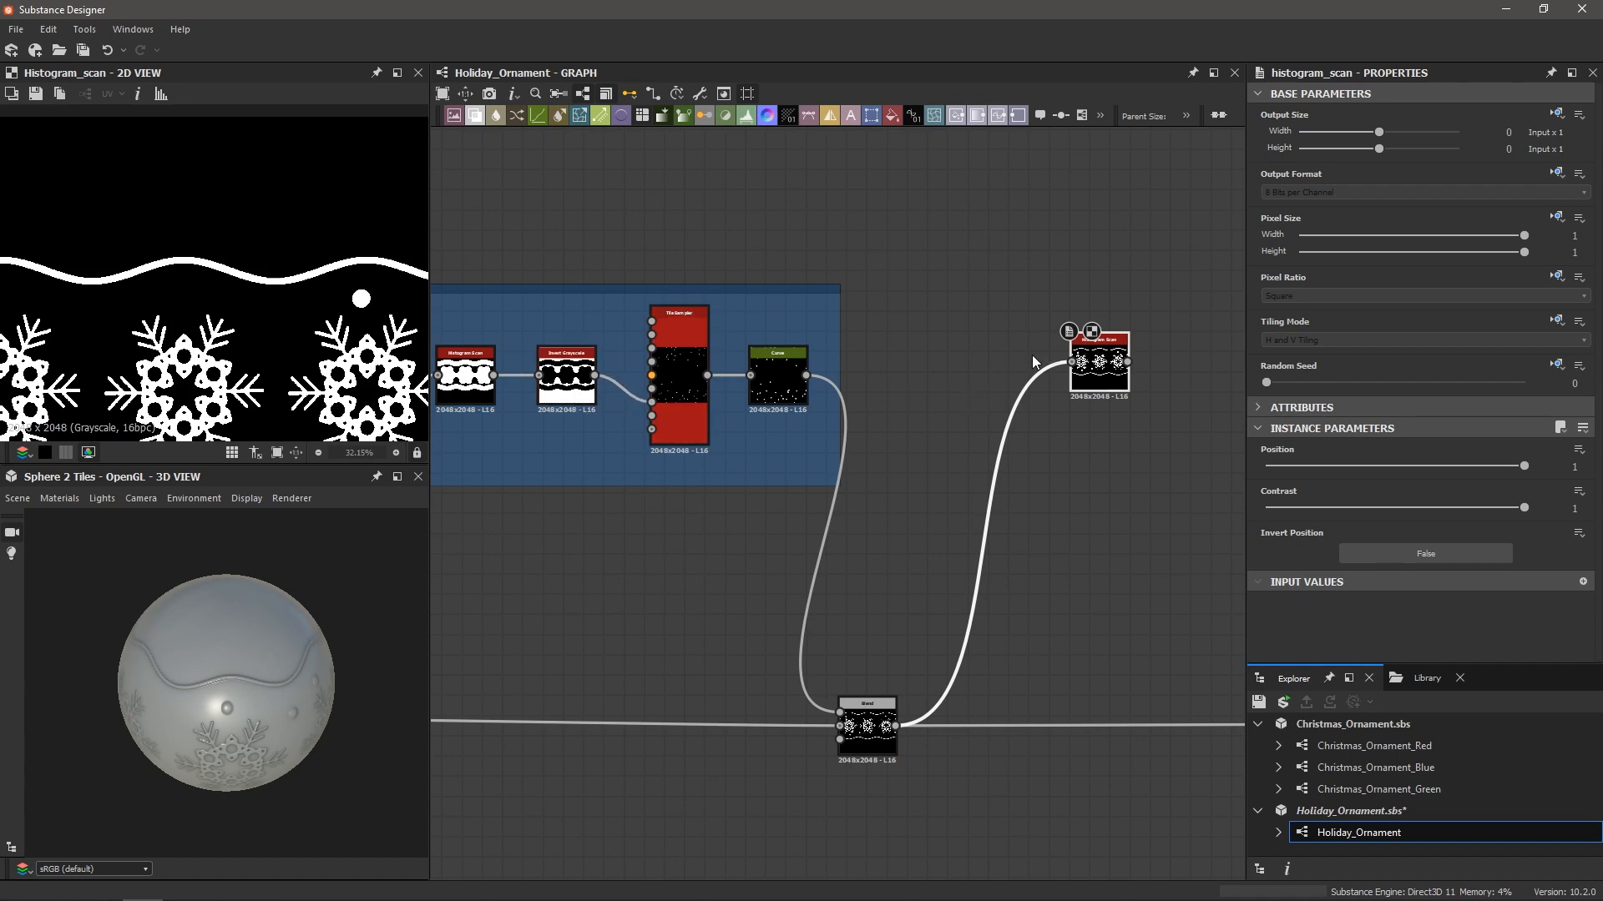
middle_drag(1029, 347, 823, 418)
scroll(394, 375, up, 2)
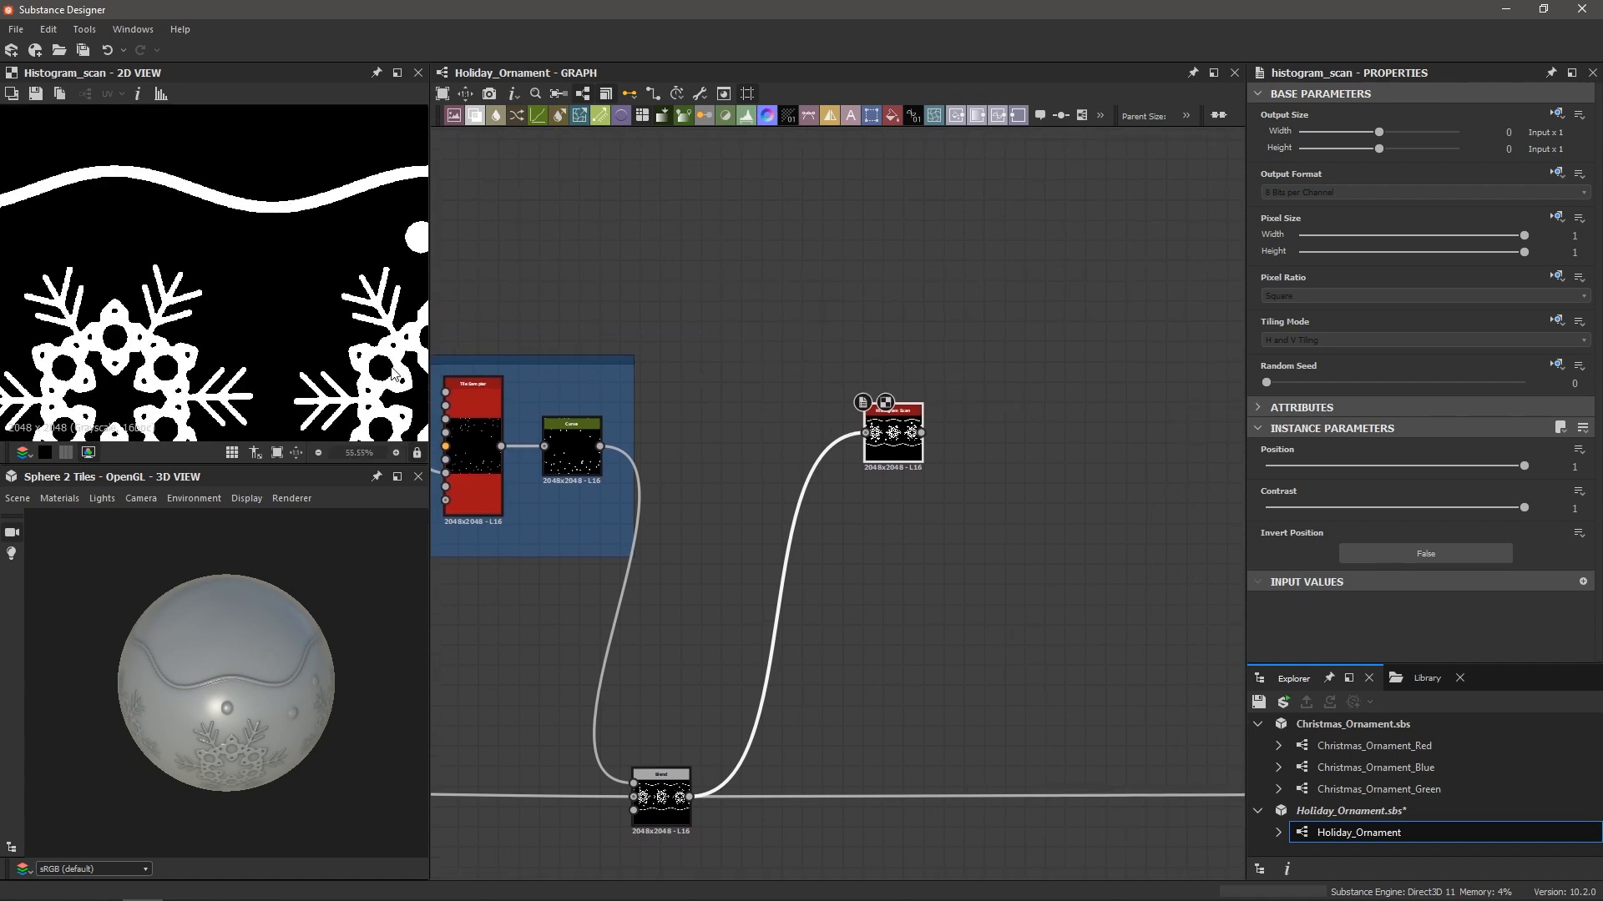
scroll(373, 395, up, 2)
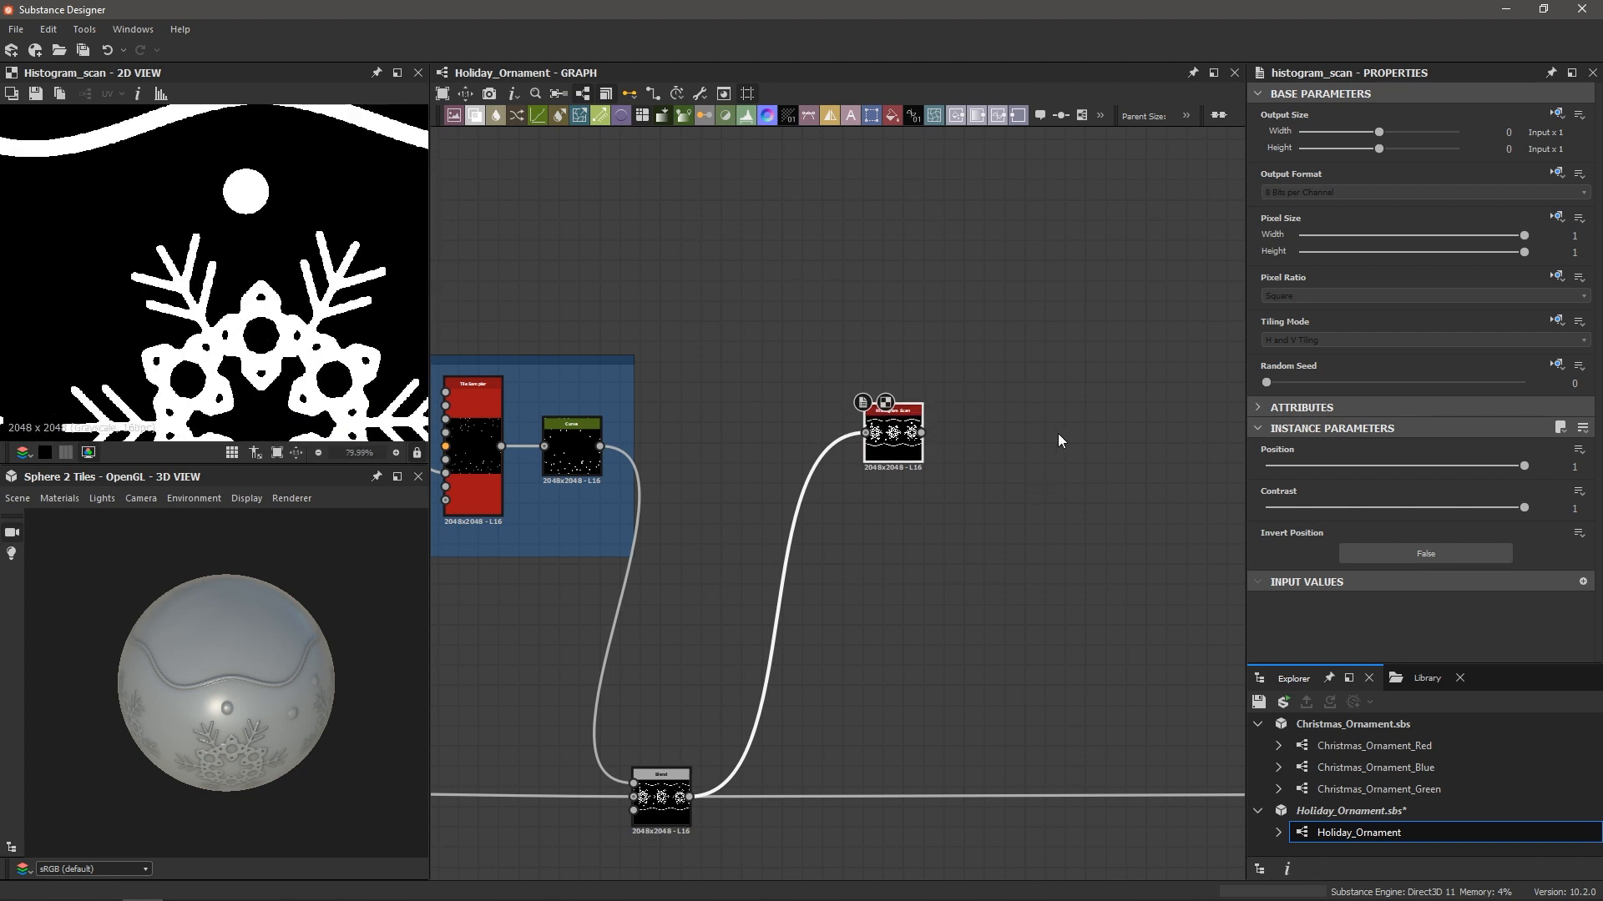
Add a Tile Sampler with Paraboloid pattern and X and Y Amount of 700
key(space)
text(tile sa)
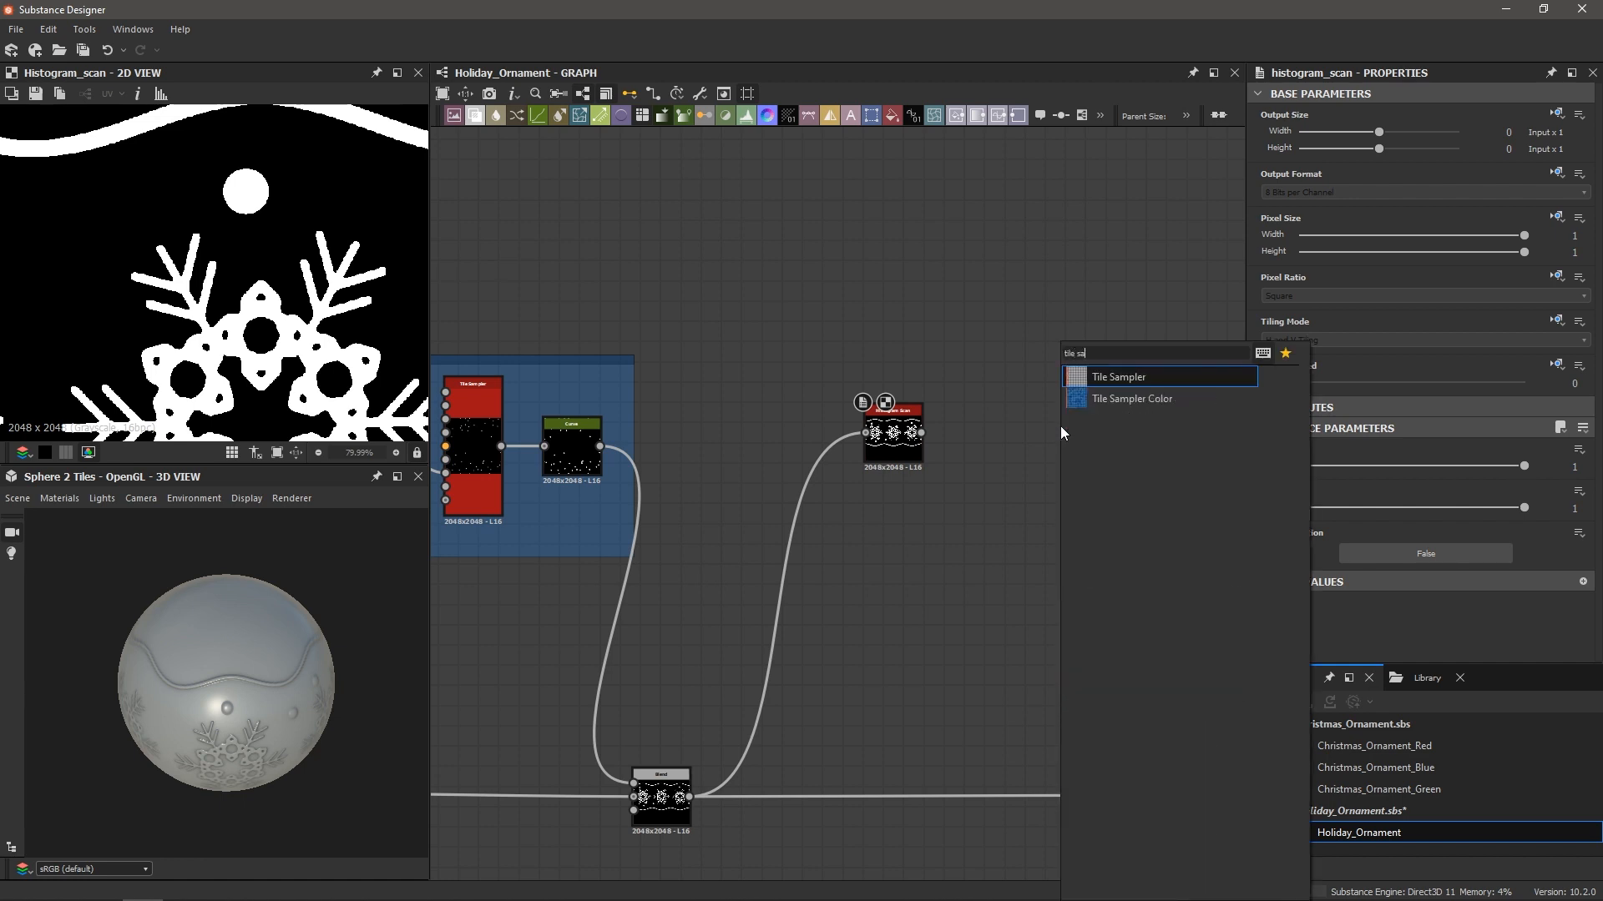
key(Return)
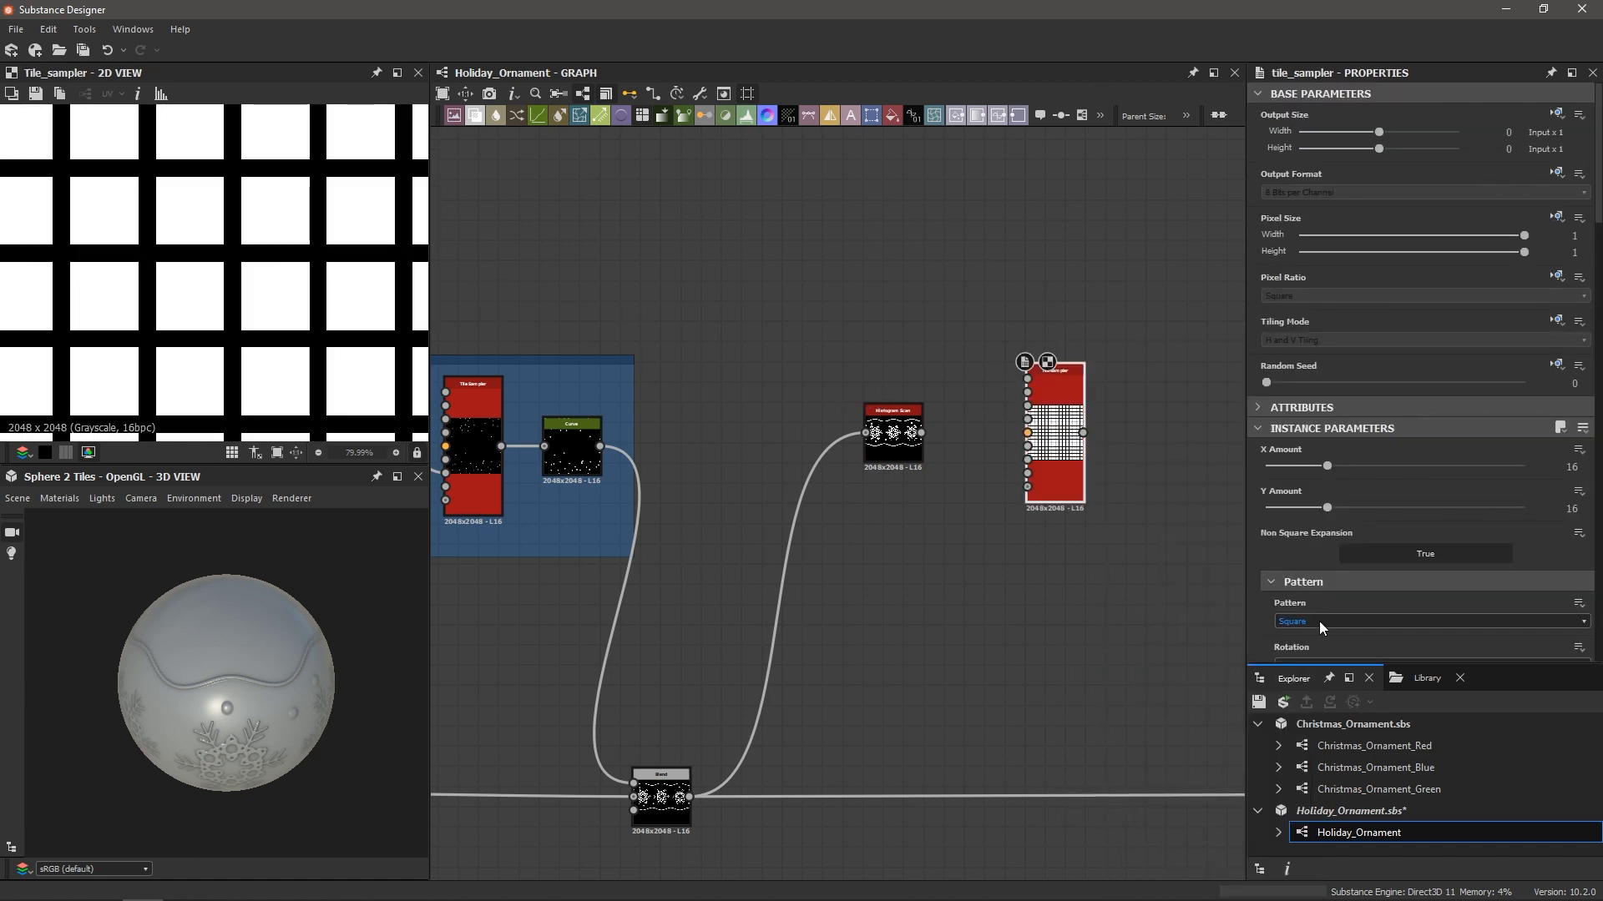
click(1319, 622)
click(1316, 678)
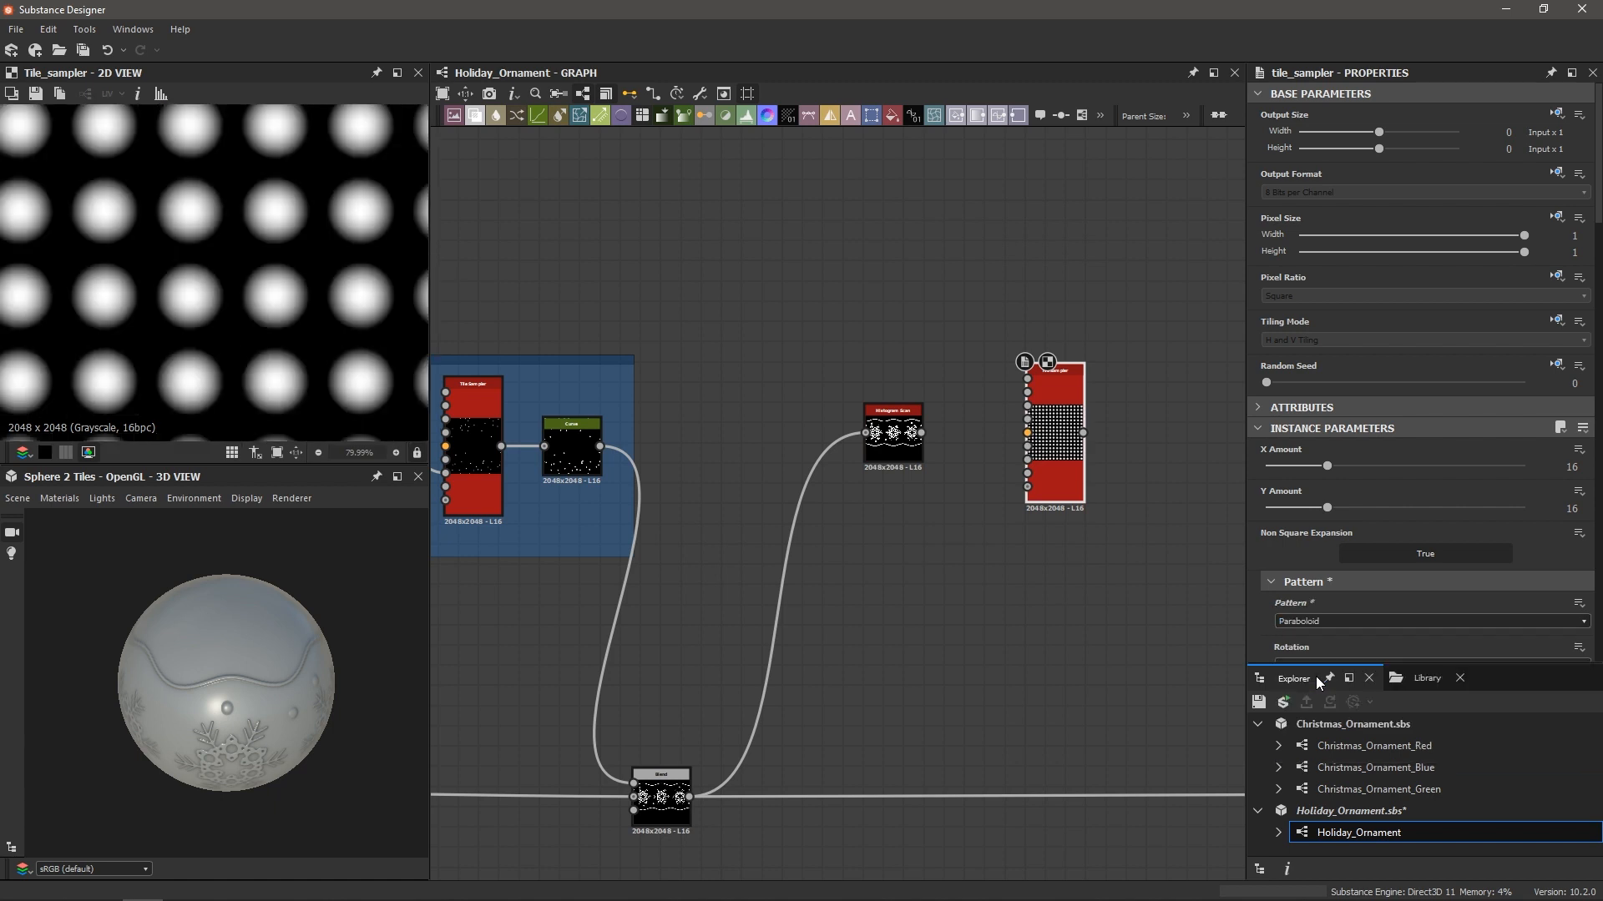
scroll(101, 304, down, 6)
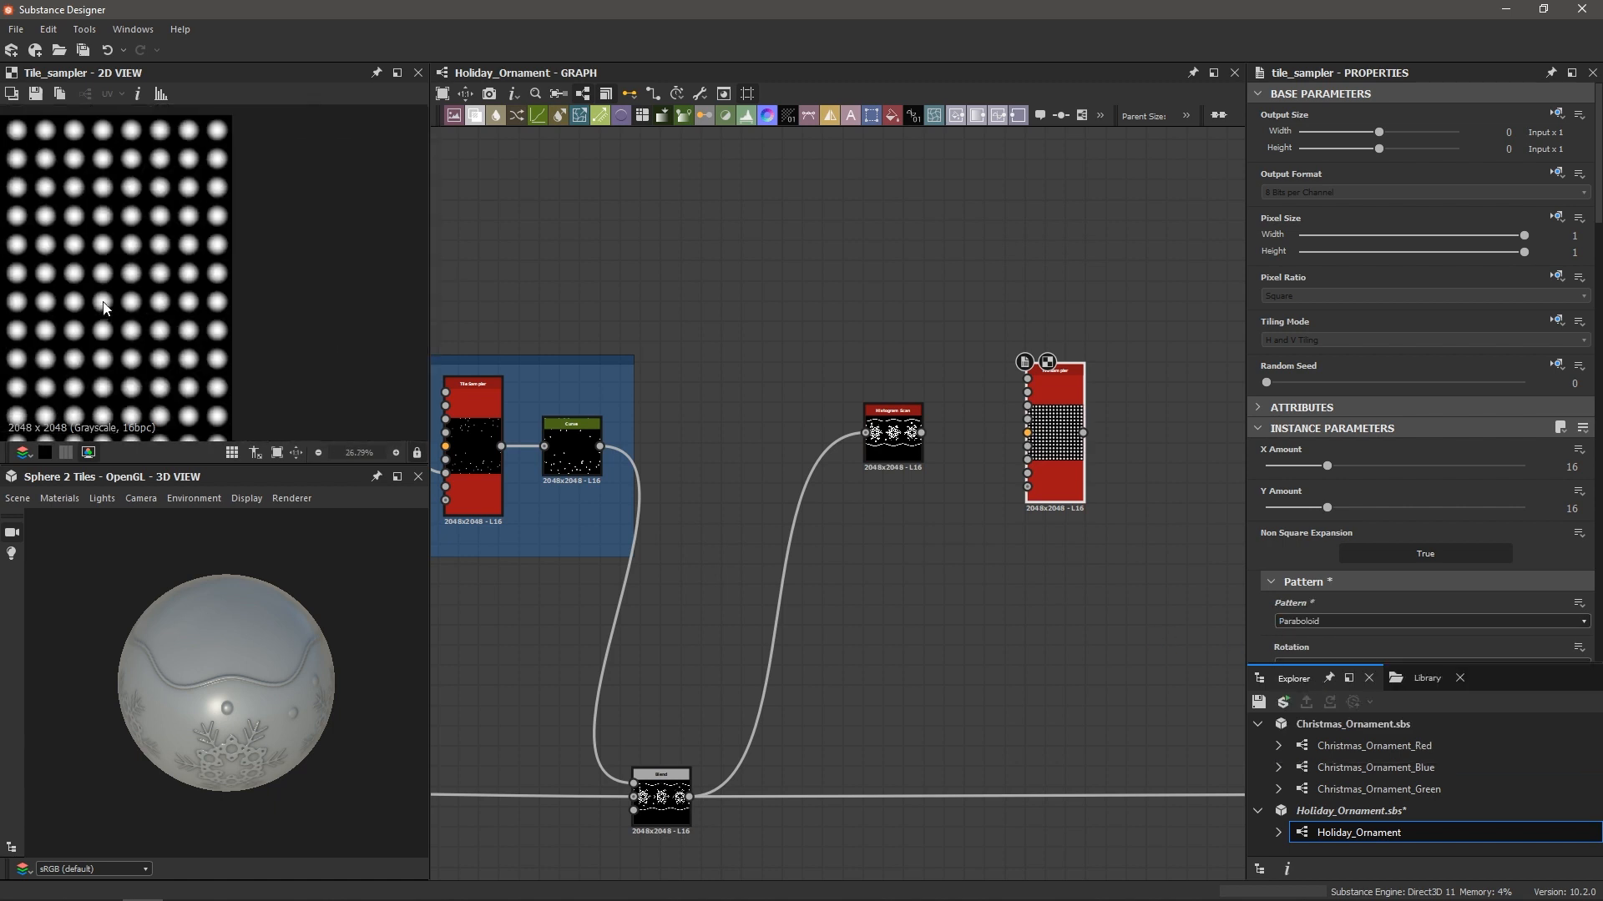
drag(1327, 465, 1551, 464)
drag(1341, 511, 1553, 499)
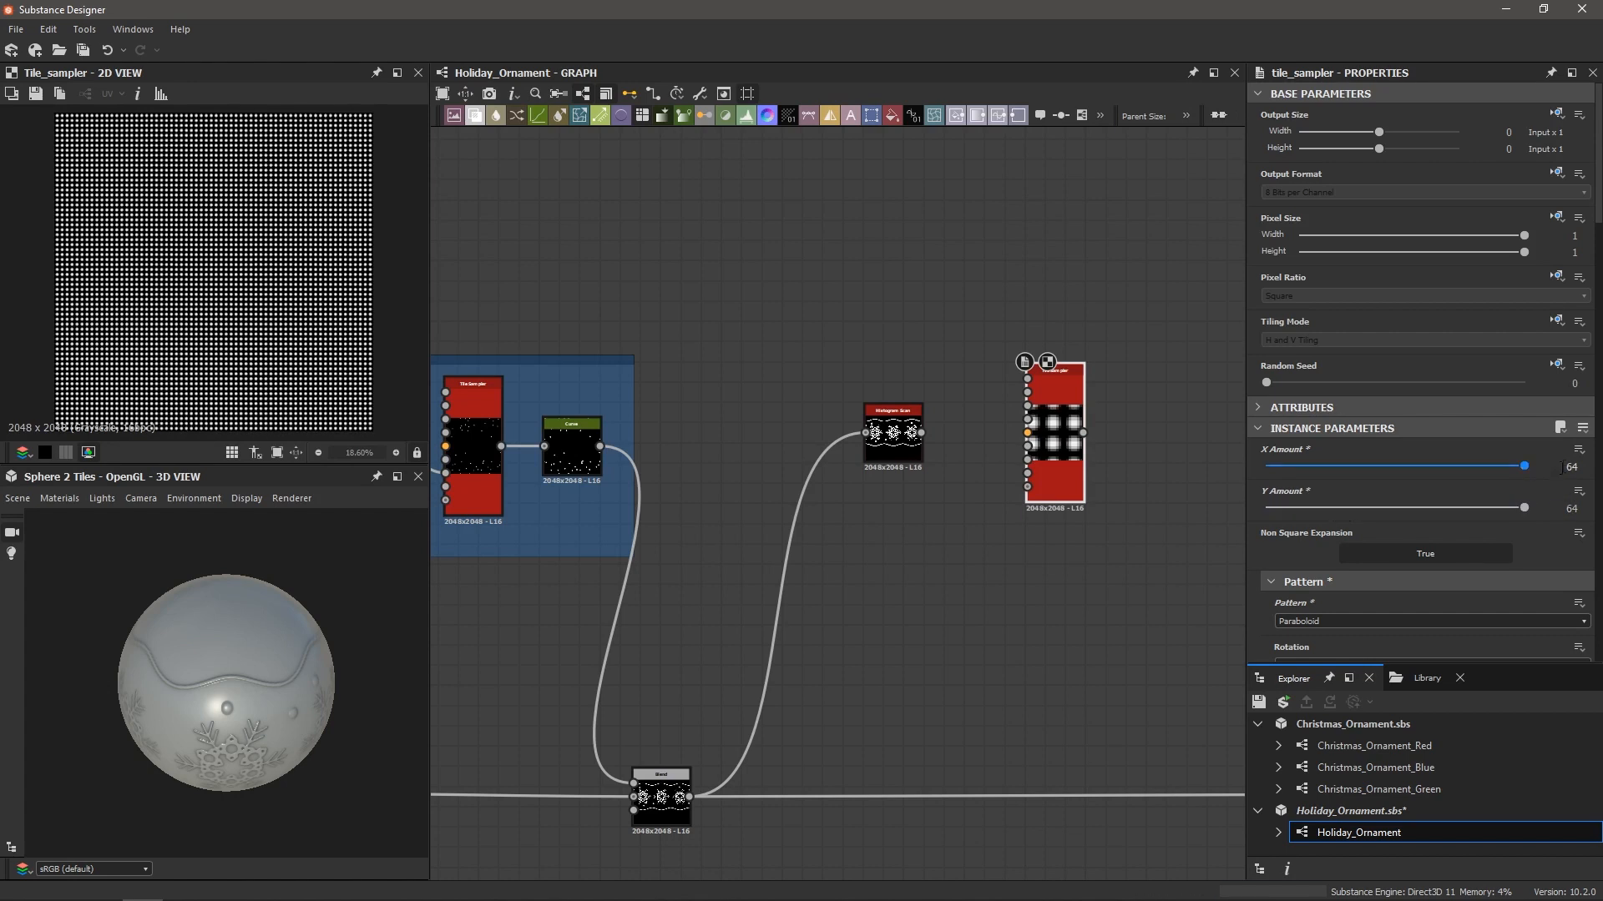
double_click(1572, 466)
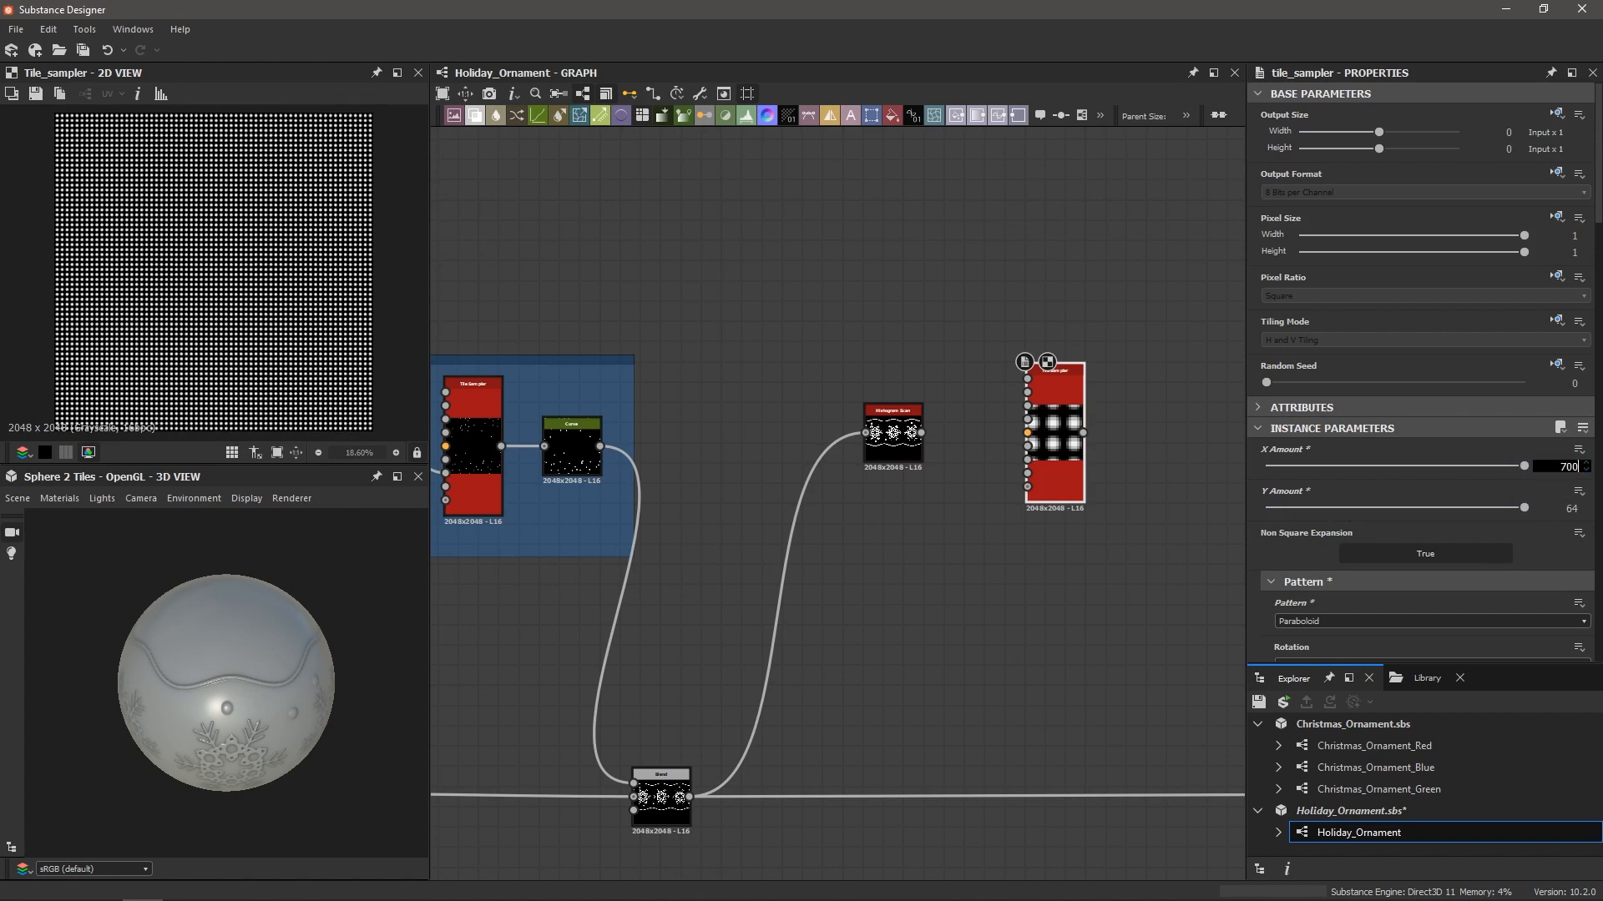
key(Tab)
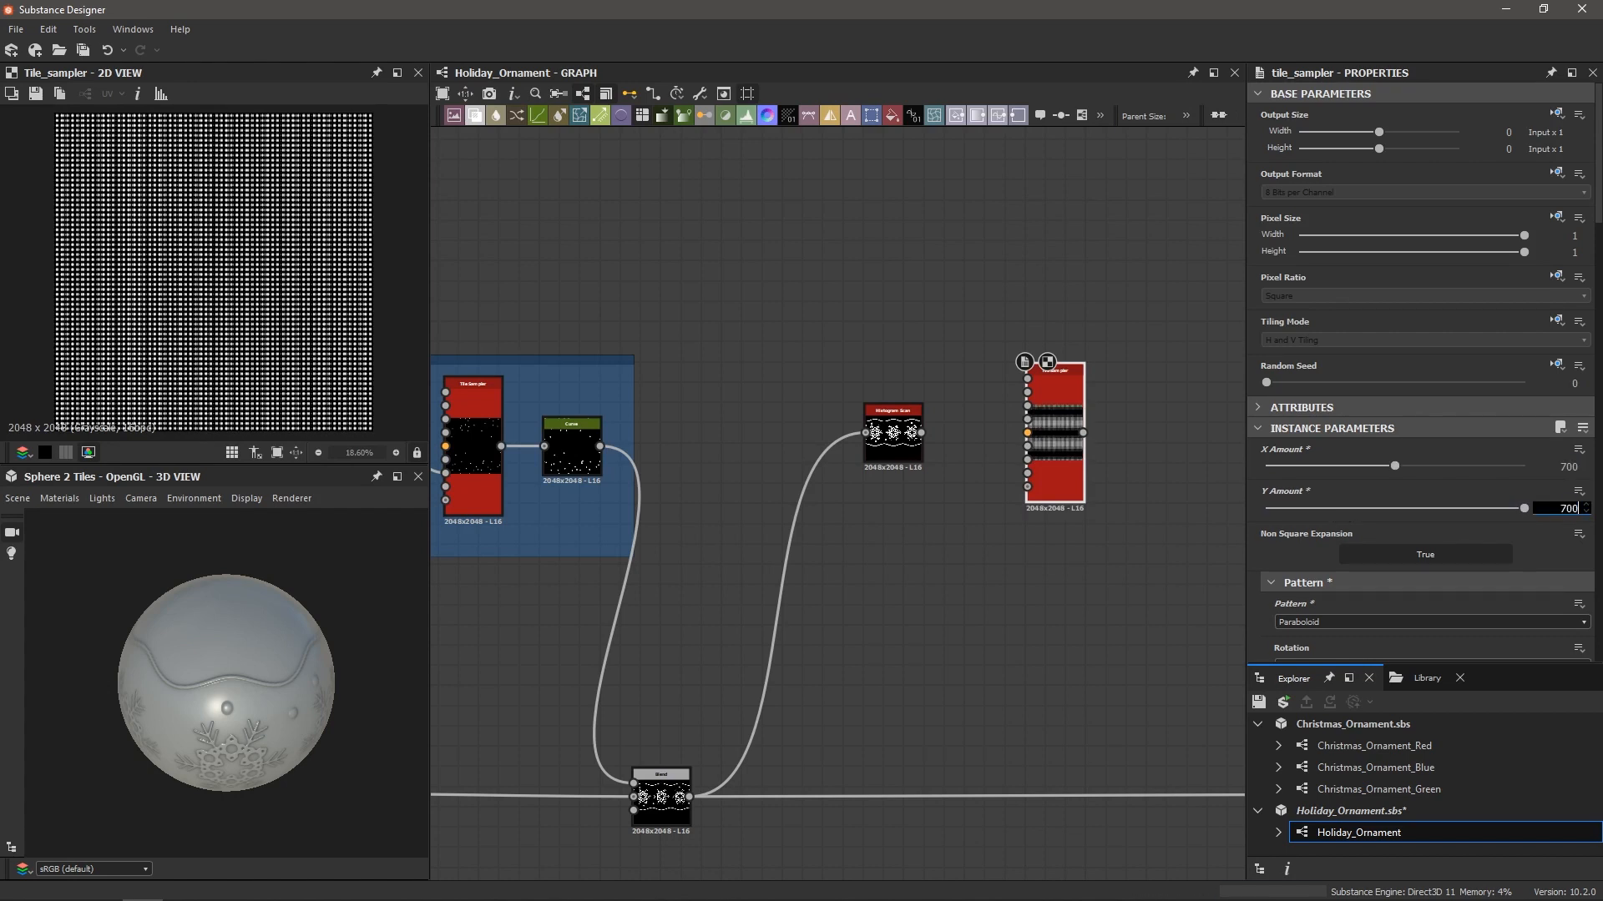
key(Return)
Set the Tile Sampler's Scale to 2.14 and Position Random to about 2.48
scroll(1258, 508, down, 5)
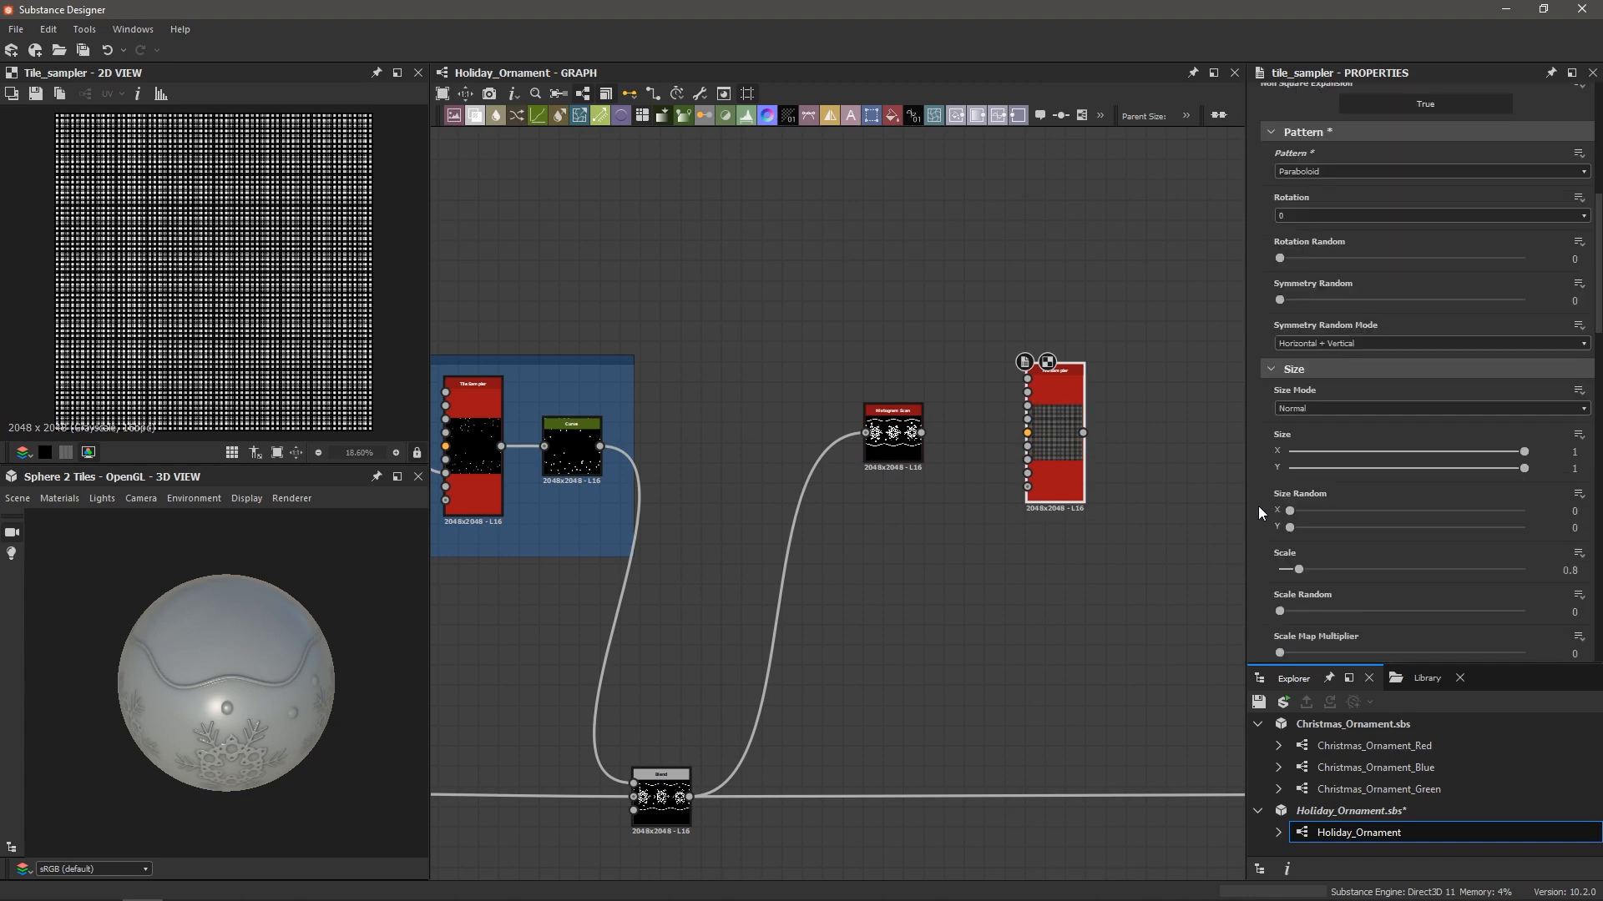
click(1305, 572)
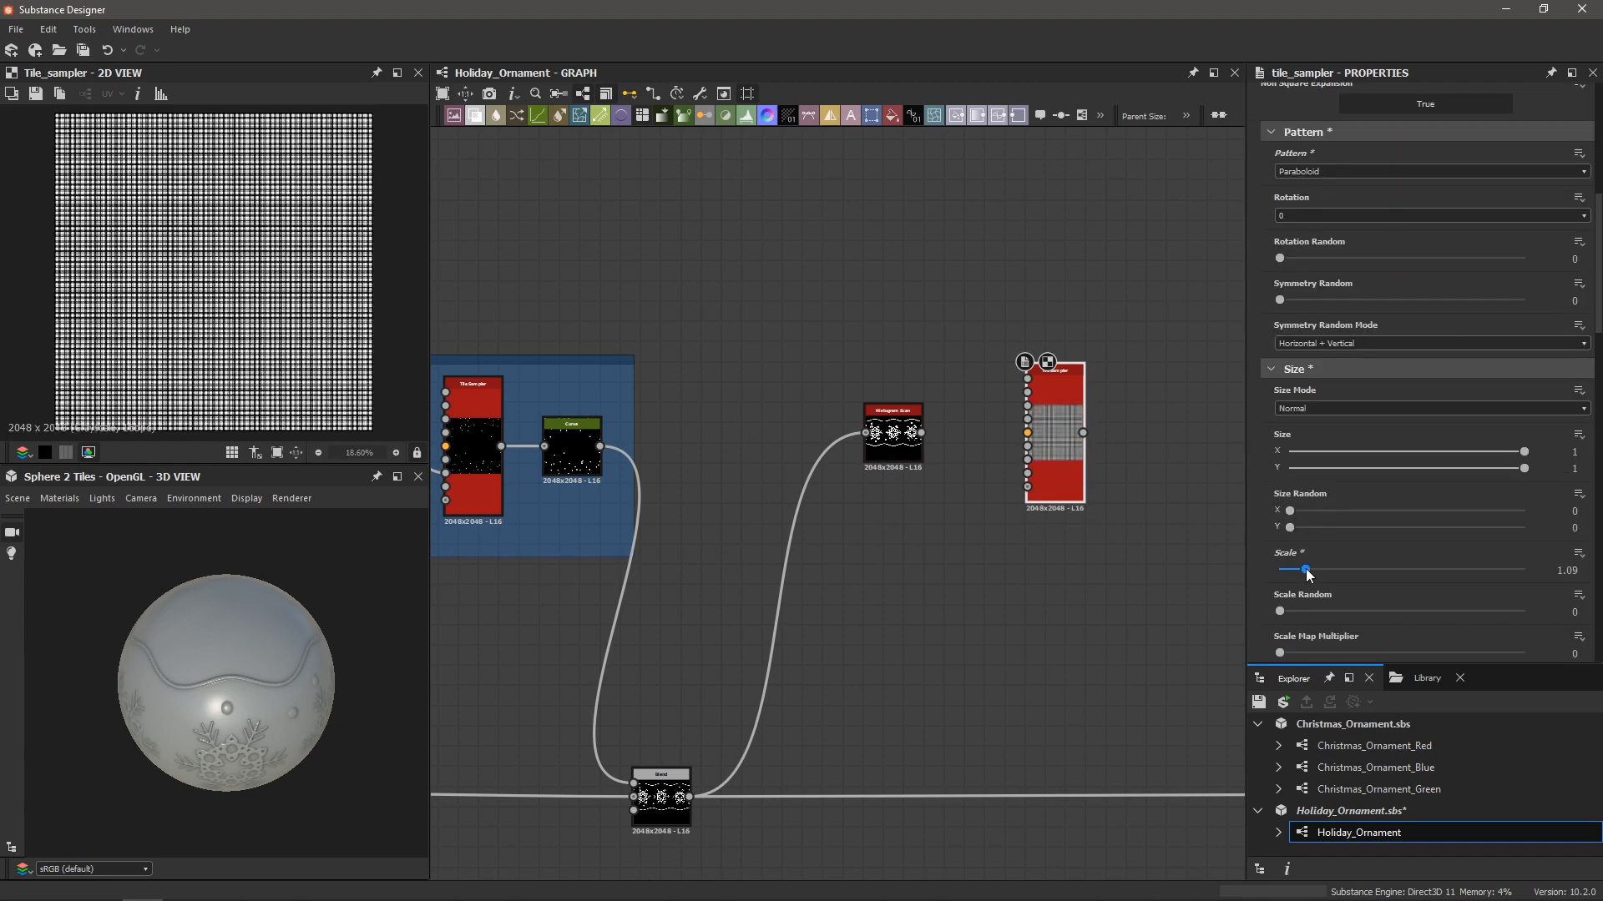
drag(1307, 569, 1332, 571)
scroll(1381, 574, down, 2)
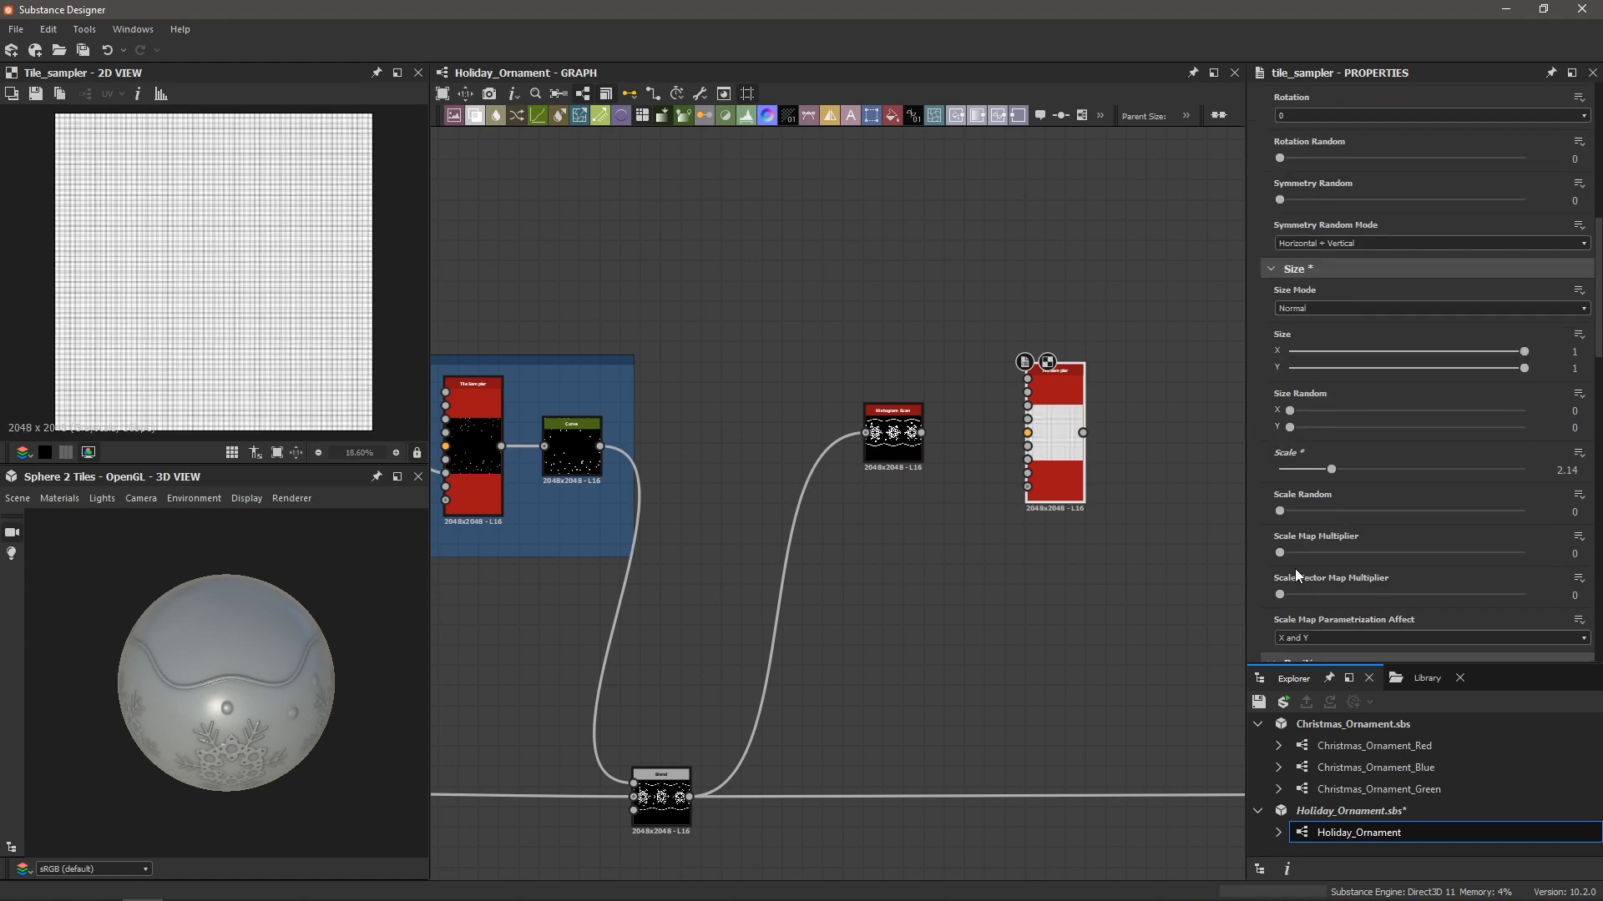
scroll(1295, 568, down, 4)
drag(1280, 451, 1308, 453)
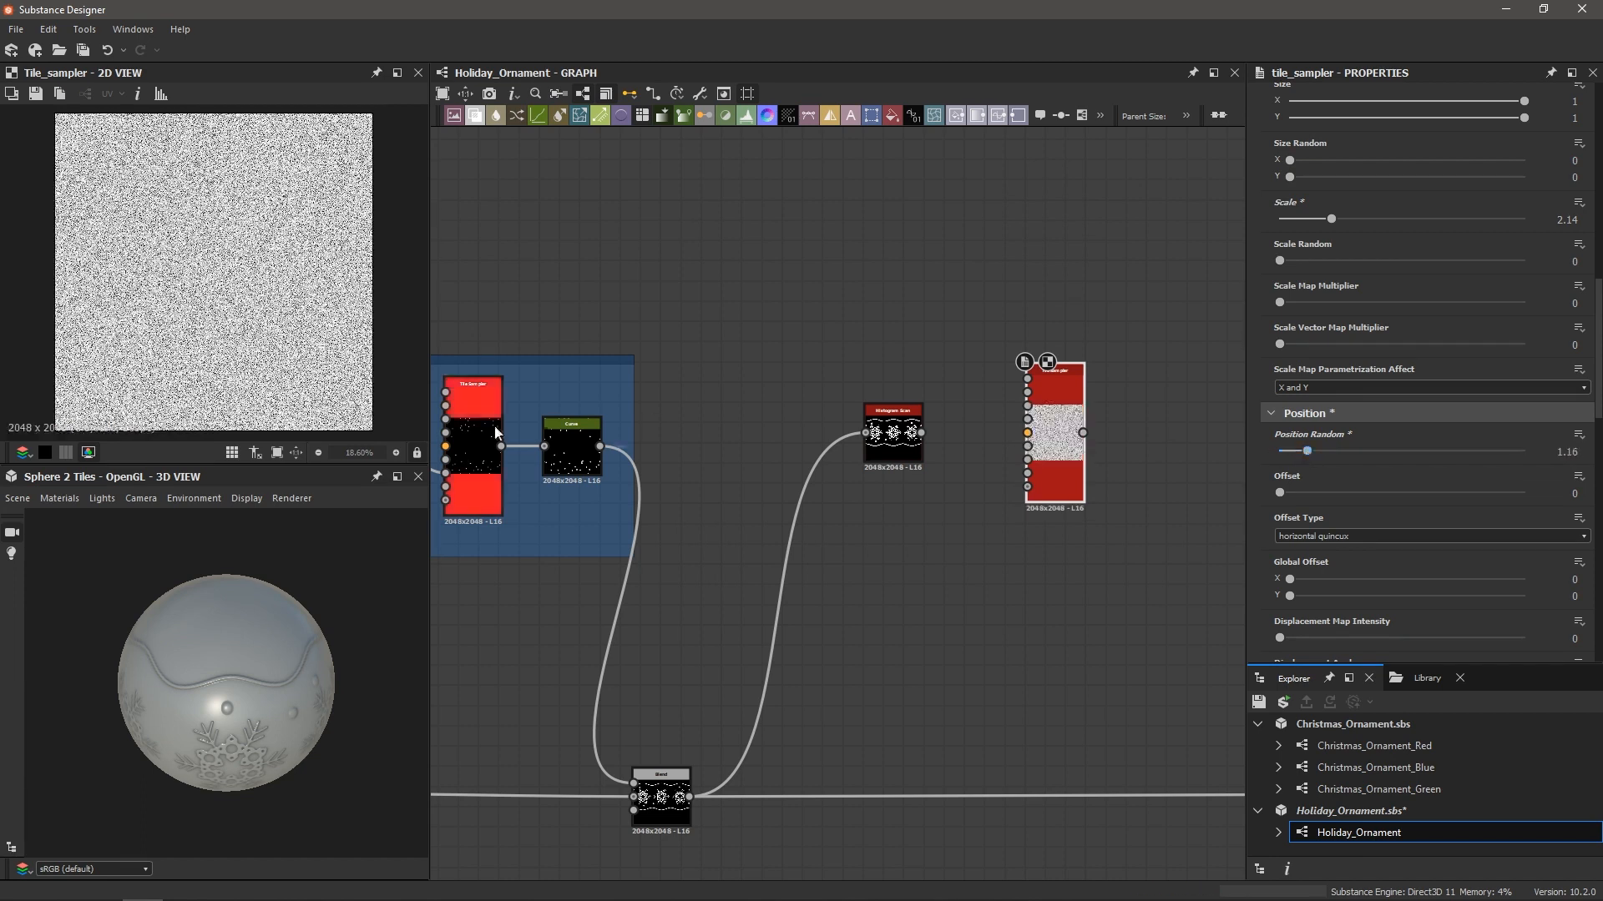
scroll(219, 274, up, 12)
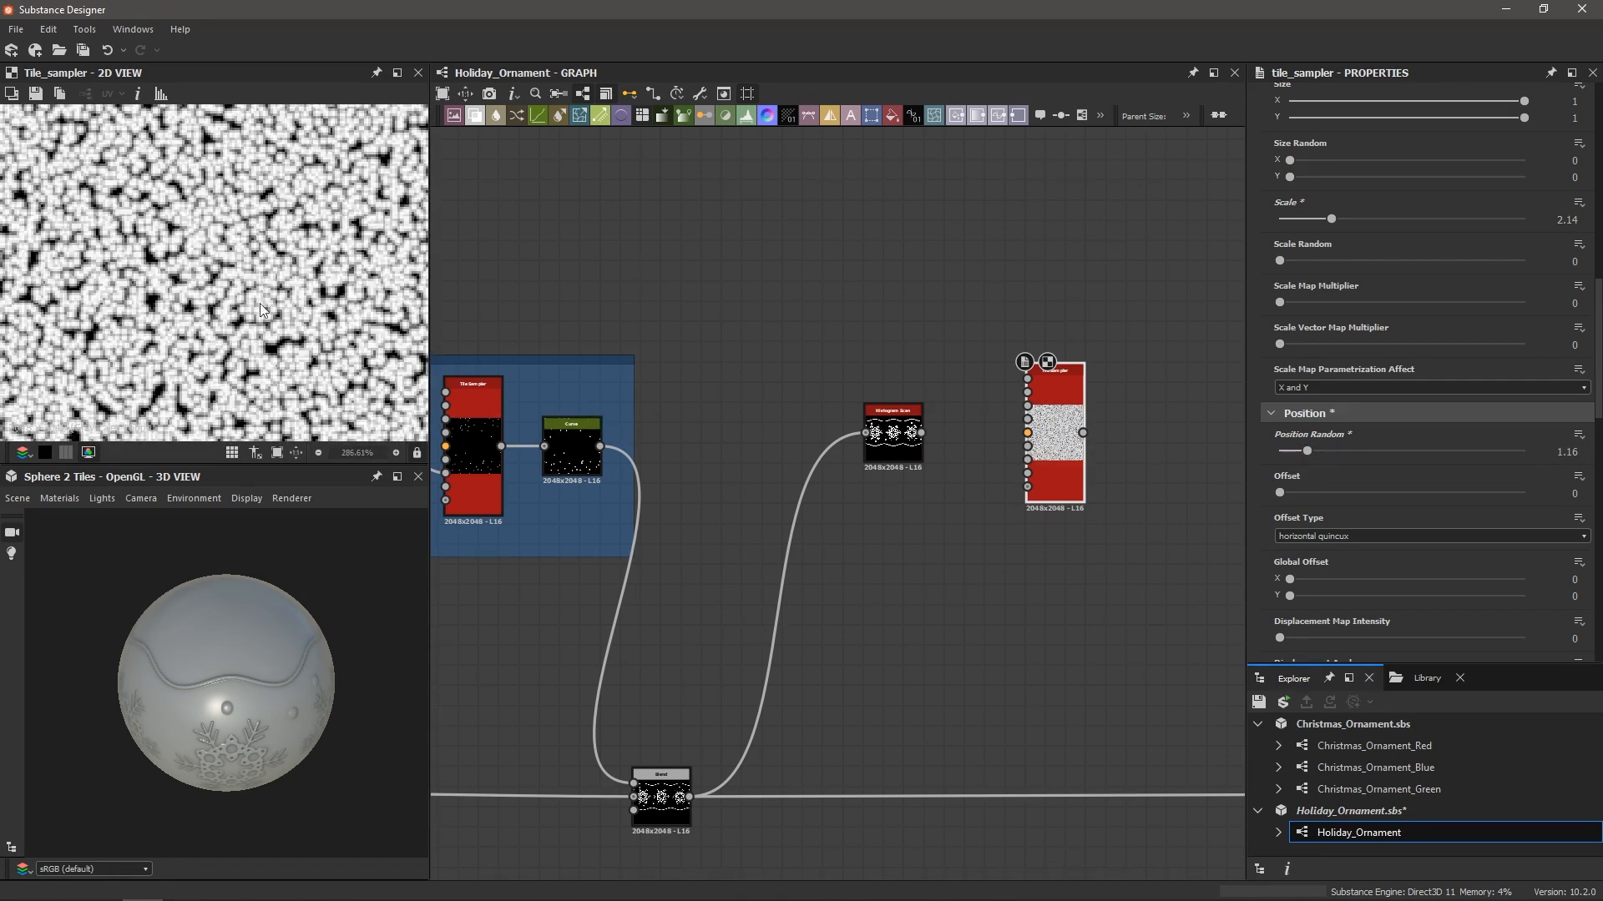
drag(1306, 451, 1340, 456)
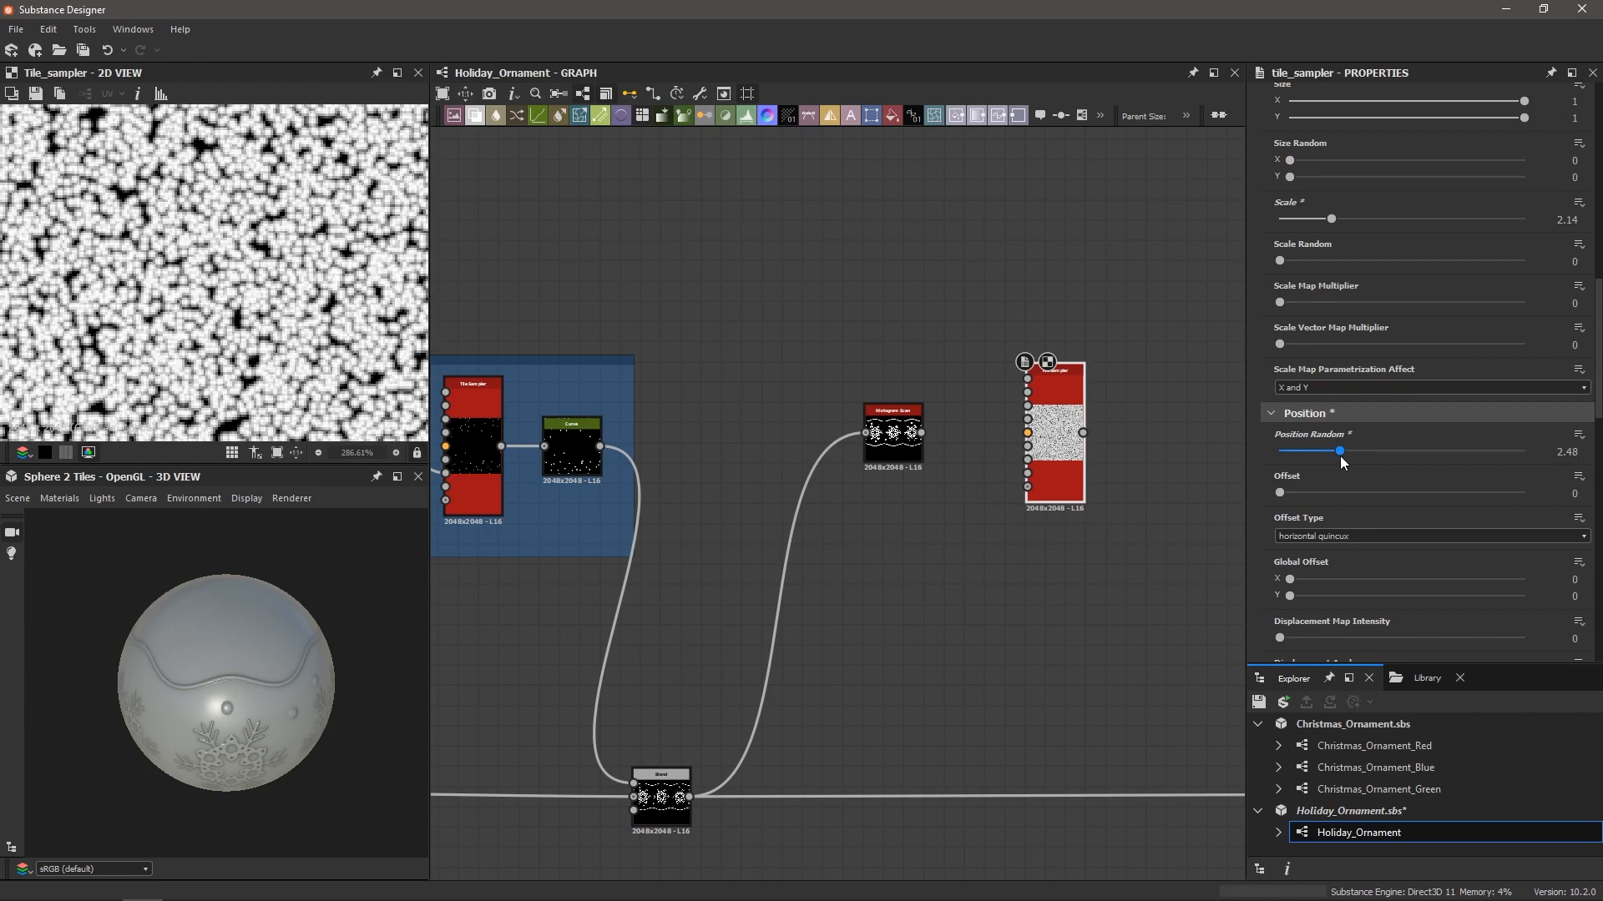
scroll(182, 310, down, 5)
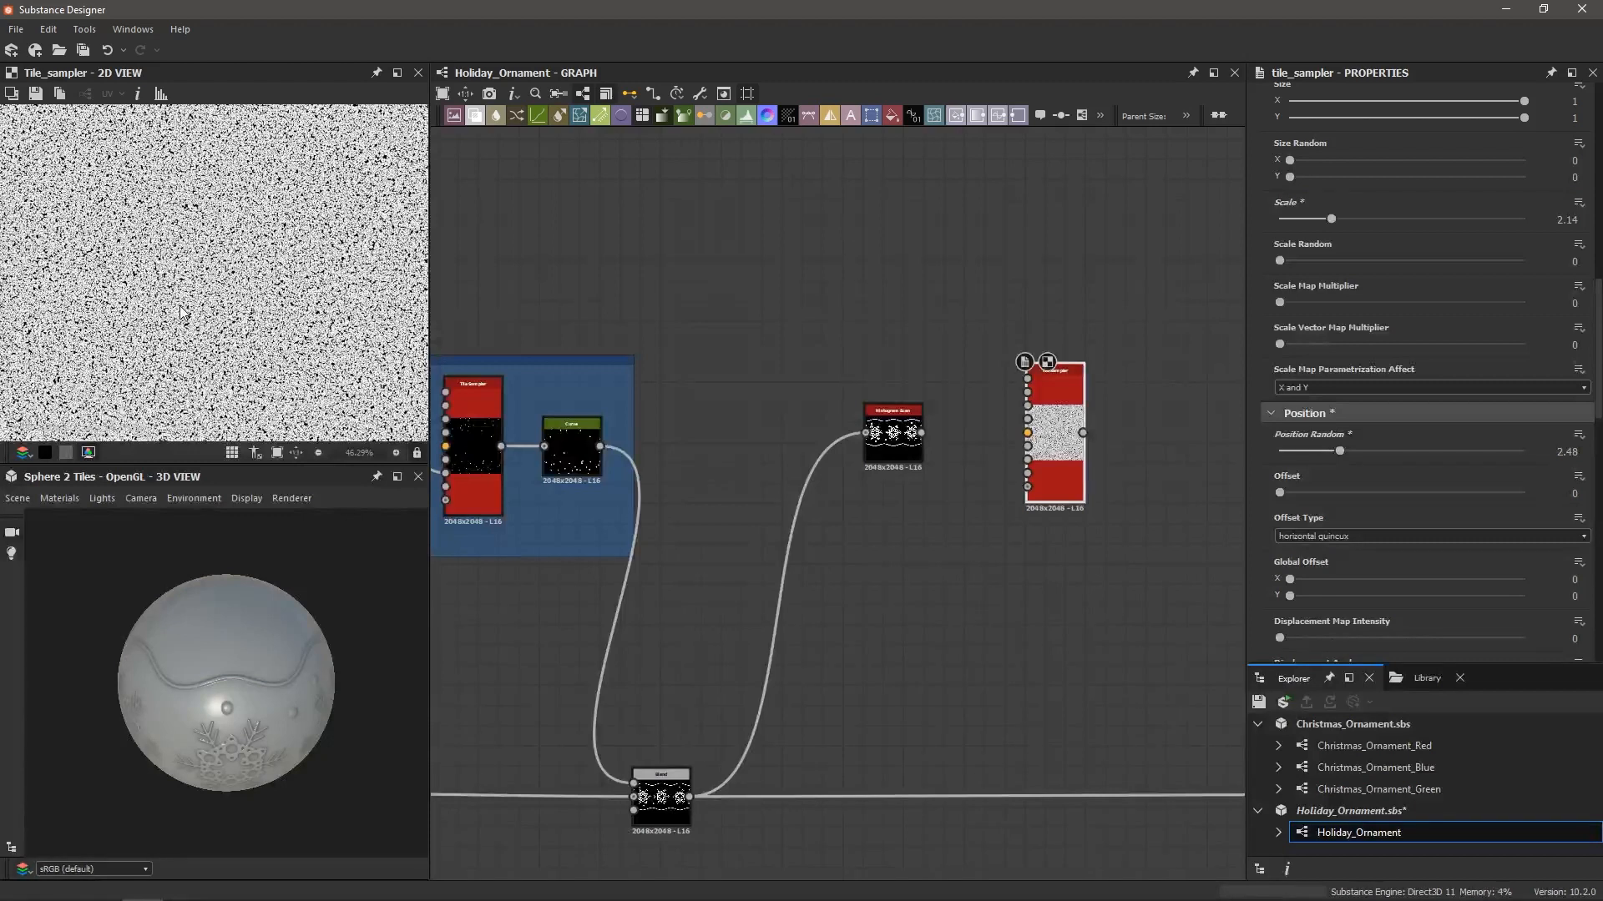
scroll(914, 438, up, 7)
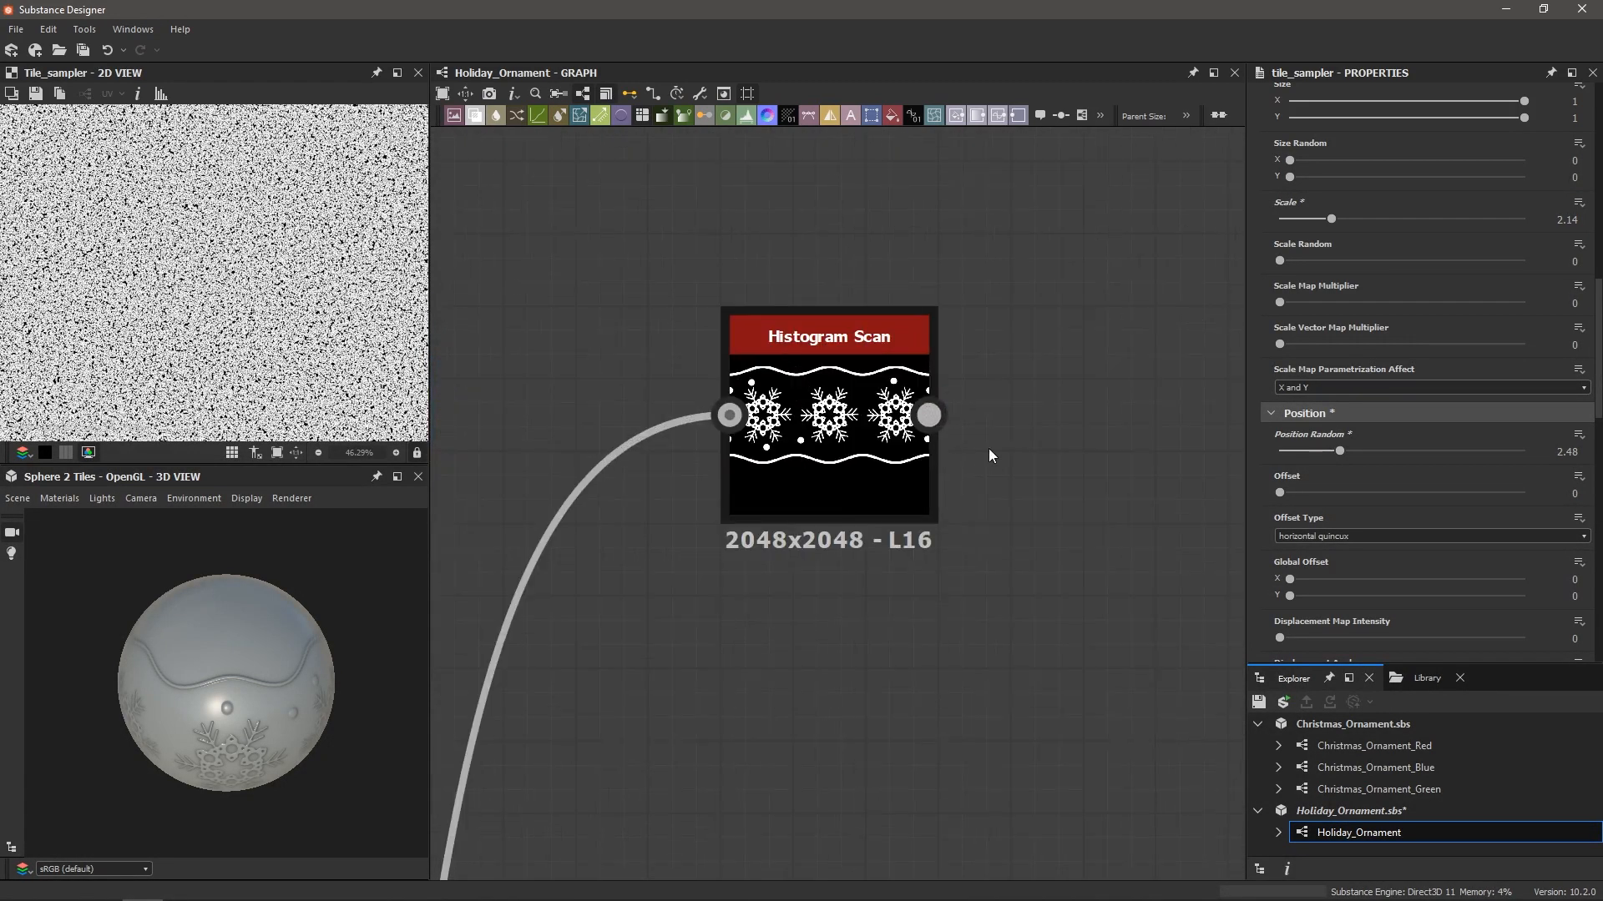
Connect the Histogram Scan output to the Tile Sampler's Mask Map Input
middle_drag(989, 448, 858, 446)
scroll(822, 449, down, 2)
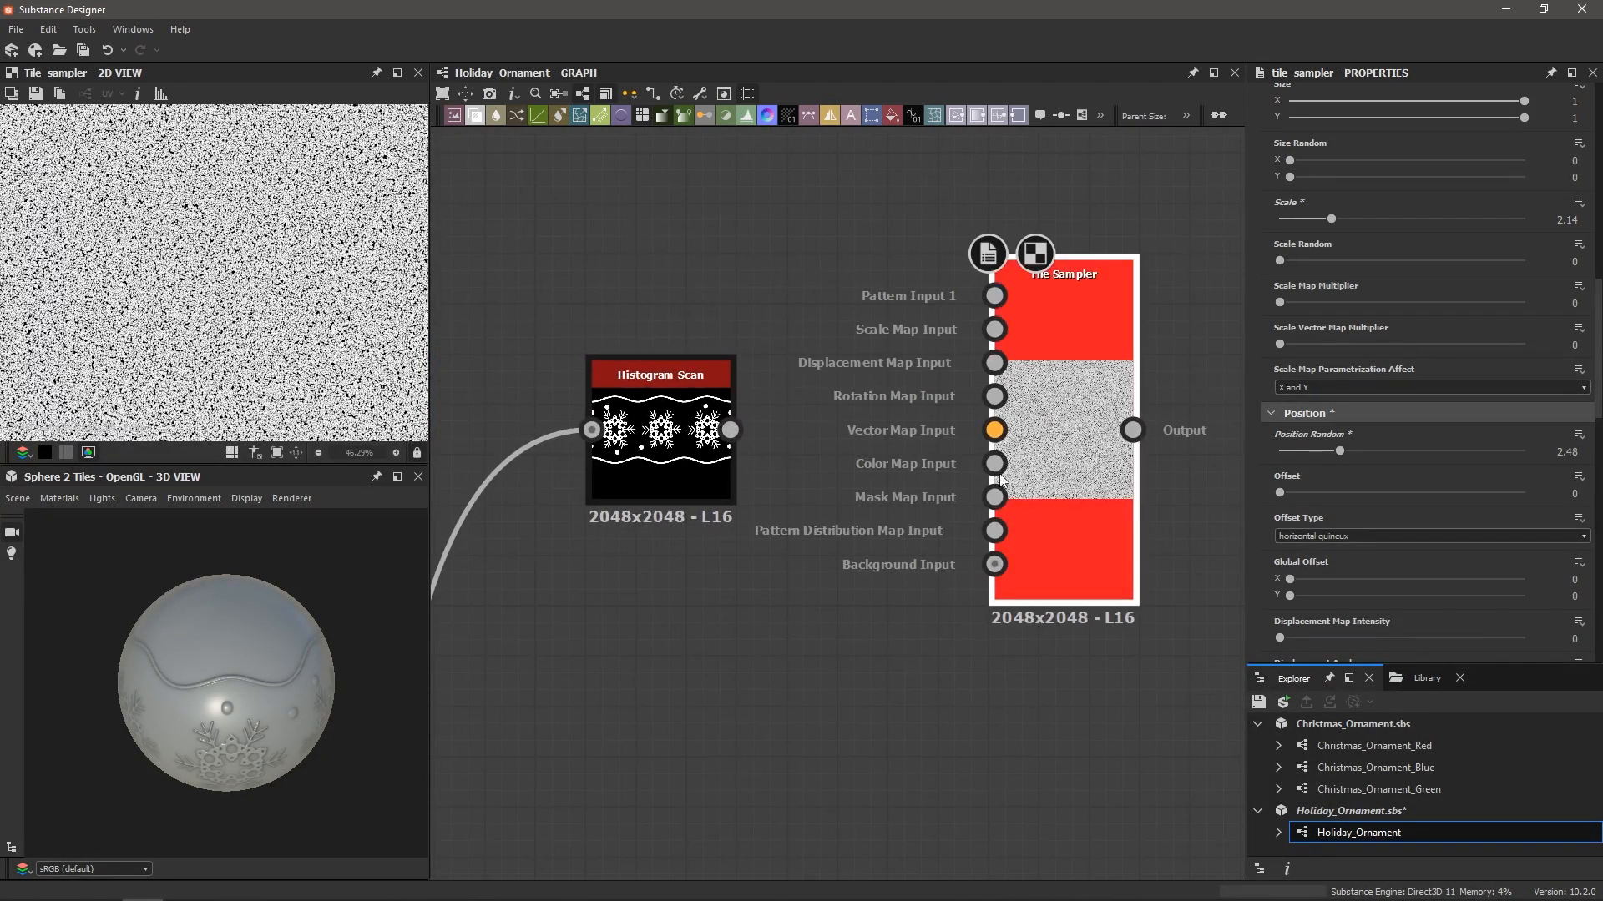
drag(731, 430, 994, 497)
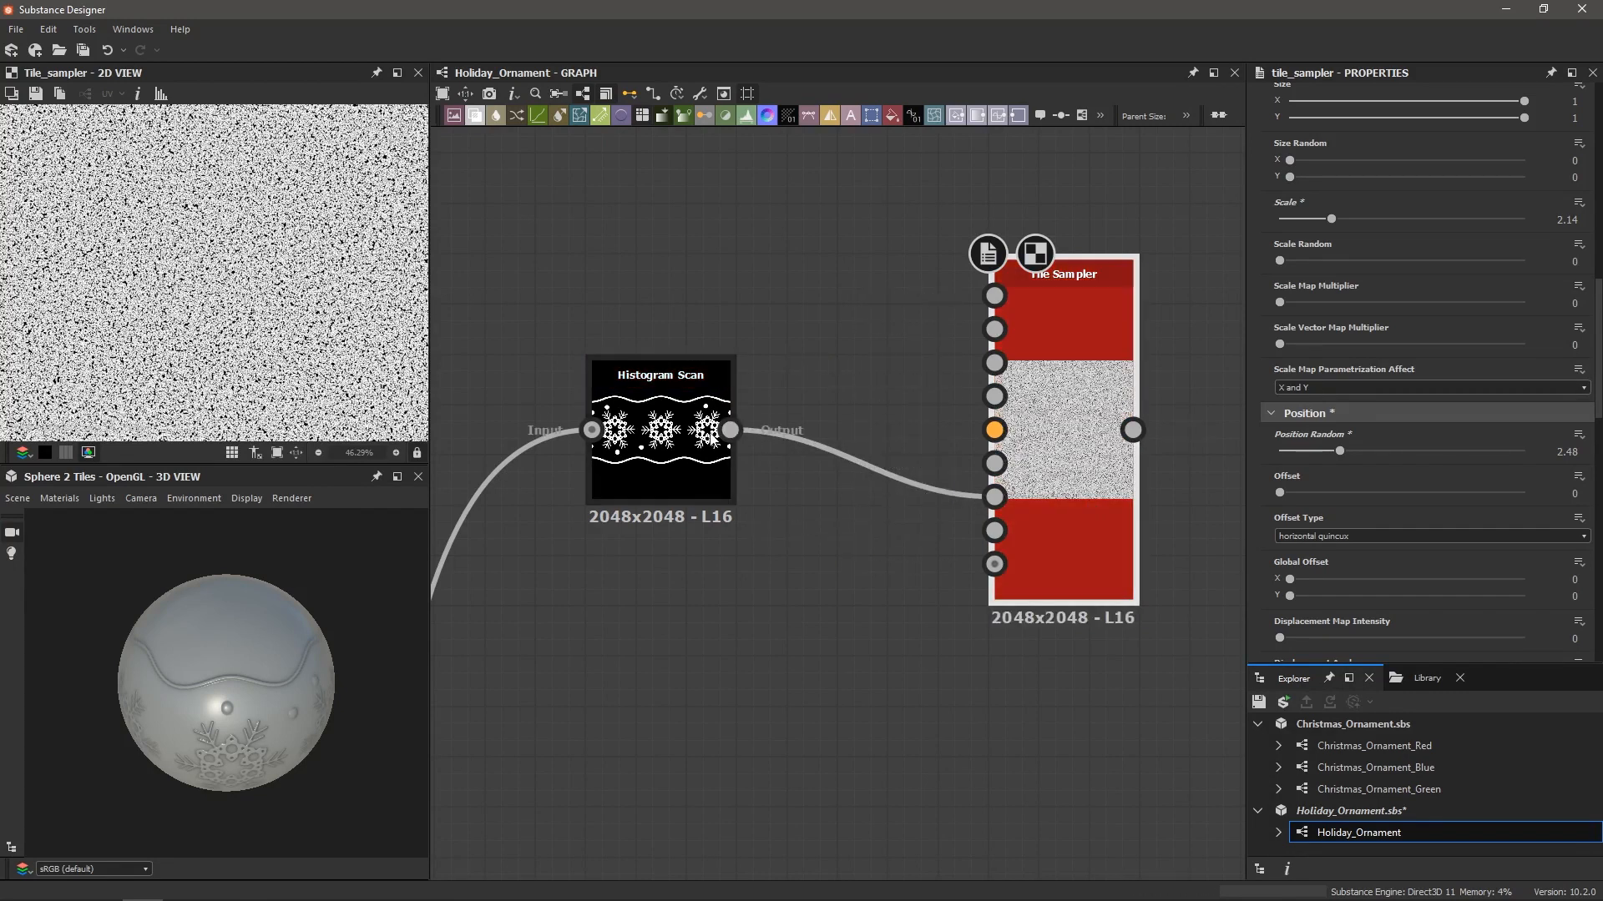
double_click(659, 467)
double_click(1056, 383)
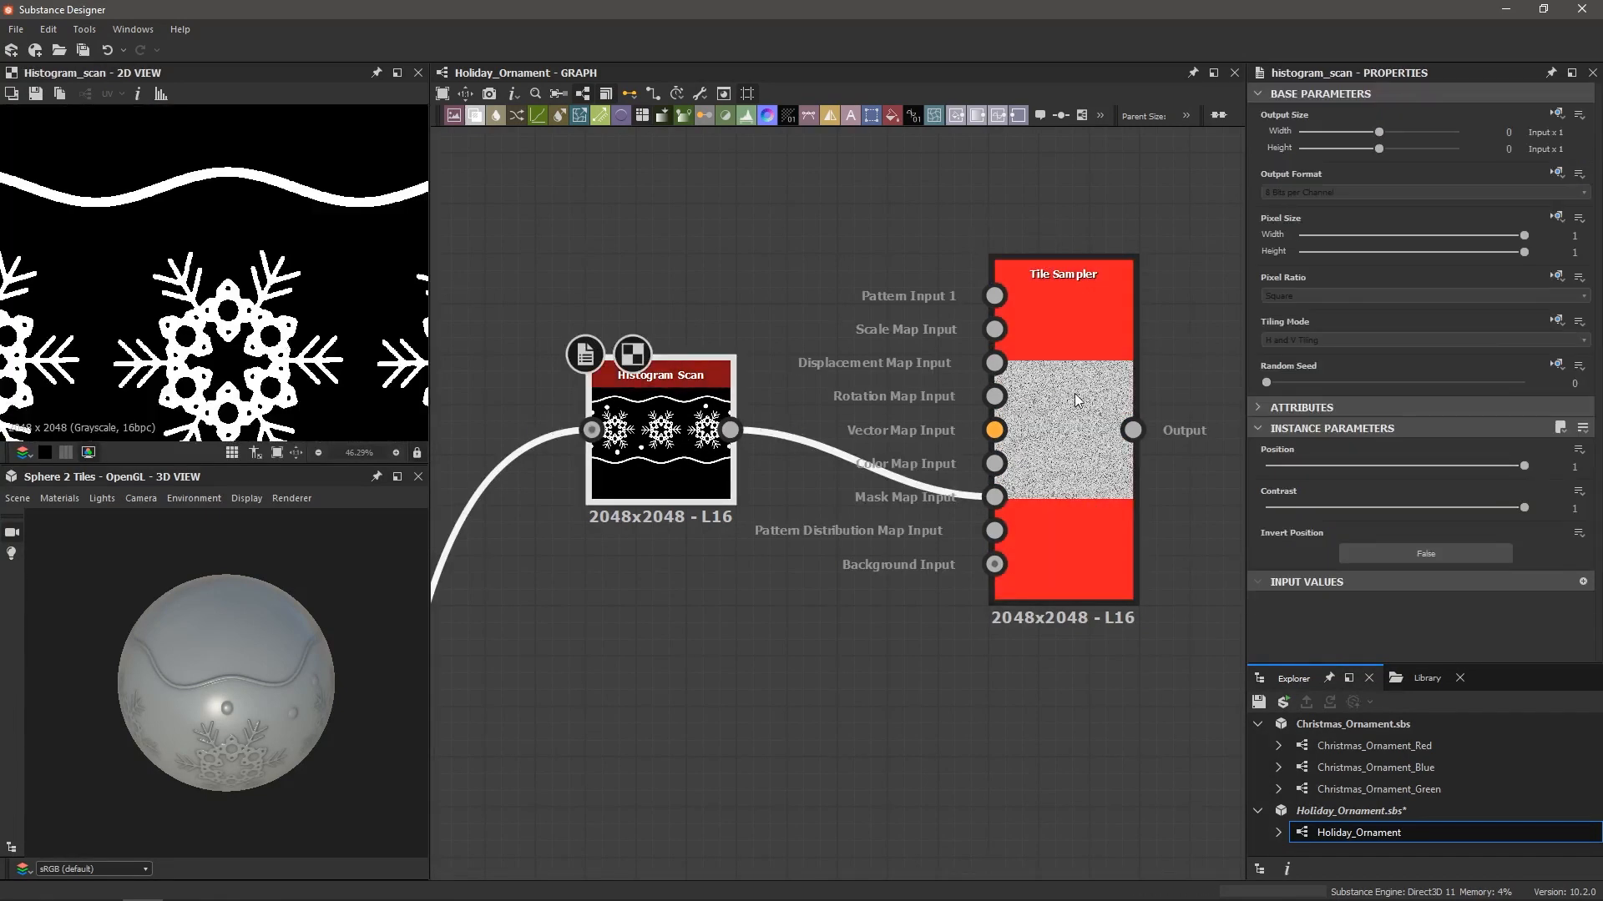
Raise the Tile Sampler's Mask Map Threshold to 1 so grain forms snowflakes
scroll(1333, 488, down, 10)
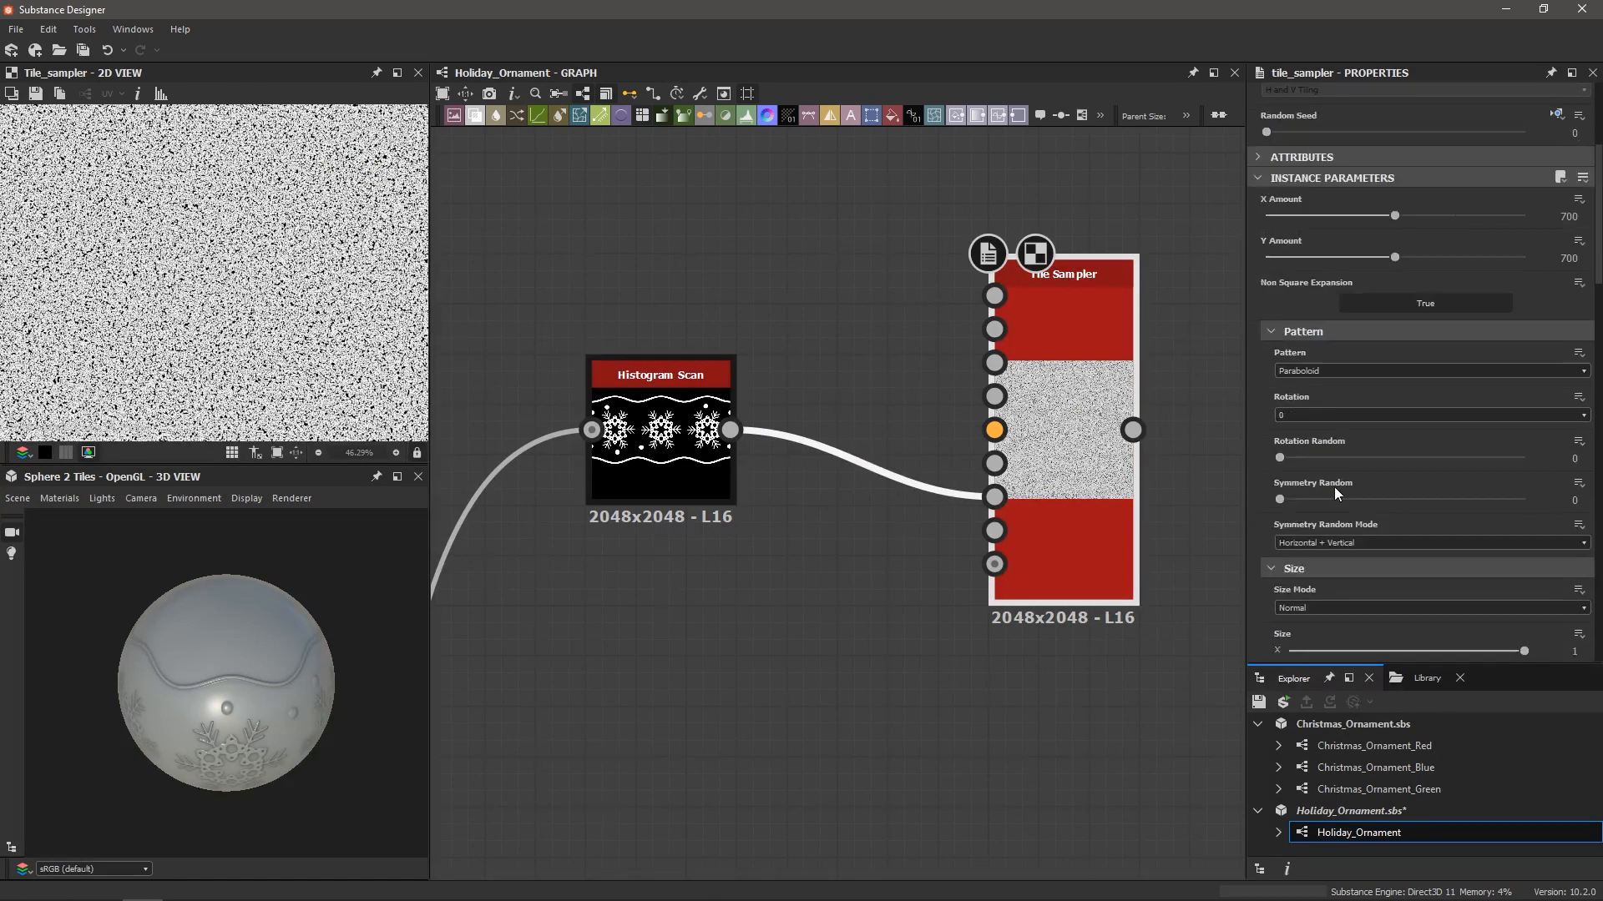
scroll(1334, 486, down, 10)
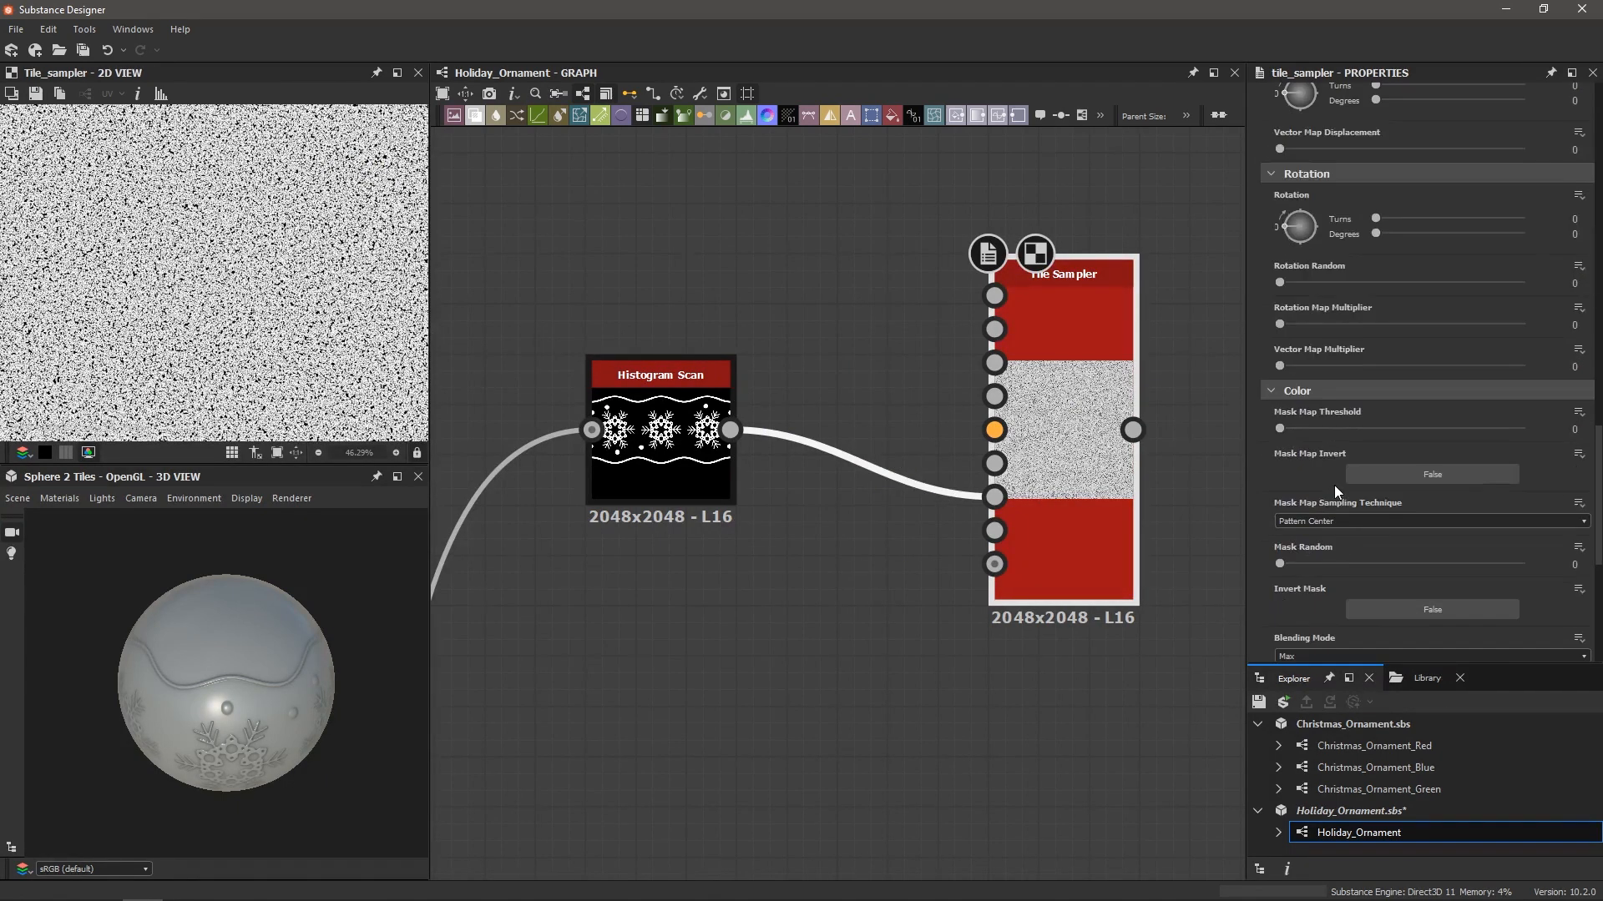
drag(1284, 274, 1585, 280)
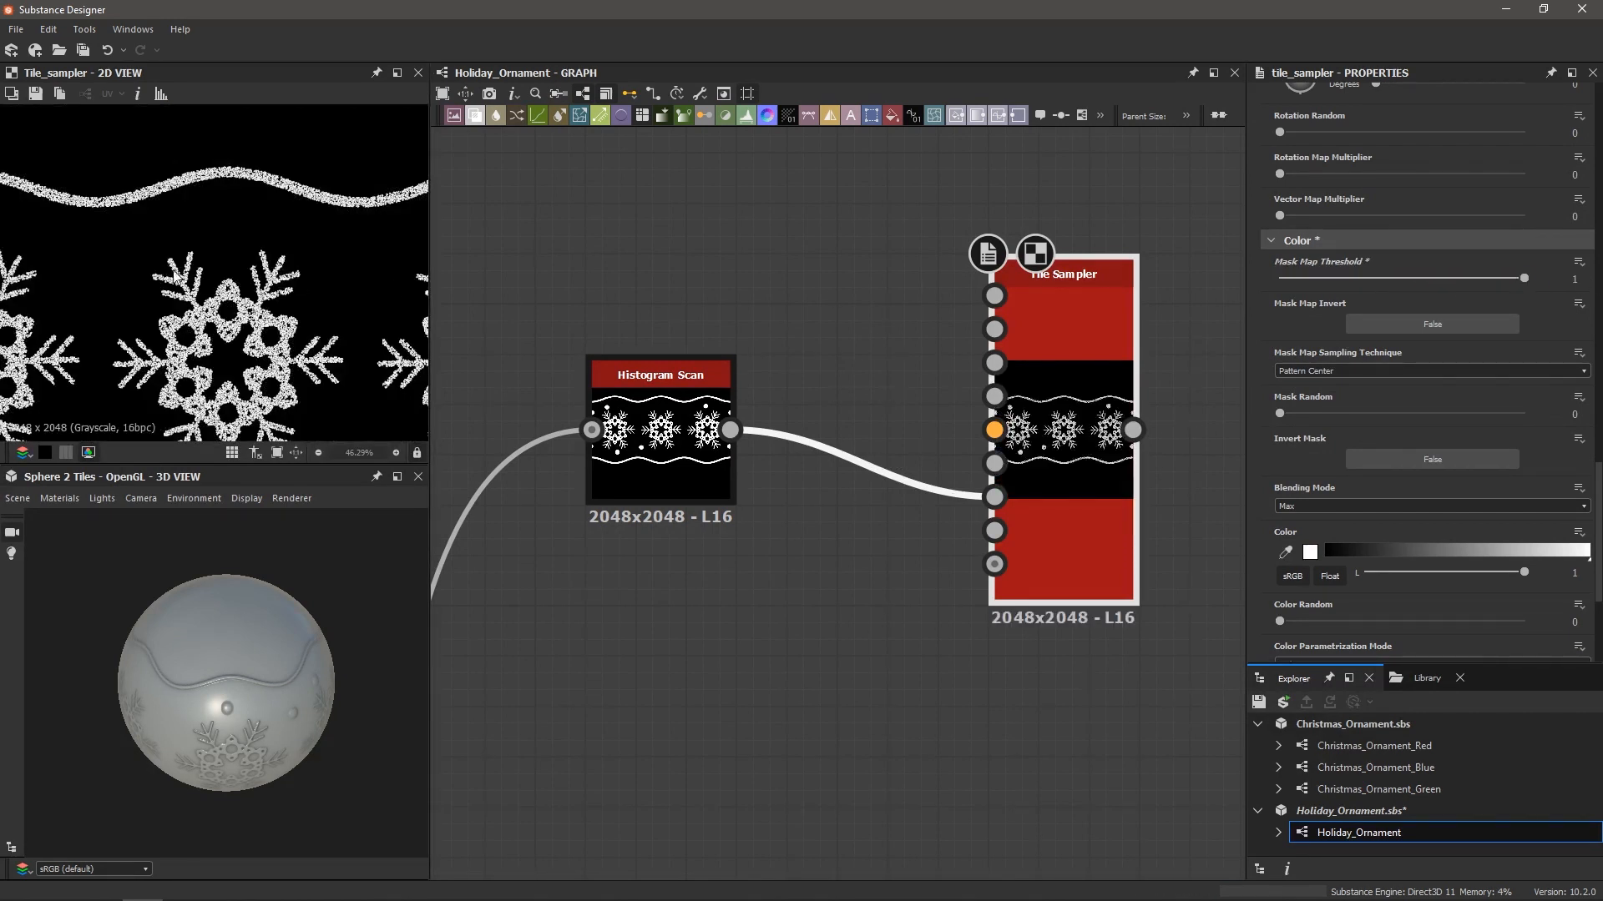
scroll(197, 277, down, 3)
scroll(256, 332, up, 3)
scroll(200, 330, up, 1)
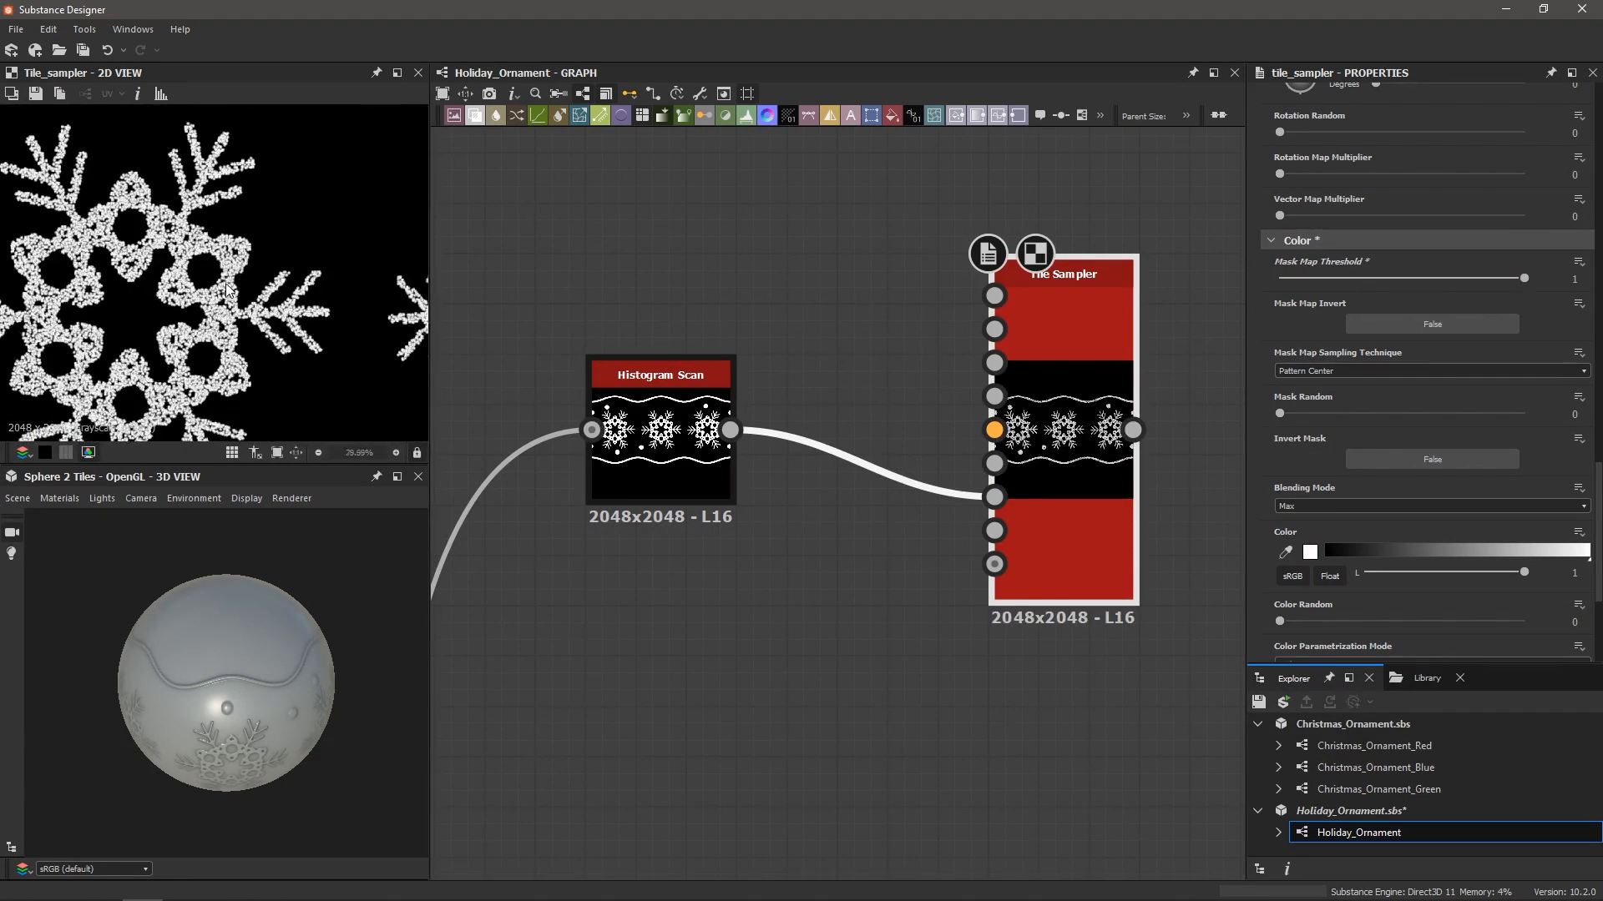
scroll(211, 322, down, 3)
scroll(214, 320, down, 1)
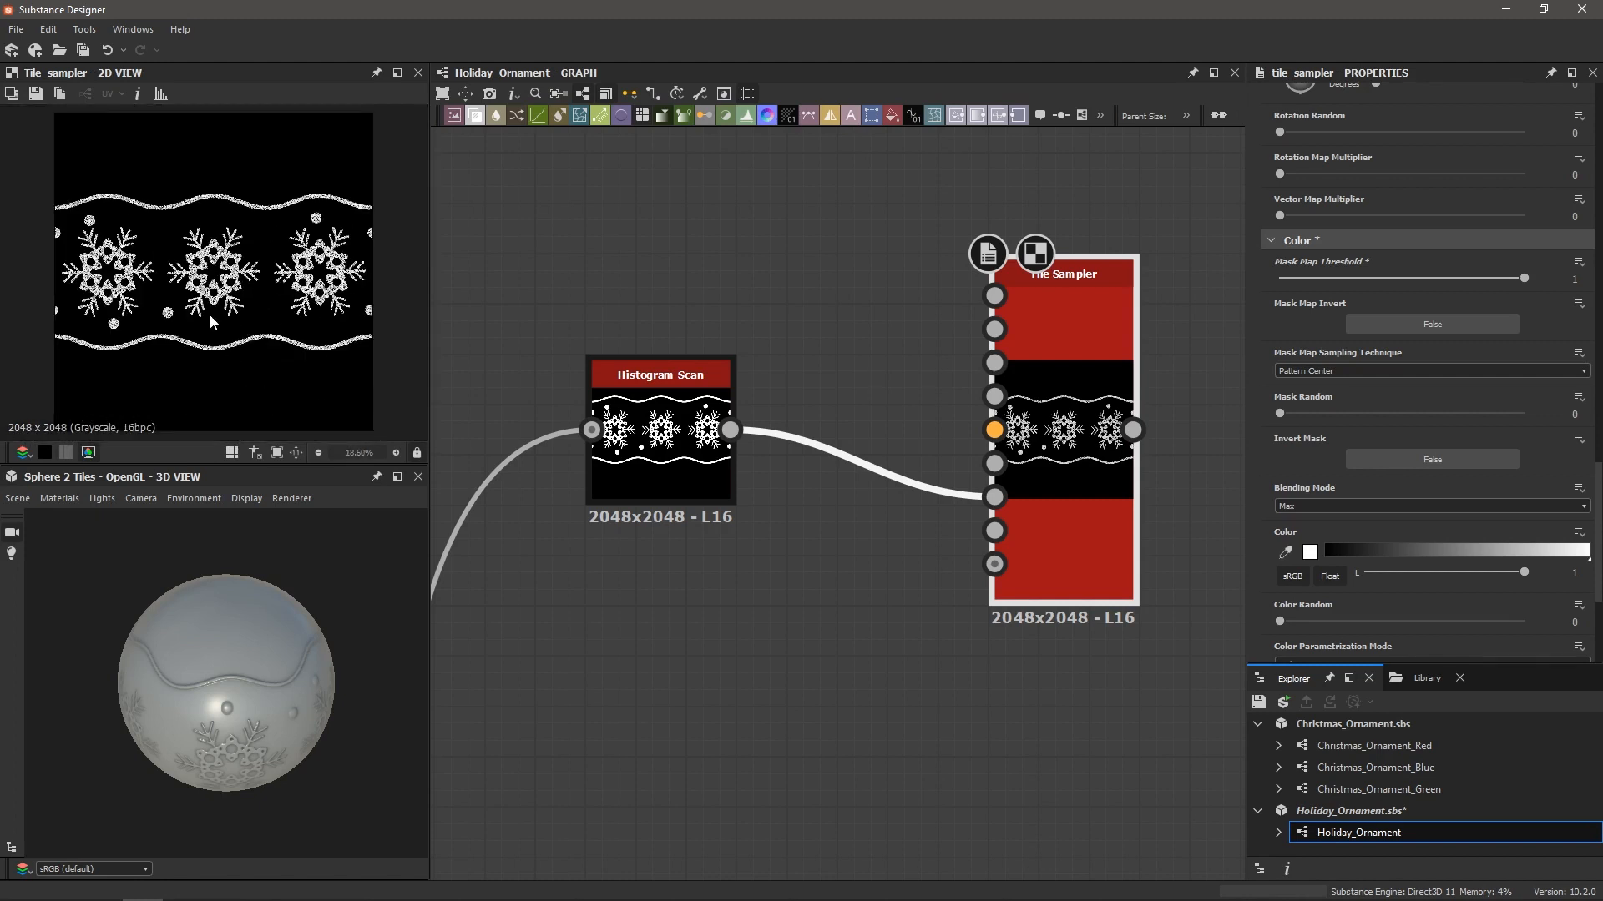
scroll(893, 479, down, 5)
middle_drag(932, 505, 896, 445)
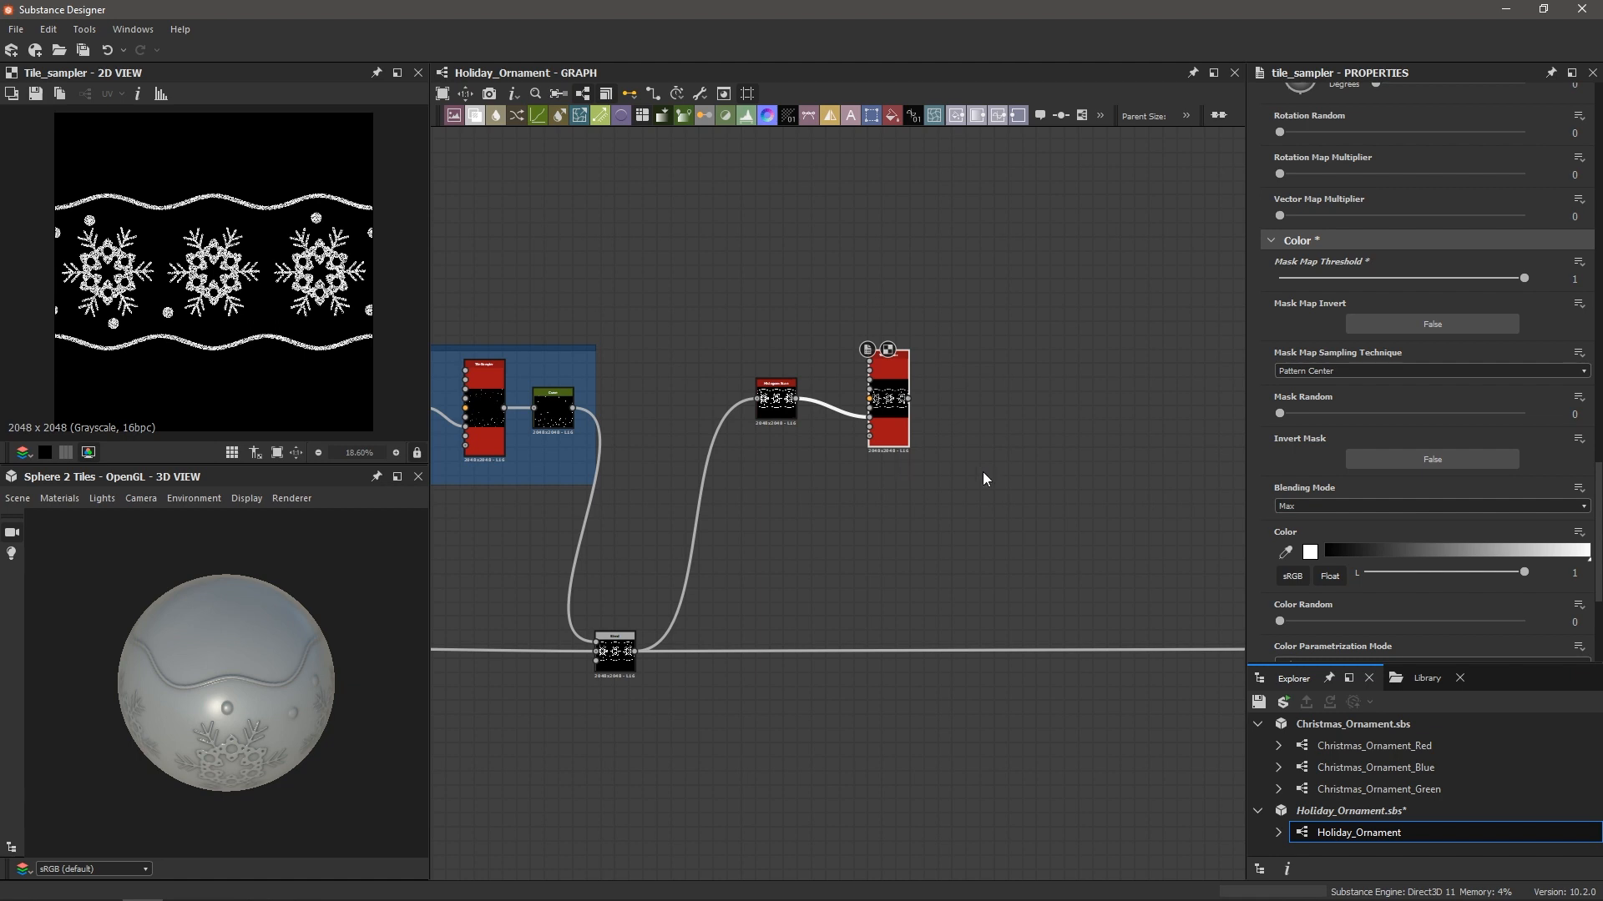
middle_drag(971, 468, 905, 455)
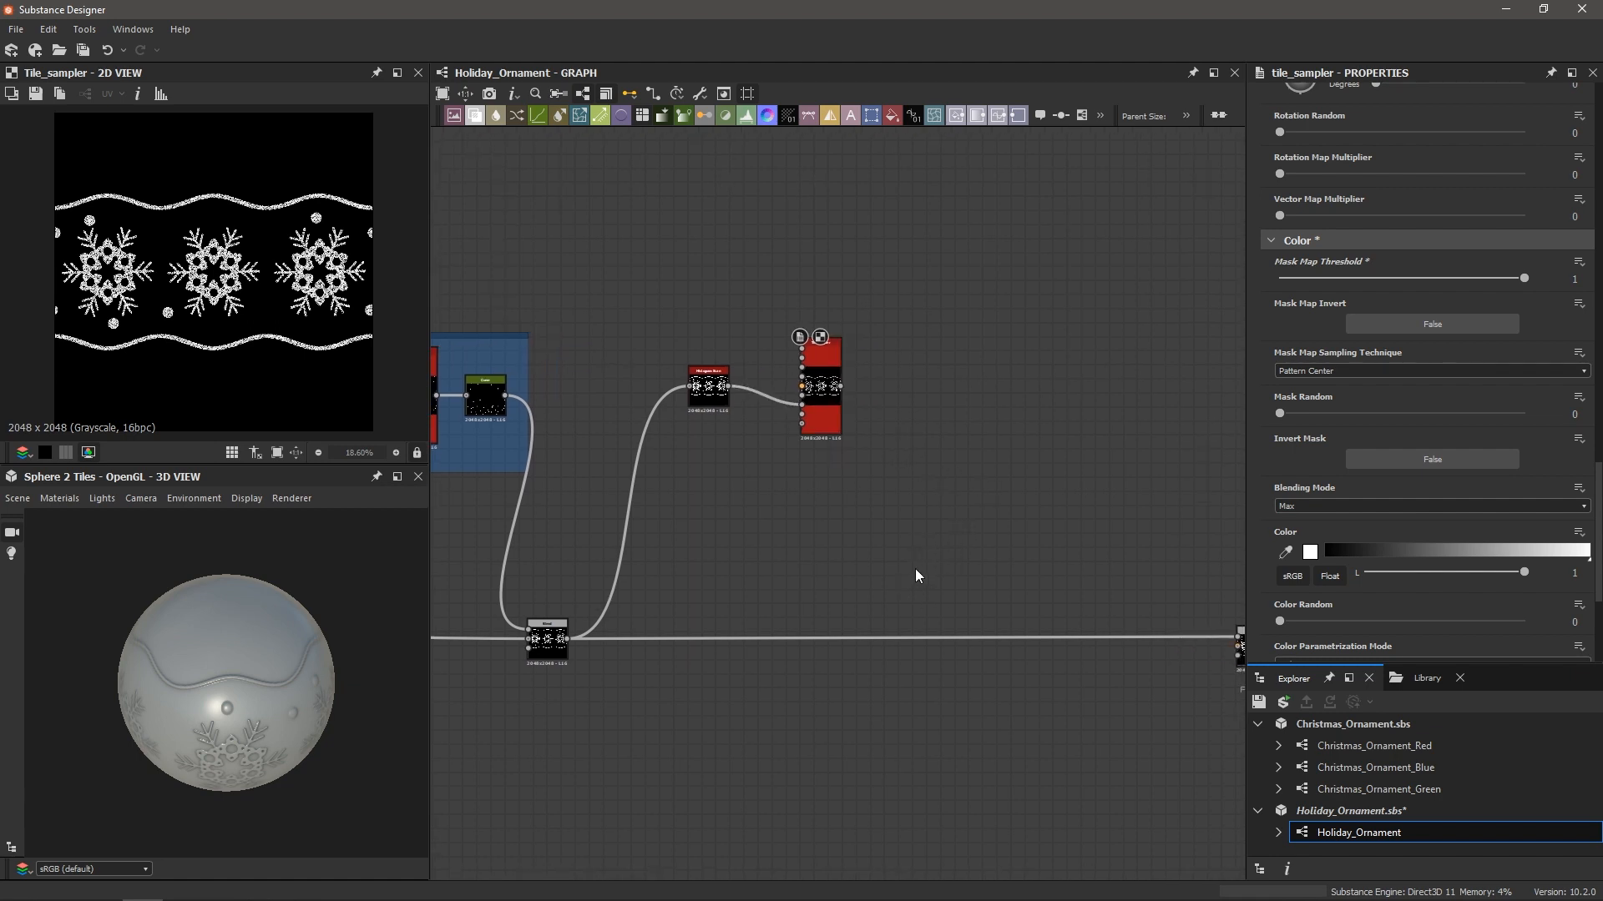
Add a Height Blend node and feed the snow Blend into its Height Bottom
key(space)
text(heig)
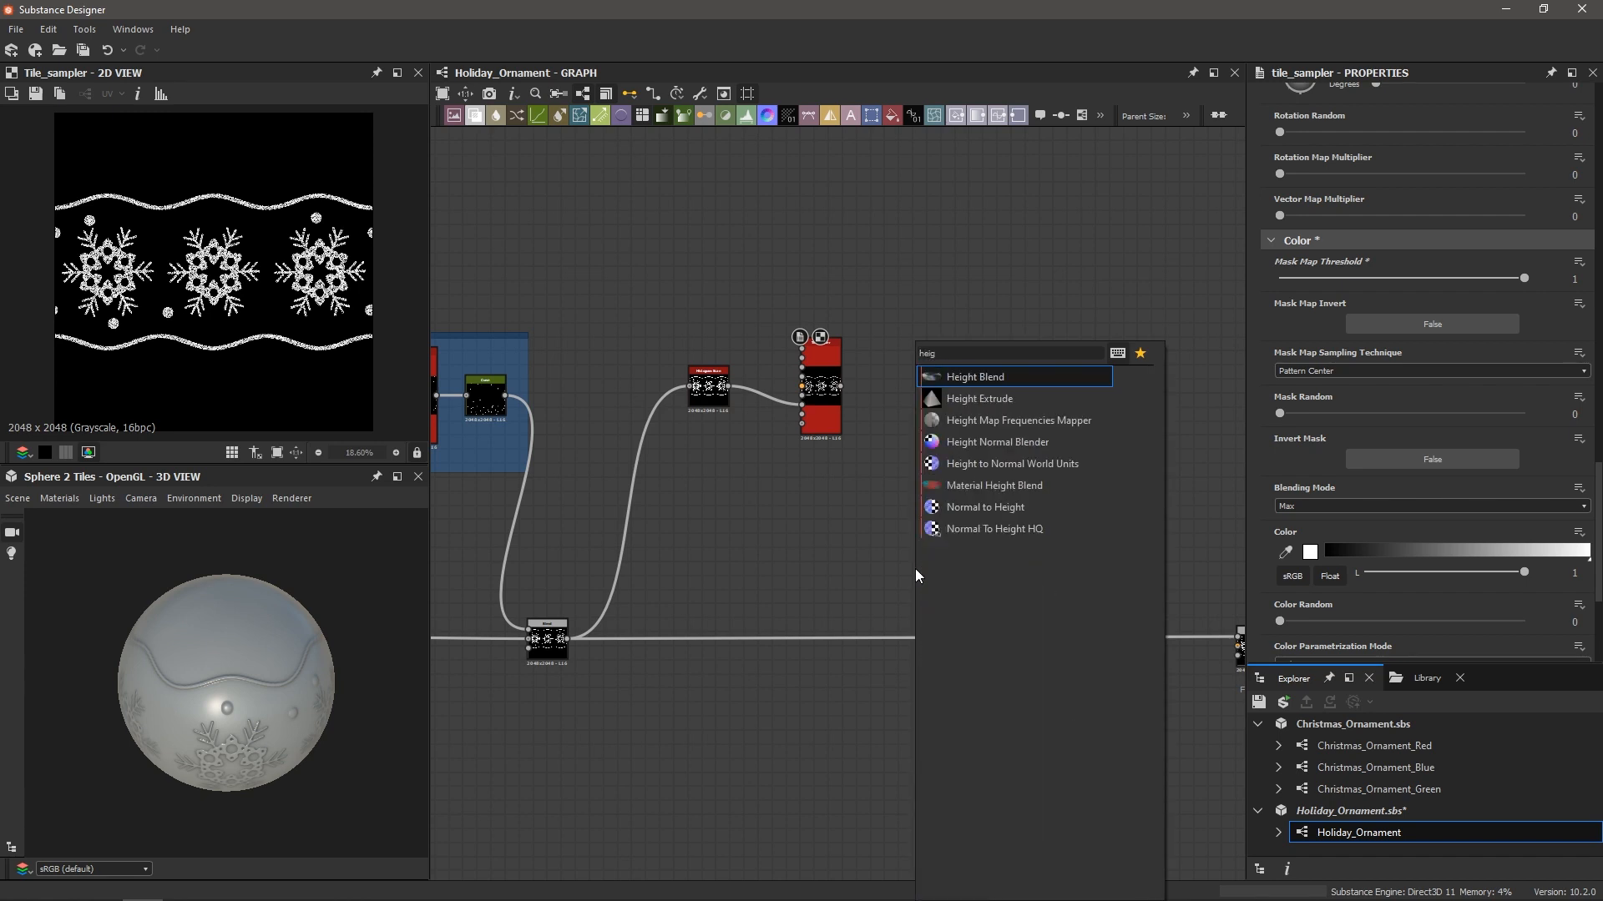
key(Return)
scroll(915, 567, up, 2)
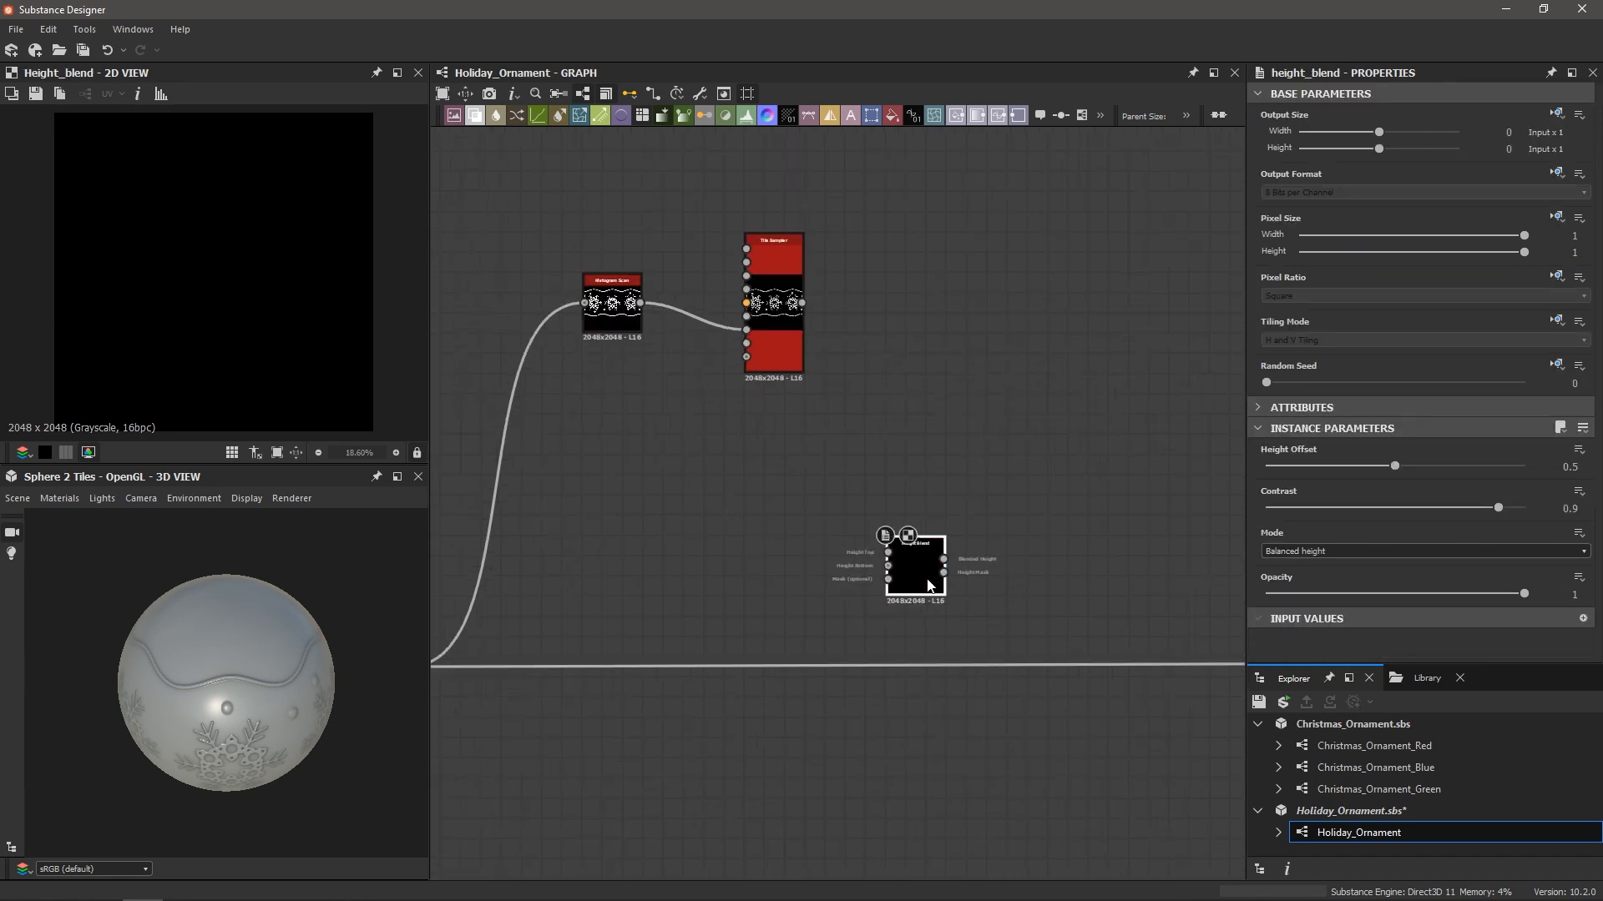
middle_drag(628, 584, 704, 570)
scroll(551, 664, up, 3)
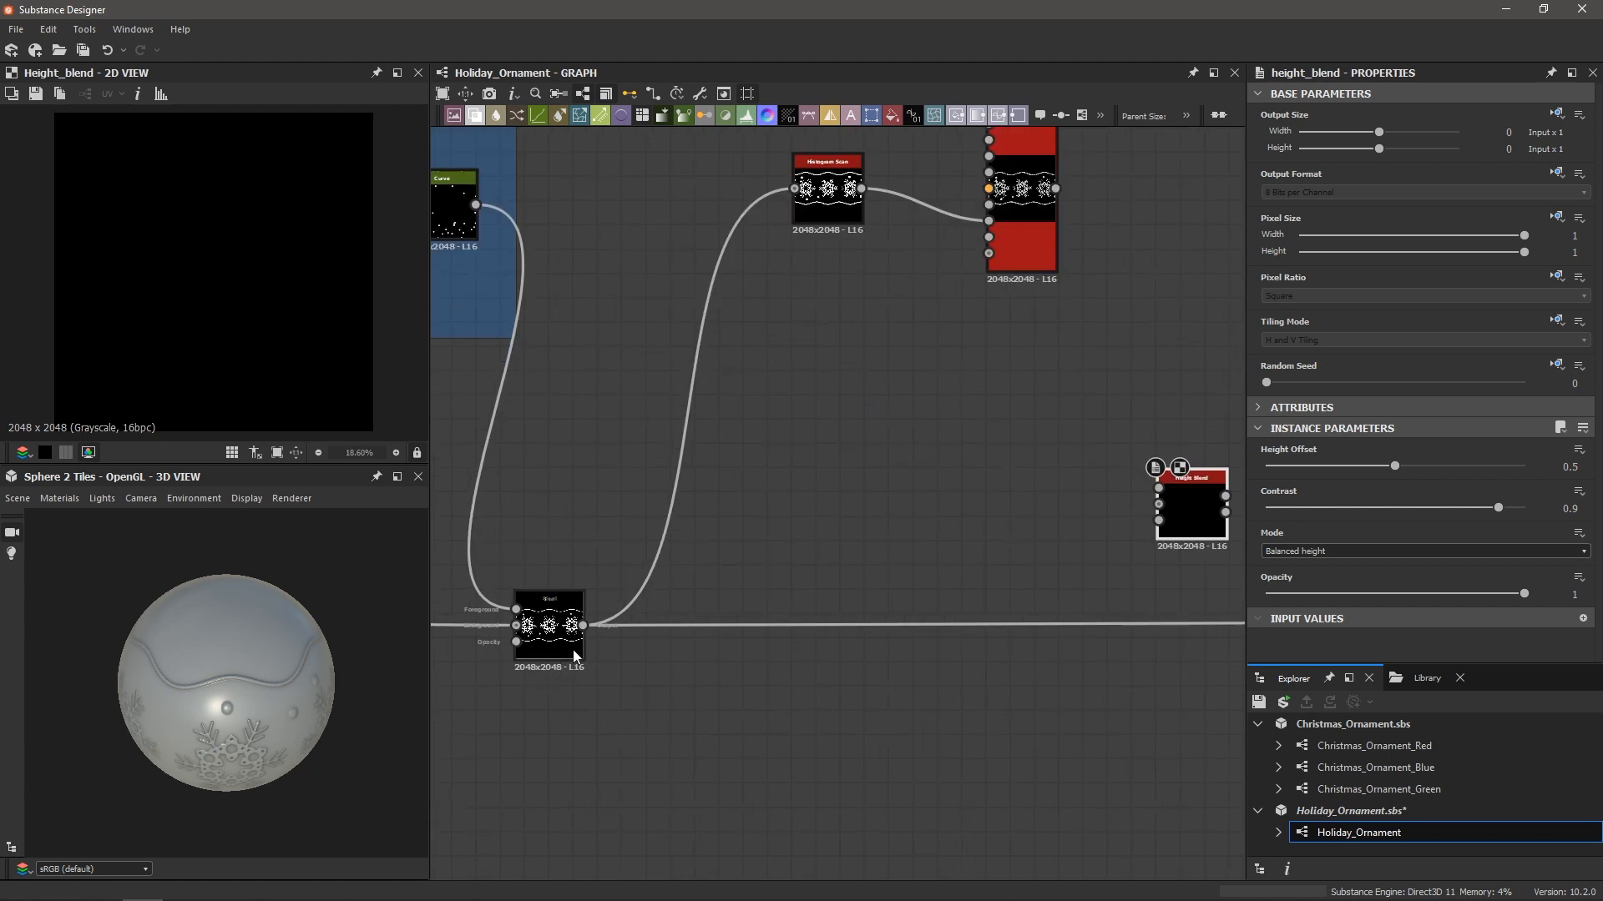
drag(583, 626, 1160, 505)
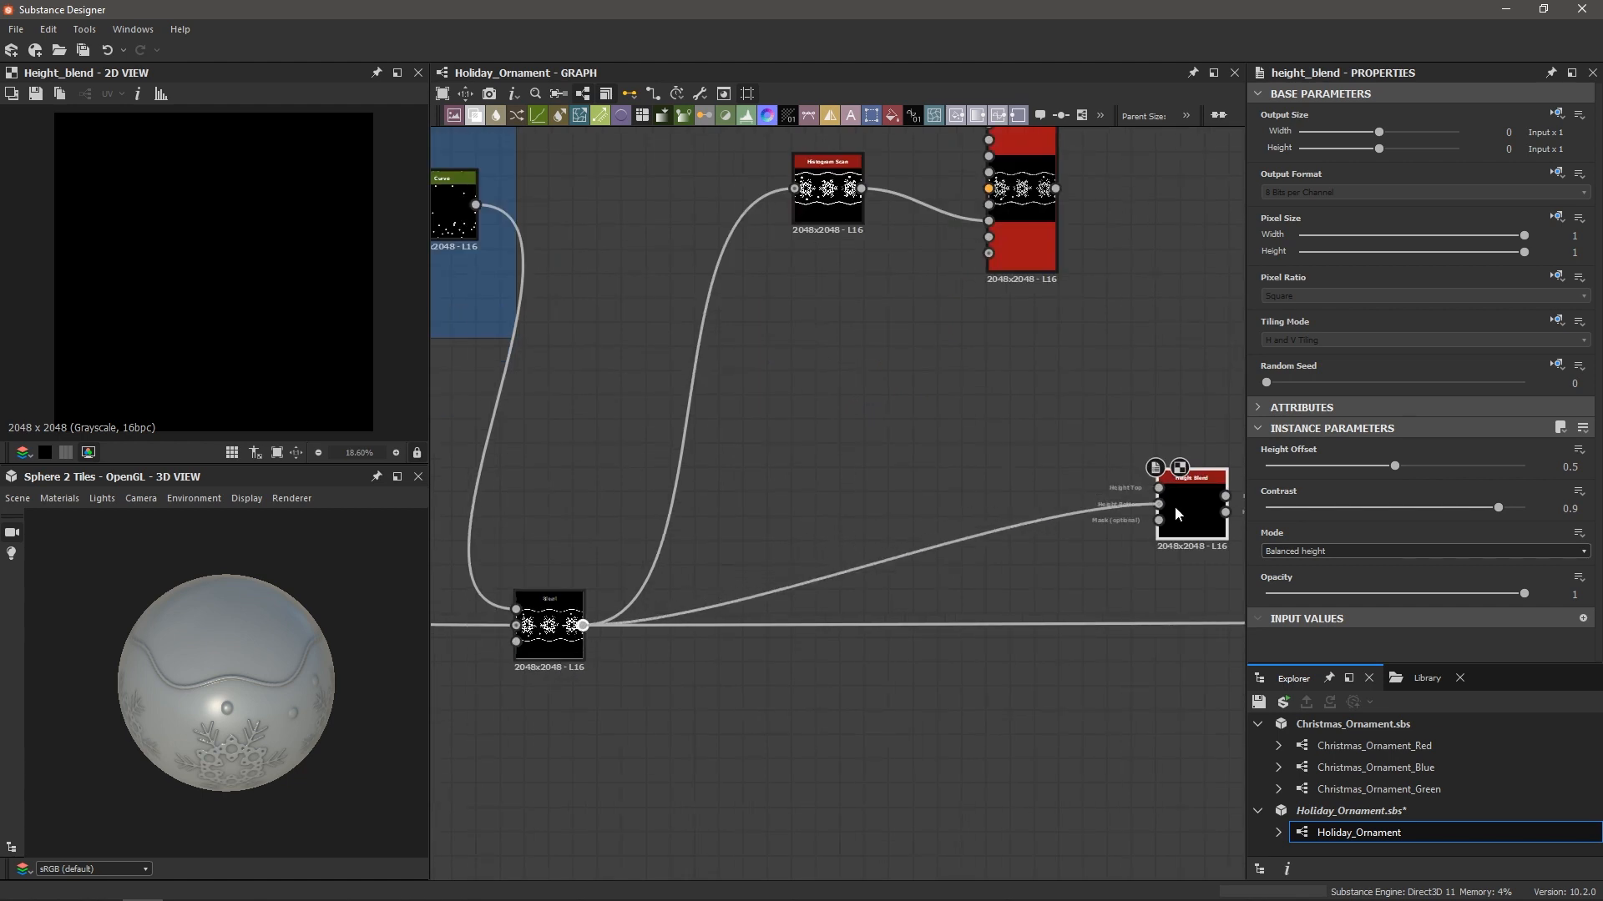
Connect the Tile Sampler to Height Top and the Height Blend output into Final Blend
middle_drag(1042, 478, 802, 572)
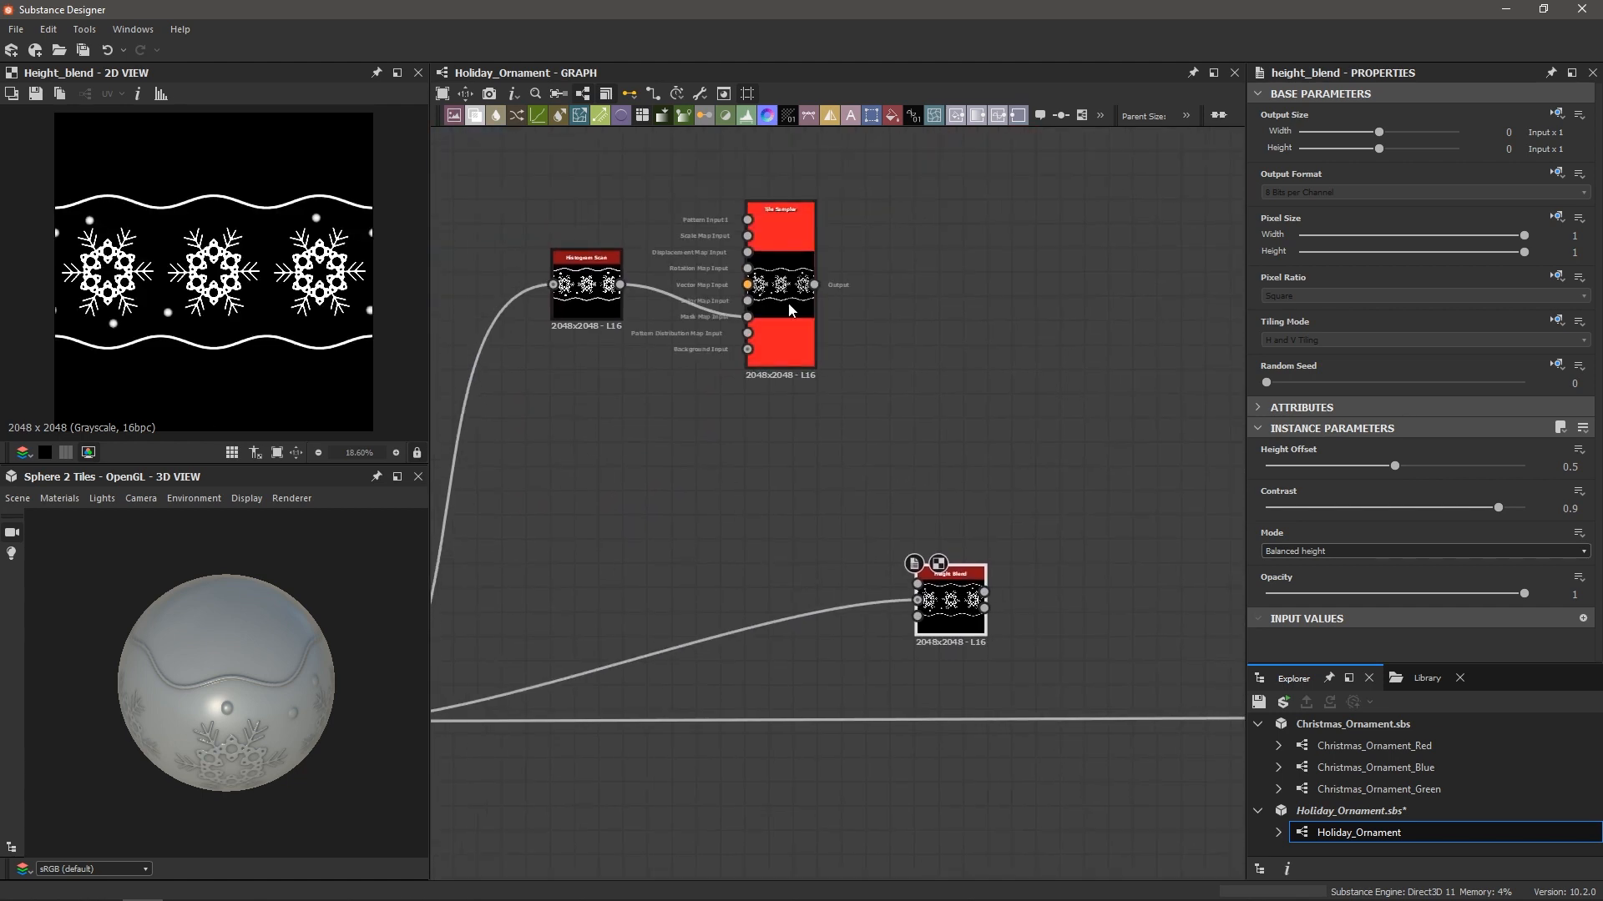
scroll(791, 299, up, 3)
drag(833, 271, 1012, 788)
scroll(986, 693, down, 4)
middle_drag(1152, 697, 848, 496)
scroll(934, 639, up, 4)
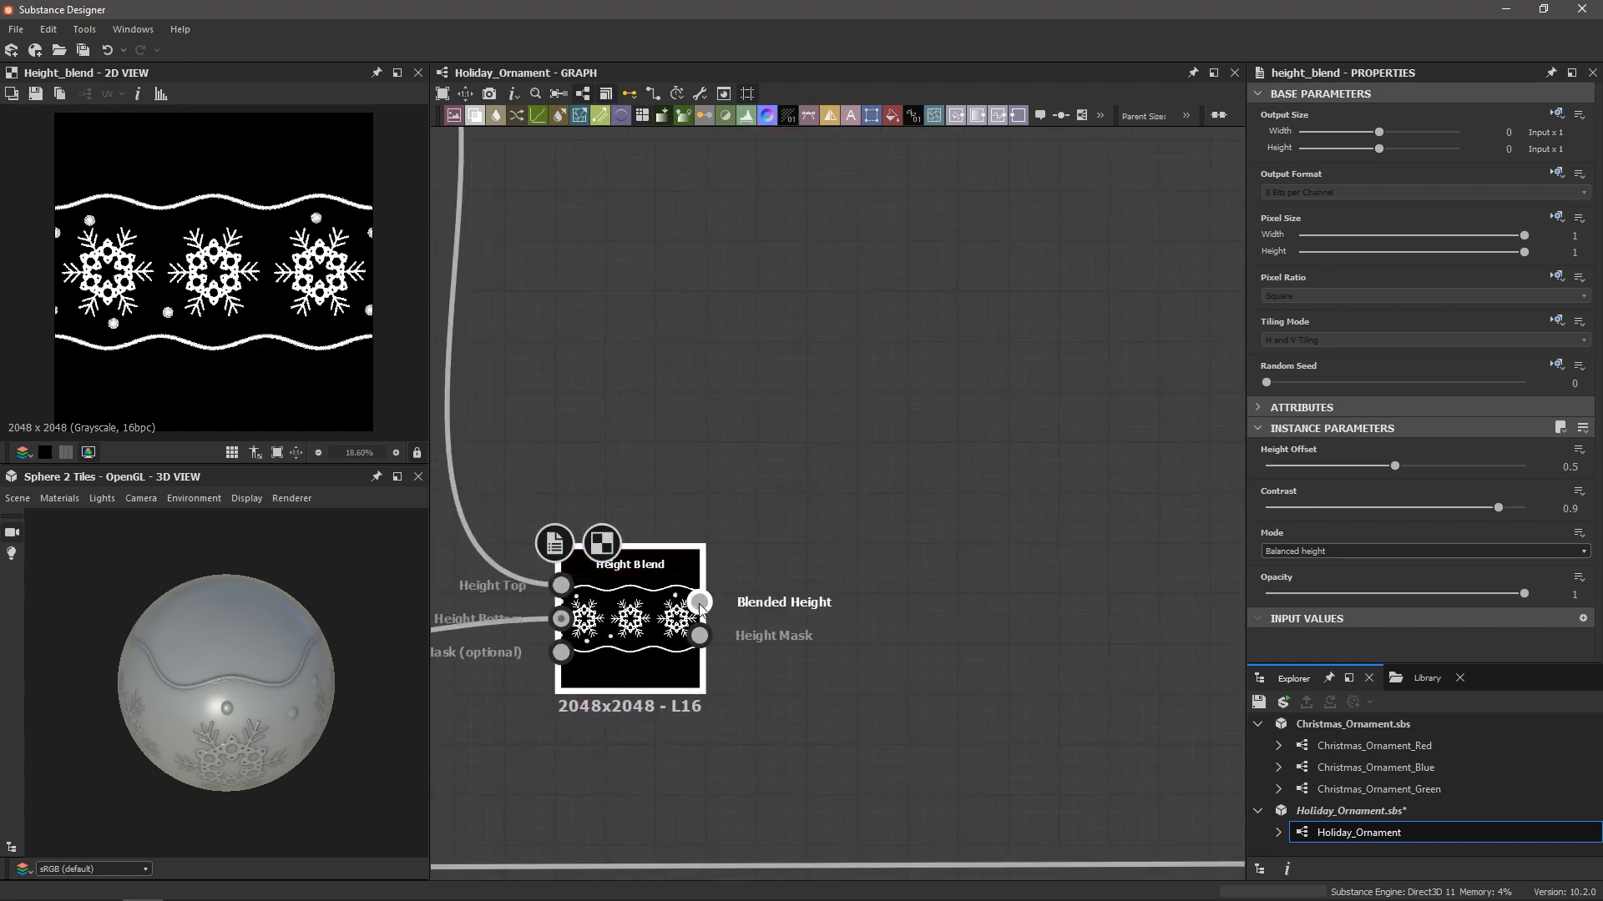
scroll(700, 607, down, 4)
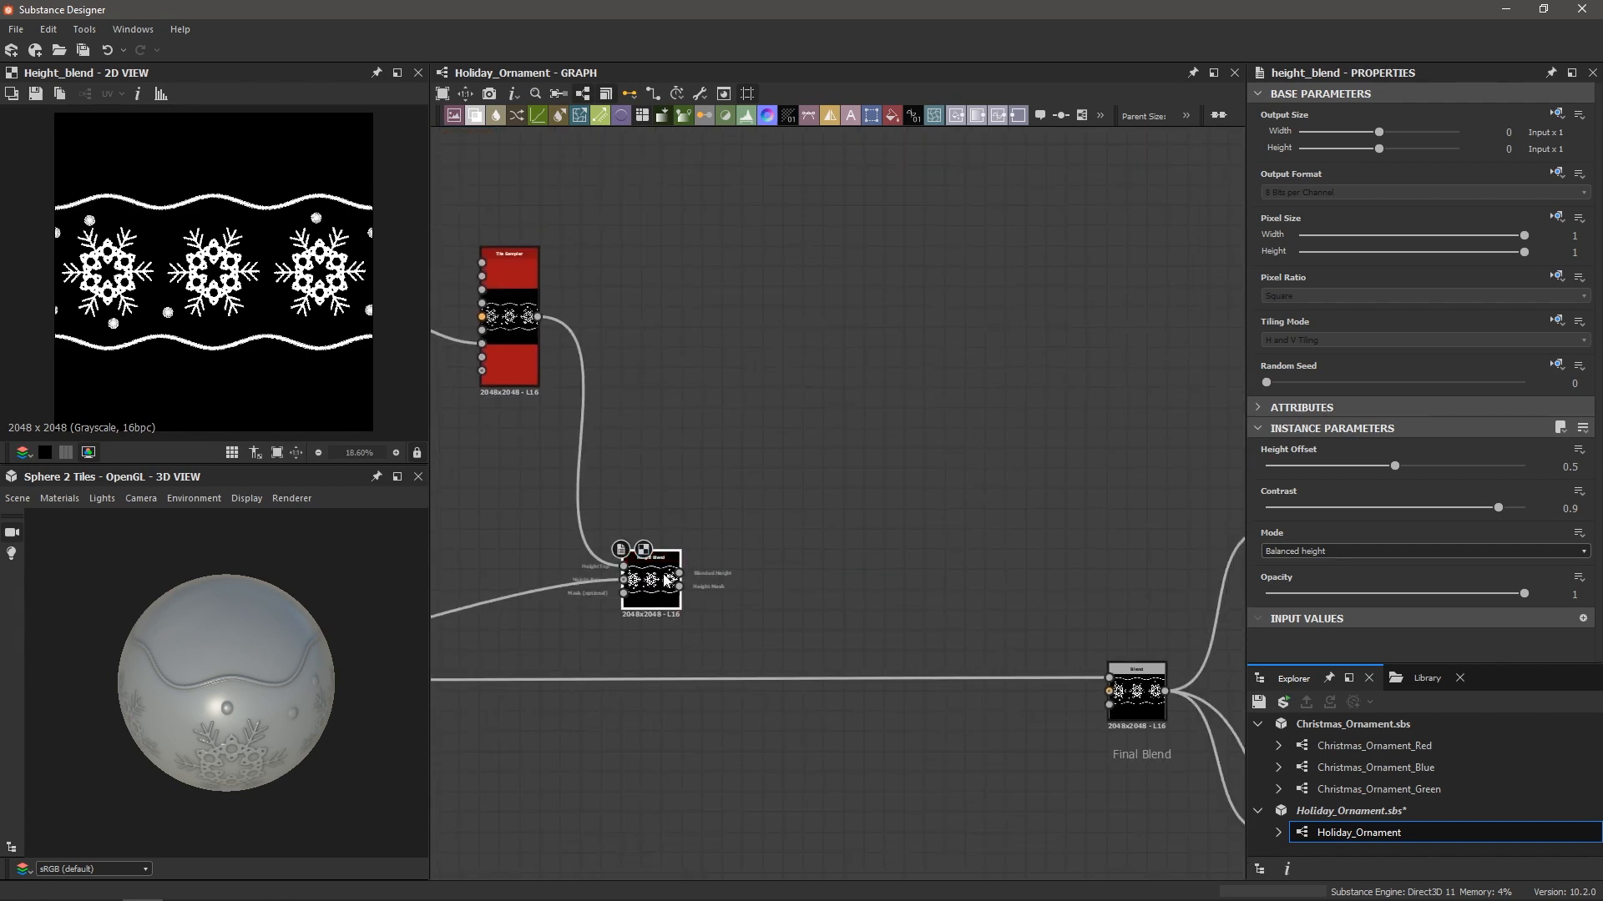
drag(679, 573, 1109, 679)
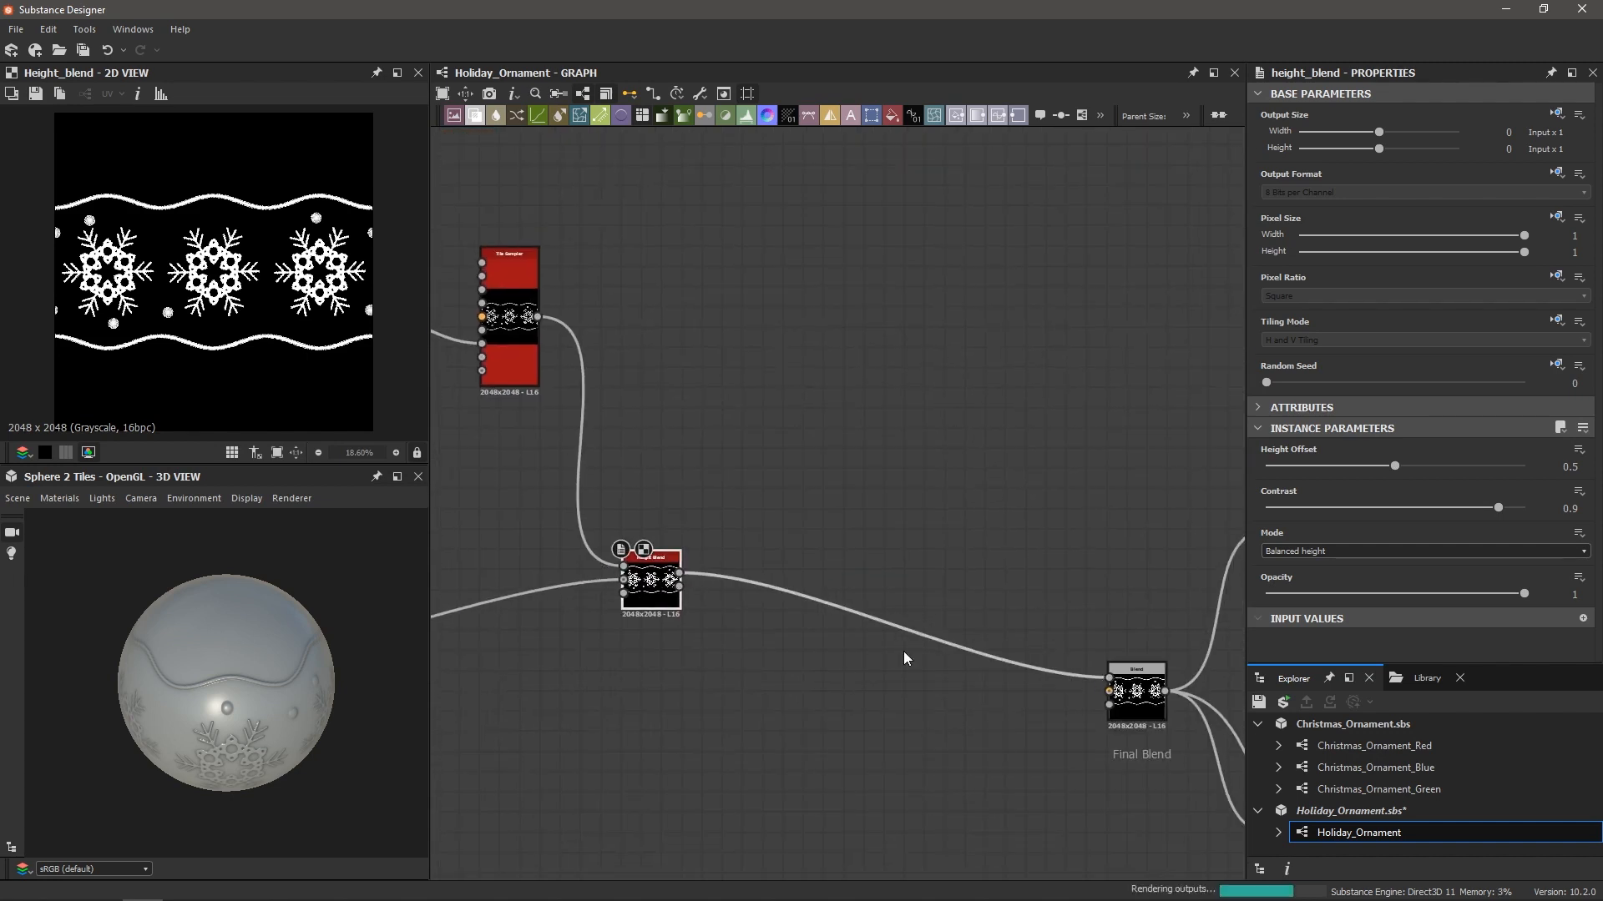
drag(206, 716, 259, 680)
scroll(214, 678, up, 7)
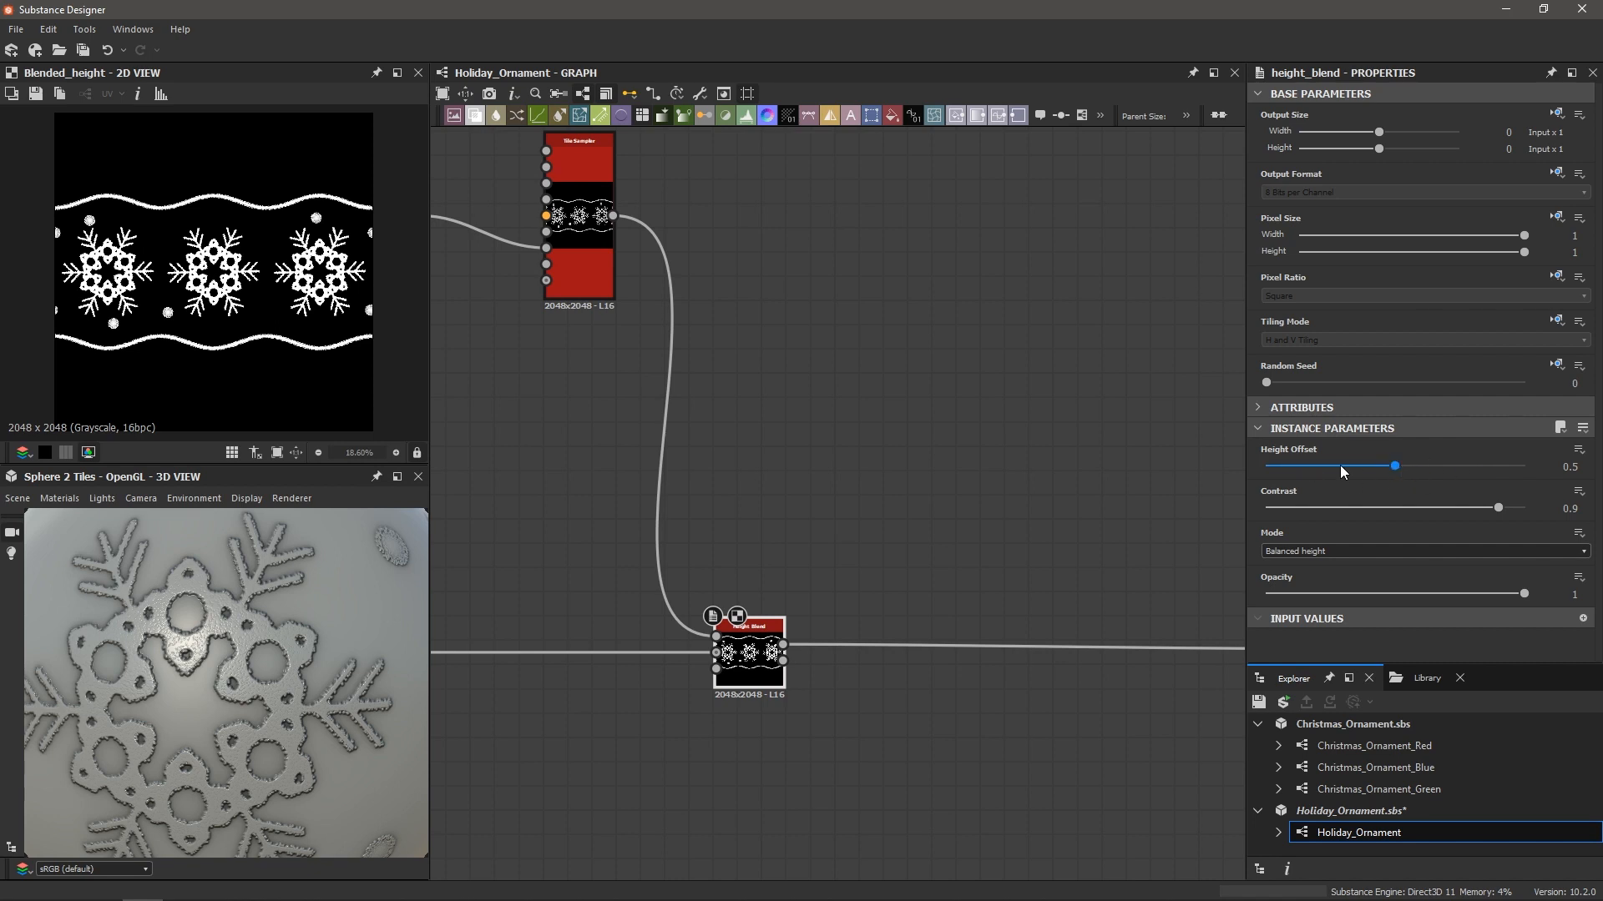
Raise the Height Blend's Height Offset from 0.5 to 0.73 and inspect the relief on the sphere
scroll(713, 641, up, 4)
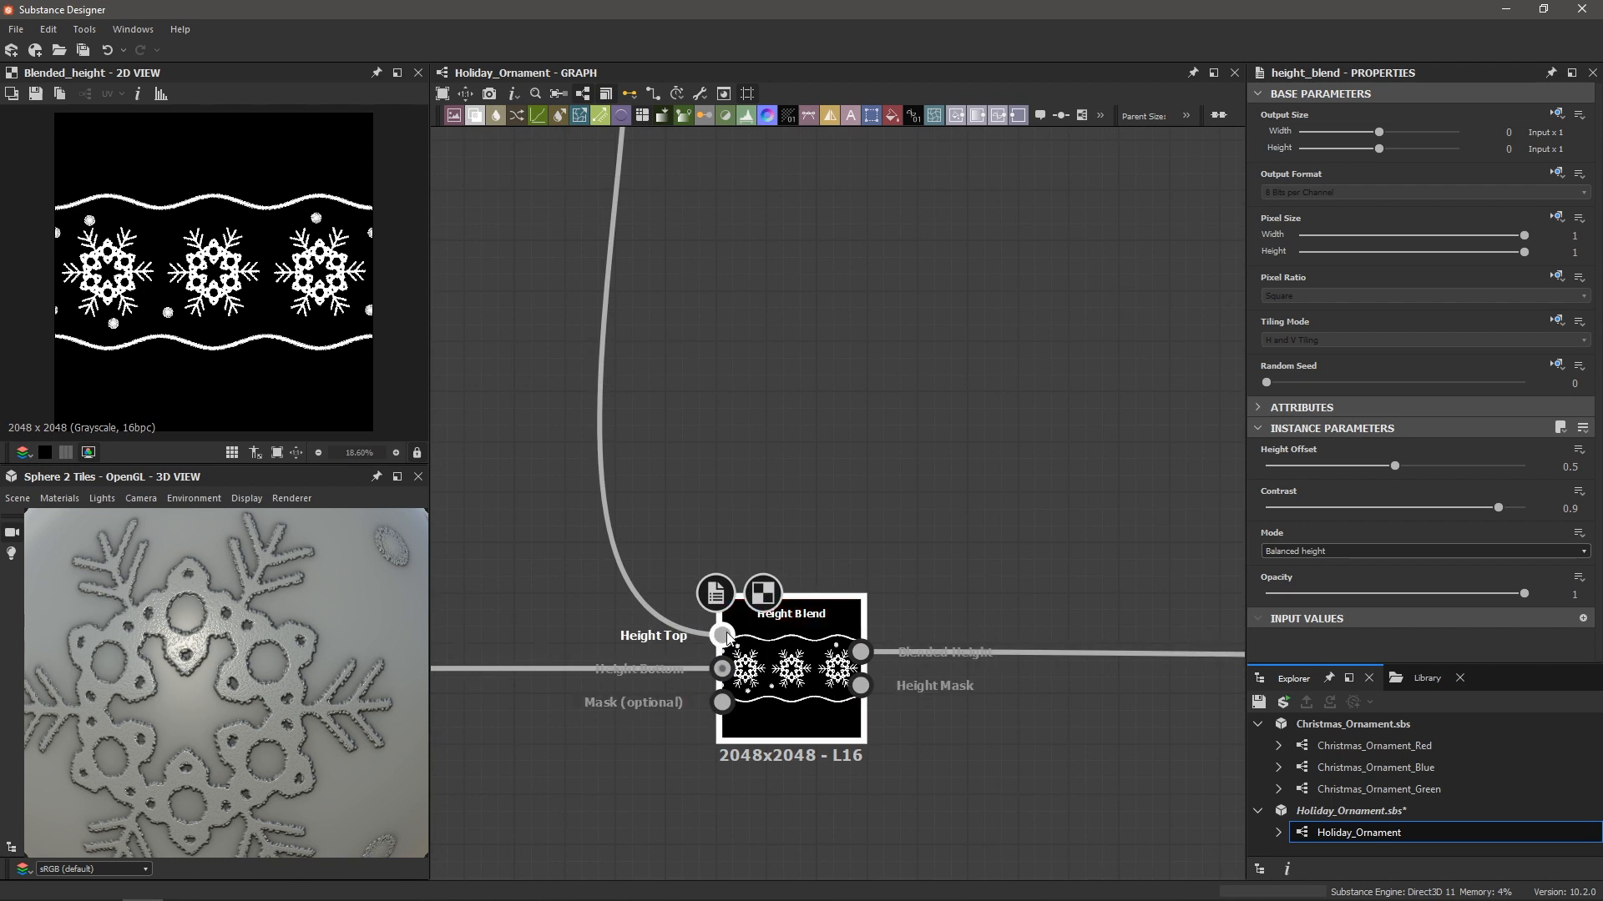
scroll(726, 639, down, 2)
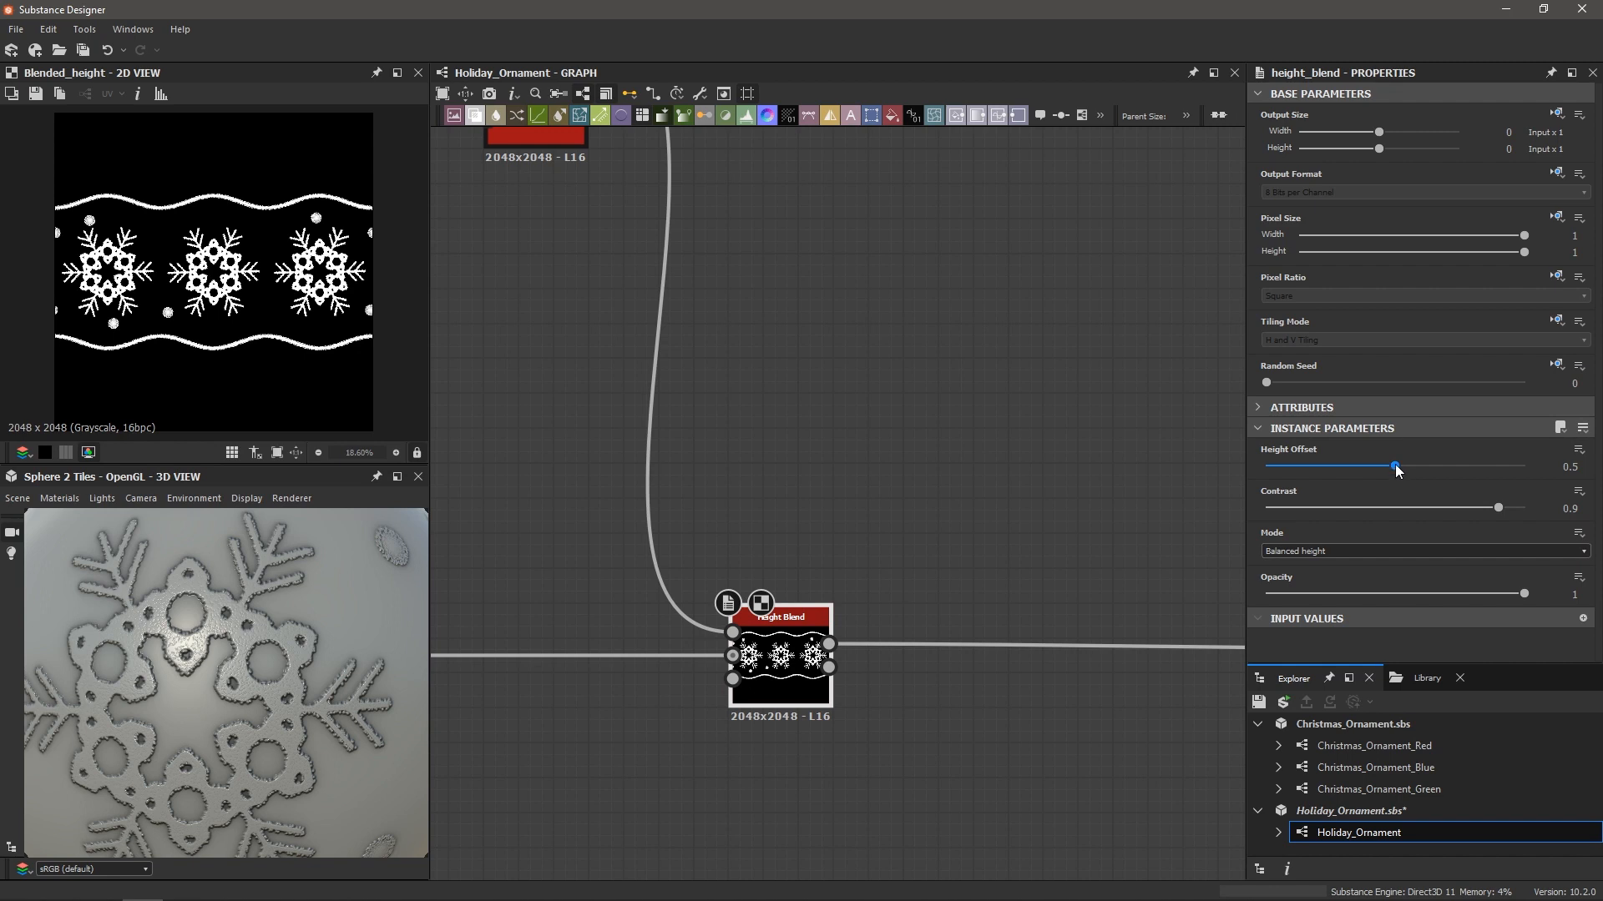
drag(1395, 466, 1453, 475)
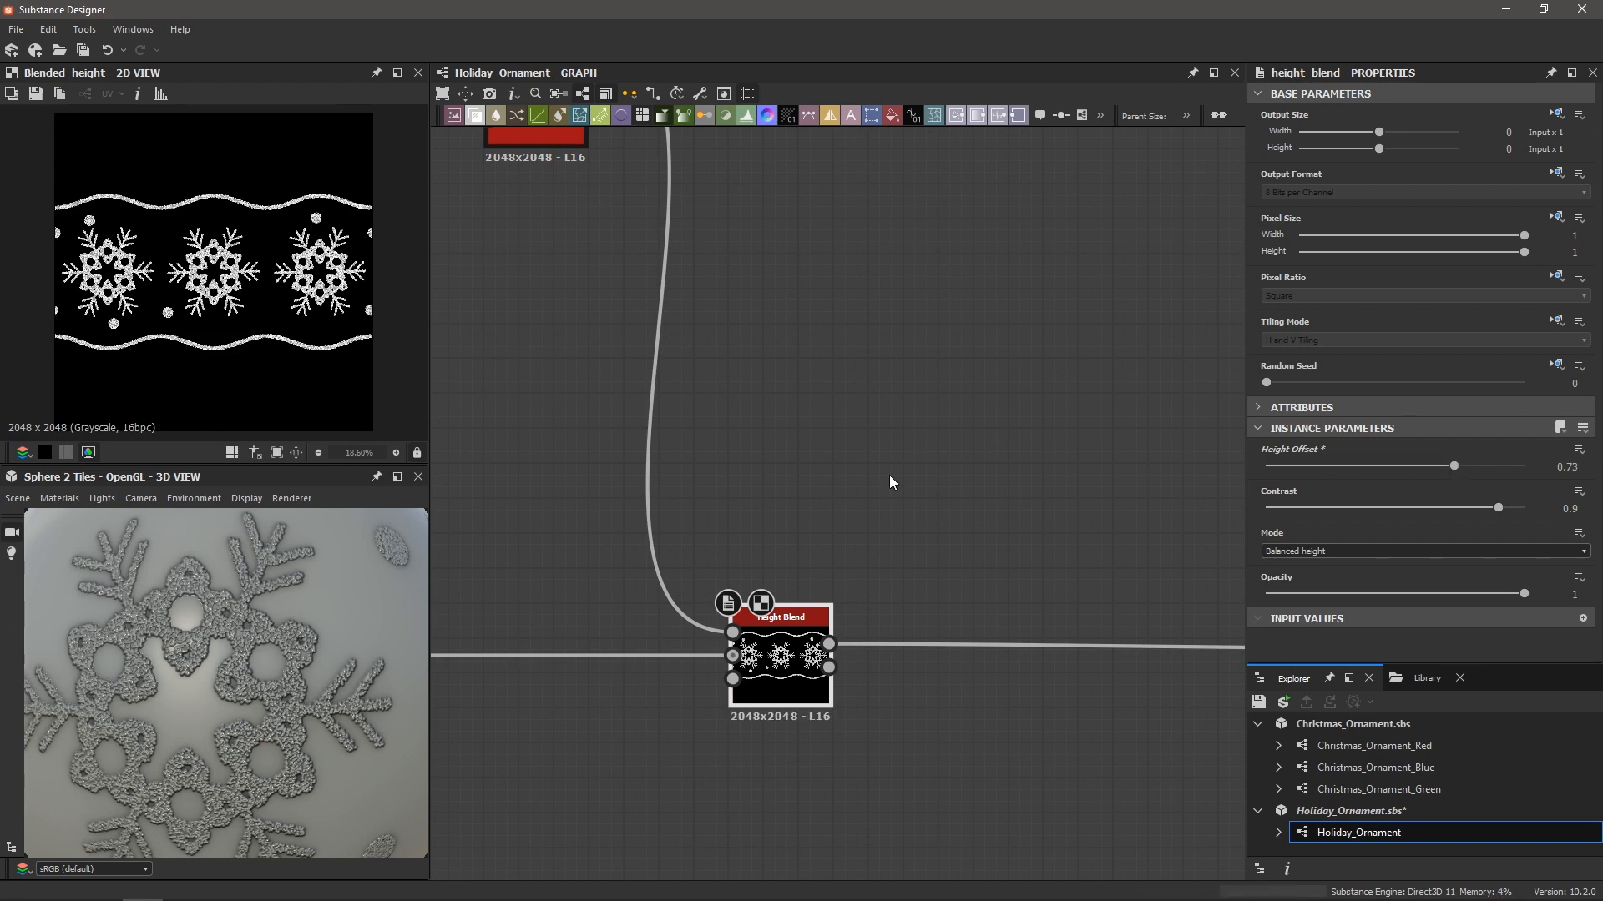
scroll(255, 205, up, 8)
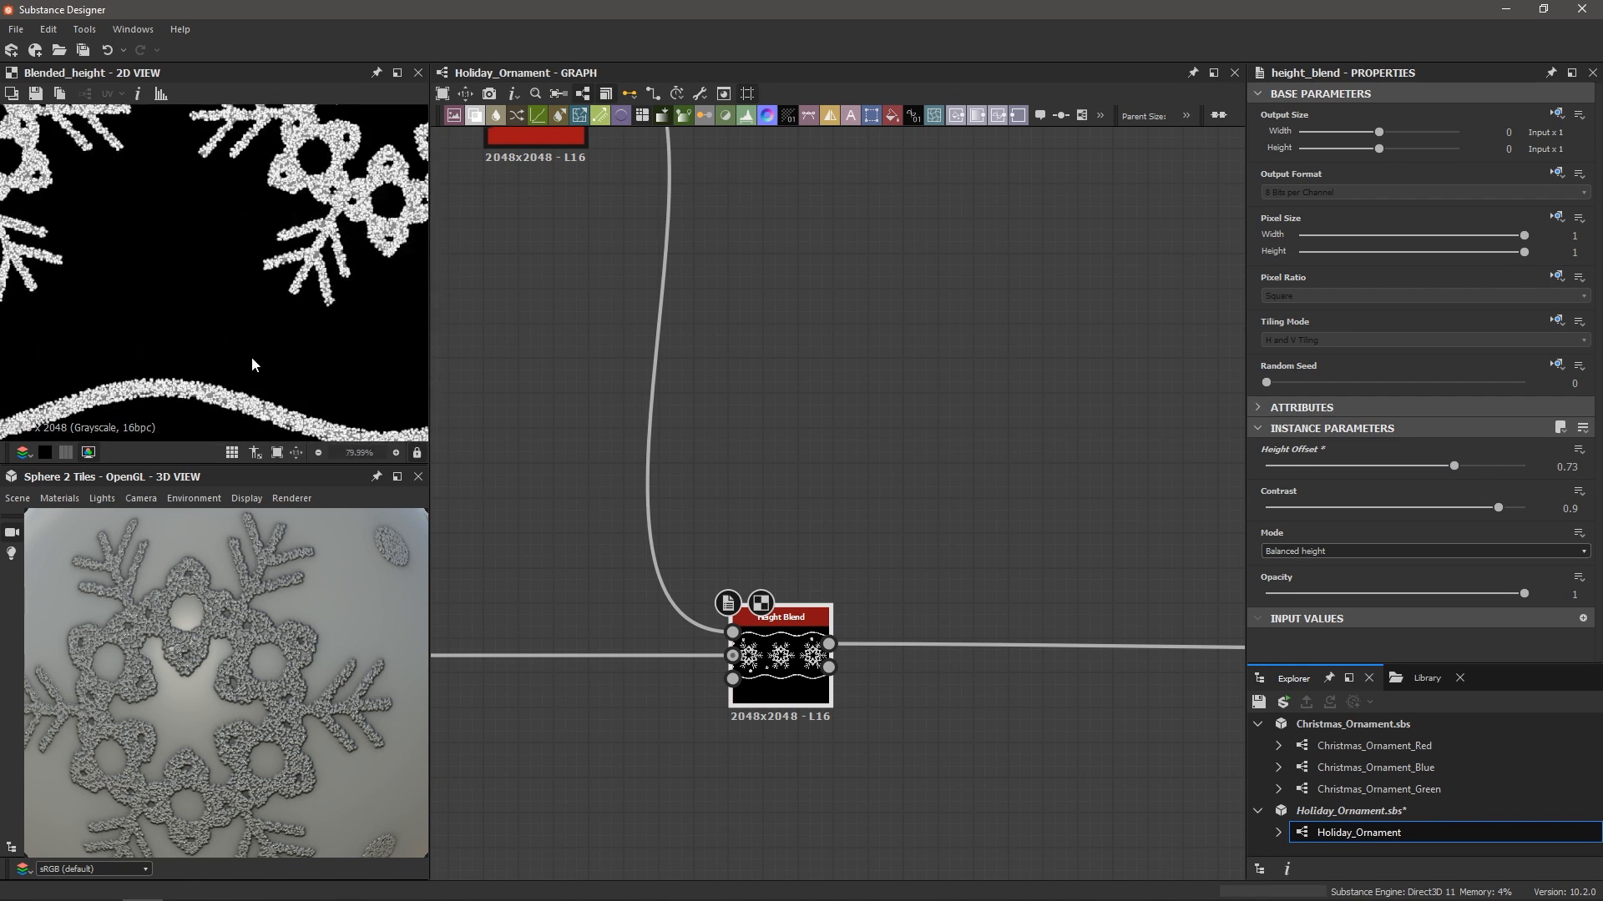
scroll(335, 206, up, 7)
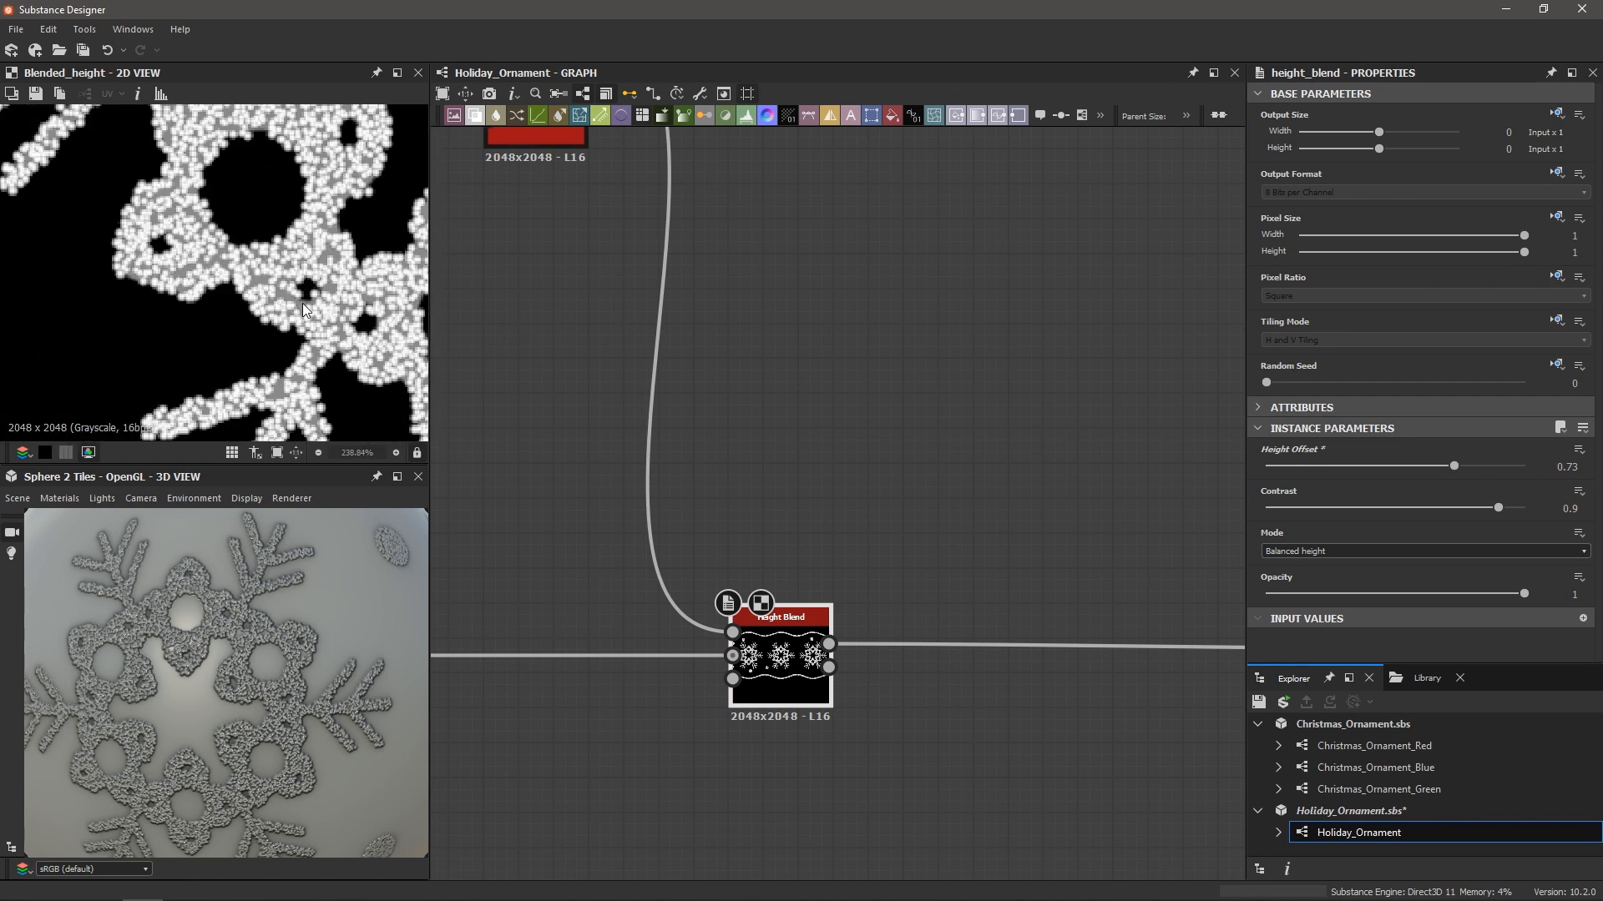
scroll(268, 285, down, 7)
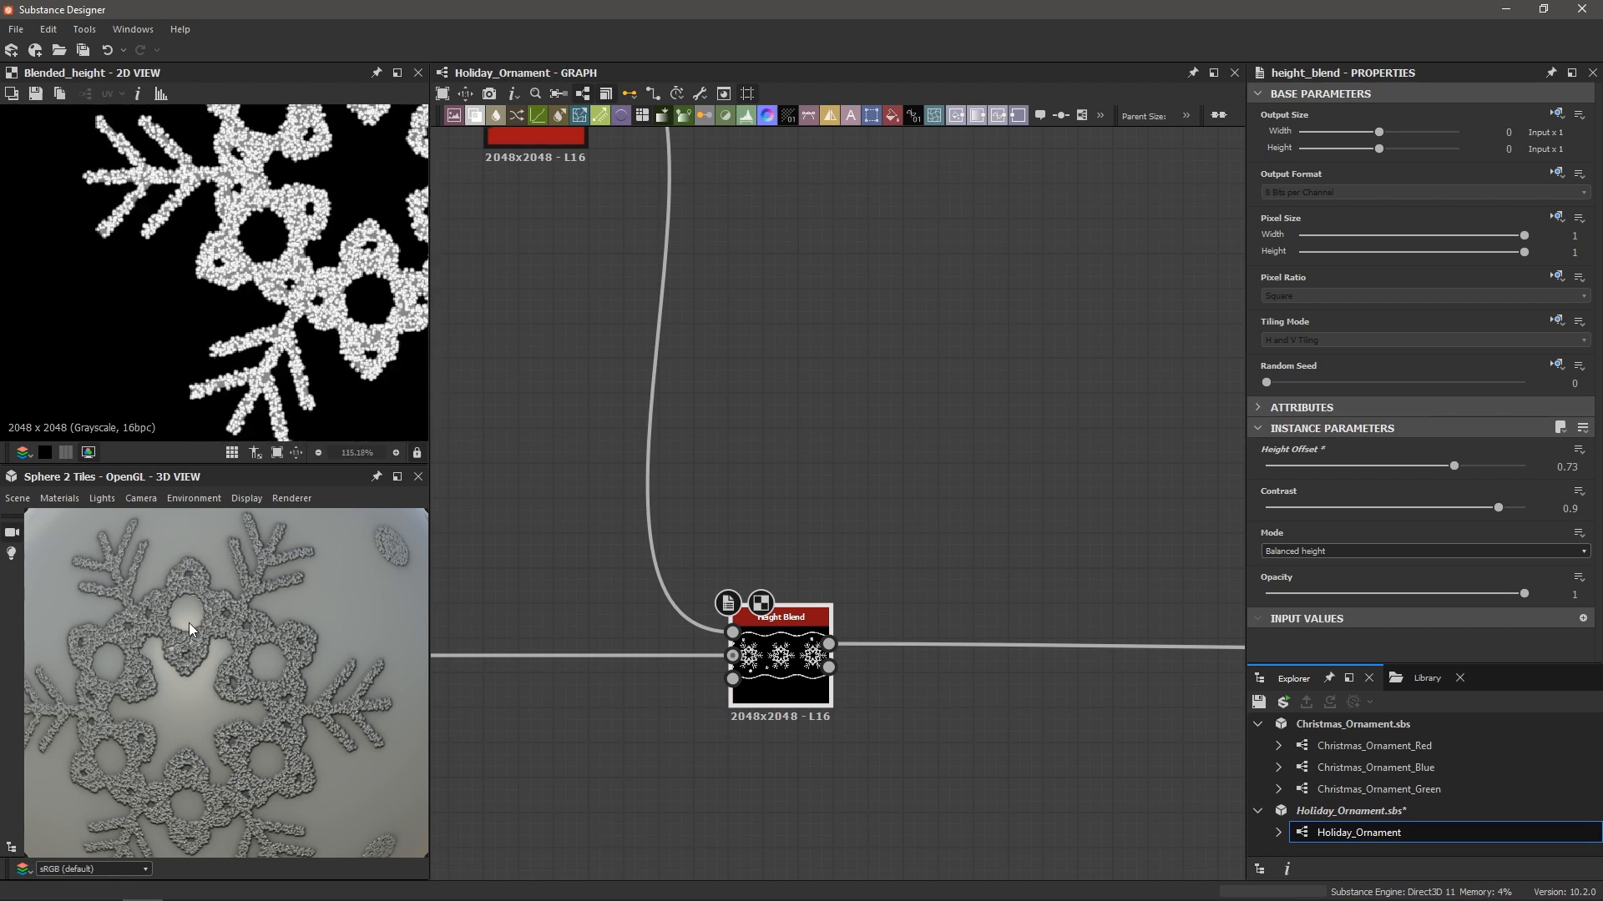
scroll(191, 621, up, 5)
scroll(252, 686, down, 5)
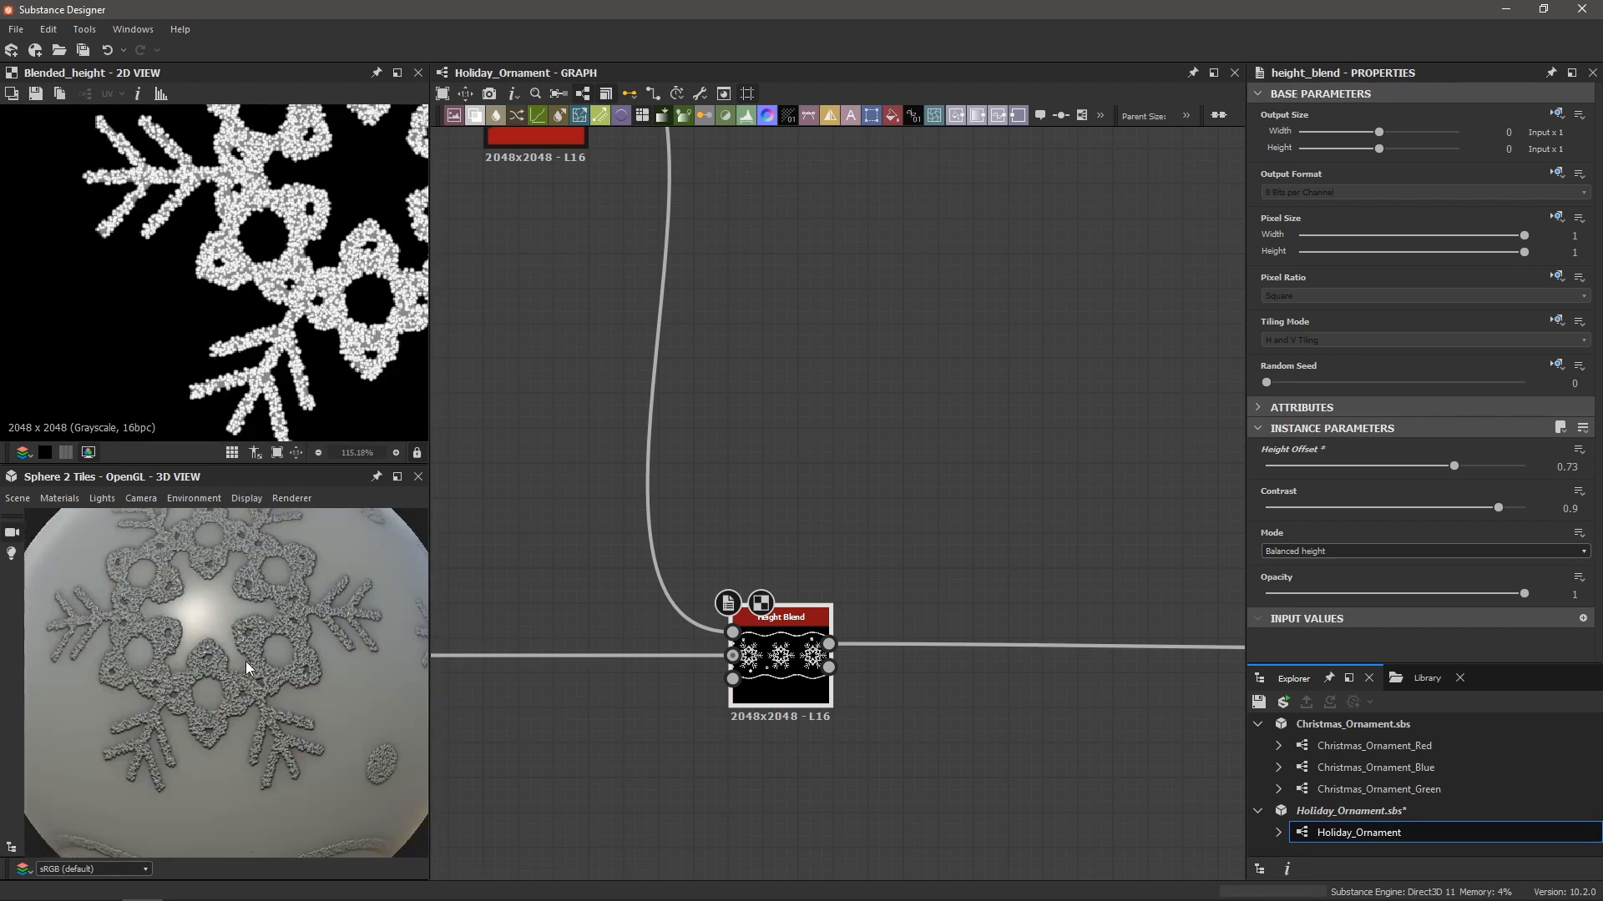
drag(223, 634, 219, 653)
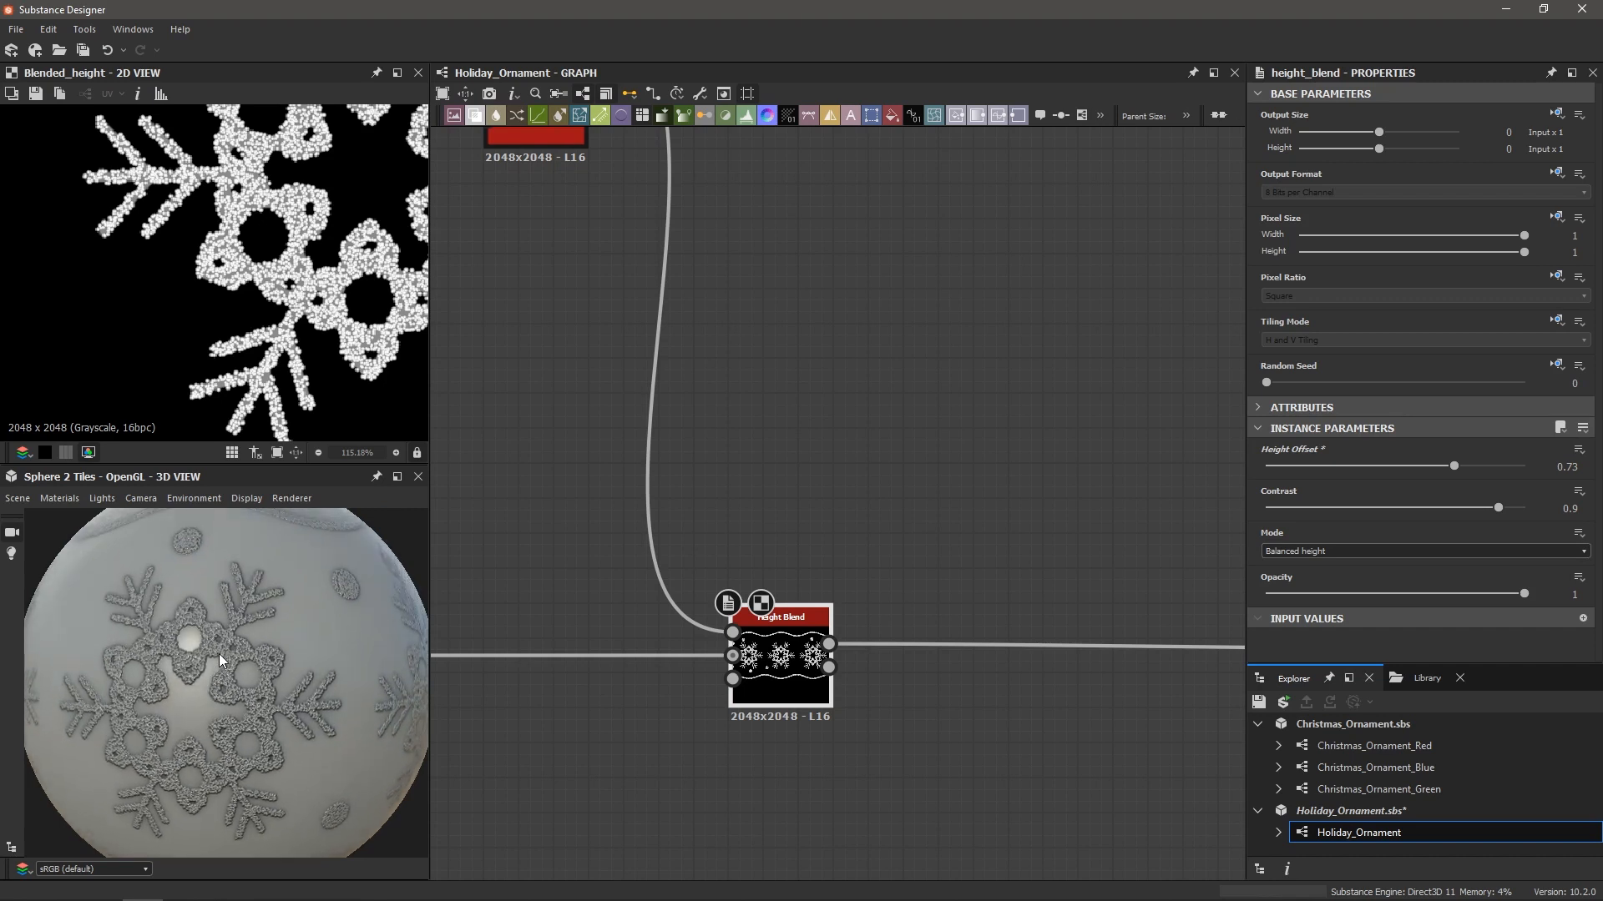
scroll(219, 653, down, 2)
scroll(708, 425, down, 2)
scroll(665, 287, down, 2)
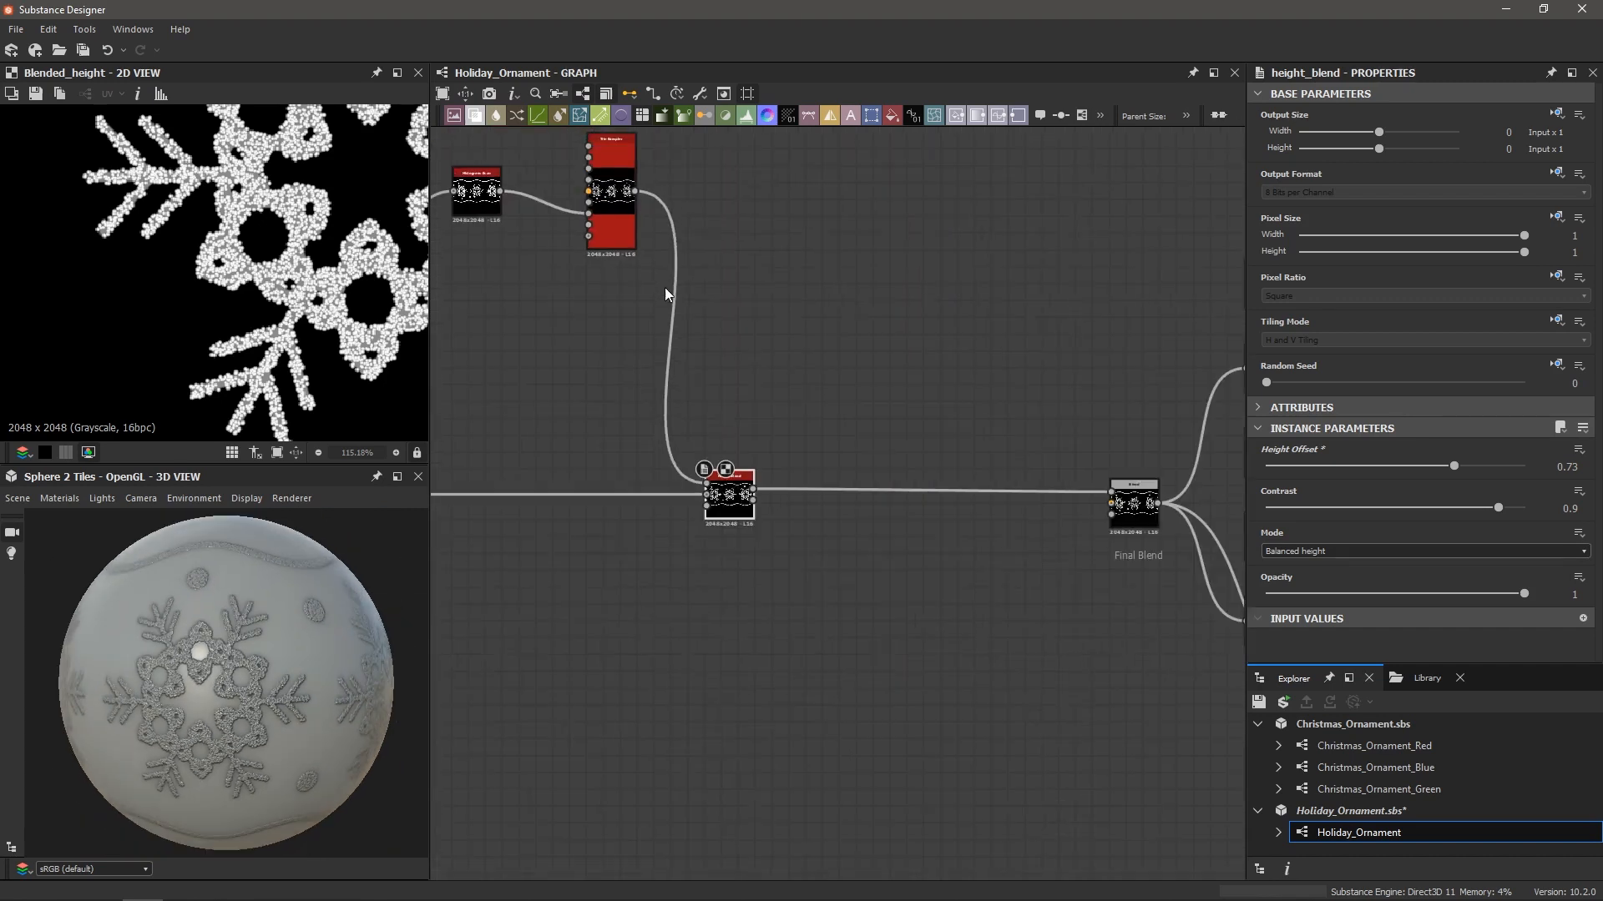
Pull a new link from the Tile Sampler output to add a node
middle_drag(664, 287, 769, 348)
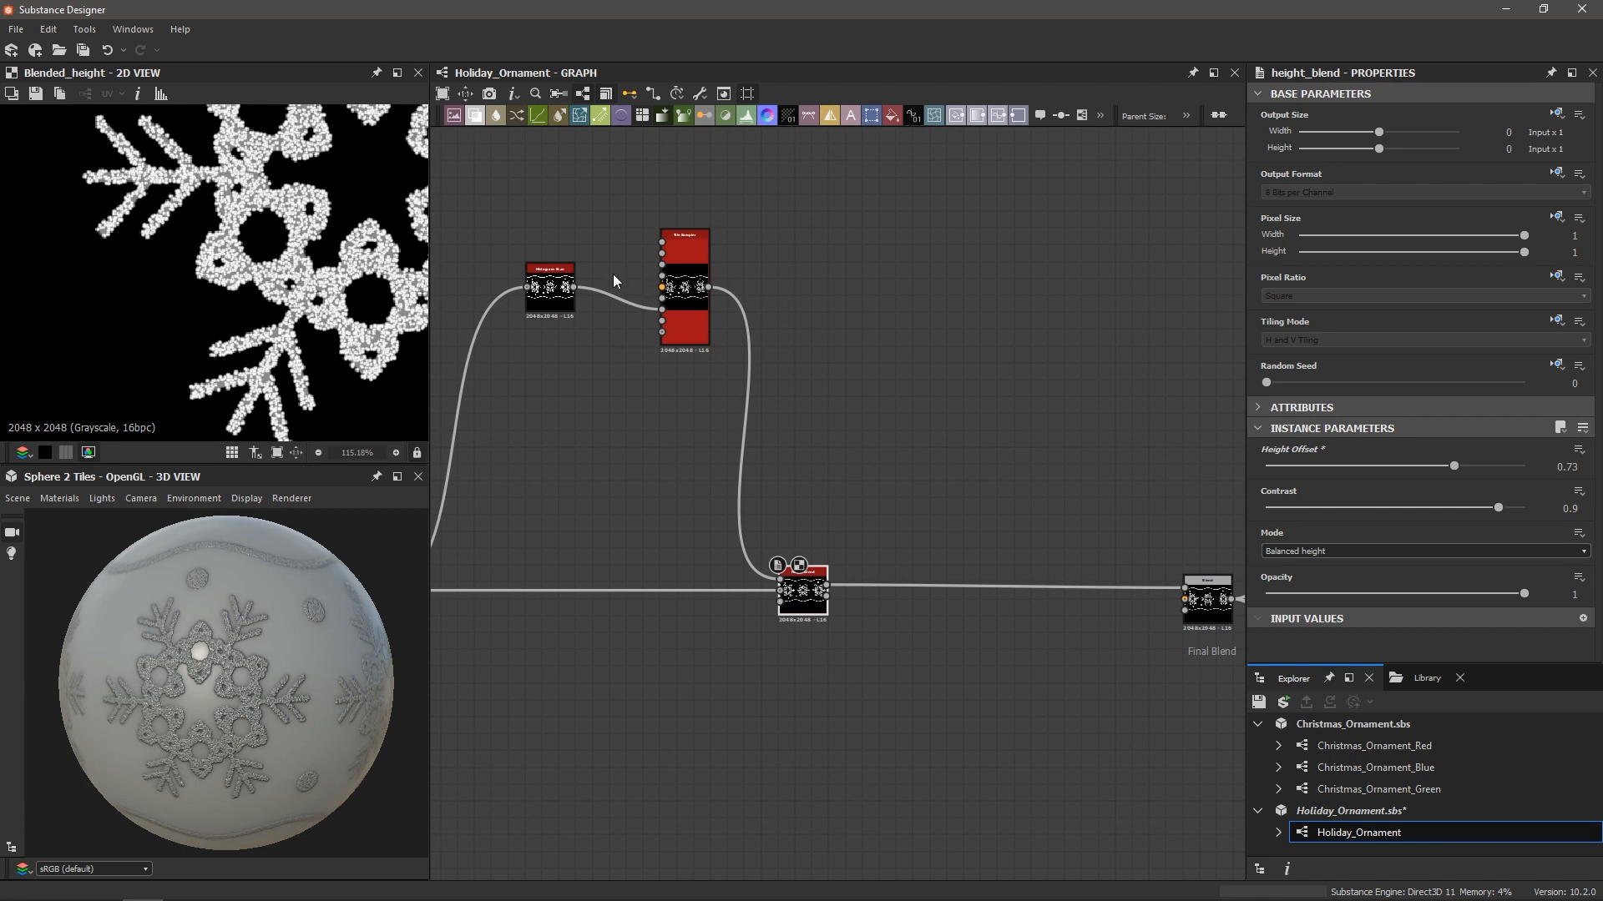
scroll(336, 273, up, 2)
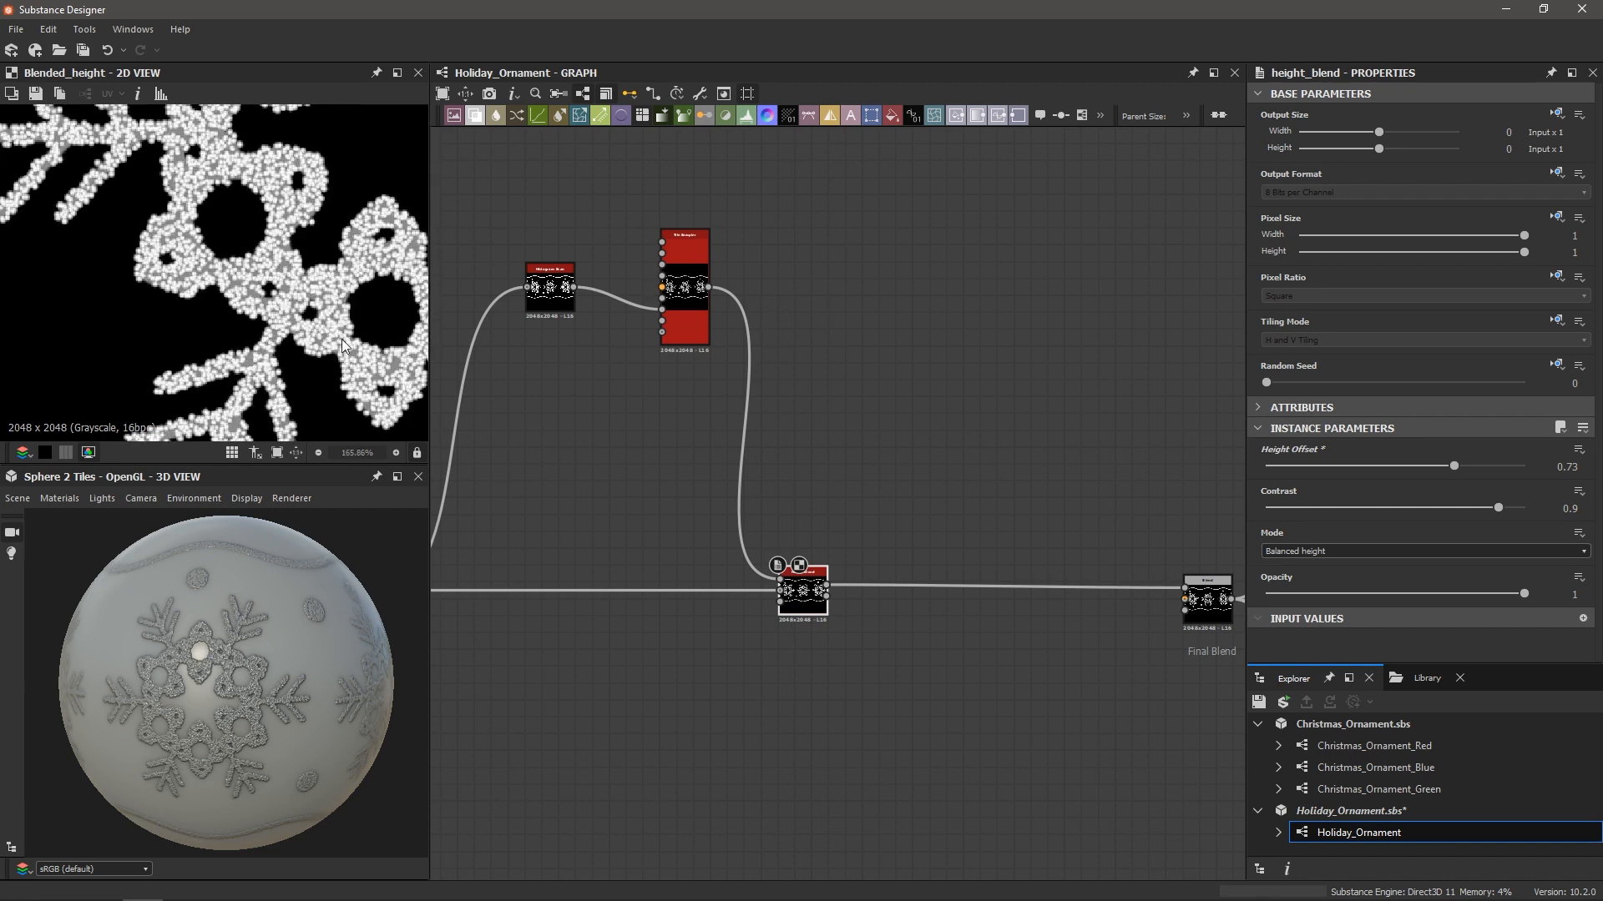
scroll(319, 327, down, 2)
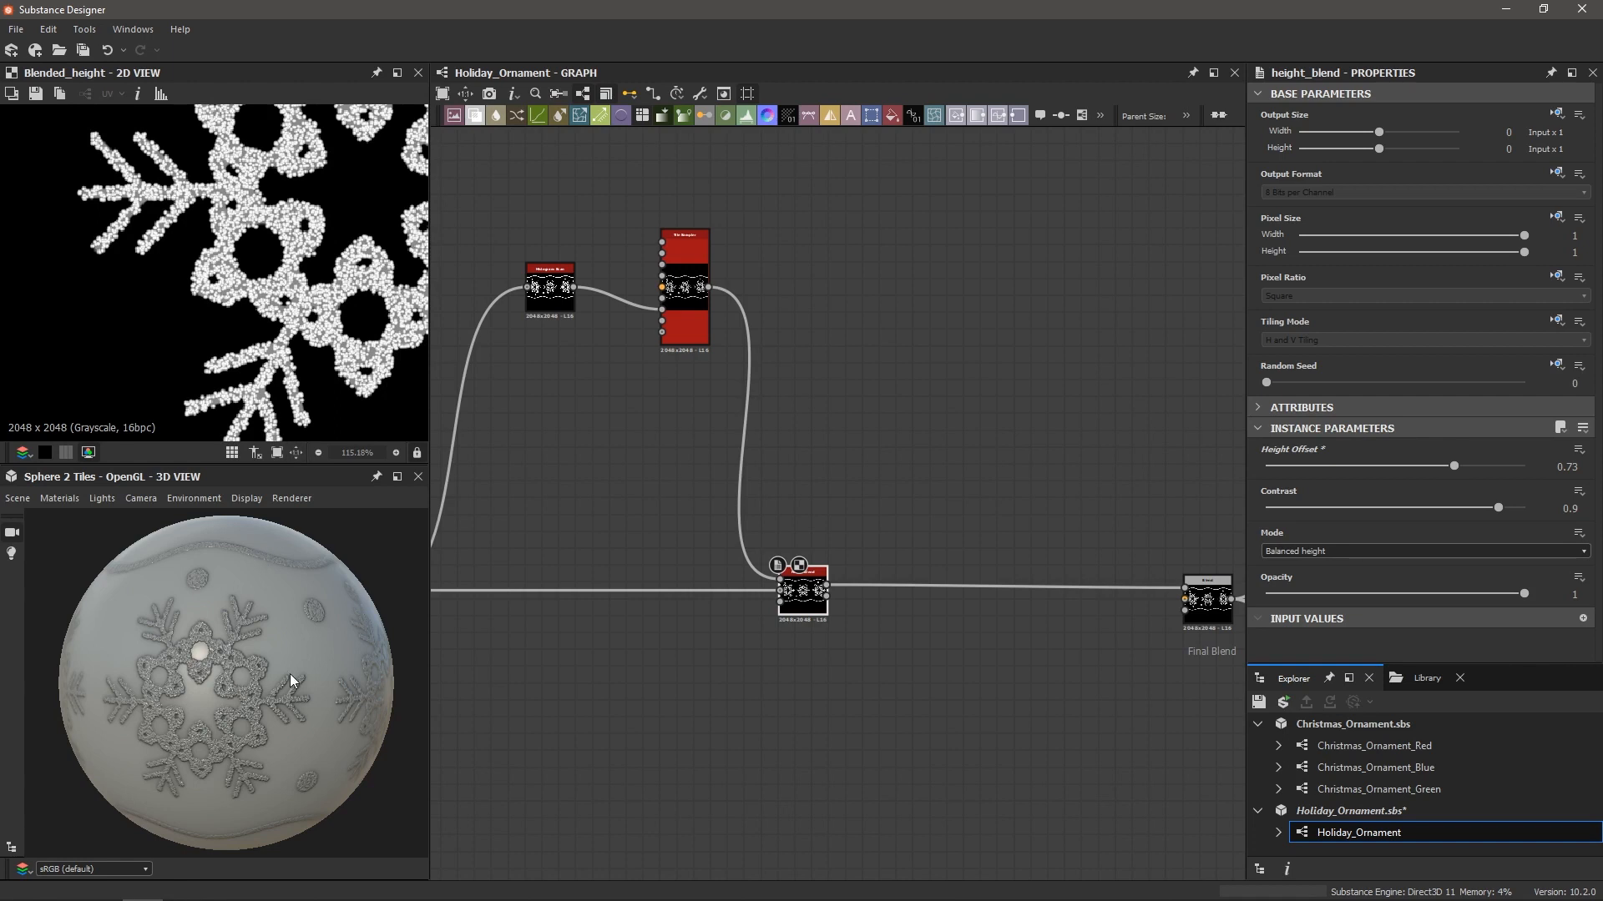
drag(709, 287, 856, 287)
scroll(888, 274, up, 1)
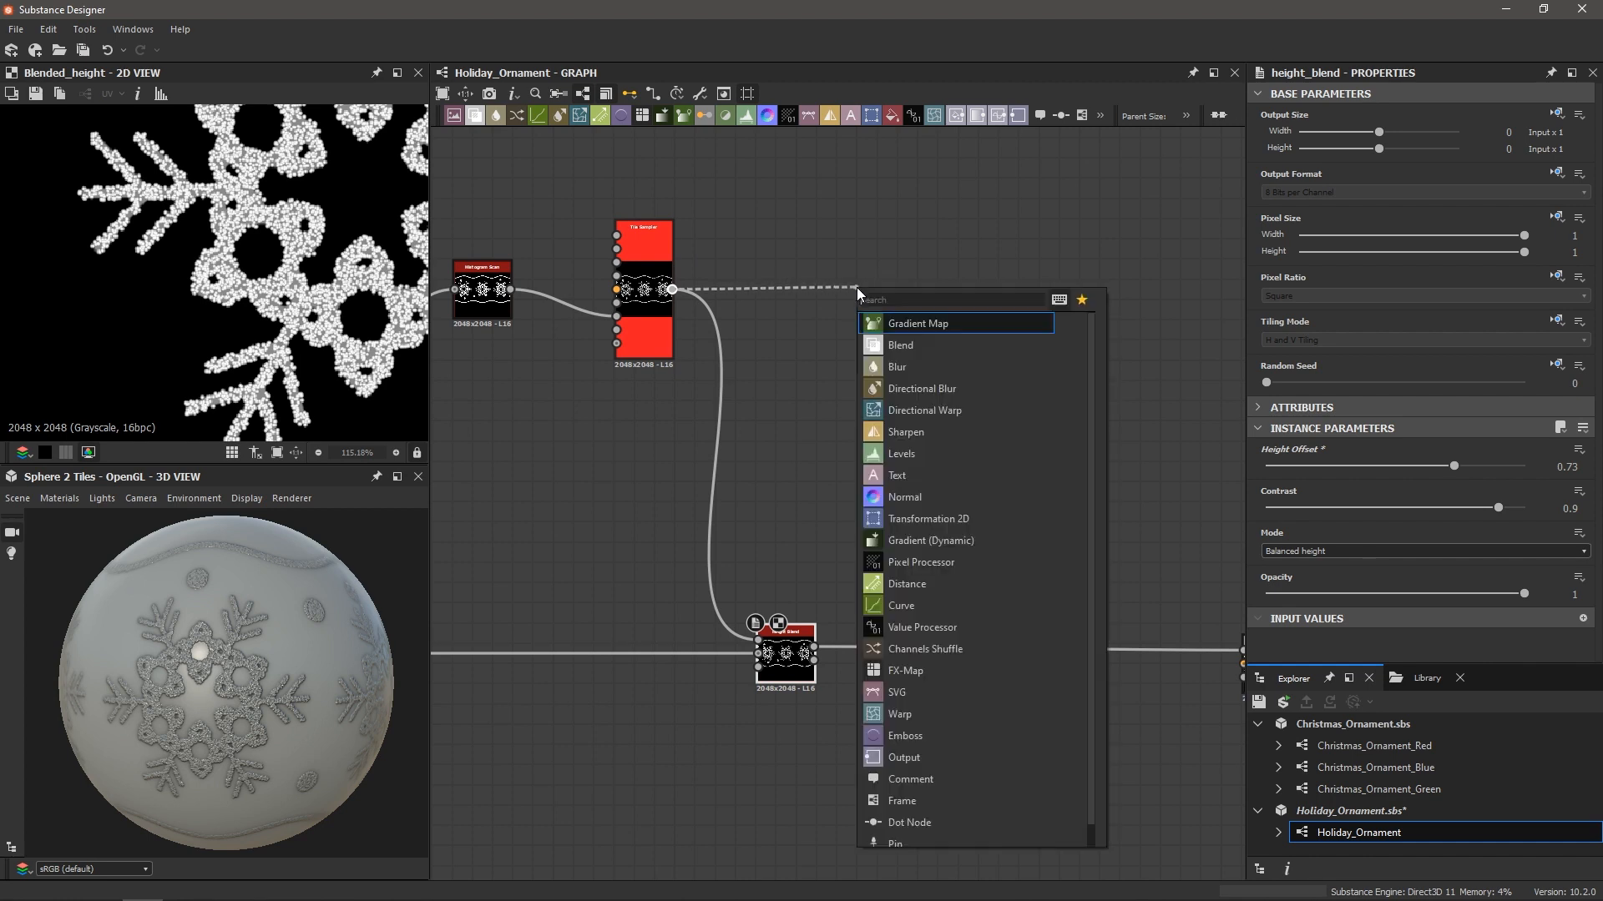
Create a Histogram Scan on the Tile Sampler output with Contrast 1 and Position 0.85
text(his)
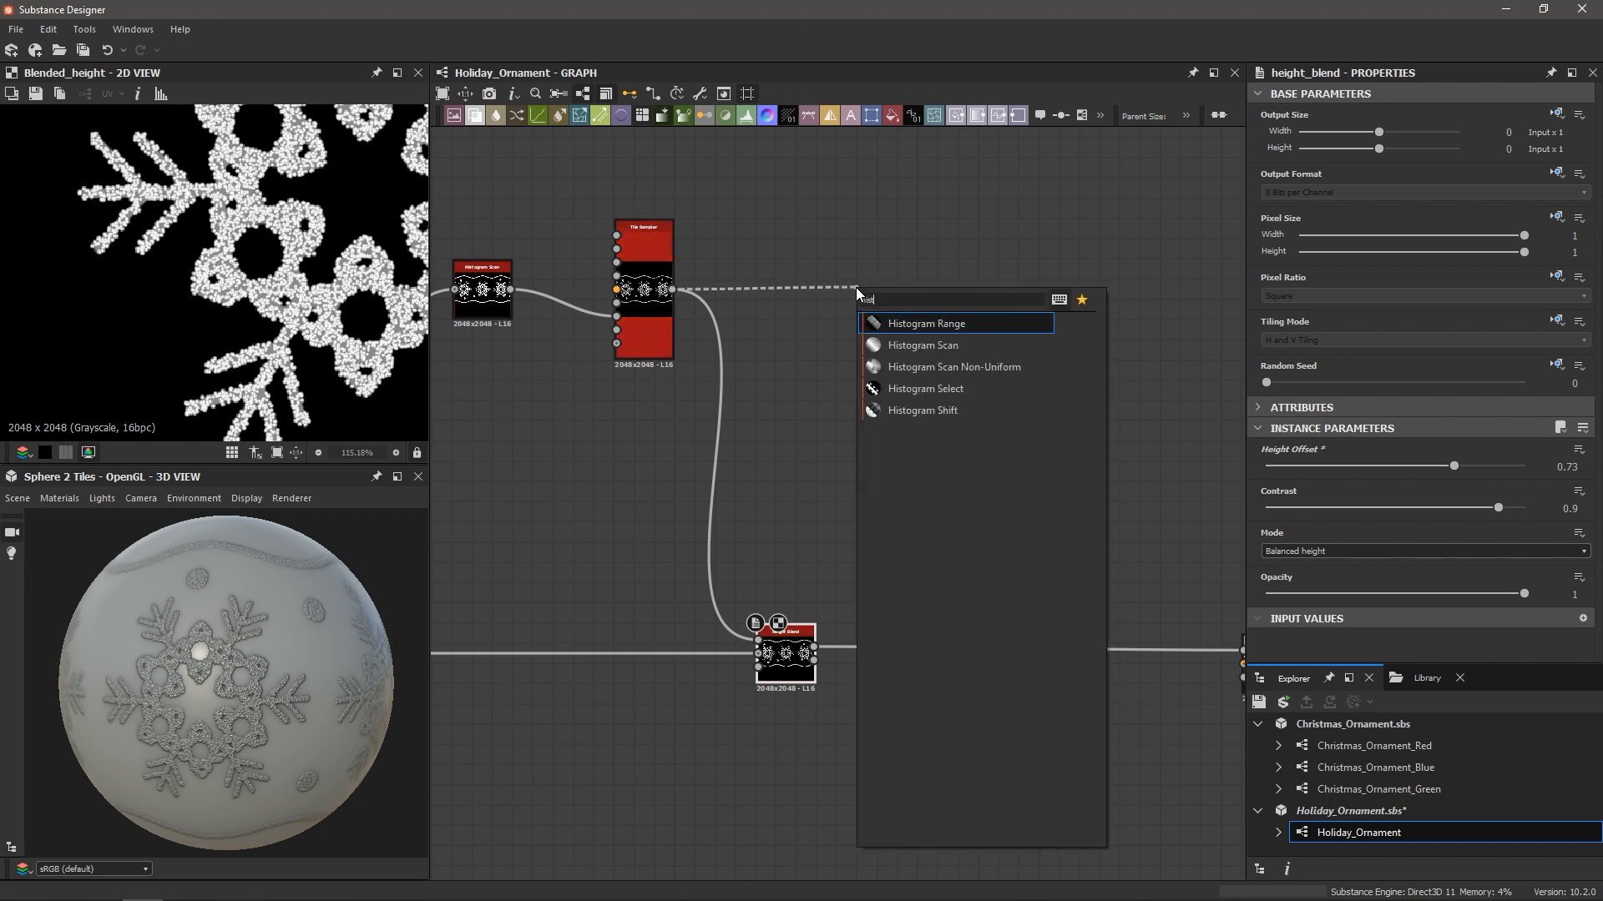
key(Down)
key(Return)
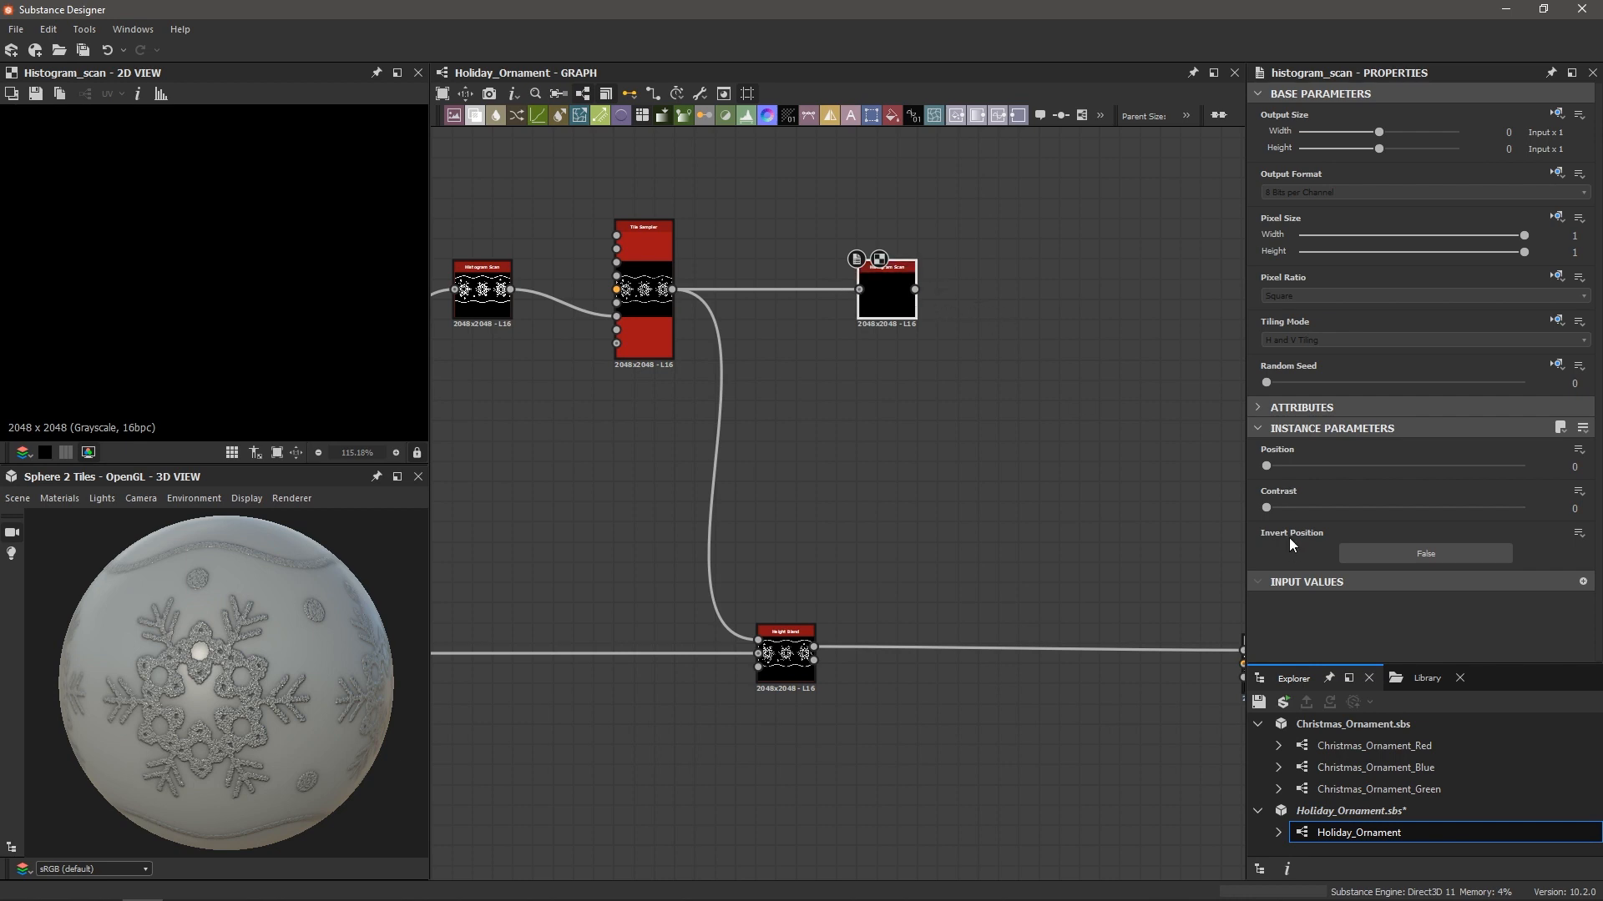
drag(1266, 507, 1534, 508)
drag(1267, 466, 1441, 466)
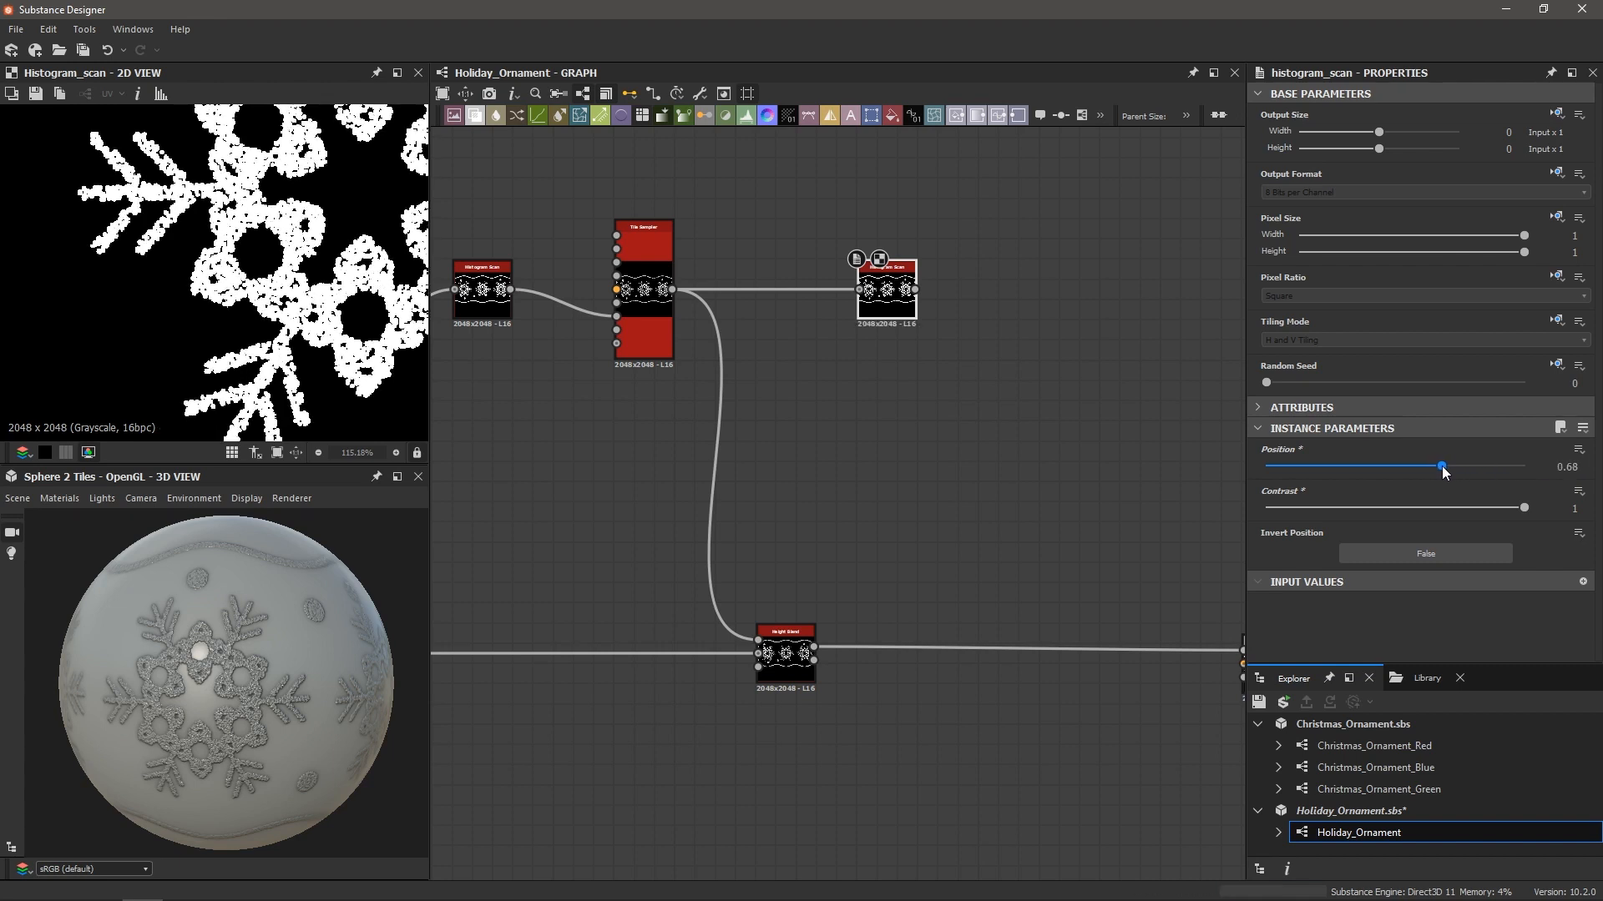
scroll(302, 307, up, 4)
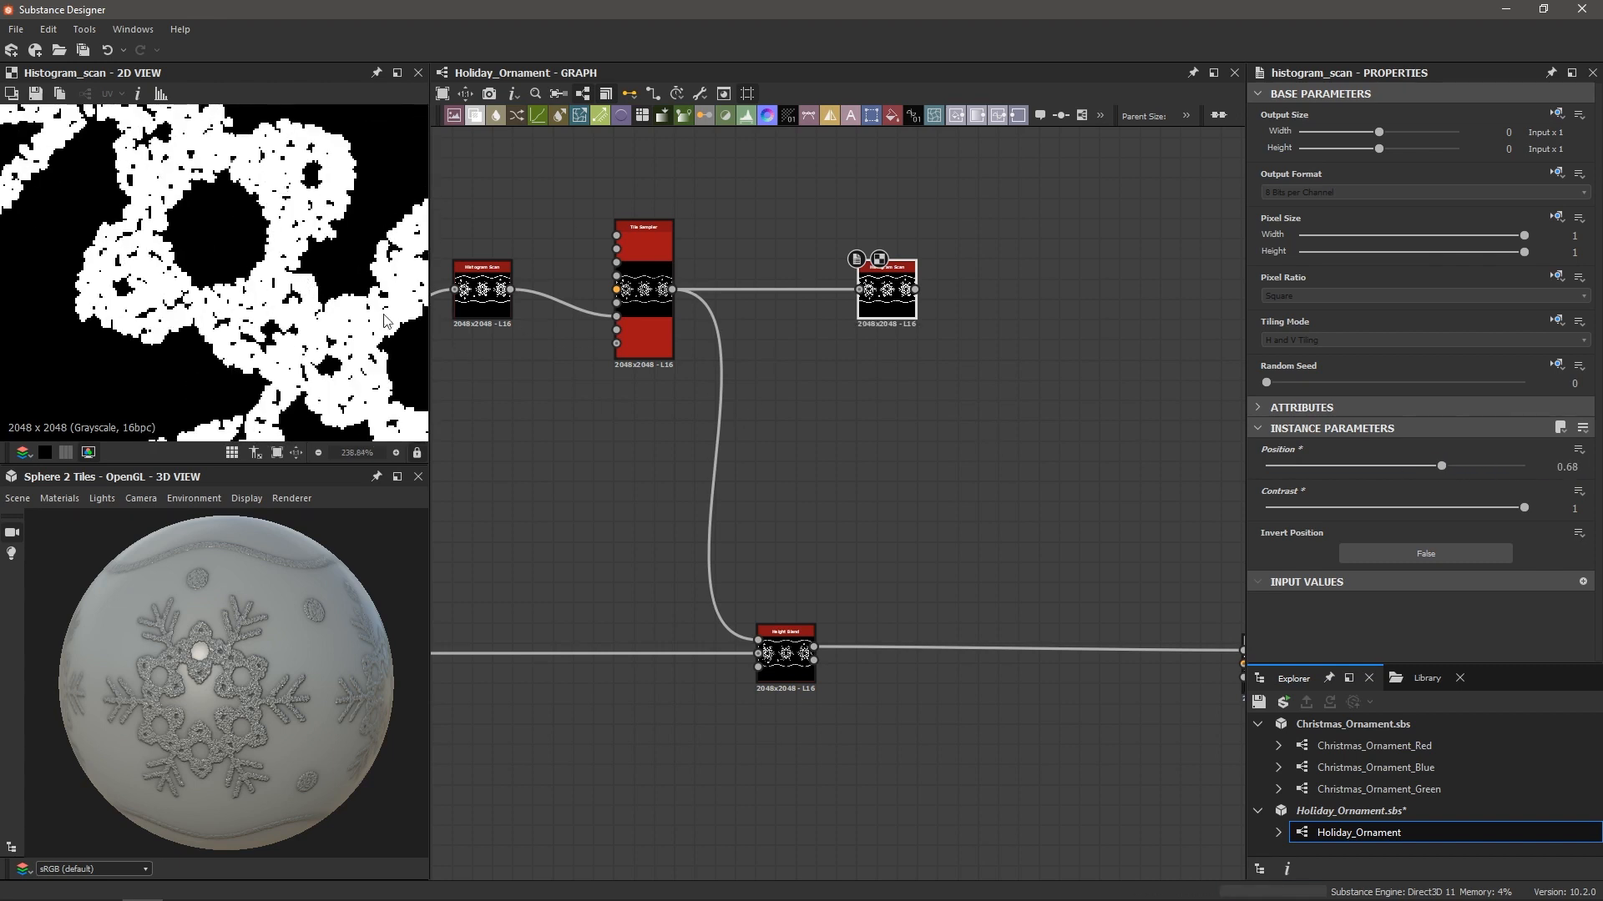
scroll(280, 289, up, 2)
scroll(280, 289, down, 7)
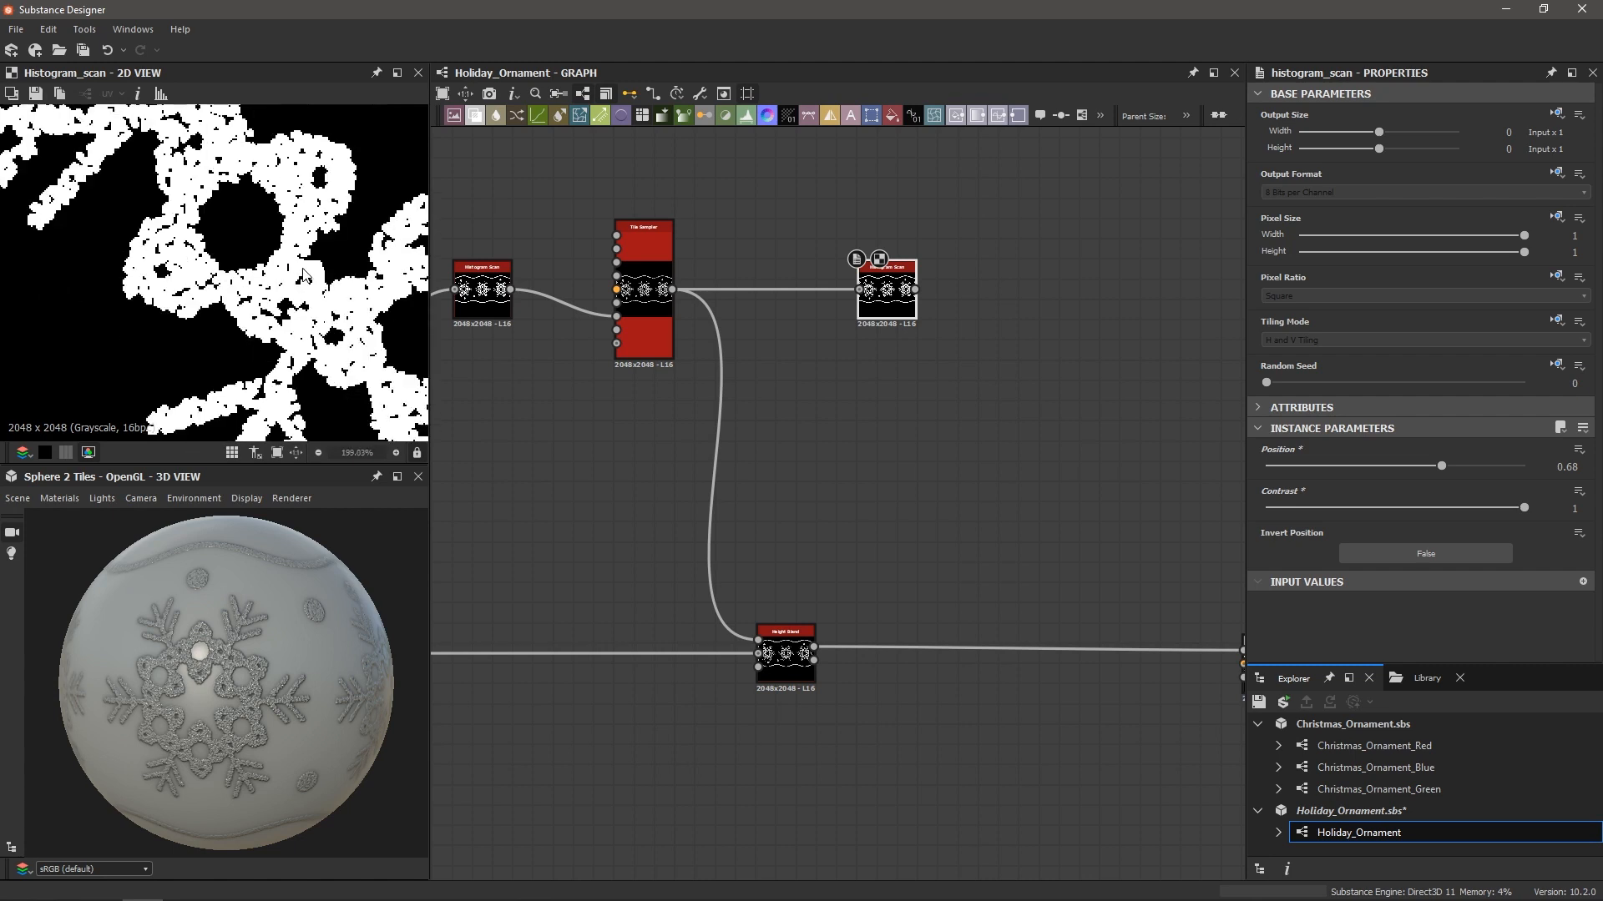
scroll(291, 272, up, 5)
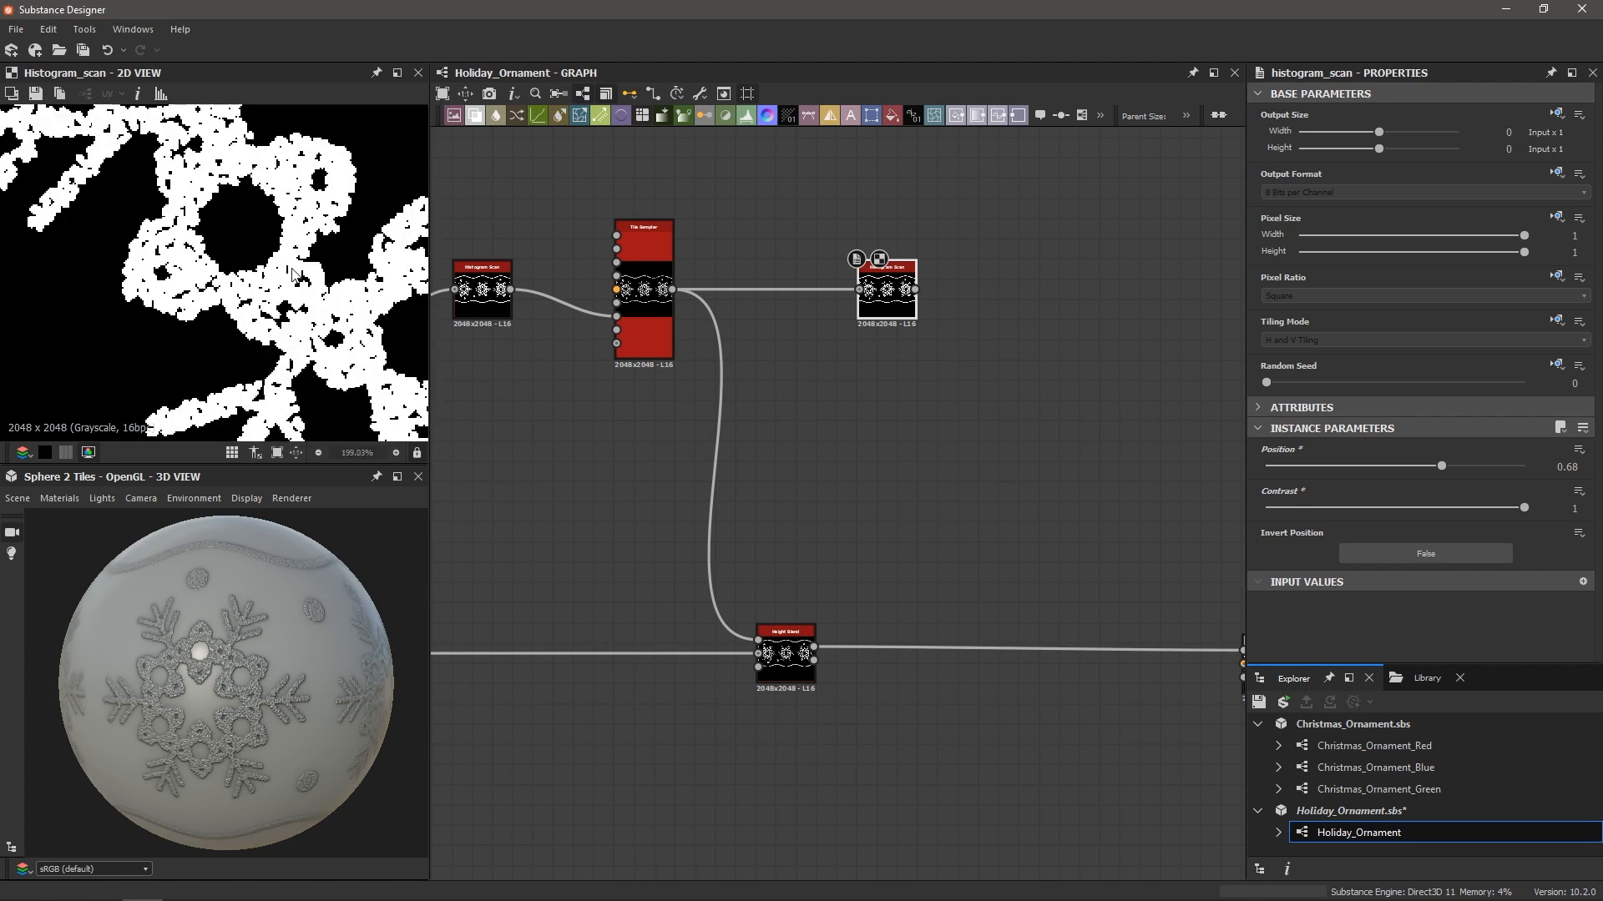
scroll(291, 272, down, 1)
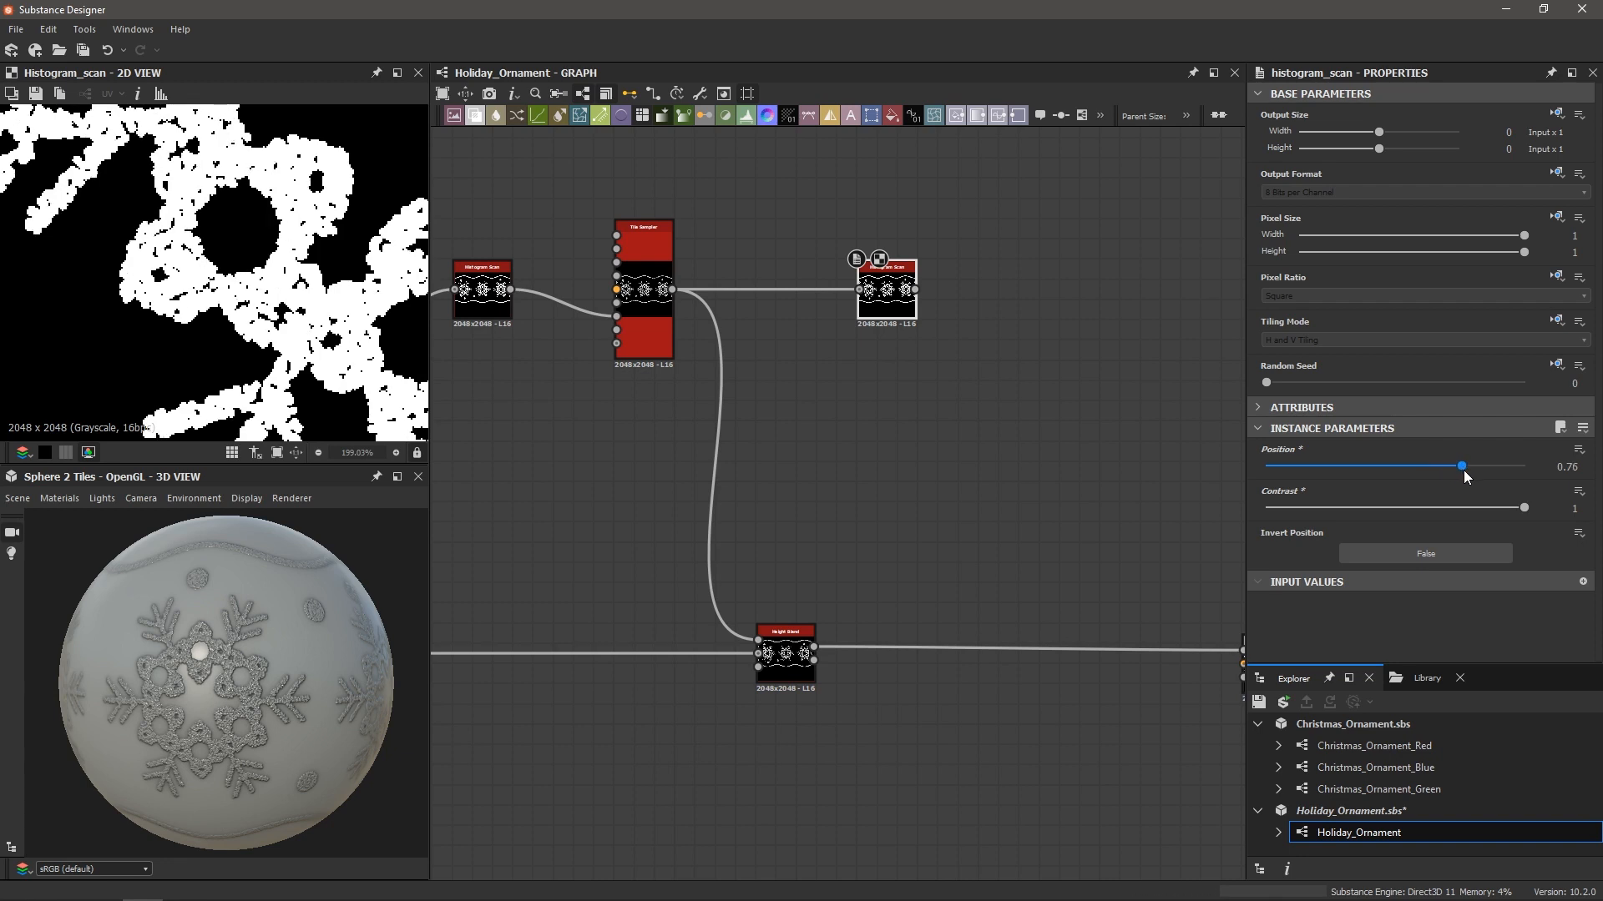
drag(1469, 476, 1483, 472)
scroll(294, 328, down, 10)
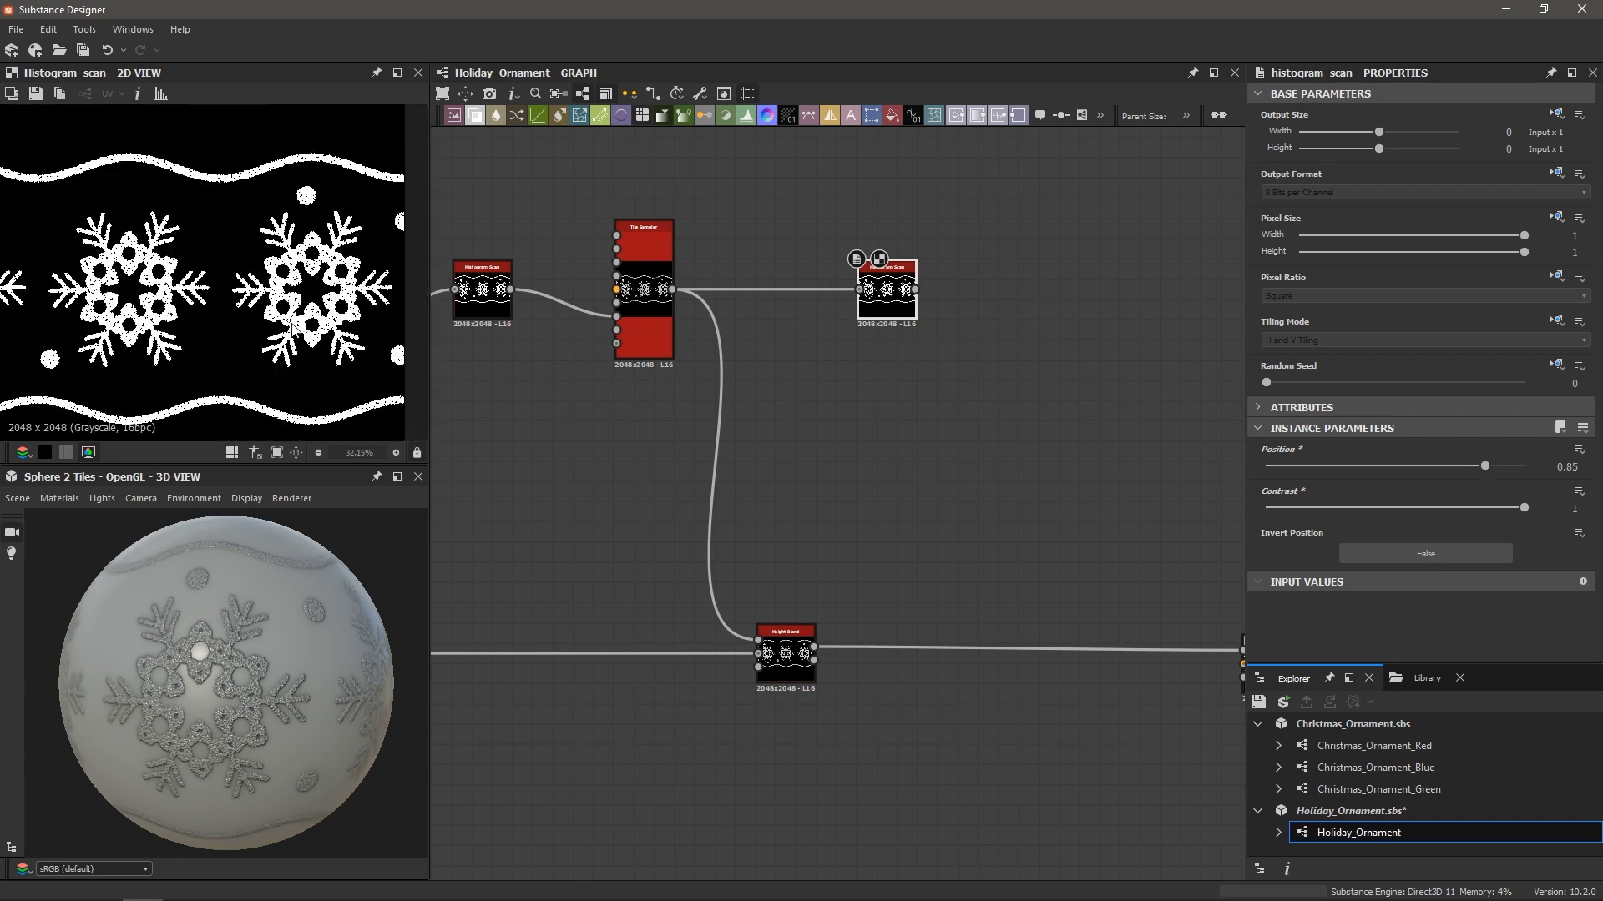
scroll(769, 404, down, 2)
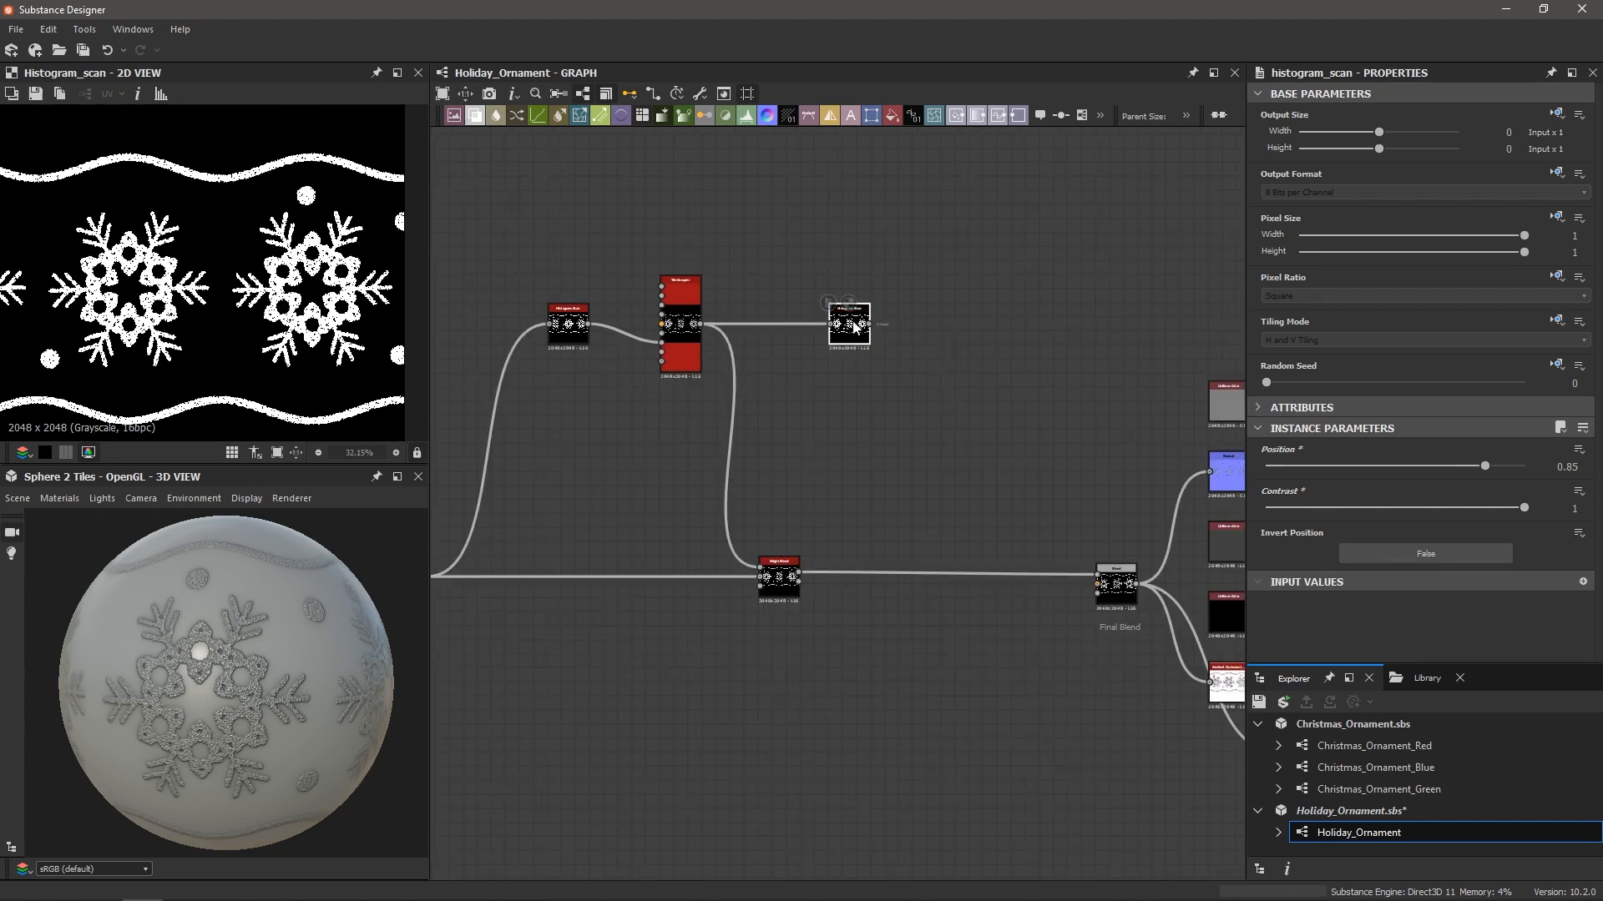
drag(523, 242, 558, 266)
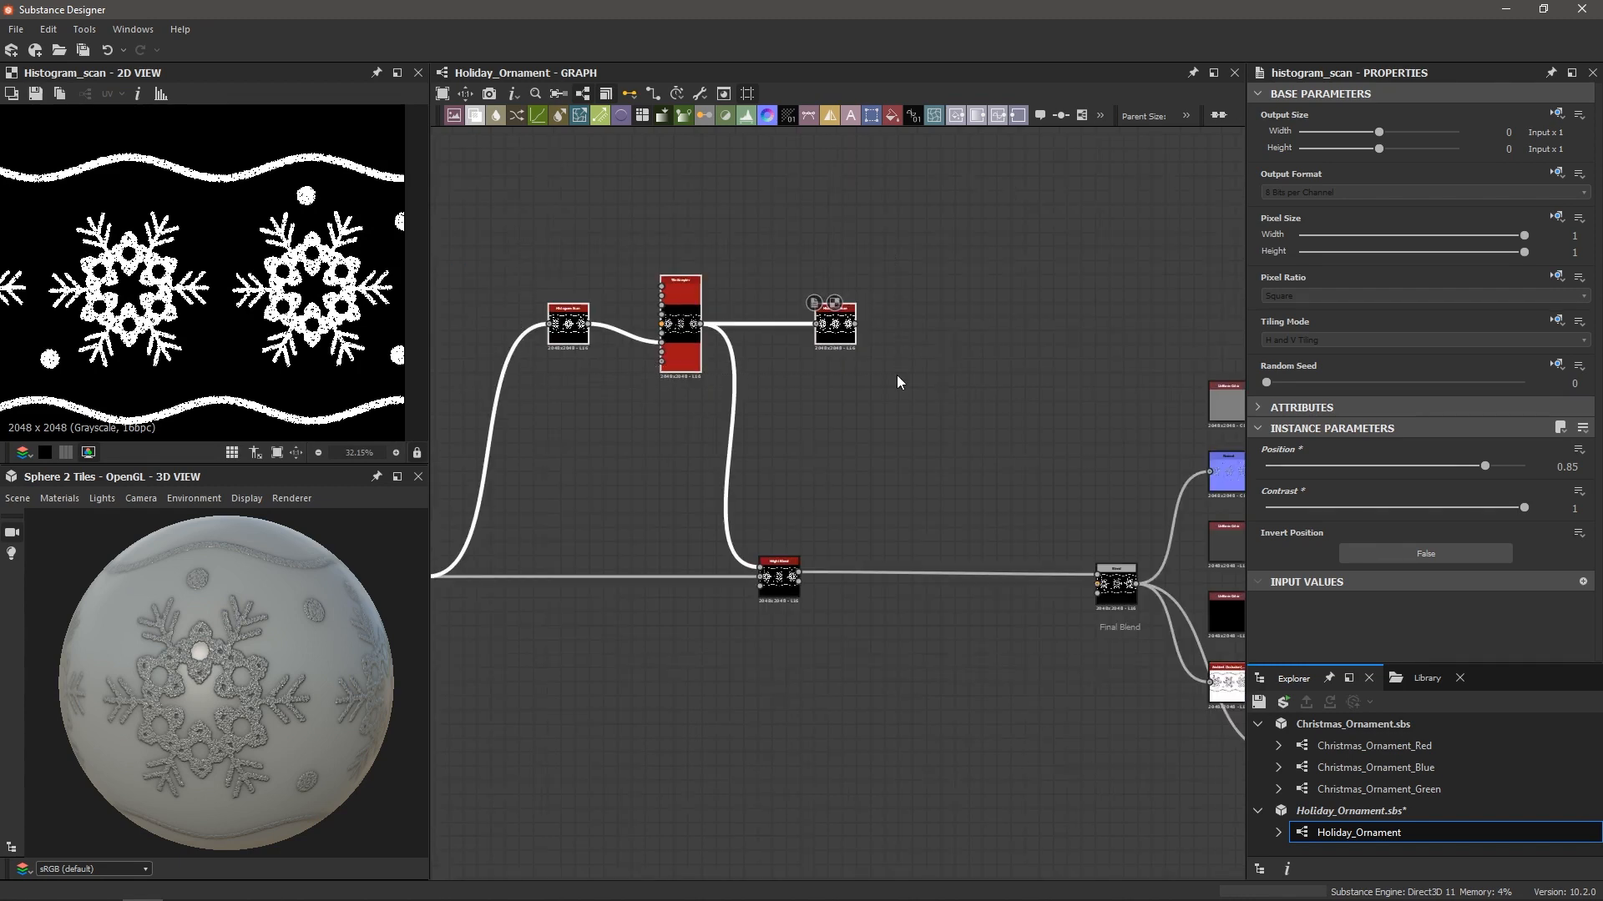
Wrap the three selected top nodes in a frame titled 'Glitter'
key(space)
text(fra)
key(Return)
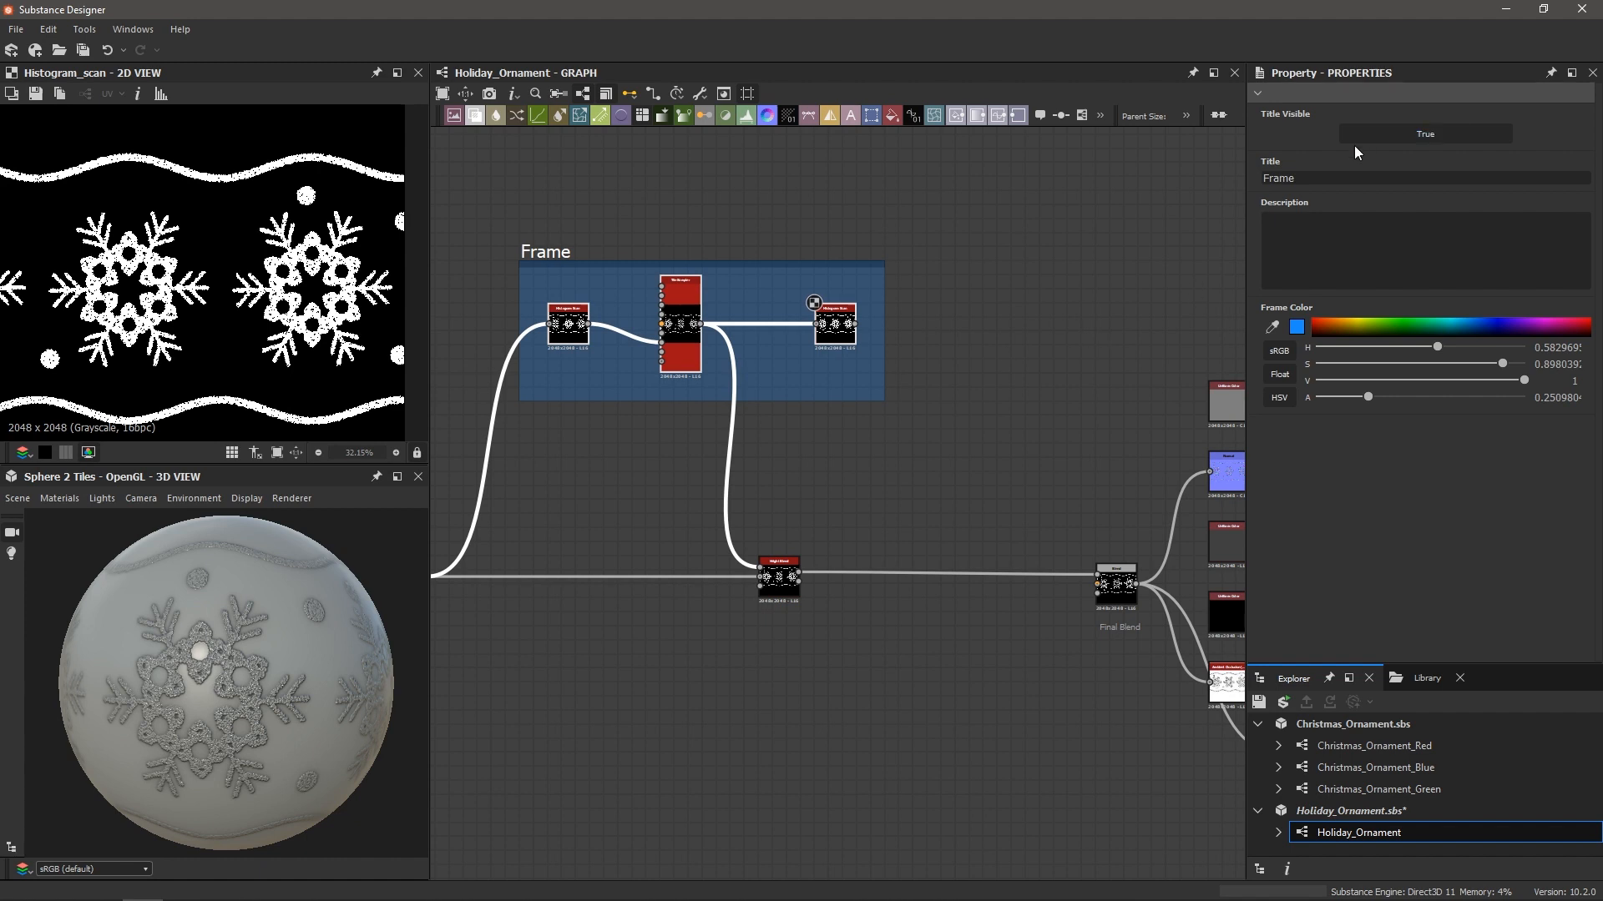
double_click(1333, 176)
text(Glitter)
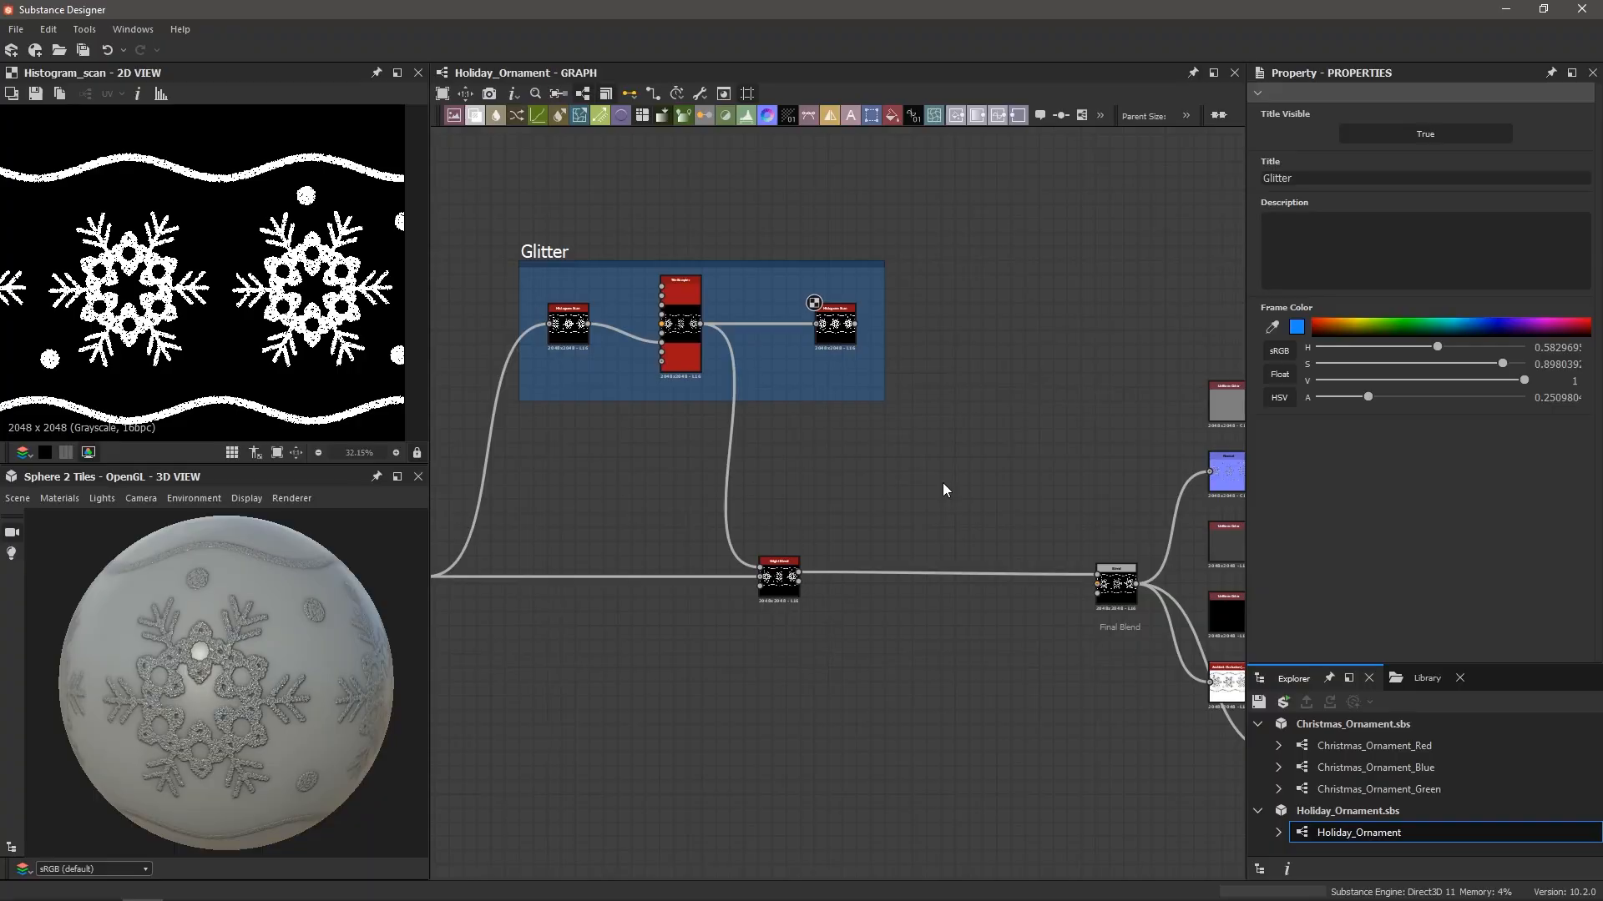
Move the Base Color/Normal outputs and the Uniform Color/Roughness pair upward, then deselect
scroll(943, 489, down, 3)
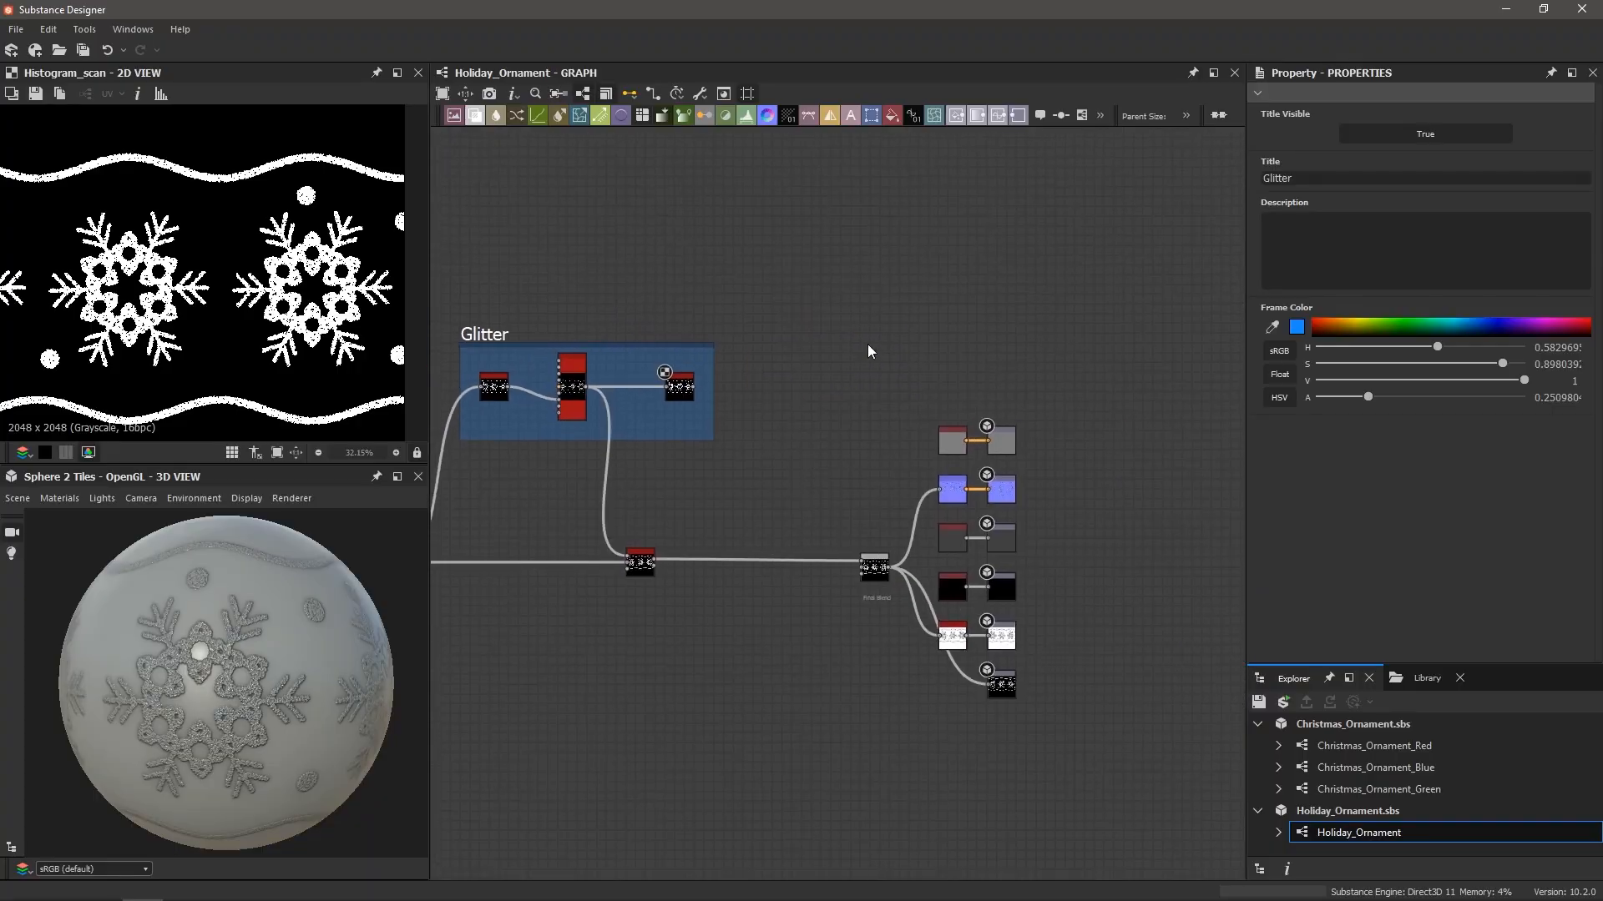
scroll(872, 384, up, 3)
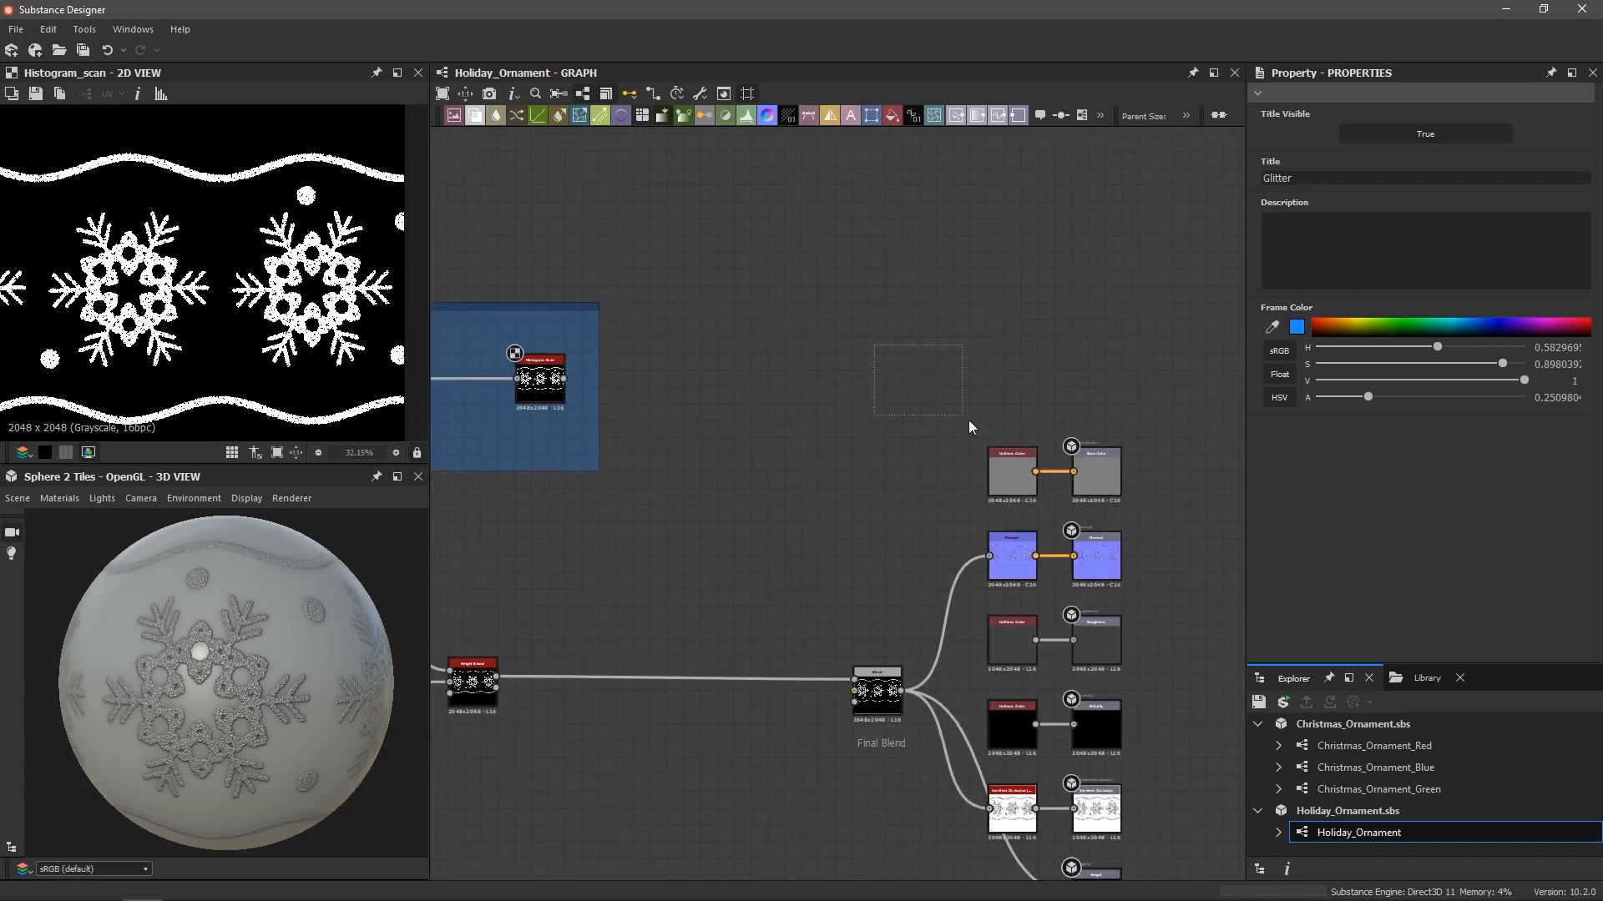
scroll(1148, 566, up, 3)
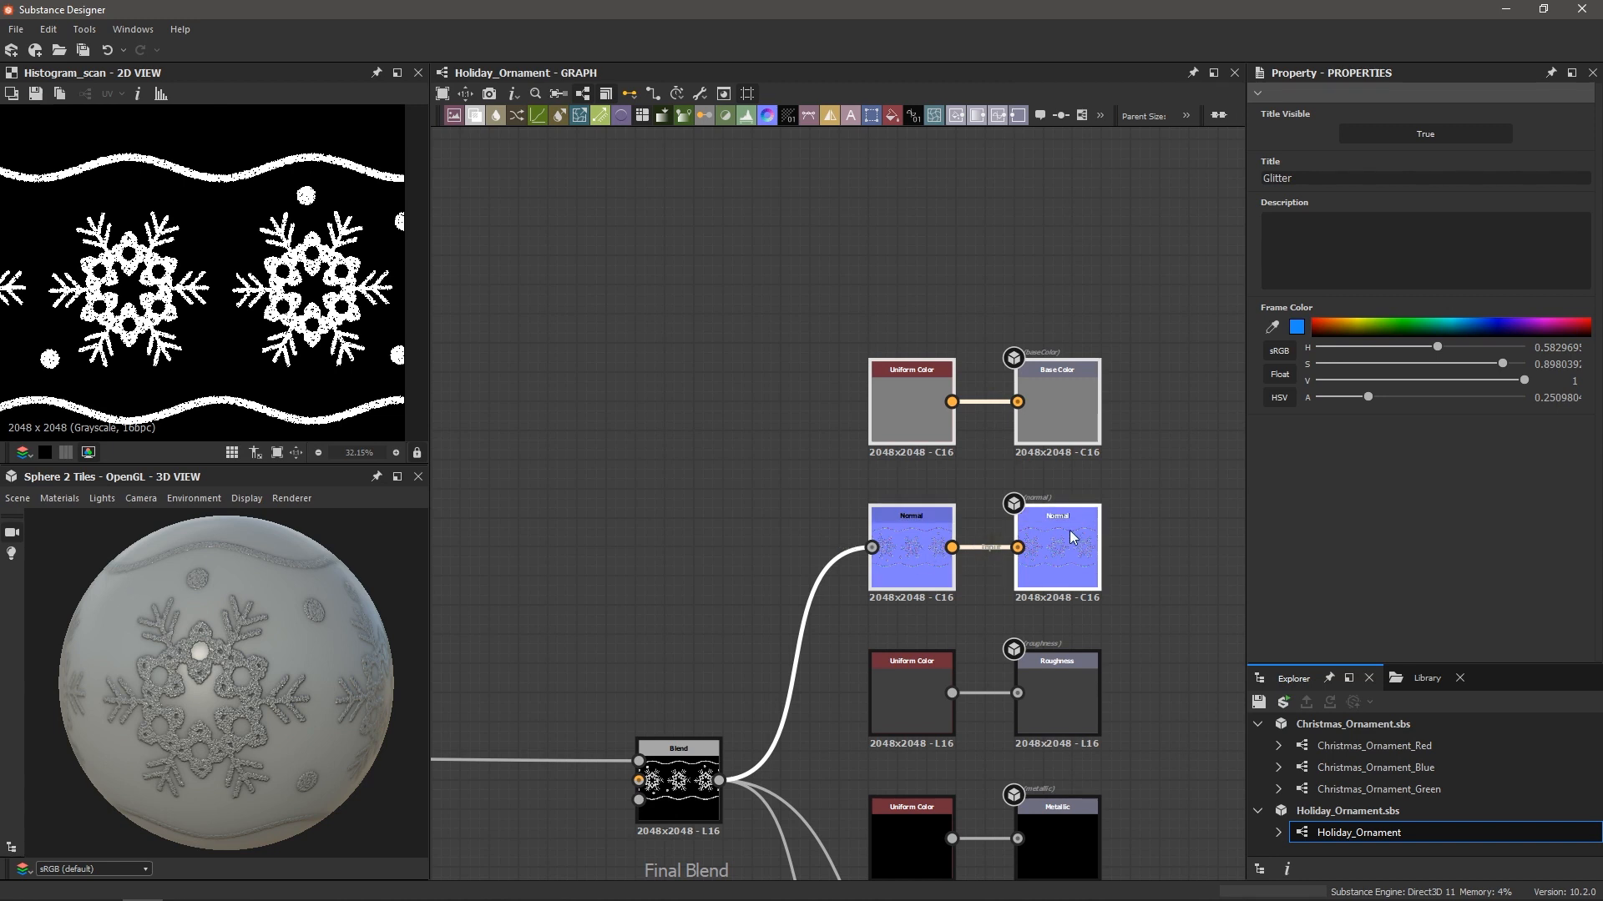
scroll(1064, 538, down, 5)
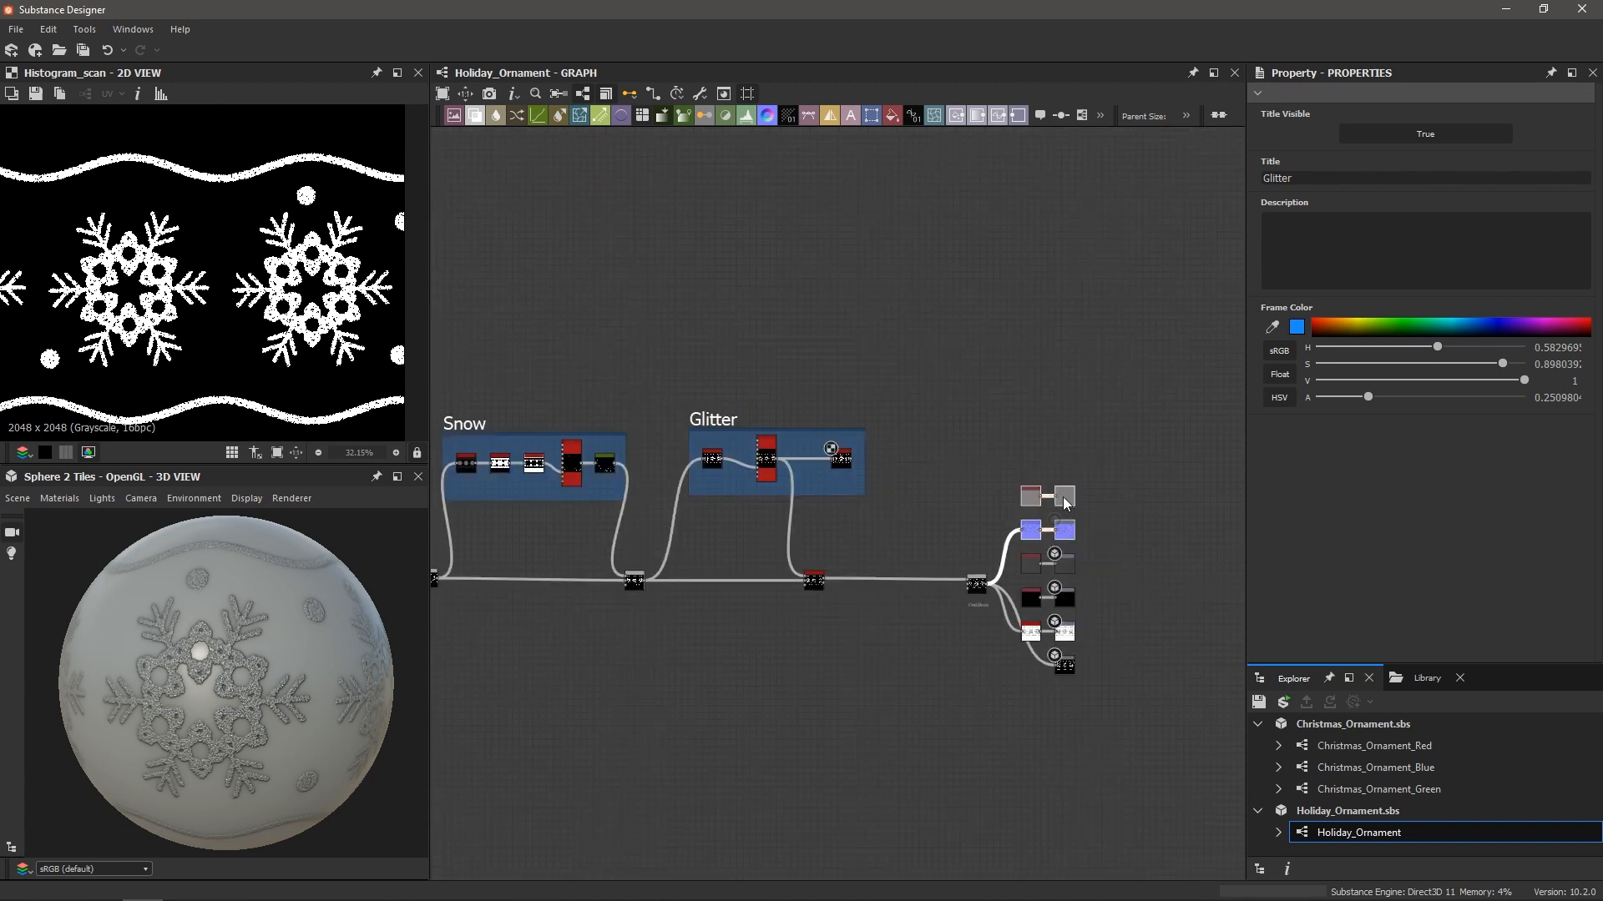
drag(1065, 498, 1066, 430)
scroll(1050, 505, up, 2)
scroll(1065, 561, up, 3)
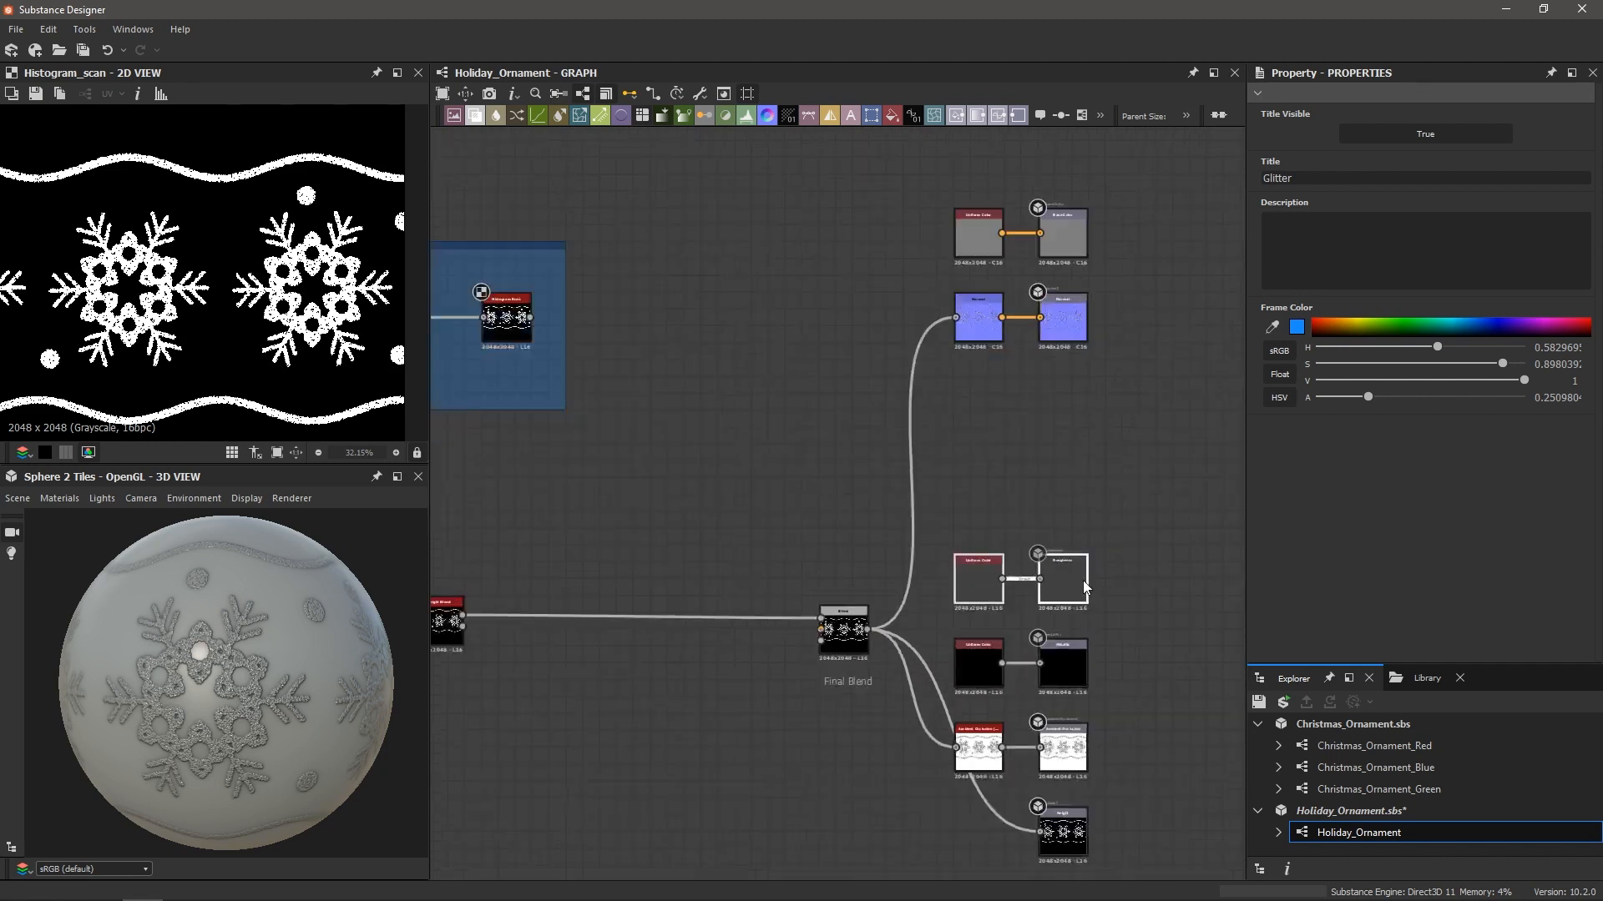
scroll(1083, 579, up, 1)
scroll(1034, 575, down, 1)
drag(1043, 579, 1025, 445)
click(713, 489)
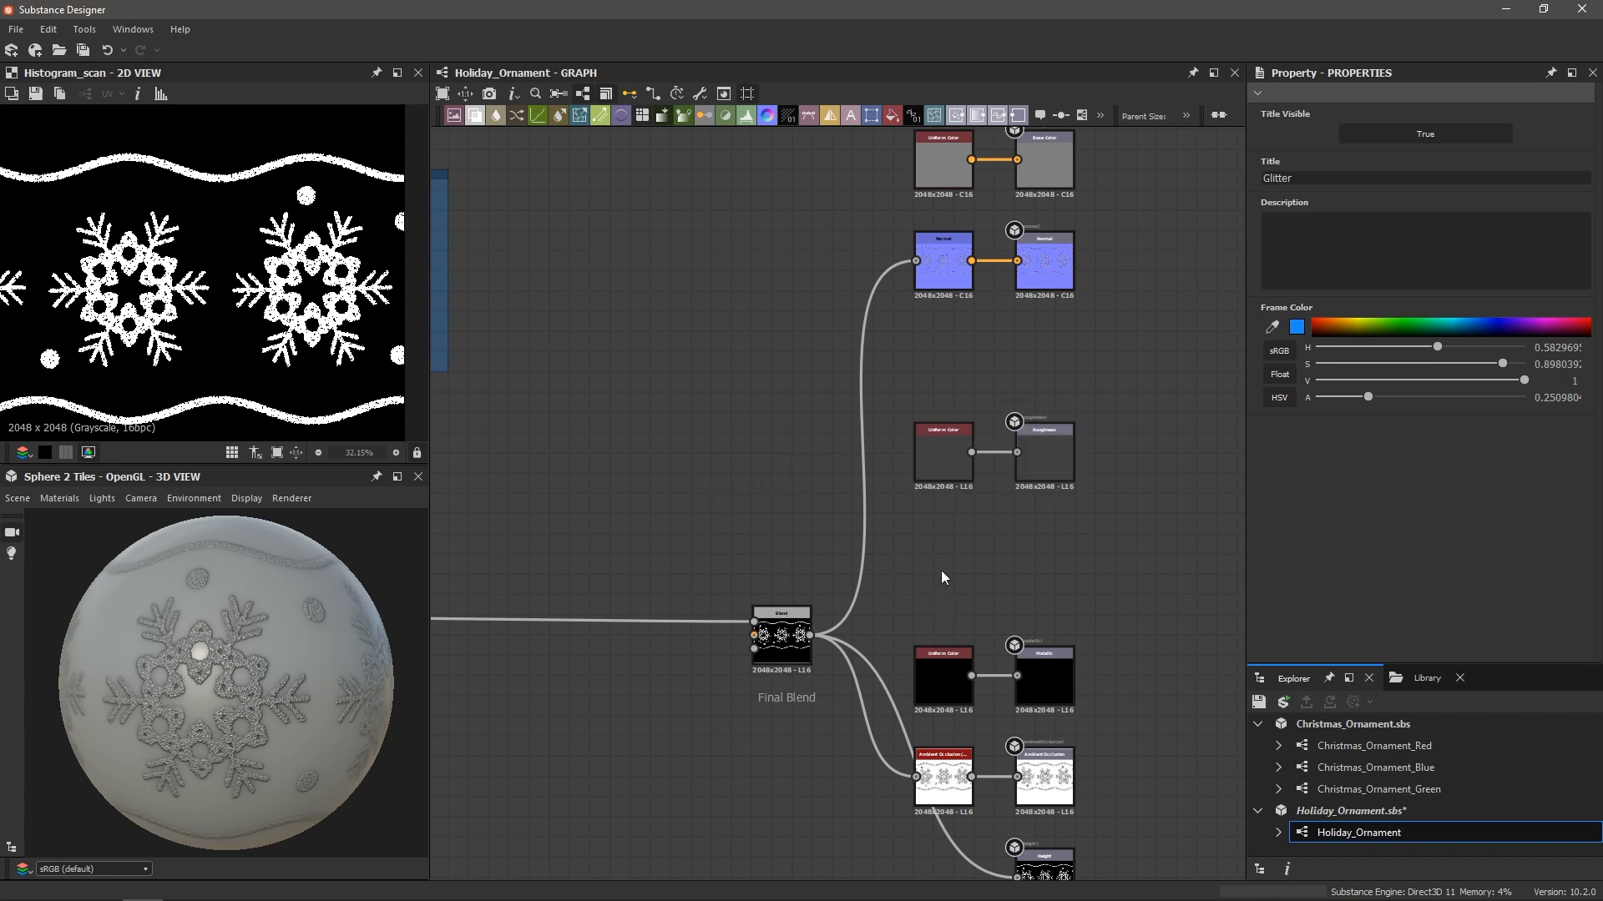
Delete the Uniform Color feeding Roughness and add a new grayscale Uniform Color node
drag(935, 374, 947, 539)
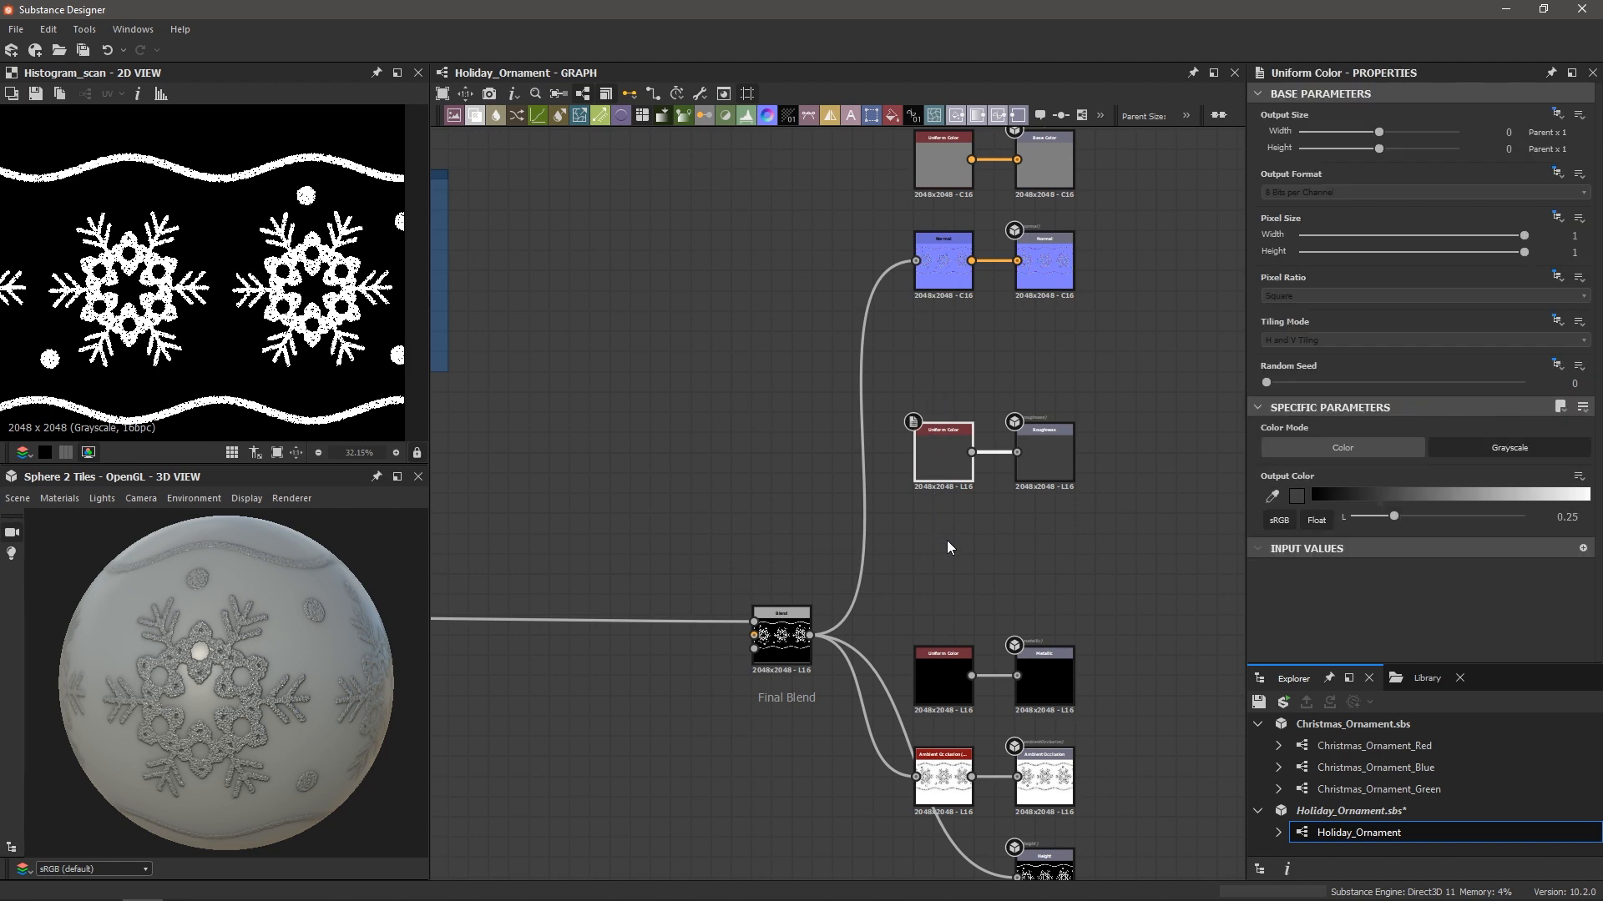
key(Delete)
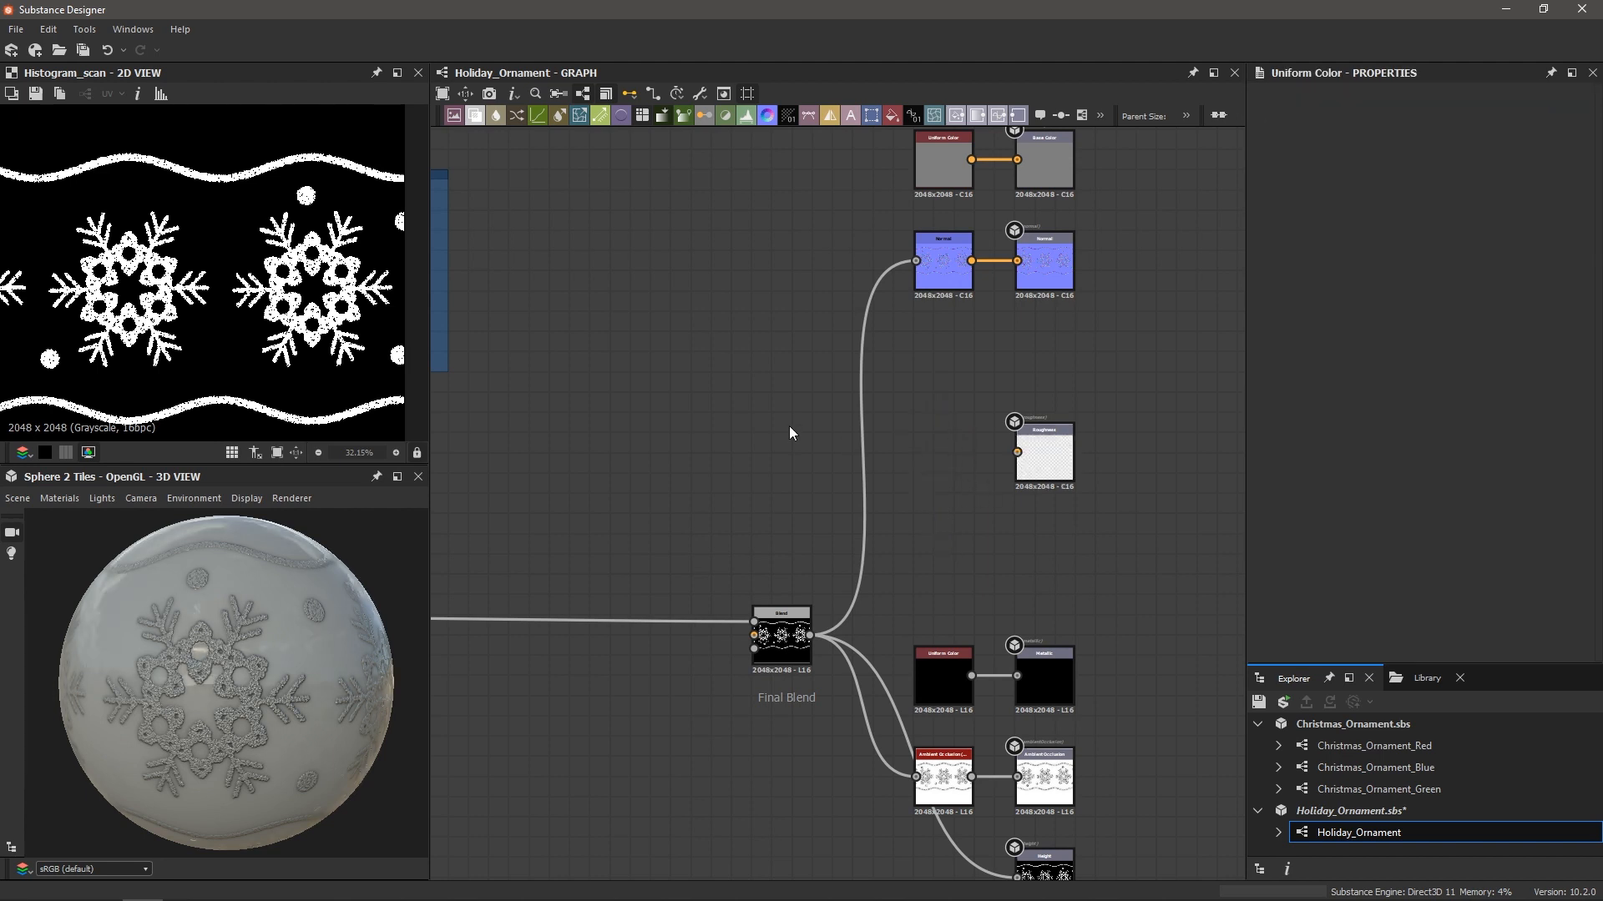
key(space)
text(un)
key(Return)
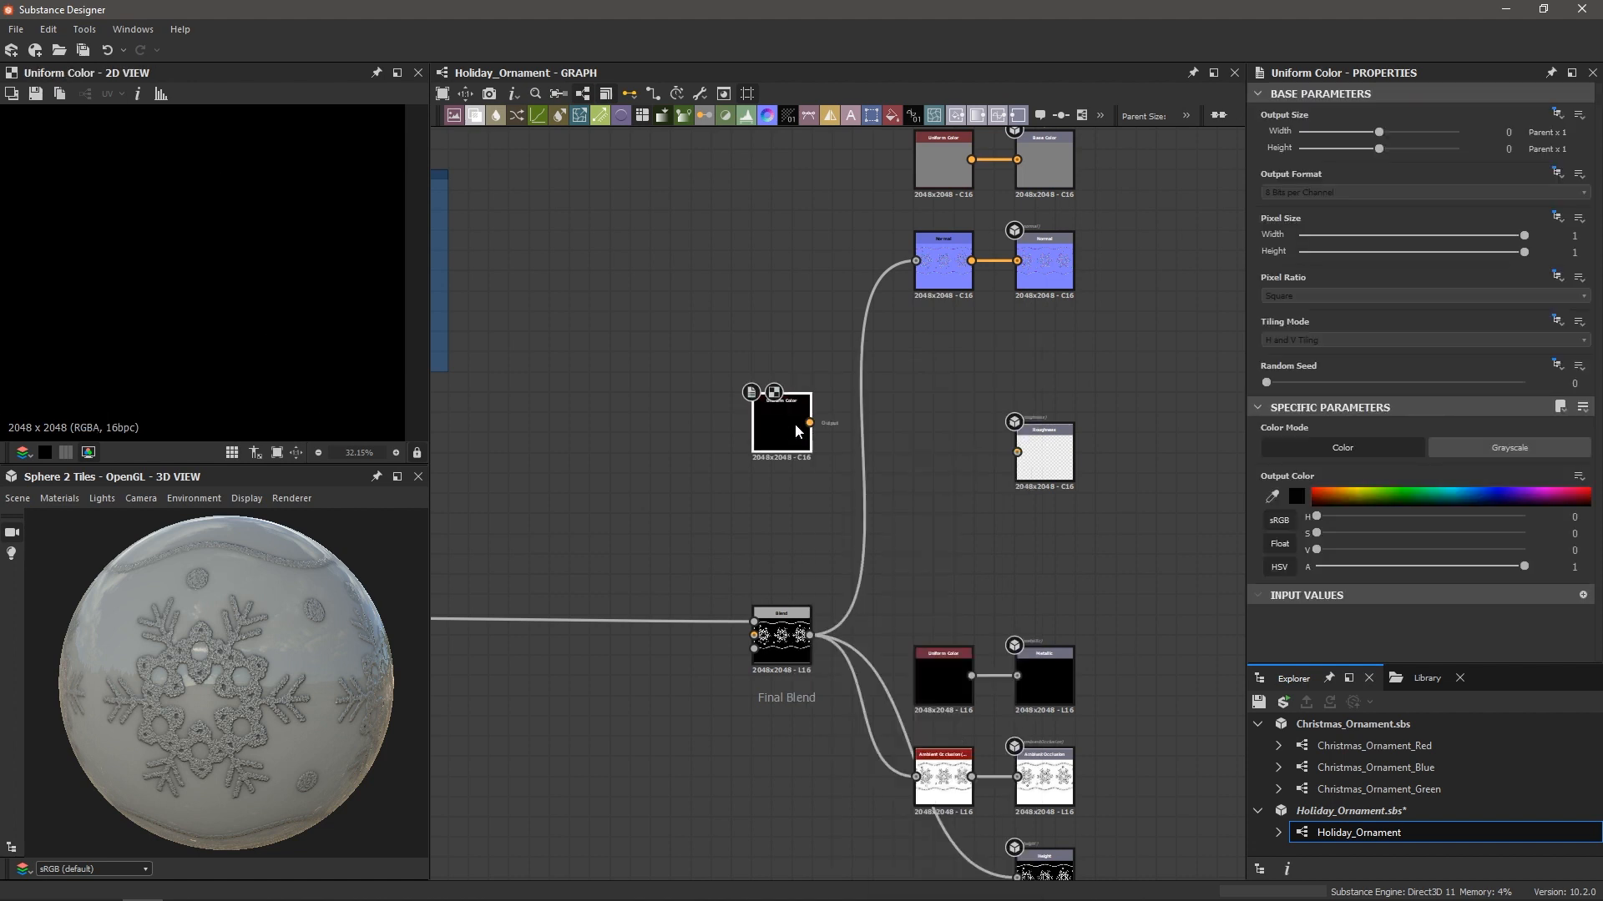
click(1474, 444)
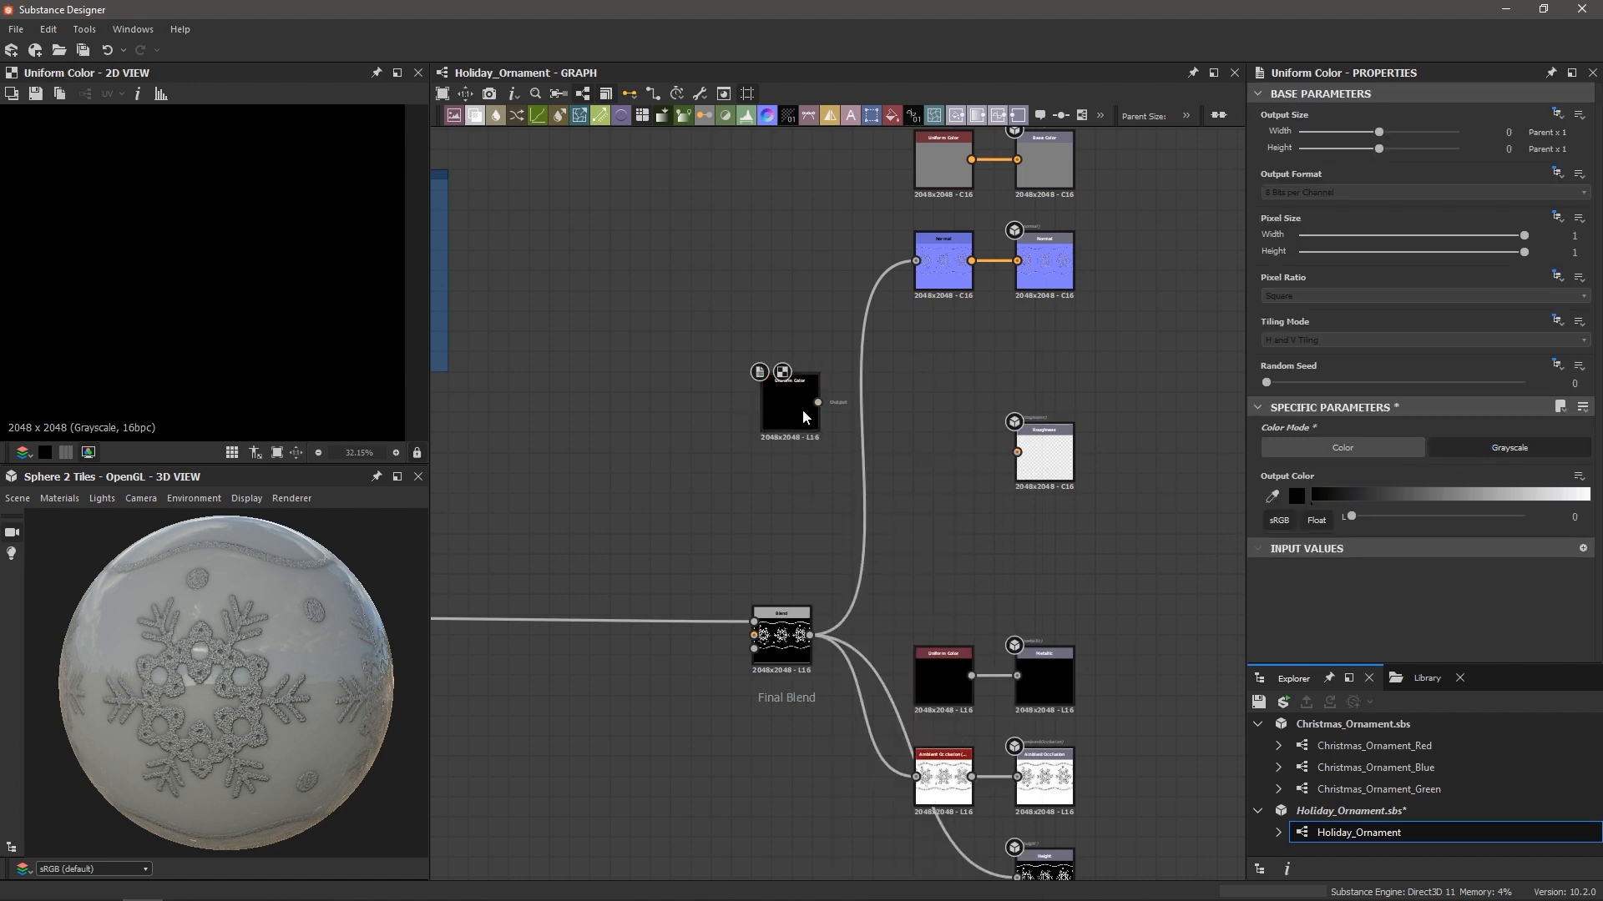
Duplicate the grayscale Uniform Color to get a second black node
key(ctrl+d)
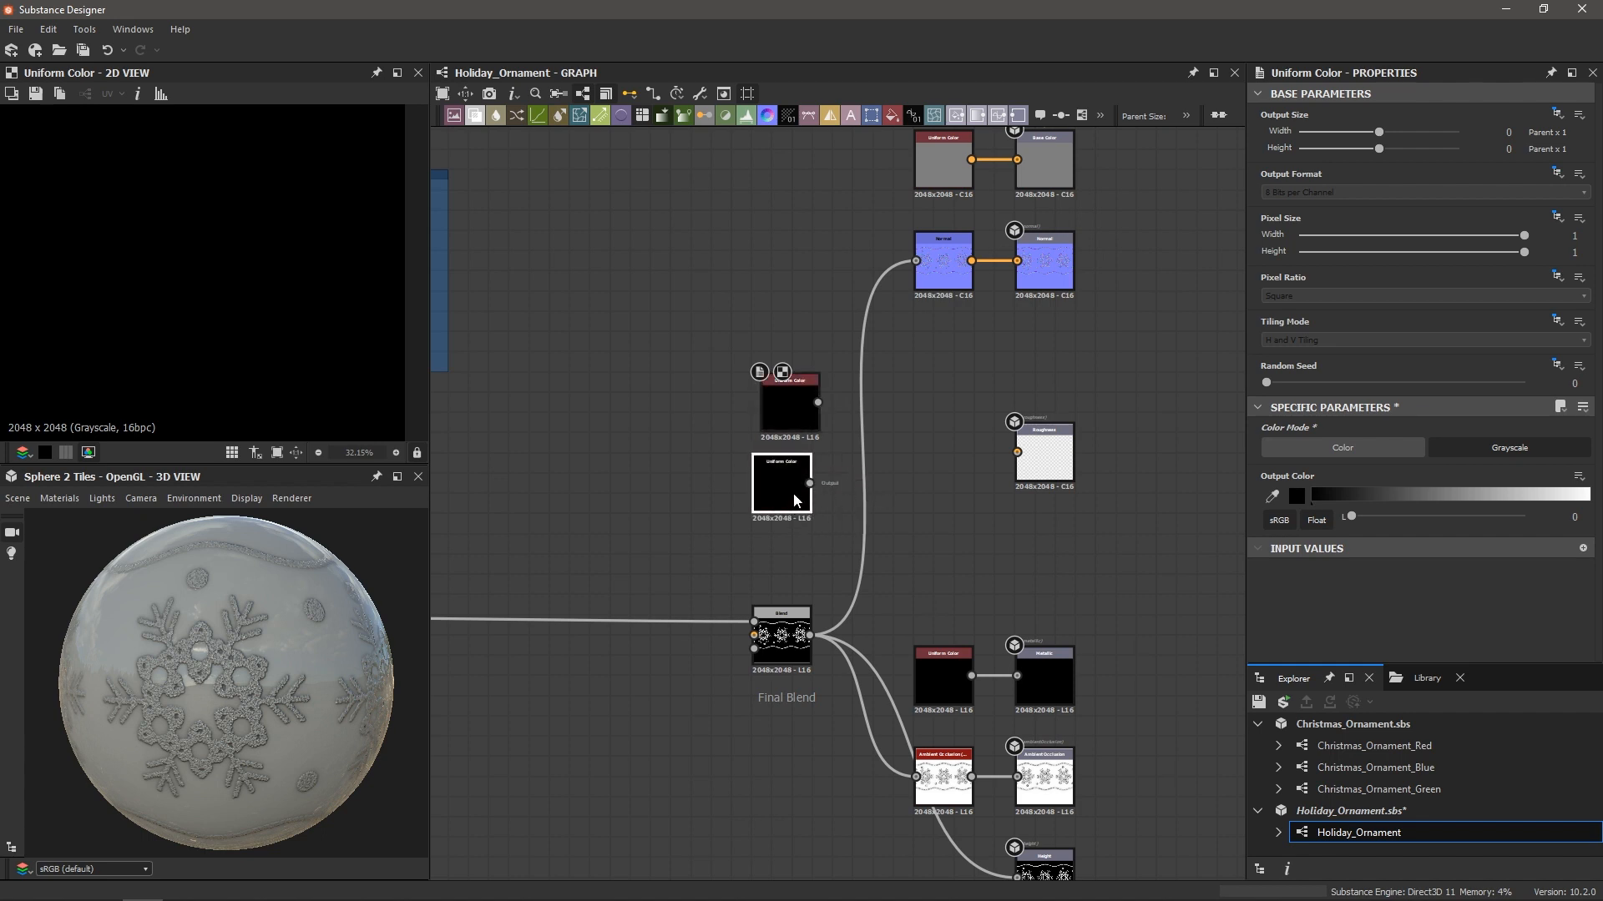
scroll(790, 505, up, 2)
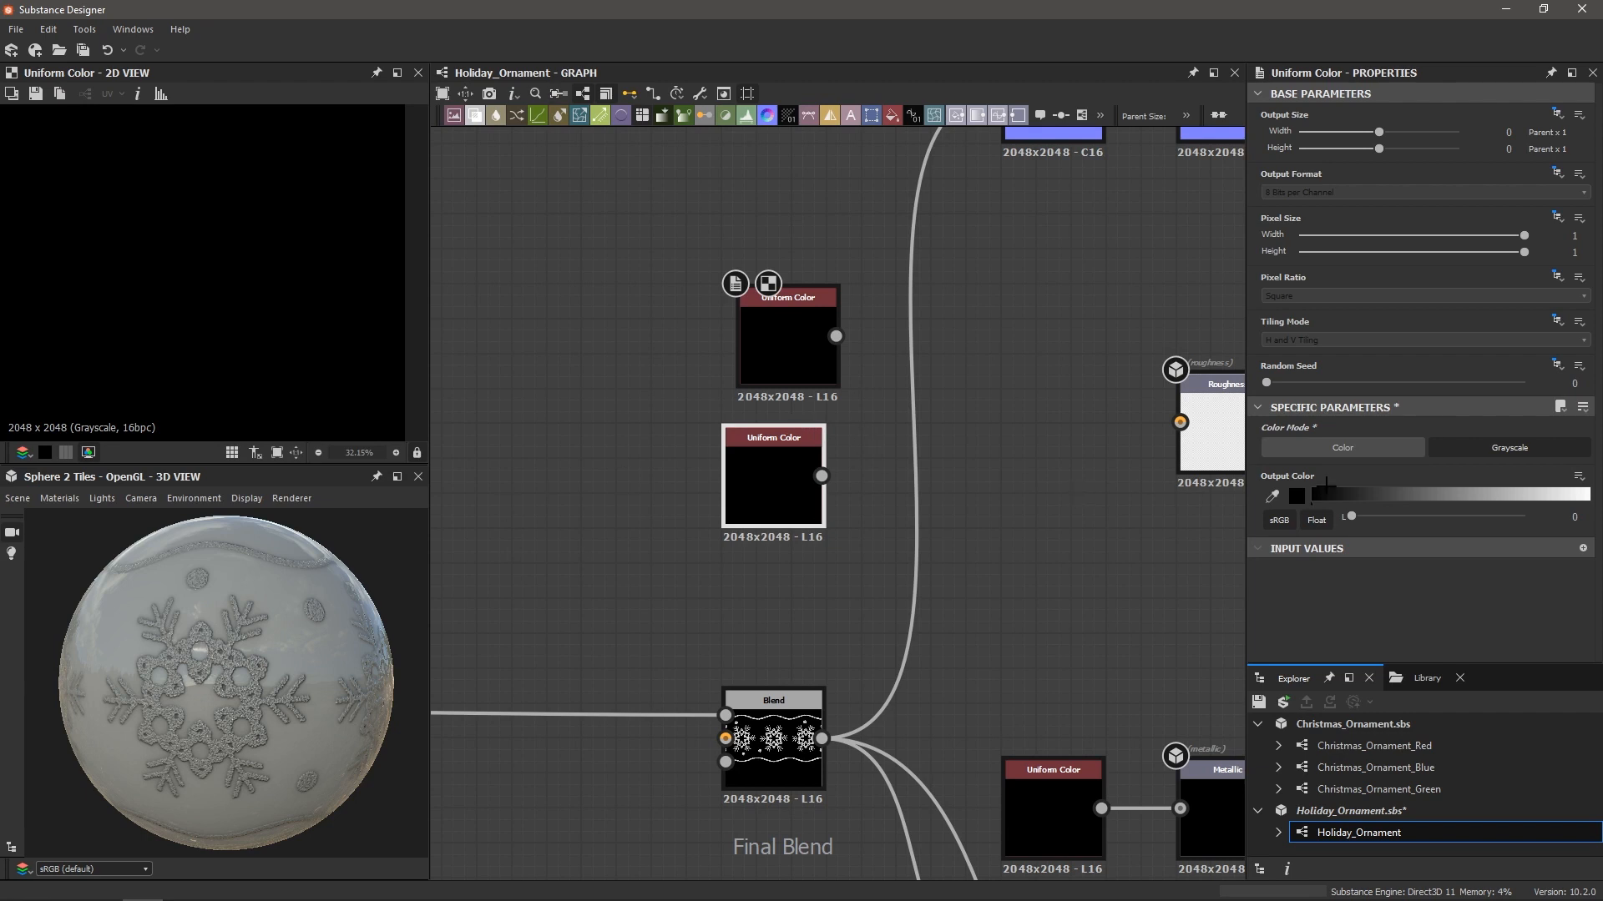
scroll(309, 643, up, 3)
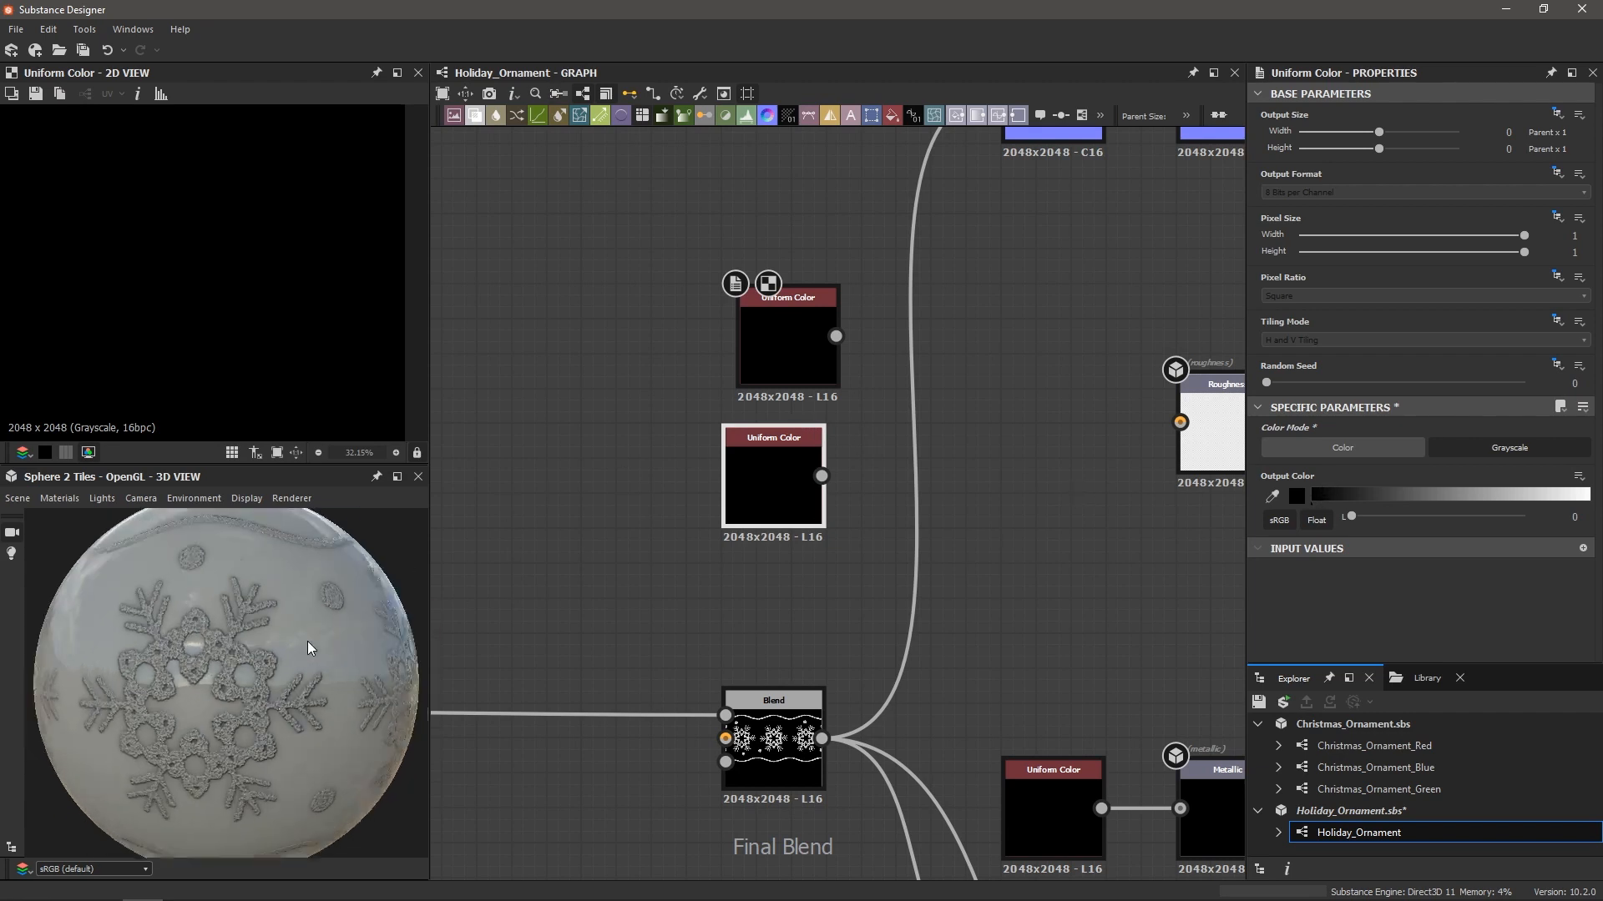
scroll(303, 638, down, 3)
scroll(918, 451, down, 1)
key(space)
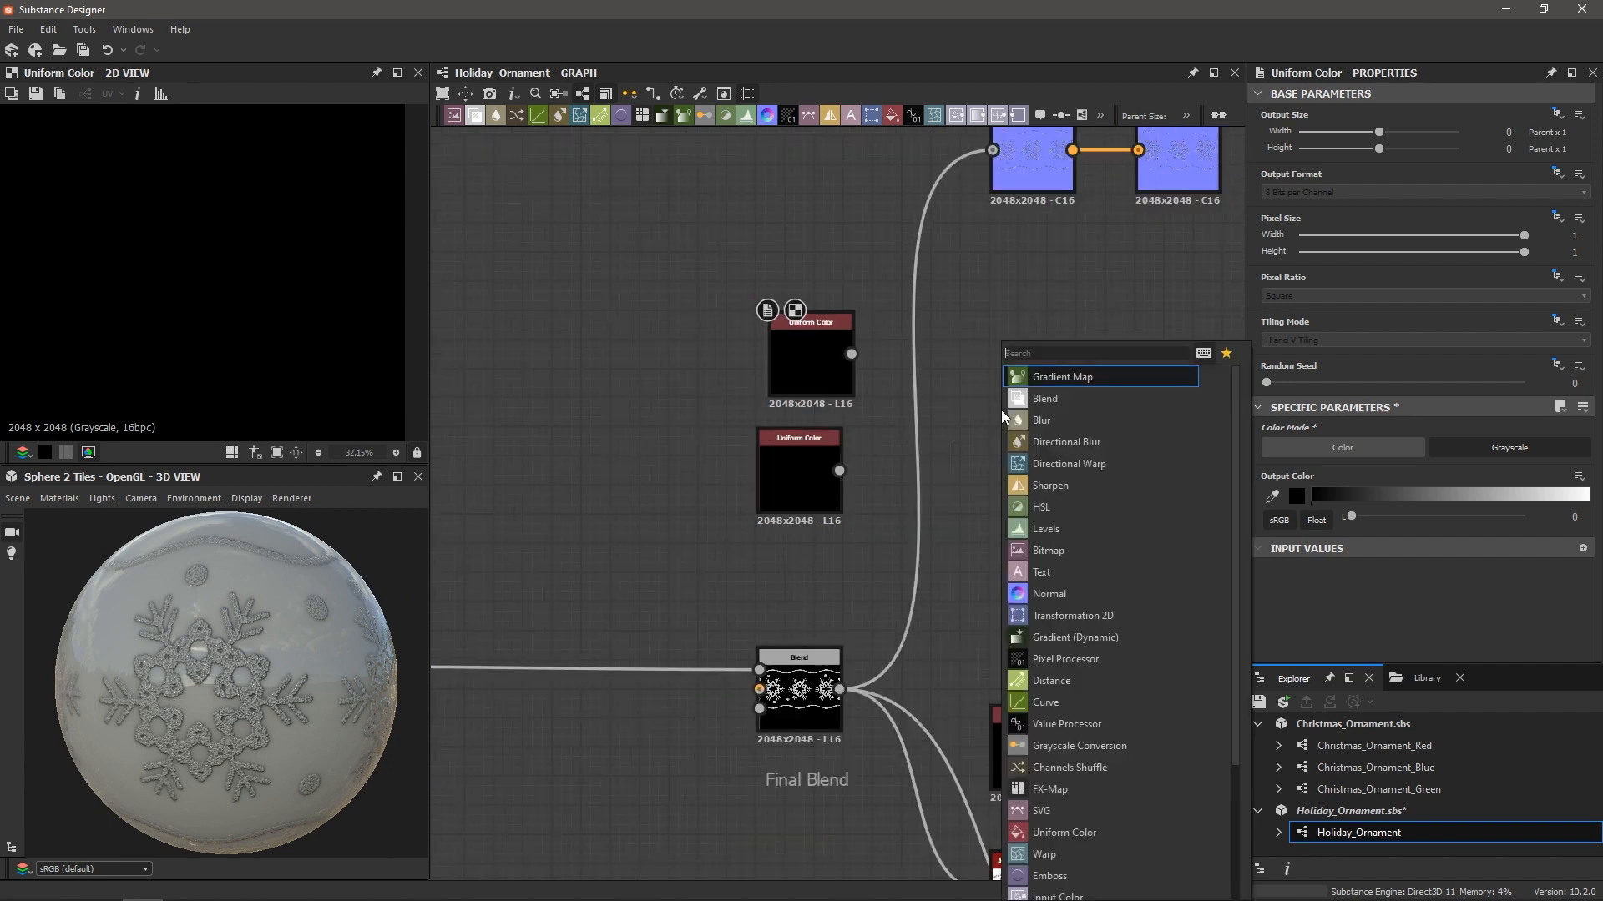
Add a Blend node and connect its output to Roughness
text(bl)
key(Return)
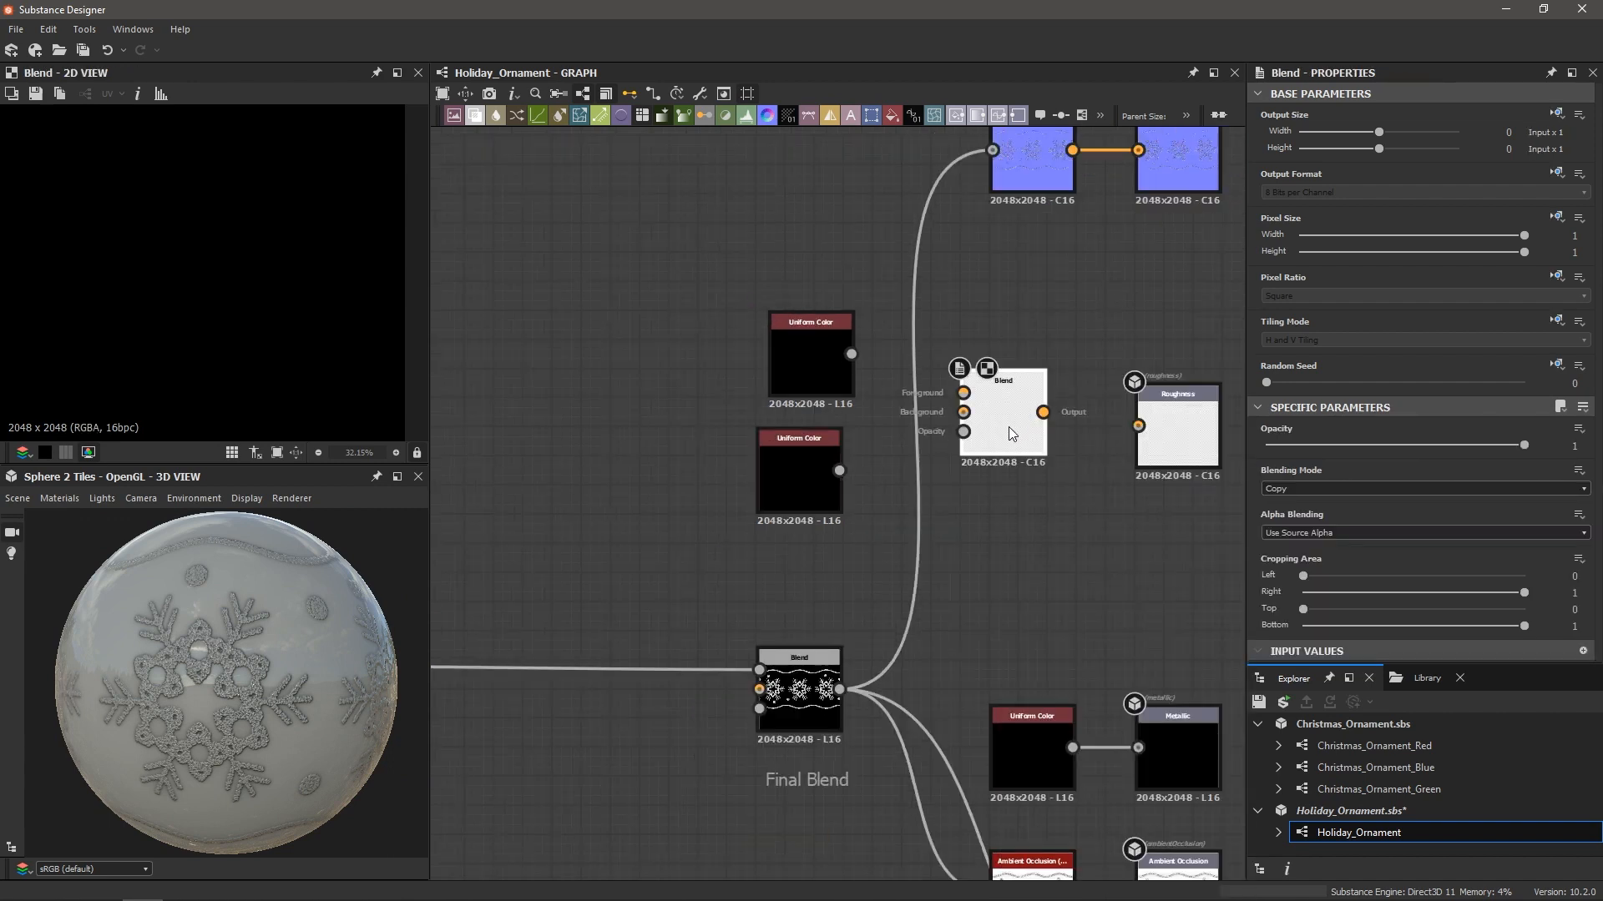
drag(1044, 413, 1138, 425)
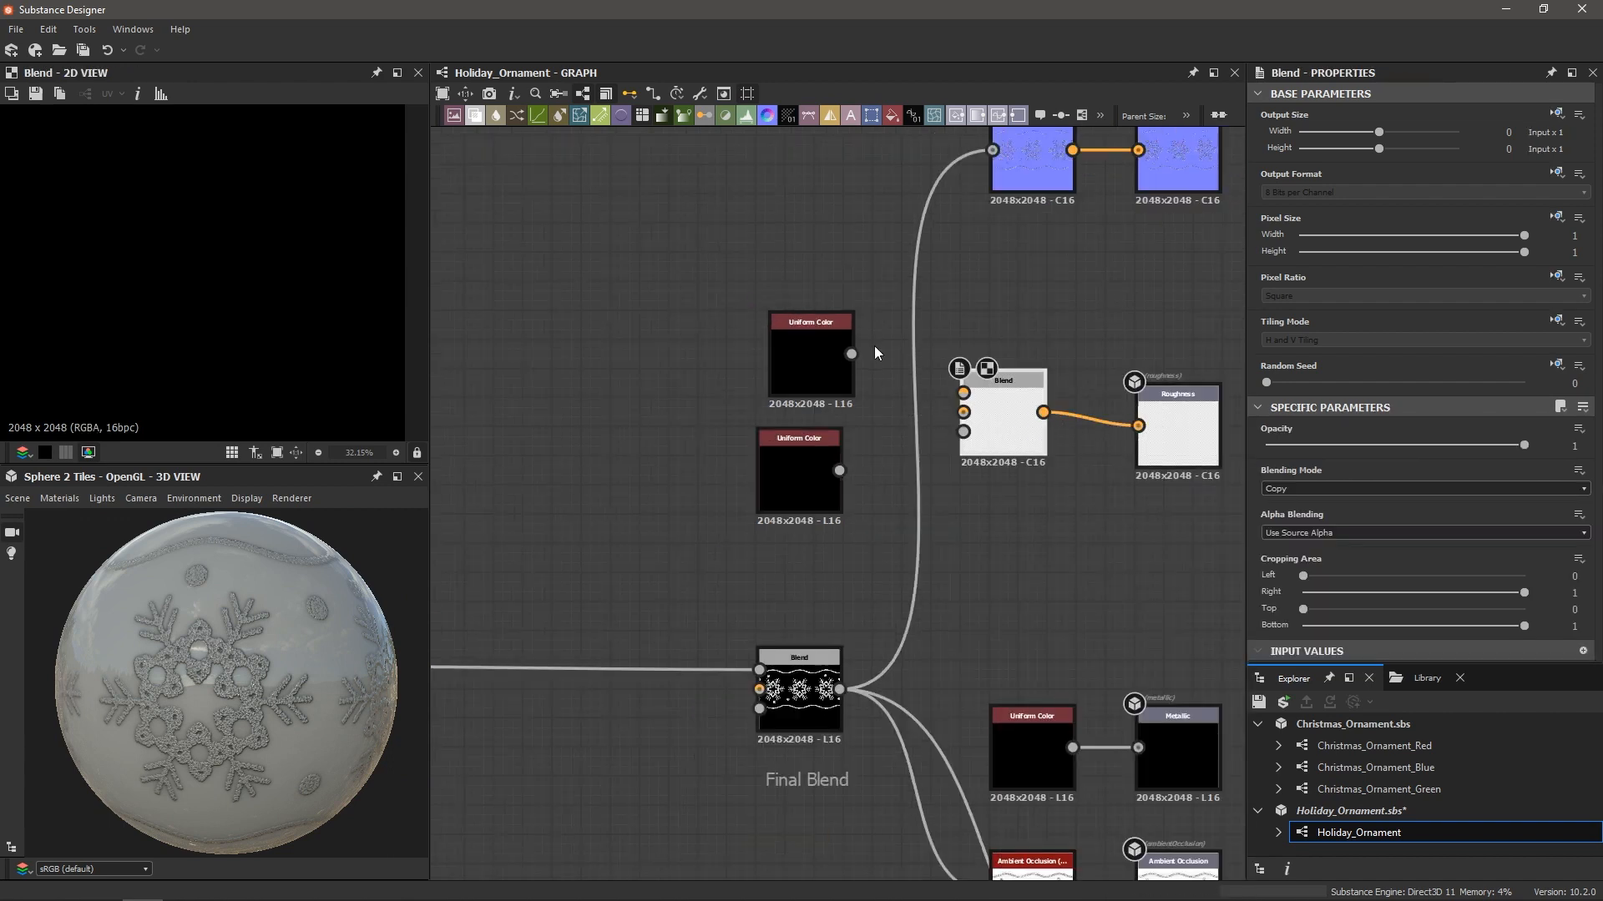
Wire the first Uniform Color into Blend Foreground and the second into Background
drag(948, 361, 964, 392)
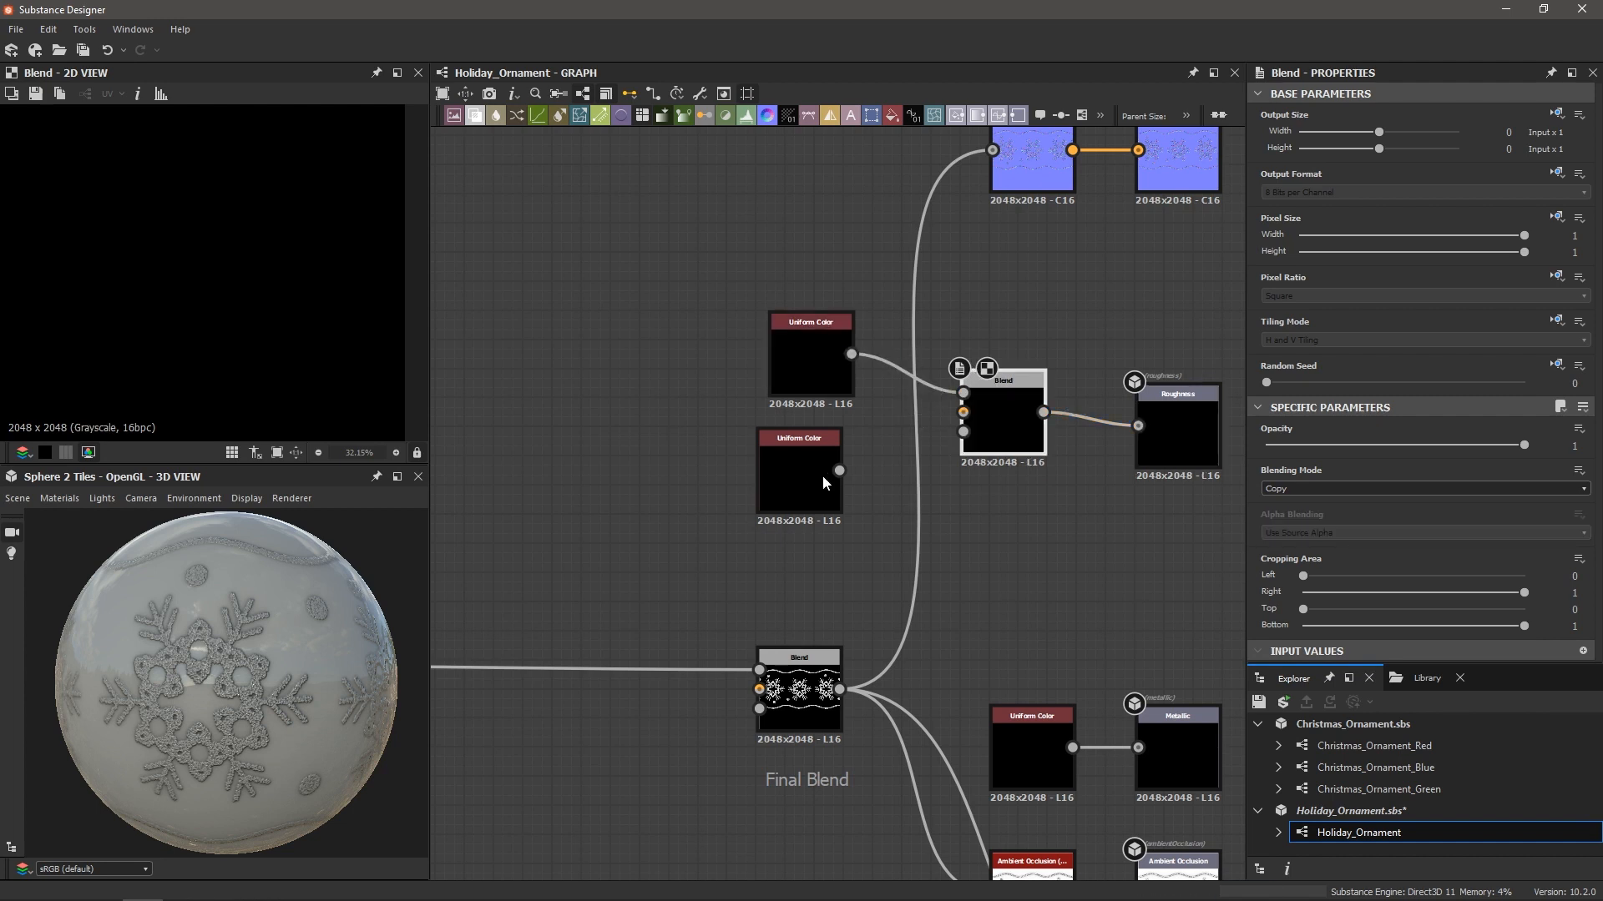
drag(839, 470, 964, 414)
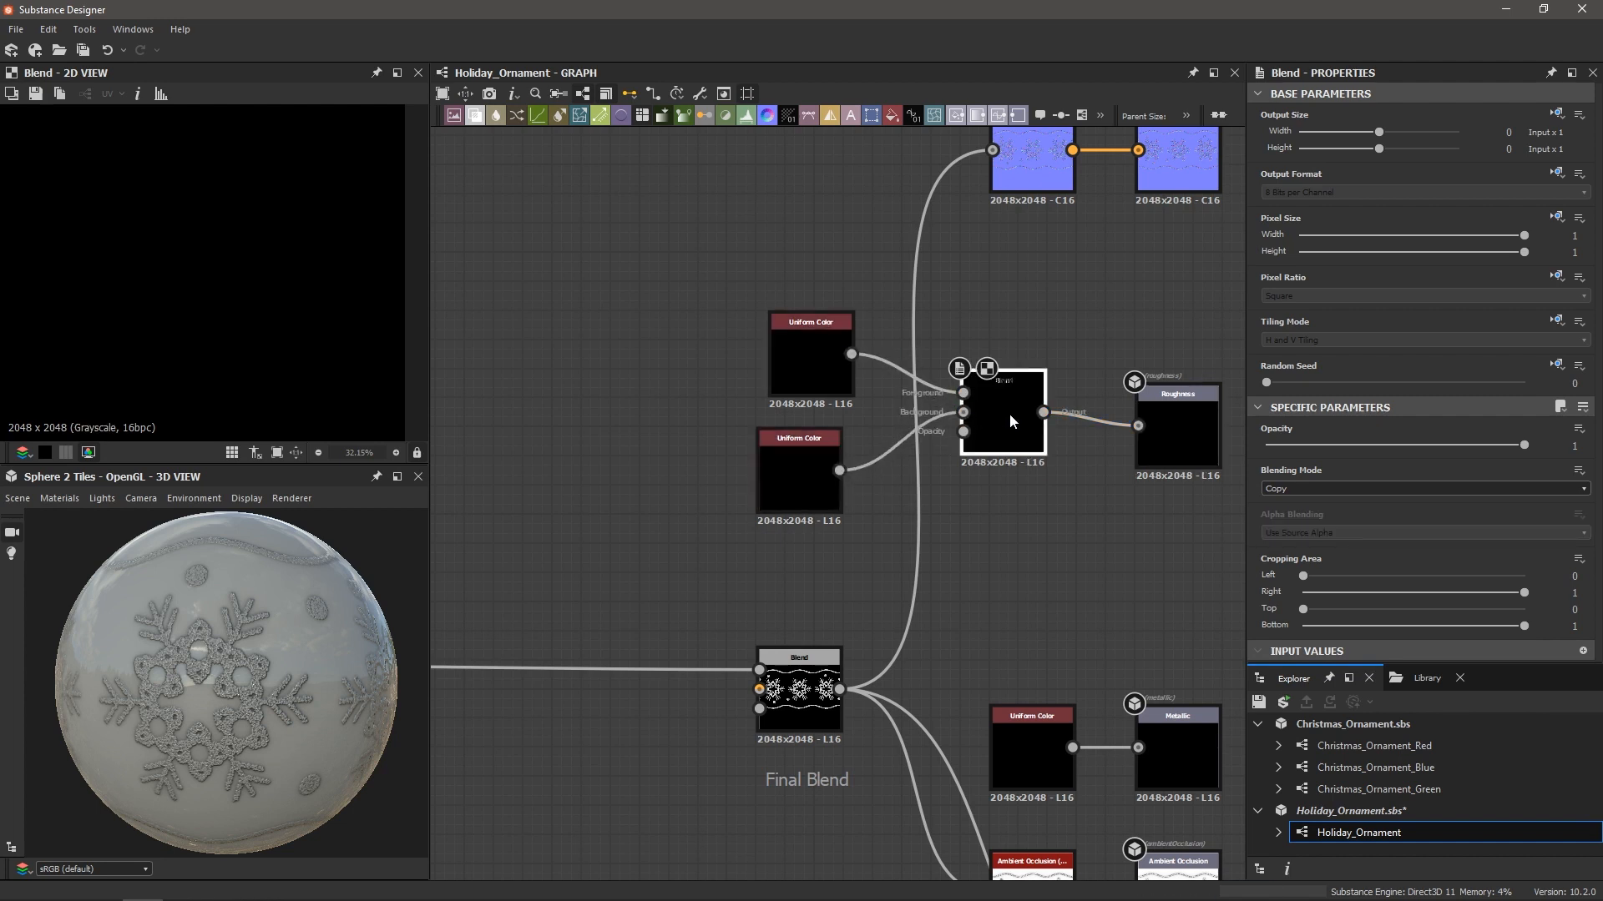
scroll(973, 431, up, 4)
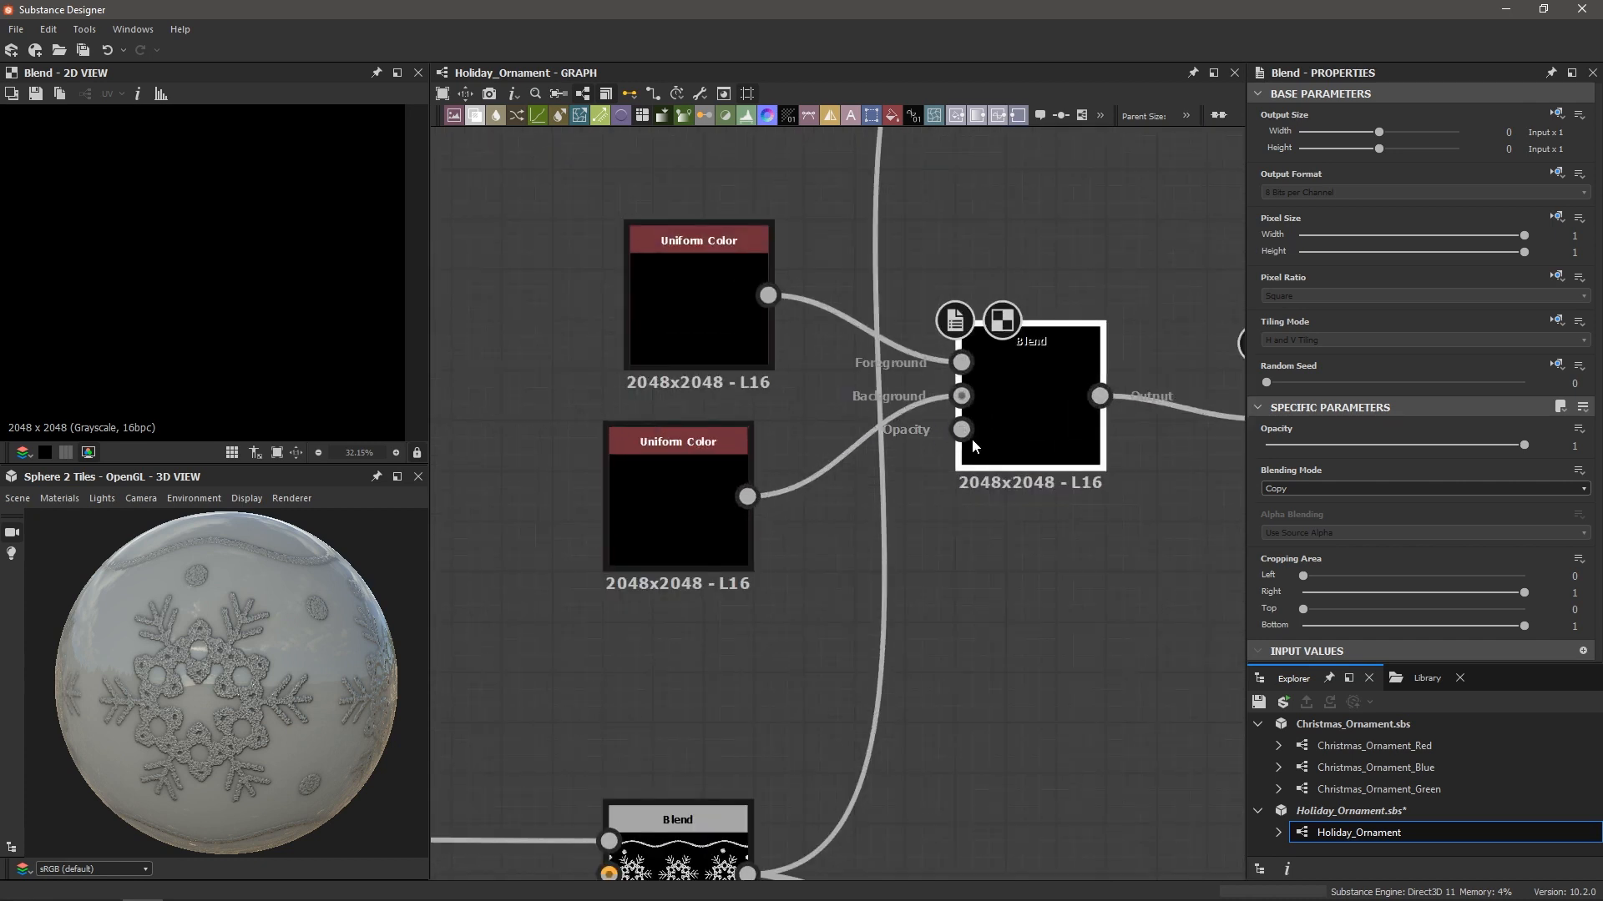
scroll(965, 436, down, 2)
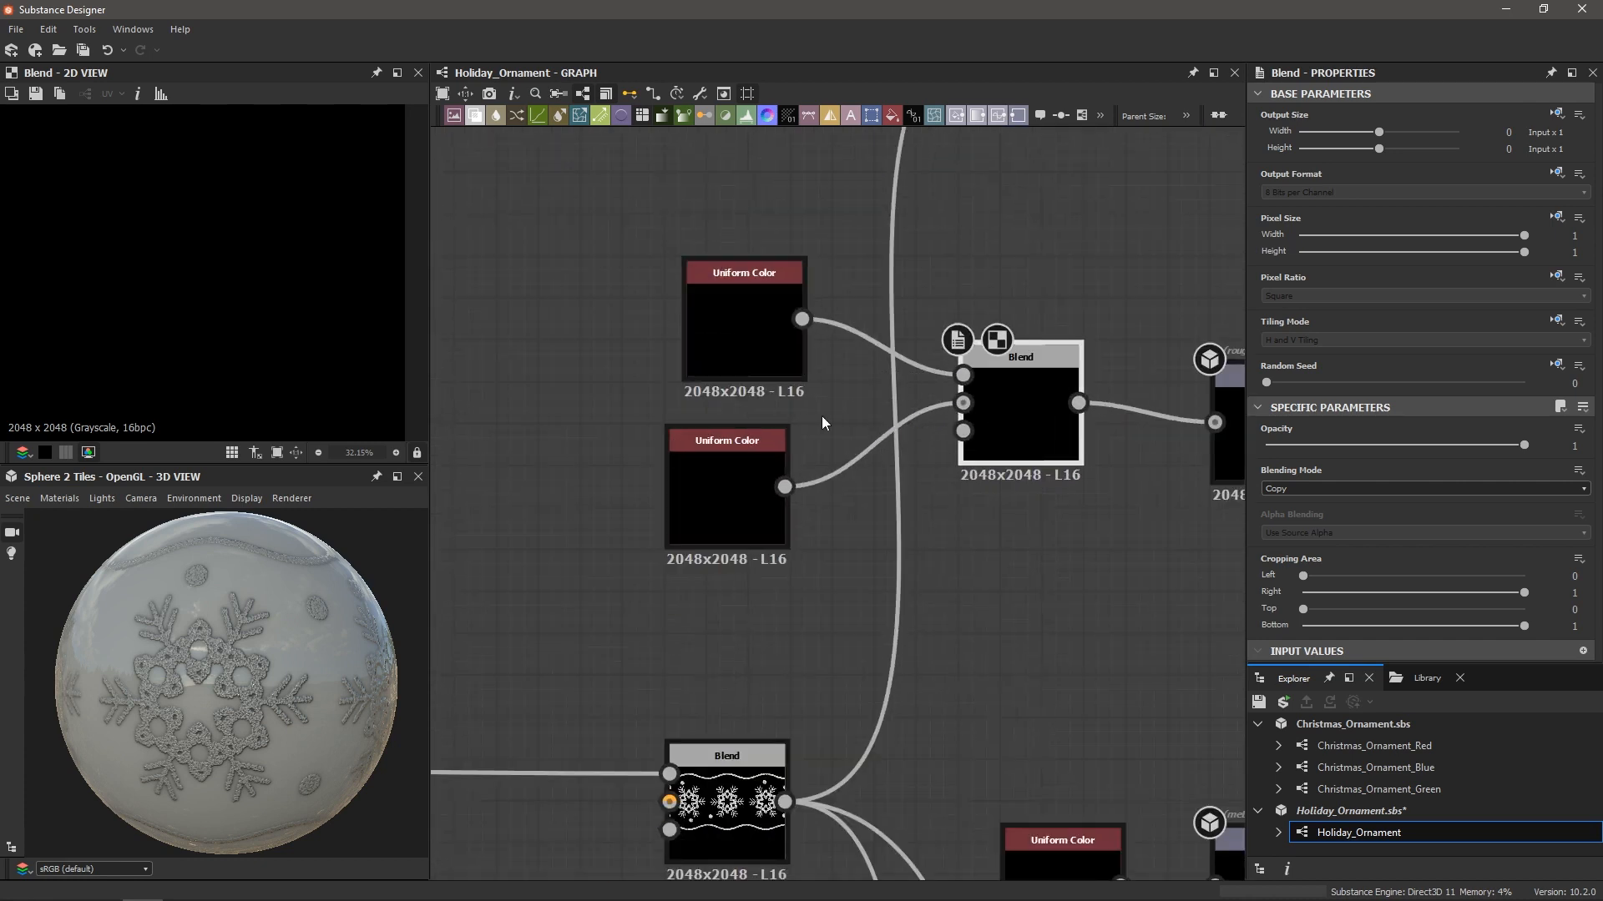
scroll(1025, 457, down, 1)
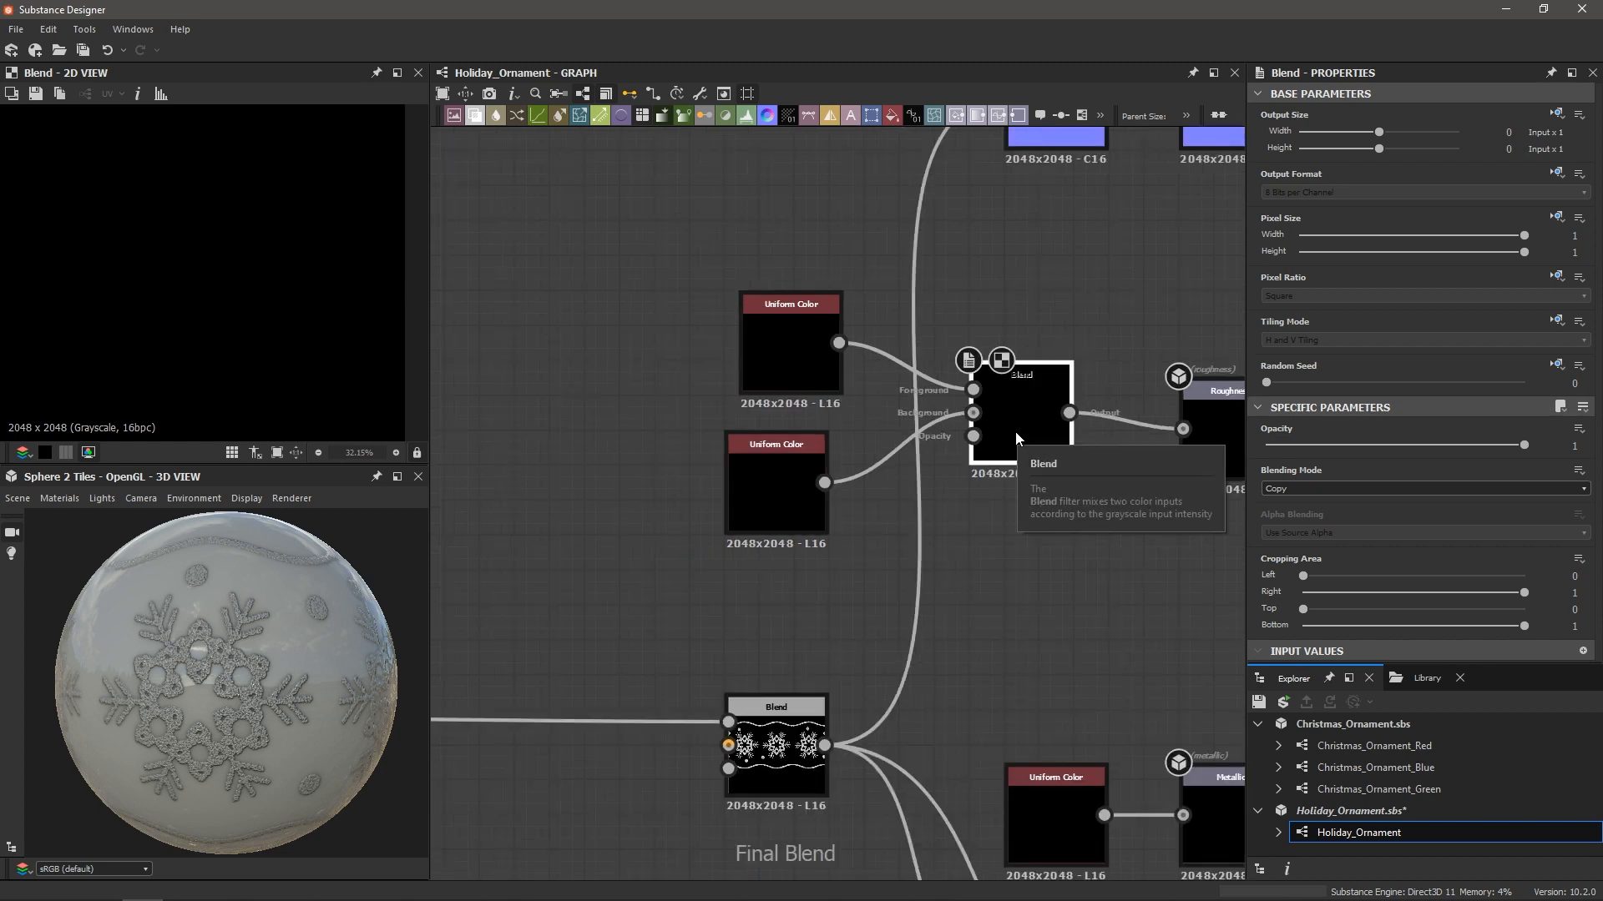
scroll(726, 434, down, 3)
middle_drag(637, 449, 858, 440)
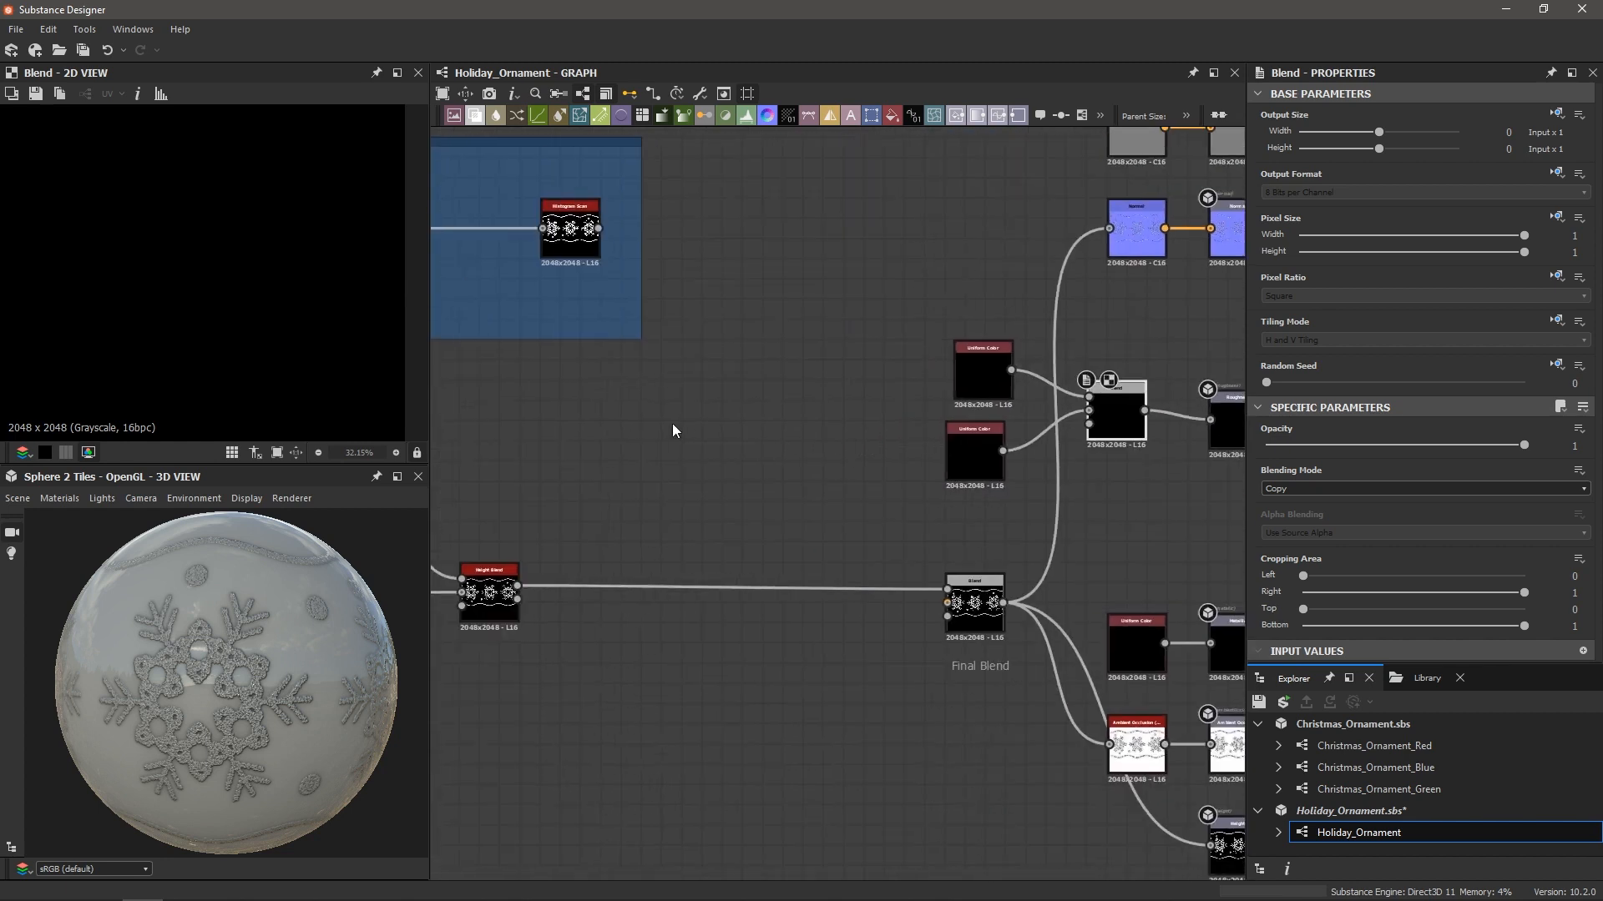
Locate and select the Histogram Scan inside the Glitter frame
scroll(672, 423, down, 1)
middle_drag(679, 409, 788, 548)
scroll(734, 443, up, 2)
click(684, 400)
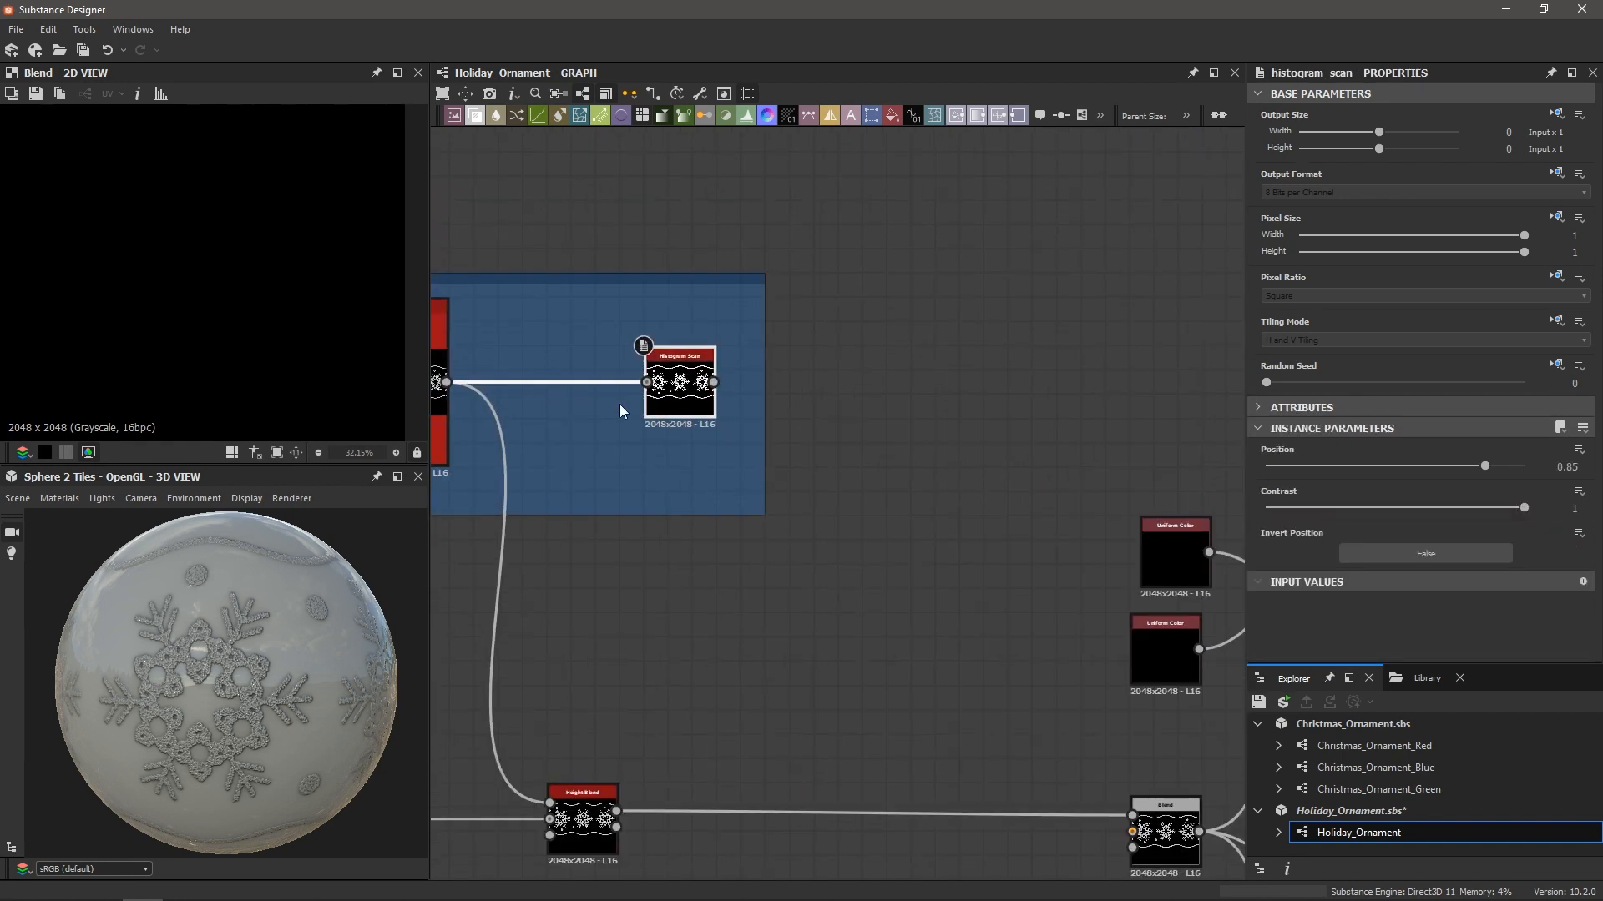
scroll(619, 404, down, 2)
middle_drag(597, 404, 734, 496)
scroll(735, 495, up, 2)
scroll(826, 461, down, 1)
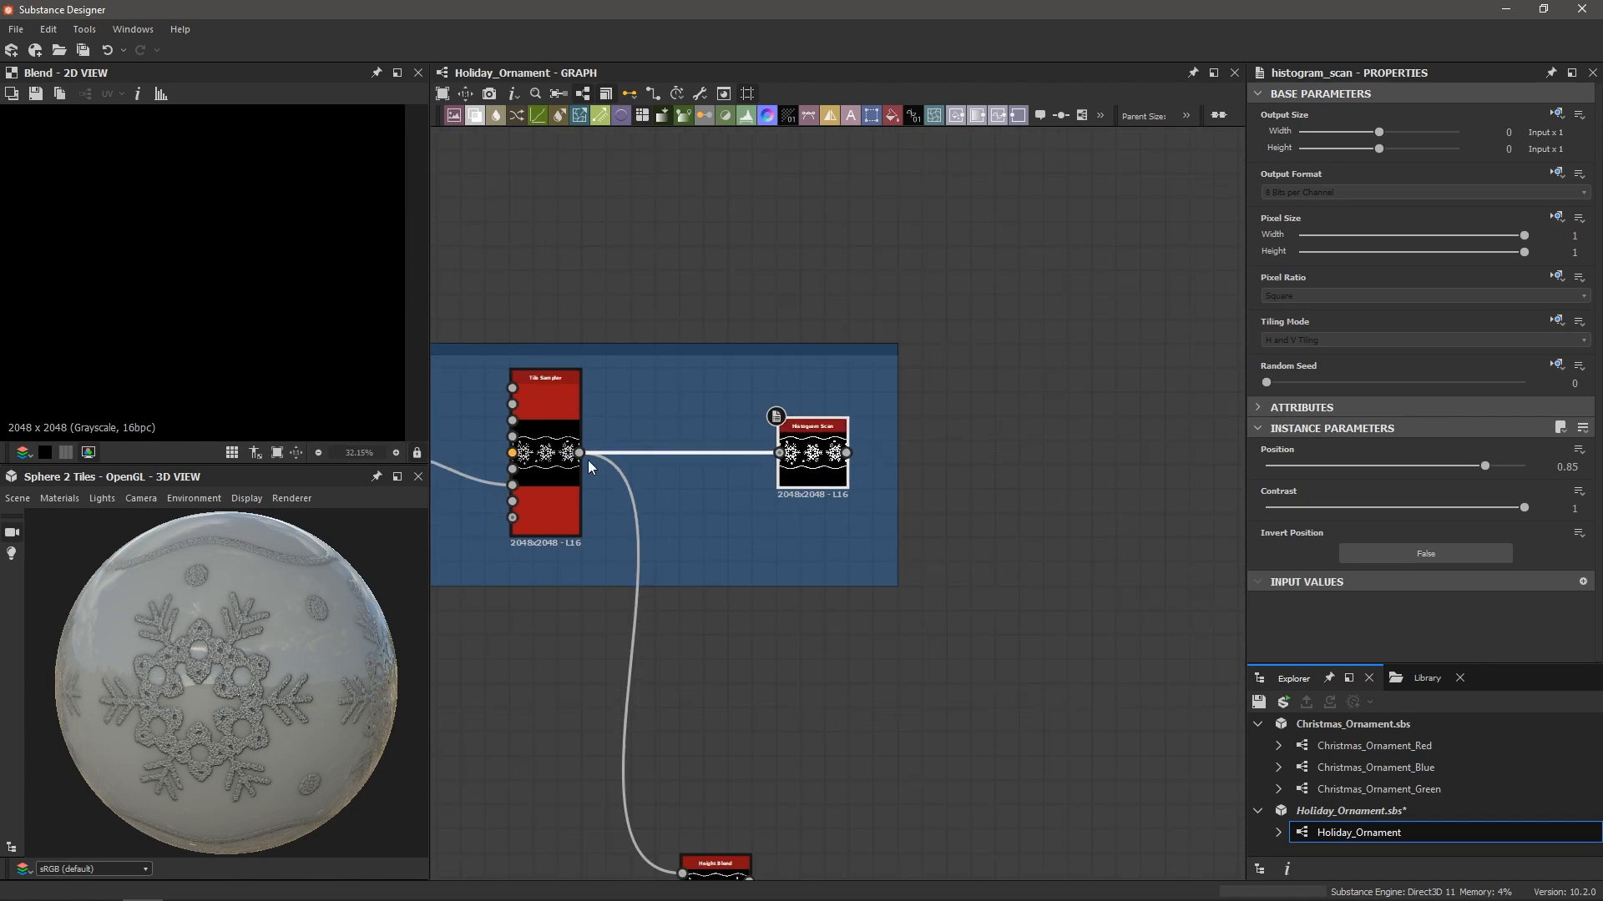
Wire the Histogram Scan output into the new Blend's Opacity input
middle_drag(850, 458, 681, 468)
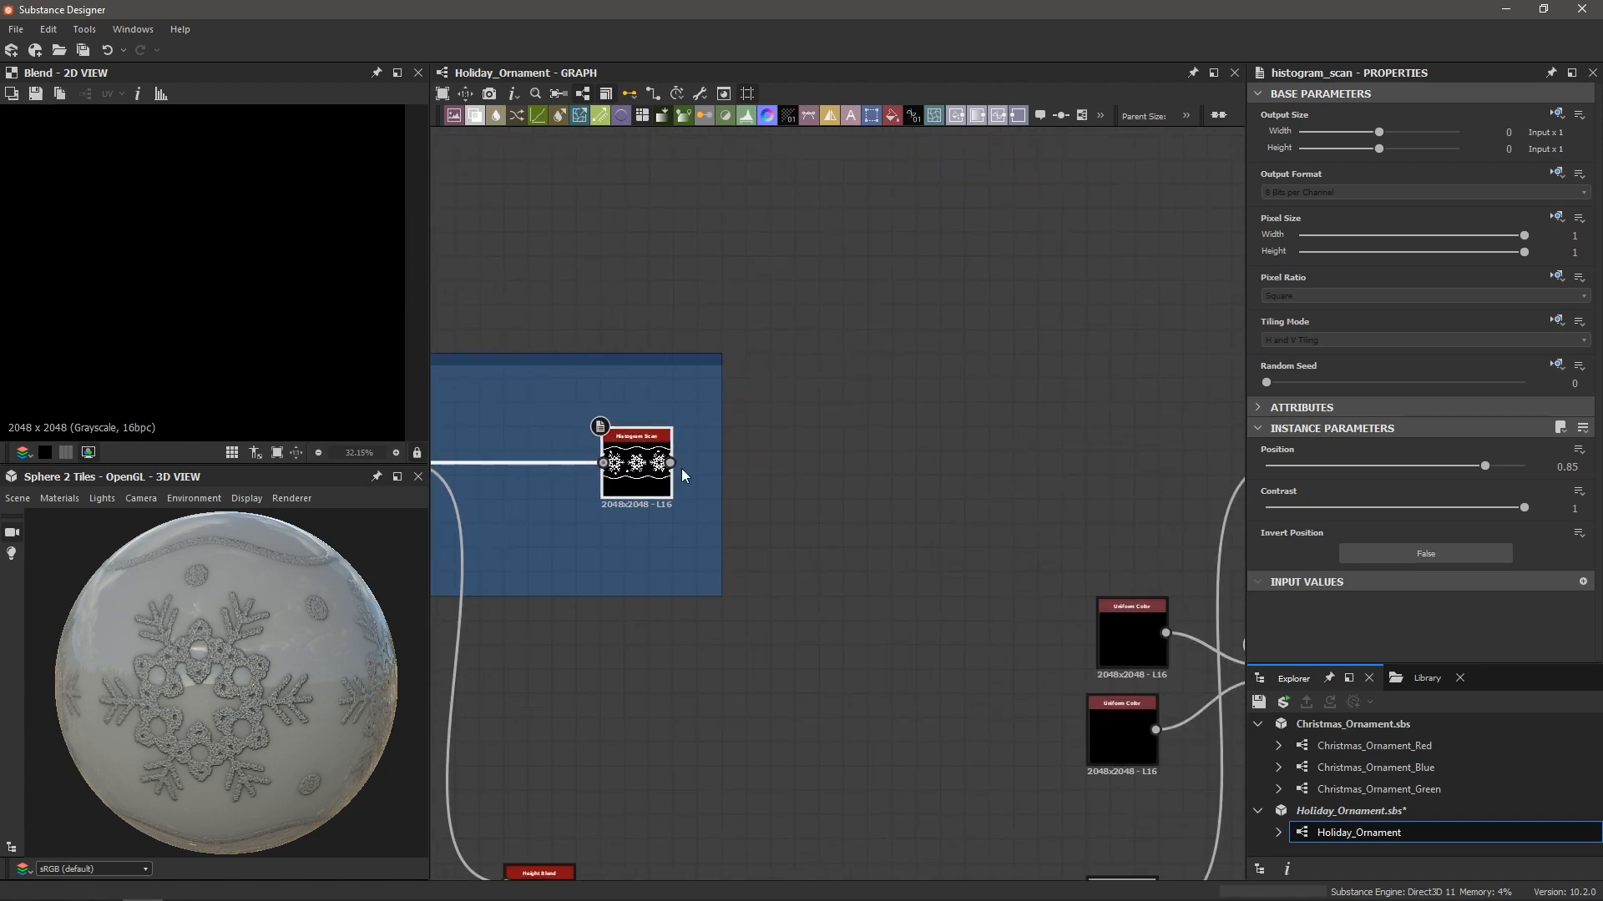
drag(754, 506, 1128, 446)
scroll(1097, 481, up, 5)
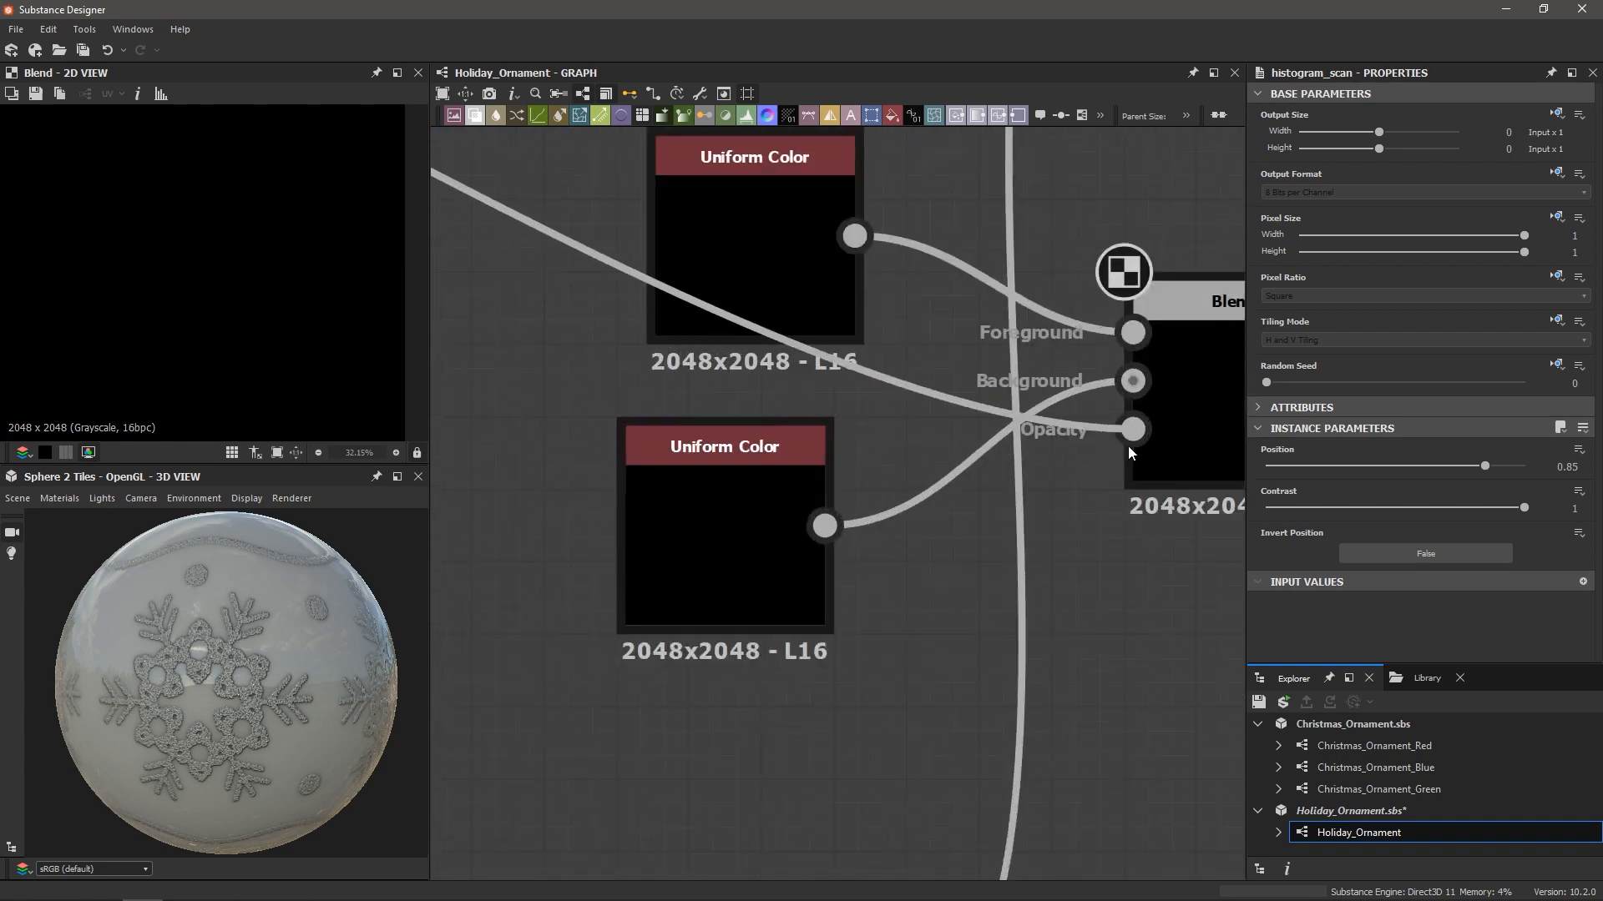
scroll(728, 610, down, 3)
click(719, 337)
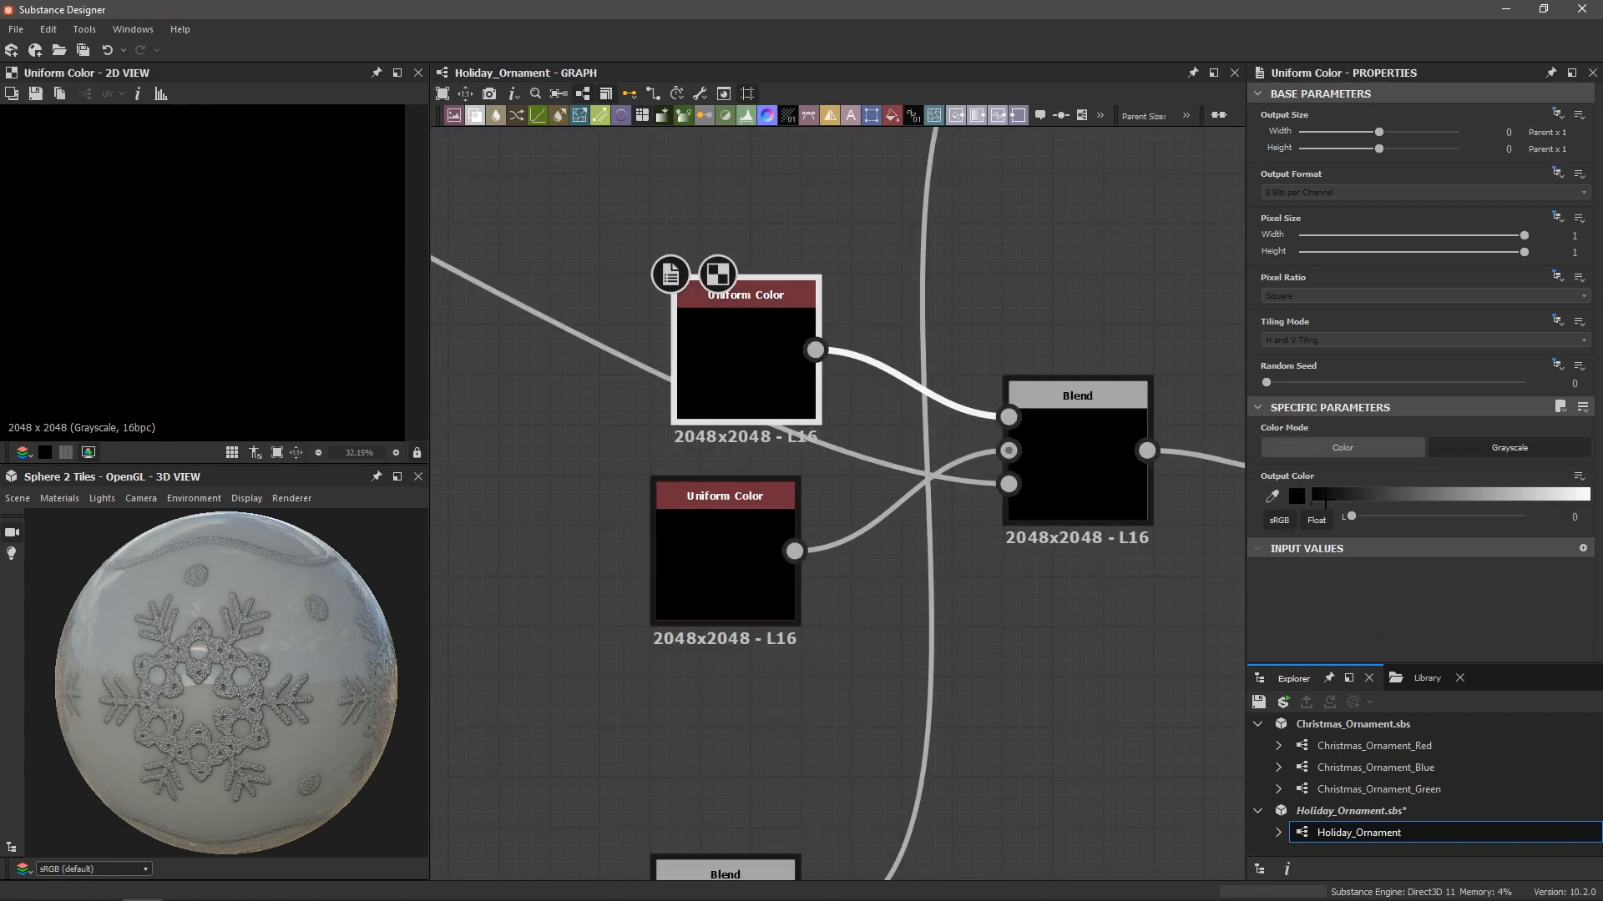
Lighten the upper Uniform Color's grey to about 0.27
click(1354, 496)
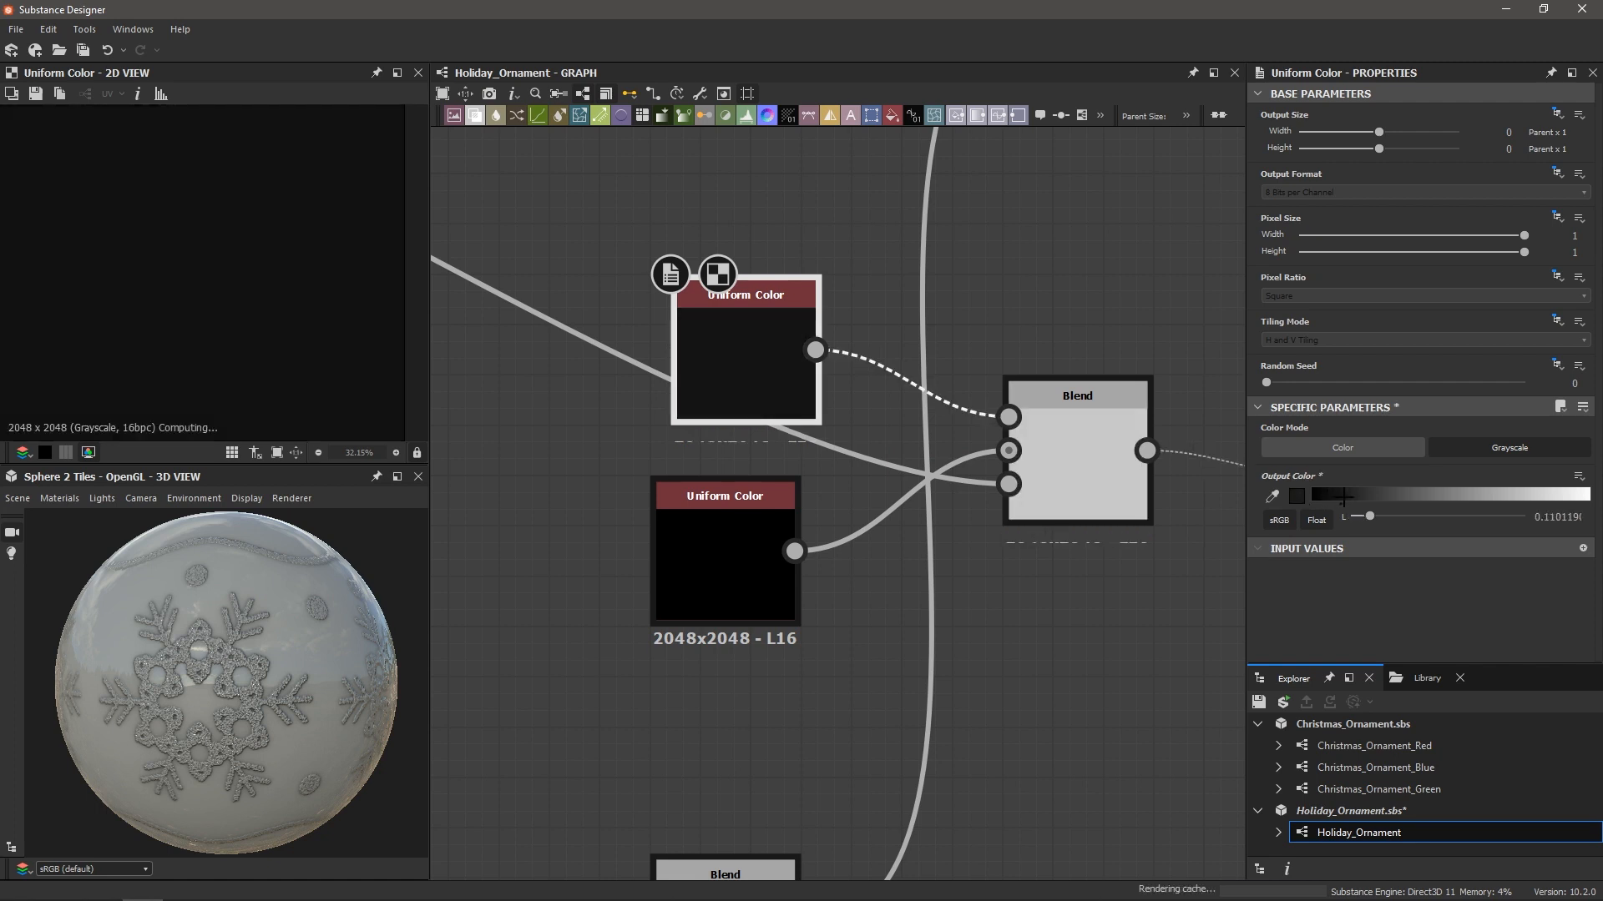
click(1395, 496)
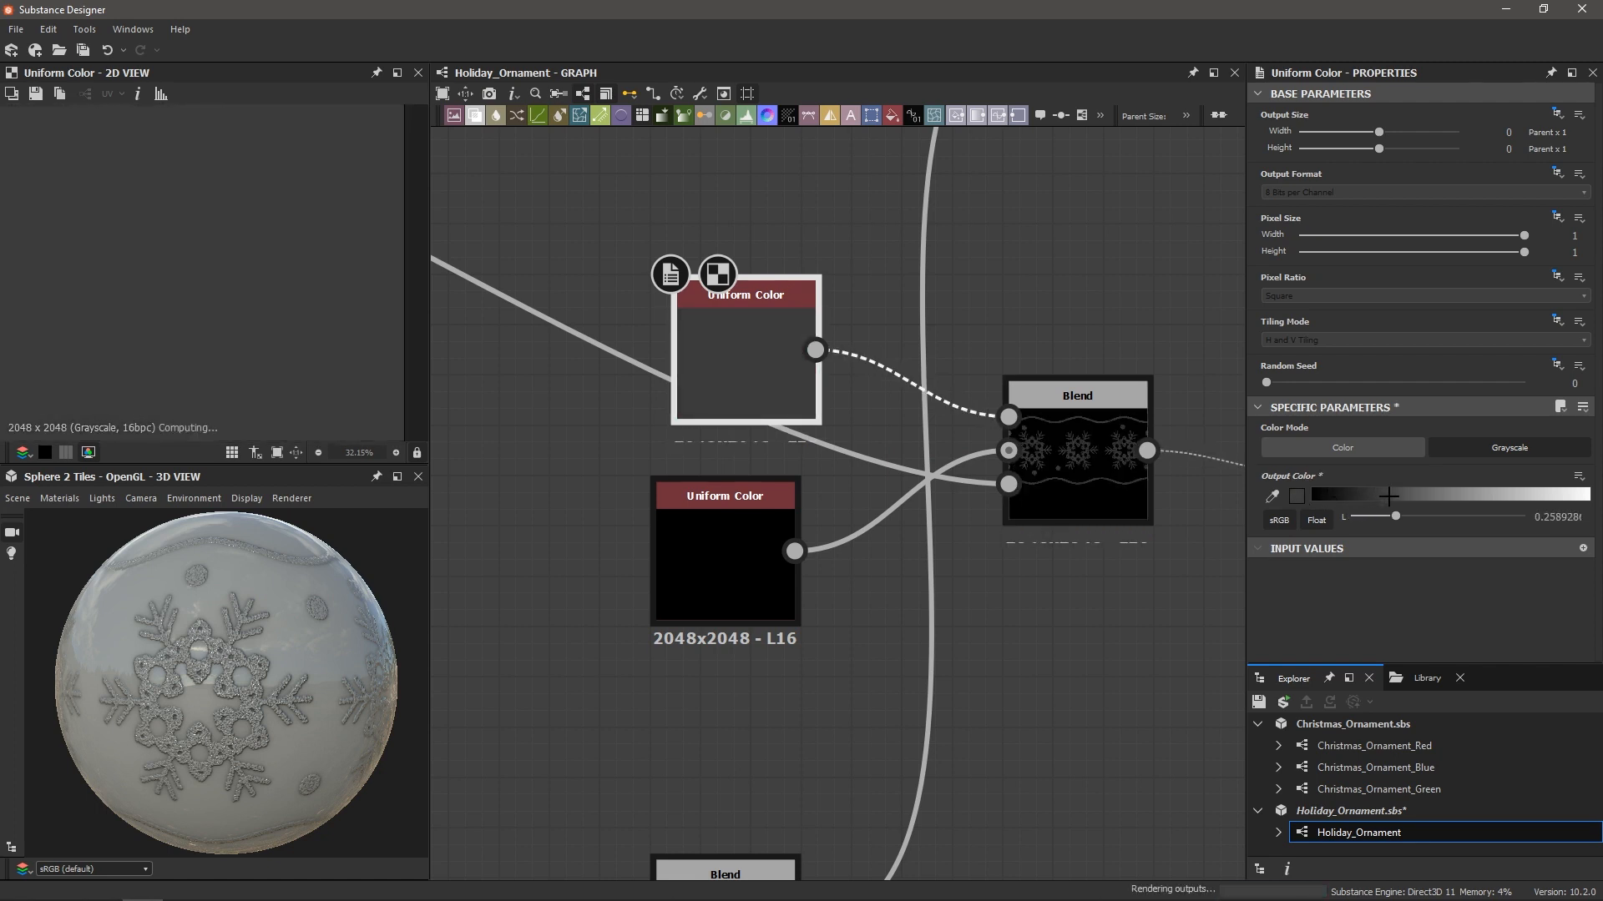
click(1386, 496)
scroll(186, 630, up, 3)
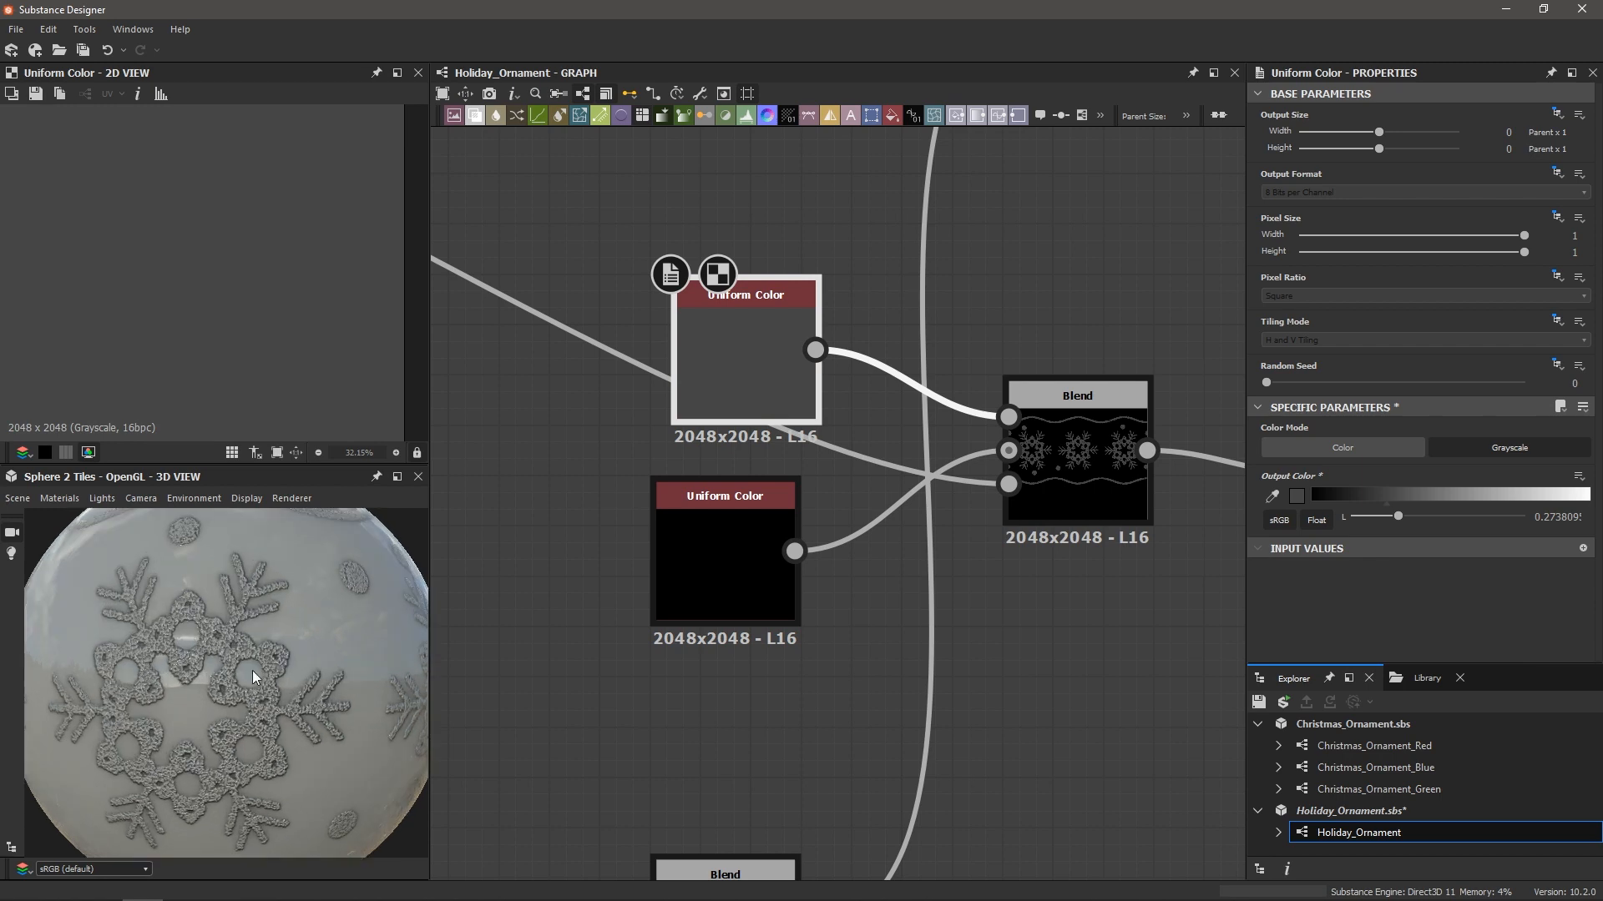
Adjust the lower Uniform Color's grey lightness, starting around 0.18
click(723, 586)
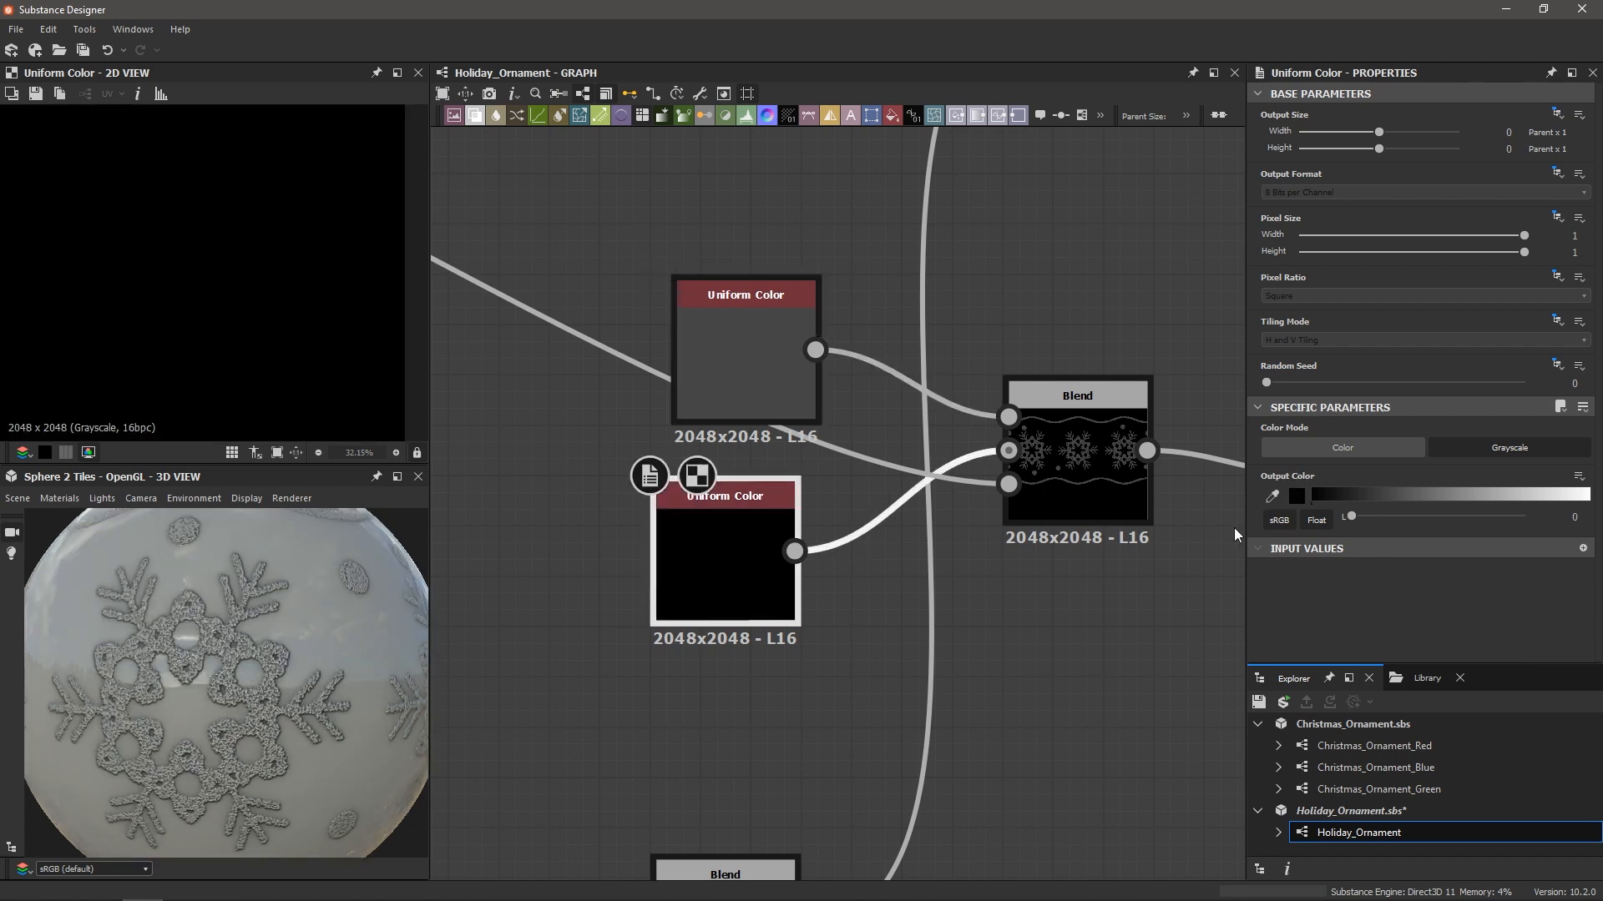
click(1413, 496)
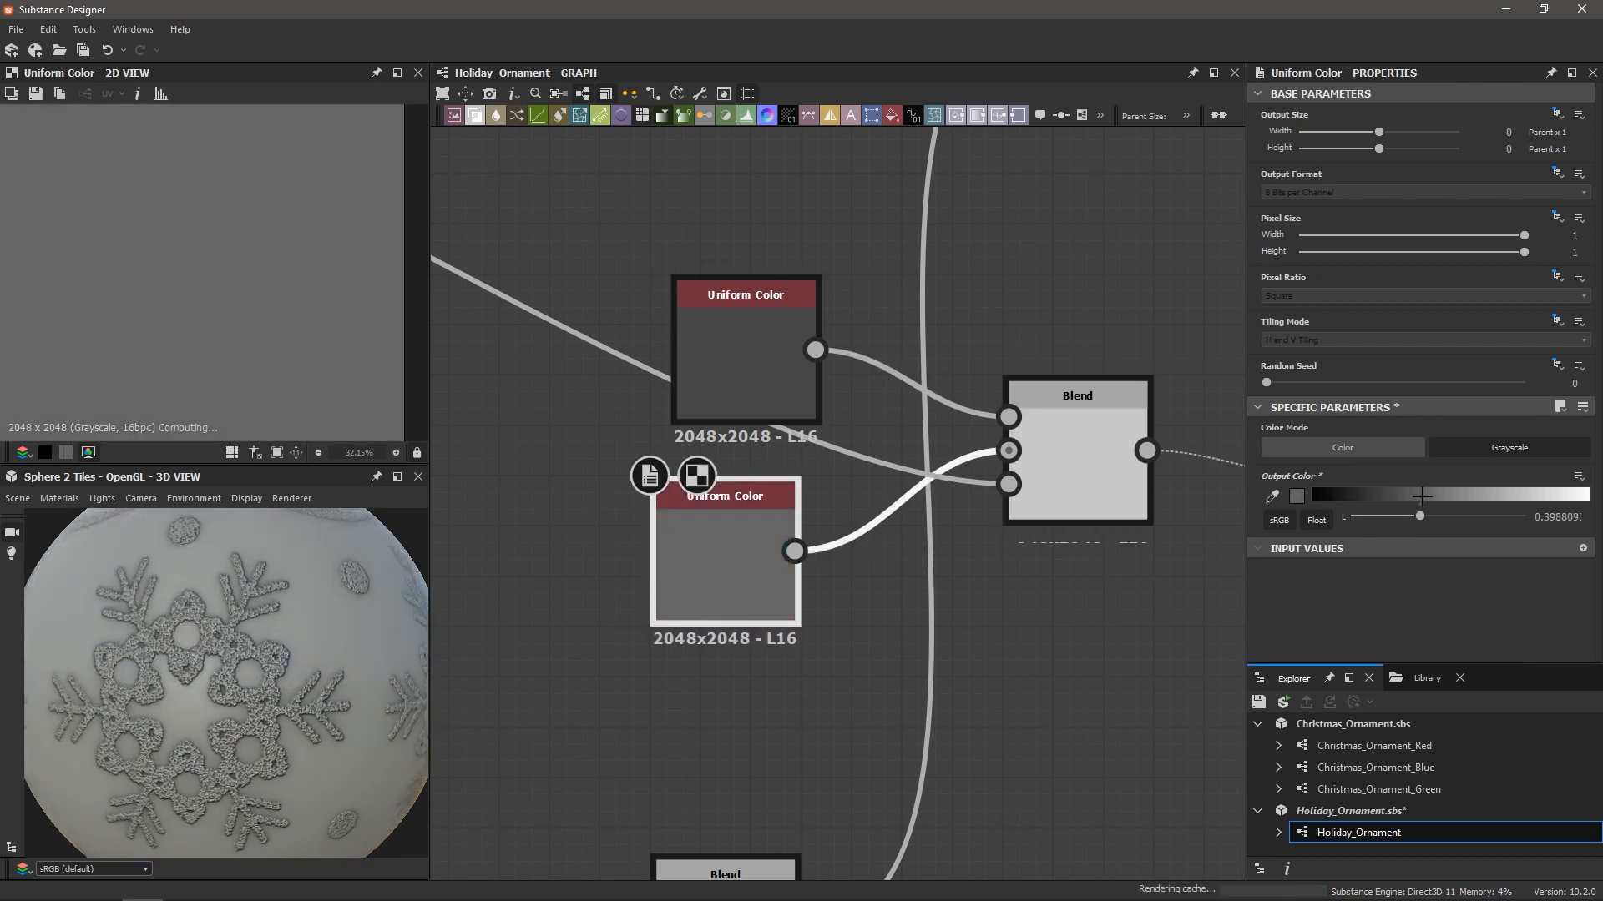
click(1361, 499)
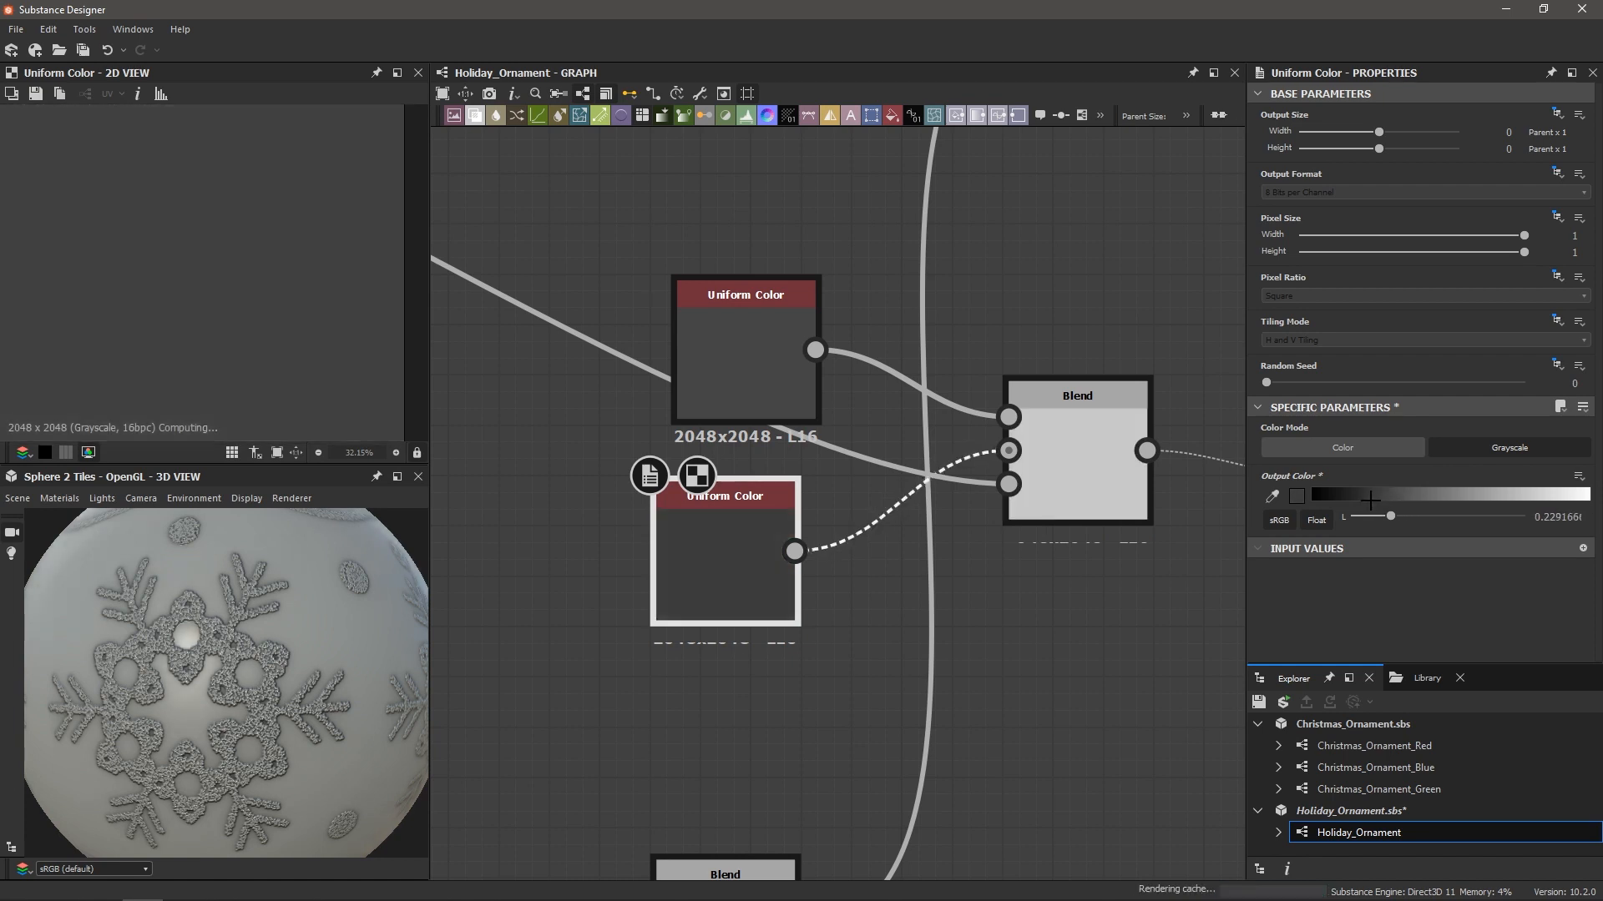
click(1377, 498)
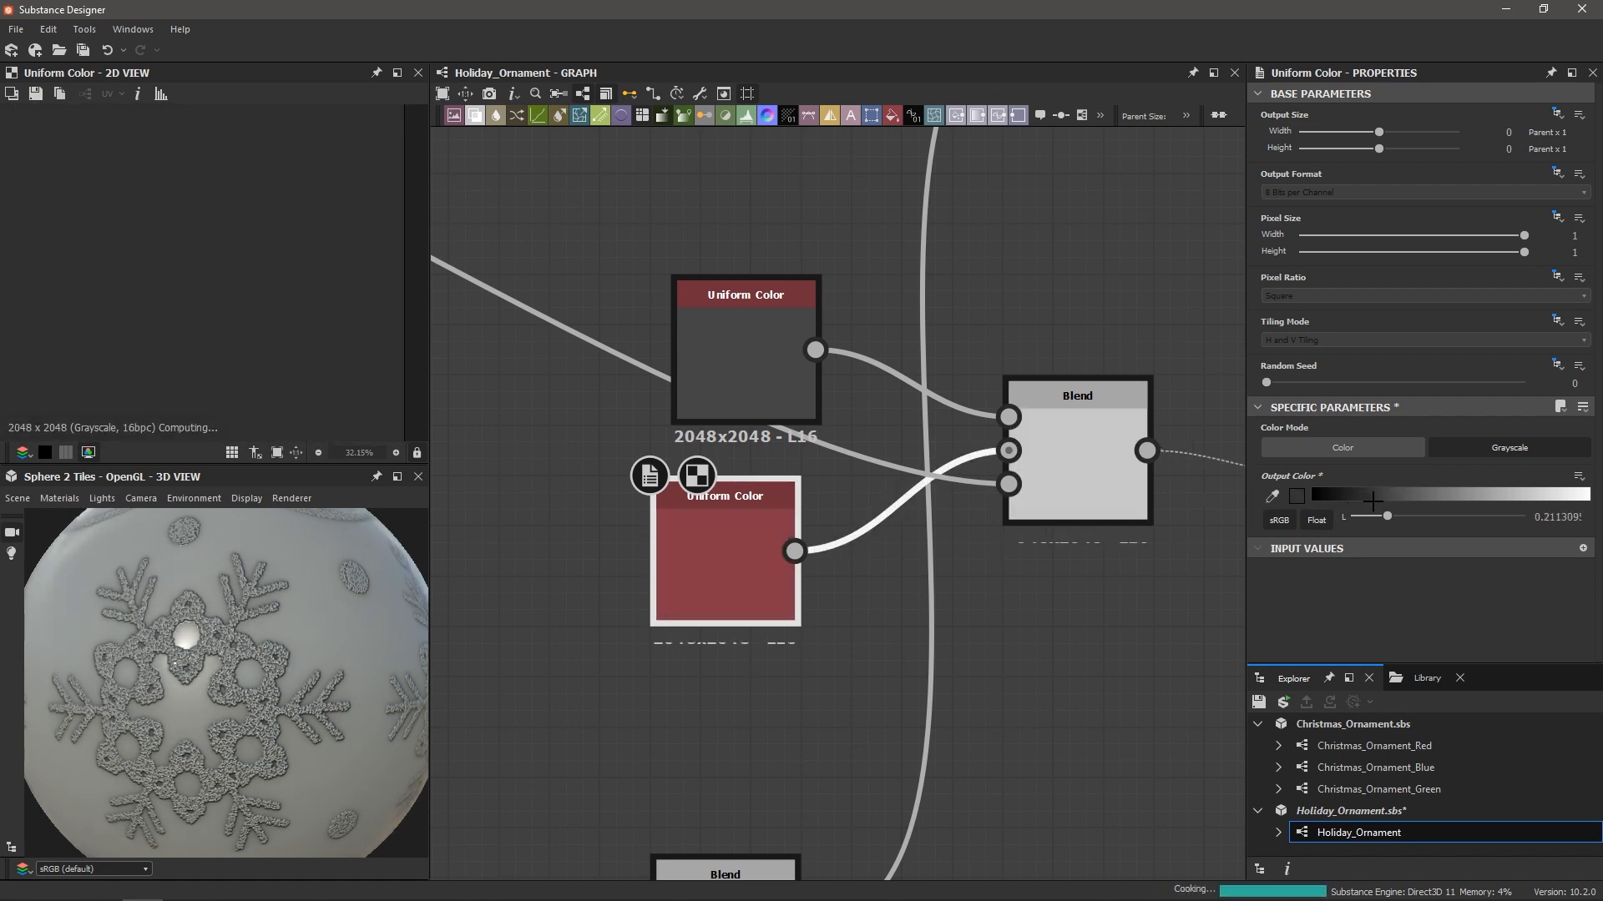
drag(1379, 501, 1409, 517)
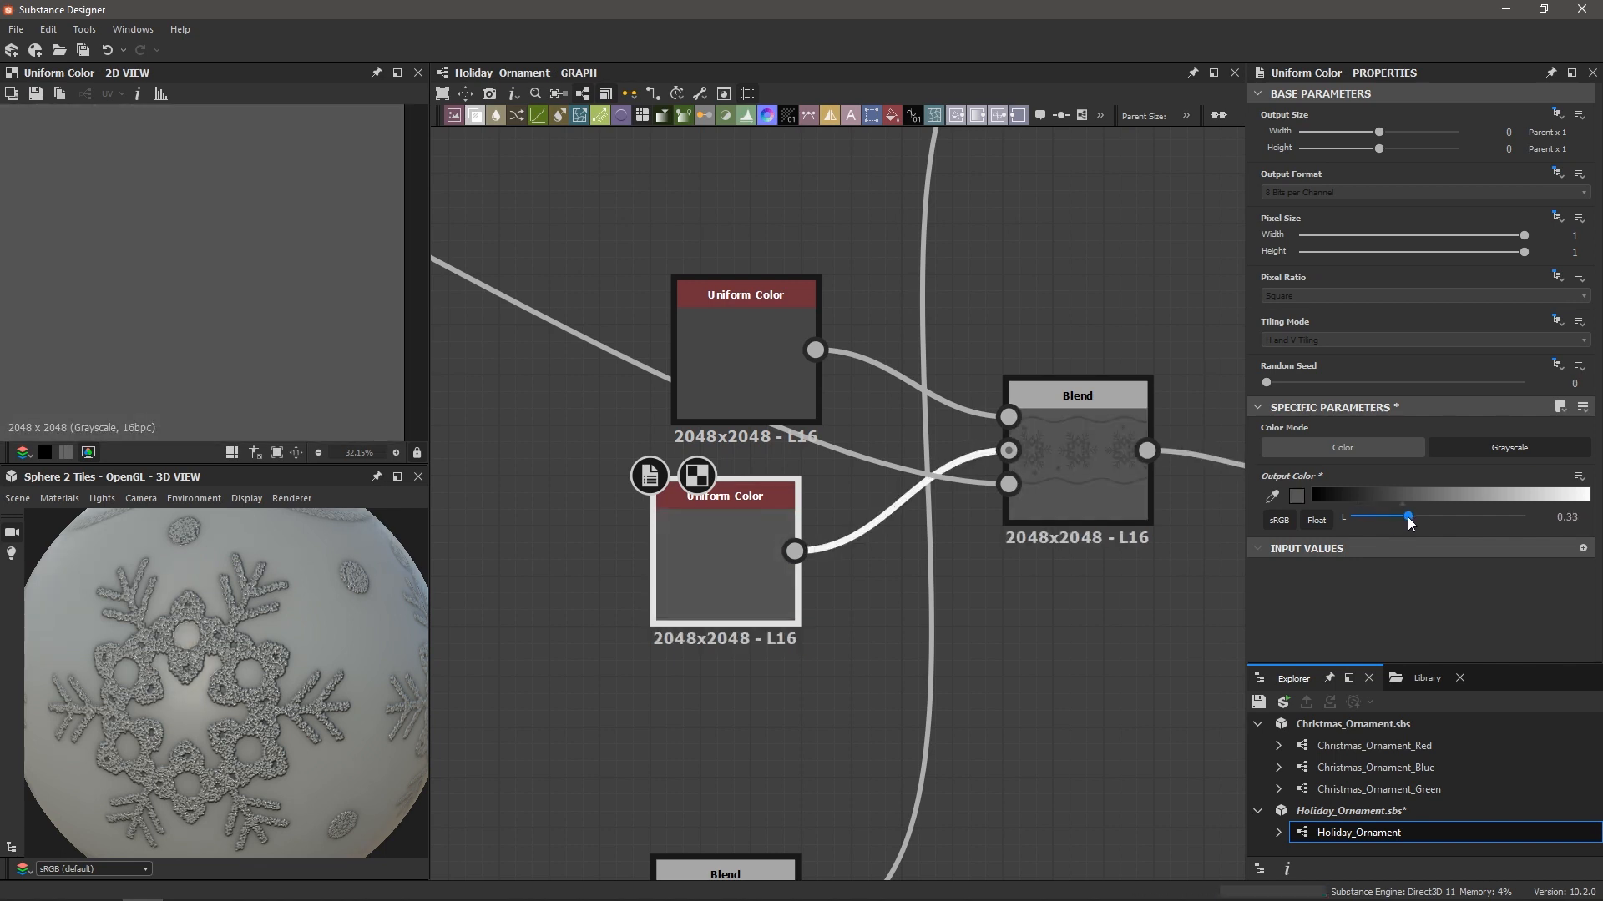
Set the upper Uniform Color to 0.23 and check the ornament preview
click(774, 372)
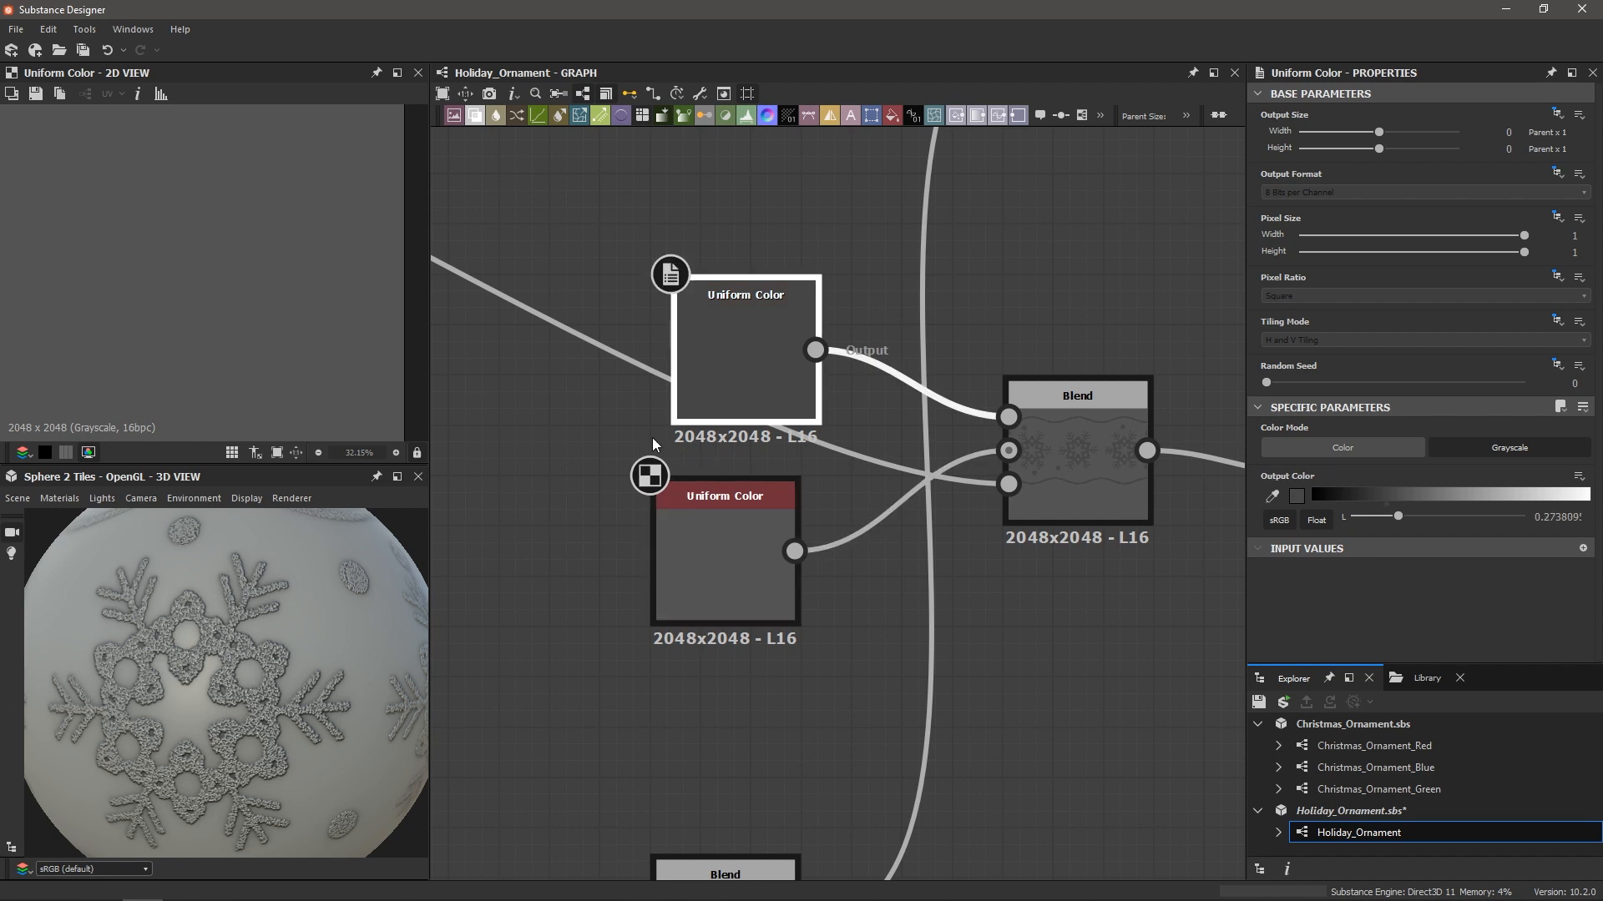
scroll(389, 653, up, 3)
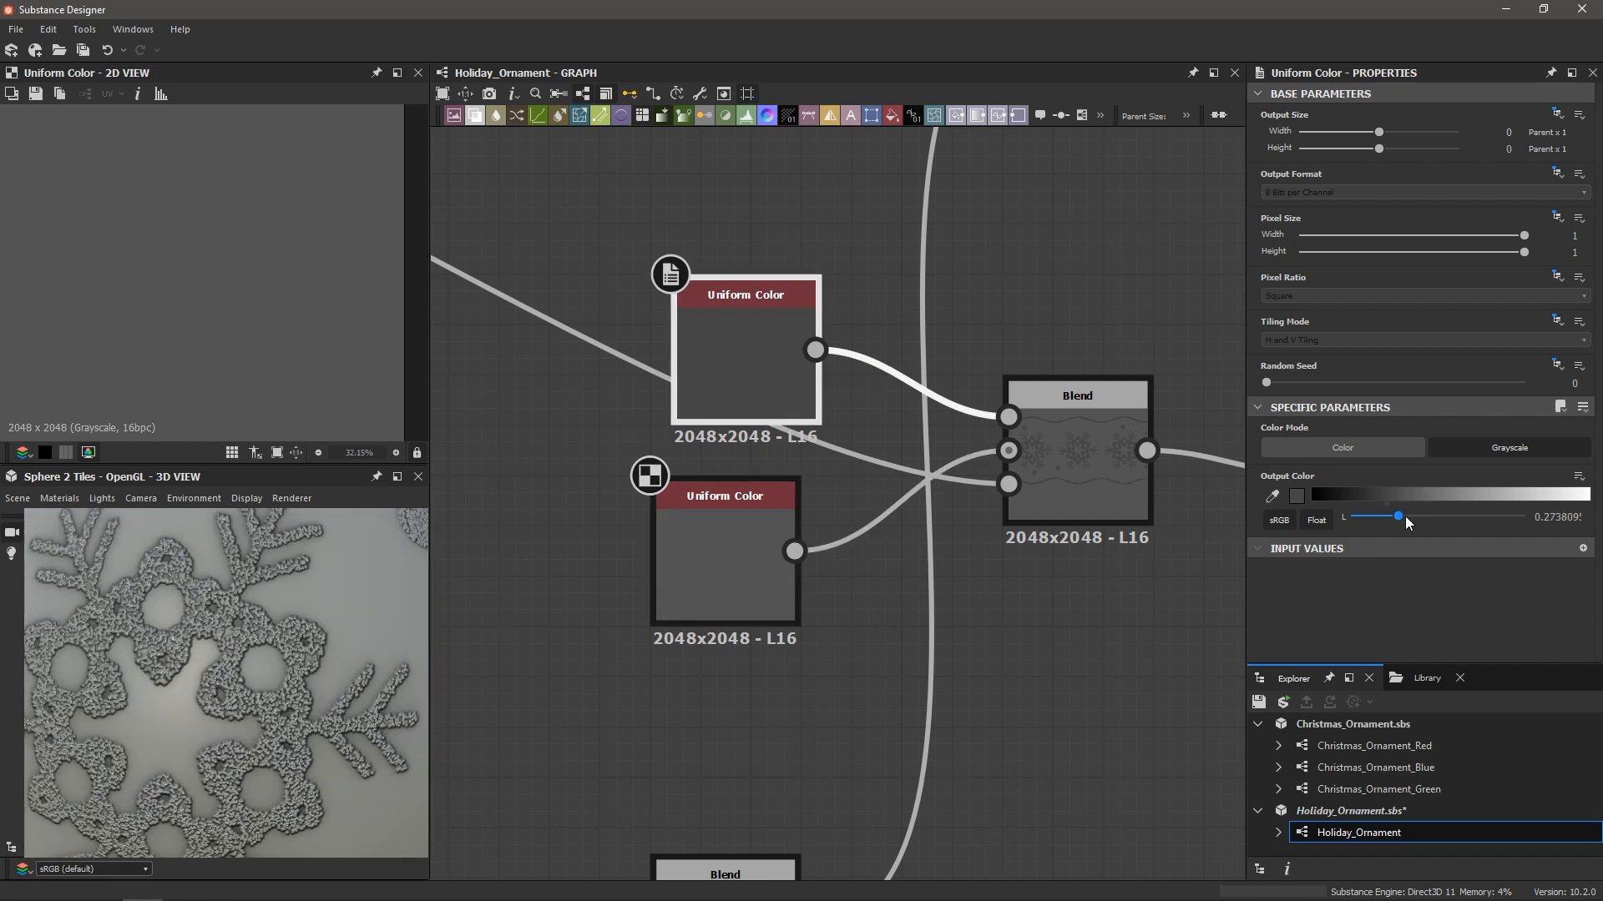
drag(1401, 514, 1387, 514)
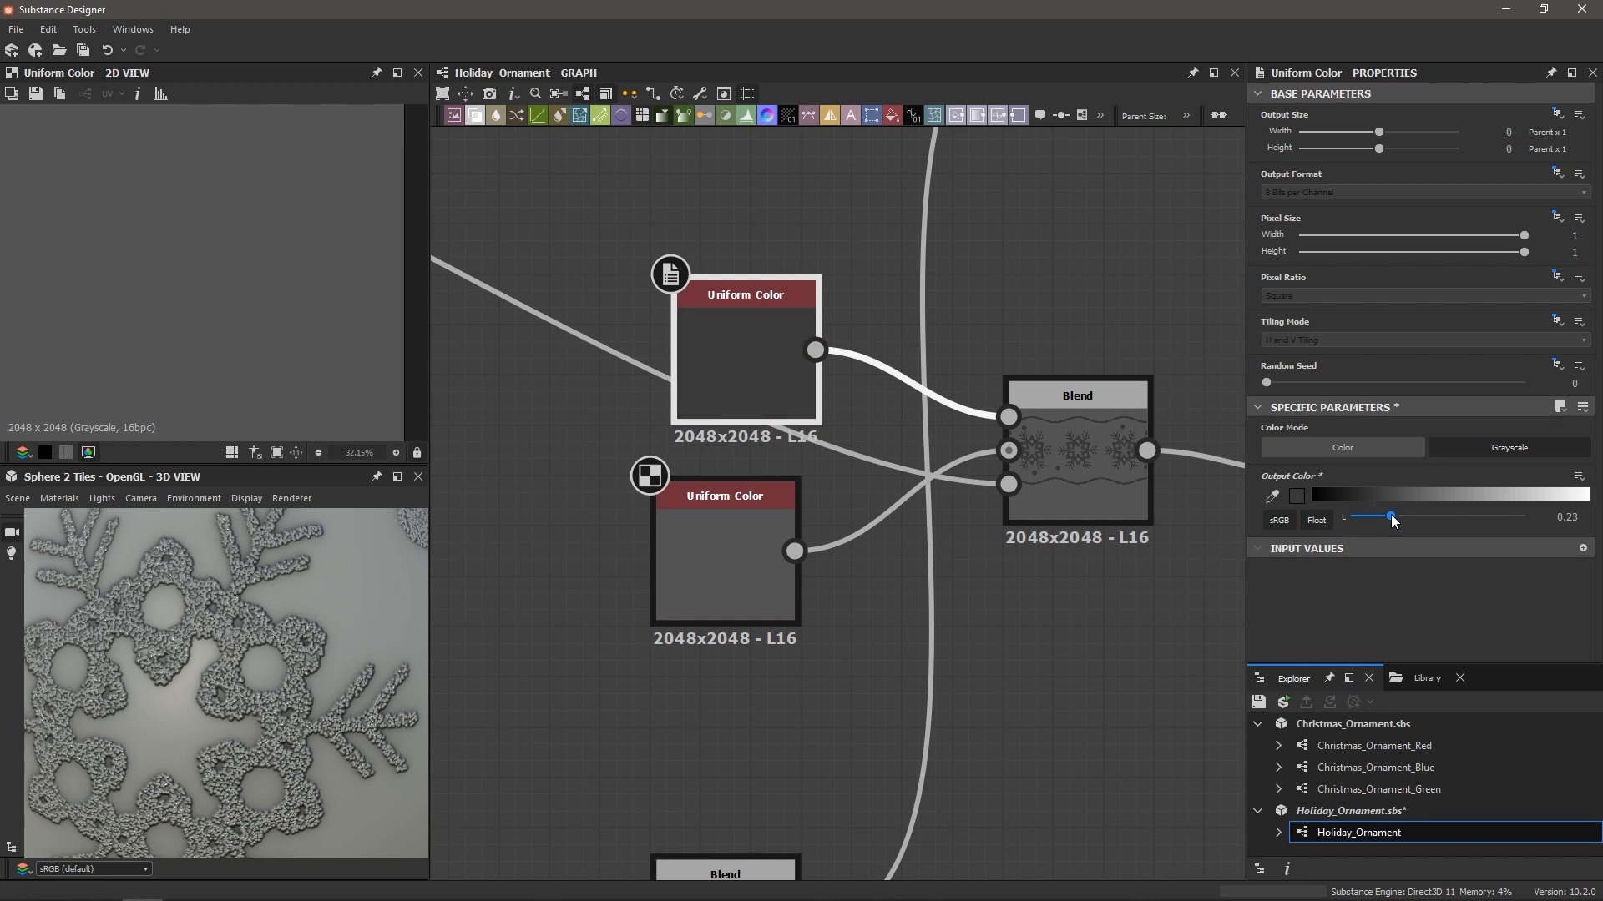
scroll(326, 647, down, 5)
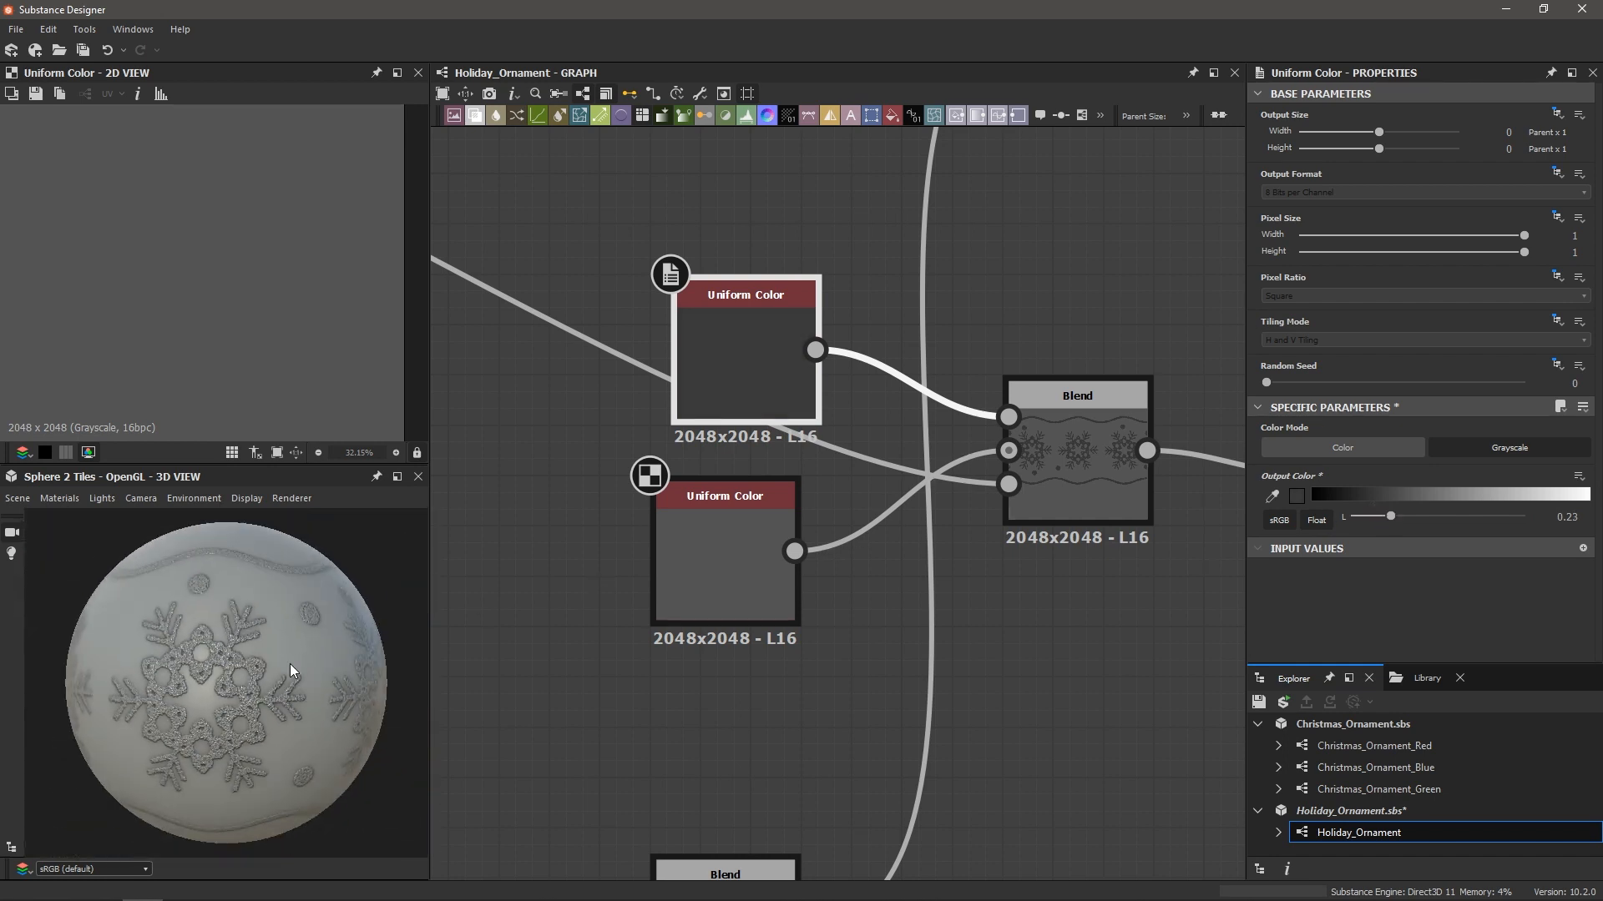
mouse_move(282, 664)
shift+mouse_down()
mouse_move(240, 668)
mouse_move(336, 661)
mouse_move(232, 668)
mouse_move(339, 657)
mouse_move(242, 668)
mouse_move(290, 673)
mouse_move(297, 655)
mouse_move(279, 657)
shift+mouse_up()
scroll(290, 666, up, 5)
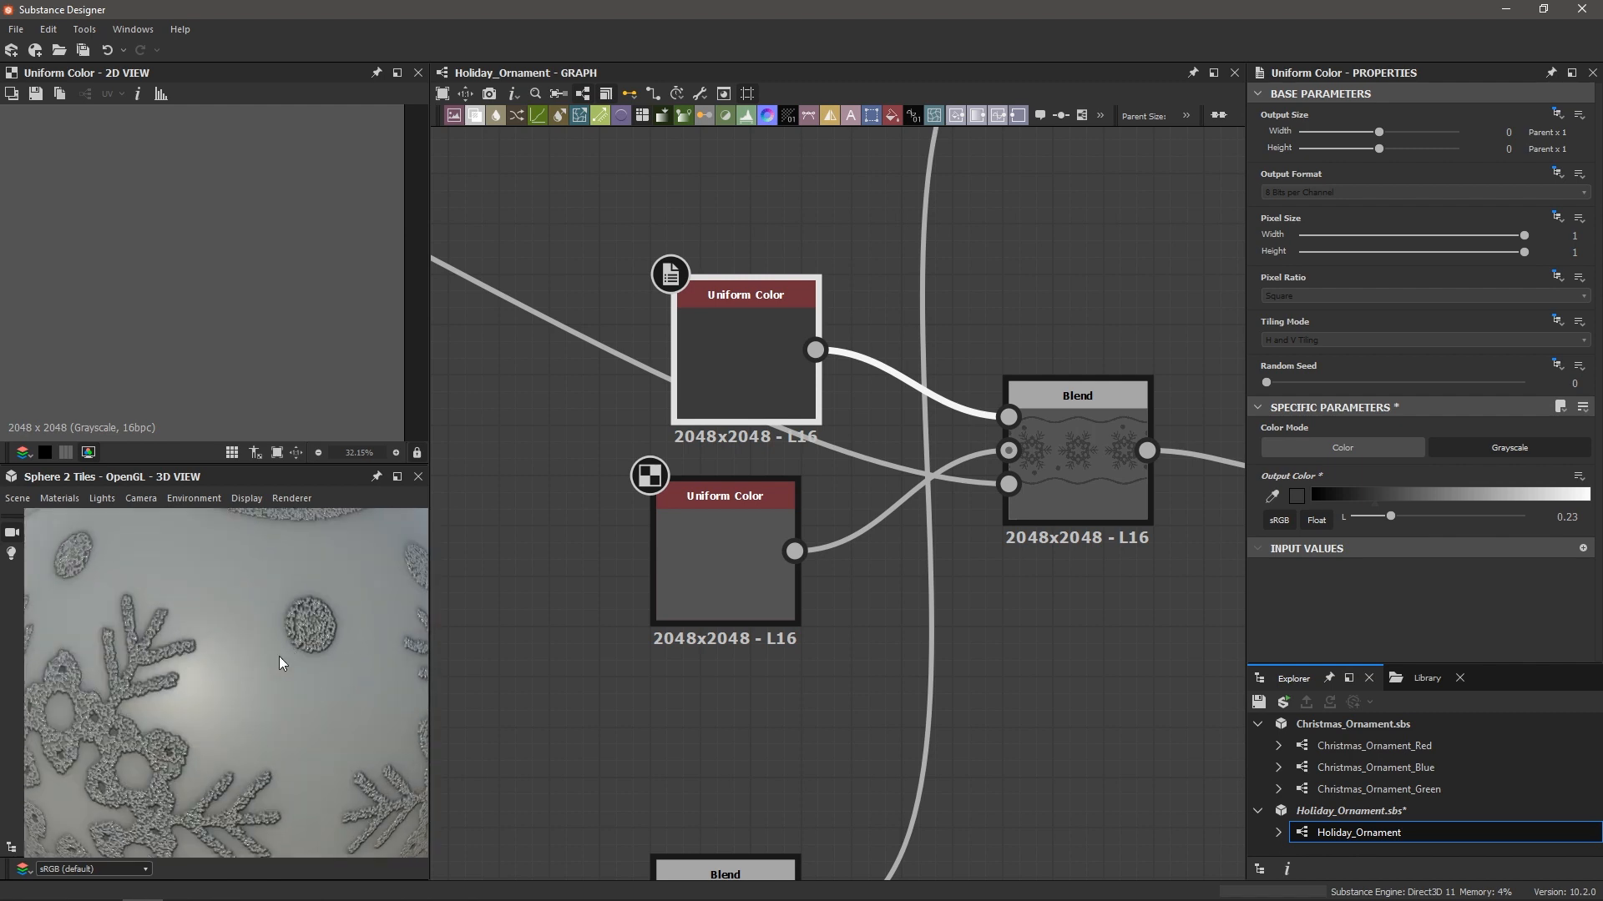
scroll(283, 658, down, 3)
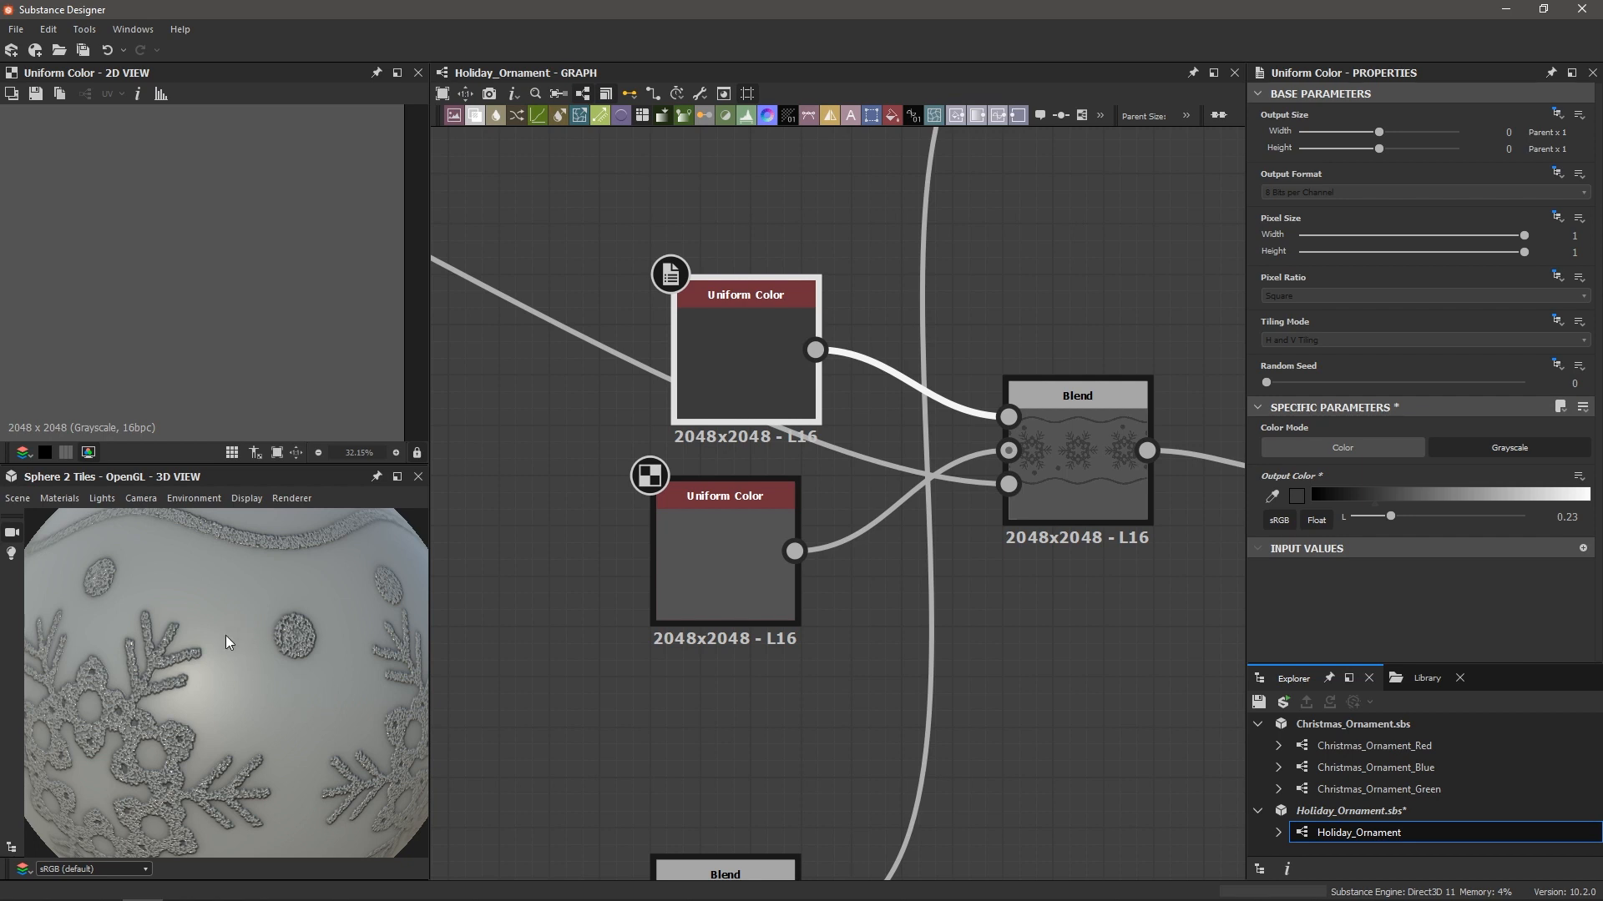
scroll(252, 715, down, 4)
drag(252, 714, 189, 714)
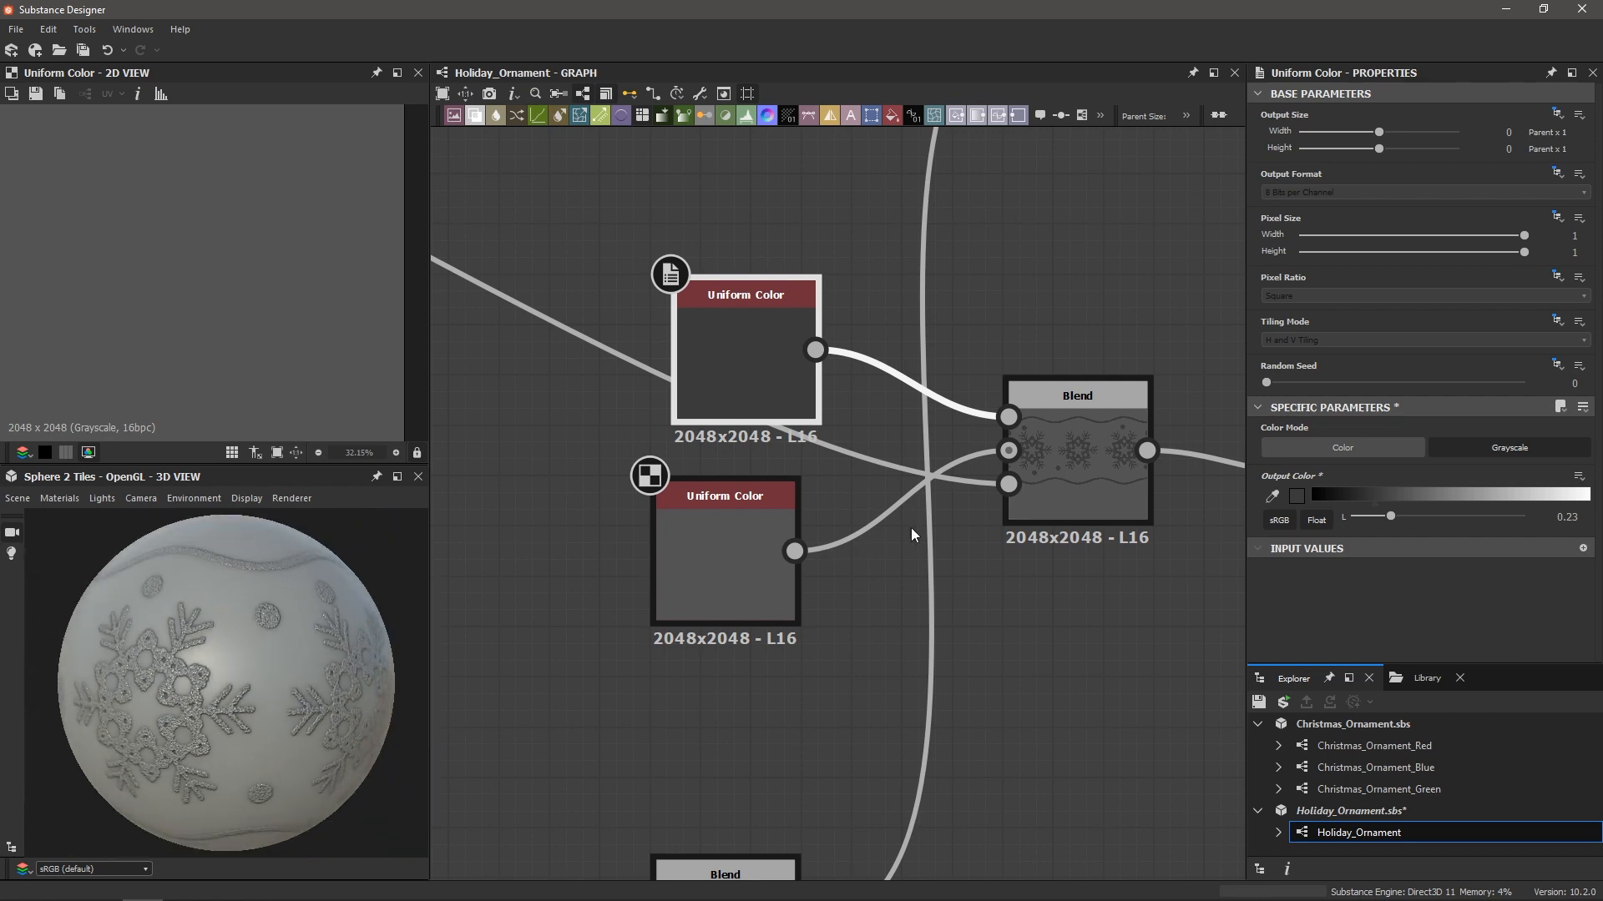
Move both Uniform Colors and their Blend further left
drag(721, 382, 1000, 578)
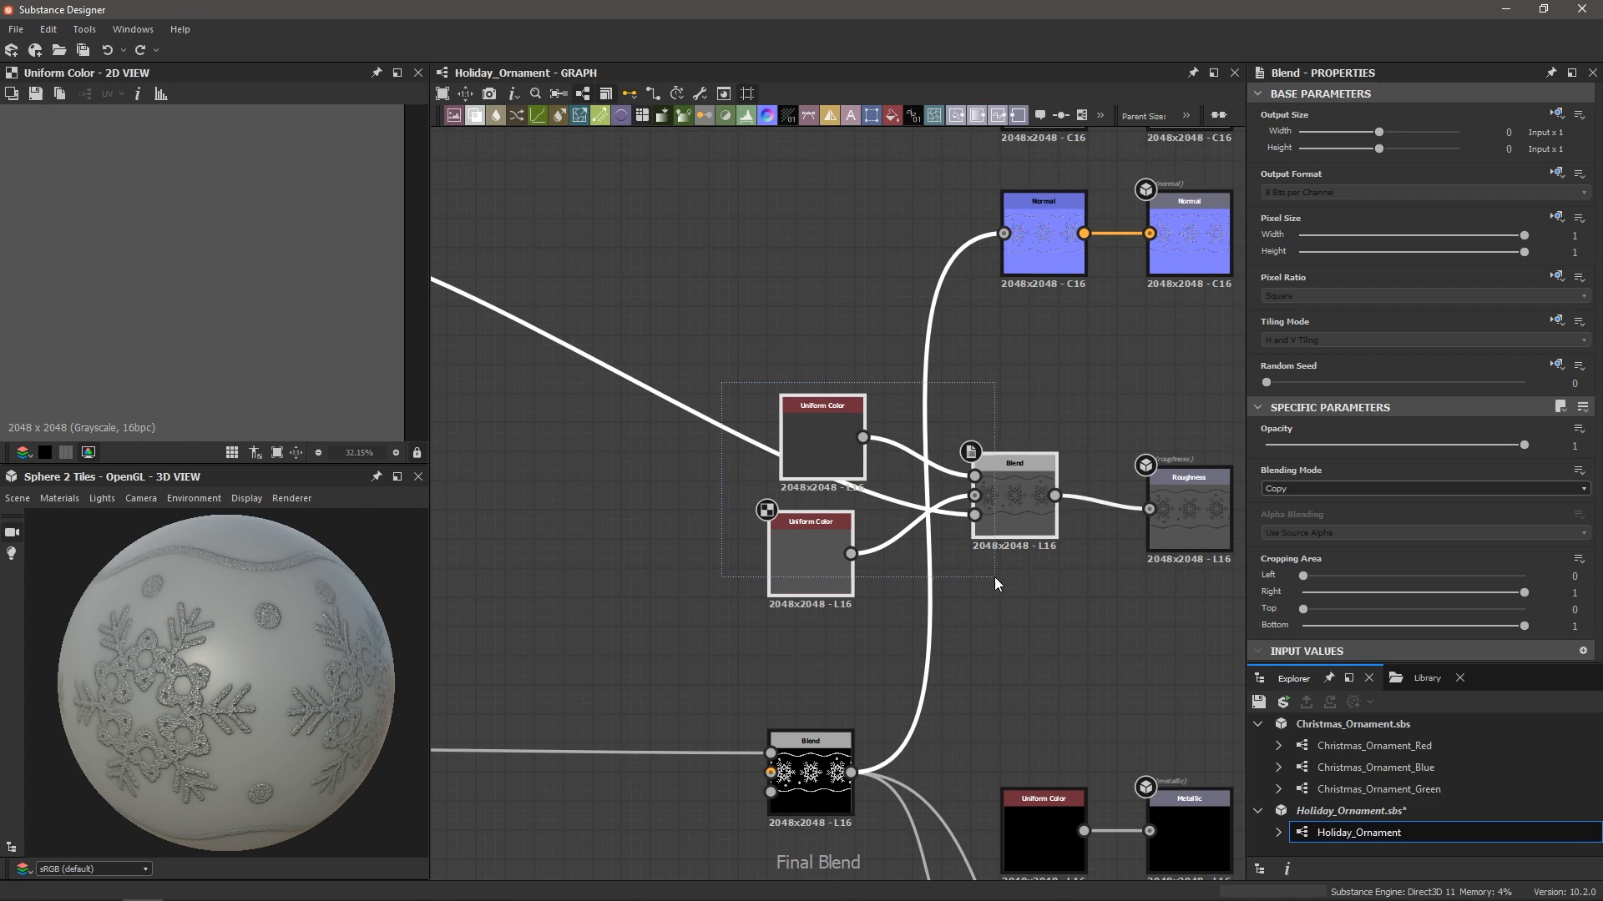
drag(1010, 489, 803, 496)
click(1020, 544)
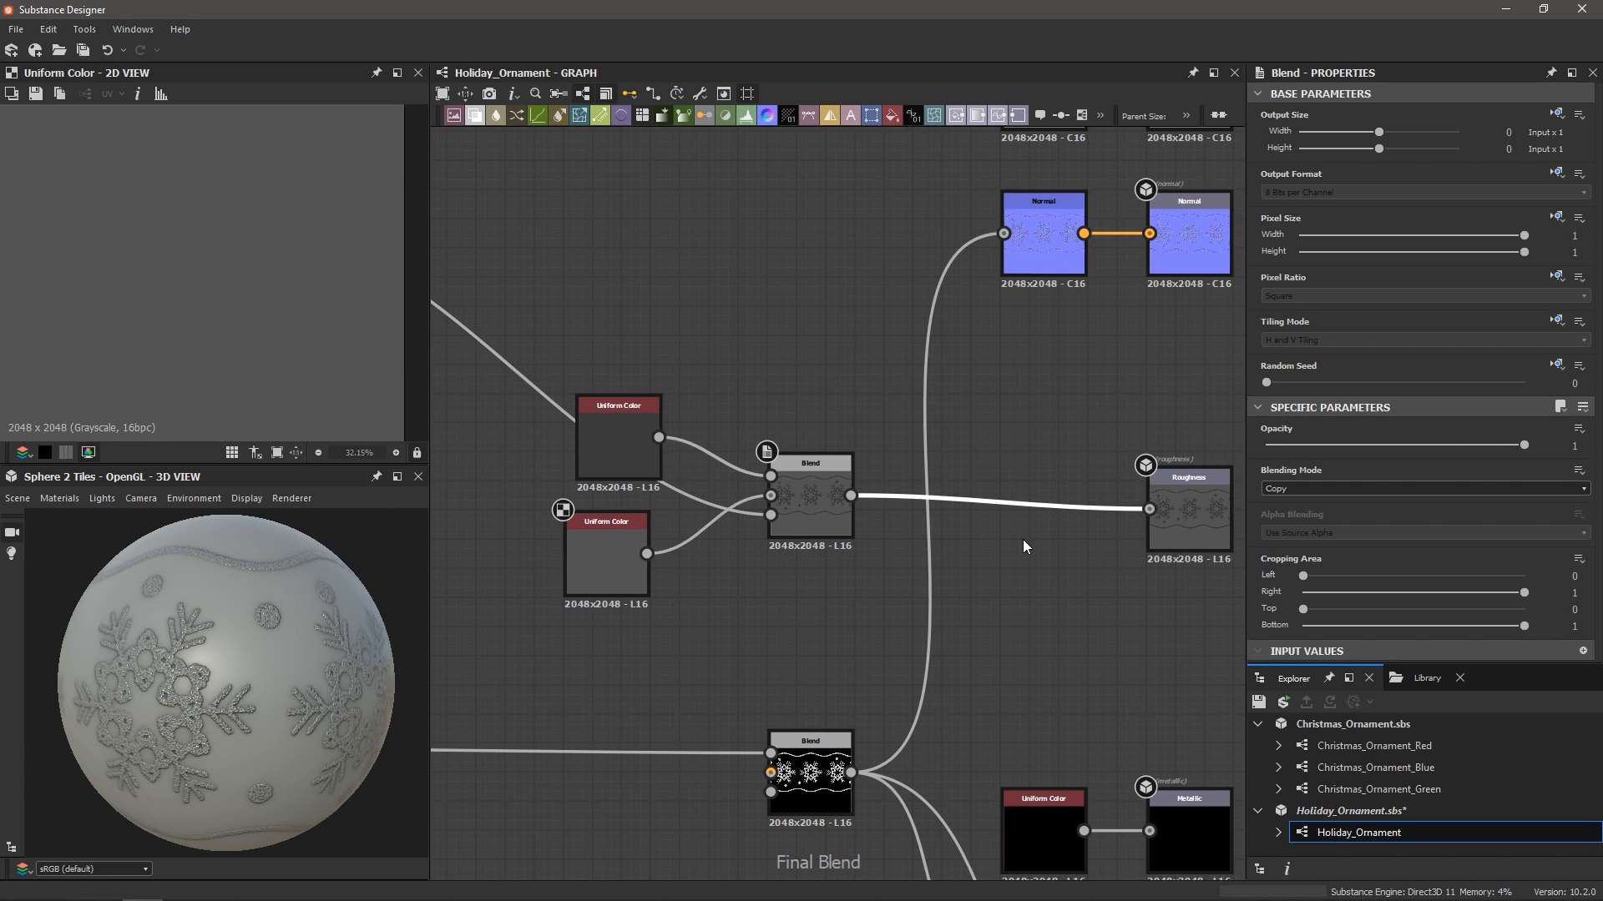
Insert a Blend node on the link into the Roughness output
key(space)
text(blend)
key(Return)
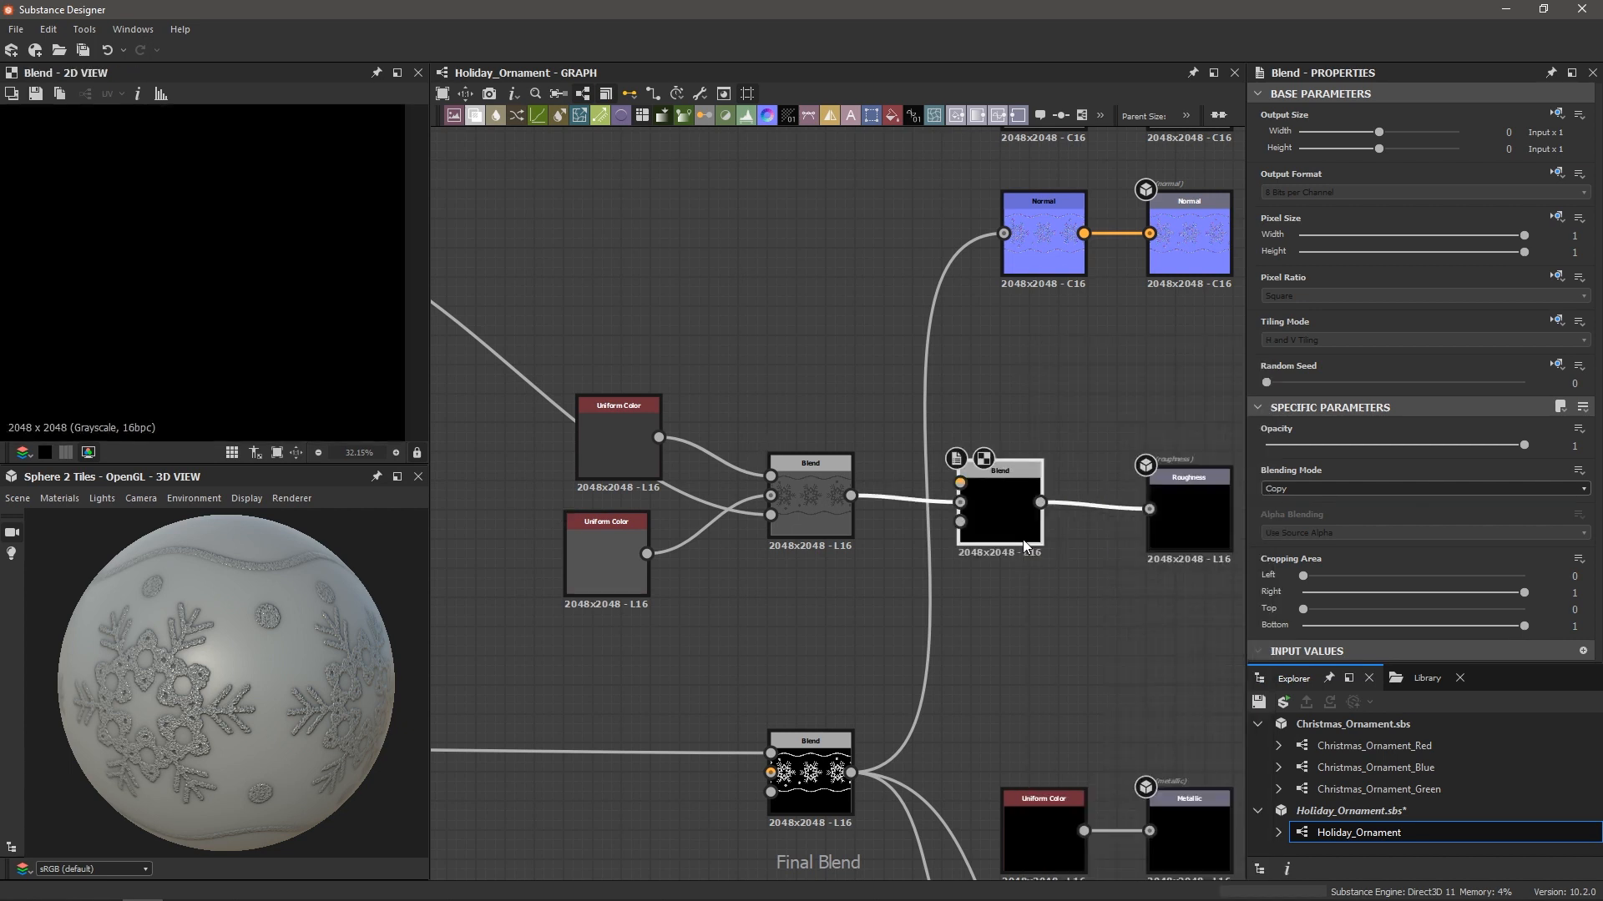
scroll(993, 499, up, 2)
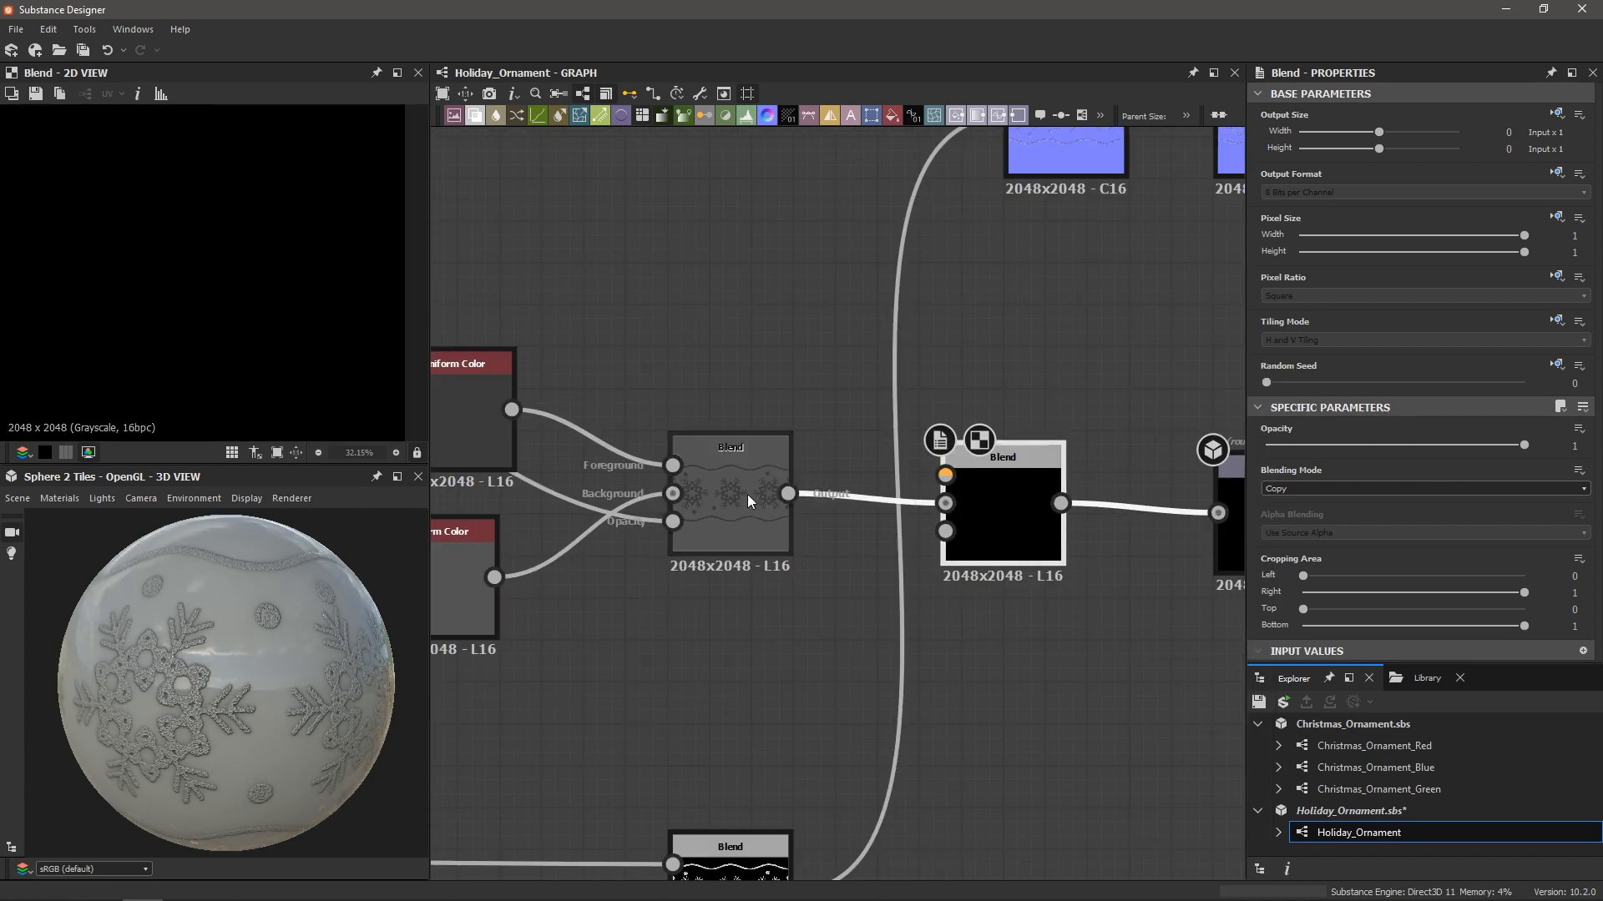
scroll(1002, 488, down, 3)
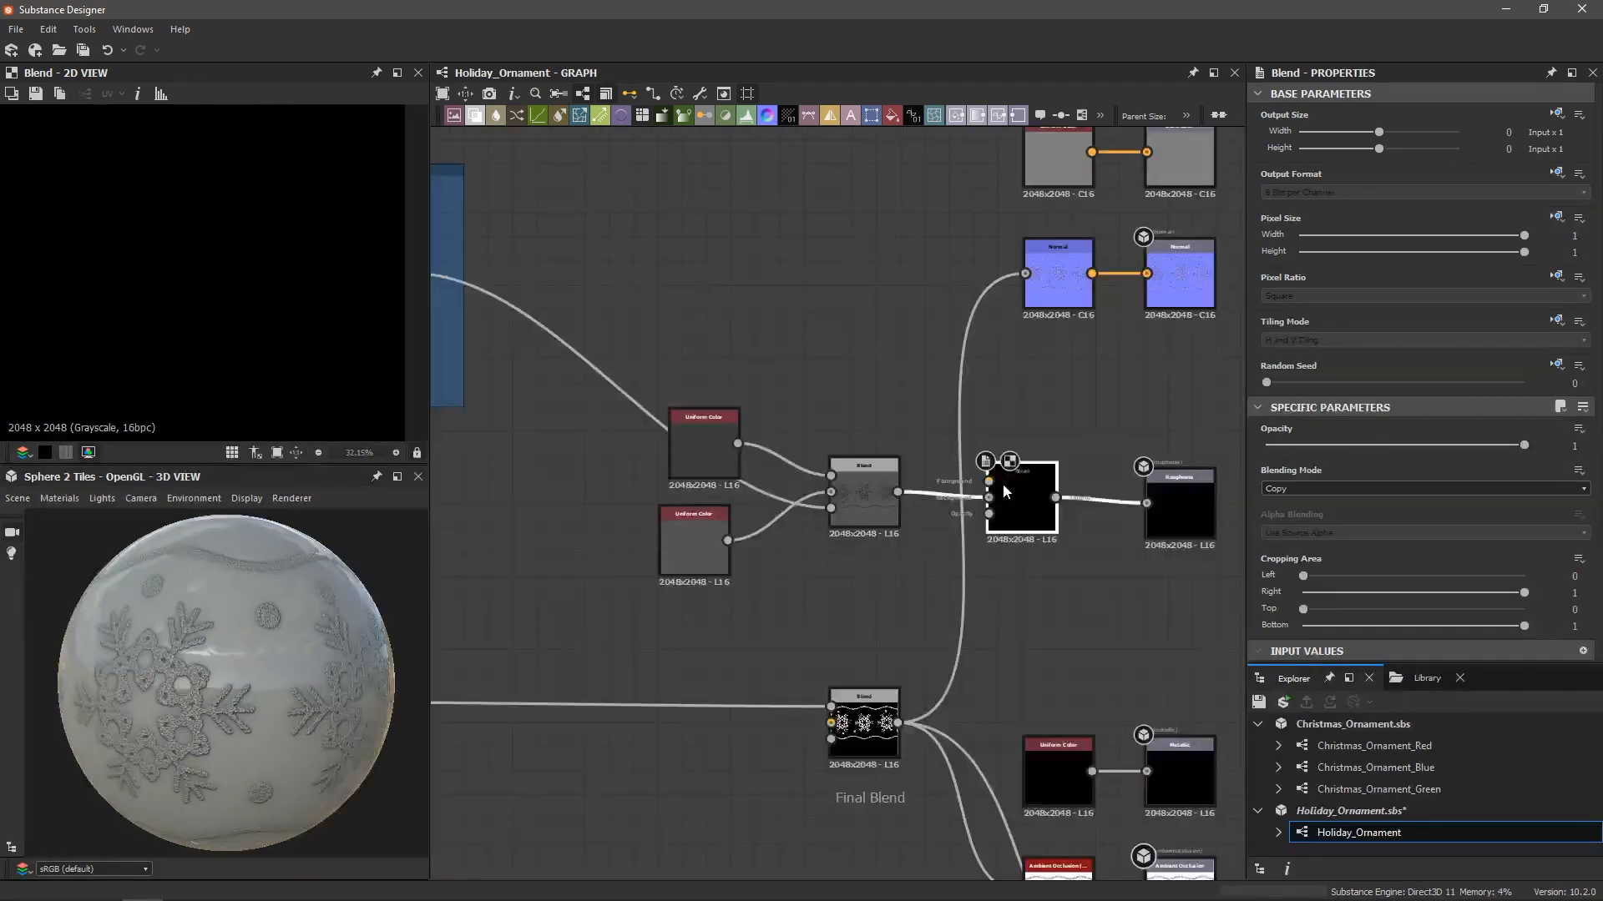
scroll(1003, 483, up, 3)
Add a Moisture Noise node wired into the new Blend's Foreground
drag(978, 479, 919, 427)
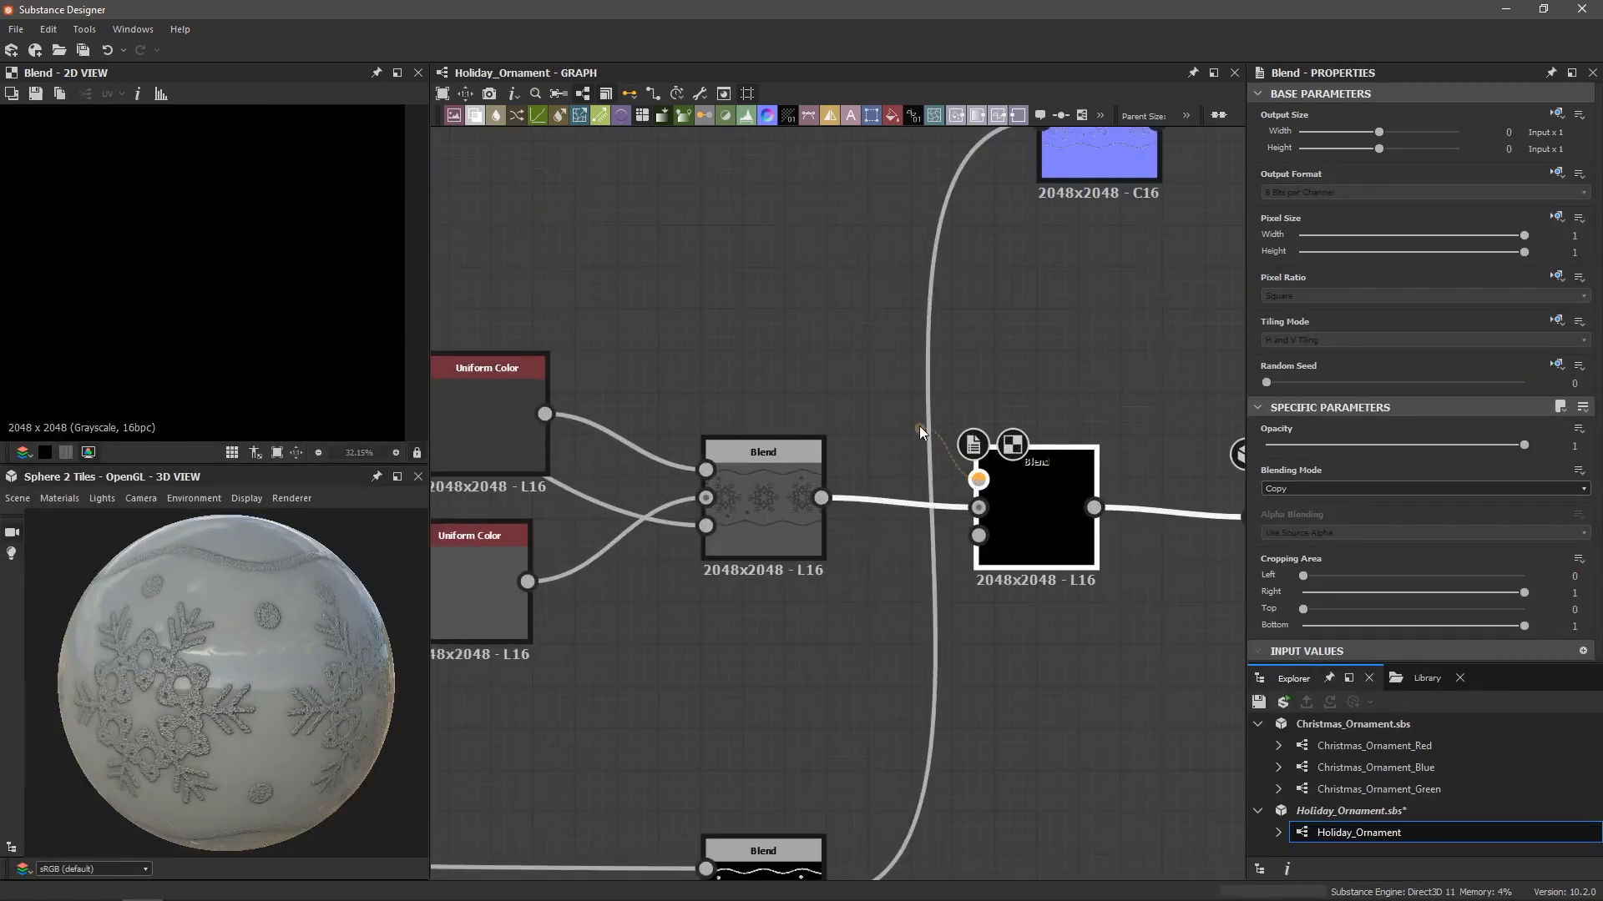
drag(854, 312, 844, 302)
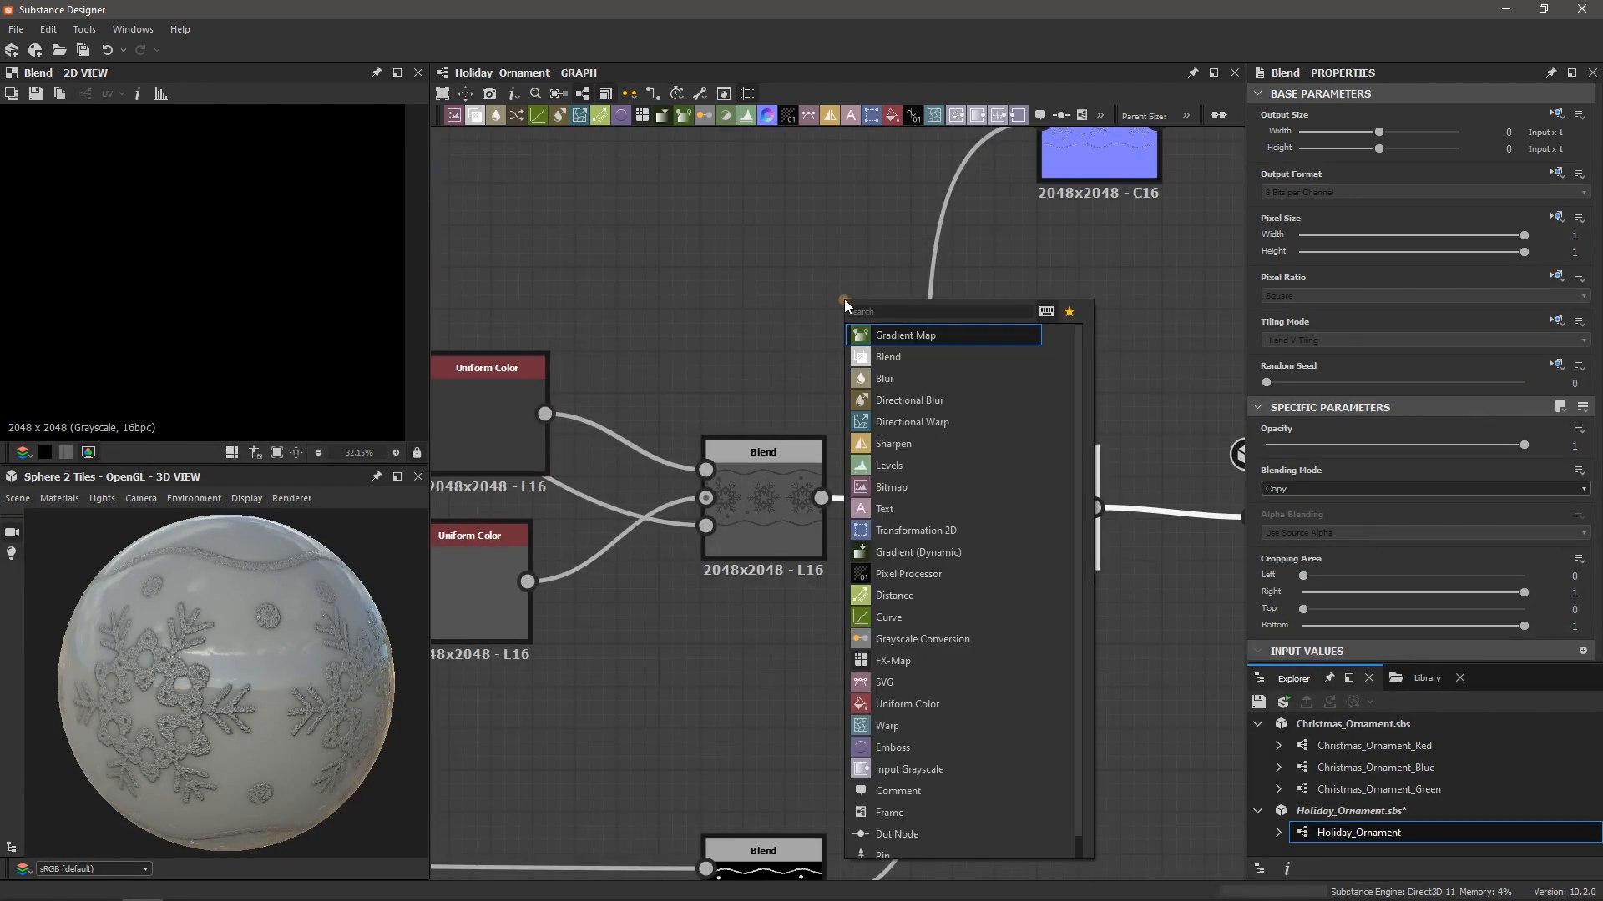
text(moisture)
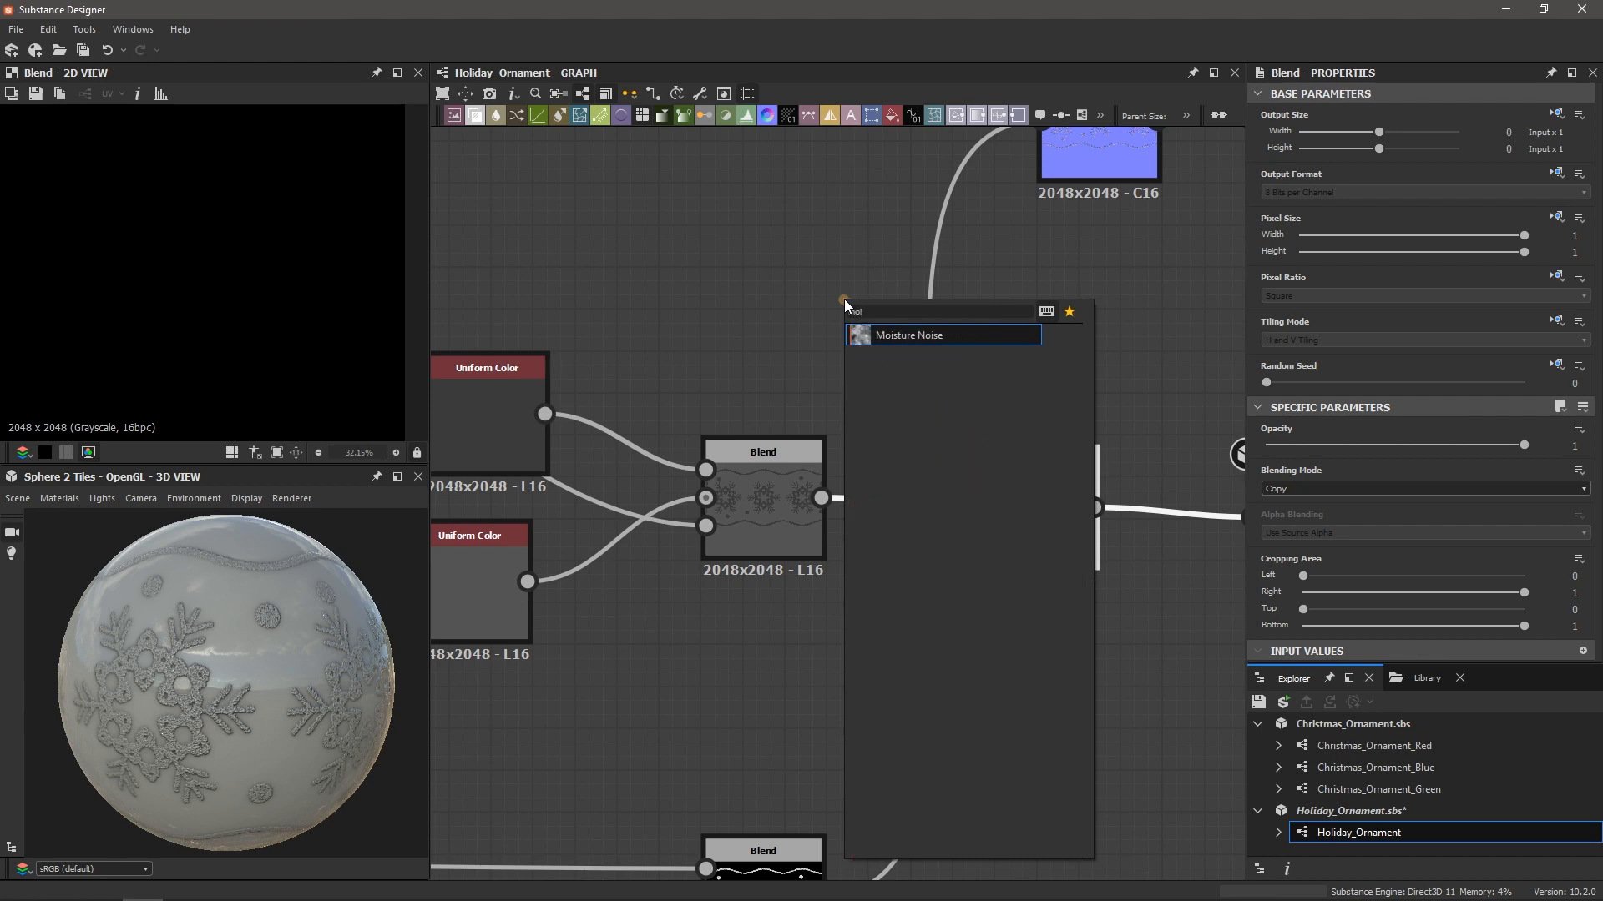
key(Return)
Lower the new Blend's Opacity to 0.21 and check the ornament preview
click(1049, 484)
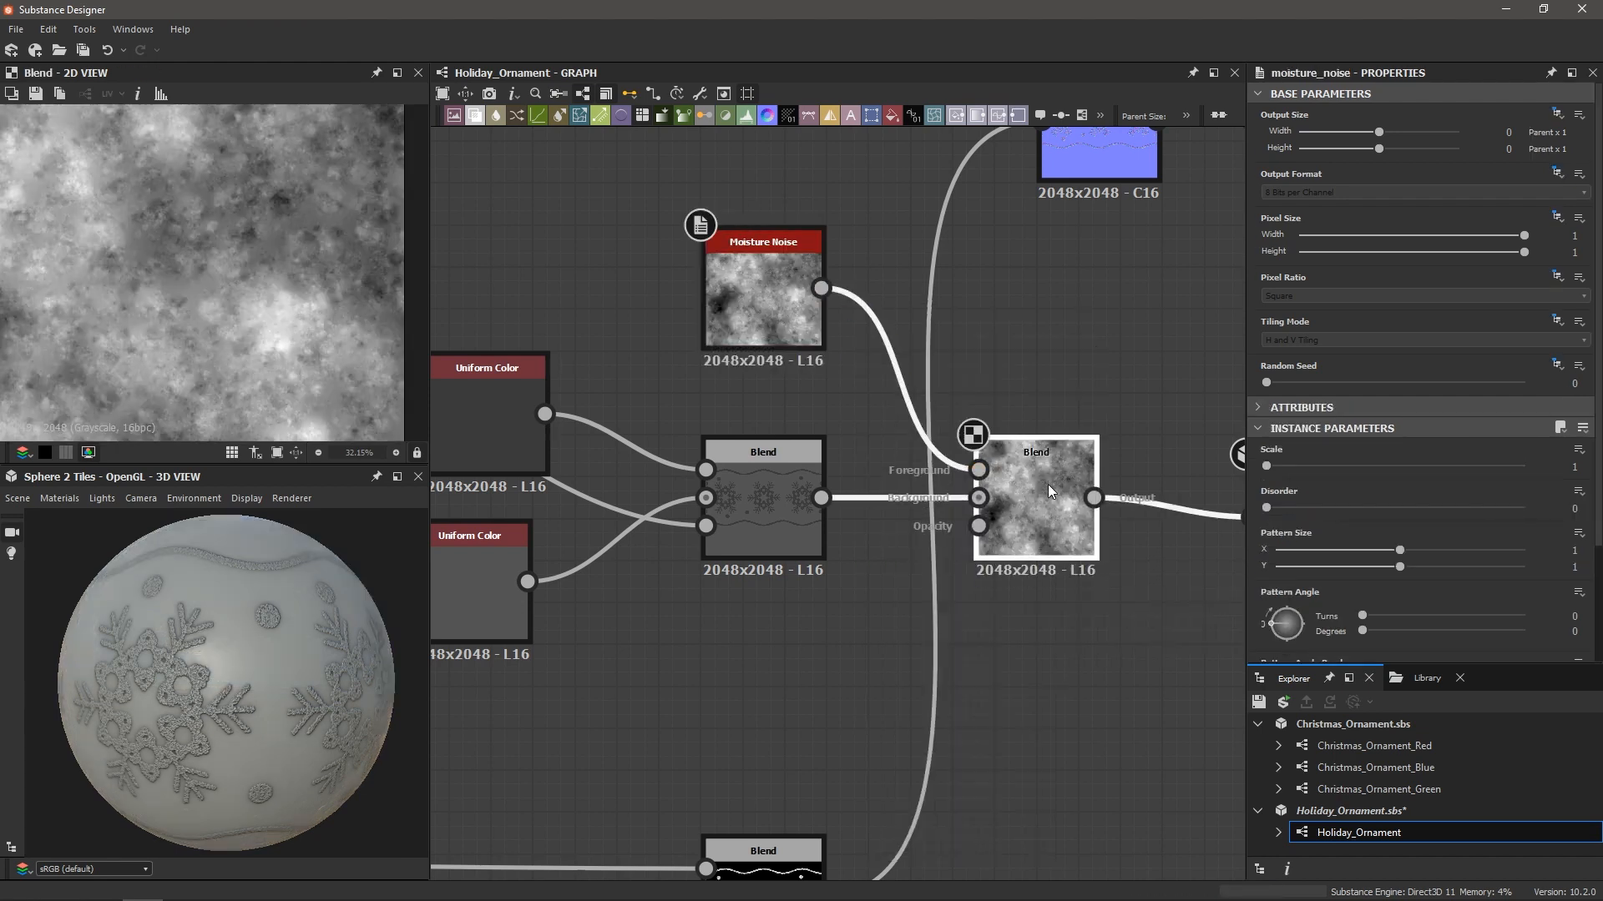
drag(1525, 446, 1397, 449)
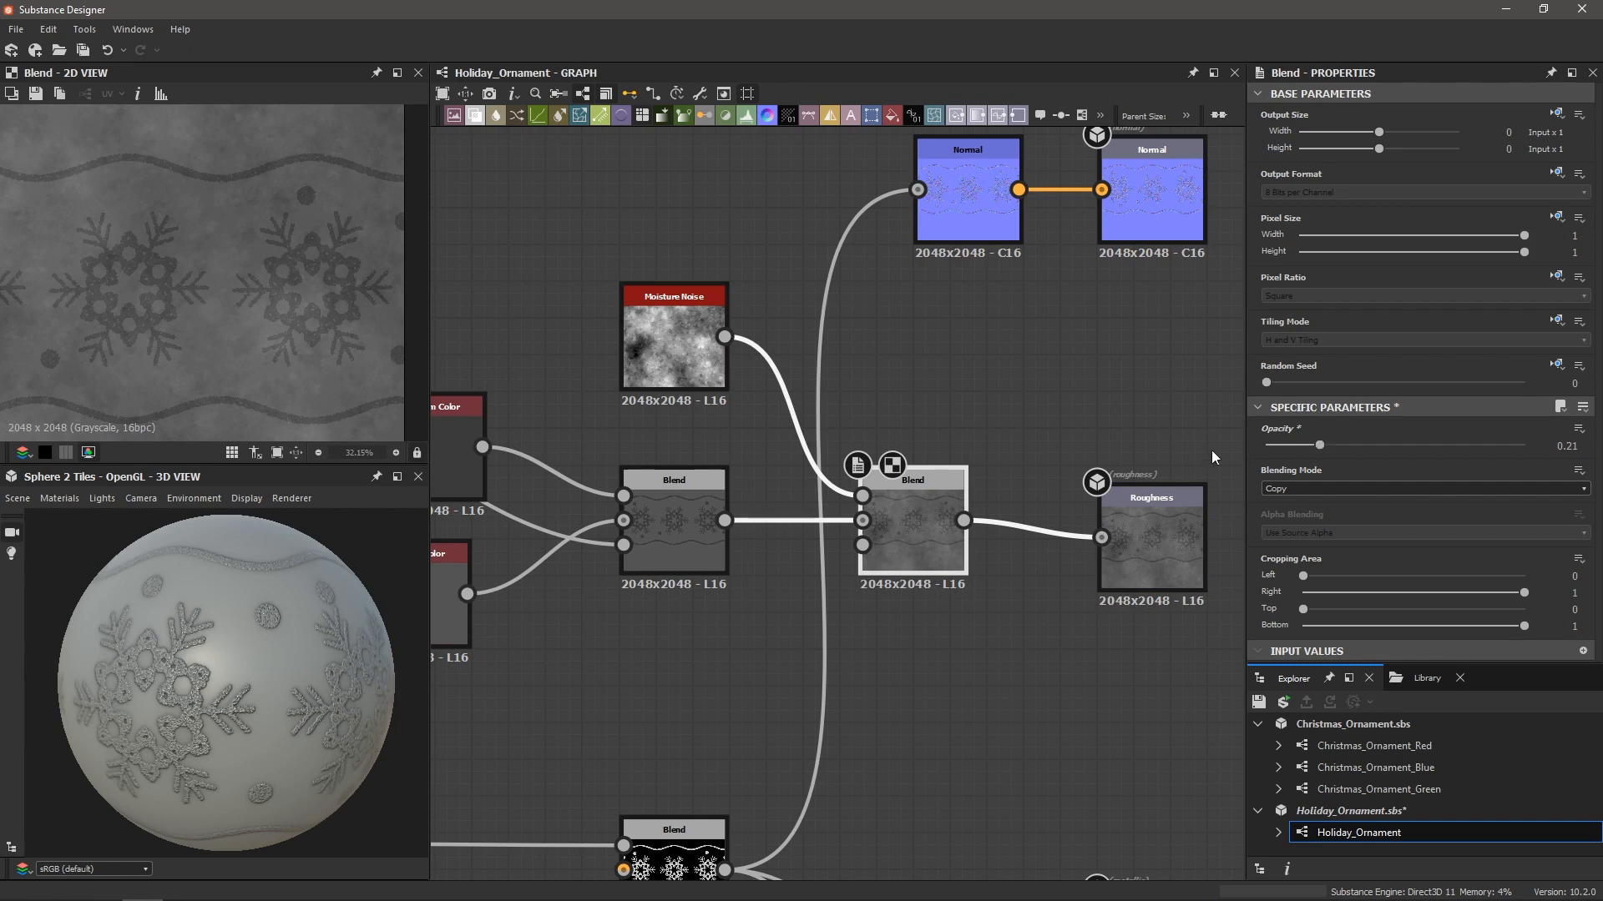
drag(275, 683, 242, 687)
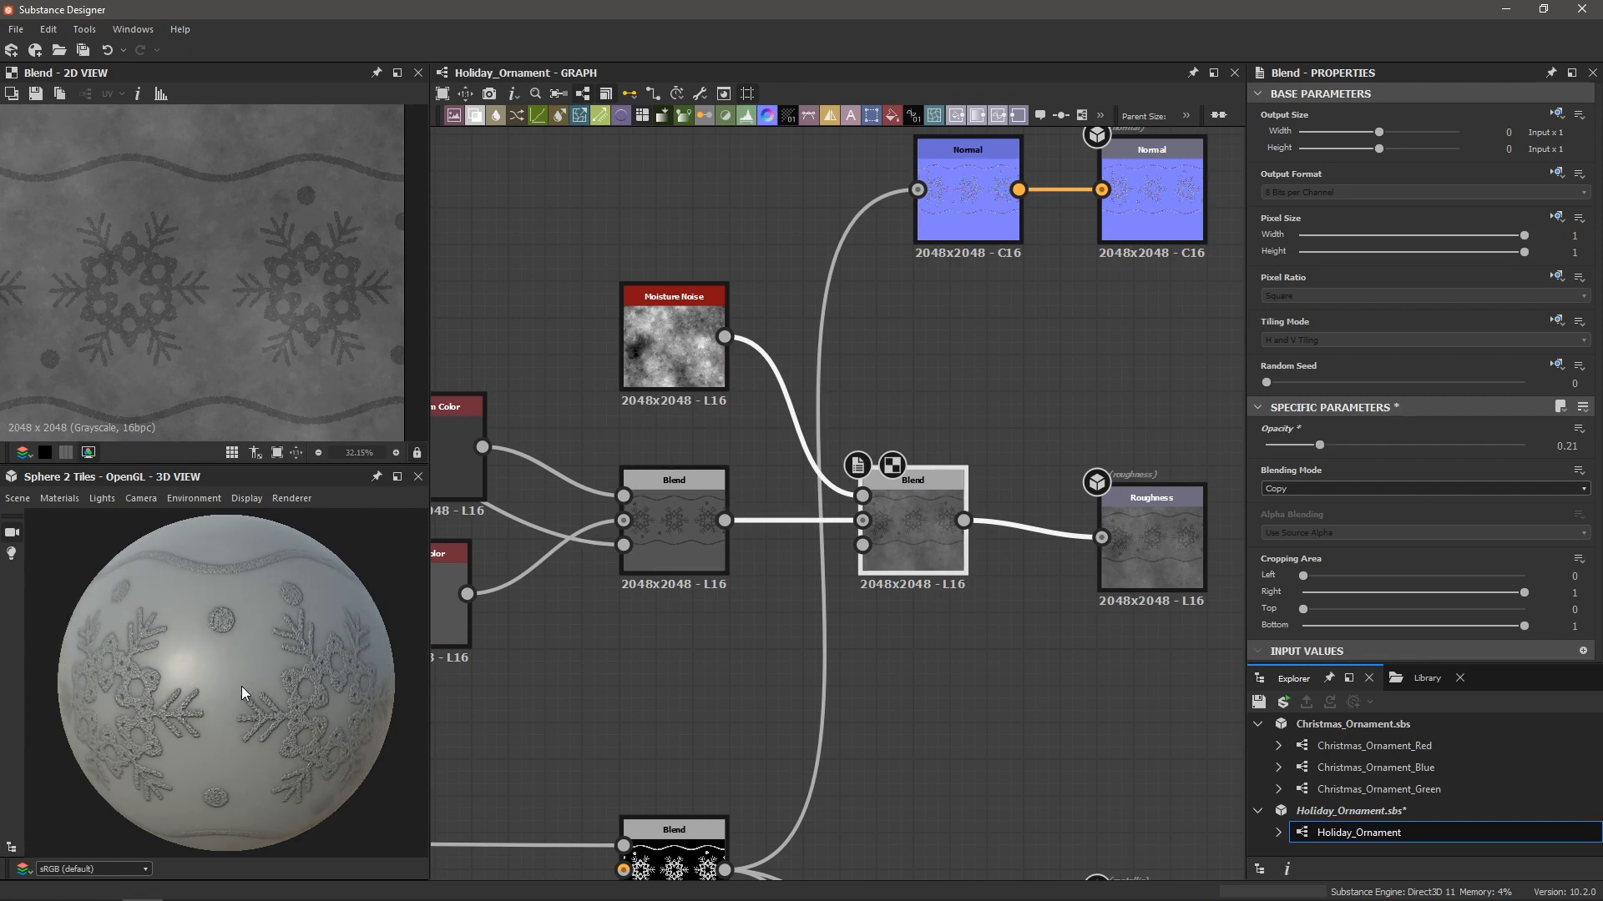
scroll(303, 630, up, 3)
ctrl+shift+right_drag(197, 643, 219, 689)
scroll(185, 647, up, 2)
scroll(174, 645, down, 3)
drag(219, 688, 250, 652)
scroll(250, 653, down, 3)
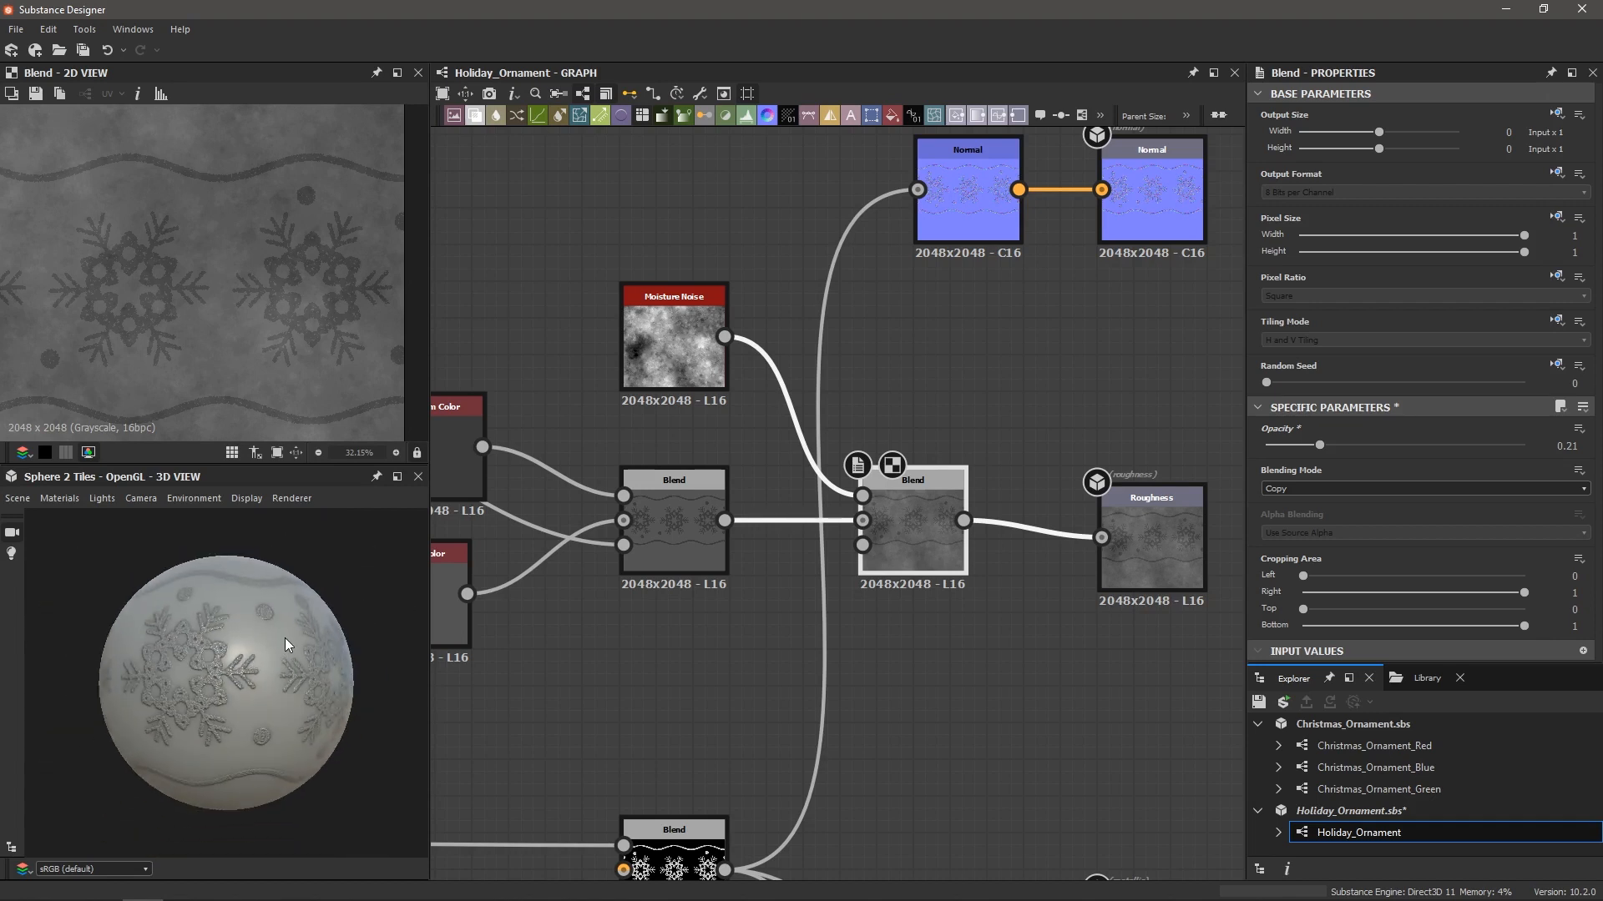
scroll(739, 598, down, 2)
middle_drag(869, 680, 889, 493)
scroll(901, 518, up, 2)
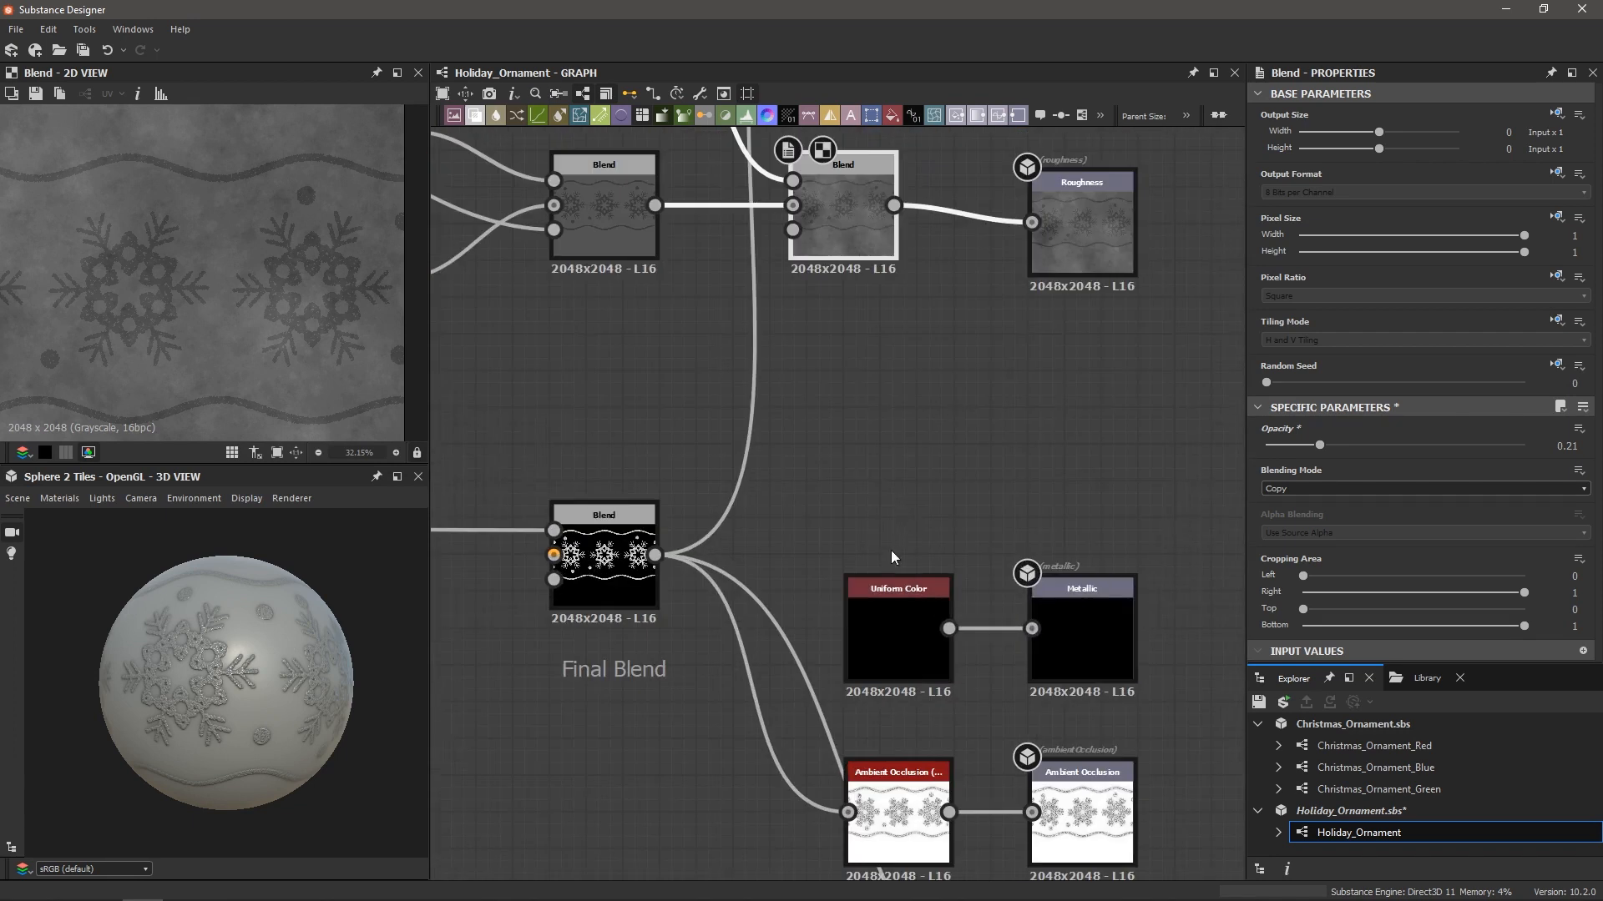
Raise the Metallic Uniform Color's L value to 1 (white) and inspect the preview
click(900, 586)
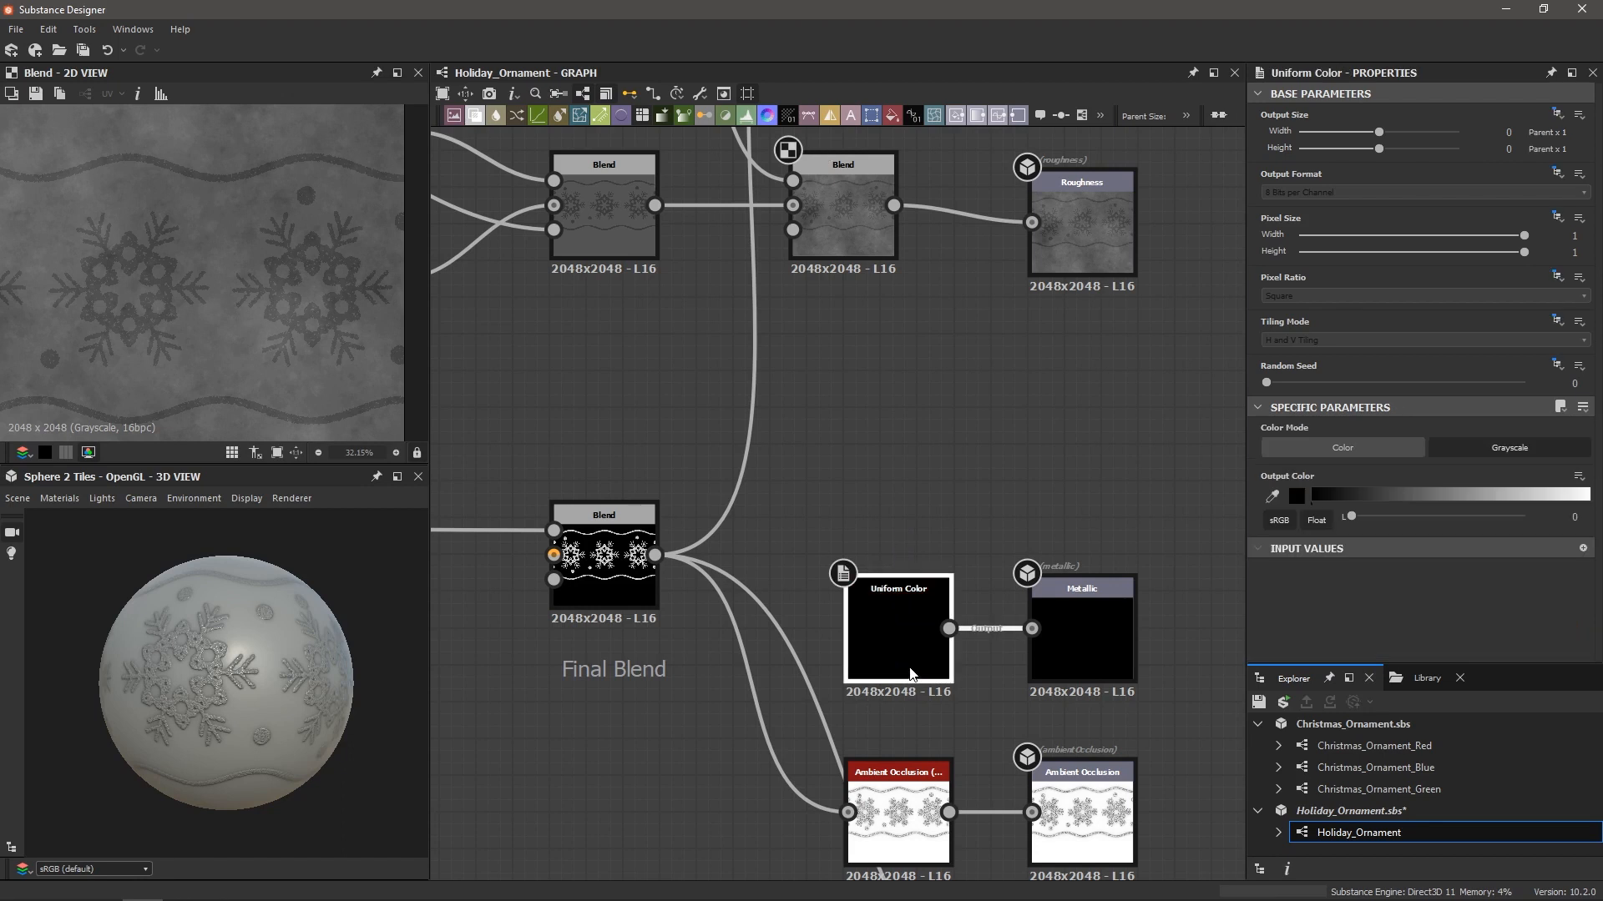
drag(1350, 517, 1588, 524)
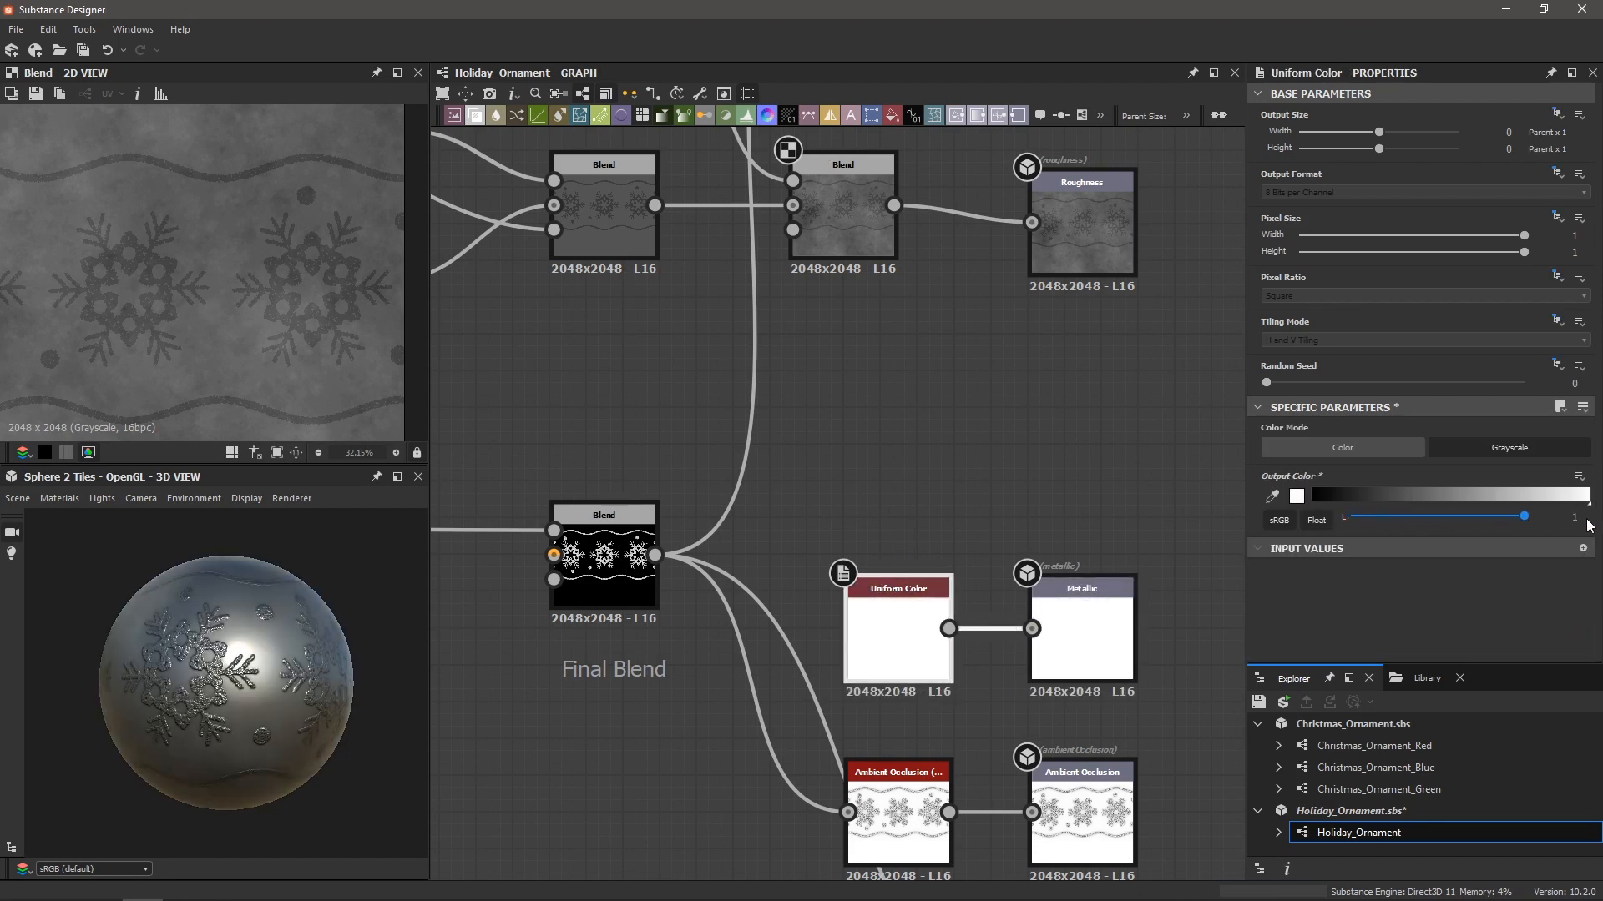
scroll(311, 632, up, 3)
drag(263, 611, 252, 667)
scroll(277, 647, up, 4)
scroll(276, 660, down, 3)
ctrl+shift+right_drag(252, 668, 298, 676)
scroll(334, 672, down, 5)
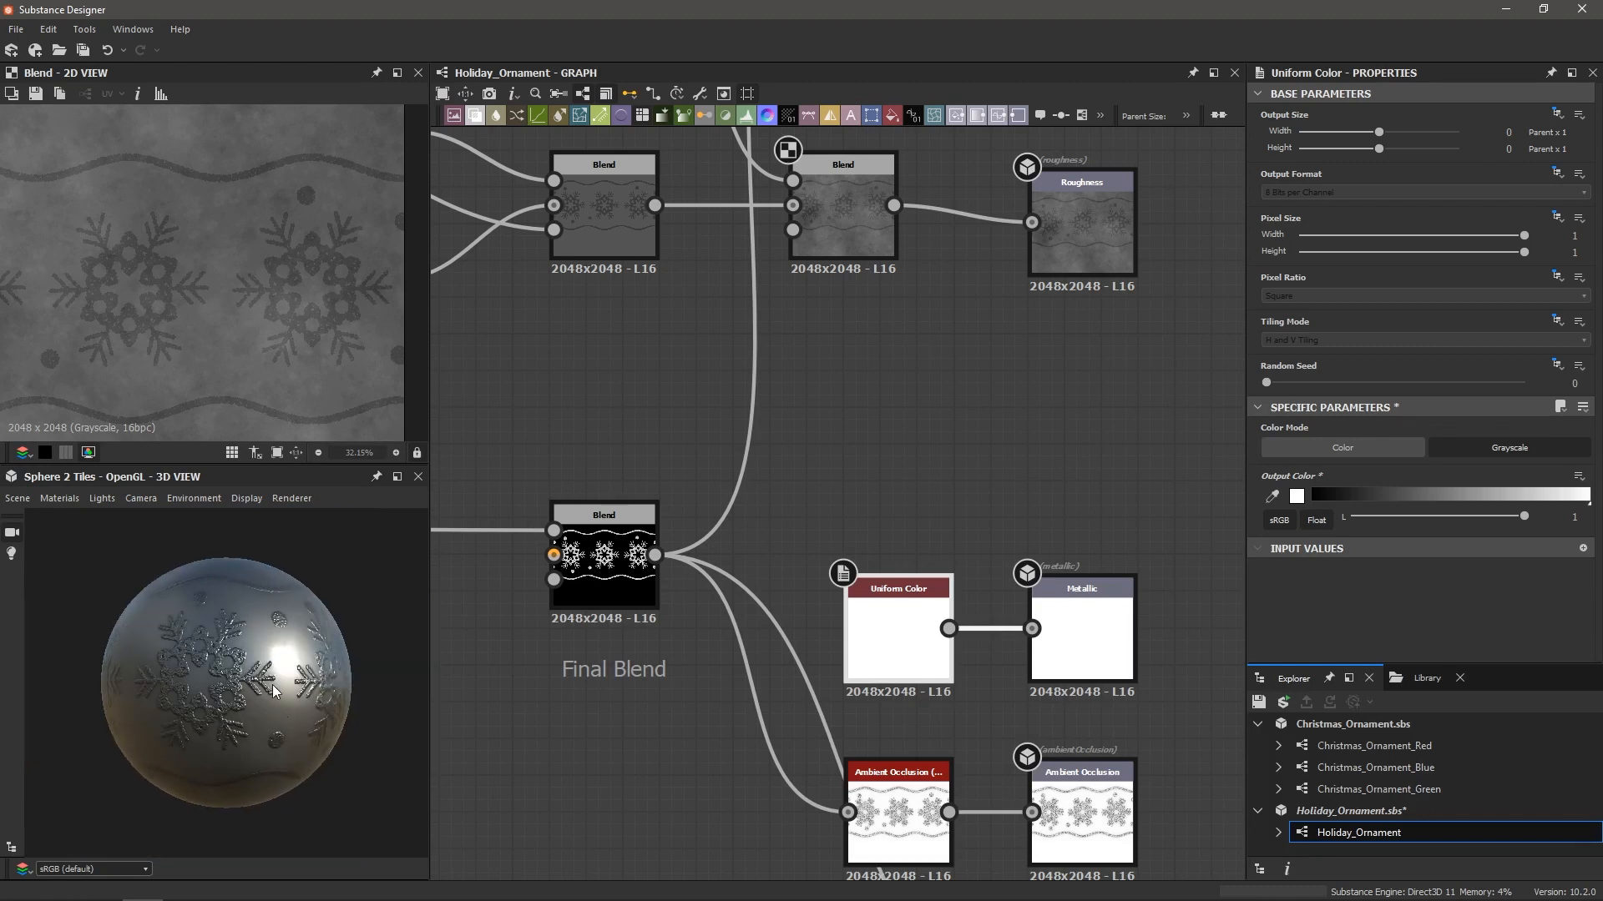
scroll(334, 673, up, 5)
mouse_move(318, 677)
ctrl+shift+right_down()
mouse_move(219, 680)
mouse_move(290, 680)
ctrl+shift+right_up()
scroll(721, 446, down, 5)
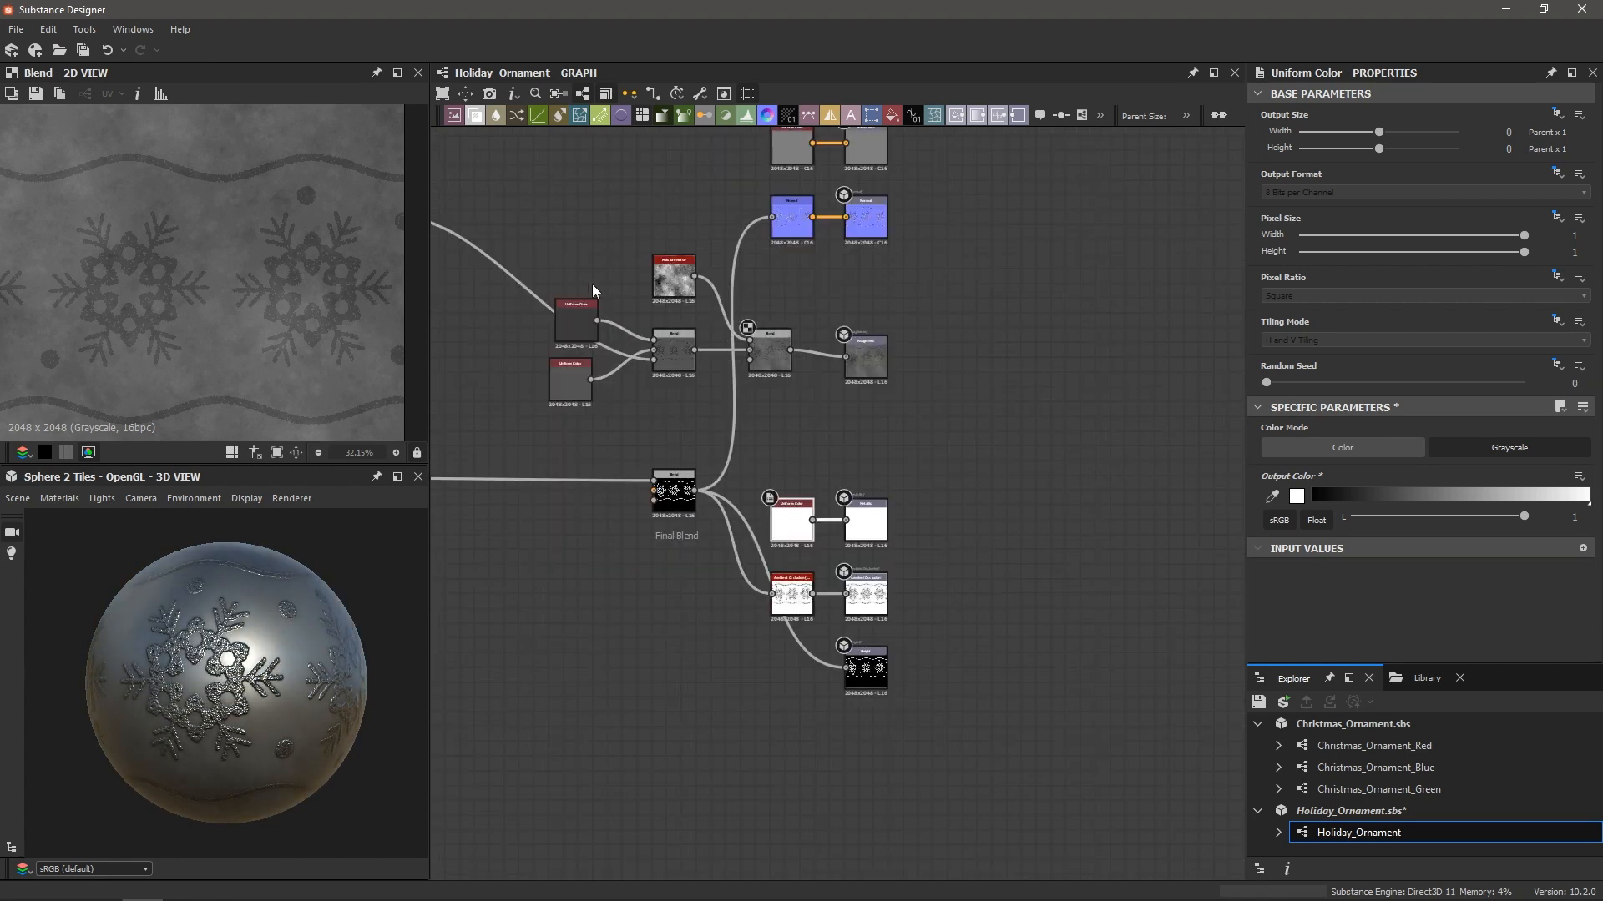
drag(513, 376, 753, 274)
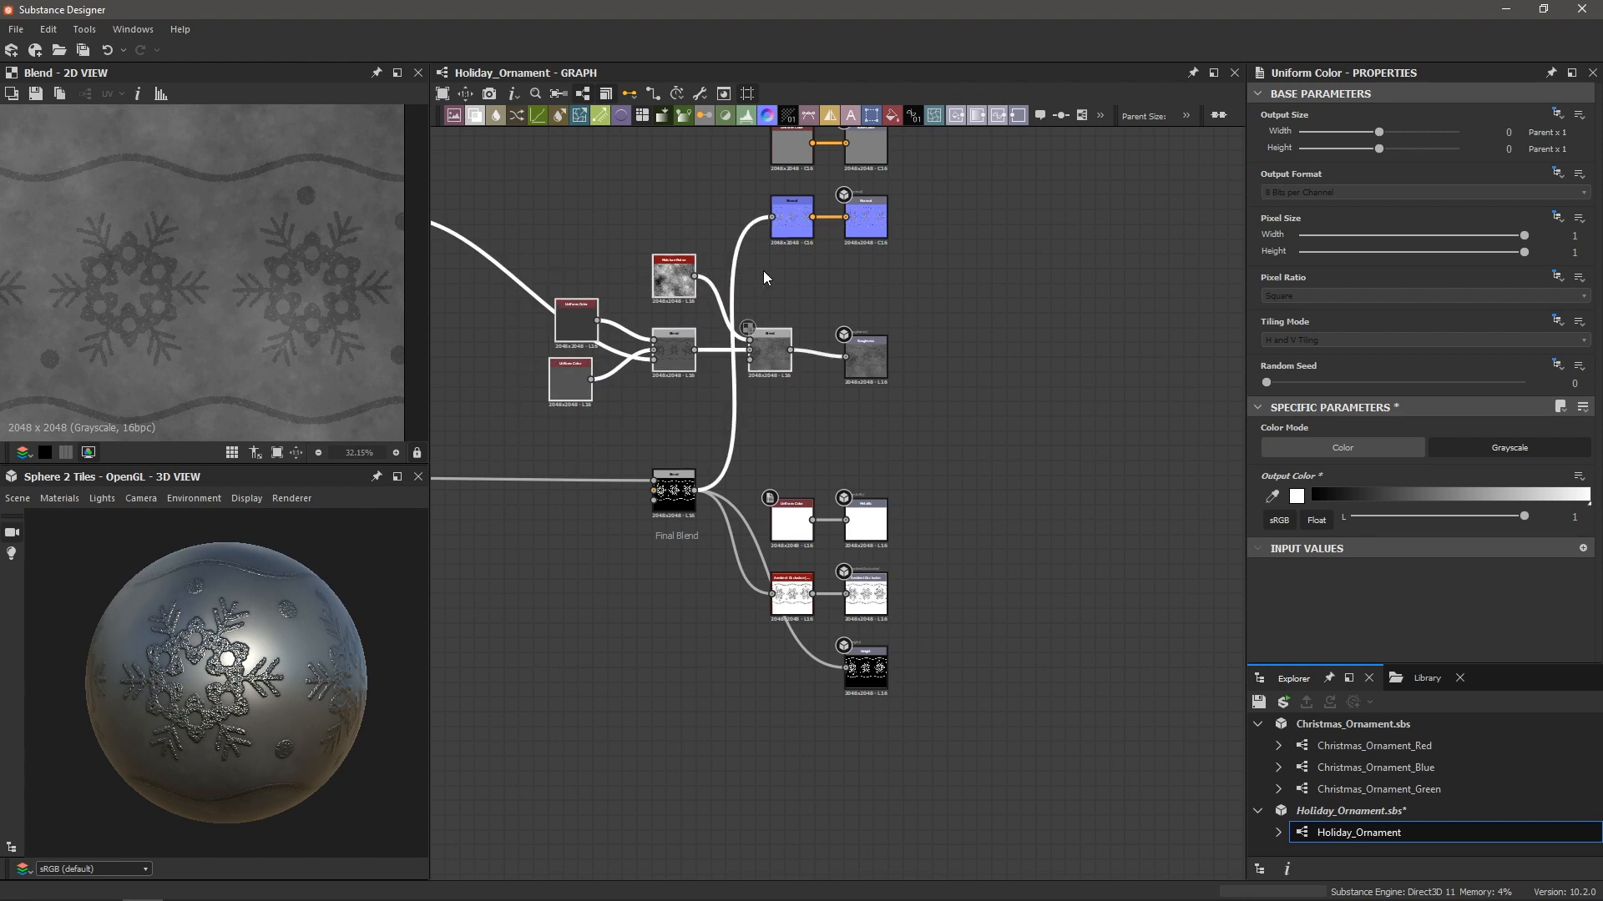
Wrap the selected roughness nodes in a red frame titled 'Roughness'
right_click(763, 275)
text(frame)
key(Return)
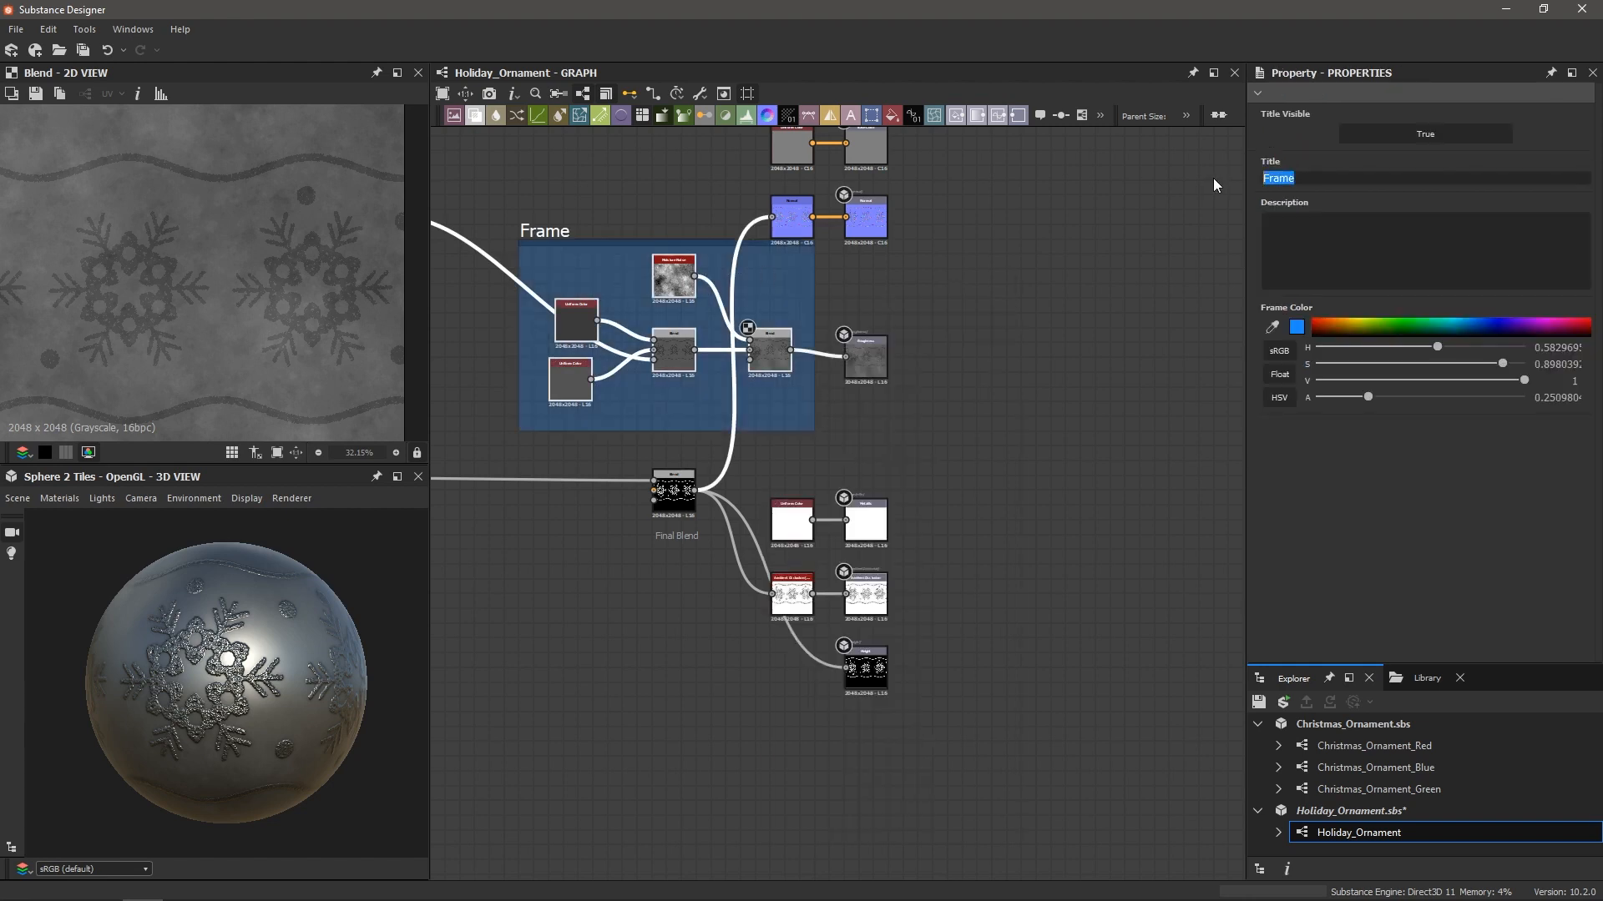
text(Roughness)
key(Return)
drag(1340, 323, 1298, 323)
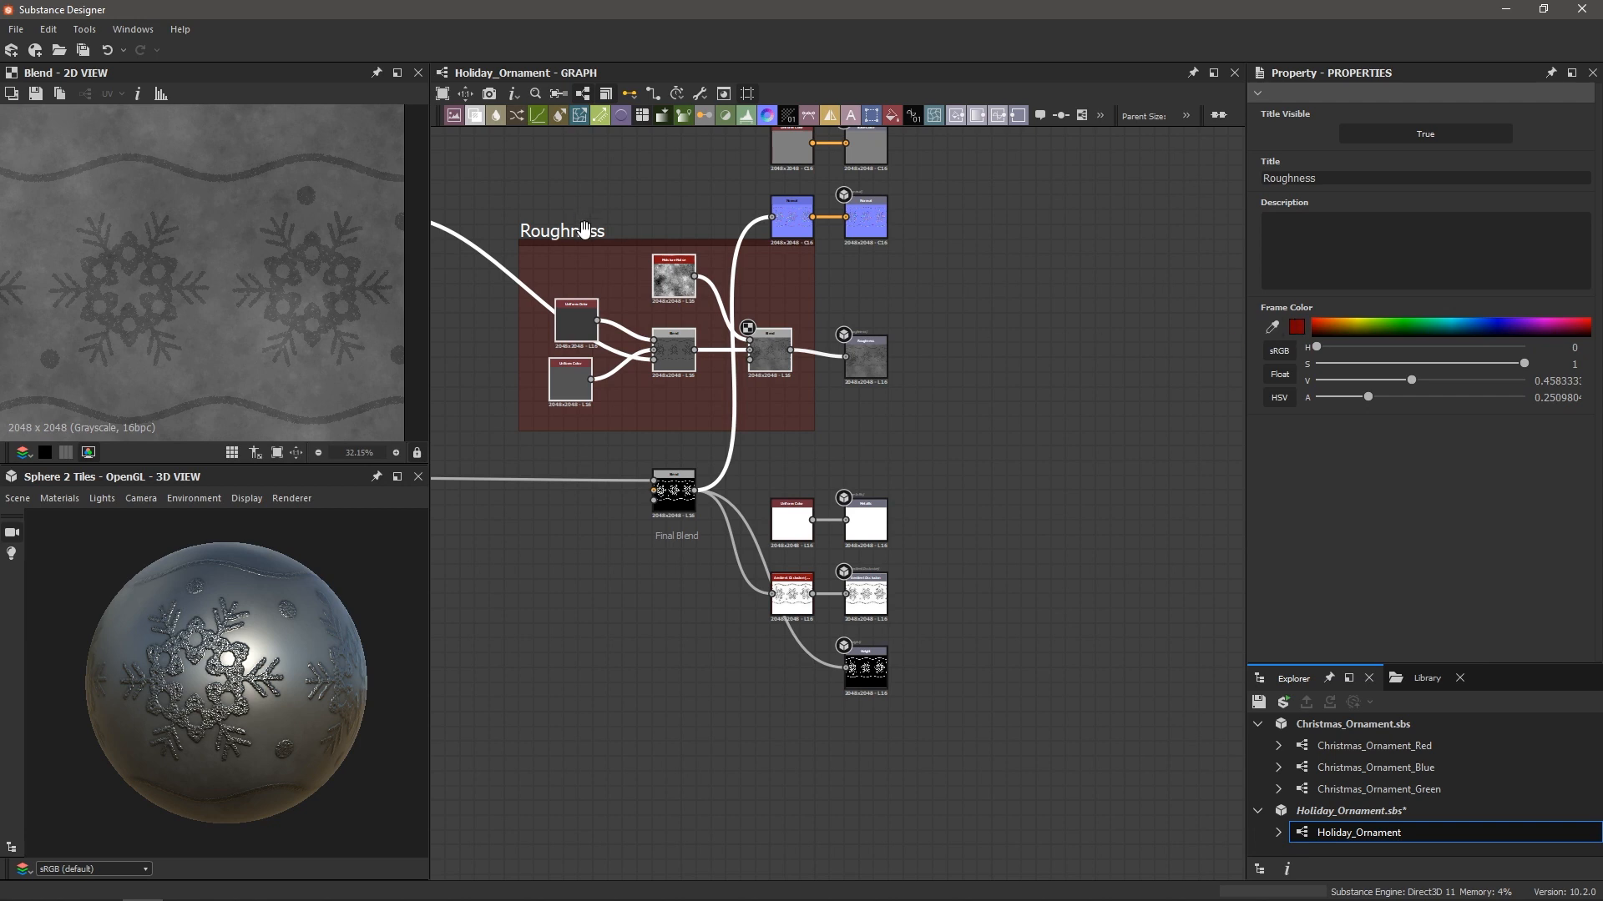
Shift the Roughness frame slightly left and zoom in on it
drag(584, 230, 536, 236)
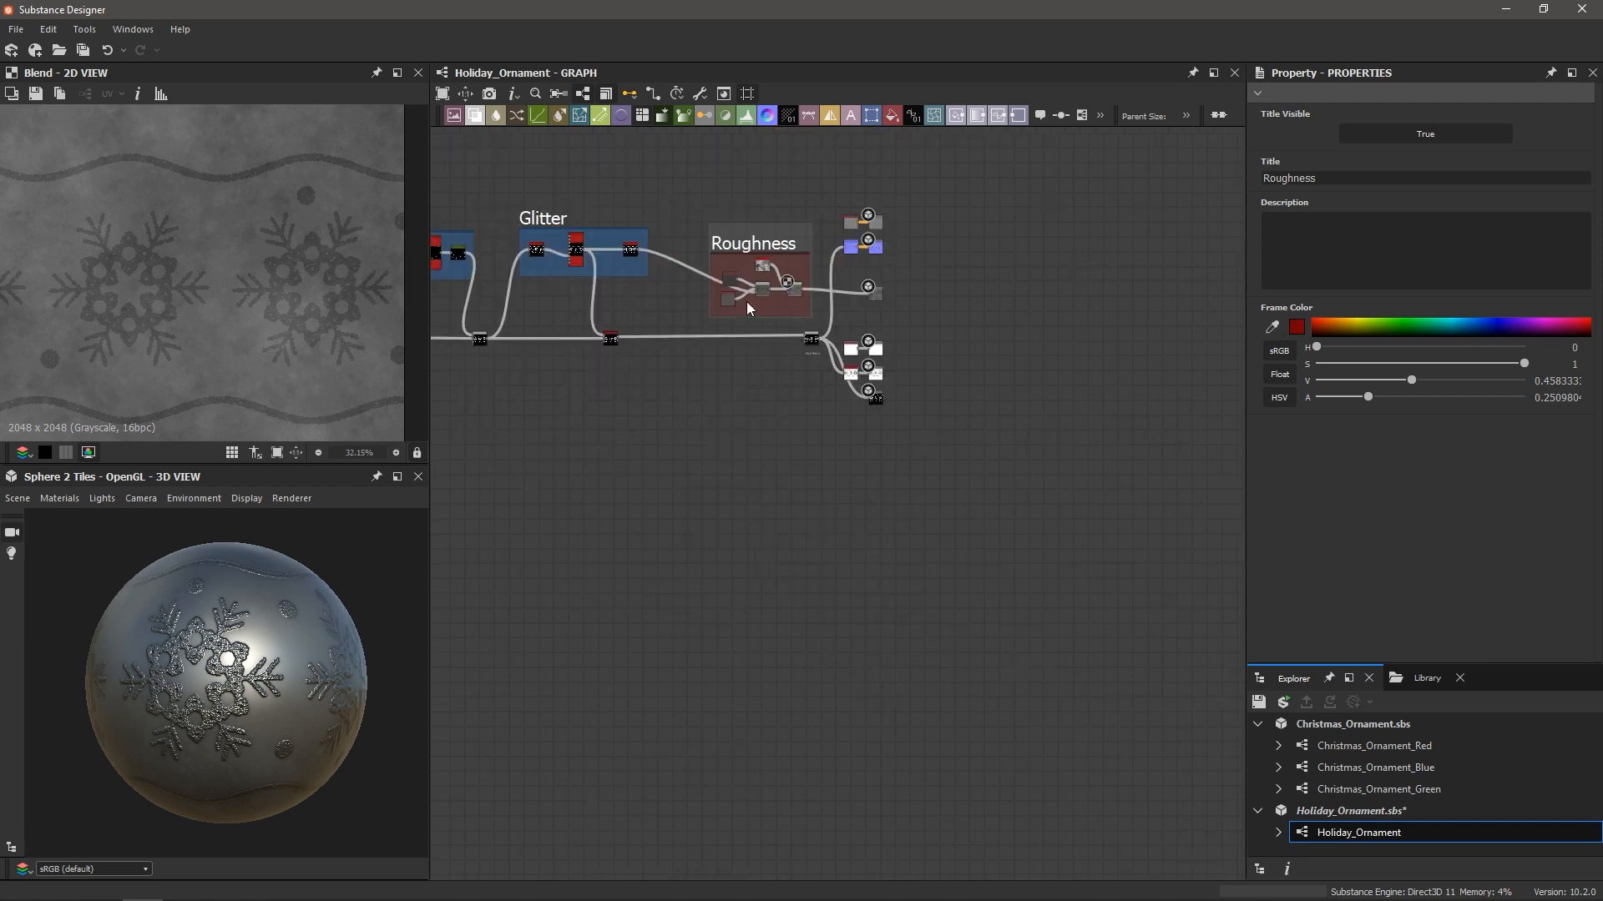
scroll(668, 253, up, 3)
middle_drag(774, 193, 727, 330)
scroll(760, 340, up, 2)
click(841, 333)
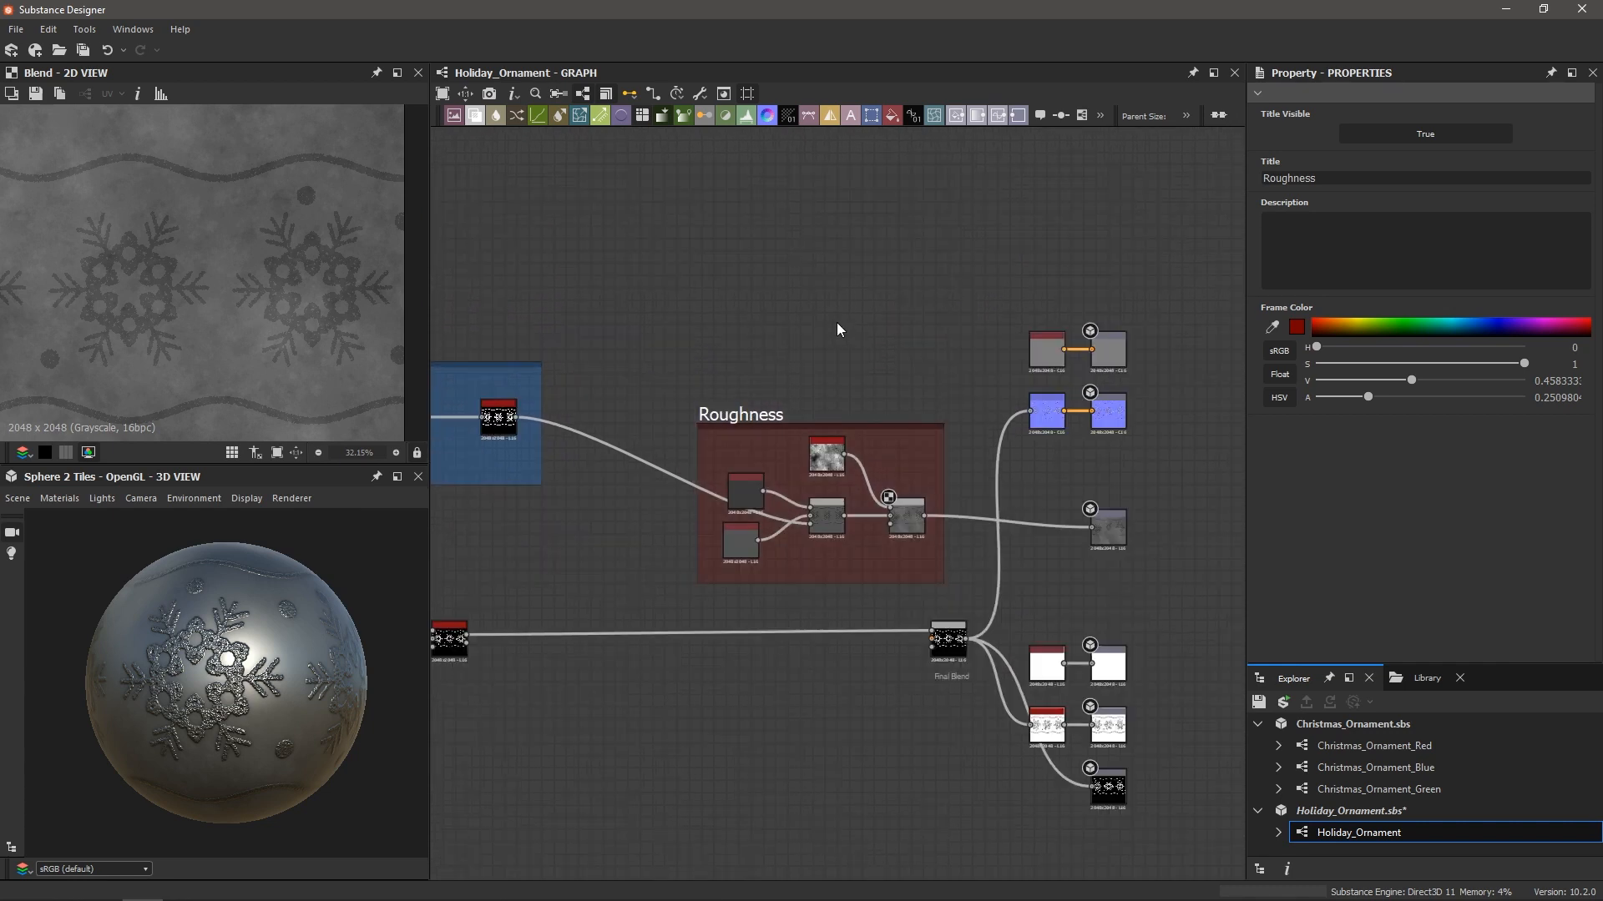
scroll(838, 283, up, 1)
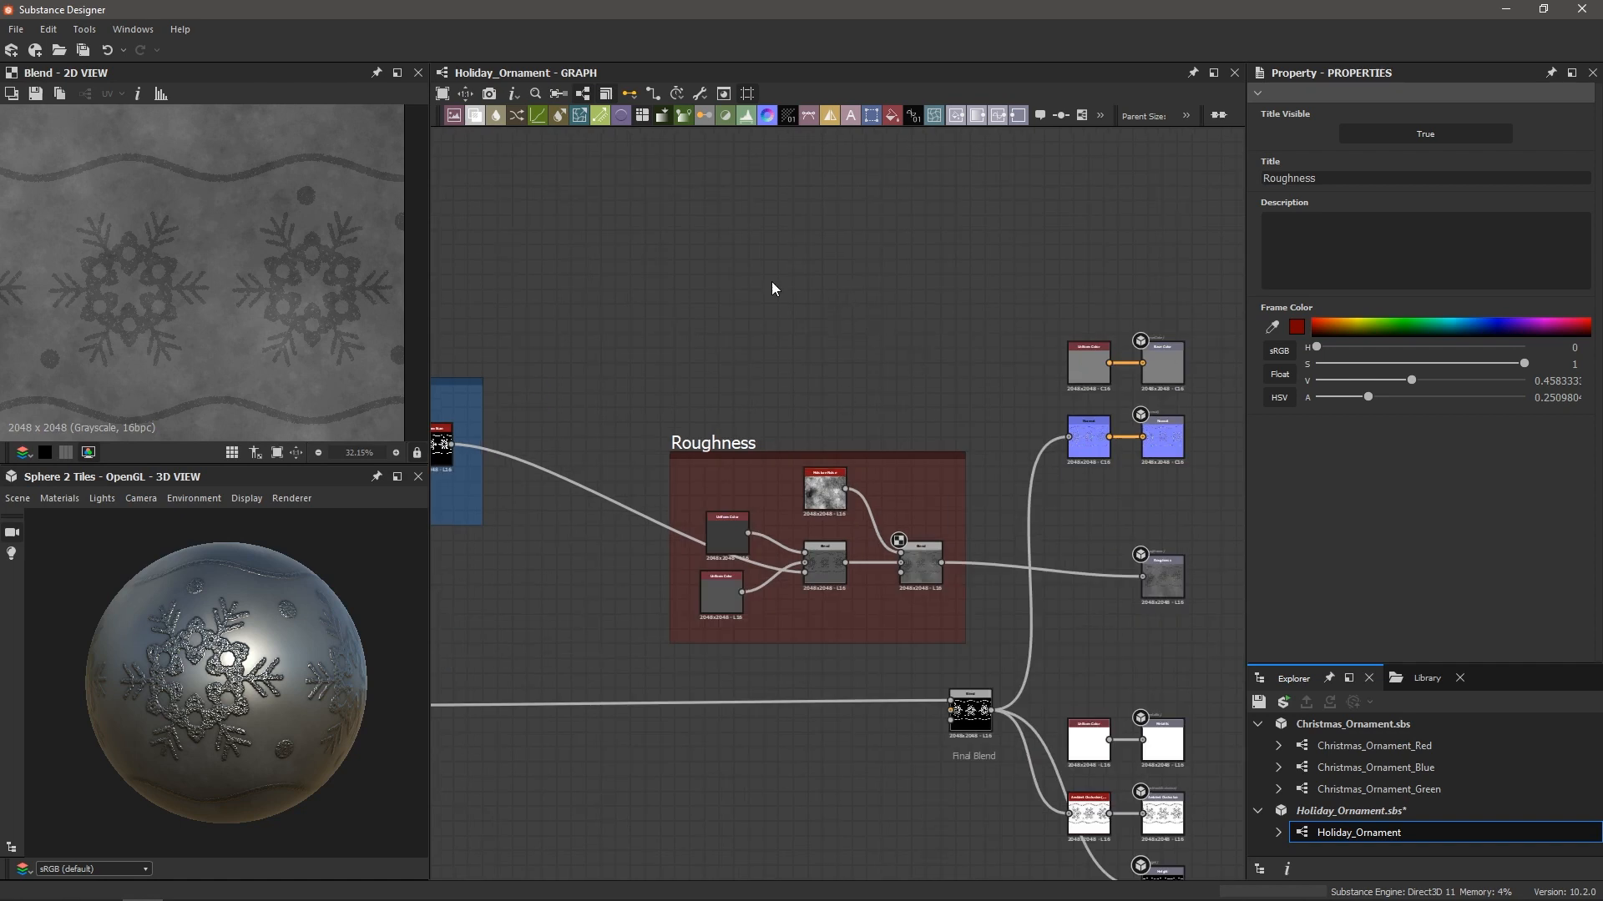
Add a Uniform Color node and place a duplicate just below it
key(space)
text(un)
key(Return)
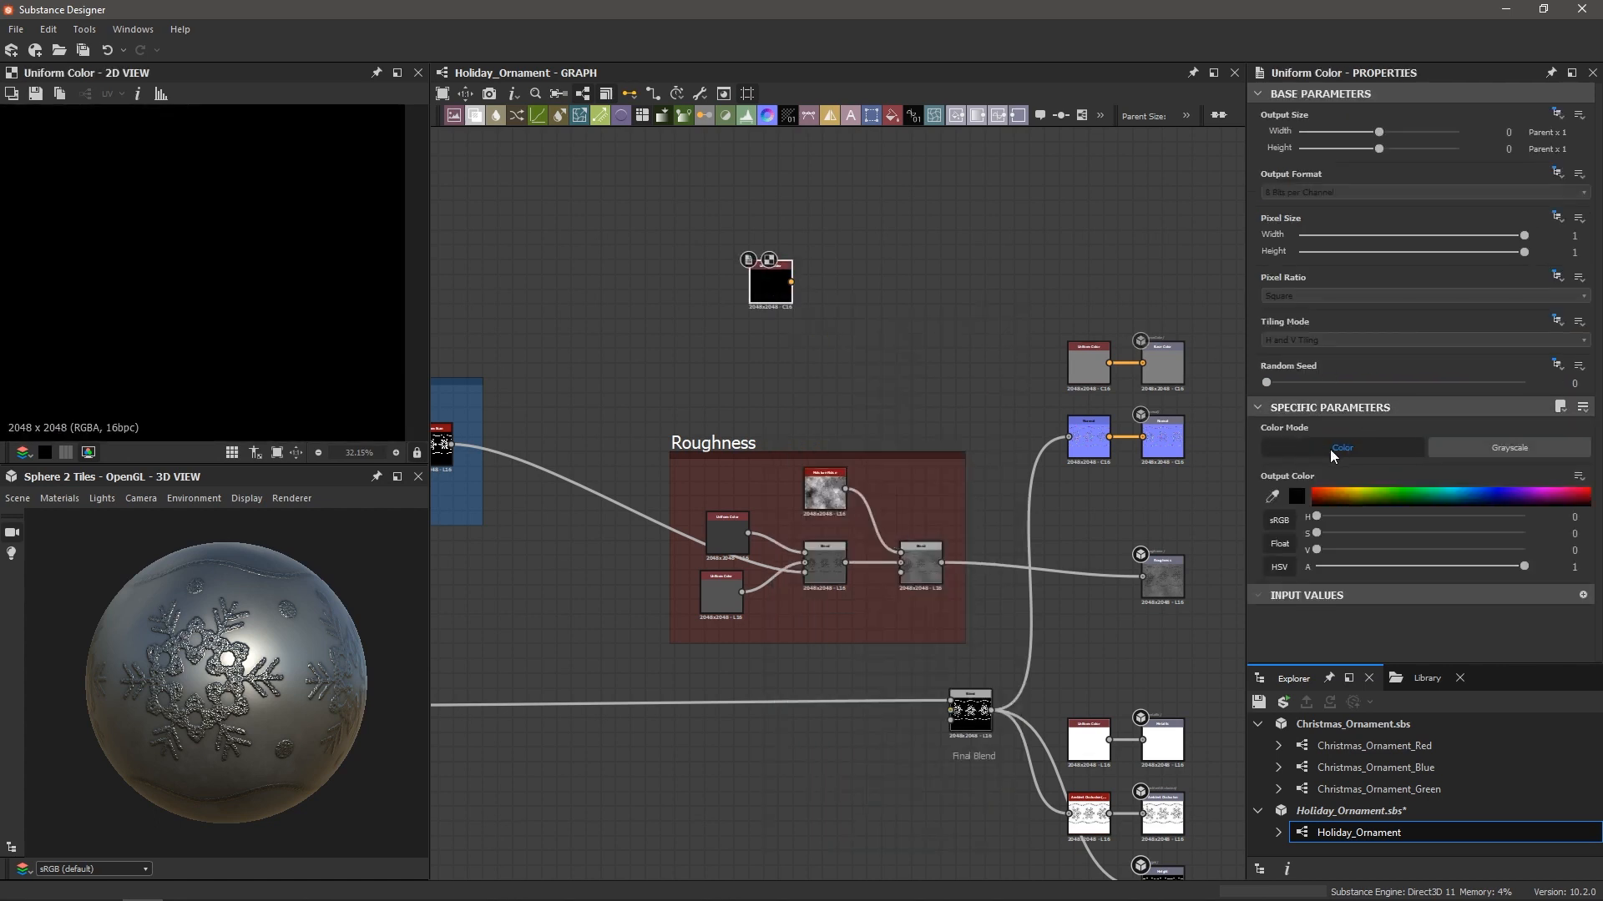
scroll(769, 304, up, 3)
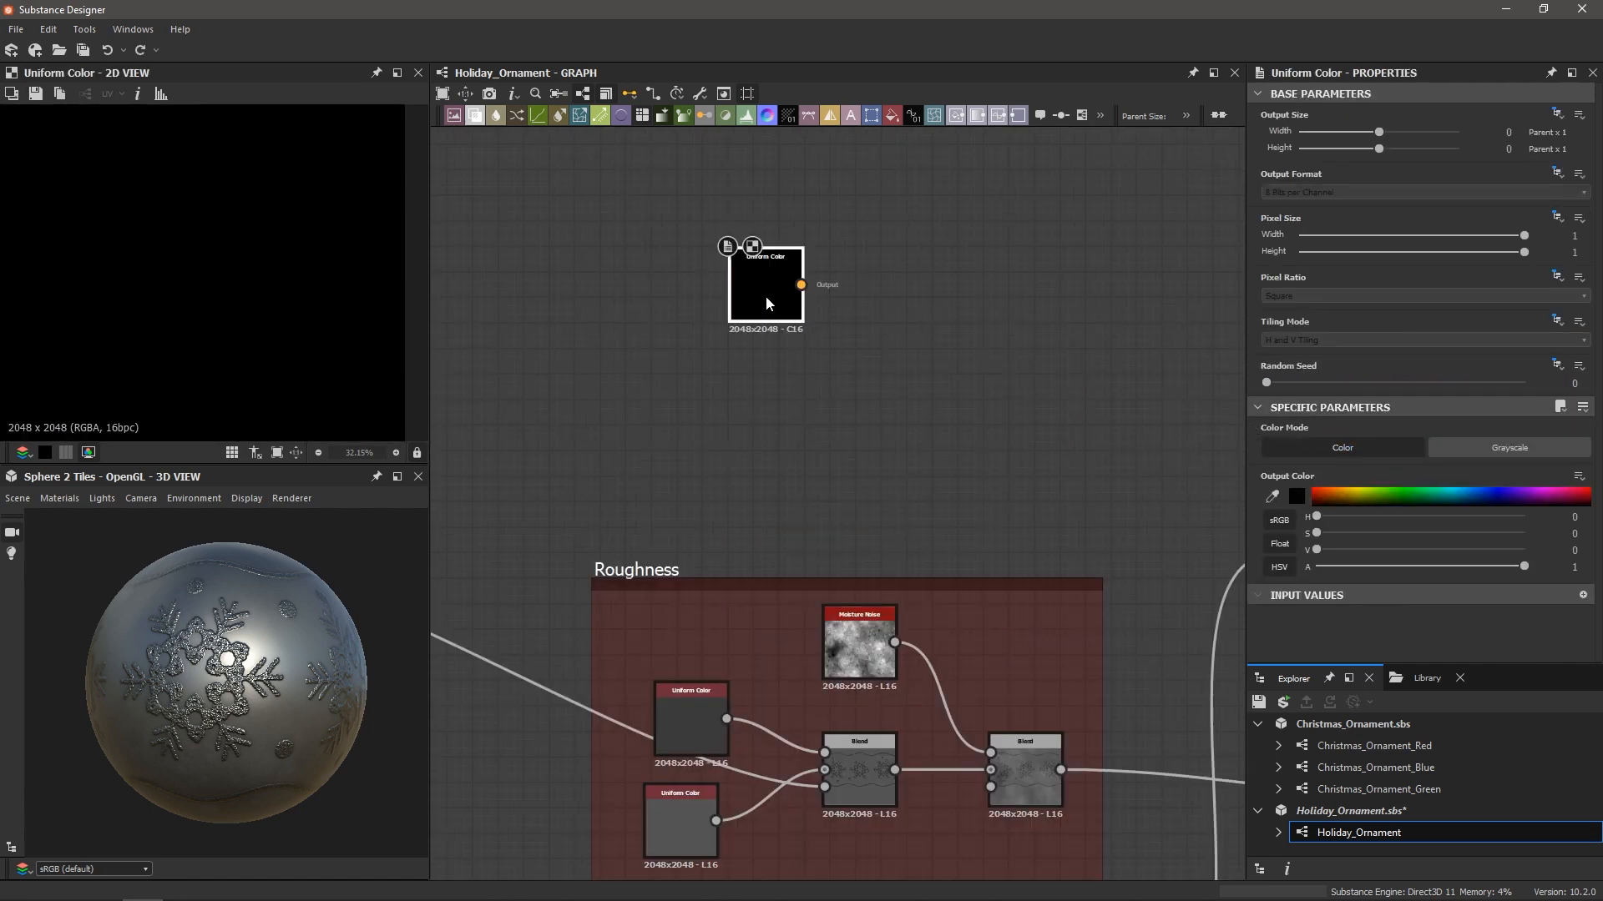
key(ctrl+d)
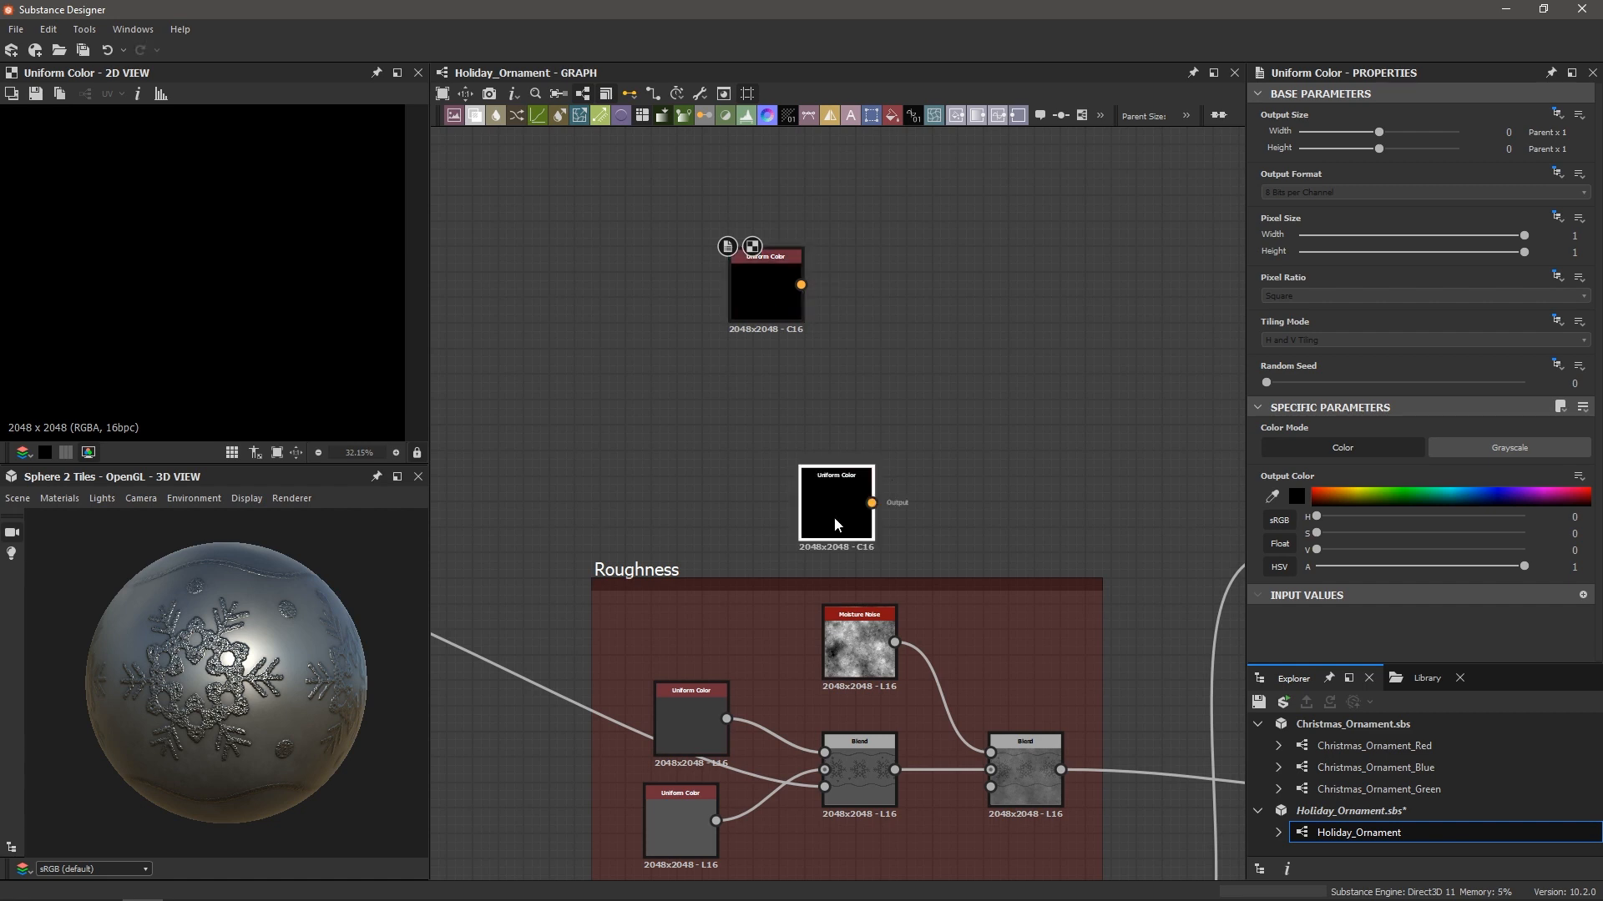
drag(834, 518, 759, 403)
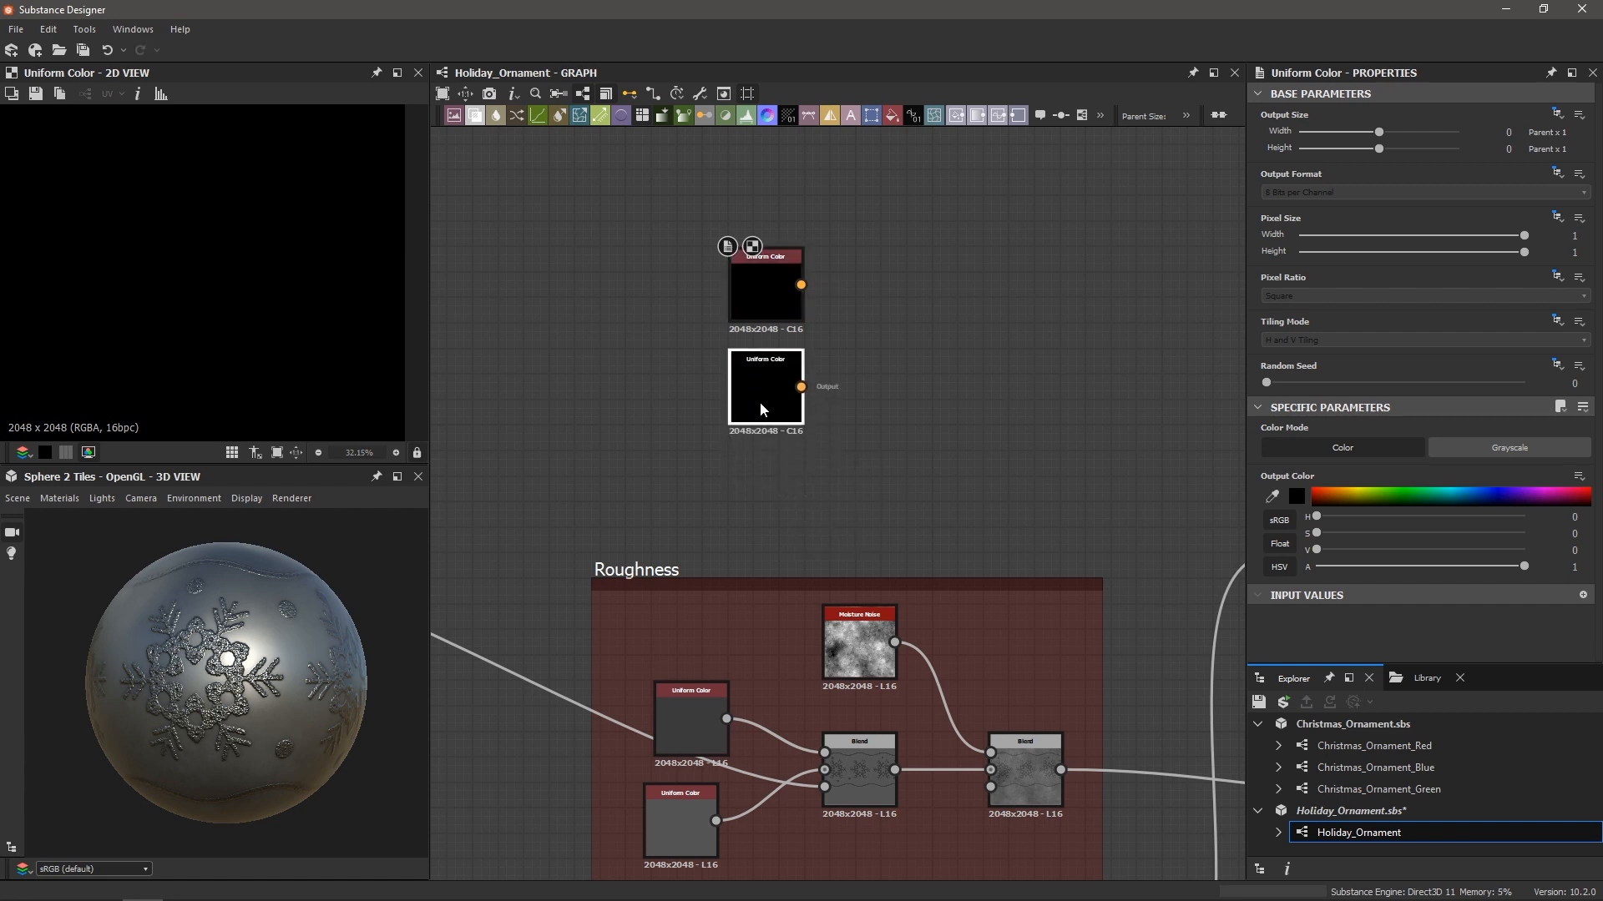
scroll(794, 408, down, 2)
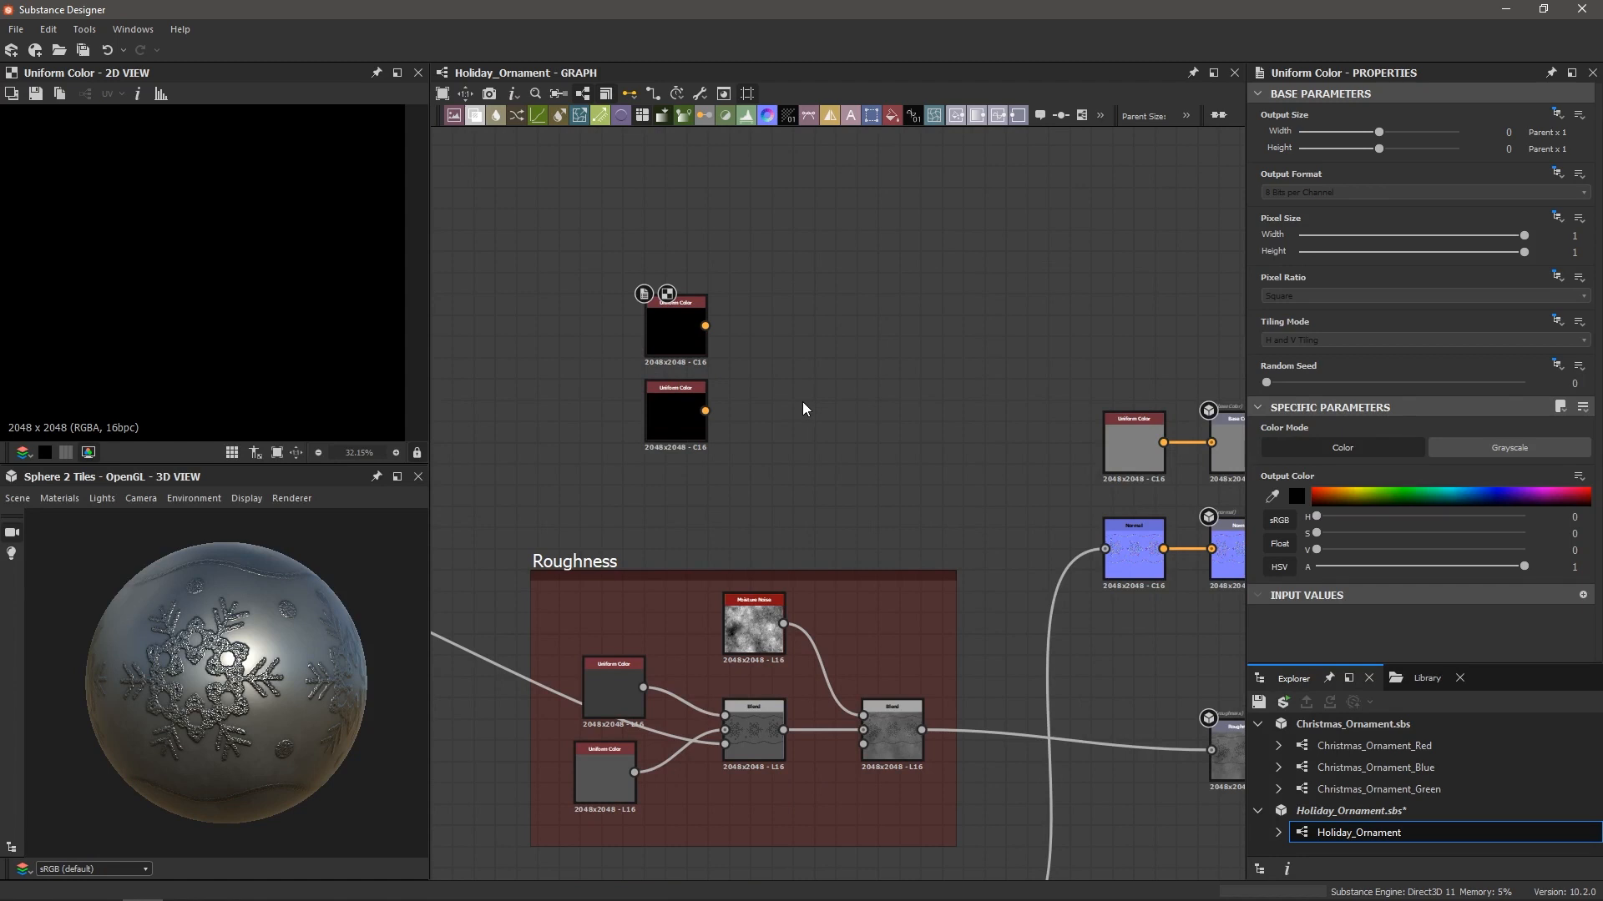
Add a Blend with the two Uniform Colors as Foreground and Background
key(space)
key(Return)
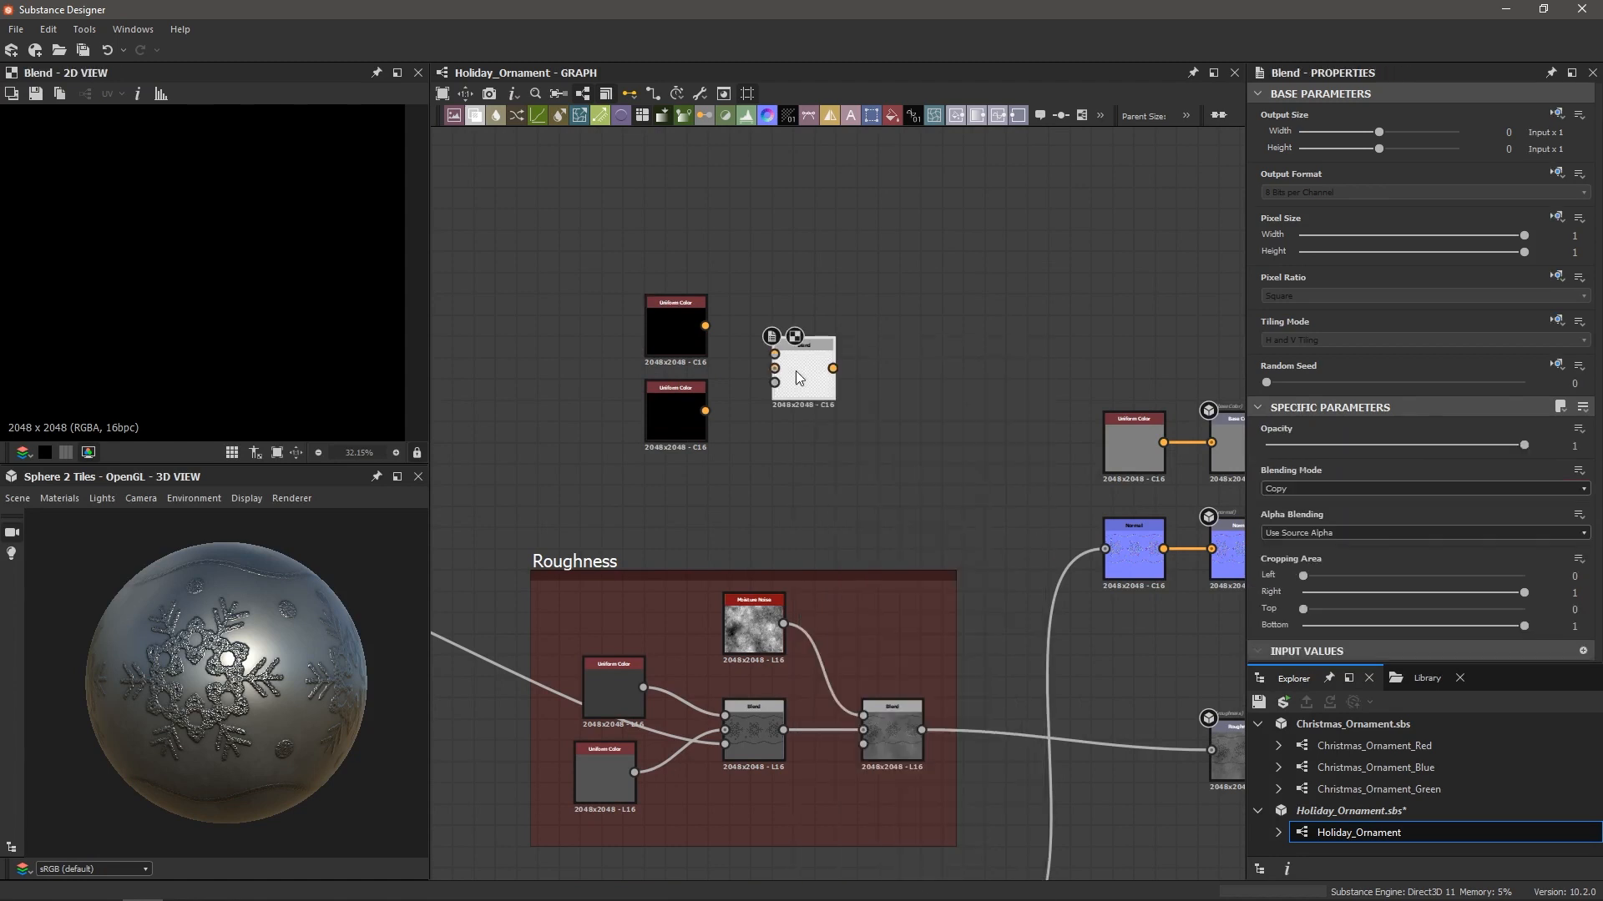
drag(705, 325, 774, 354)
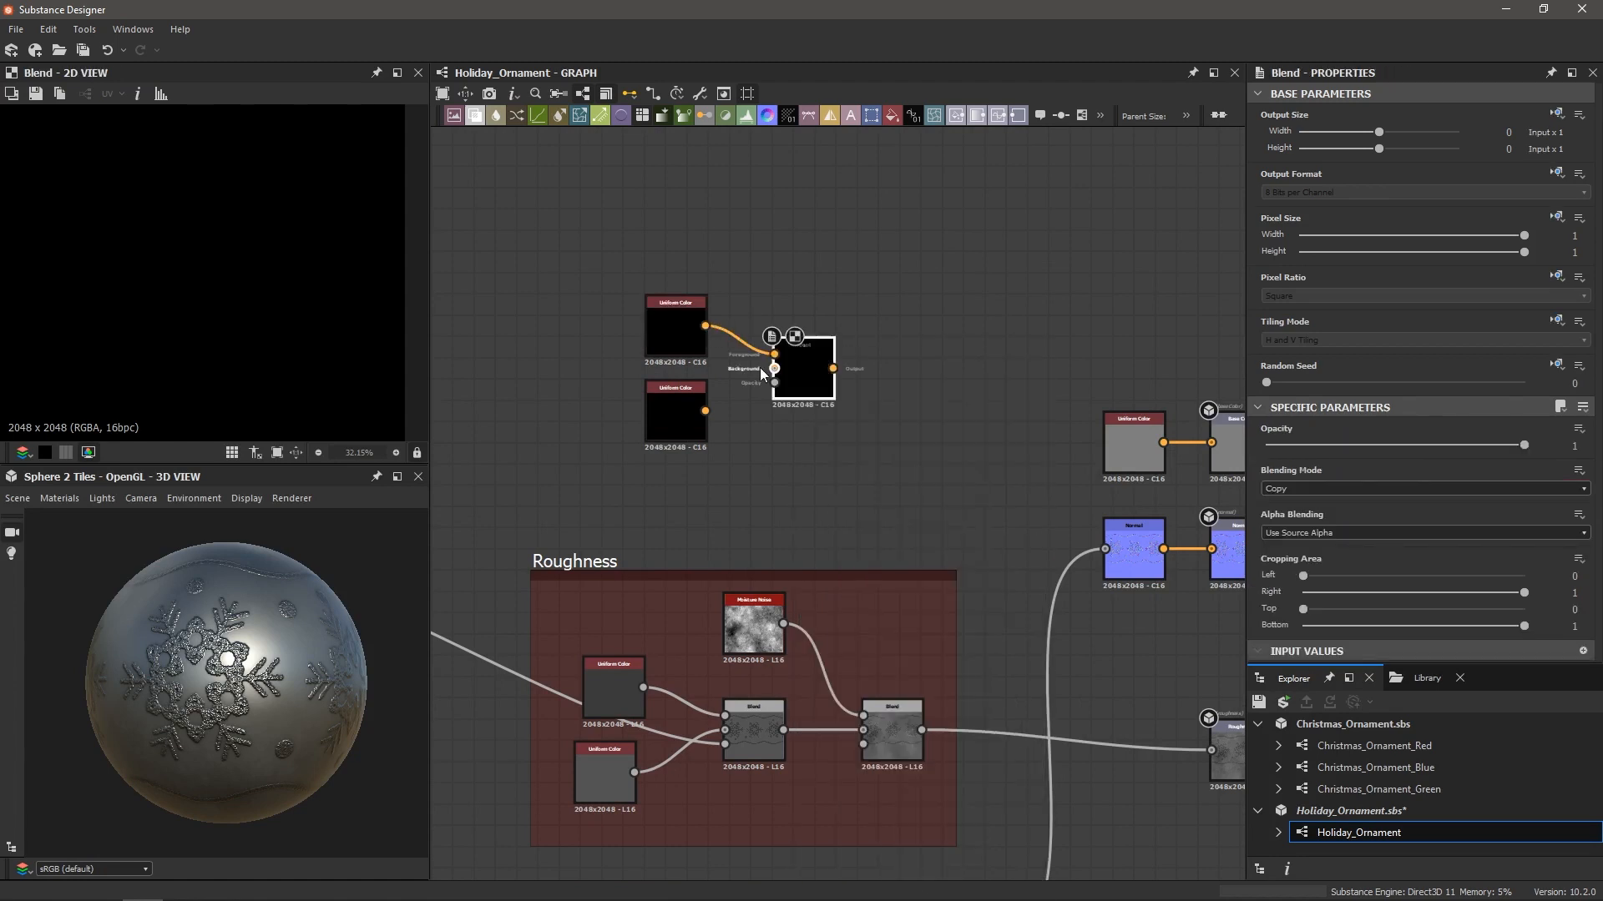
drag(706, 411, 775, 368)
Move both Uniform Colors and the Blend up-left together
middle_drag(766, 433, 866, 394)
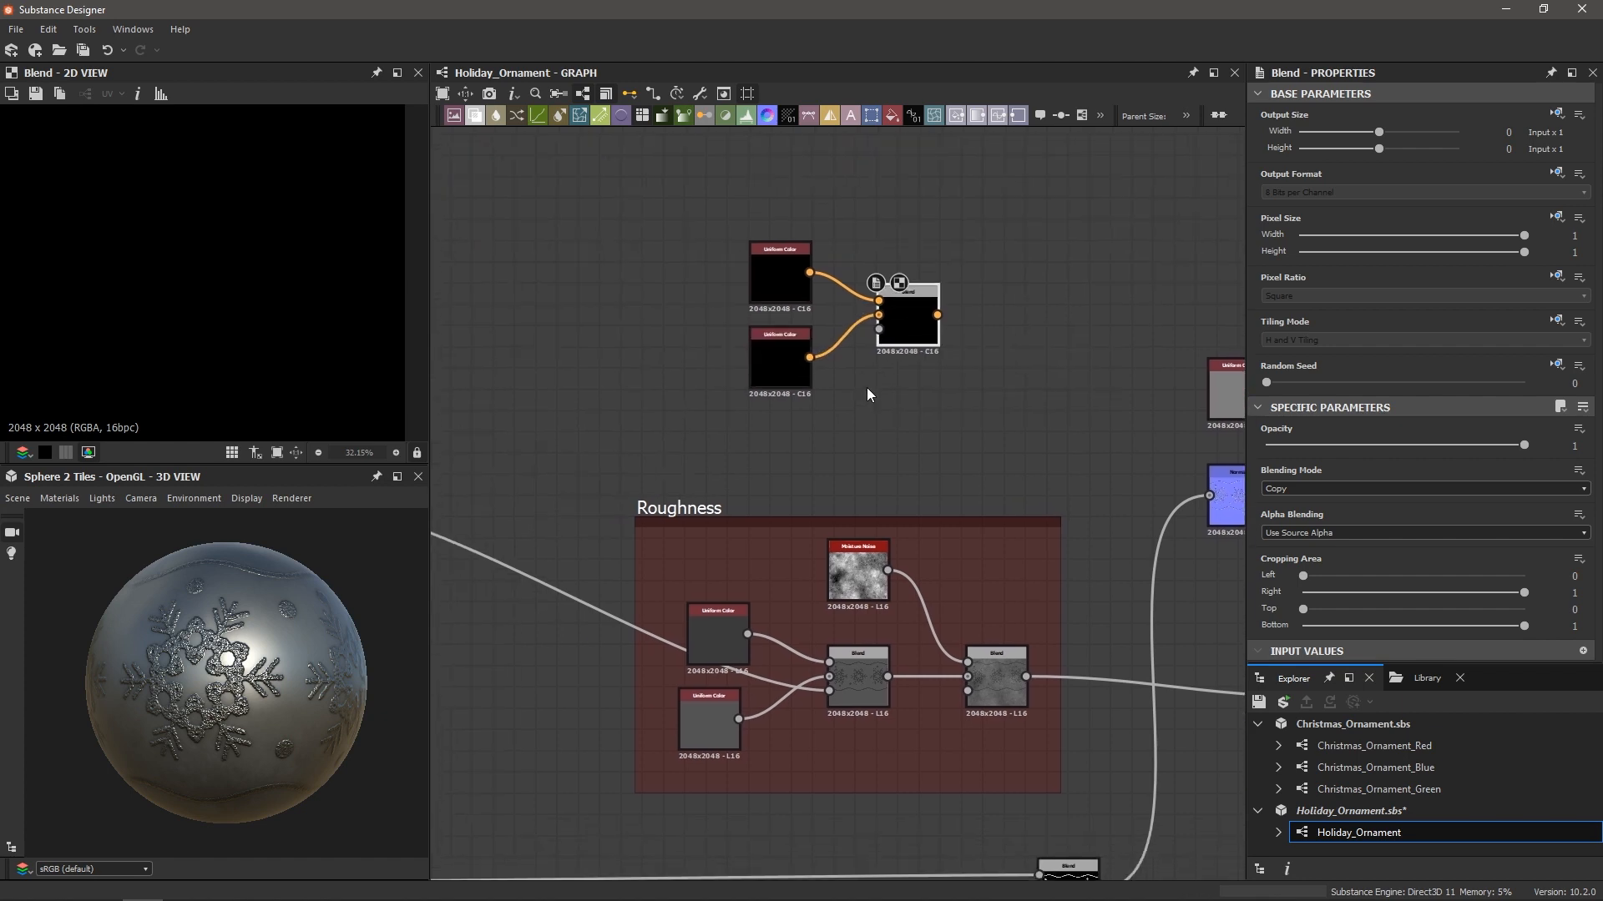
scroll(867, 392, down, 1)
scroll(869, 347, down, 2)
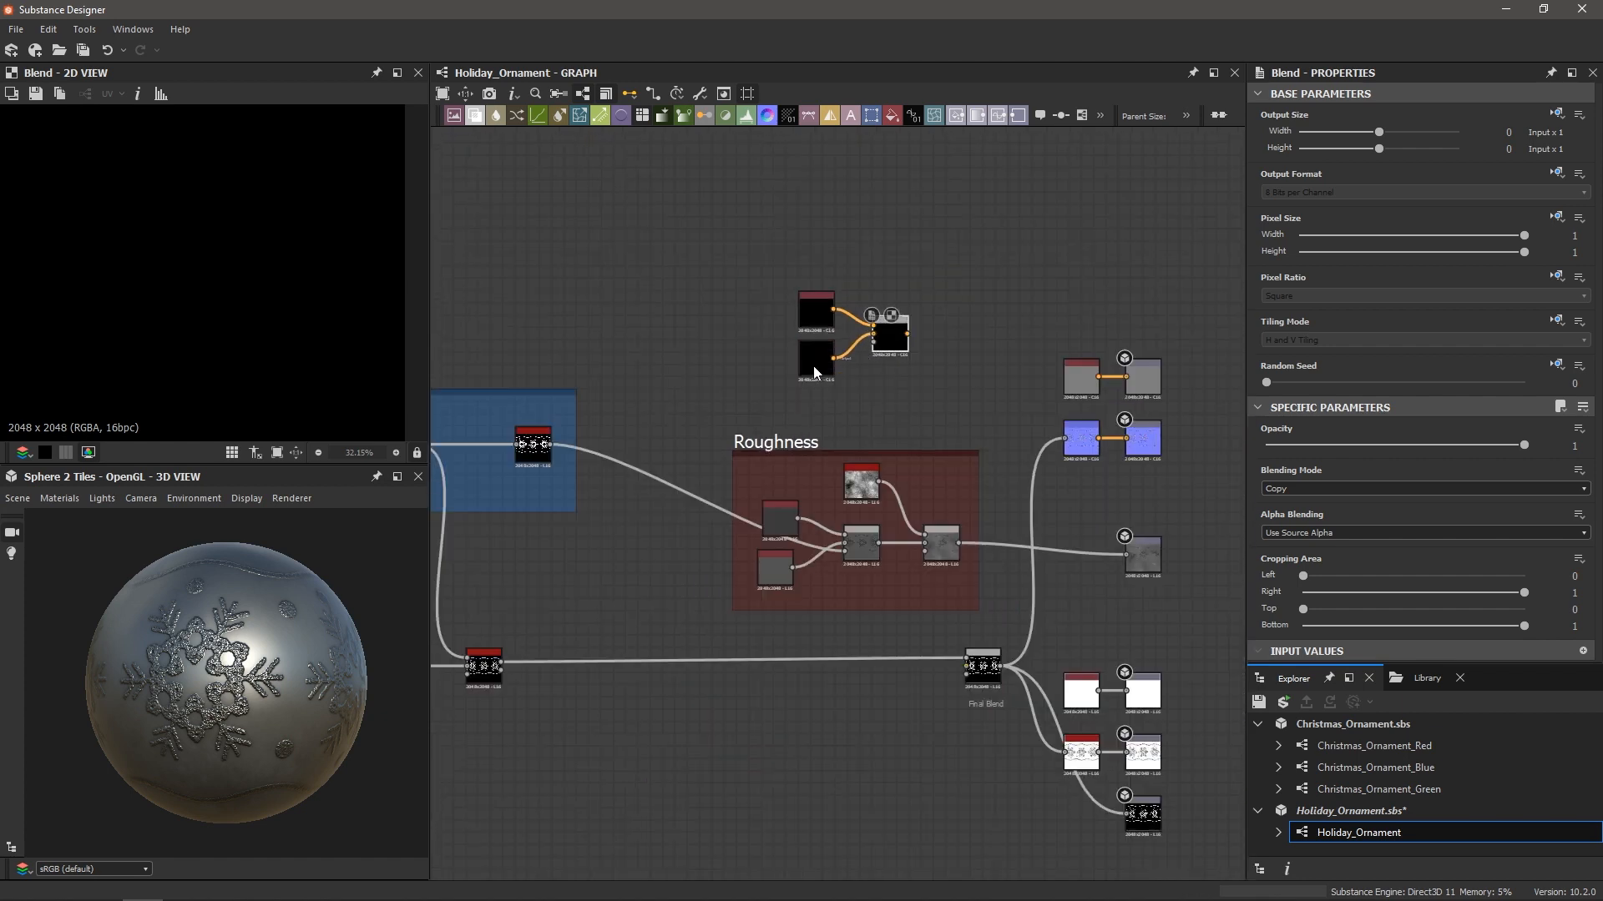
drag(744, 274, 834, 311)
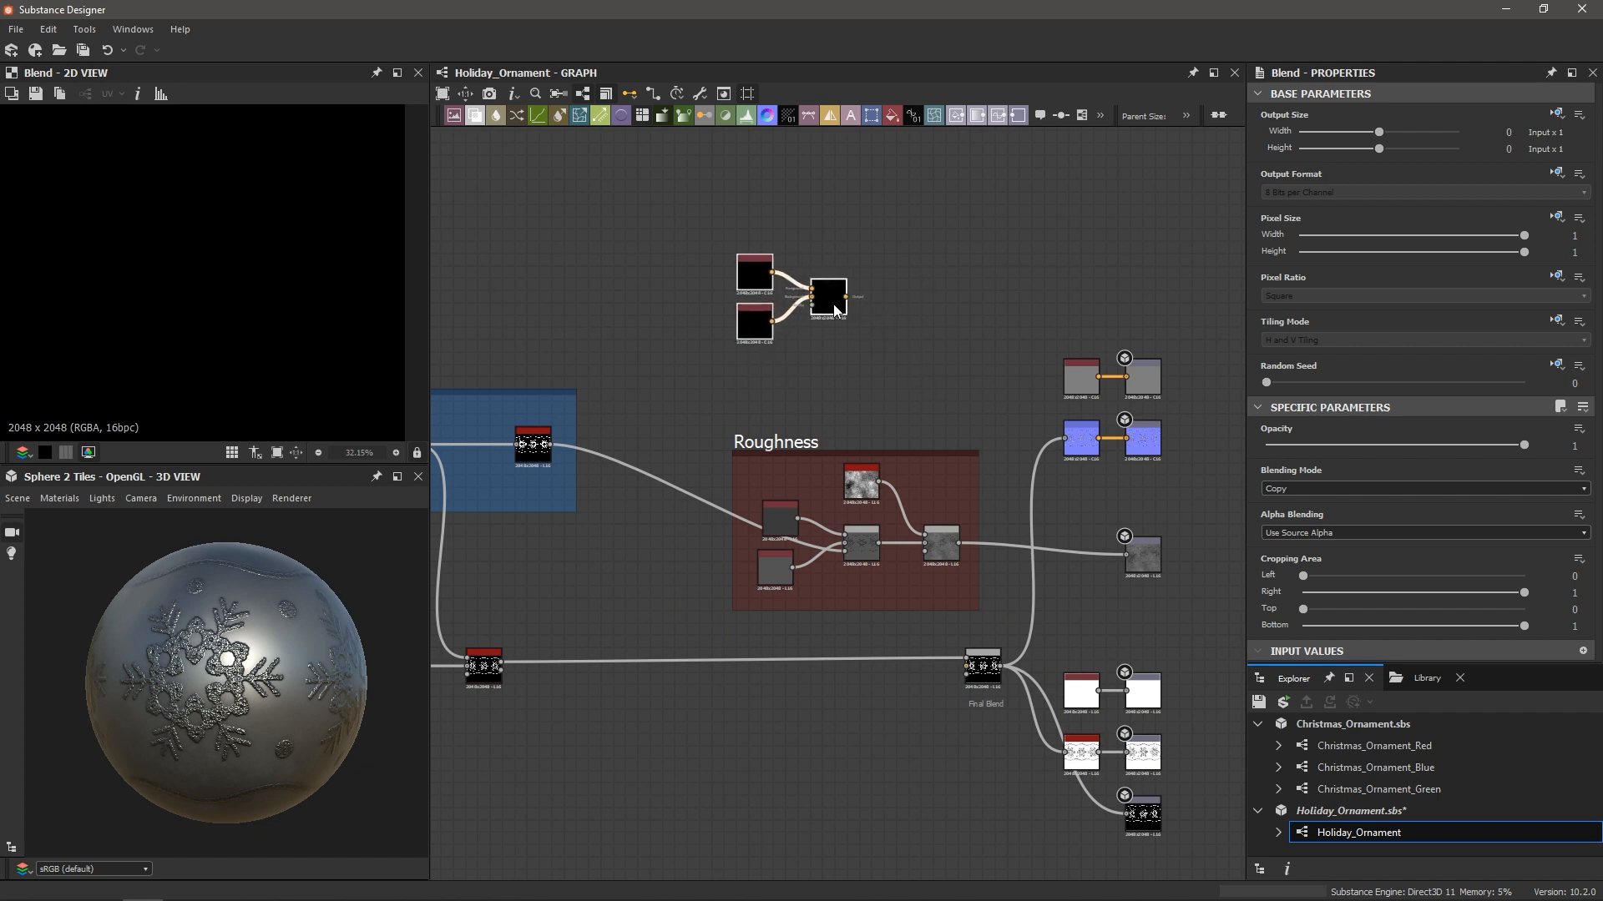
scroll(726, 390, up, 2)
middle_drag(520, 597, 868, 411)
scroll(837, 445, up, 2)
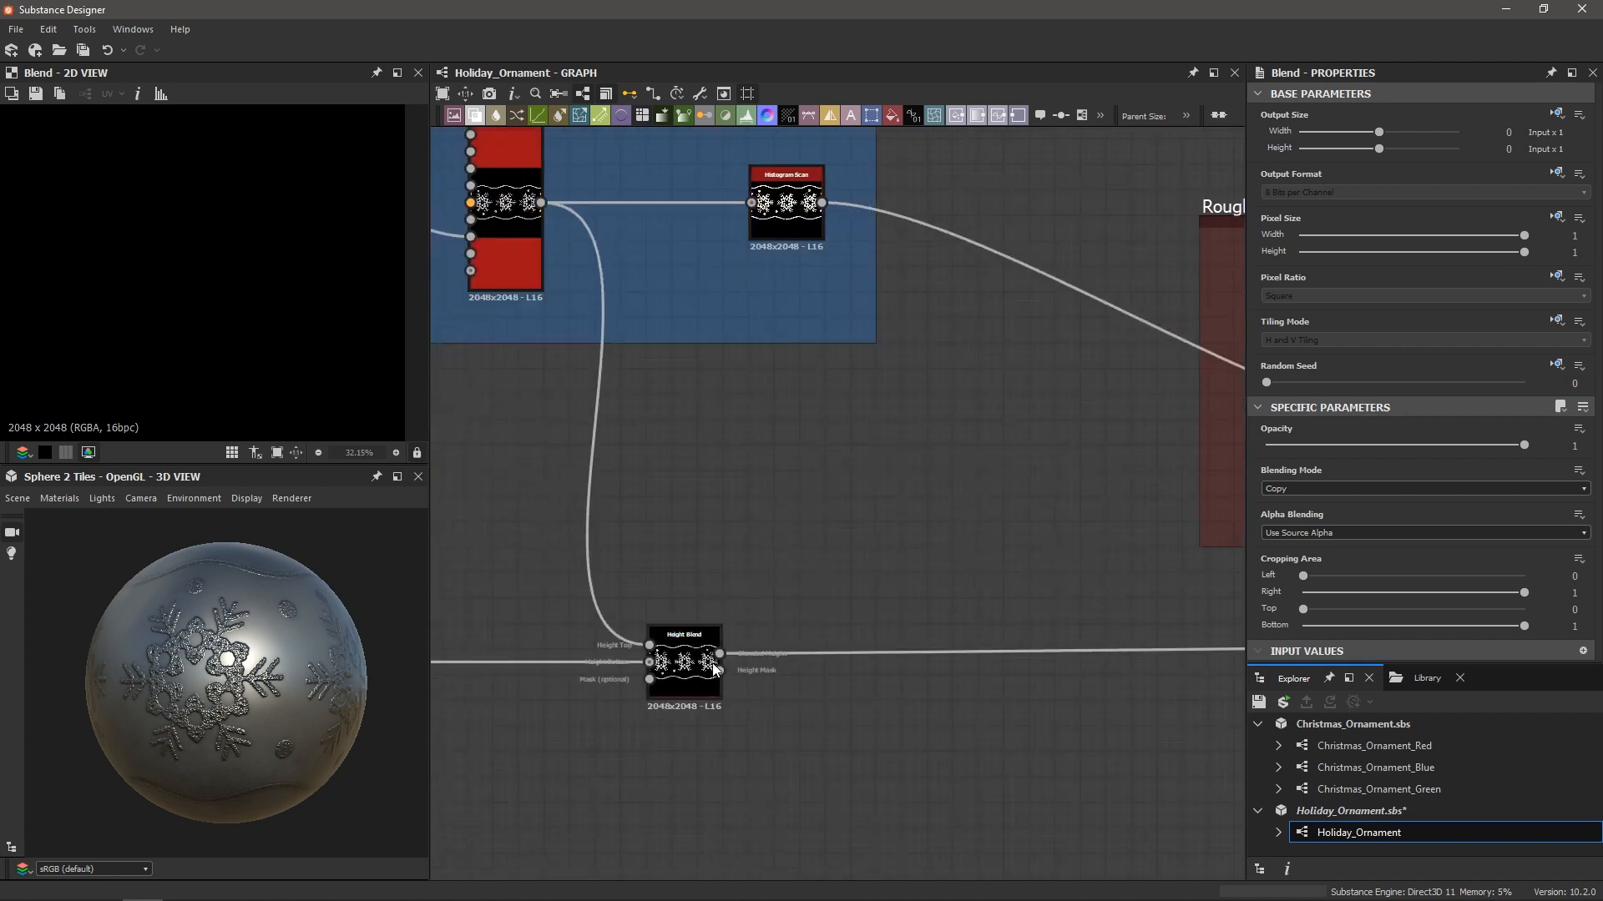
scroll(714, 669, up, 2)
scroll(722, 652, down, 2)
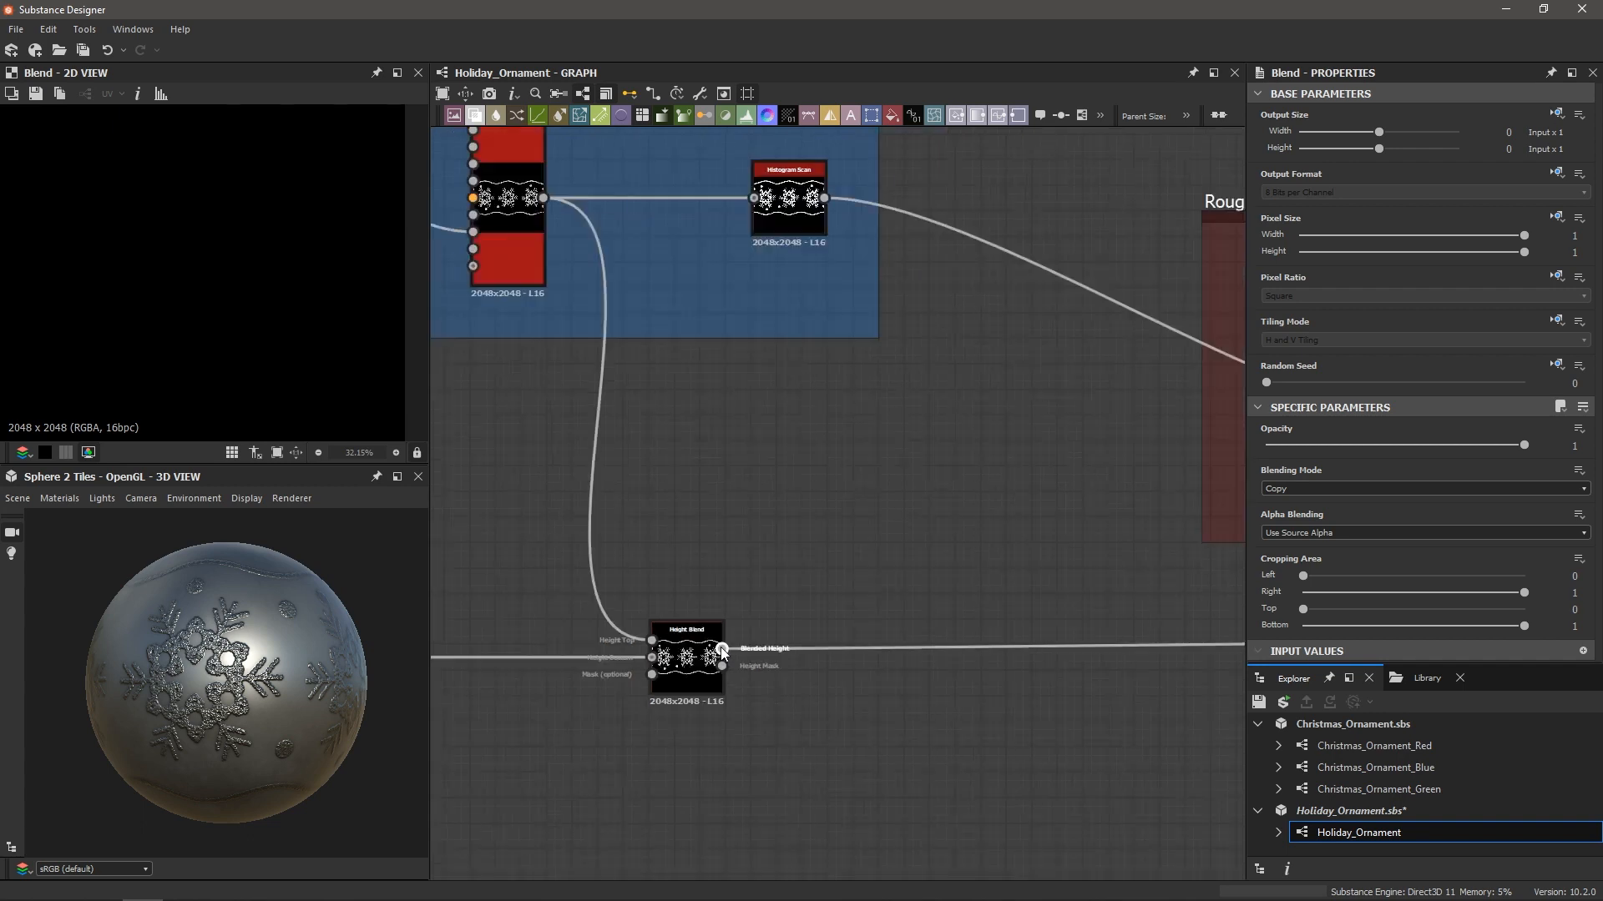
scroll(723, 652, down, 1)
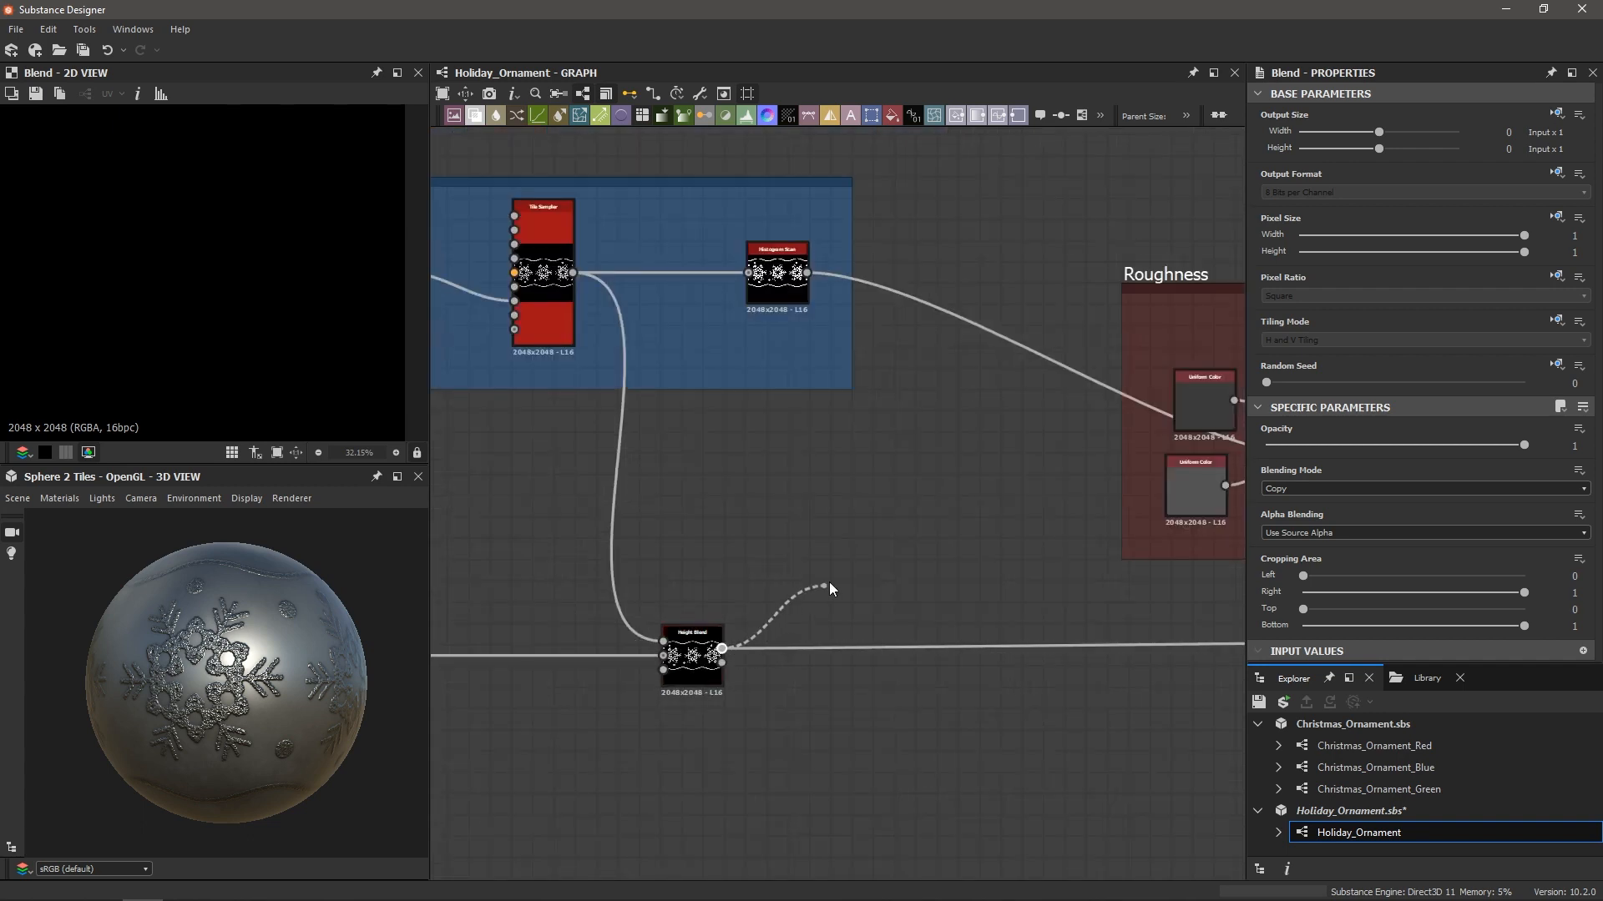
mouse_move(891, 514)
middle_down()
mouse_move(747, 678)
mouse_move(804, 598)
middle_up()
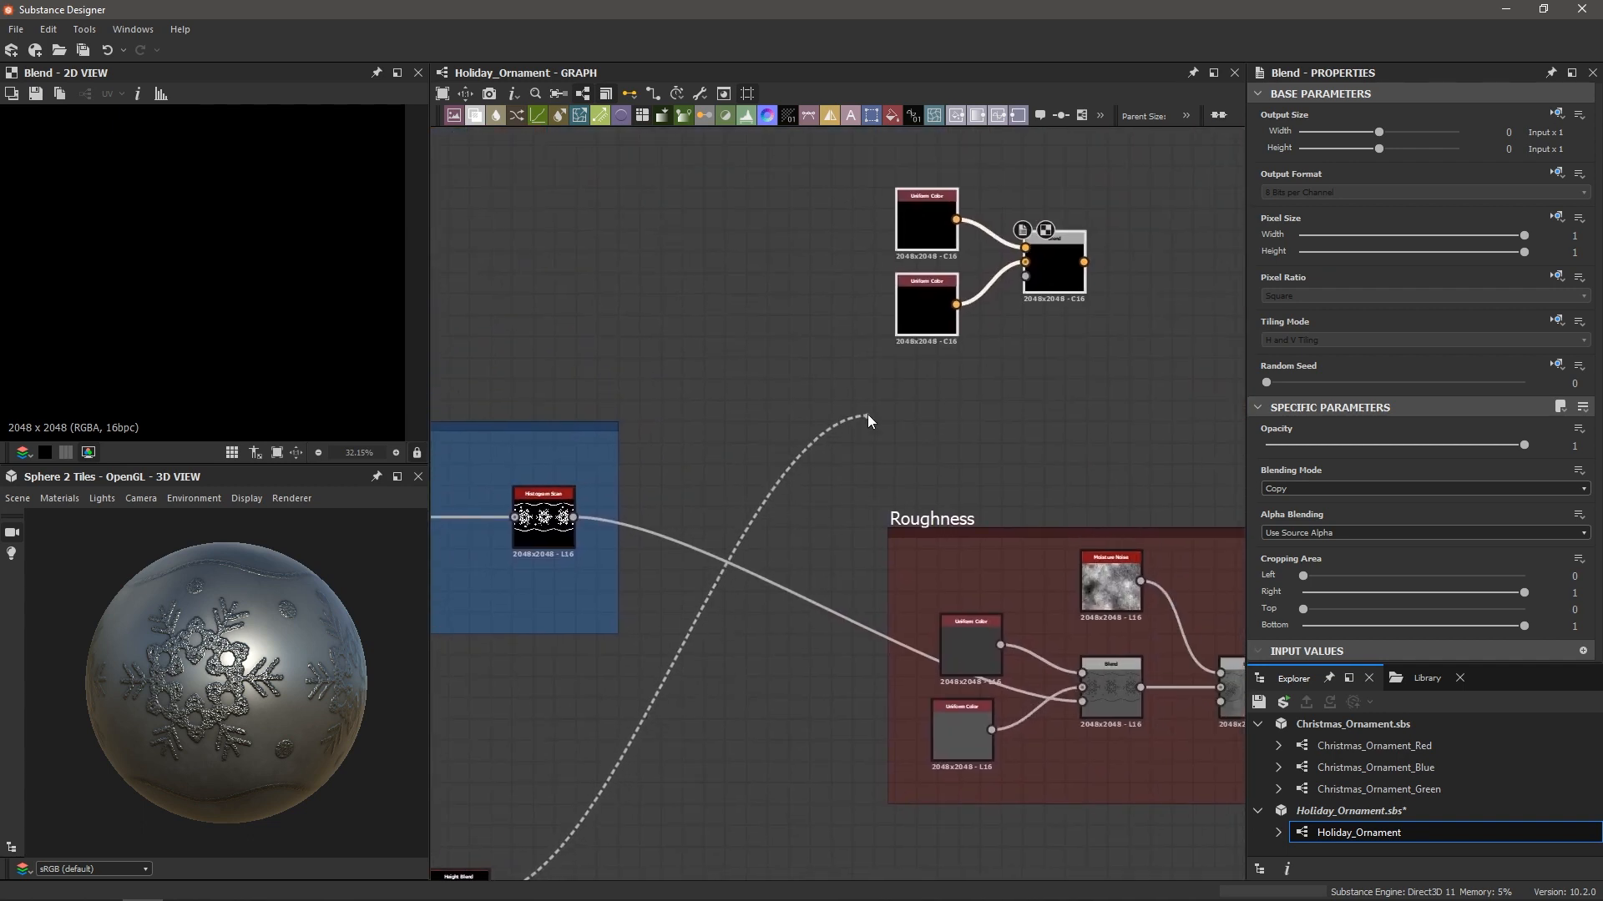
Add a Histogram Scan node linked from the Height Blend output
drag(868, 414, 874, 405)
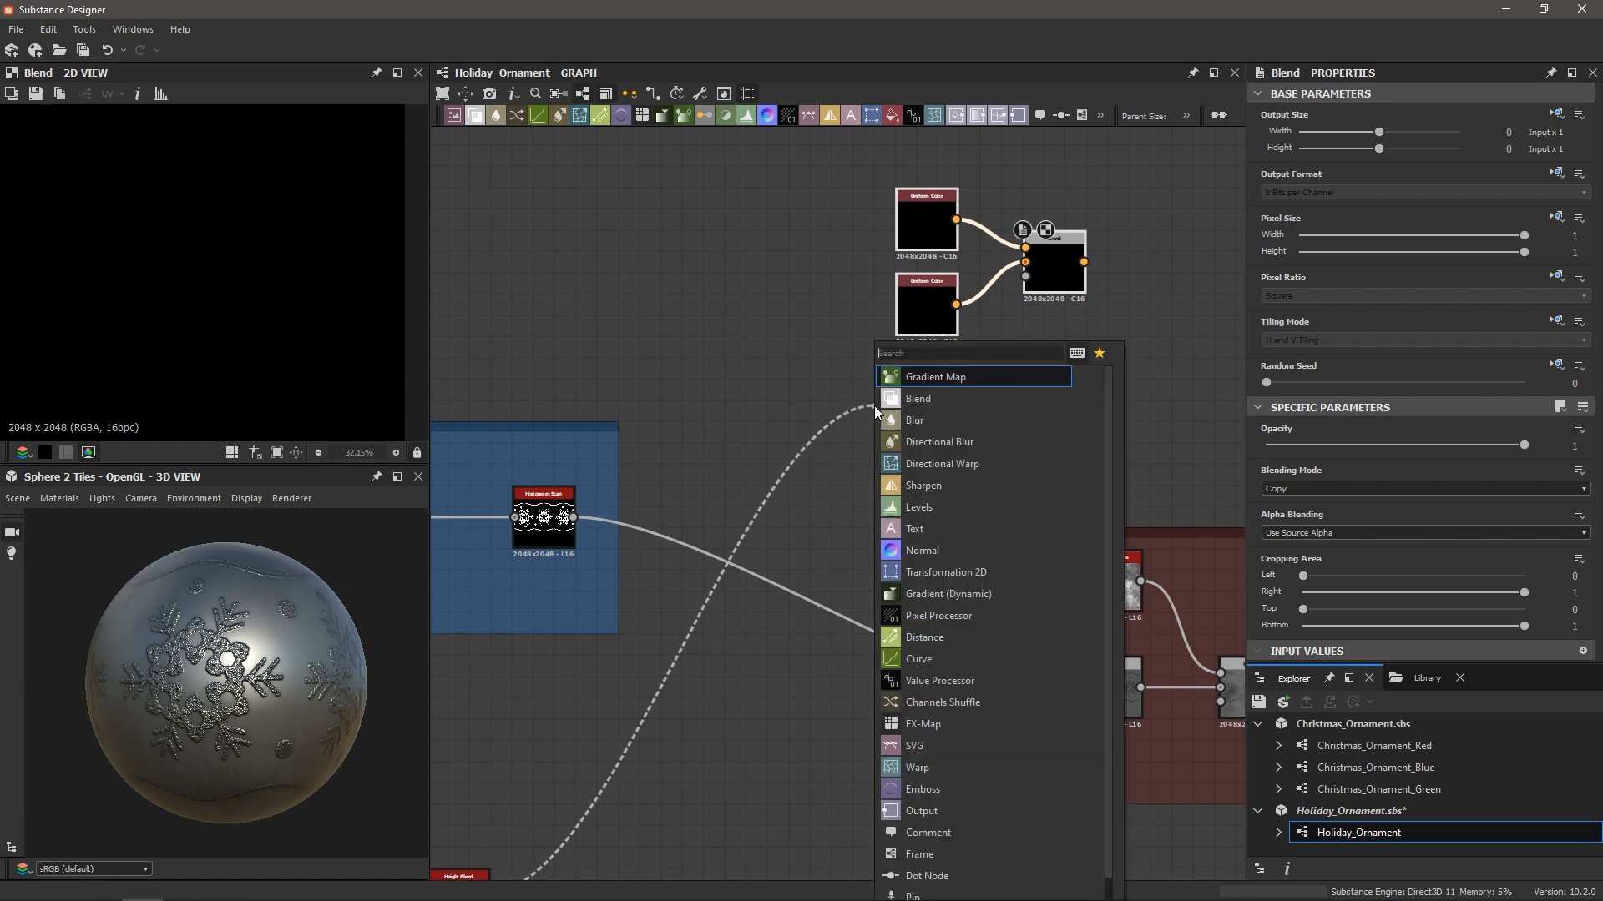
text(his)
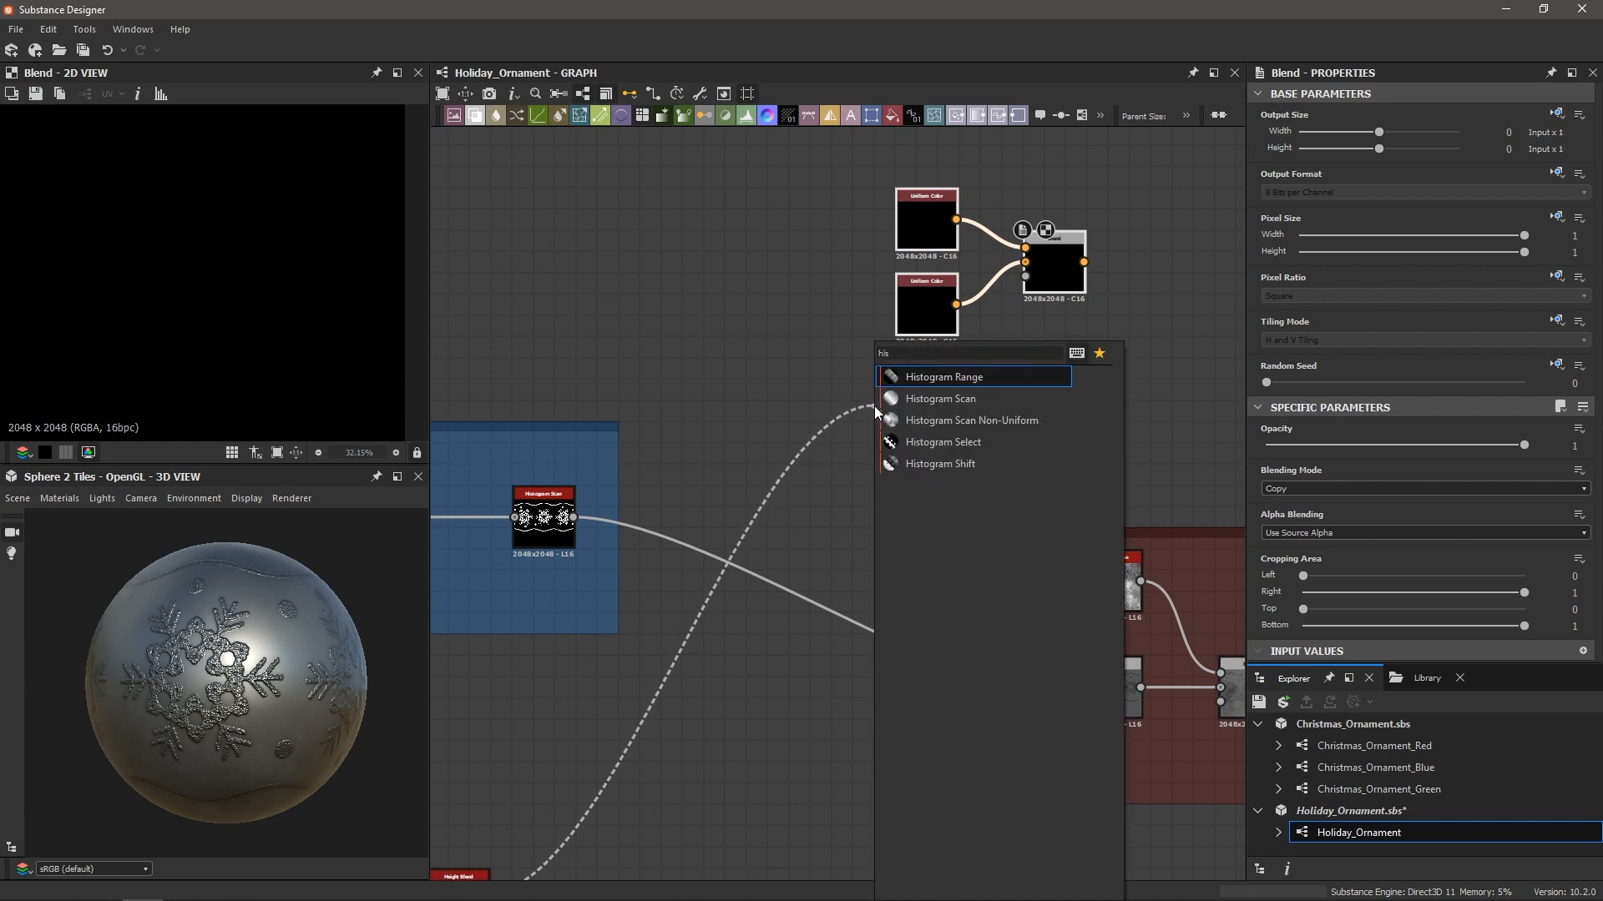
key(Down)
key(Return)
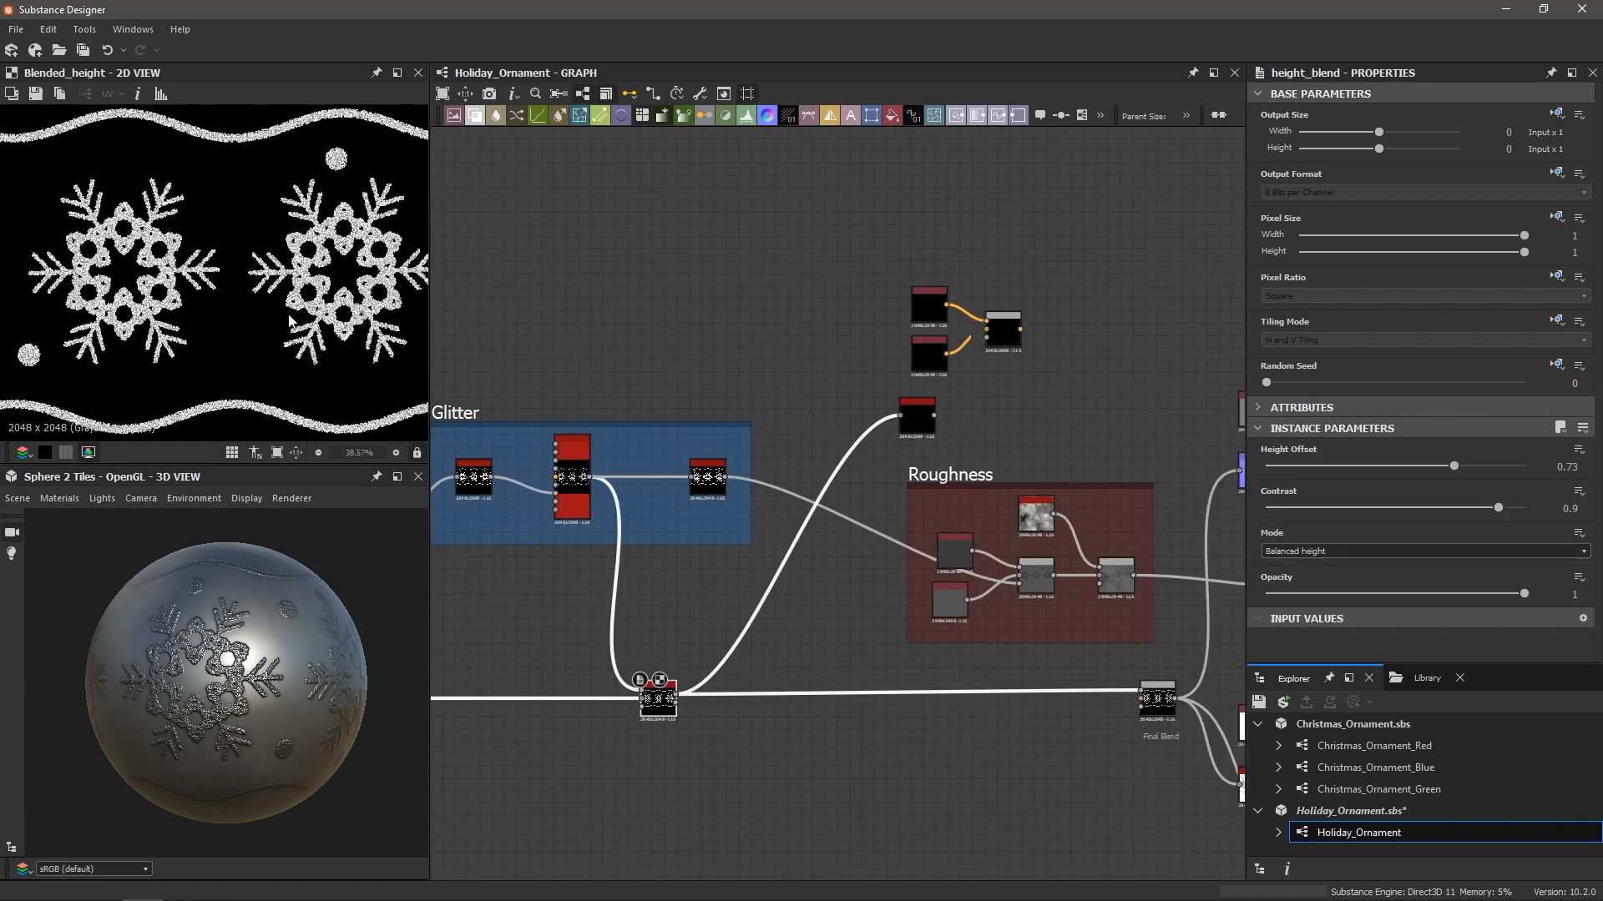
scroll(357, 321, up, 1)
scroll(363, 309, down, 2)
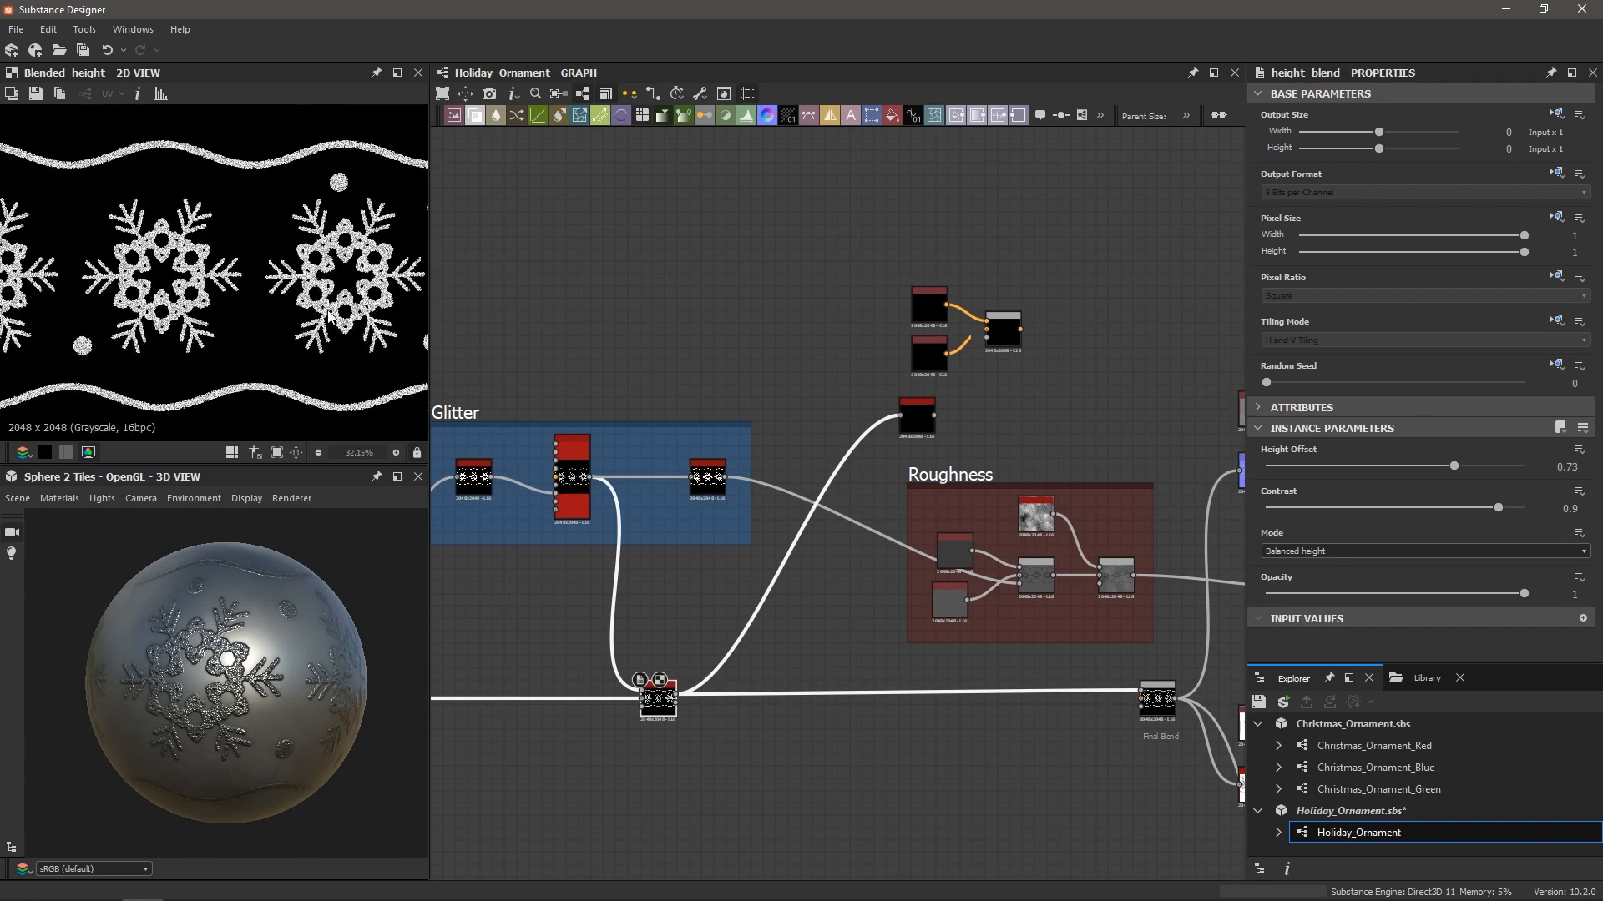
scroll(288, 359, up, 3)
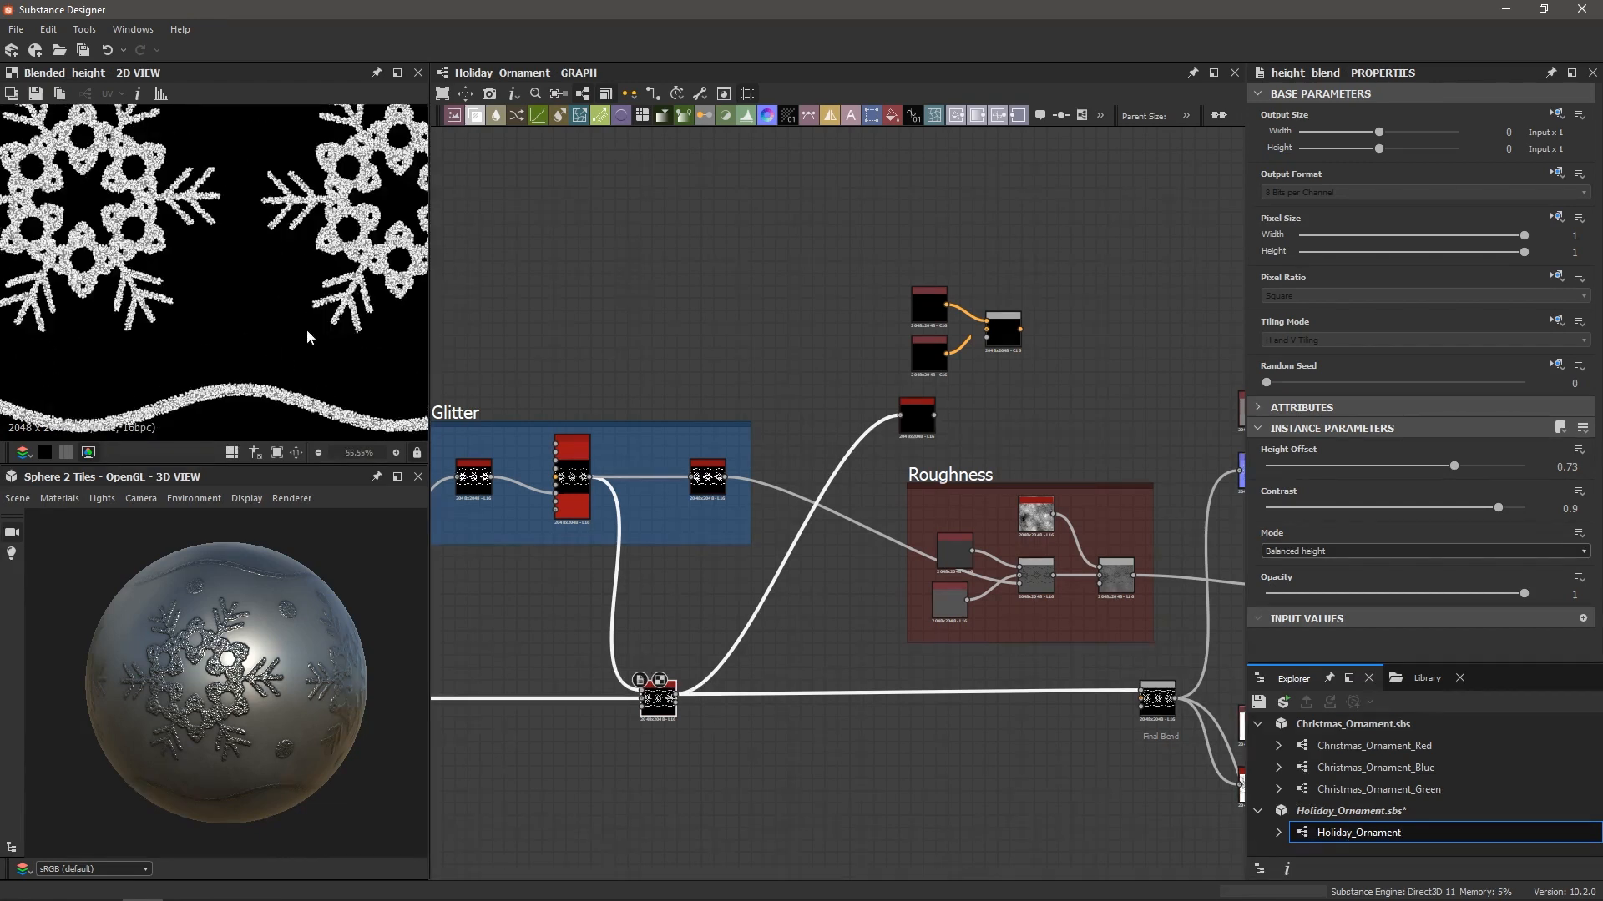
scroll(252, 338, down, 6)
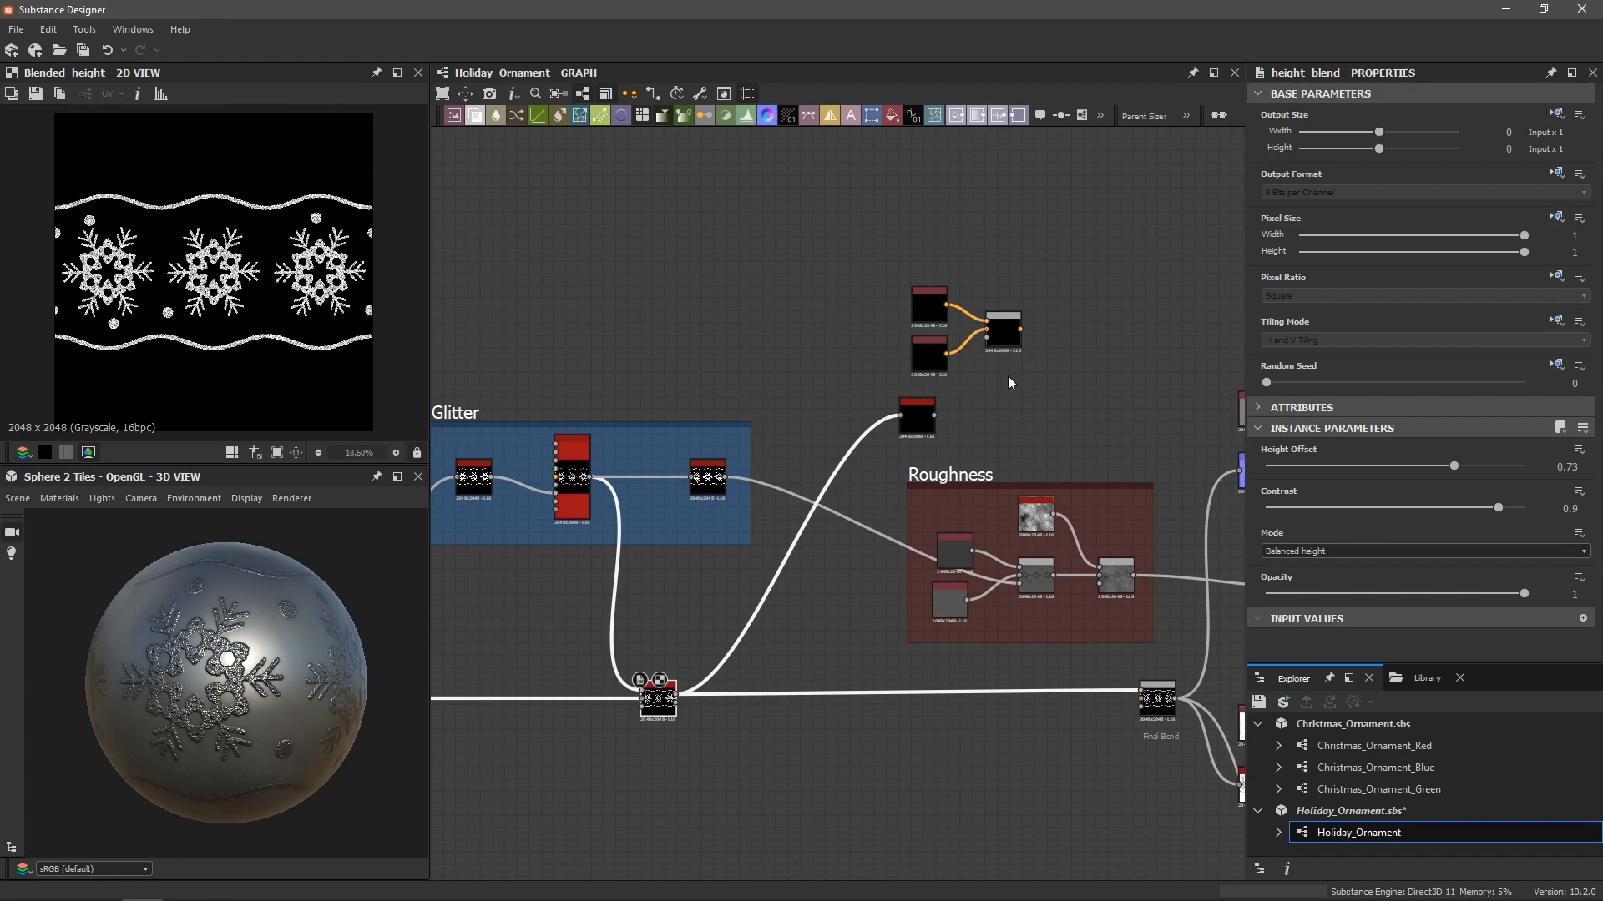
scroll(995, 374, up, 6)
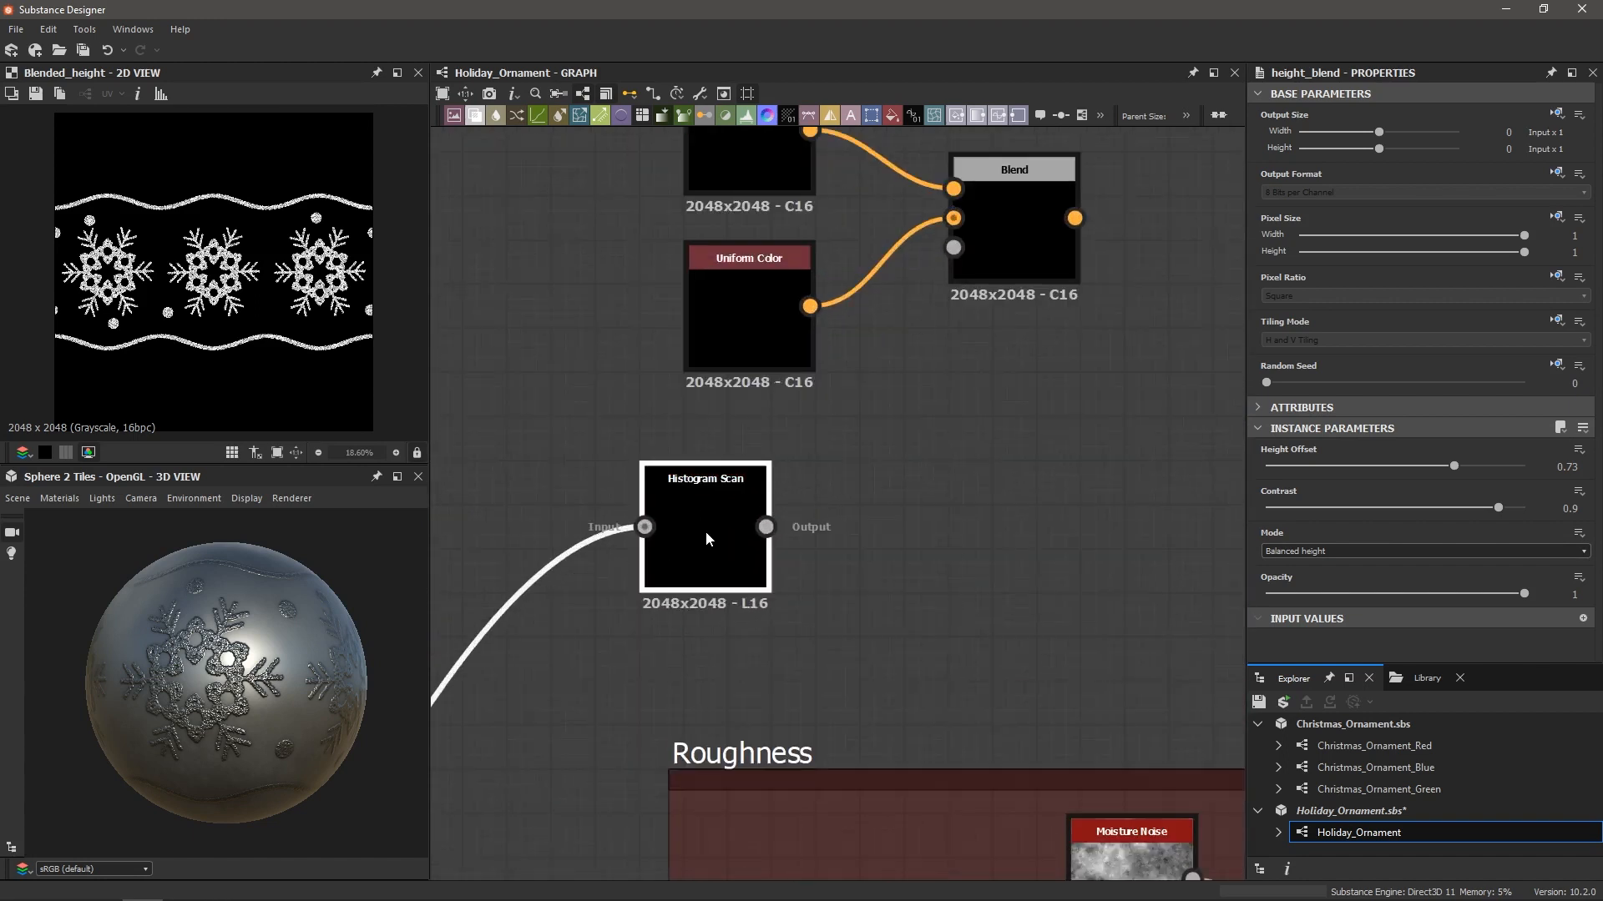
Set the Histogram Scan Position to 0.72 and Contrast to 0.91
click(706, 538)
drag(1298, 465, 1424, 472)
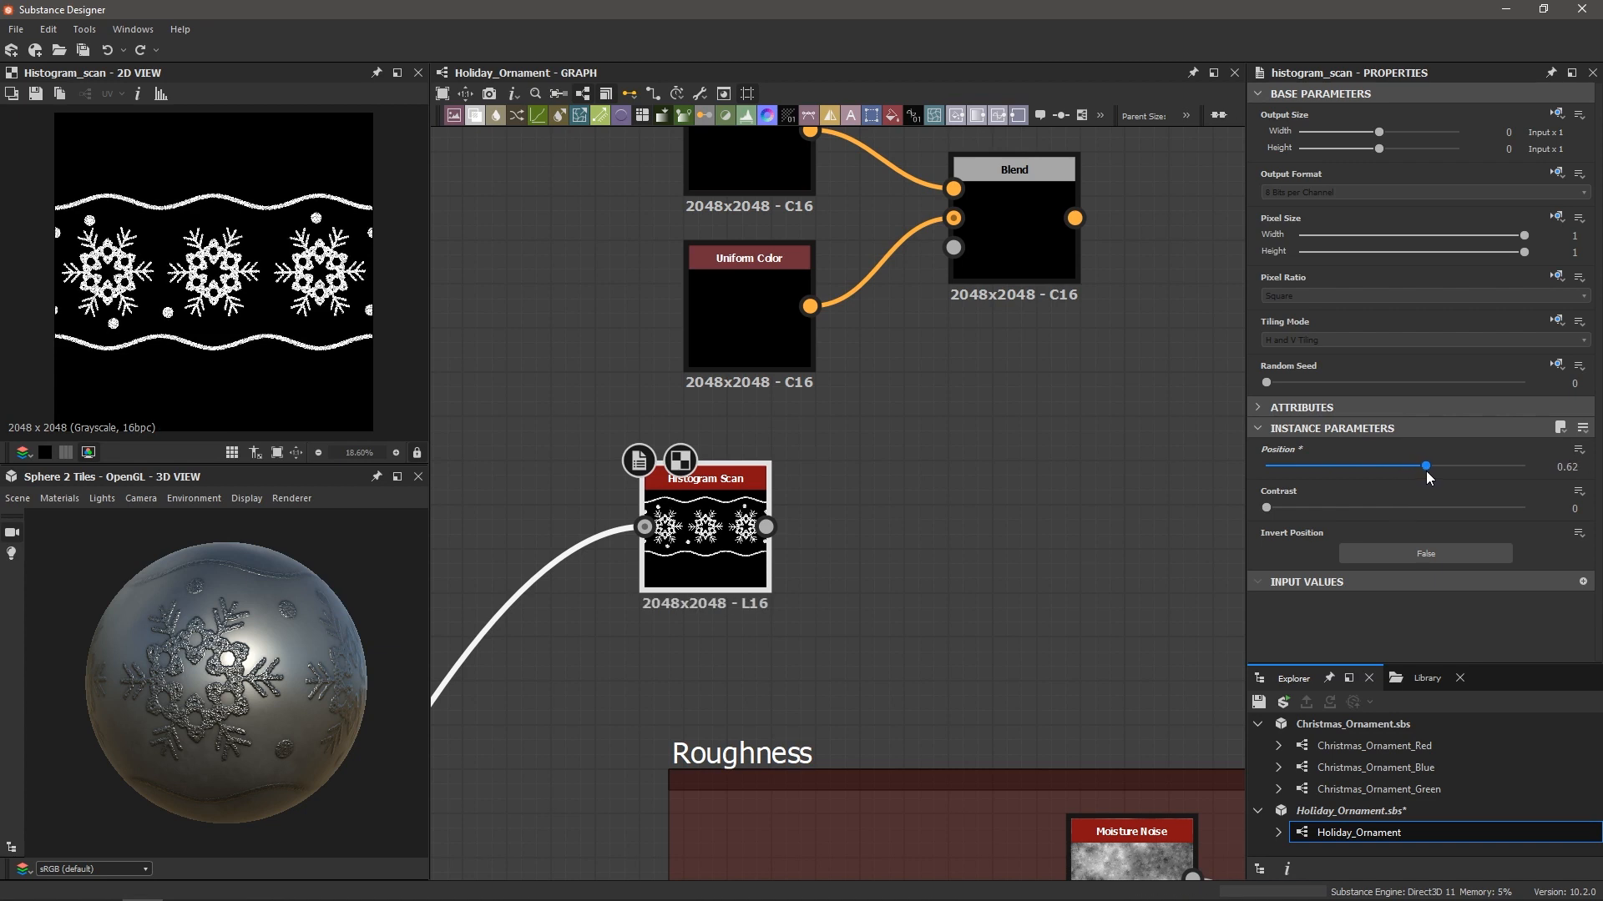
drag(1266, 508, 1398, 511)
scroll(343, 364, up, 8)
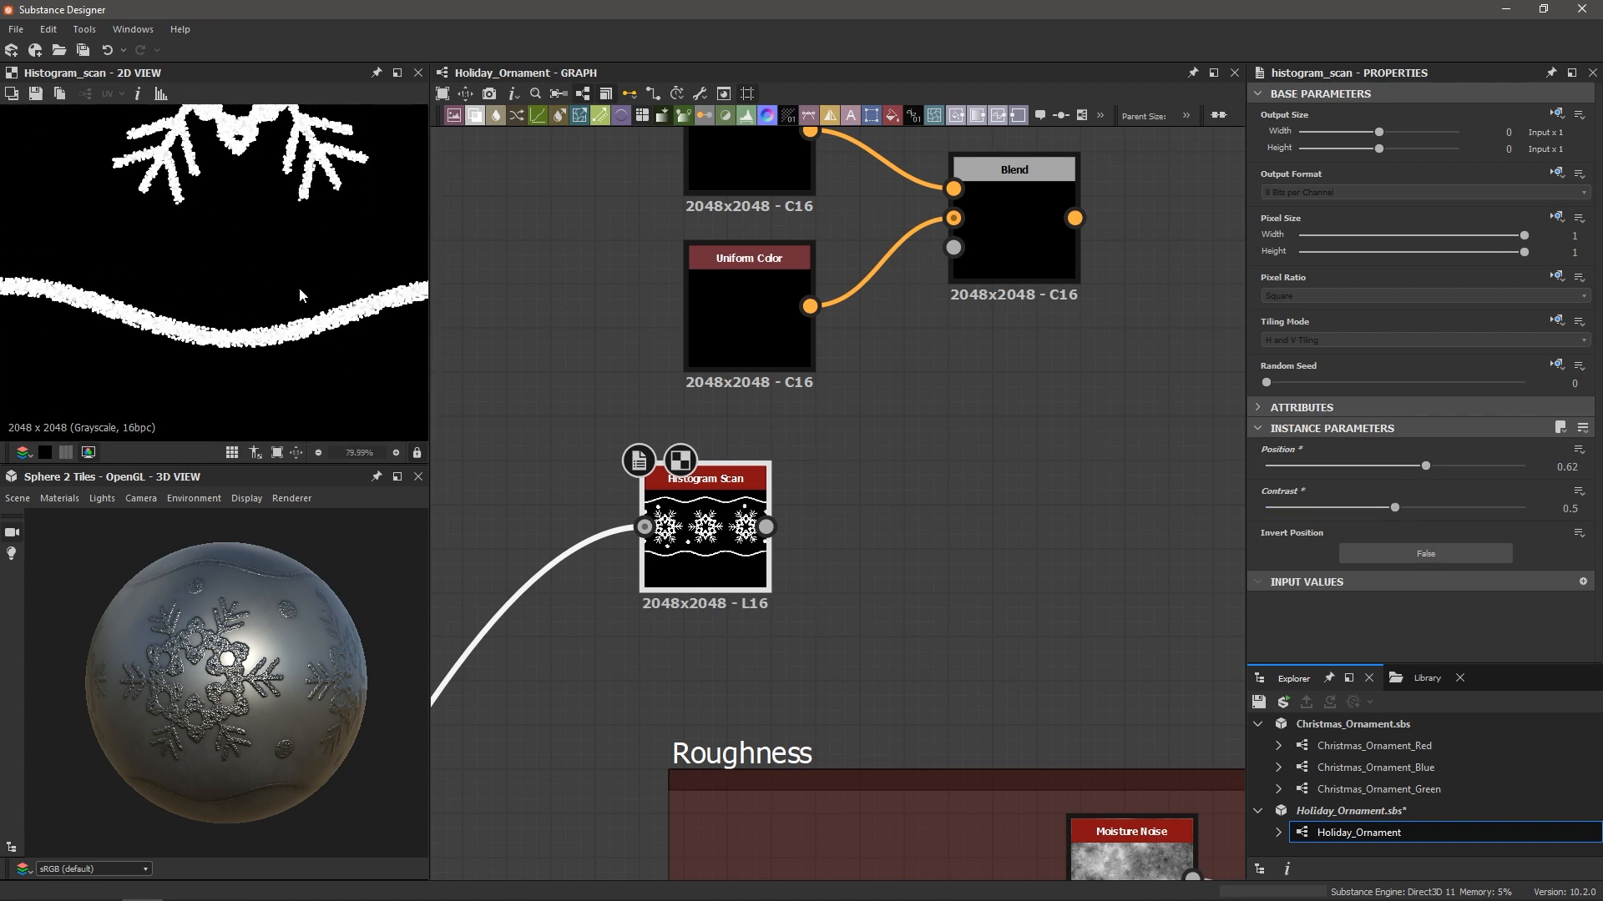
scroll(299, 295, up, 2)
drag(1491, 508, 1502, 514)
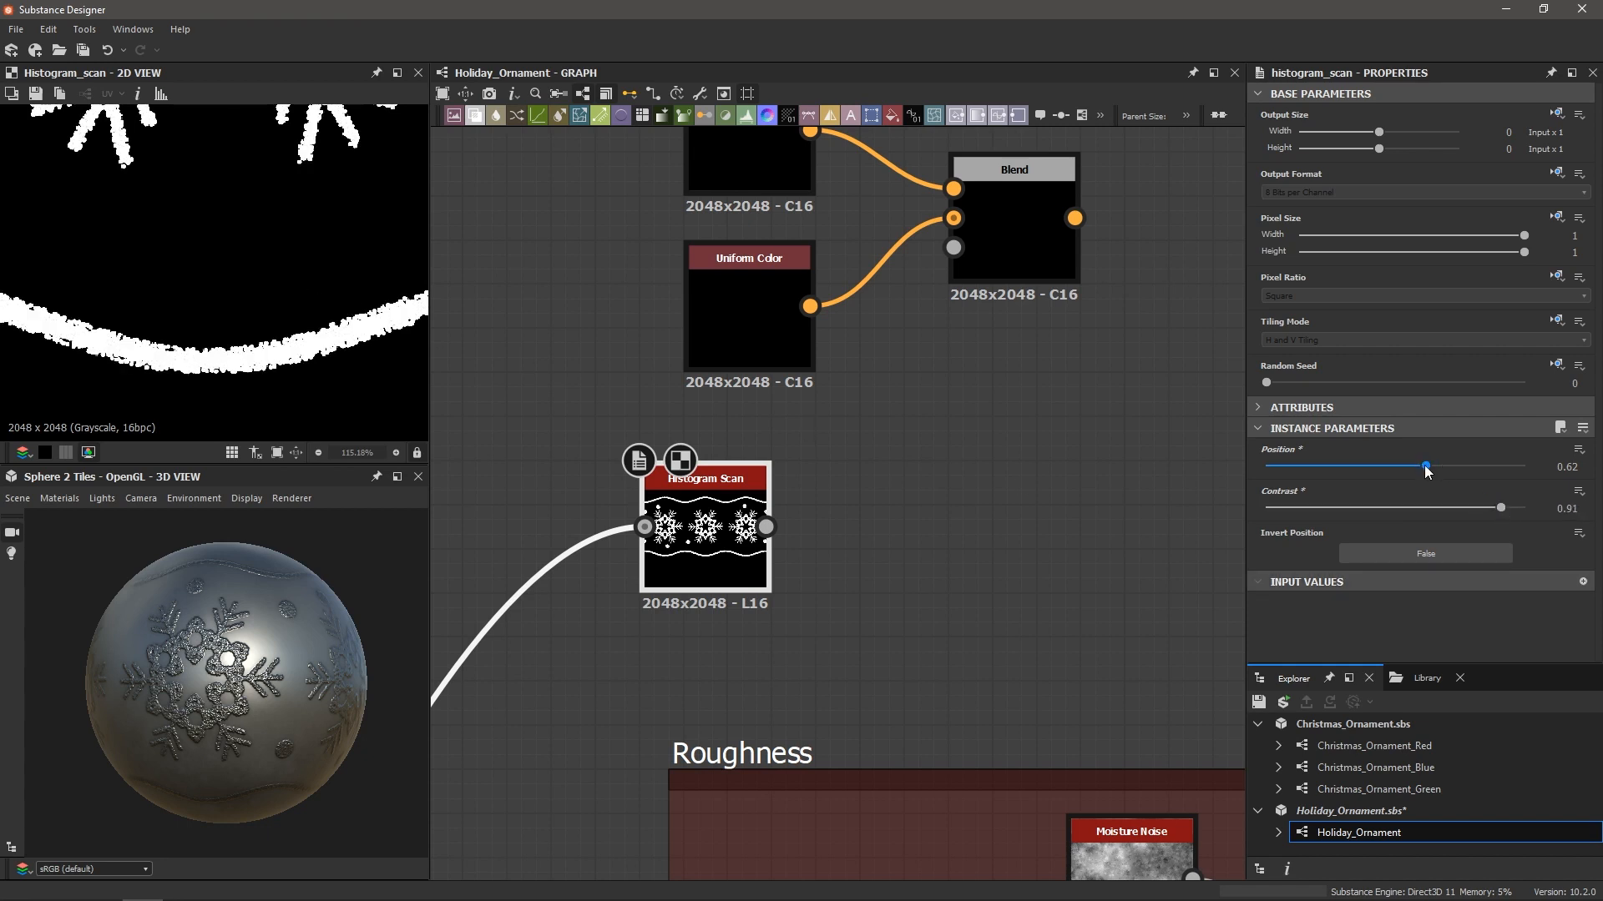
mouse_move(1426, 467)
mouse_down()
mouse_move(1406, 476)
mouse_move(1447, 474)
mouse_up()
Connect the Histogram Scan output to the new Blend's Opacity input
scroll(250, 309, down, 8)
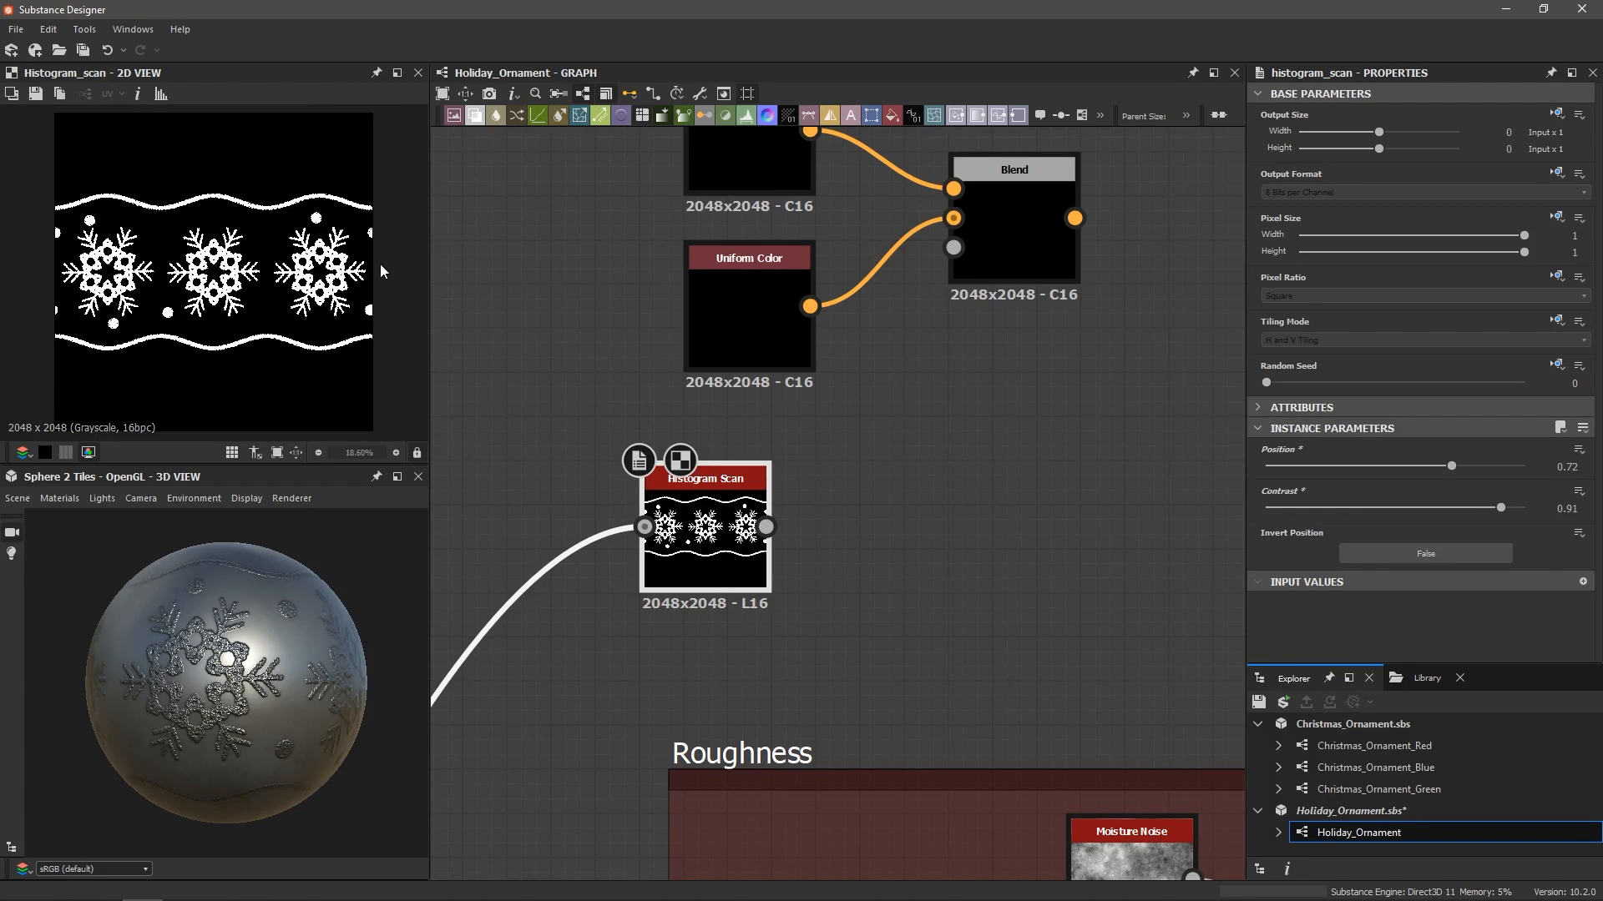
drag(766, 527, 954, 248)
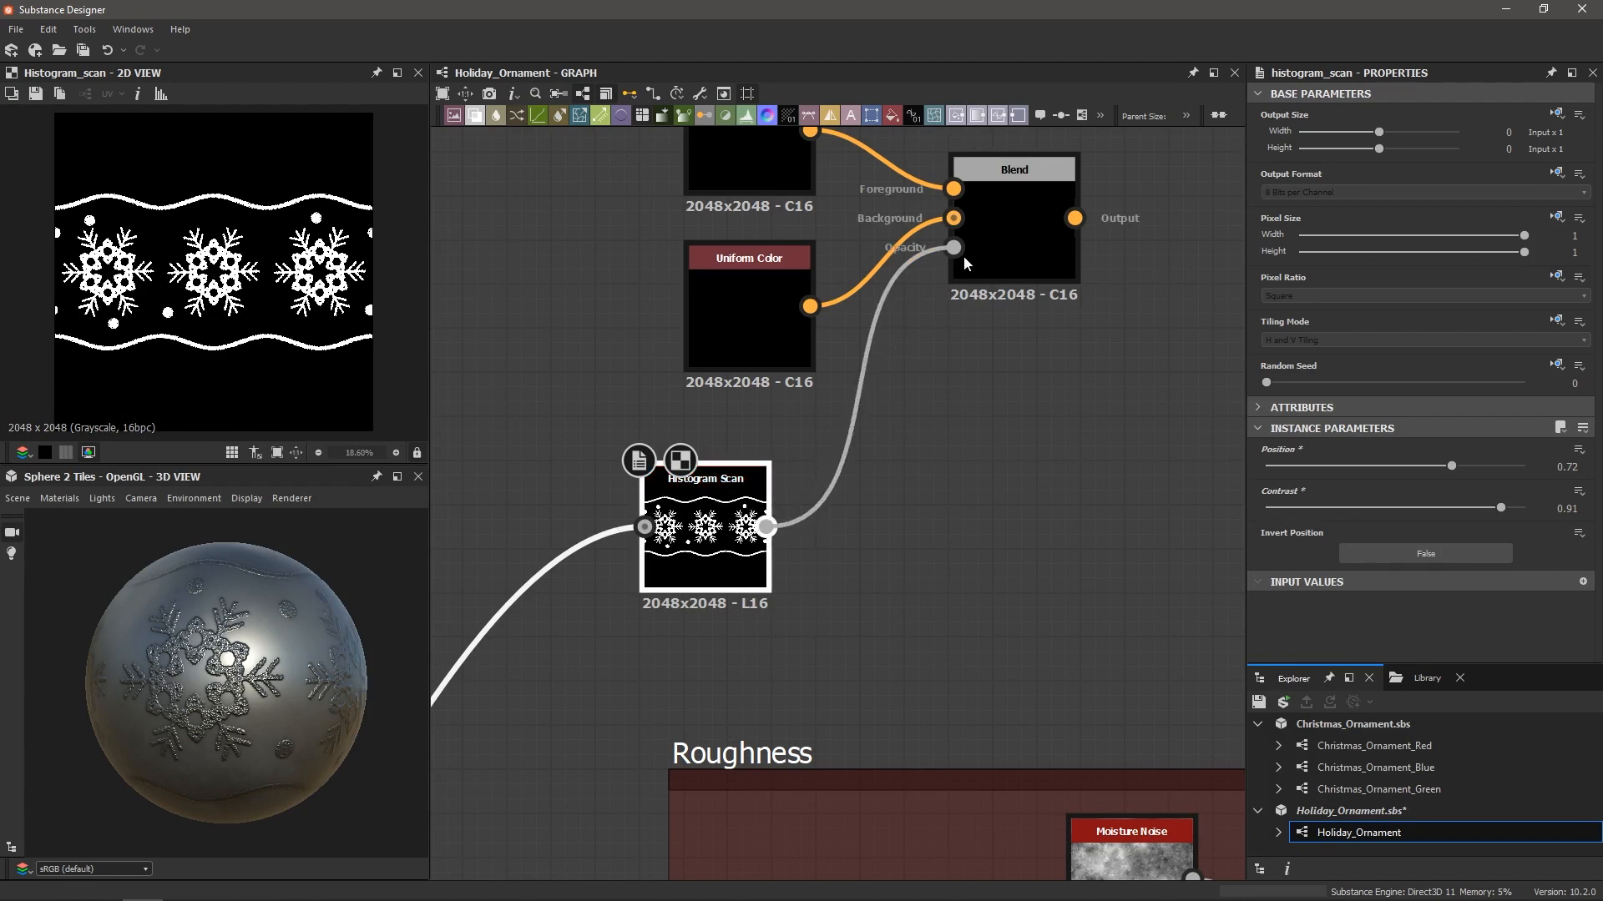
middle_drag(978, 280, 1034, 526)
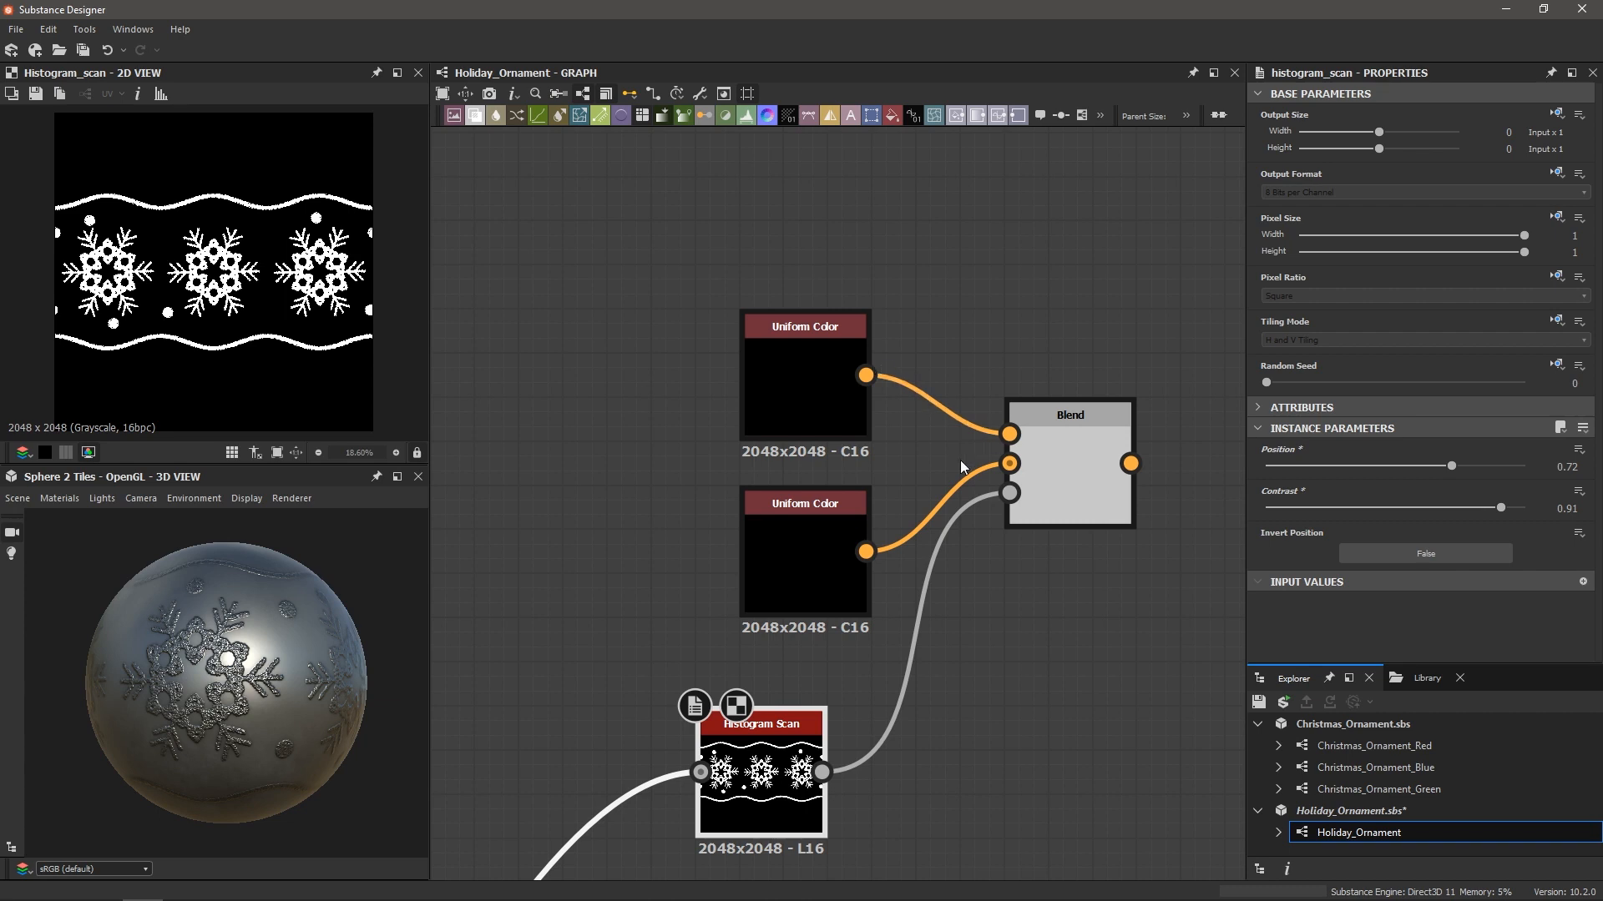
Preview the lower Uniform Color and set its Output Color to red
click(789, 542)
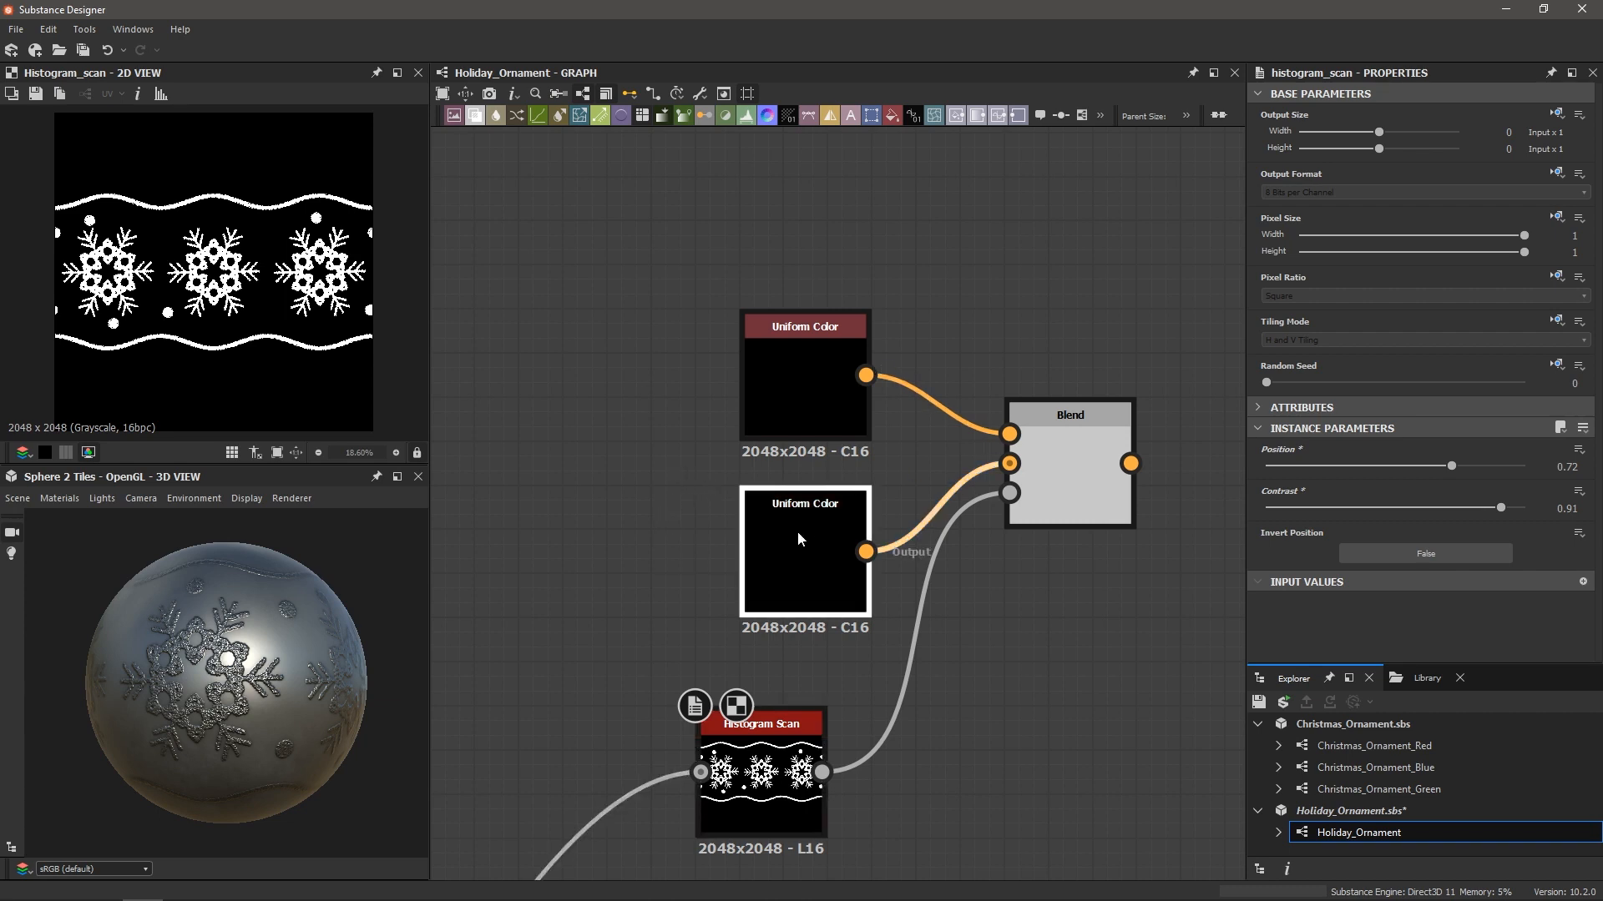
double_click(788, 537)
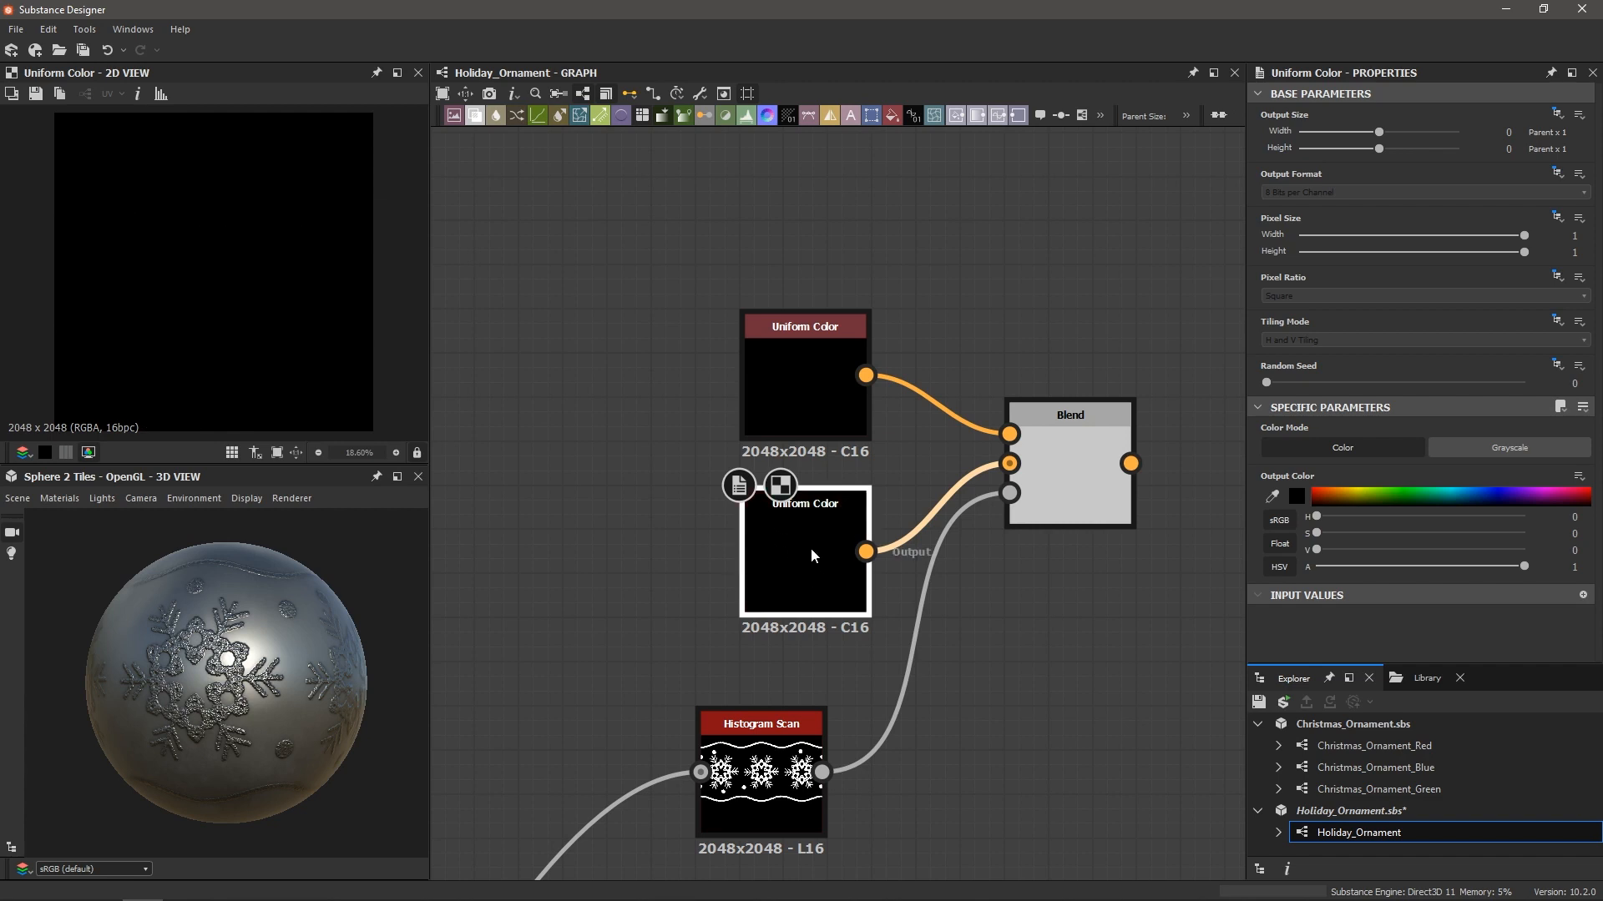
drag(288, 626, 419, 617)
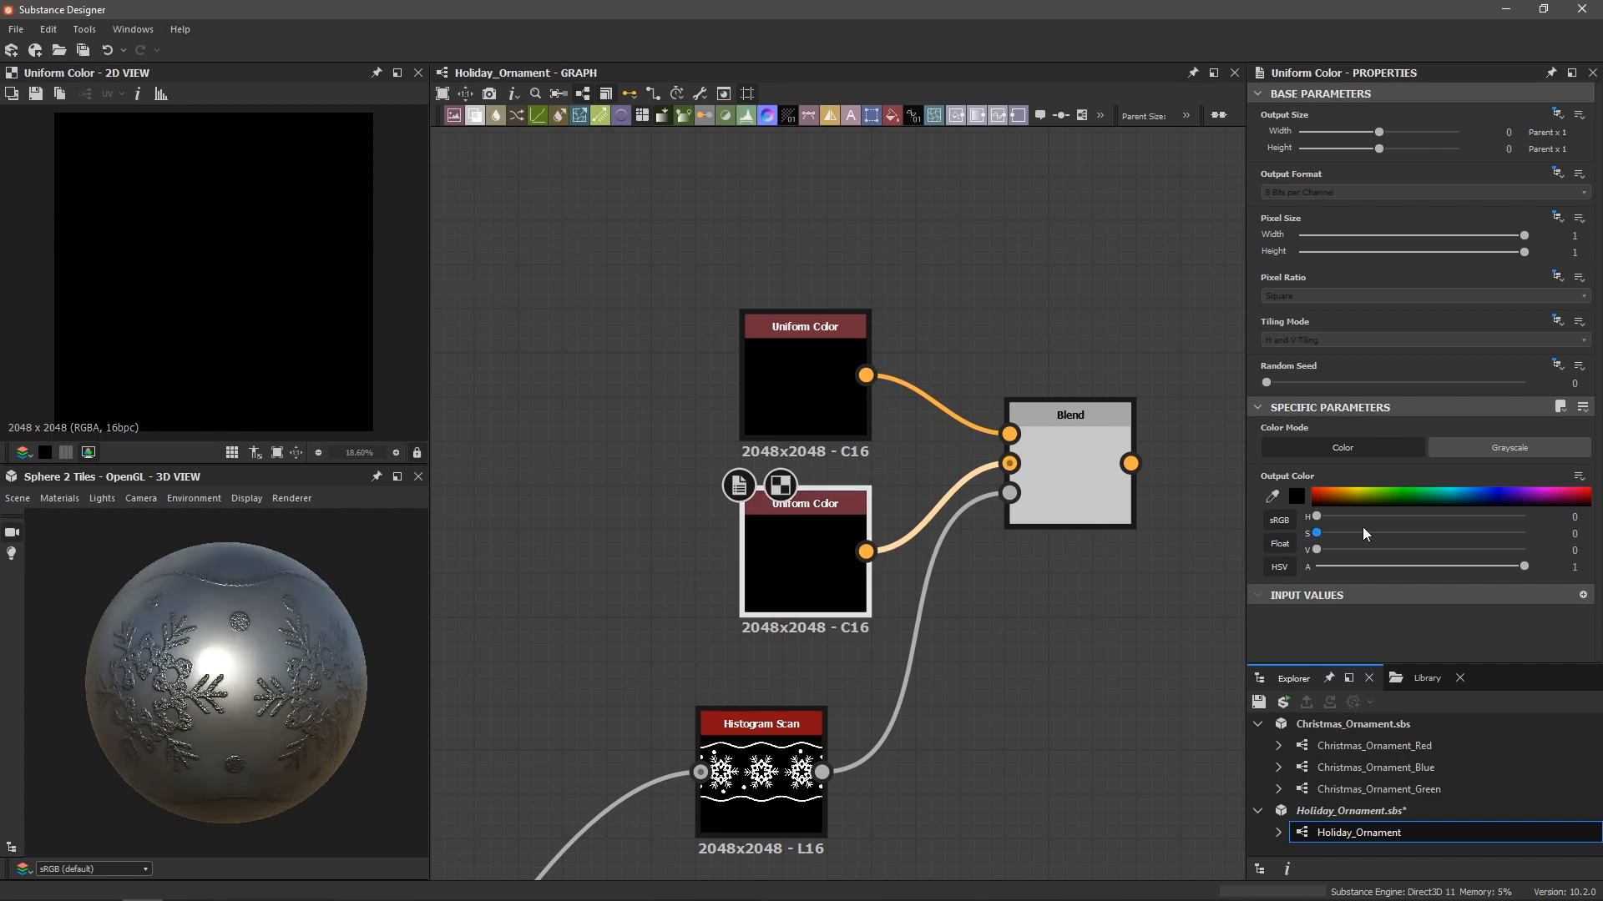
drag(1352, 497, 1309, 488)
Connect the Blend output to the Base Color output node
scroll(1052, 559, down, 3)
middle_drag(1052, 560, 865, 582)
scroll(945, 568, down, 2)
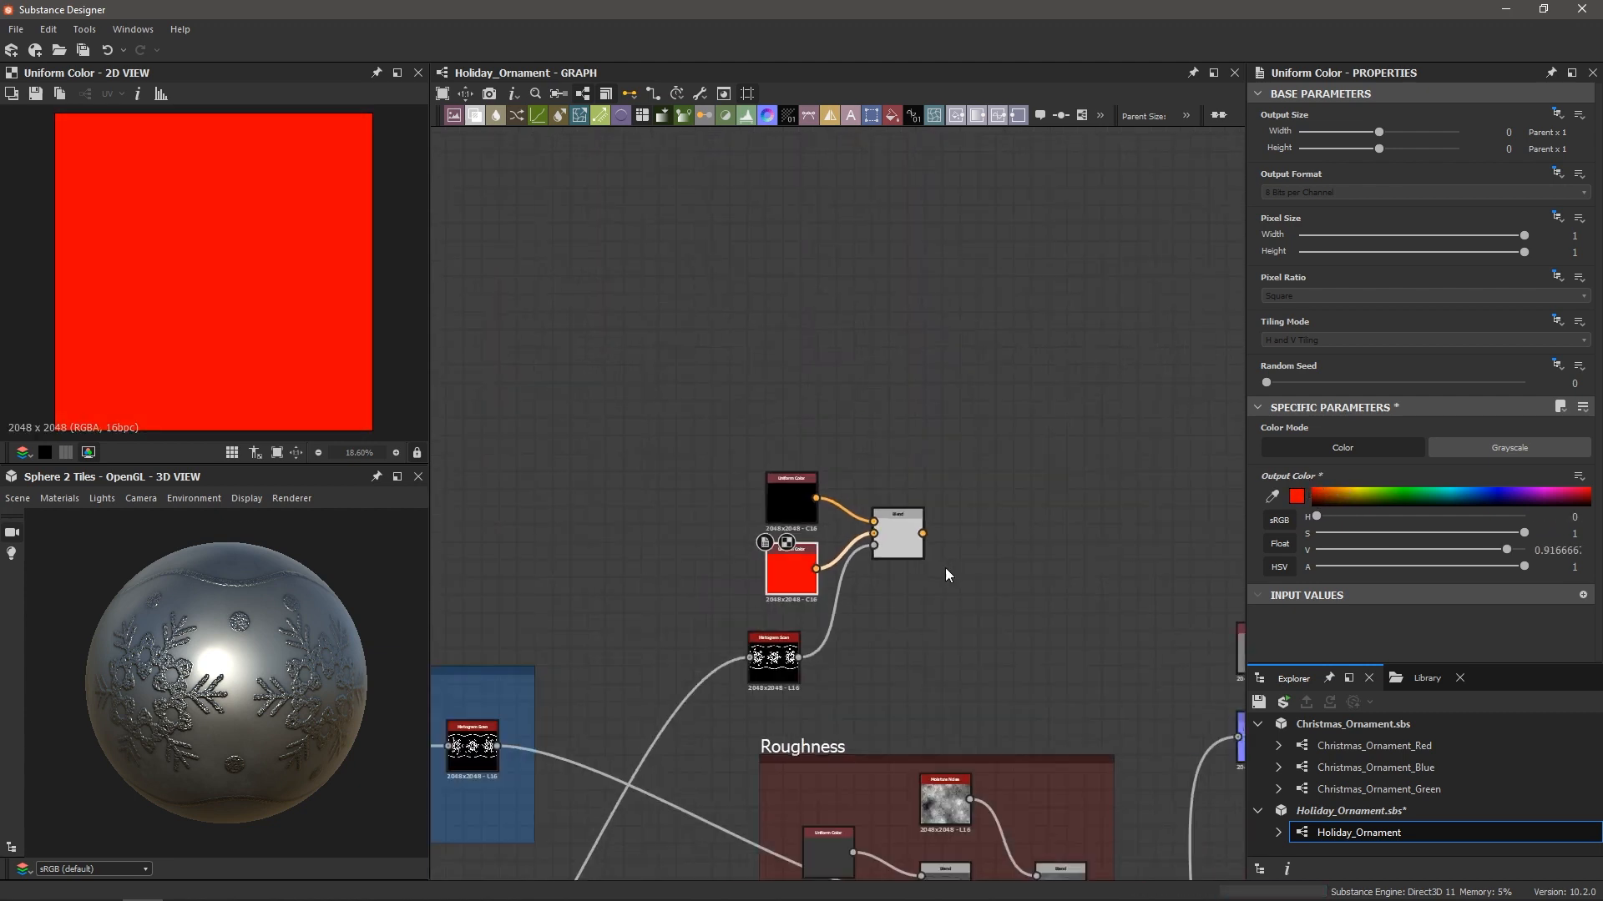
middle_drag(982, 560, 902, 566)
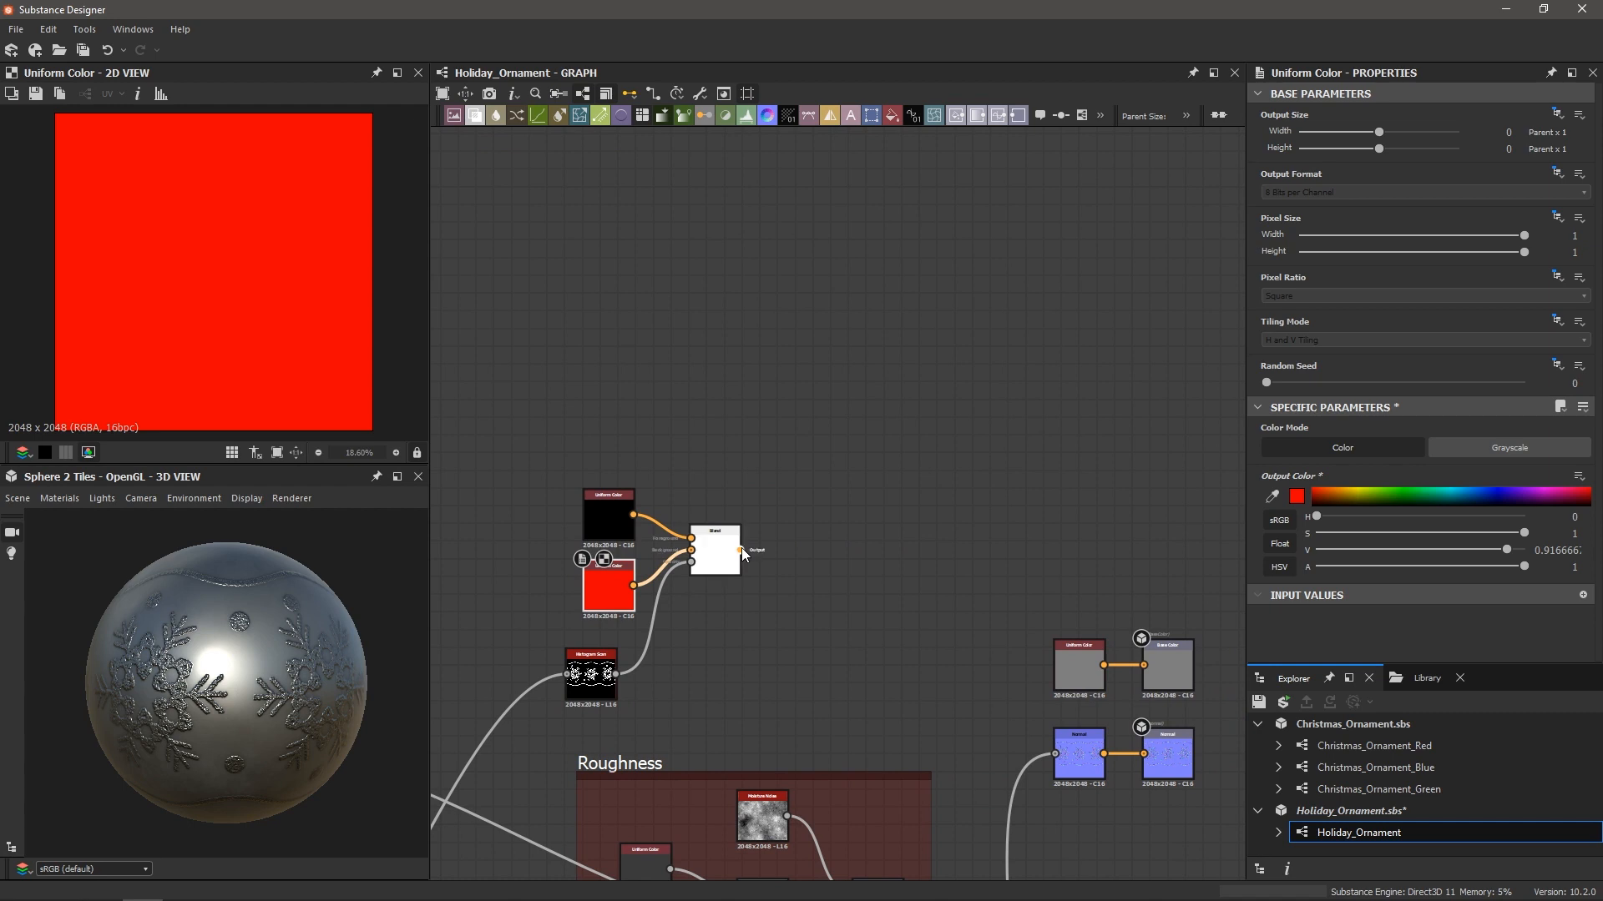
drag(742, 549, 1146, 665)
click(1060, 668)
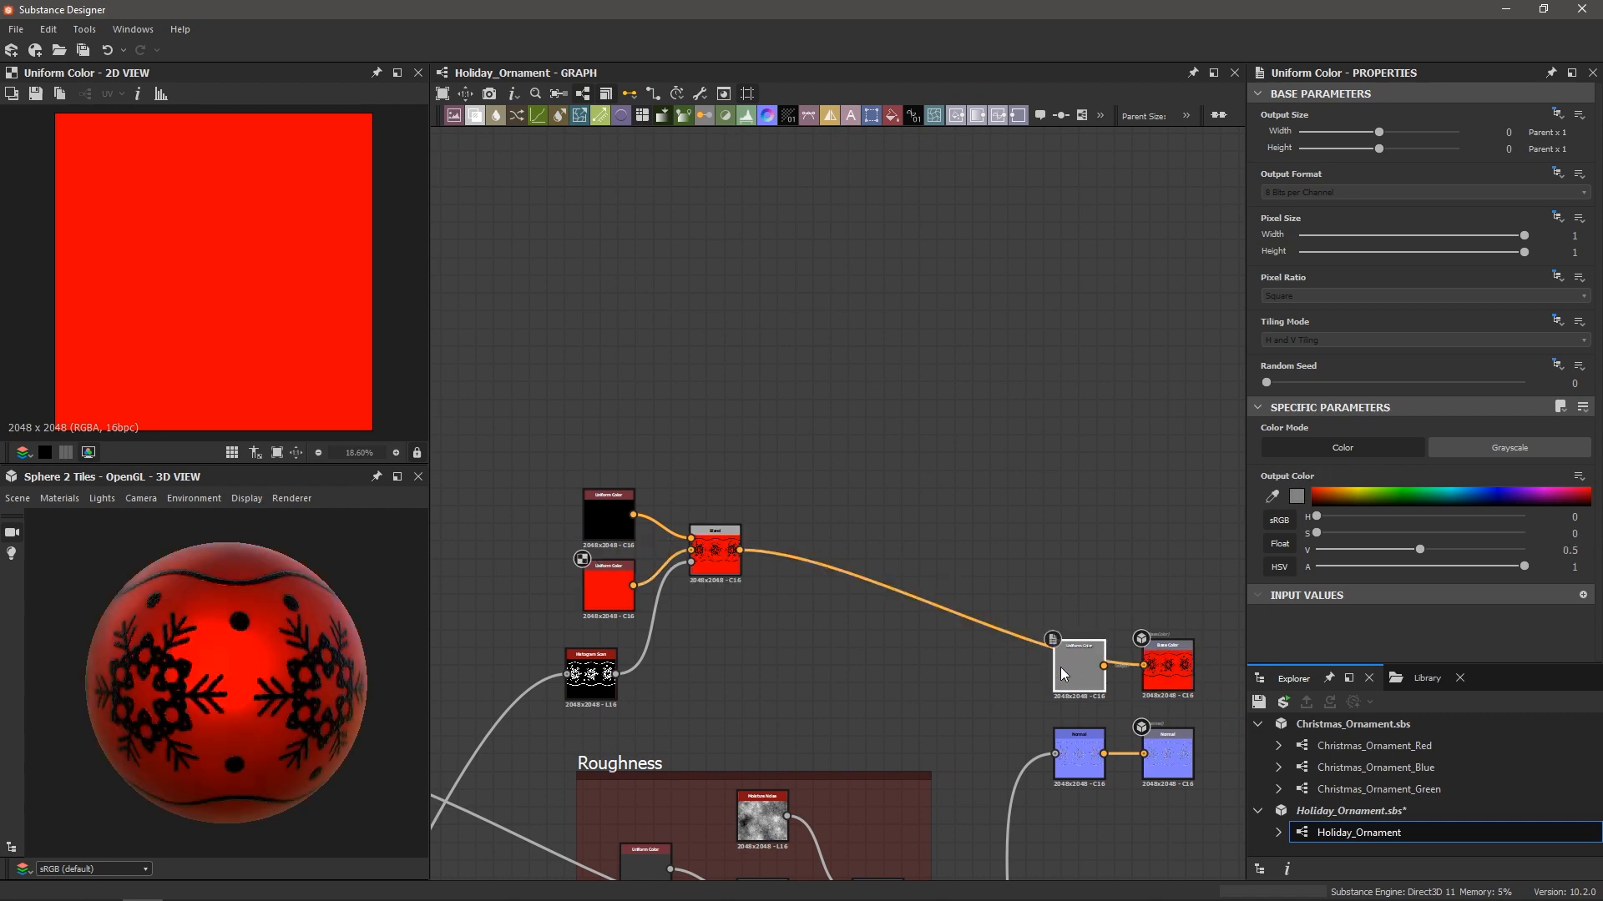
Delete the unused grey Uniform Color node
key(Delete)
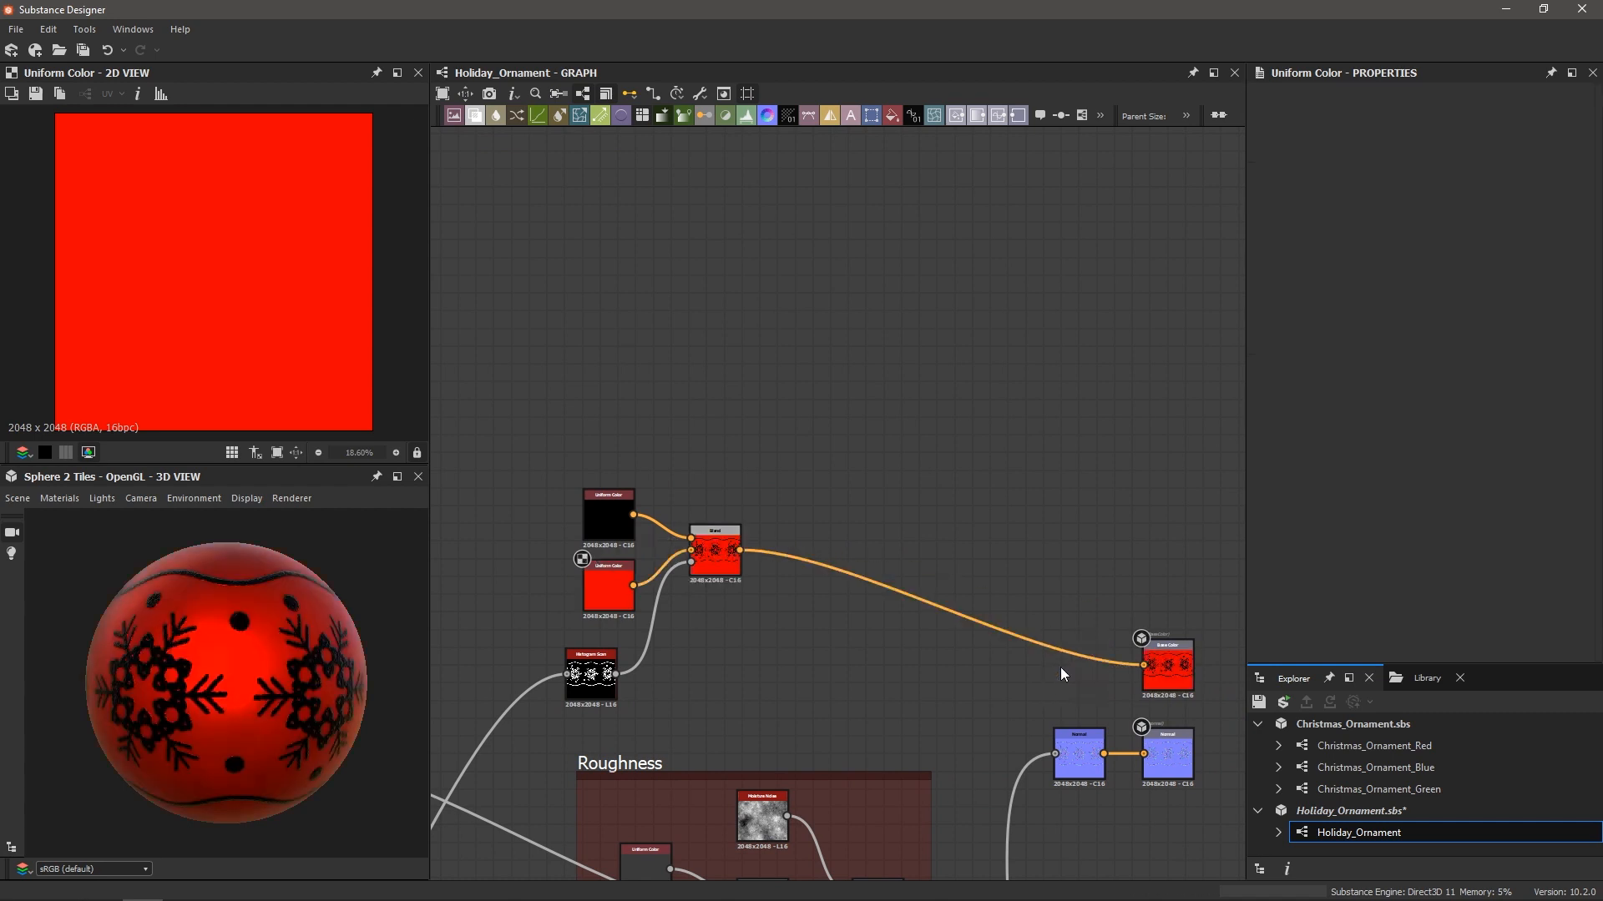
scroll(168, 643, up, 2)
scroll(171, 640, up, 3)
drag(172, 638, 255, 632)
scroll(203, 603, down, 3)
Darken the red Uniform Color into a copper orange
click(588, 582)
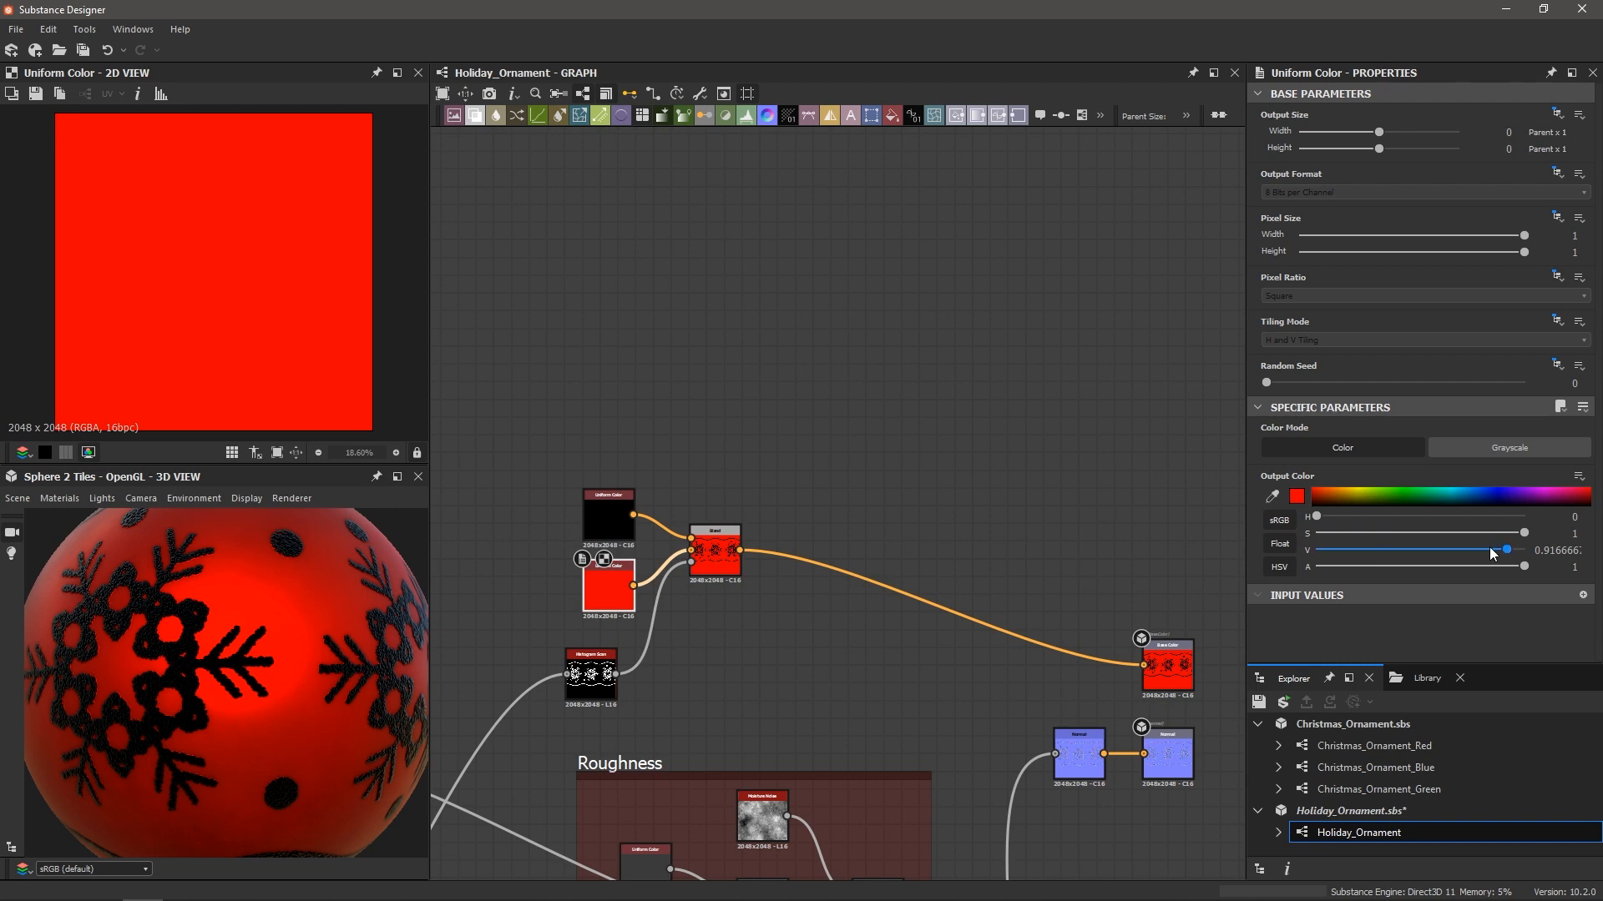
drag(1499, 547, 1428, 547)
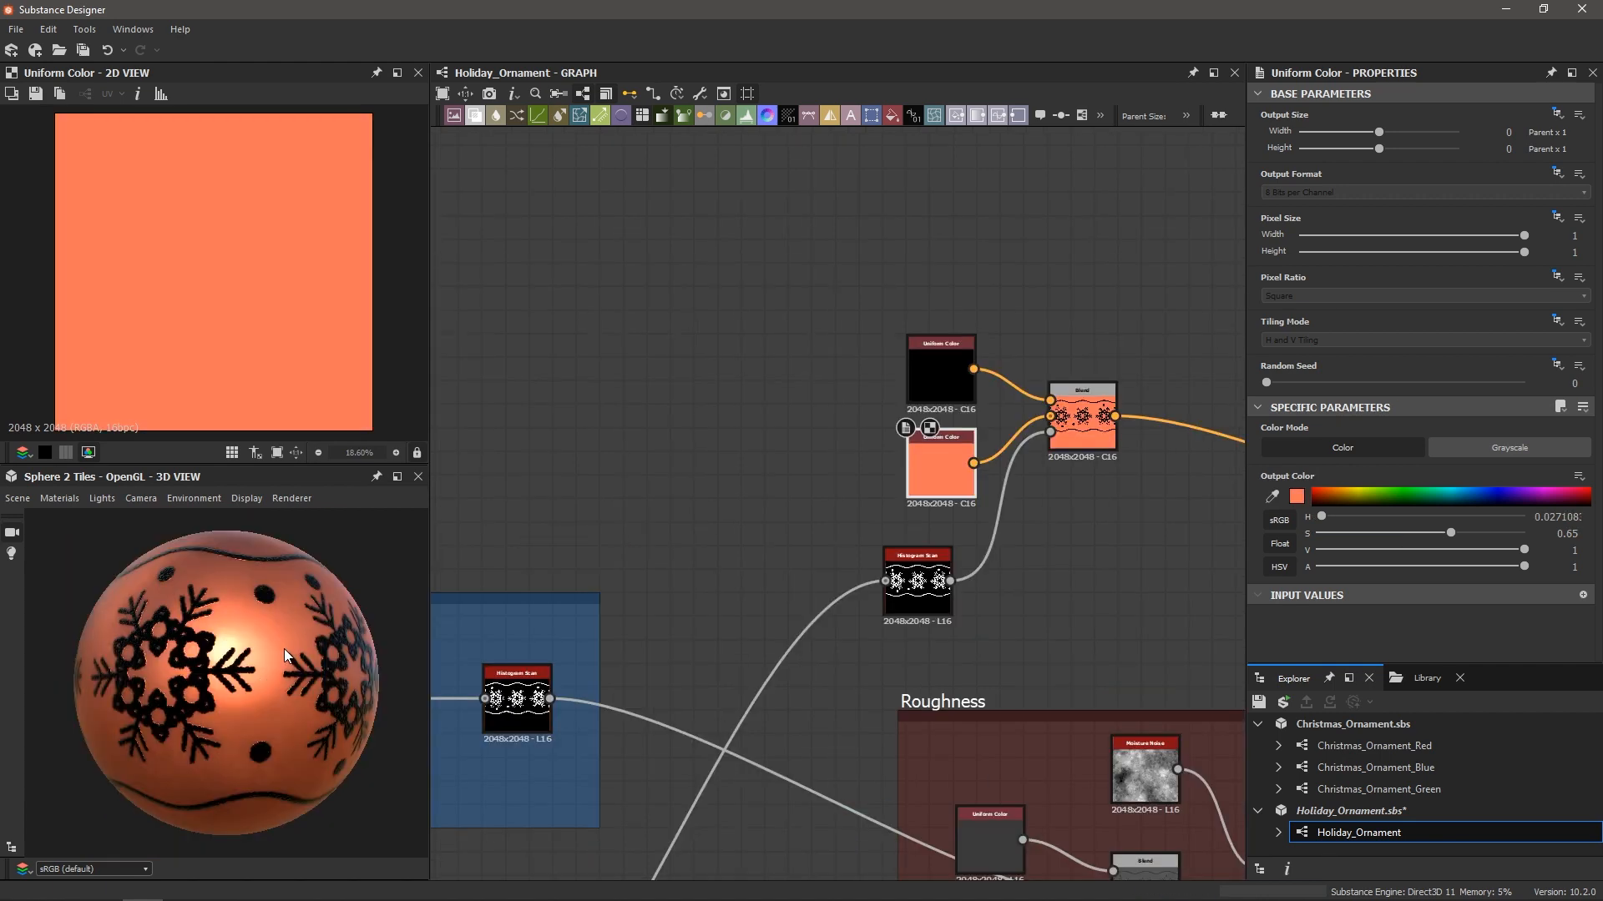
drag(283, 649, 192, 670)
scroll(914, 476, up, 2)
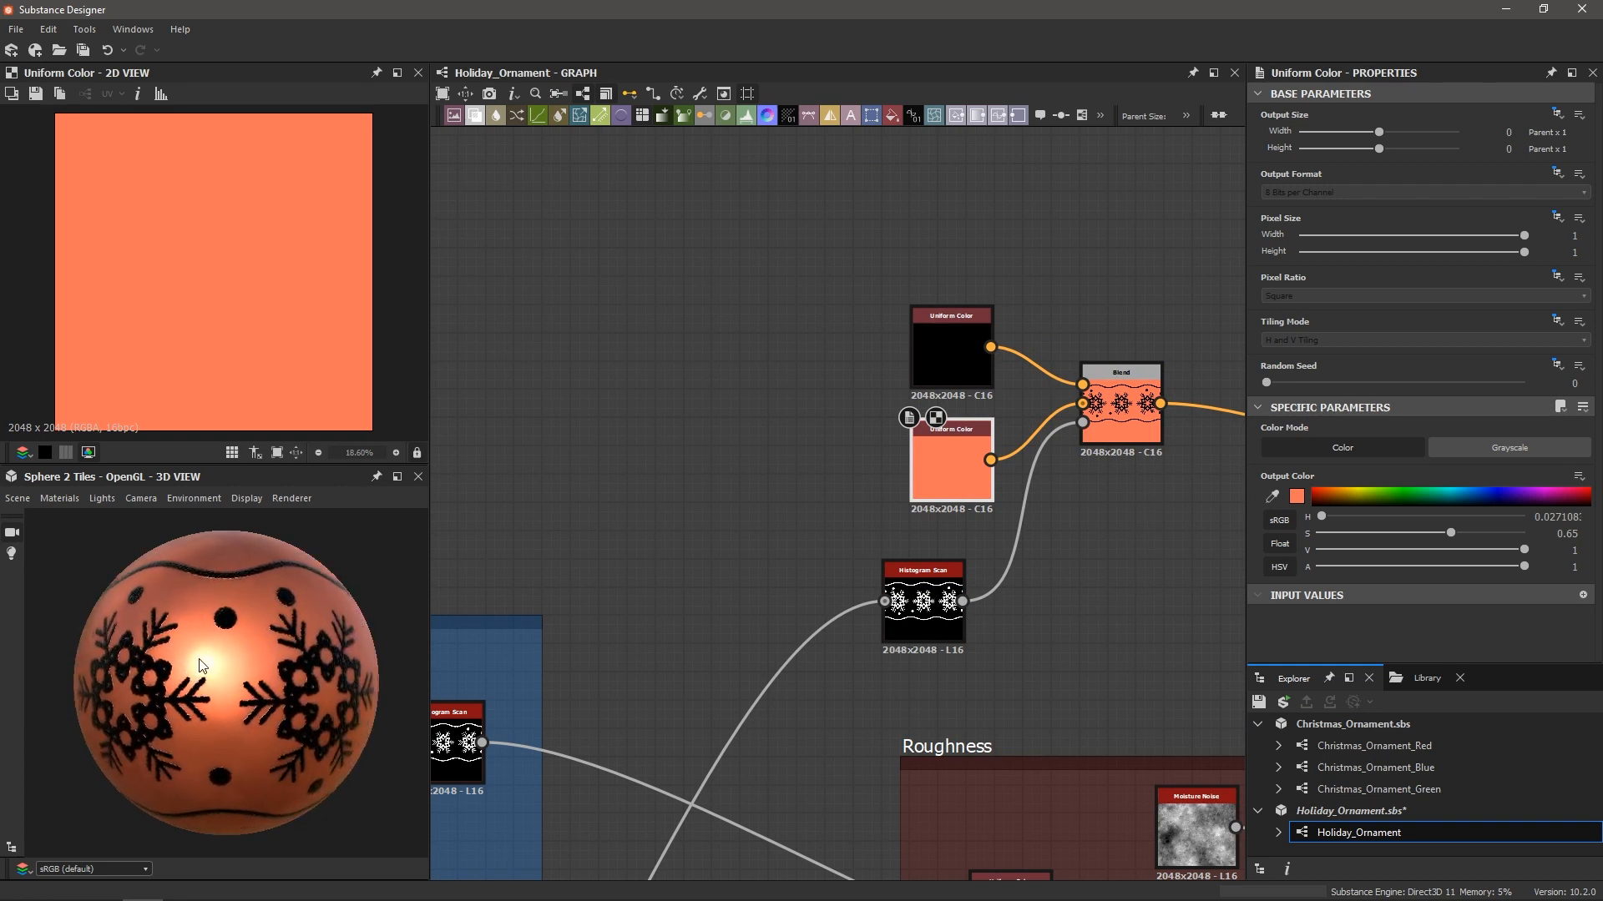
scroll(199, 665, down, 1)
Lighten the black Uniform Color to light grey, raising V to 0.83
click(938, 353)
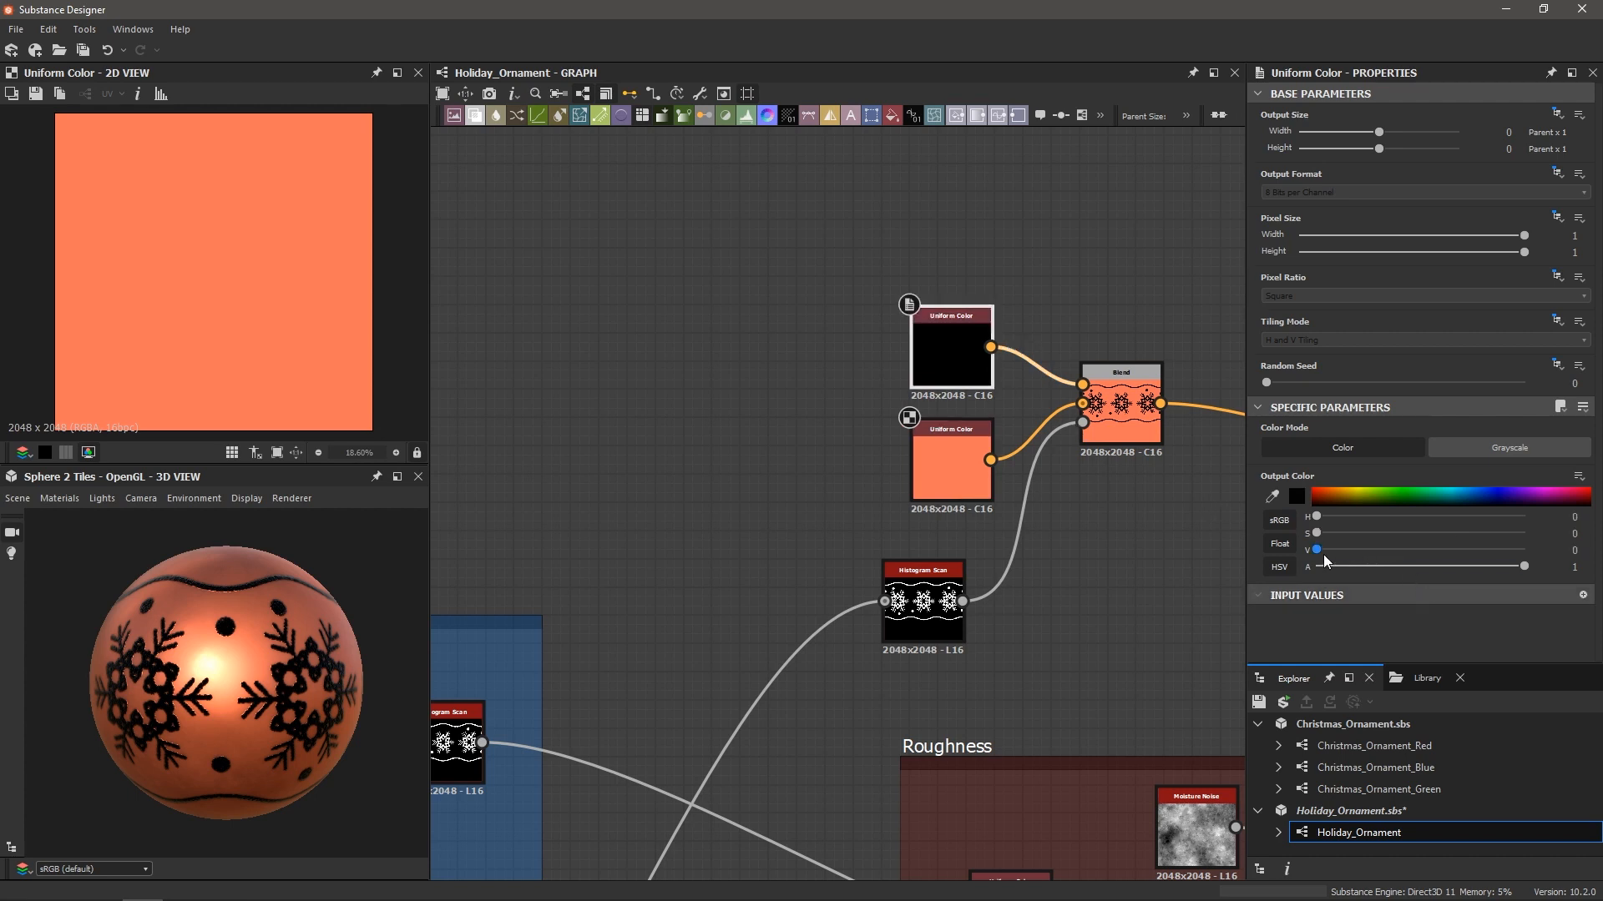
drag(1324, 552, 1489, 549)
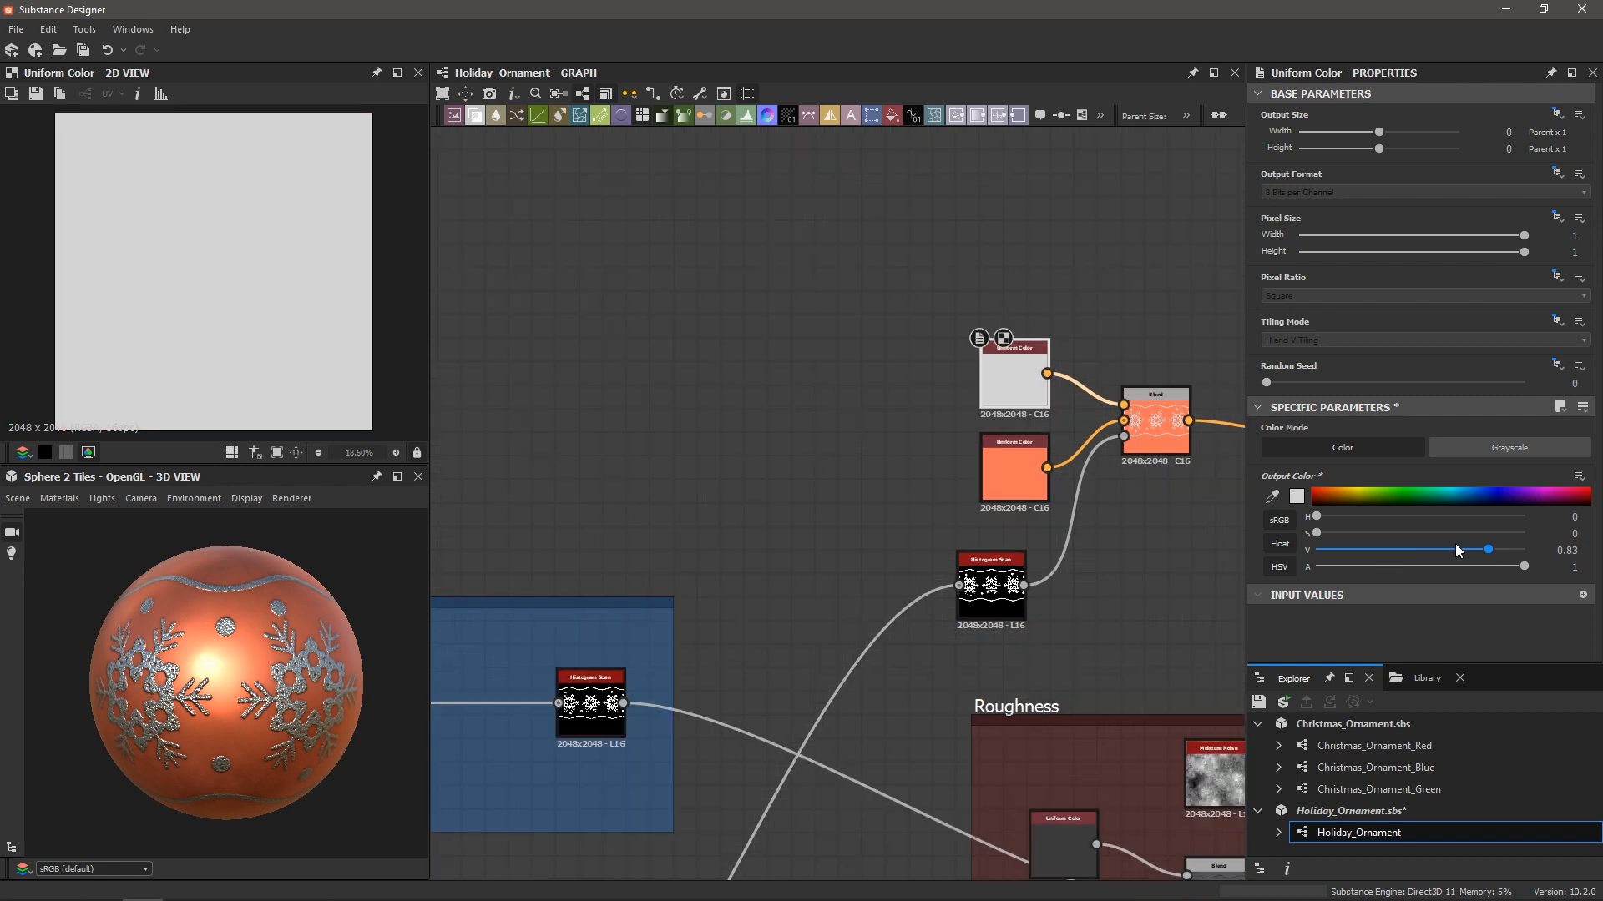
scroll(190, 685, down, 3)
scroll(198, 681, up, 3)
drag(191, 685, 257, 664)
scroll(232, 671, up, 5)
scroll(231, 670, down, 3)
scroll(239, 644, down, 2)
scroll(257, 661, down, 2)
Try green and purple ornament colours, then undo back to copper orange
click(1430, 494)
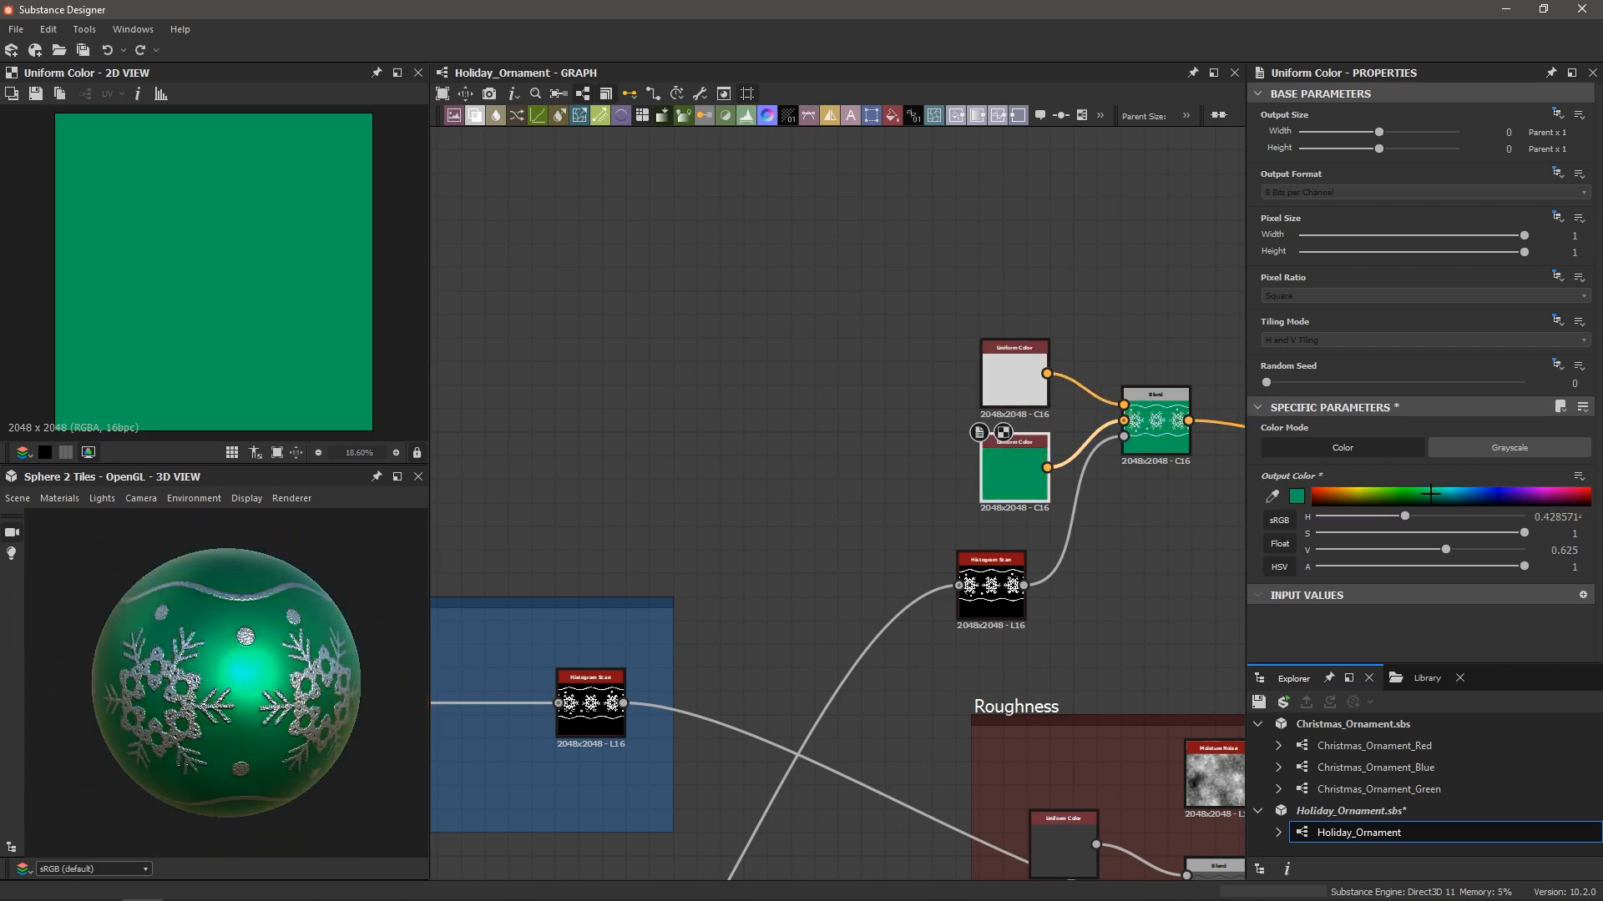
click(1533, 494)
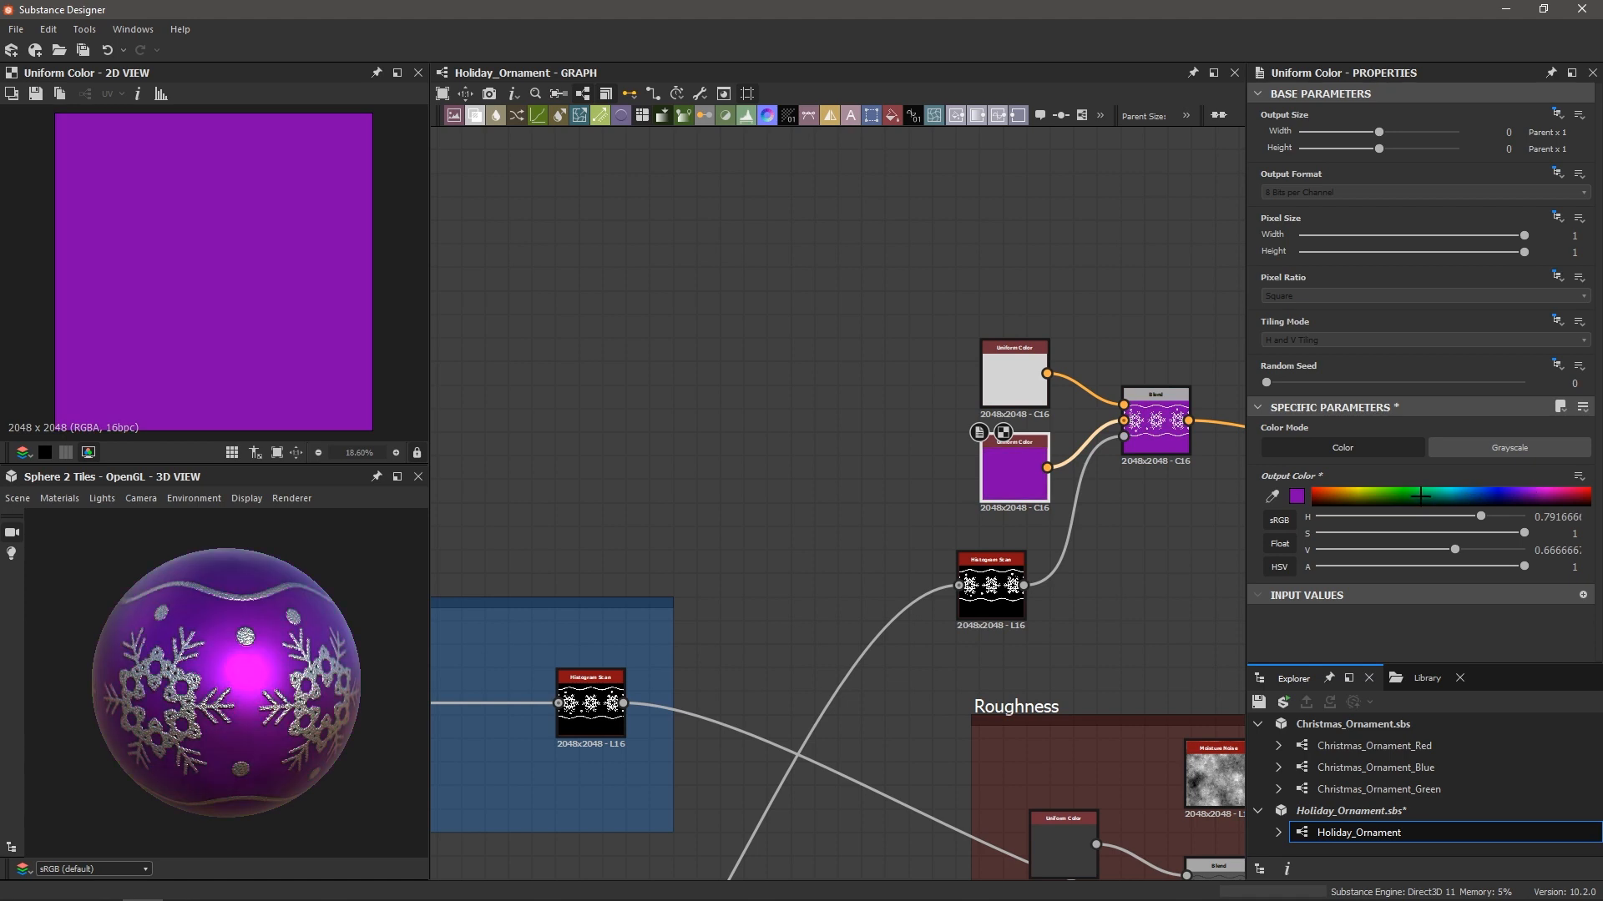
key(ctrl+z)
key(ctrl+z)
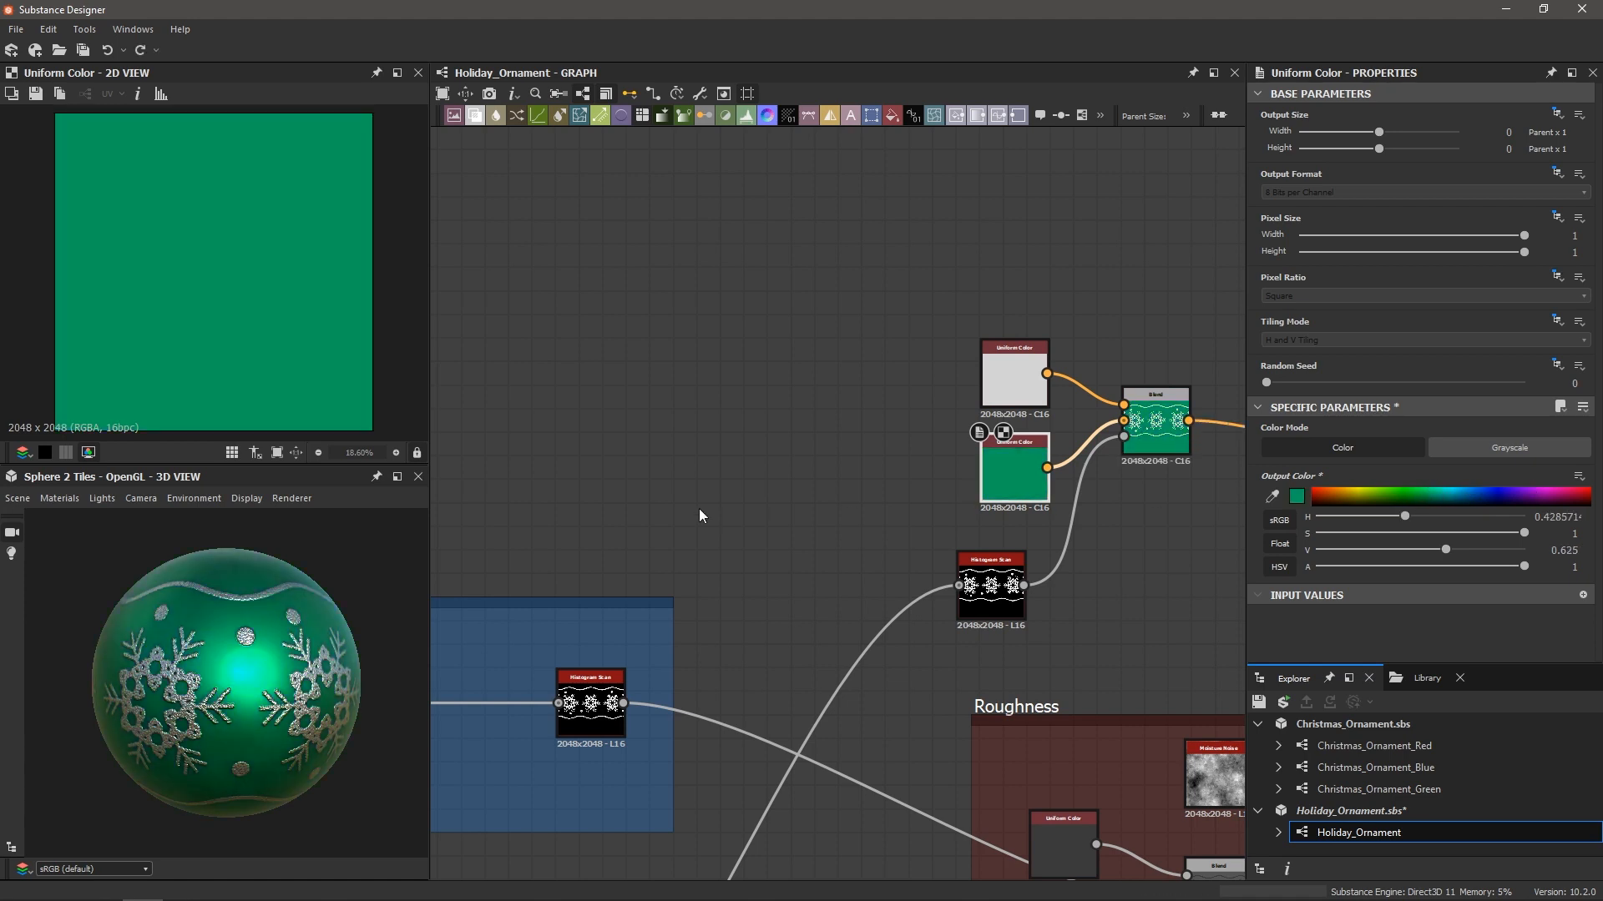
Select the two Uniform Colors, the Blend and the Histogram Scan nodes
scroll(208, 654, down, 2)
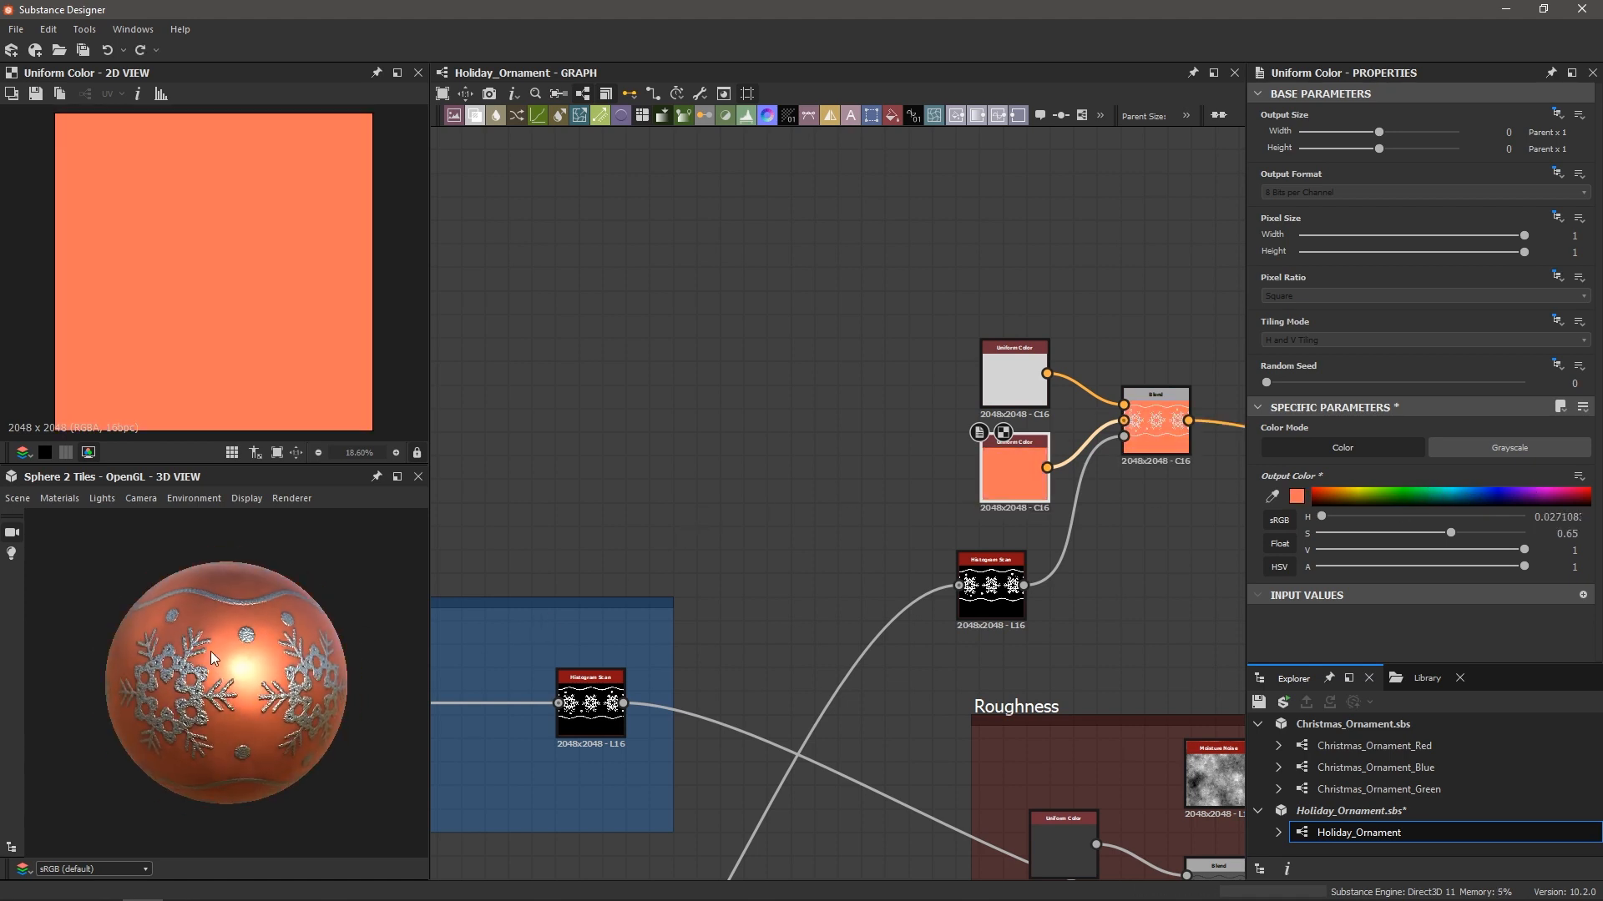
scroll(844, 503, down, 3)
middle_drag(844, 502, 771, 513)
drag(755, 335, 1013, 607)
Wrap the selected nodes in a Frame titled 'Albedo Color'
key(space)
text(fra)
key(Return)
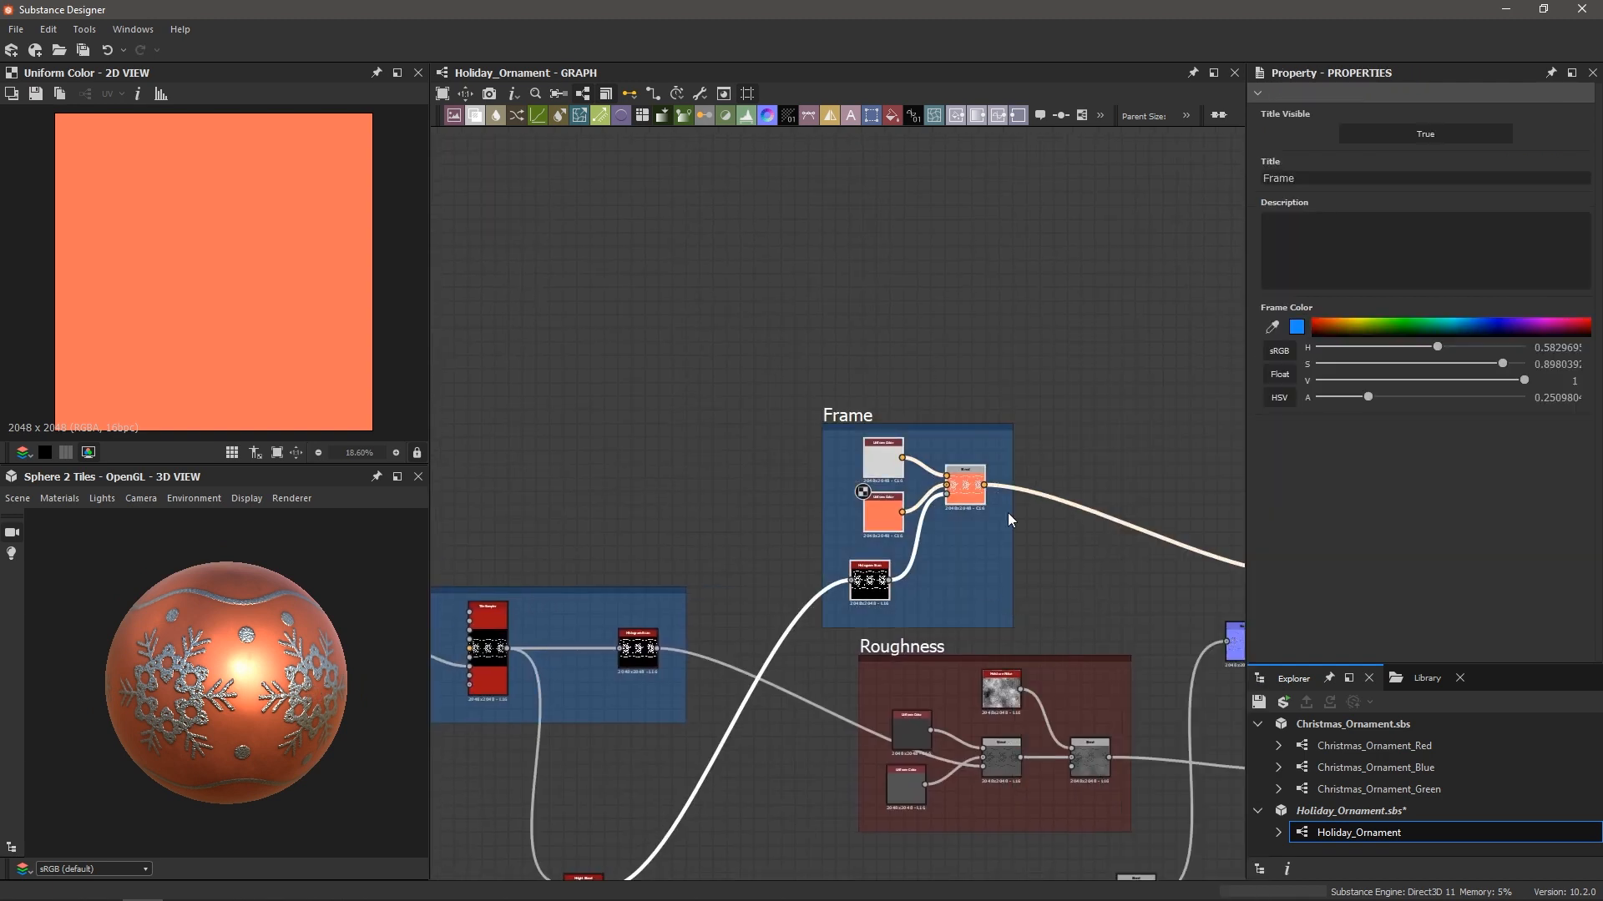
drag(1319, 178, 1199, 174)
text(Albedo Color)
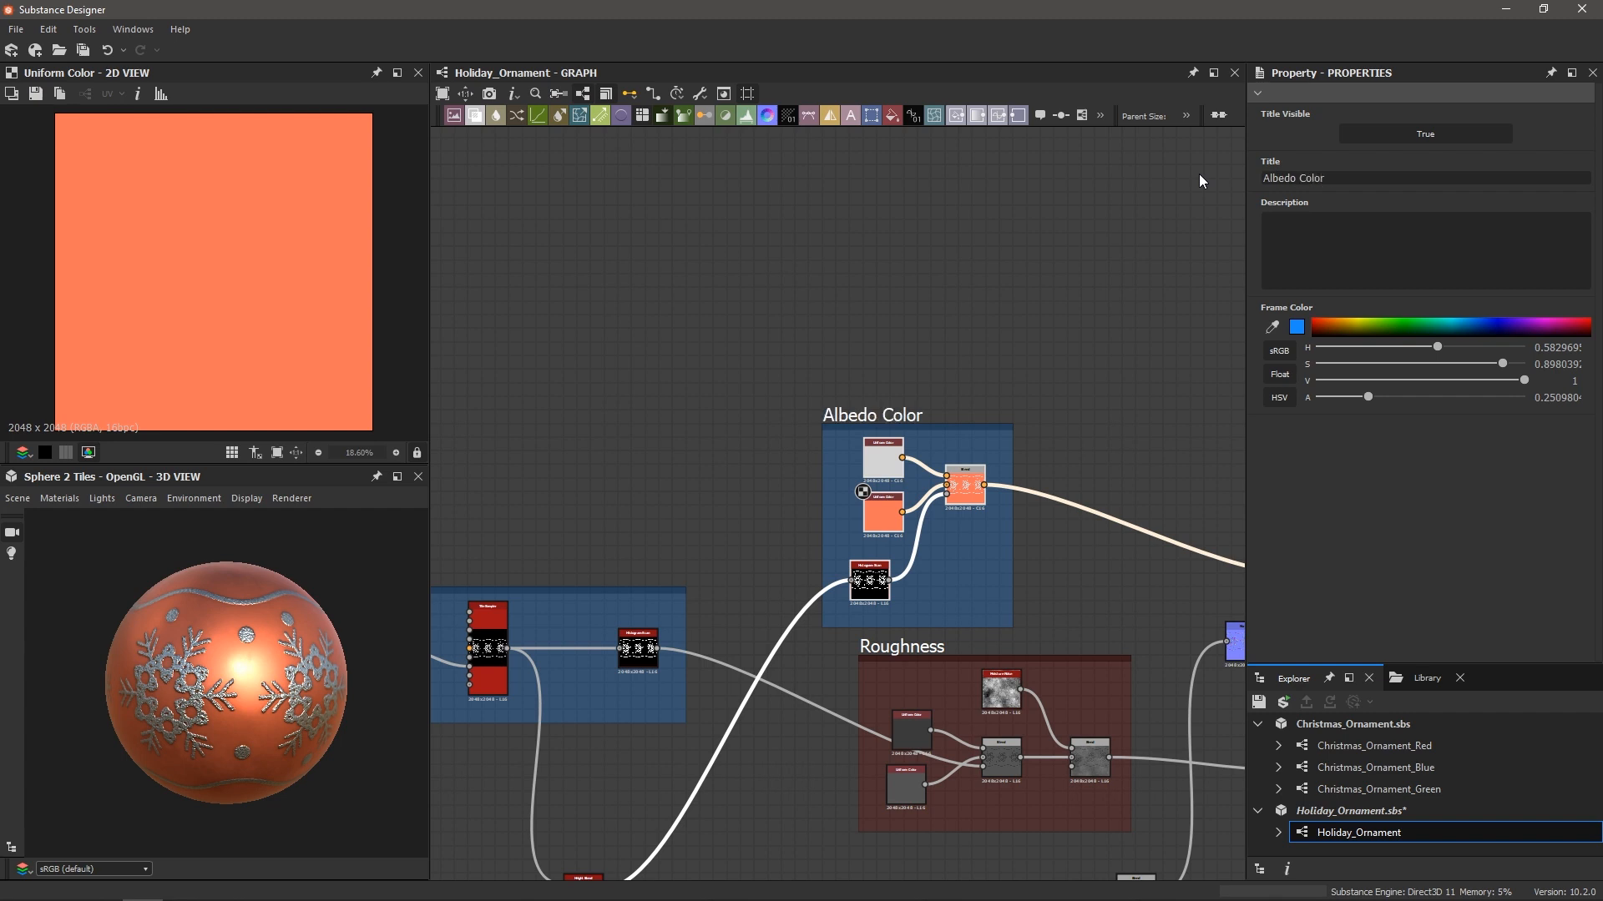
Move the Albedo Color frame up and centre it in the graph
middle_drag(1079, 402, 952, 362)
scroll(975, 418, up, 2)
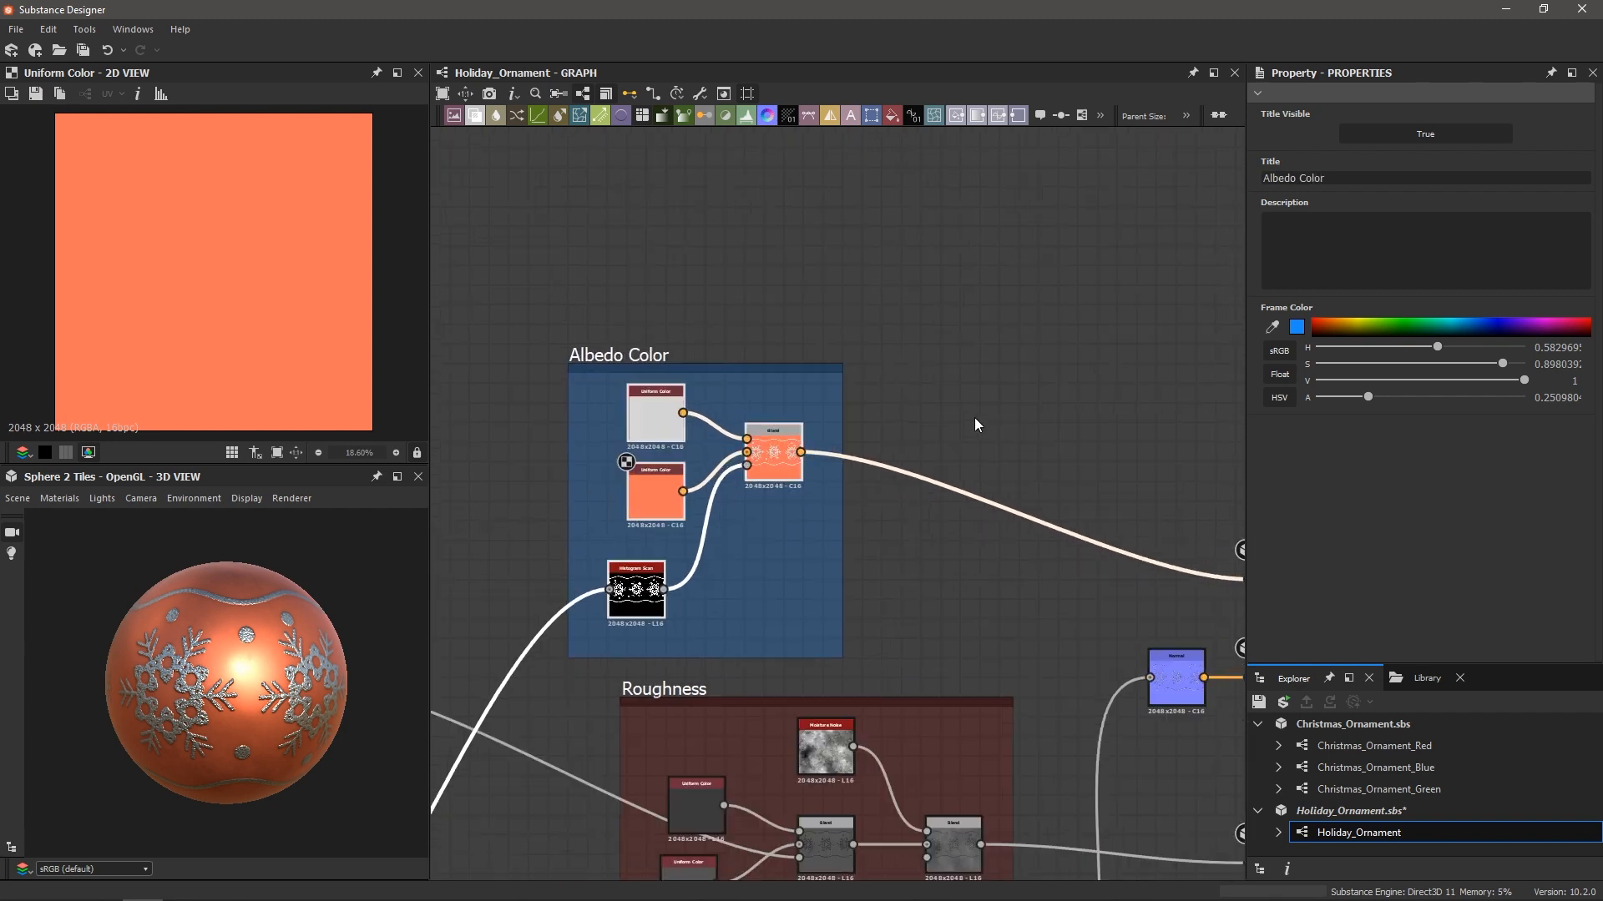
drag(621, 366, 660, 352)
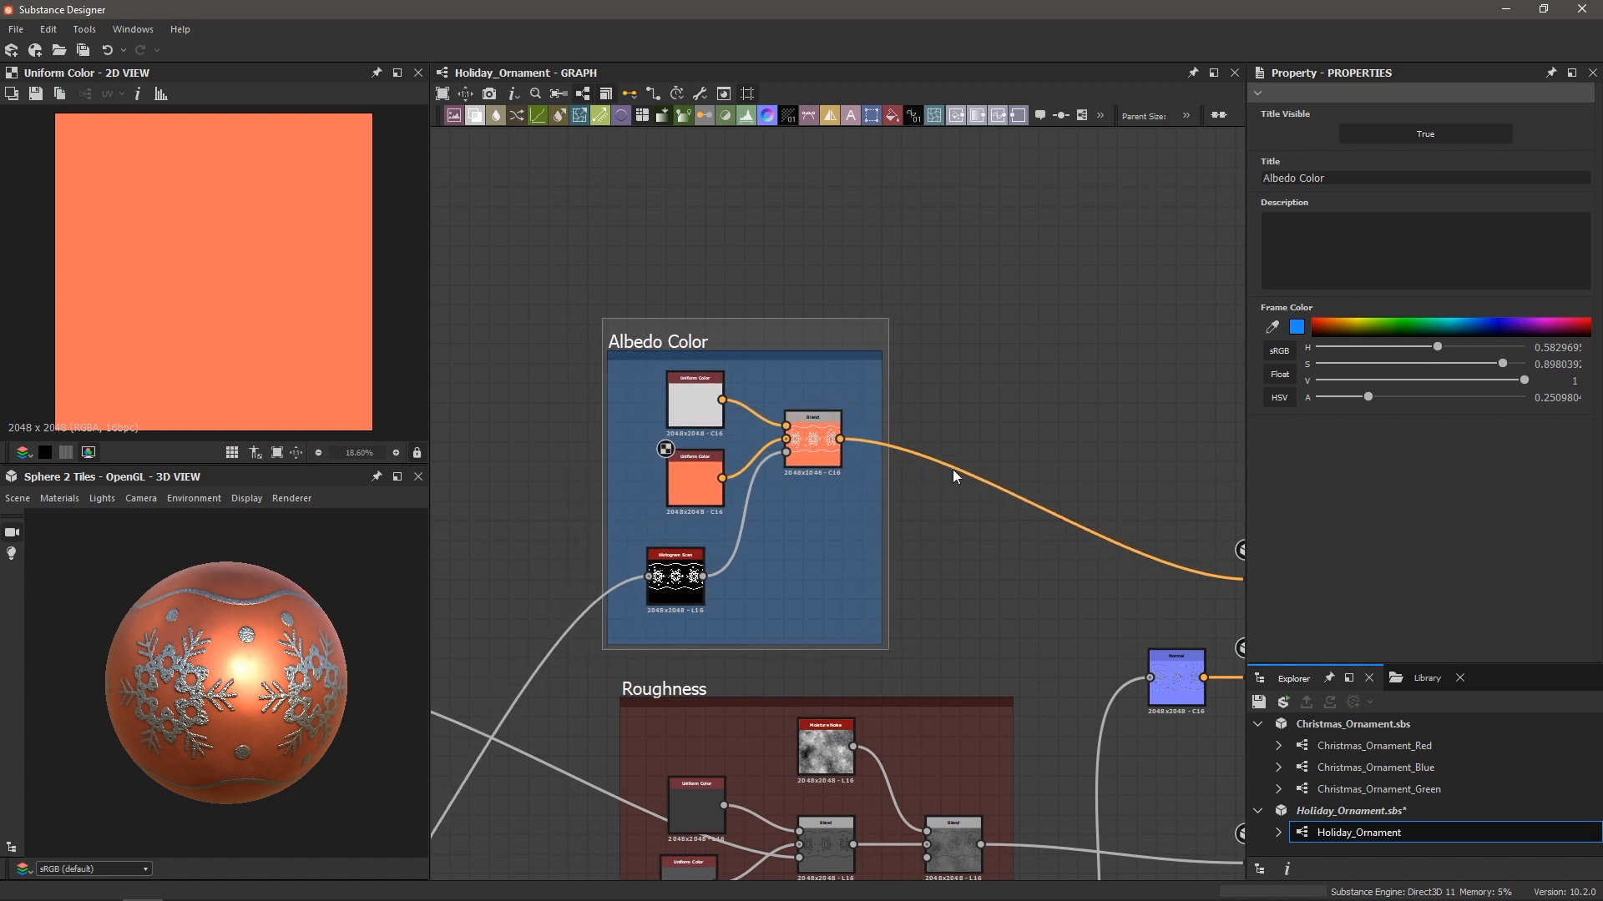
scroll(954, 468, down, 1)
middle_drag(1044, 459, 929, 463)
scroll(943, 461, up, 2)
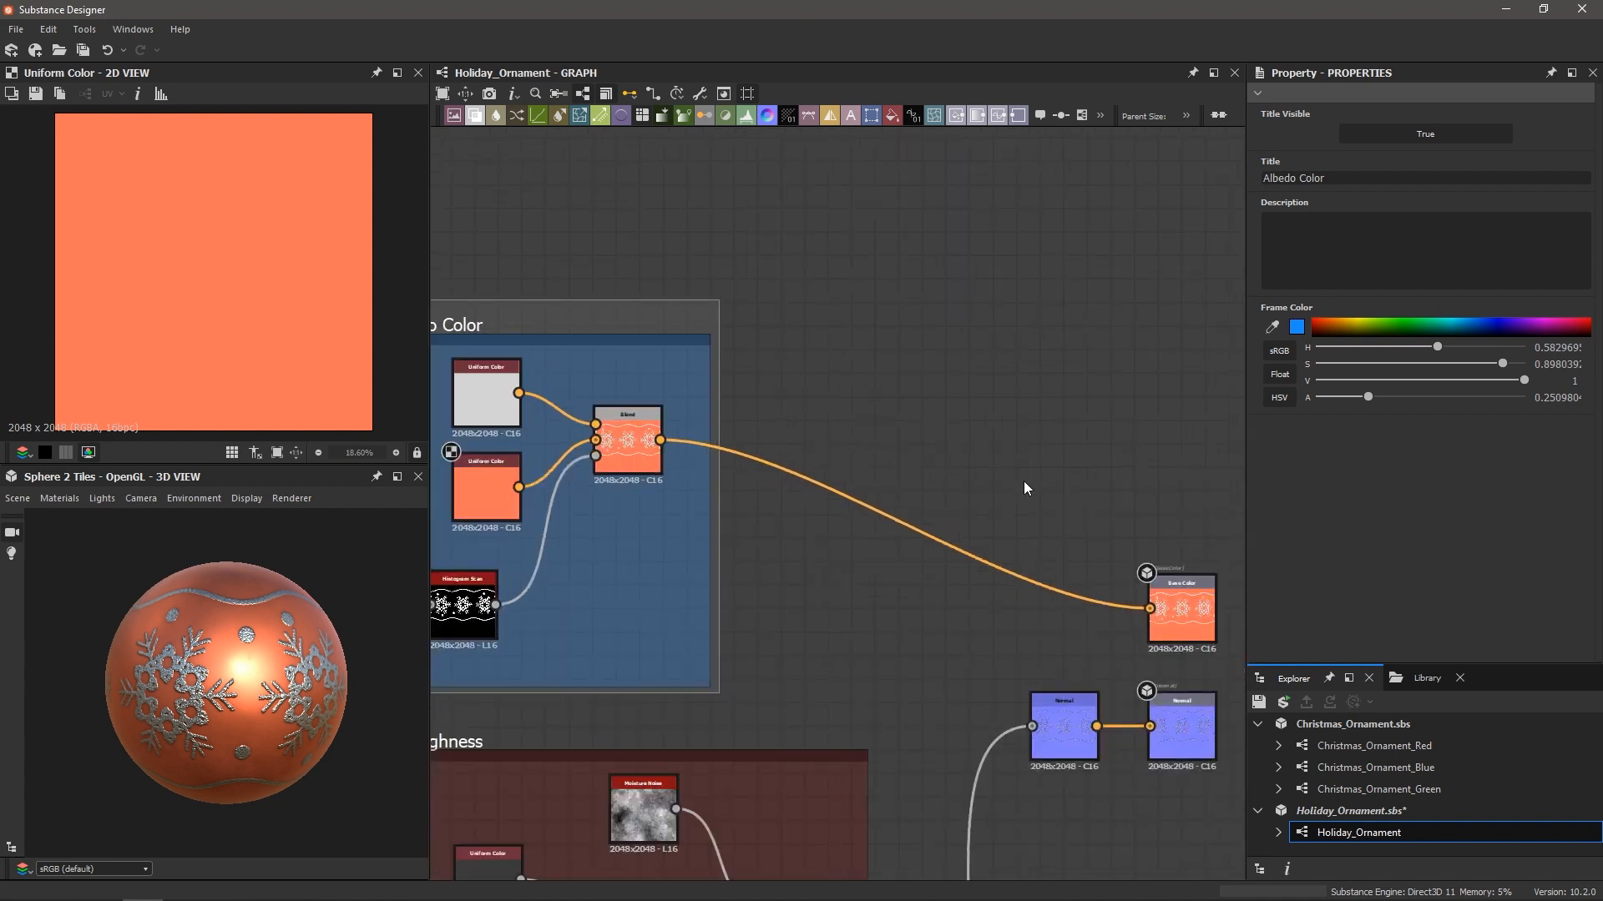
Insert a PBR Albedo Safe Color node on the Blend-to-Base Color wire
click(905, 532)
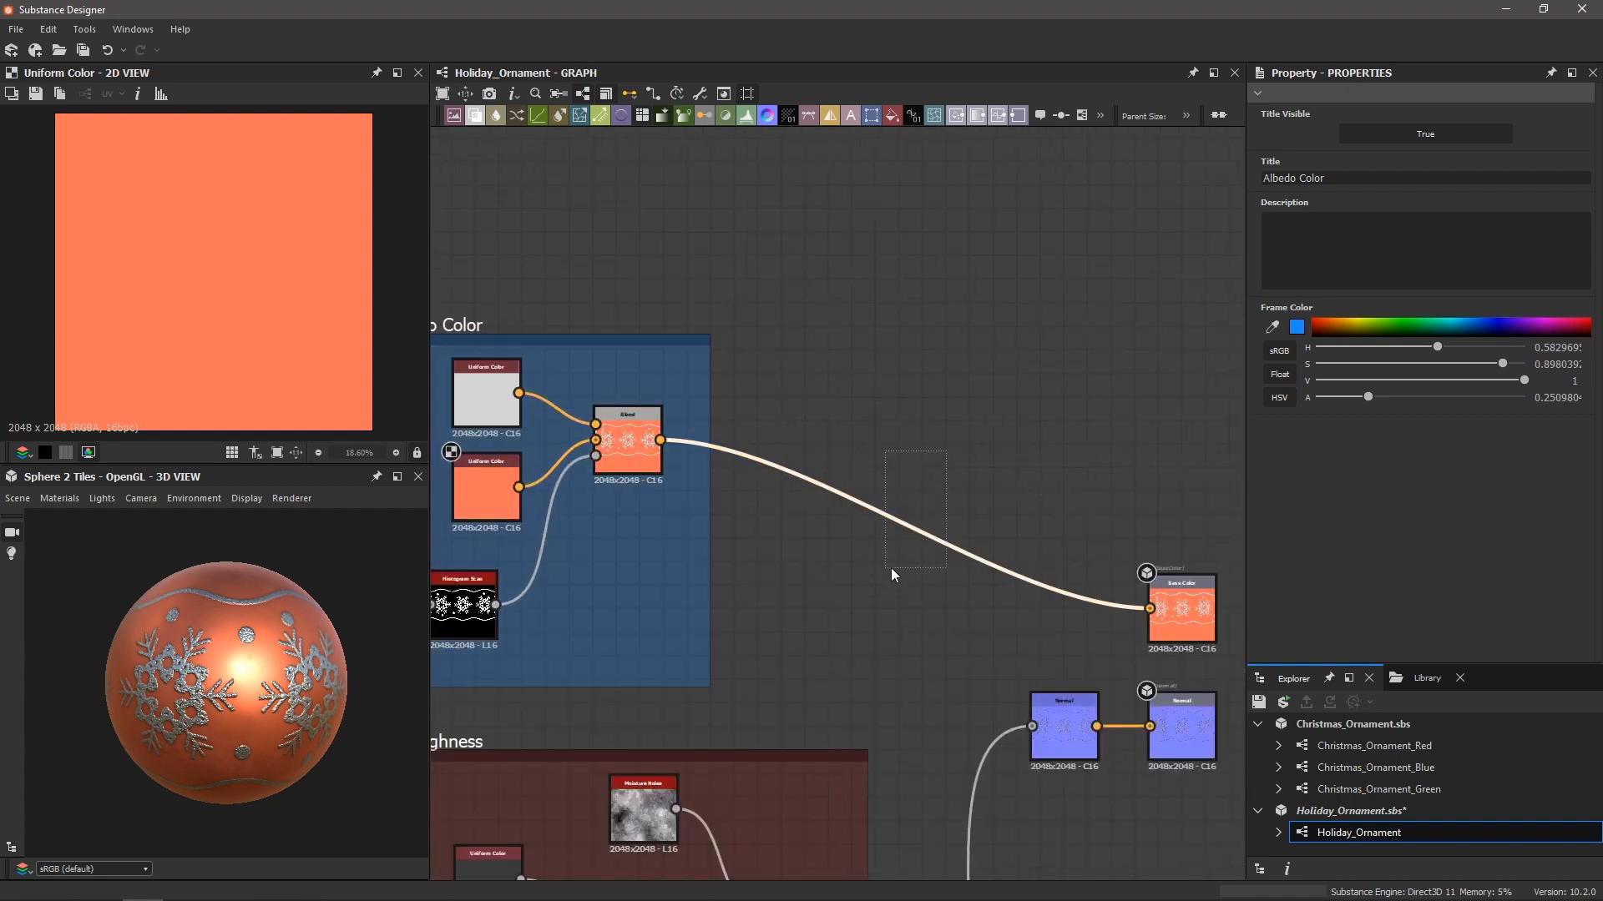
key(space)
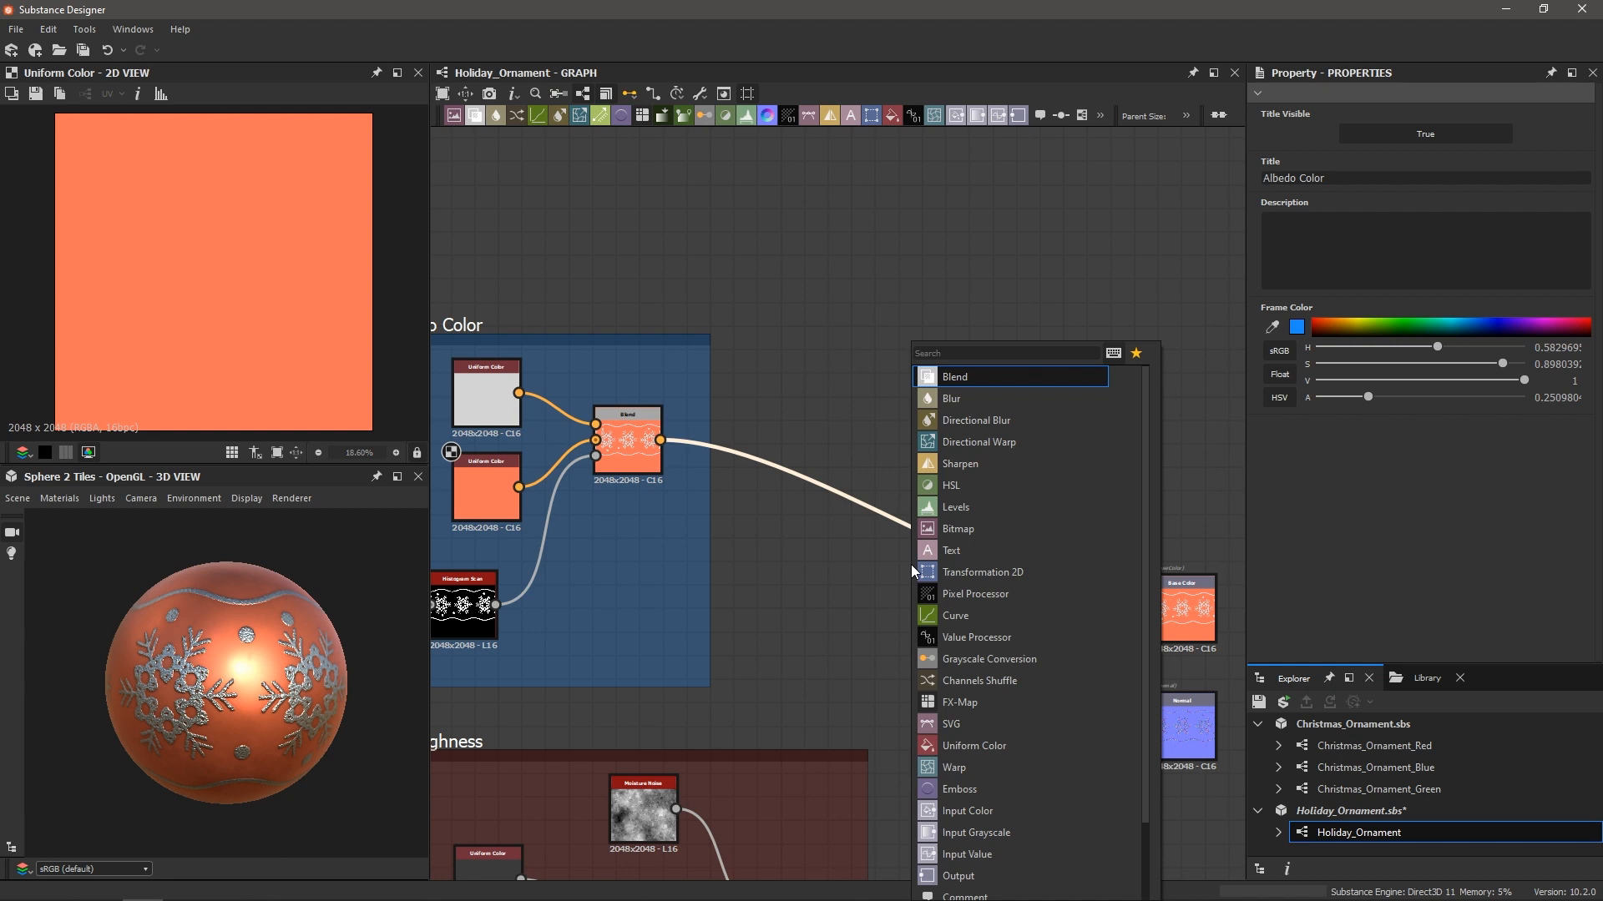
text(pbr)
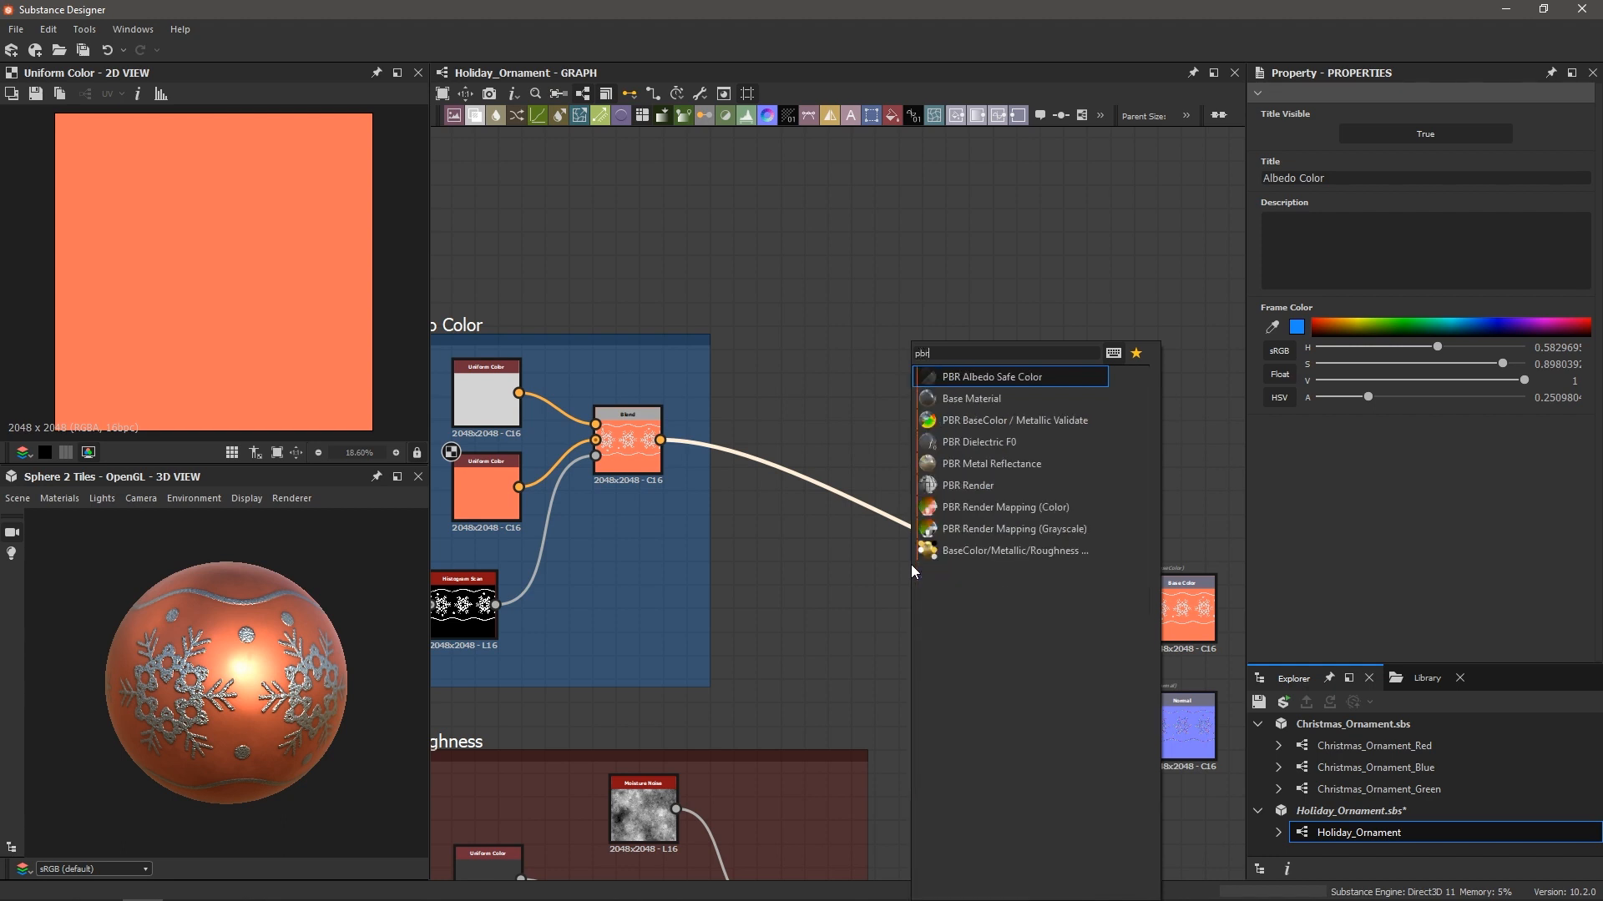
key(Return)
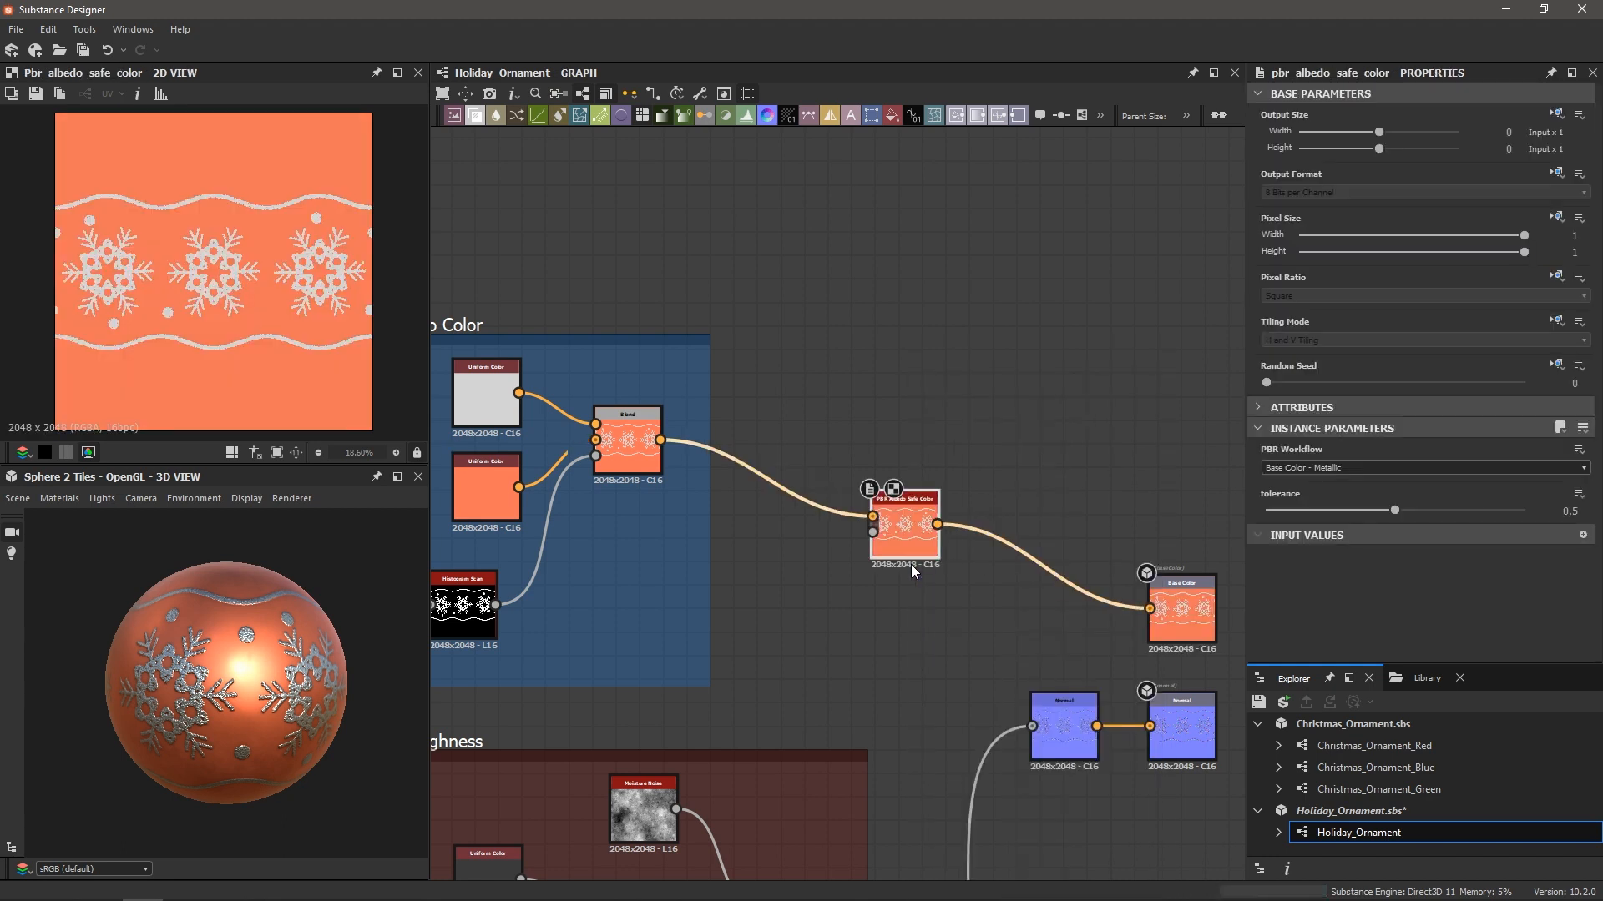
Keep the PBR Workflow set to Base Color - Metallic
click(1323, 469)
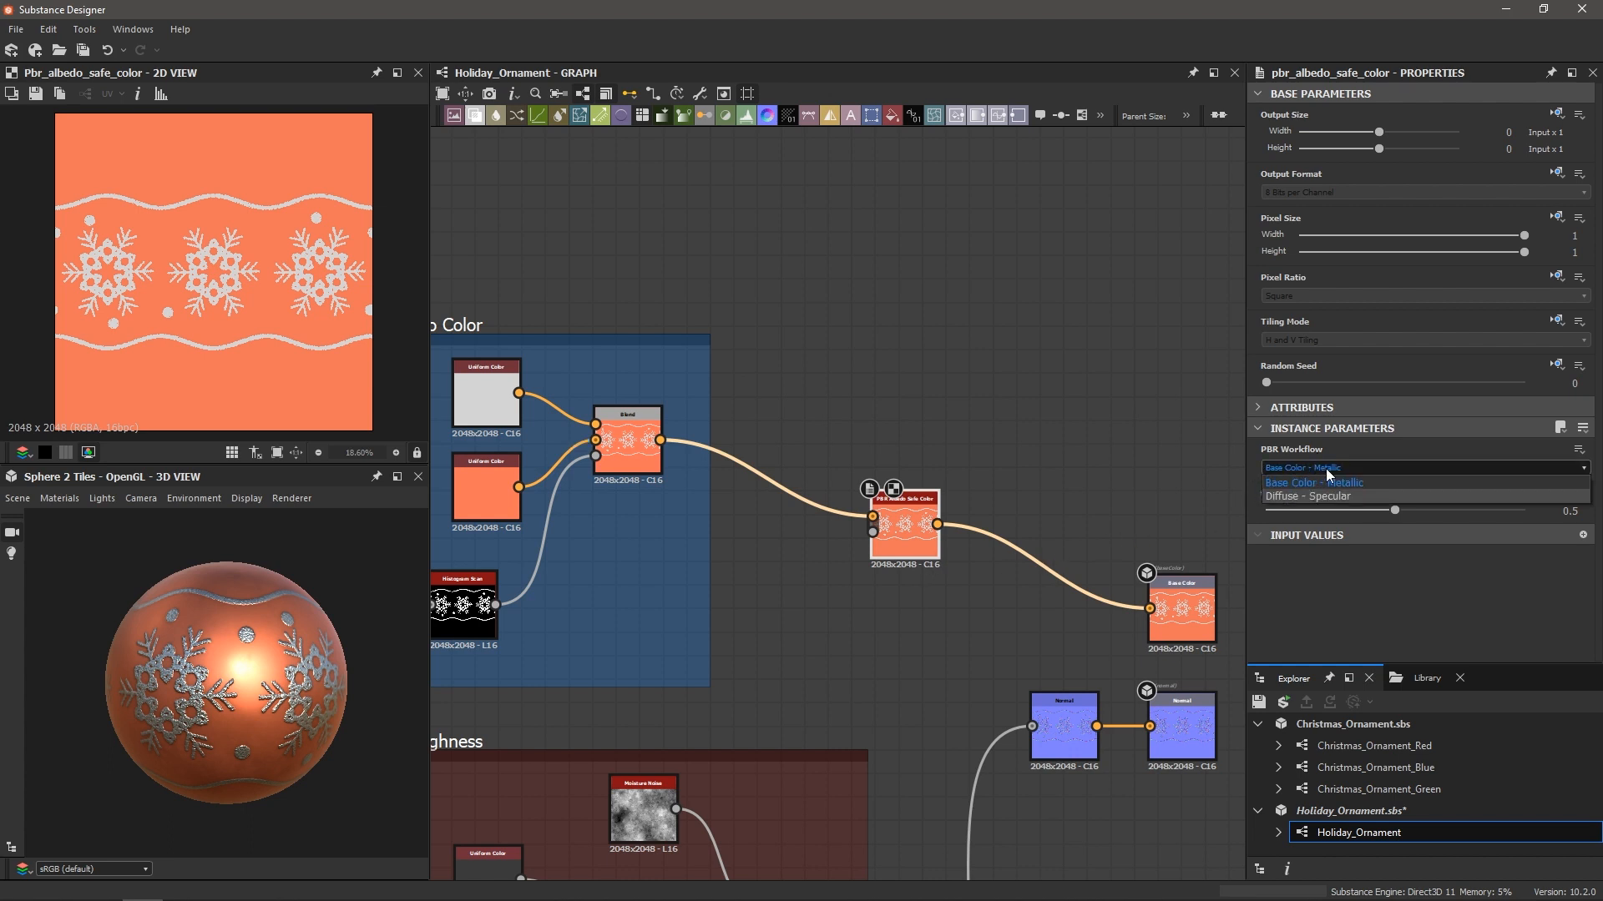
click(1299, 554)
scroll(887, 534, up, 5)
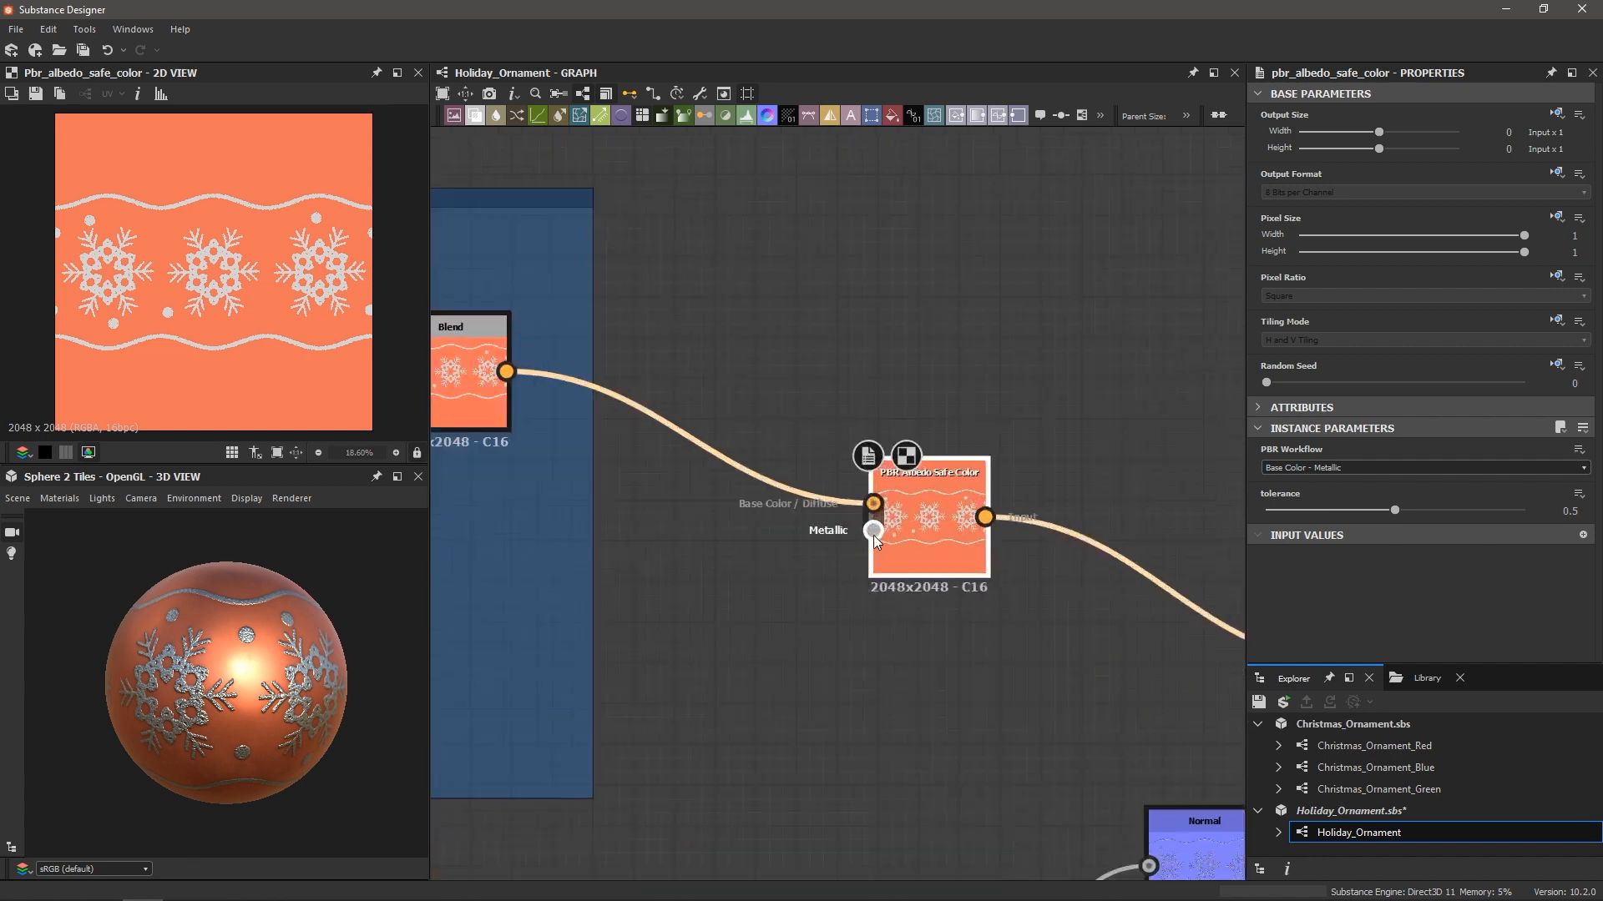
scroll(872, 530, down, 5)
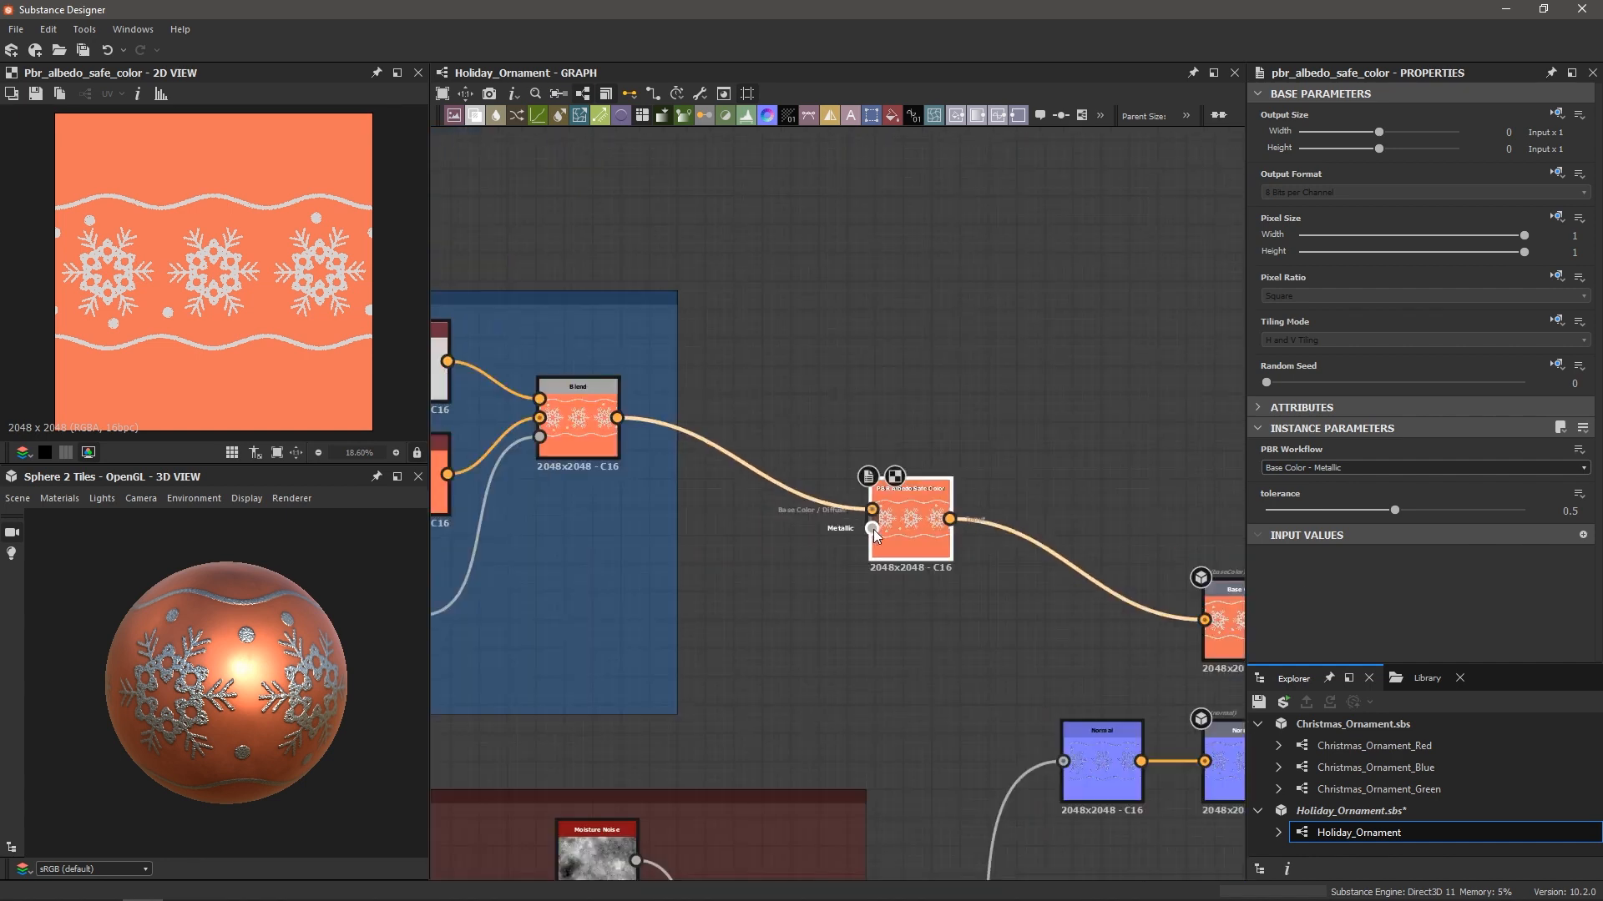
middle_drag(923, 603, 934, 319)
middle_drag(955, 578, 961, 419)
scroll(954, 474, up, 3)
Wrap the white Uniform Color in a purple Frame titled 'Metallic'
click(954, 473)
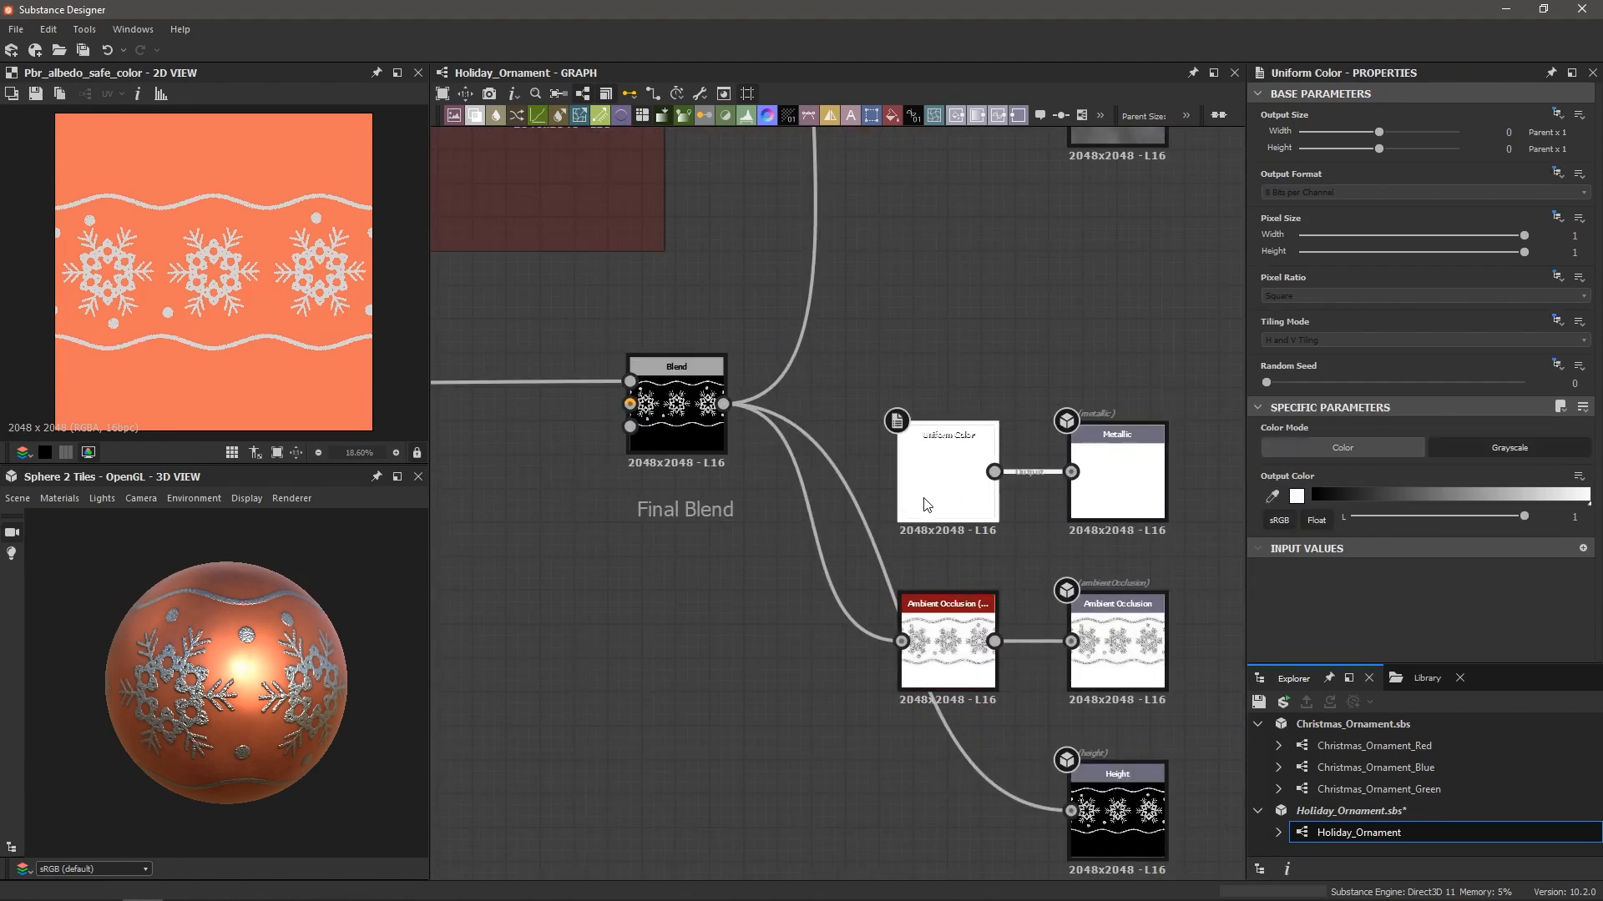
scroll(923, 499, down, 1)
scroll(947, 474, down, 2)
scroll(1047, 442, up, 4)
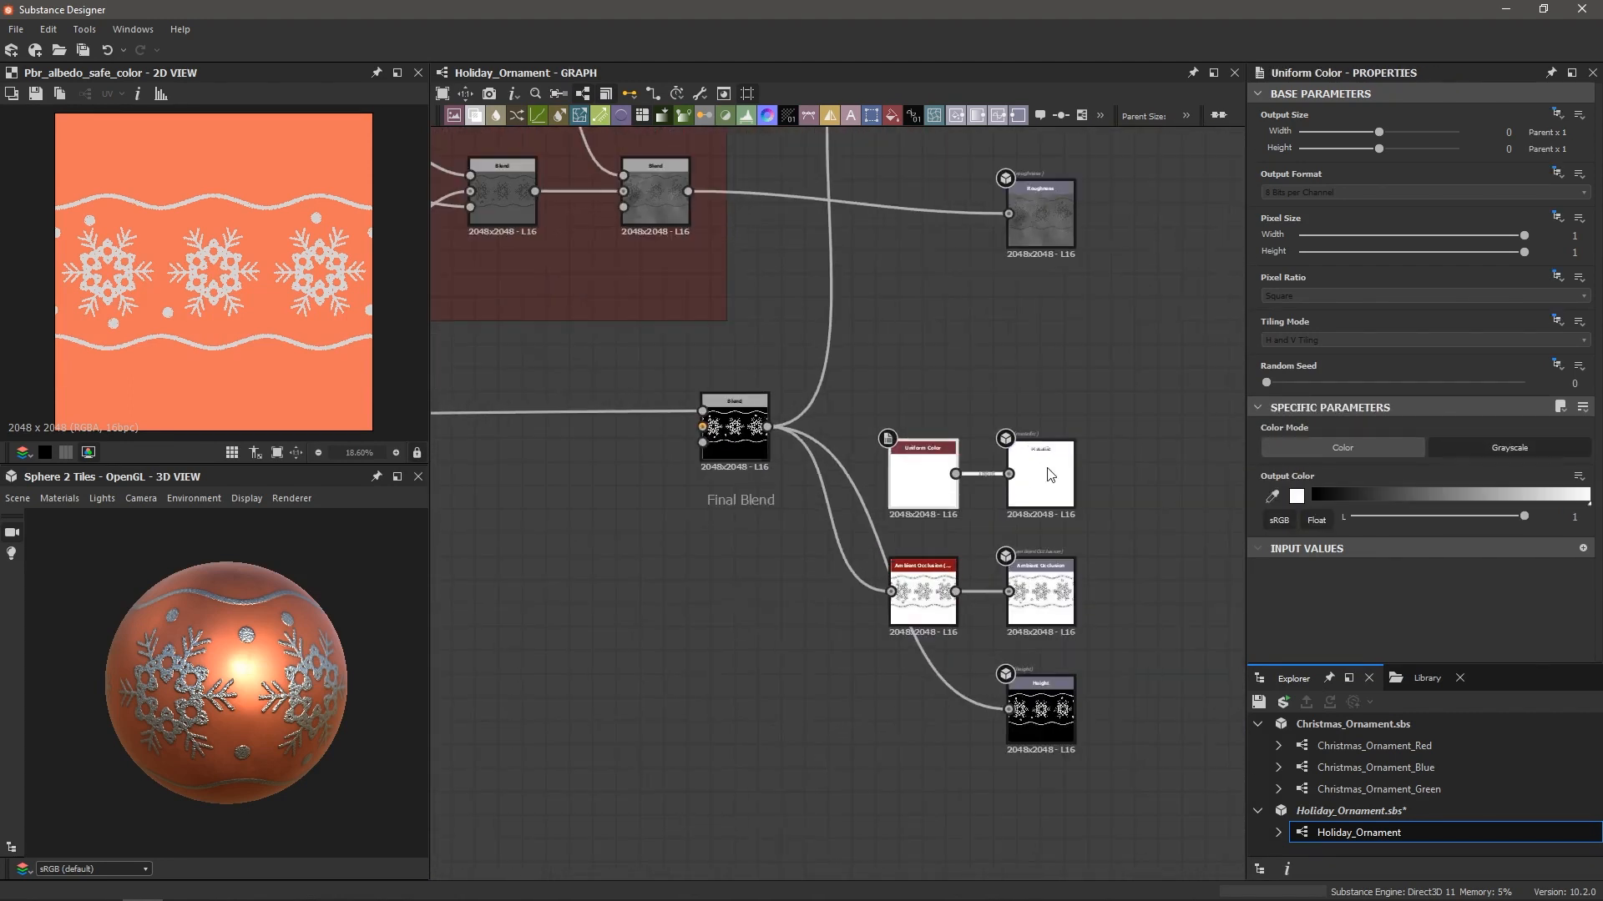
scroll(953, 477, down, 4)
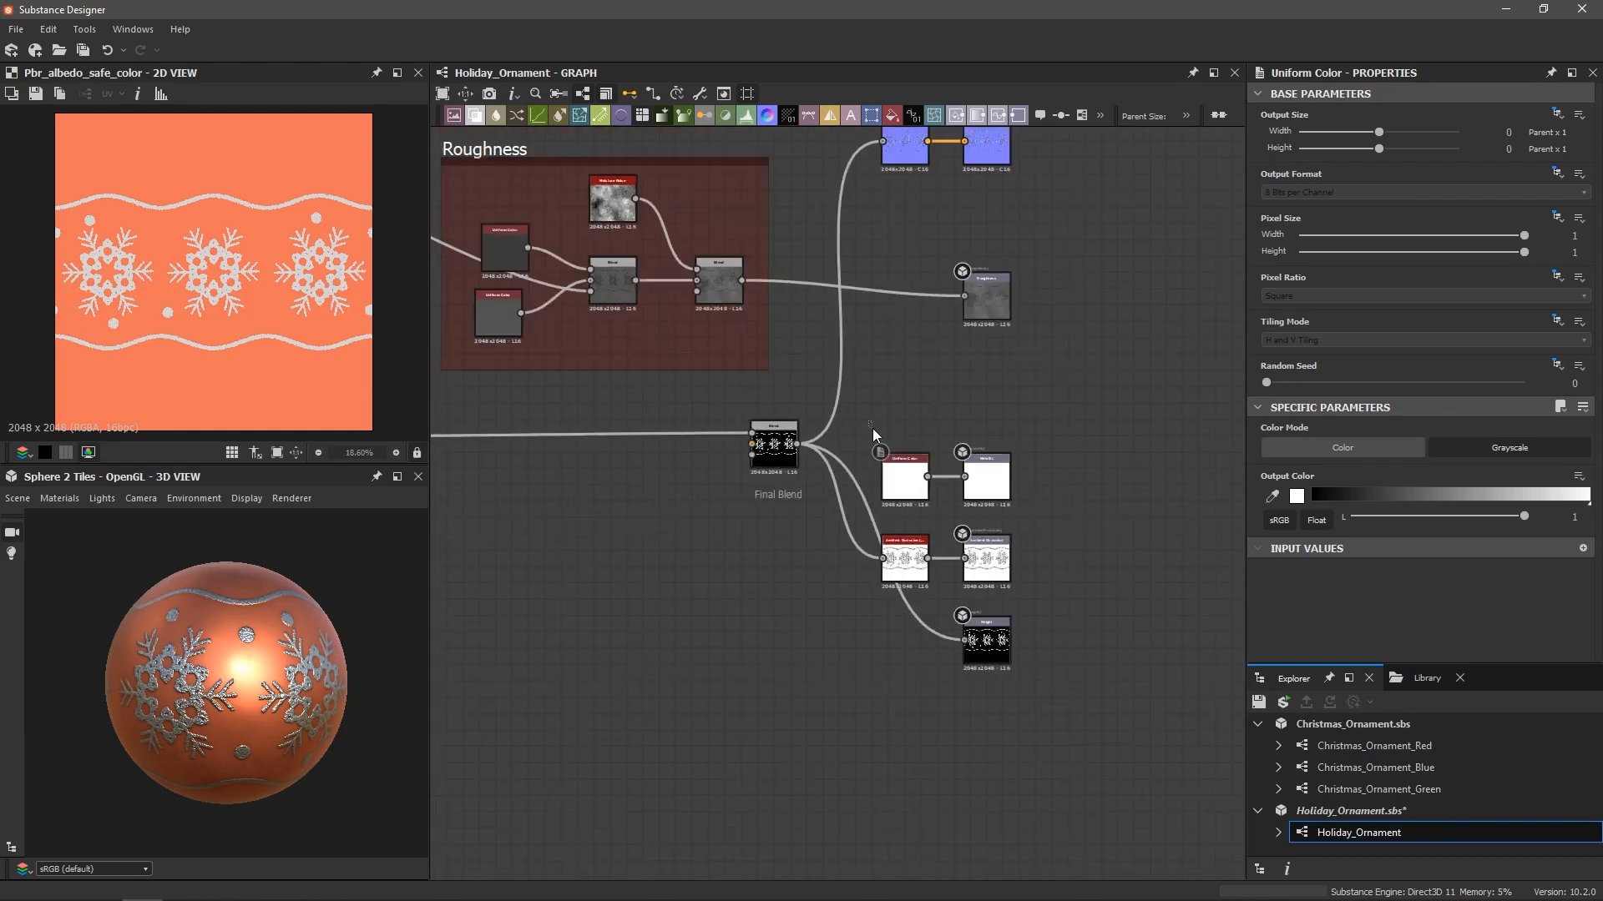
key(space)
text(fra)
key(Return)
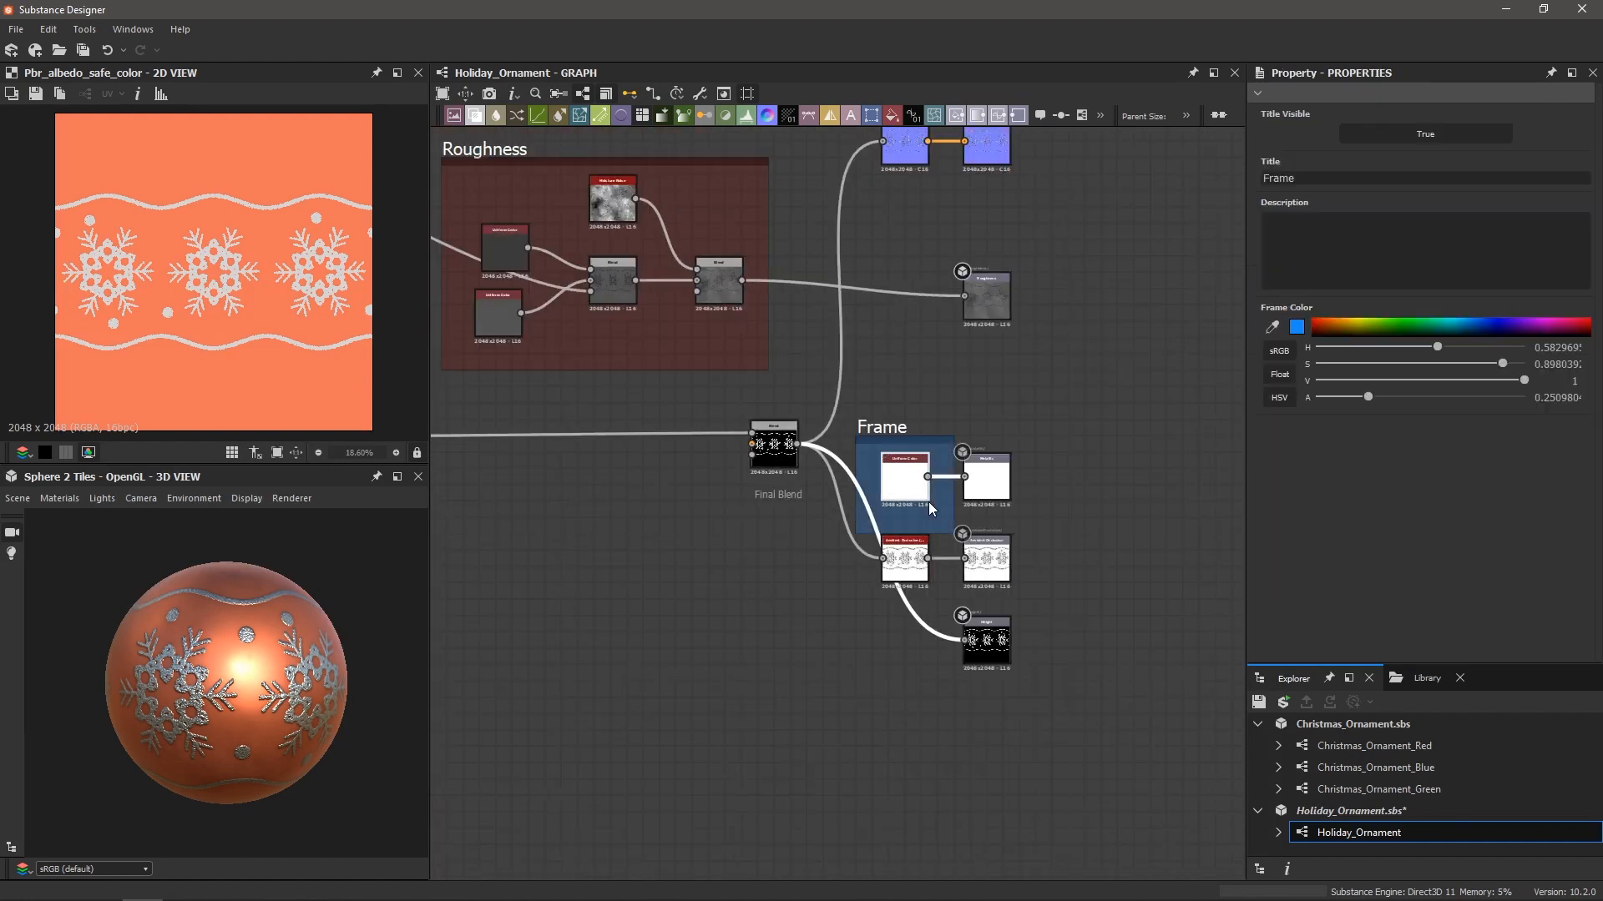
drag(1312, 179, 1275, 177)
text(Metallic)
key(Return)
click(1535, 326)
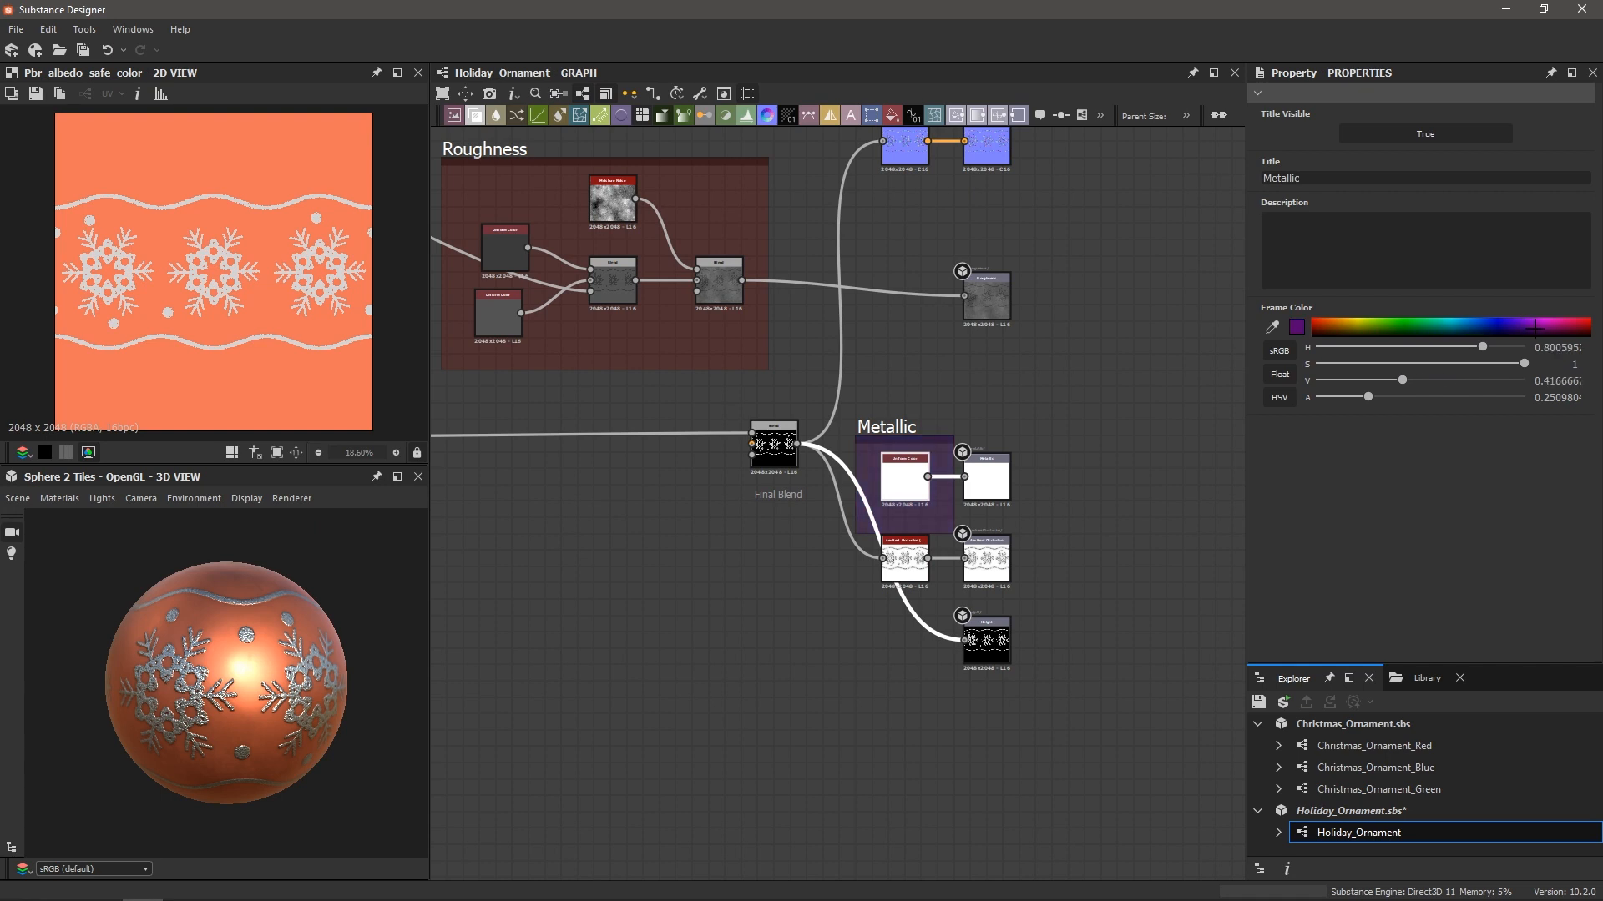
Wire the white Uniform Color into PBR Albedo Safe Color's Metallic input
scroll(904, 367, down, 3)
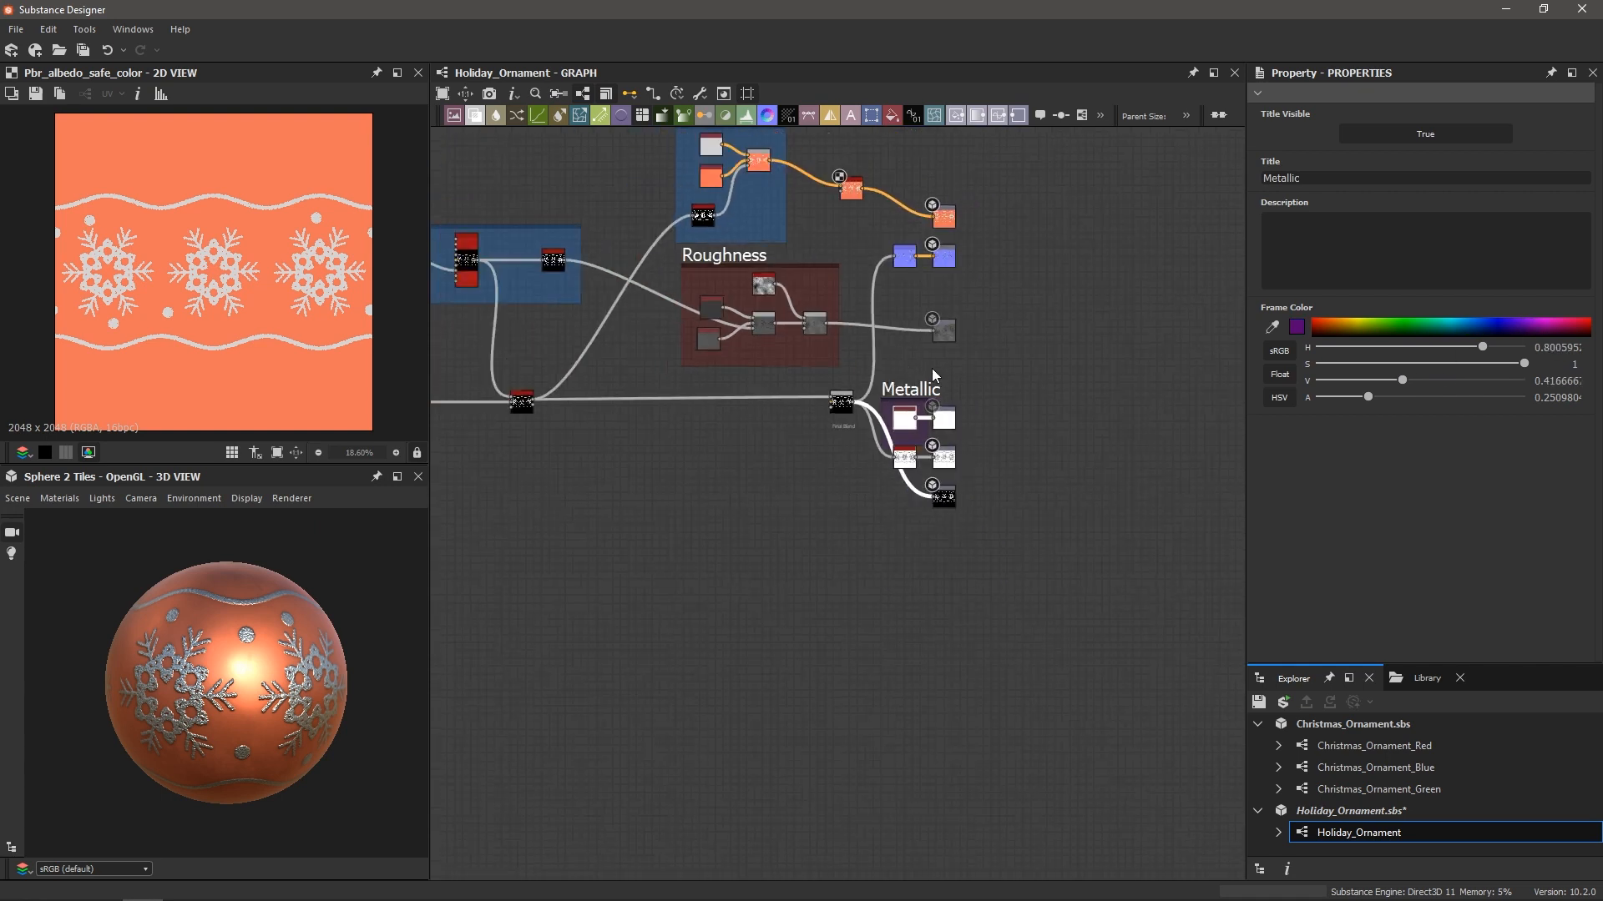
scroll(900, 299, up, 4)
mouse_move(909, 363)
mouse_down()
mouse_move(900, 298)
mouse_move(845, 212)
mouse_move(889, 431)
mouse_move(753, 338)
mouse_move(831, 283)
mouse_move(848, 387)
mouse_move(835, 384)
mouse_move(897, 375)
mouse_up()
scroll(831, 284, up, 5)
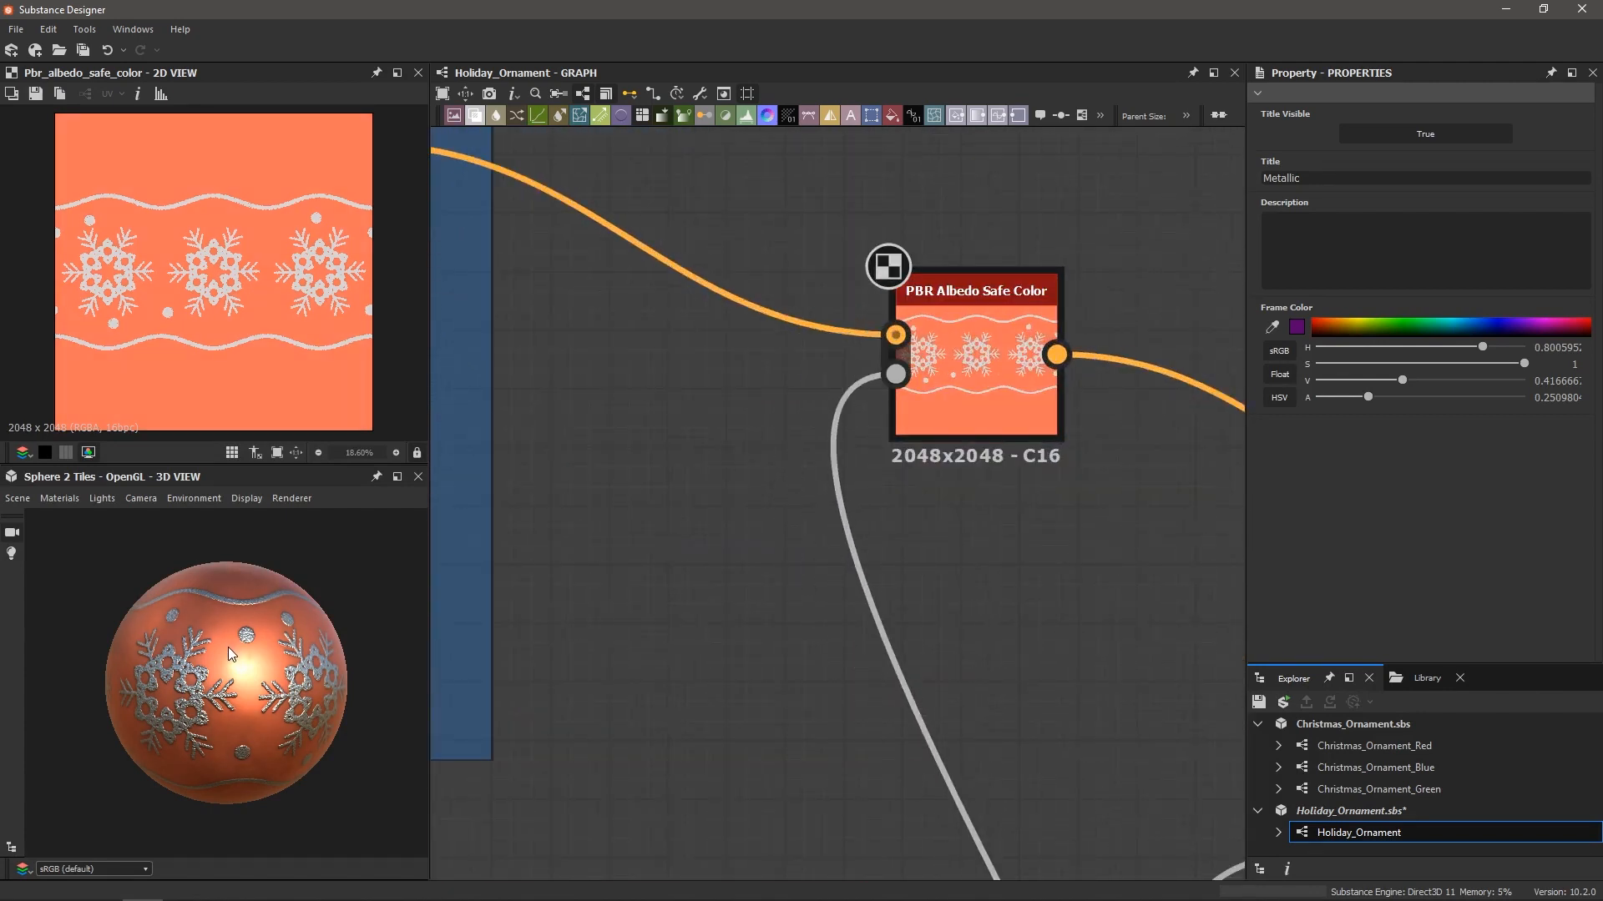
scroll(231, 654, up, 3)
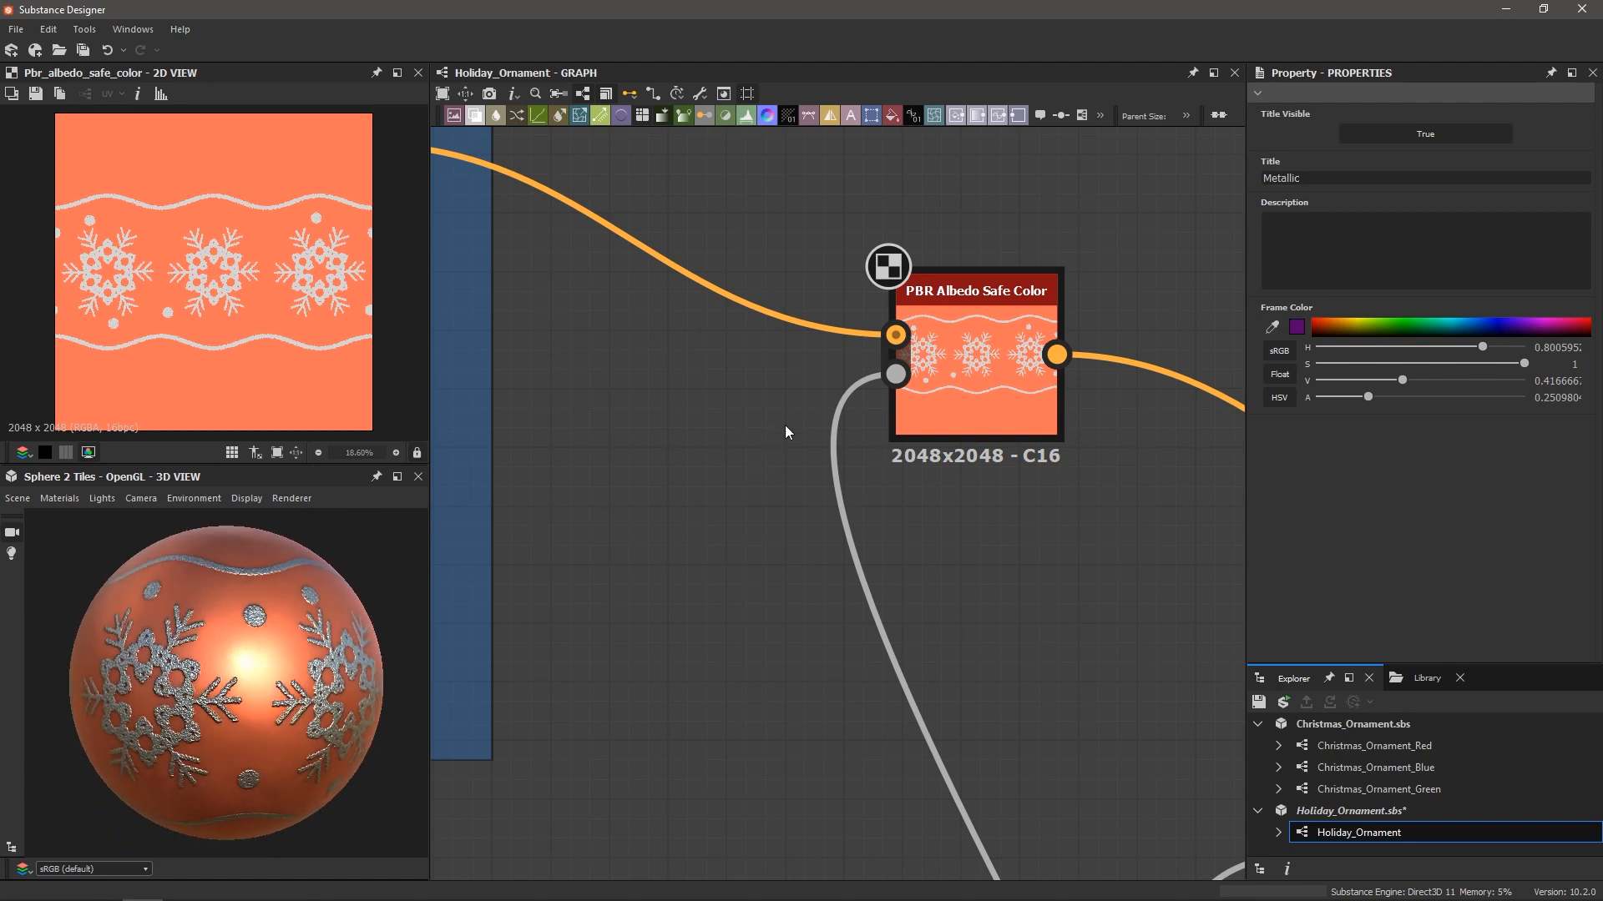
scroll(981, 361, down, 3)
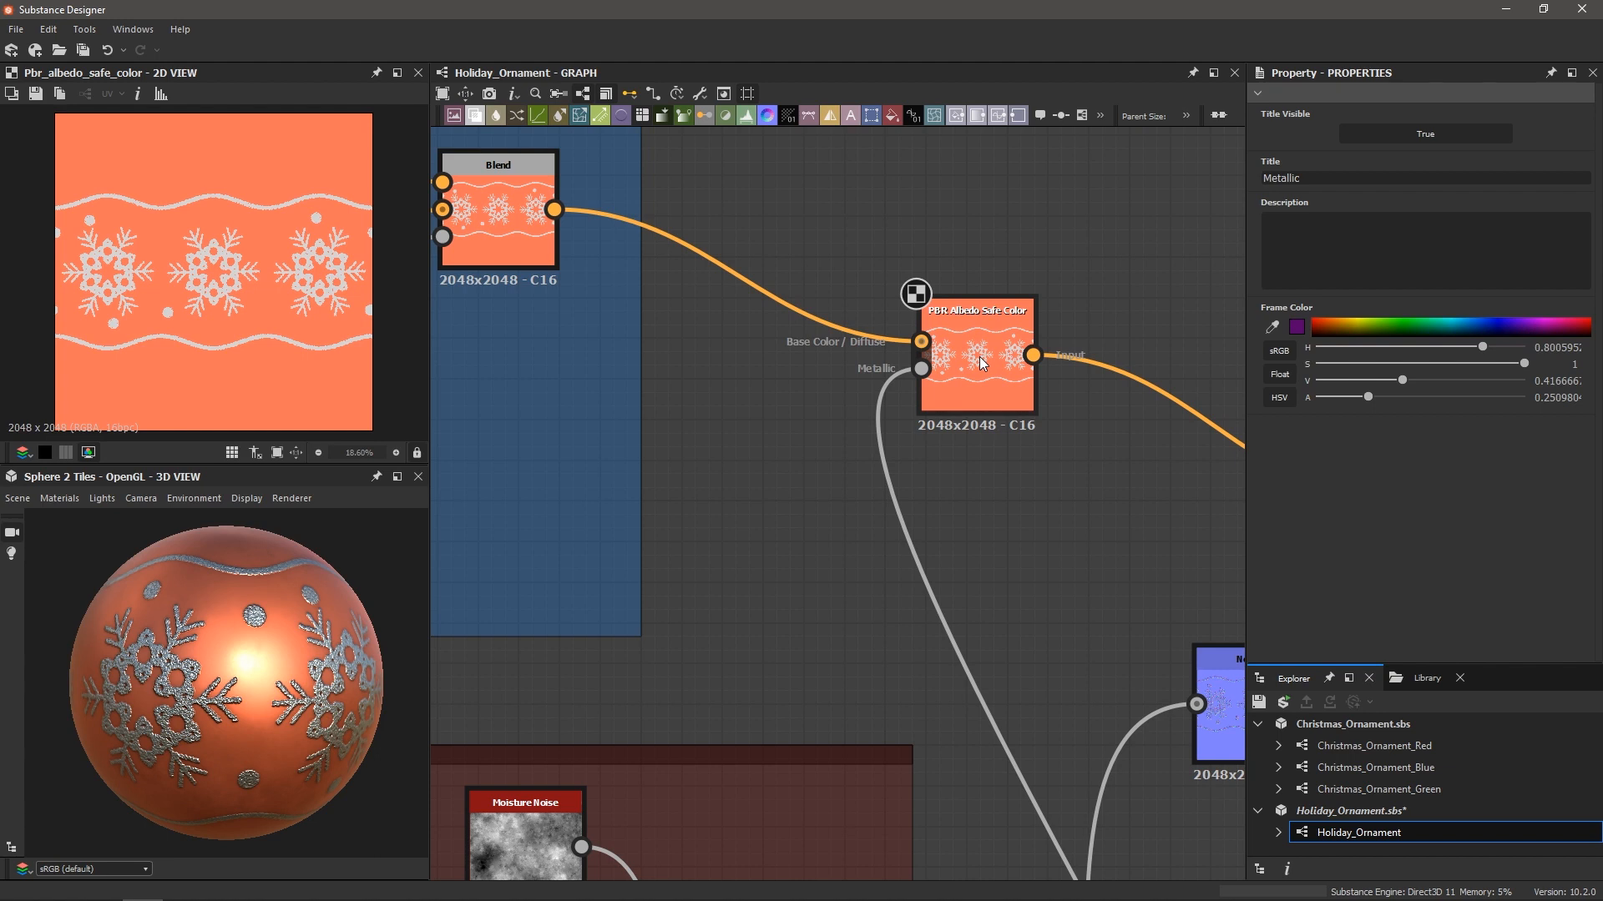
scroll(984, 364, down, 5)
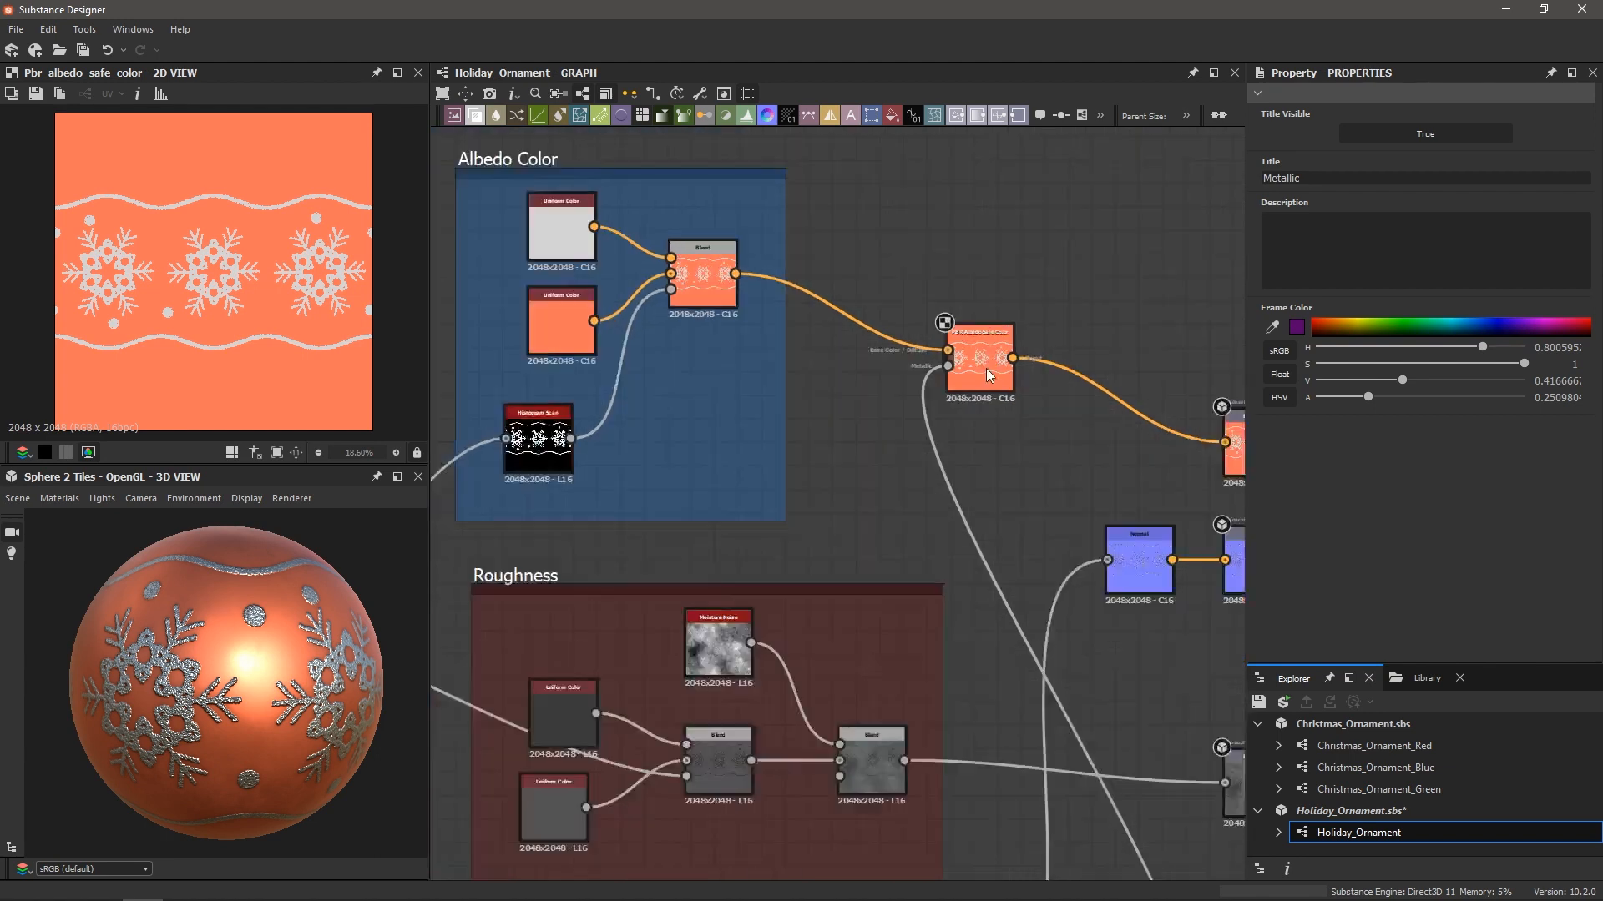
scroll(267, 634, down, 2)
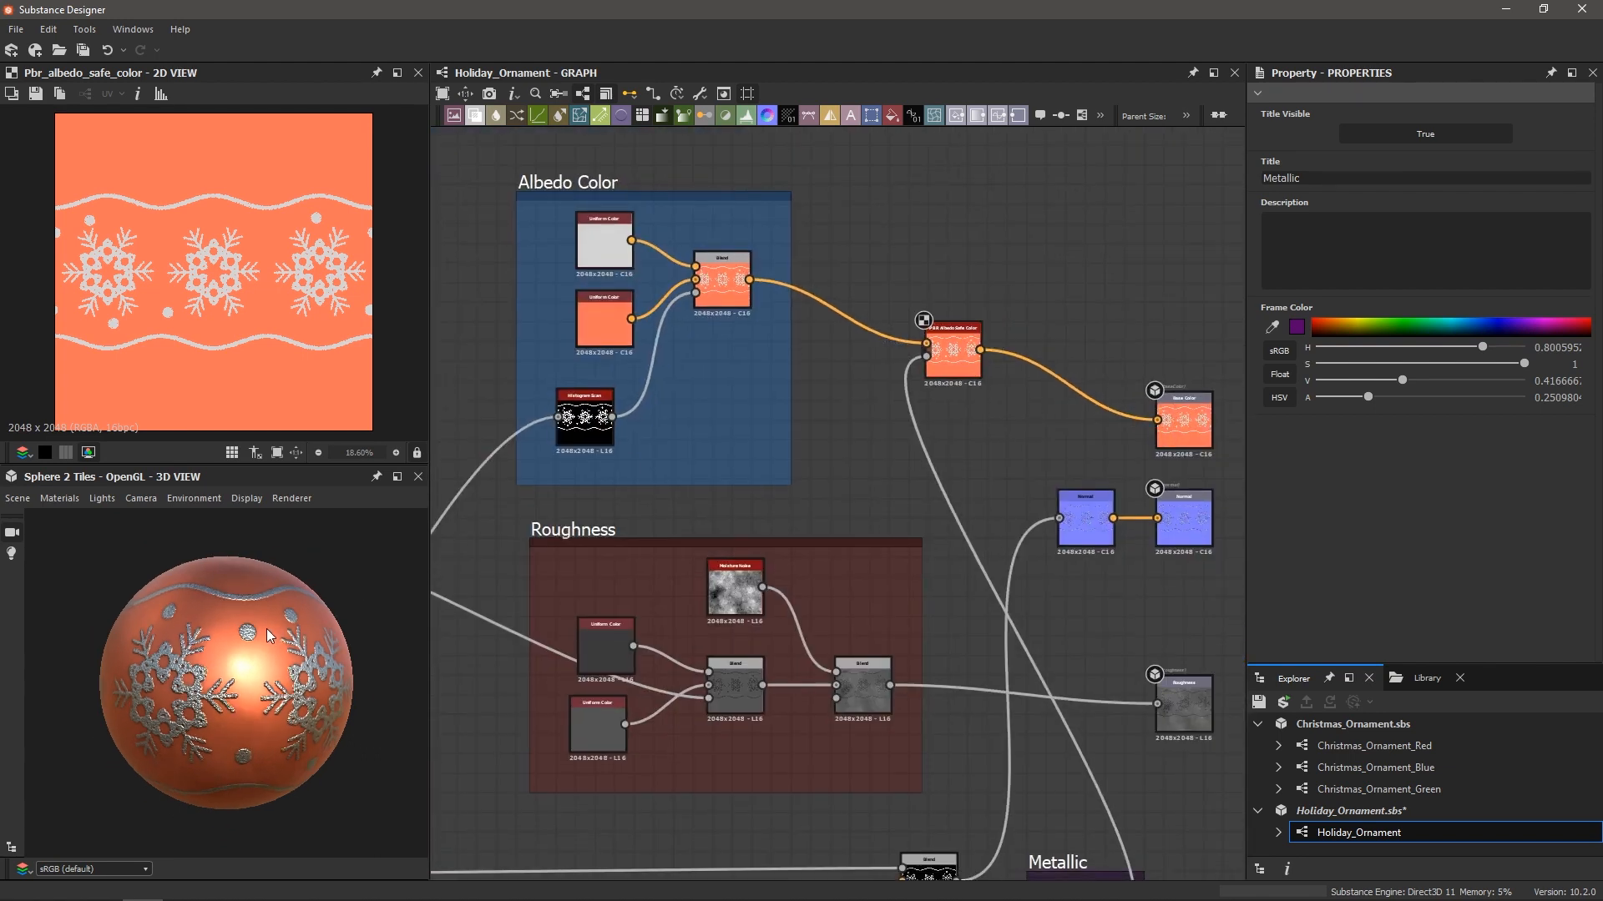
scroll(1002, 475, down, 6)
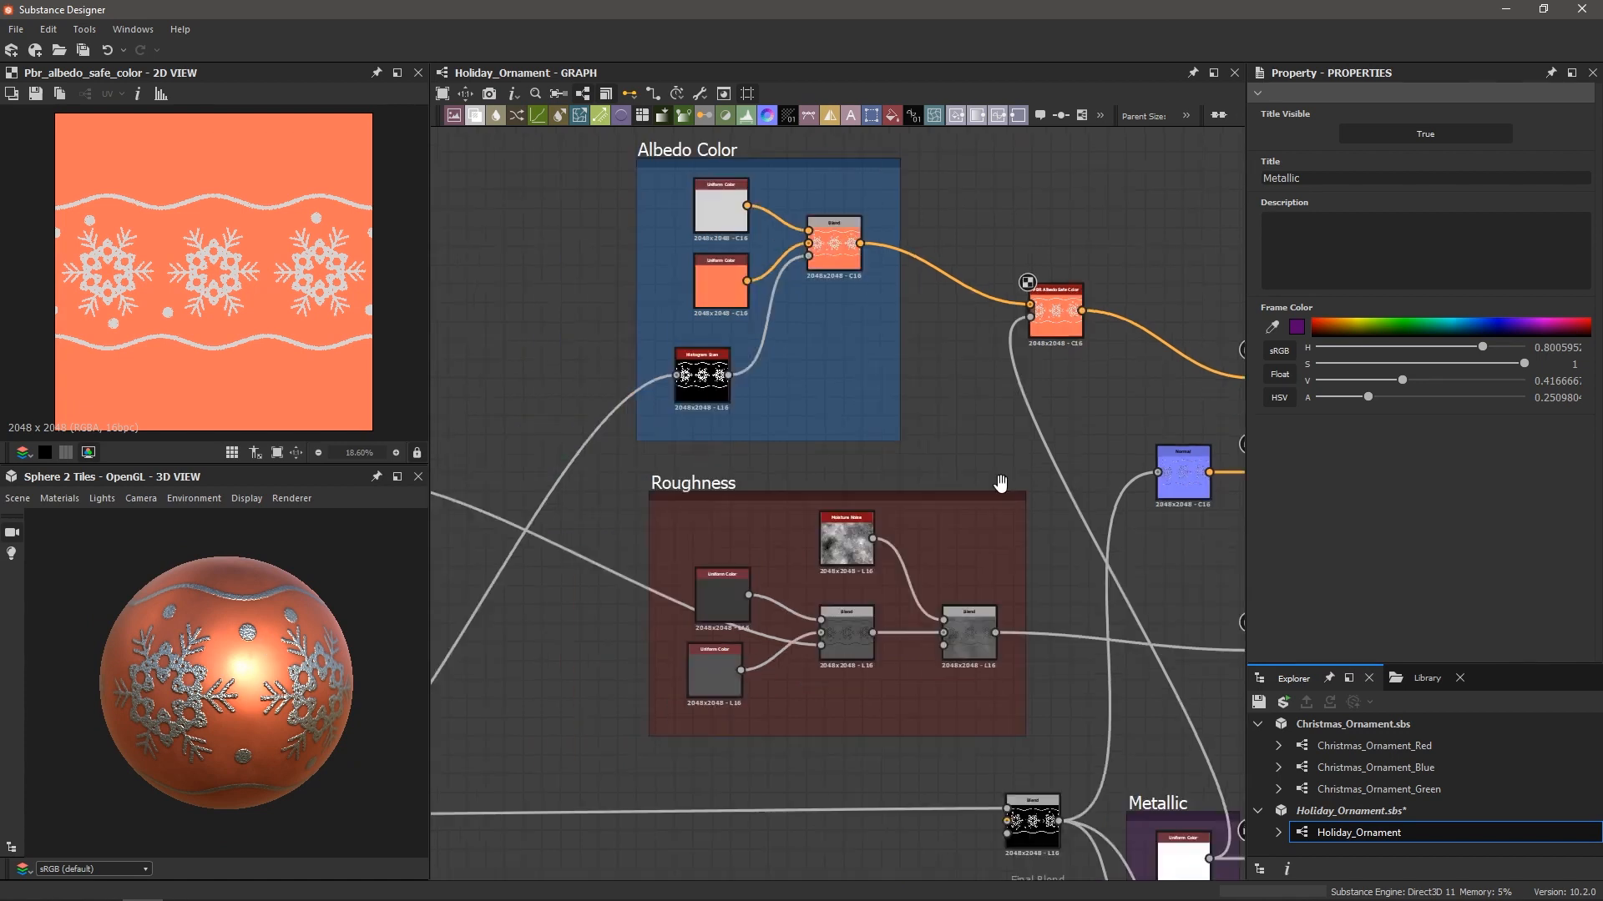
Preview the Splatter Circular node's snowflake output in the Snowflake frame
scroll(830, 668, down, 2)
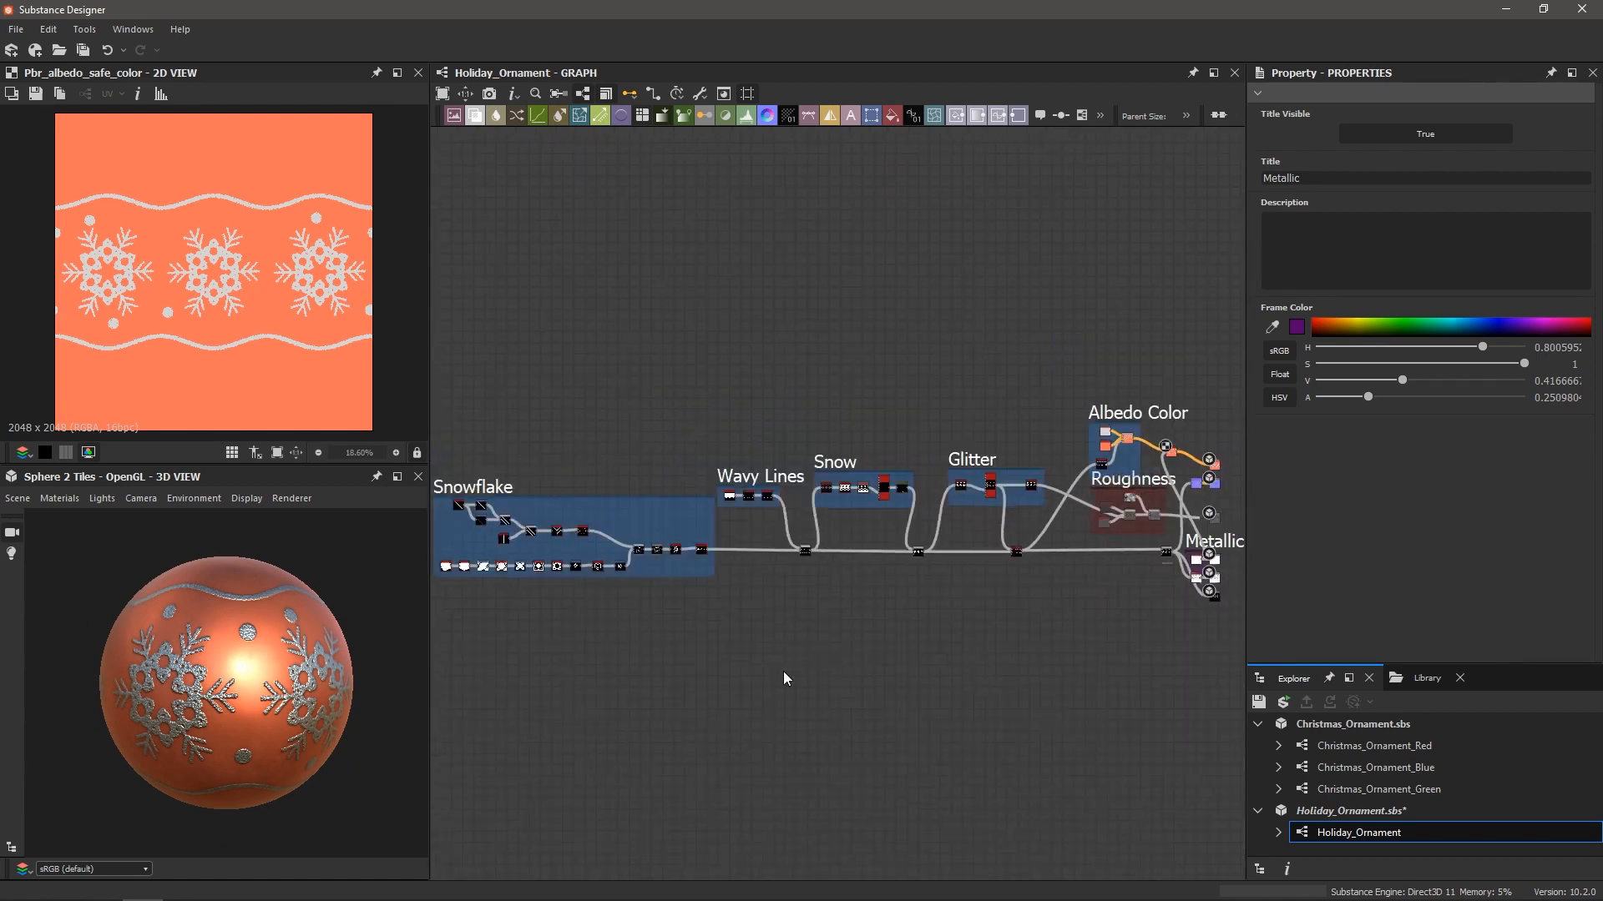
middle_drag(803, 622, 927, 644)
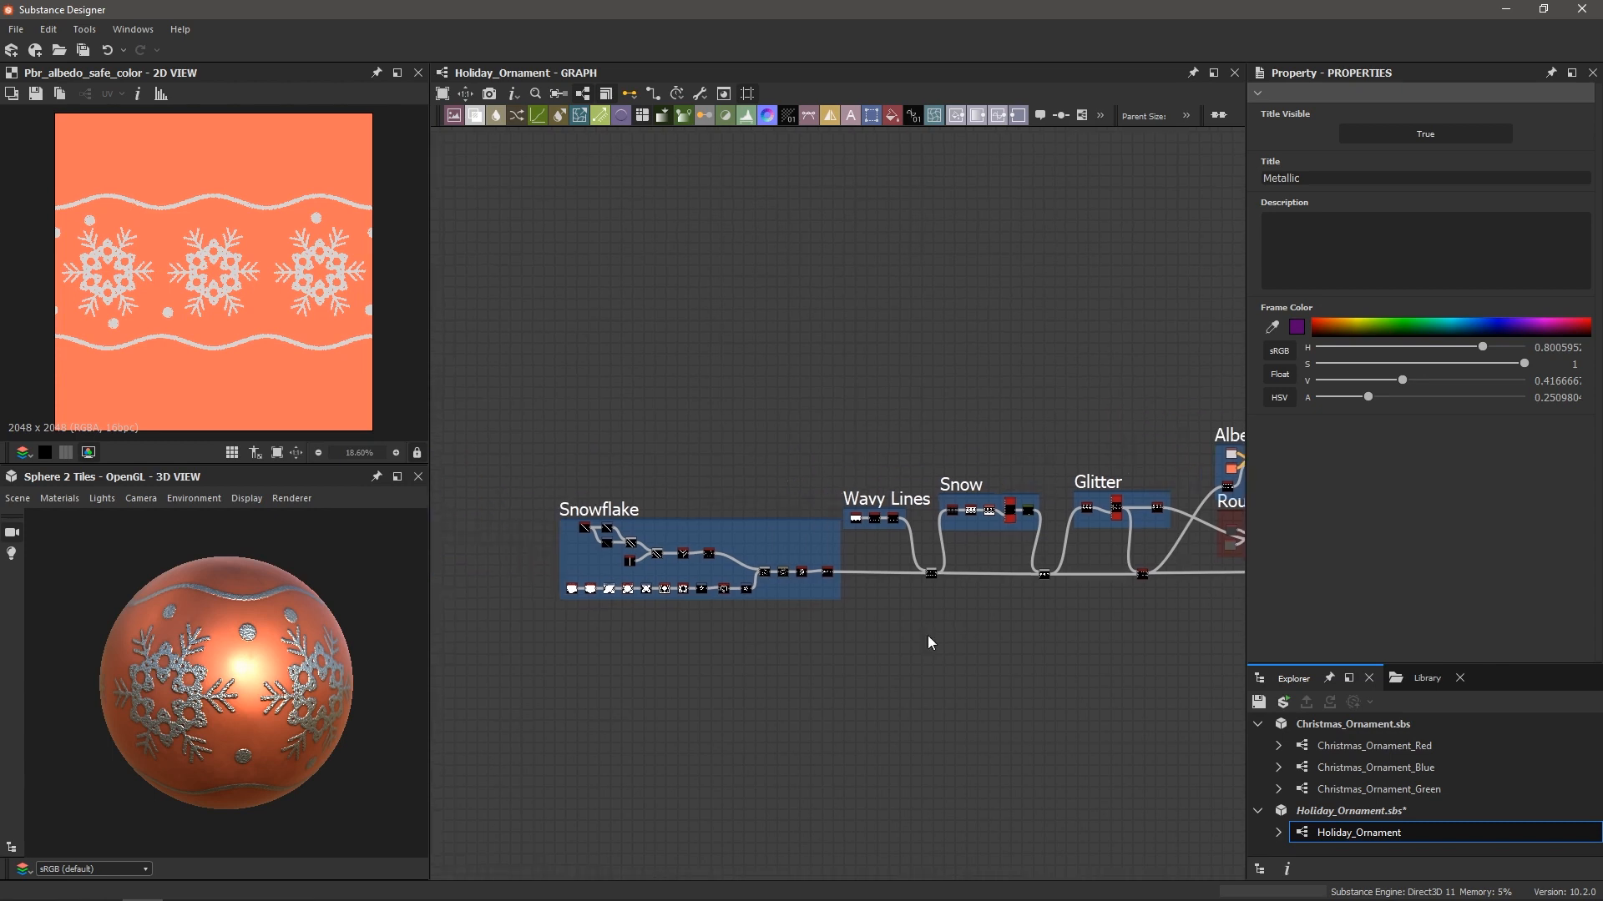
scroll(904, 650, up, 3)
middle_drag(685, 535, 903, 535)
scroll(639, 546, up, 2)
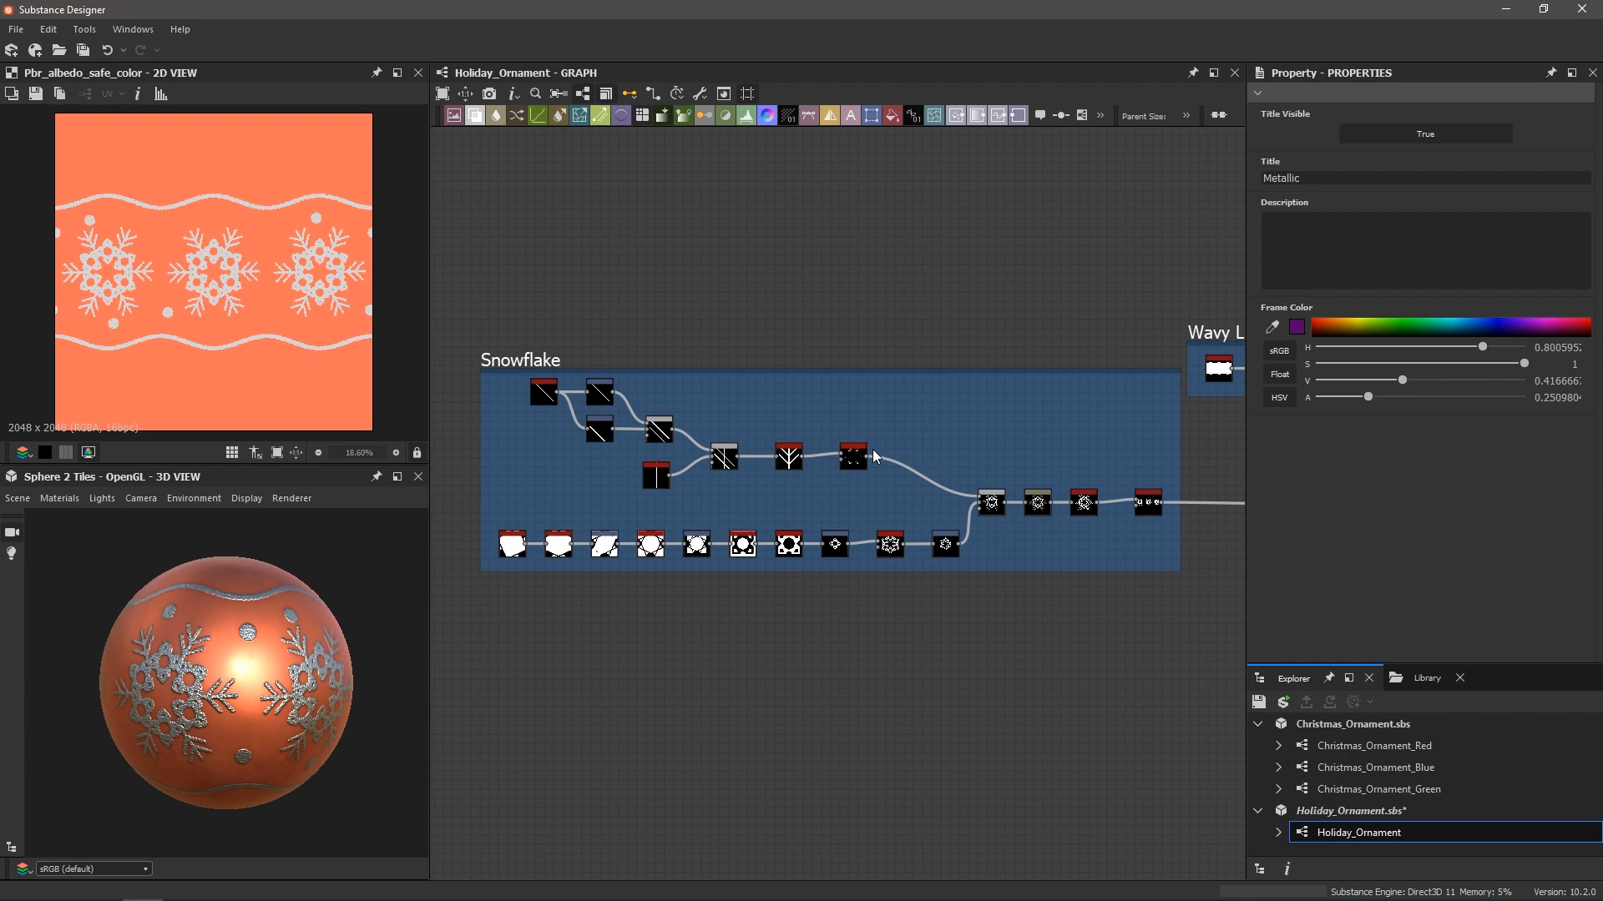
scroll(922, 484, up, 4)
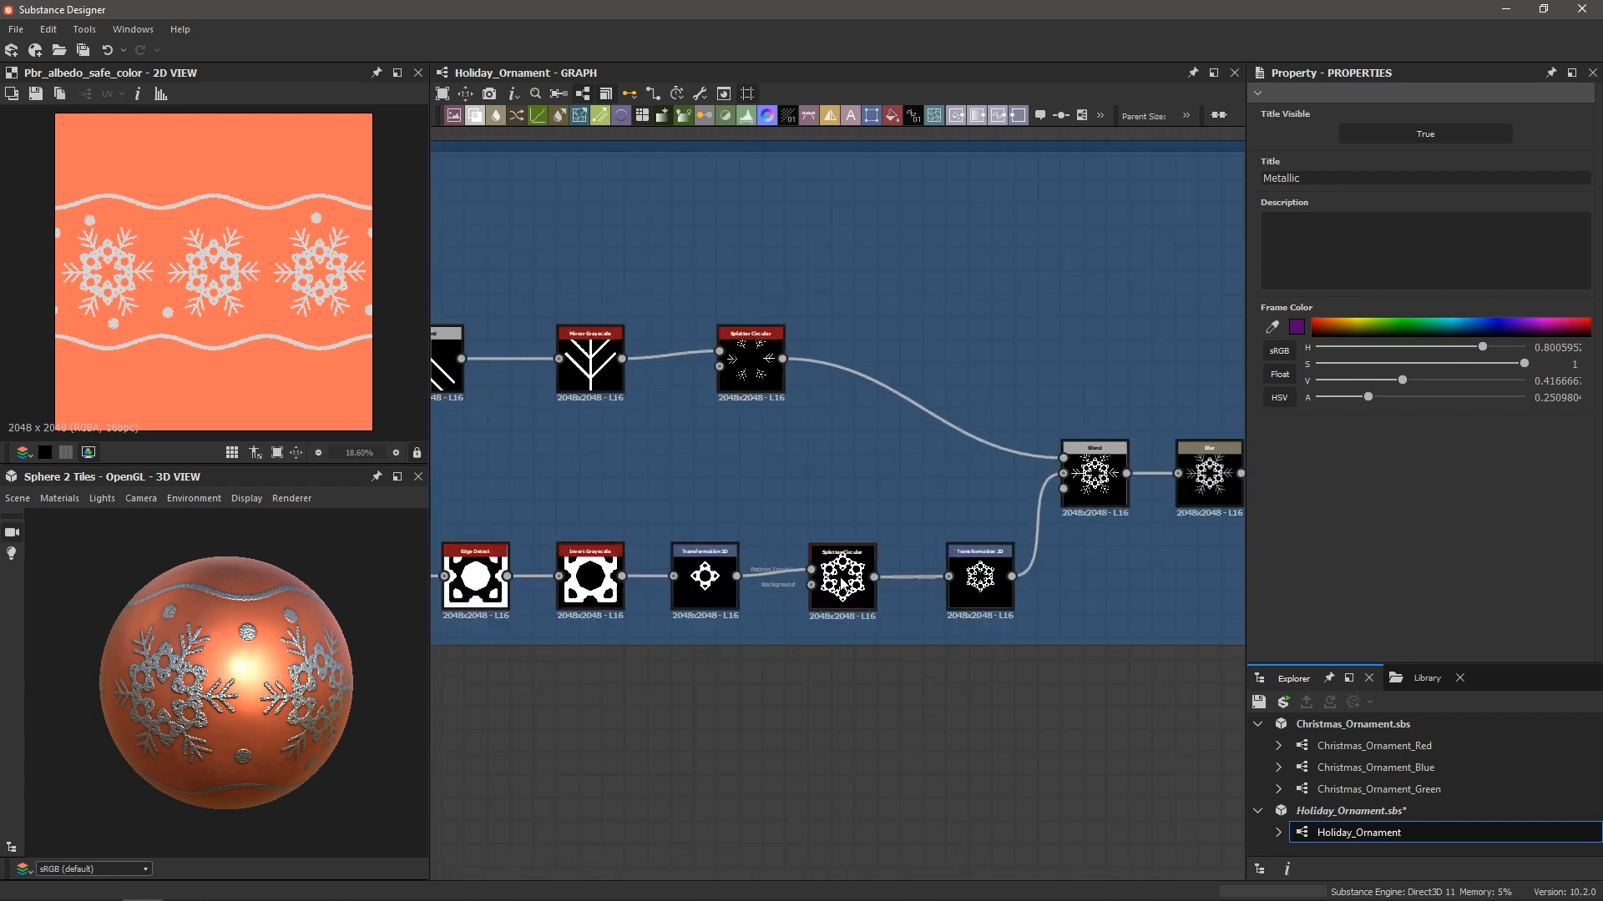
click(826, 588)
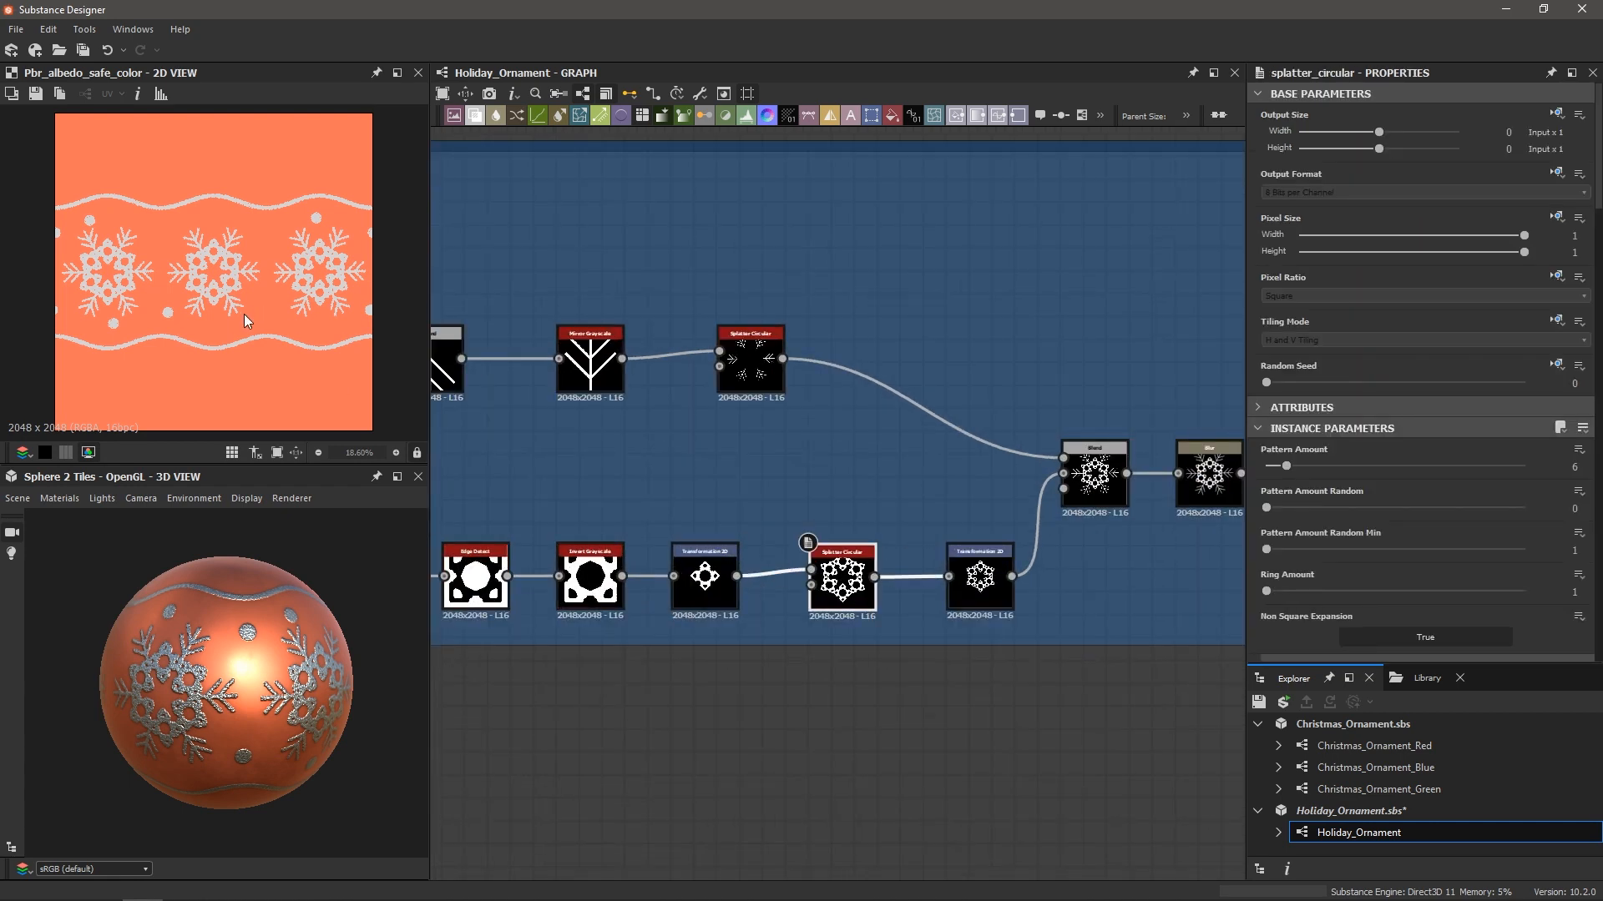
Move over to the Snow frame and select its Tile Sampler
scroll(960, 643, down, 4)
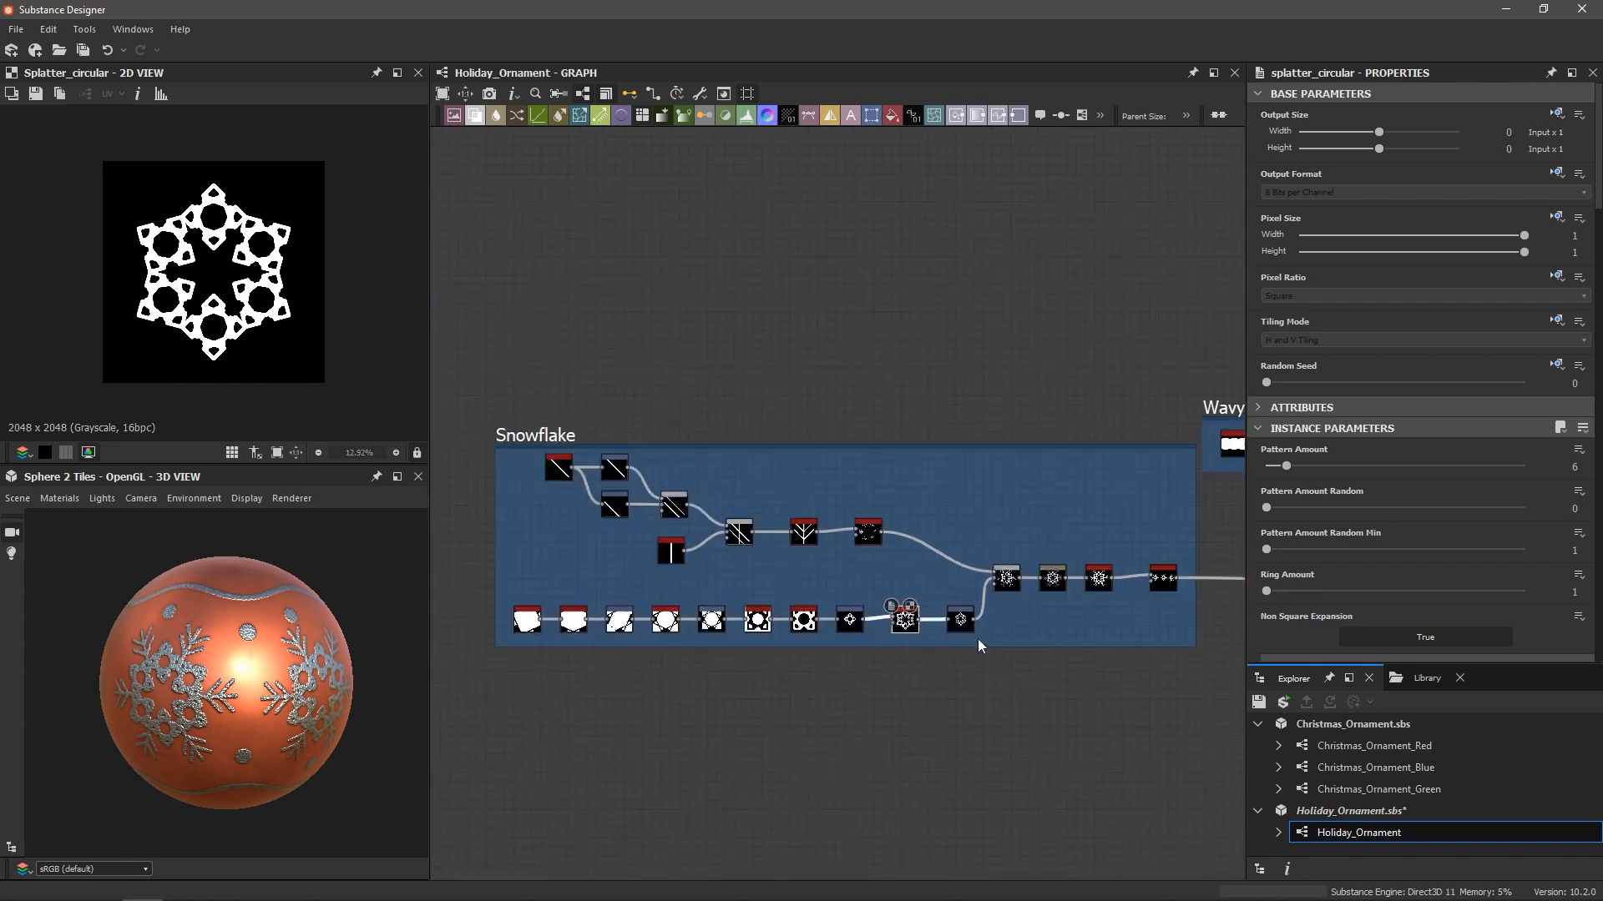
mouse_move(1179, 610)
middle_down()
mouse_move(870, 608)
mouse_move(726, 636)
middle_up()
scroll(858, 583, up, 2)
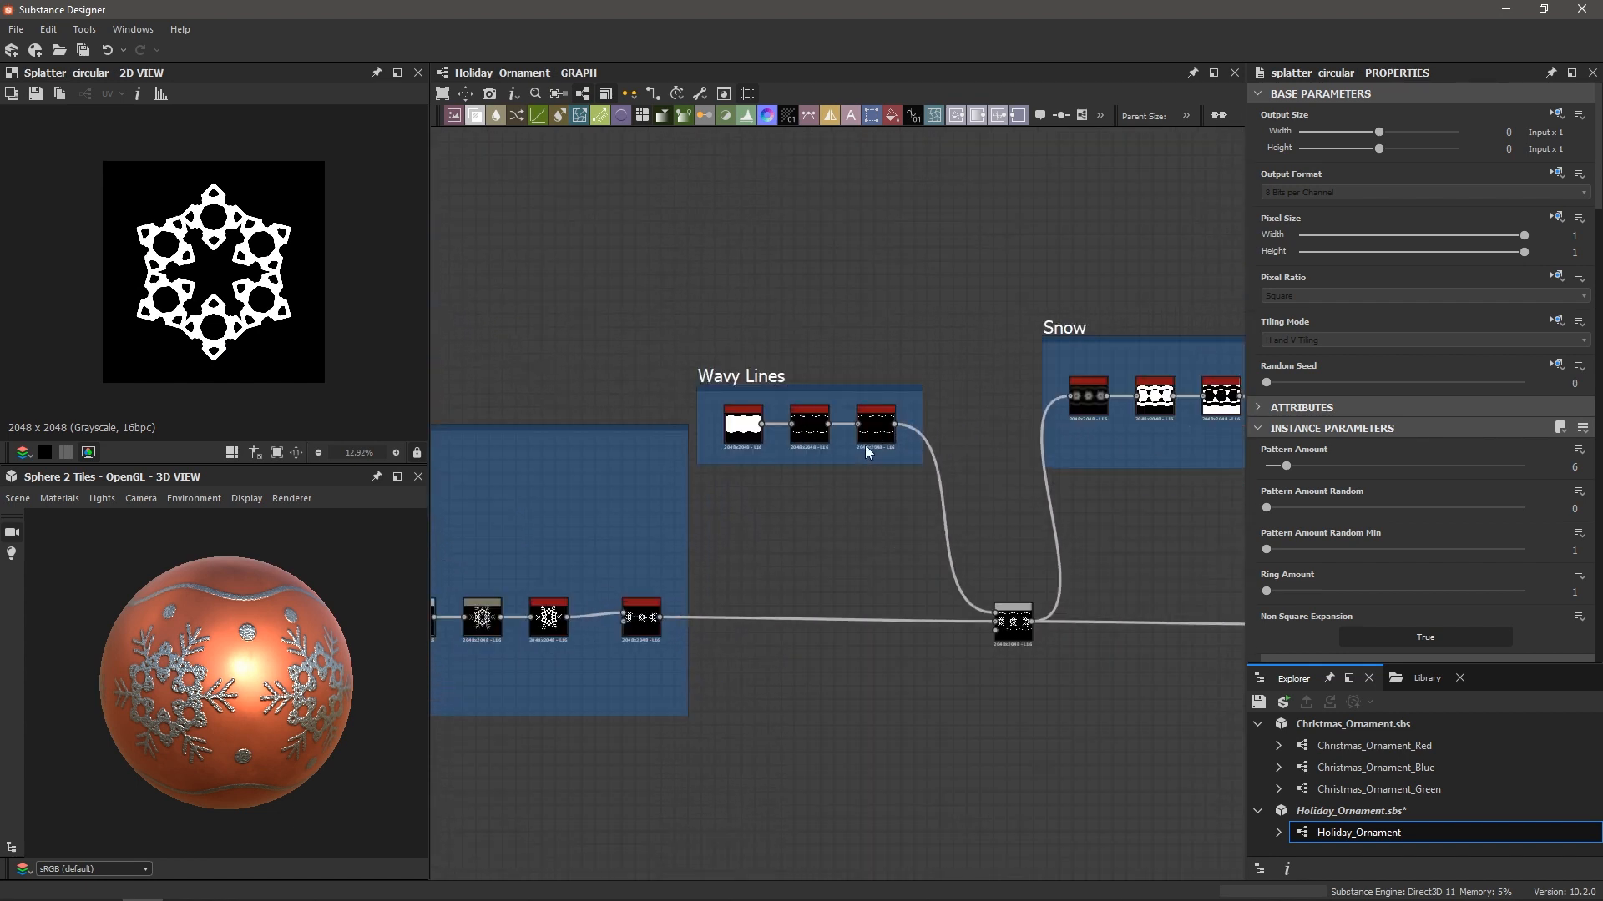
middle_drag(966, 449, 680, 490)
scroll(902, 491, up, 1)
click(1039, 431)
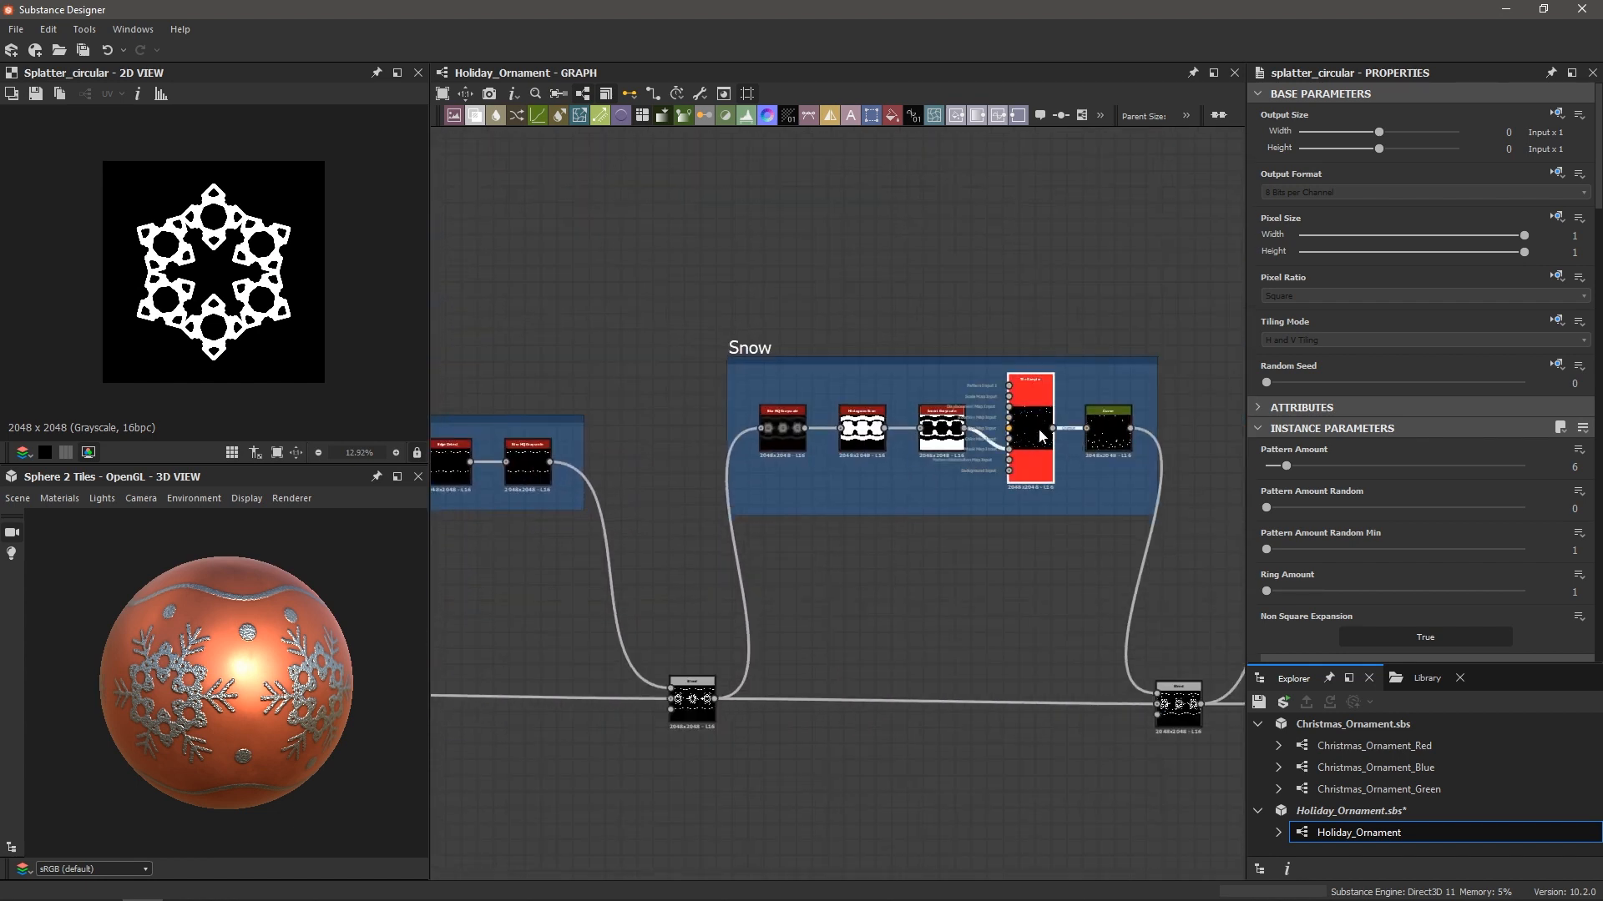
Preview the Snow Tile Sampler, then the Curve node's scattered snow dots
double_click(1035, 450)
scroll(1043, 464, up, 4)
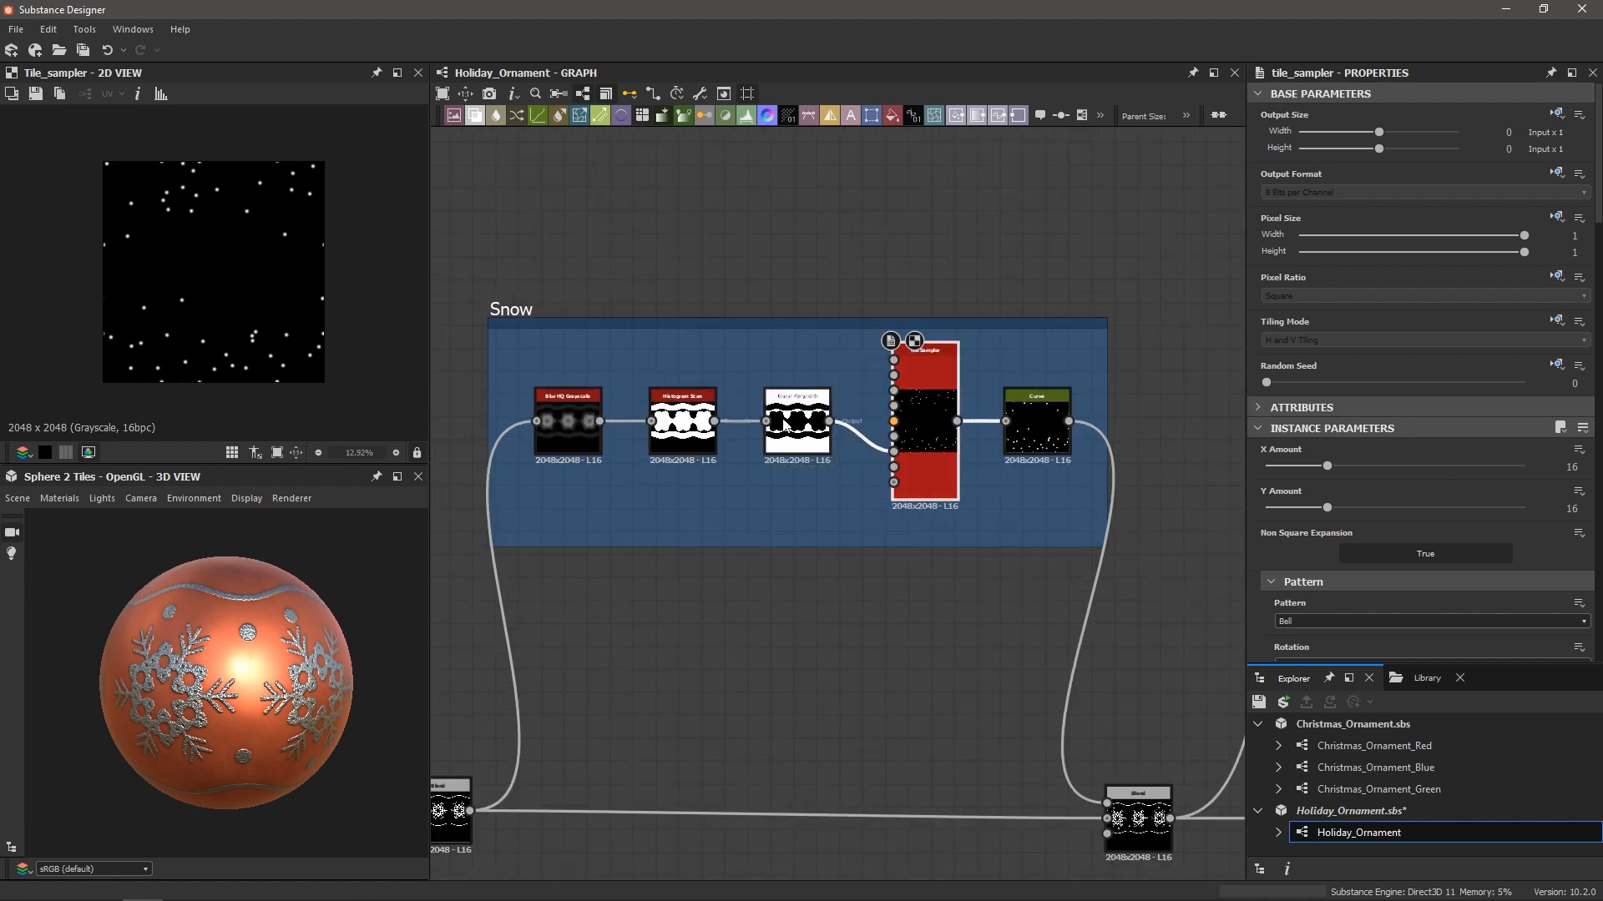
scroll(657, 433, down, 2)
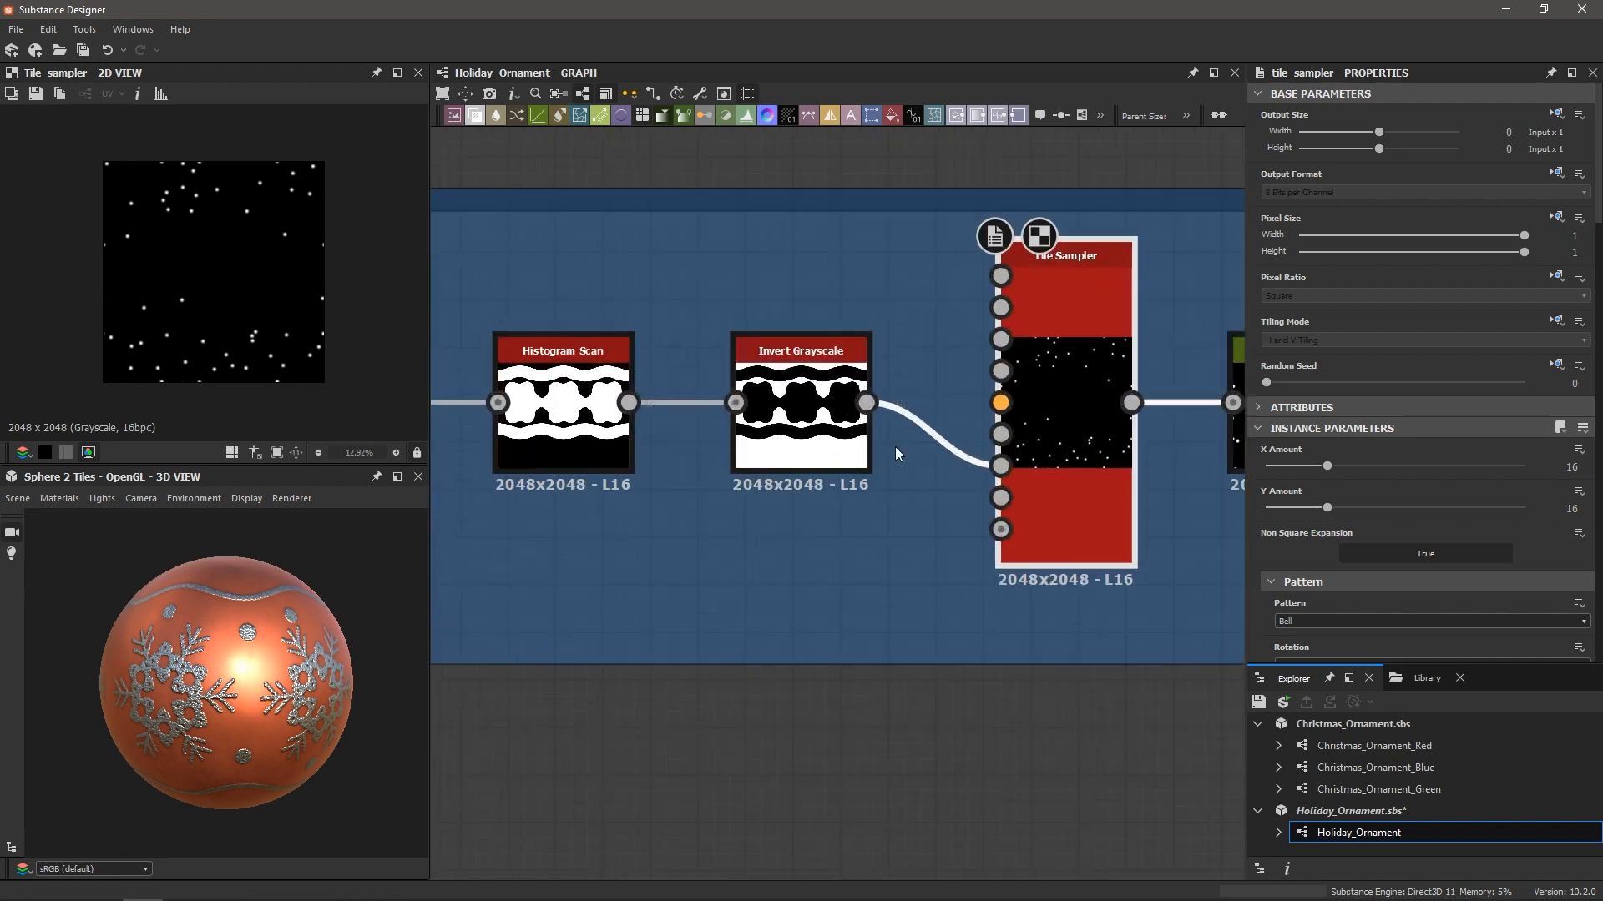
scroll(807, 467, up, 3)
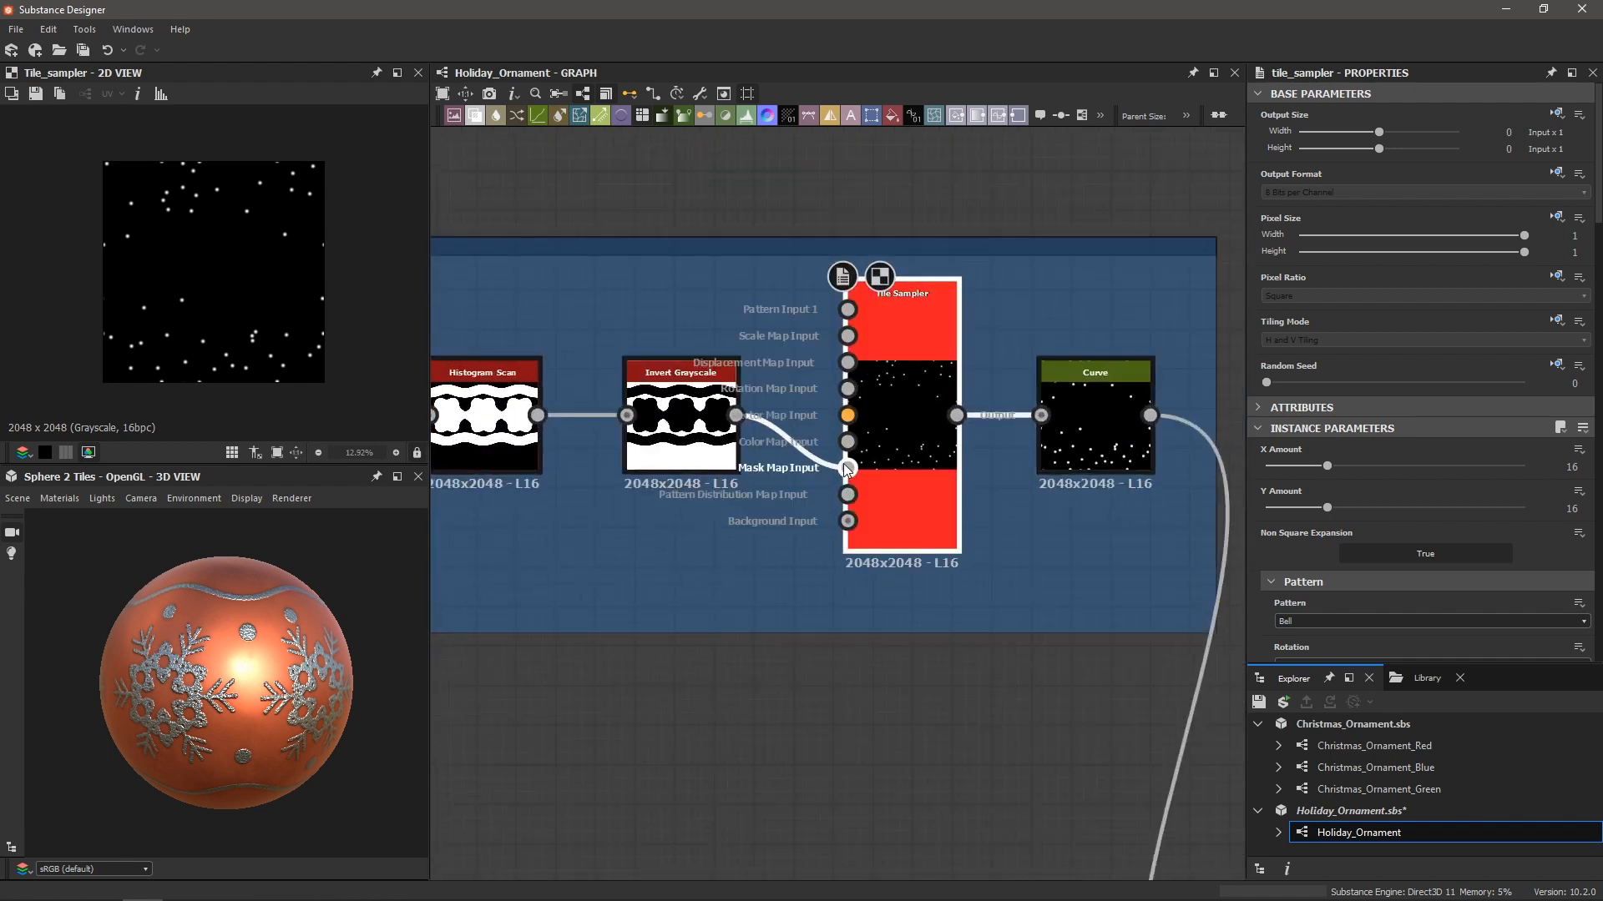
scroll(806, 467, down, 3)
scroll(847, 438, up, 1)
scroll(847, 438, up, 3)
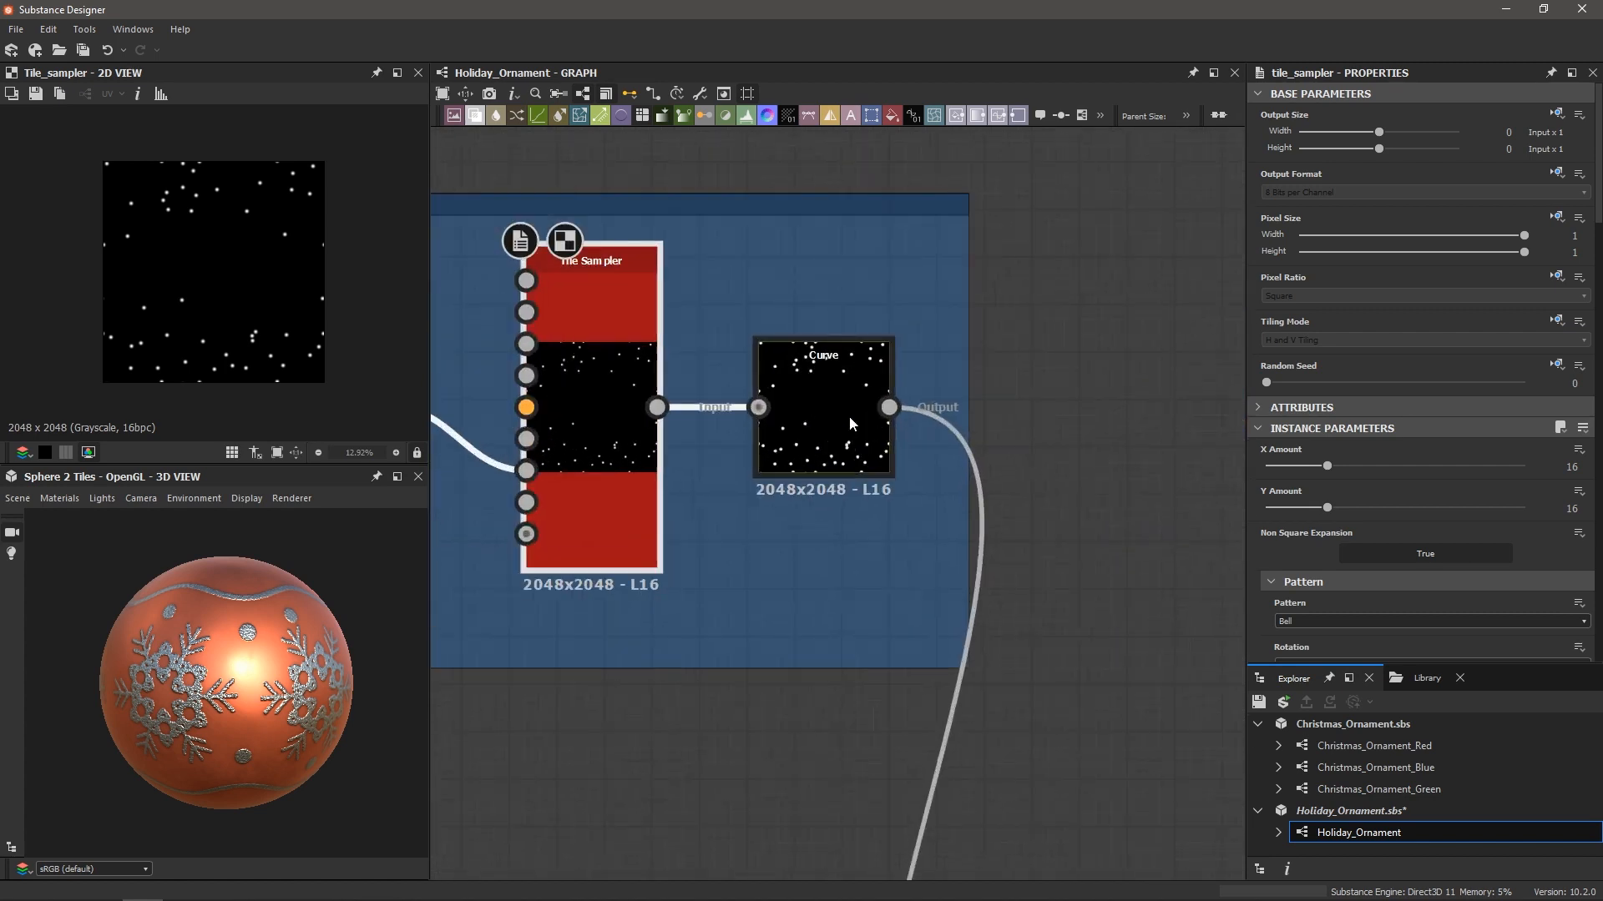
click(849, 415)
Pan the graph over to the Glitter frame
scroll(290, 370, up, 3)
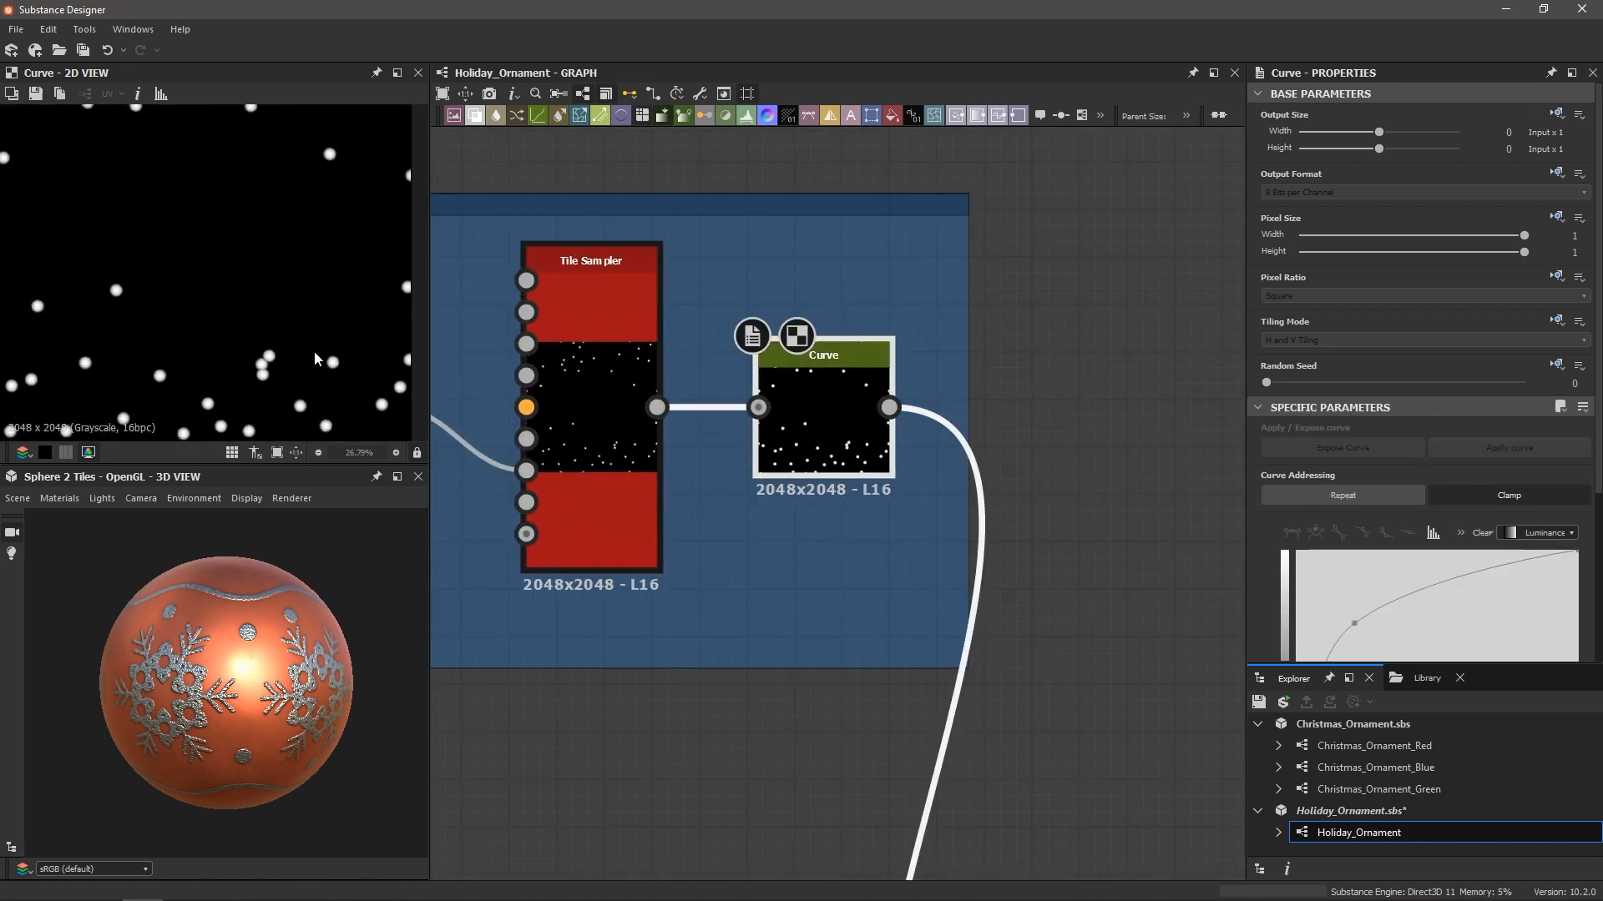
scroll(338, 365, down, 2)
scroll(789, 470, down, 5)
middle_drag(892, 646, 731, 434)
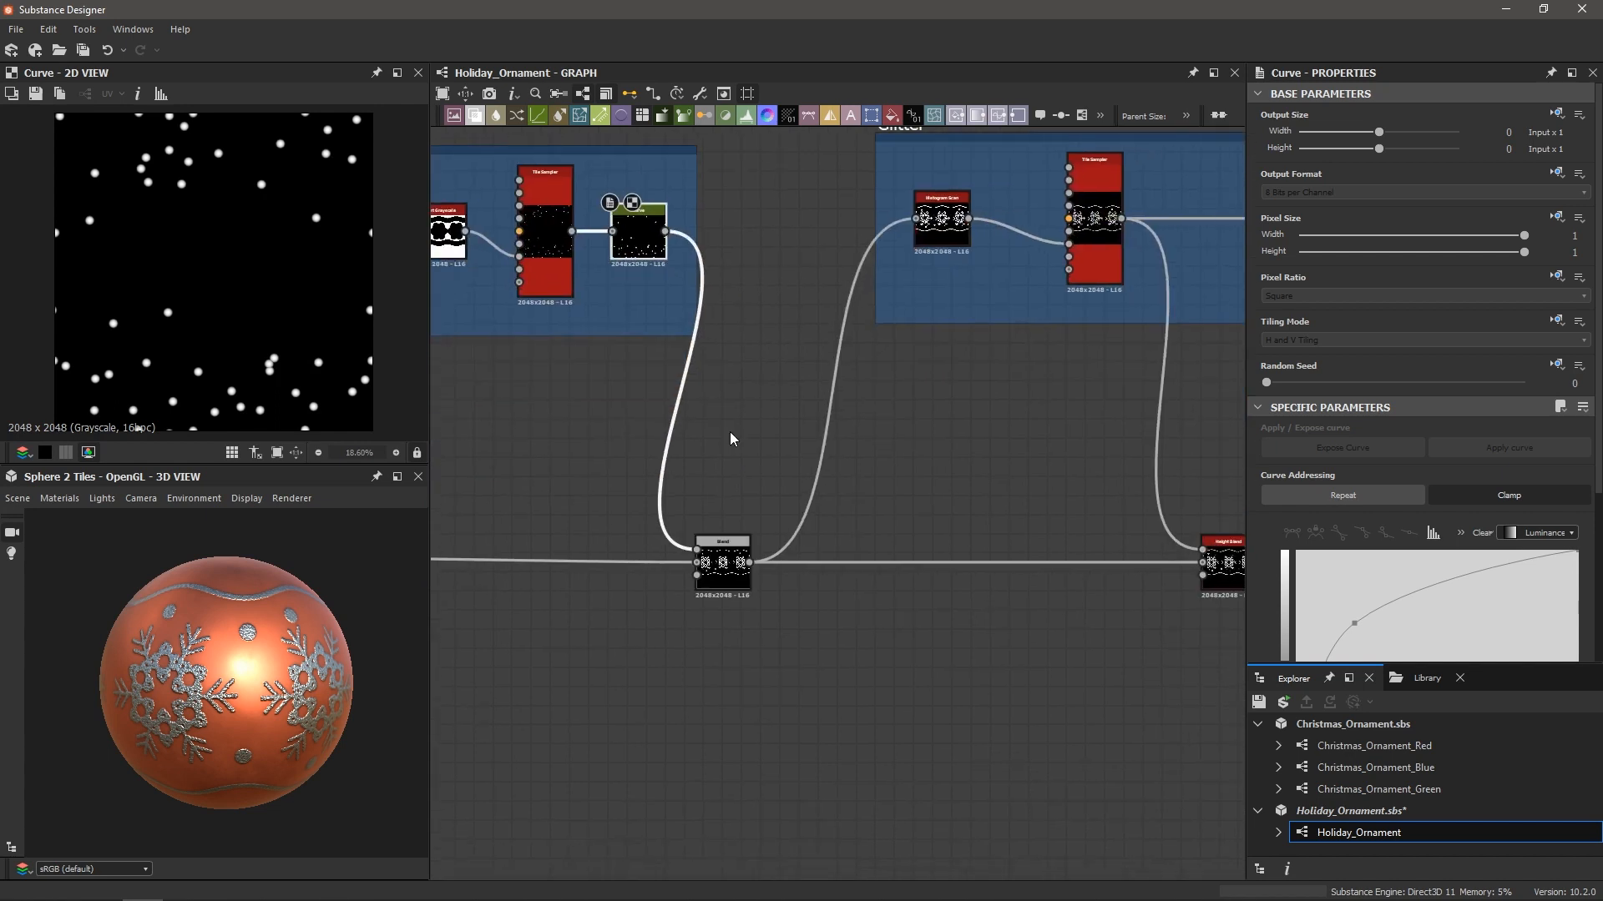
middle_drag(1065, 304, 754, 490)
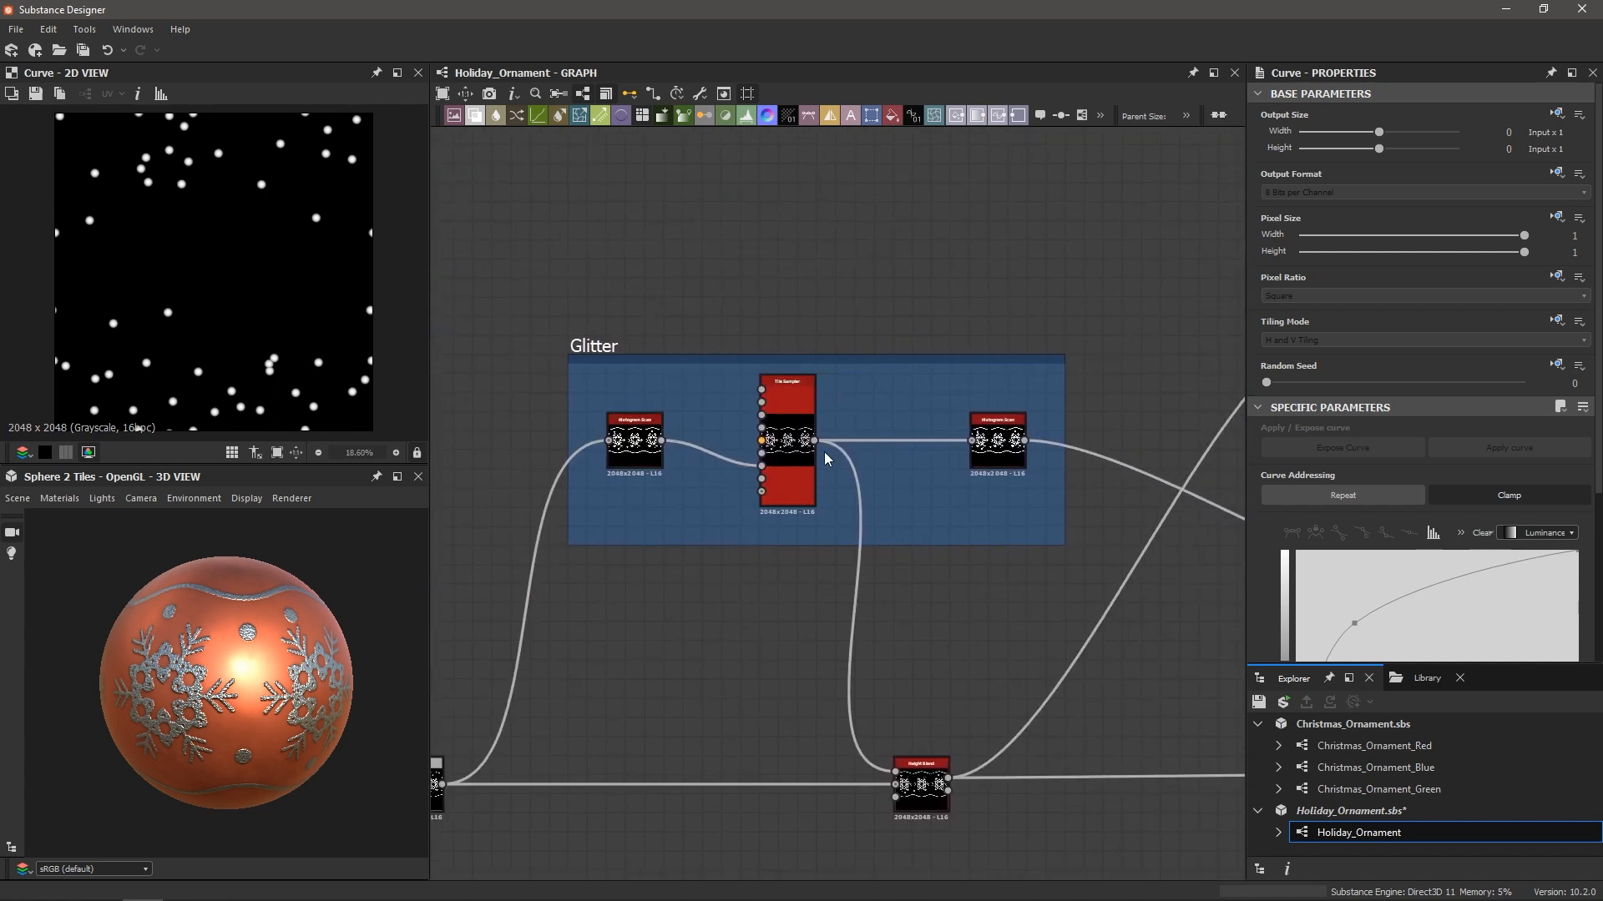
Preview the Glitter Tile Sampler at 46% and orbit a snowflake toward the camera
click(787, 401)
scroll(261, 350, up, 7)
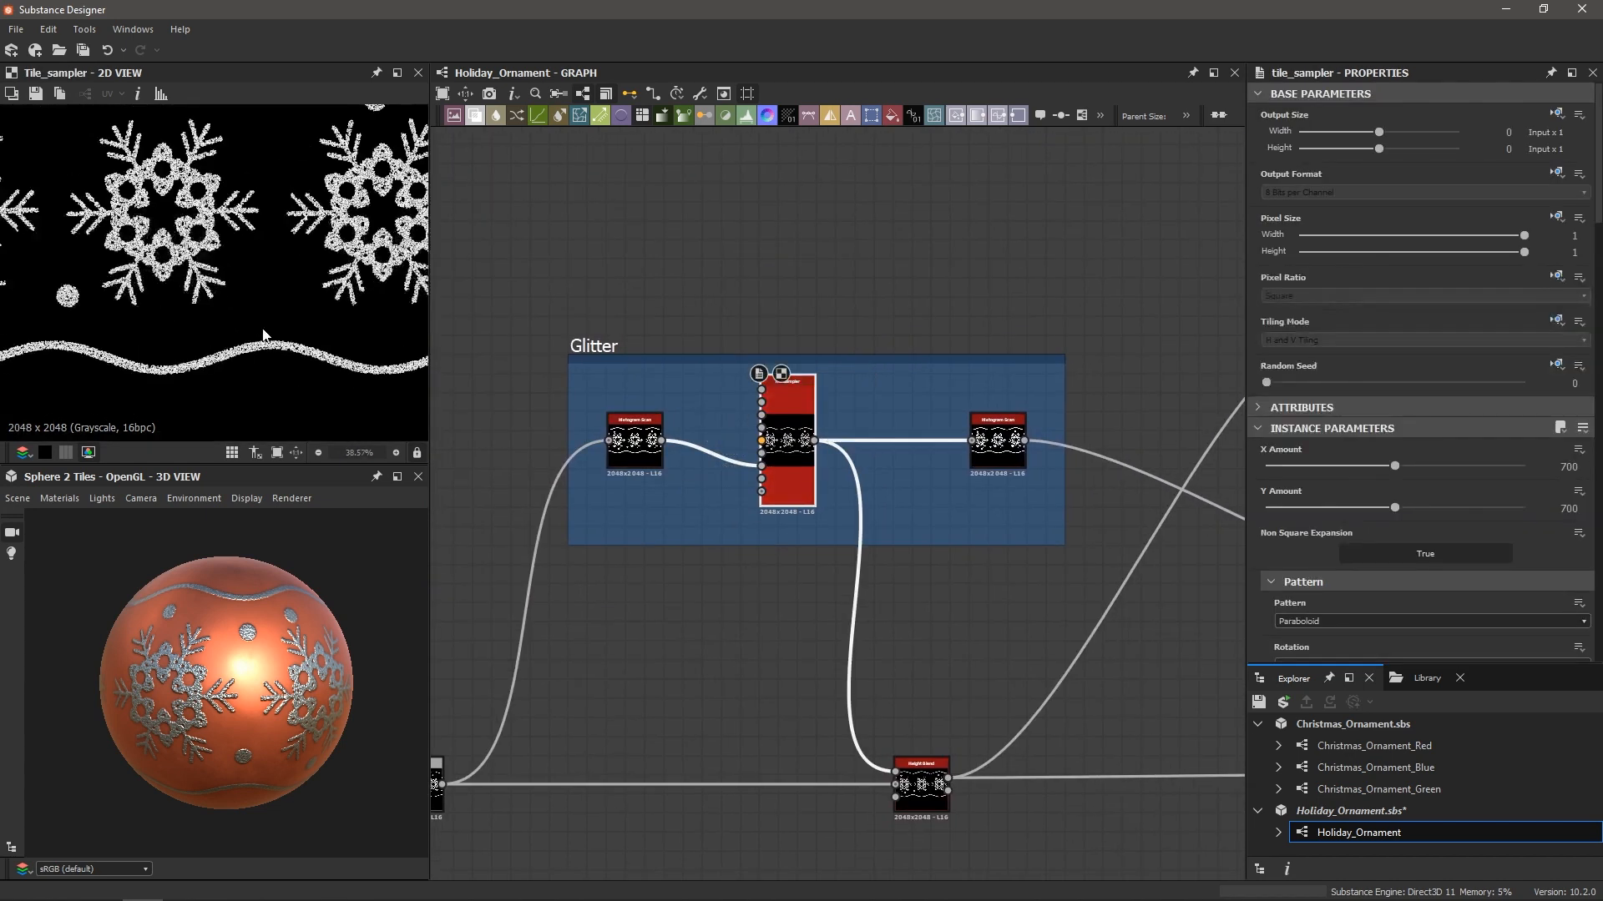
scroll(250, 349, down, 3)
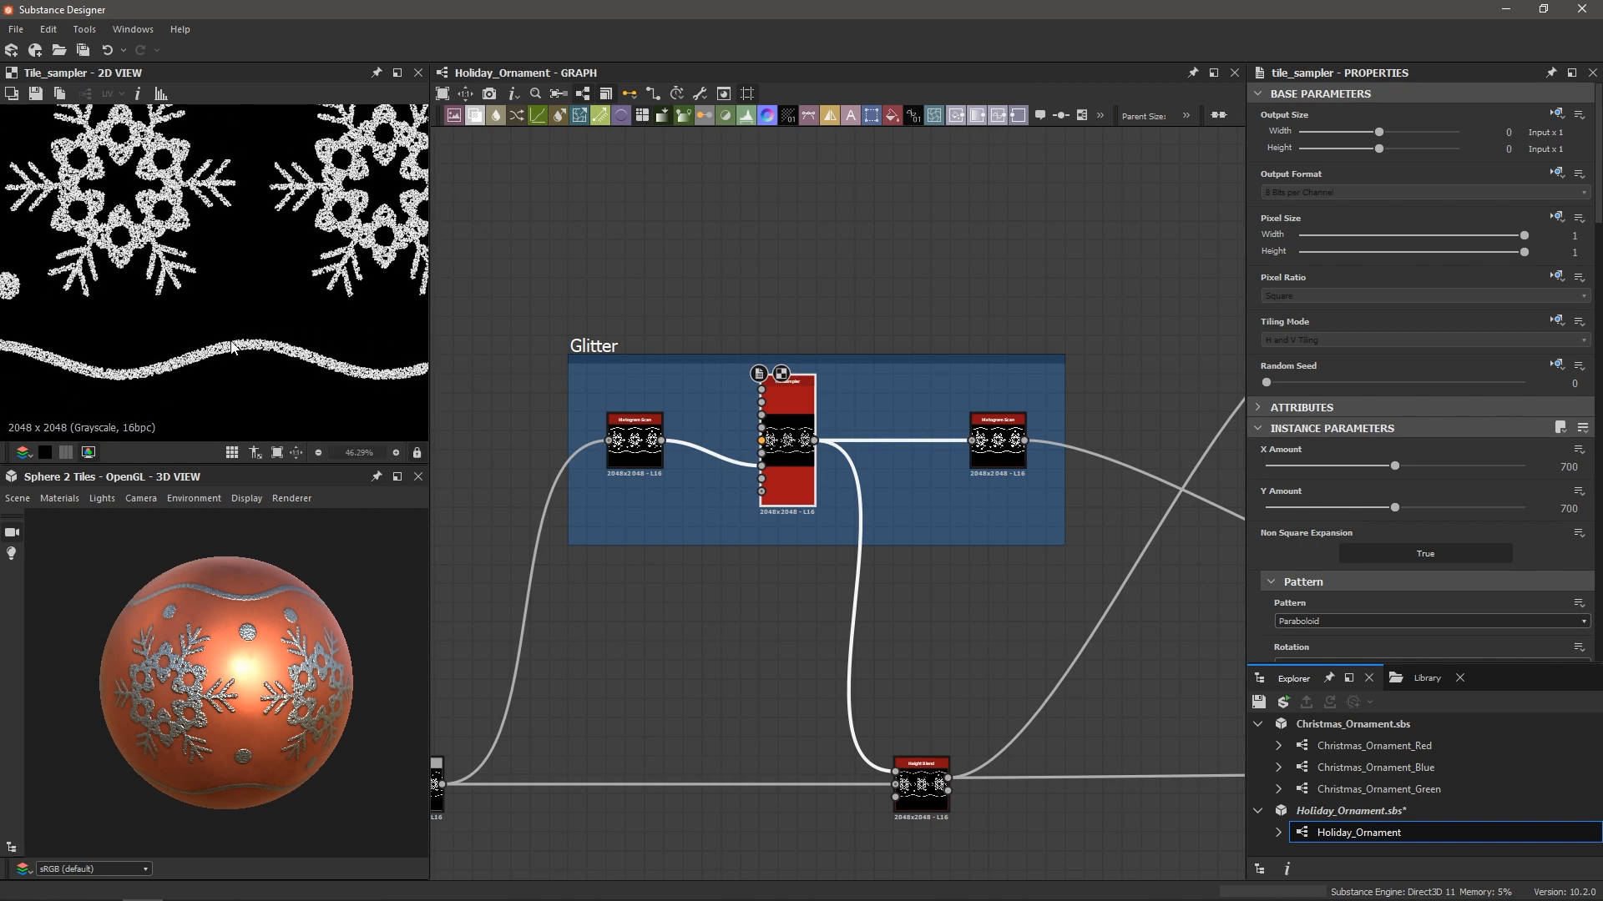
drag(242, 697, 189, 670)
scroll(225, 692, up, 3)
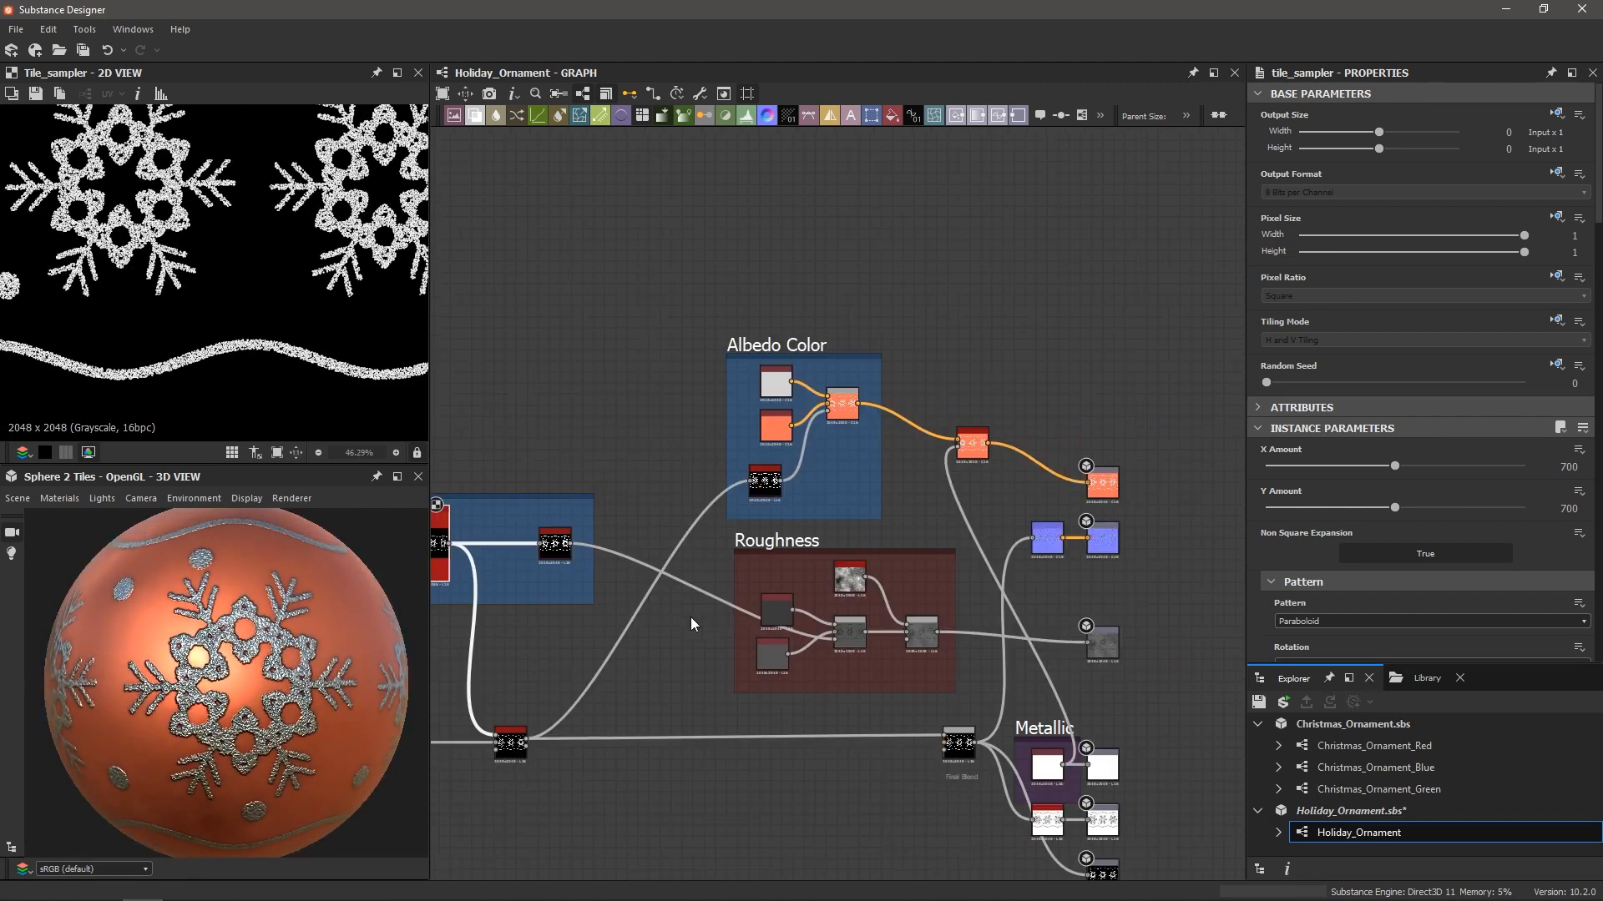
scroll(716, 621, up, 2)
scroll(785, 609, up, 3)
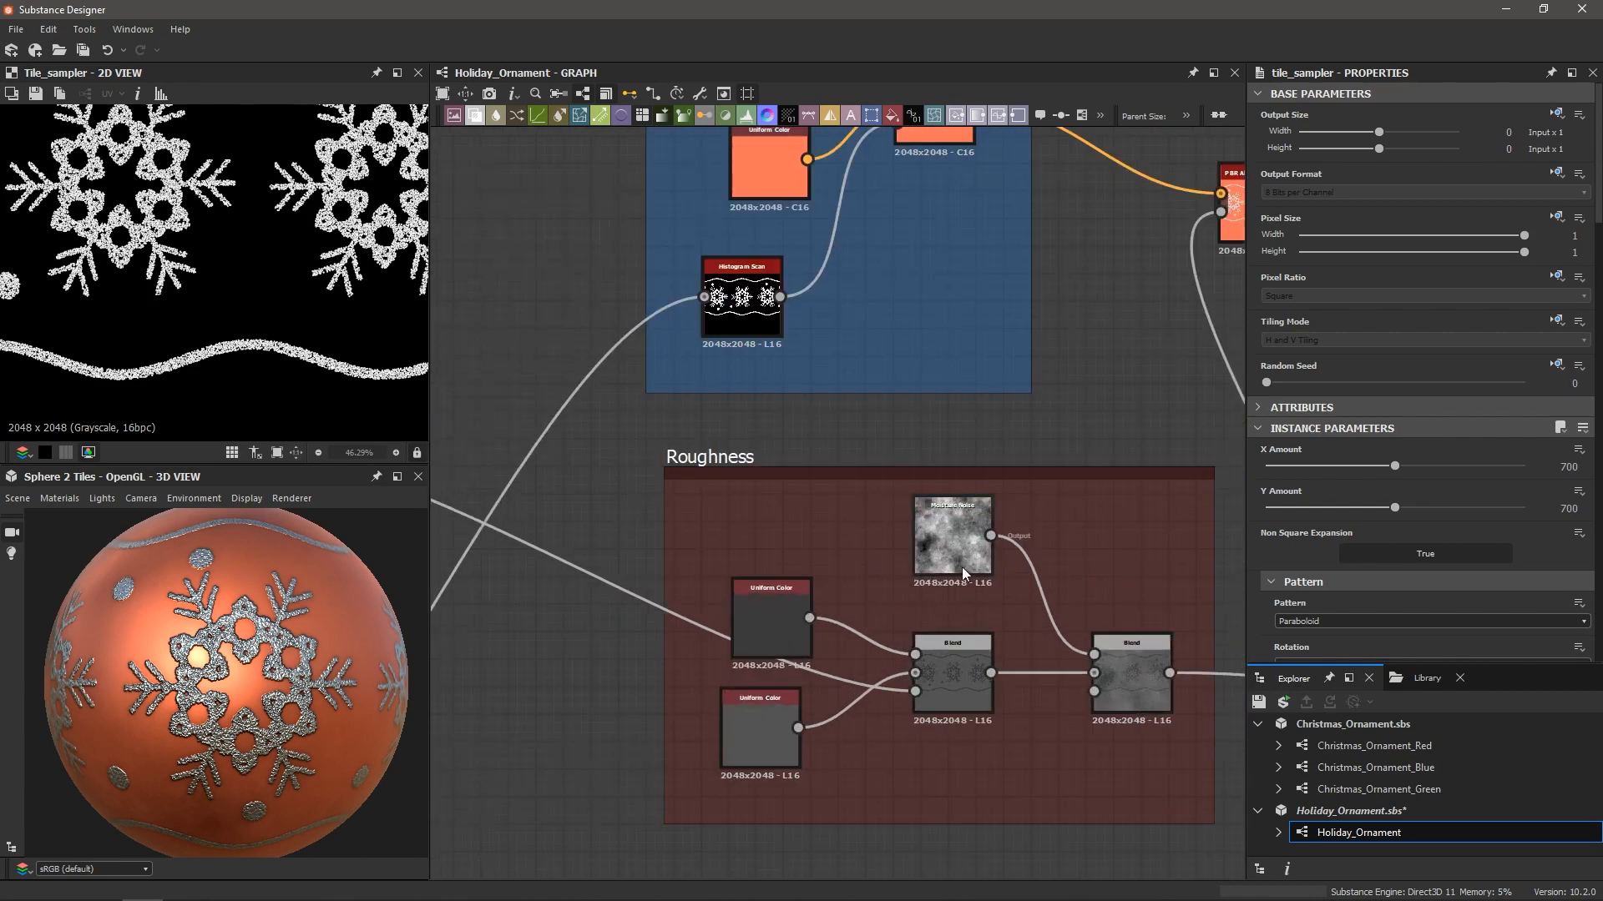
scroll(969, 558, down, 1)
scroll(973, 548, down, 1)
middle_drag(913, 538, 897, 597)
scroll(851, 415, down, 2)
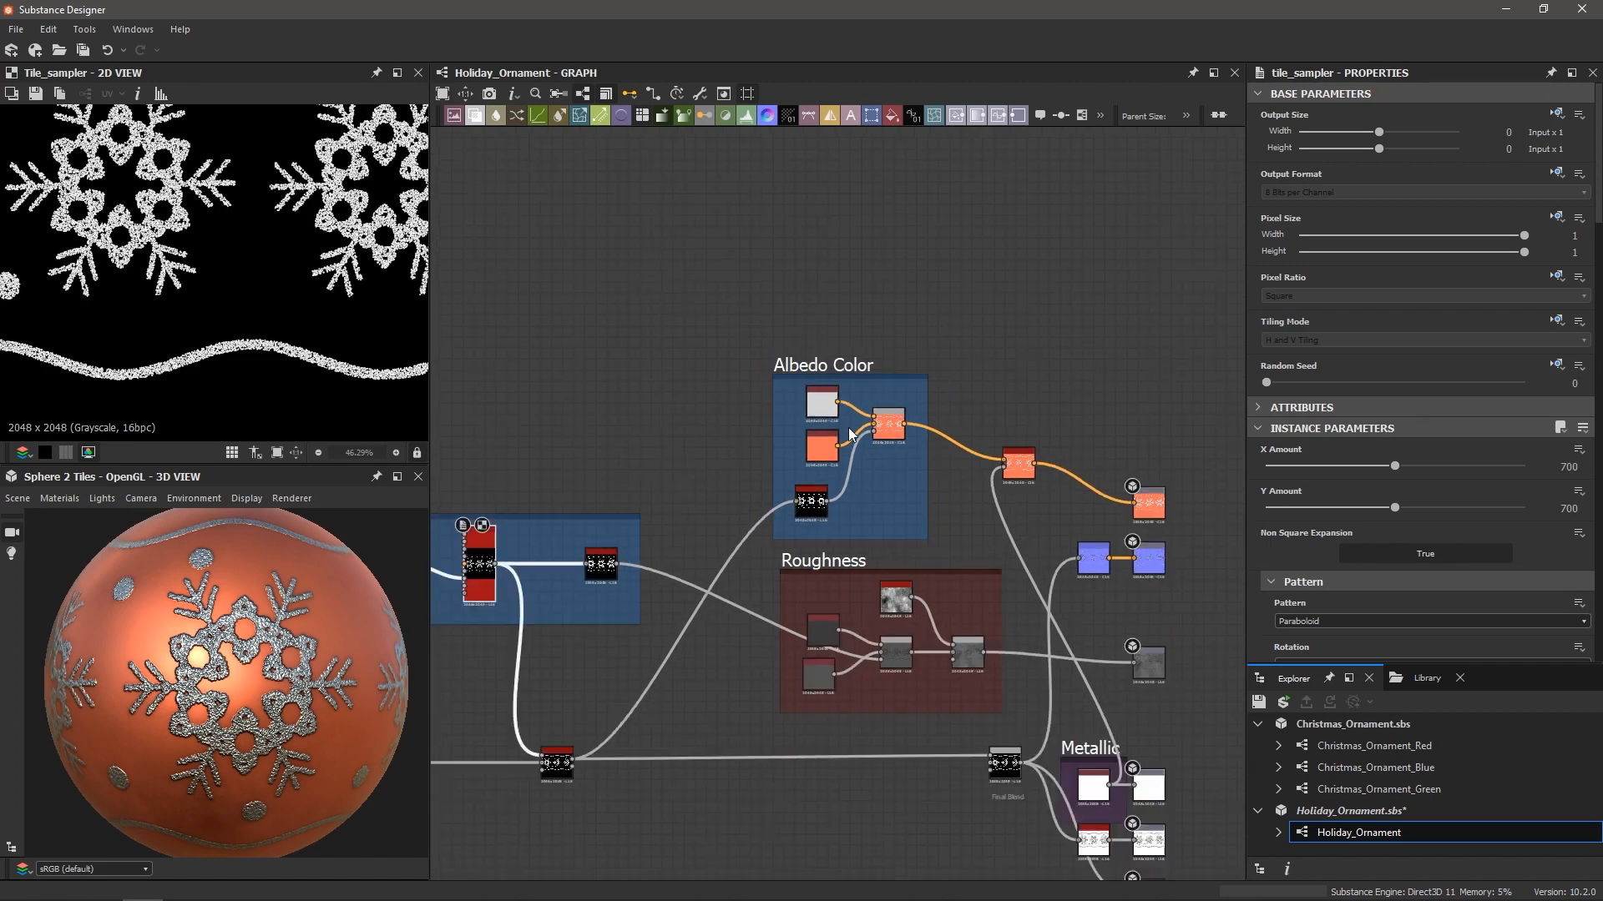
scroll(868, 409, up, 2)
middle_drag(908, 441, 673, 439)
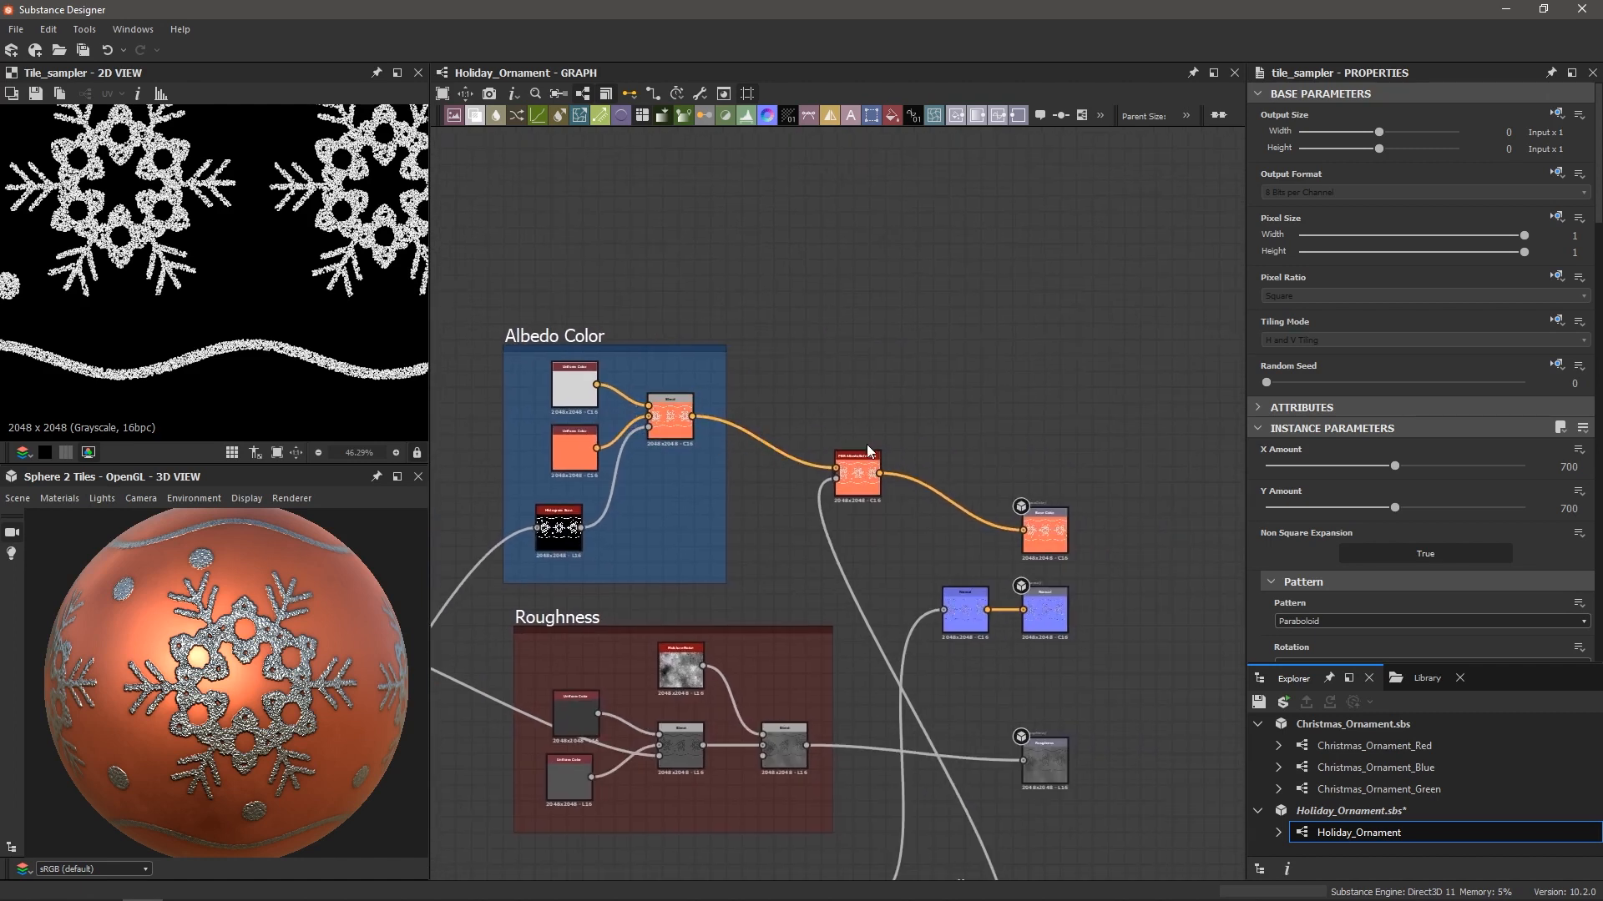
scroll(851, 449, up, 2)
scroll(869, 475, up, 2)
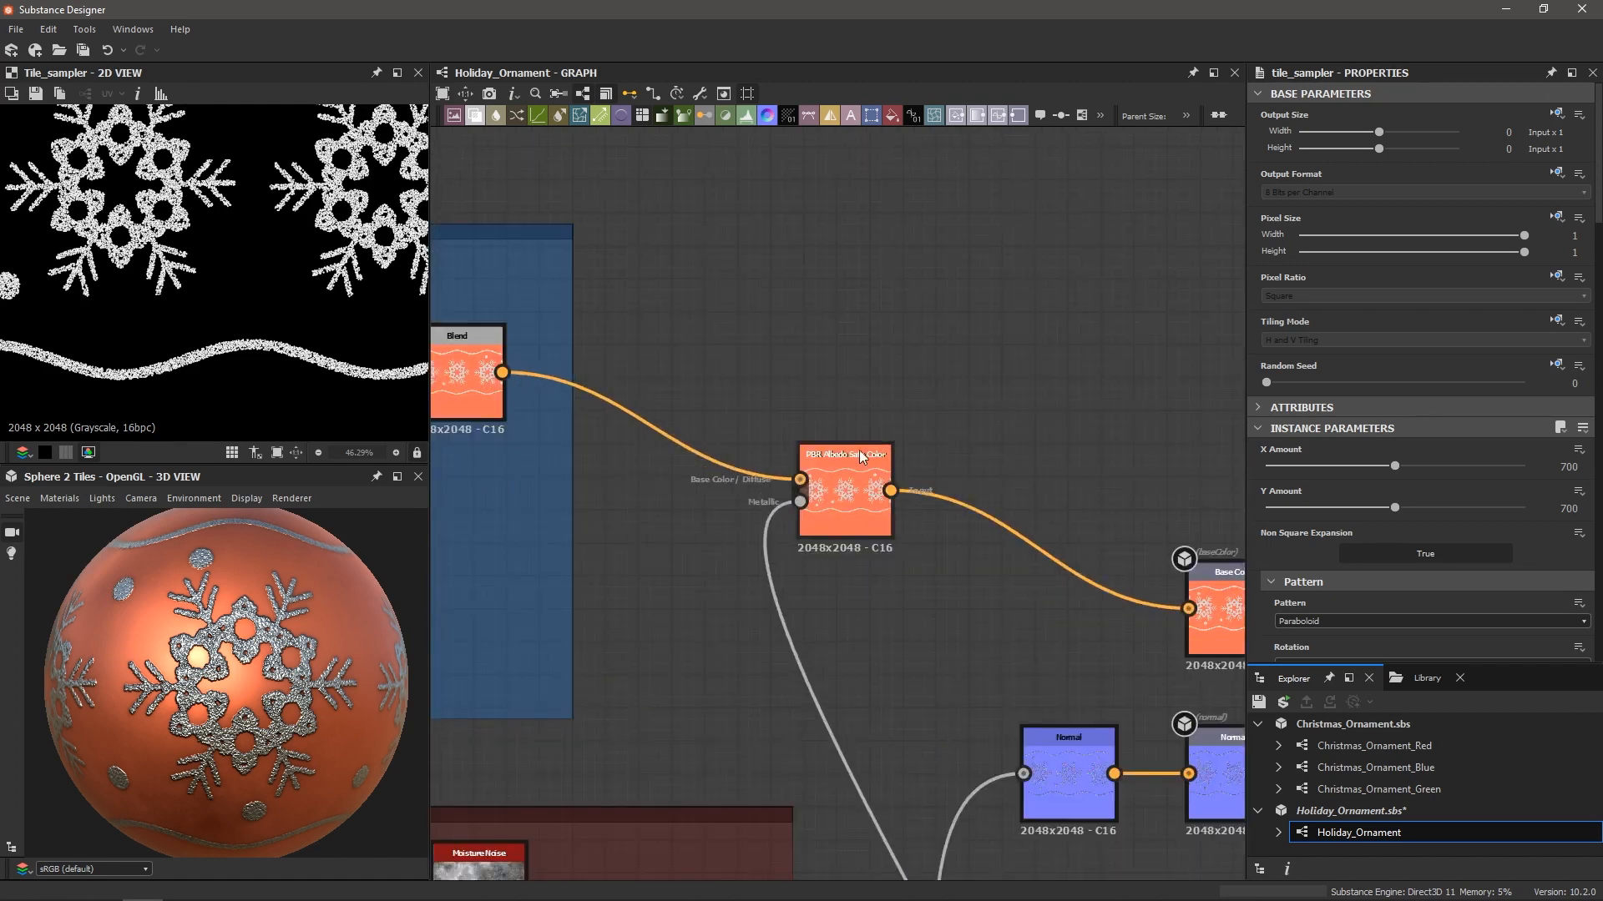
scroll(852, 506, down, 2)
scroll(814, 522, down, 2)
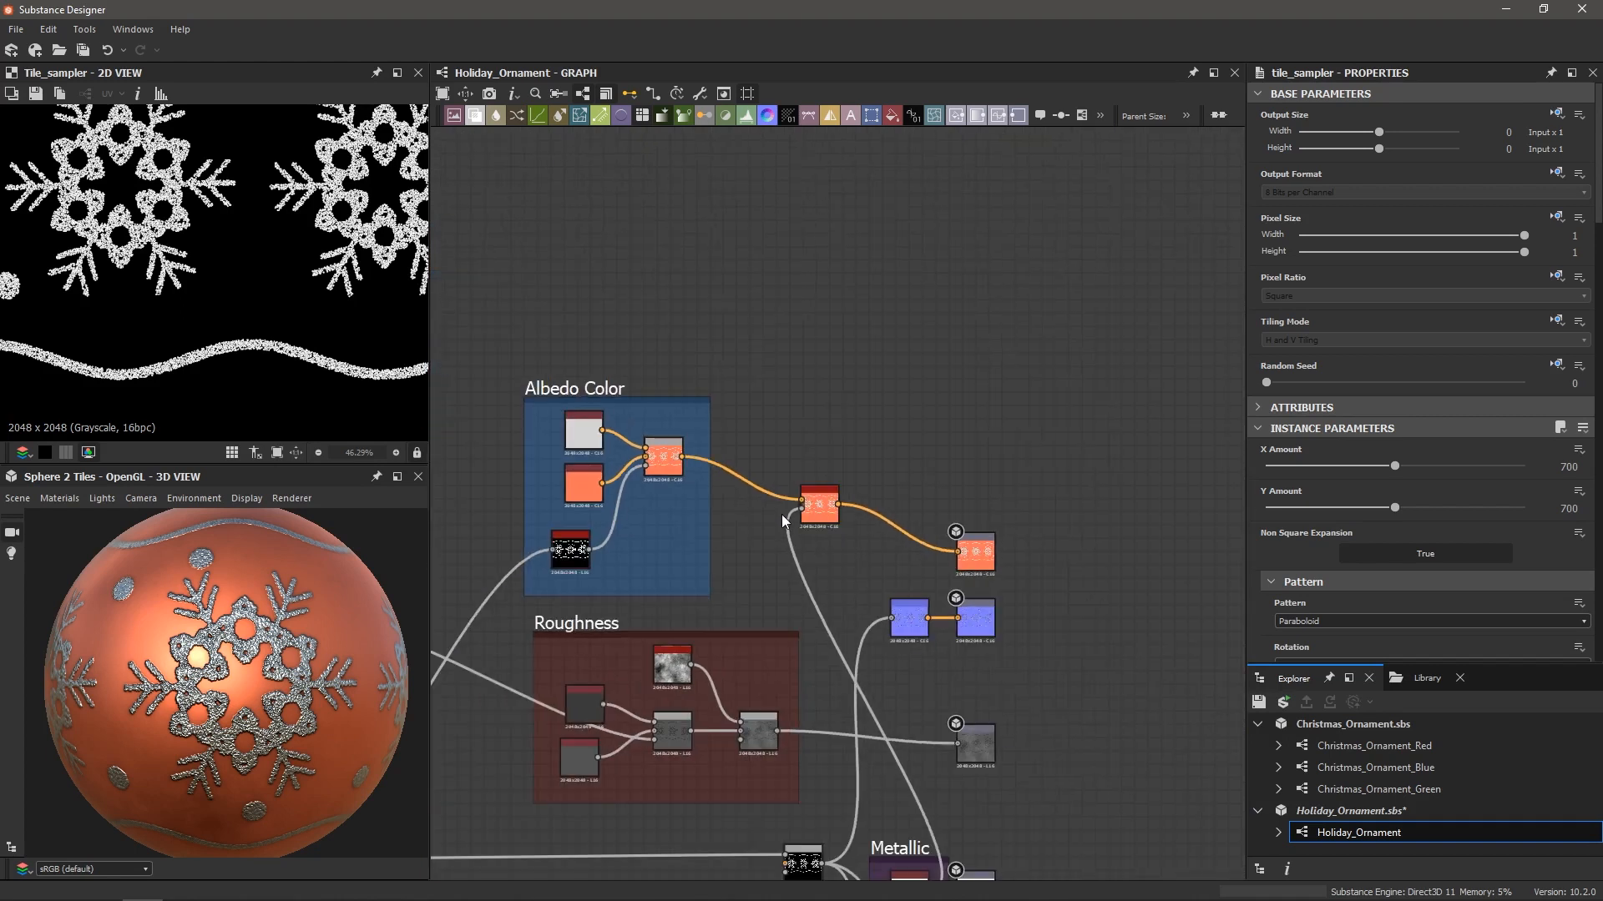
middle_drag(781, 515, 814, 506)
scroll(948, 530, down, 2)
middle_drag(859, 641, 859, 636)
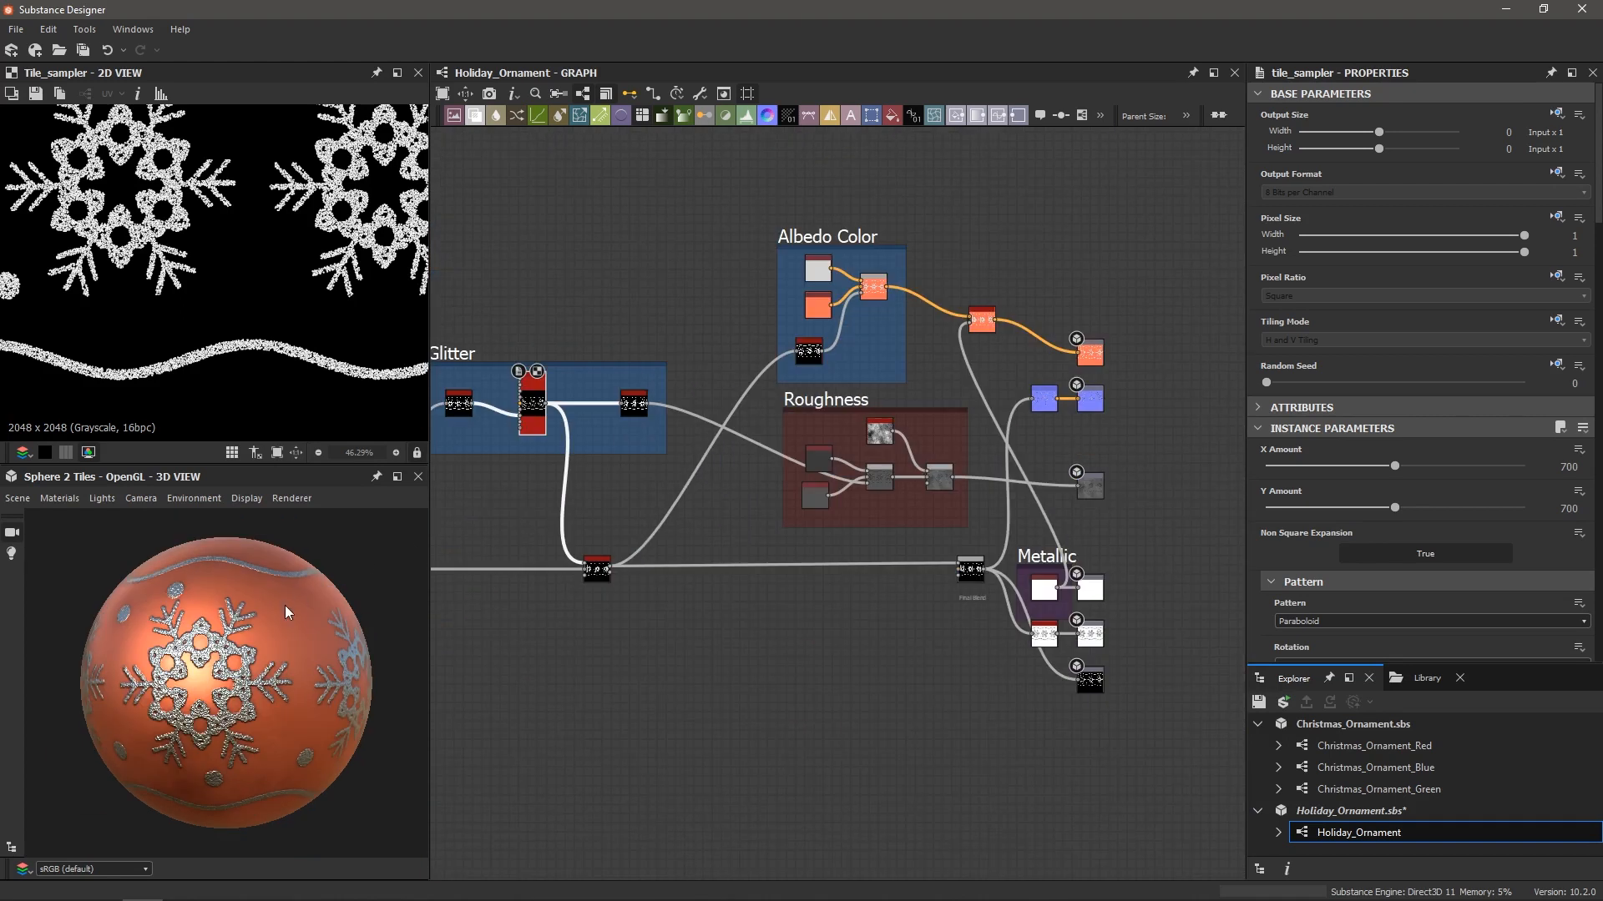
drag(285, 613, 134, 653)
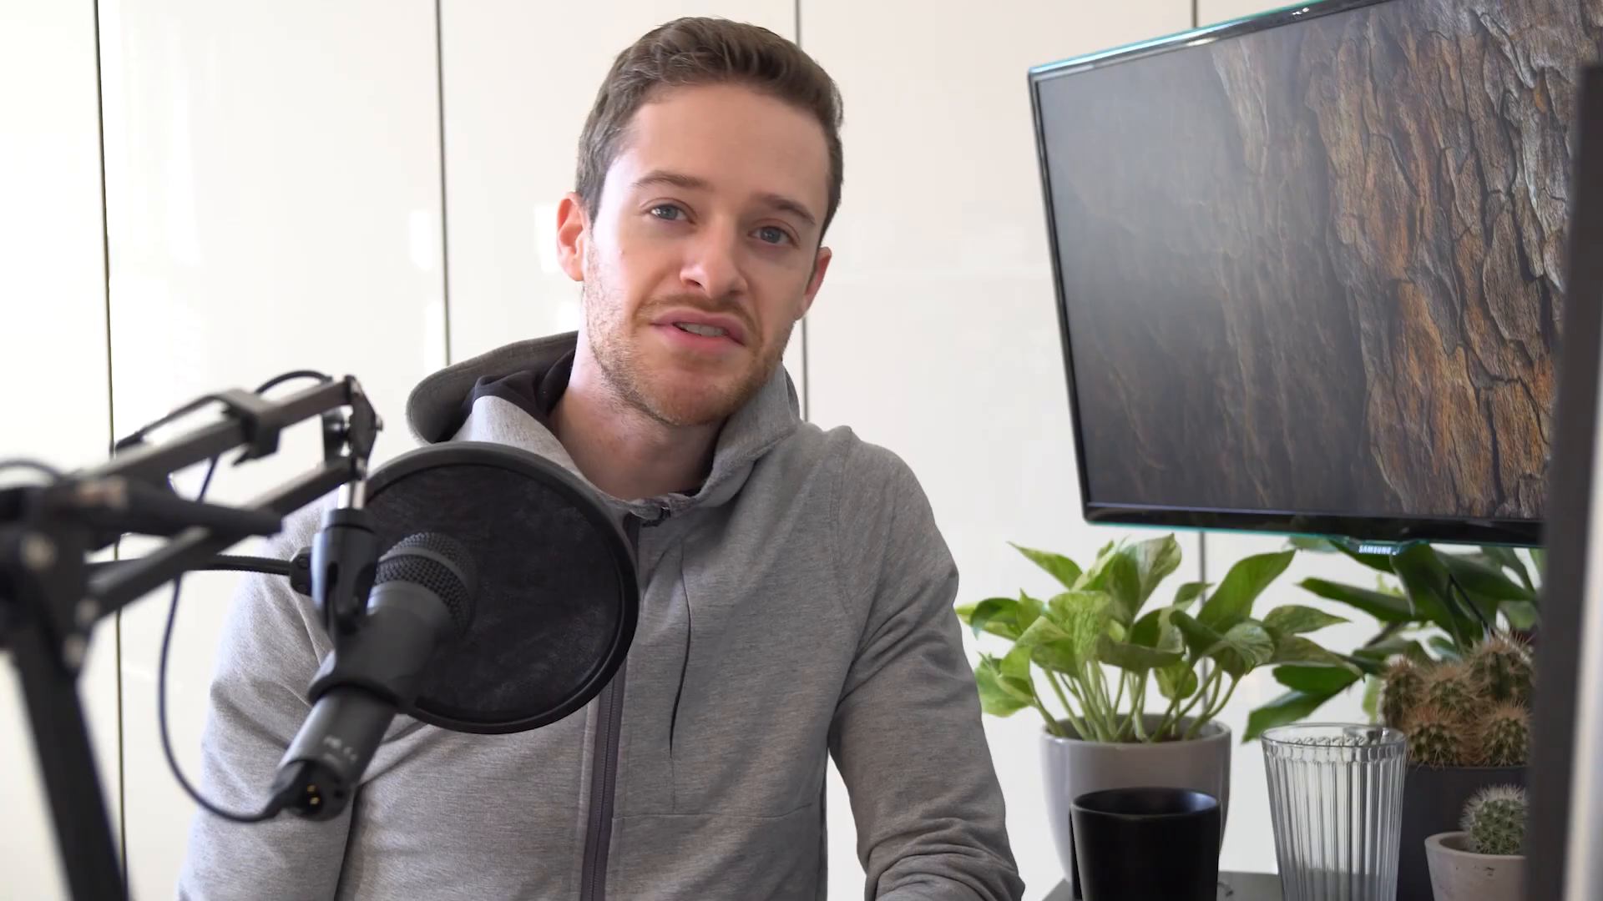